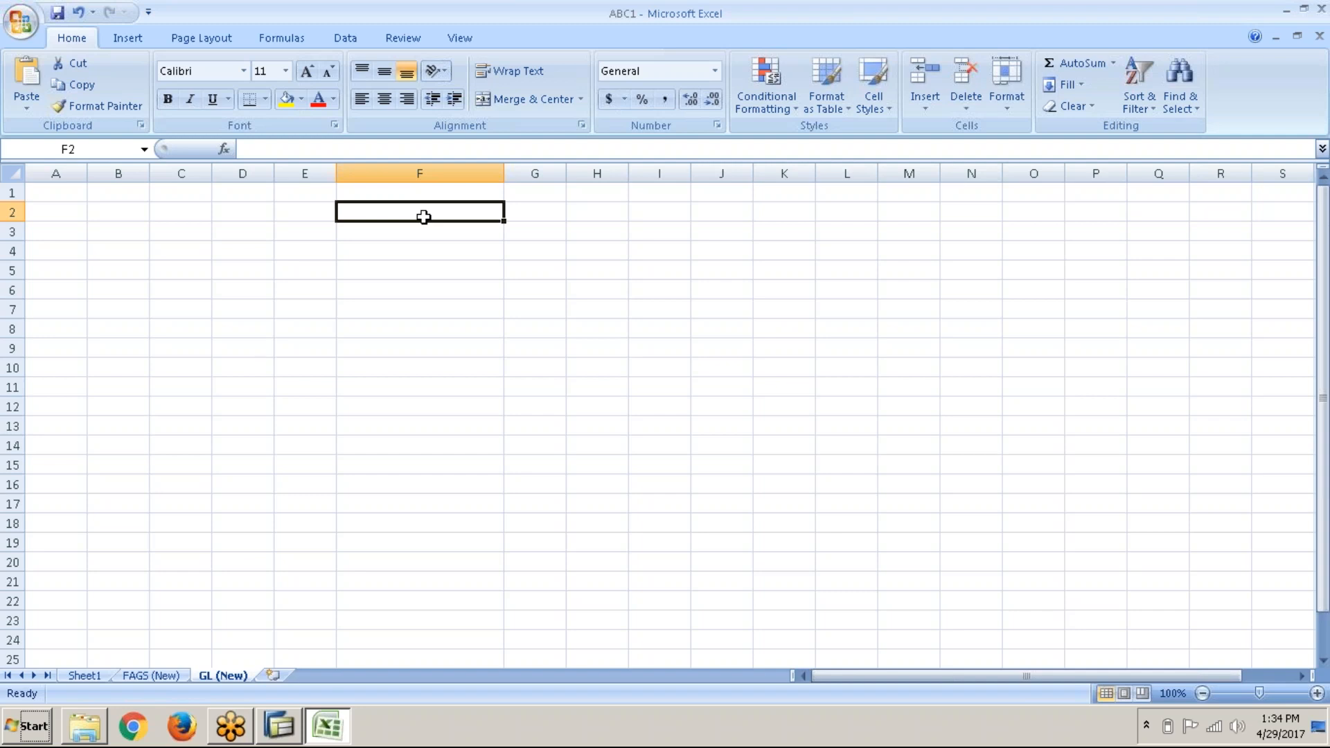
Step: Enter 'End User (Business Transactions)' in F2 and autofit column F to fit it
{"action": "type", "text": "End User ("}
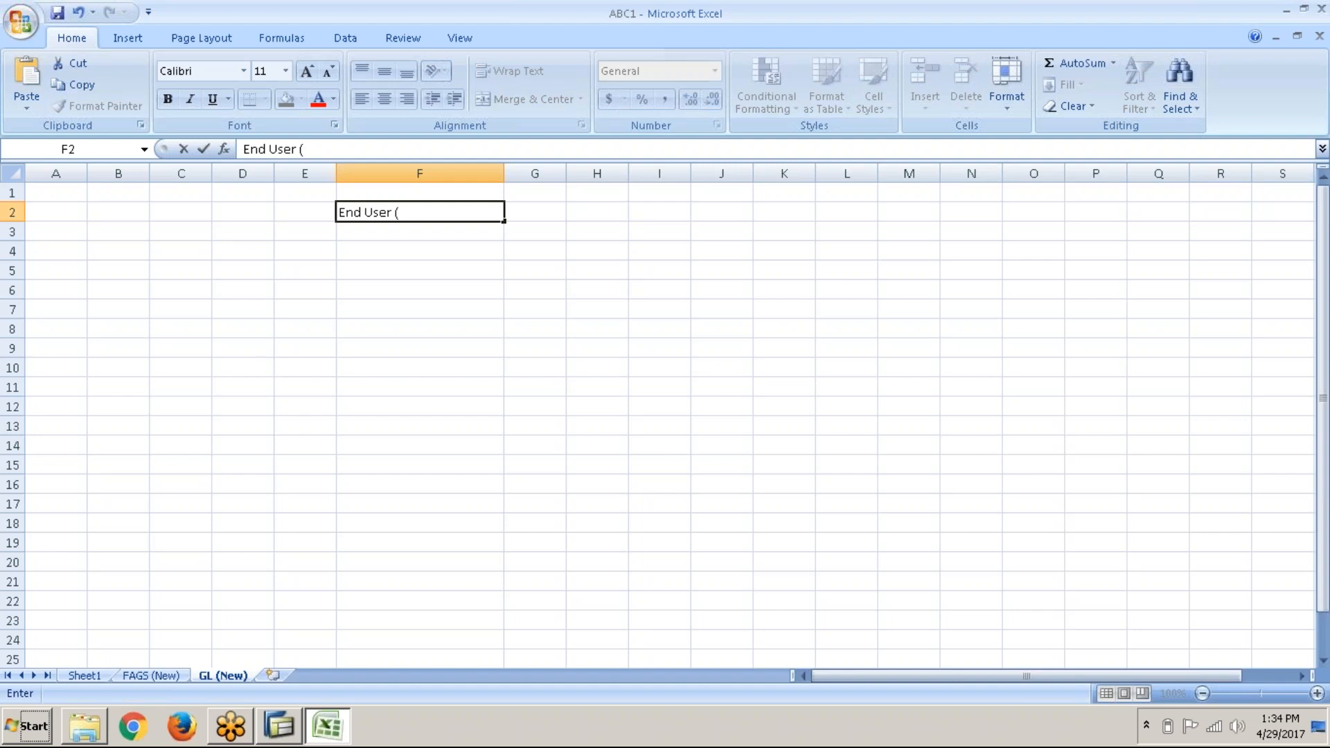
{"action": "type", "text": "Business Transactions)"}
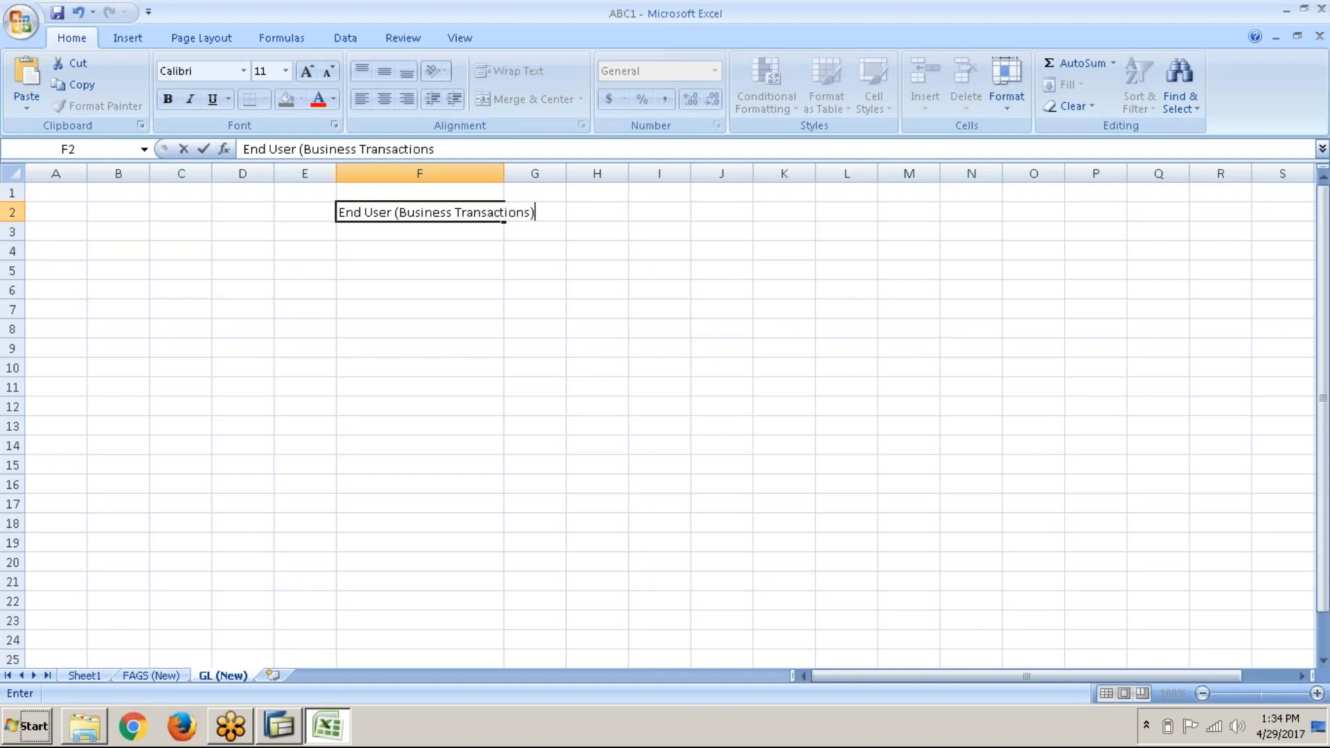
{"action": "key", "text": "Return"}
{"action": "double_click", "coordinate": [500, 180]}
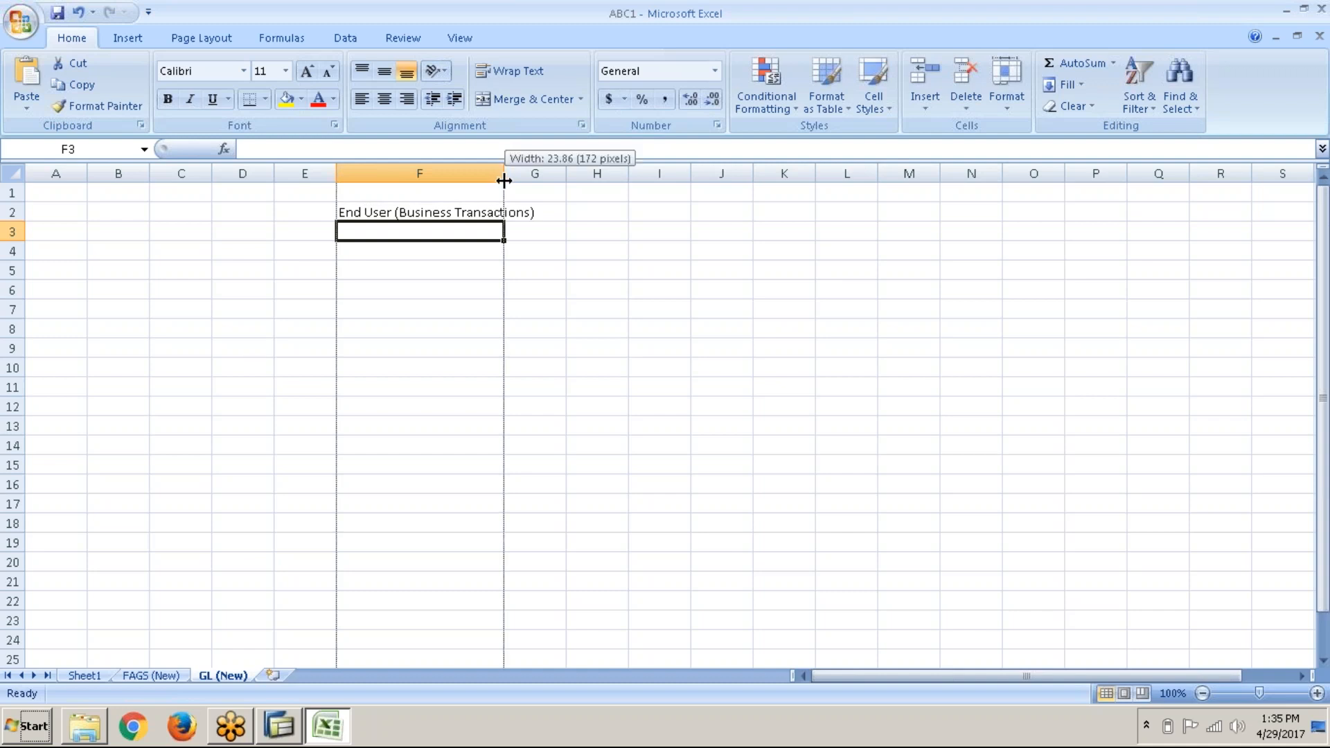
Step: Type 'G/L Master Data (FS00)' into cell F5
{"action": "left_click", "coordinate": [392, 263]}
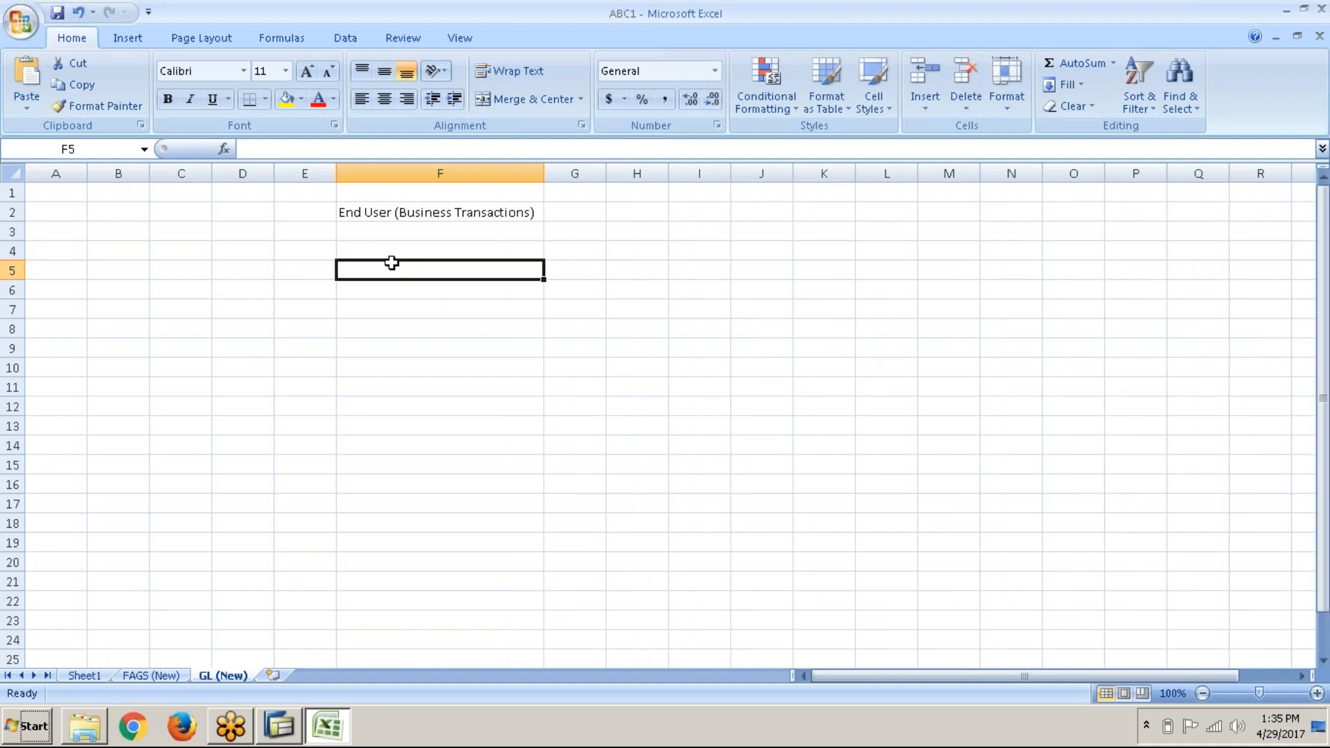
{"action": "type", "text": "G"}
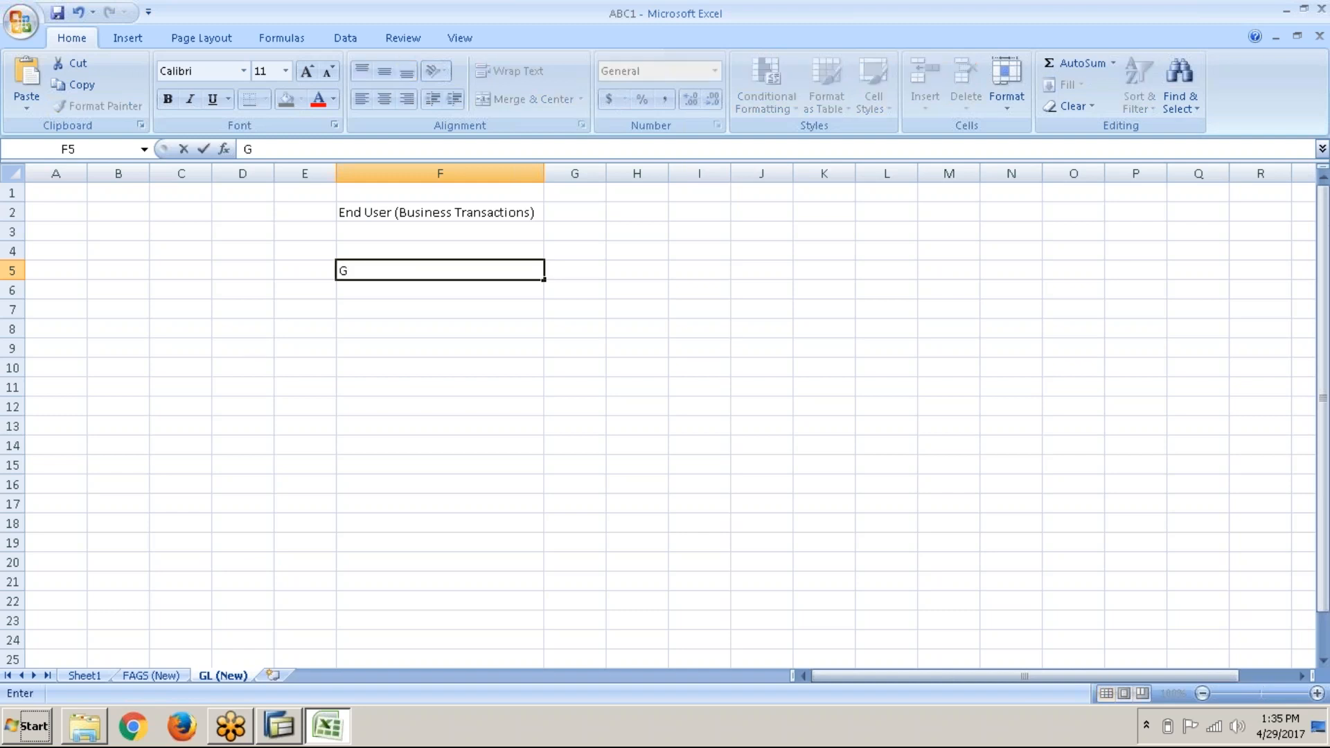
{"action": "type", "text": "/L Master Data"}
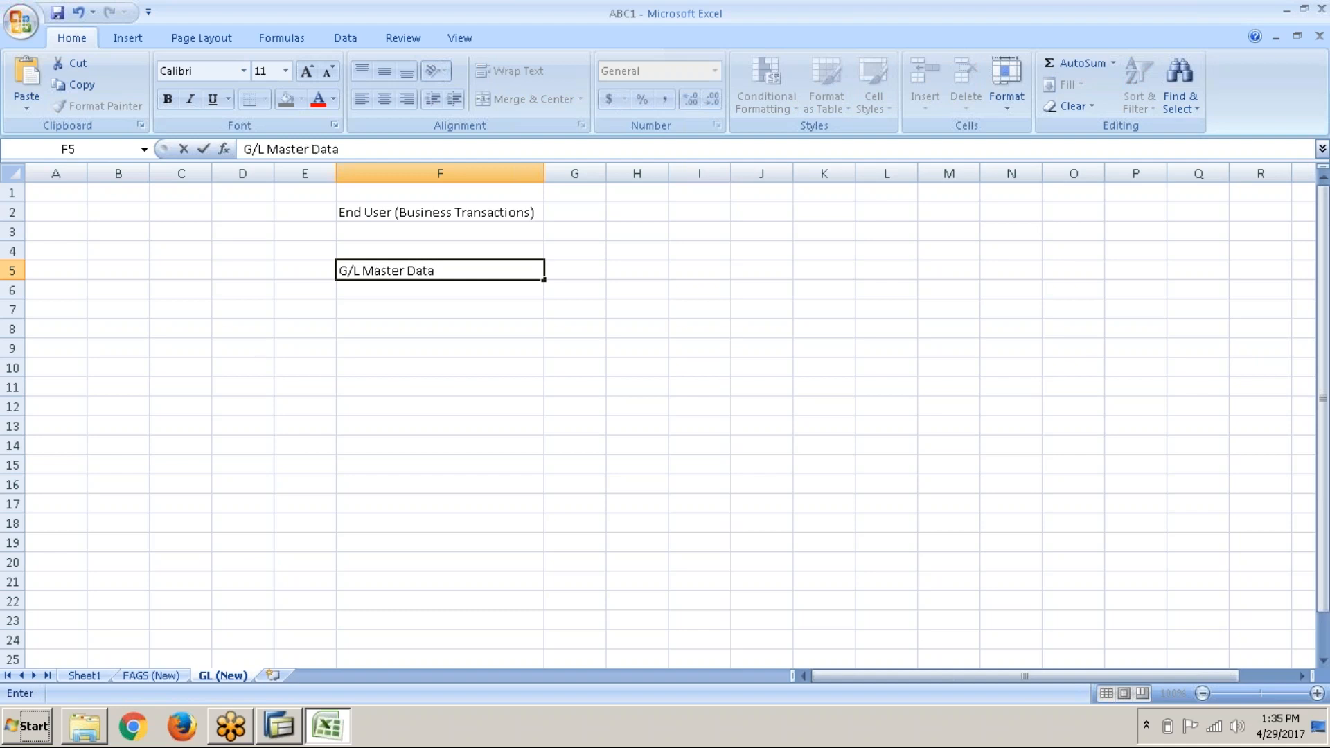
{"action": "type", "text": " (FS00)"}
{"action": "key", "text": "Return"}
{"action": "key", "text": "Return"}
{"action": "key", "text": "Return"}
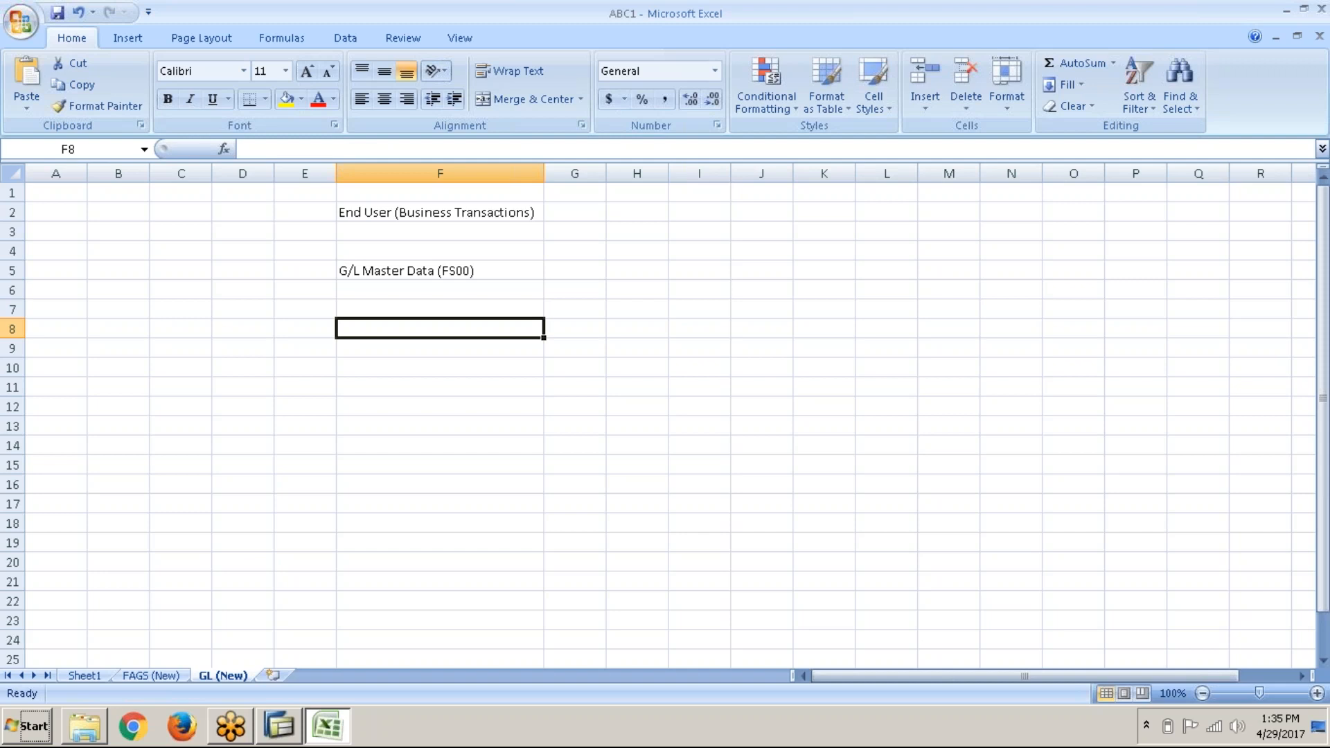
Step: Enter '4 configurations prior to creating G/L' in F8, correcting the typos
{"action": "type", "text": "4"}
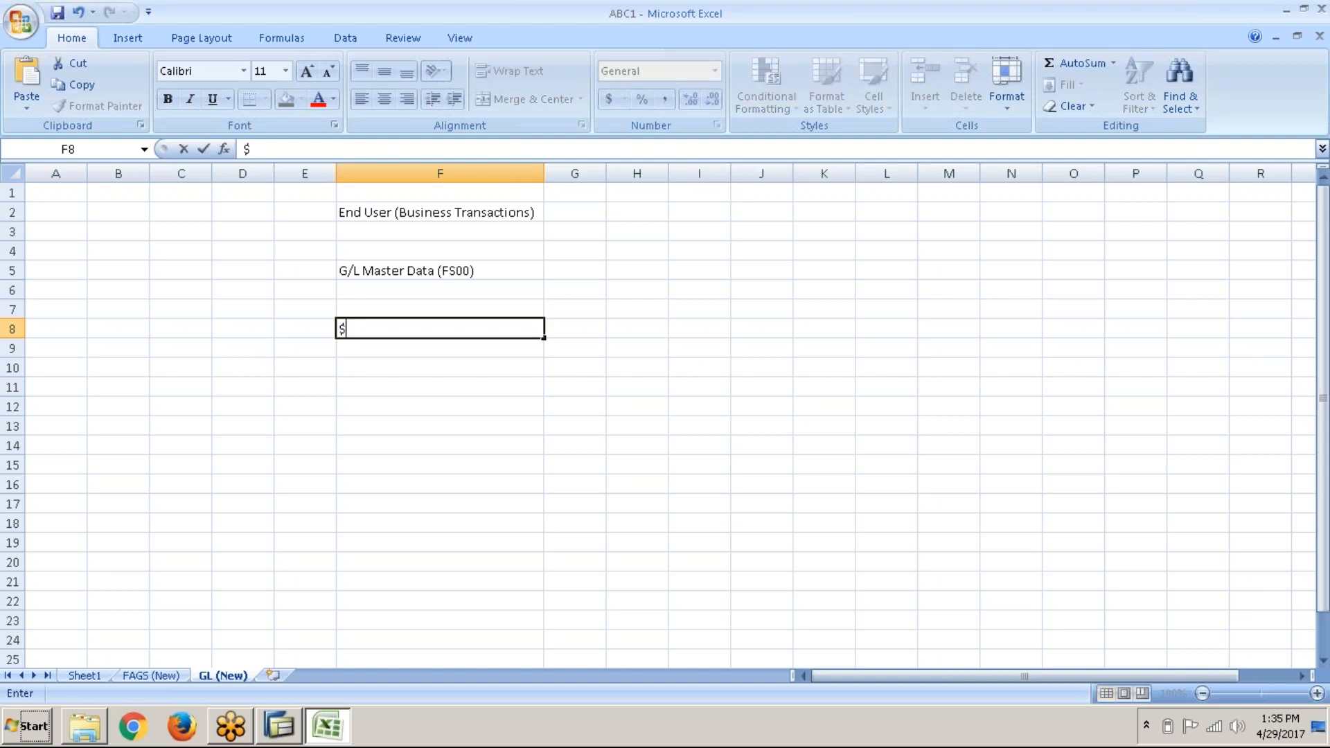
{"action": "type", "text": " configurat"}
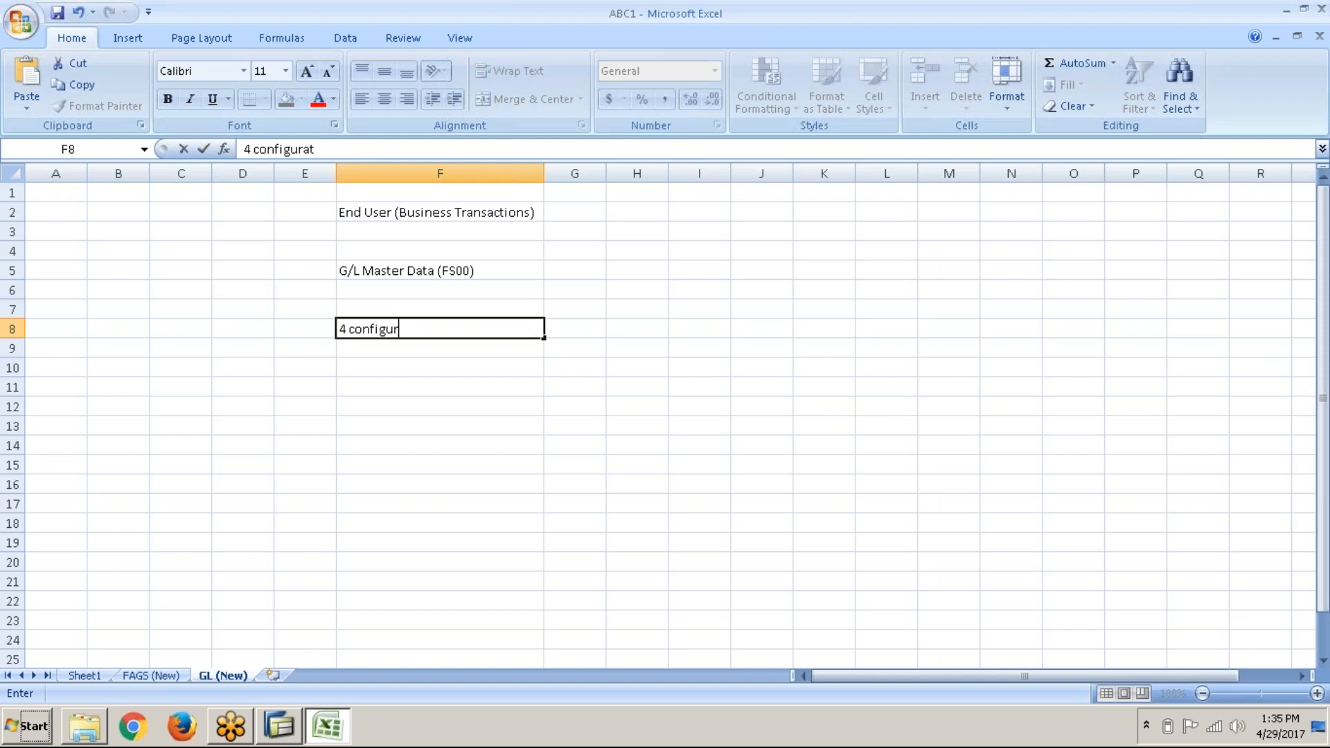
{"action": "type", "text": "ions prior to crea"}
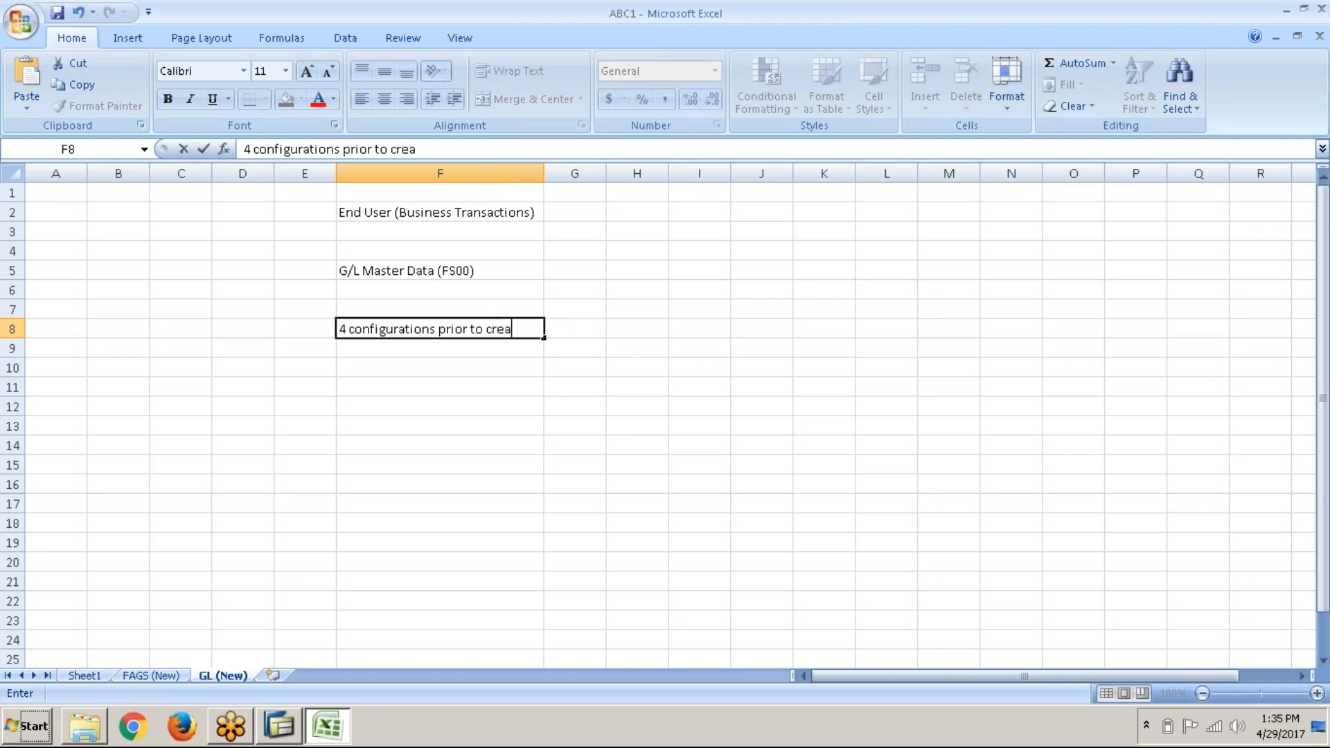
{"action": "type", "text": "ting G/L"}
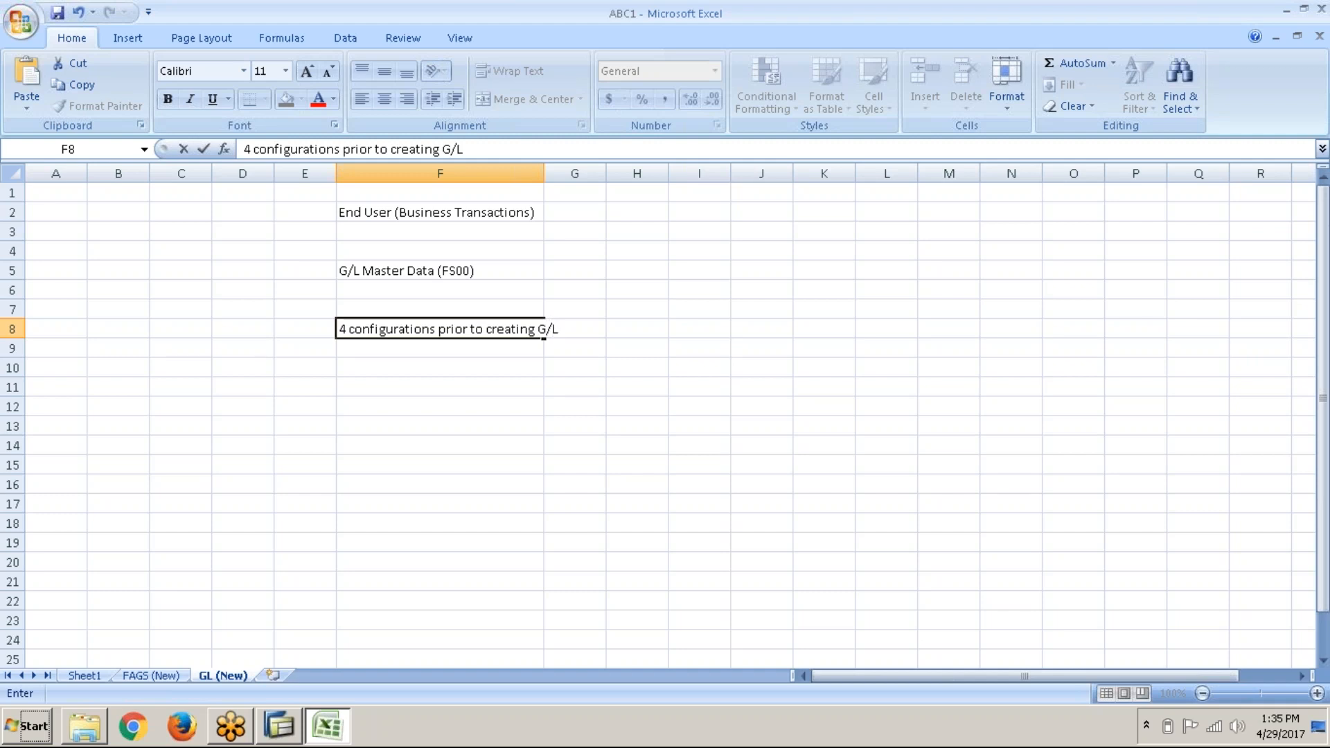
{"action": "key", "text": "Return"}
{"action": "key", "text": "Return"}
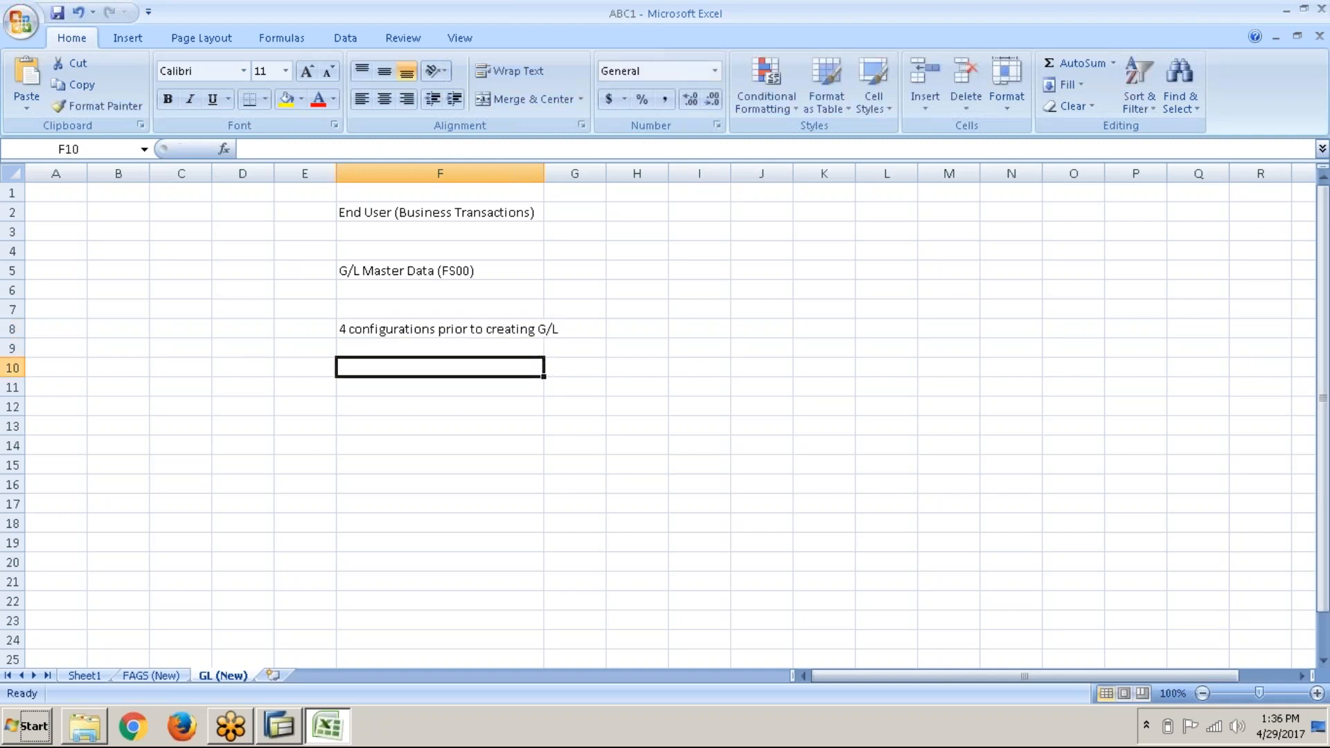
Step: Start the lettered list with 'a)' in F9
{"action": "key", "text": "Up"}
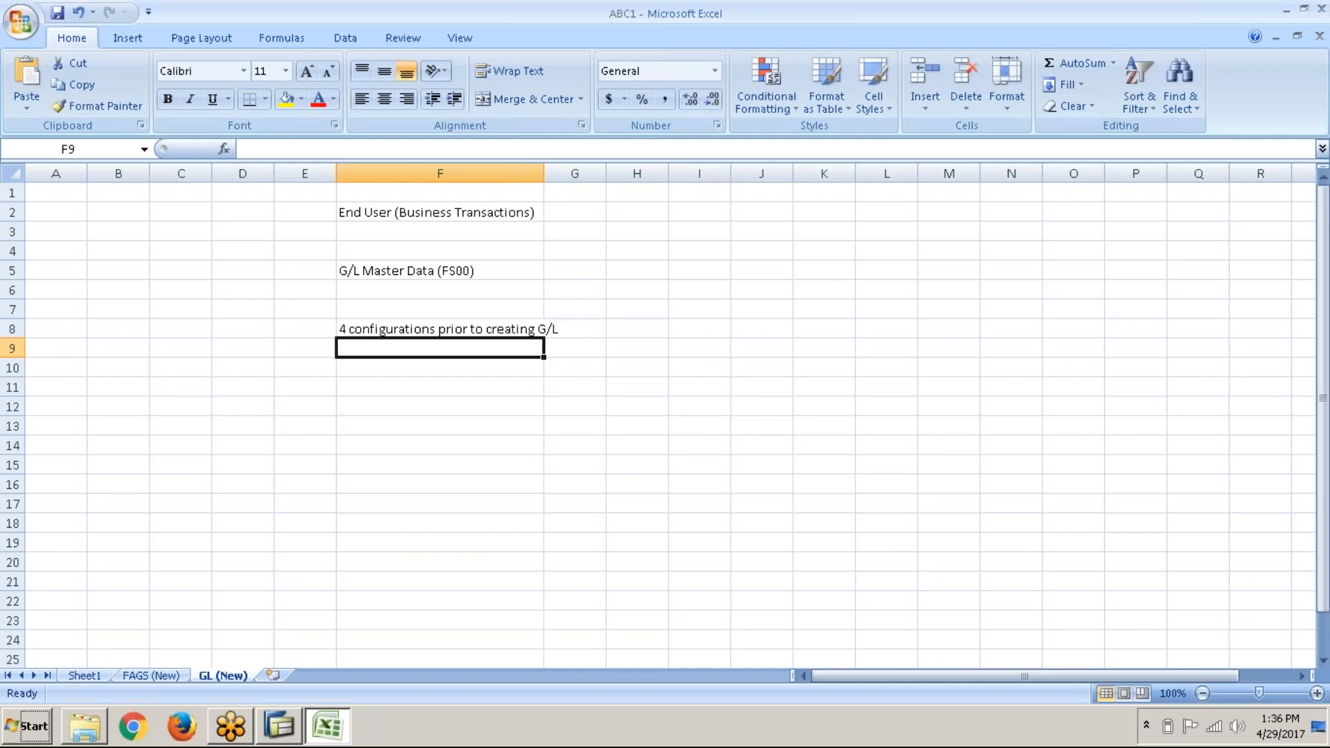
{"action": "type", "text": "a) E"}
{"action": "key", "text": "BackSpace"}
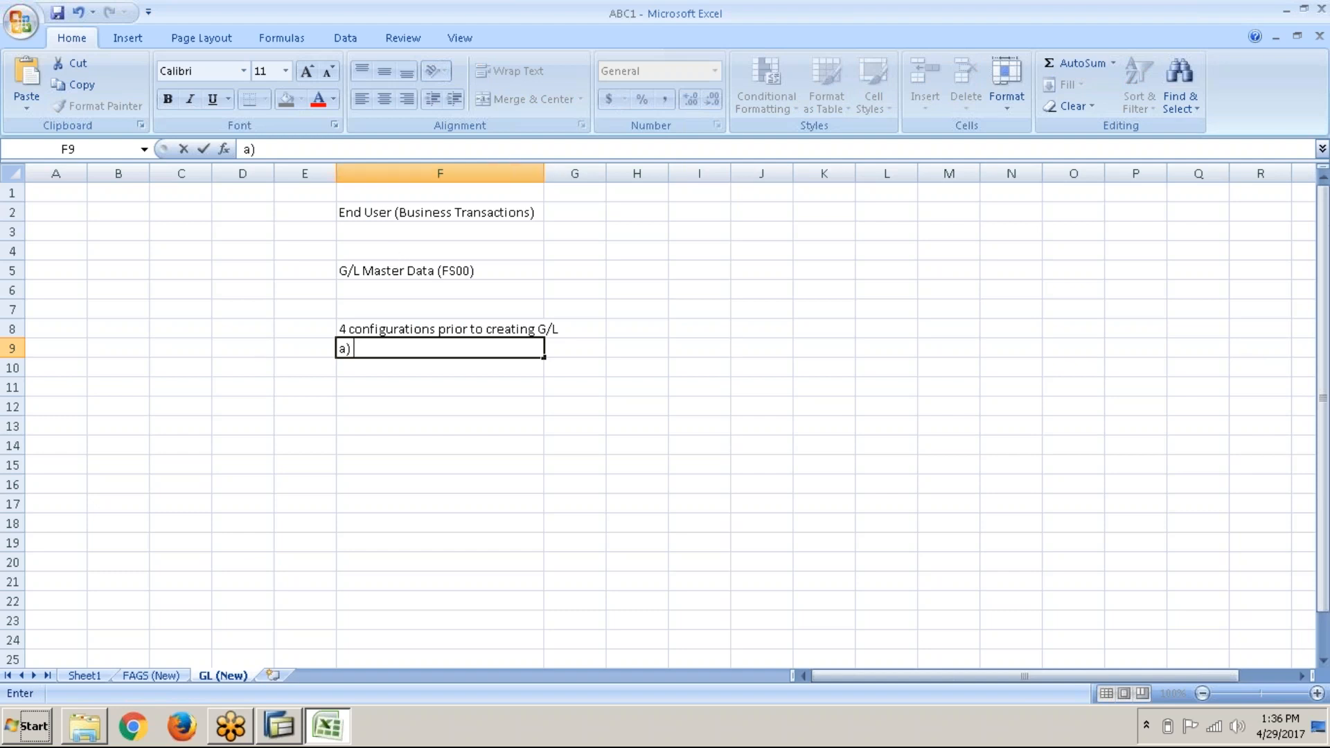
Step: AutoFit column F to its longest note and review the F2 and F5 entries
{"action": "left_click", "coordinate": [543, 173]}
{"action": "double_click", "coordinate": [544, 173]}
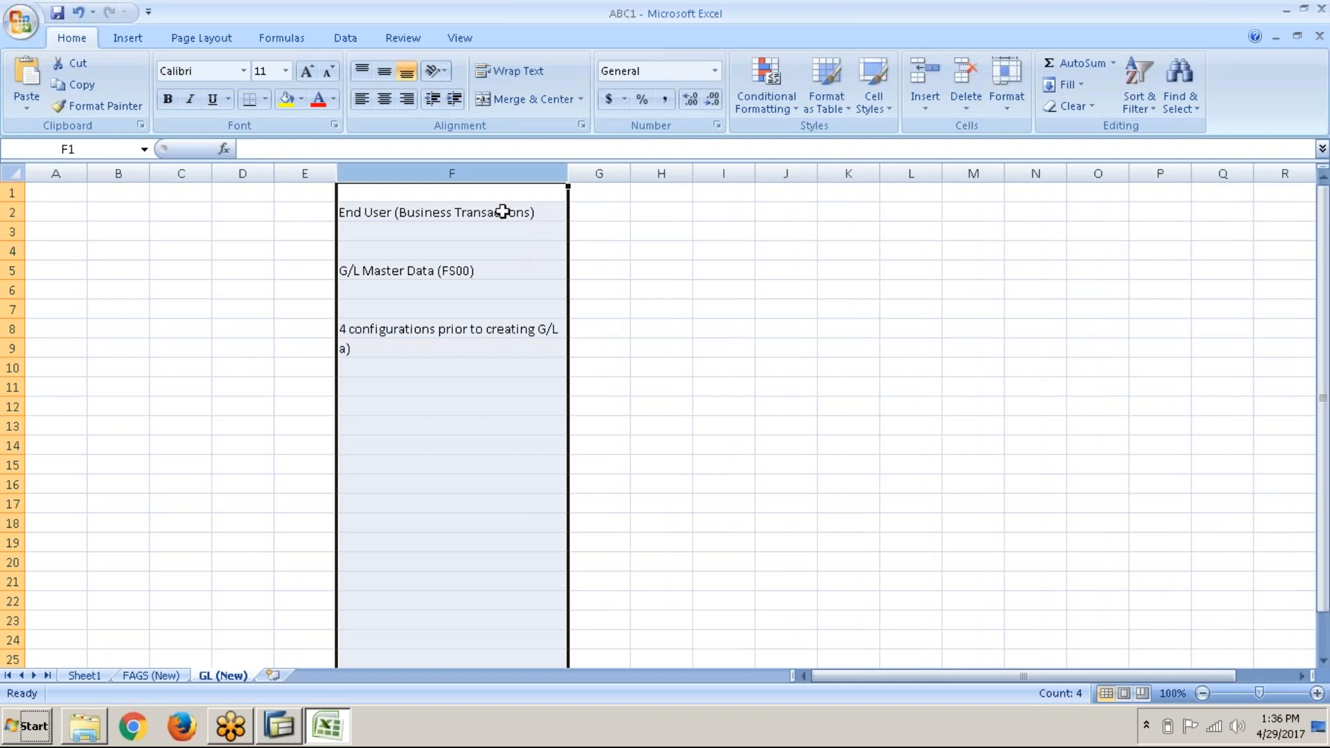
{"action": "left_click", "coordinate": [503, 212]}
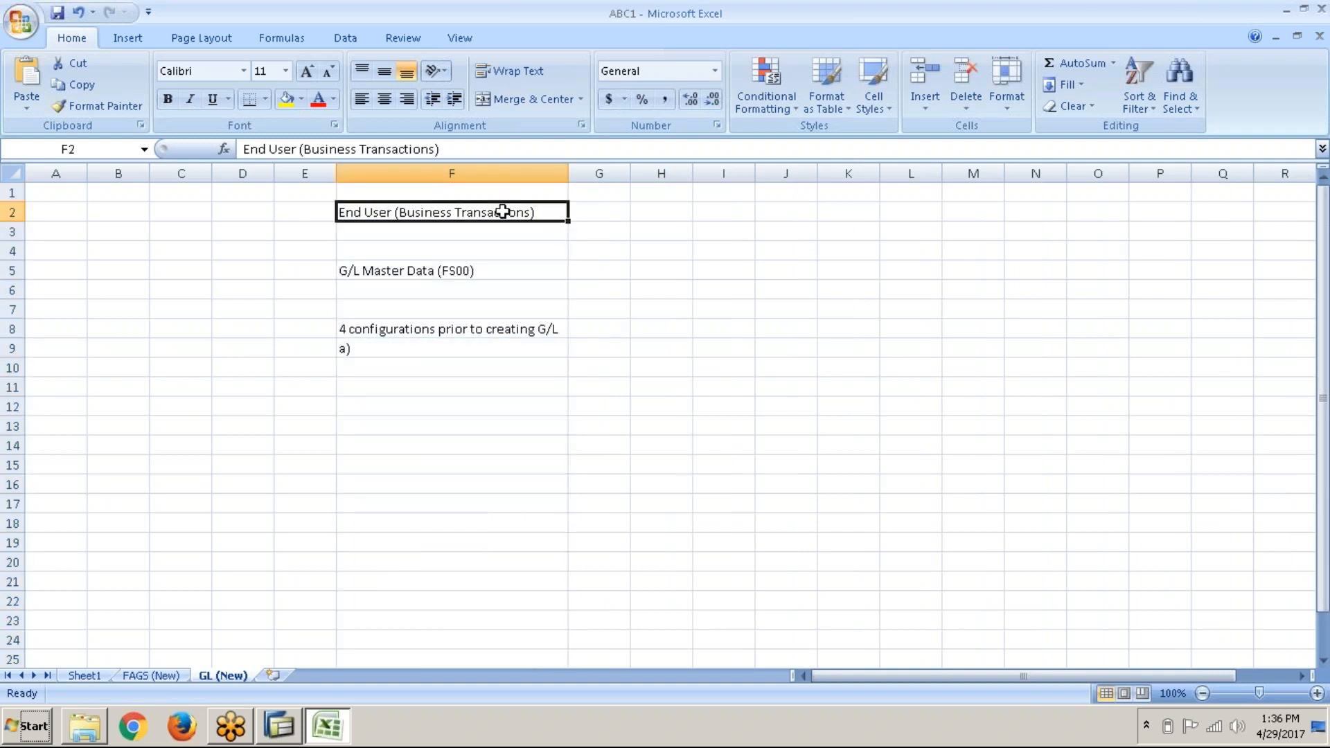
{"action": "left_click", "coordinate": [471, 271]}
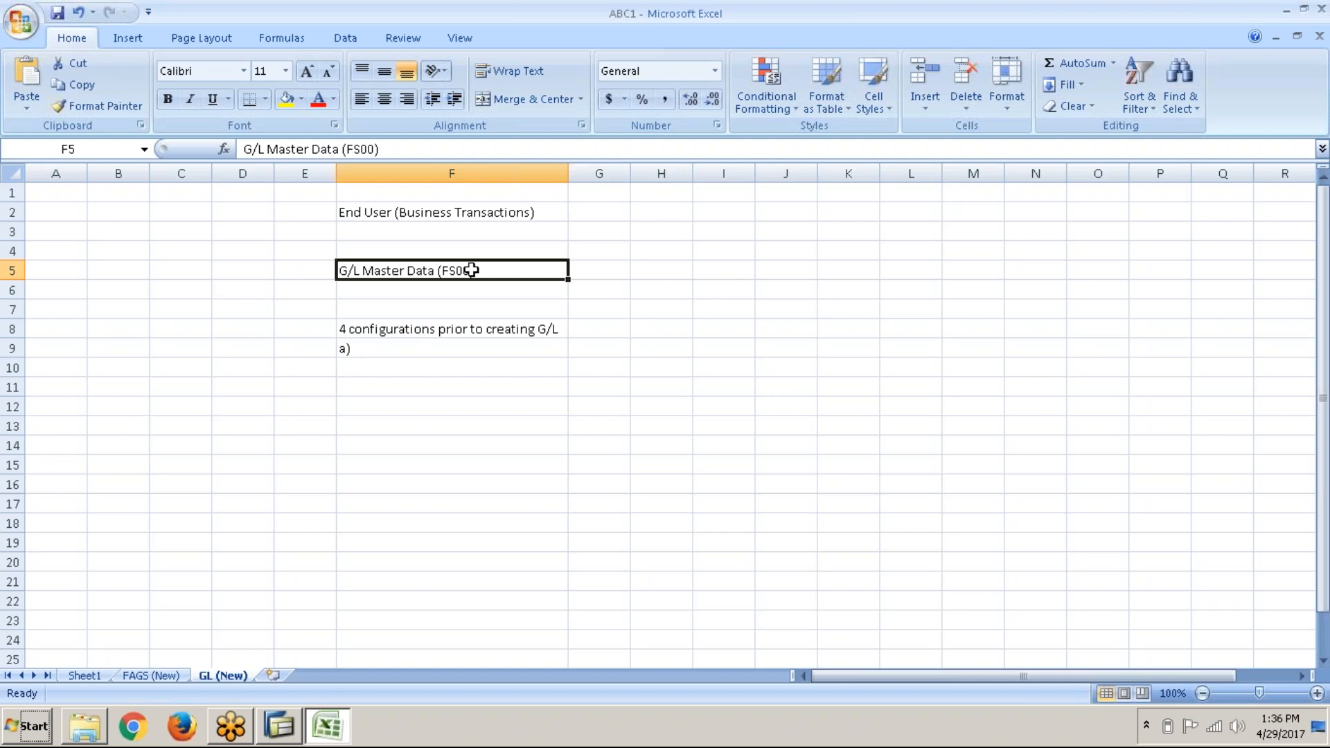
{"action": "double_click", "coordinate": [467, 351]}
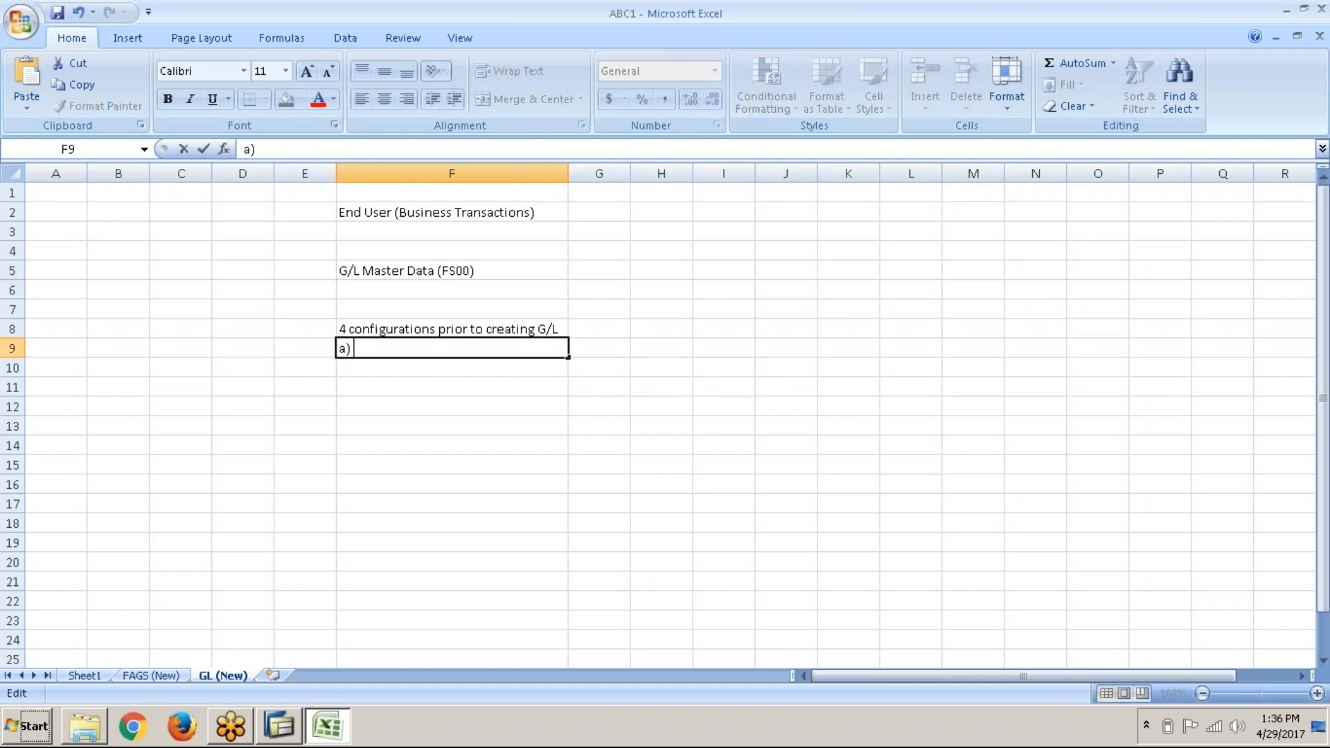
Step: Complete item a) as 'Edit Chart of Accounts list - OB13' and type 'b) Assign Co.Cd. To COA - OB62'
{"action": "type", "text": "Edit Chart of account"}
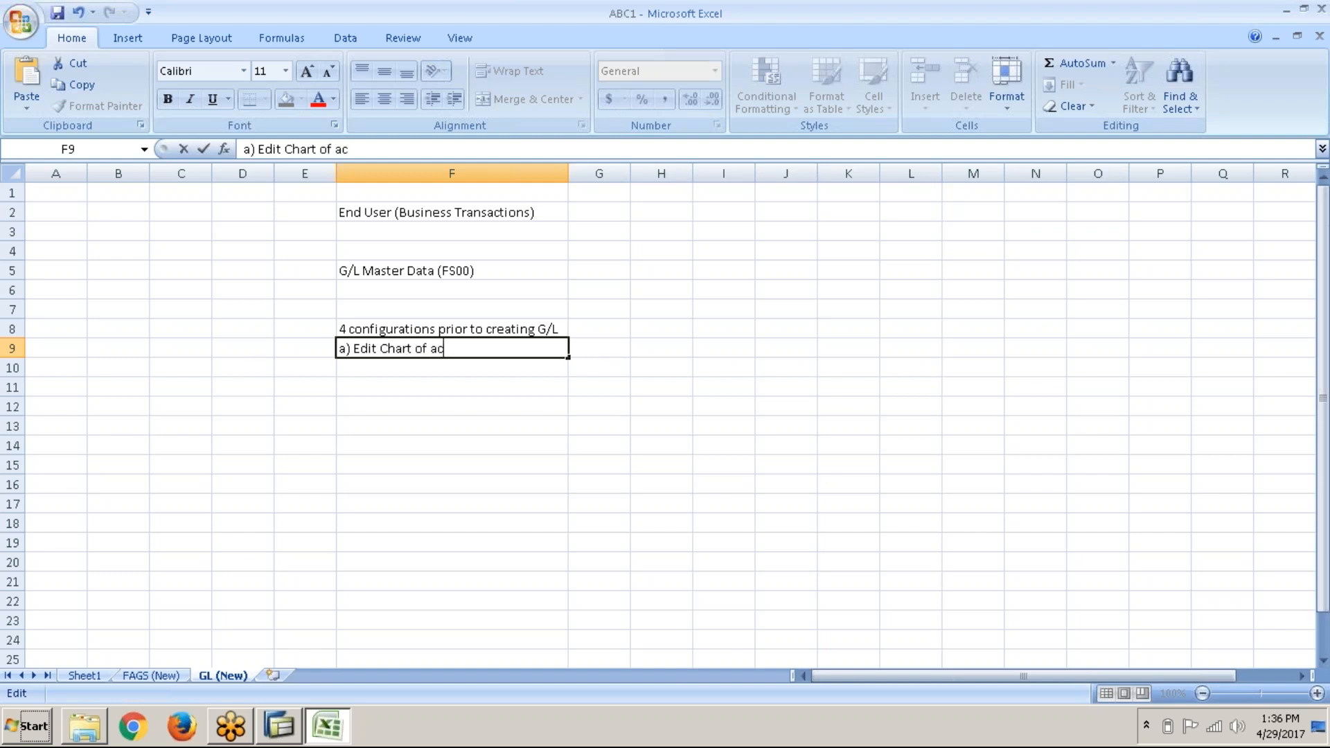
{"action": "key", "text": "BackSpace"}
{"action": "key", "text": "BackSpace"}
{"action": "key", "text": "BackSpace"}
{"action": "key", "text": "BackSpace"}
{"action": "key", "text": "BackSpace"}
{"action": "key", "text": "BackSpace"}
{"action": "key", "text": "BackSpace"}
{"action": "type", "text": "Accounts list -"}
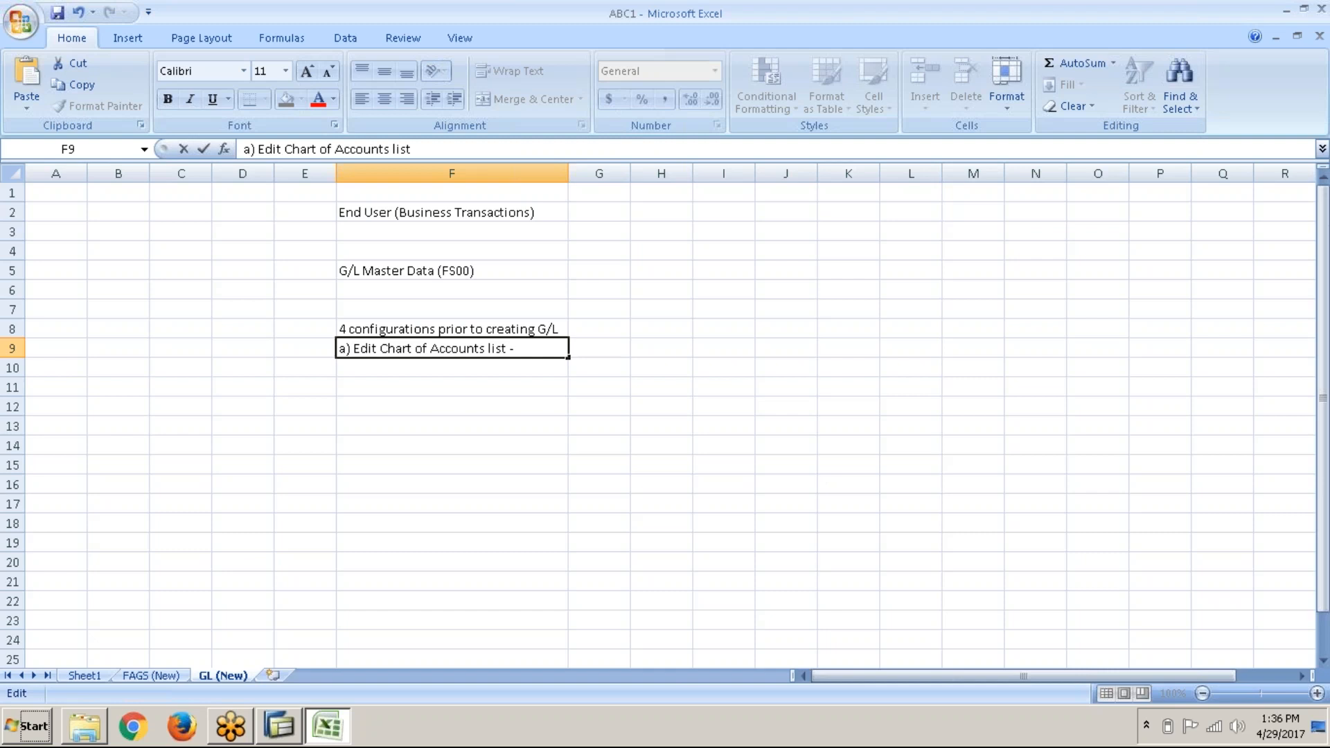
{"action": "type", "text": " OB13"}
{"action": "key", "text": "Return"}
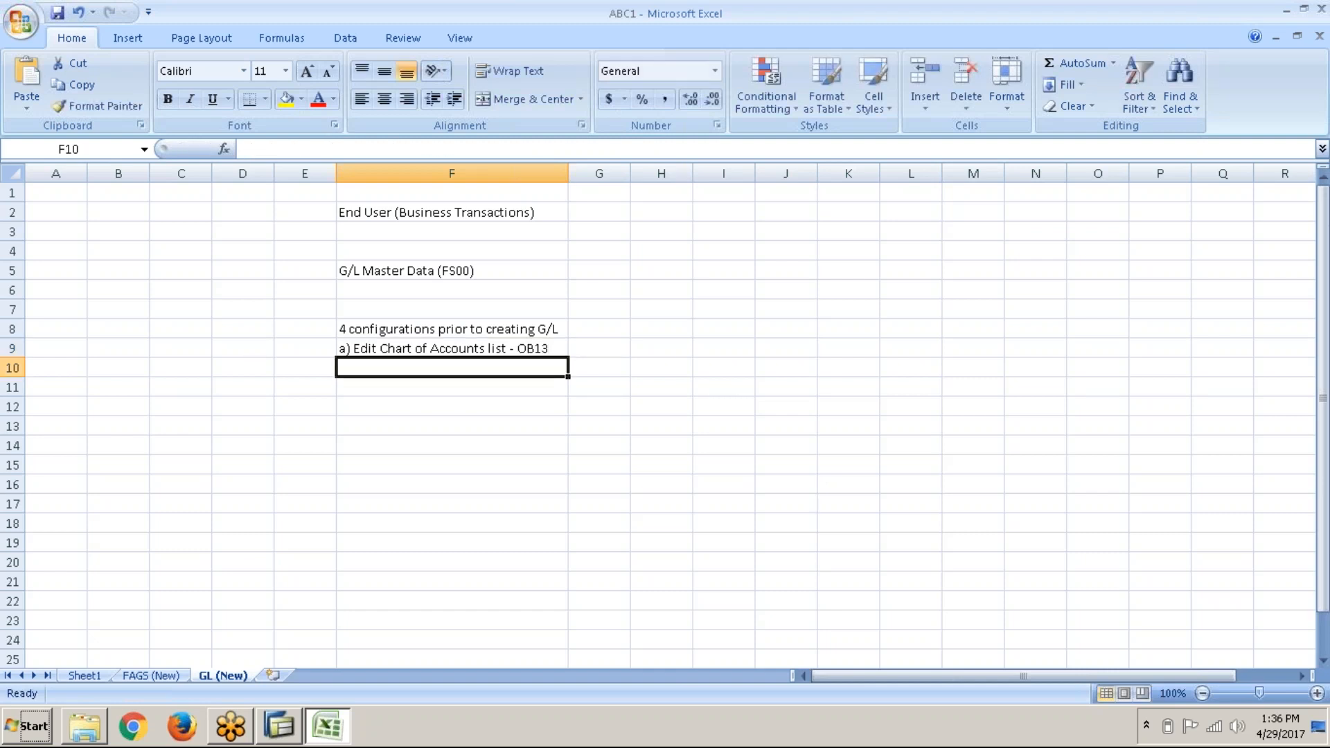
{"action": "type", "text": "b"}
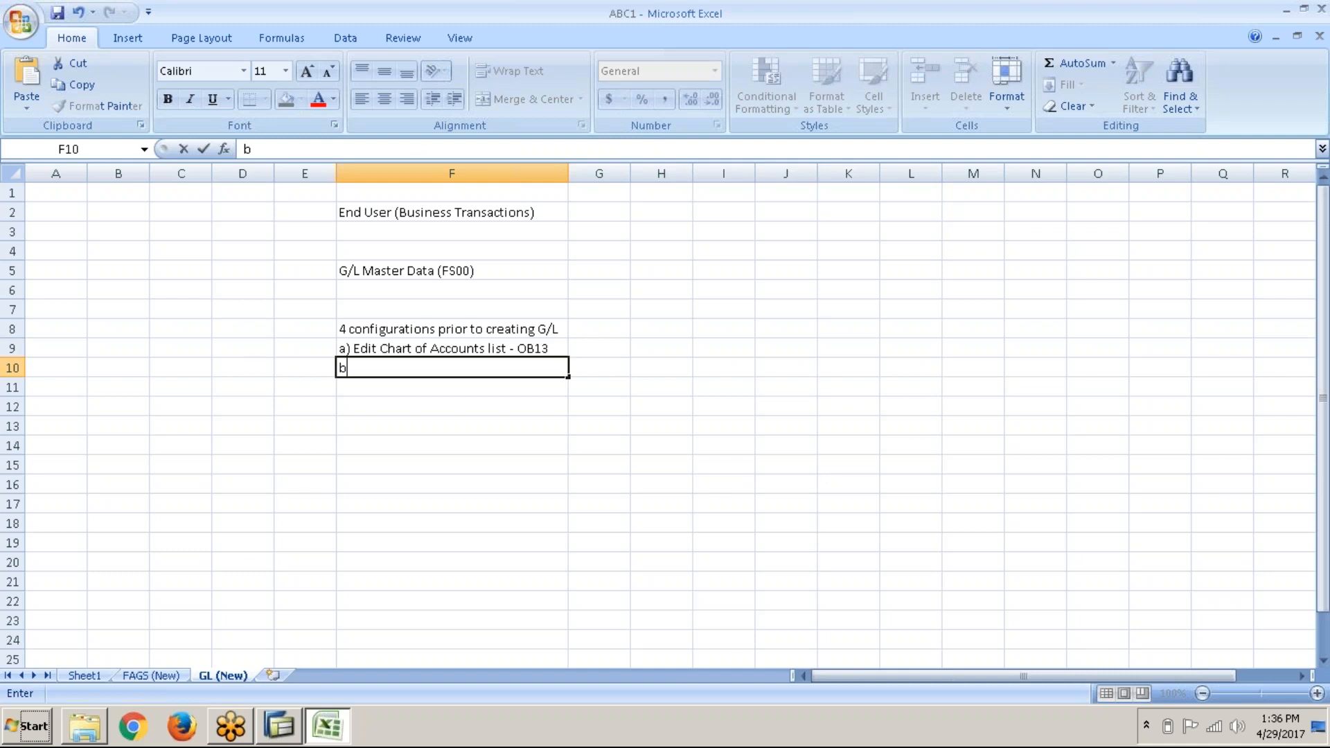
{"action": "type", "text": ") Assign Co."}
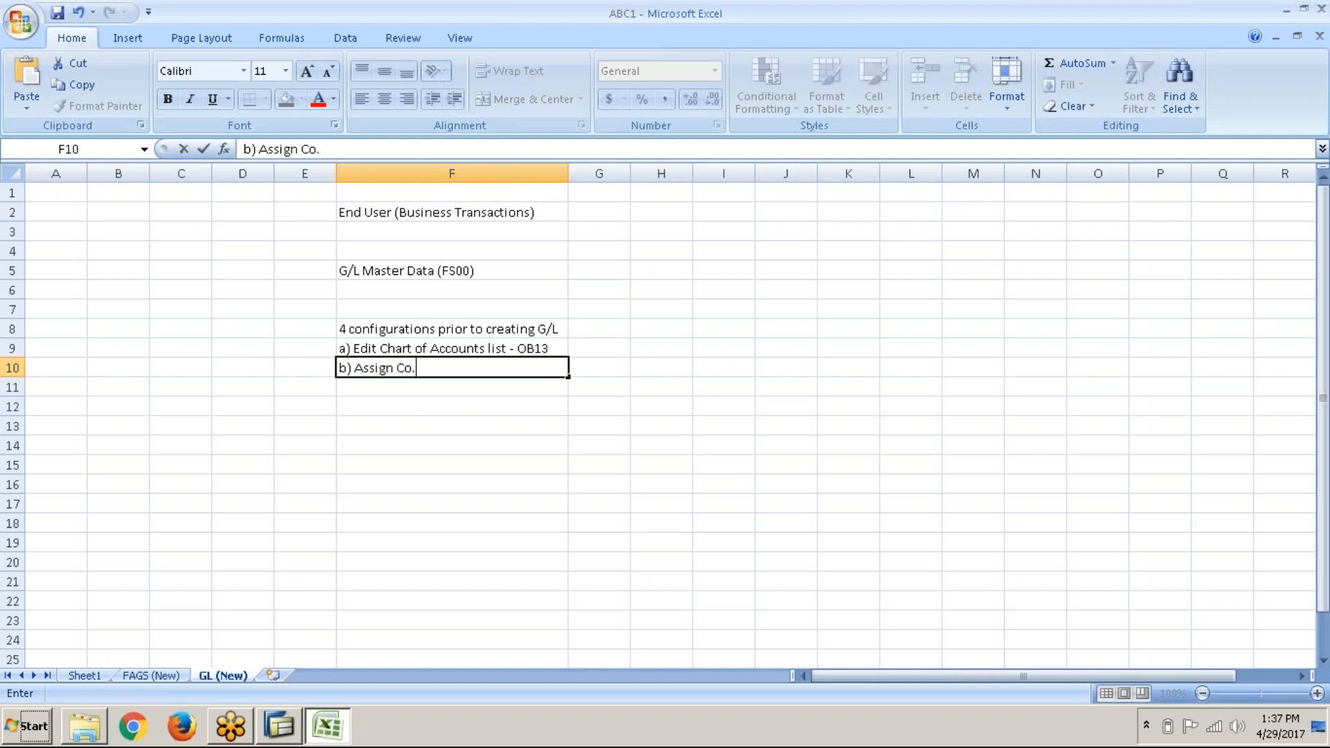
{"action": "type", "text": "Cd. To COA - OB62"}
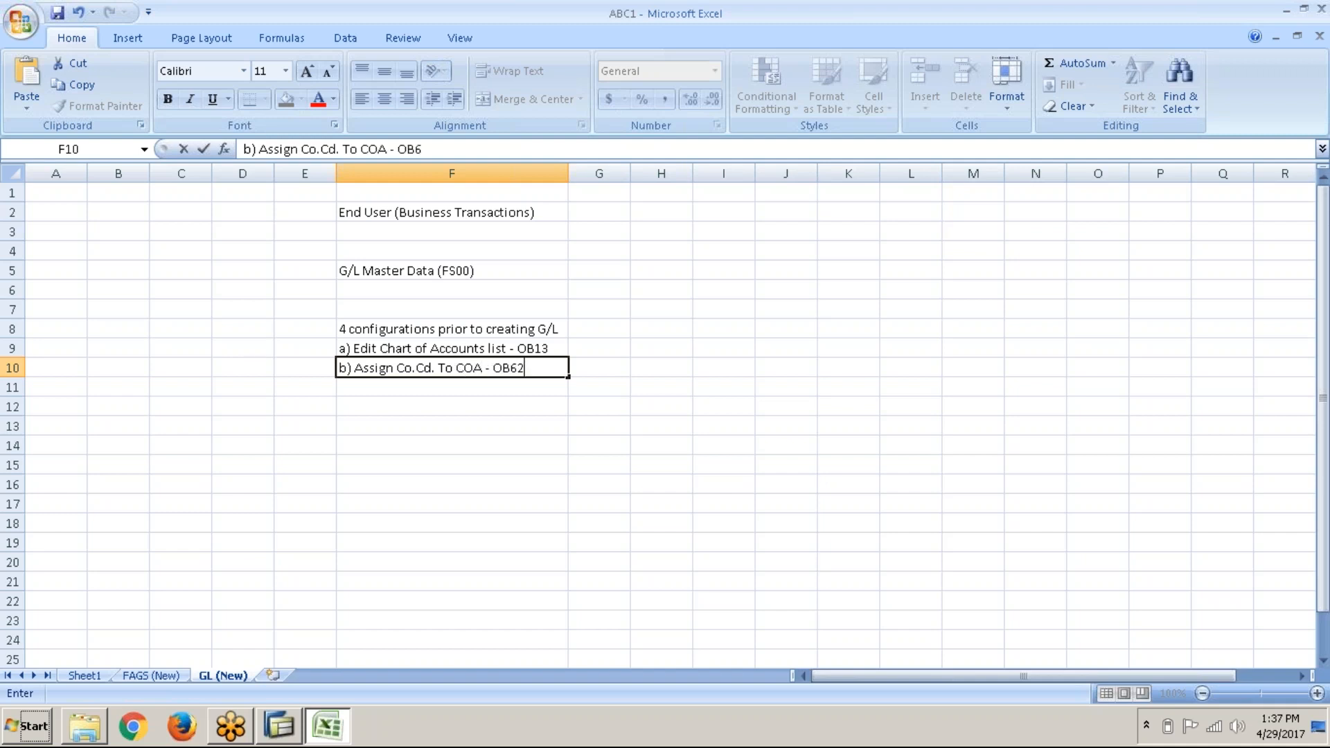
Step: Add item 'c) Define Account Group - OBD4' below item b)
{"action": "key", "text": "Return"}
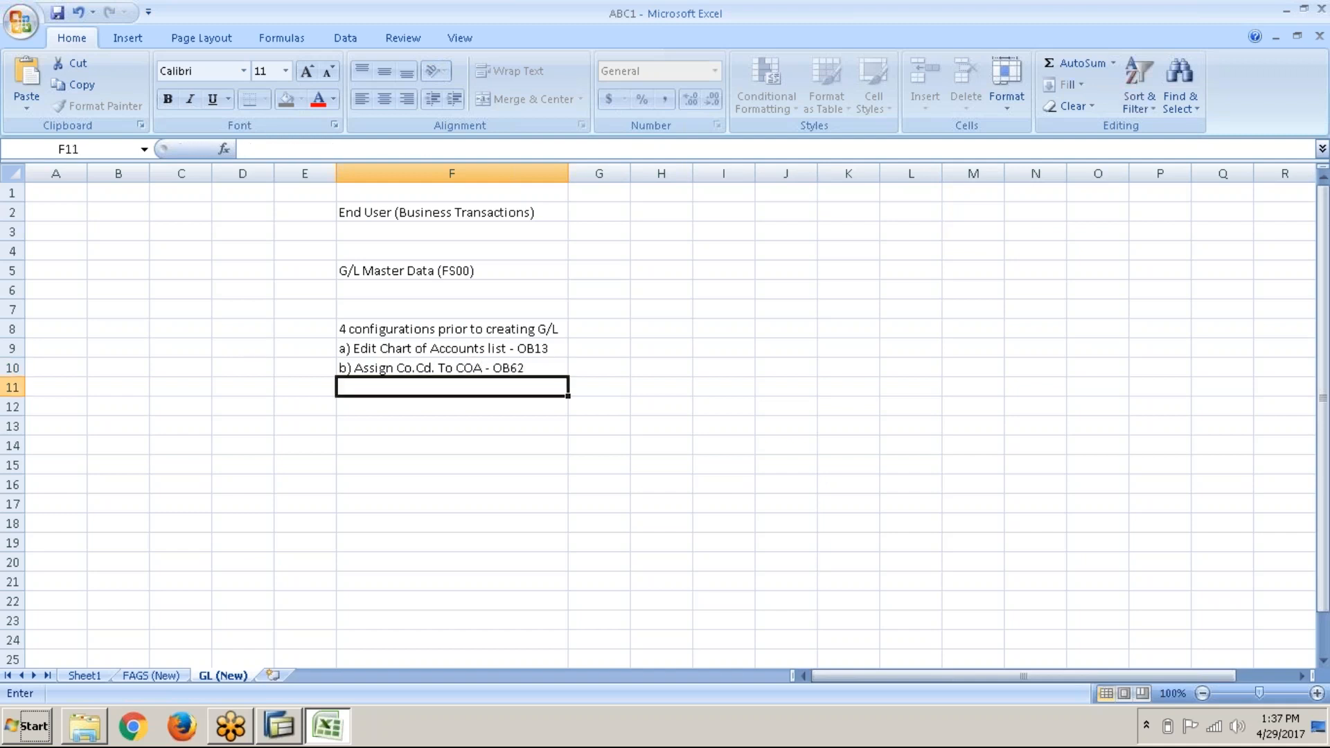
{"action": "type", "text": "c"}
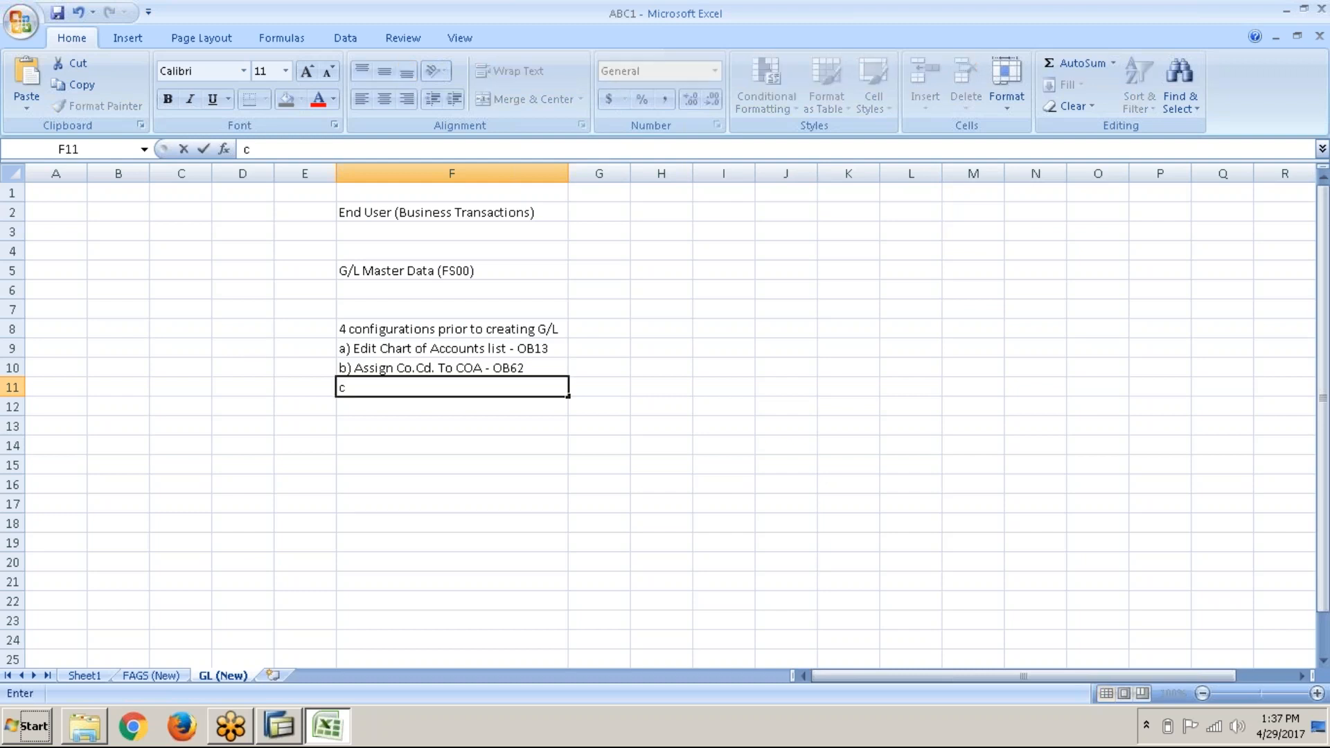
{"action": "type", "text": ") Define Accoun"}
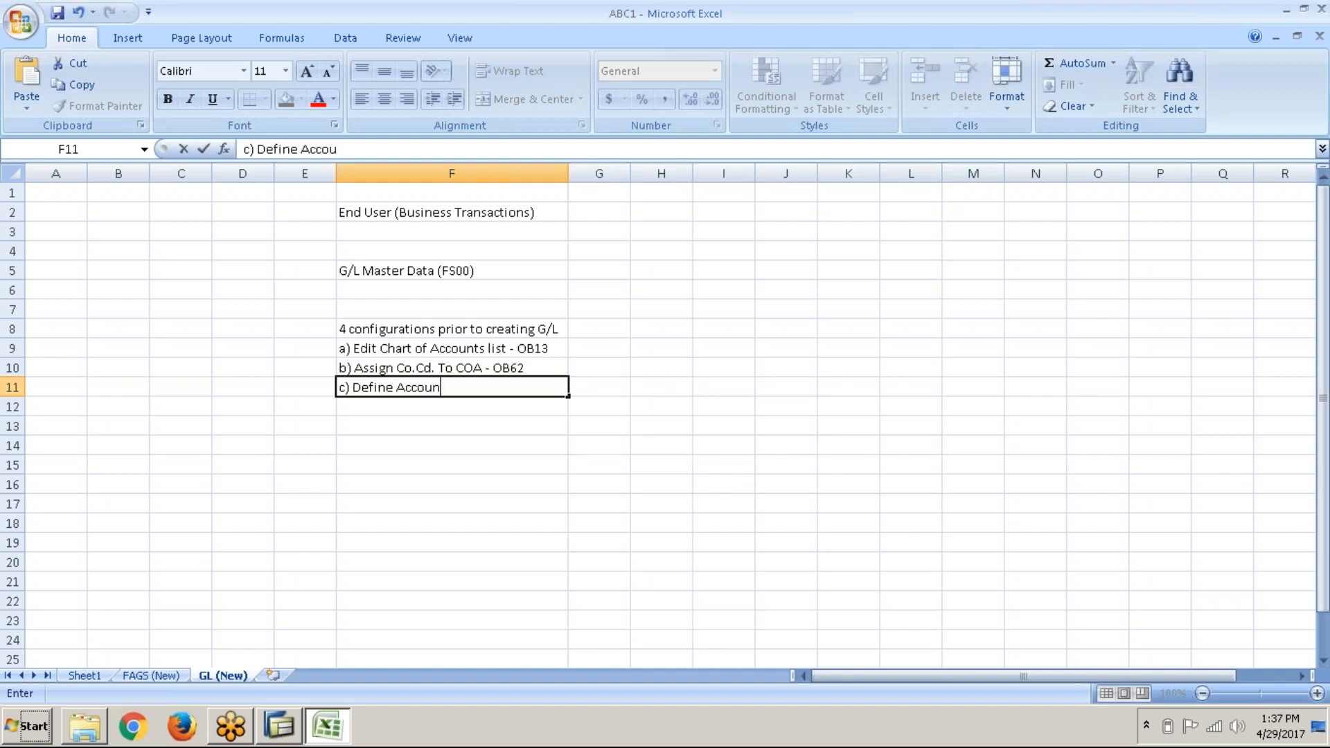
{"action": "type", "text": "t Group - OBD4"}
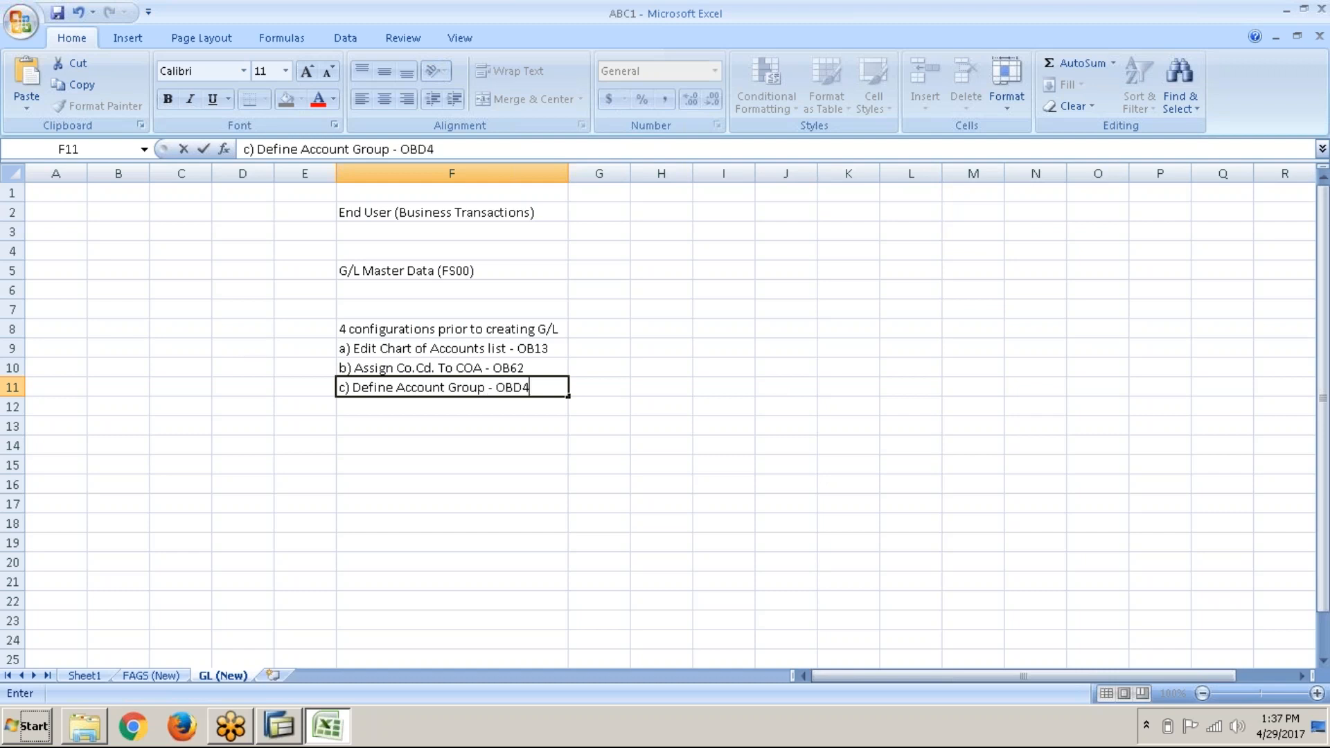
{"action": "key", "text": "Return"}
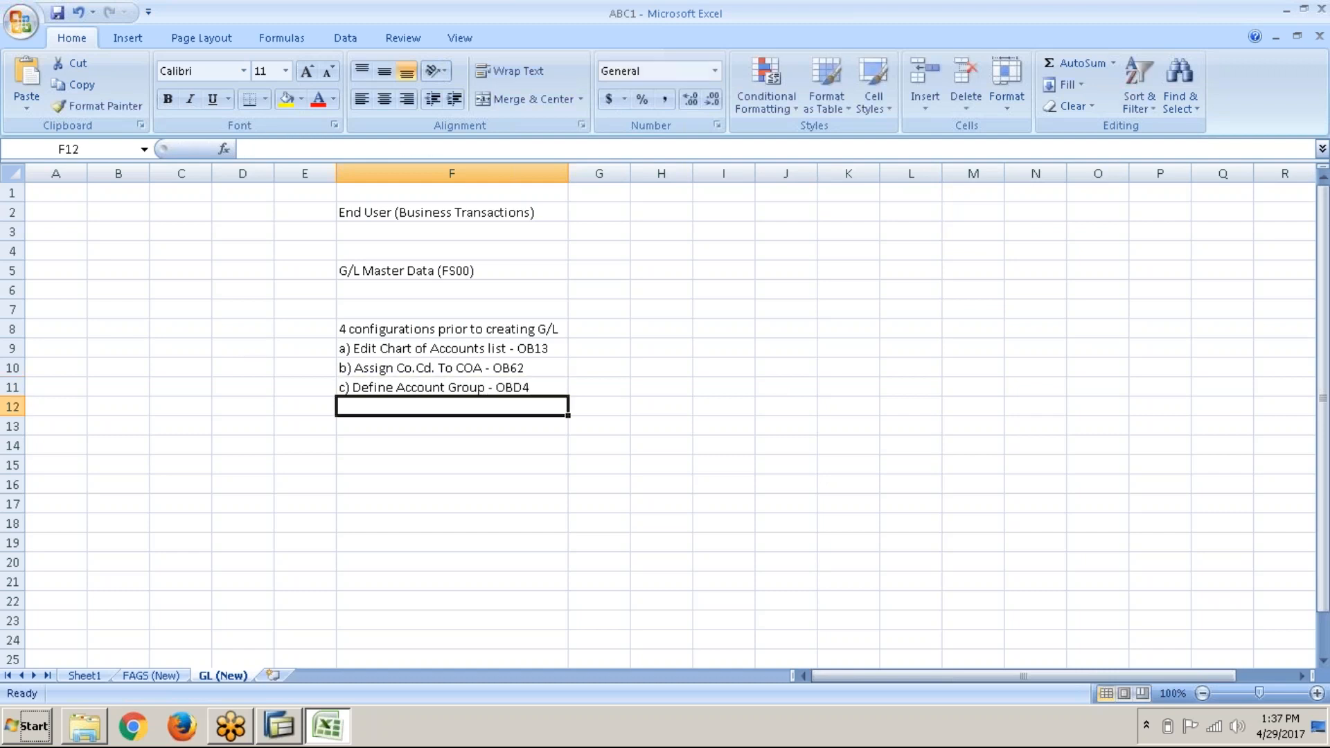
Step: Add item 'd) Define Retained Earnings A/c -OB53', fixing typos along the way
{"action": "type", "text": "d)"}
{"action": "key", "text": "BackSpace"}
{"action": "key", "text": "BackSpace"}
{"action": "type", "text": "d"}
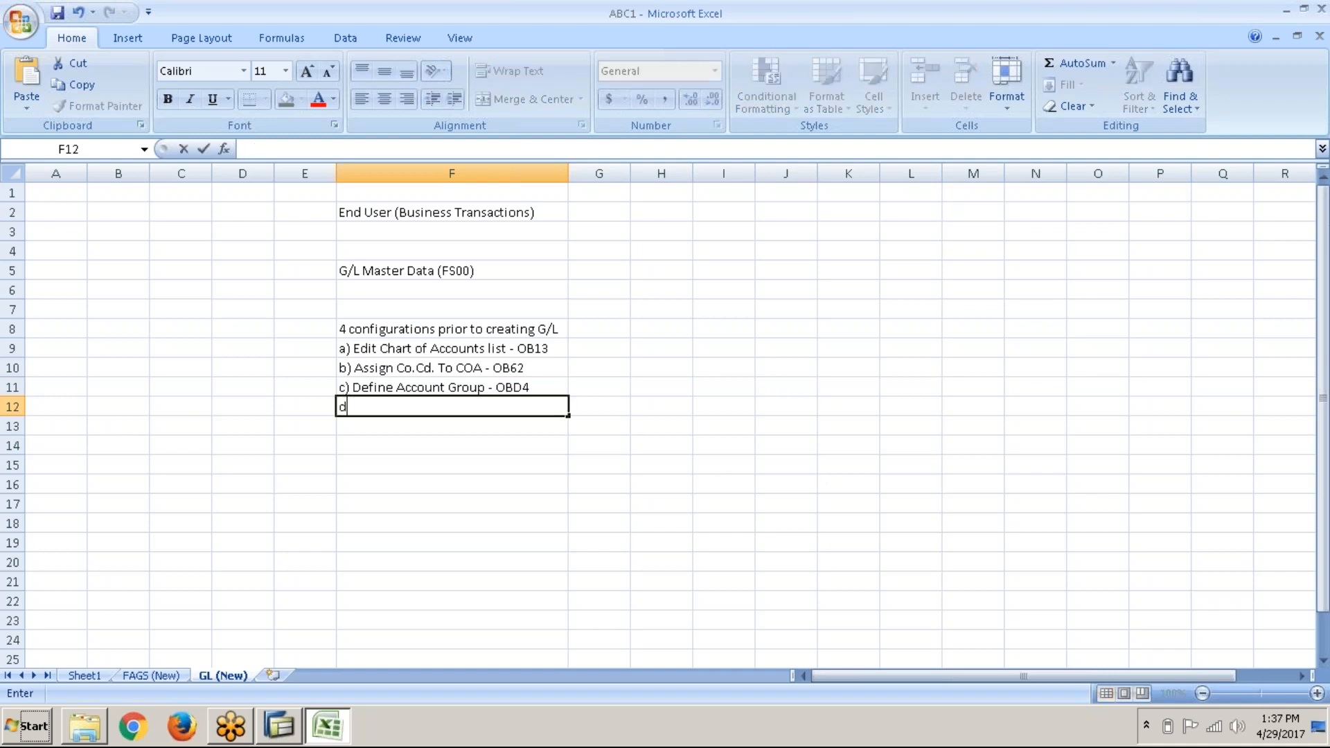
{"action": "type", "text": ") Defi"}
{"action": "type", "text": "Retaines"}
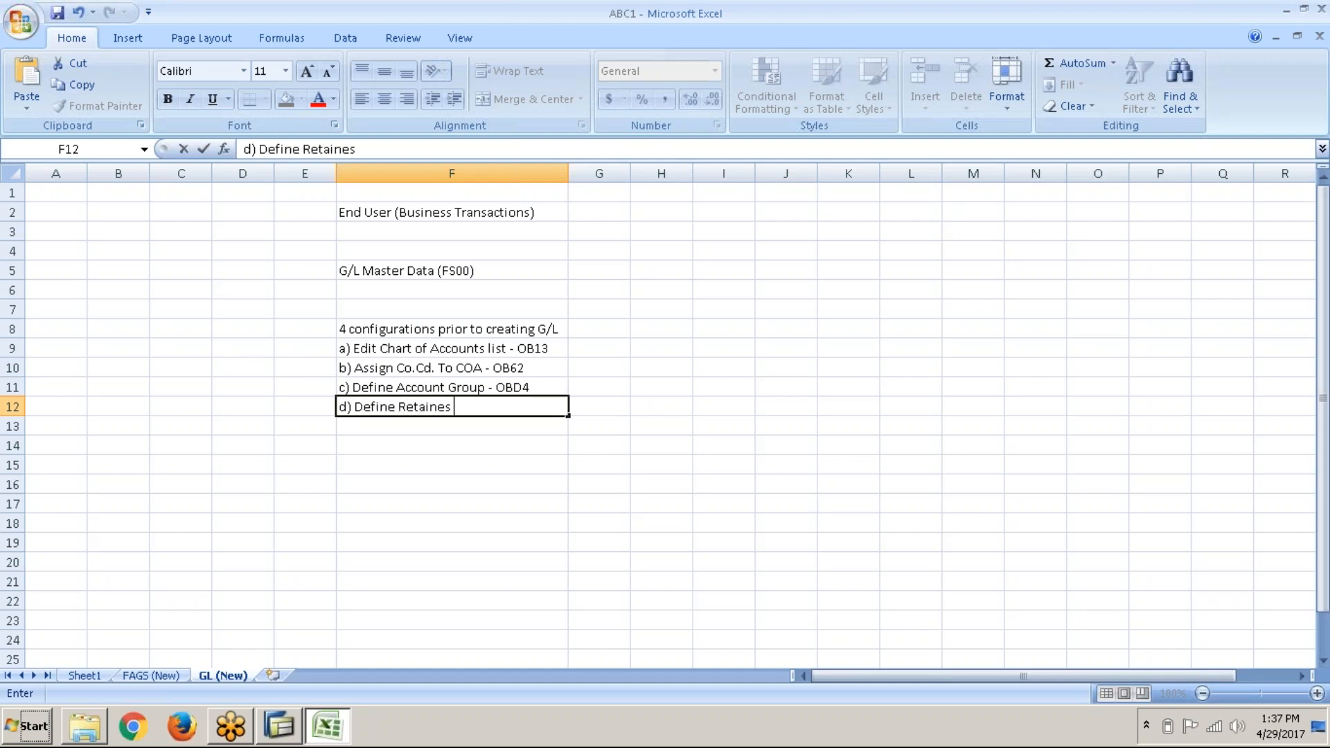
{"action": "key", "text": "BackSpace"}
{"action": "key", "text": "BackSpace"}
{"action": "type", "text": "d Earnings A/"}
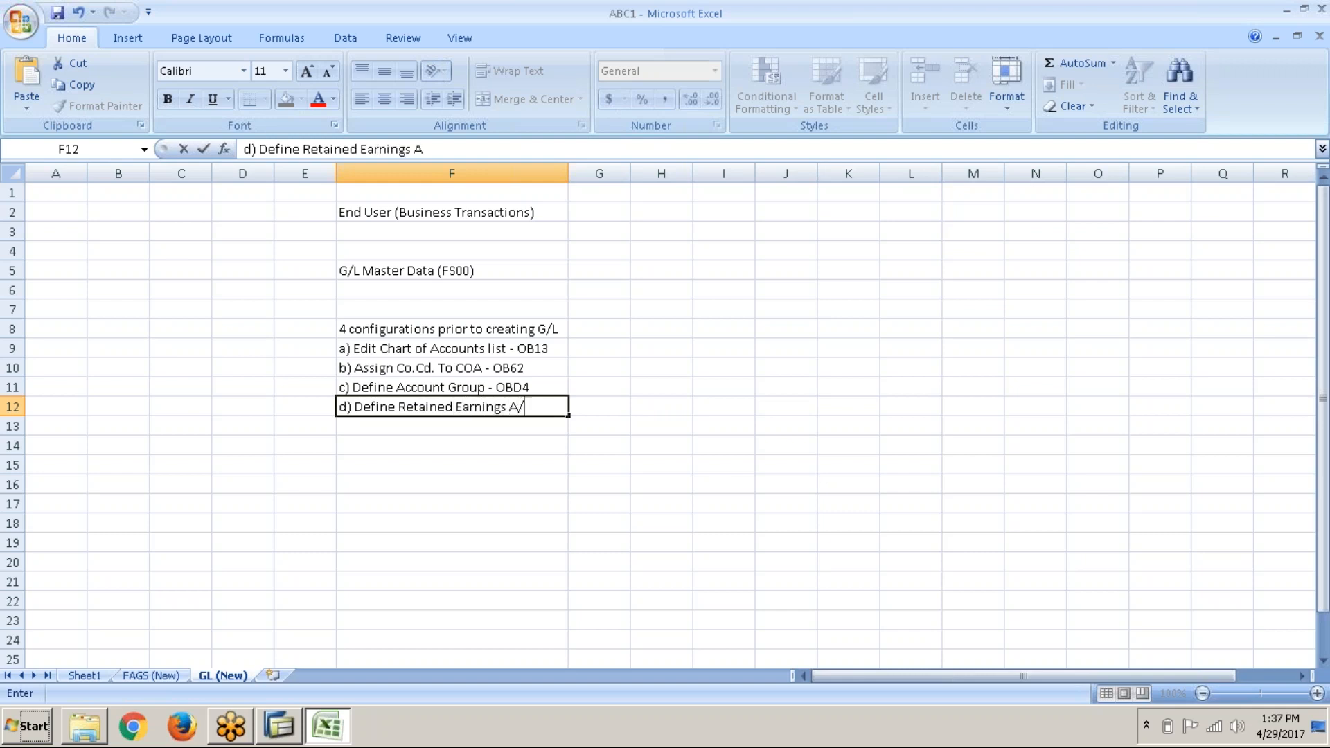
{"action": "type", "text": "c -OB53"}
{"action": "key", "text": "Return"}
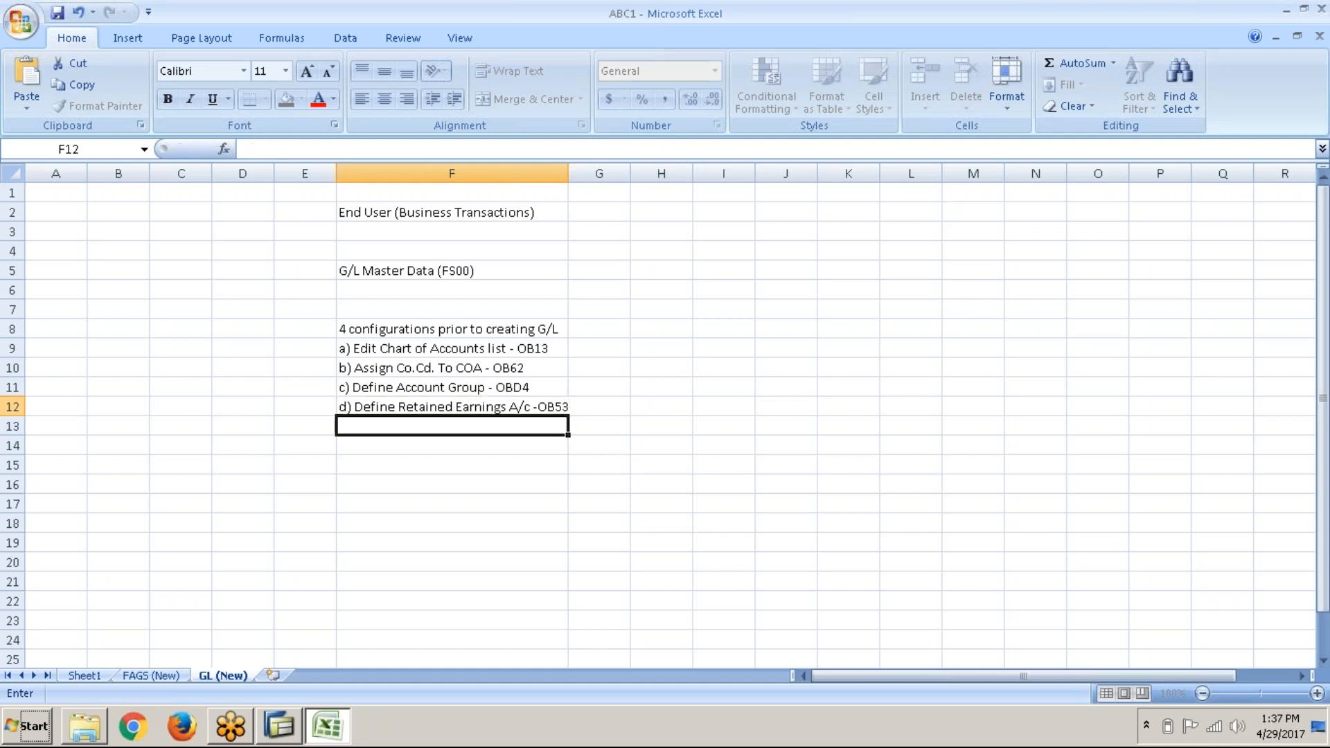
Step: Leave a blank row and widen column F slightly for the longer items
{"action": "key", "text": "Return"}
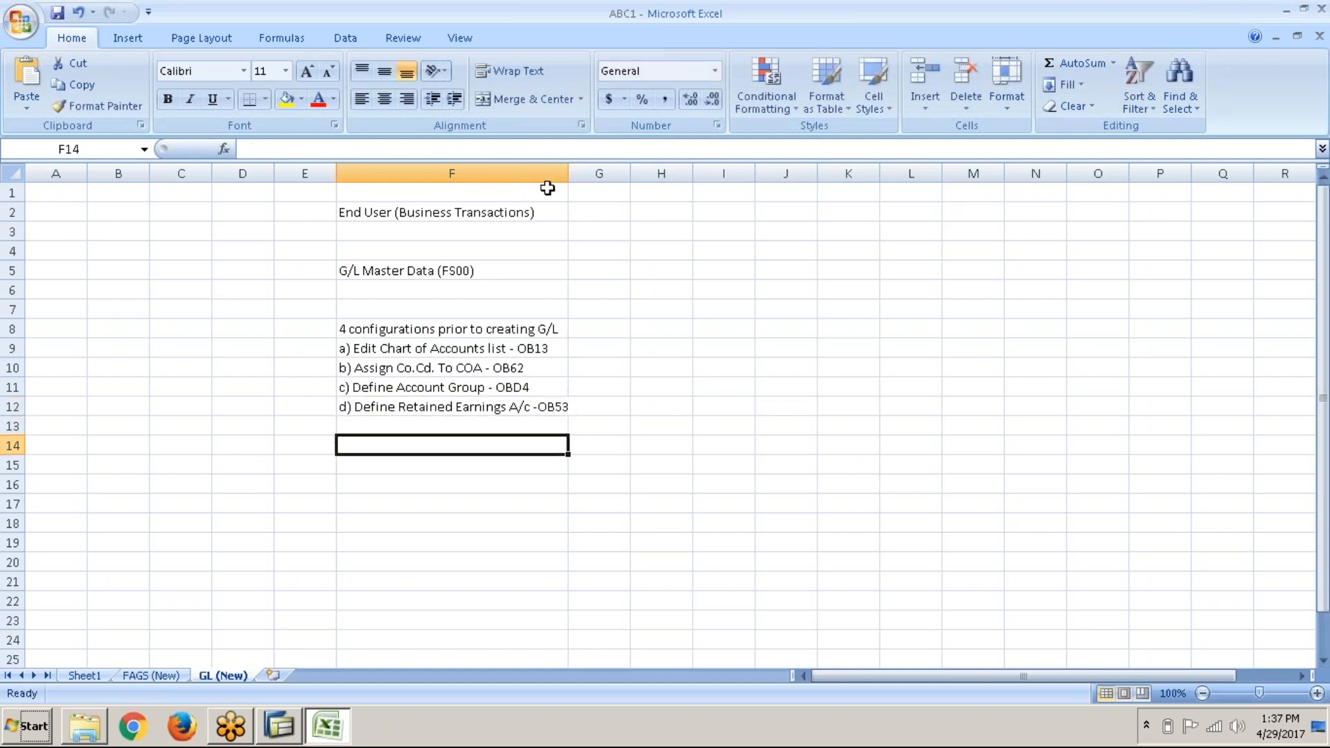
{"action": "left_click_drag", "start_coordinate": [568, 174], "coordinate": [579, 174]}
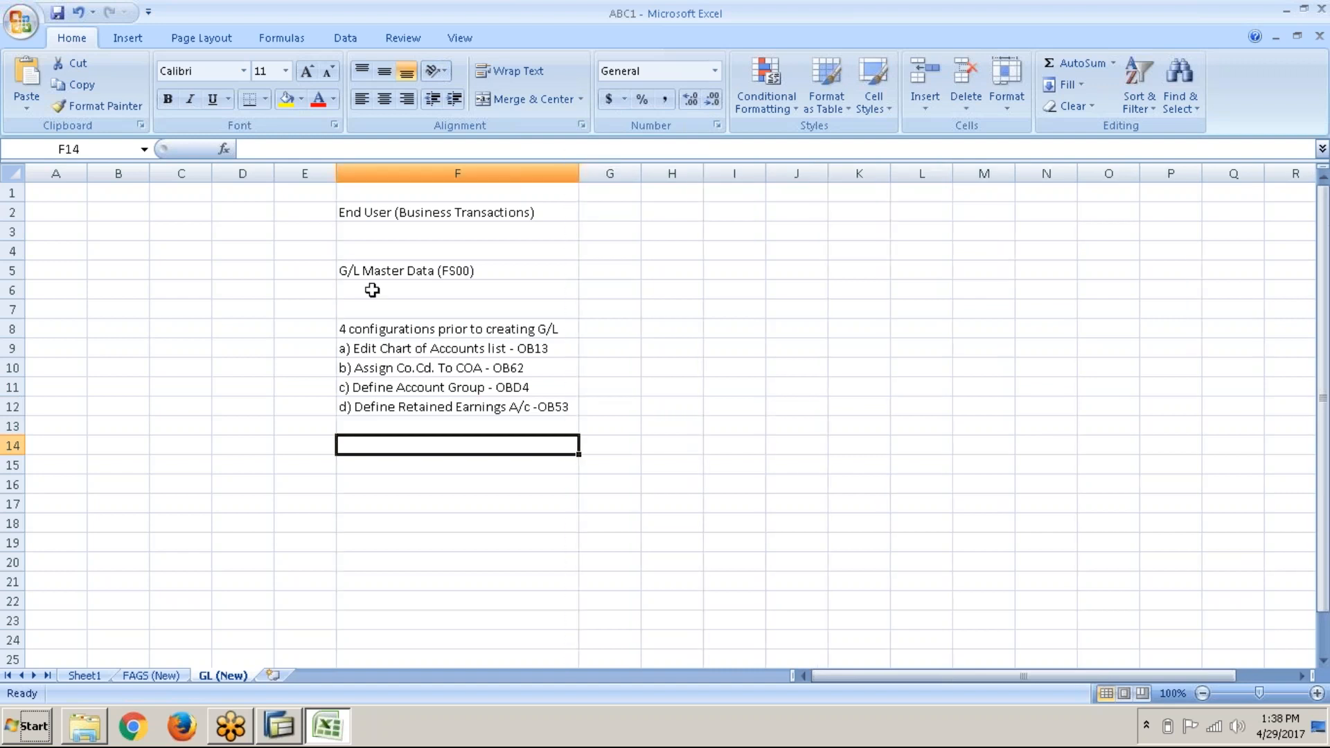
{"action": "left_click", "coordinate": [415, 270]}
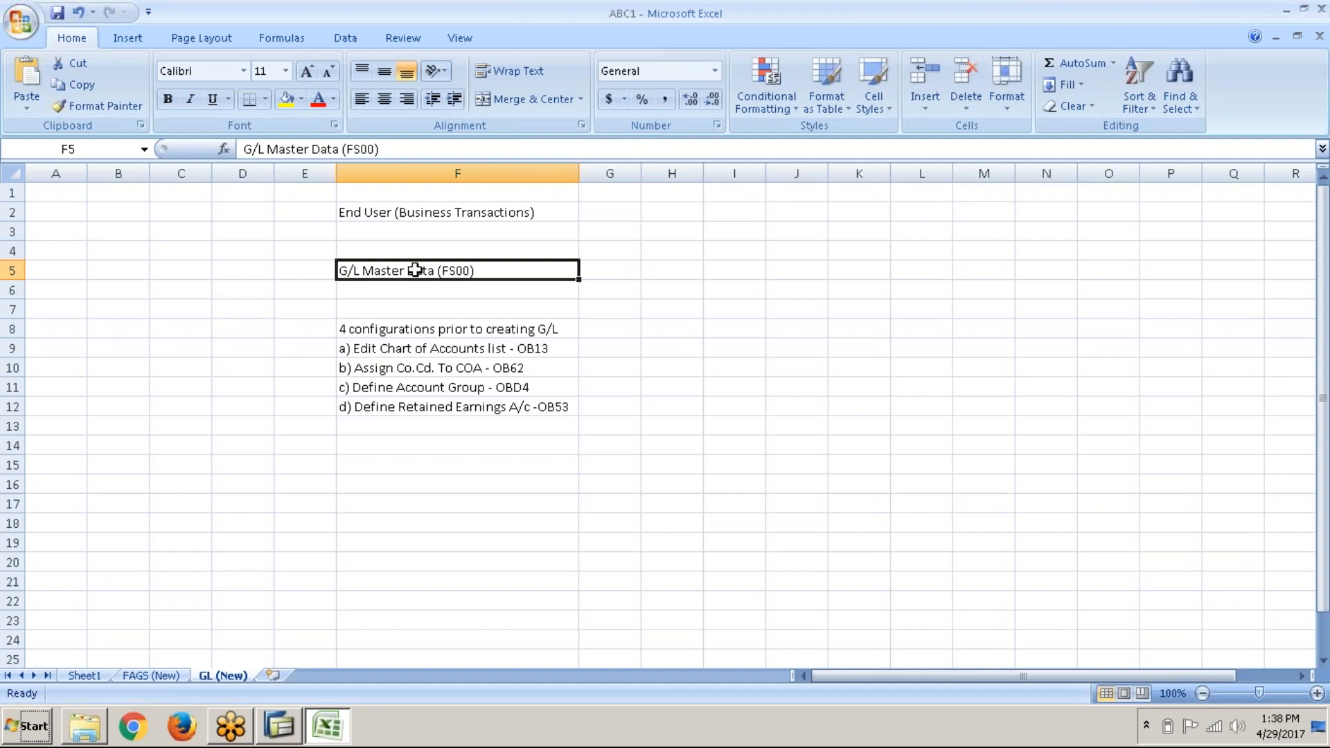
{"action": "left_click", "coordinate": [465, 213]}
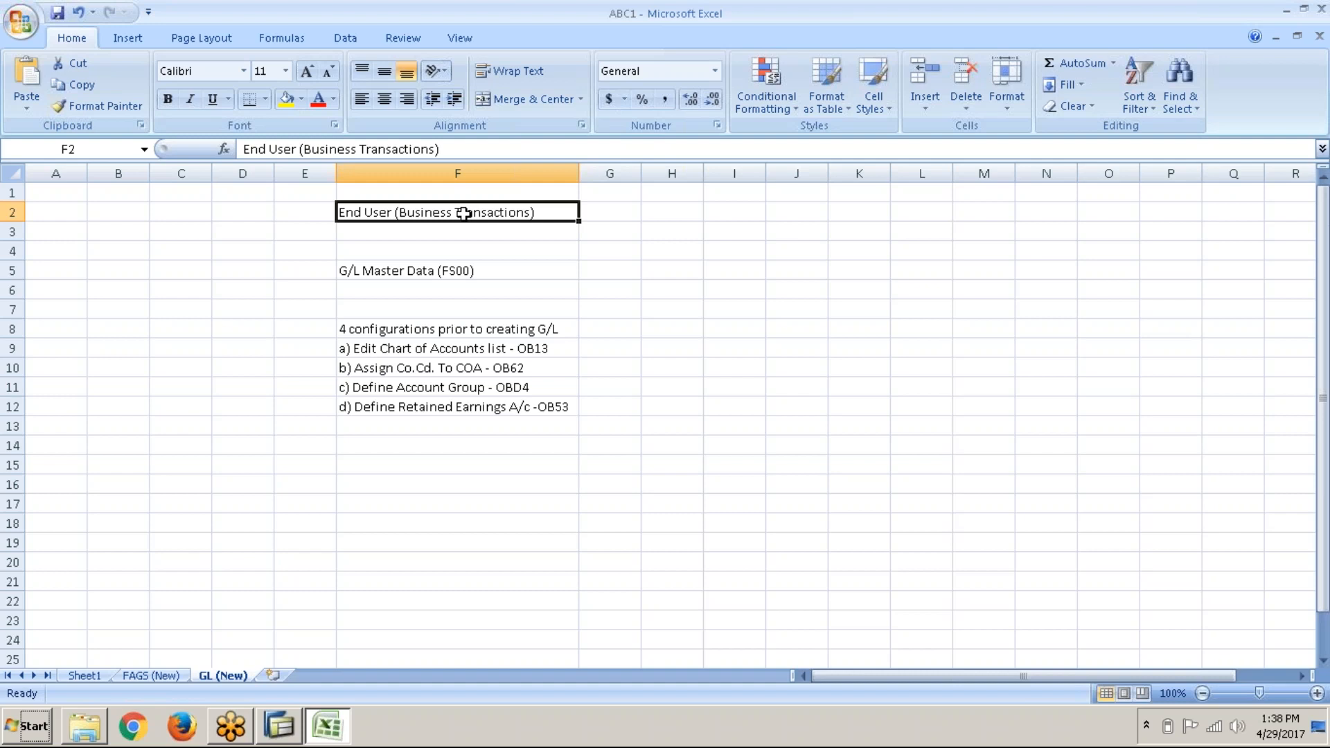
Step: Copy the OB13 item from F9 into F15 and start sub-item 'i) List' in F16
{"action": "left_click", "coordinate": [468, 354]}
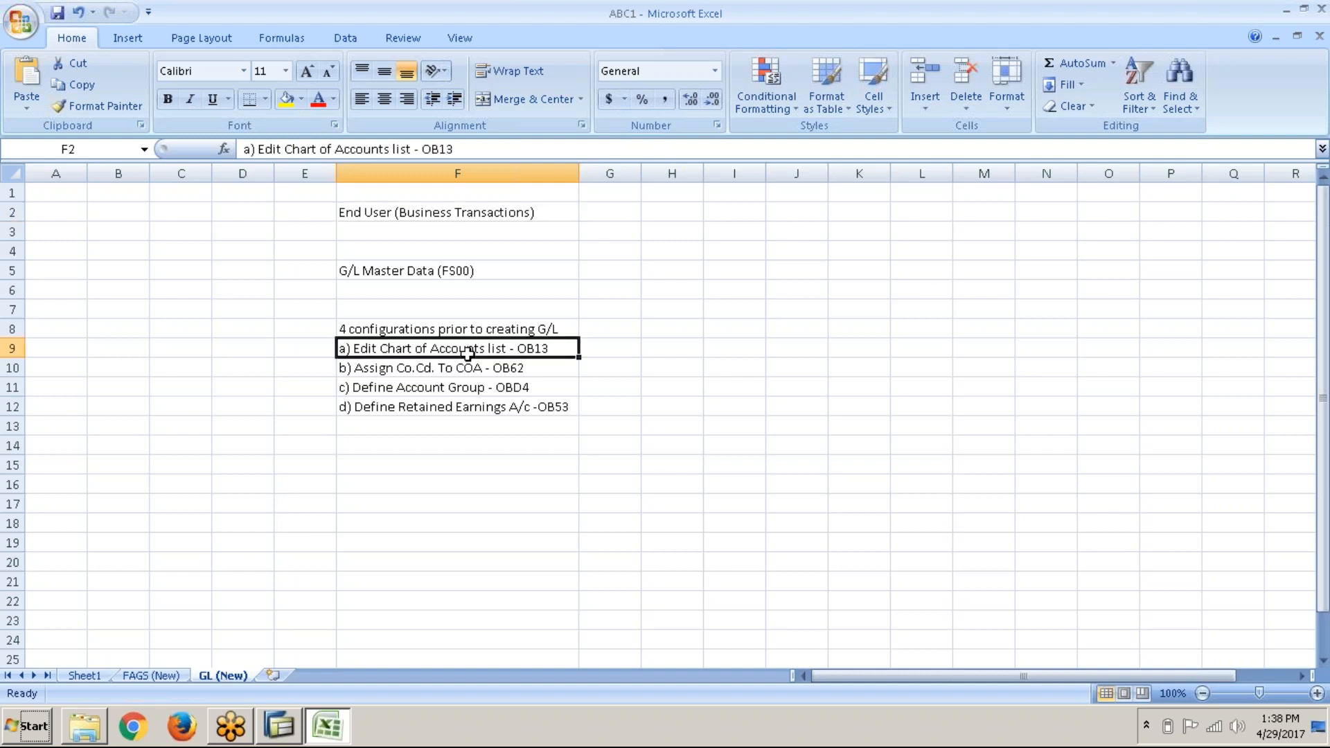
{"action": "key", "text": "ctrl+c"}
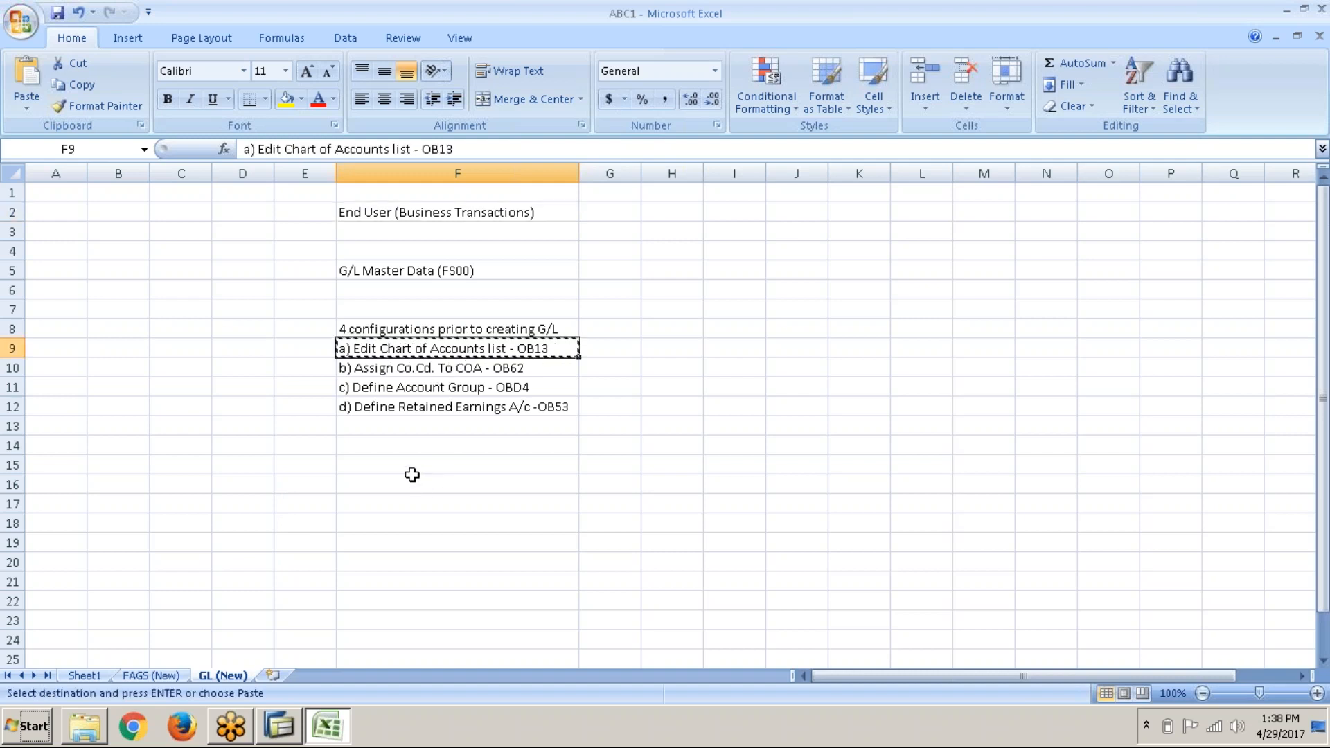
{"action": "left_click", "coordinate": [409, 467]}
{"action": "key", "text": "ctrl+v"}
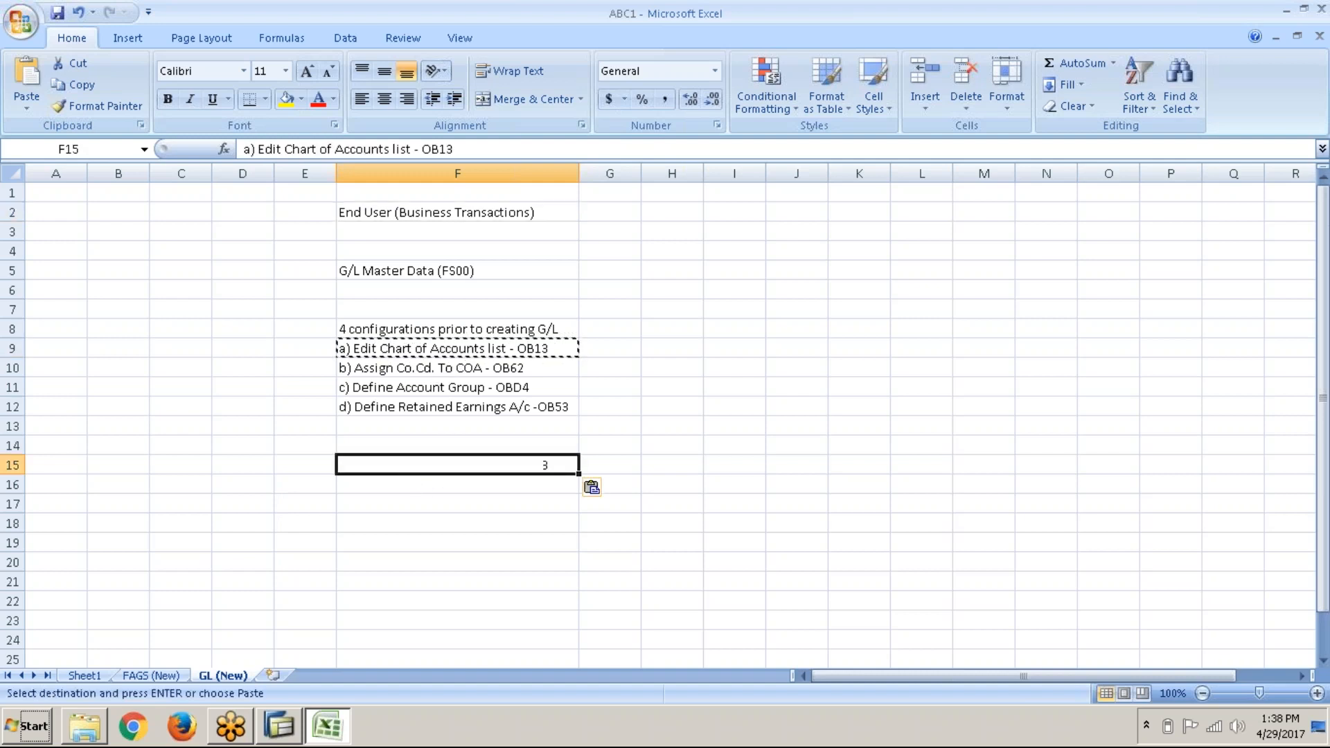
{"action": "left_click", "coordinate": [408, 480]}
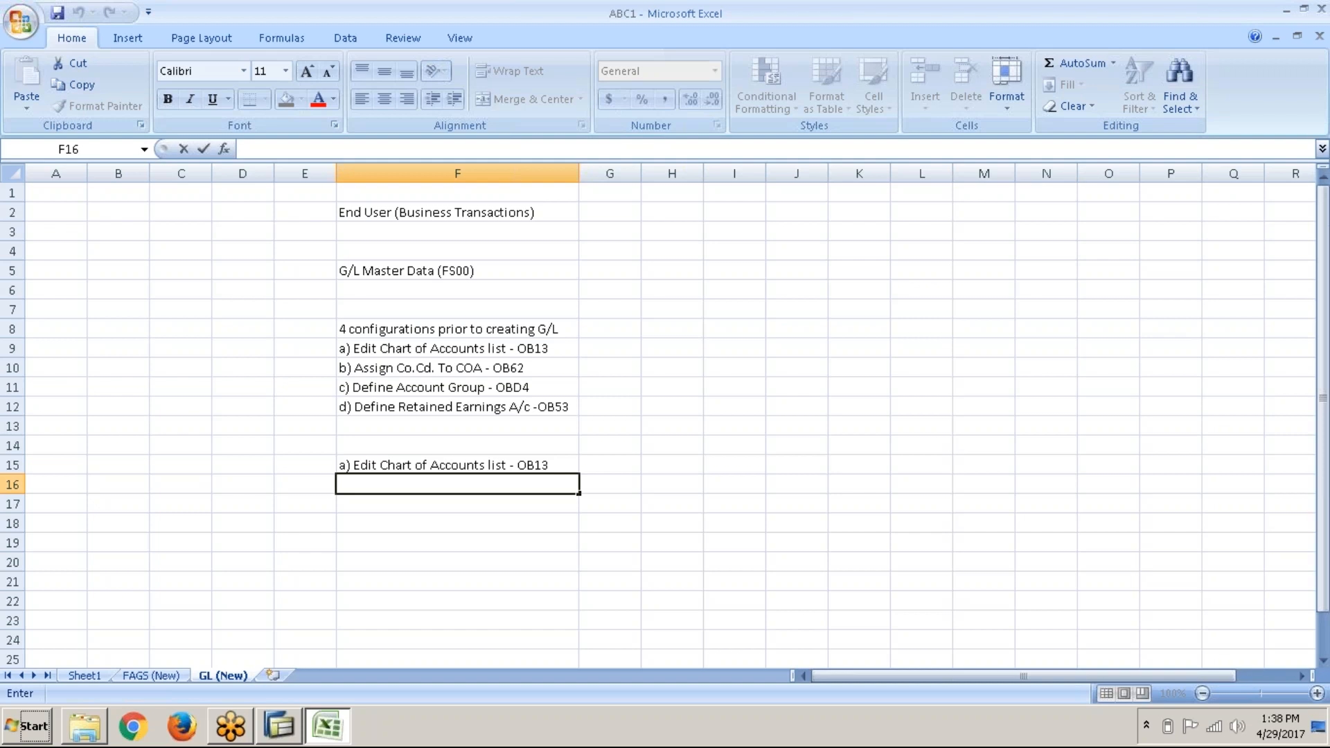
{"action": "type", "text": "i)"}
{"action": "type", "text": " List"}
Step: Add sub-items 'i) List of G/L accounts' and 'ii) Types of COA', dismissing the SAP connection error
{"action": "type", "text": "O"}
{"action": "type", "text": "f G/"}
{"action": "type", "text": "L a"}
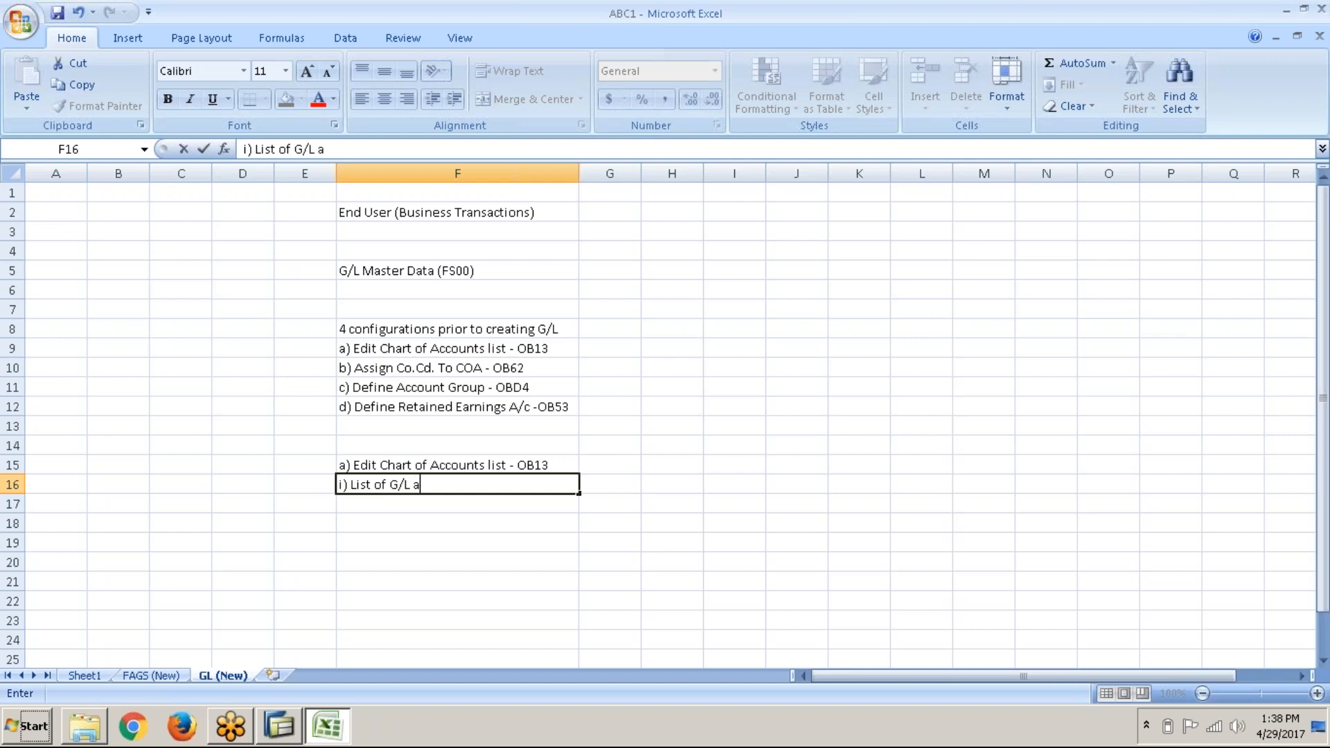
{"action": "type", "text": "ccounts"}
{"action": "key", "text": "Return"}
{"action": "key", "text": "Return"}
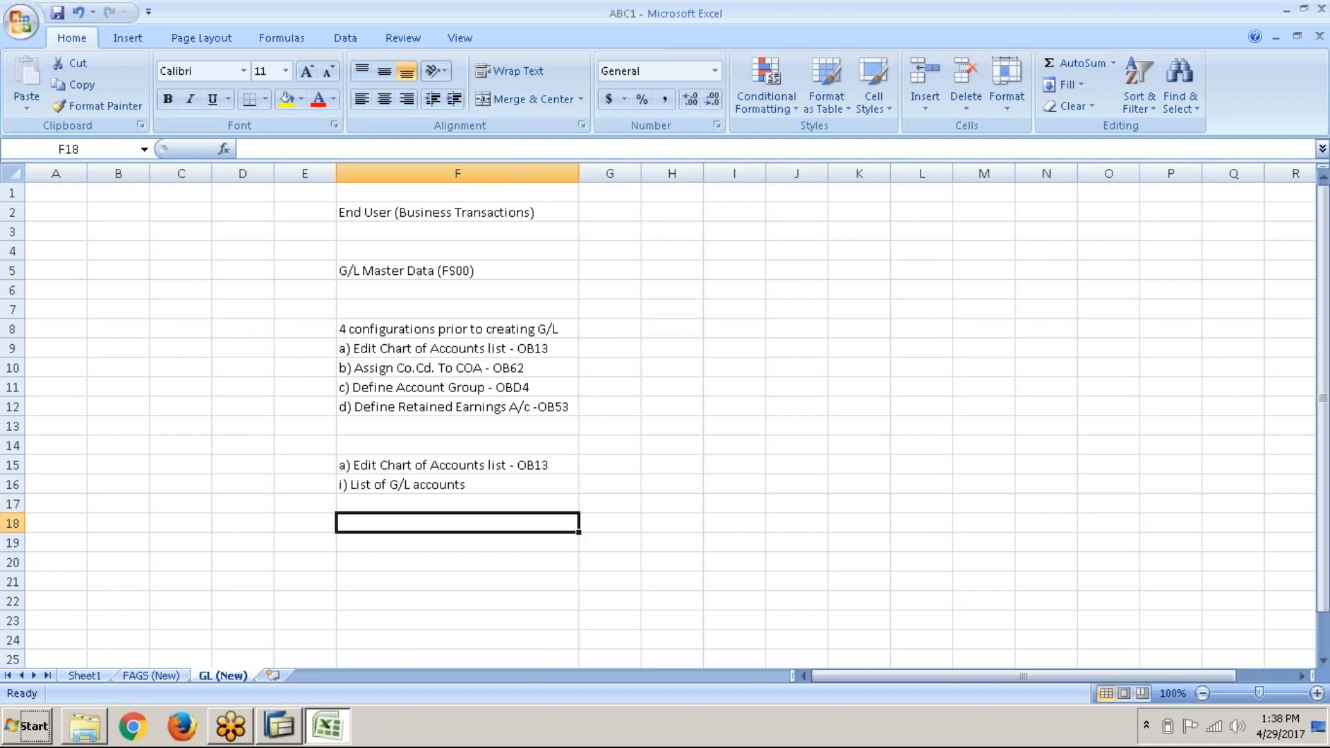
{"action": "type", "text": "ii)"}
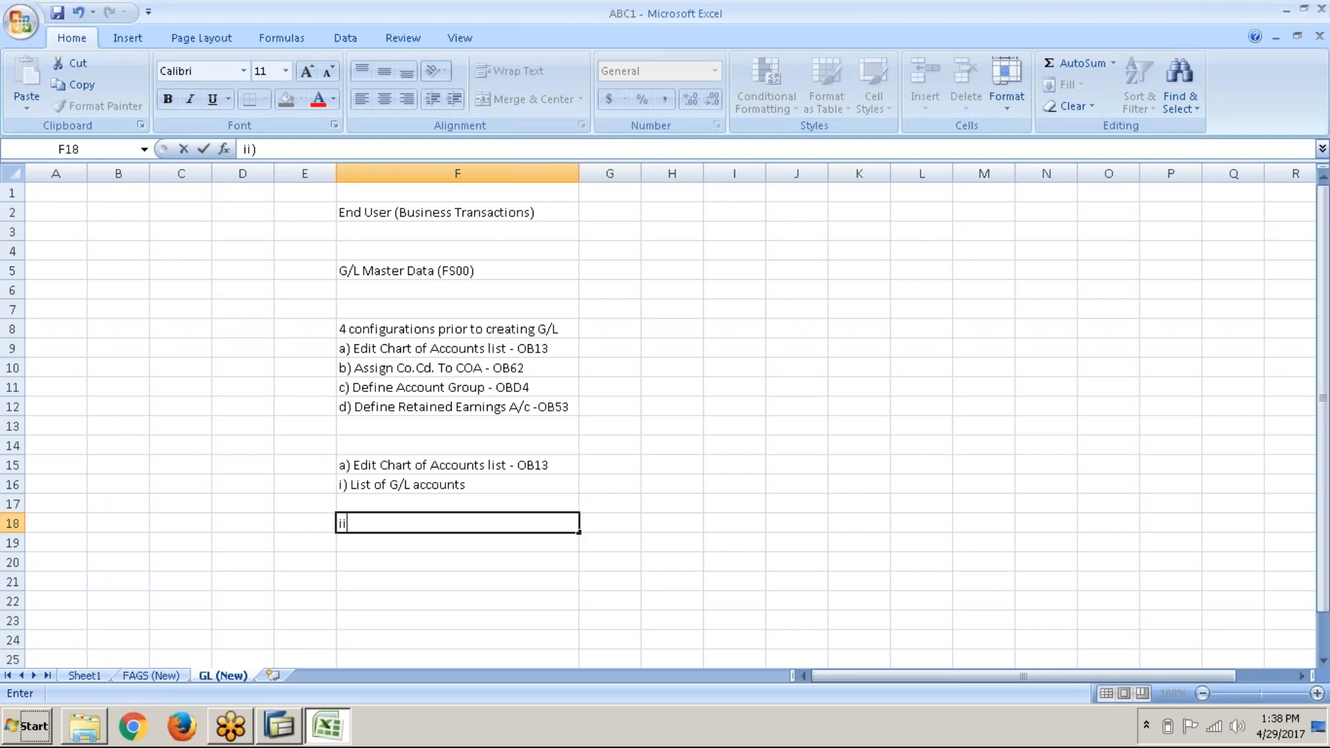
{"action": "type", "text": " Types of COA"}
{"action": "key", "text": "Return"}
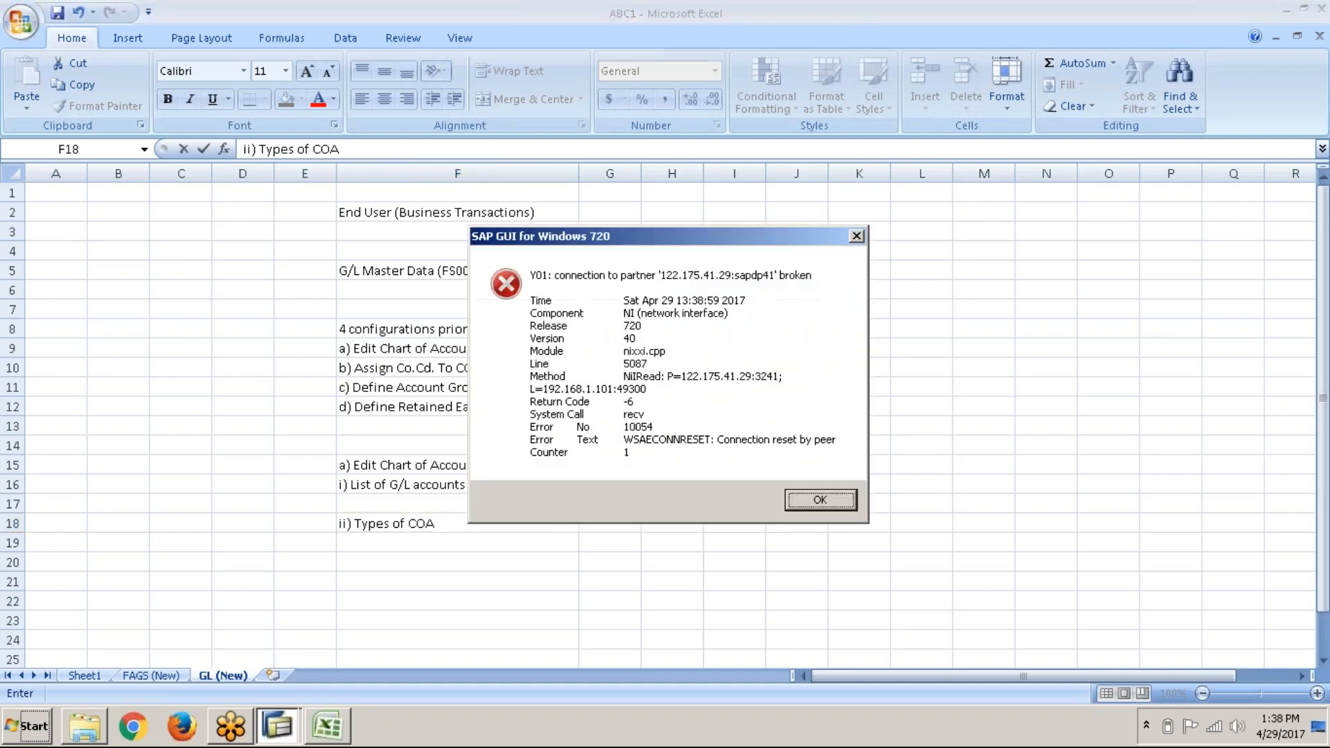
{"action": "left_click", "coordinate": [818, 505]}
{"action": "left_click", "coordinate": [478, 556]}
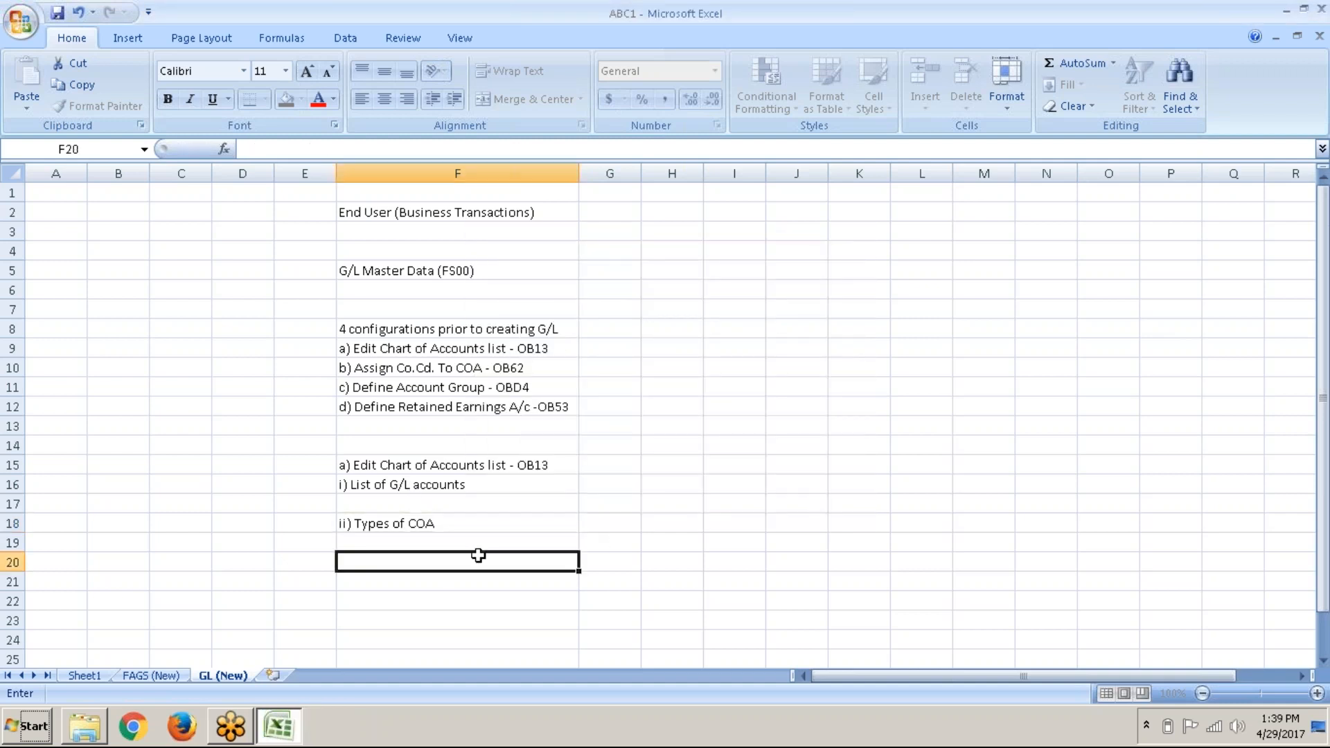
Step: Enter 'Operating COA' in F19, replacing the #NAME? error caused by the leading dash
{"action": "key", "text": "Up"}
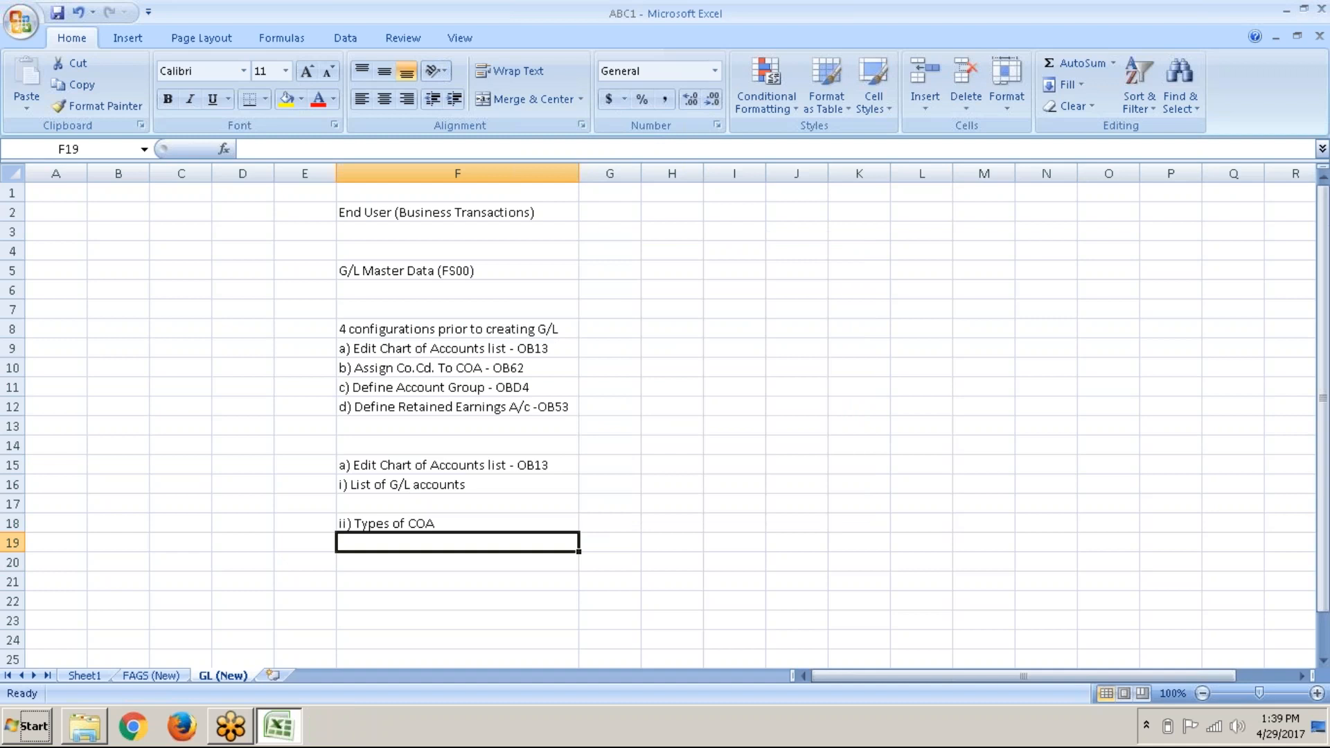
{"action": "type", "text": "-"}
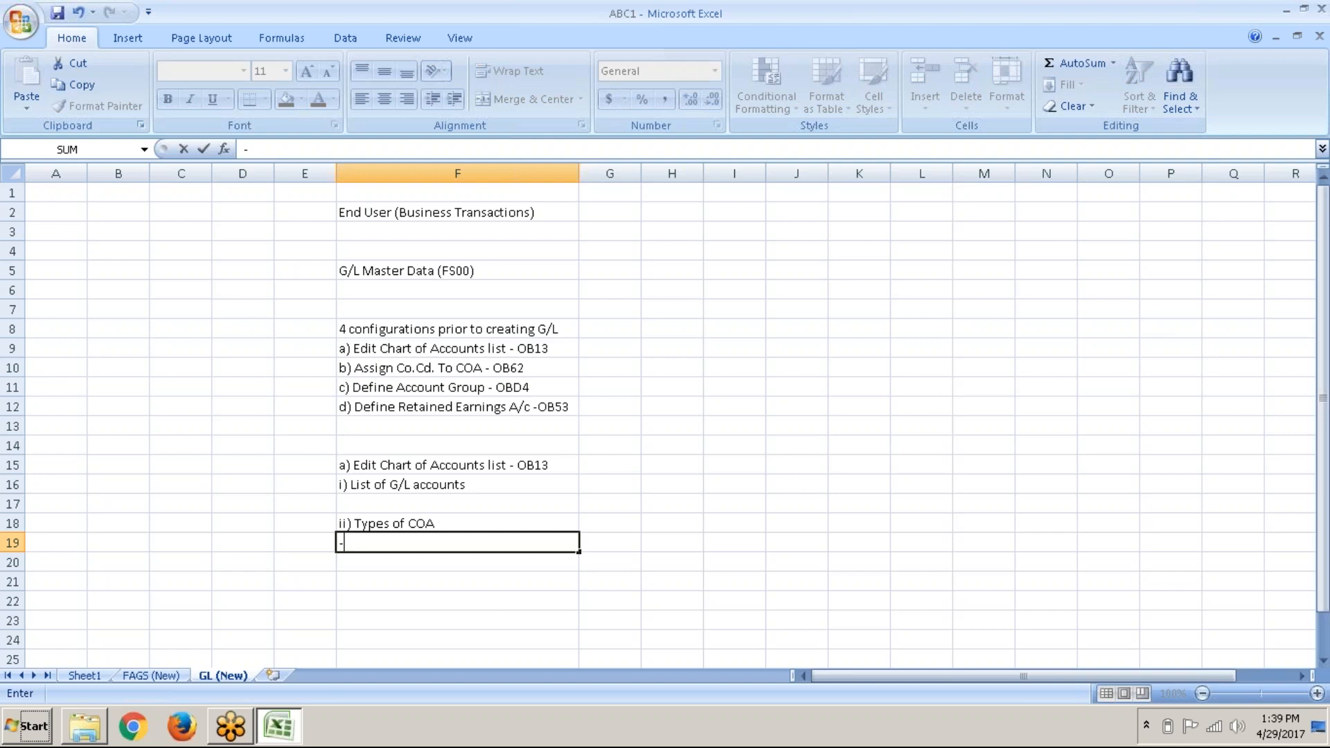
{"action": "type", "text": " Opera"}
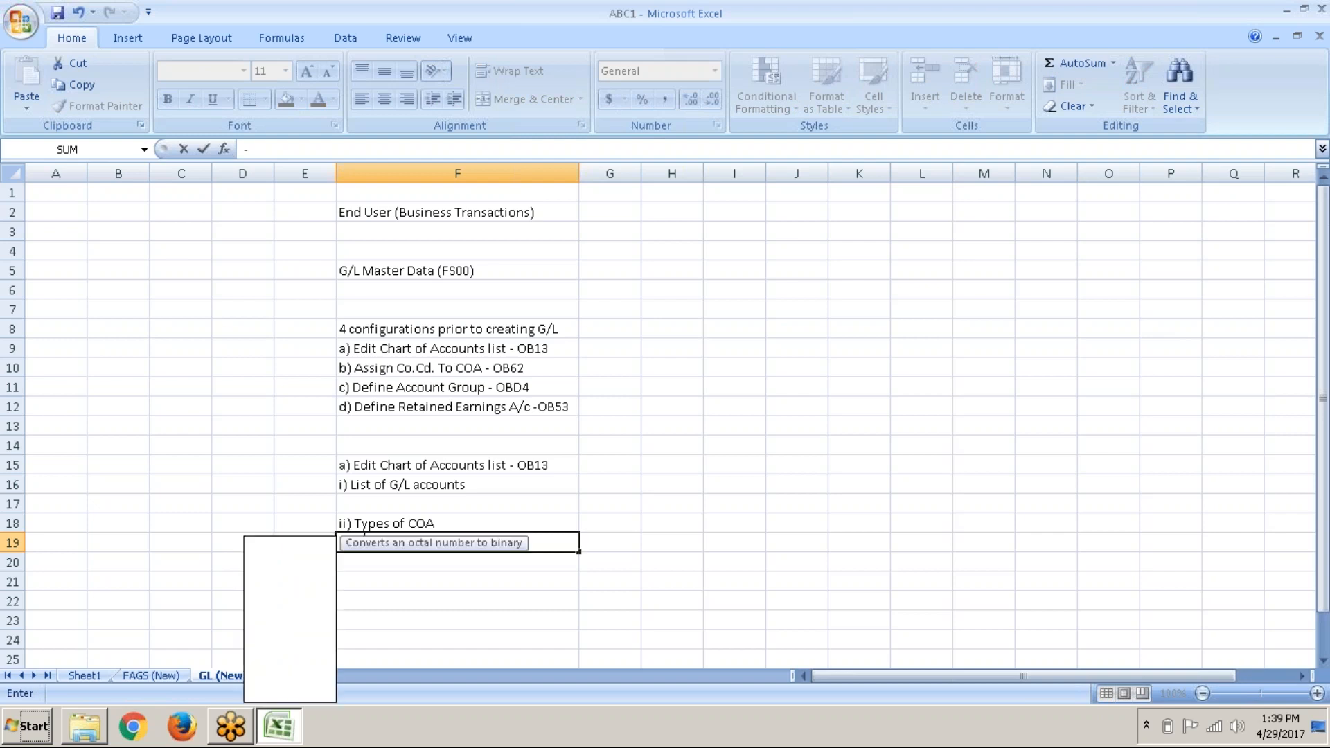
{"action": "type", "text": "ti"}
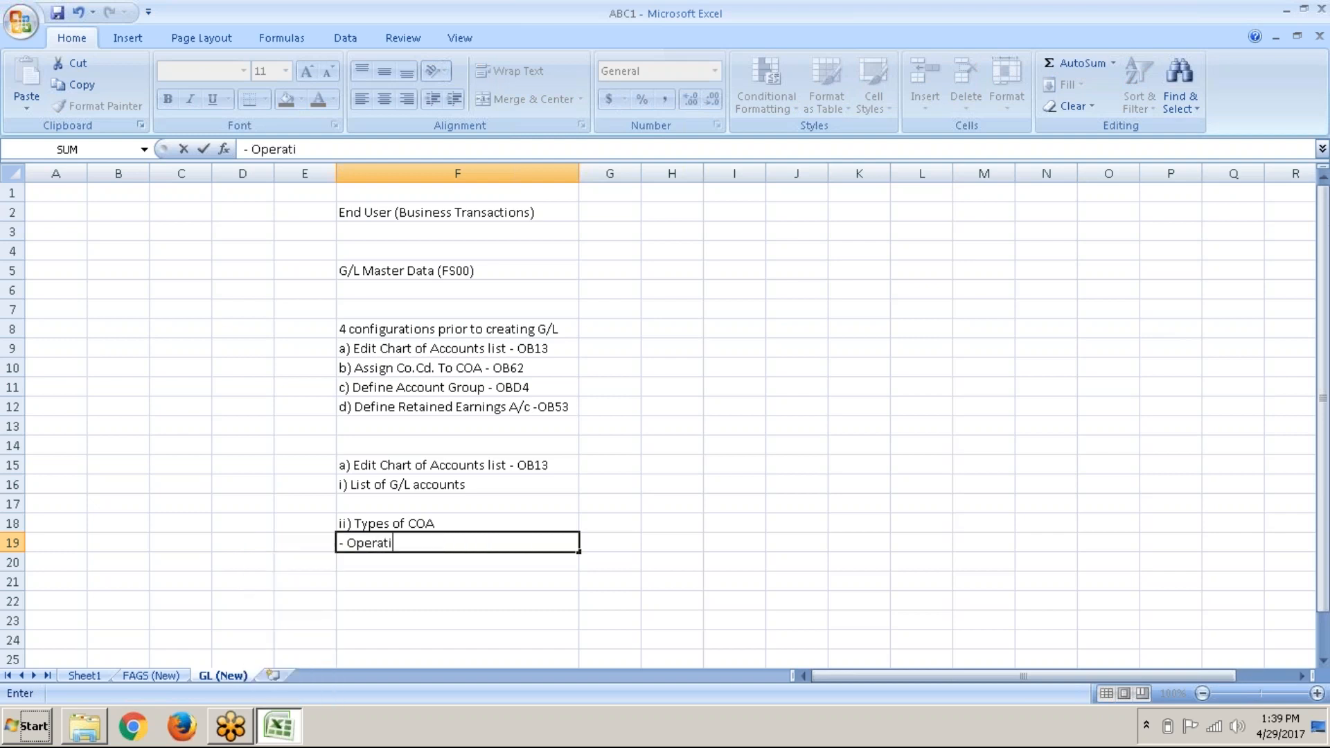
{"action": "type", "text": "ng COA"}
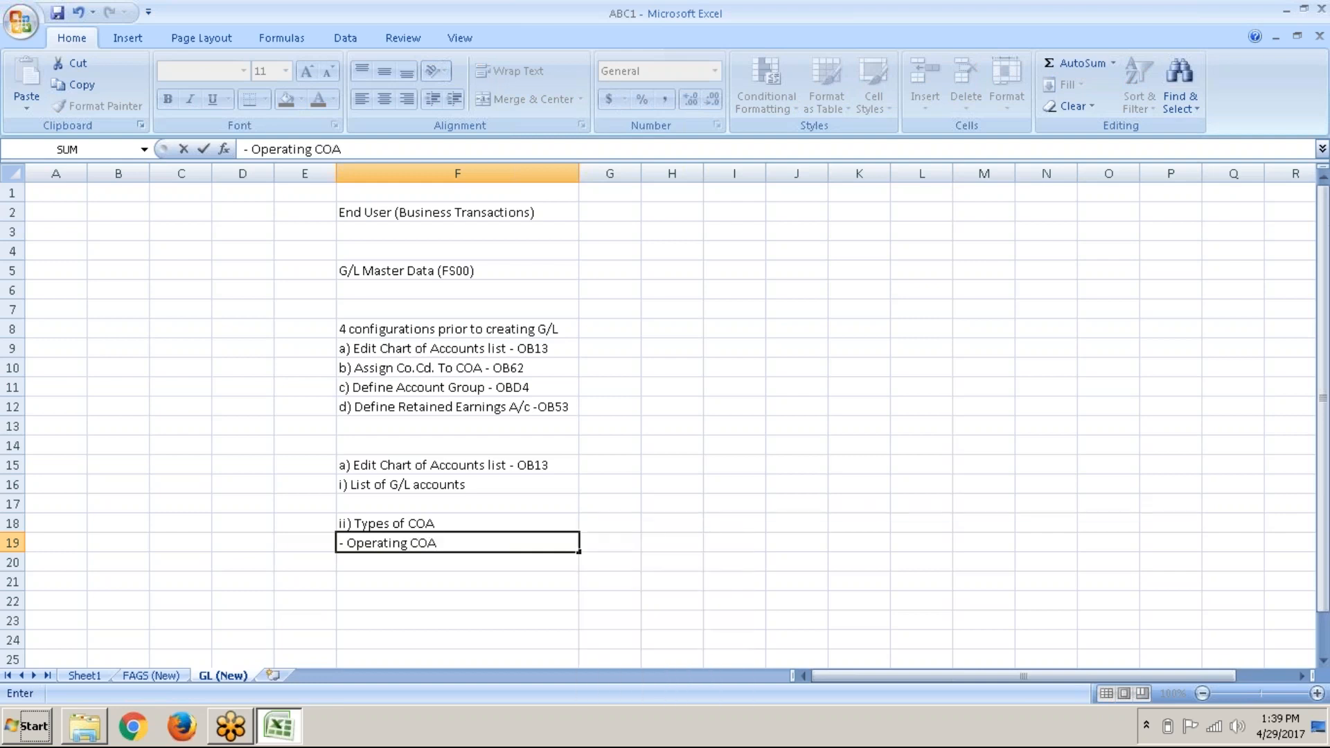
{"action": "key", "text": "Return"}
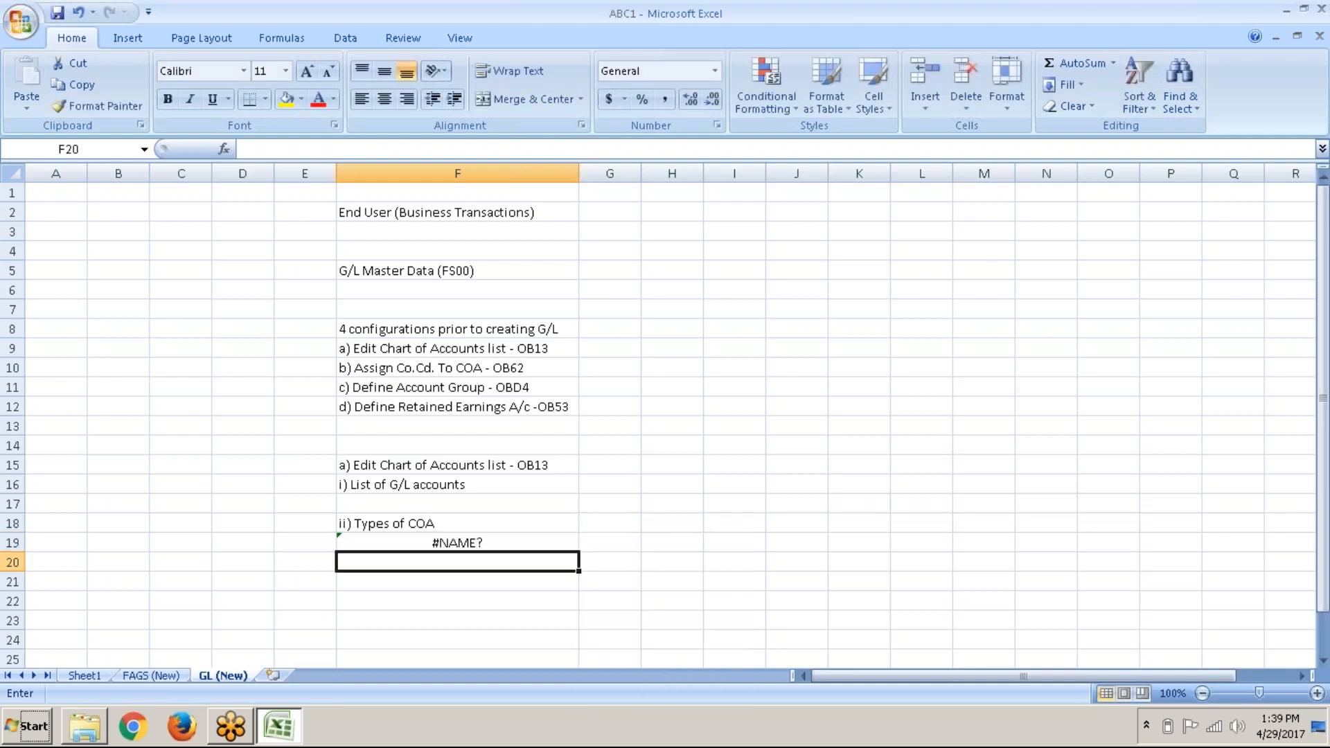
{"action": "left_click", "coordinate": [457, 542]}
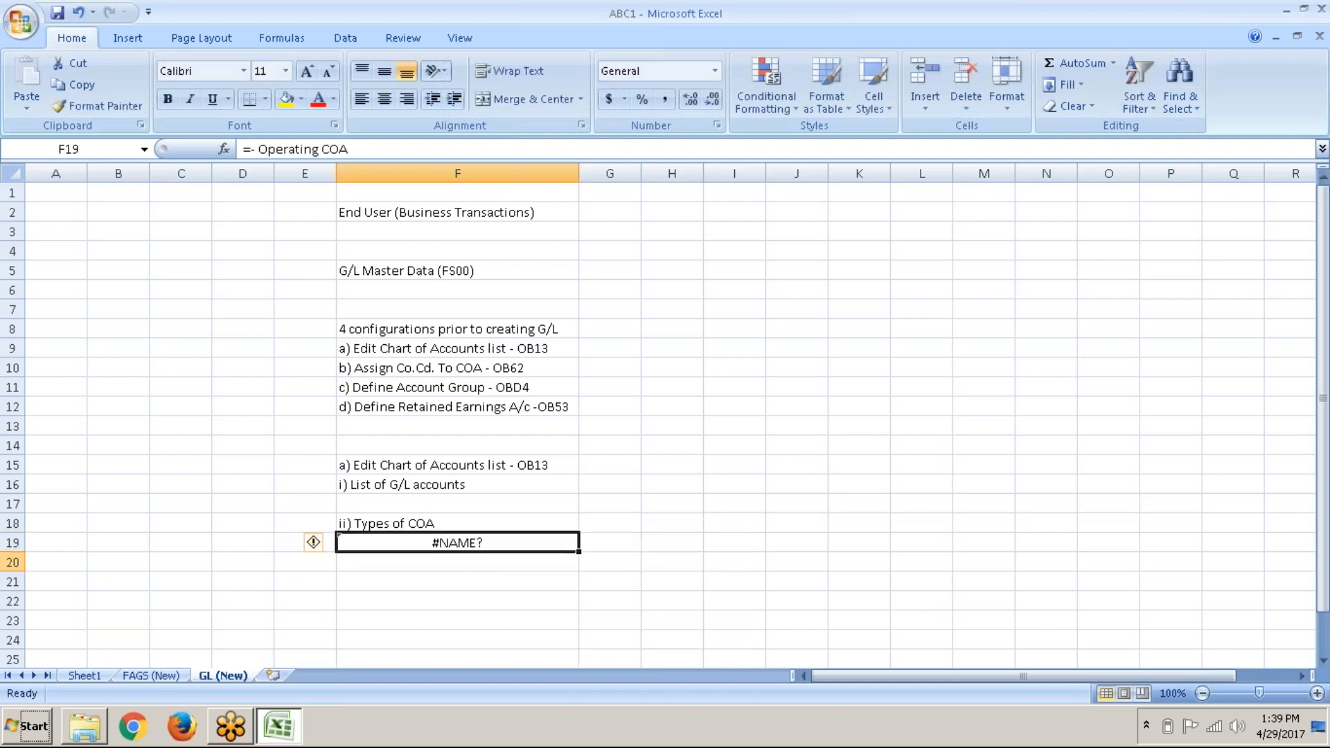
{"action": "key", "text": "Delete"}
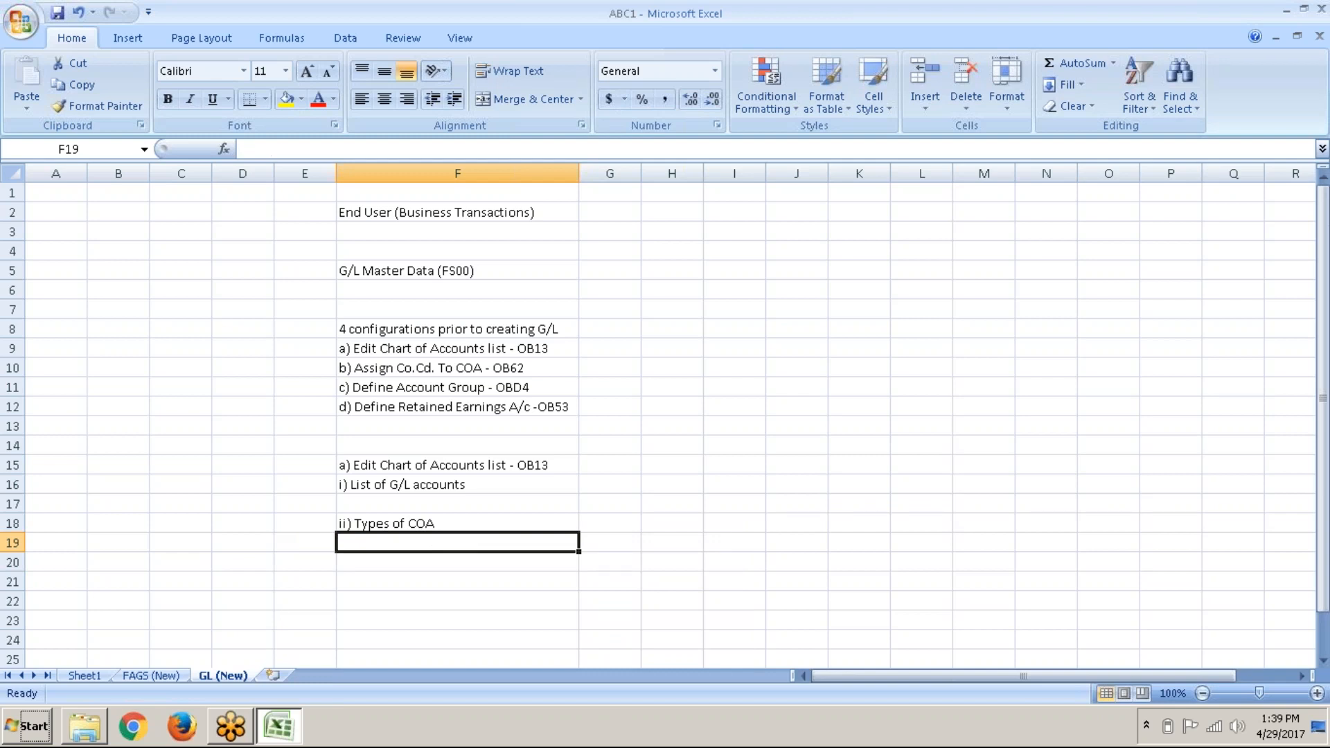
{"action": "type", "text": "Operating COA"}
{"action": "key", "text": "Return"}
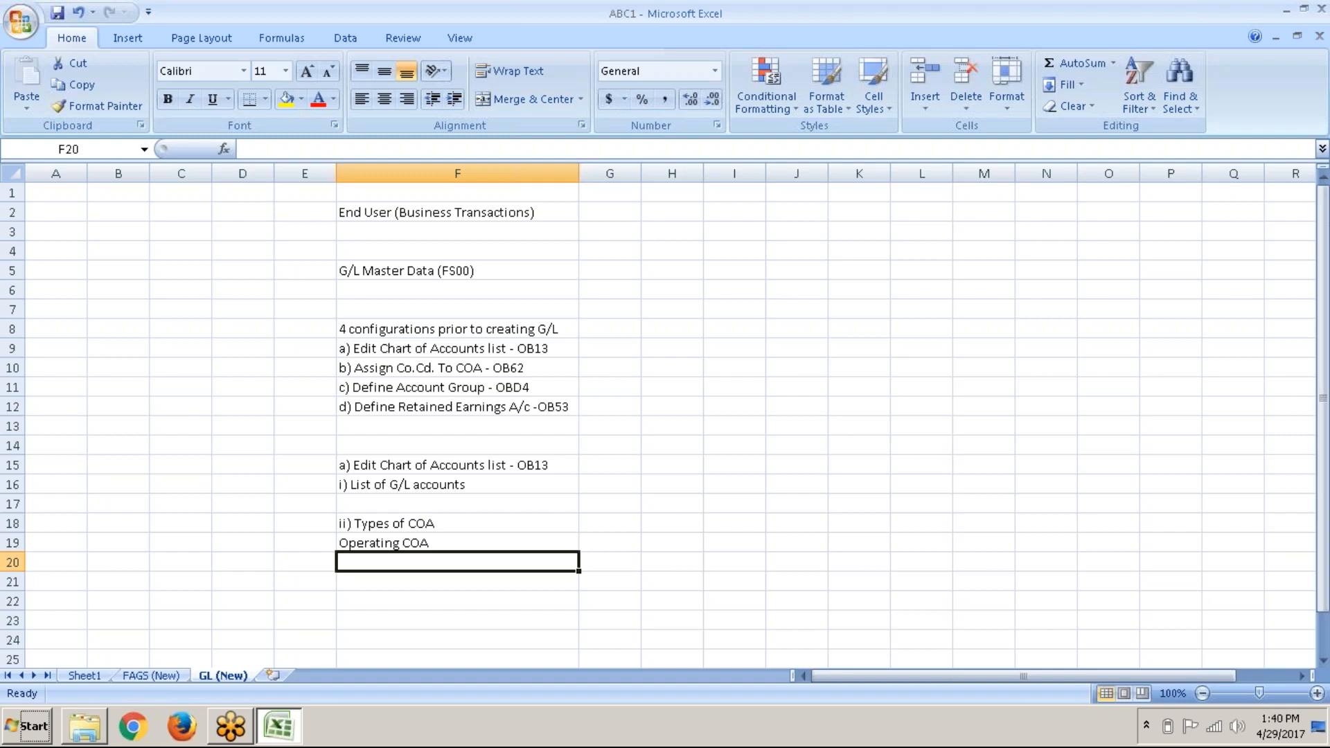
Step: Type 'Country COA' into F20 below Operating COA
{"action": "type", "text": "Country"}
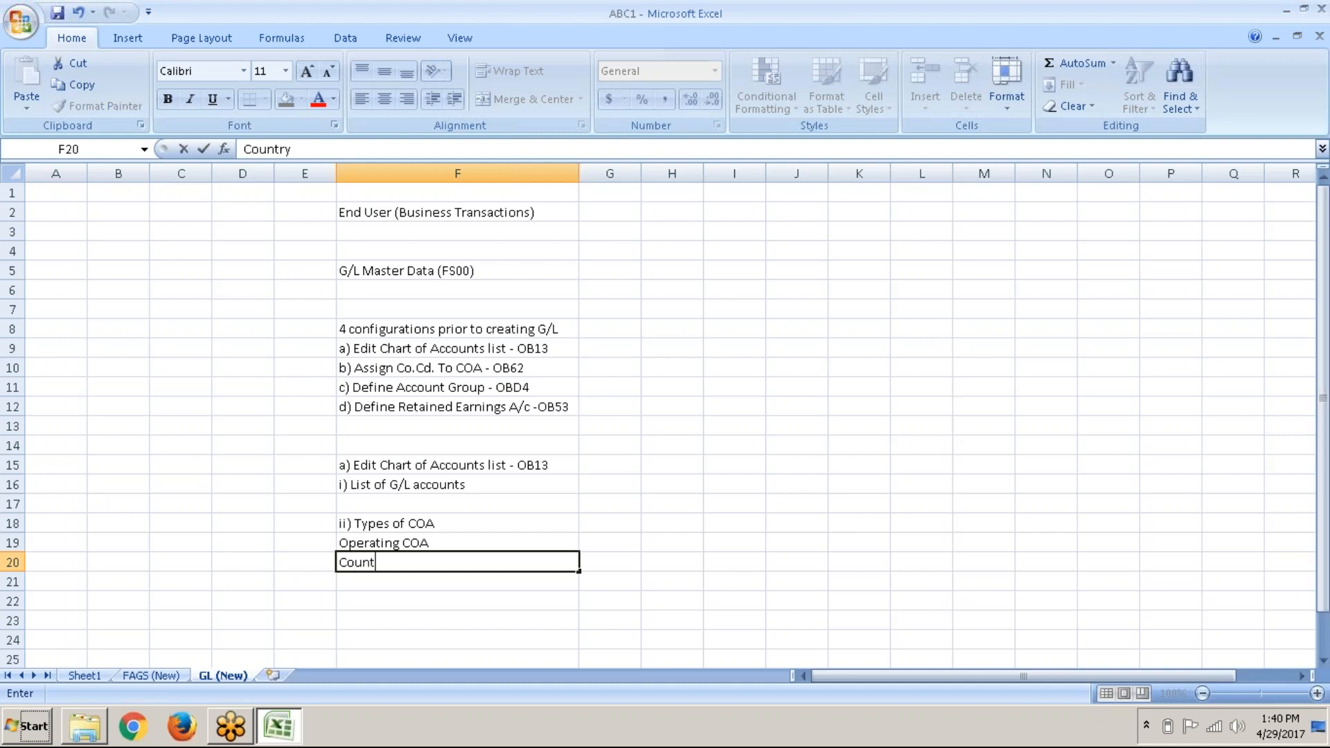
{"action": "type", "text": " COA"}
{"action": "key", "text": "Return"}
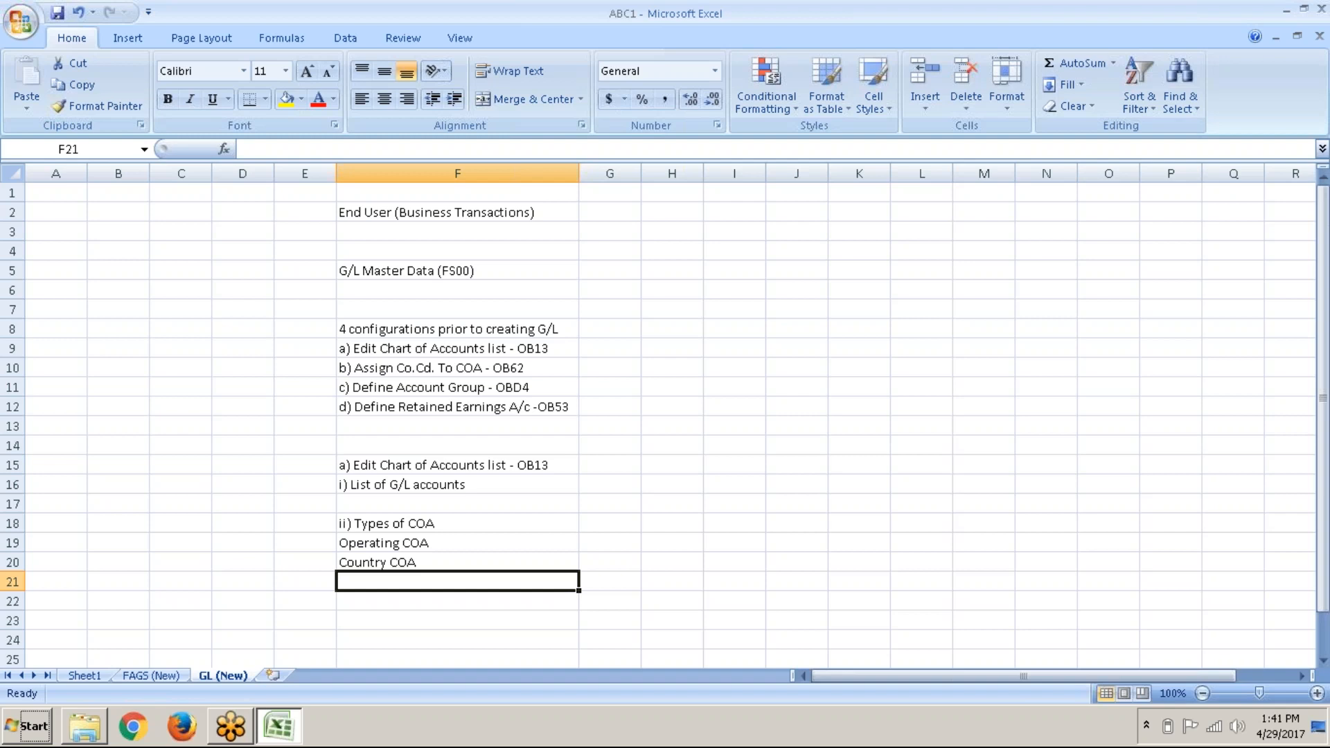
Step: Enter 'Group COA' in F21 as the third chart-of-accounts type, below Country COA
{"action": "type", "text": "G"}
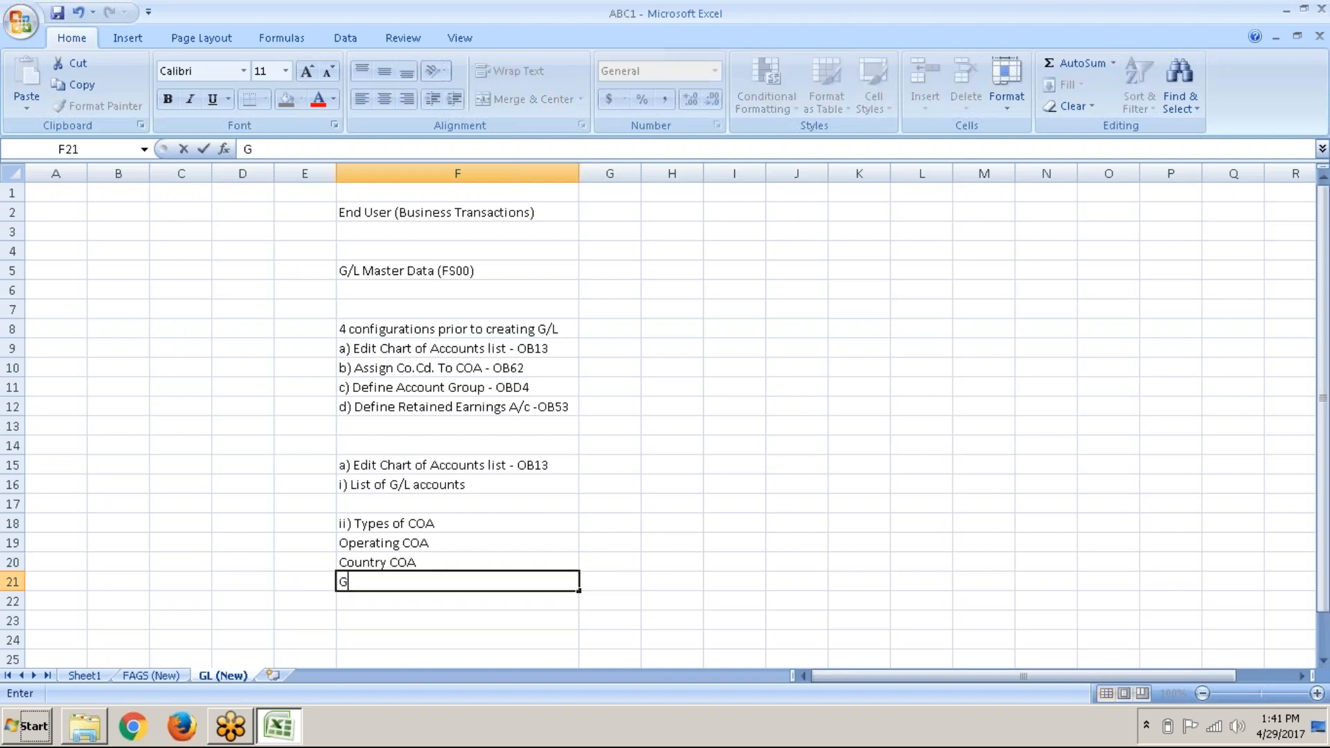
{"action": "type", "text": "roup COA"}
{"action": "key", "text": "Return"}
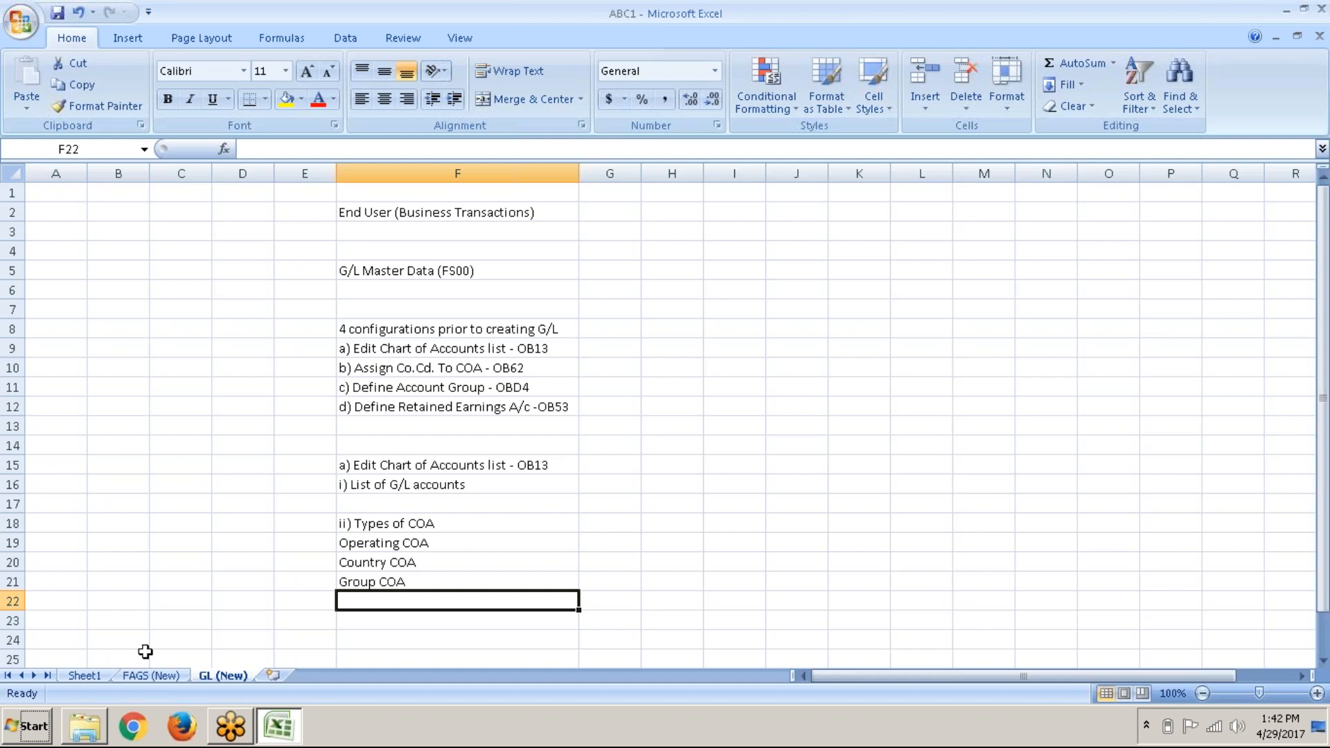
Step: Review the ABC GROUP and ABC MOTORS example on Sheet1
{"action": "left_click", "coordinate": [84, 676]}
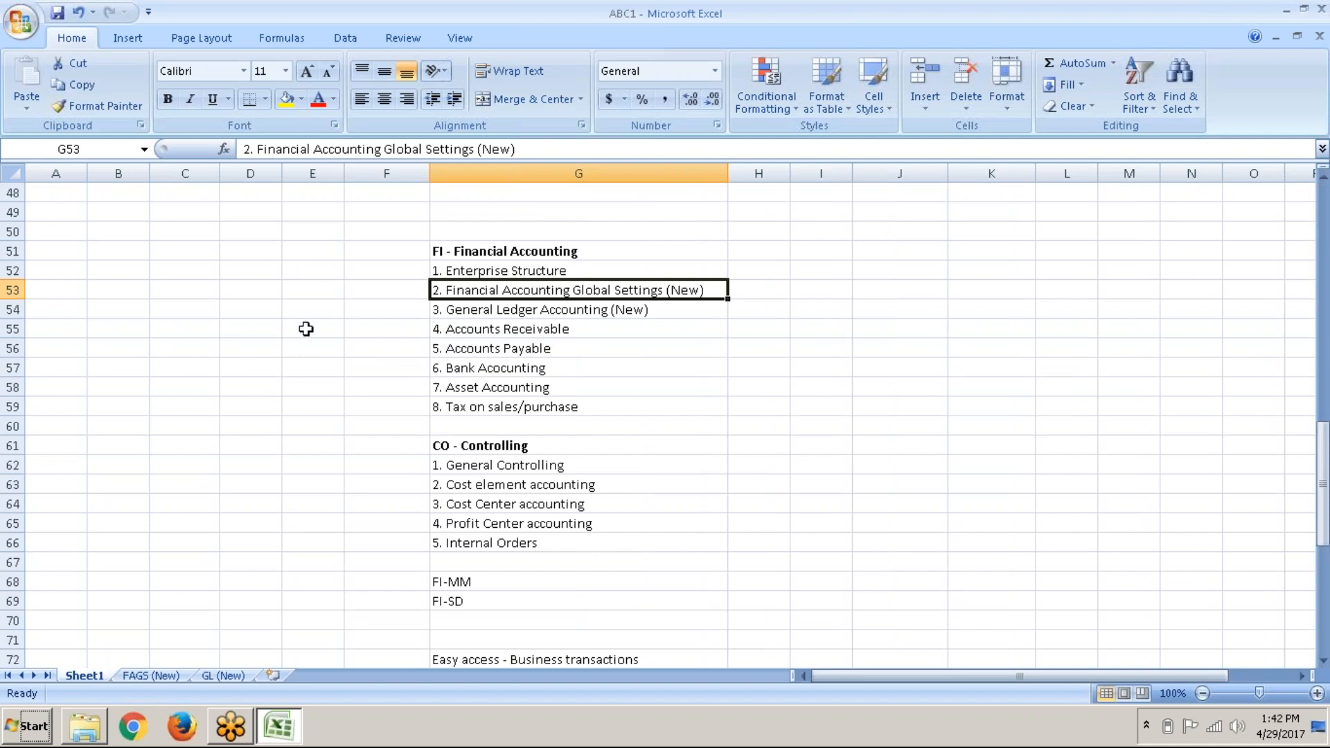
{"action": "scroll", "coordinate": [306, 329], "scroll_direction": "up", "scroll_amount": 7}
{"action": "scroll", "coordinate": [307, 329], "scroll_direction": "up", "scroll_amount": 8}
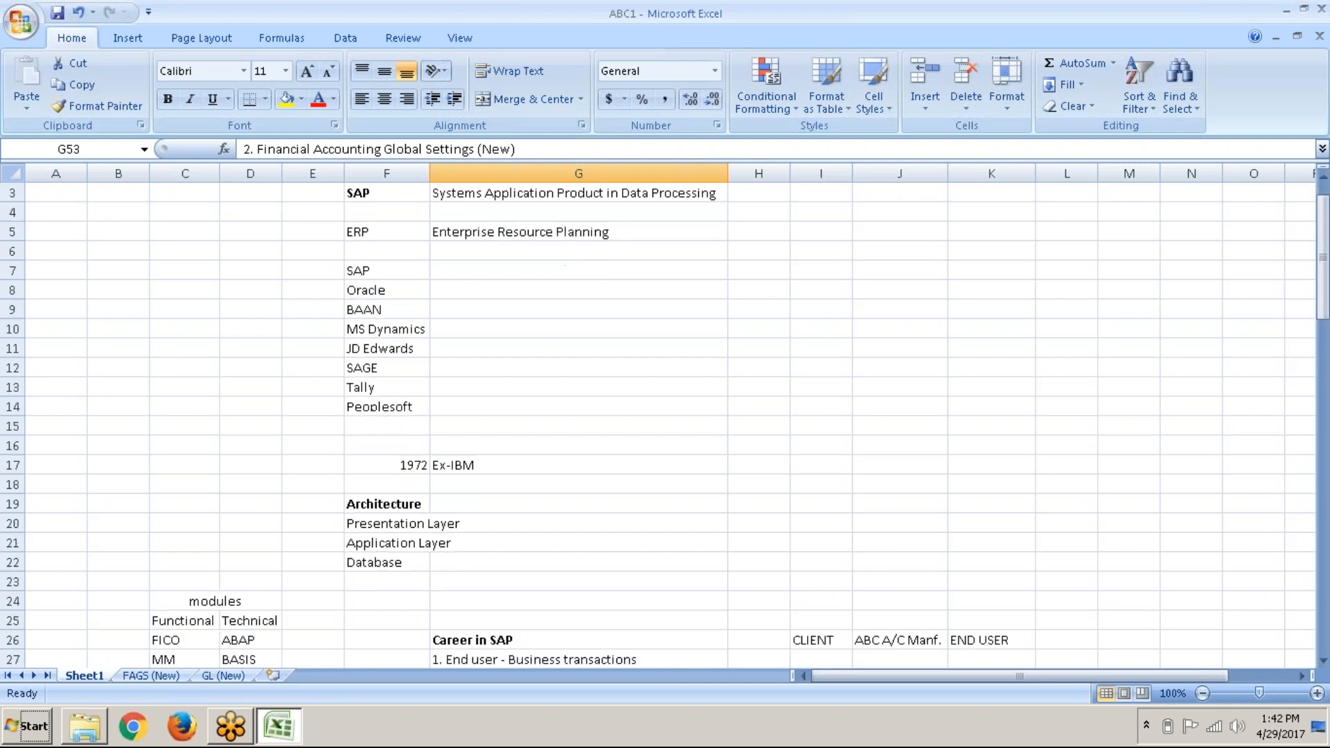
{"action": "scroll", "coordinate": [307, 329], "scroll_direction": "down", "scroll_amount": 11}
{"action": "scroll", "coordinate": [307, 329], "scroll_direction": "down", "scroll_amount": 13}
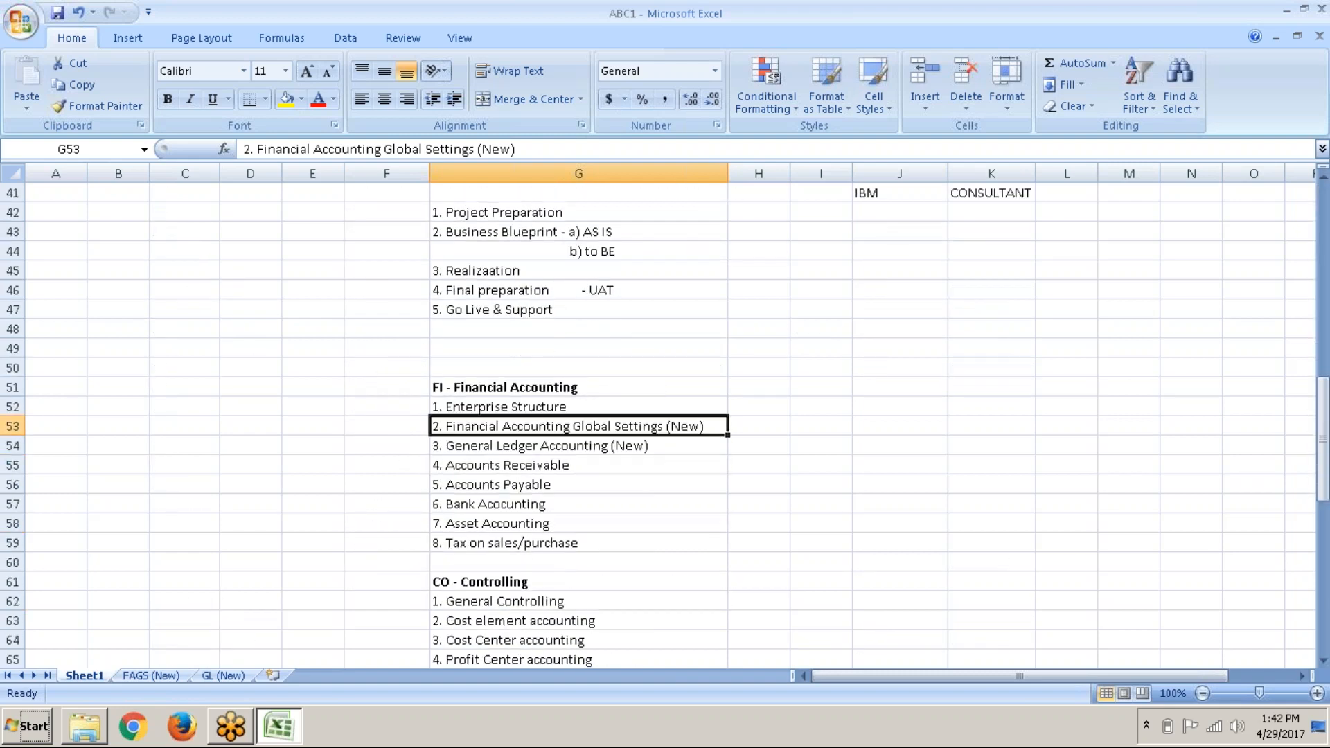
{"action": "scroll", "coordinate": [306, 329], "scroll_direction": "down", "scroll_amount": 2}
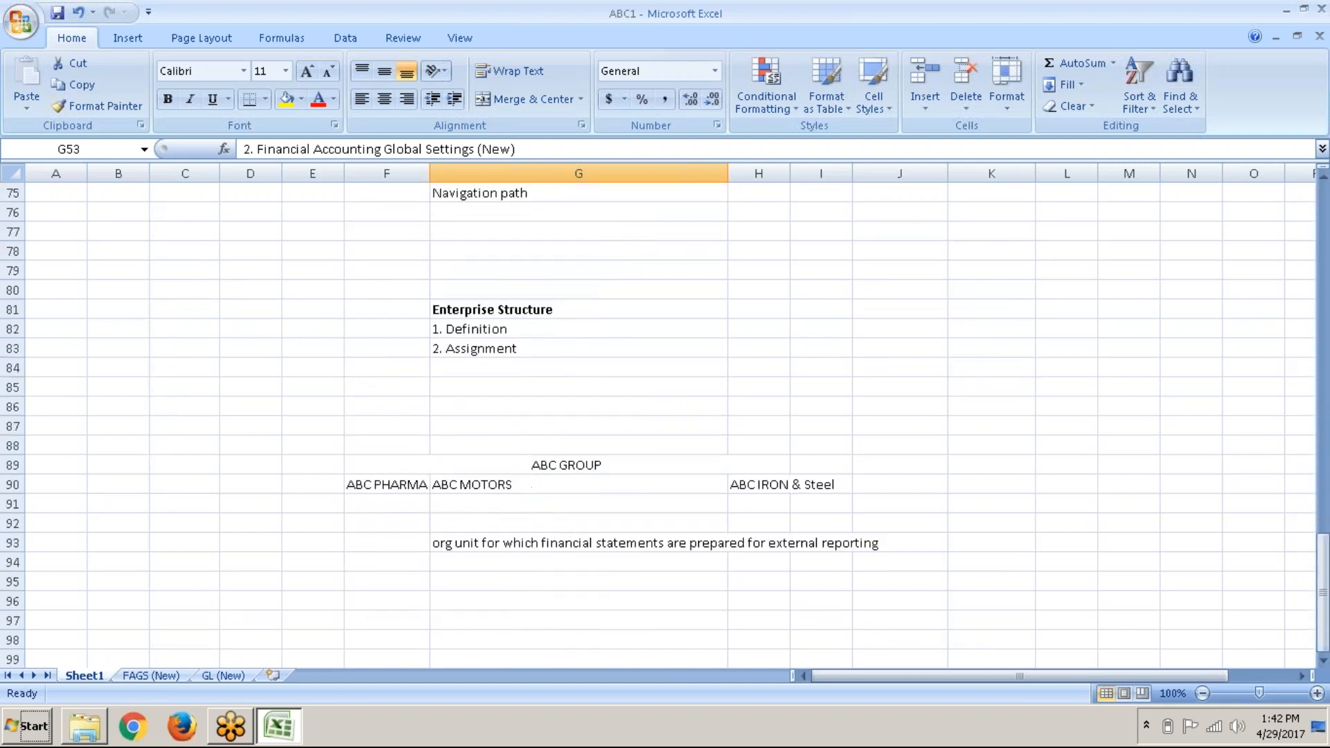
{"action": "left_click", "coordinate": [581, 411]}
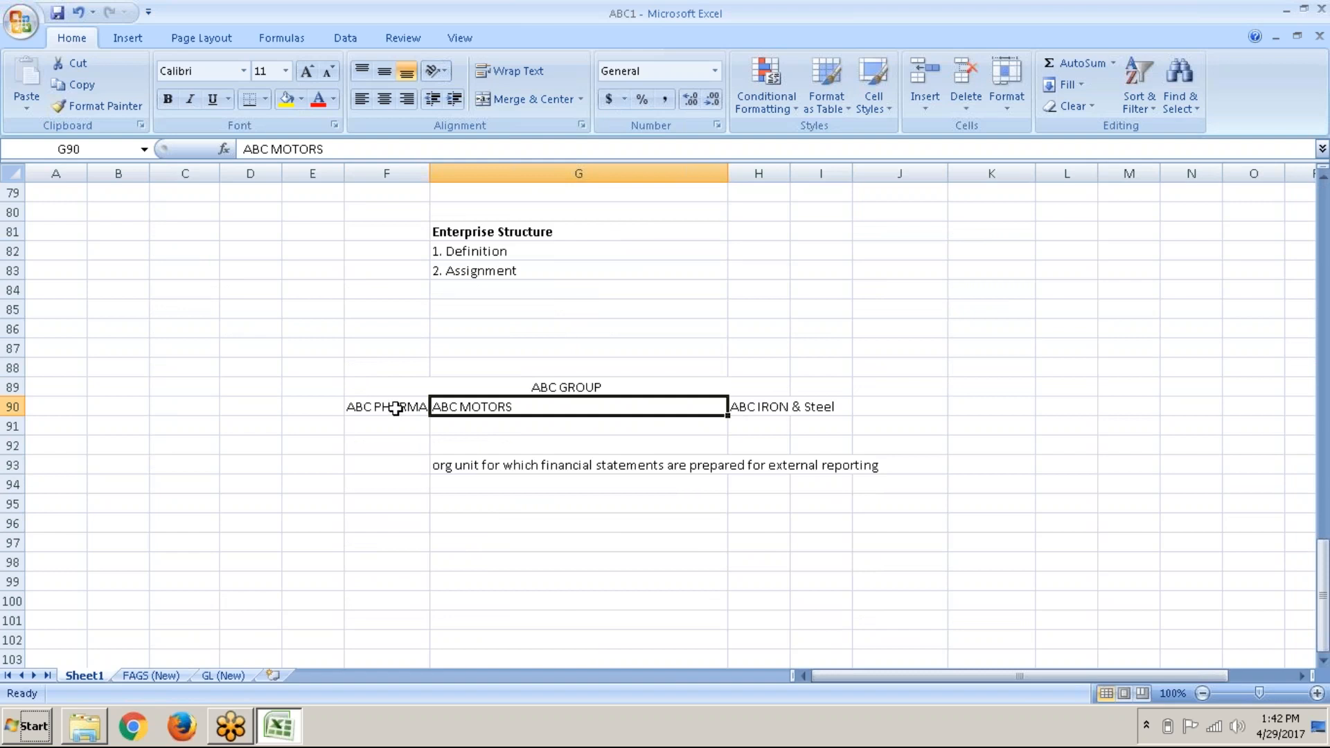
{"action": "left_click", "coordinate": [573, 389]}
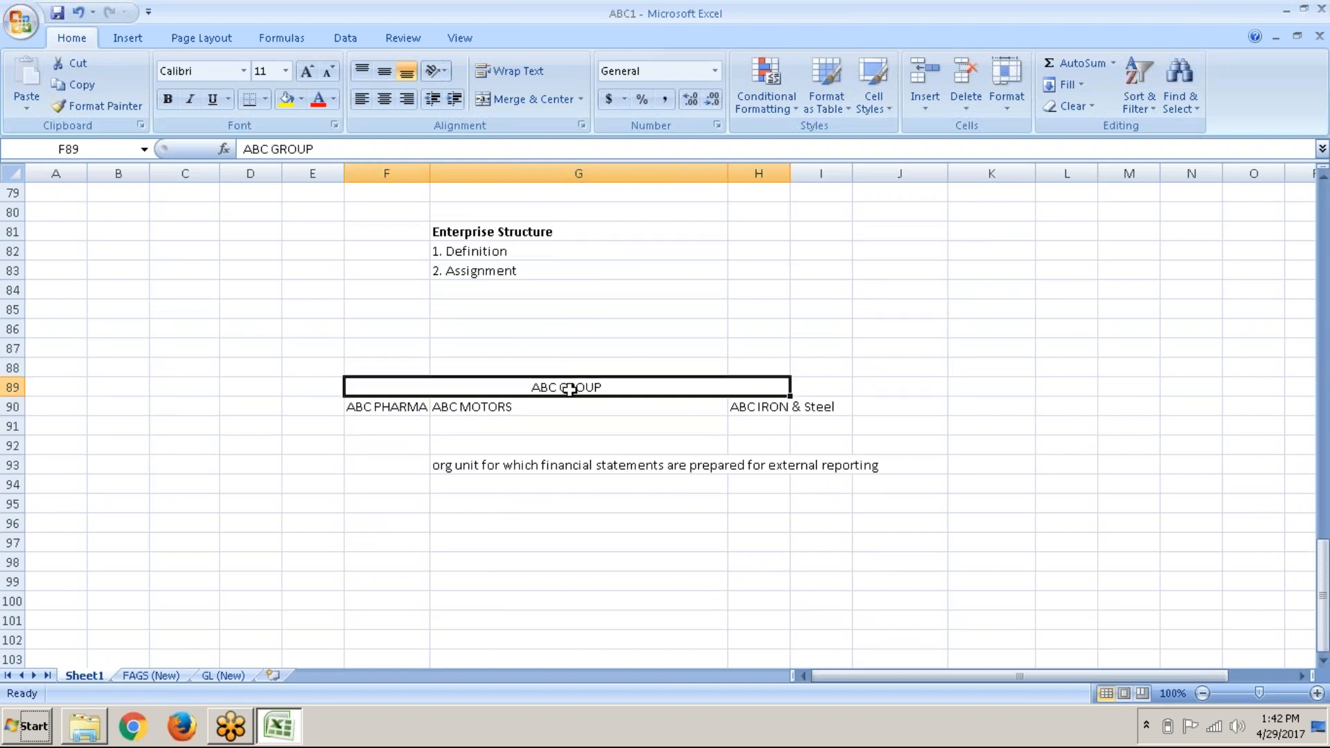
Step: Return to the workbook's GL (New) sheet
{"action": "left_click", "coordinate": [232, 727]}
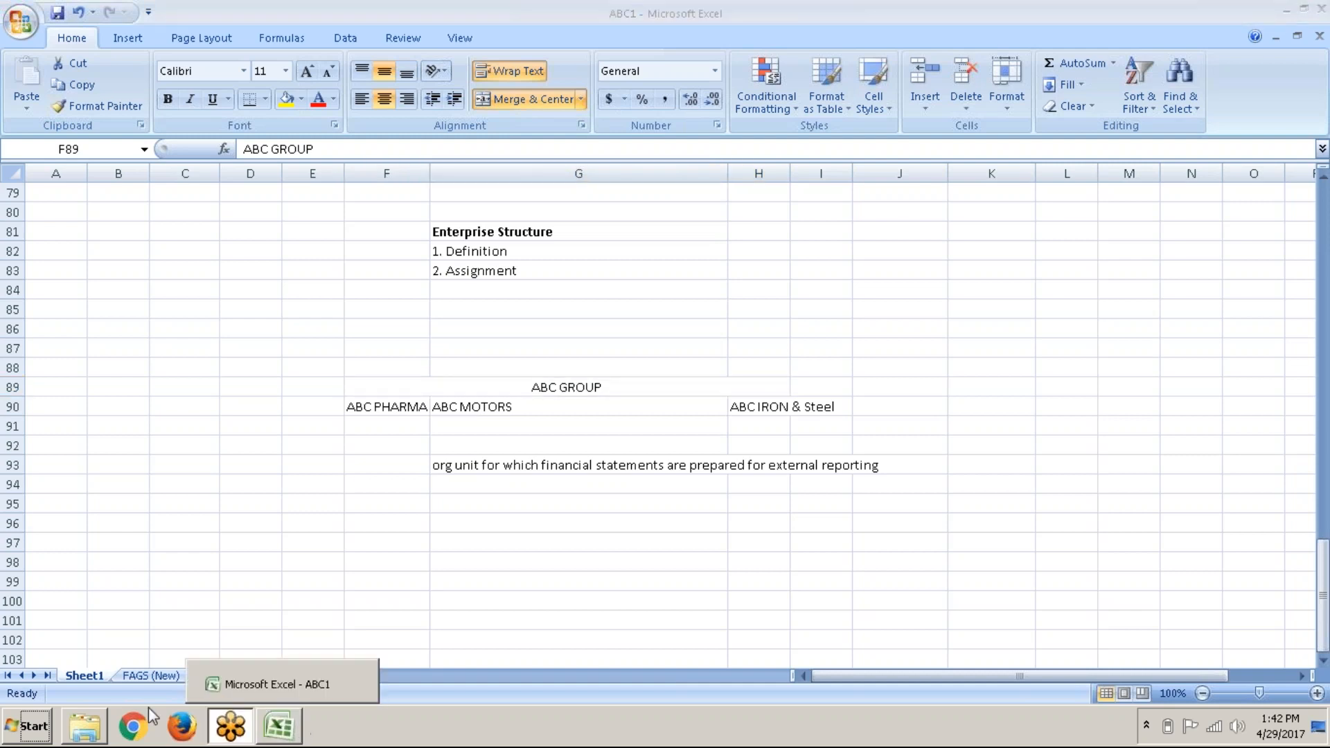
{"action": "left_click", "coordinate": [244, 676]}
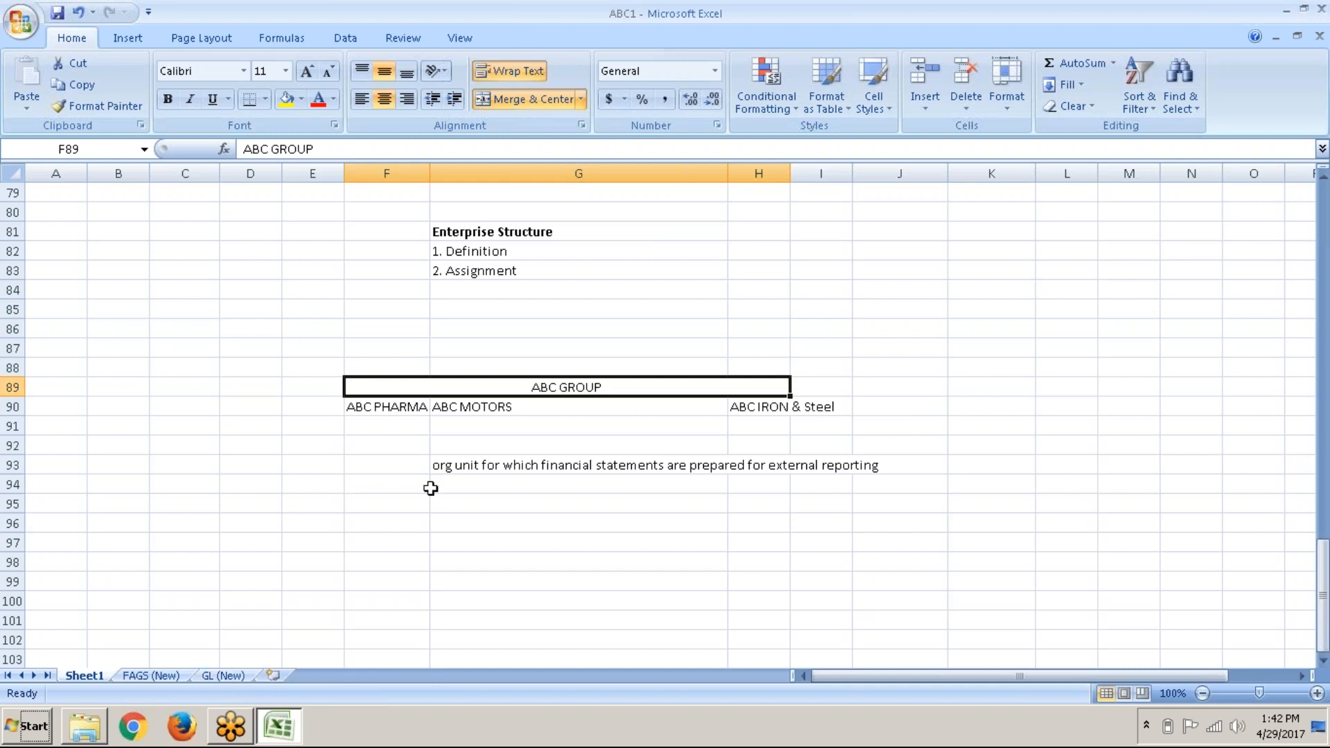
{"action": "left_click", "coordinate": [224, 678]}
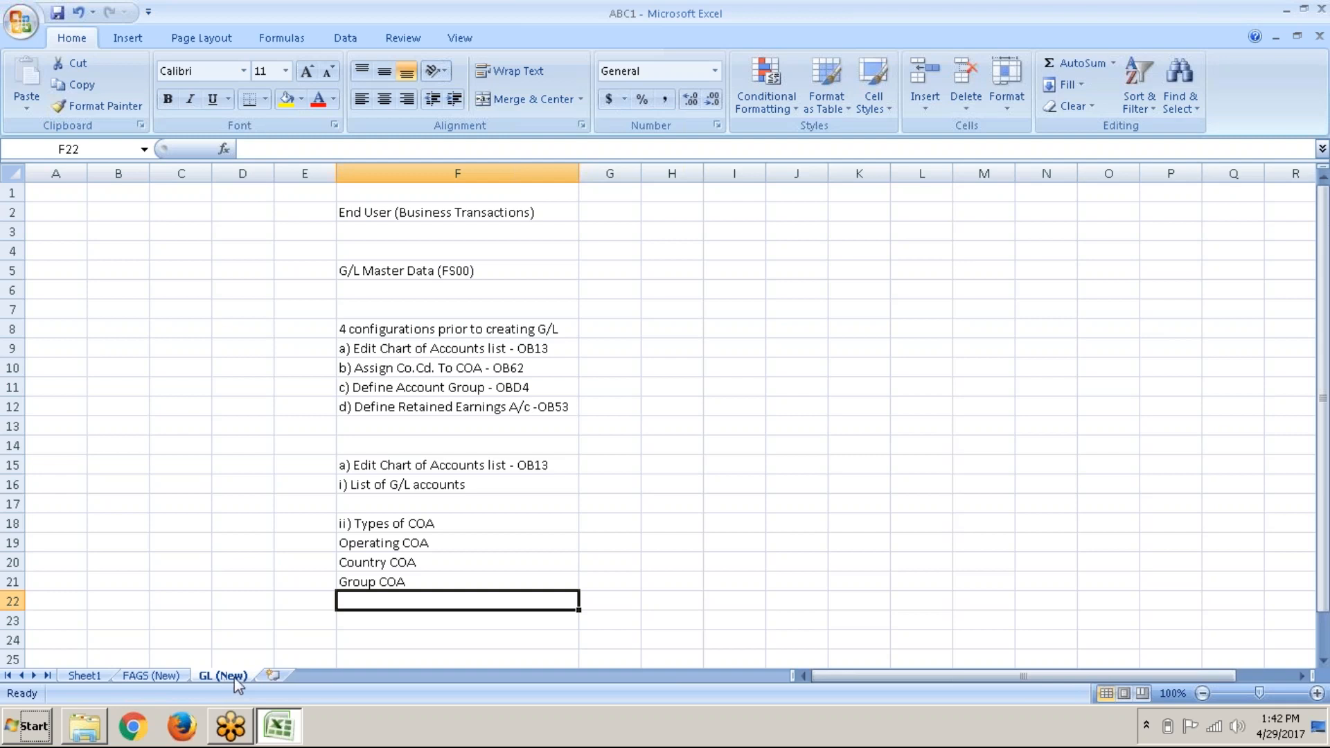
Step: Enter 'iii)' in F23 below the COA types
{"action": "left_click", "coordinate": [499, 541]}
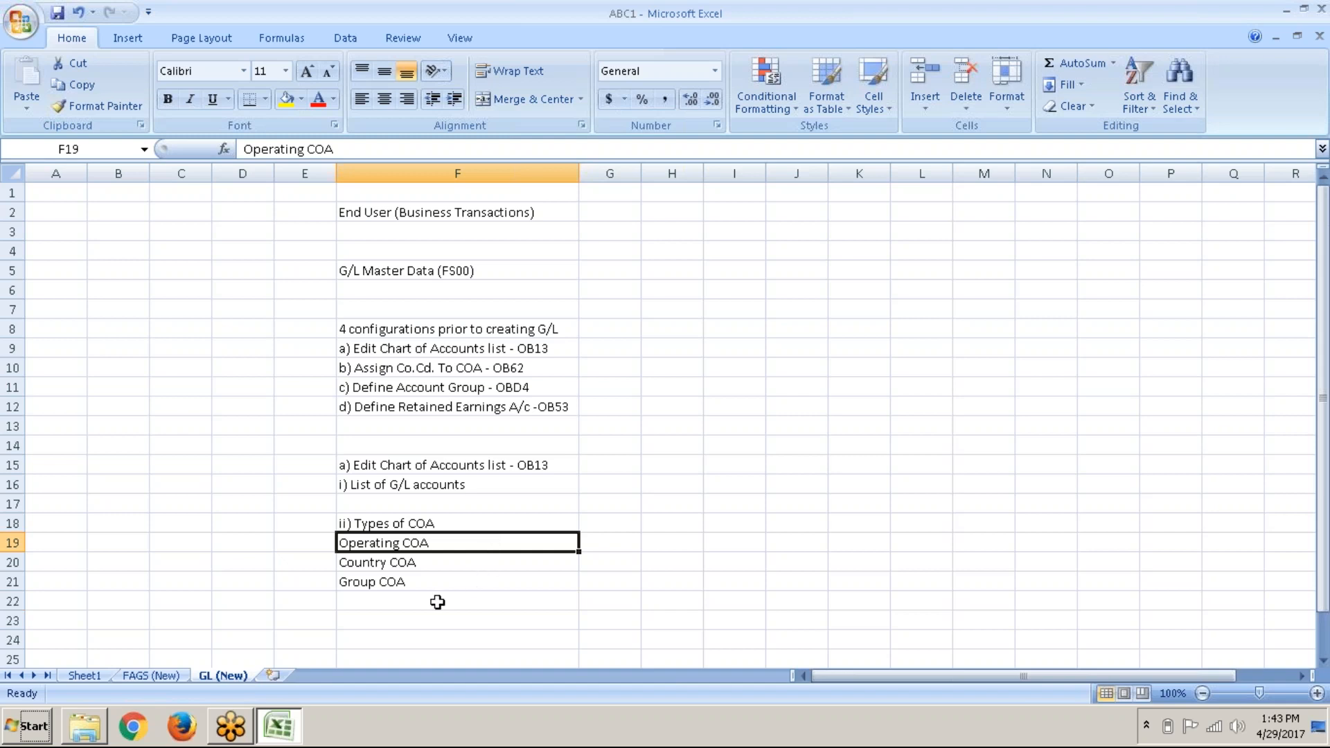
{"action": "left_click", "coordinate": [415, 604]}
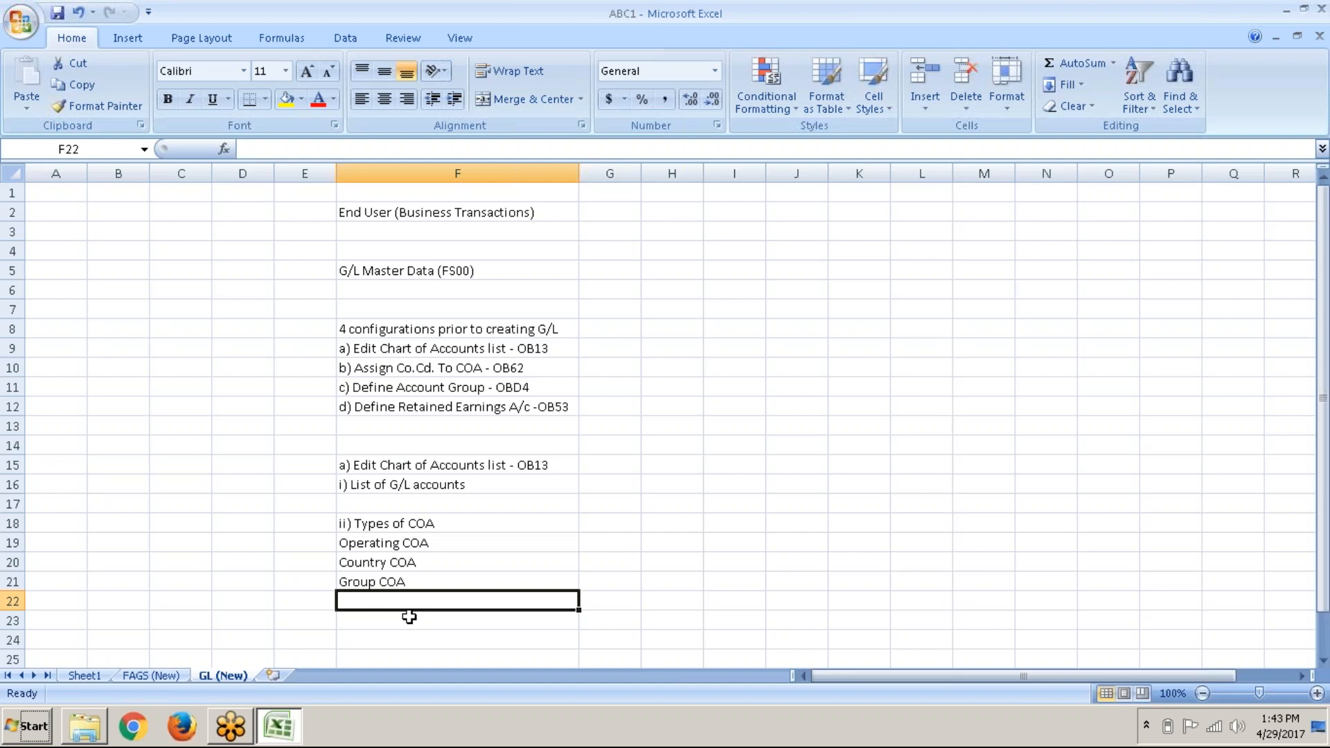
{"action": "left_click", "coordinate": [404, 626]}
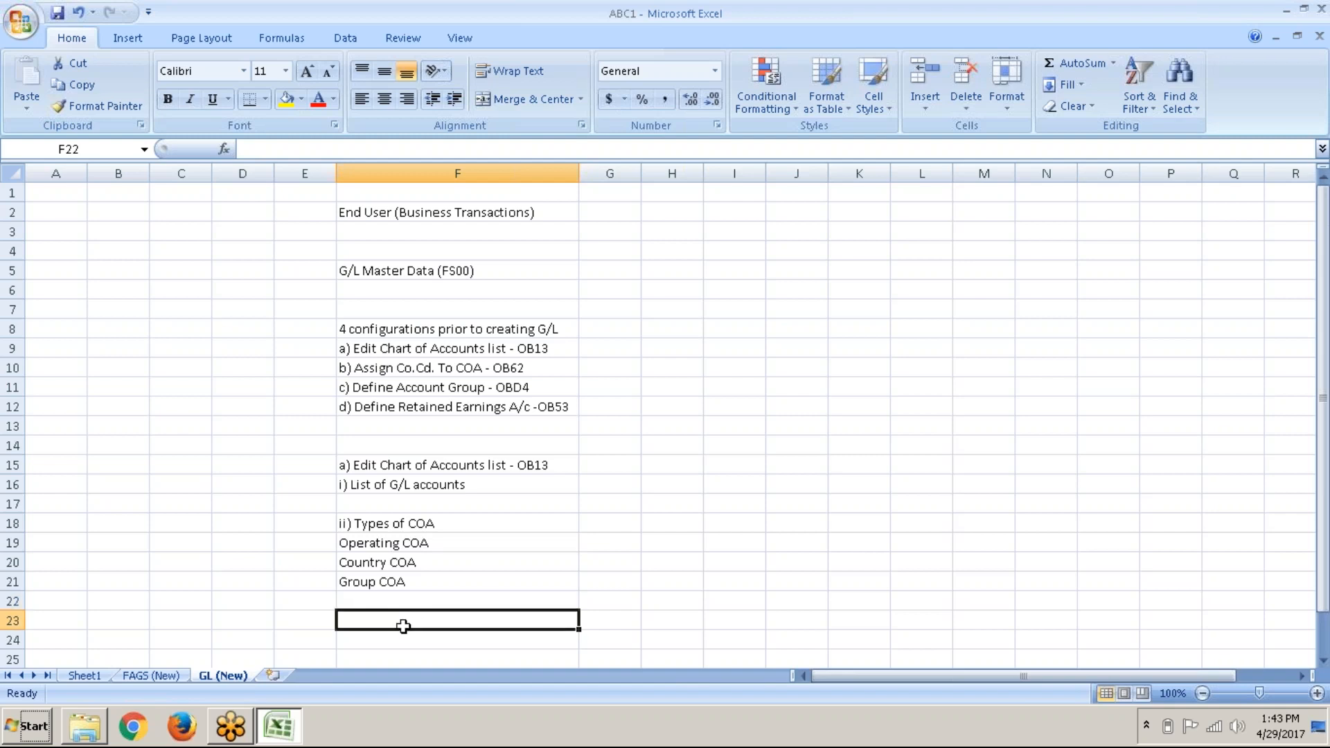
{"action": "type", "text": "i"}
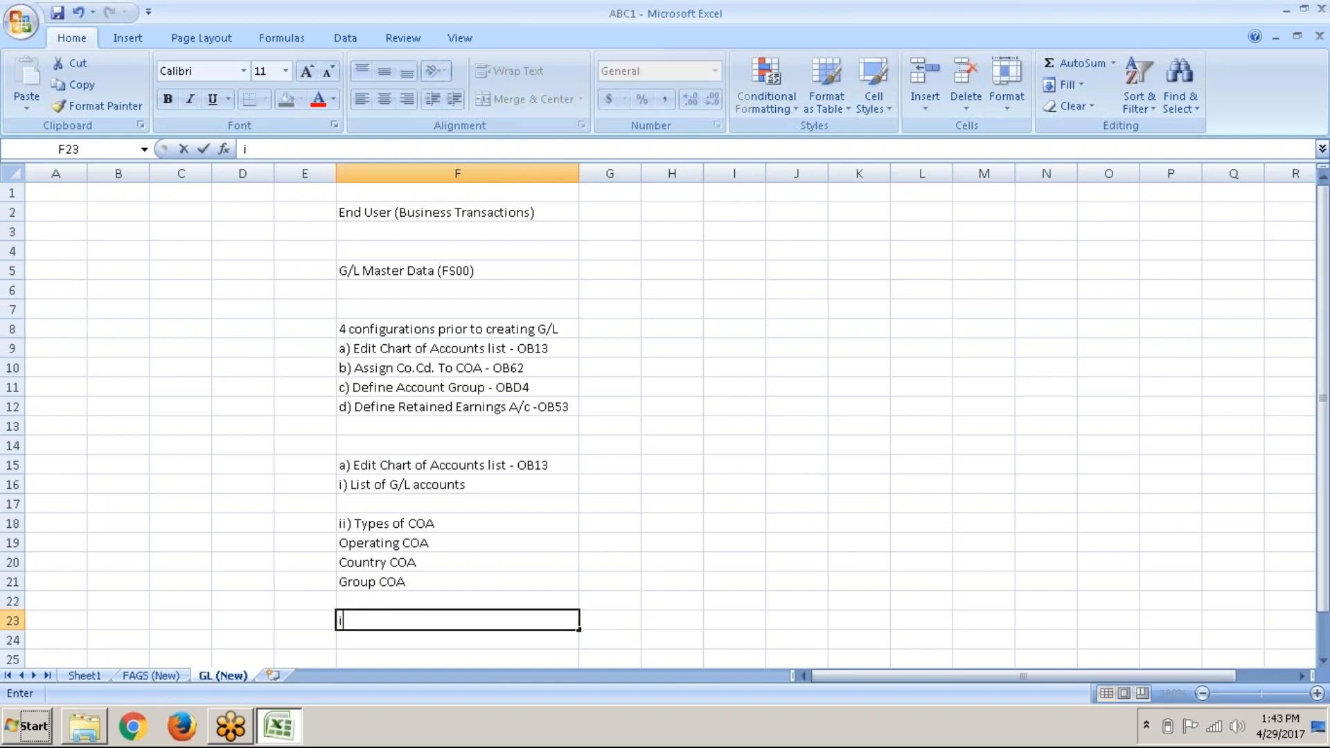
{"action": "type", "text": "ii)"}
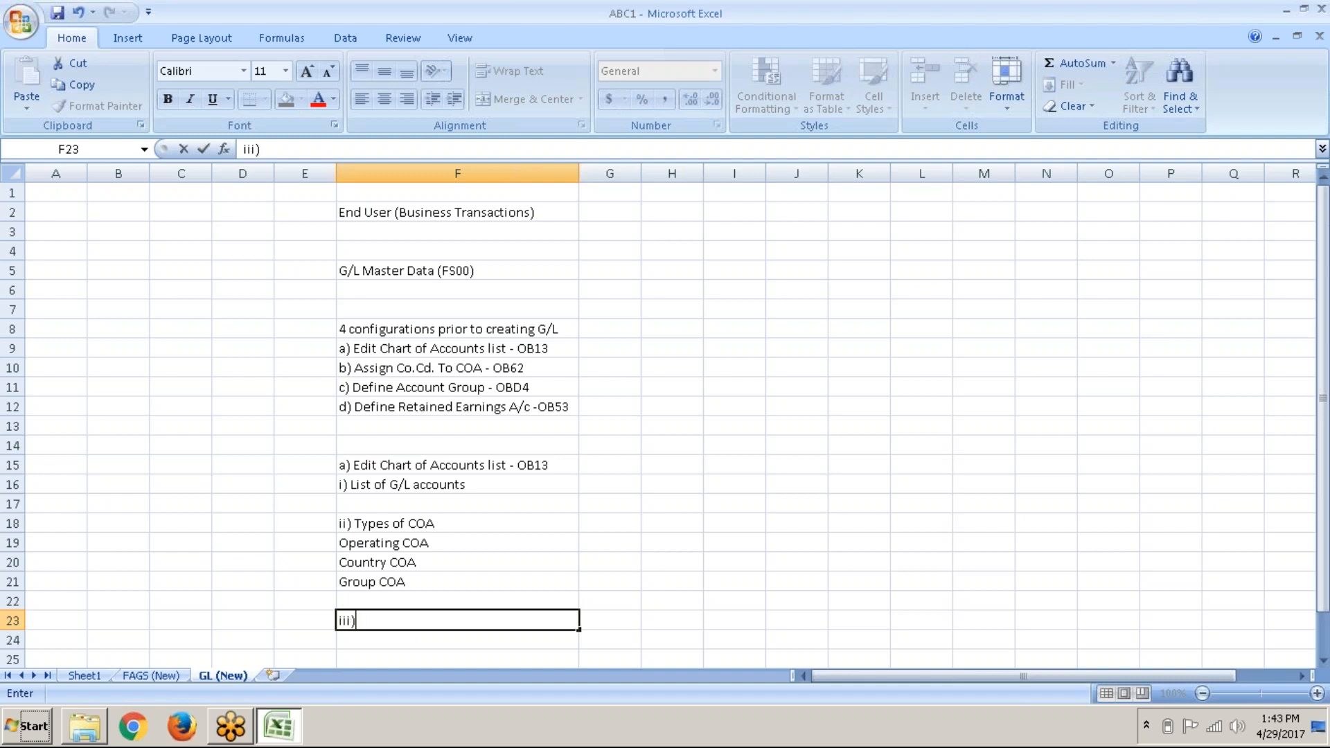
Step: Make the 'Edit Chart of Accounts list - OB13' heading in F15 bold
{"action": "left_click", "coordinate": [453, 471]}
{"action": "key", "text": "ctrl+b"}
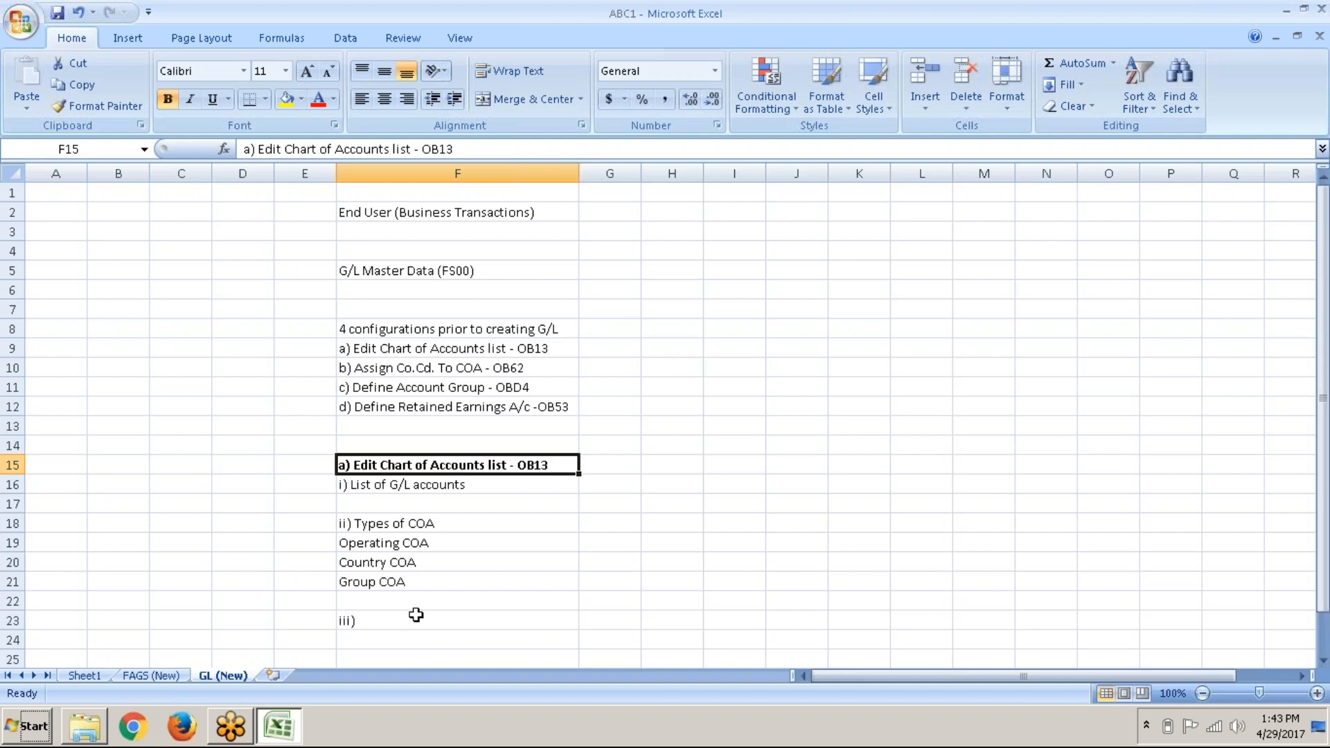
{"action": "left_click", "coordinate": [415, 617]}
Step: Write the note '1 COA can be assigned to multiple co. cd' in F23
{"action": "type", "text": "1"}
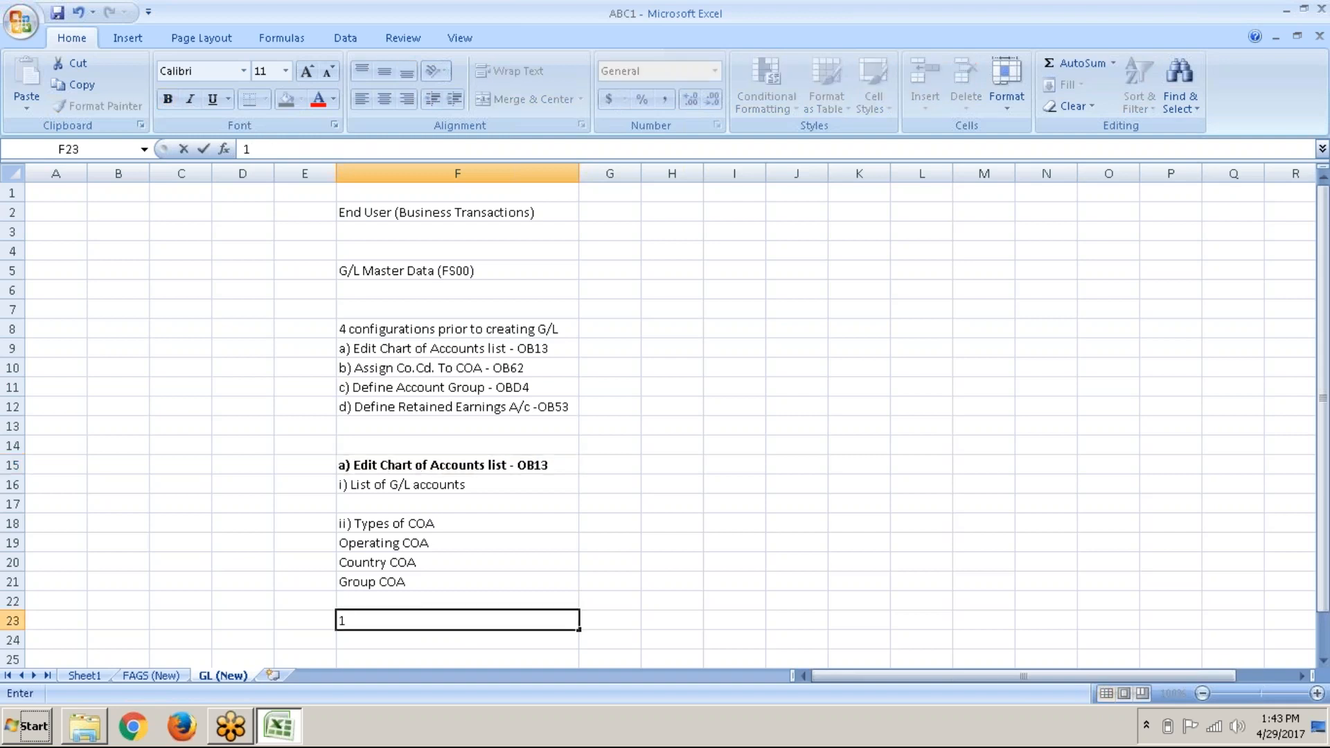
{"action": "type", "text": " COA can be assigned to "}
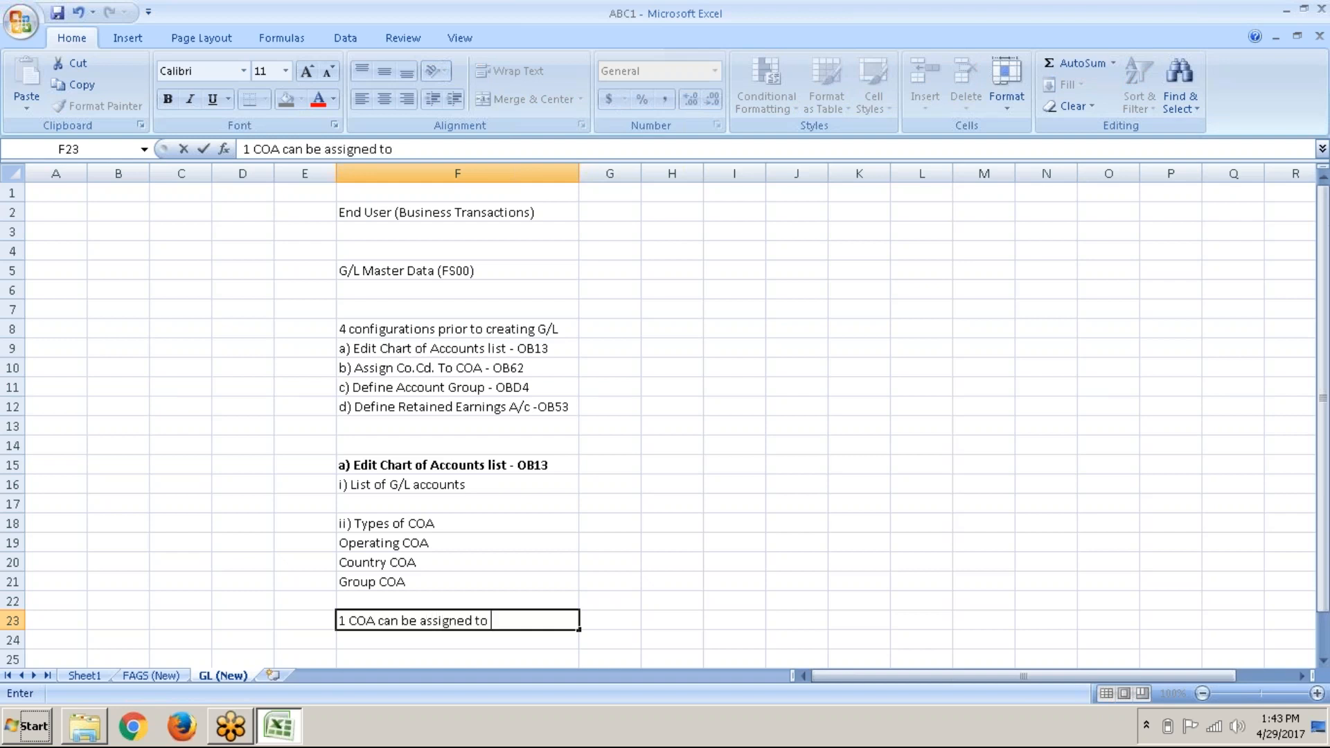
{"action": "type", "text": "multiple co. c"}
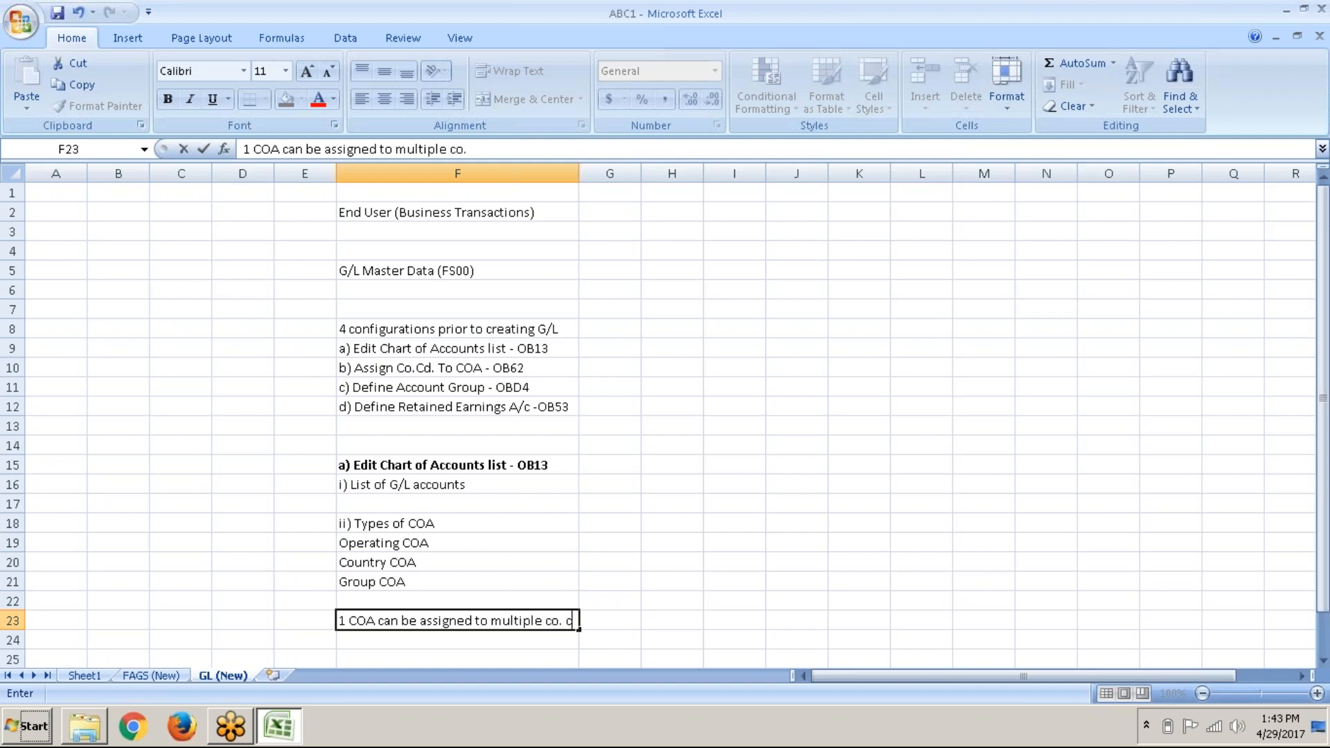
{"action": "type", "text": "ds"}
{"action": "key", "text": "Return"}
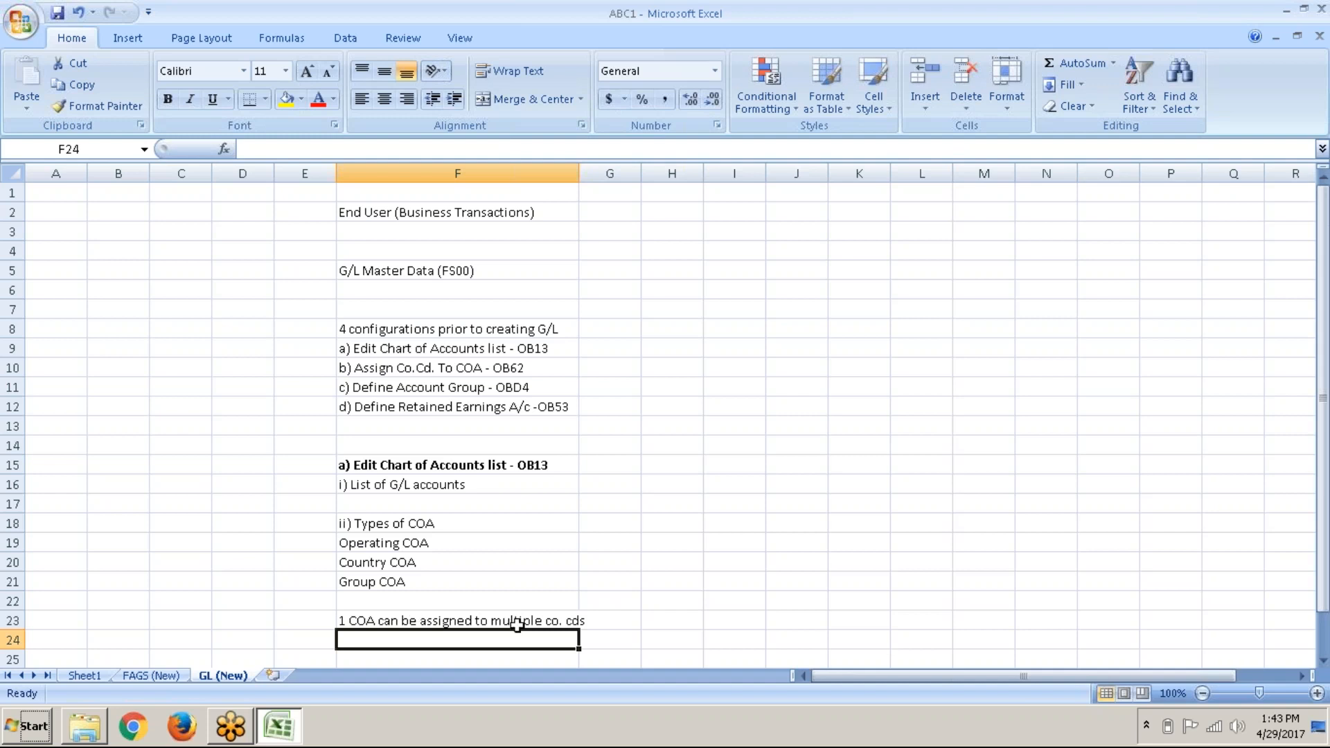
{"action": "left_click", "coordinate": [521, 621]}
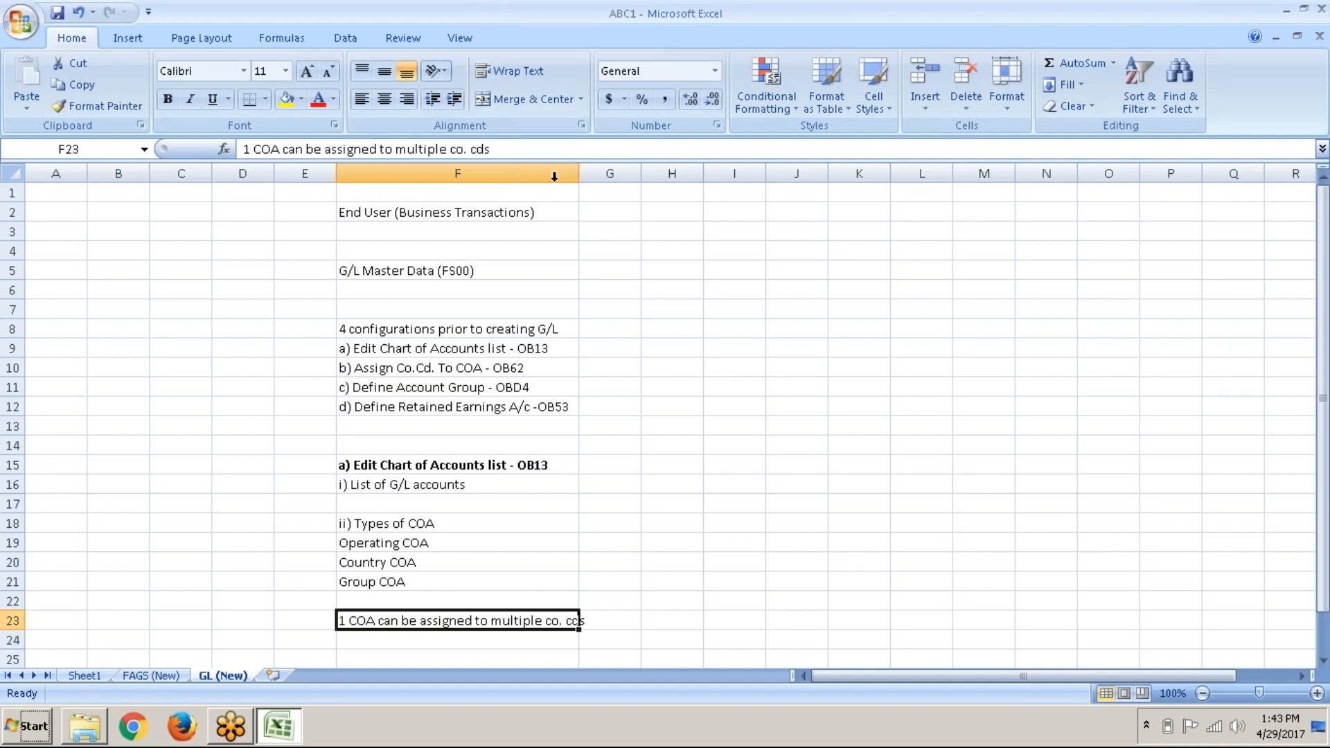
{"action": "double_click", "coordinate": [579, 621]}
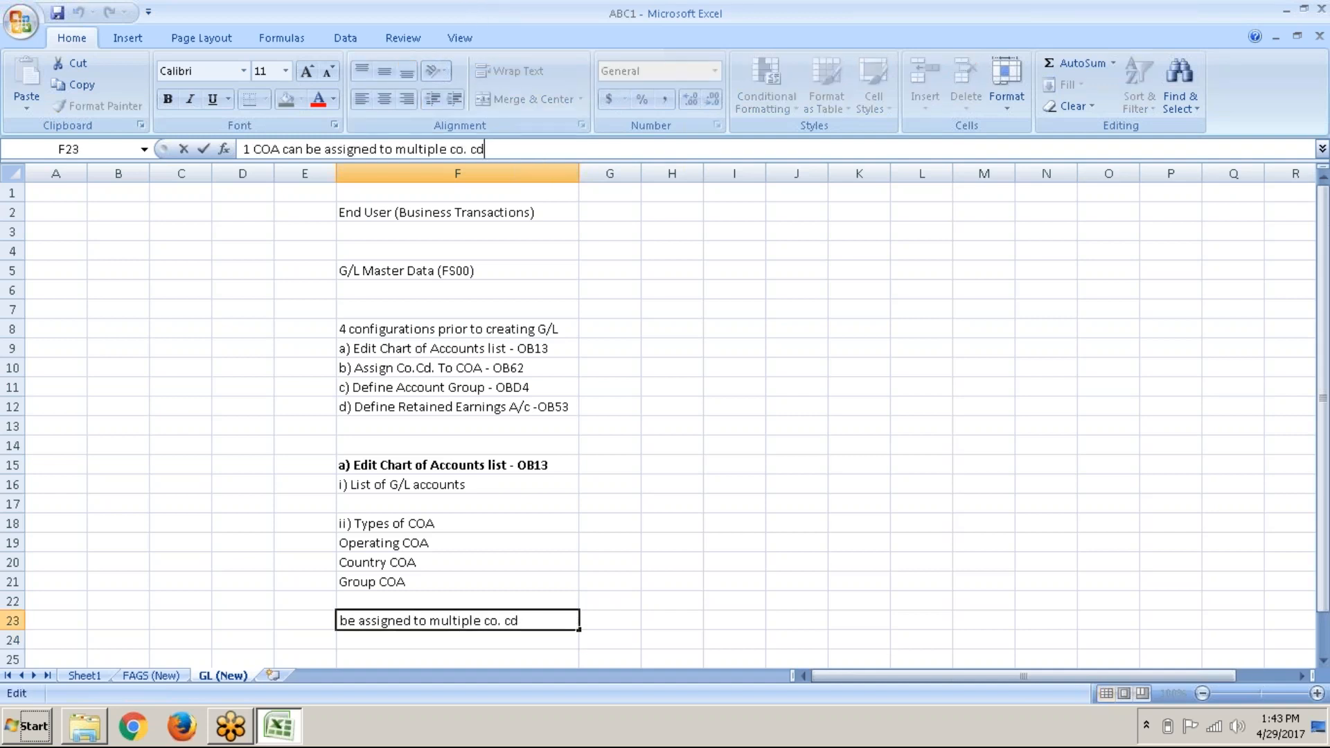
{"action": "key", "text": "Return"}
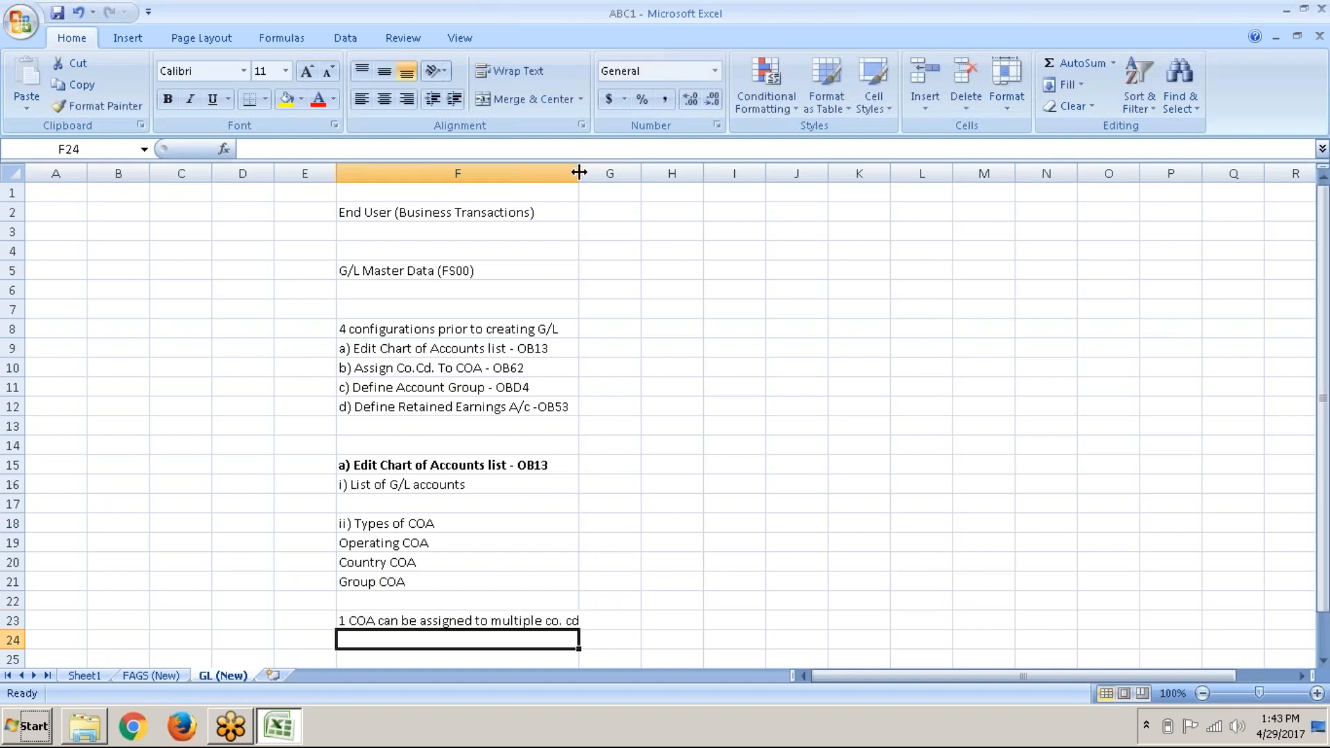
Step: Widen column F to fit the note, save the workbook, and minimize Excel
{"action": "left_click_drag", "start_coordinate": [579, 171], "coordinate": [590, 172]}
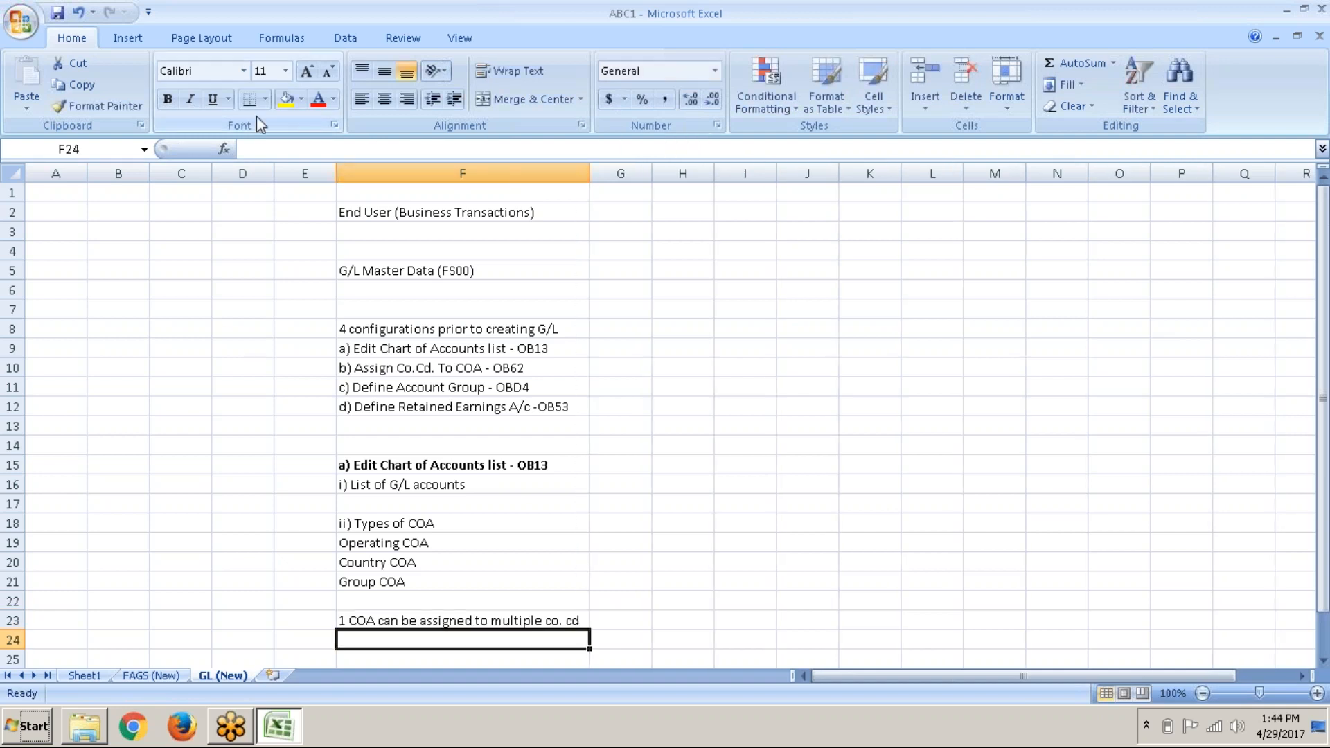
{"action": "left_click", "coordinate": [57, 12]}
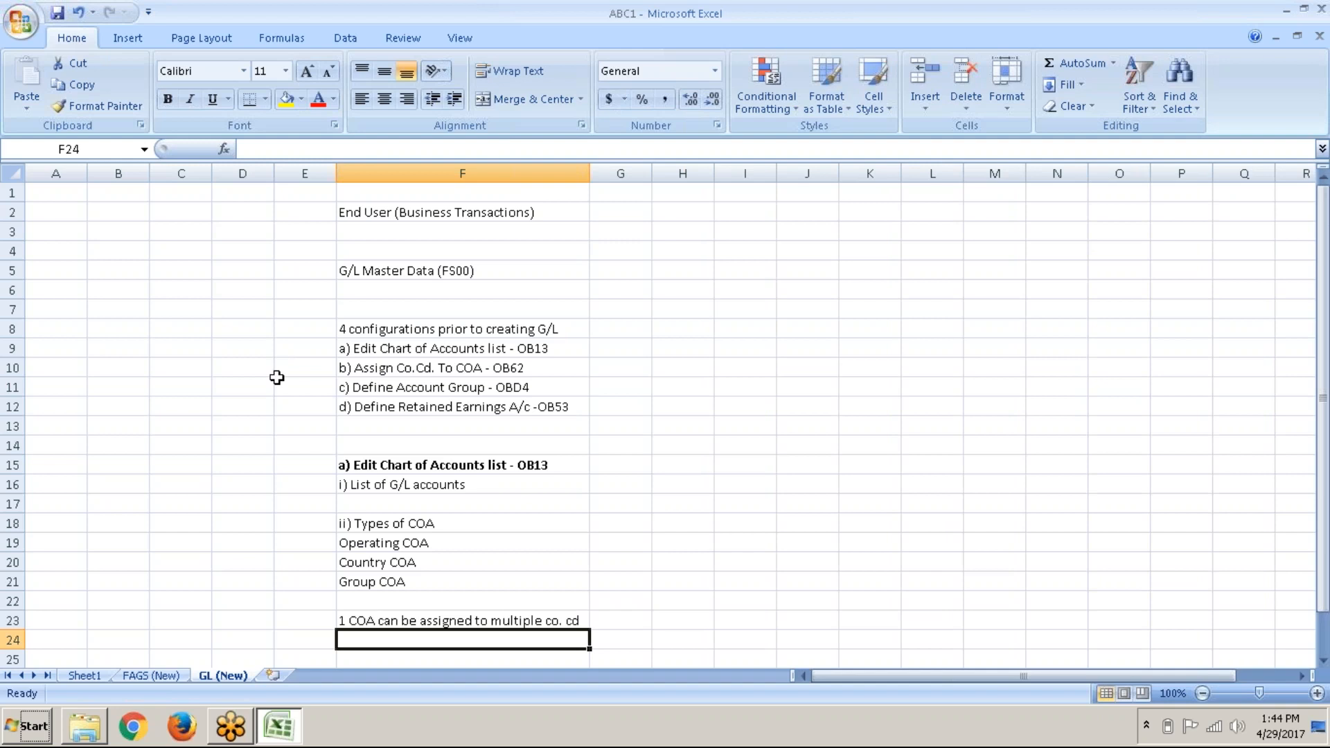
{"action": "scroll", "coordinate": [277, 378], "scroll_direction": "down", "scroll_amount": 4}
{"action": "scroll", "coordinate": [666, 416], "scroll_direction": "up", "scroll_amount": 2}
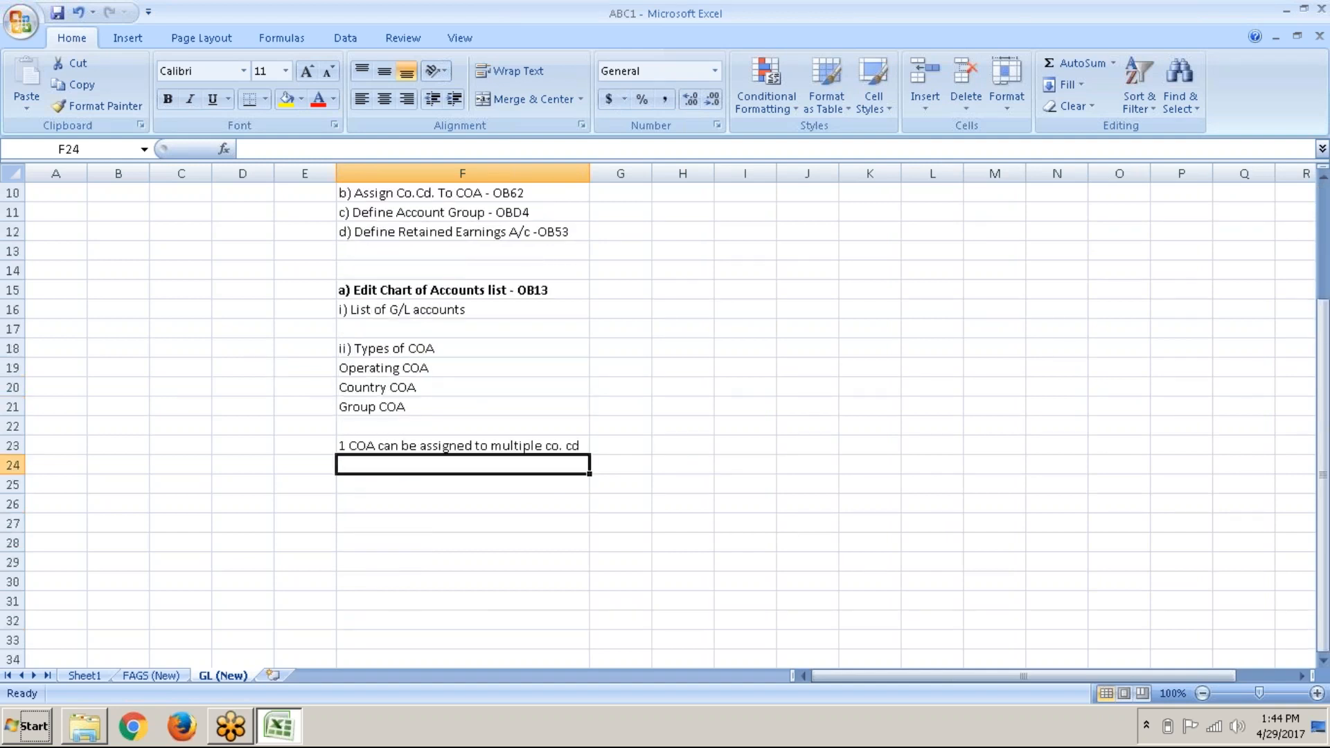
{"action": "scroll", "coordinate": [281, 377], "scroll_direction": "up", "scroll_amount": 2}
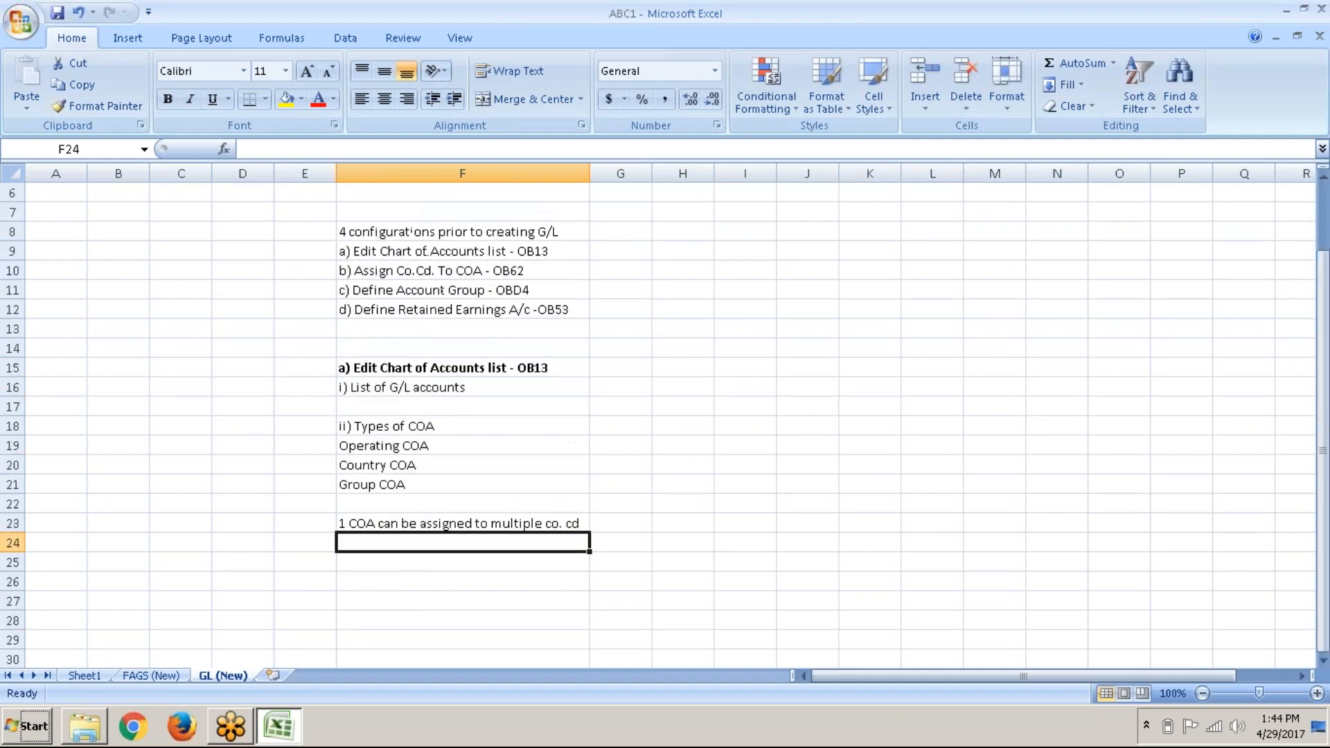
{"action": "left_click", "coordinate": [477, 379]}
{"action": "left_click", "coordinate": [477, 372]}
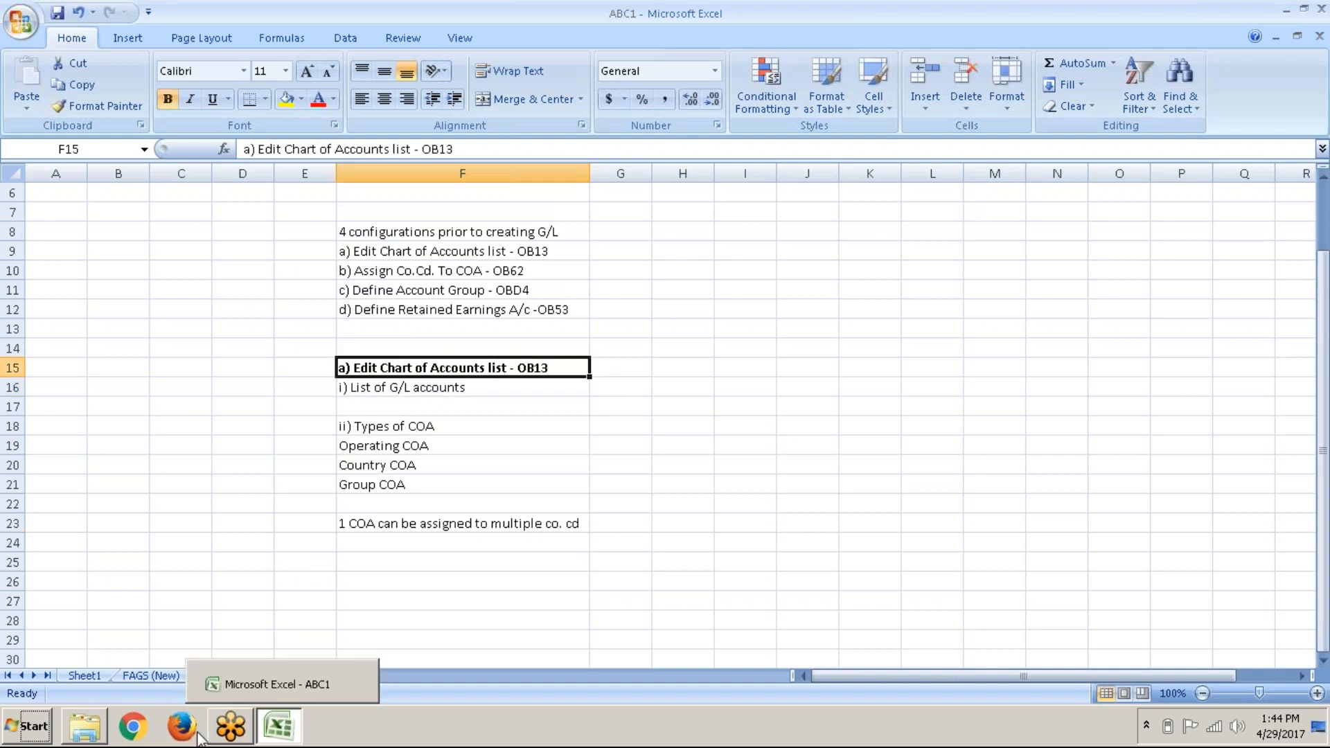
{"action": "mouse_move", "coordinate": [244, 734]}
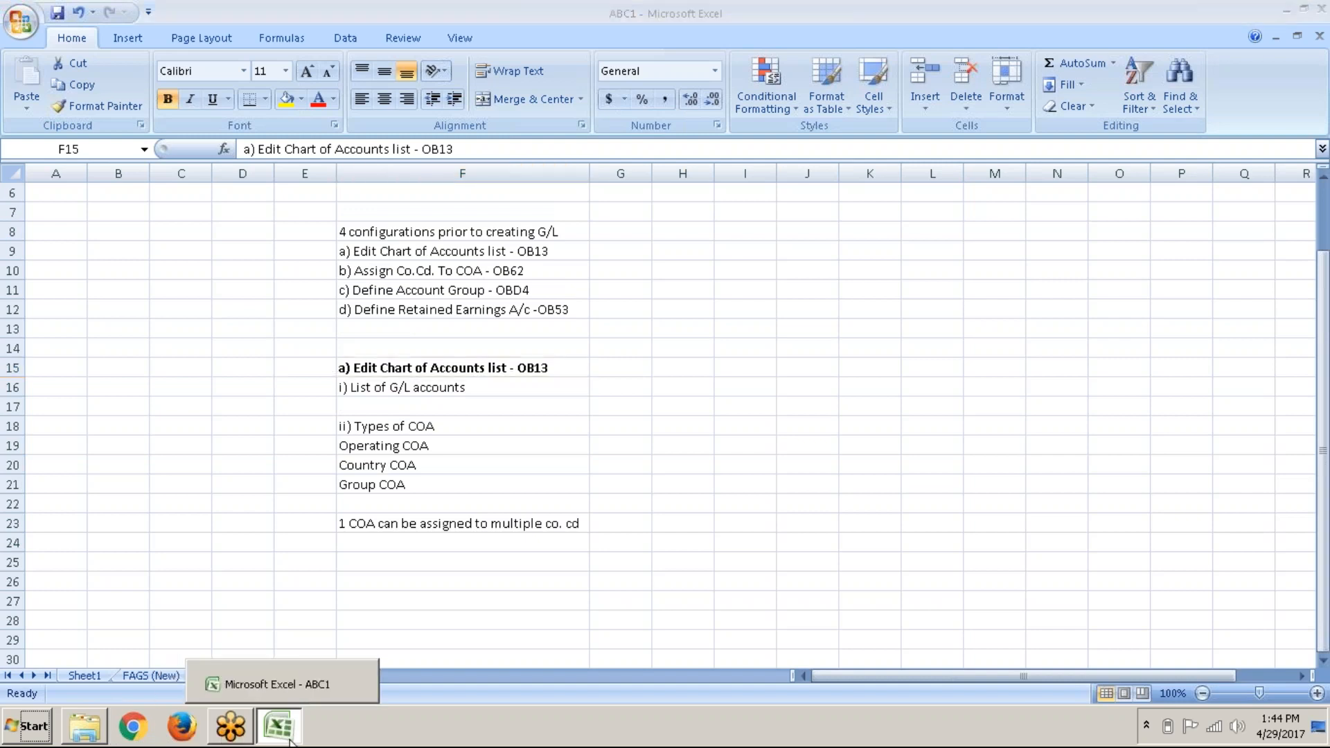
{"action": "left_click", "coordinate": [290, 740]}
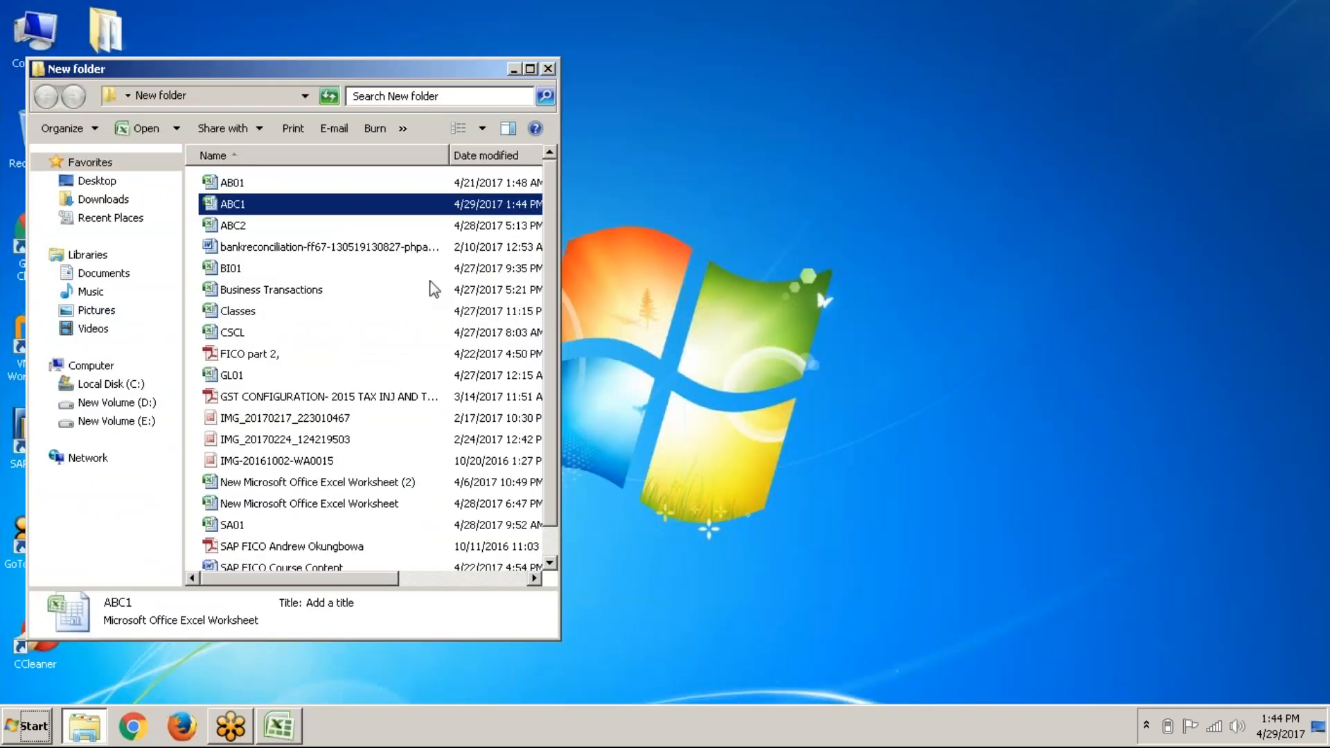
Step: Close the New folder window and start the Online connection from SAP Logon
{"action": "left_click", "coordinate": [548, 69]}
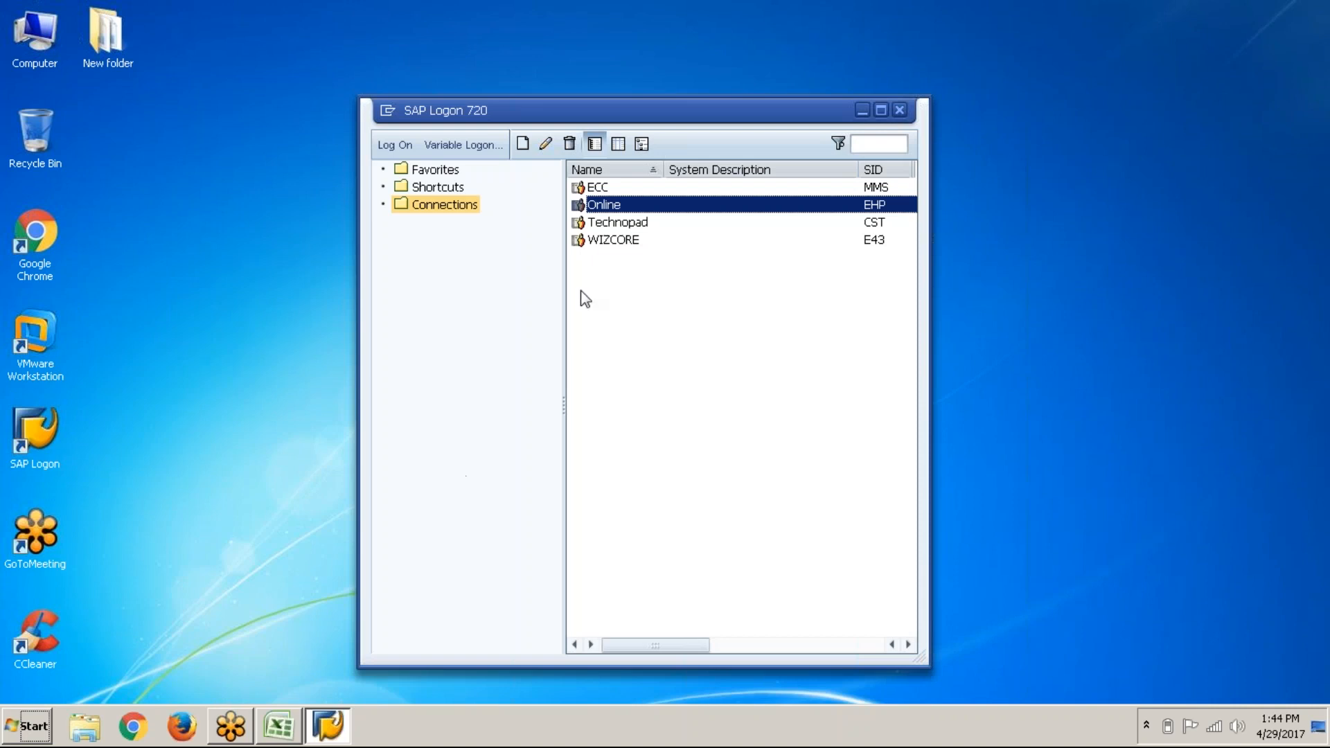
{"action": "left_click", "coordinate": [393, 146]}
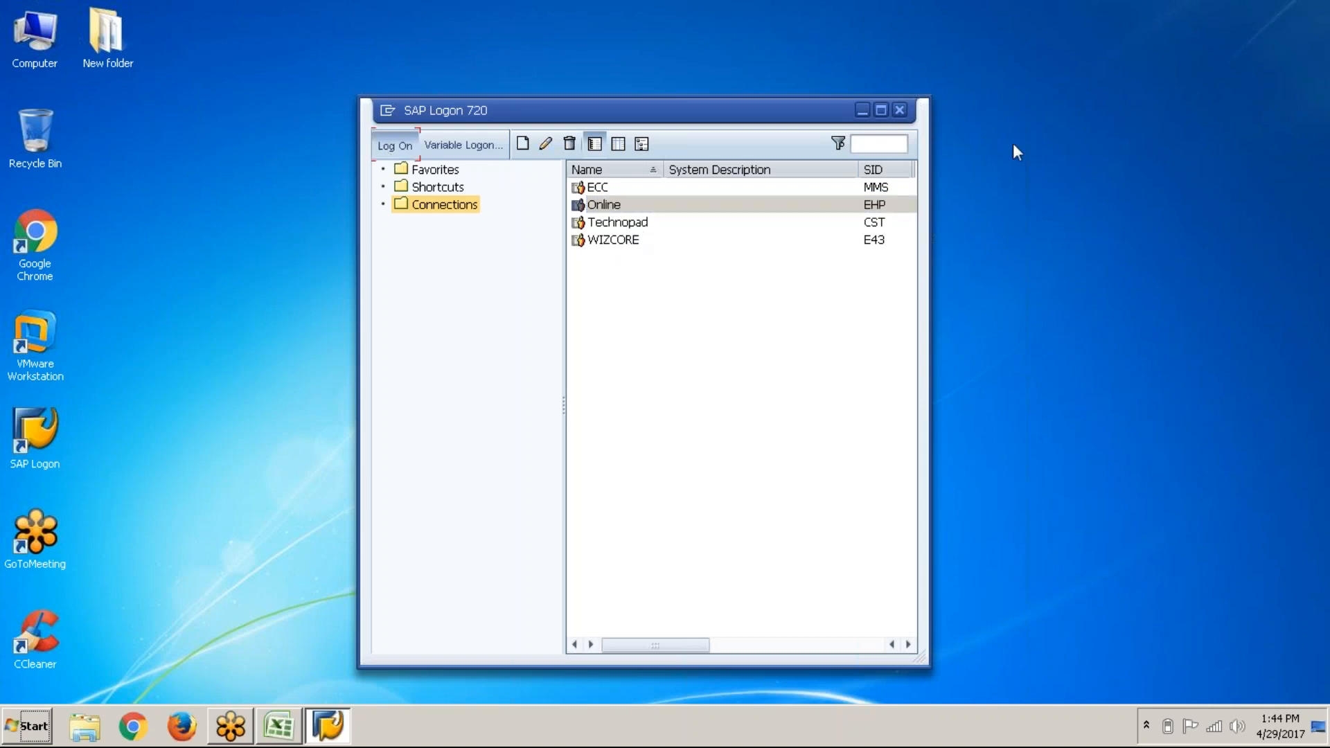
{"action": "key", "text": "alt+Tab"}
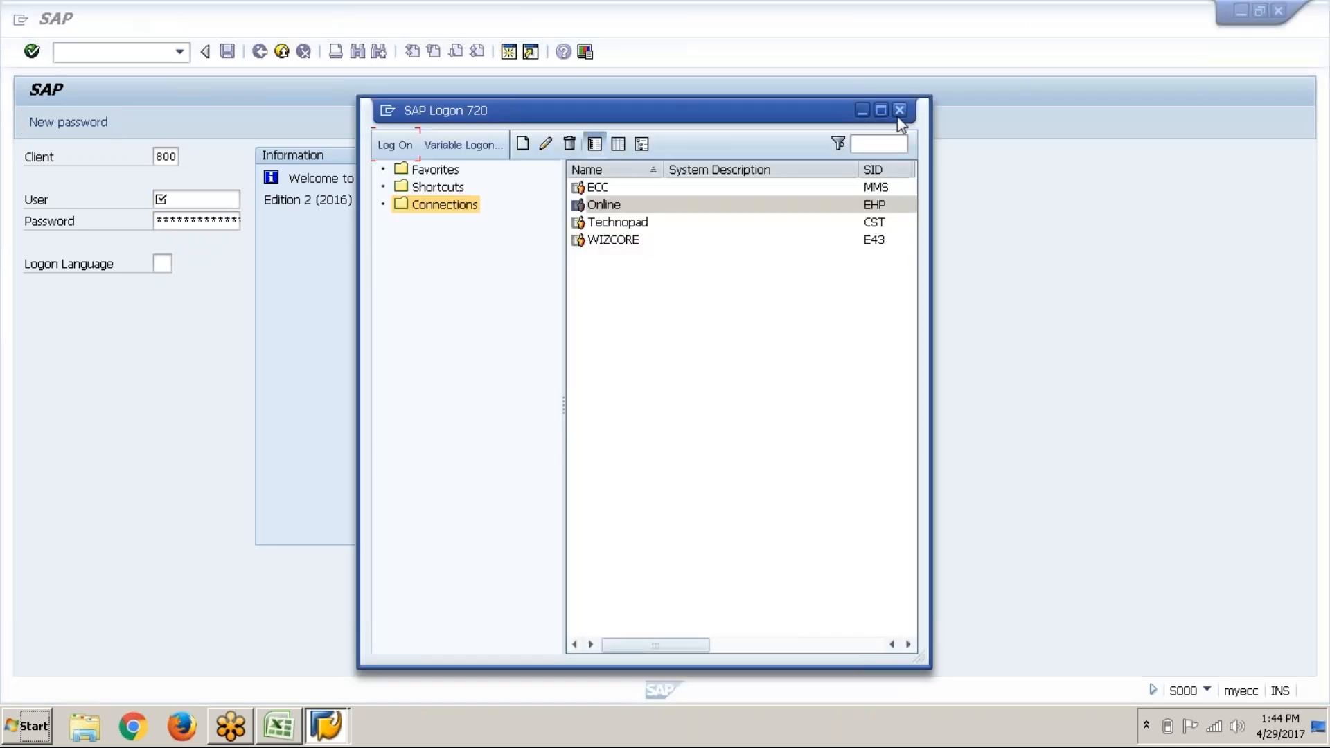
{"action": "left_click", "coordinate": [900, 110]}
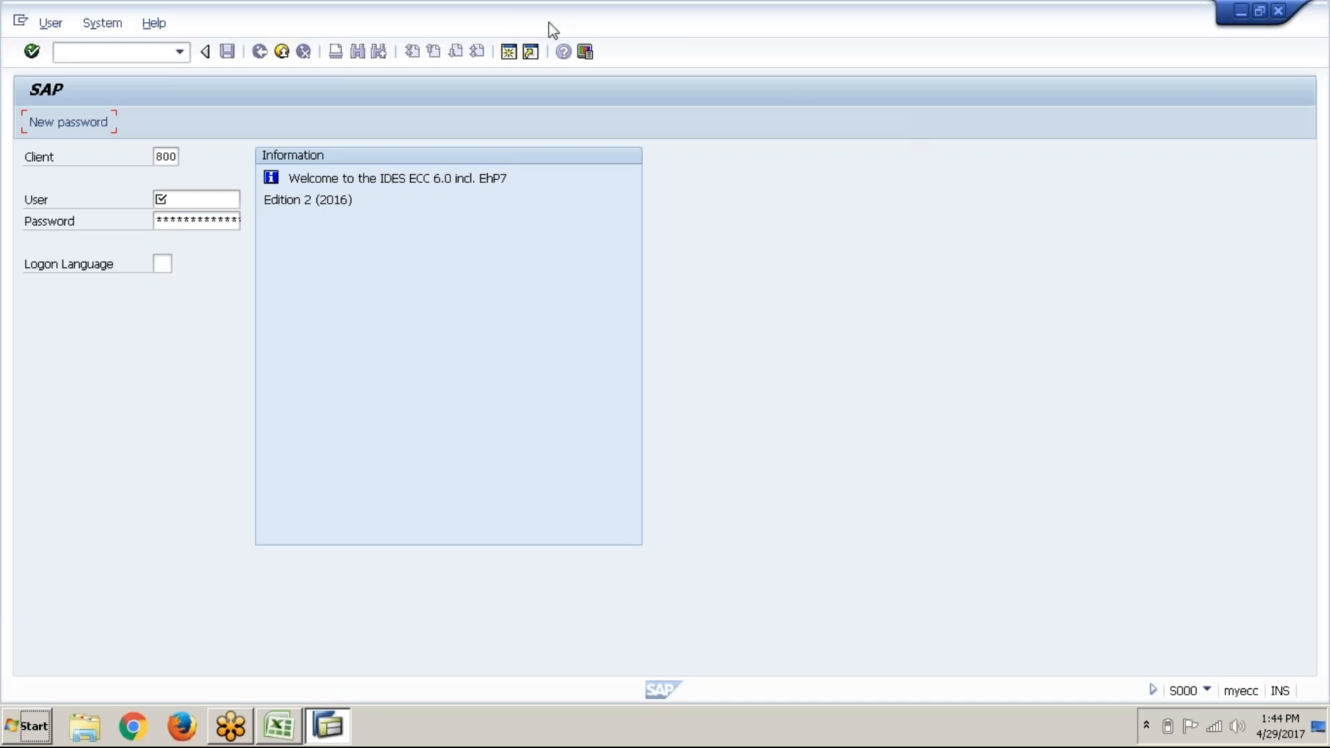
Step: Log on to client 800 with a saved user name and the account password
{"action": "left_click", "coordinate": [208, 204]}
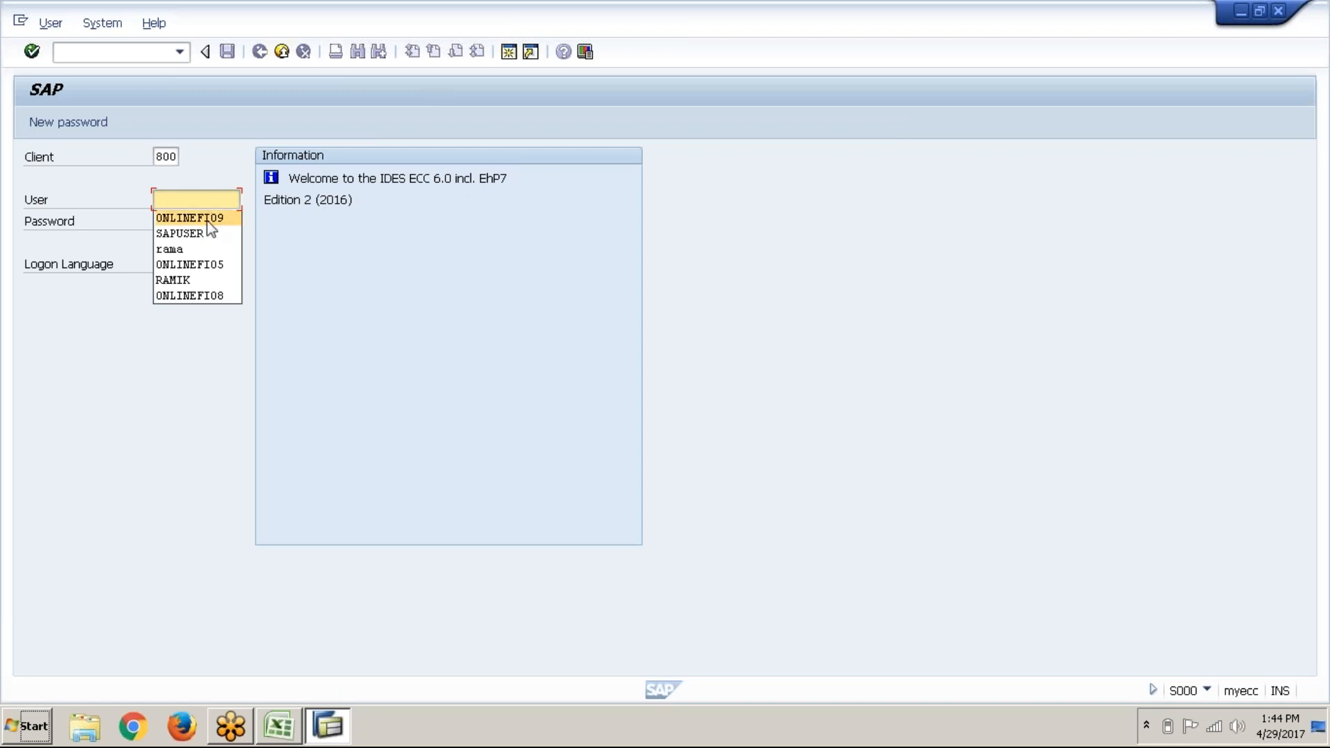
{"action": "left_click", "coordinate": [207, 221]}
{"action": "type", "text": "***"}
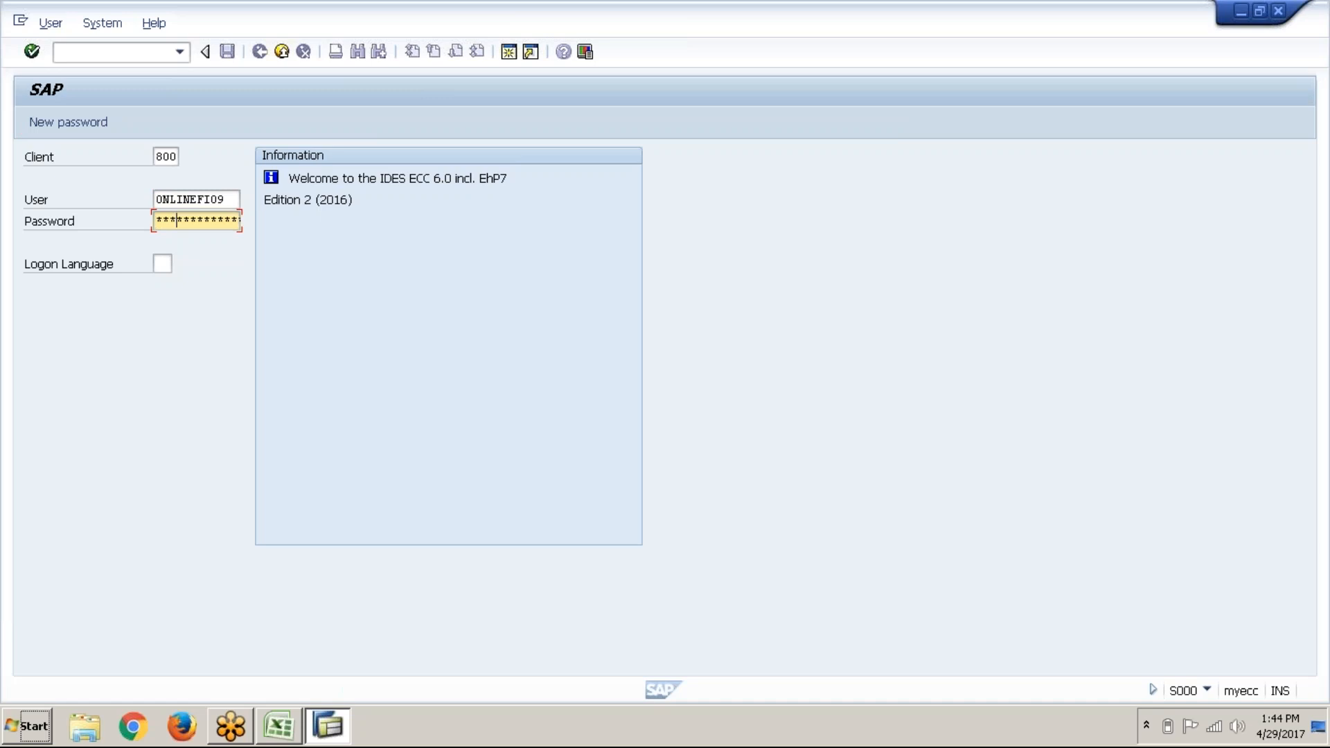
{"action": "type", "text": "*****"}
{"action": "key", "text": "Return"}
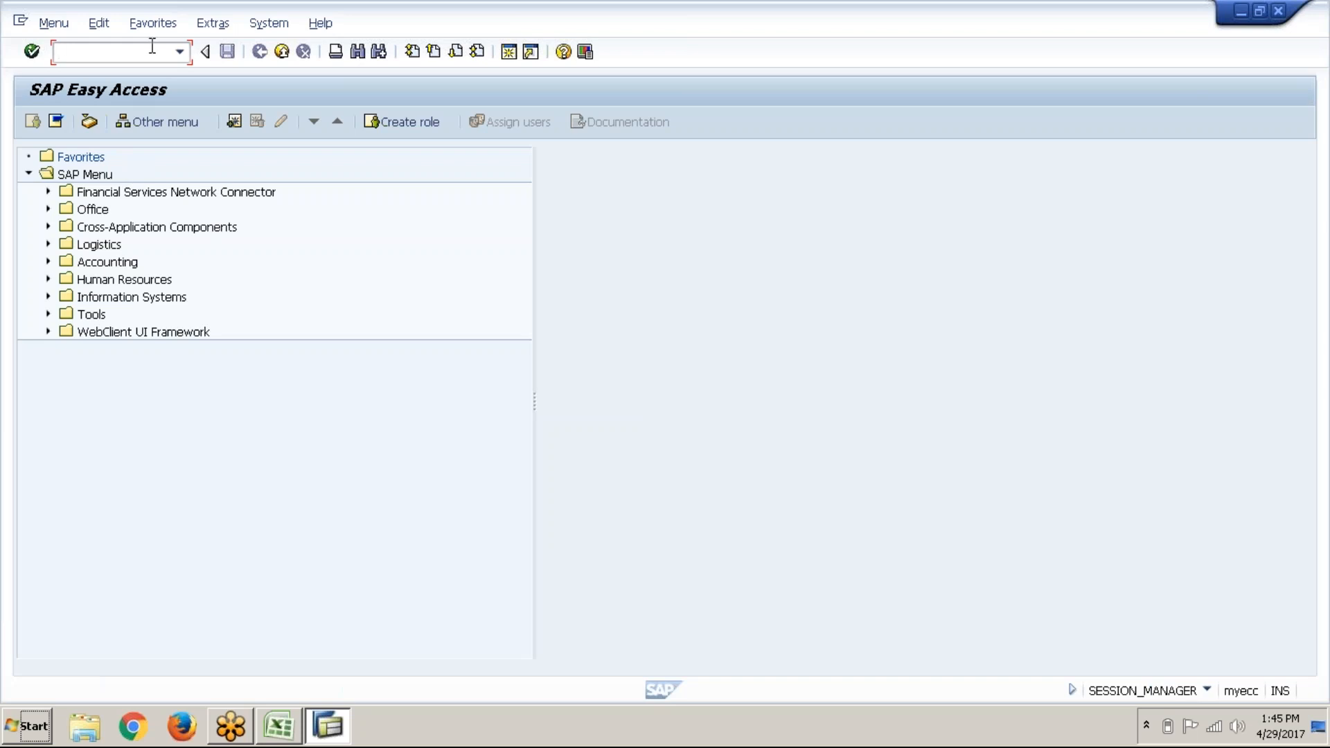
Step: Run SPRO and open the SAP Reference IMG
{"action": "type", "text": "spro"}
{"action": "key", "text": "Return"}
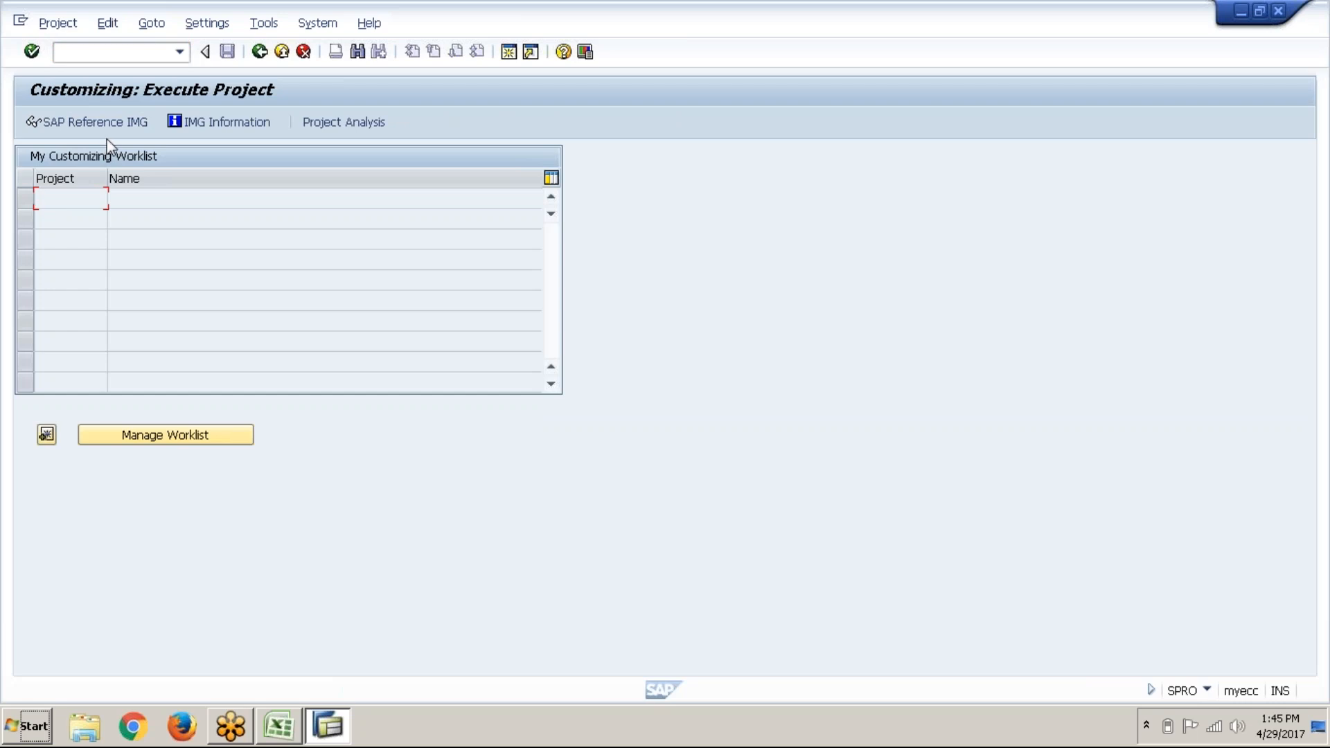
{"action": "left_click", "coordinate": [126, 132]}
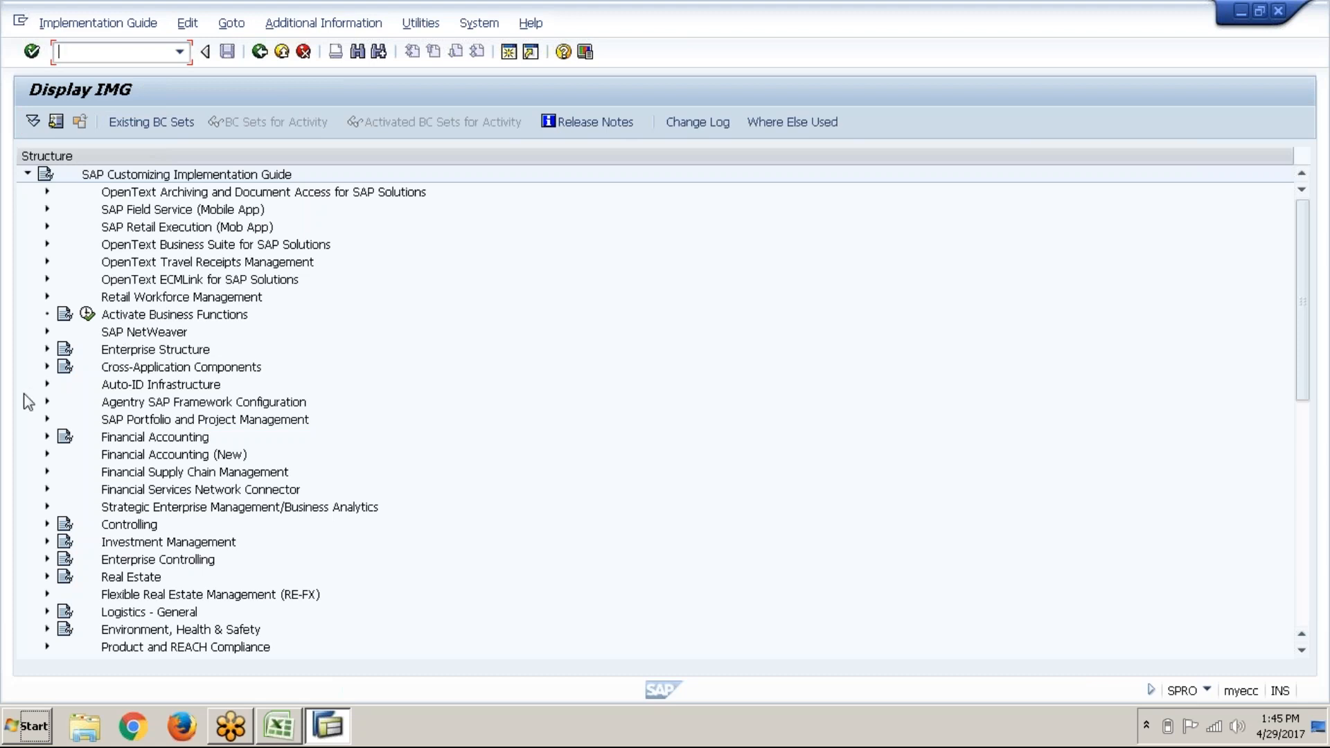
Step: Expand Financial Accounting (New) > General Ledger Accounting (New) > Master Data > G/L Accounts > Preparations
{"action": "left_click", "coordinate": [47, 454]}
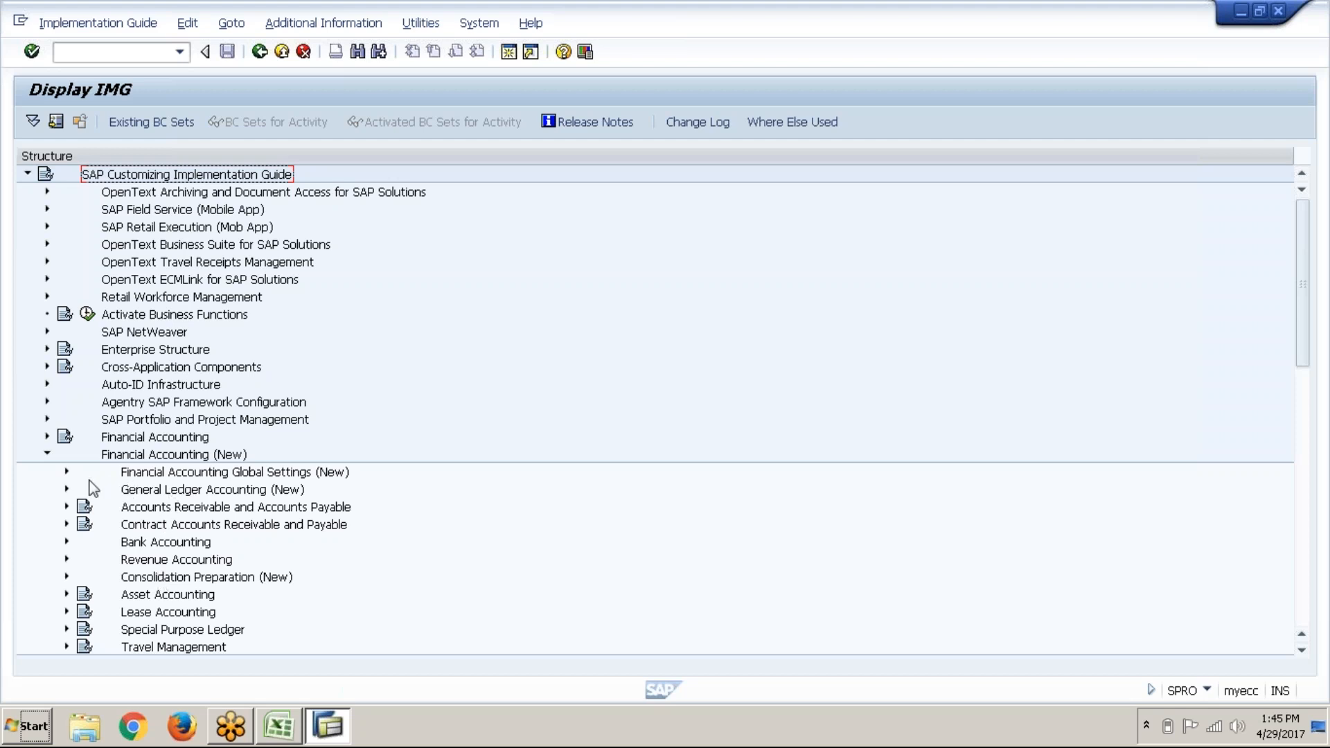
{"action": "left_click", "coordinate": [67, 490]}
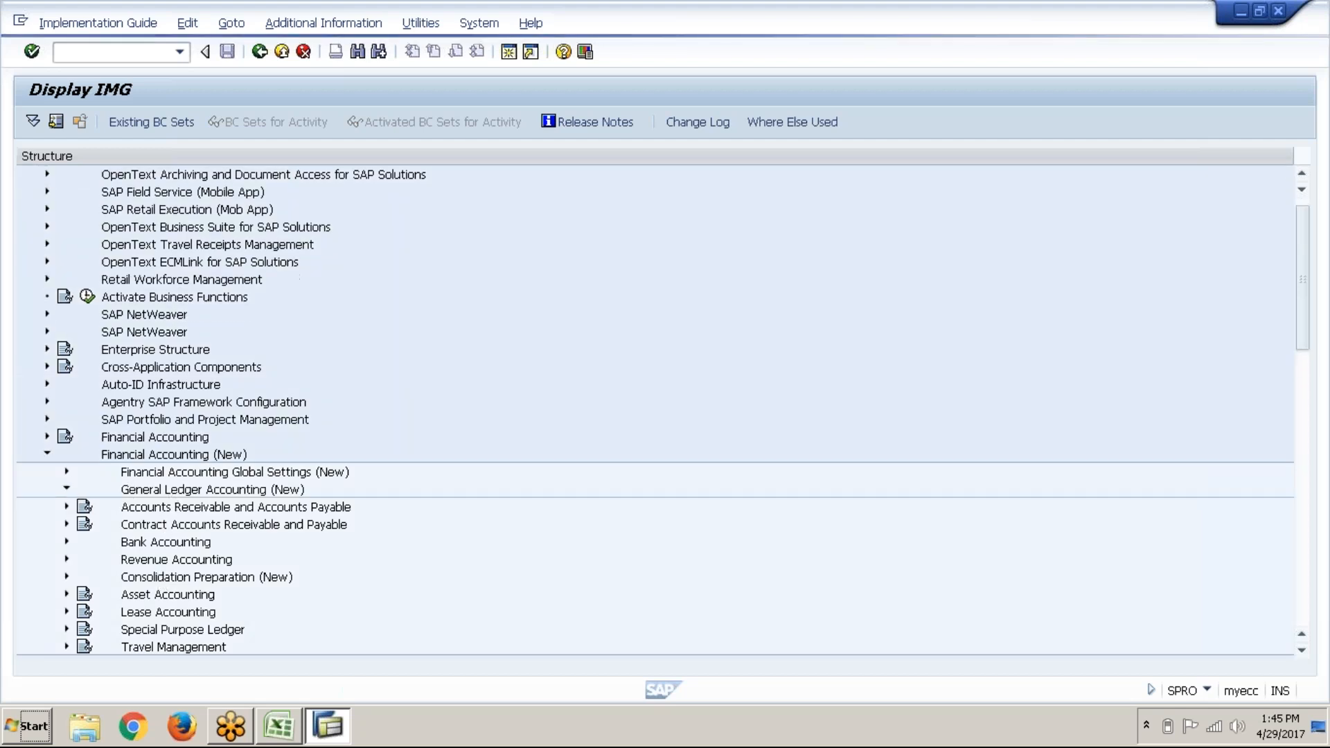
{"action": "scroll", "coordinate": [160, 349], "scroll_direction": "down", "scroll_amount": 4}
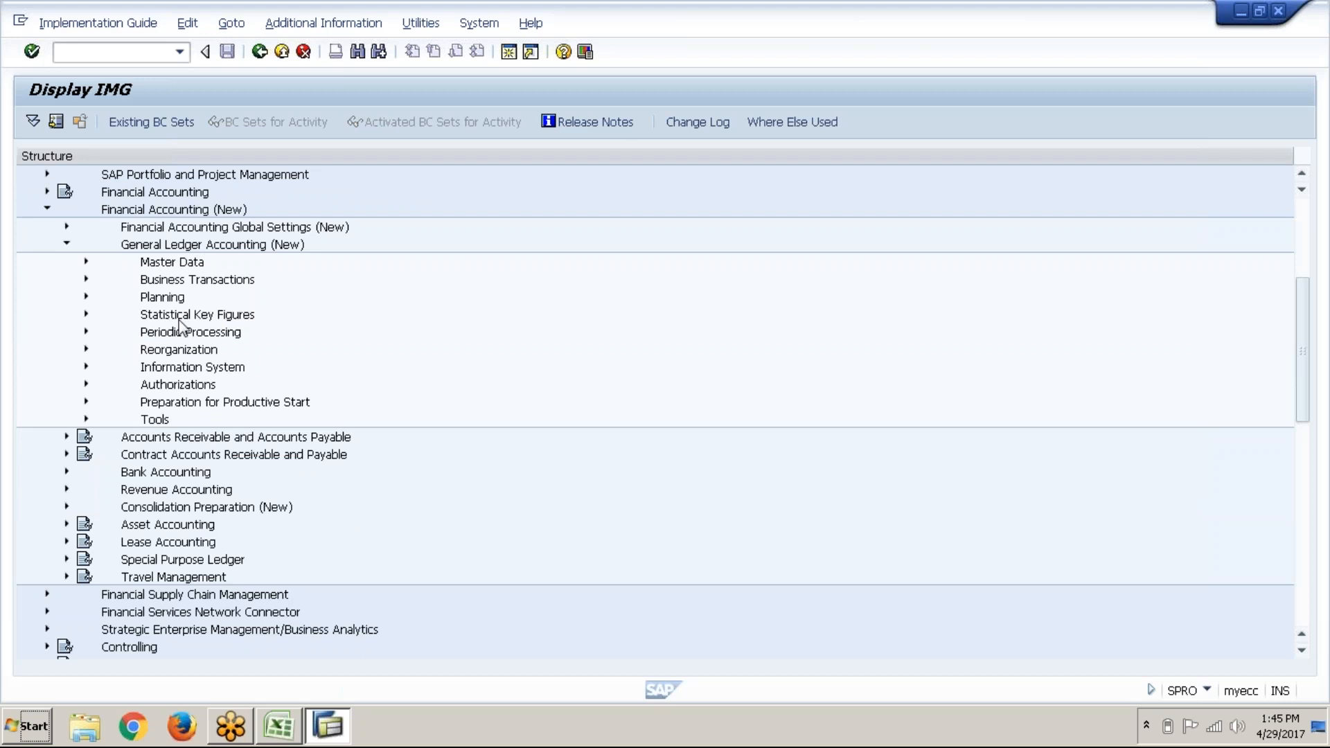
{"action": "left_click", "coordinate": [195, 288]}
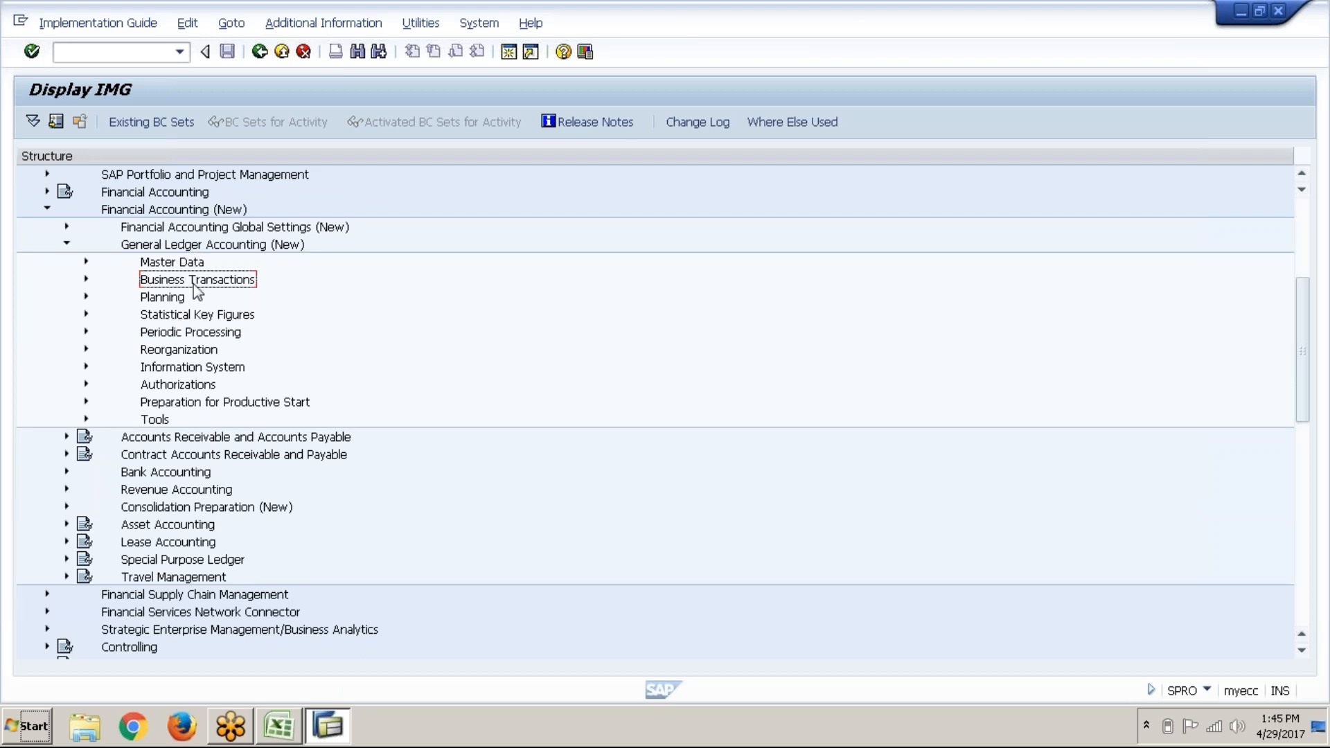
{"action": "left_click", "coordinate": [86, 261]}
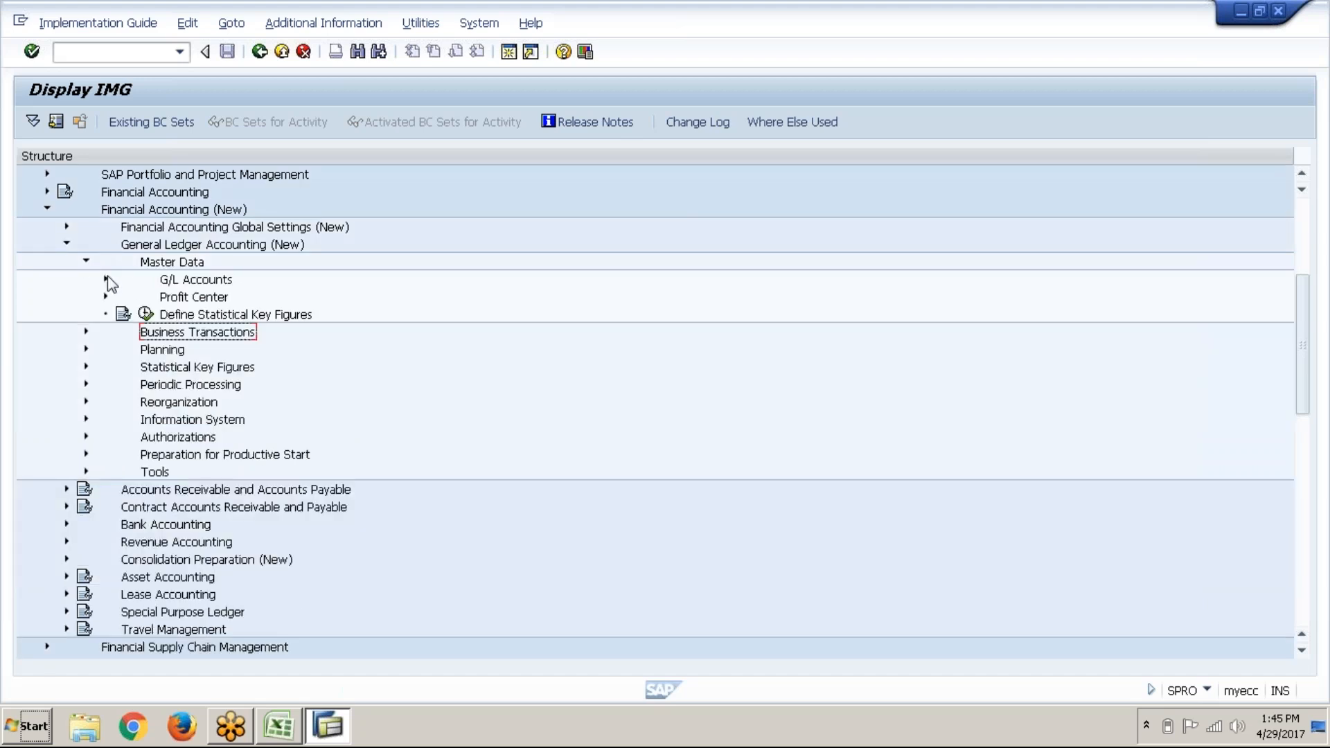
{"action": "left_click", "coordinate": [106, 279]}
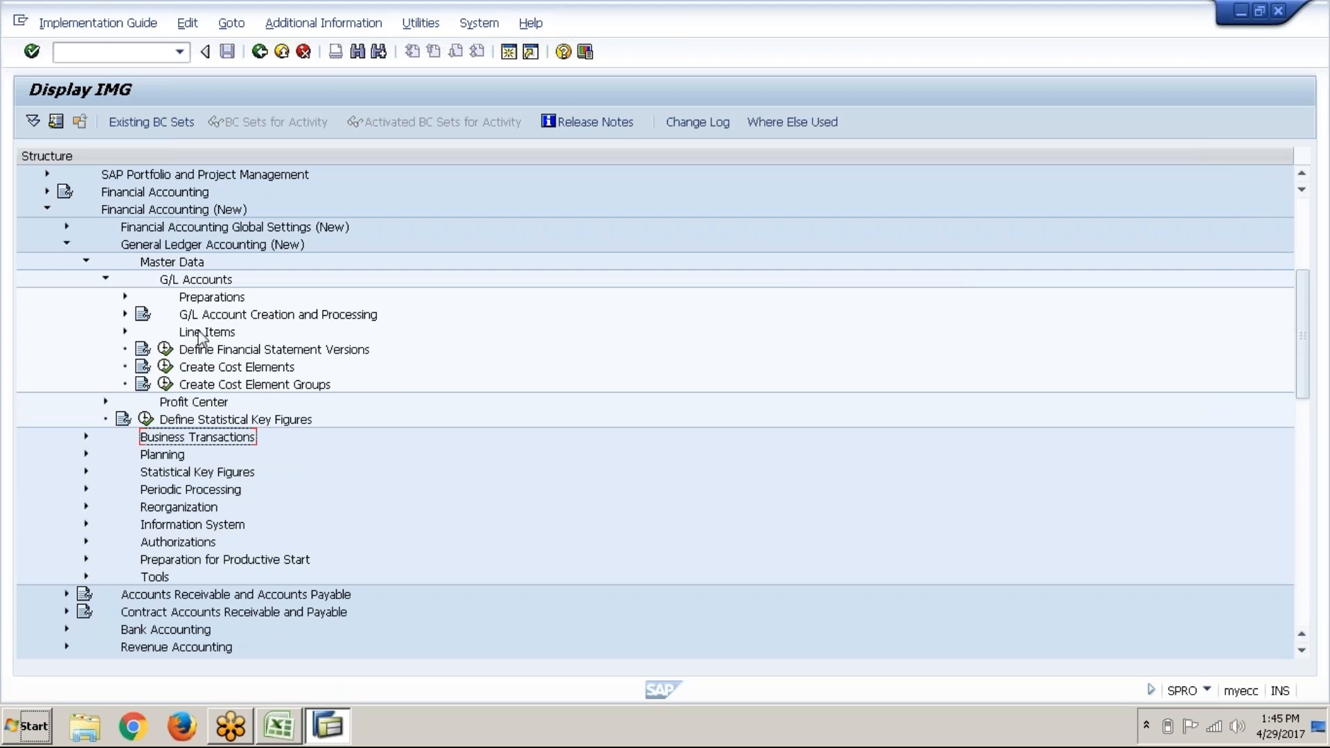
{"action": "left_click", "coordinate": [126, 298]}
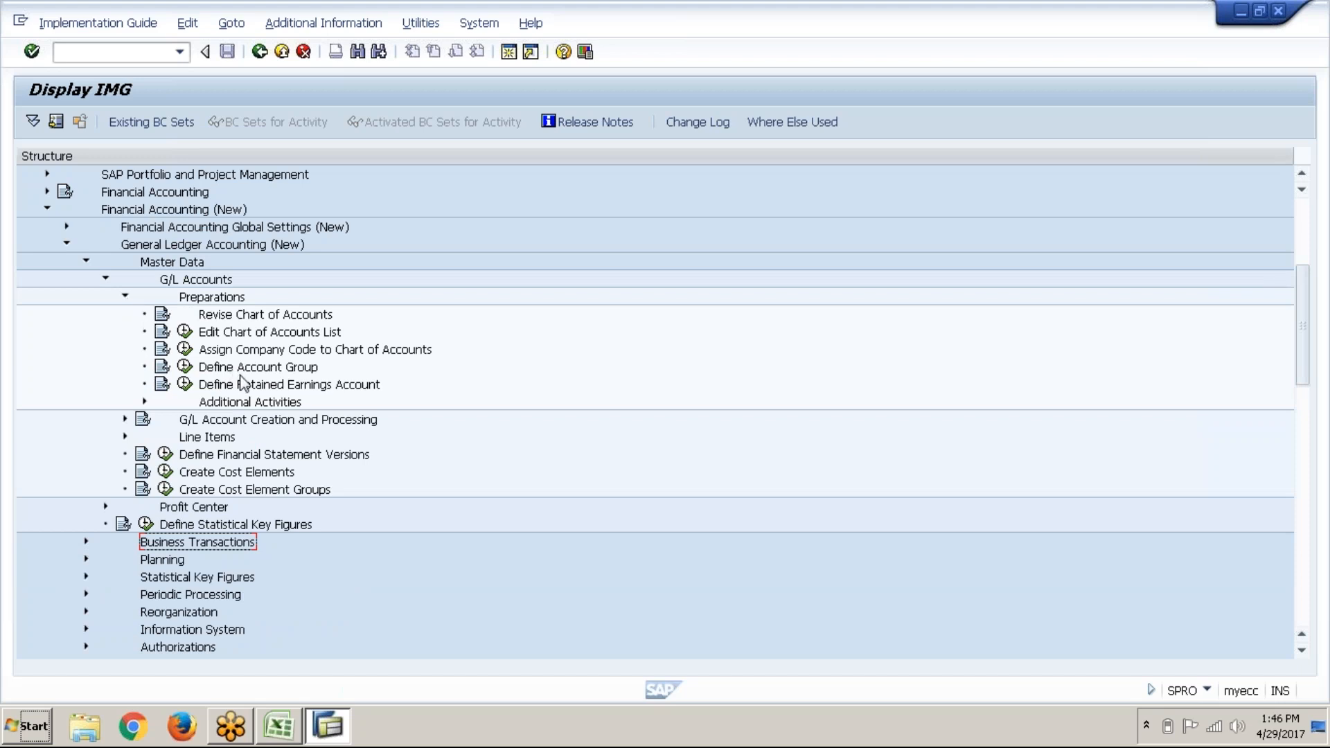
{"action": "left_click", "coordinate": [247, 338]}
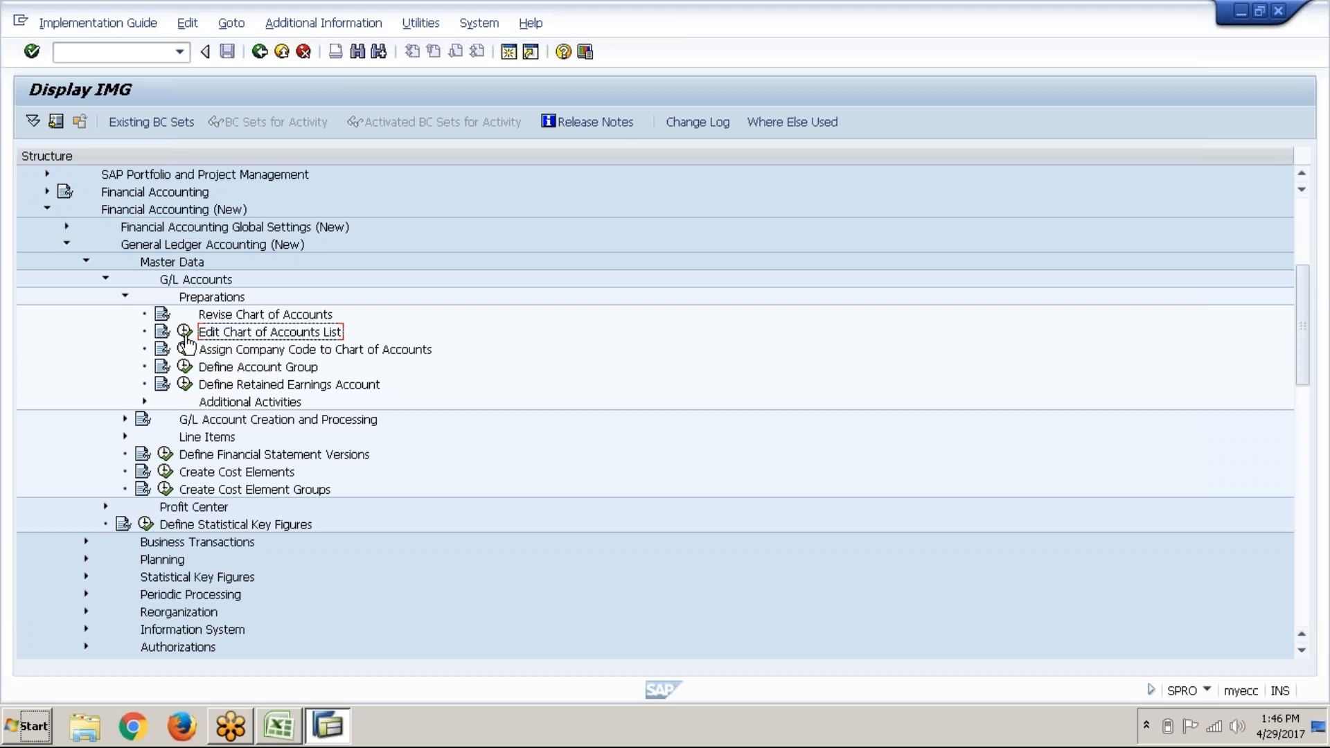
Step: Add new chart of accounts ABC1 described as 'Chart of Accounts for ABC1'
{"action": "left_click", "coordinate": [185, 333]}
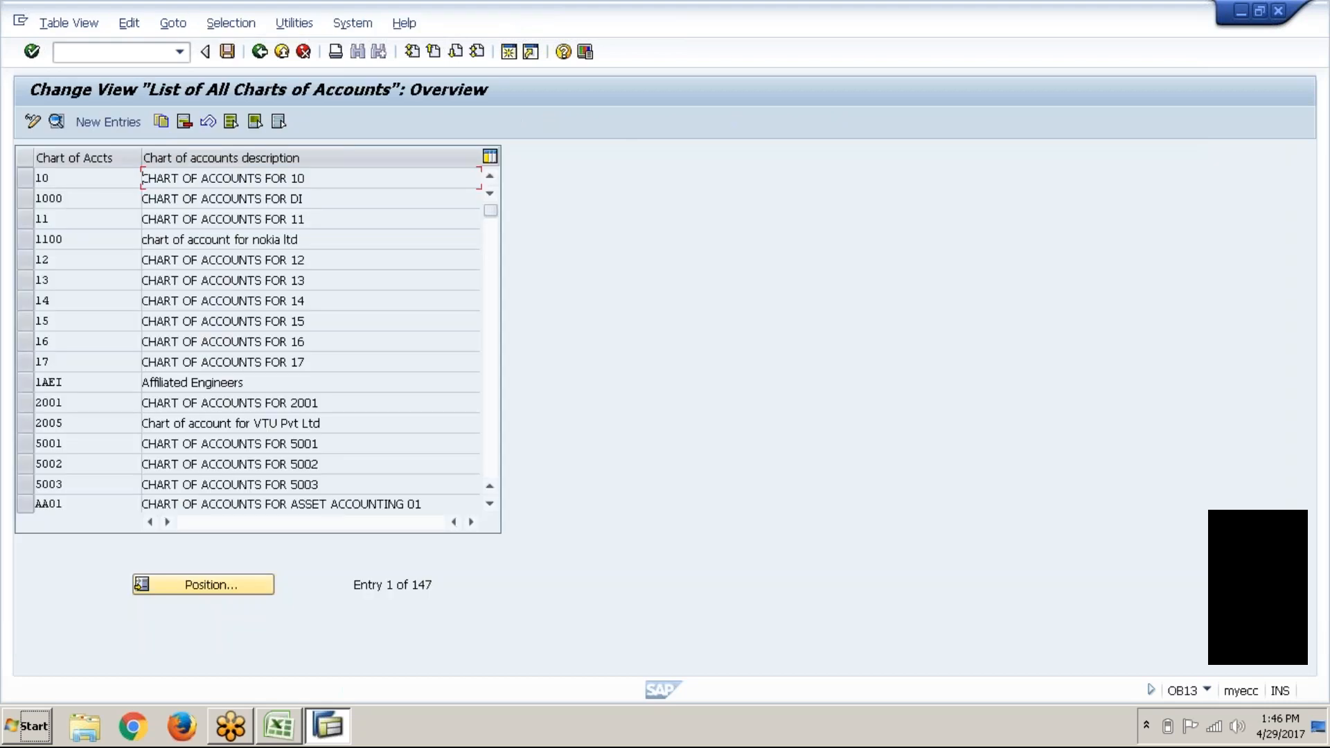
{"action": "left_click", "coordinate": [107, 123]}
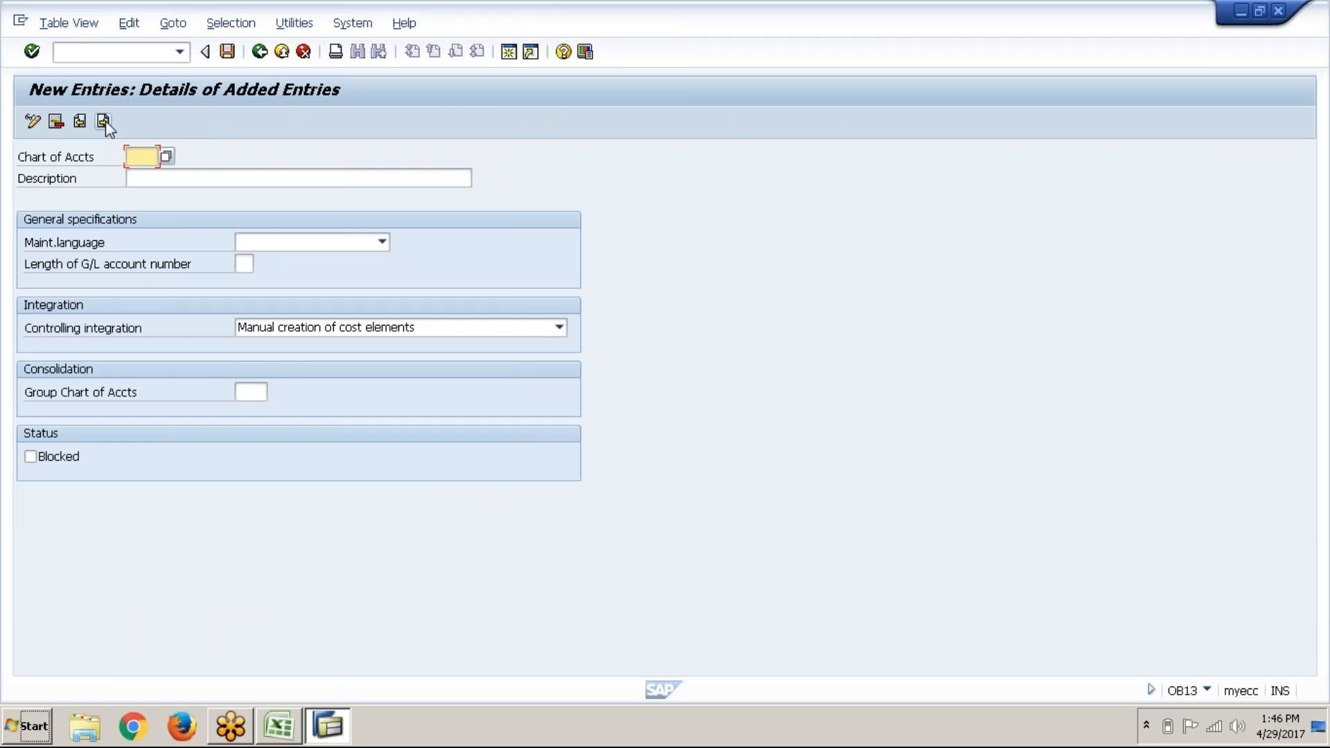
{"action": "type", "text": "ABC1"}
{"action": "left_click", "coordinate": [170, 182]}
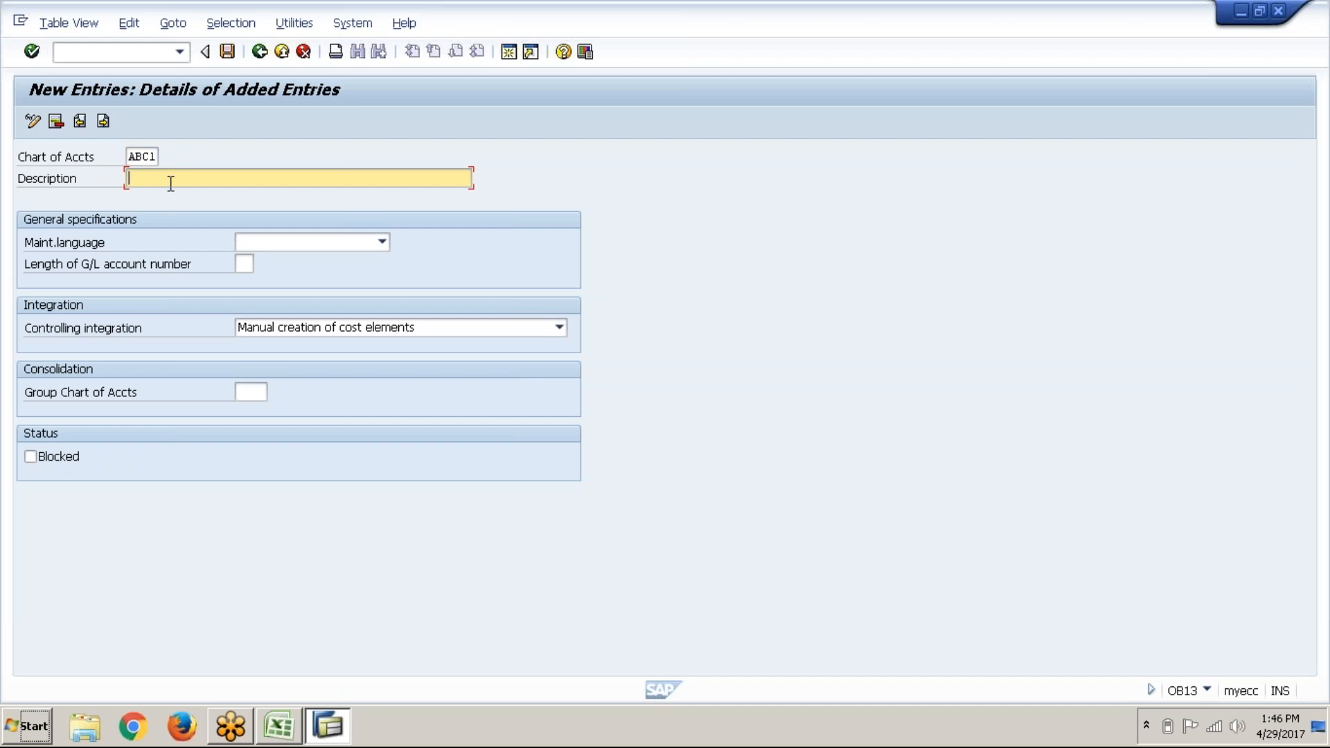
{"action": "left_click", "coordinate": [170, 182]}
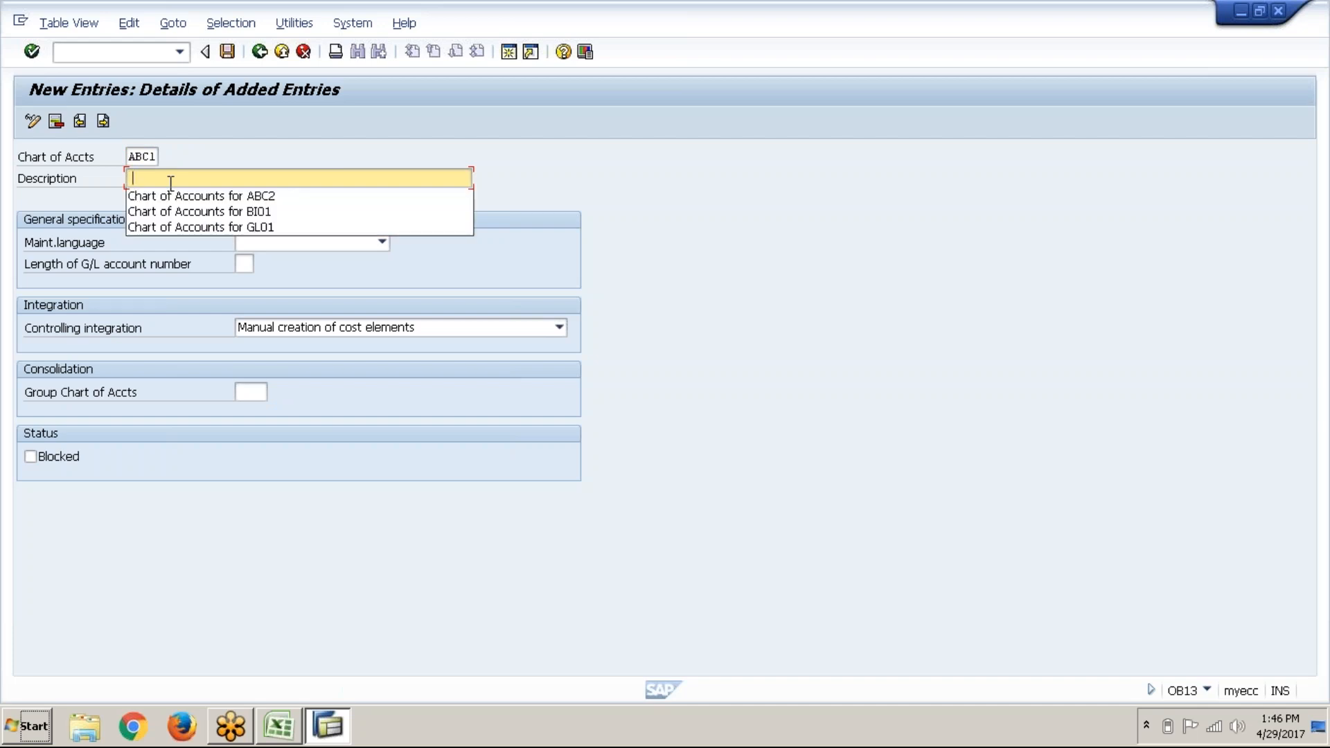
{"action": "type", "text": "Chart of Accounts for ABC"}
{"action": "type", "text": "1"}
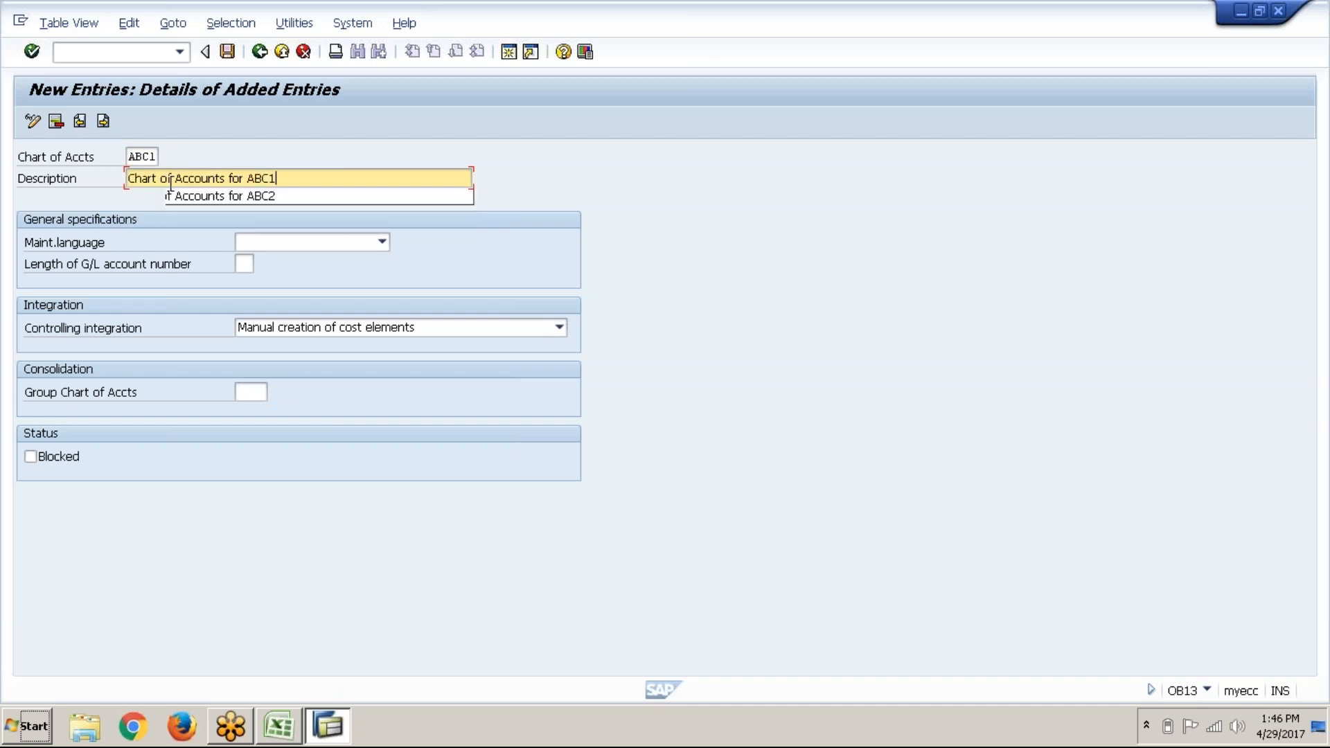
Step: Set the maintenance language of ABC1 to English
{"action": "left_click", "coordinate": [318, 256]}
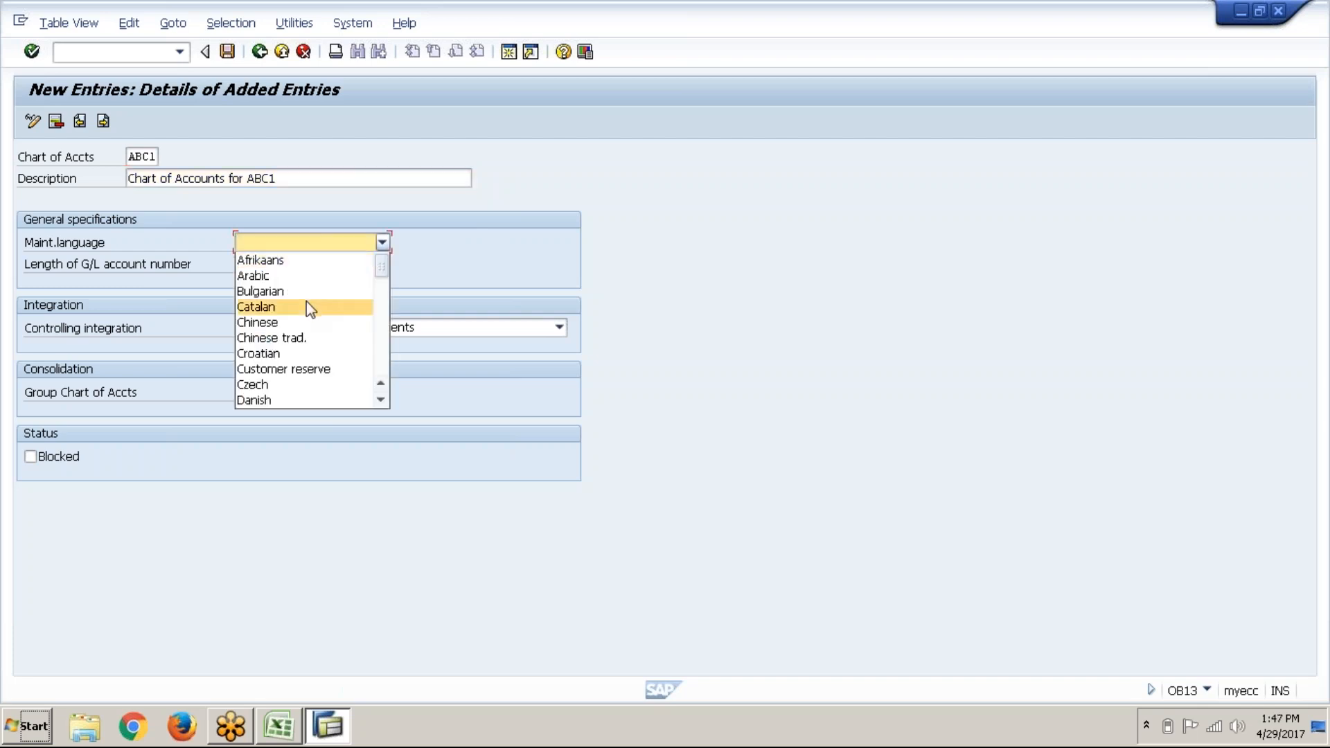
{"action": "left_click", "coordinate": [383, 401]}
{"action": "left_click", "coordinate": [383, 401]}
{"action": "left_click", "coordinate": [383, 401]}
{"action": "left_click", "coordinate": [309, 392]}
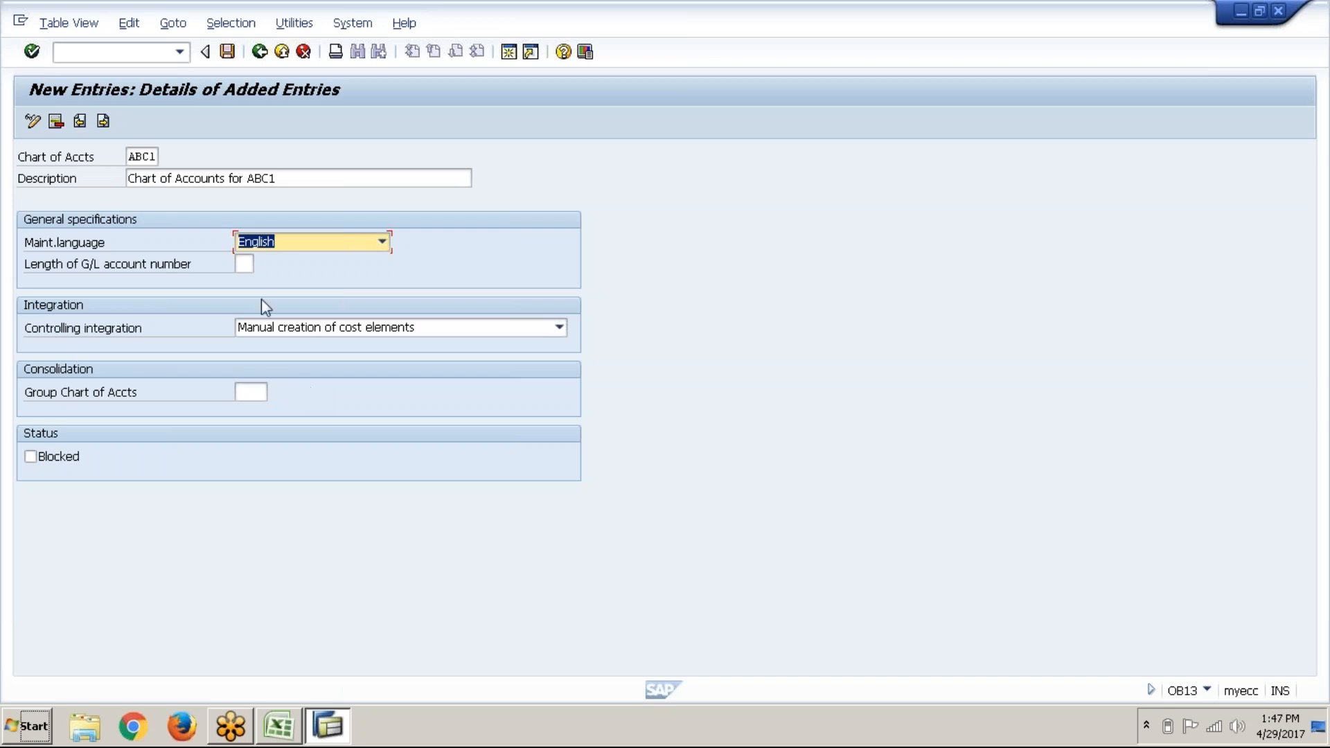
{"action": "left_click", "coordinate": [244, 264]}
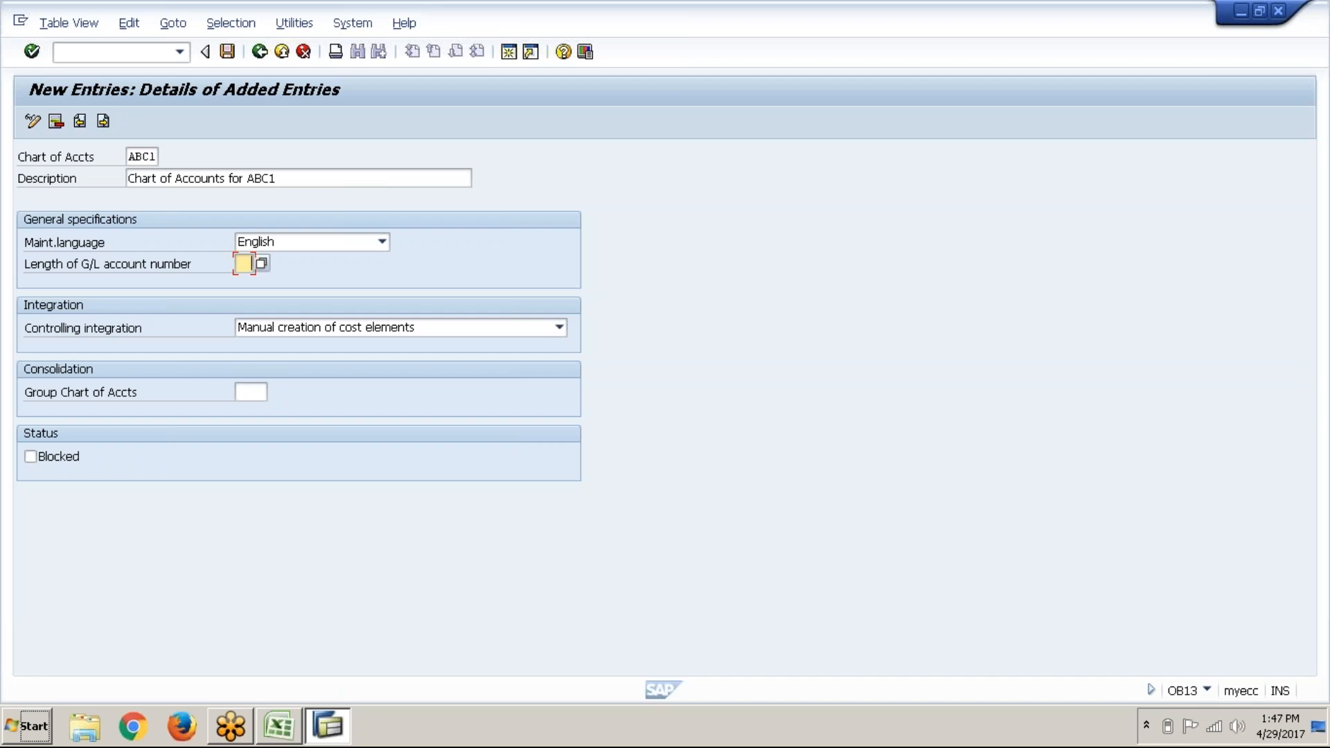
Step: Give ABC1 G/L account length 6, manual cost element creation, Blocked status, and save
{"action": "type", "text": "6"}
{"action": "left_click", "coordinate": [102, 331]}
{"action": "left_click", "coordinate": [472, 320]}
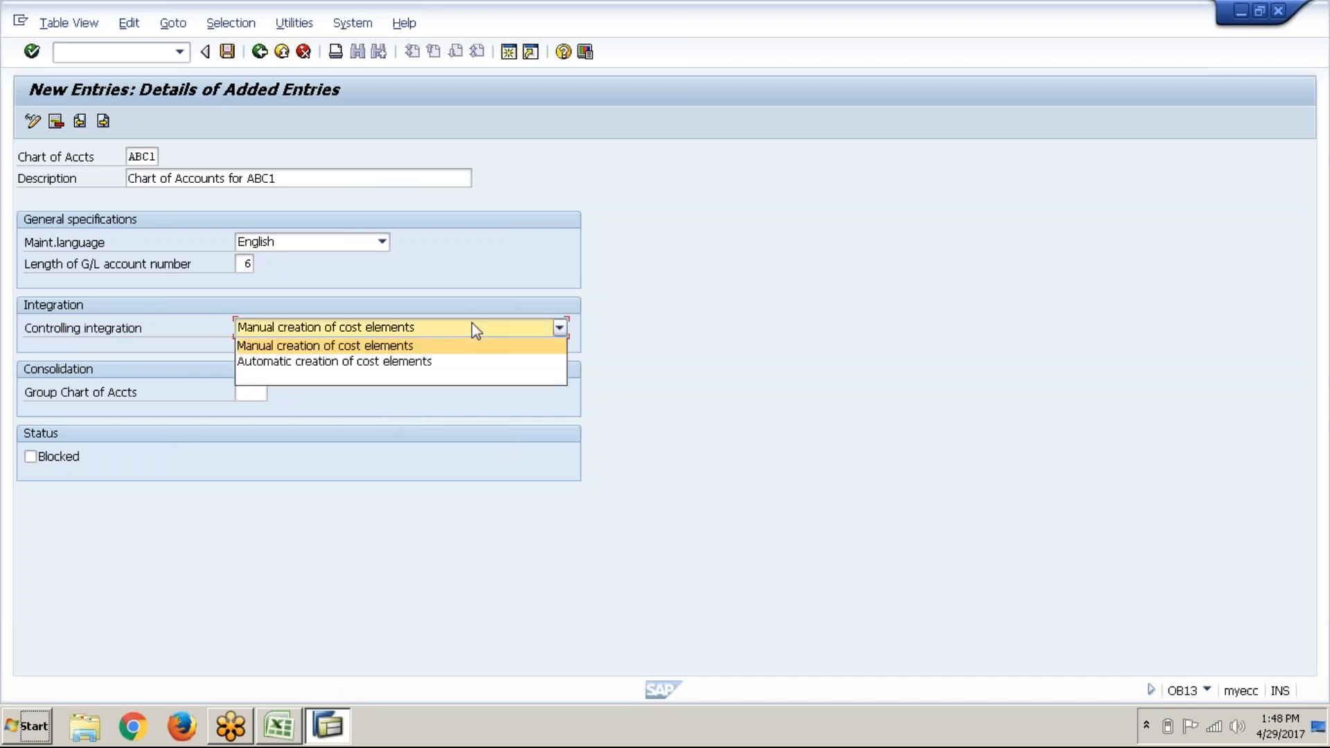
{"action": "left_click", "coordinate": [472, 323]}
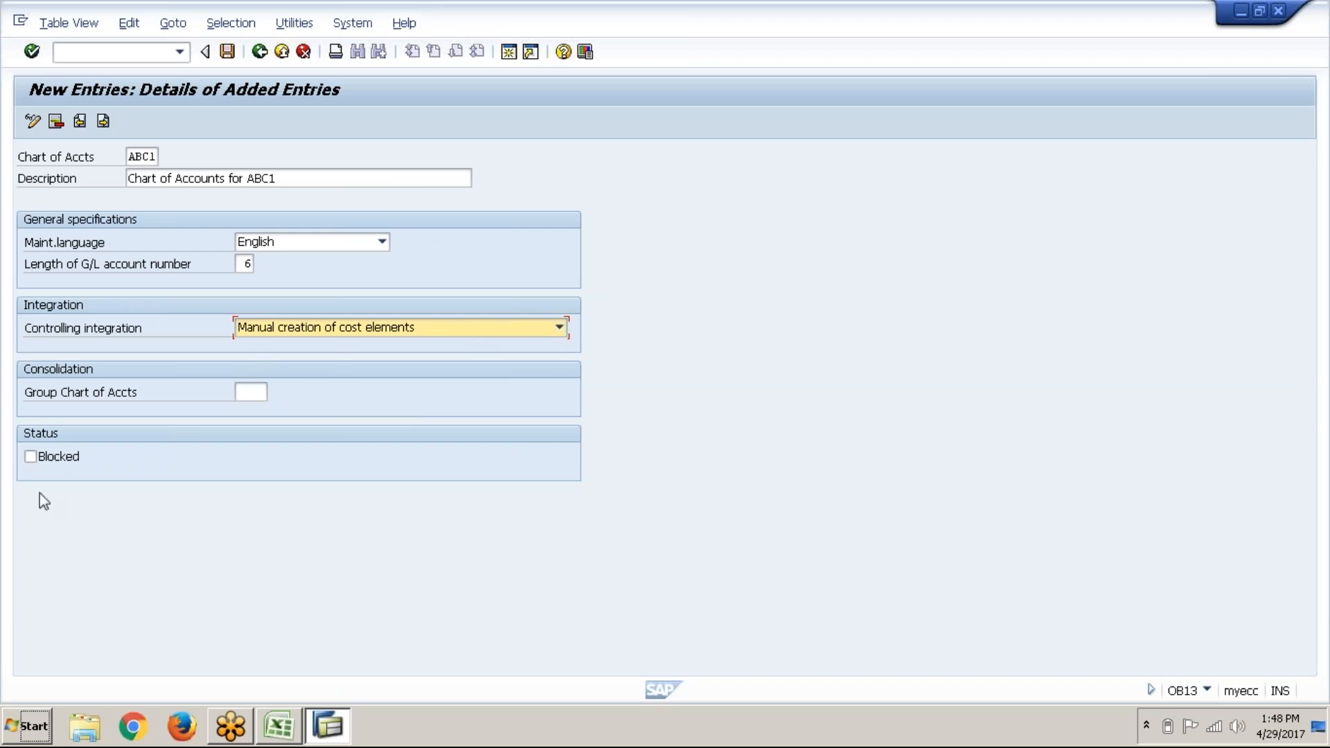
{"action": "left_click", "coordinate": [53, 463]}
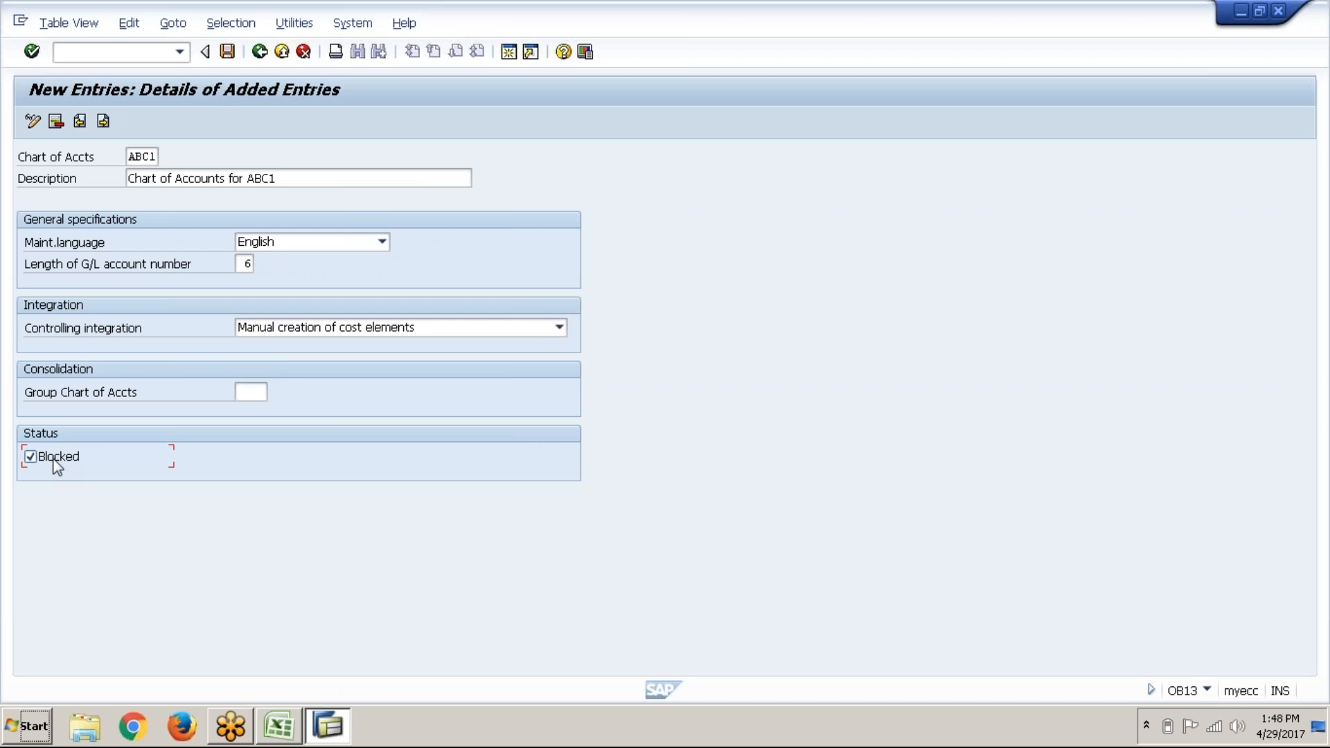
{"action": "left_click", "coordinate": [228, 52]}
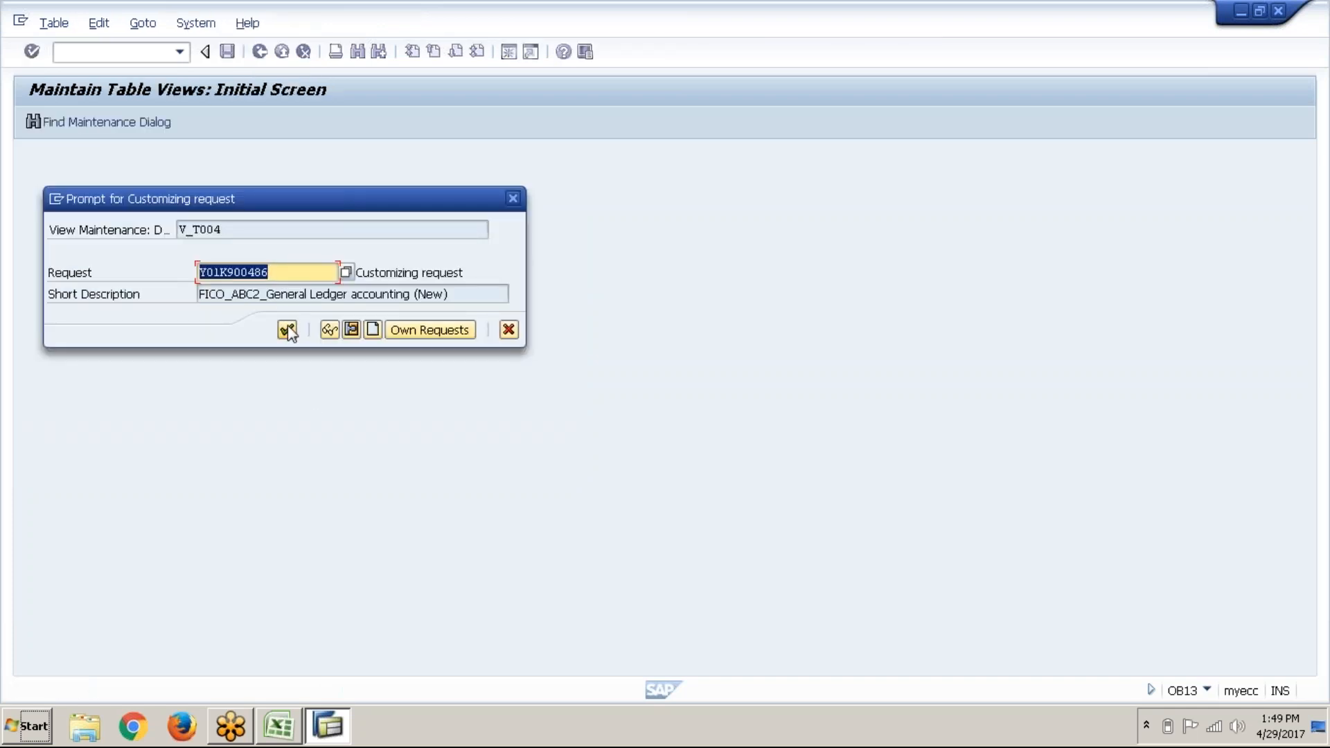
Step: Create a new customizing request with short description 'FICO_ABC2_GL (NEW)'
{"action": "left_click", "coordinate": [377, 330]}
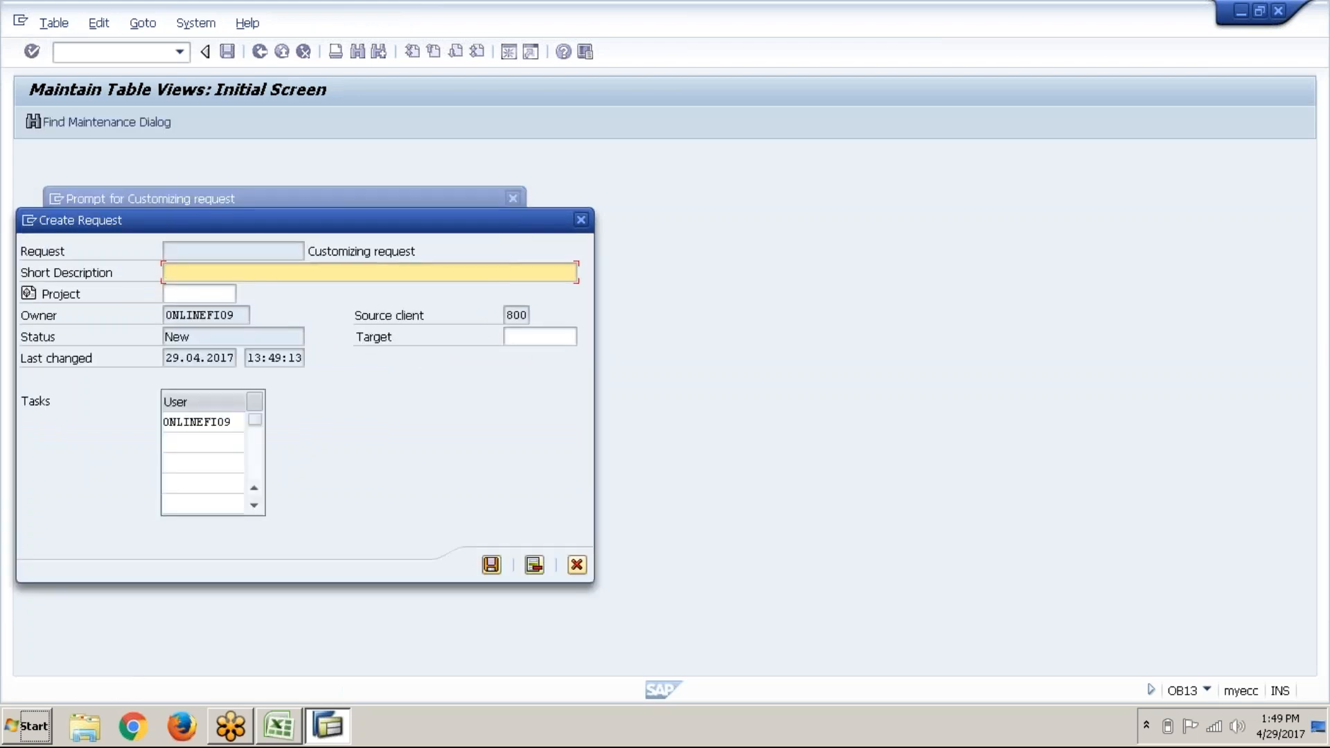
{"action": "type", "text": "FICO_ABC2_GL (NEW)"}
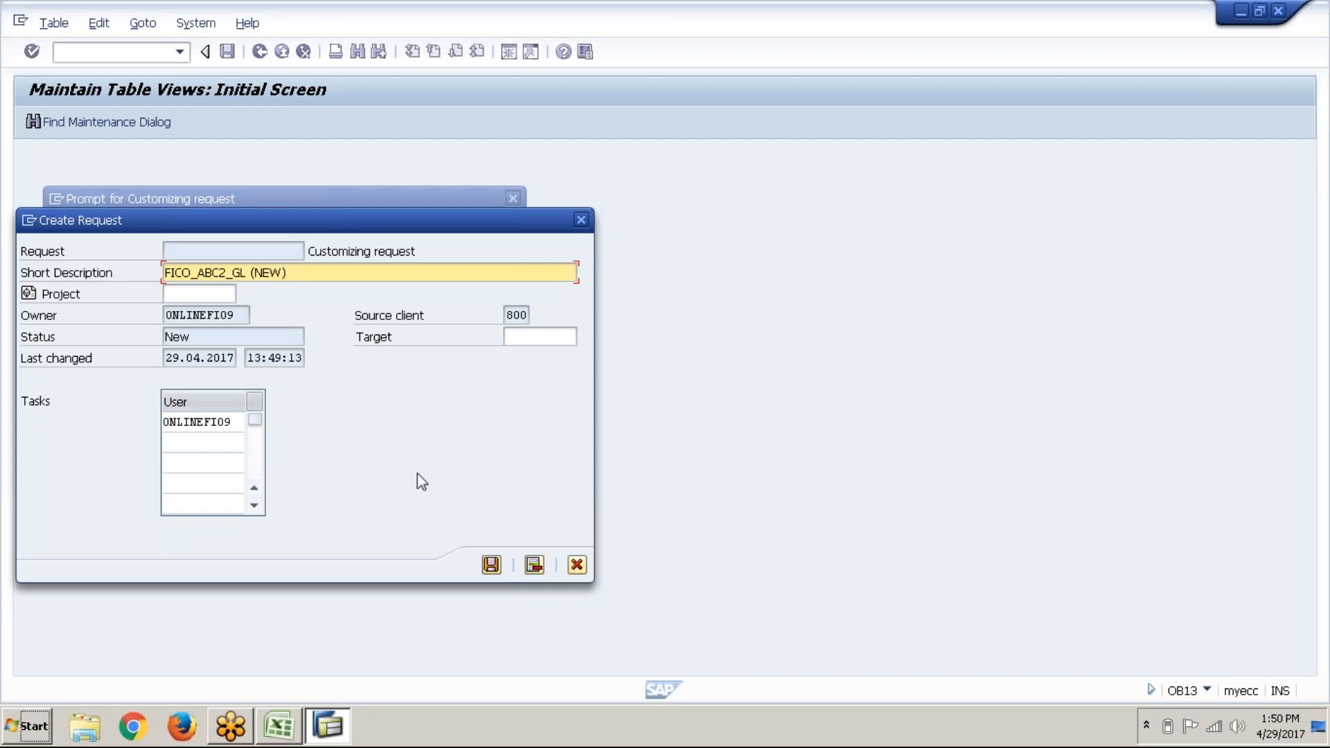
Step: Save the request, confirm it, and go back to the List of All Charts of Accounts
{"action": "left_click", "coordinate": [491, 565]}
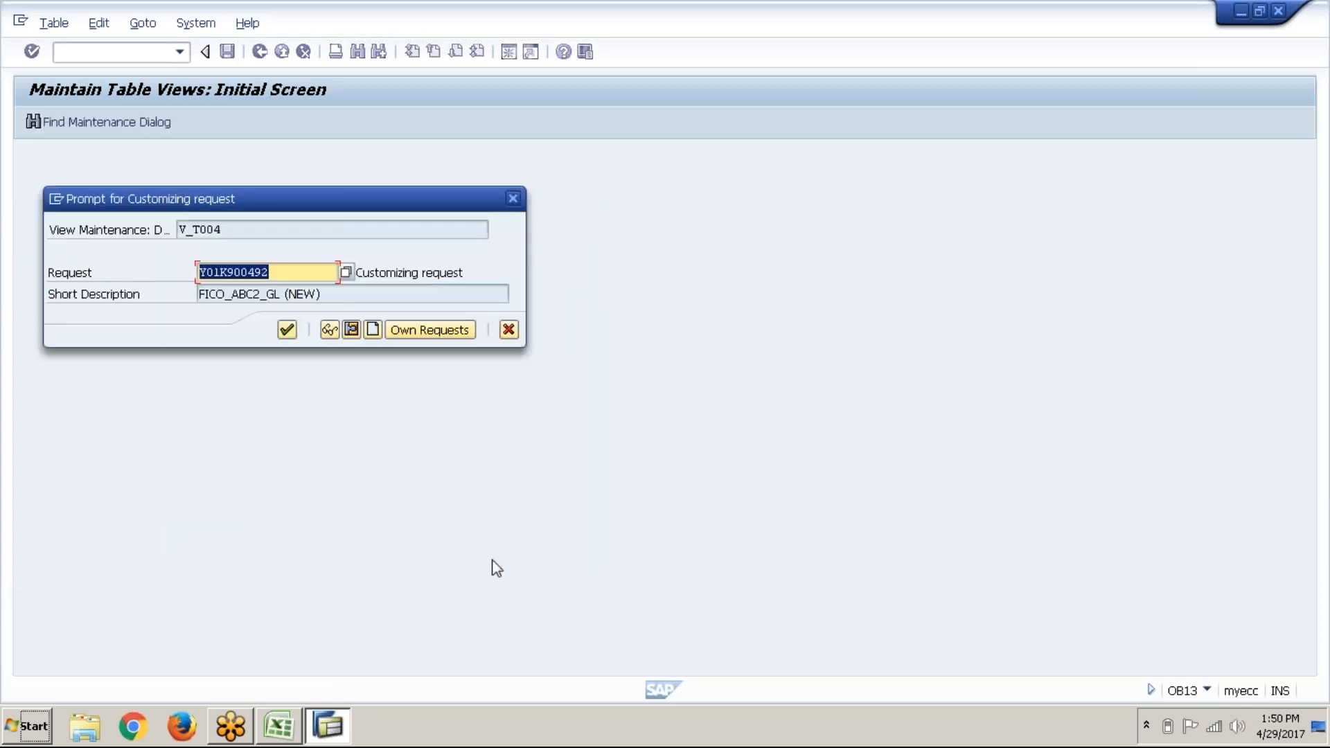
{"action": "key", "text": "Return"}
{"action": "key", "text": "Return"}
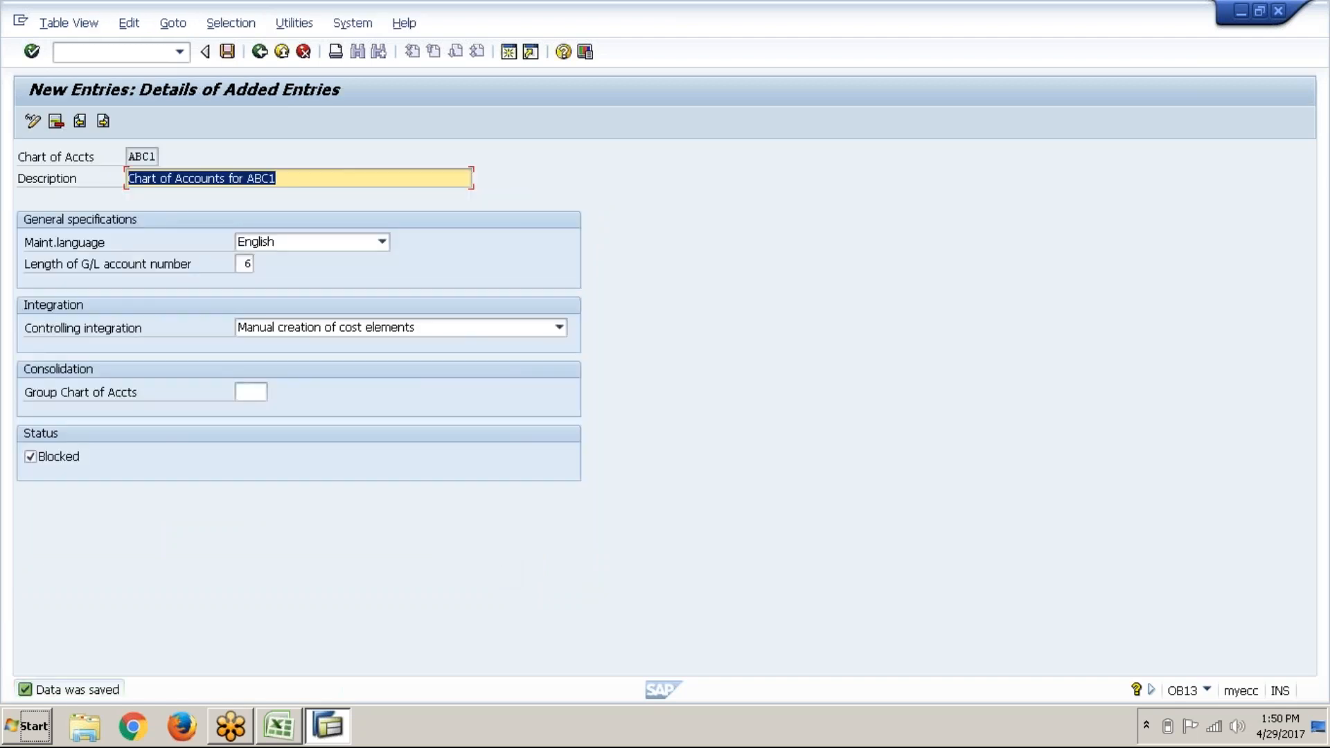
{"action": "key", "text": "F3"}
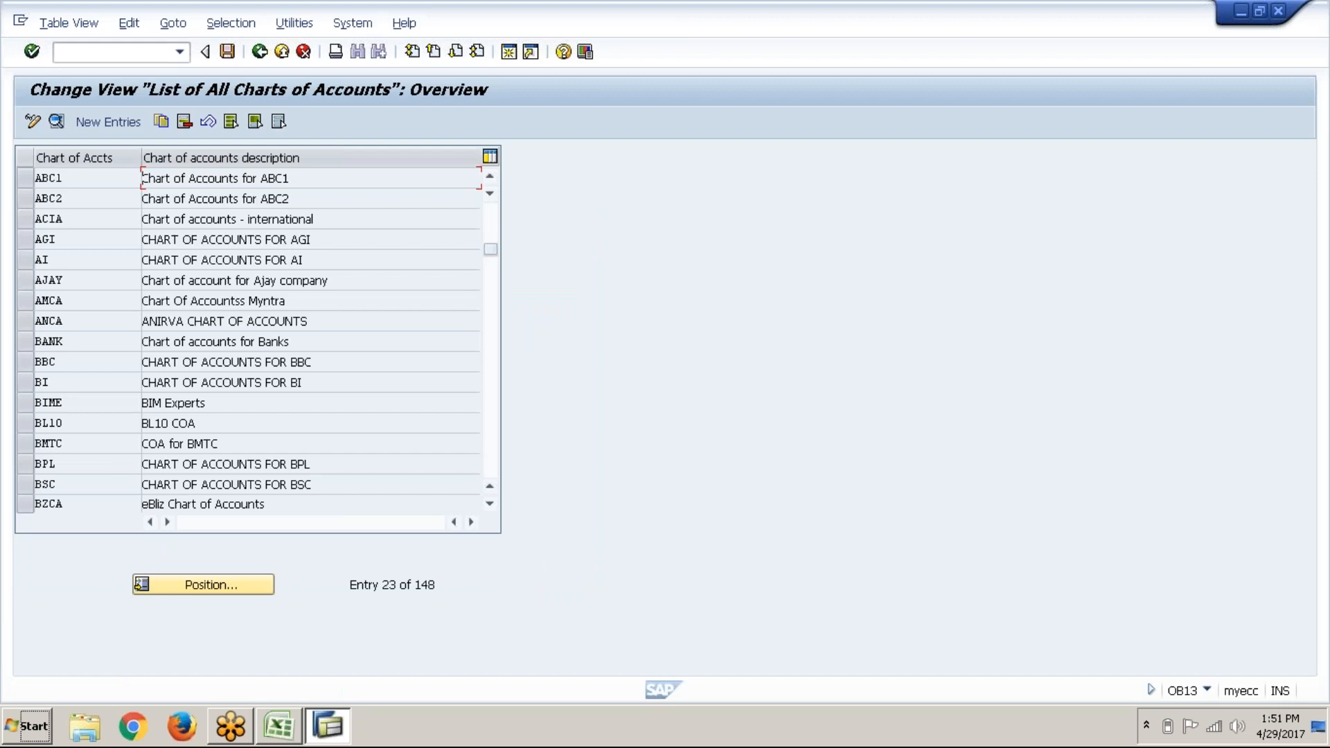
Step: Return to the IMG tree and select 'Assign Company Code to Chart of Accounts'
{"action": "key", "text": "F3"}
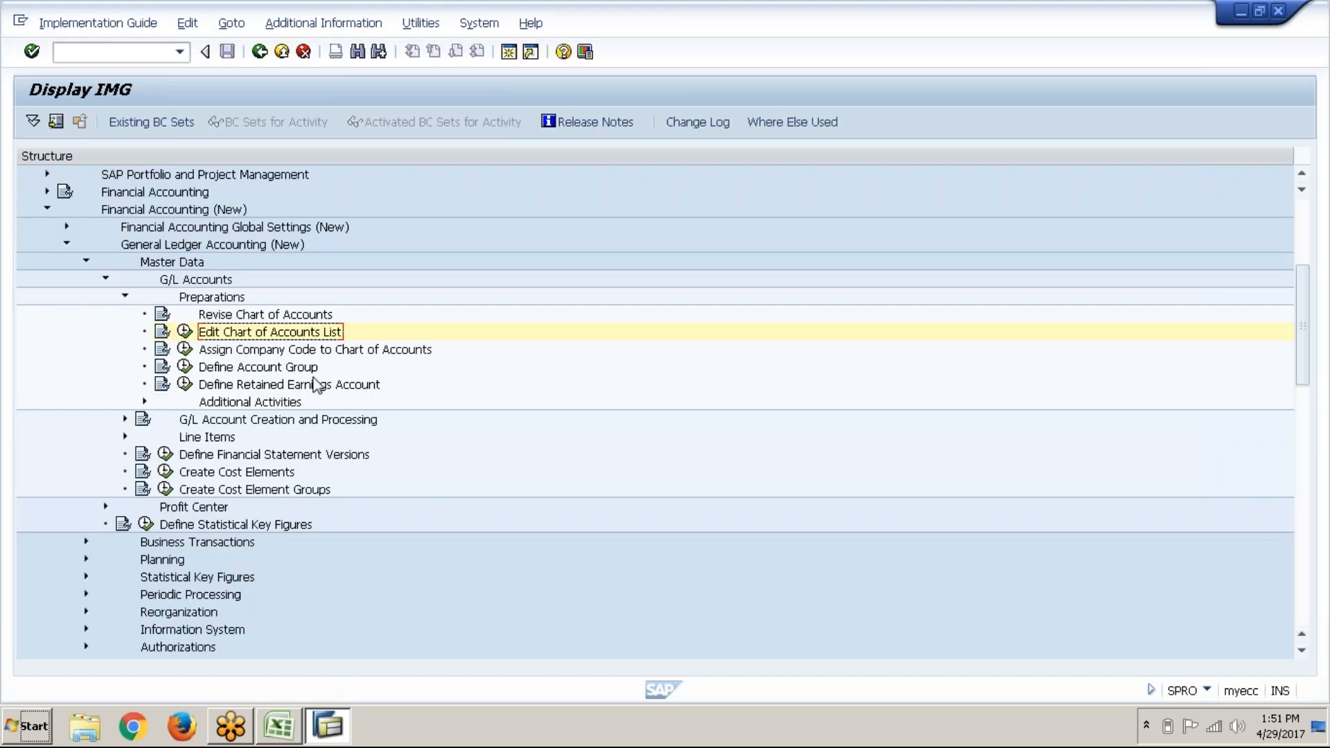
{"action": "left_click", "coordinate": [327, 345]}
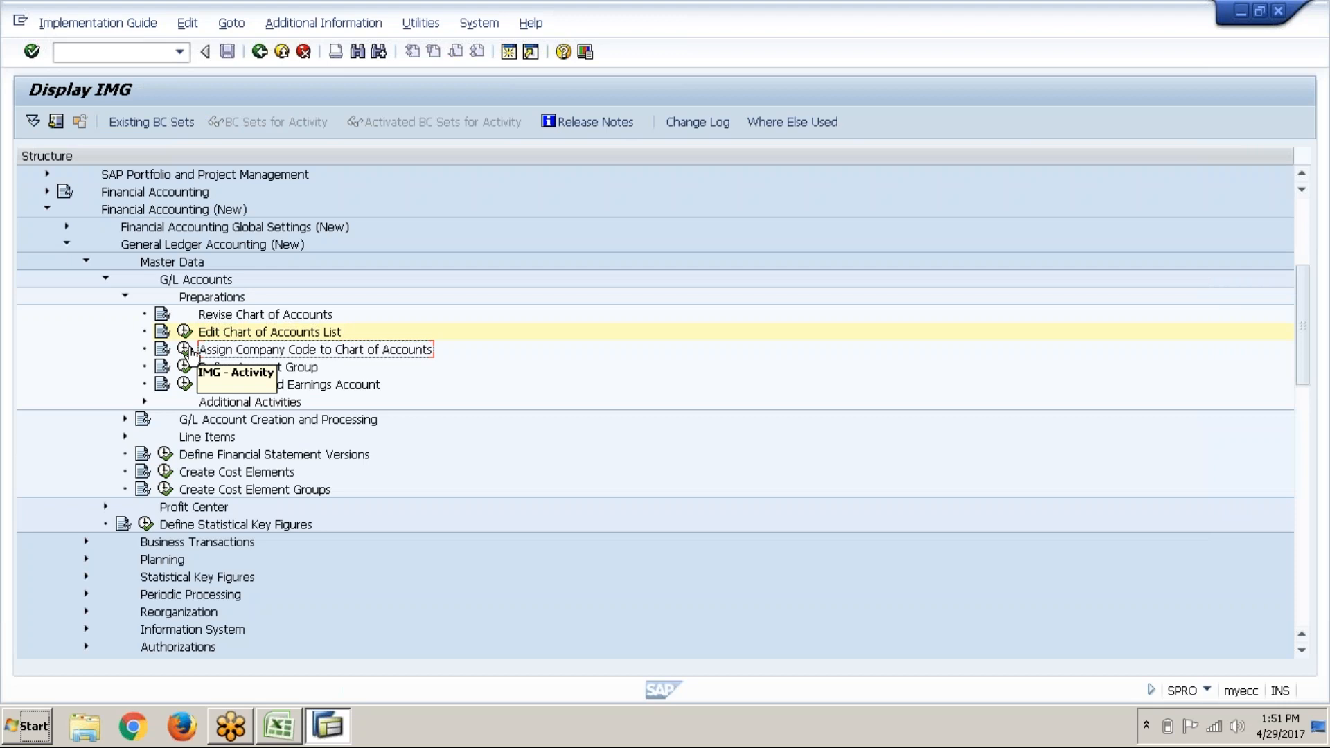
Step: Open the OB62 assignment table, position on ABC2, then scroll up to ABC1's Chrt/Accts cell
{"action": "left_click", "coordinate": [187, 350]}
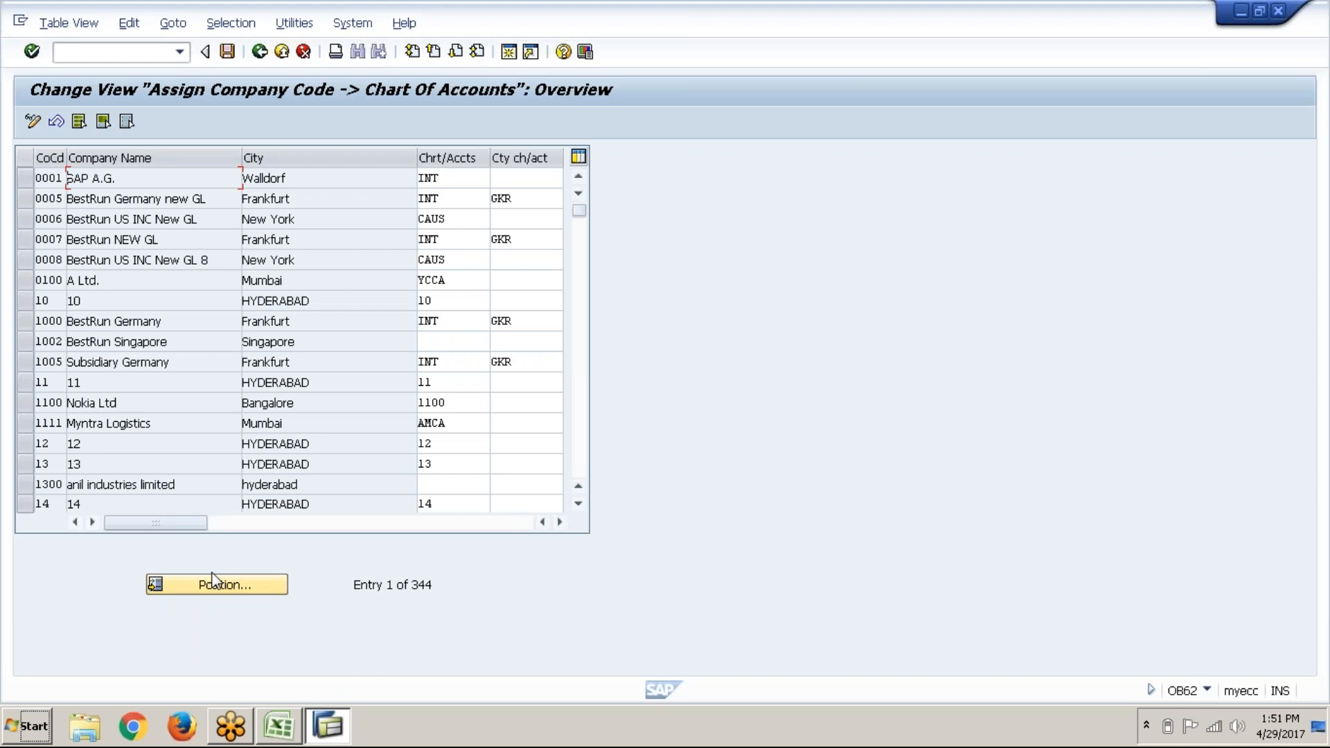
{"action": "left_click", "coordinate": [246, 586]}
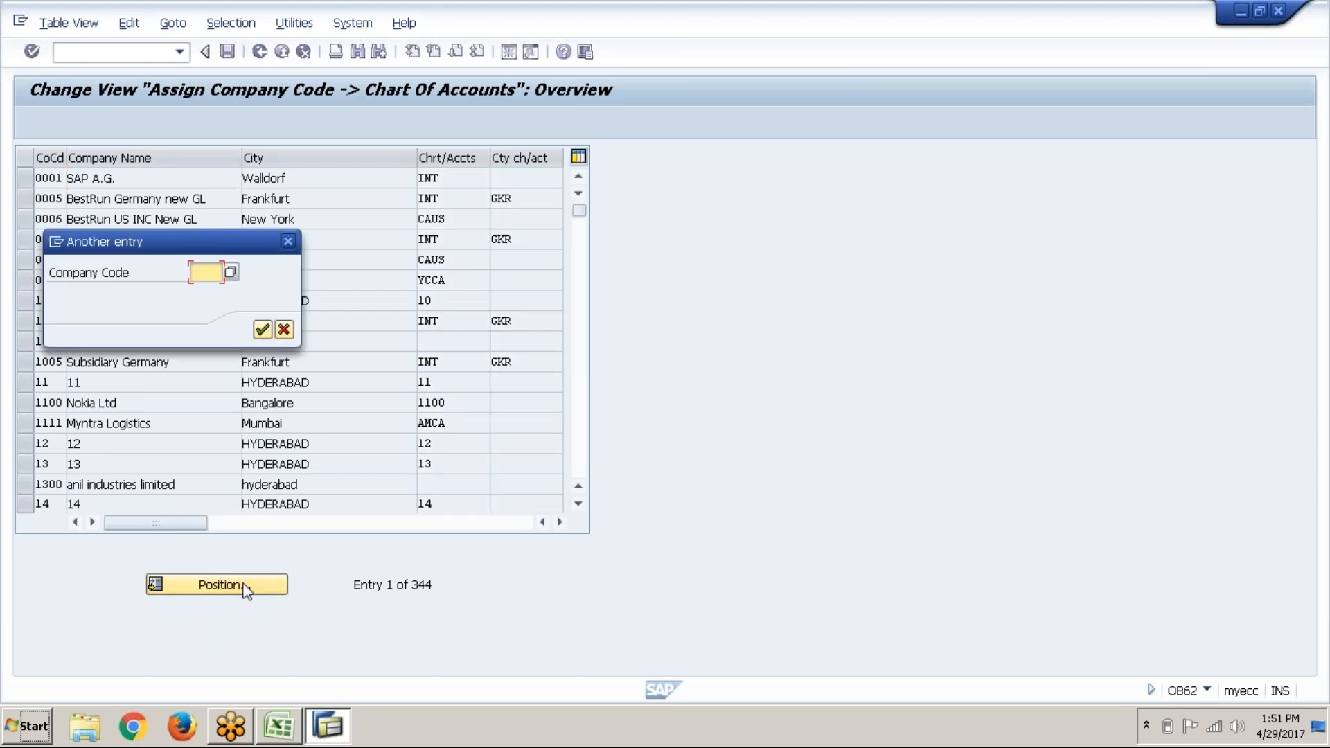
{"action": "type", "text": "ABC2"}
{"action": "key", "text": "Return"}
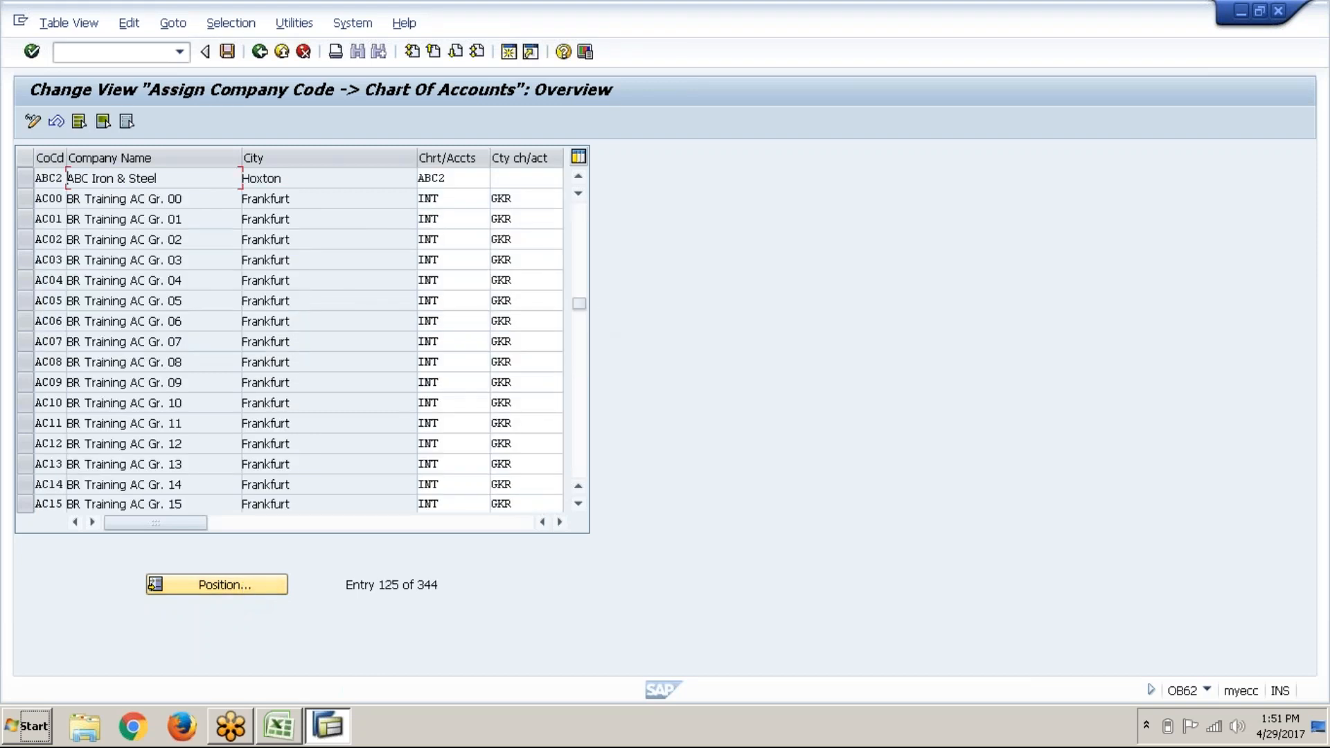
{"action": "left_click", "coordinate": [582, 177]}
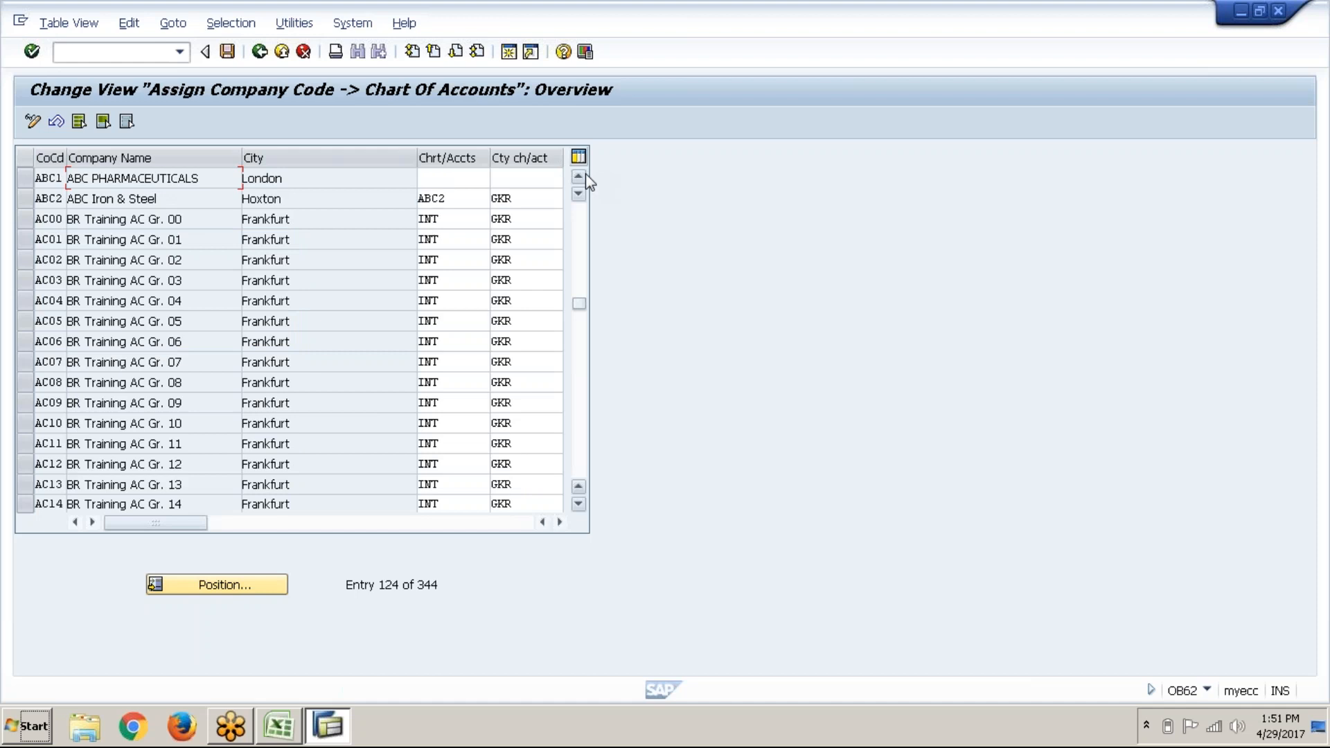
{"action": "left_click", "coordinate": [582, 177]}
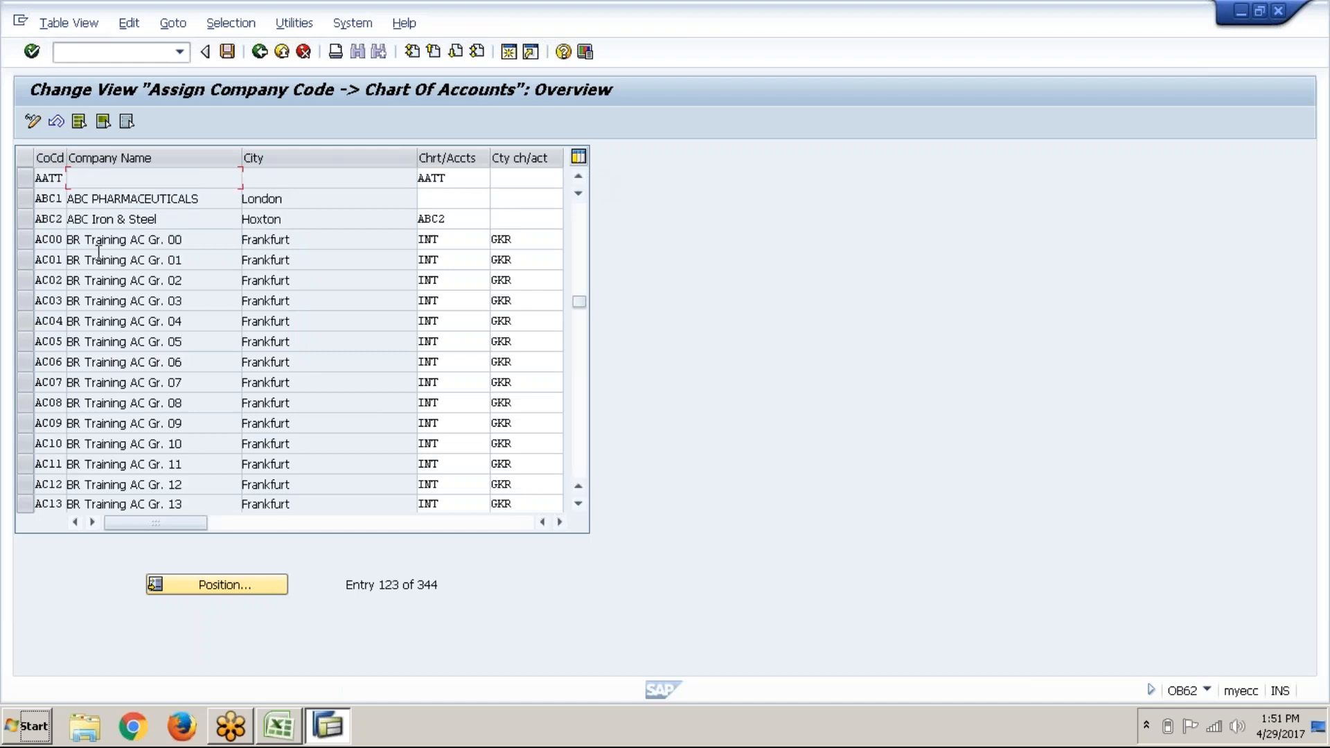
{"action": "left_click", "coordinate": [444, 200]}
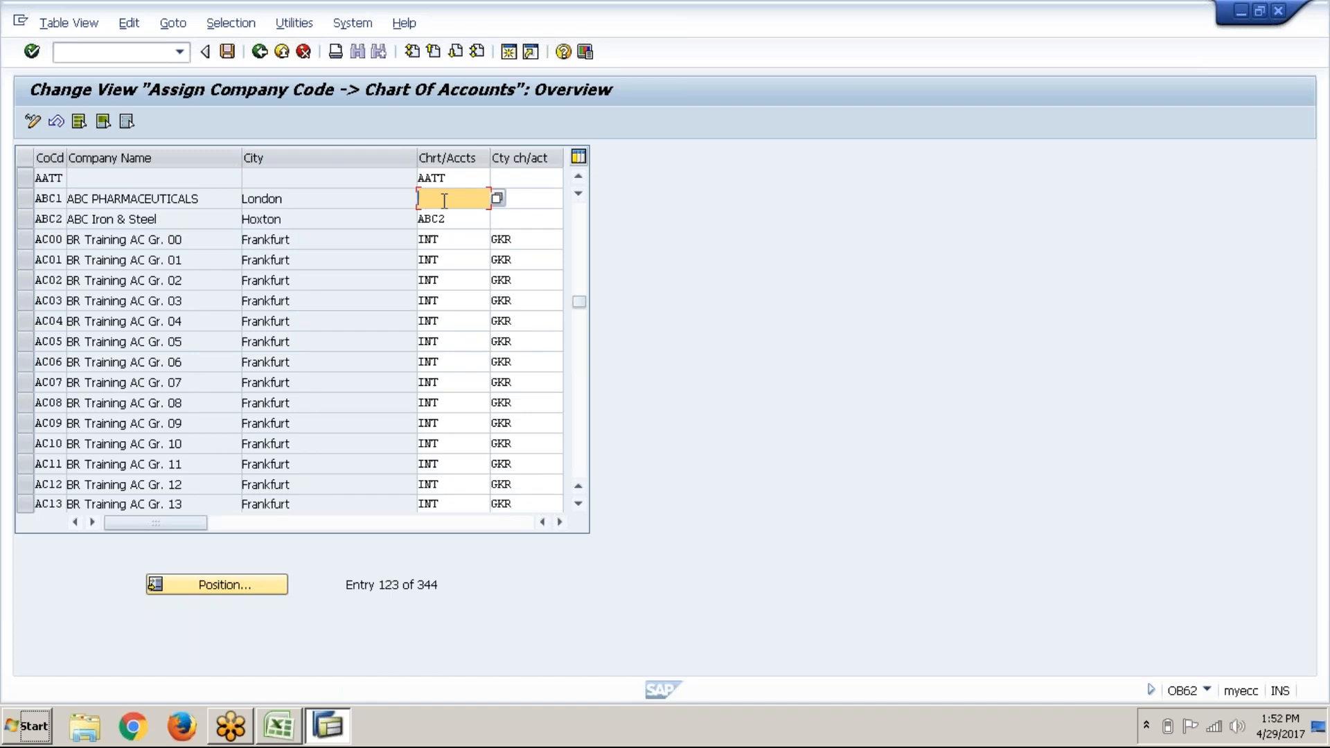
Step: Pick chart of accounts ABC1 from the Chrt/Accts value list for company code ABC1
{"action": "left_click", "coordinate": [499, 199]}
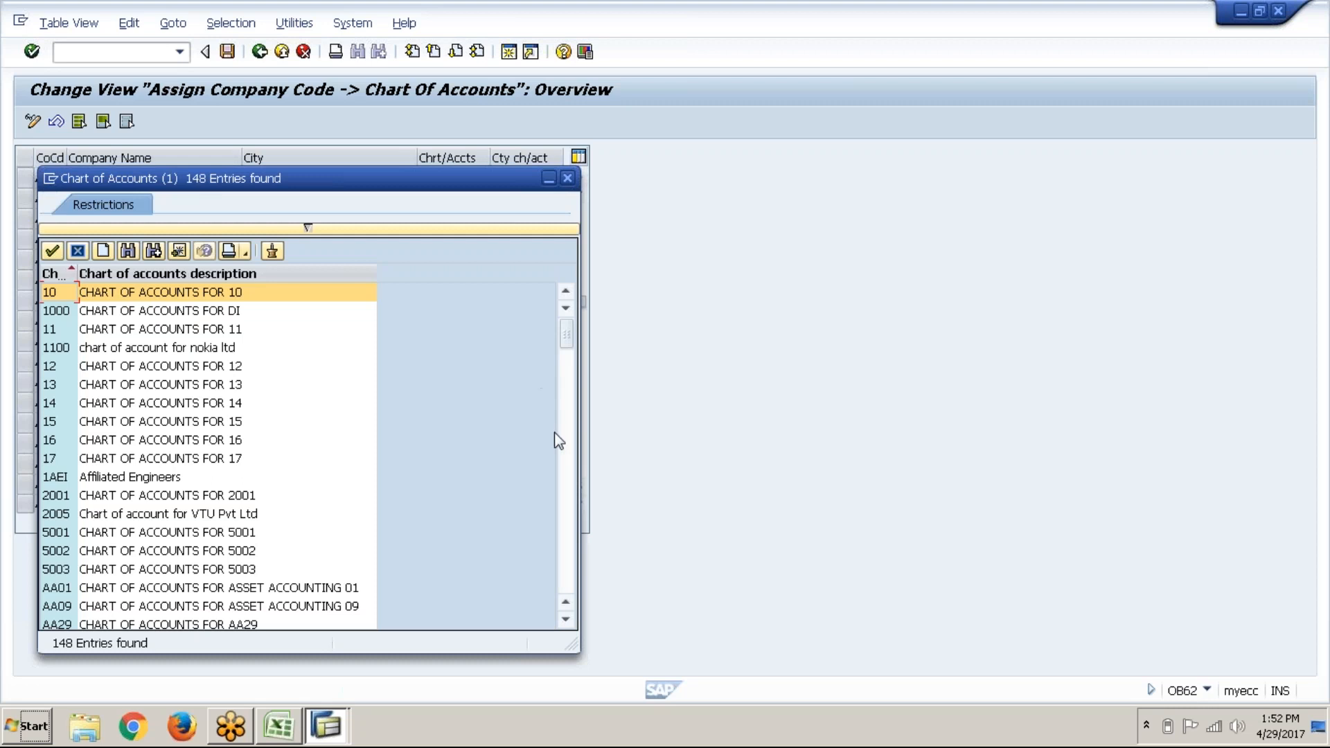
{"action": "left_click", "coordinate": [568, 459]}
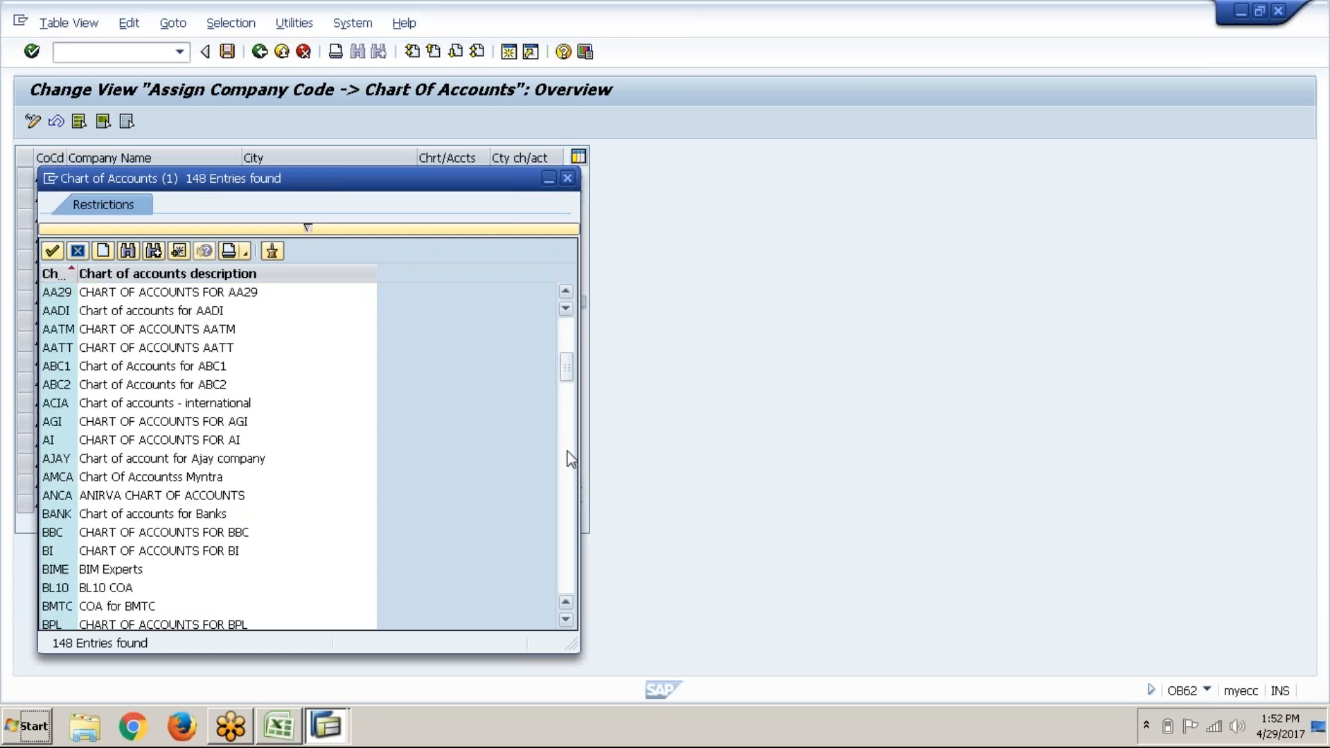
{"action": "left_click", "coordinate": [183, 372]}
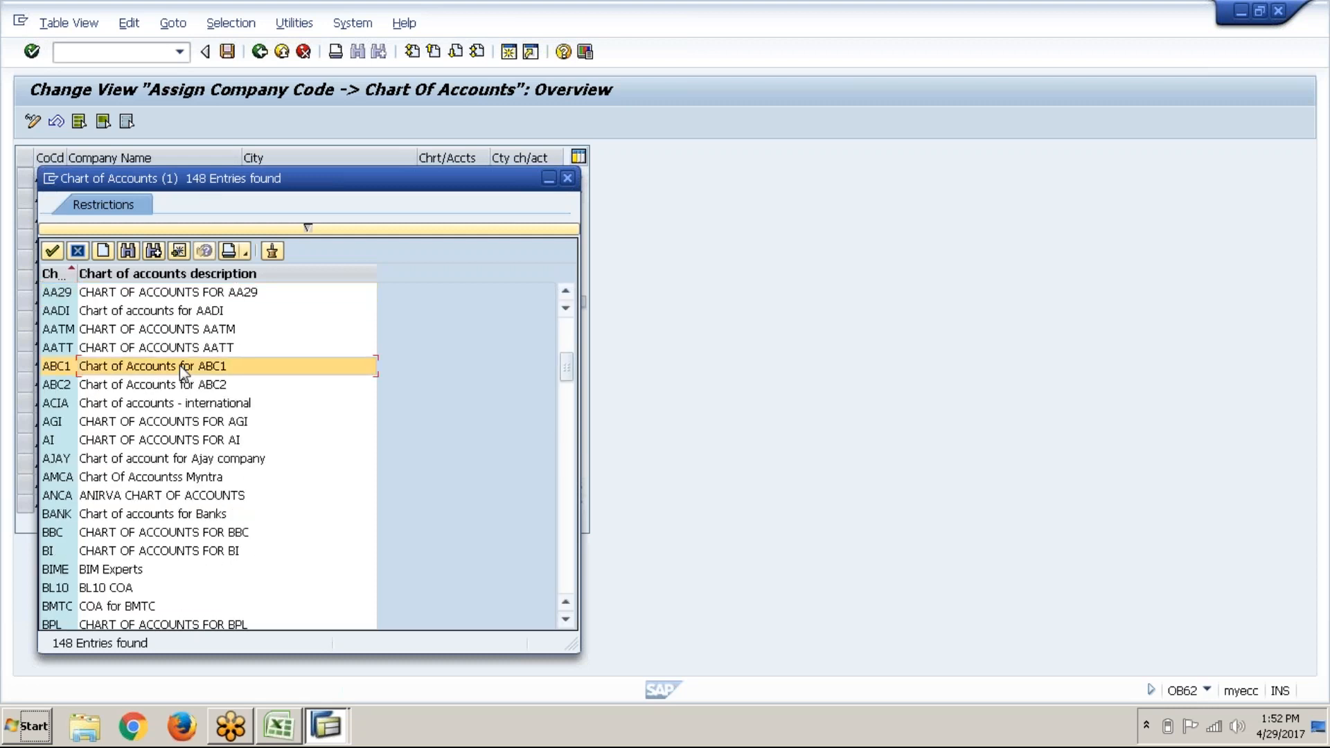
{"action": "key", "text": "Return"}
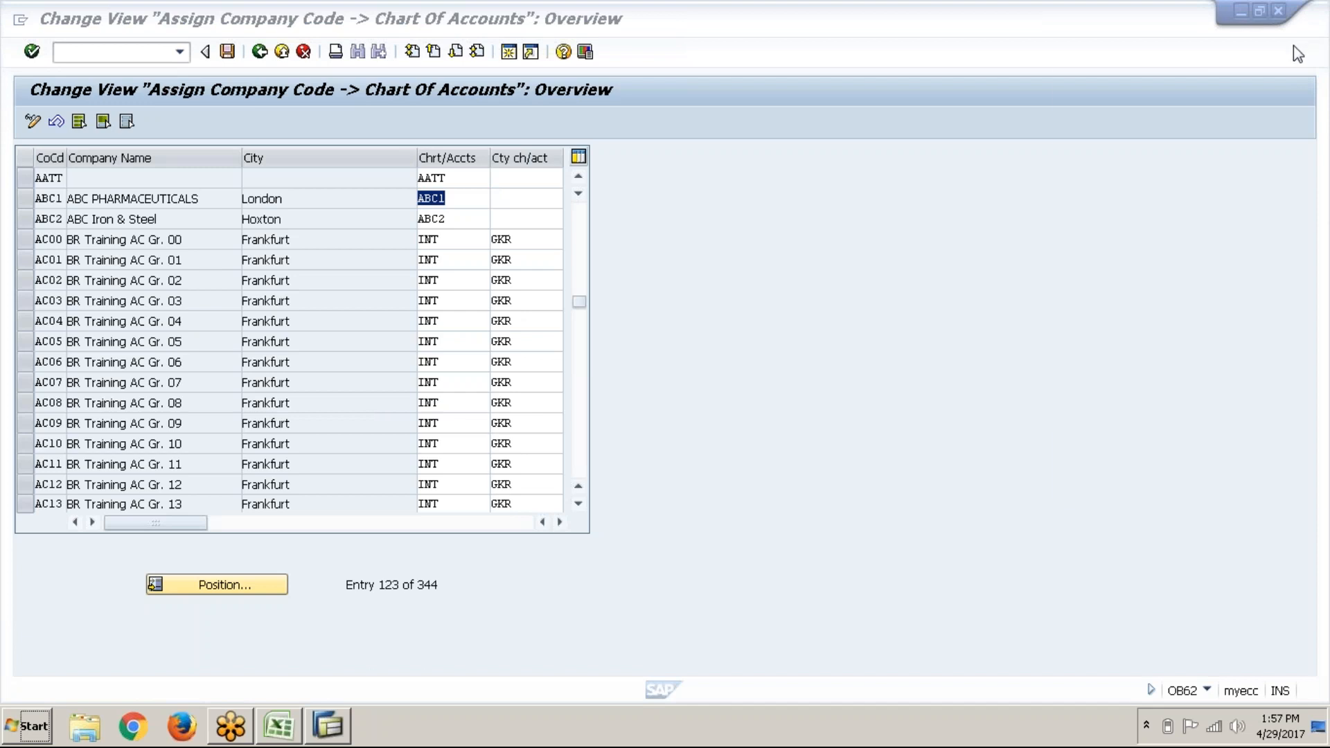
Step: Save the assignment under a new customizing request titled 'FICO_ABC1_GL (New)'
{"action": "left_click", "coordinate": [472, 201]}
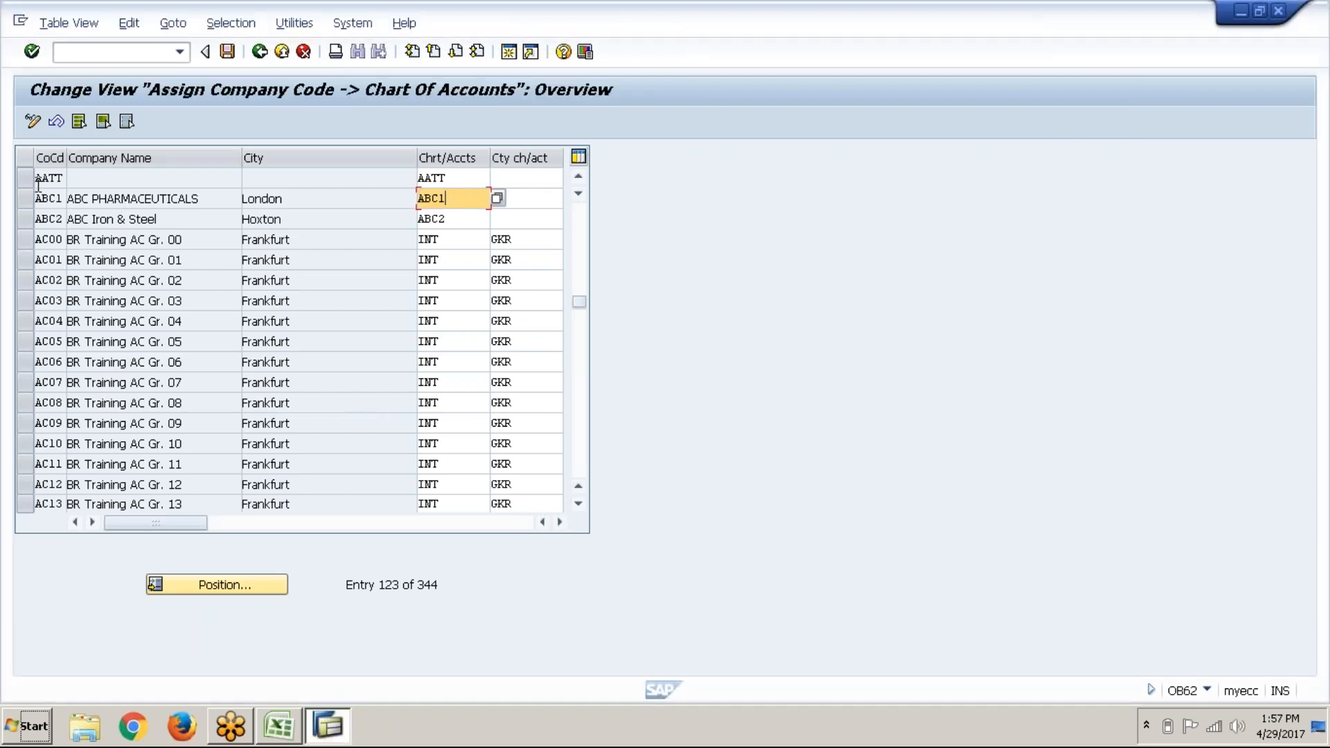
{"action": "left_click", "coordinate": [224, 55]}
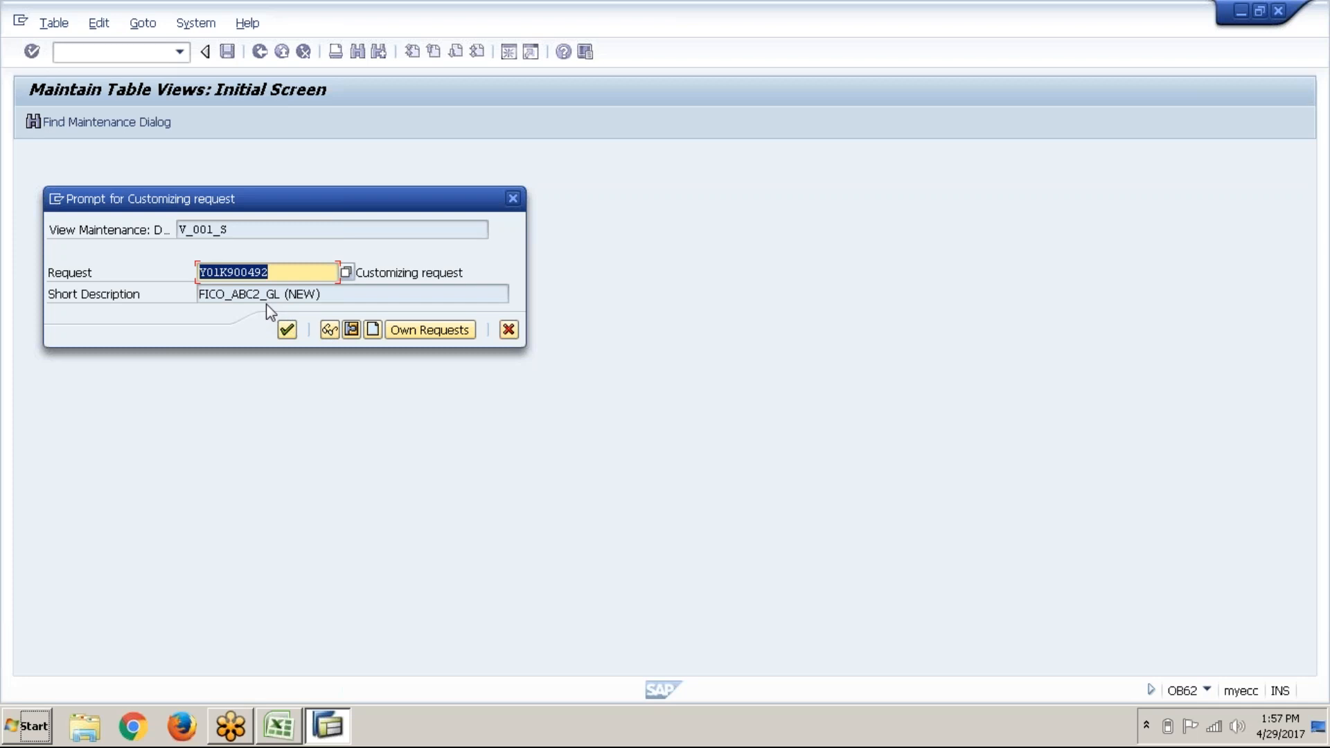
{"action": "left_click", "coordinate": [379, 331]}
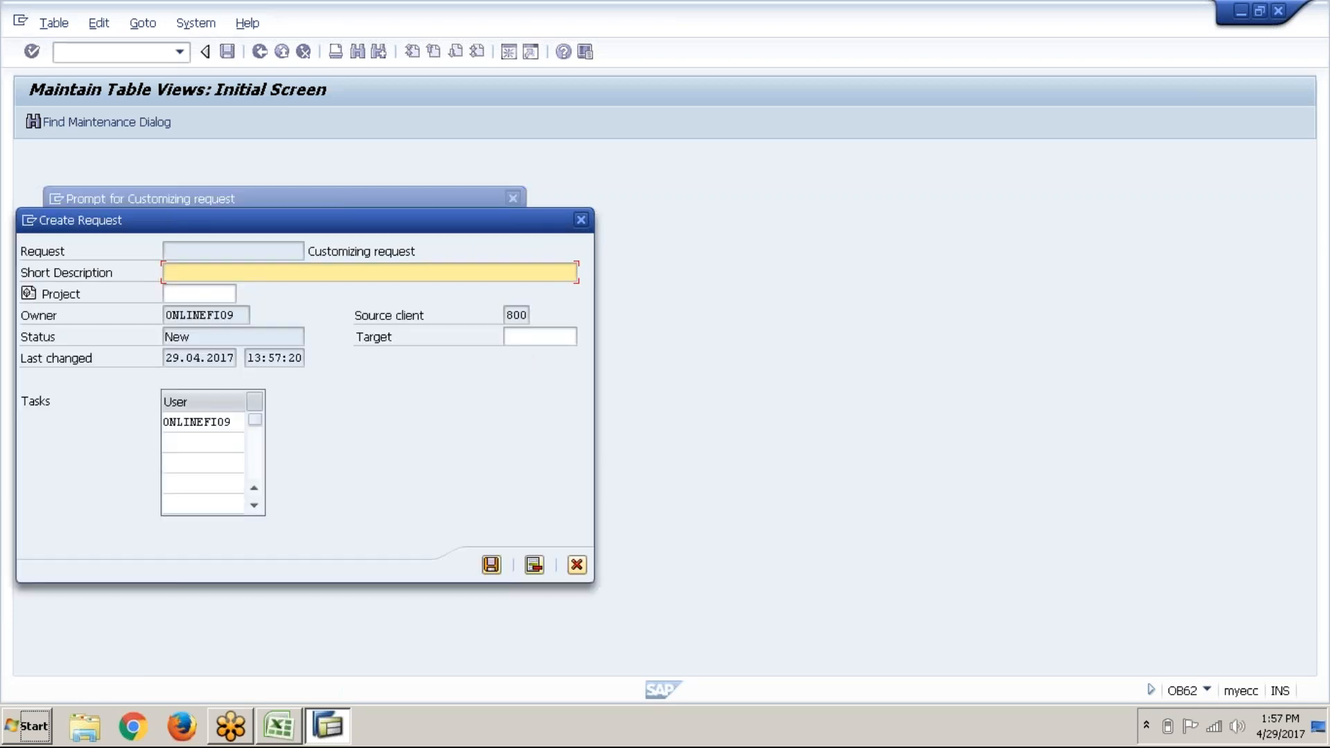
{"action": "type", "text": "FICO_ABC1_GL (New)"}
{"action": "key", "text": "Return"}
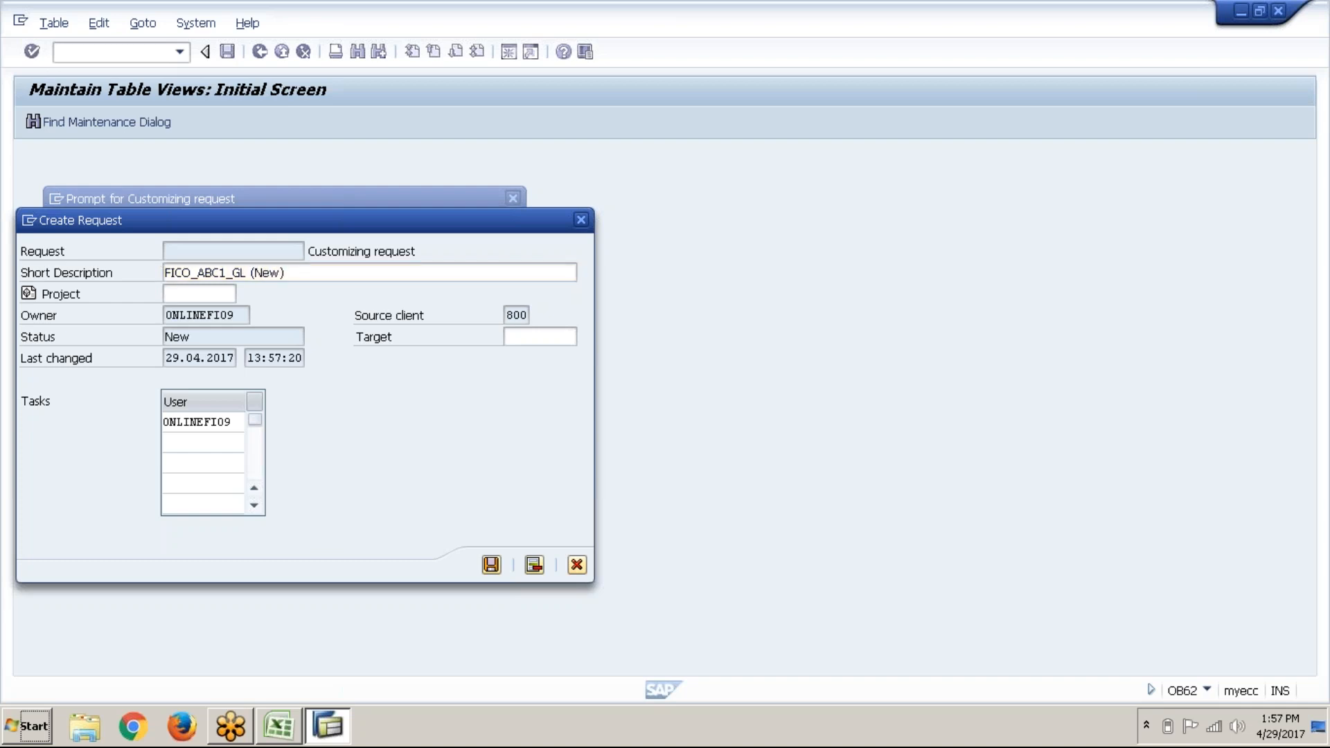
{"action": "left_click", "coordinate": [288, 330]}
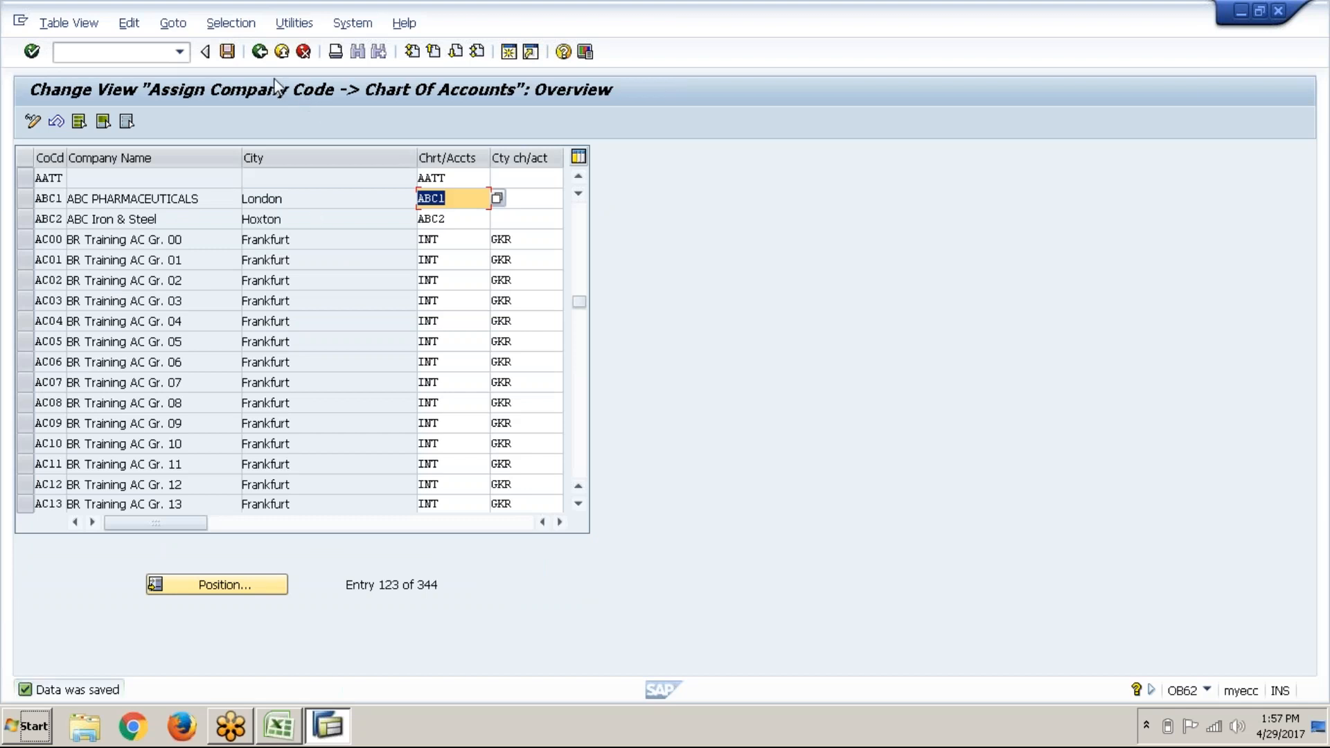
Step: Back in the IMG, open Define Account Group (OBD4), then switch to the Excel notes
{"action": "left_click", "coordinate": [260, 55]}
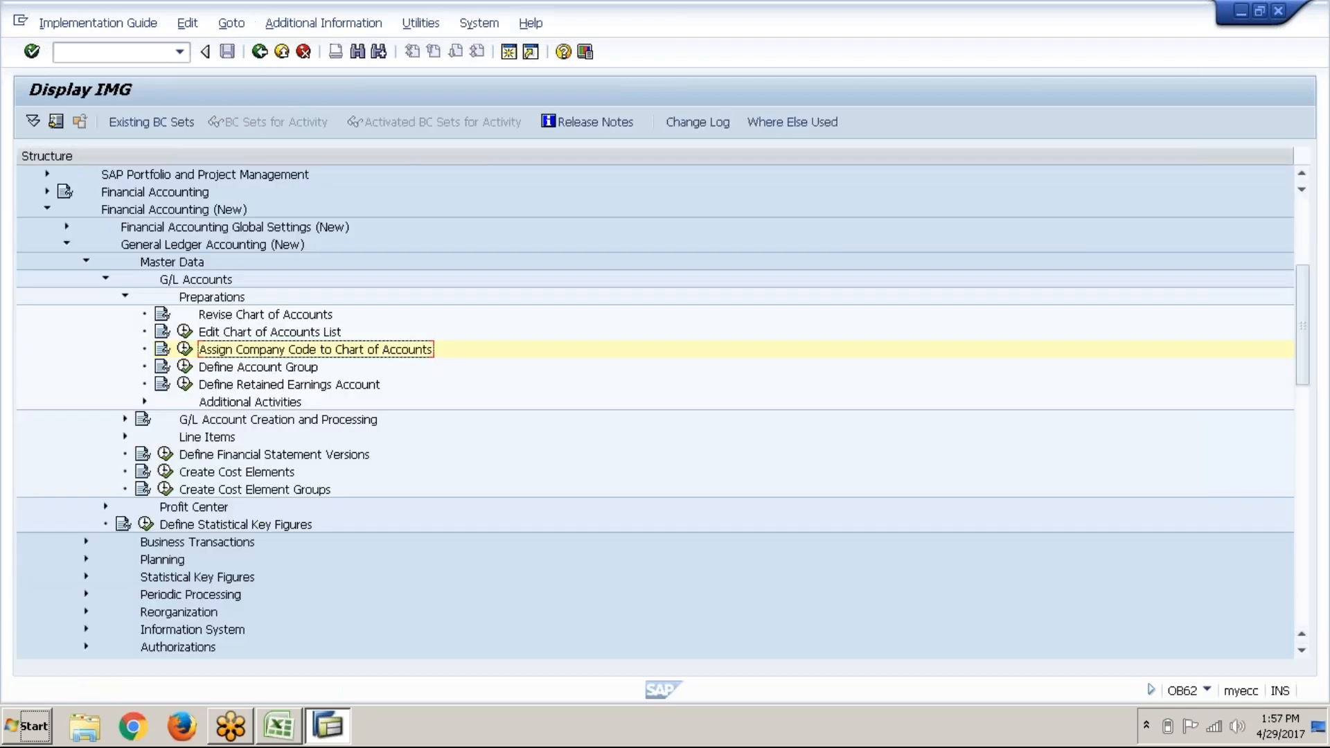
{"action": "left_click", "coordinate": [211, 369]}
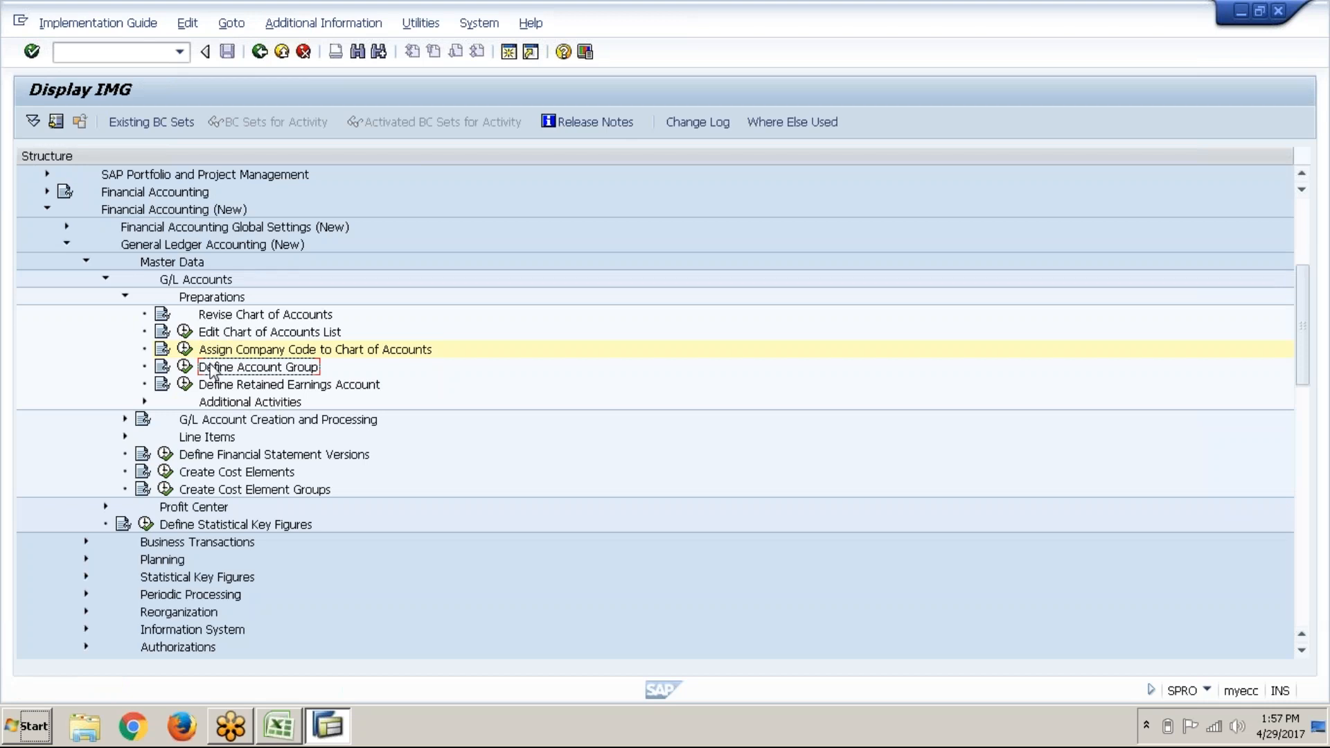
{"action": "left_click", "coordinate": [185, 366]}
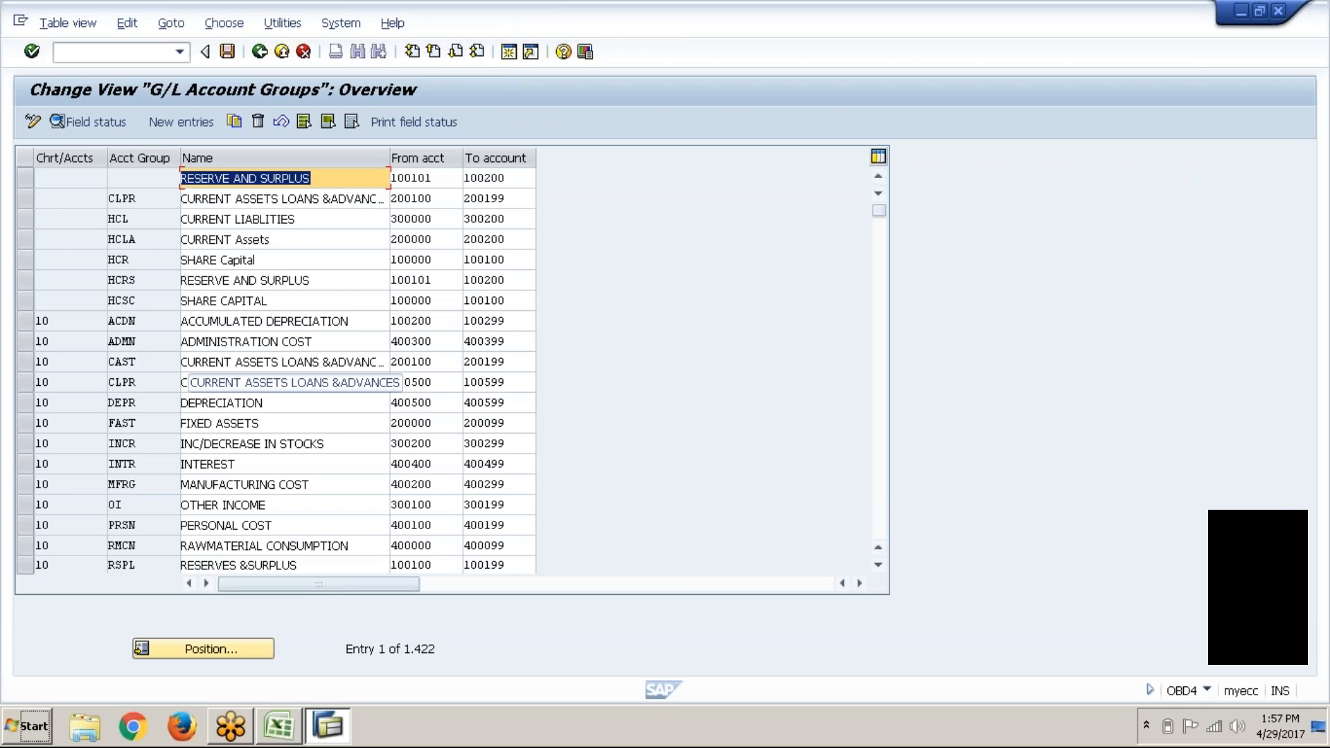
{"action": "key", "text": "alt+Tab"}
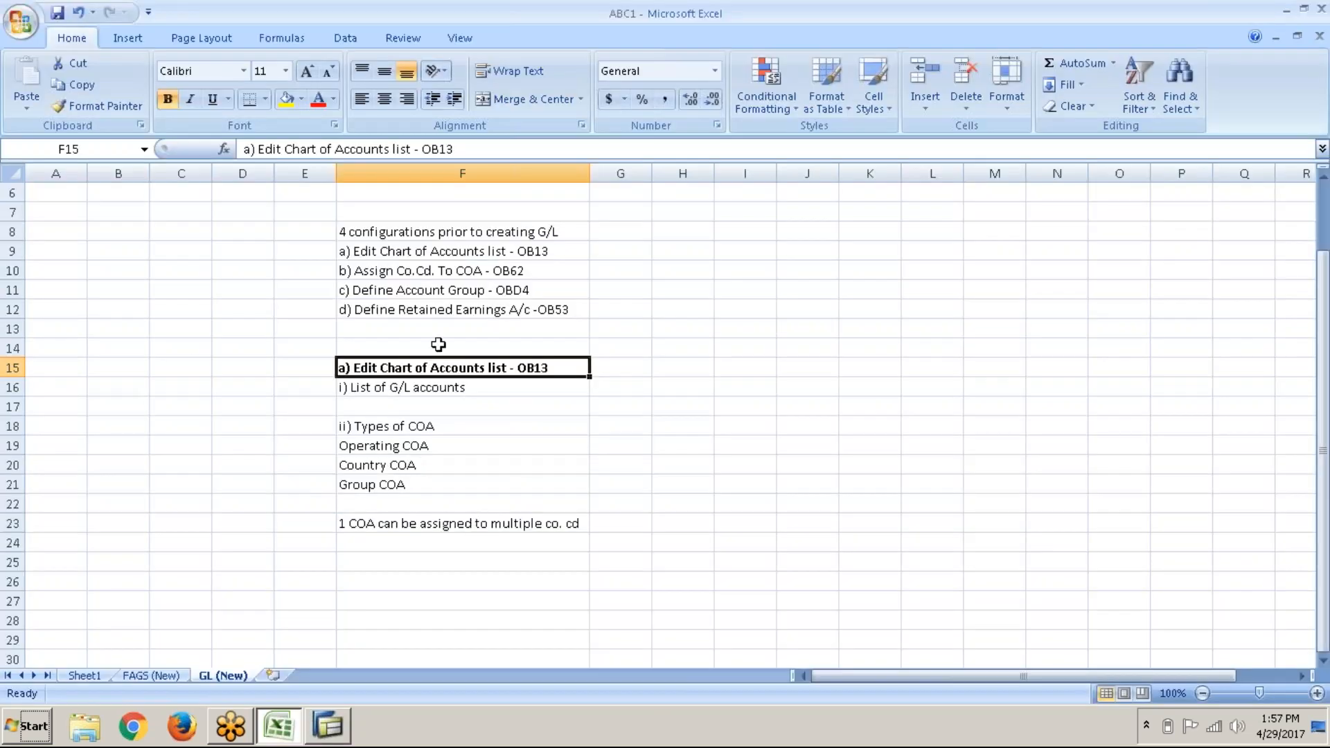
Step: Copy the Define Account Group line from F11 into F26 as a bold heading
{"action": "left_click", "coordinate": [456, 294]}
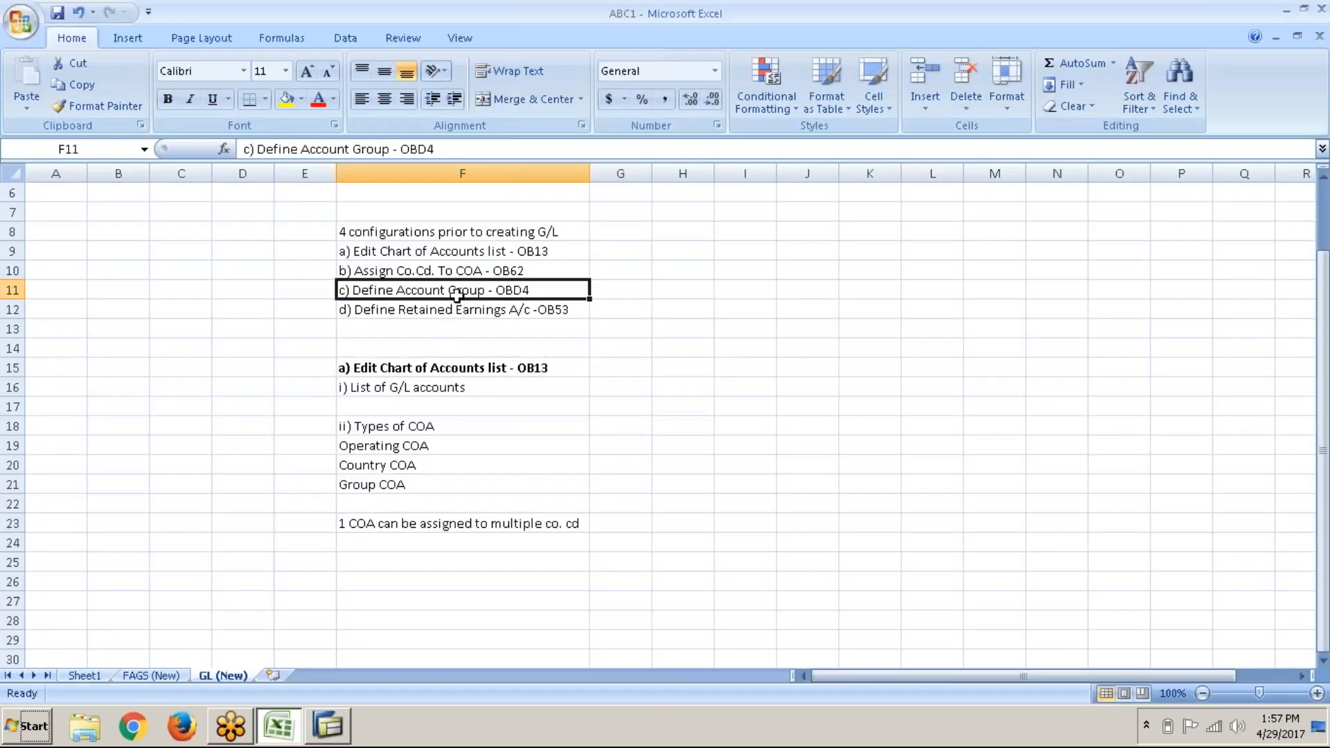
{"action": "key", "text": "ctrl+c"}
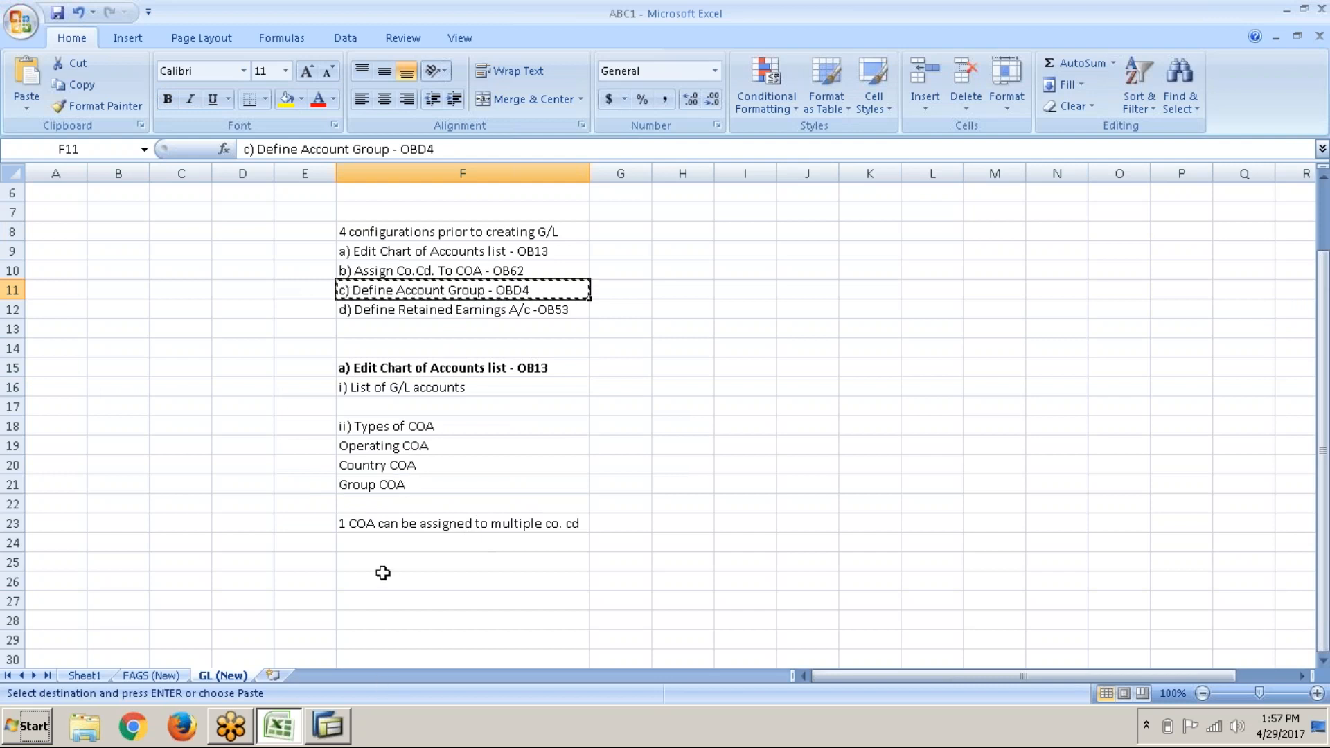
{"action": "left_click", "coordinate": [384, 579]}
{"action": "key", "text": "ctrl+v"}
{"action": "key", "text": "ctrl+b"}
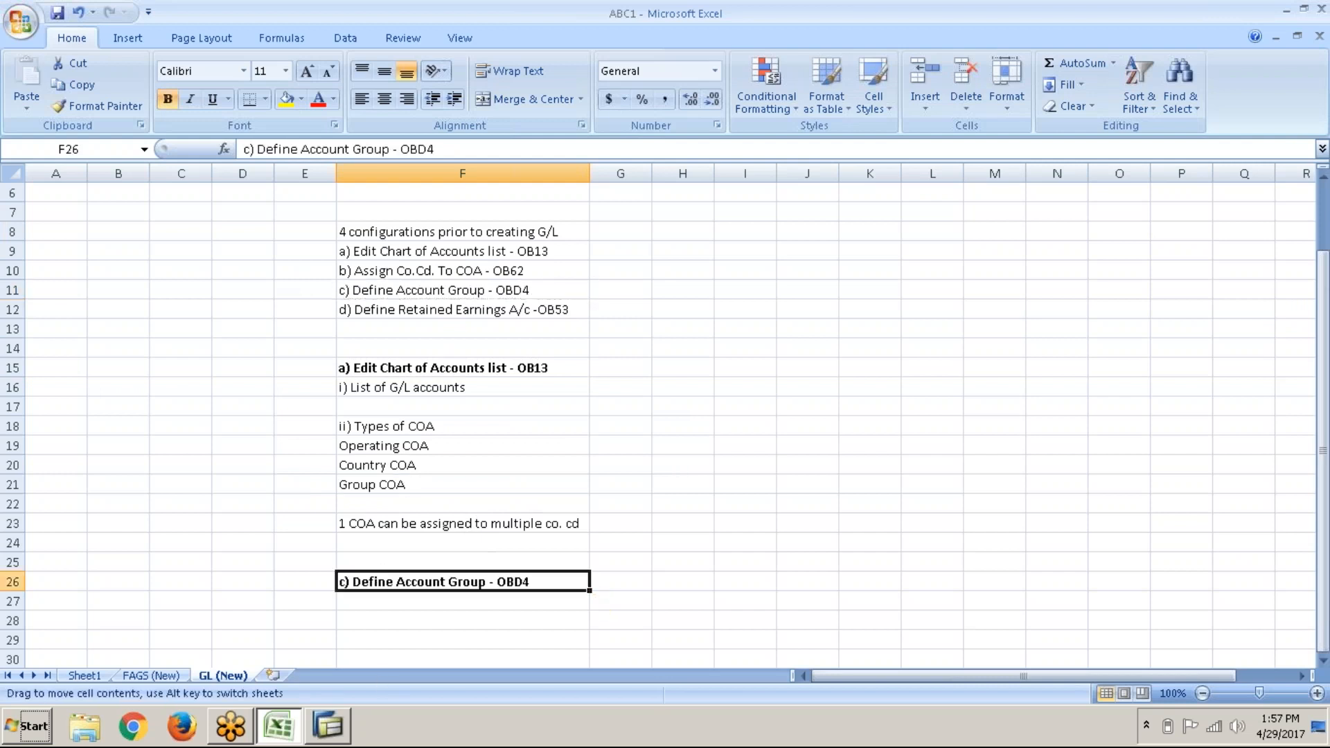
Step: In F27, note that items of similar nature under one common head form an Account group
{"action": "left_click", "coordinate": [416, 601]}
{"action": "scroll", "coordinate": [665, 416], "scroll_direction": "down", "scroll_amount": 7}
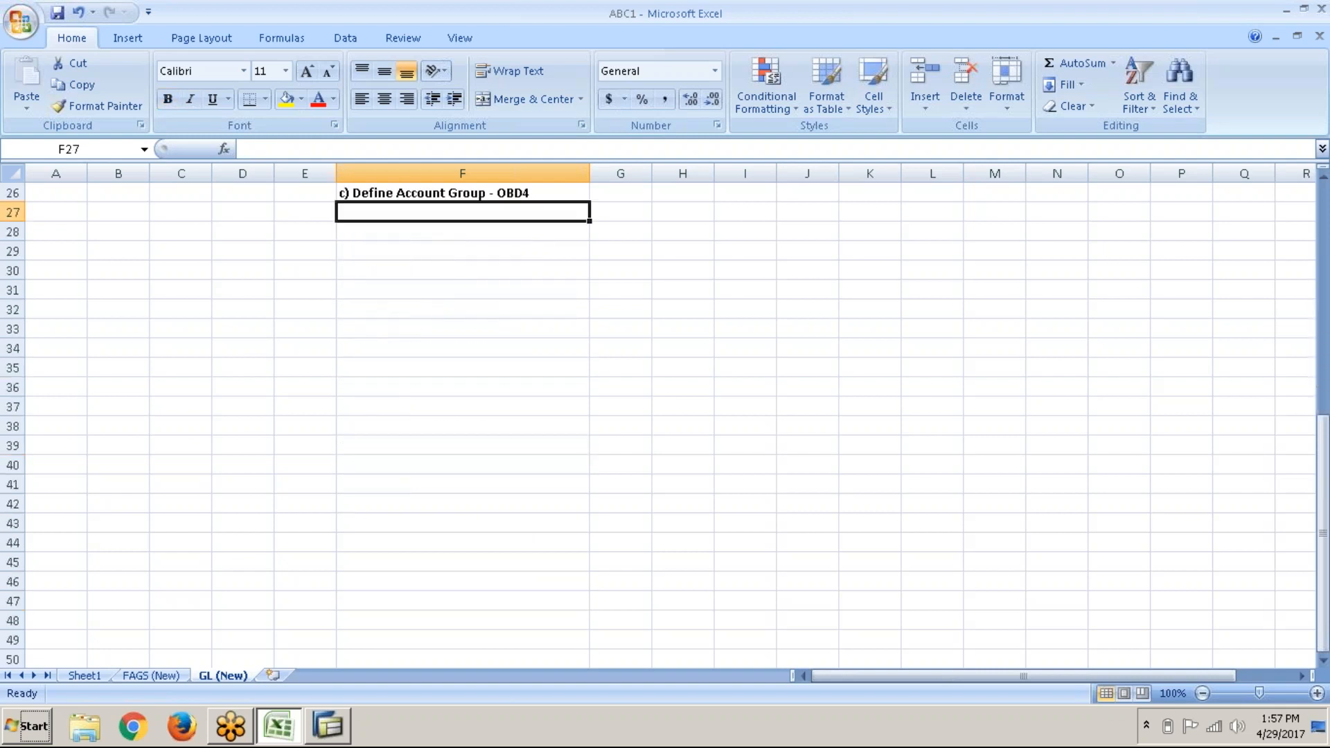
{"action": "type", "text": "Items of similar nature categori"}
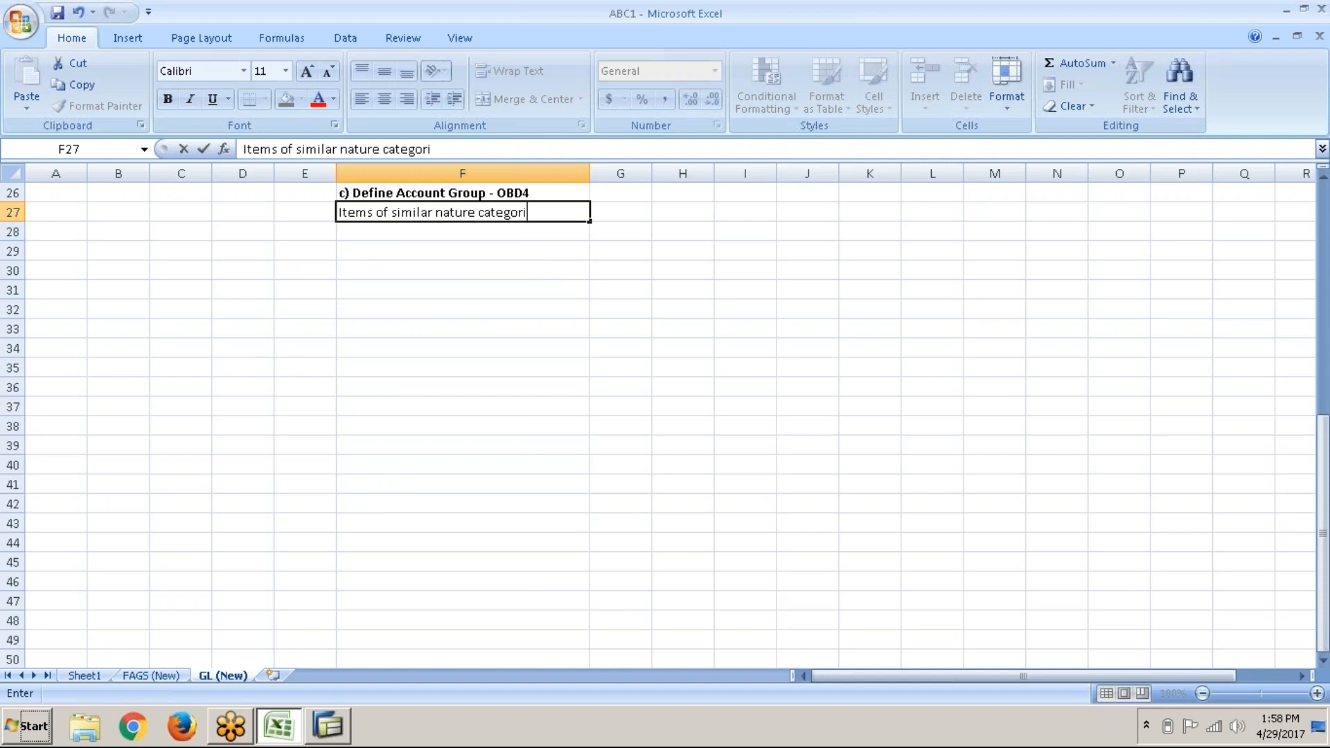
{"action": "type", "text": "zed under on e comme"}
{"action": "key", "text": "BackSpace"}
{"action": "type", "text": "on head"}
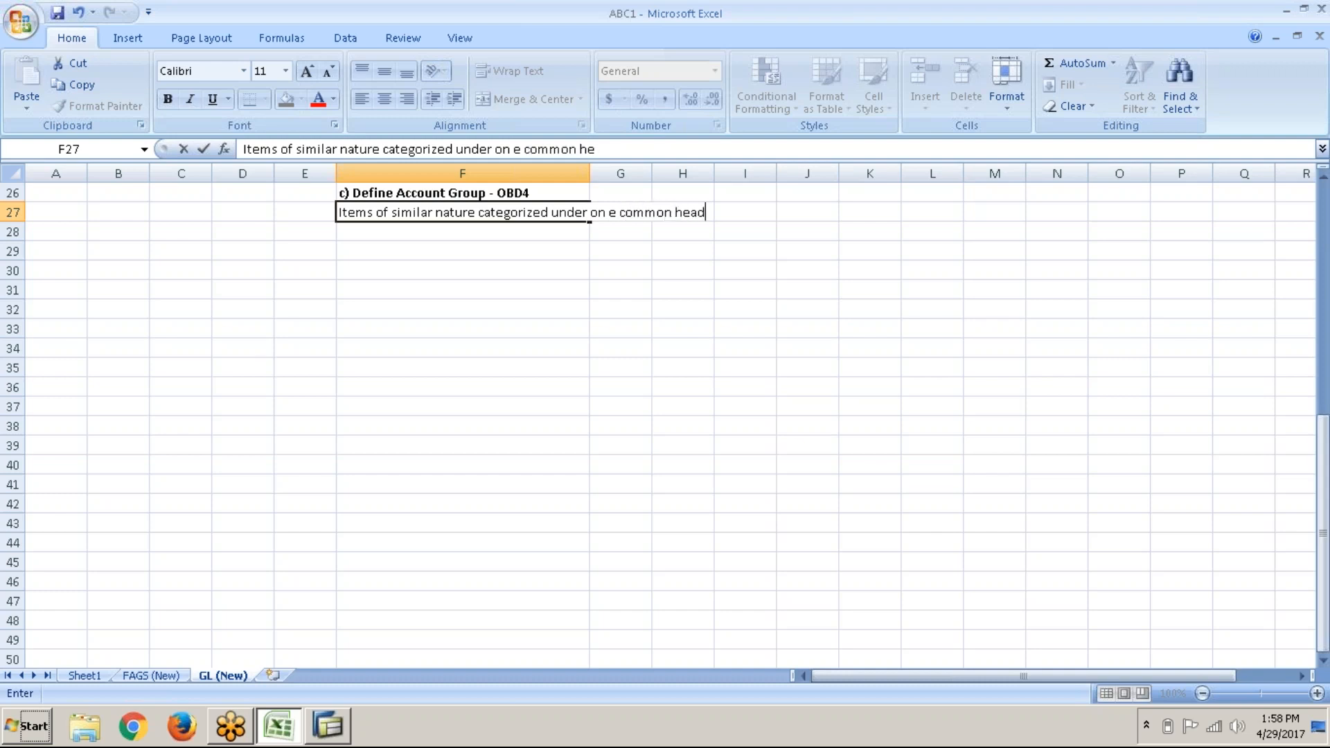
{"action": "type", "text": " is called an Account group"}
{"action": "key", "text": "Return"}
{"action": "key", "text": "Return"}
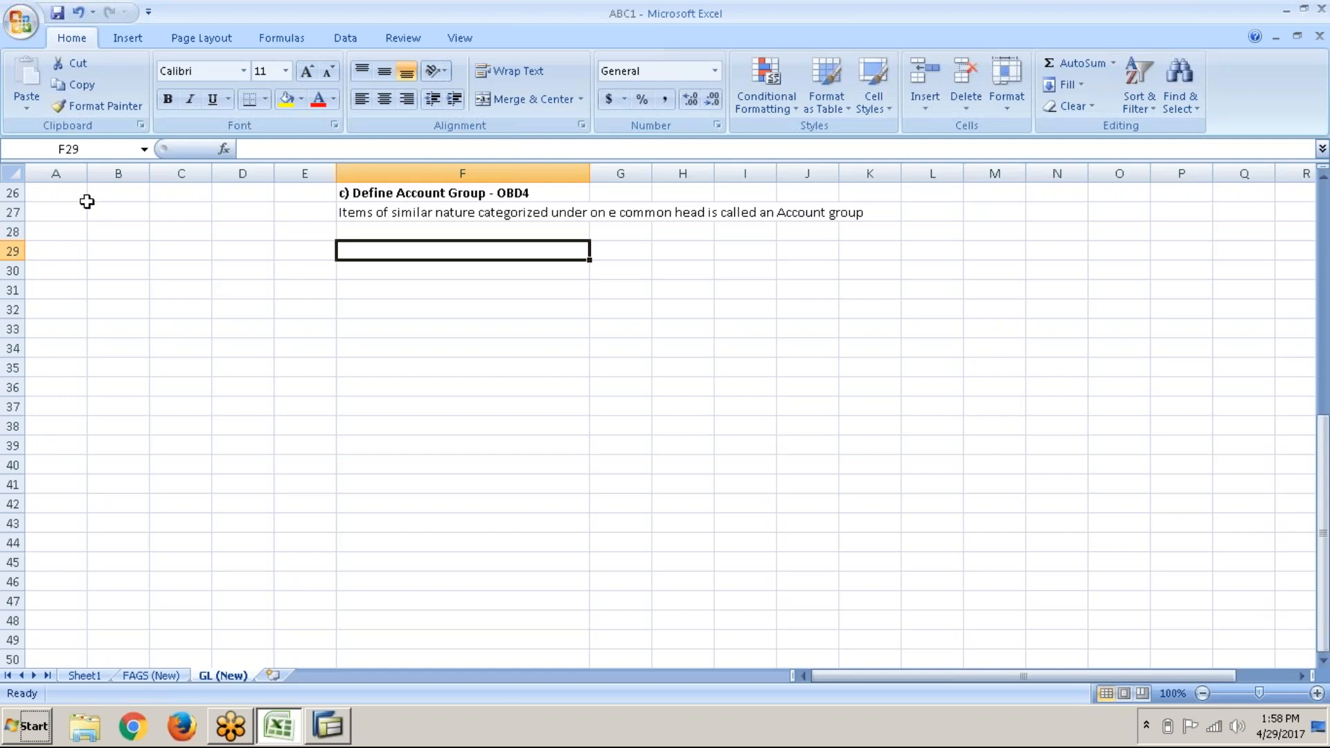
Step: Widen column A and enter Rent paid, Electricty expenses, Telephone expenses, Water charges, Legal charges
{"action": "left_click_drag", "start_coordinate": [87, 174], "coordinate": [142, 175]}
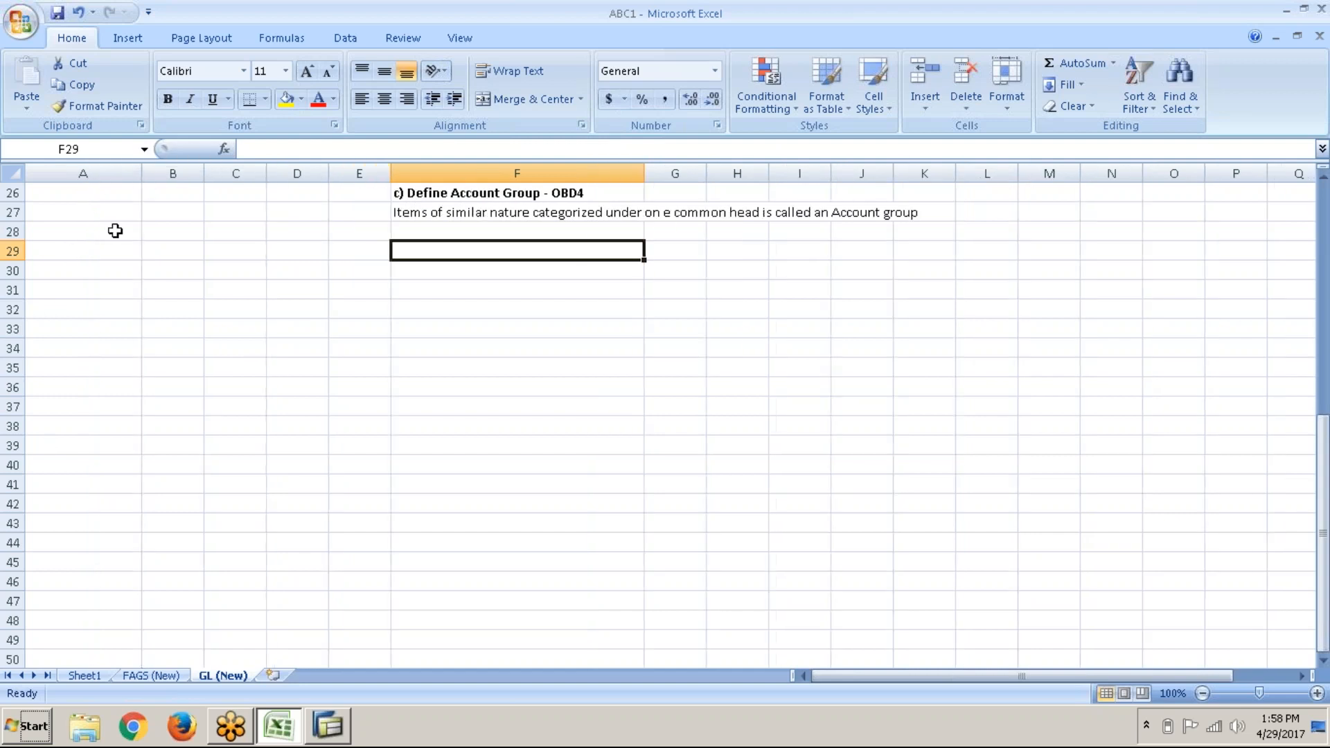
{"action": "left_click", "coordinate": [104, 260]}
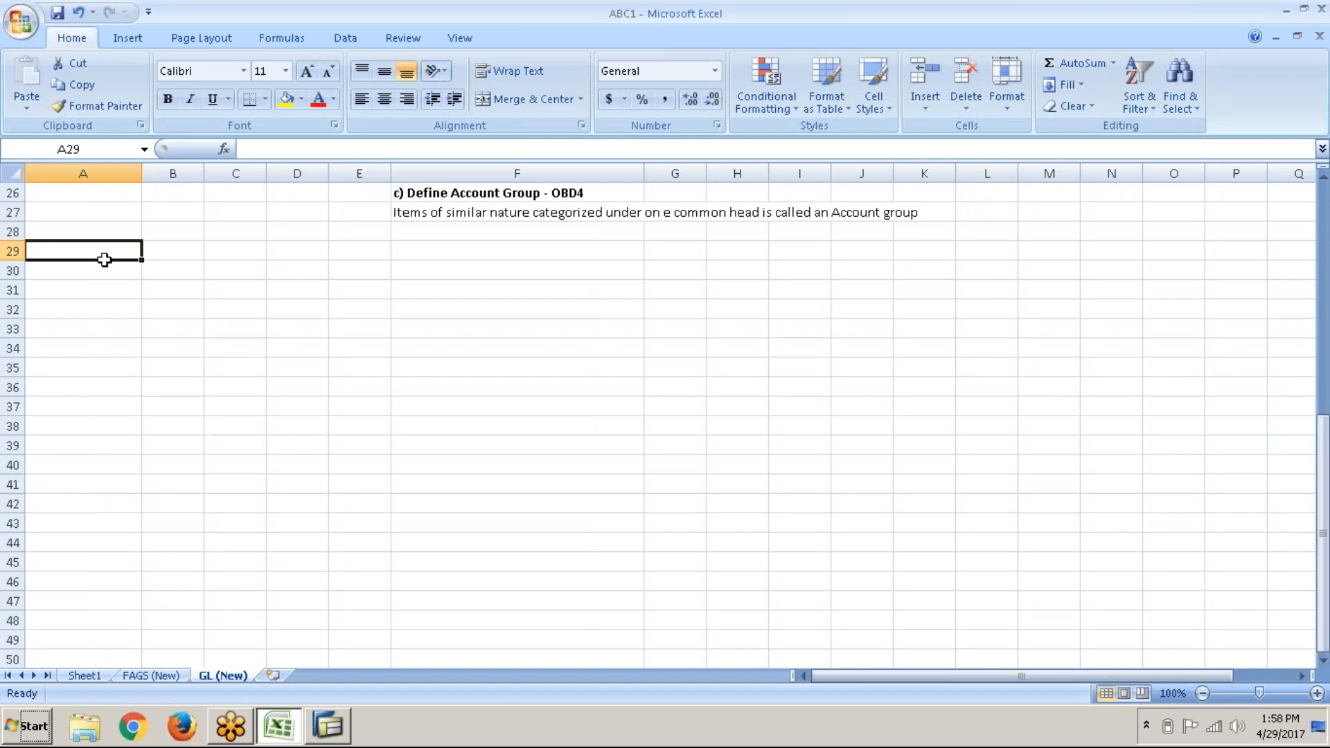
{"action": "key", "text": "Return"}
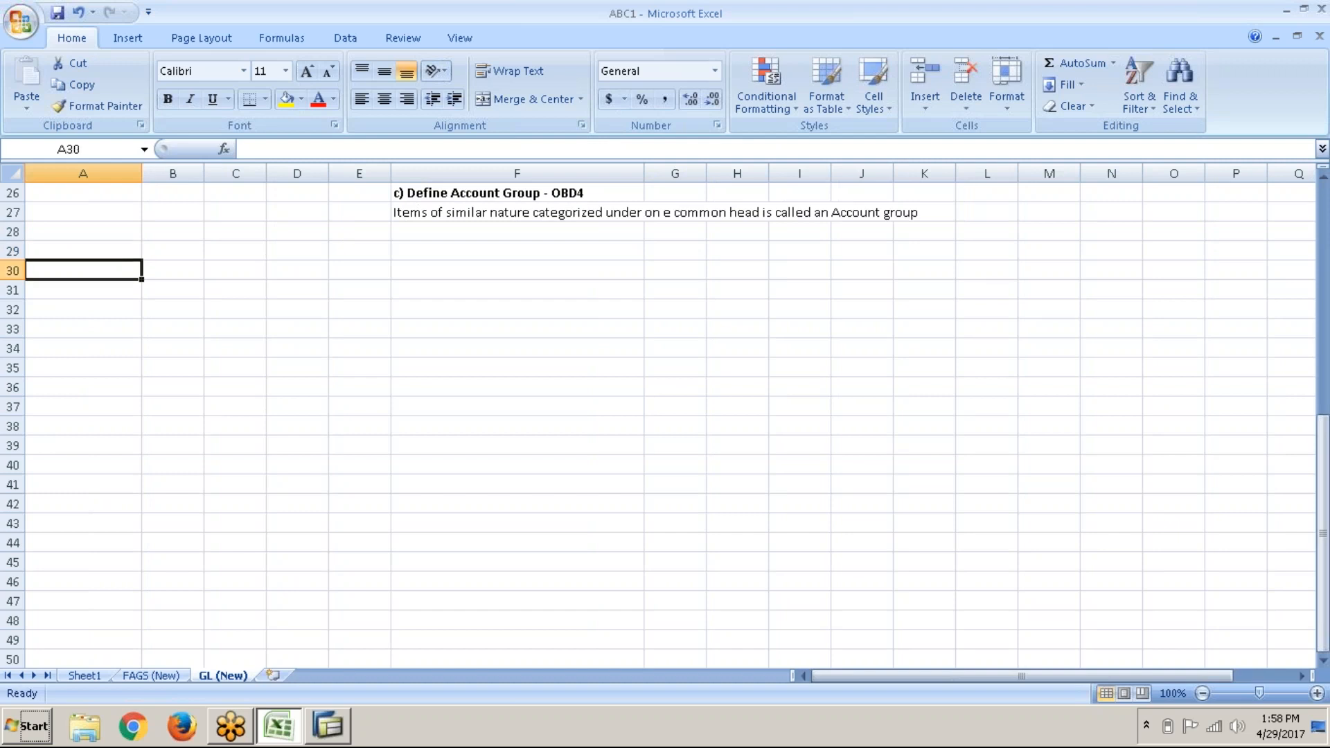
{"action": "type", "text": "Rent paid"}
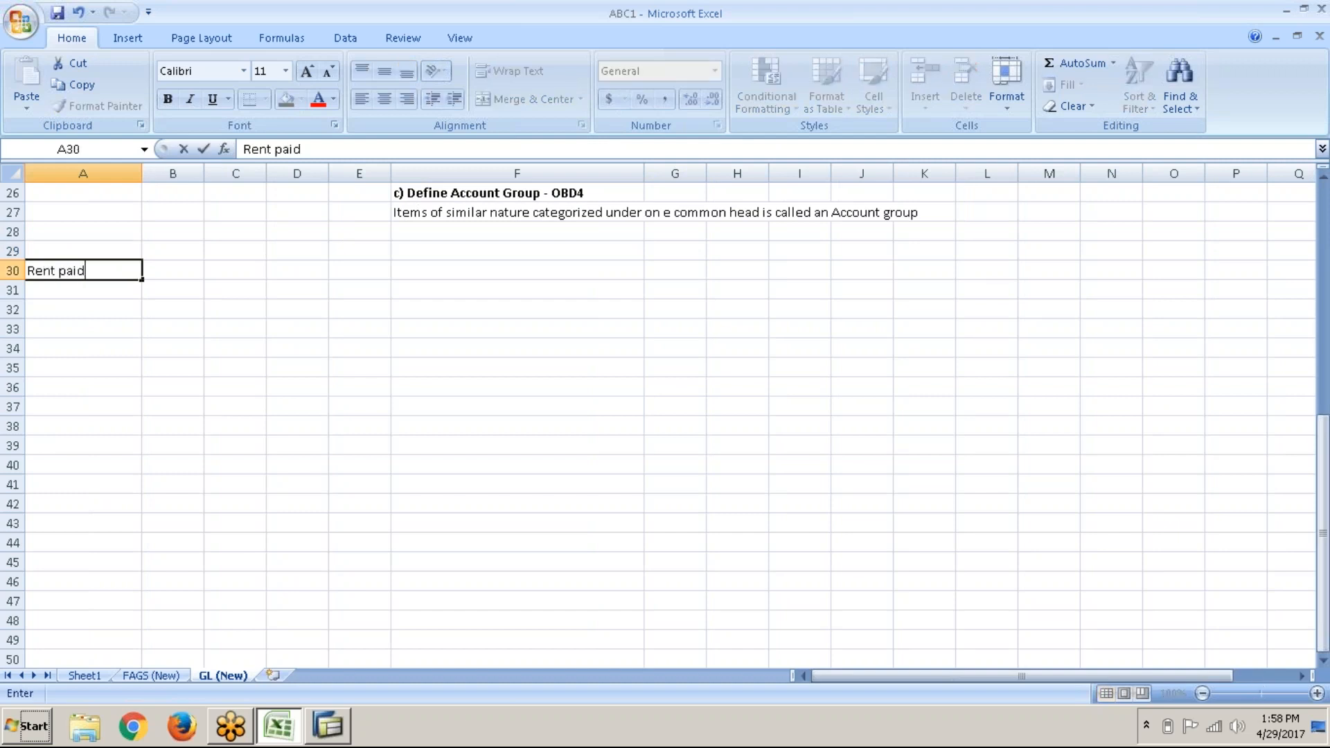
{"action": "key", "text": "Return"}
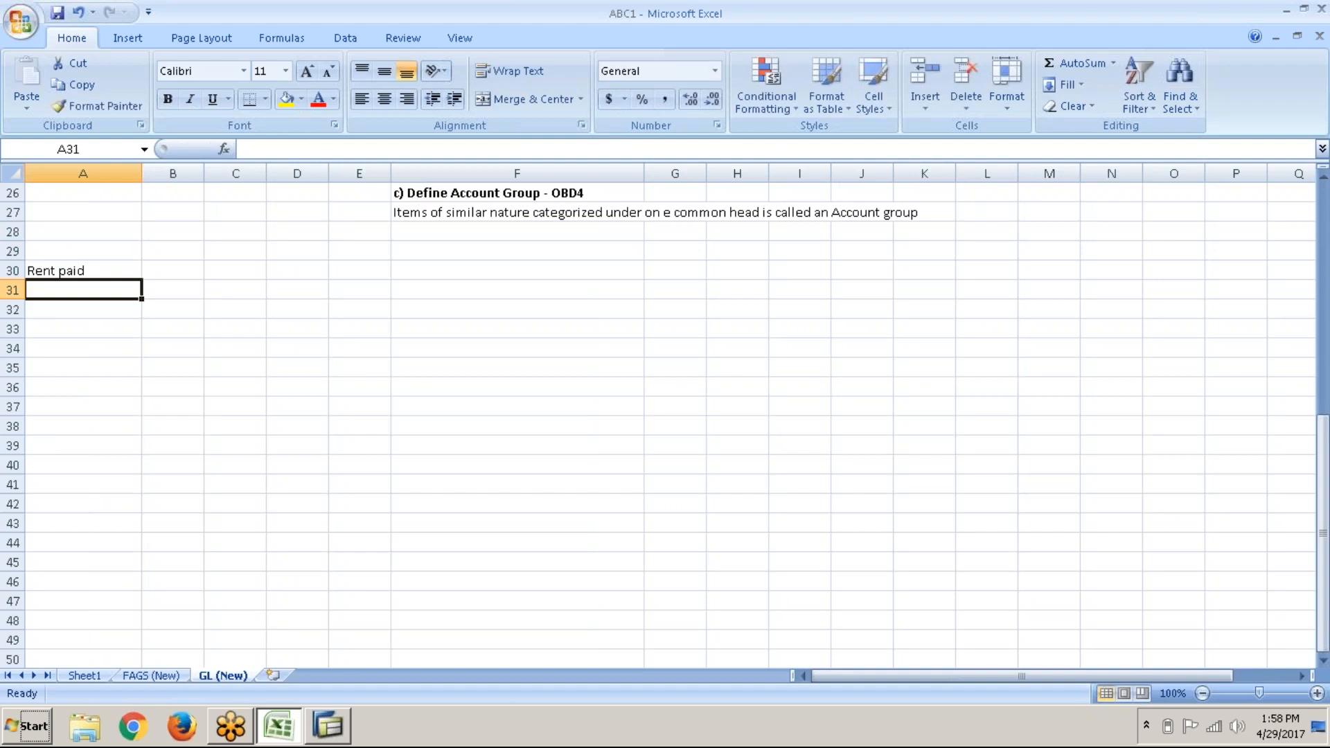
{"action": "type", "text": "Electr"}
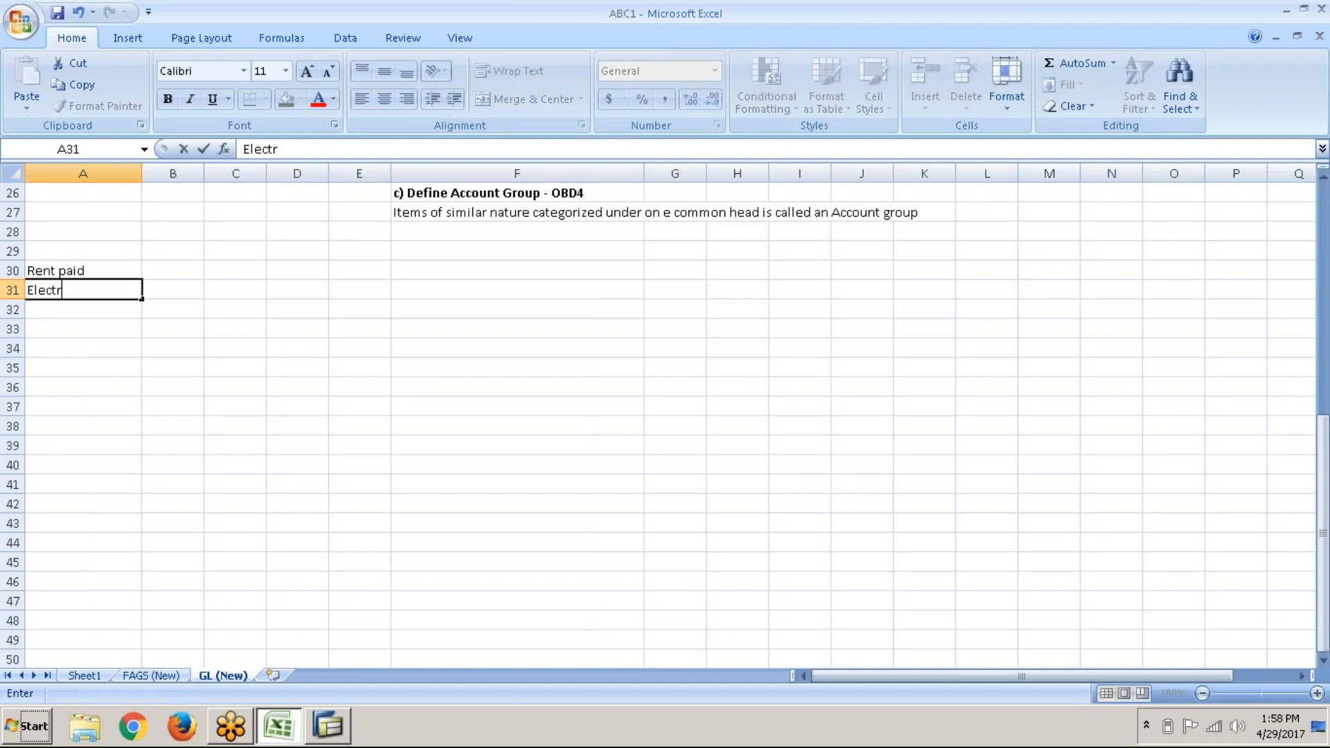
{"action": "type", "text": "icty expenses"}
{"action": "key", "text": "ctrl+Return"}
{"action": "type", "text": "T"}
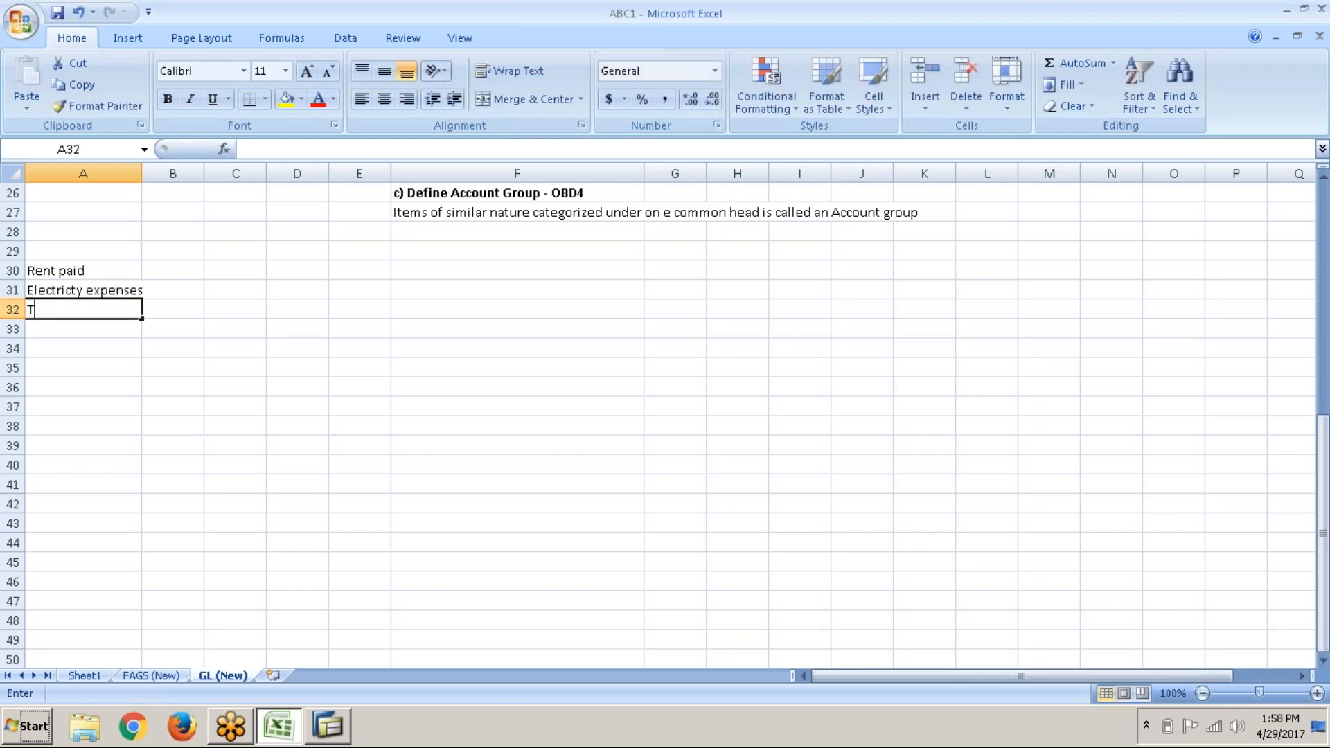
{"action": "type", "text": "elephone e"}
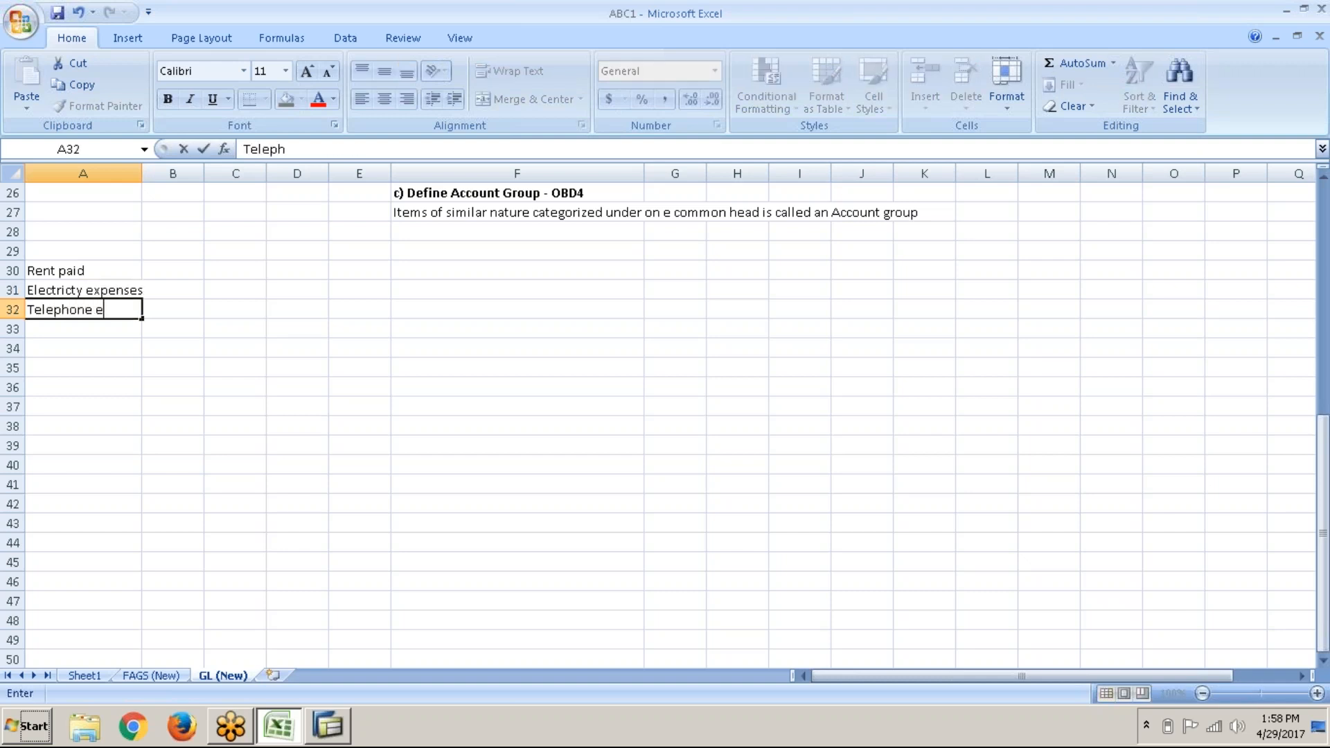
{"action": "type", "text": "xpenses"}
{"action": "key", "text": "Return"}
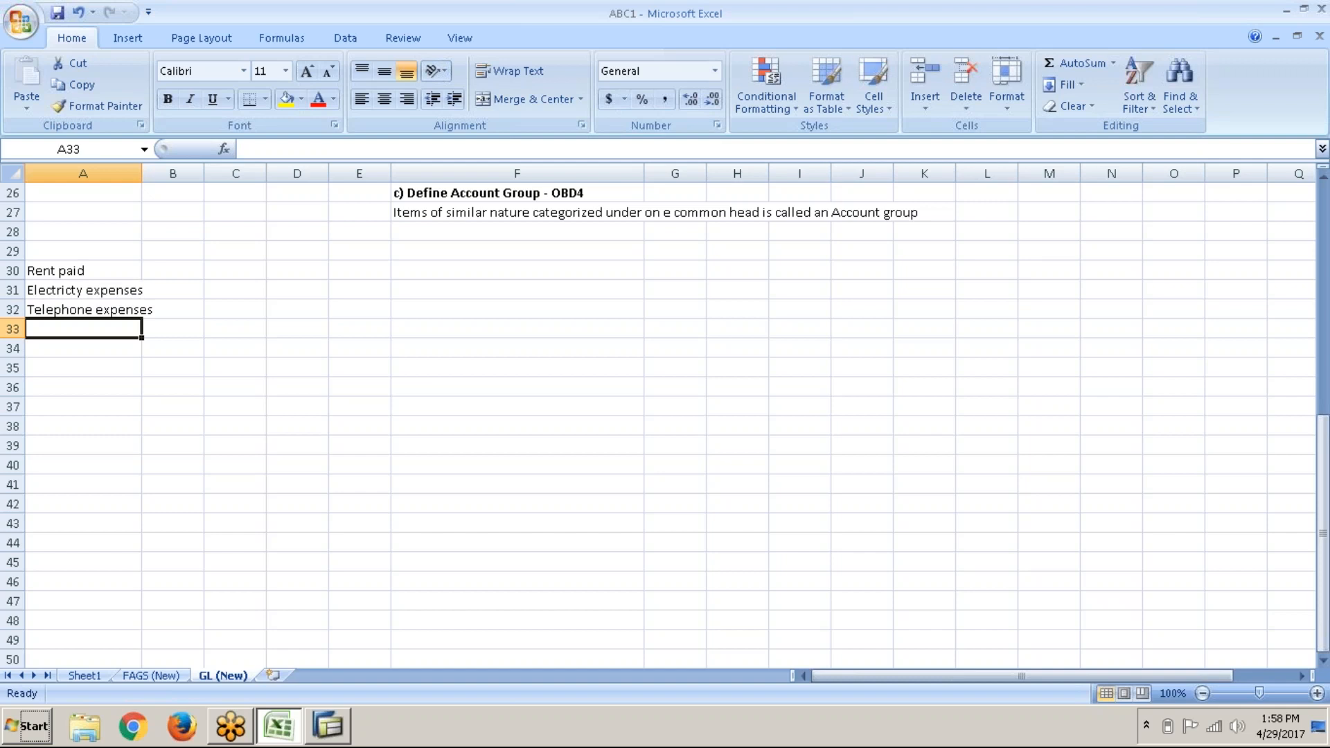
{"action": "type", "text": "Wa"}
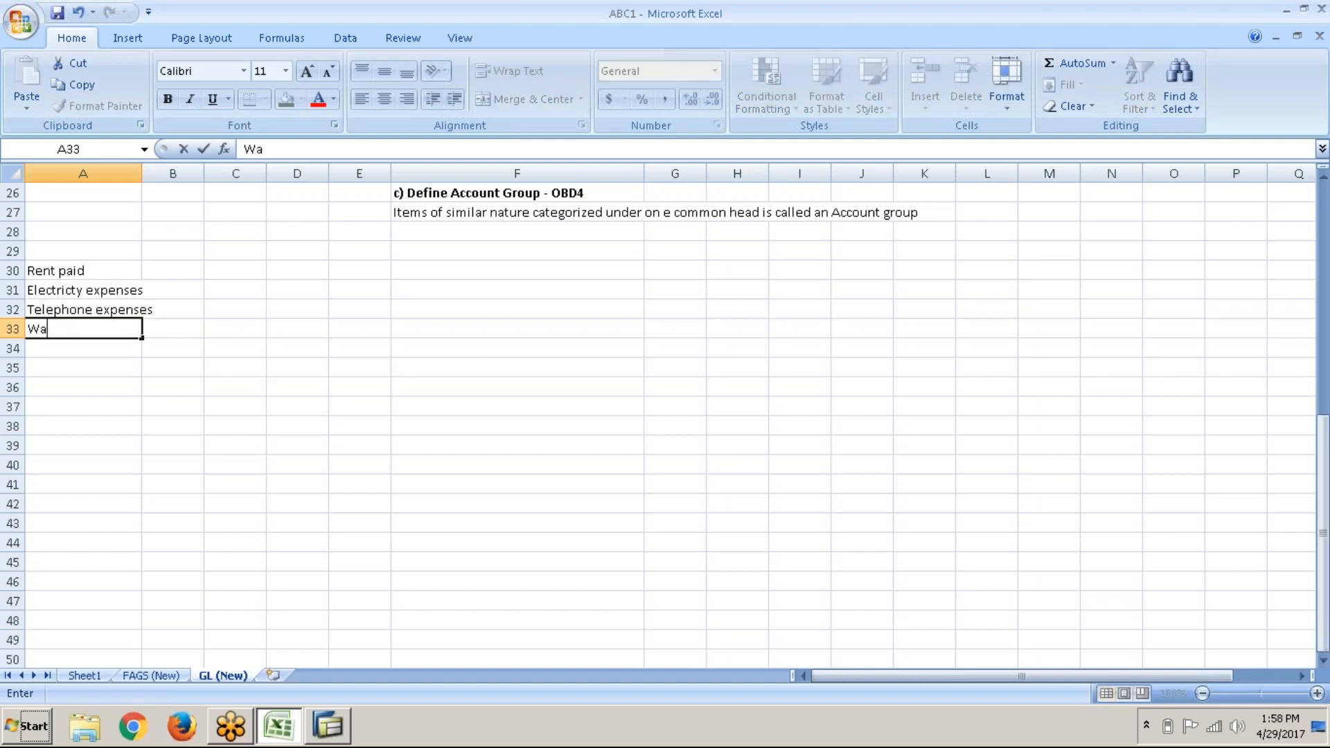
{"action": "type", "text": "ter charges"}
{"action": "key", "text": "Return"}
{"action": "type", "text": "Legar"}
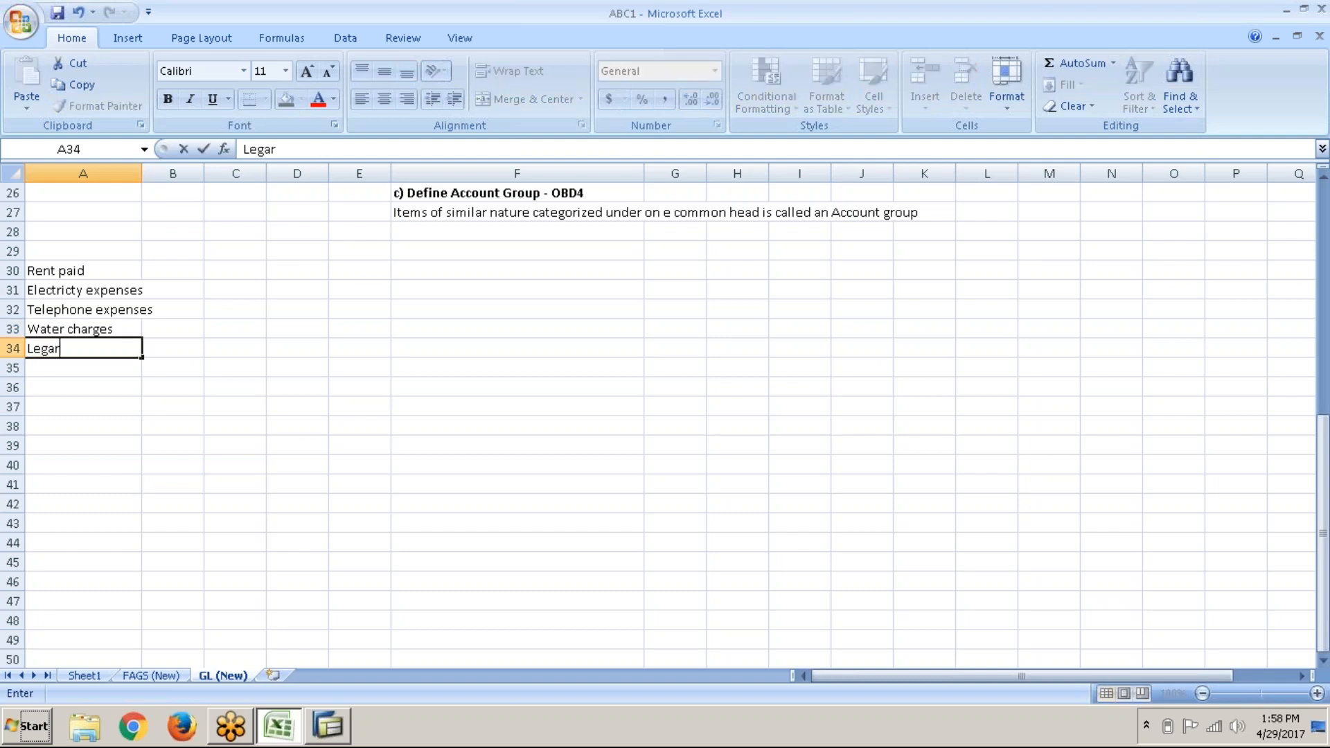
{"action": "key", "text": "BackSpace"}
{"action": "type", "text": "l charges"}
{"action": "key", "text": "Return"}
Step: Add Audit fees, Conveyance, Internet expenses, Directors fees, Postage, Printing & Stationery, Charity & Donations
{"action": "type", "text": "Aud"}
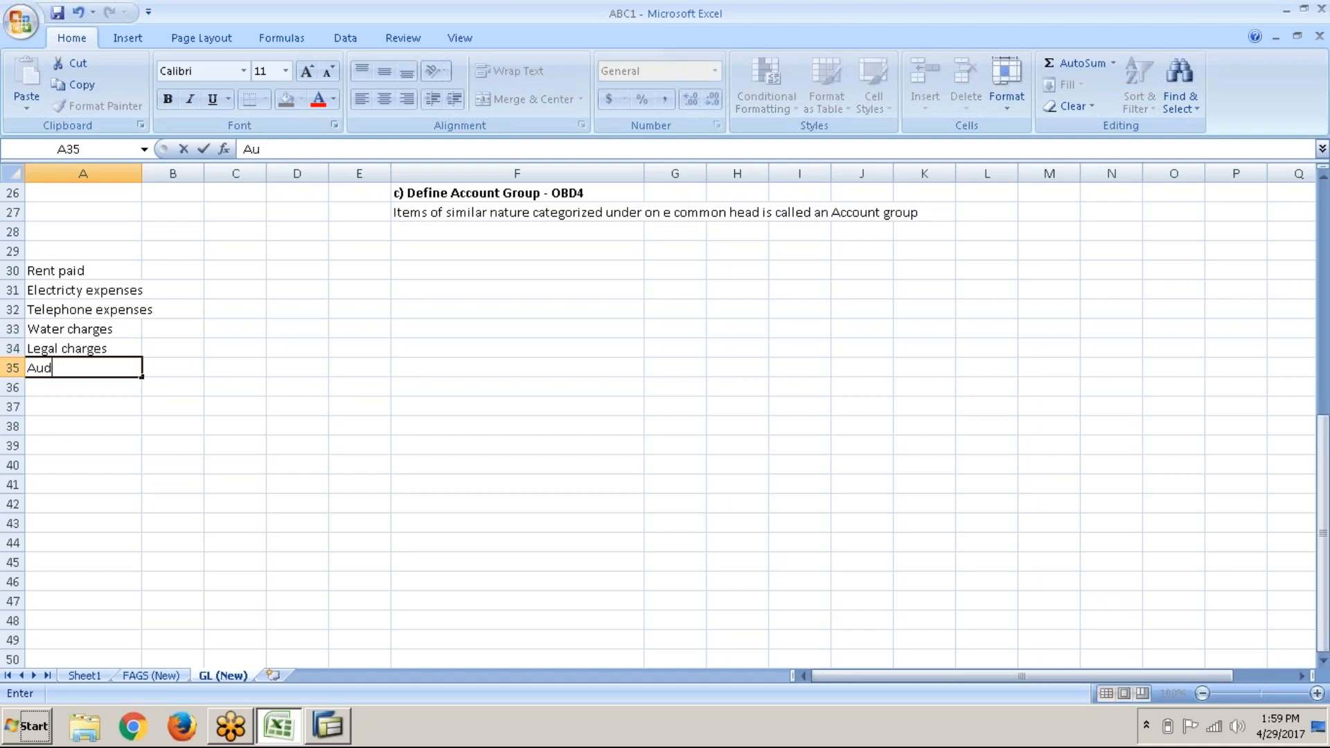
{"action": "type", "text": "it fees"}
{"action": "key", "text": "Return"}
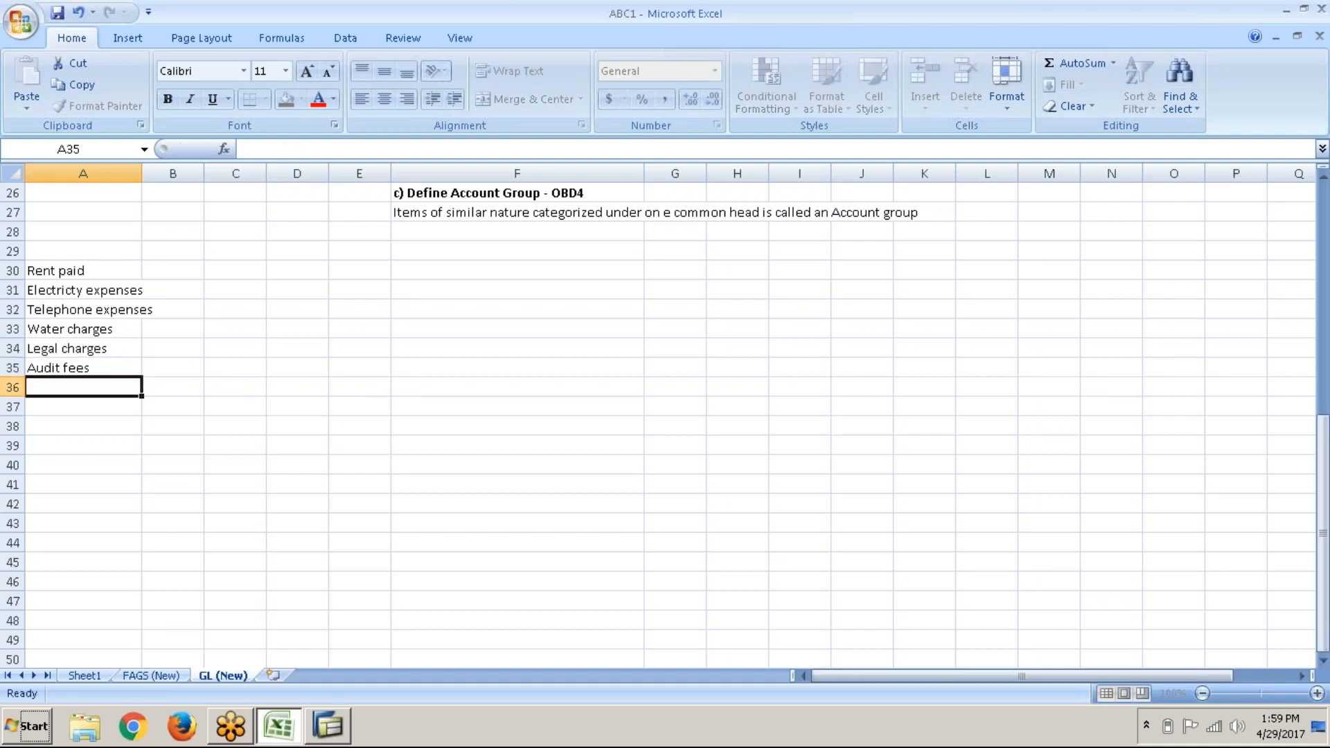
{"action": "type", "text": "Conveyance"}
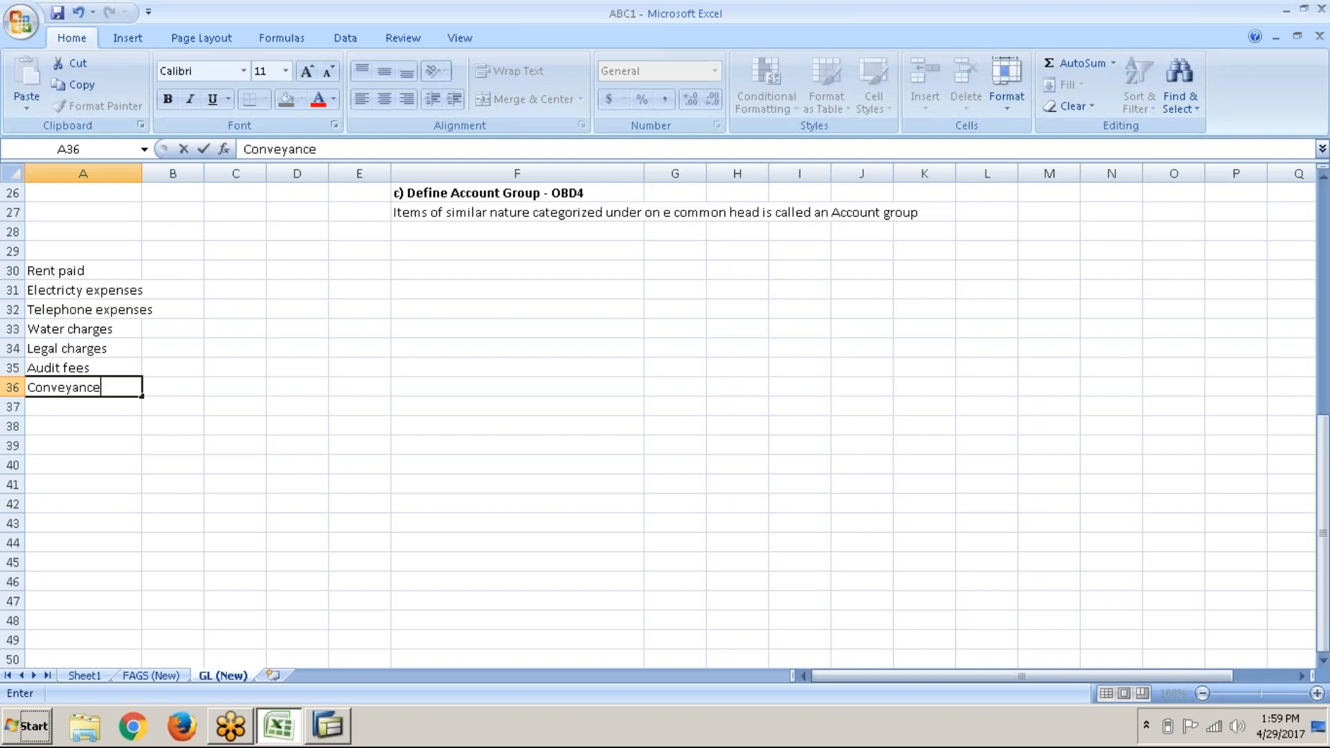
{"action": "key", "text": "Return"}
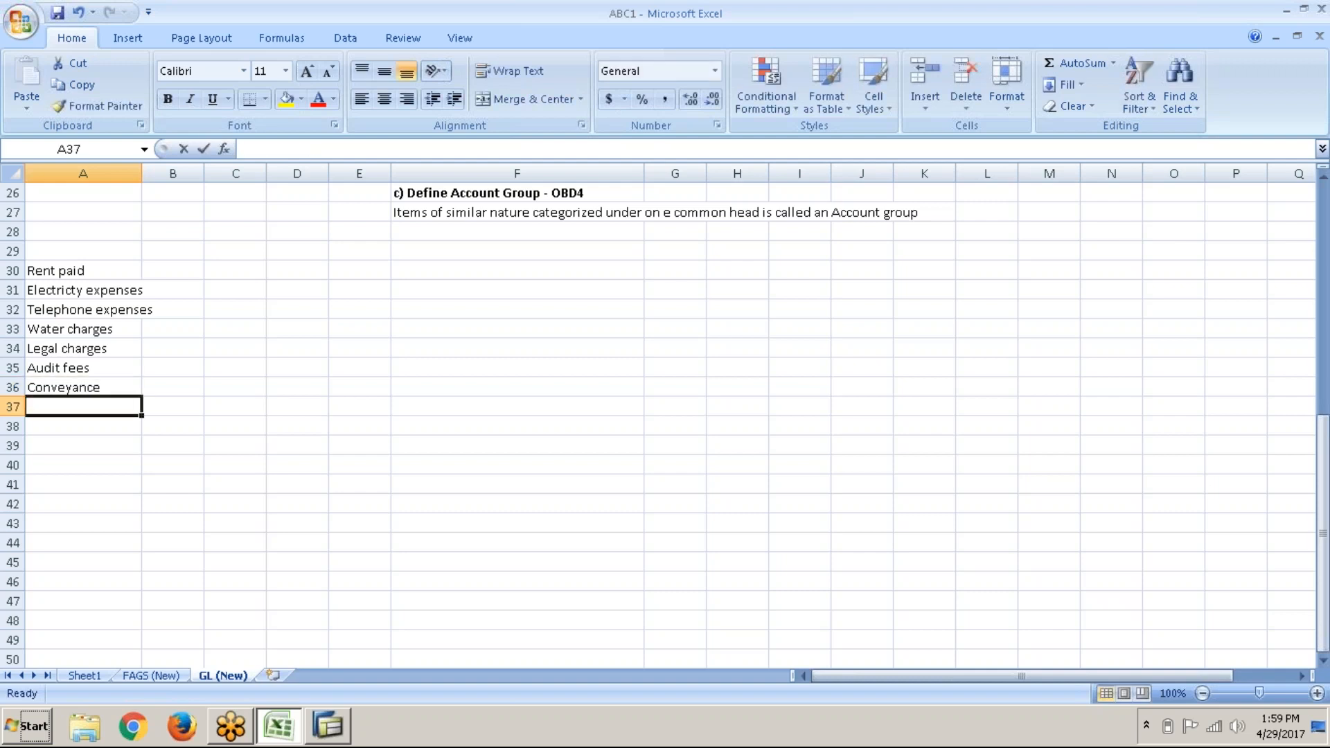
{"action": "type", "text": "Internet "}
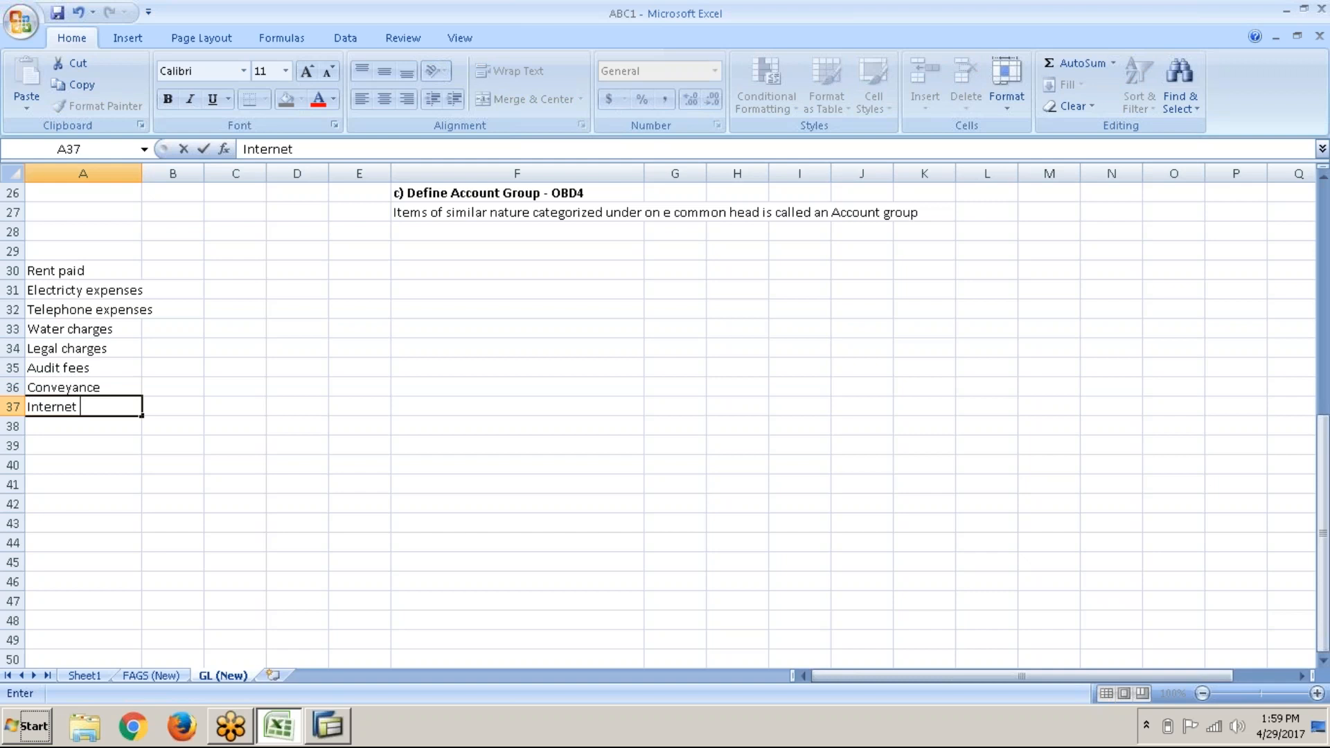
{"action": "type", "text": "expenses"}
{"action": "key", "text": "Return"}
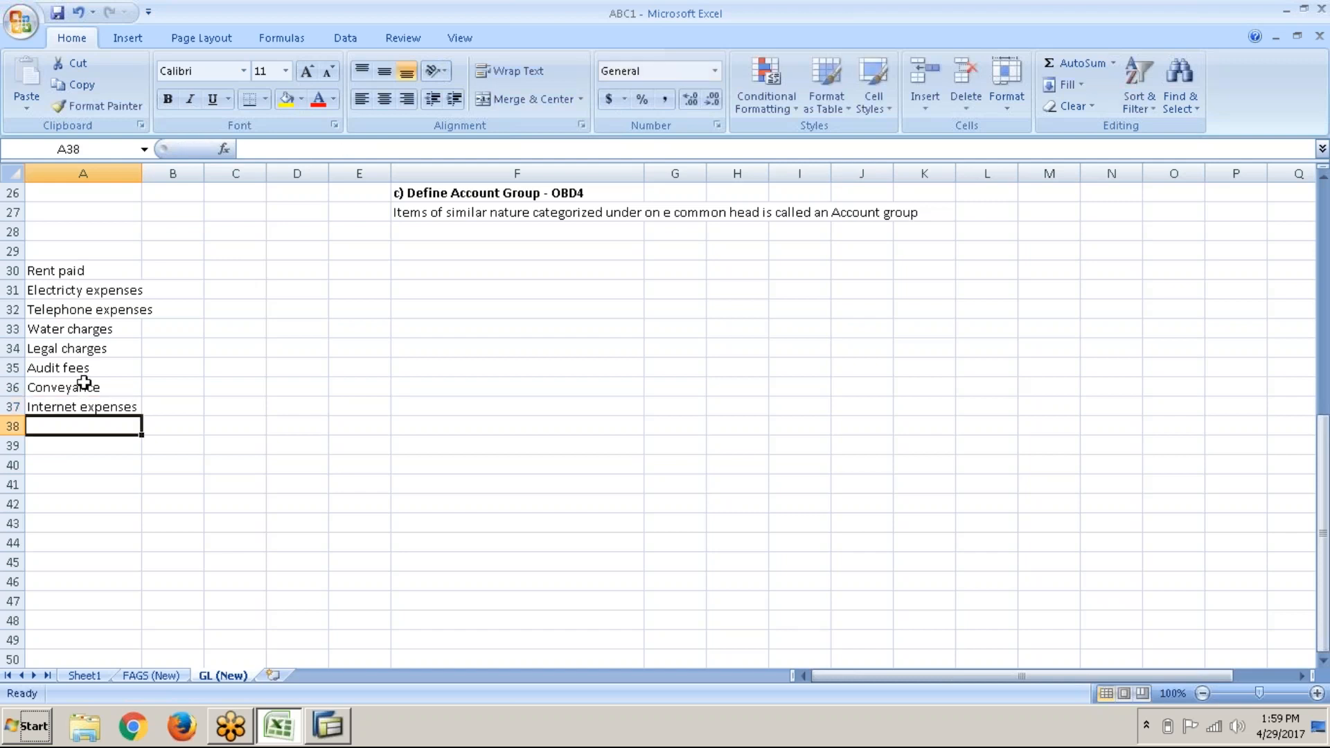
{"action": "type", "text": "DIr"}
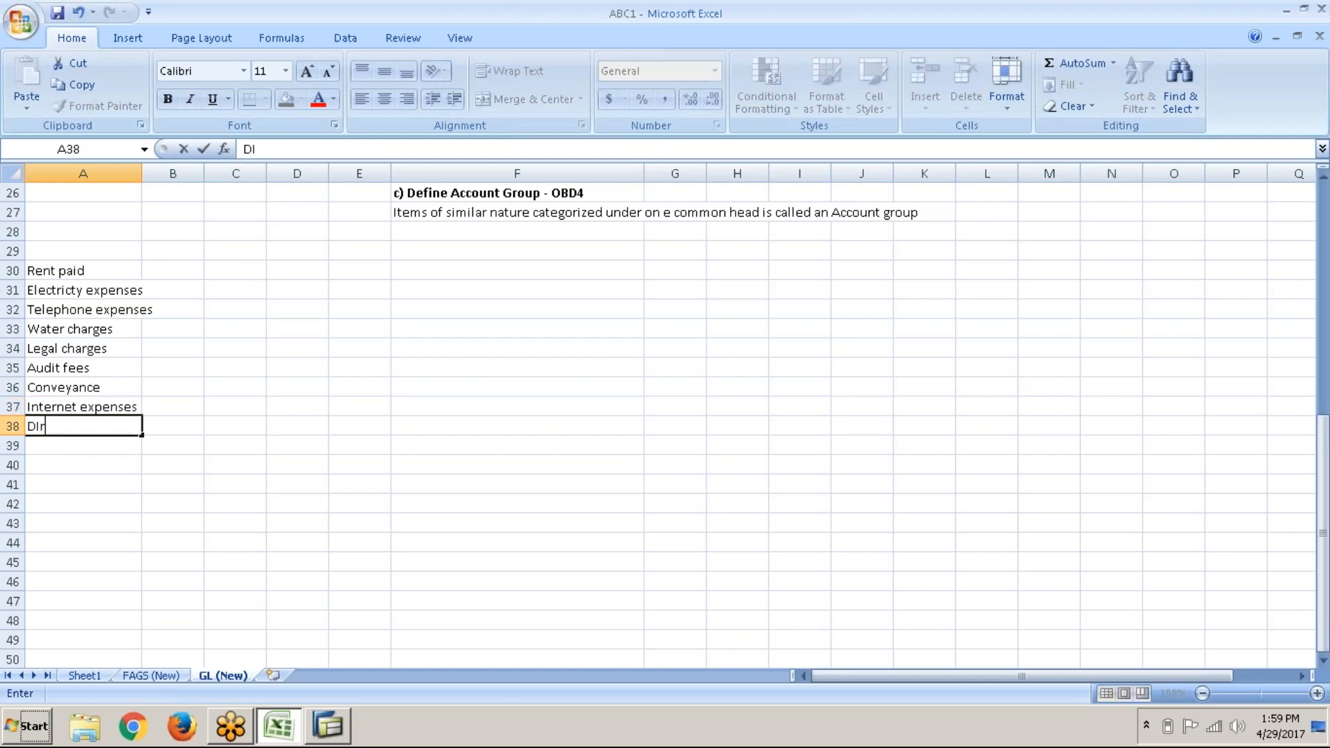
{"action": "type", "text": "ectors fees"}
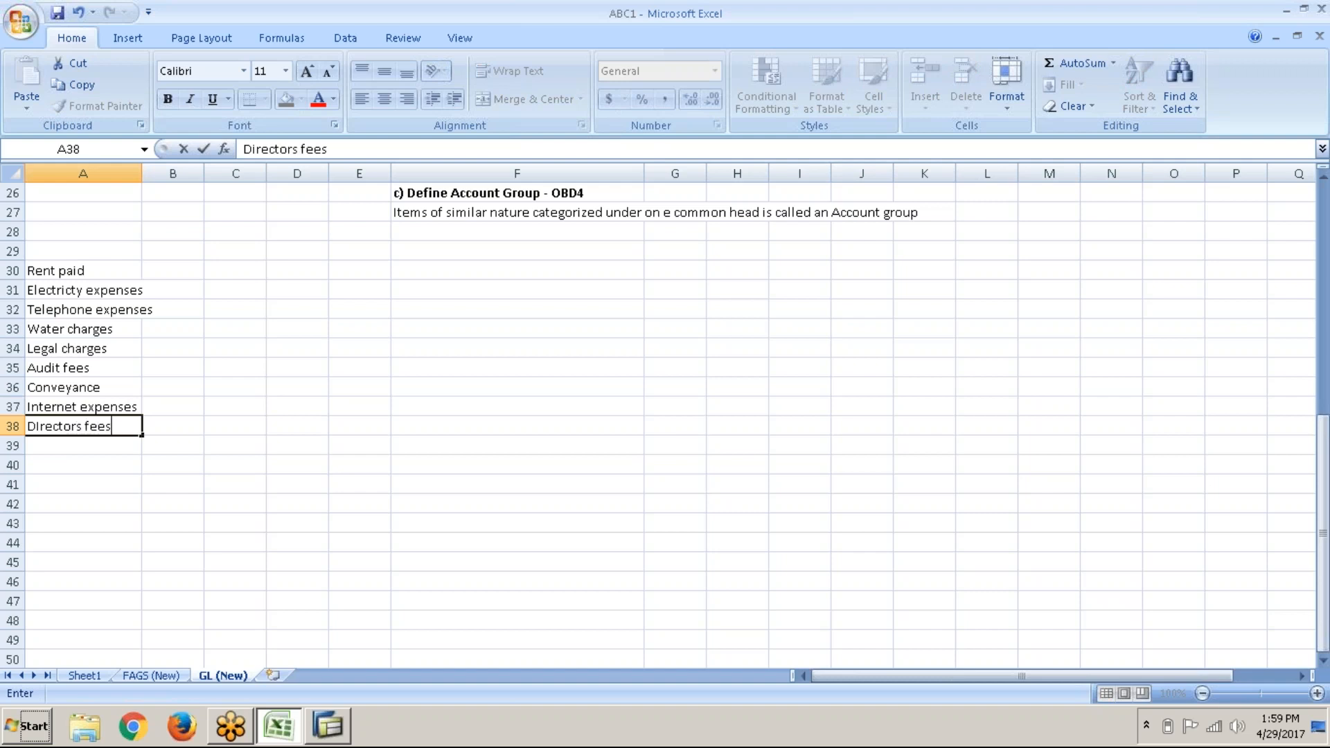
{"action": "key", "text": "Return"}
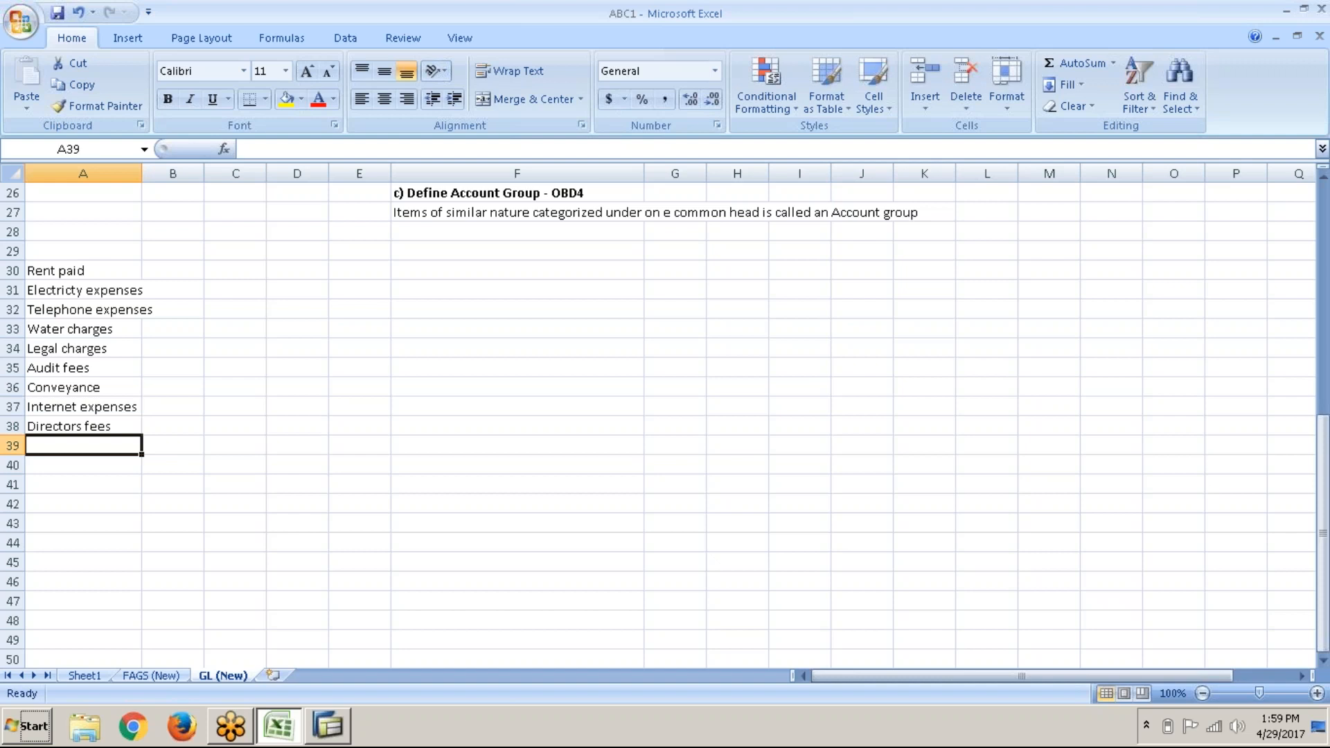
{"action": "type", "text": "Post"}
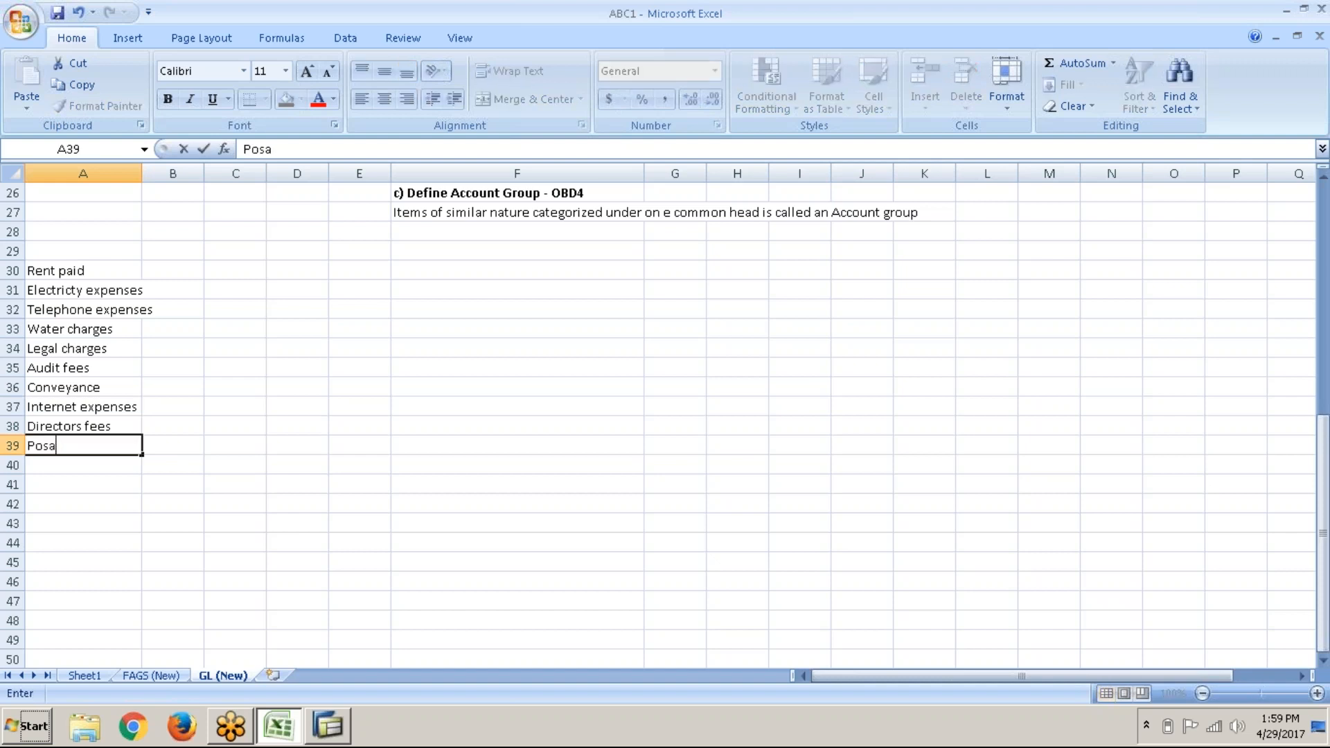
{"action": "type", "text": "age"}
{"action": "key", "text": "Return"}
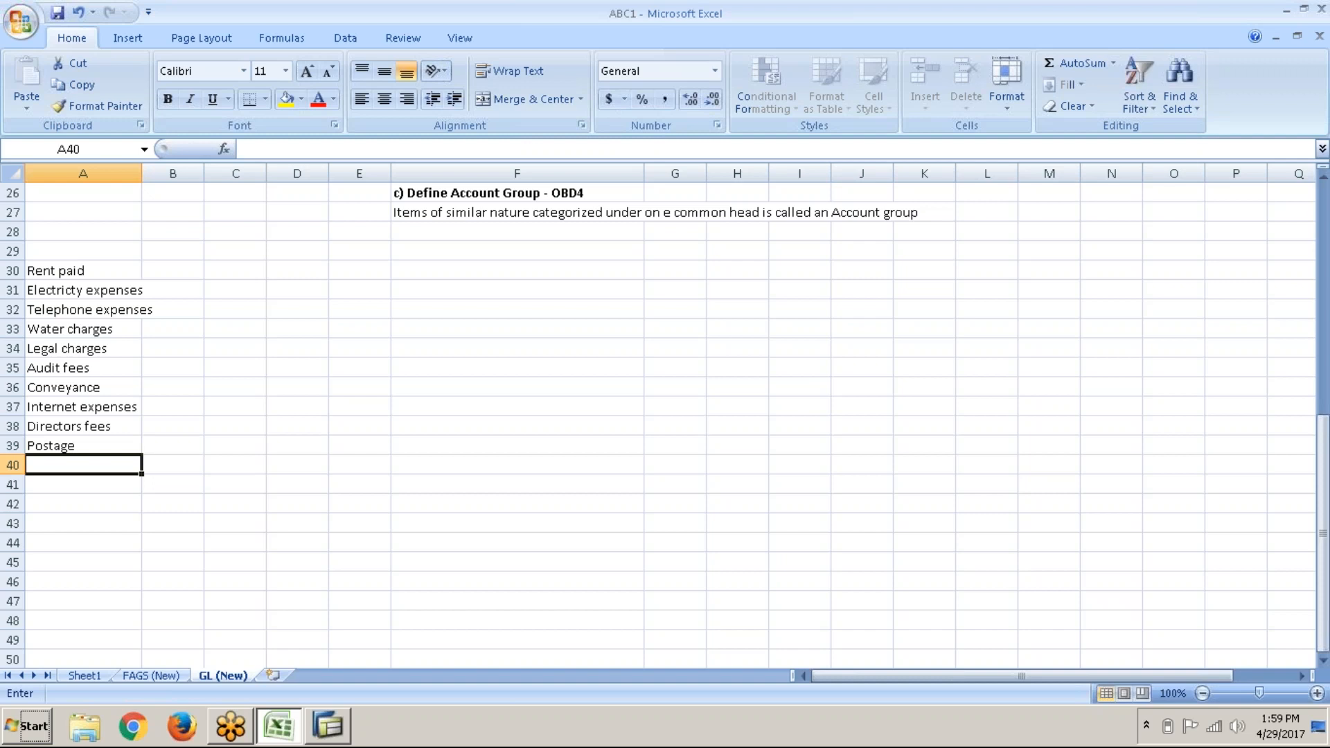
{"action": "type", "text": "Pring"}
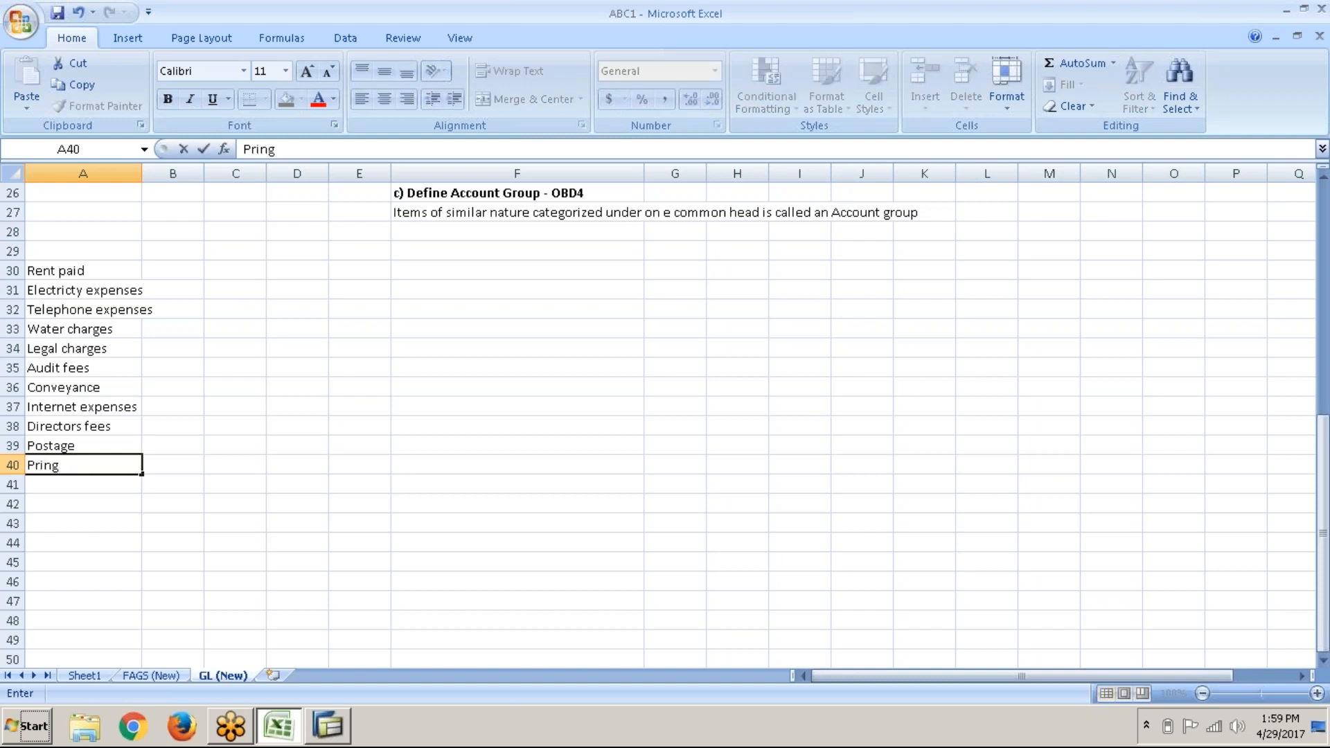
{"action": "key", "text": "BackSpace"}
{"action": "type", "text": "ting & Stationery"}
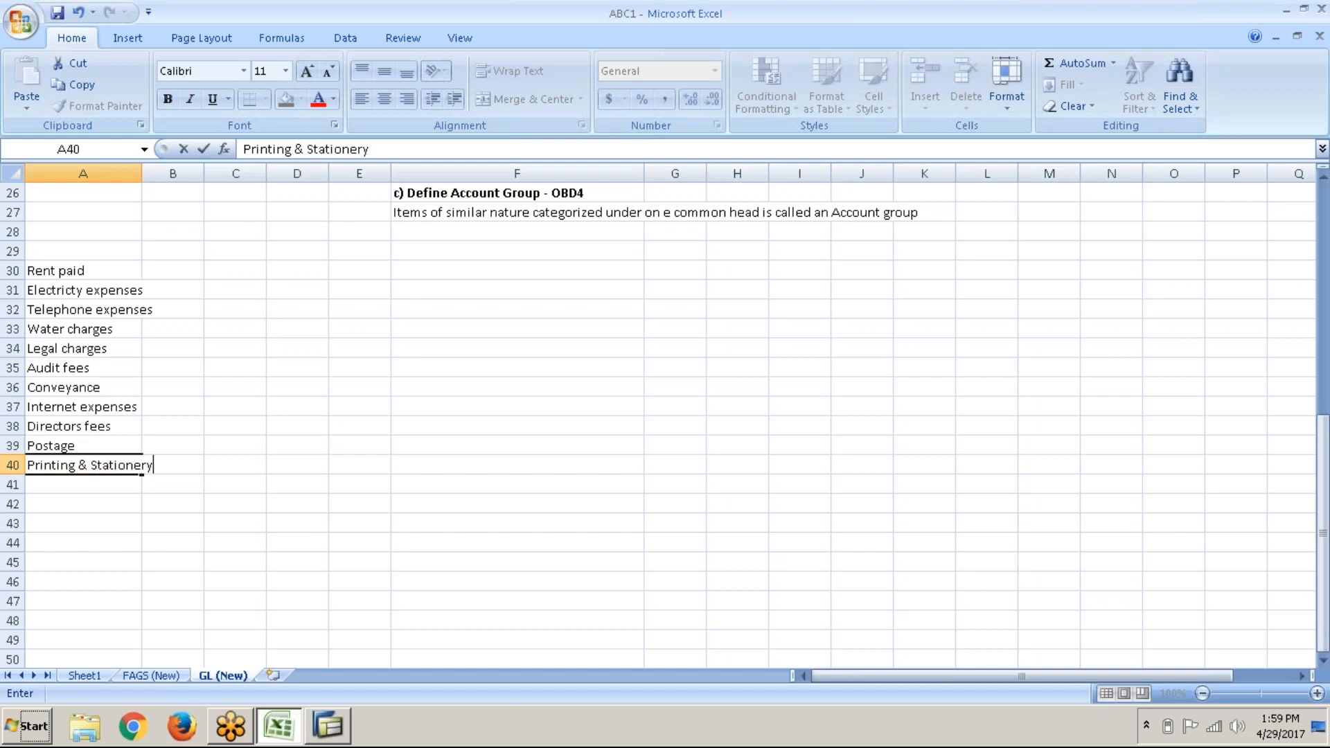
{"action": "key", "text": "Return"}
{"action": "type", "text": "Charity"}
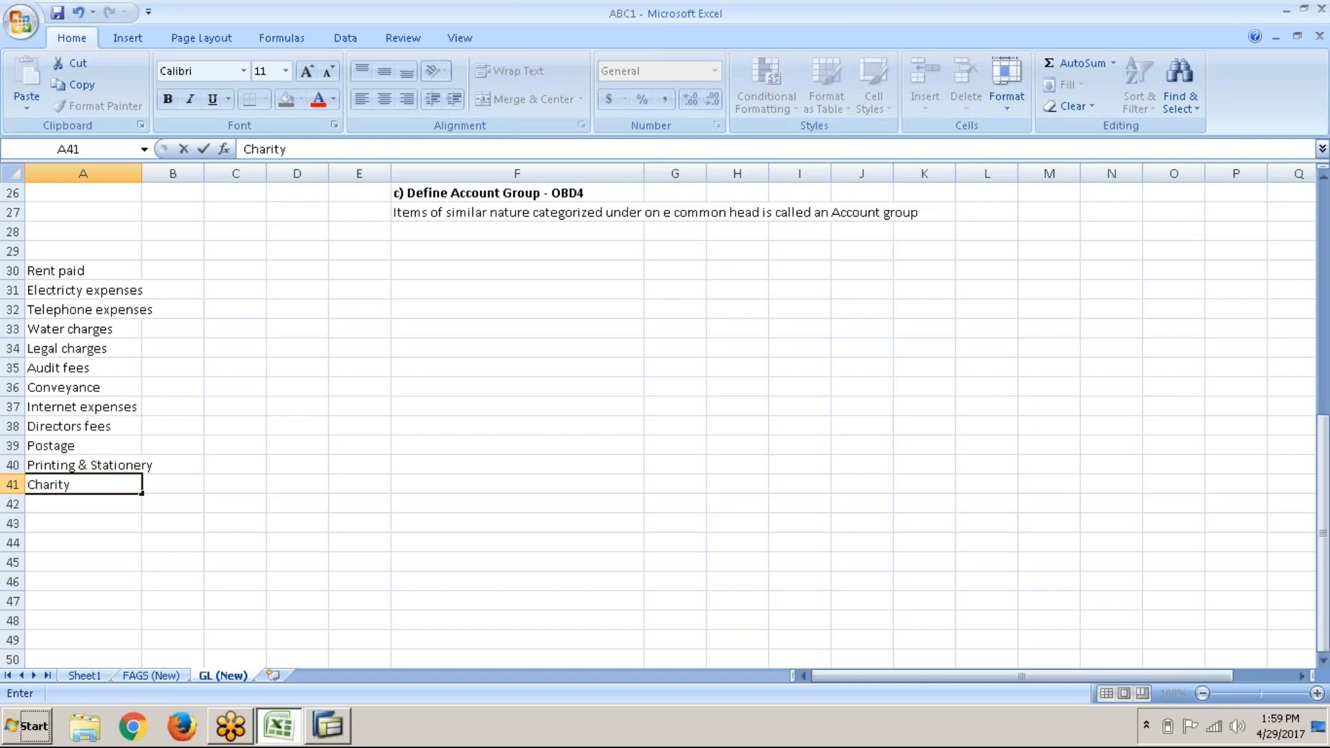
{"action": "type", "text": " & Donations"}
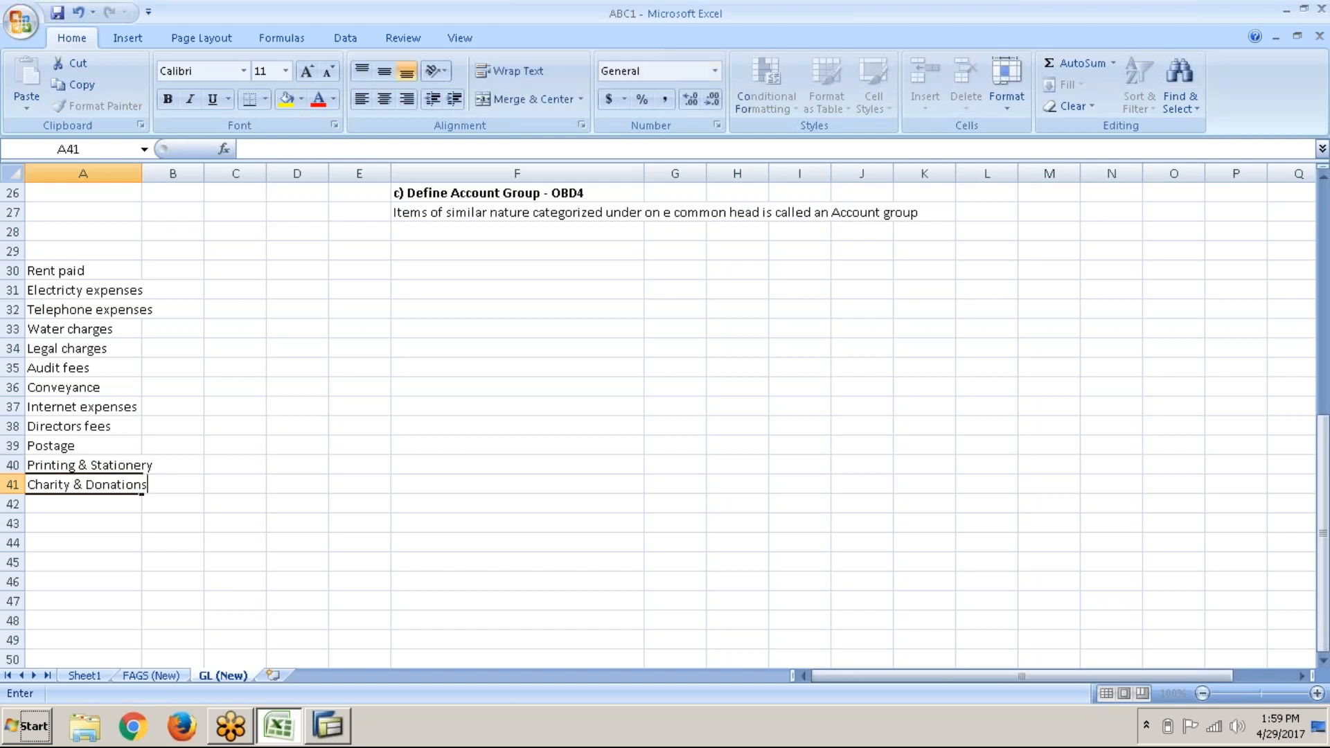
{"action": "key", "text": "Return"}
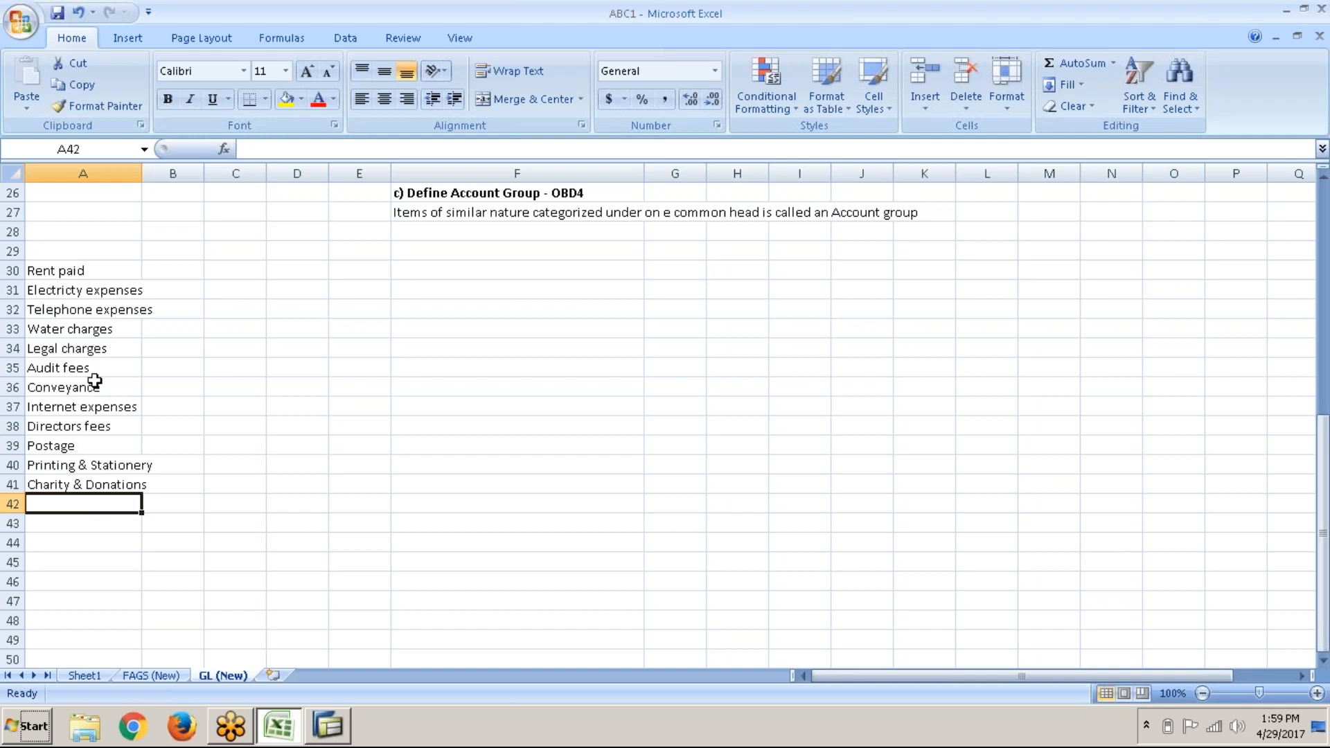
Step: Type a bold EXPENSES heading in A29 above the expense list
{"action": "left_click", "coordinate": [127, 277]}
{"action": "left_click_drag", "start_coordinate": [126, 277], "coordinate": [114, 482]}
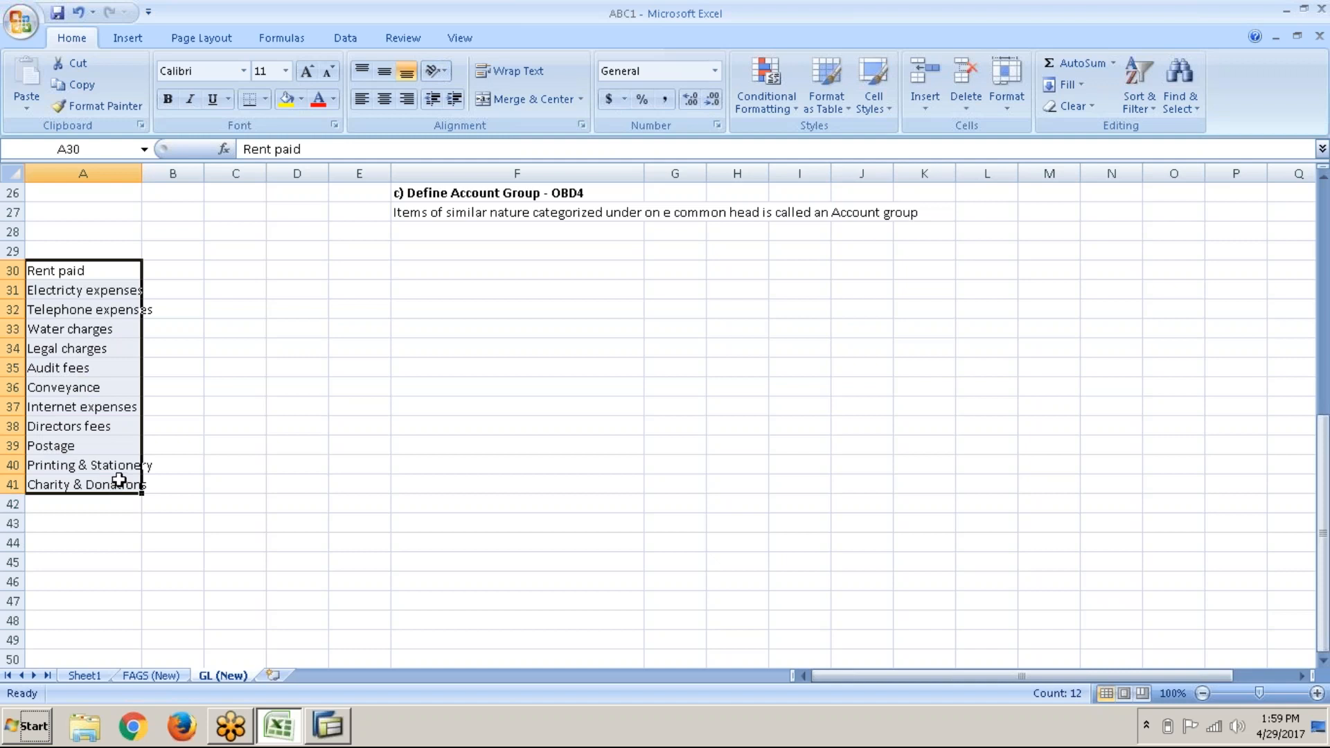
{"action": "left_click", "coordinate": [96, 271]}
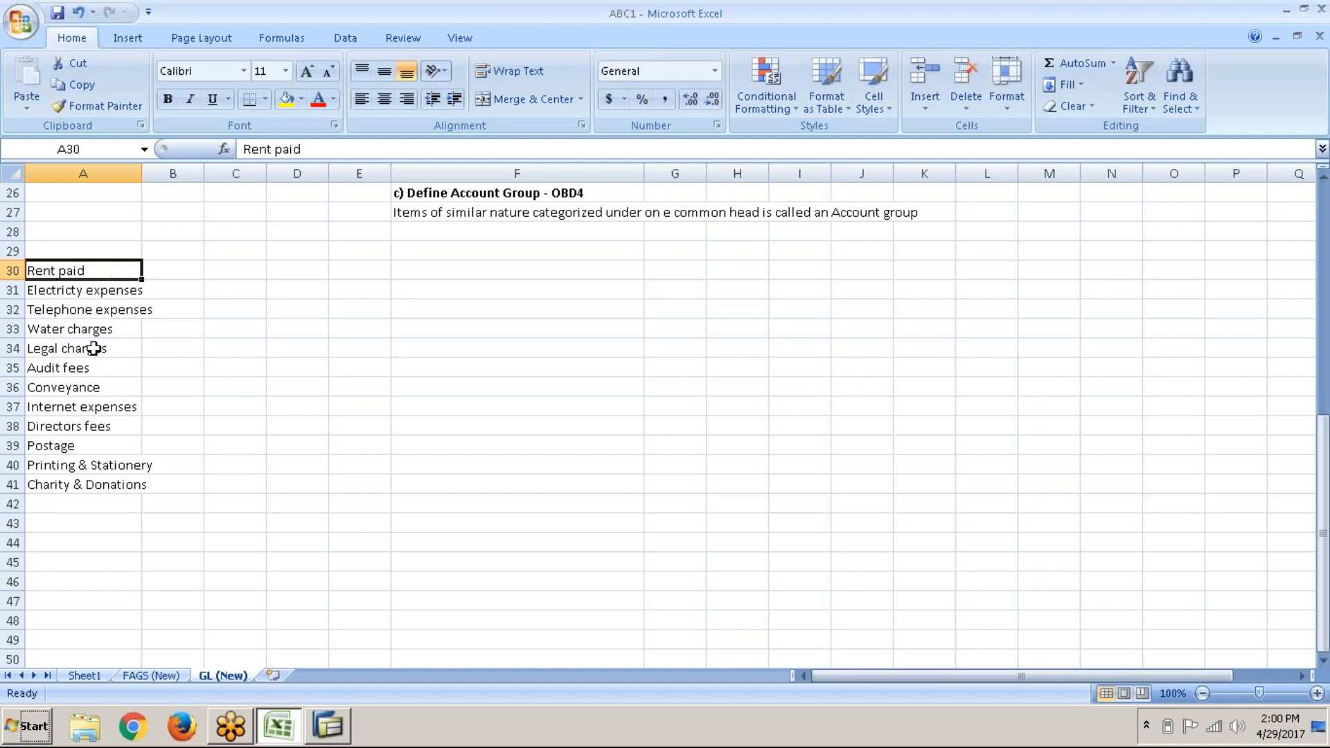
{"action": "left_click", "coordinate": [73, 507]}
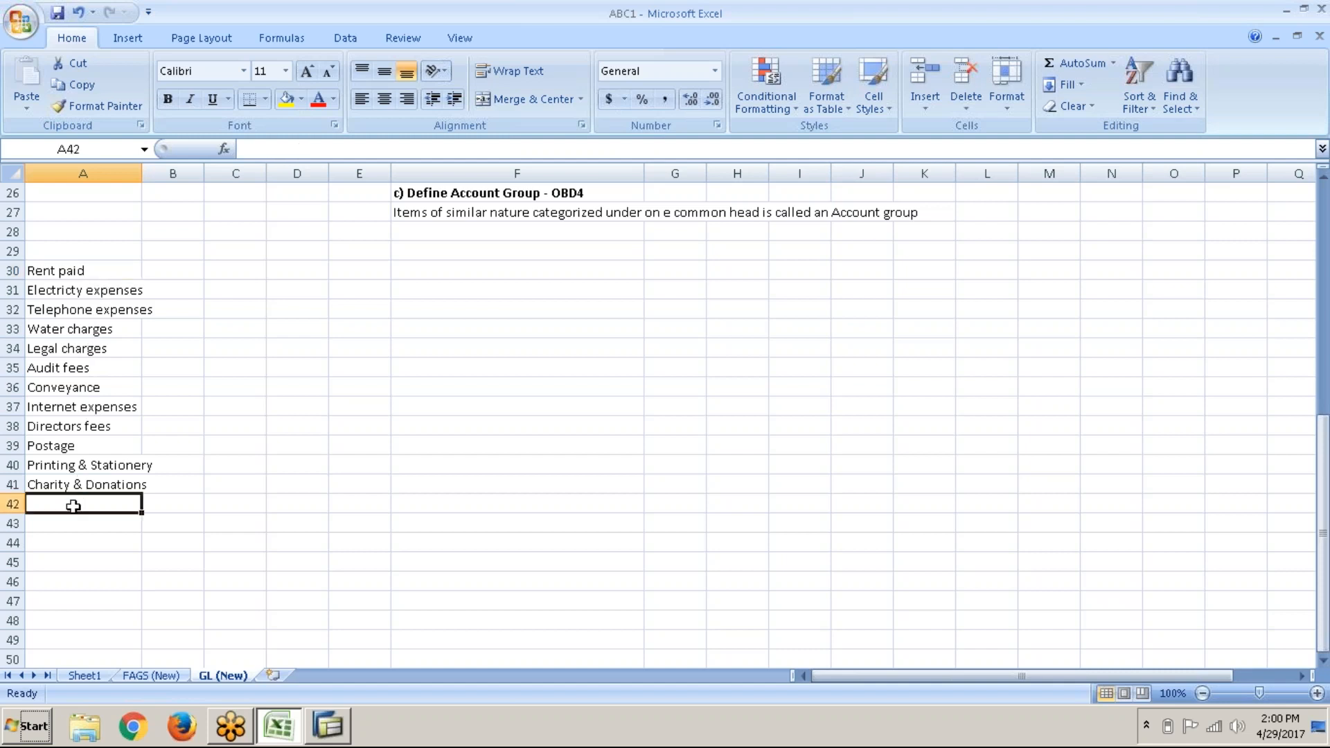
{"action": "left_click", "coordinate": [137, 248]}
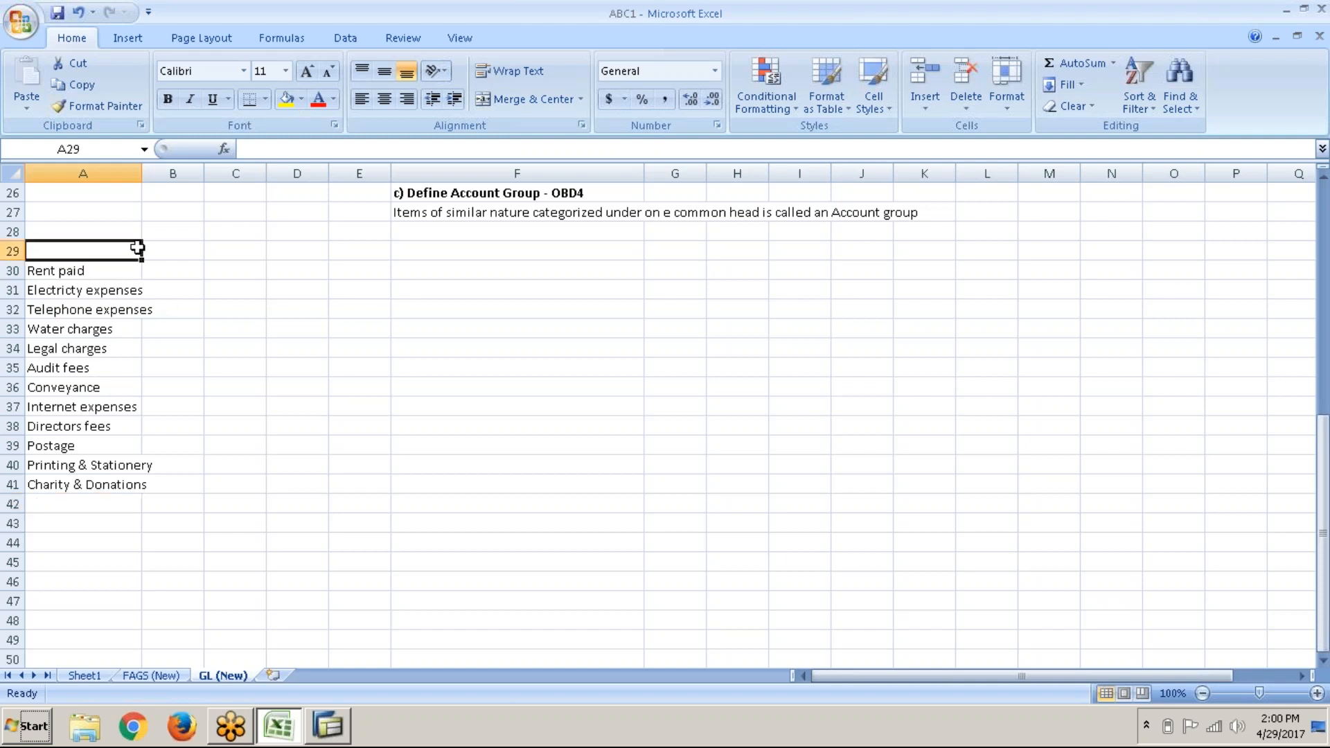
{"action": "key", "text": "ctrl+b"}
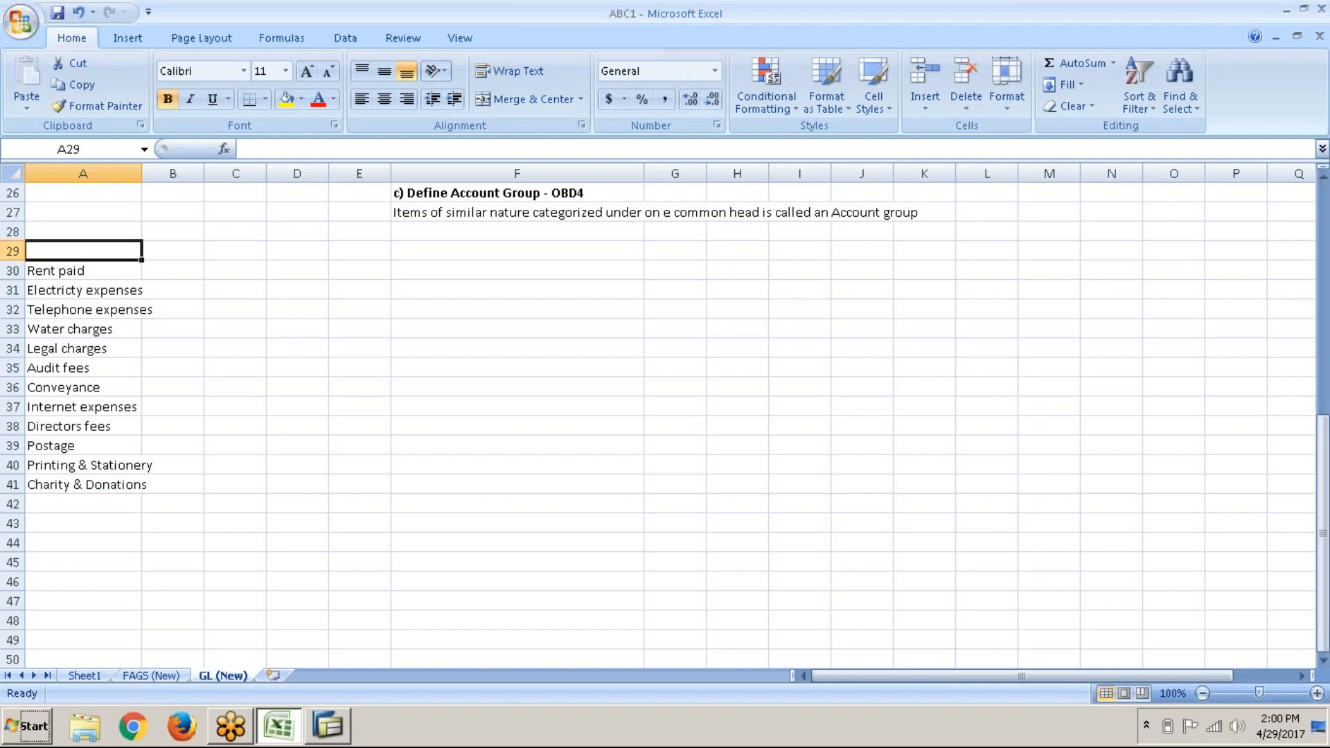
{"action": "type", "text": "EXPENSES"}
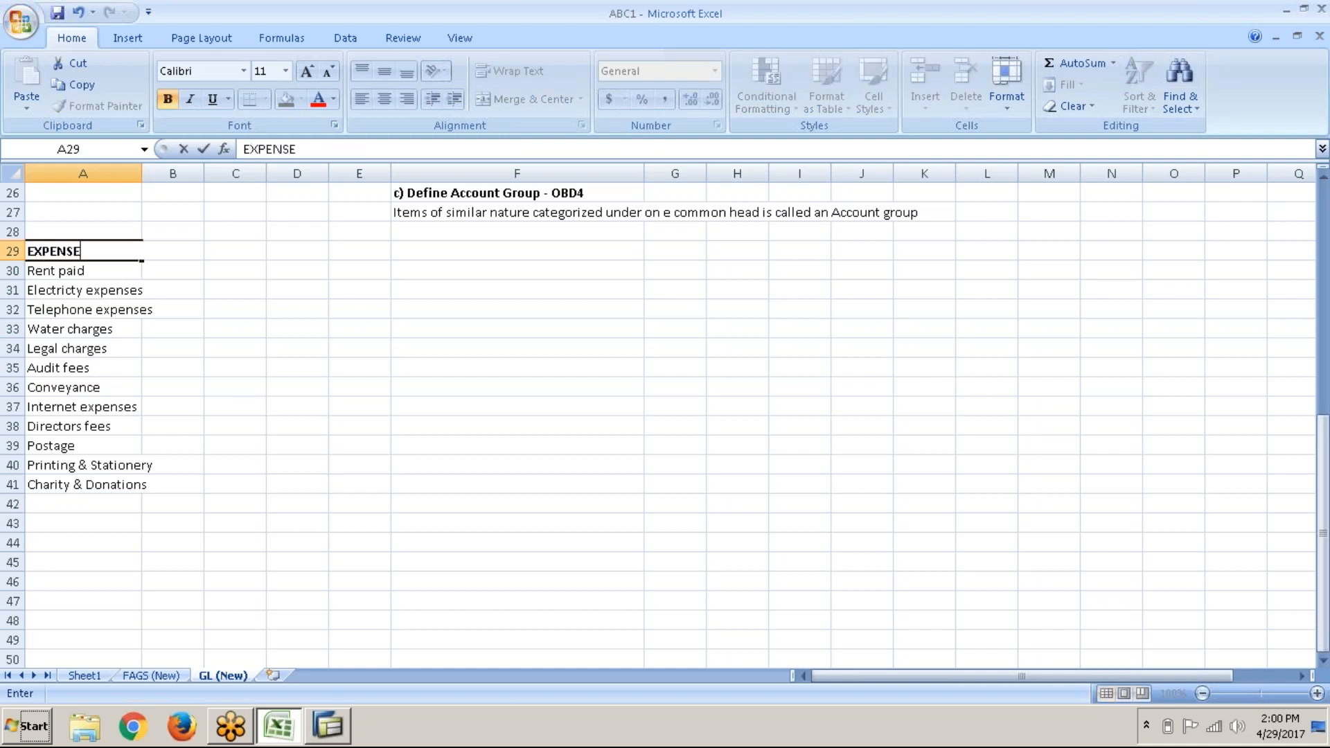
{"action": "key", "text": "Tab"}
Step: Widen column A slightly and reselect the expense items below the heading
{"action": "left_click_drag", "start_coordinate": [141, 174], "coordinate": [159, 173]}
{"action": "left_click", "coordinate": [201, 272]}
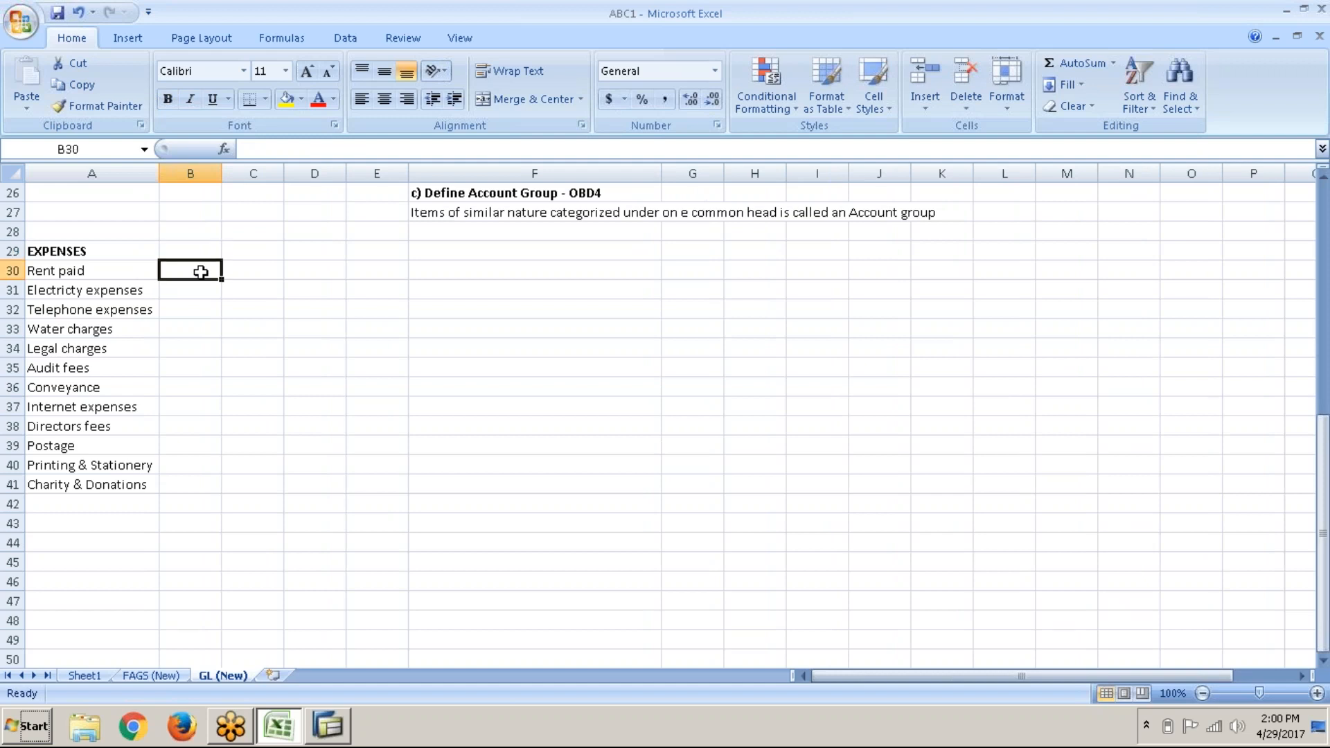
{"action": "left_click", "coordinate": [146, 246]}
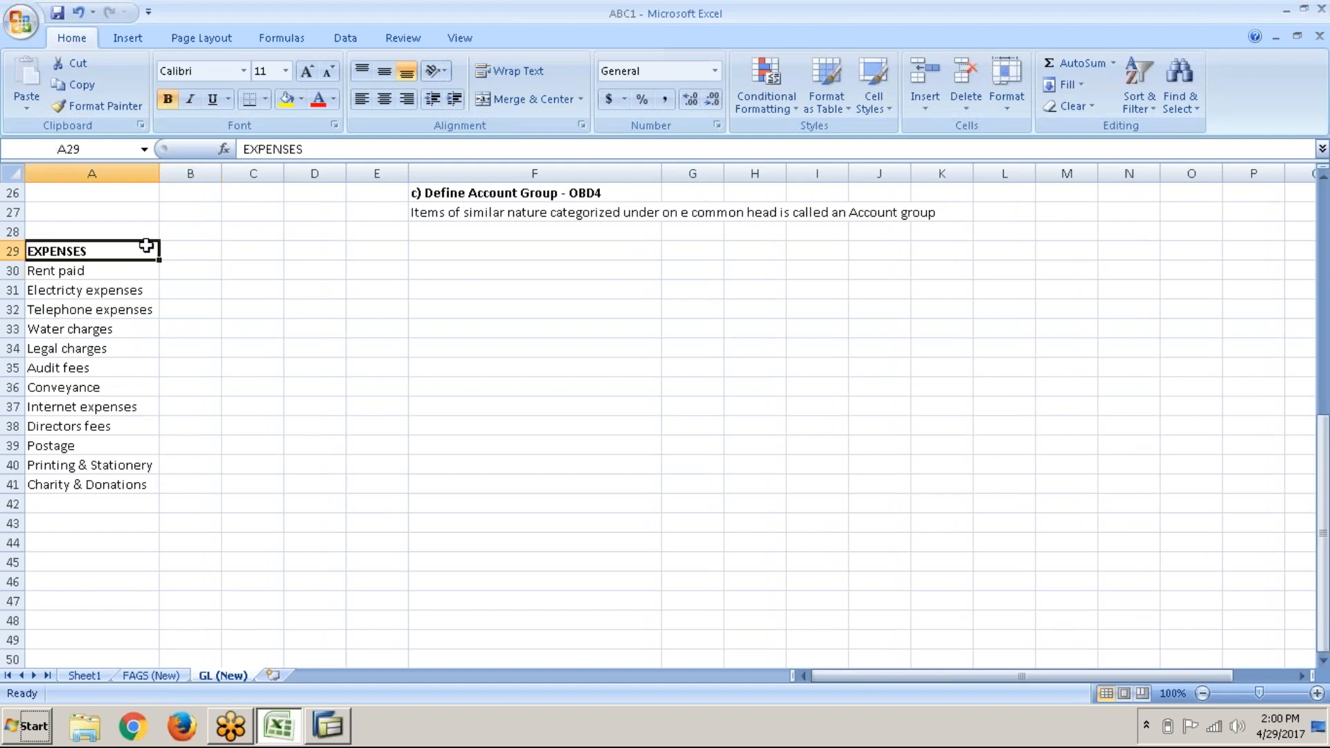
{"action": "left_click_drag", "start_coordinate": [128, 270], "coordinate": [110, 485]}
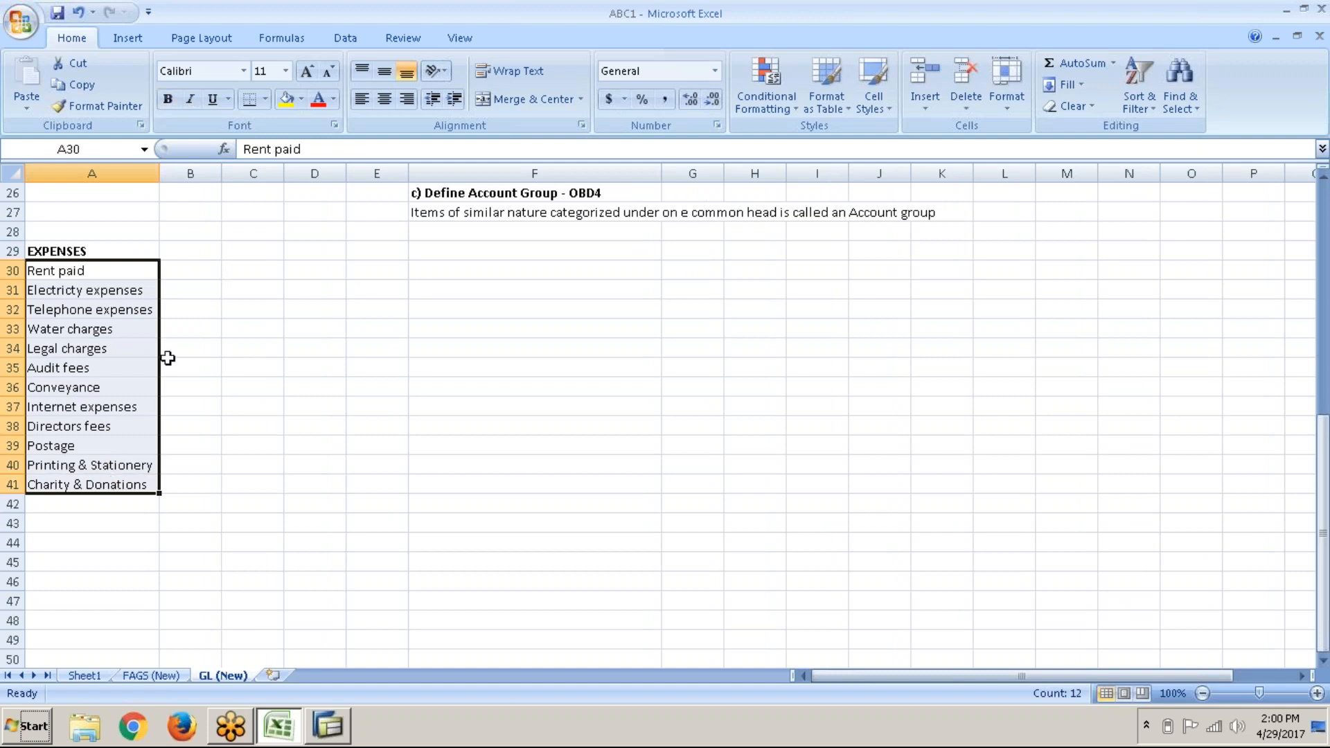
Step: Move to B30 beside the expenses and widen column B for the income items
{"action": "left_click", "coordinate": [181, 318]}
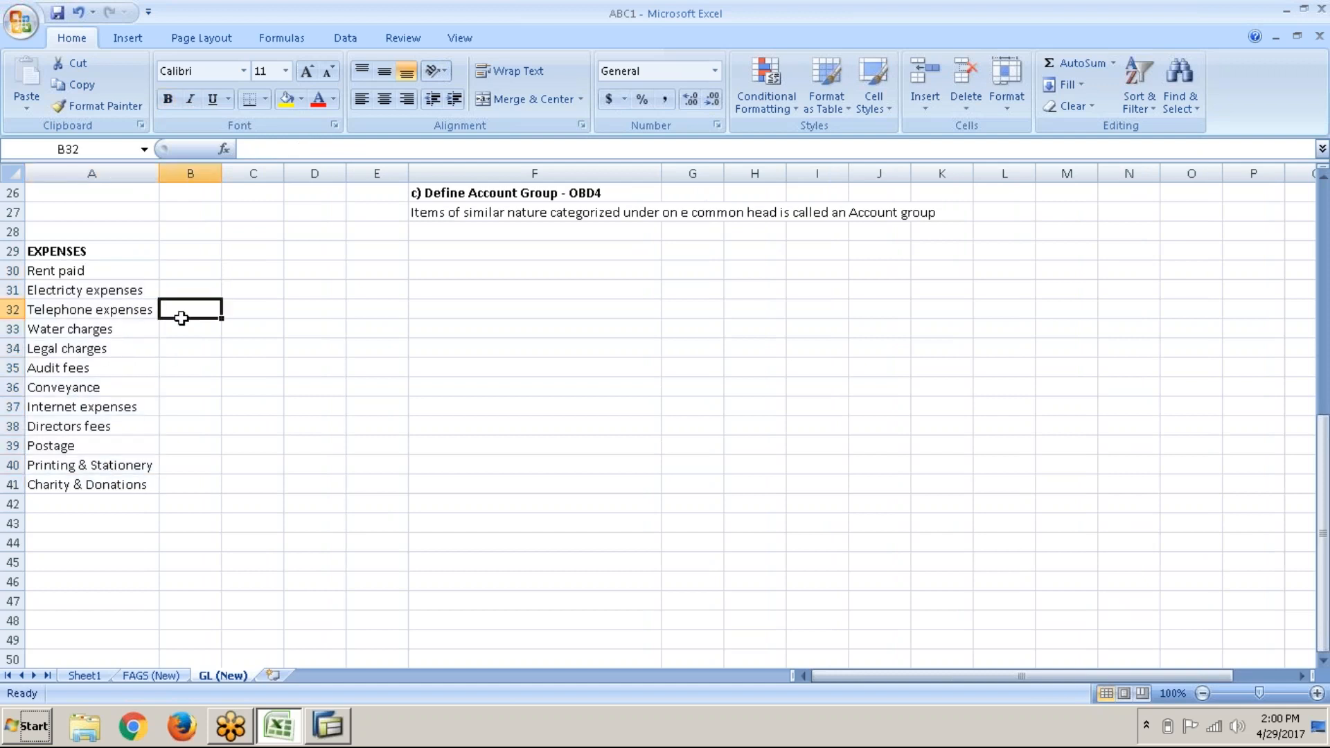
{"action": "scroll", "coordinate": [182, 318], "scroll_direction": "up", "scroll_amount": 5}
{"action": "scroll", "coordinate": [179, 318], "scroll_direction": "up", "scroll_amount": 1}
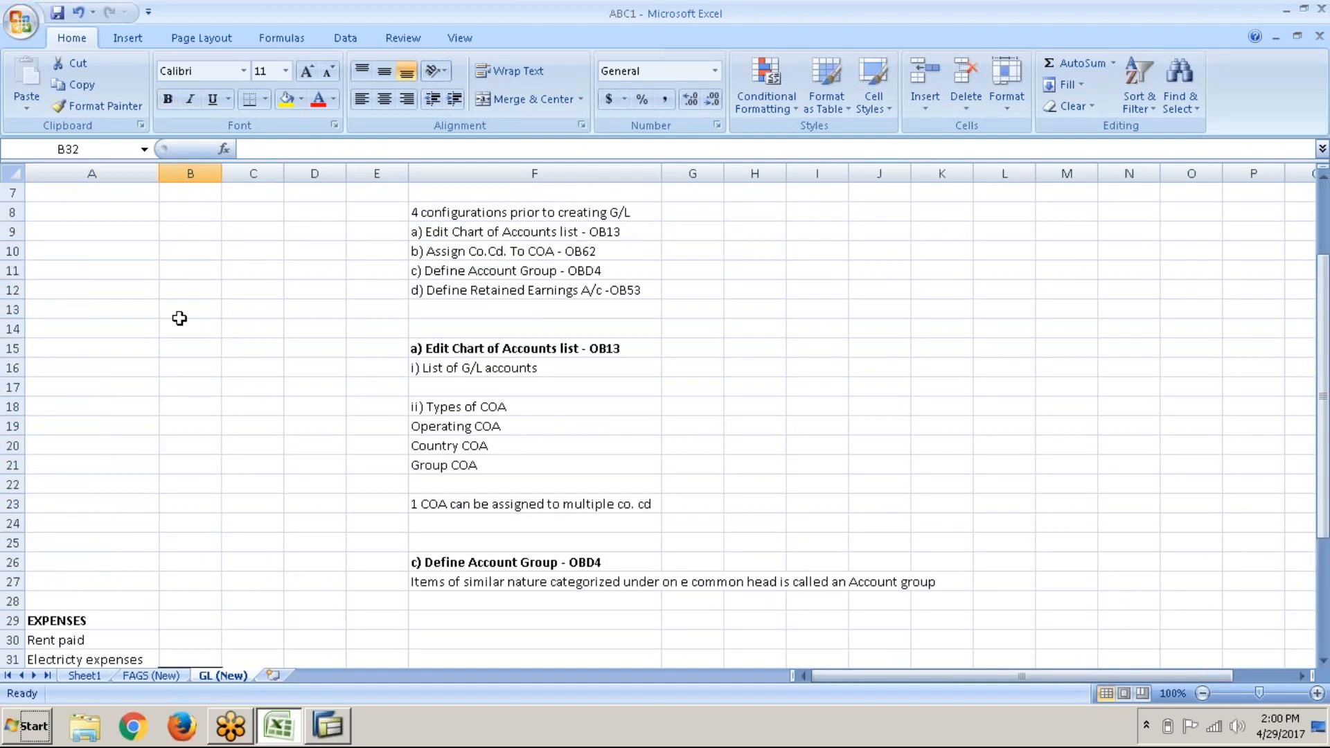
{"action": "scroll", "coordinate": [447, 201], "scroll_direction": "up", "scroll_amount": 1}
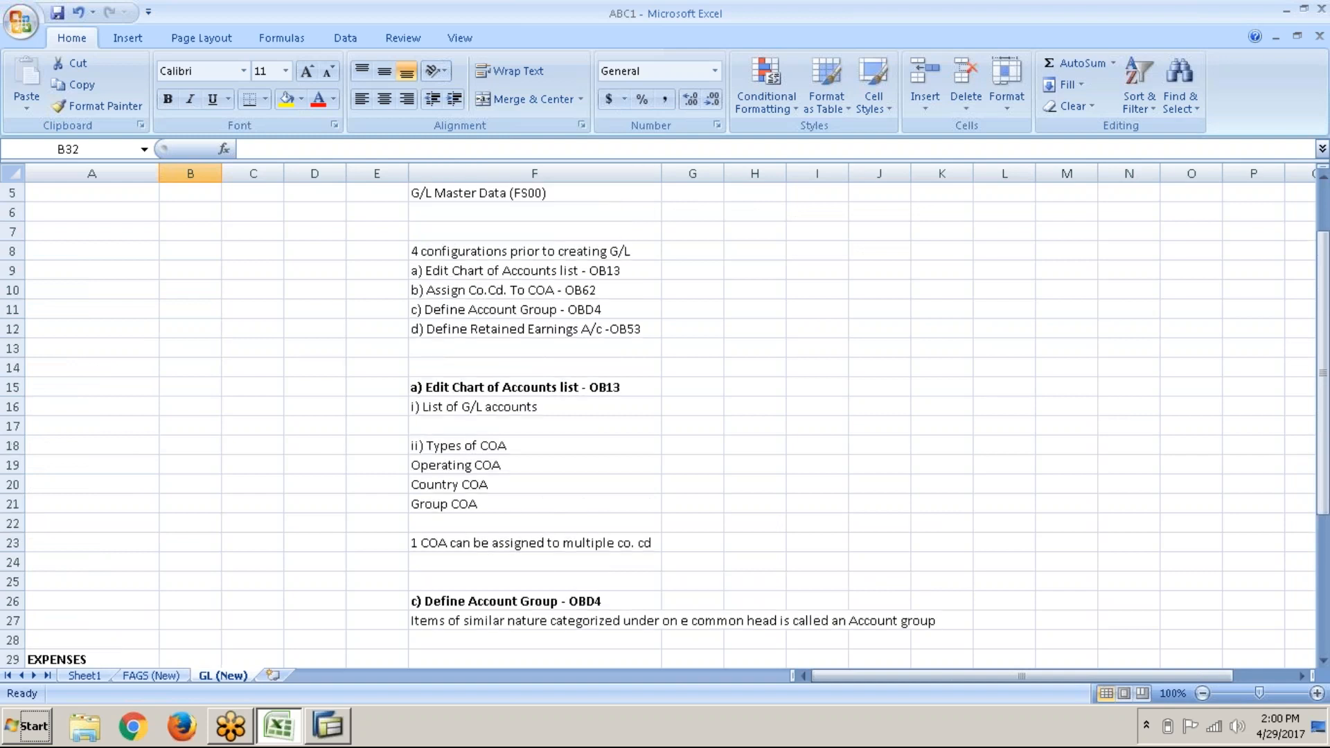
{"action": "left_click", "coordinate": [448, 195]}
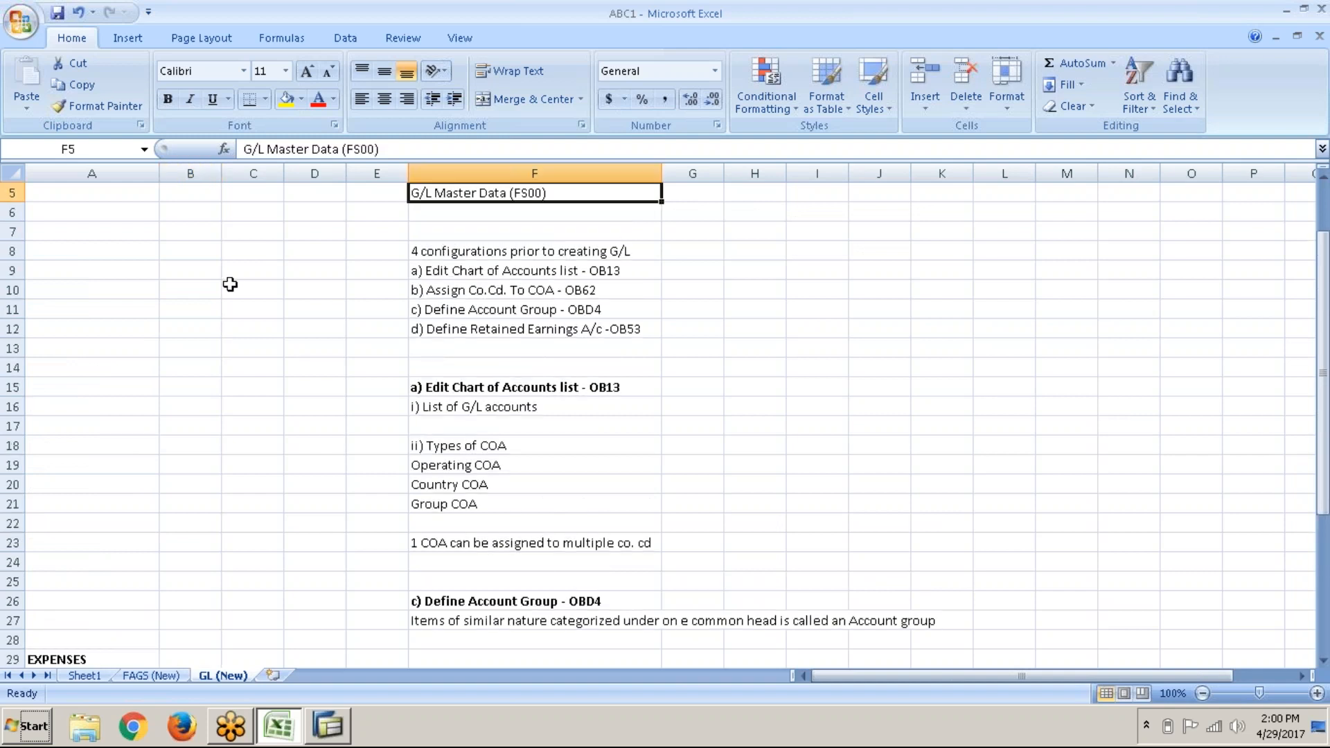
{"action": "scroll", "coordinate": [230, 284], "scroll_direction": "down", "scroll_amount": 8}
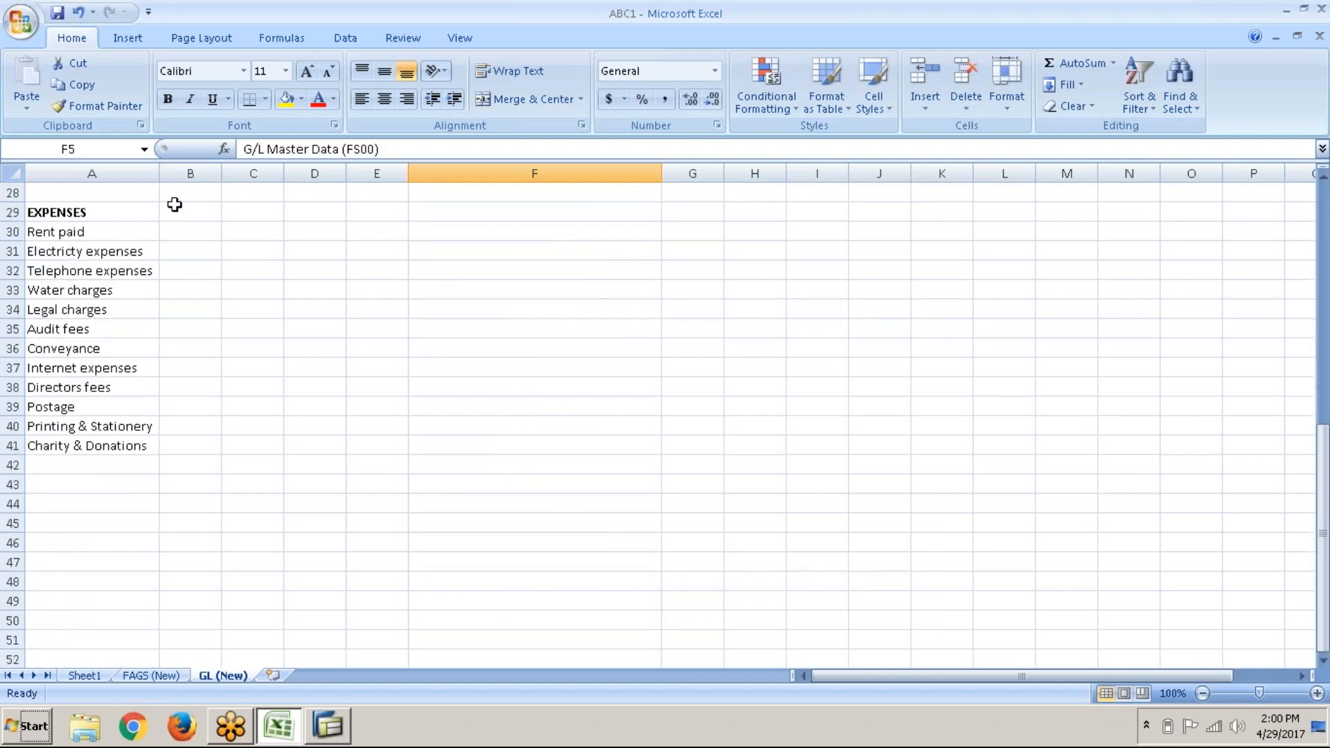
{"action": "left_click", "coordinate": [174, 205]}
{"action": "left_click", "coordinate": [173, 232]}
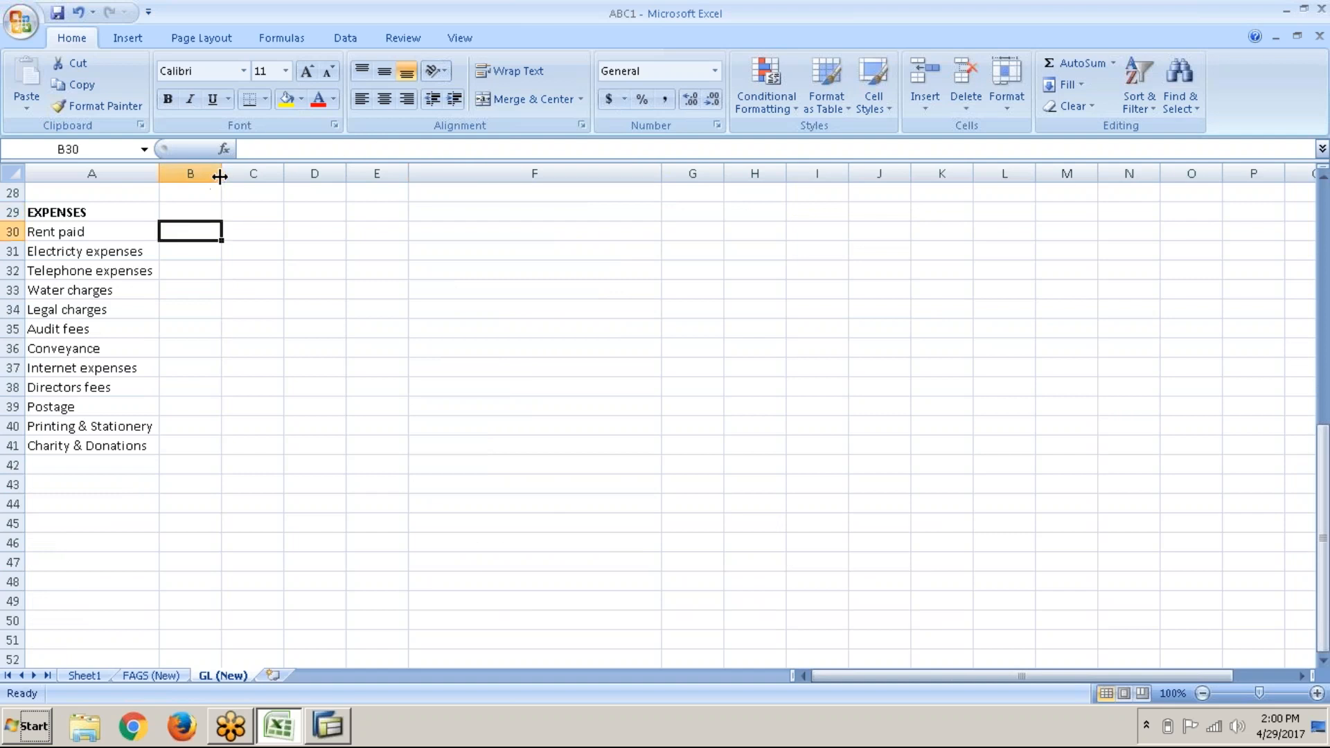
{"action": "left_click_drag", "start_coordinate": [222, 177], "coordinate": [247, 178]}
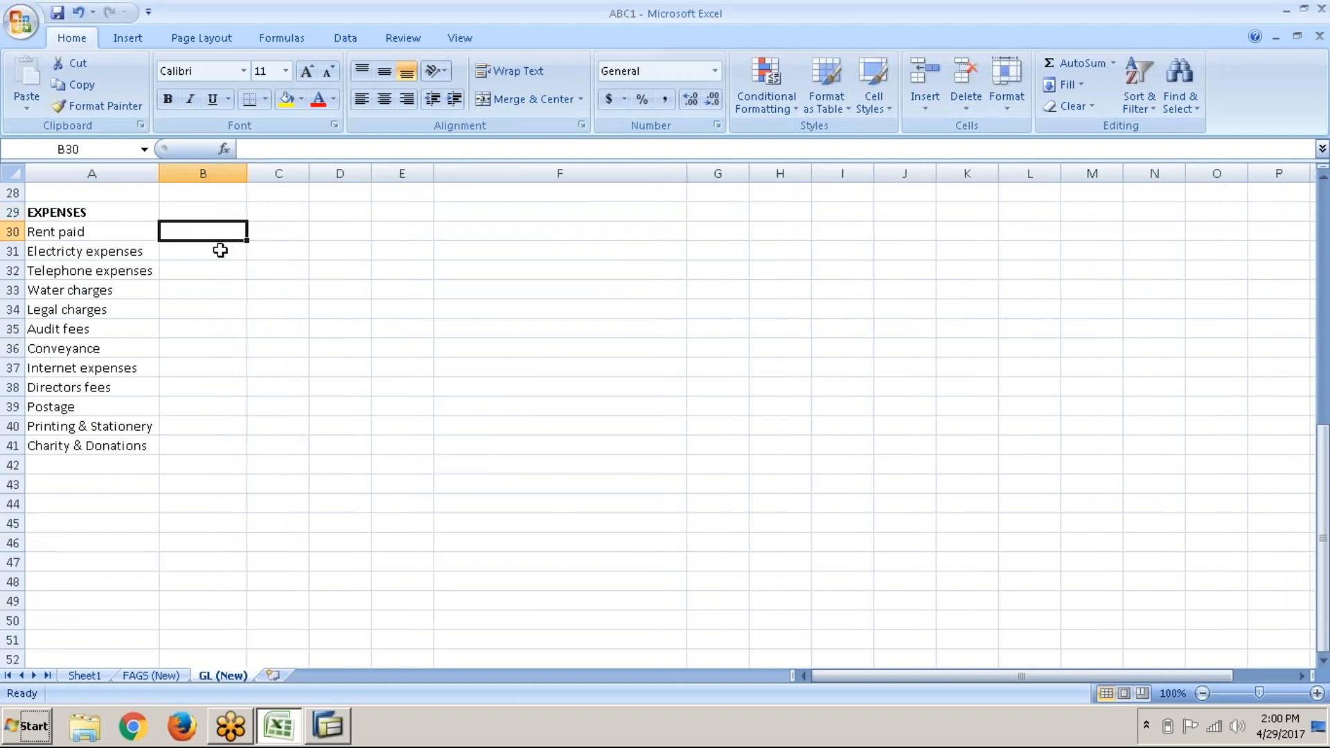
Step: Enter Rent recd, Commission recd, Interest on Invsts and Bad debts recovered in B30–B33
{"action": "type", "text": "Re"}
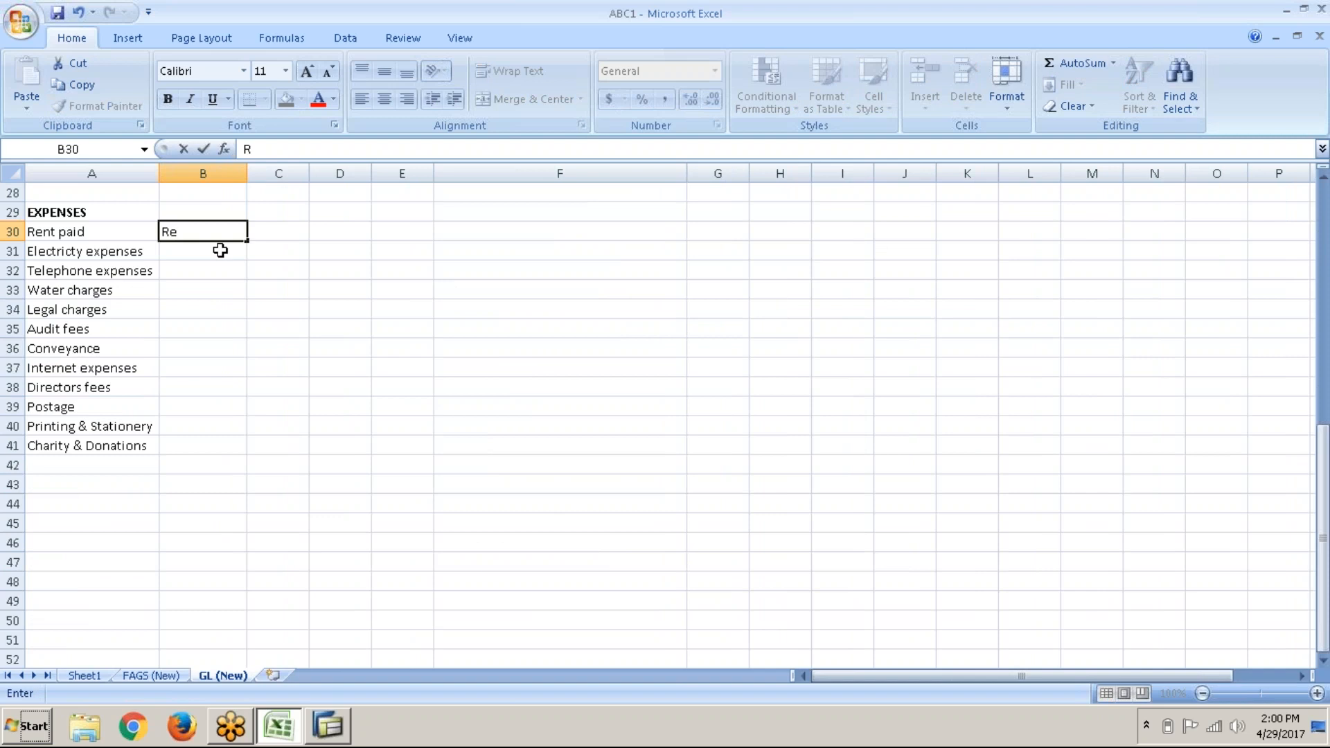
{"action": "type", "text": "nt recd"}
{"action": "key", "text": "Return"}
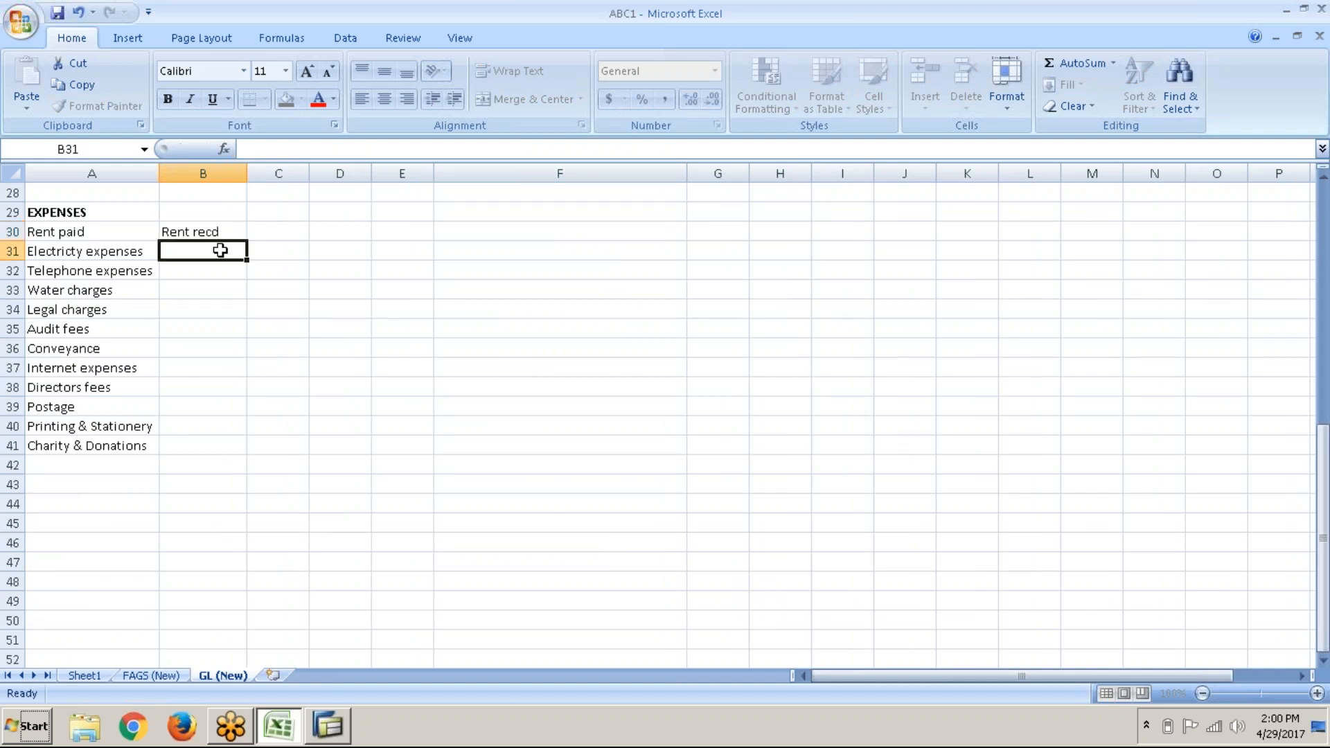
{"action": "type", "text": "Co"}
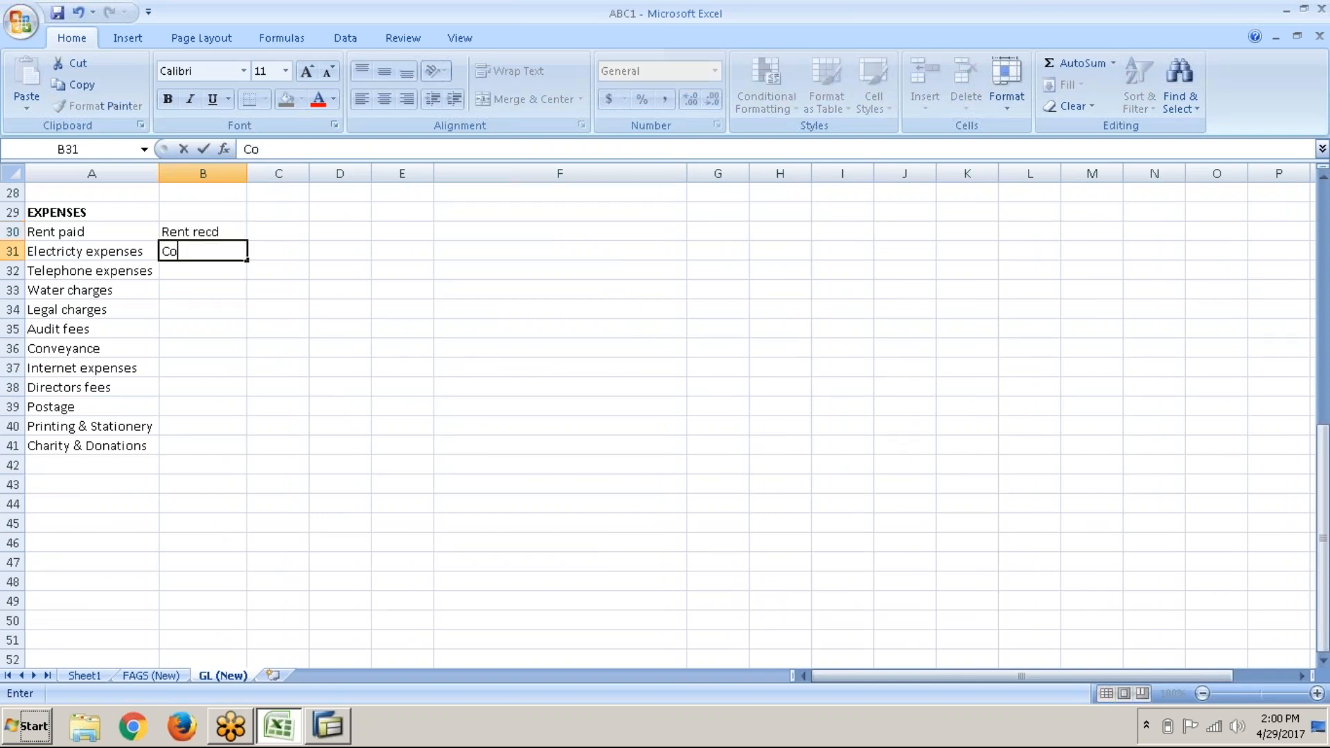
{"action": "type", "text": "mmisission"}
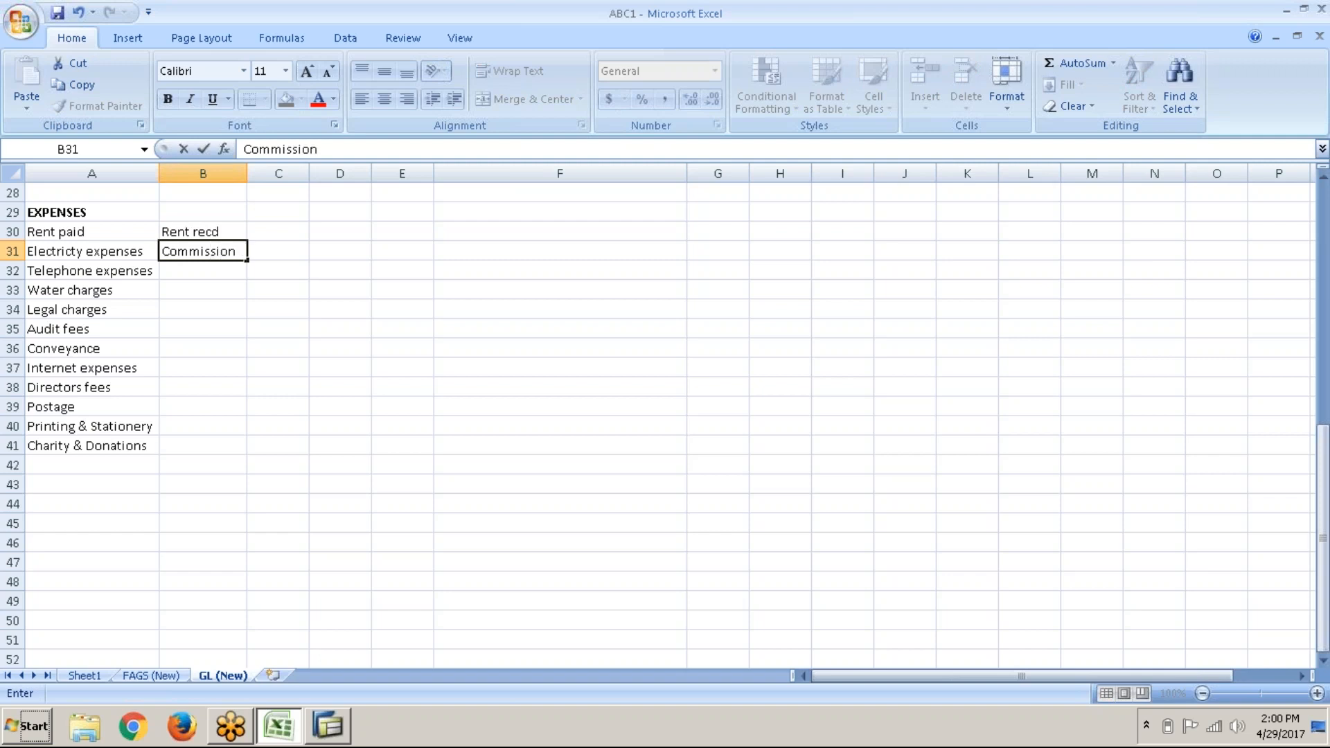
{"action": "type", "text": " recd"}
{"action": "key", "text": "Return"}
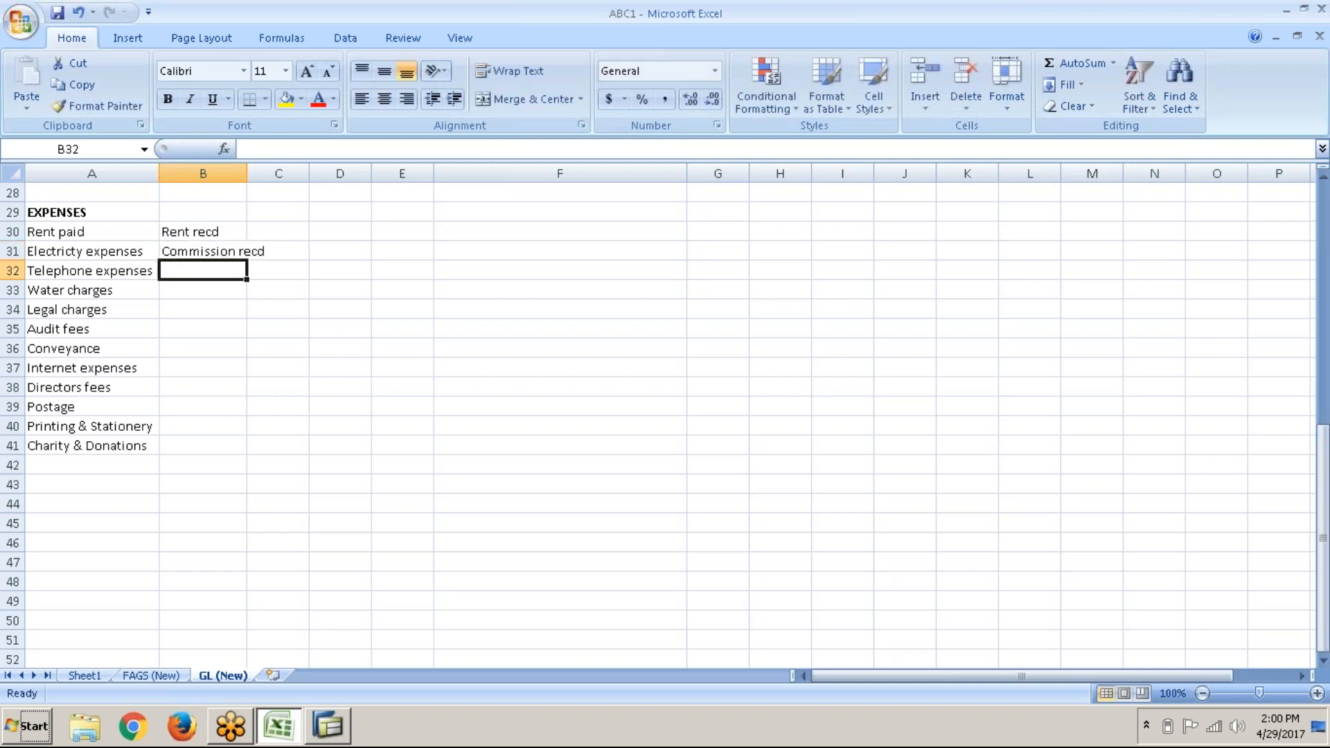
{"action": "type", "text": "Interest "}
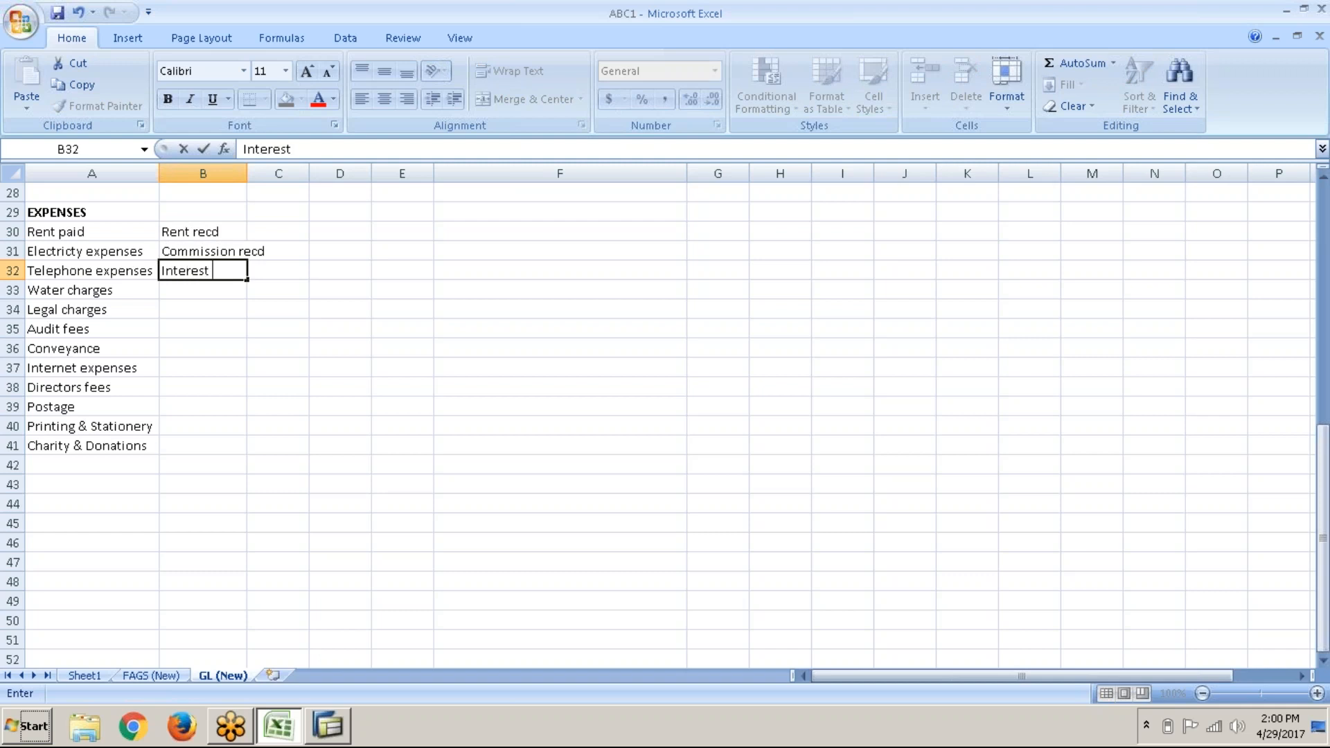
{"action": "type", "text": "on Invsts"}
{"action": "key", "text": "Return"}
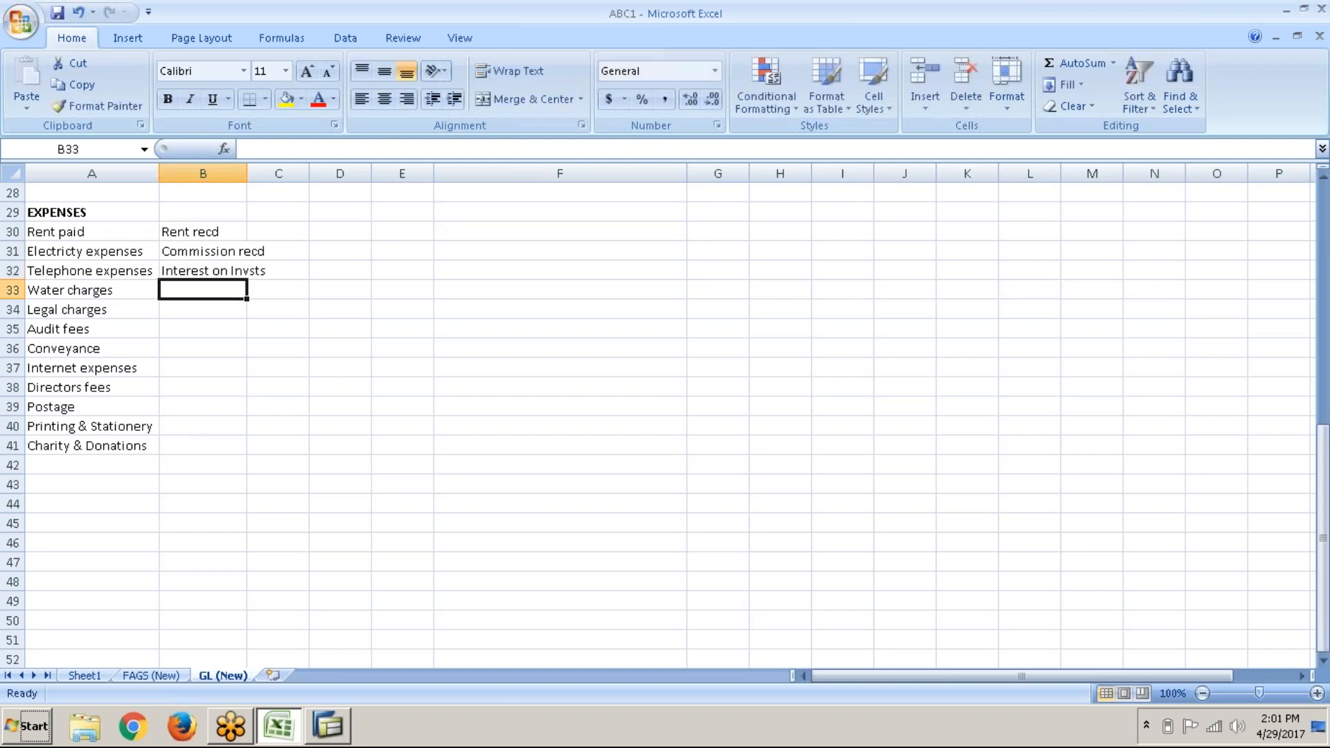
{"action": "type", "text": "Bad "}
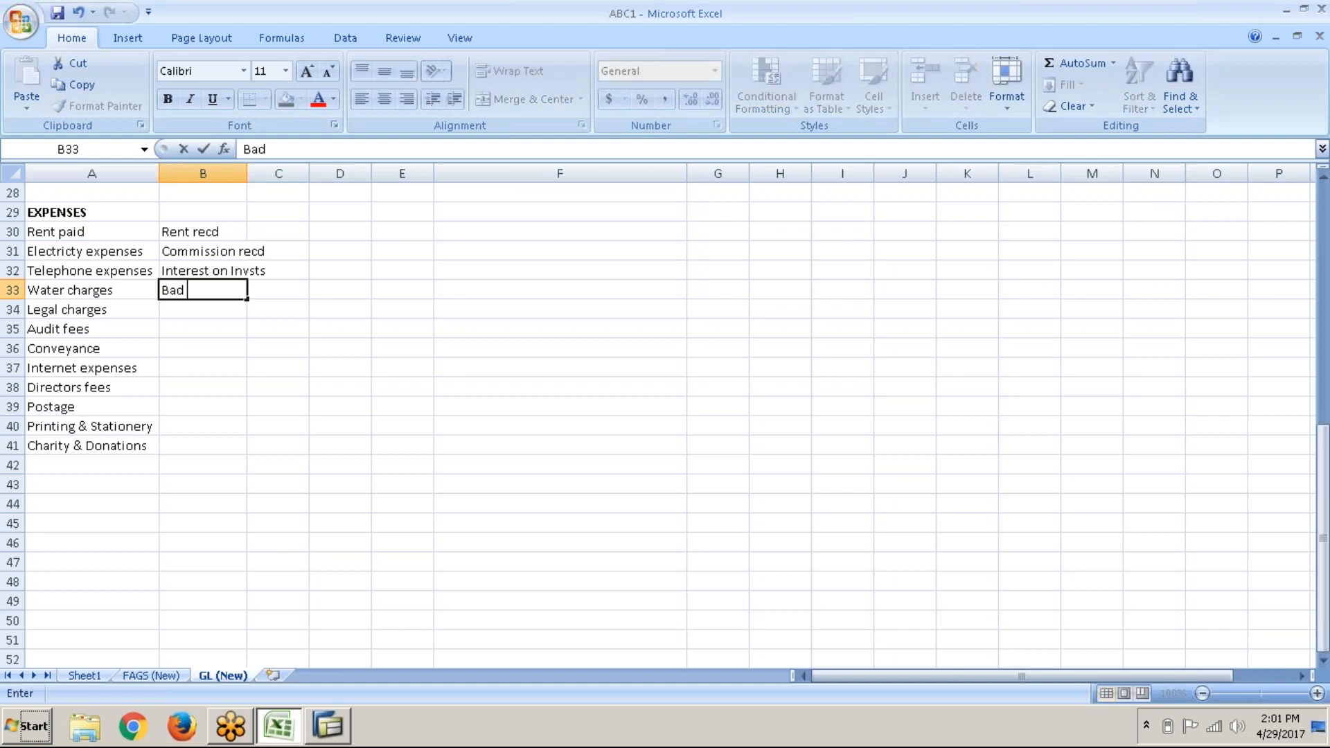
{"action": "type", "text": "debts recovered"}
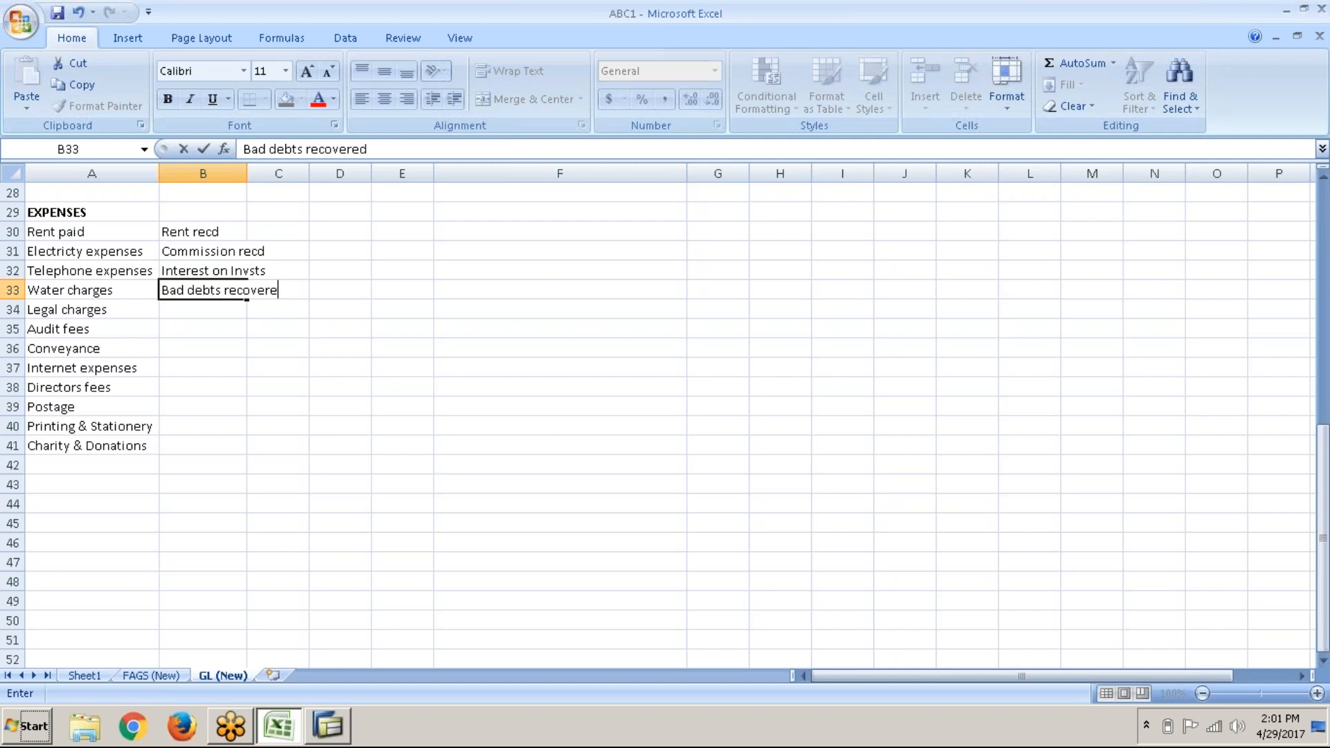
{"action": "key", "text": "Return"}
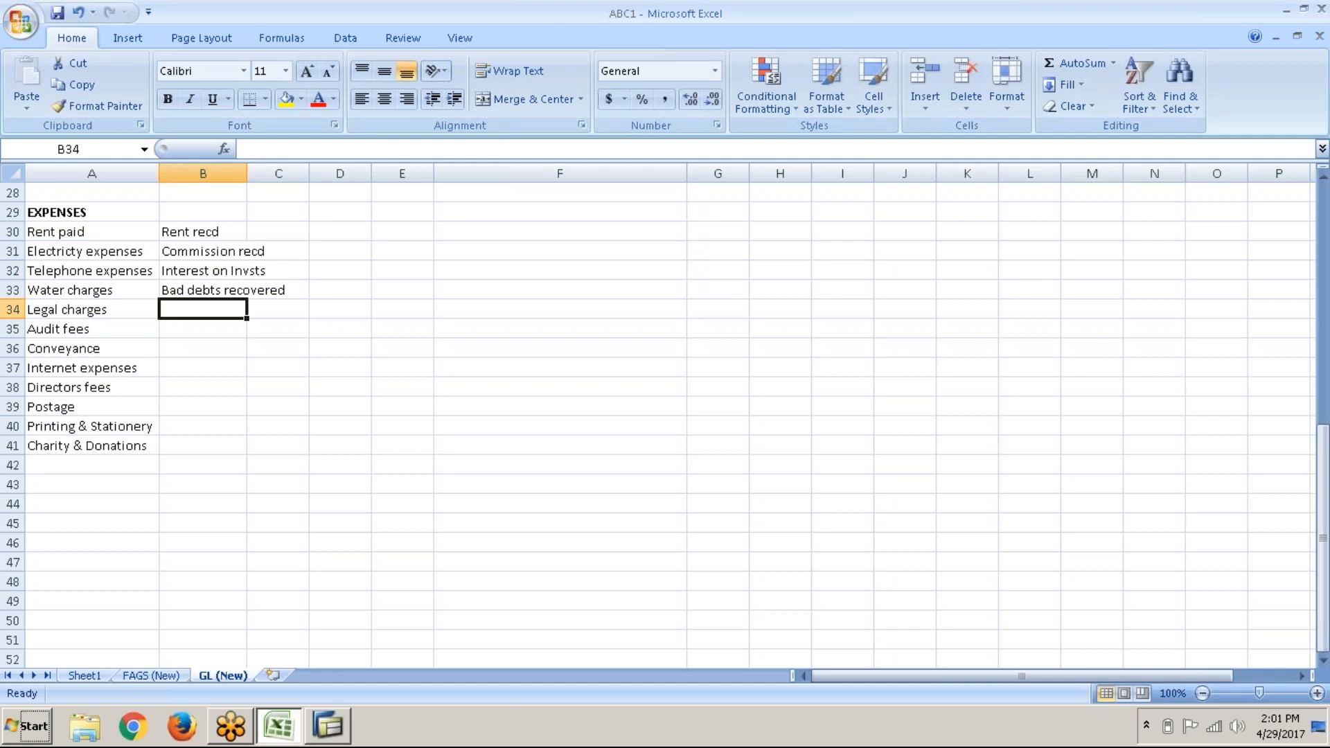
Step: Head the income column with INCOME in cell B29
{"action": "left_click", "coordinate": [213, 206]}
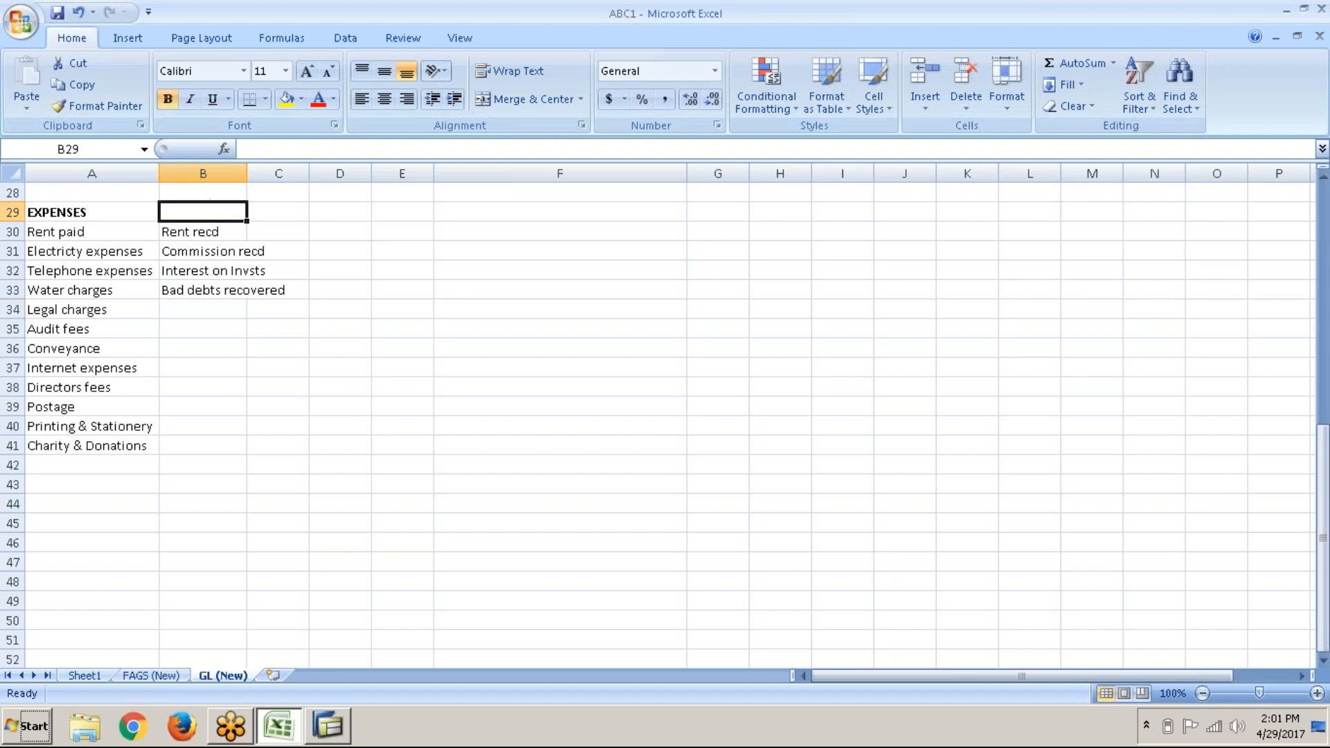
{"action": "type", "text": "in"}
{"action": "key", "text": "BackSpace"}
{"action": "key", "text": "BackSpace"}
{"action": "key", "text": "BackSpace"}
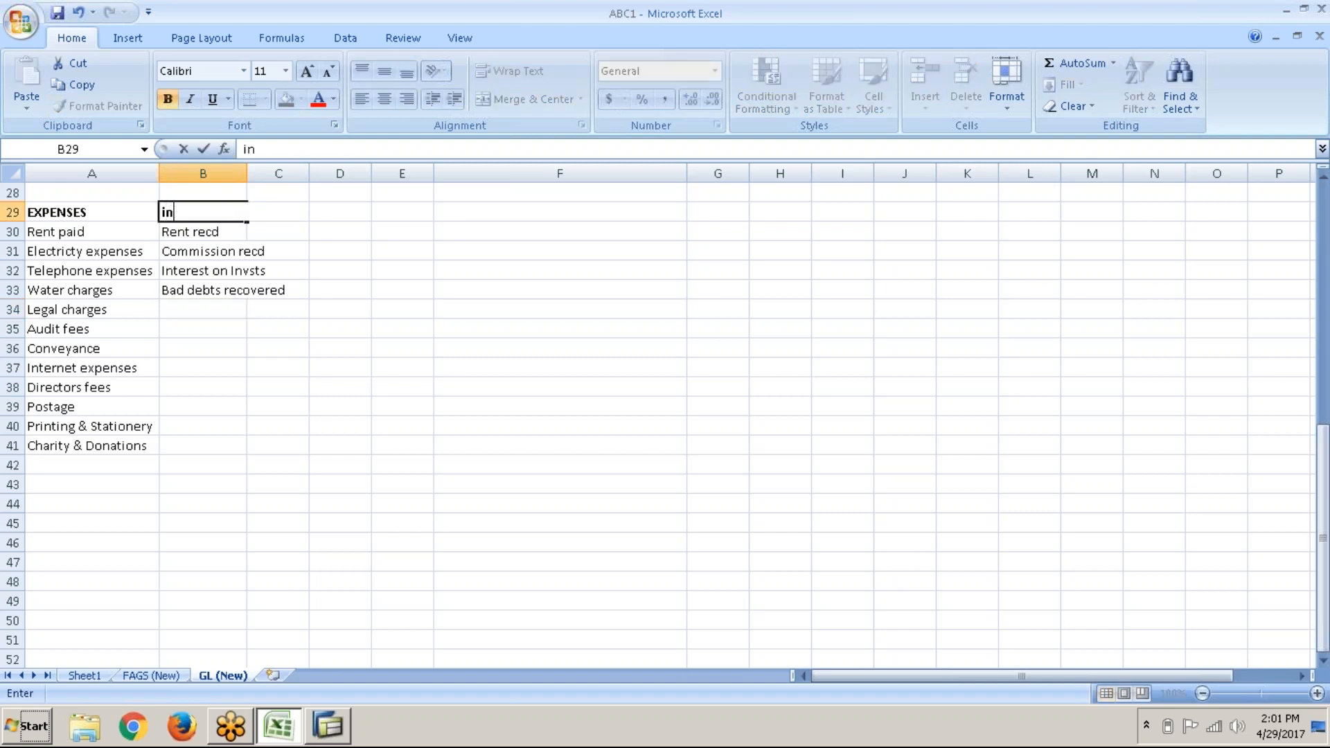
{"action": "type", "text": "INCOME"}
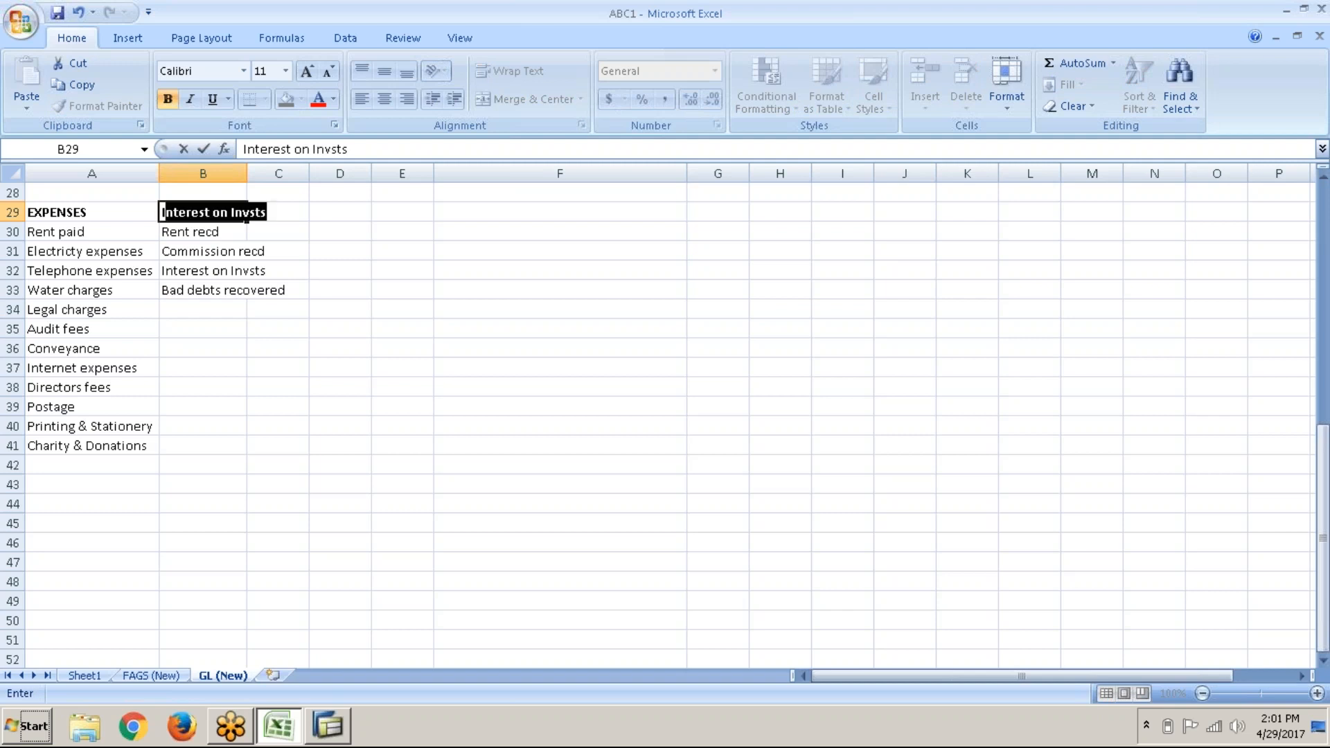
{"action": "key", "text": "Return"}
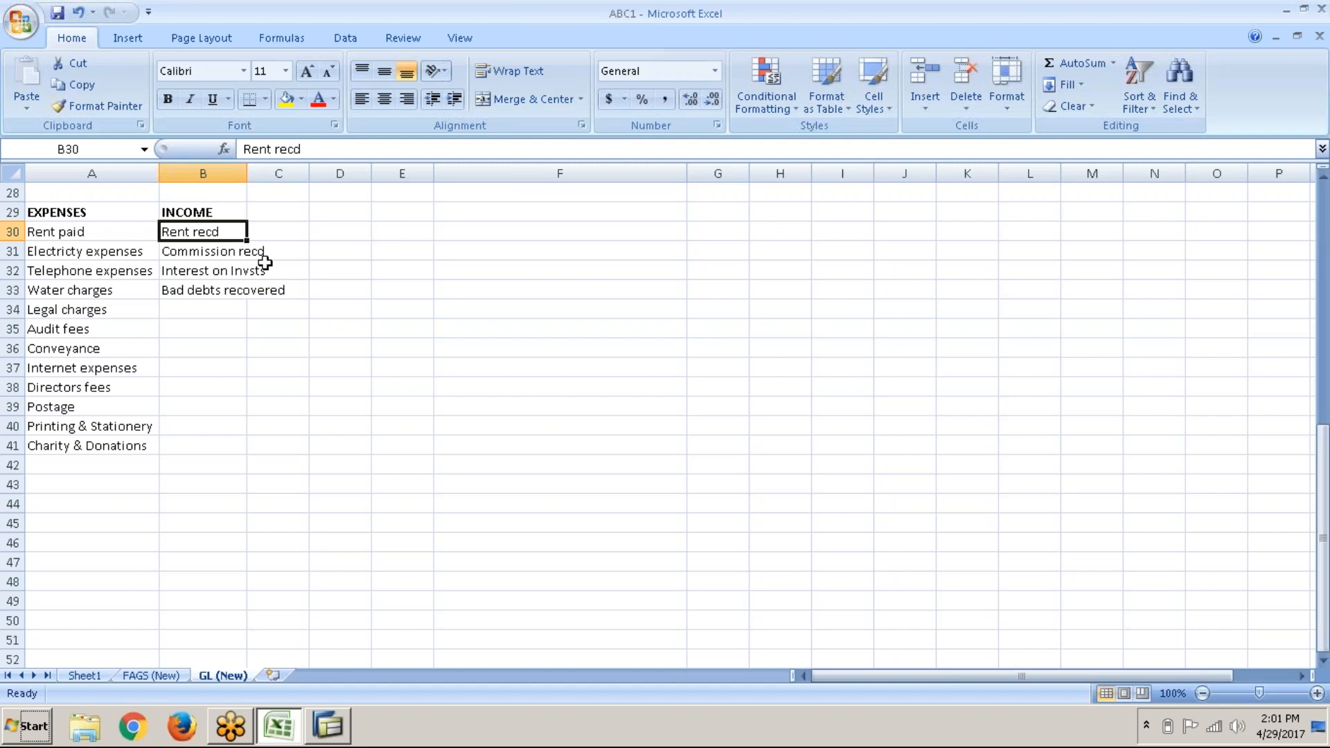
Step: Select the EXPENSES and INCOME lists, then check the FS00 note and SAP account groups overview
{"action": "left_click_drag", "start_coordinate": [65, 214], "coordinate": [194, 444]}
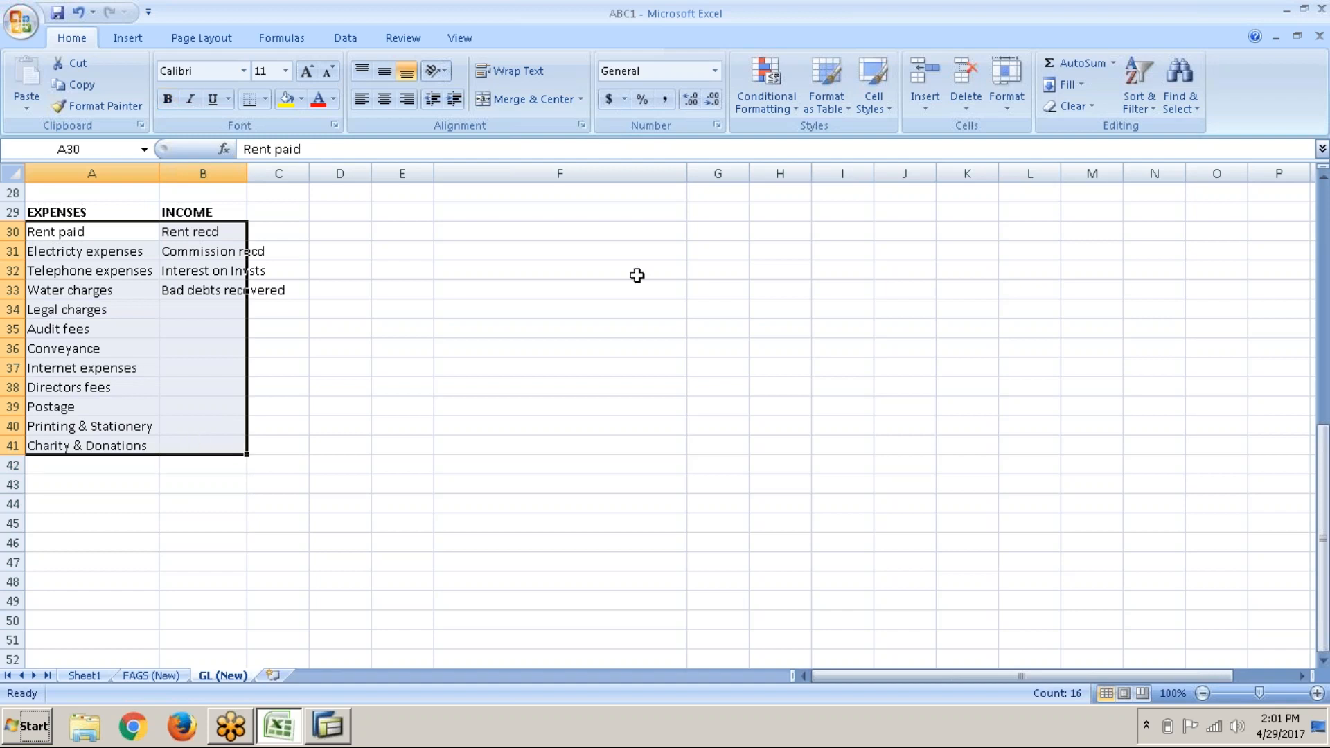
{"action": "scroll", "coordinate": [637, 276], "scroll_direction": "up", "scroll_amount": 9}
{"action": "left_click", "coordinate": [614, 270]}
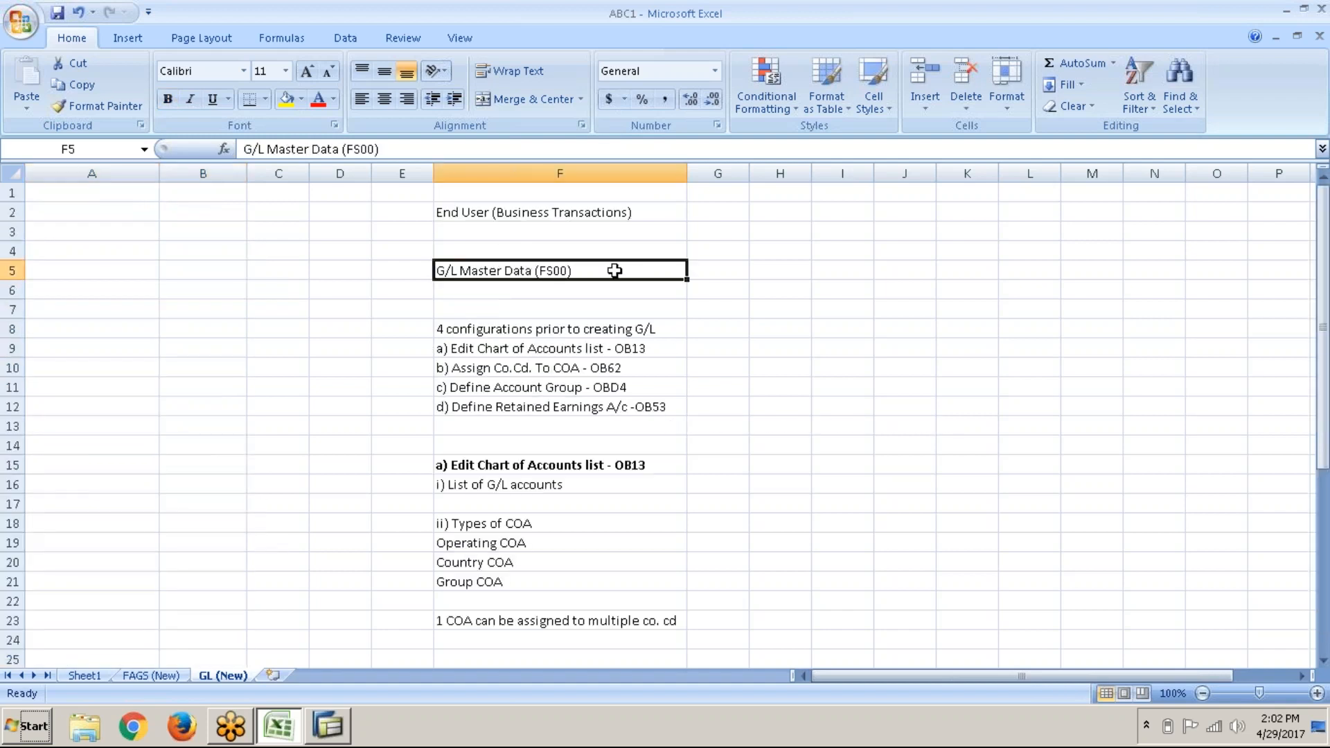
{"action": "scroll", "coordinate": [531, 604], "scroll_direction": "down", "scroll_amount": 4}
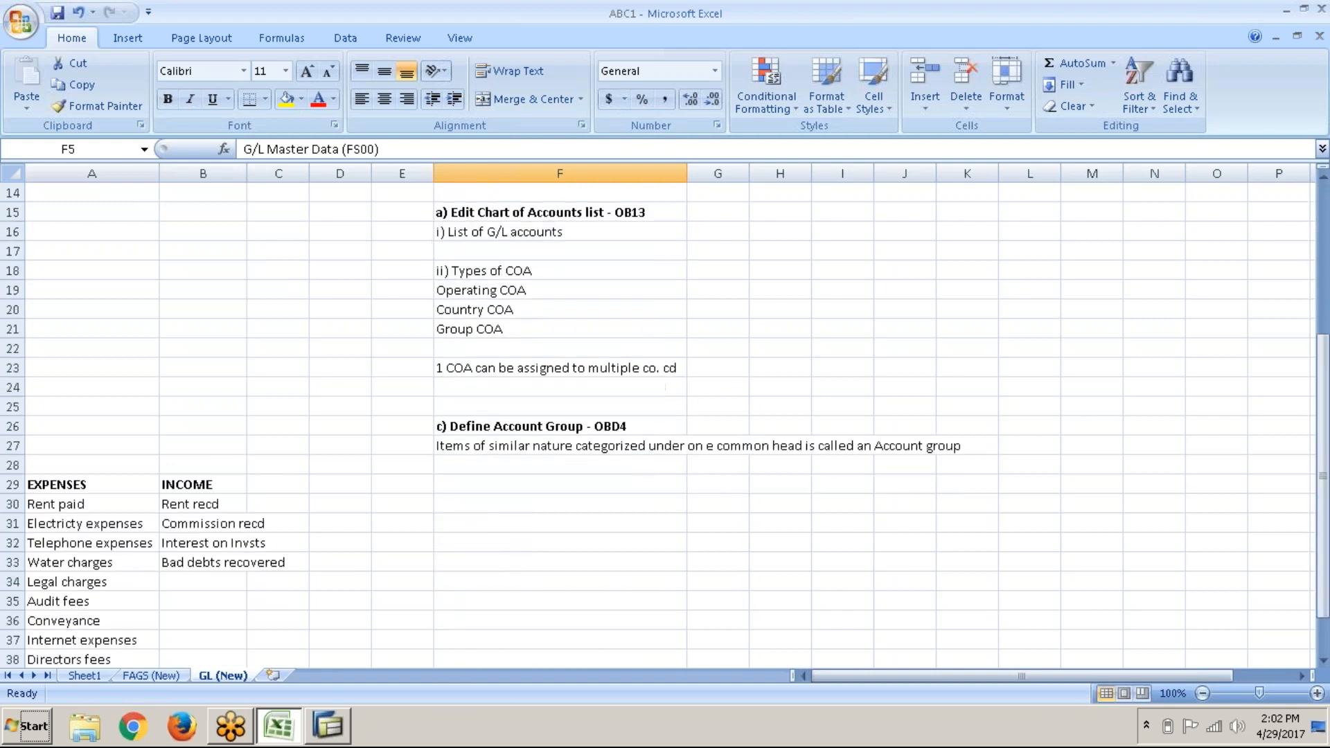
{"action": "left_click", "coordinate": [346, 721]}
{"action": "key", "text": "alt+Tab"}
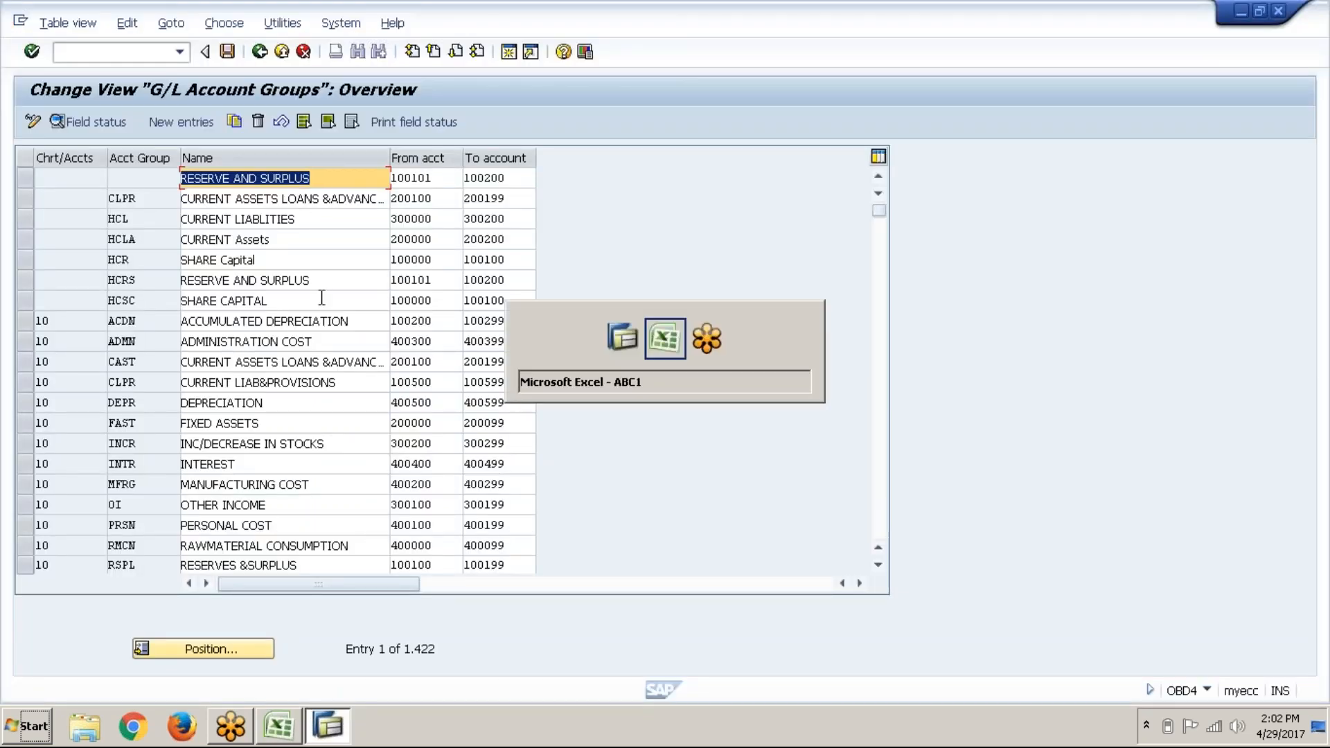
Step: Write '1) Controls the G/L no. ranges' in F28 and start '2)' in F29
{"action": "left_click", "coordinate": [468, 471]}
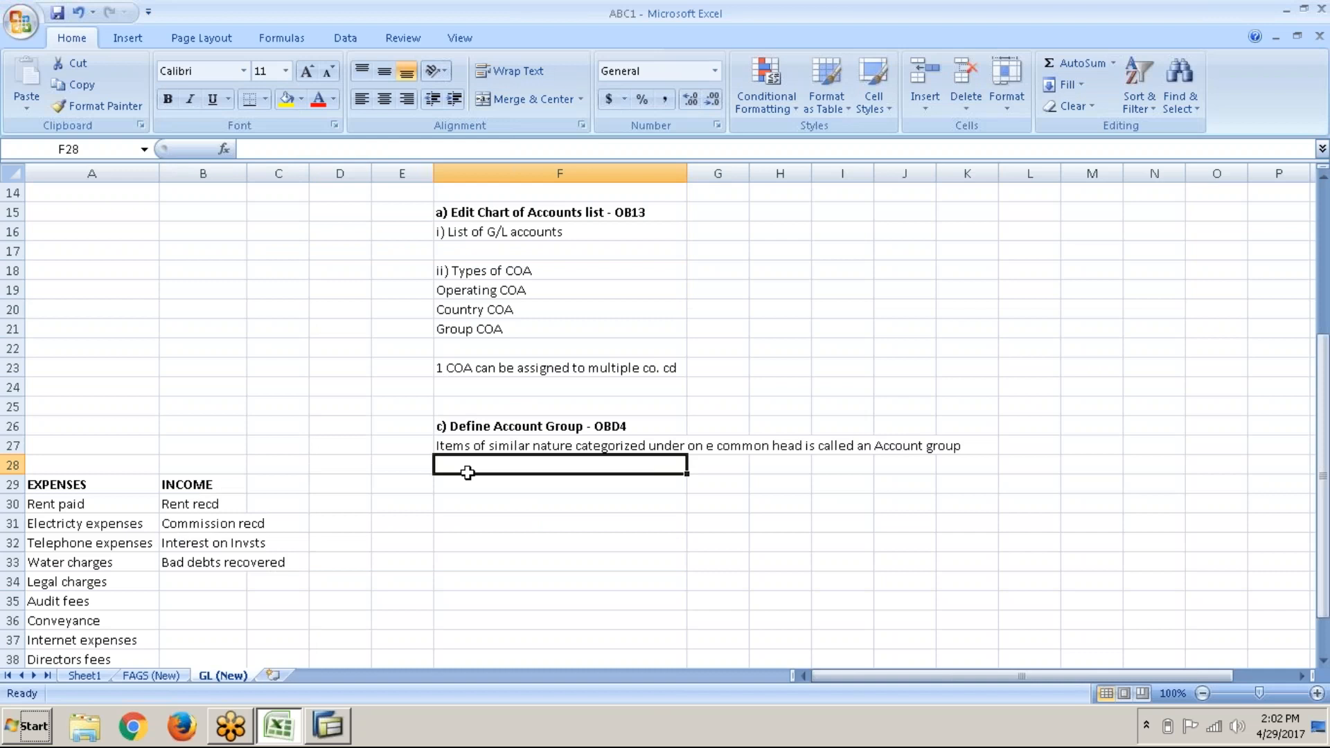
{"action": "type", "text": "1)"}
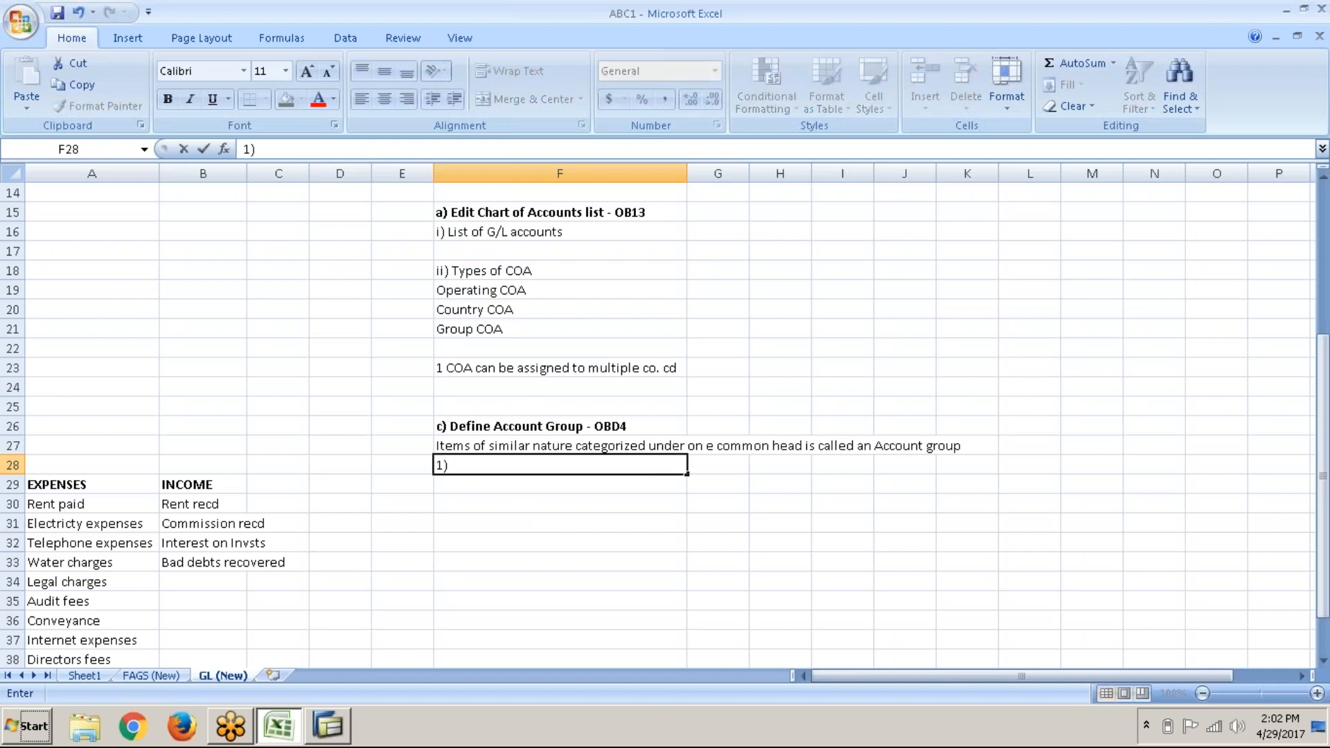
{"action": "type", "text": " CONTROLS THE"}
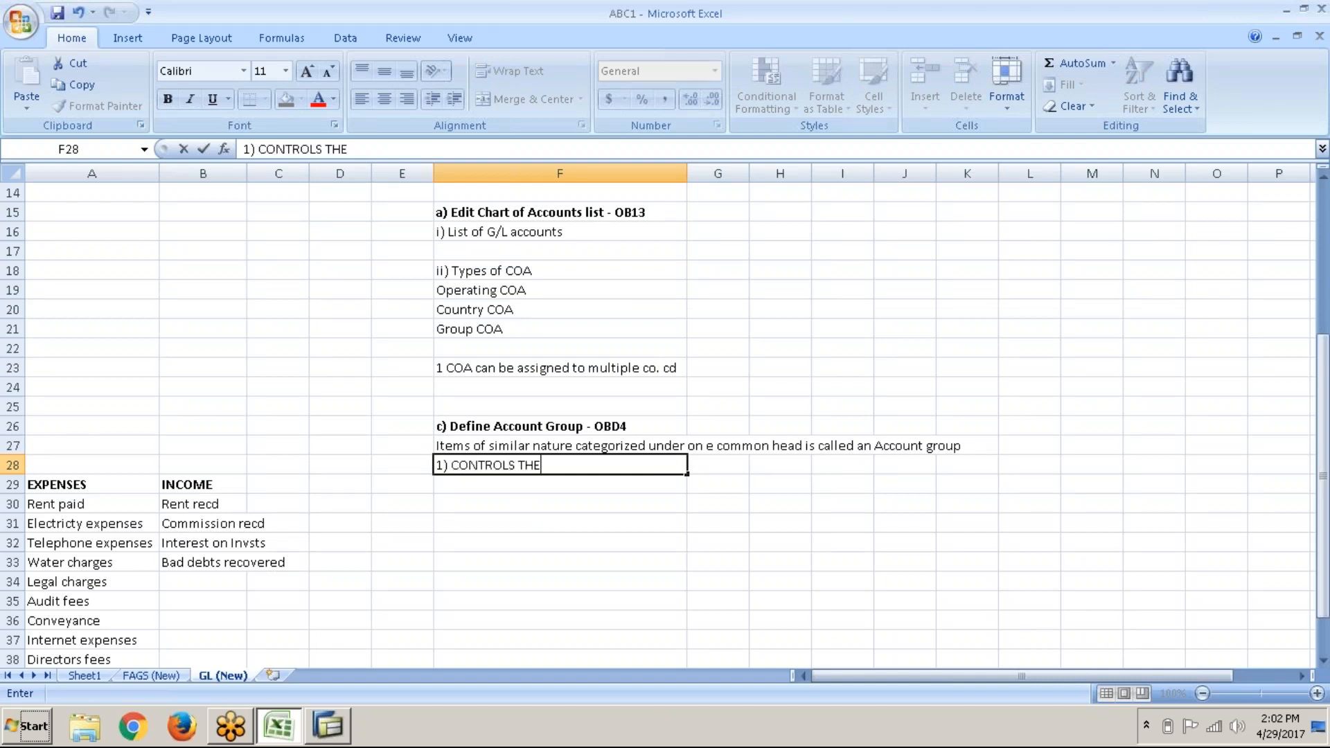
{"action": "key", "text": "BackSpace"}
{"action": "key", "text": "BackSpace"}
{"action": "key", "text": "BackSpace"}
{"action": "key", "text": "BackSpace"}
{"action": "key", "text": "BackSpace"}
{"action": "key", "text": "BackSpace"}
{"action": "key", "text": "BackSpace"}
{"action": "key", "text": "BackSpace"}
{"action": "key", "text": "BackSpace"}
{"action": "key", "text": "BackSpace"}
{"action": "key", "text": "BackSpace"}
{"action": "key", "text": "BackSpace"}
{"action": "key", "text": "BackSpace"}
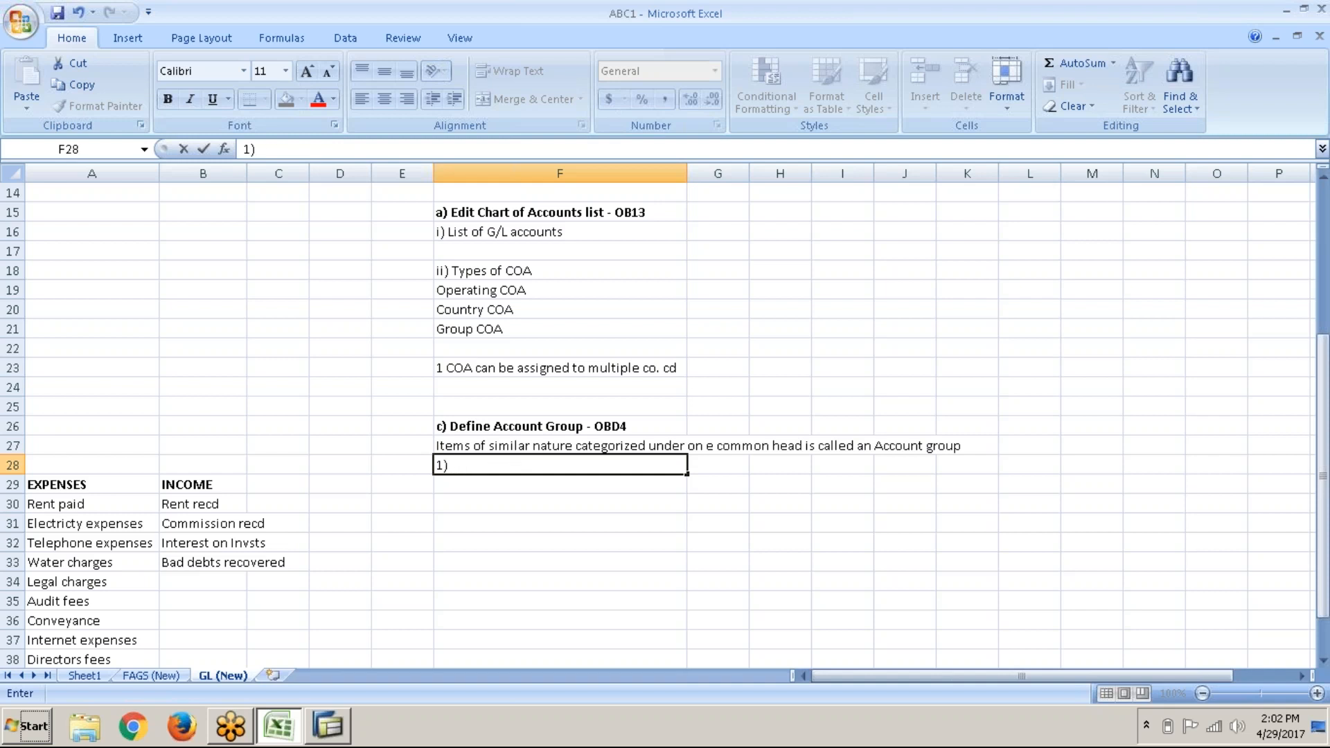
{"action": "type", "text": "Controls the"}
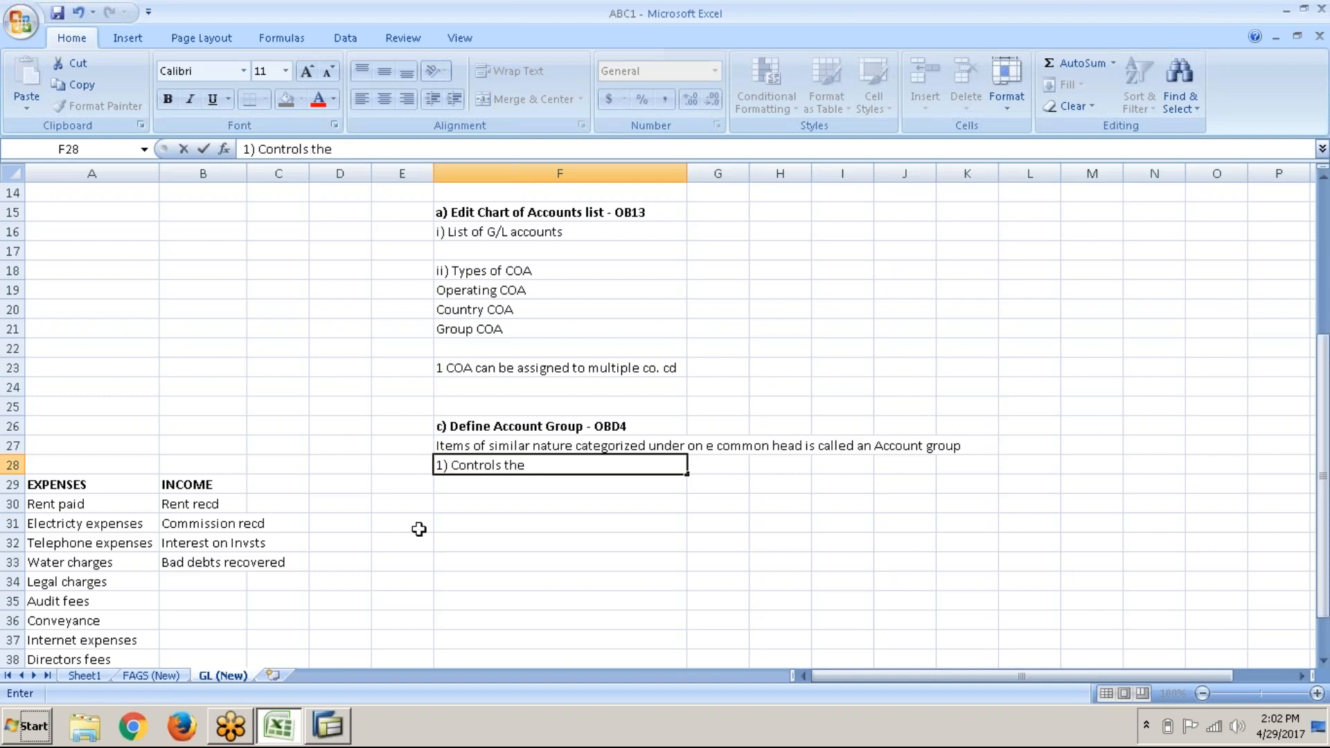
{"action": "type", "text": " a"}
{"action": "key", "text": "BackSpace"}
{"action": "type", "text": "G/L no. ranges"}
{"action": "key", "text": "Return"}
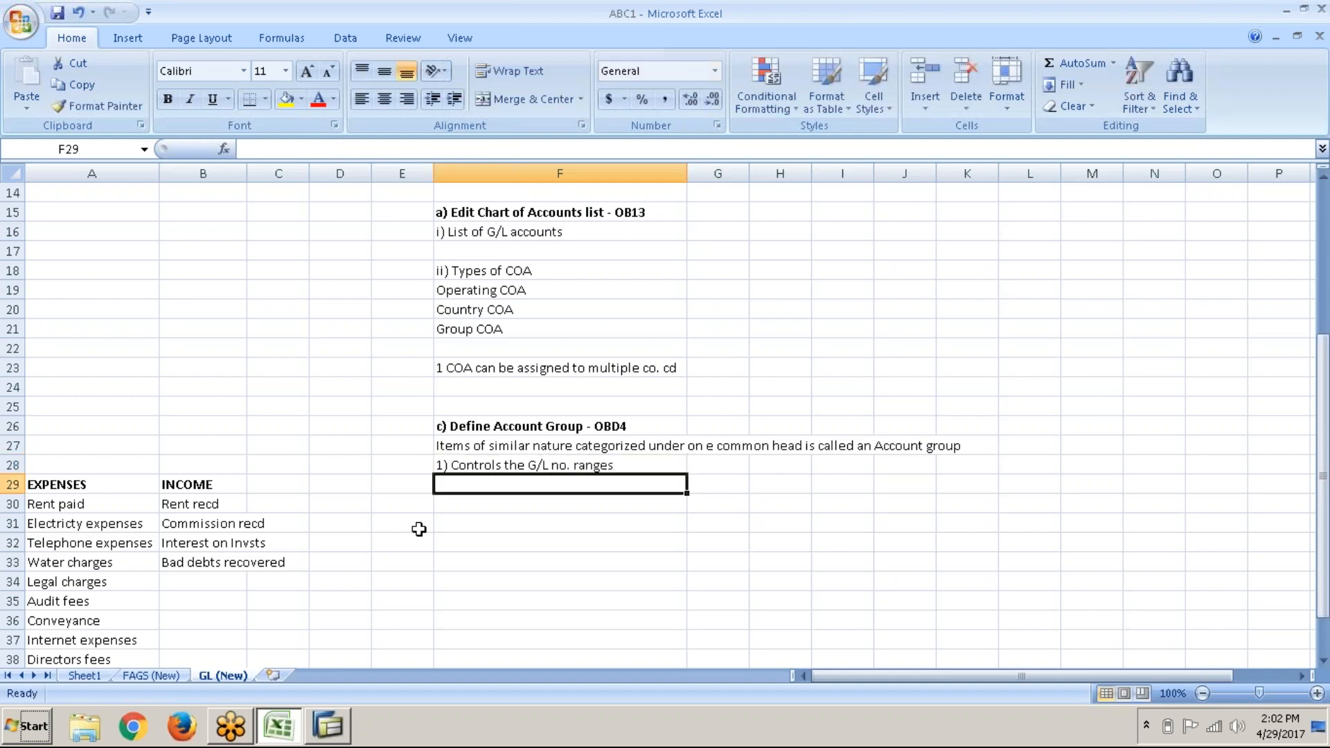
{"action": "type", "text": "2)"}
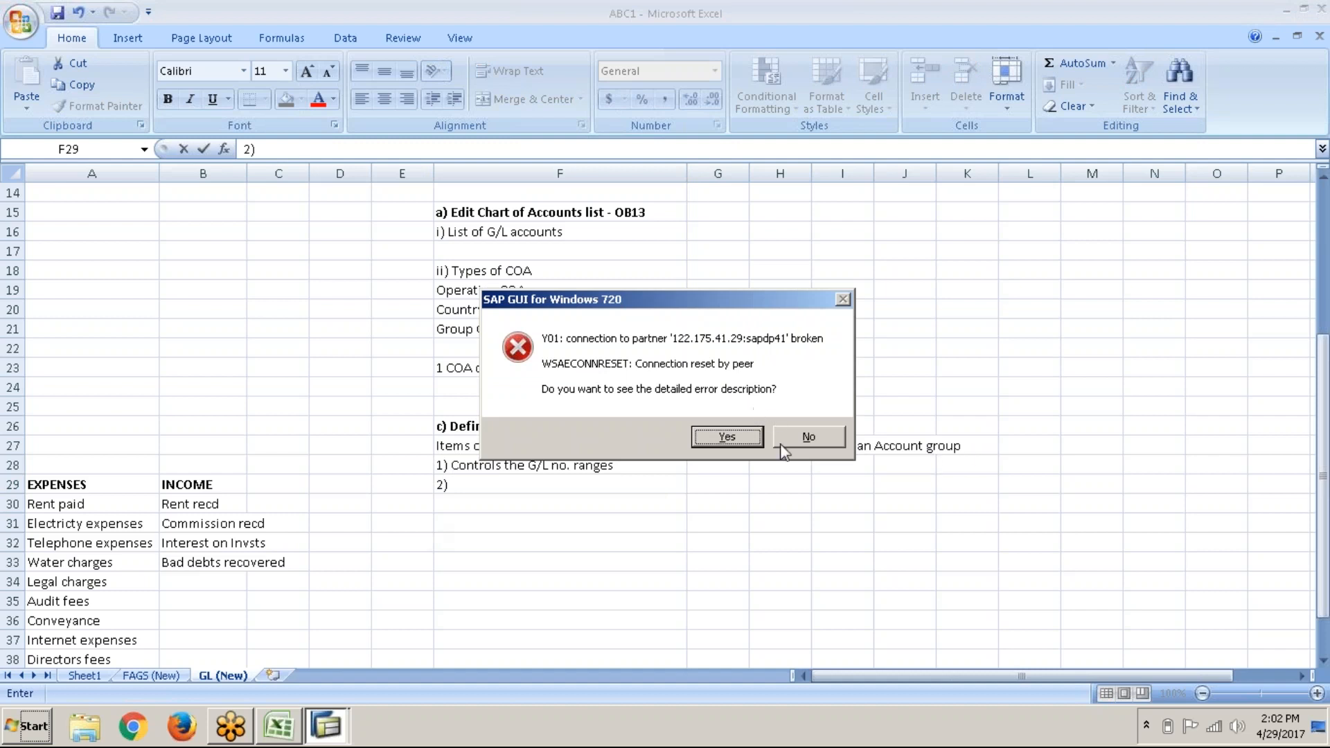
Step: Decline the SAP error, finish F29 as '2) controls the fields appearing in G/L master data', show desktop
{"action": "left_click", "coordinate": [795, 439]}
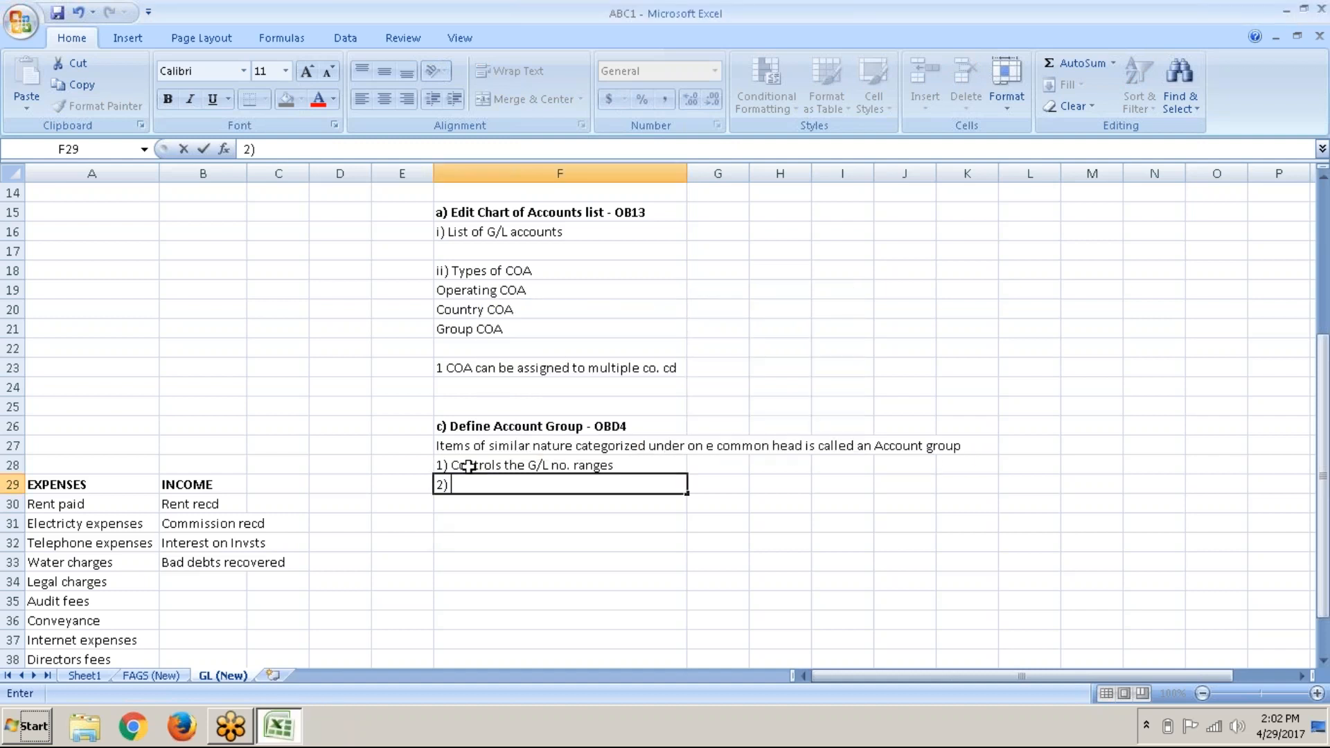
{"action": "type", "text": "controls the "}
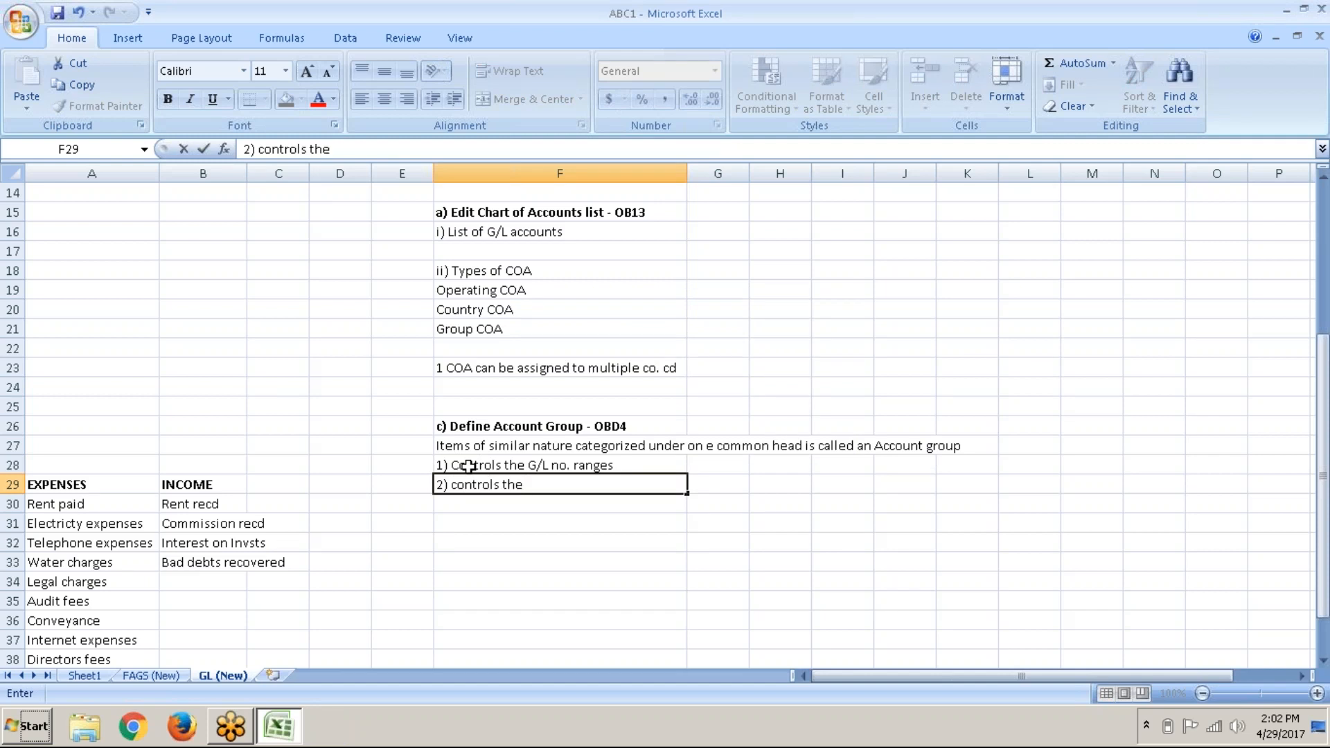
{"action": "type", "text": "fields appearing in "}
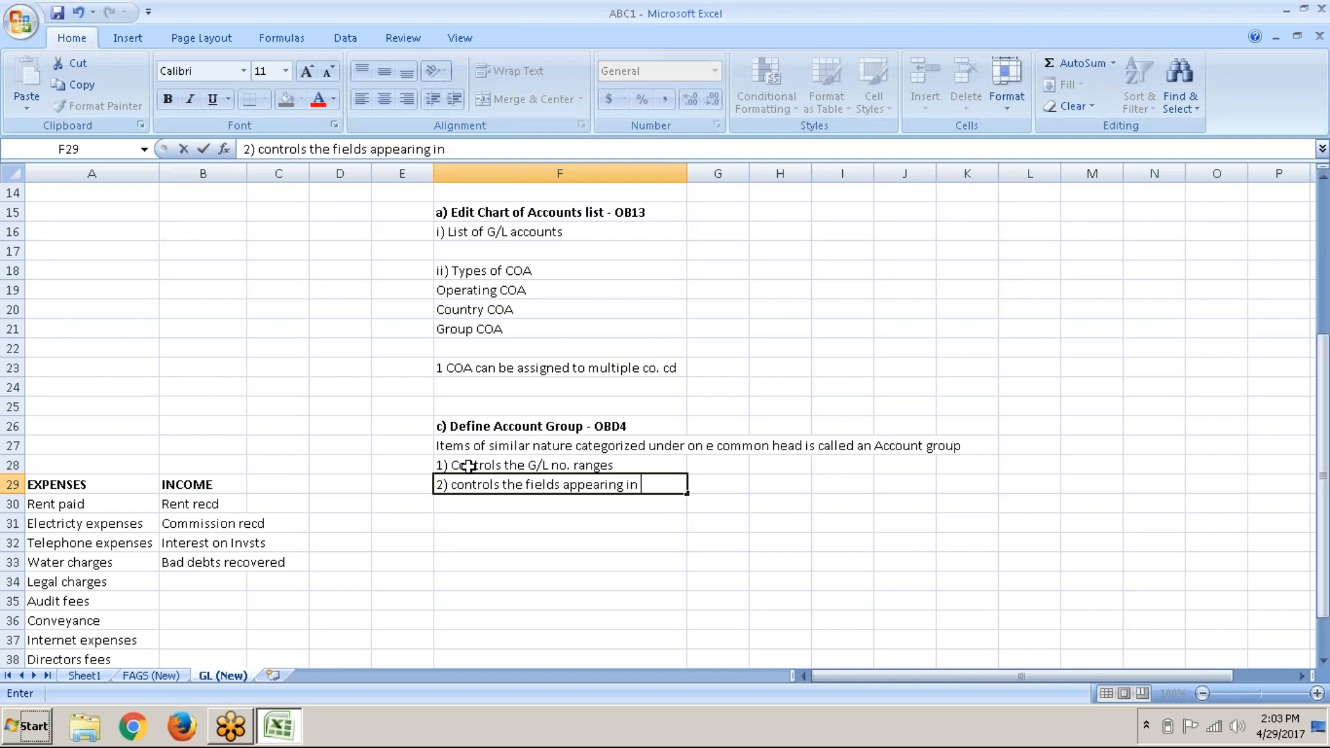
{"action": "type", "text": "G/L master data"}
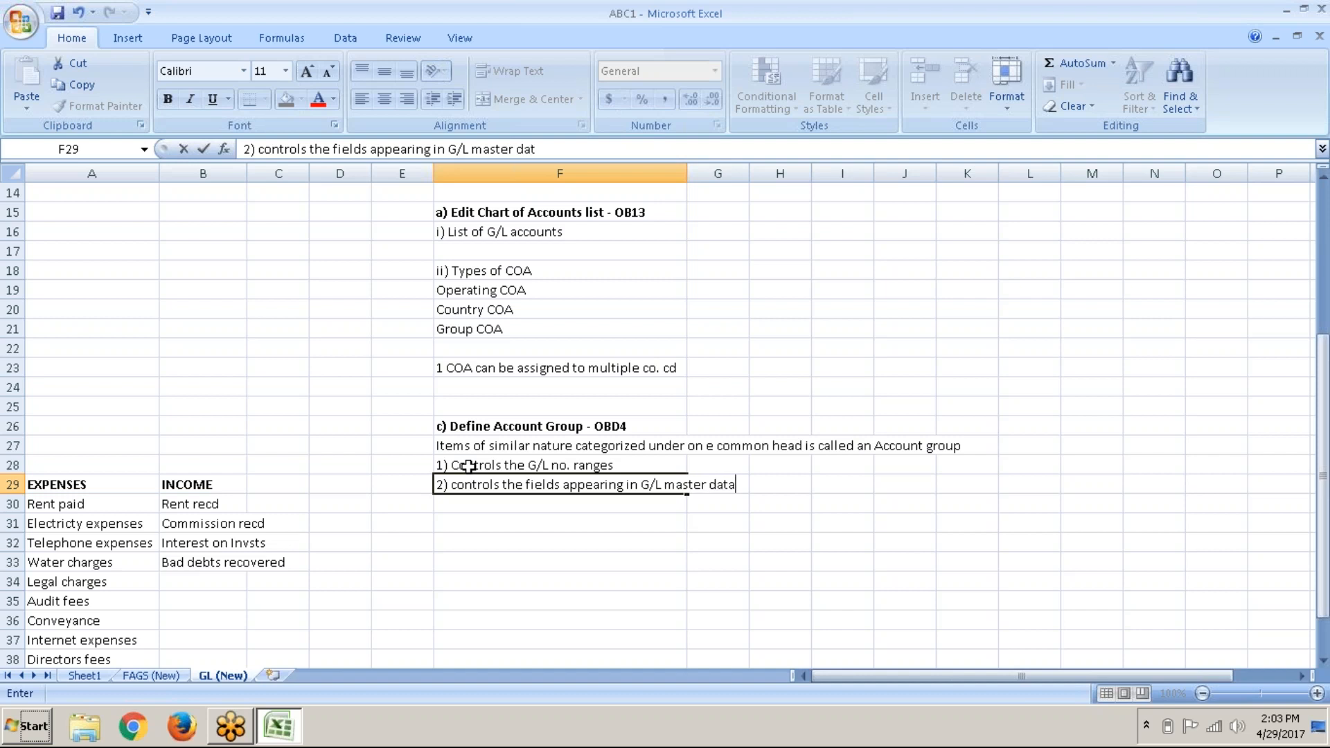
{"action": "key", "text": "Return"}
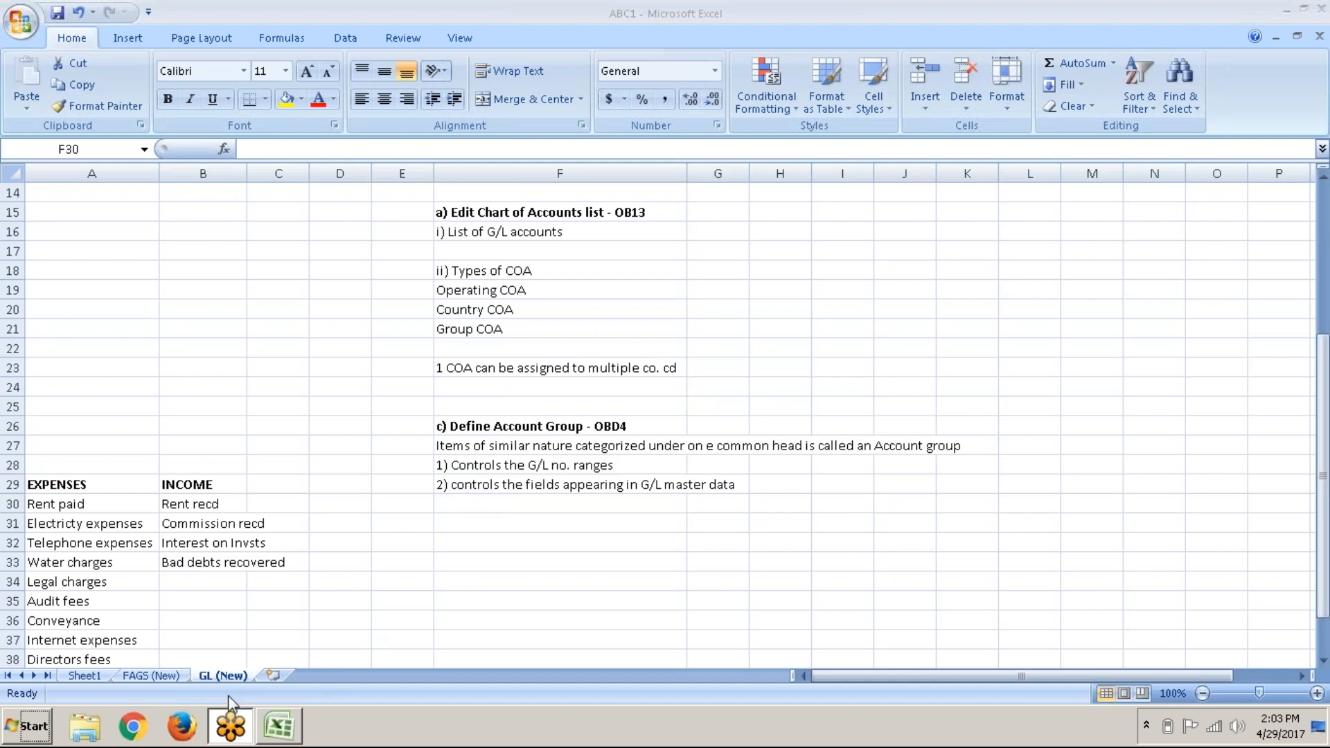
{"action": "key", "text": "super+d"}
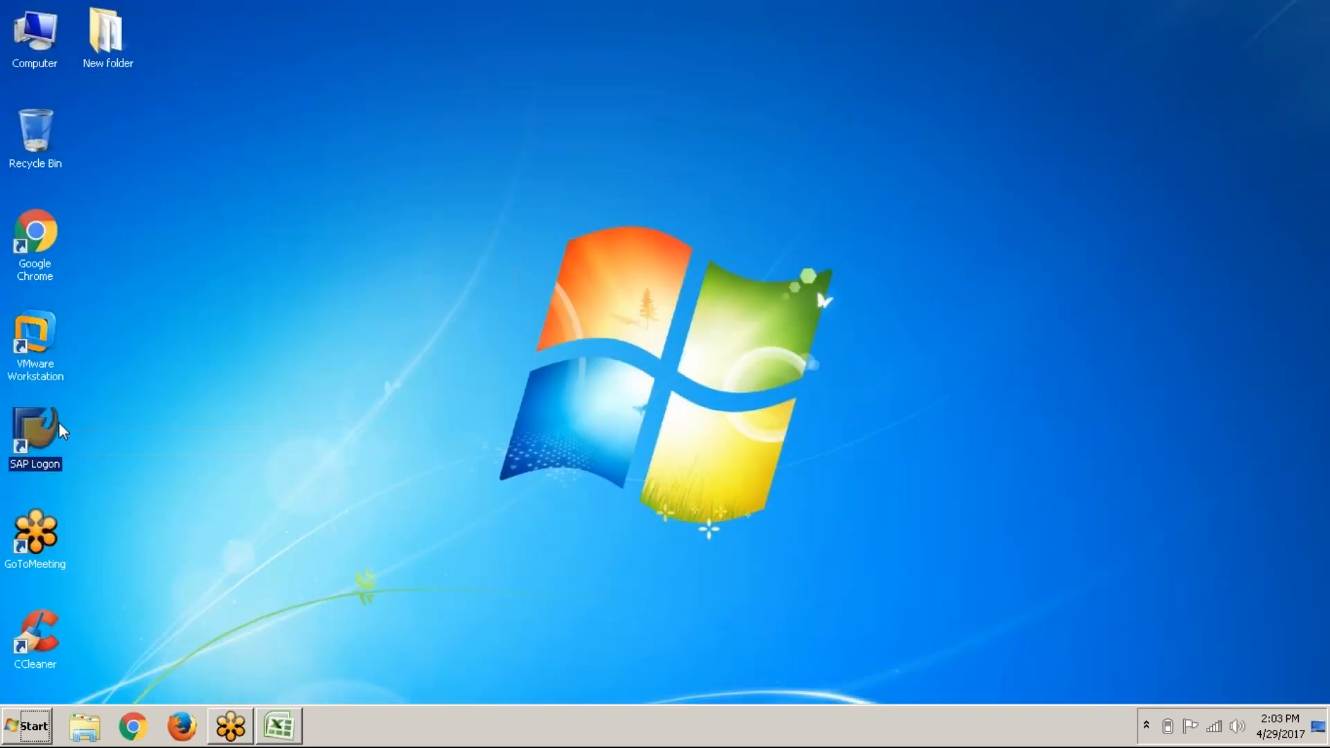
Step: Start SAP Logon, open the Online system, and log on with the saved user and password
{"action": "double_click", "coordinate": [36, 430]}
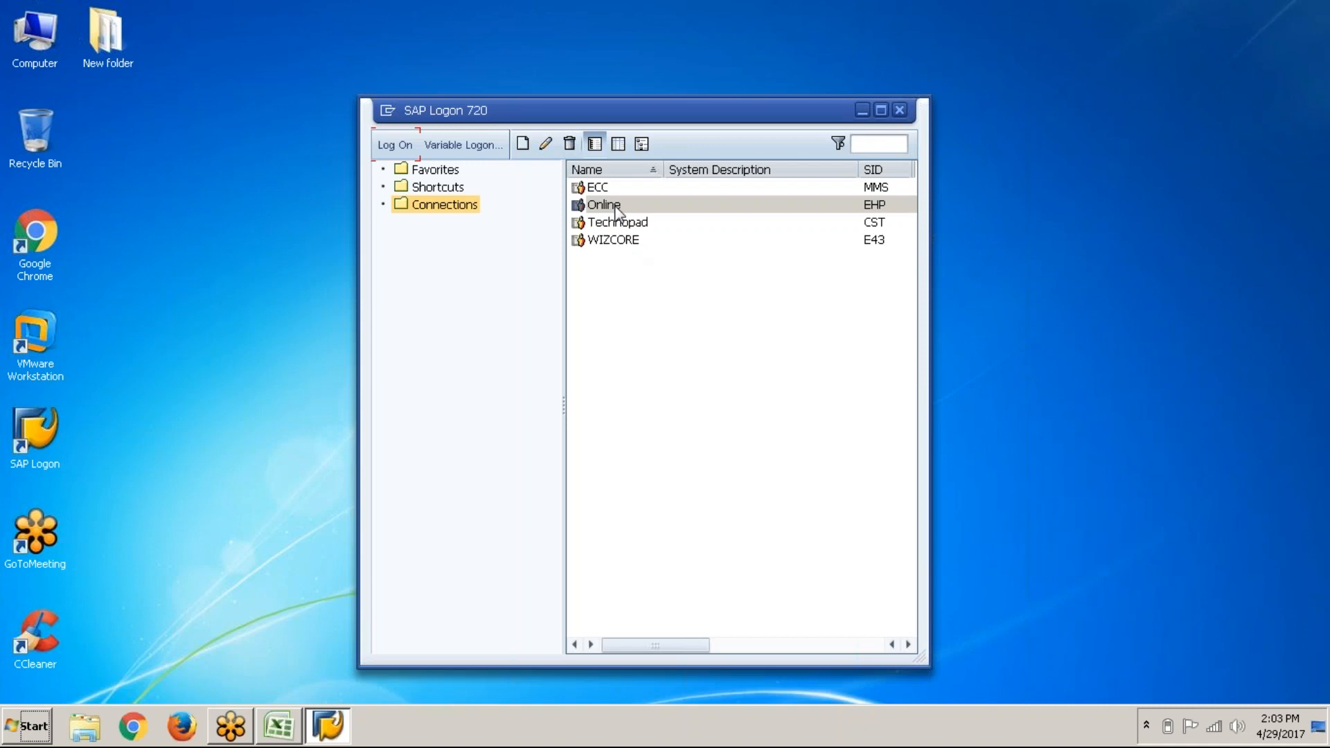
{"action": "double_click", "coordinate": [616, 207]}
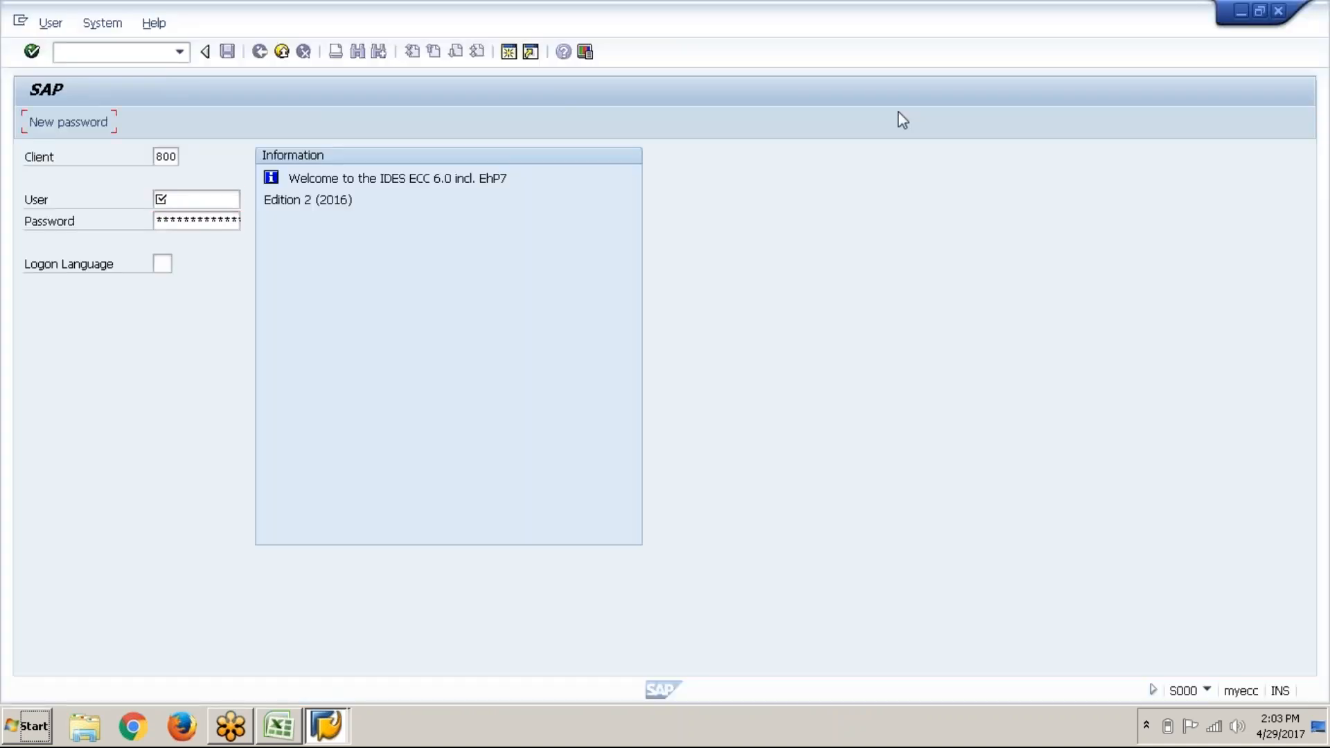
{"action": "key", "text": "Return"}
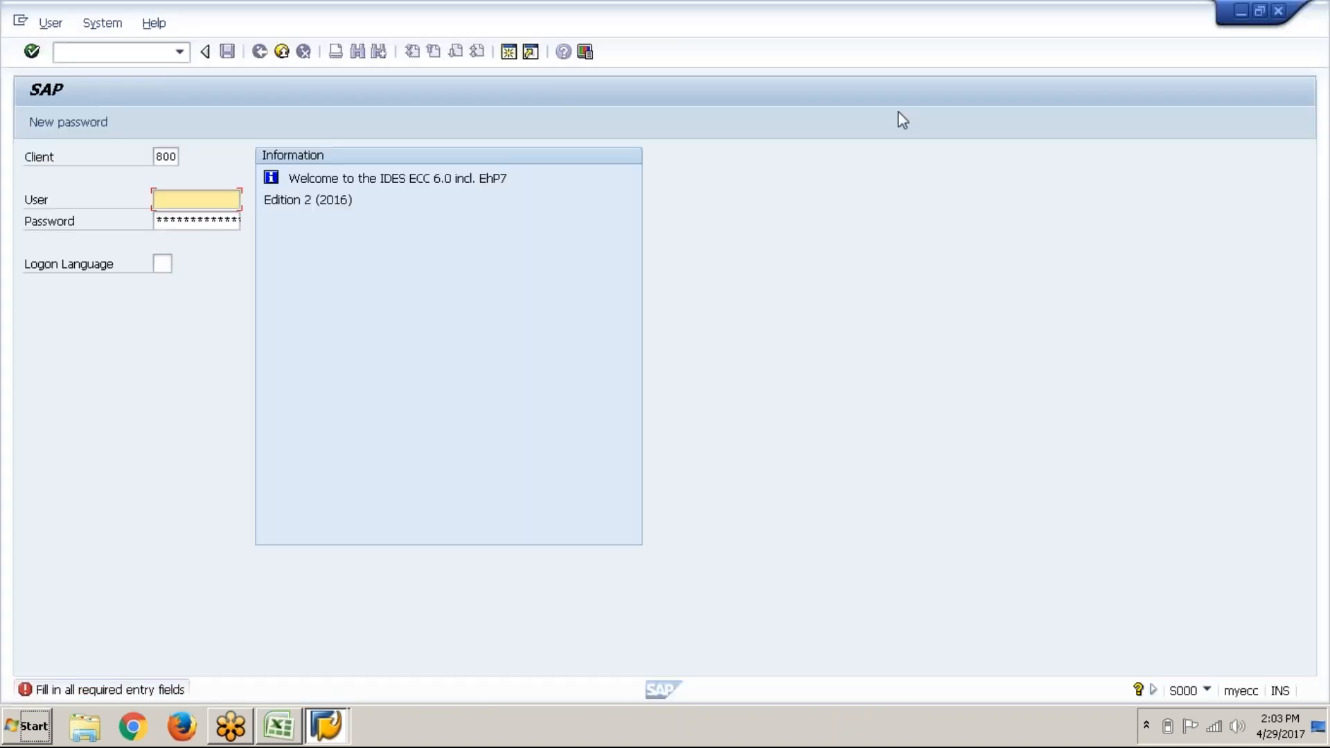
{"action": "key", "text": "alt+Tab"}
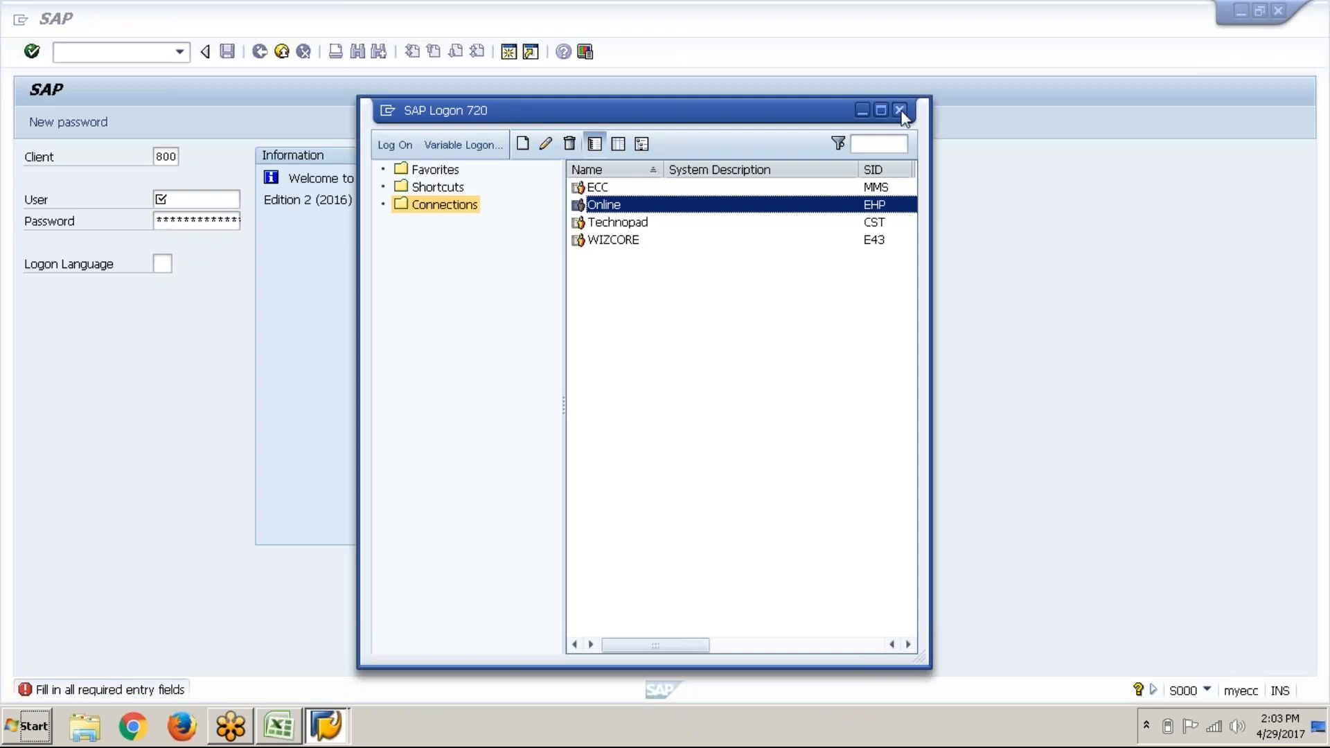
{"action": "left_click", "coordinate": [900, 111]}
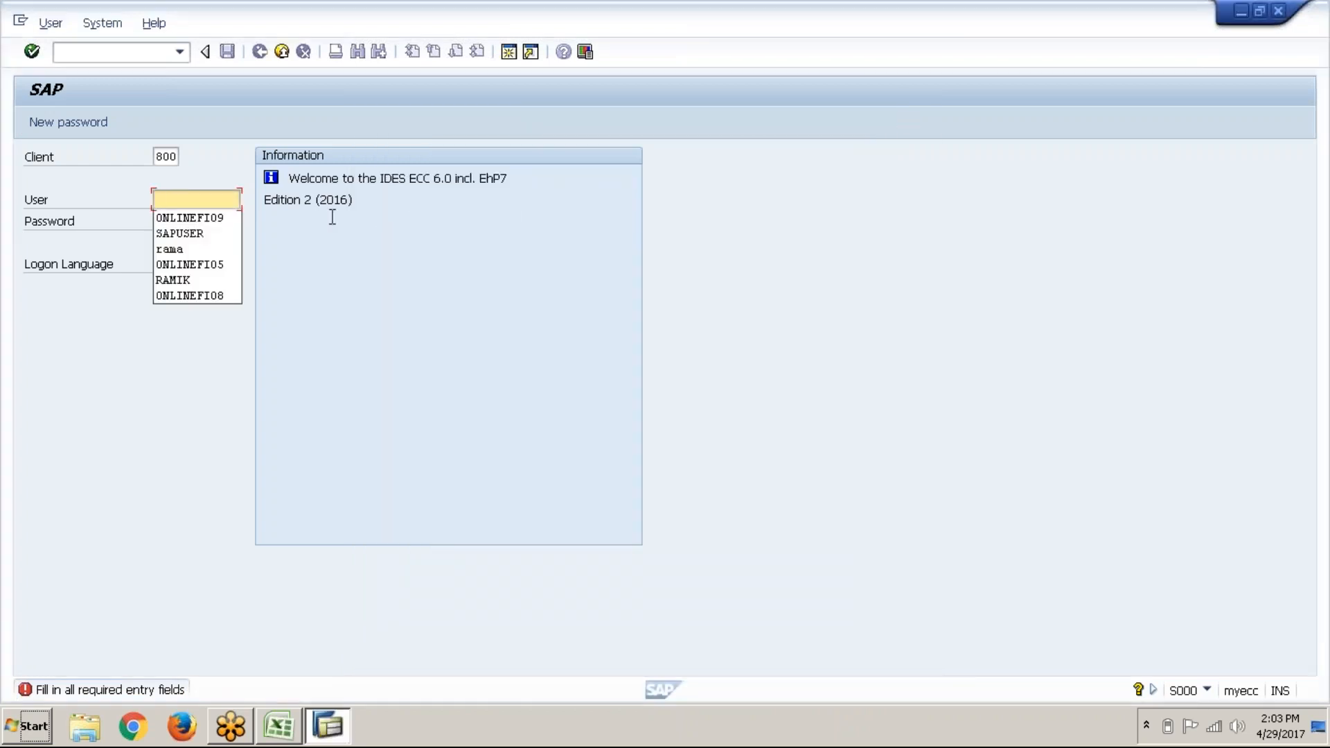
{"action": "left_click", "coordinate": [217, 219]}
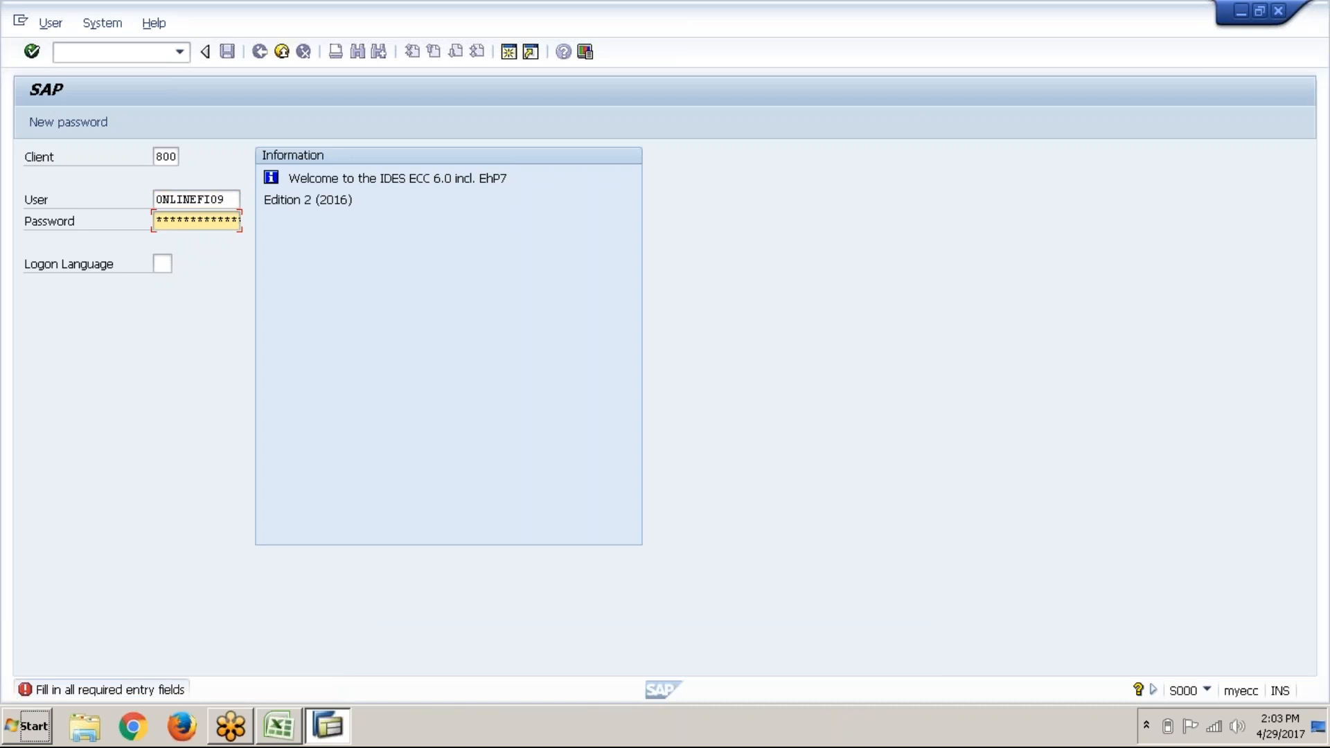
{"action": "type", "text": "**********"}
{"action": "key", "text": "Return"}
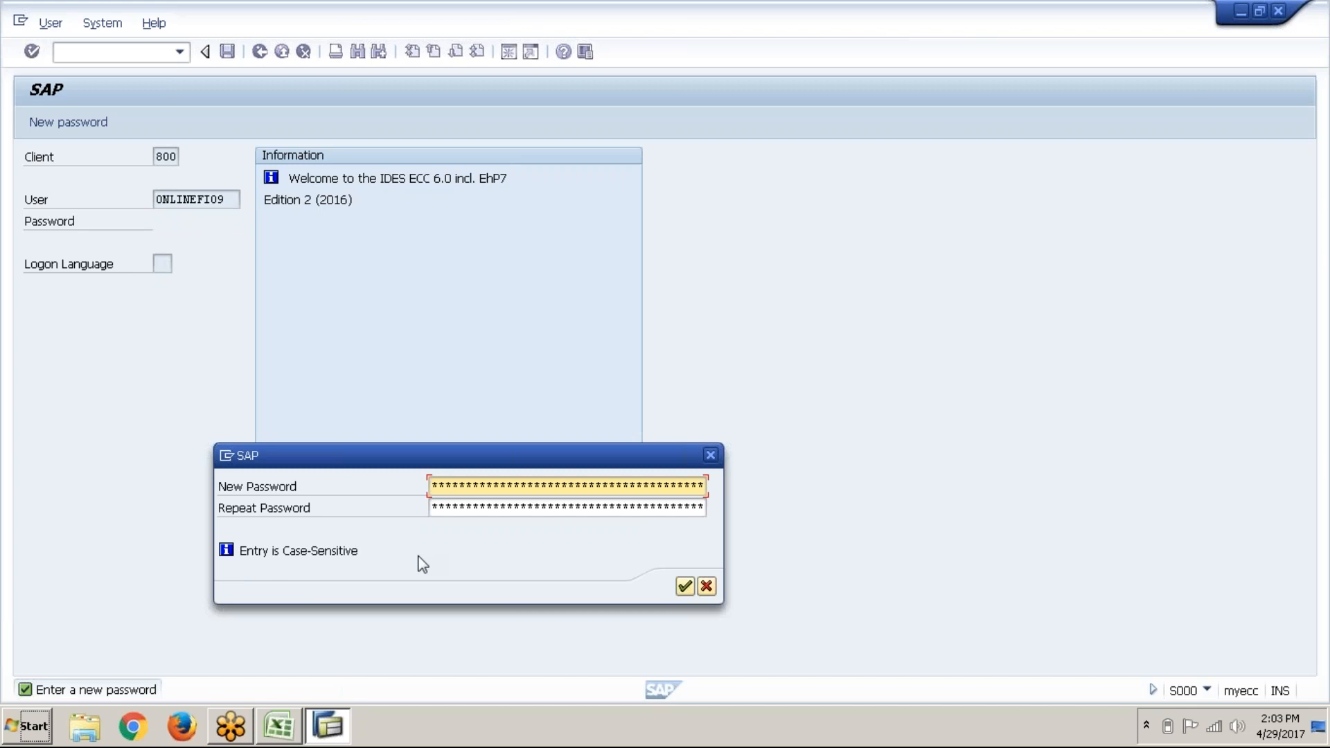
Step: Set a new password twice, choosing a different one after the must-differ error
{"action": "type", "text": "*********"}
{"action": "key", "text": "Tab"}
{"action": "type", "text": "********"}
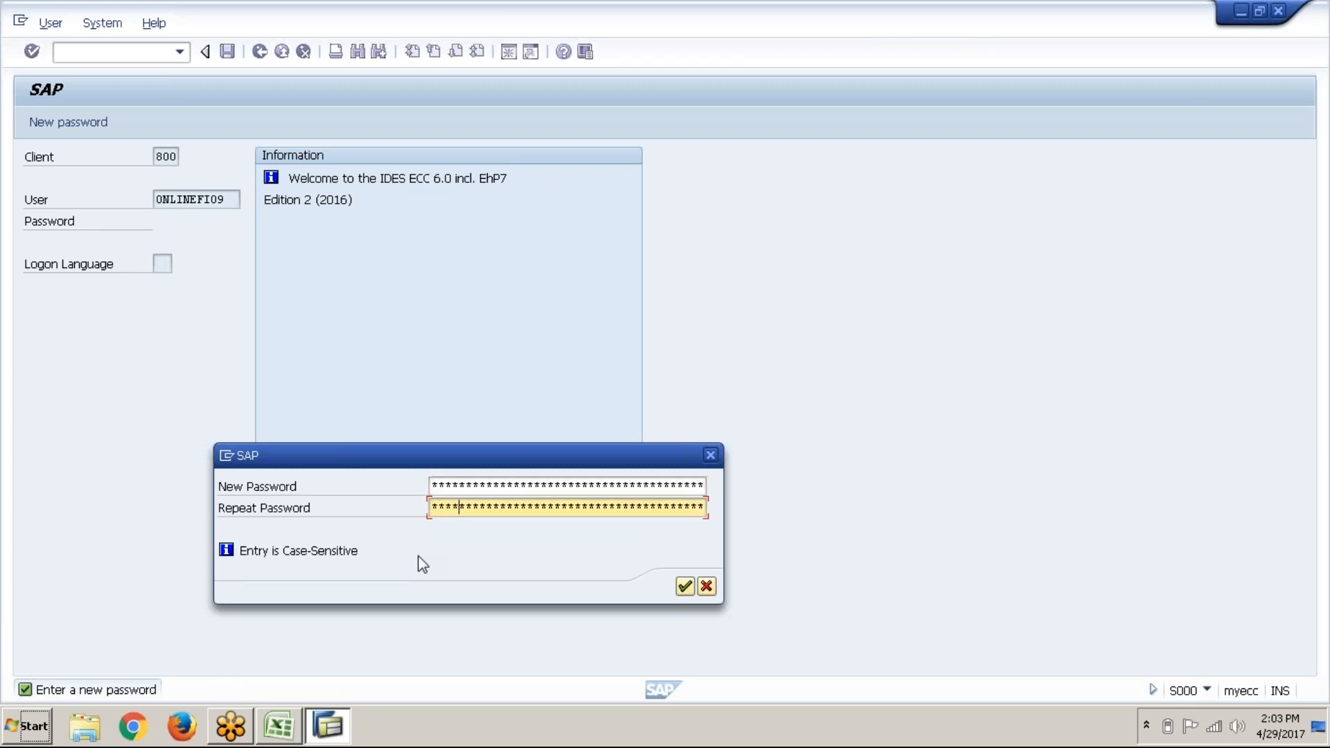
{"action": "type", "text": "**"}
{"action": "key", "text": "Return"}
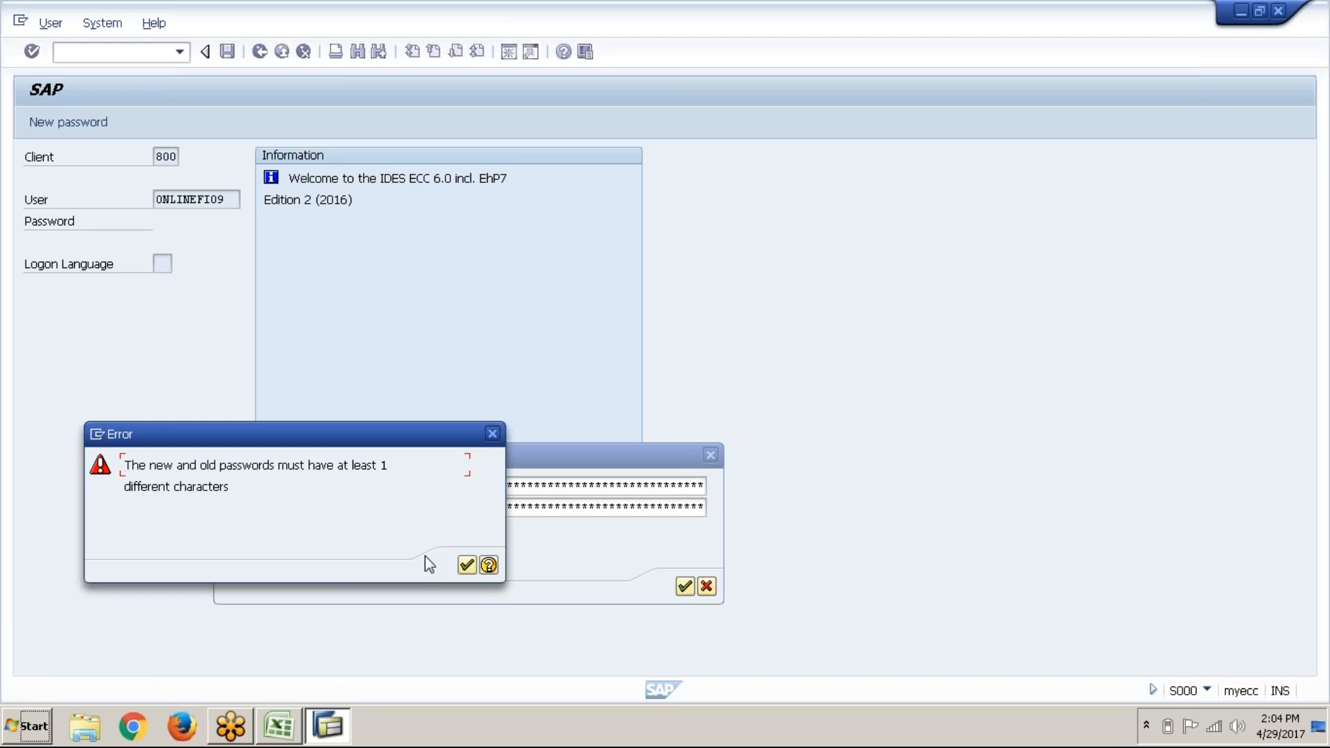
{"action": "left_click", "coordinate": [465, 566]}
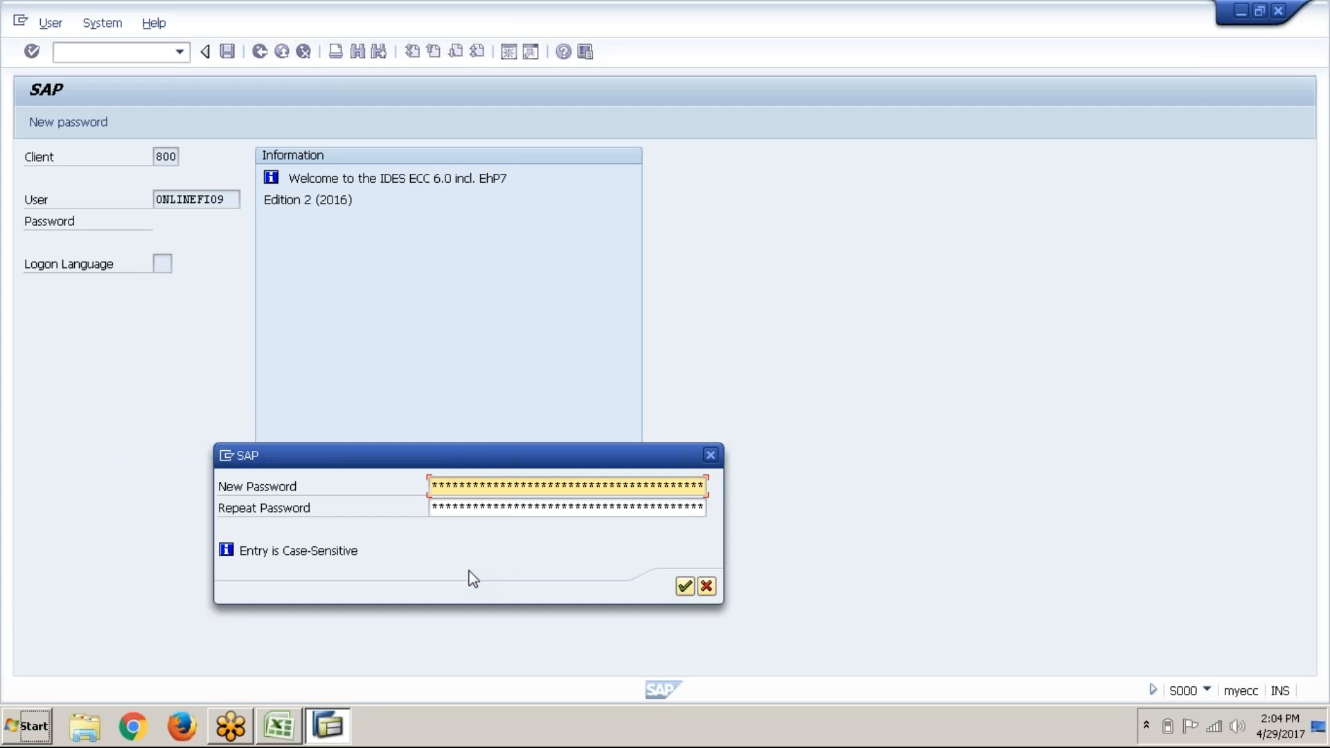
{"action": "type", "text": "****"}
{"action": "key", "text": "Tab"}
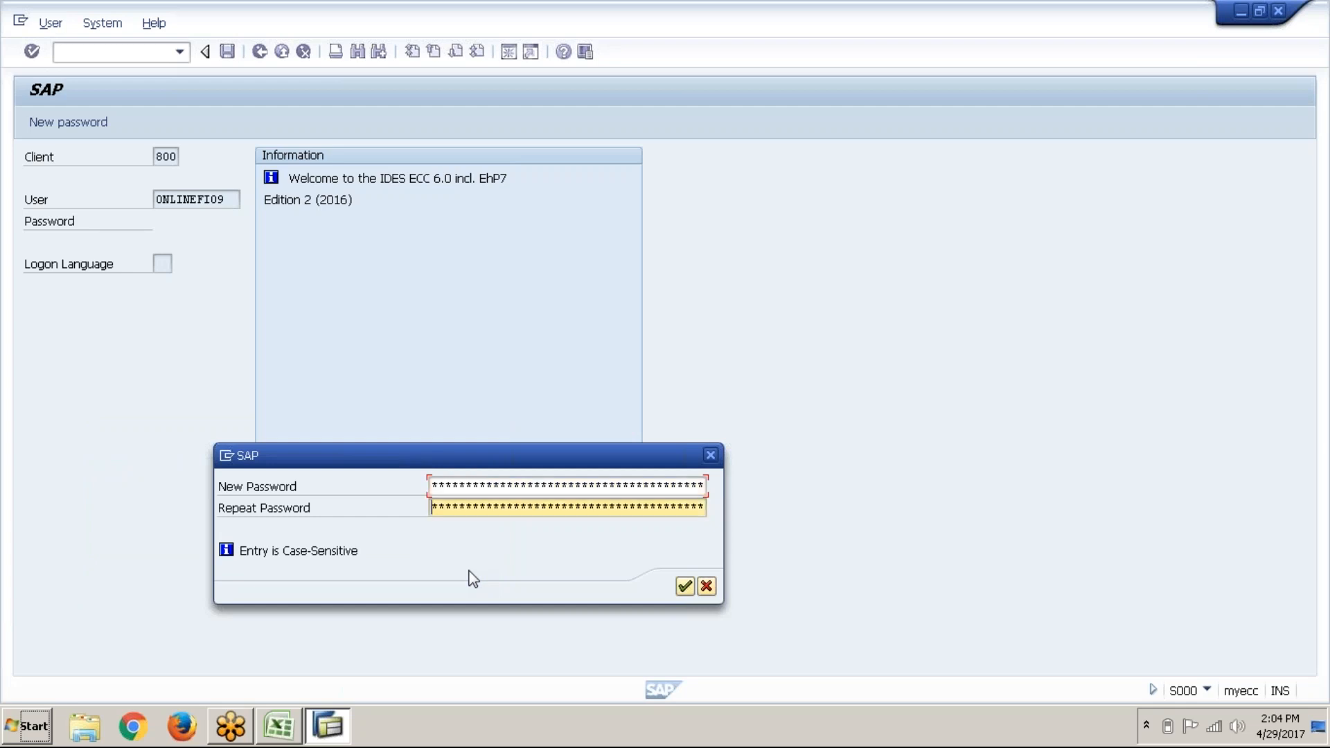
{"action": "type", "text": "*******"}
{"action": "left_click", "coordinate": [685, 587]}
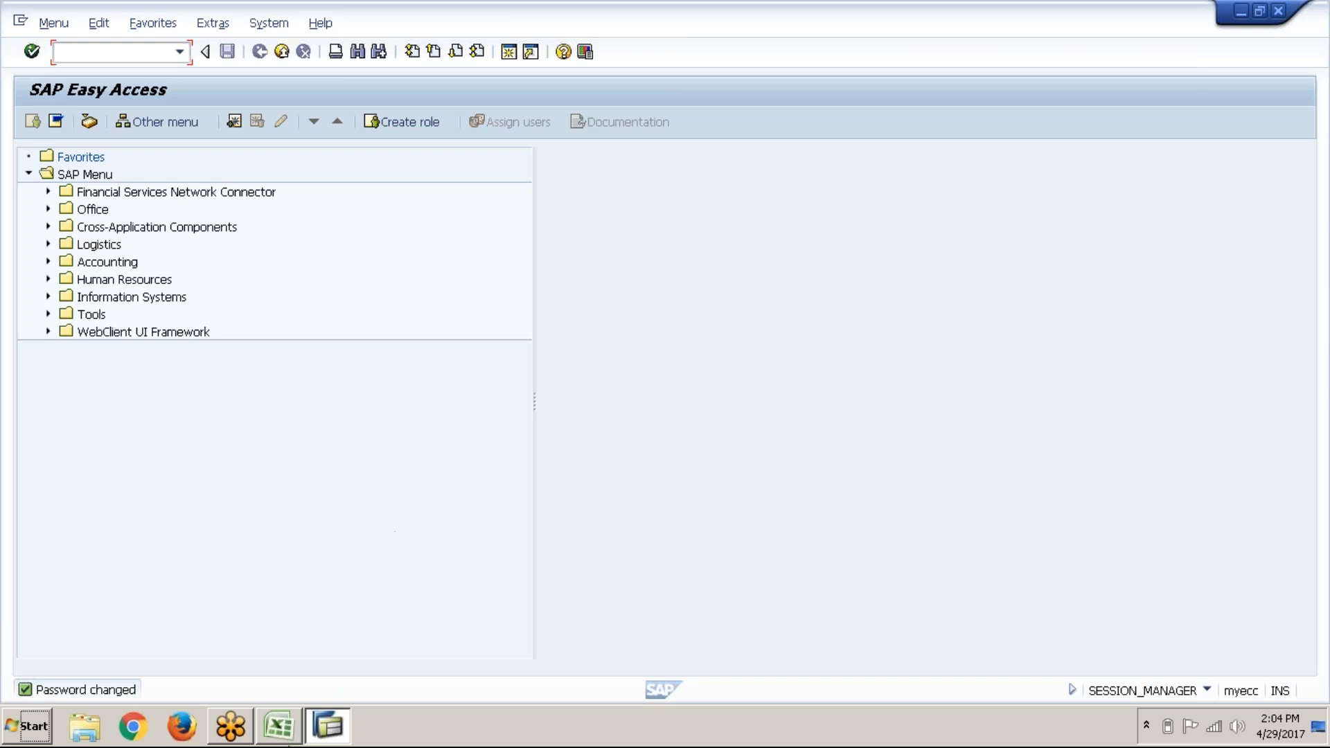
Step: Record the SAP user name and password in cells B4 and B3, then return to SAP
{"action": "left_click", "coordinate": [290, 742]}
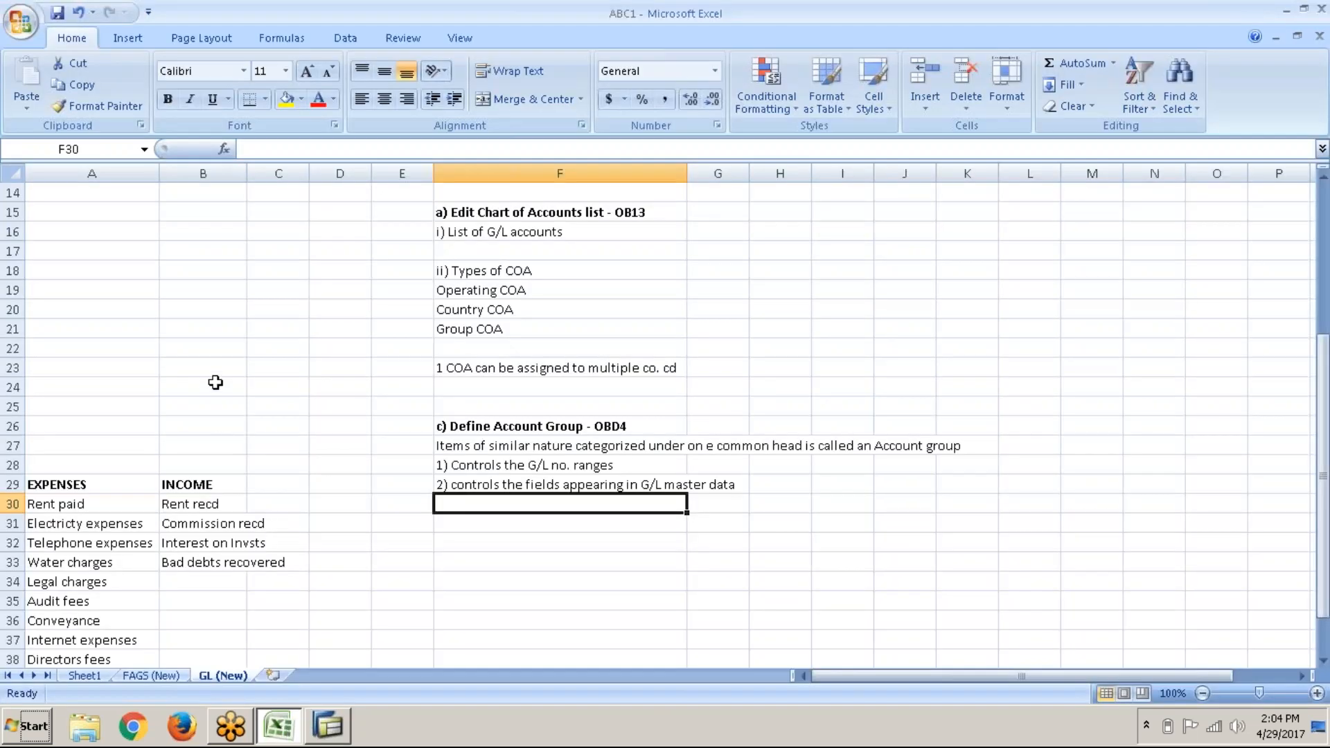
{"action": "scroll", "coordinate": [217, 353], "scroll_direction": "up", "scroll_amount": 4}
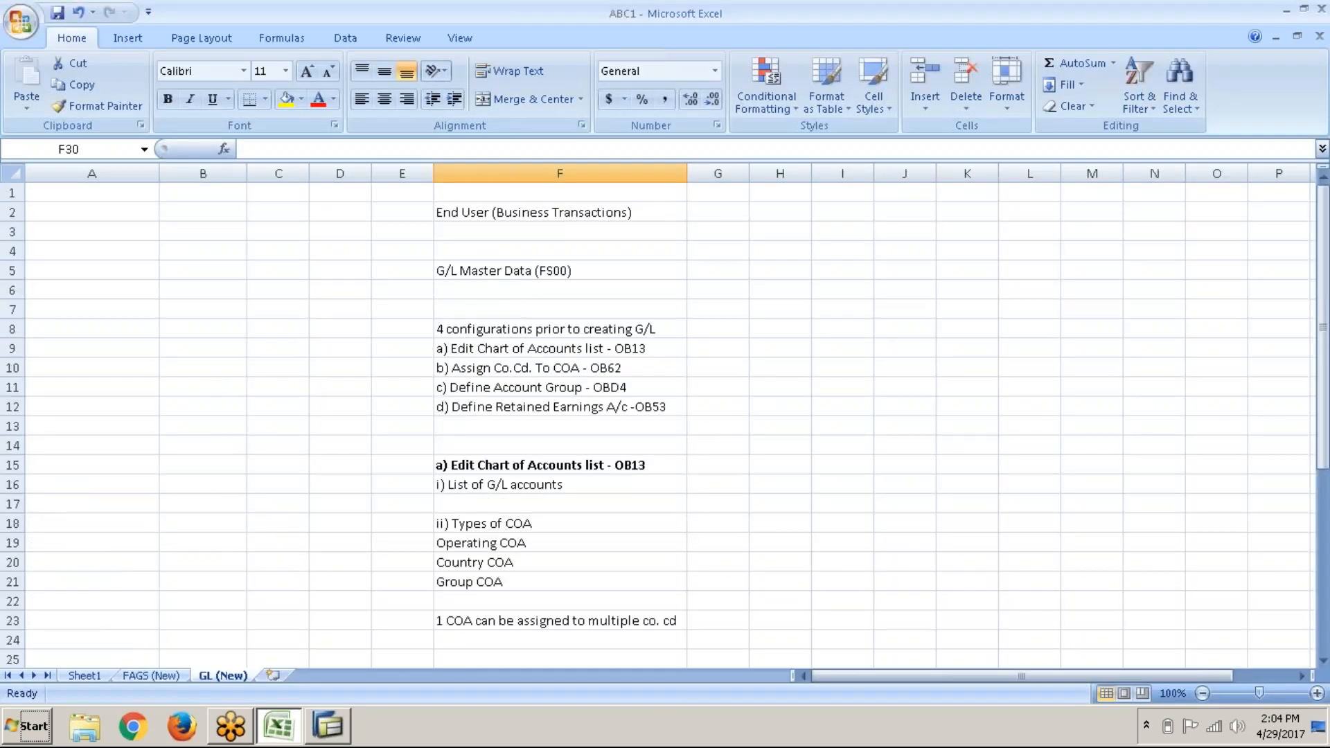
{"action": "left_click", "coordinate": [180, 241]}
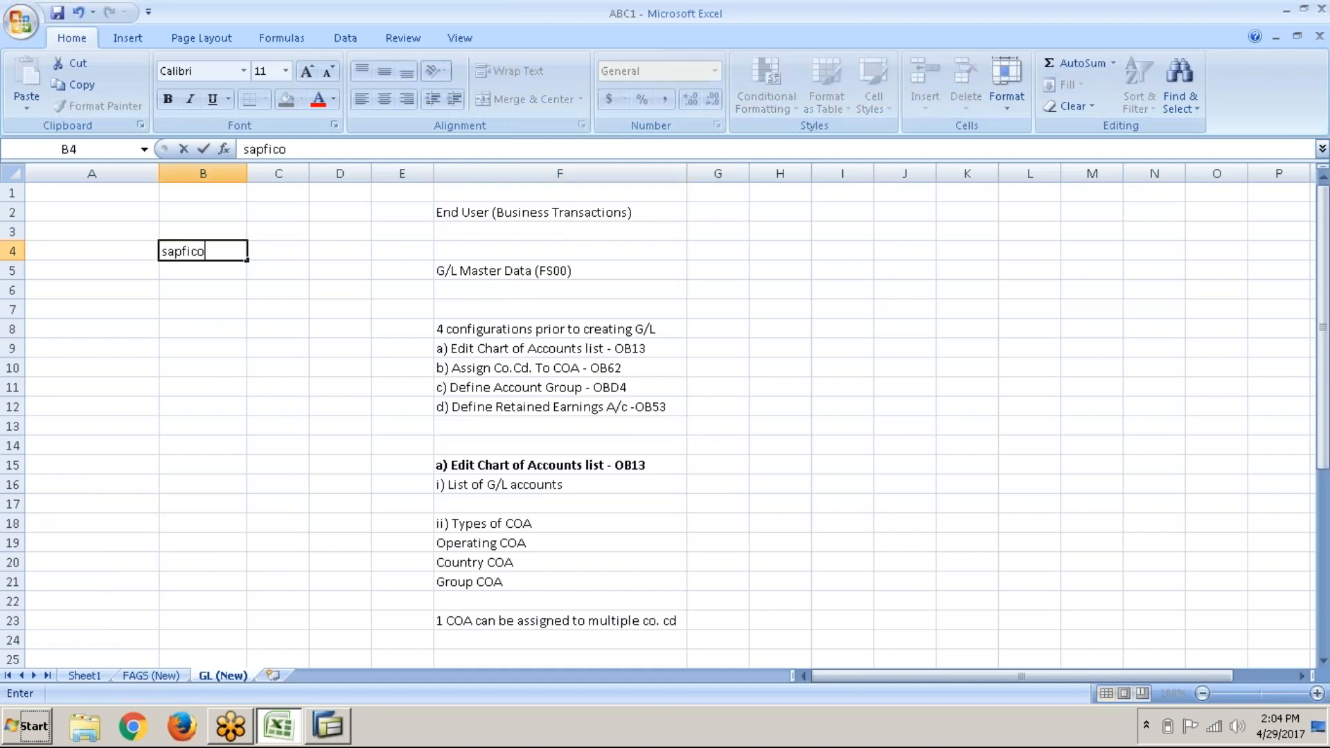
{"action": "left_click", "coordinate": [203, 231]}
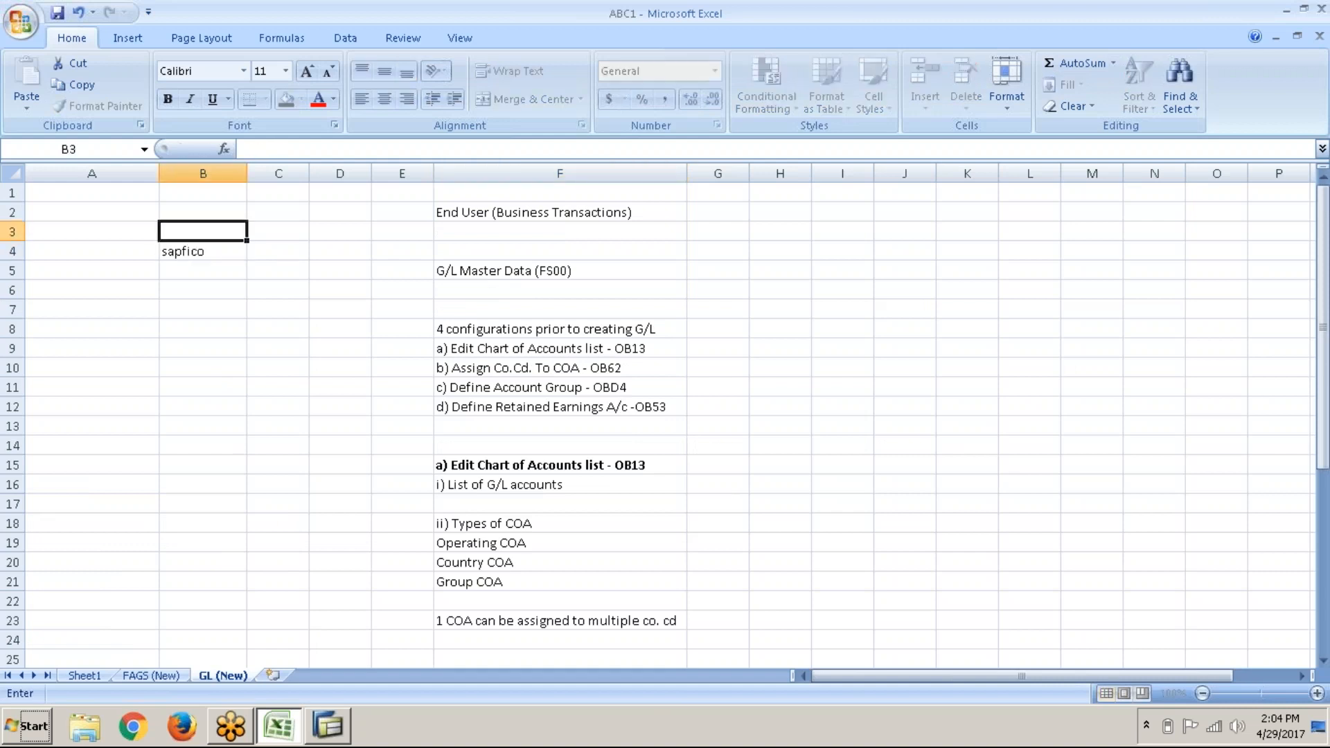
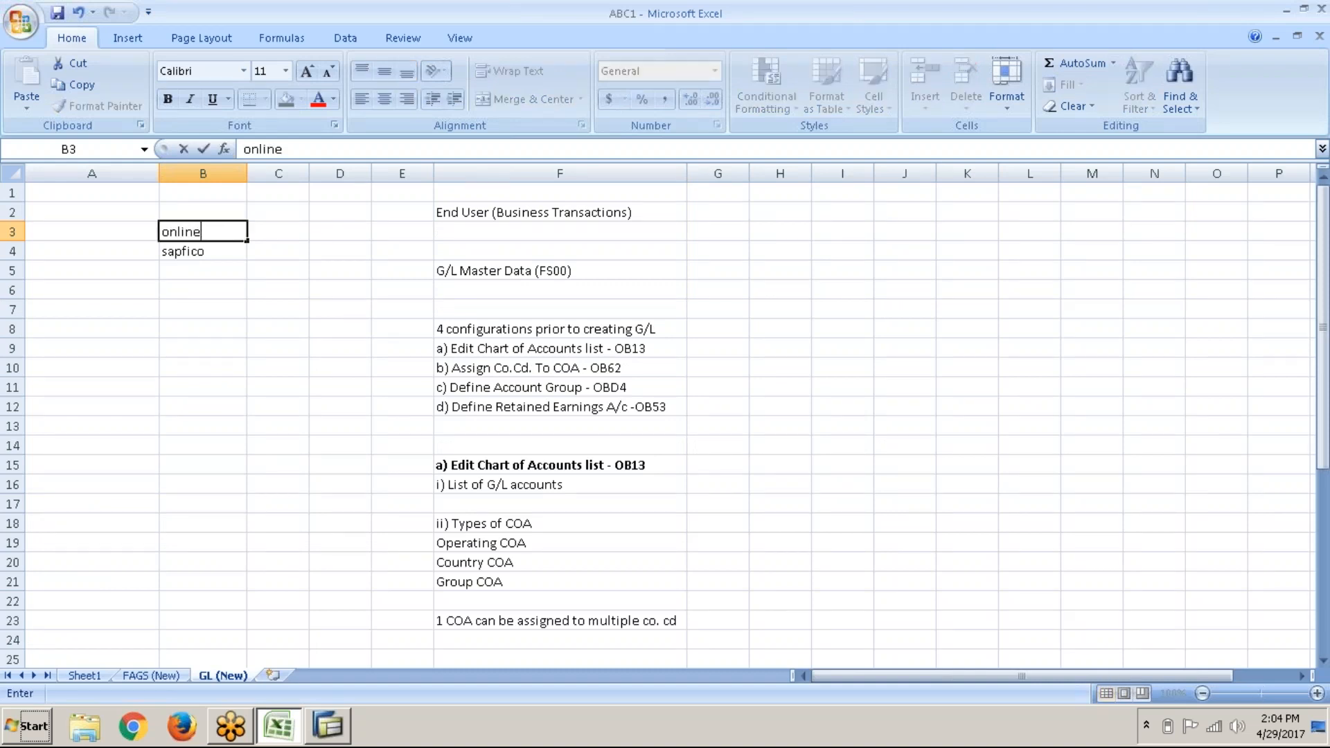
{"action": "key", "text": "Return"}
{"action": "key", "text": "ctrl+Return"}
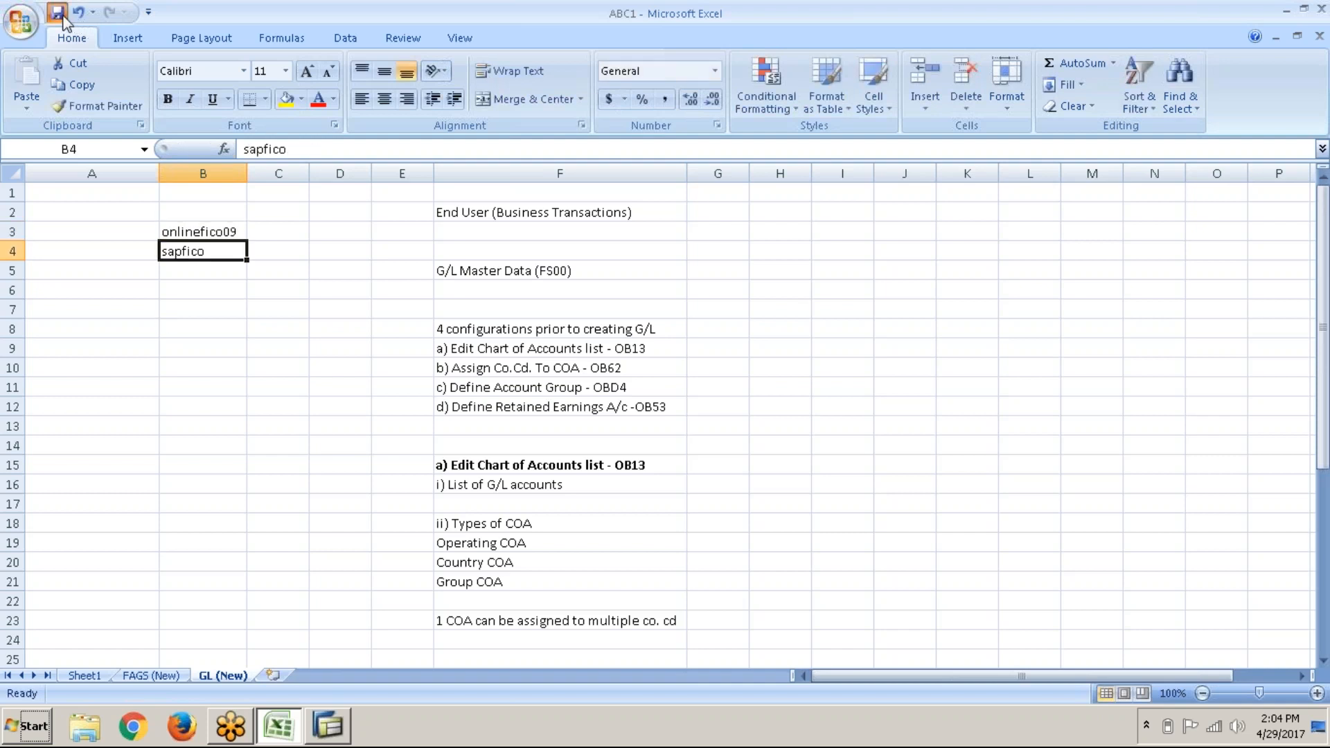
{"action": "left_click", "coordinate": [317, 725]}
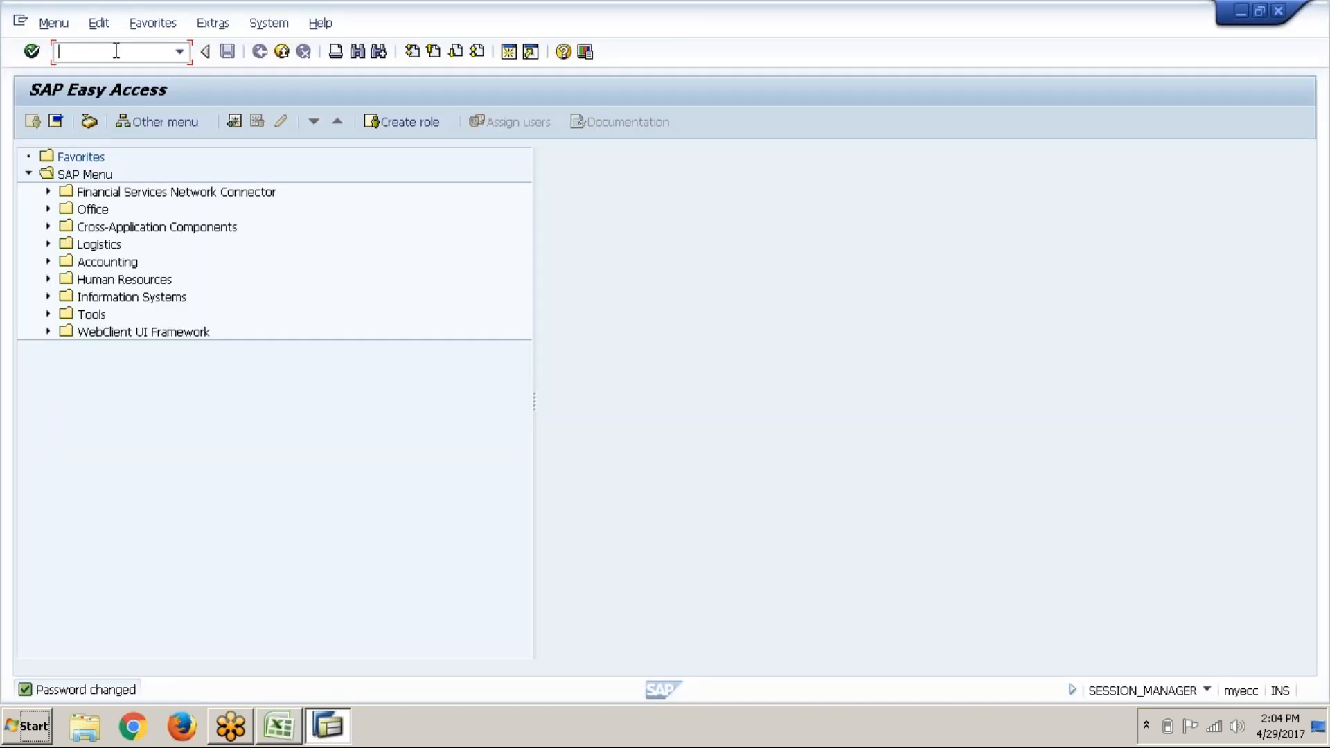
Step: Run OBD4, open New Entries for G/L account groups, and go back to the Excel notes
{"action": "type", "text": "obd4"}
{"action": "key", "text": "Return"}
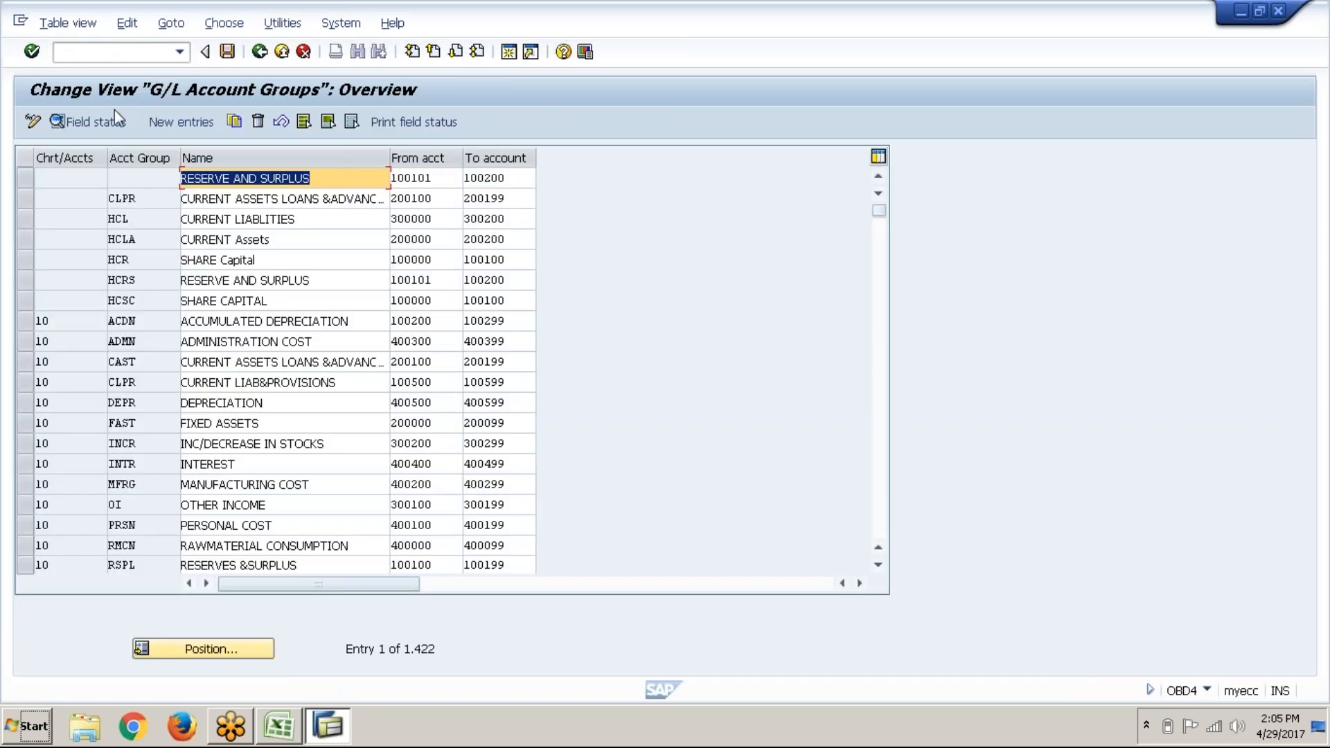
{"action": "left_click", "coordinate": [174, 123]}
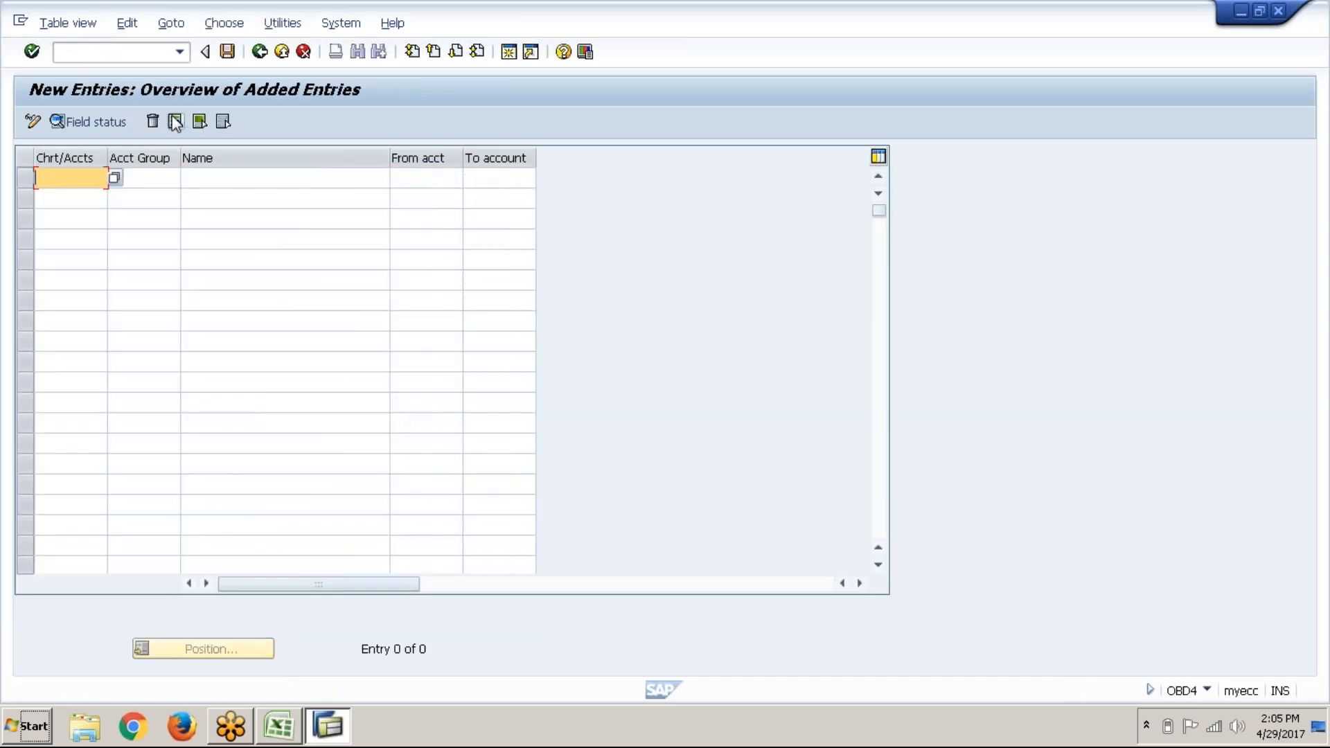
{"action": "key", "text": "alt+Tab"}
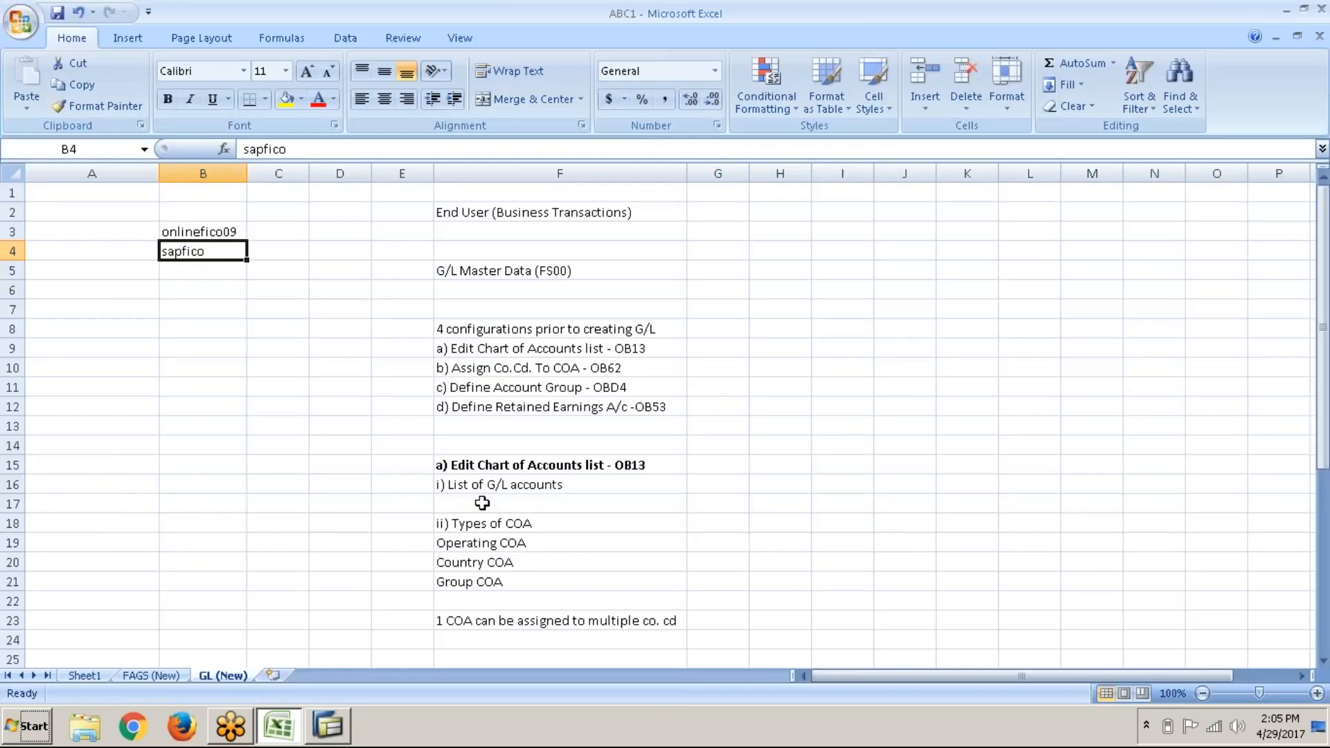
{"action": "scroll", "coordinate": [482, 503], "scroll_direction": "down", "scroll_amount": 4}
Step: Note 'Liabilities : 1 - series' in F31 and 'Assets : 2 - series' in F32
{"action": "left_click", "coordinate": [485, 517]}
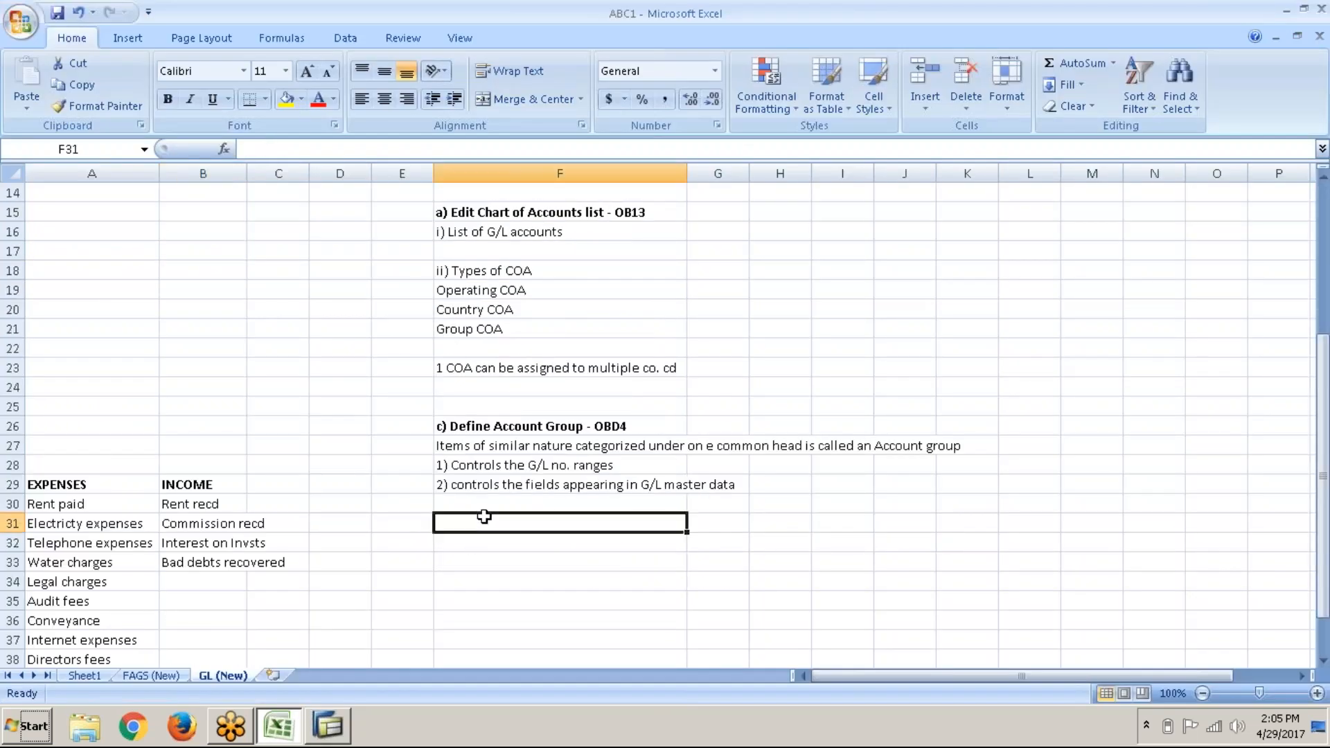
{"action": "type", "text": "Liab"}
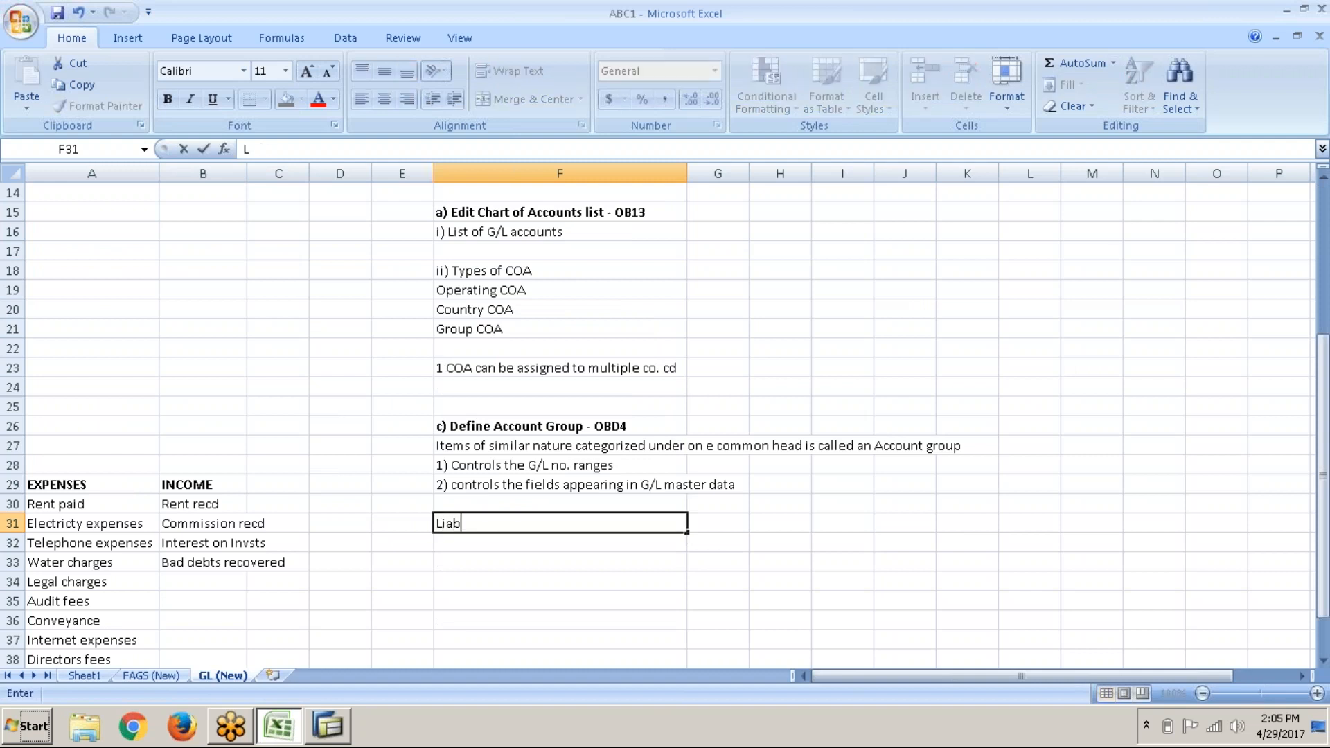
{"action": "type", "text": "ilities"}
{"action": "key", "text": "BackSpace"}
{"action": "key", "text": "BackSpace"}
{"action": "type", "text": ": 1 -"}
{"action": "type", "text": "series"}
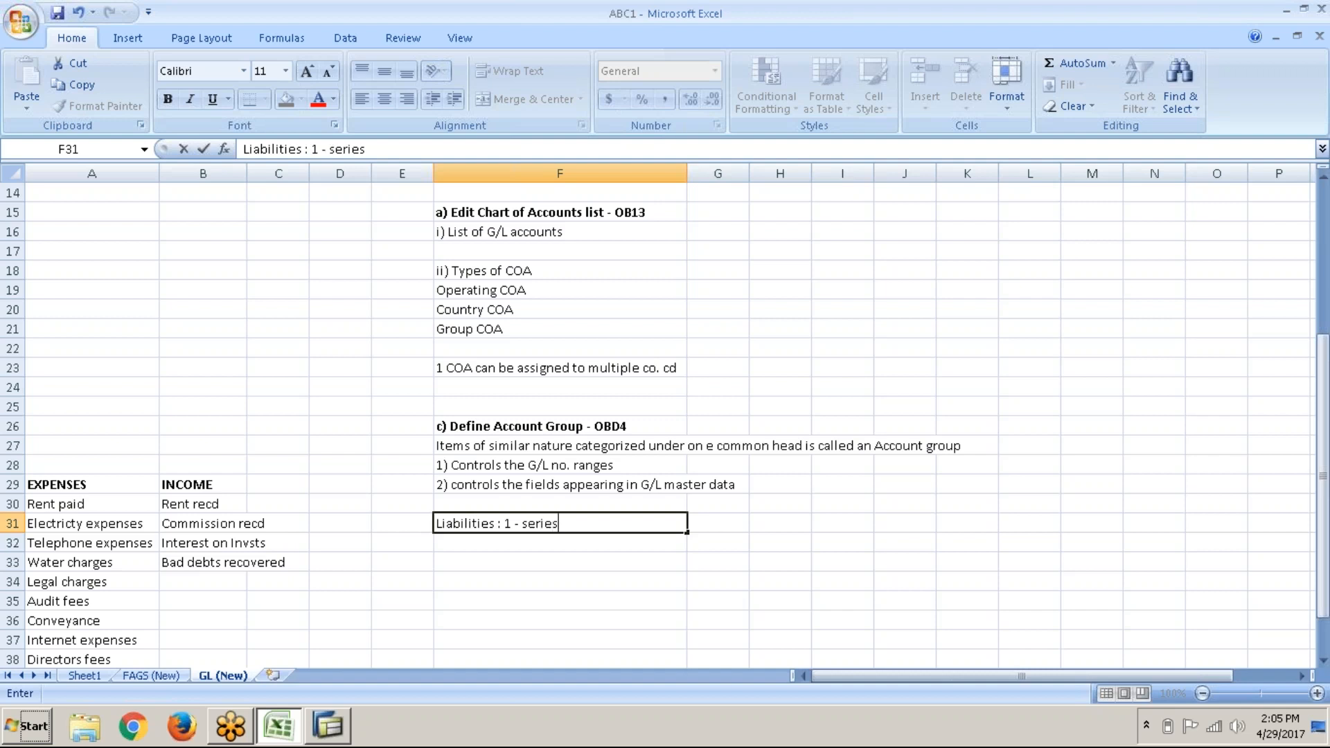
{"action": "key", "text": "Return"}
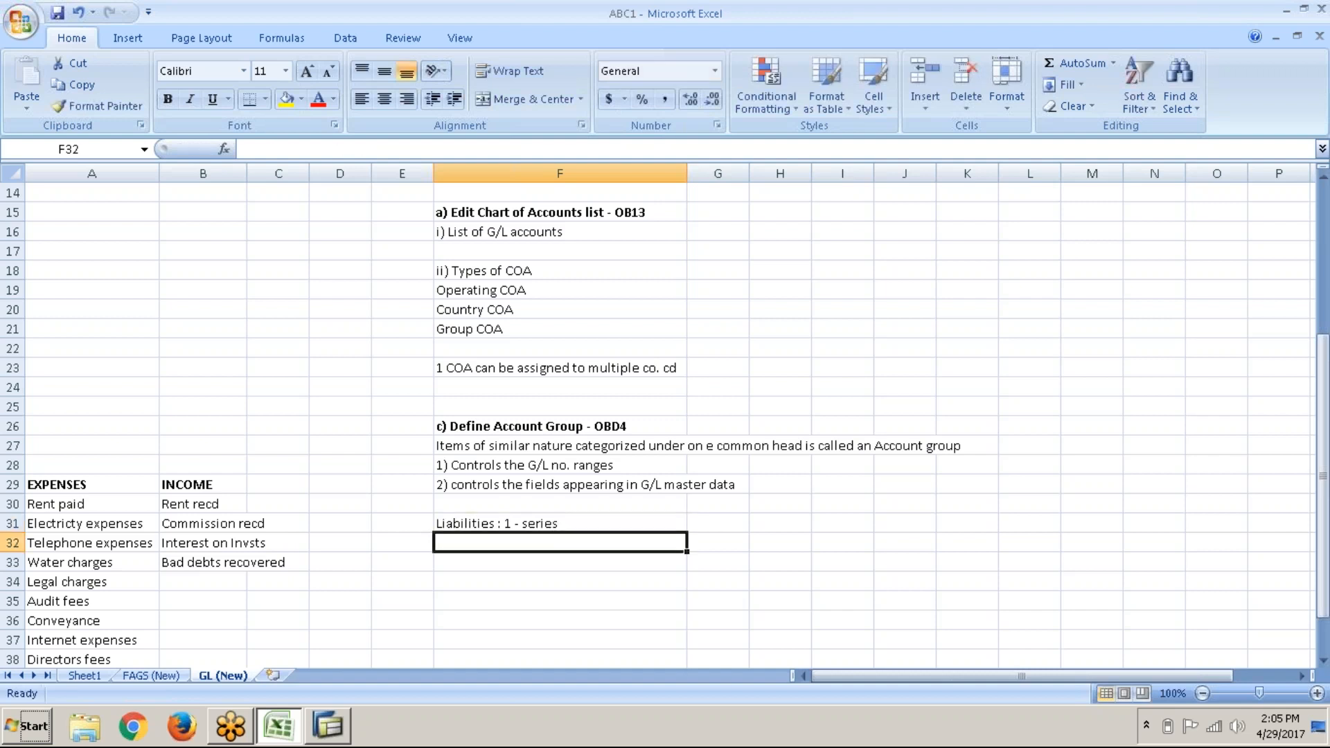
{"action": "type", "text": "Assets"}
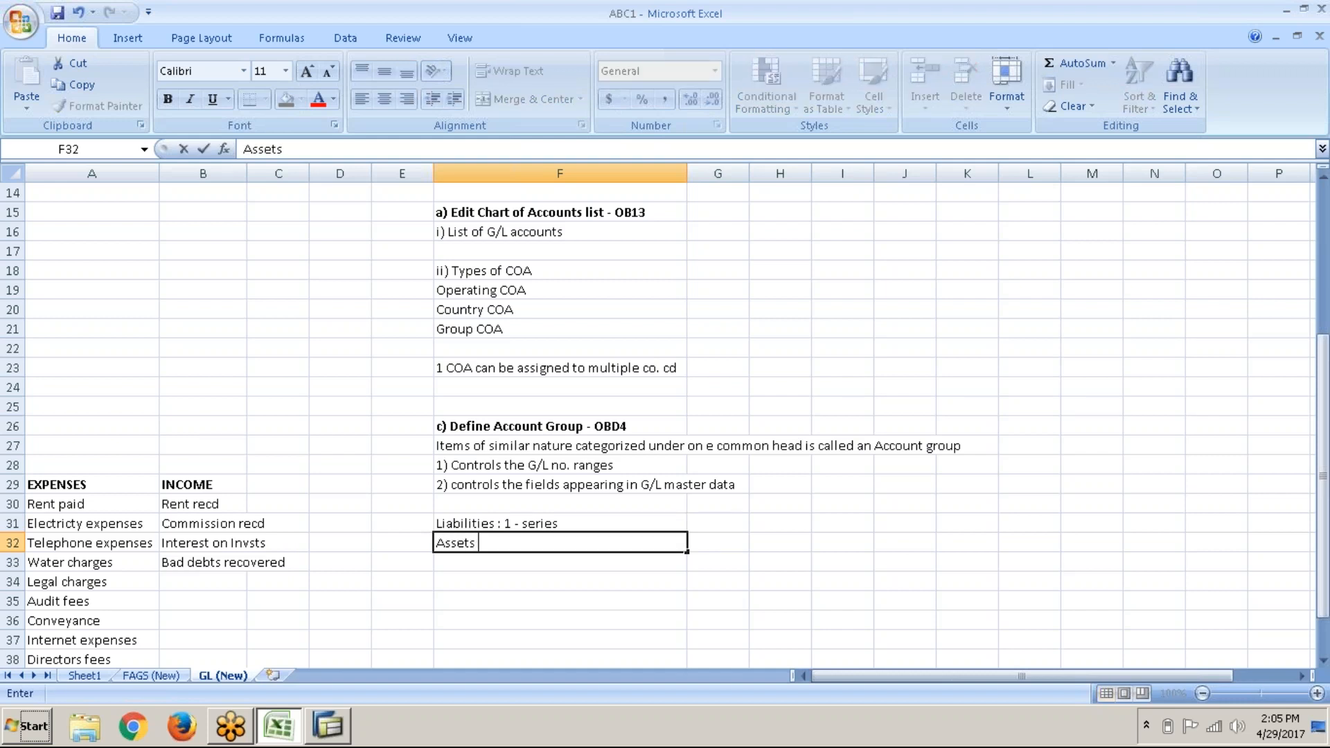
{"action": "type", "text": " : 2 - series"}
{"action": "key", "text": "Return"}
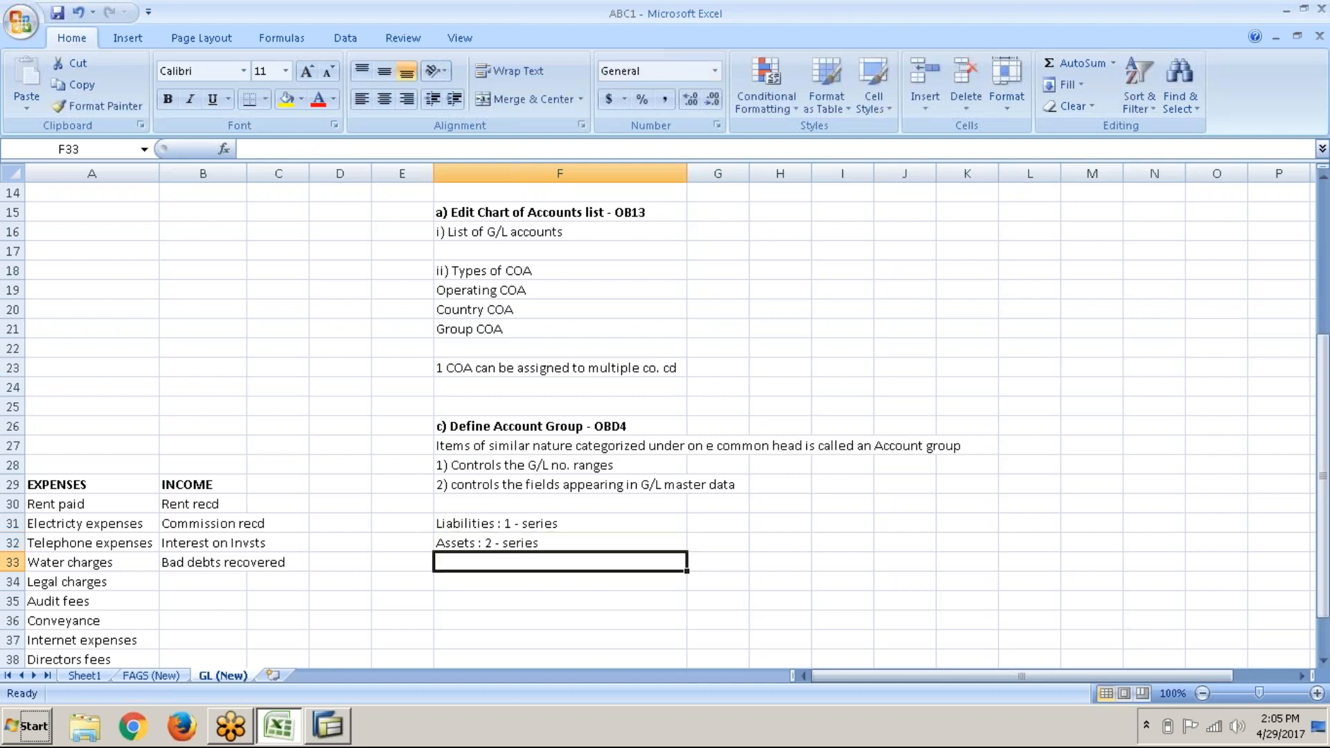
Step: Add 'Income : 3 - series' in F33 and 'Expenditure : 4 - series' in F34
{"action": "type", "text": "In"}
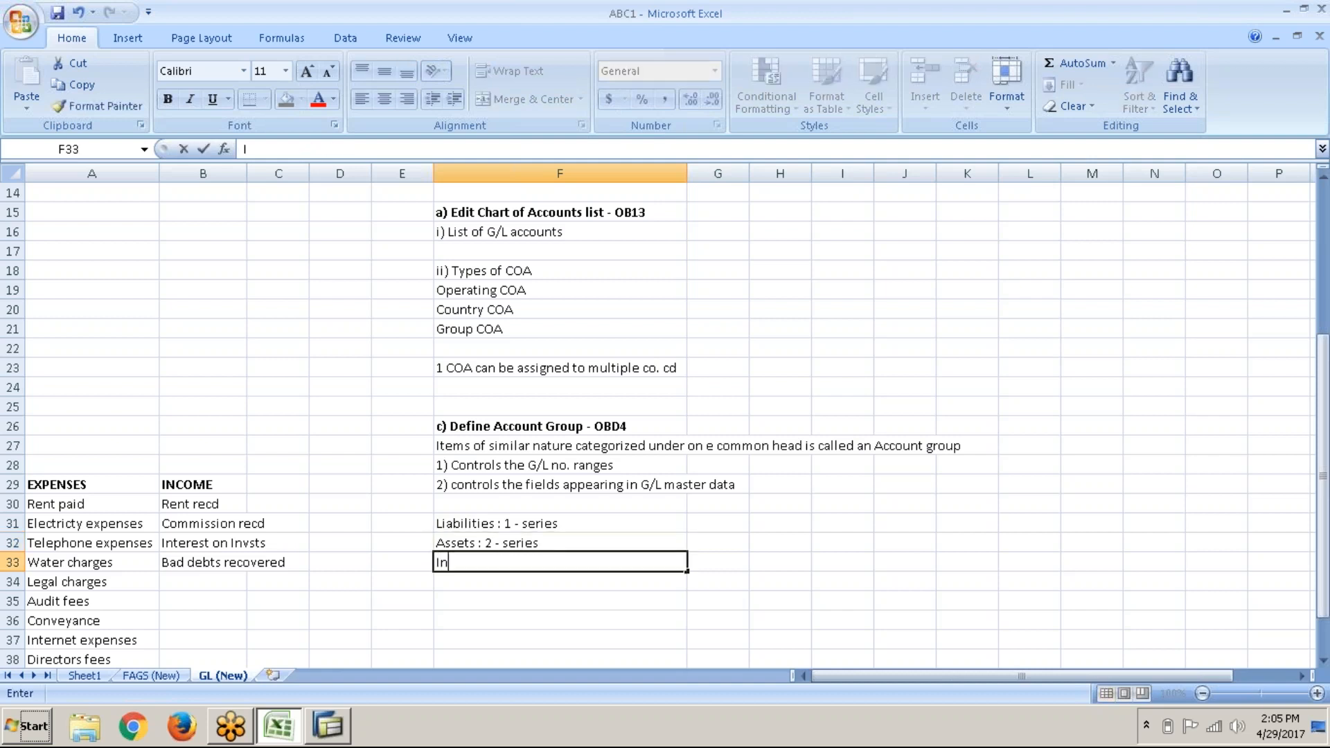
{"action": "type", "text": "come "}
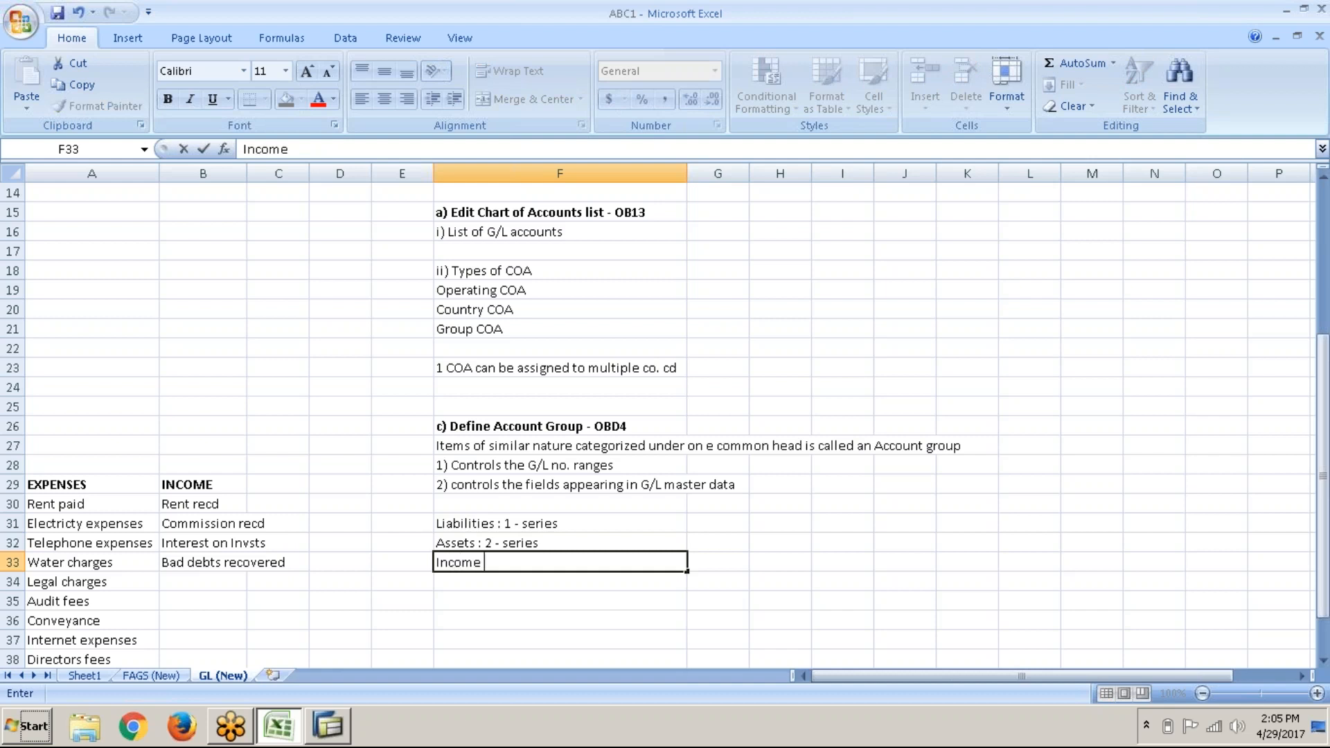
{"action": "type", "text": ": 3 - series"}
{"action": "key", "text": "Return"}
{"action": "key", "text": "Right"}
{"action": "key", "text": "Left"}
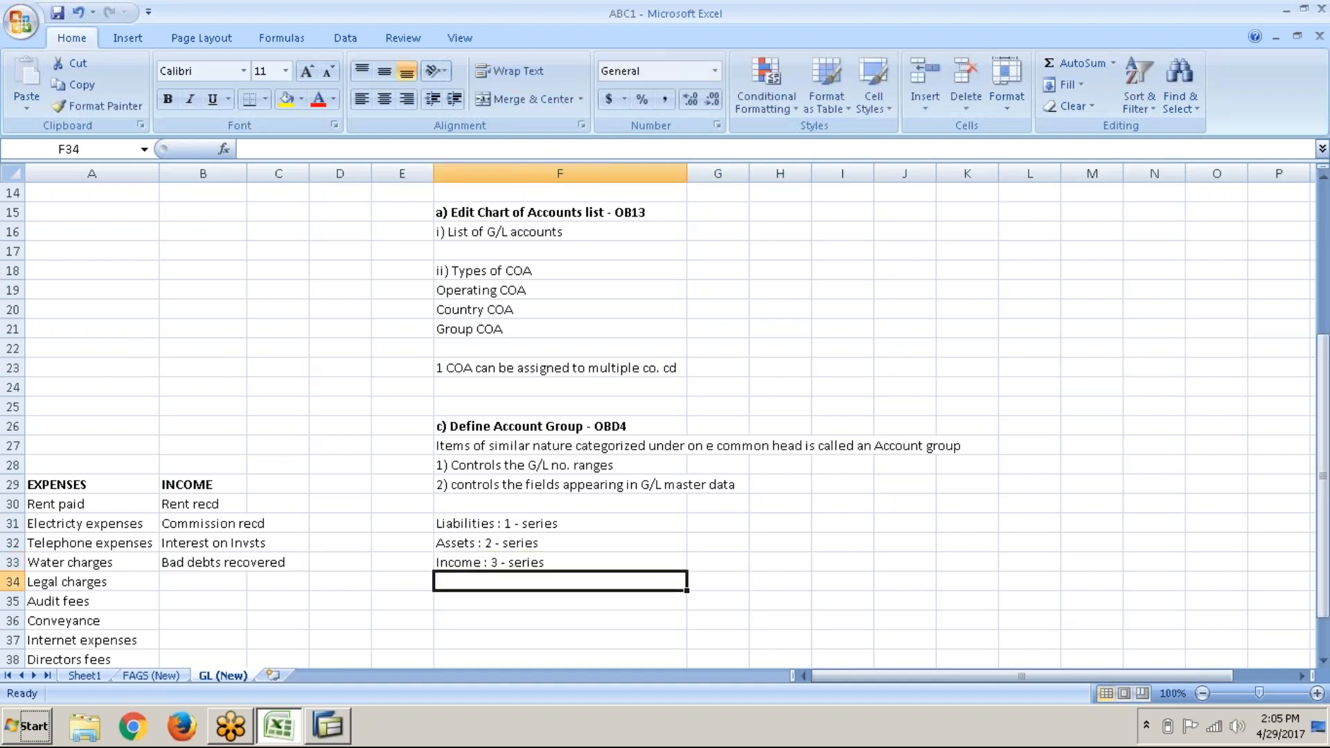
{"action": "type", "text": "Expenditure : 4 - series"}
{"action": "key", "text": "Return"}
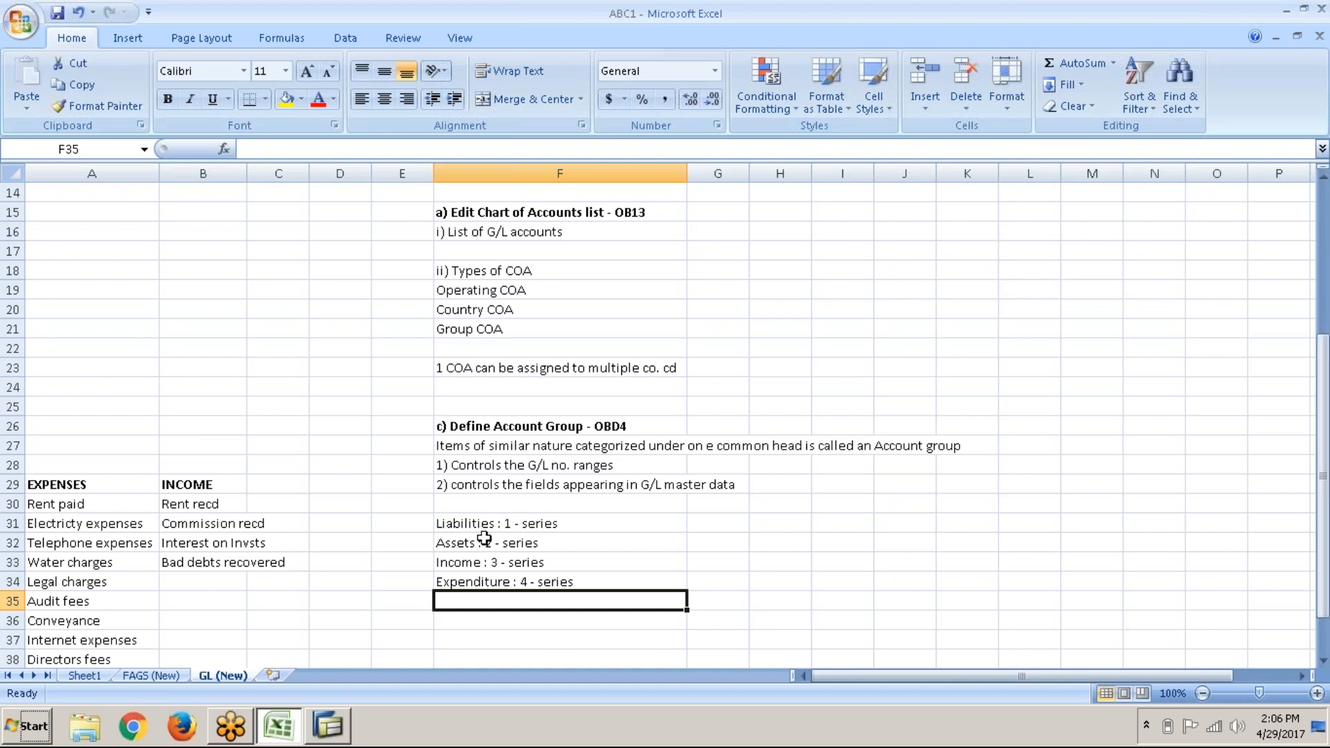
{"action": "key", "text": "alt+Tab"}
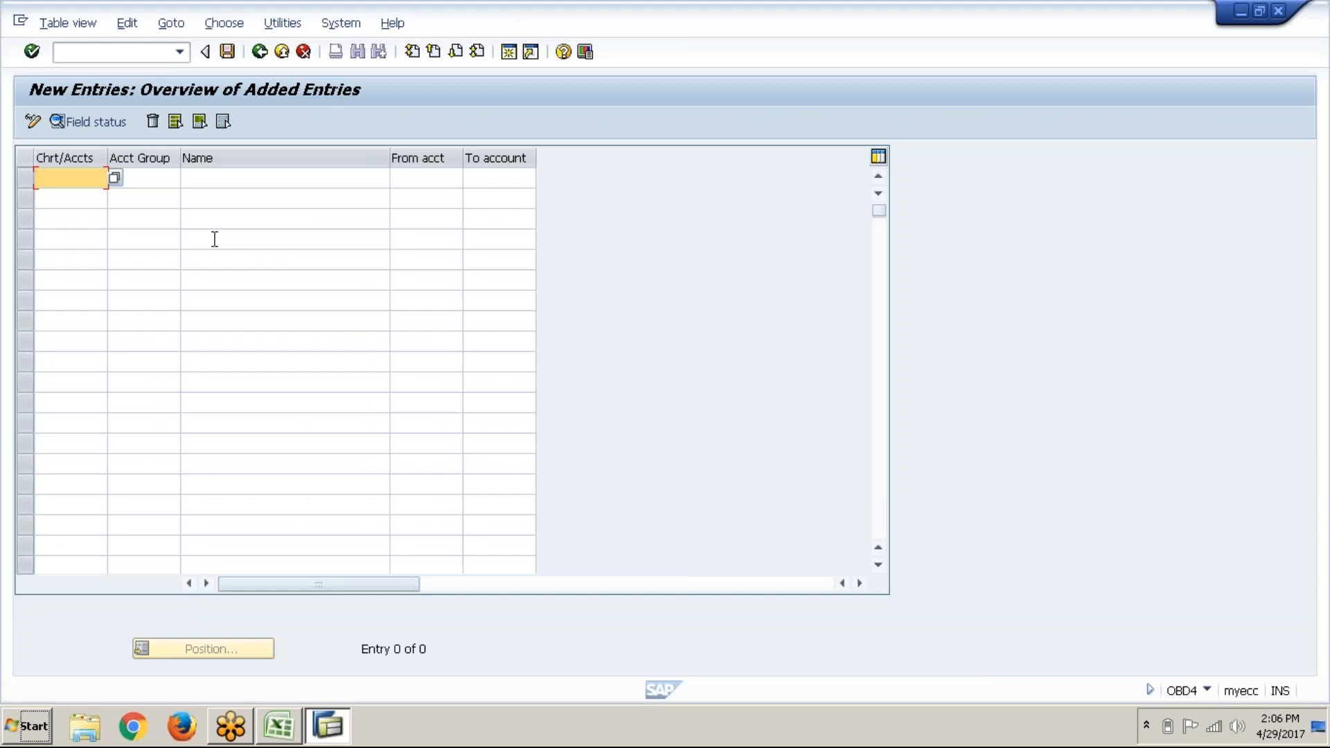
Step: Enter the row ABC1, SHCA, 'Share Capital', From 100000, To 100099
{"action": "type", "text": "ABC1"}
{"action": "key", "text": "Tab"}
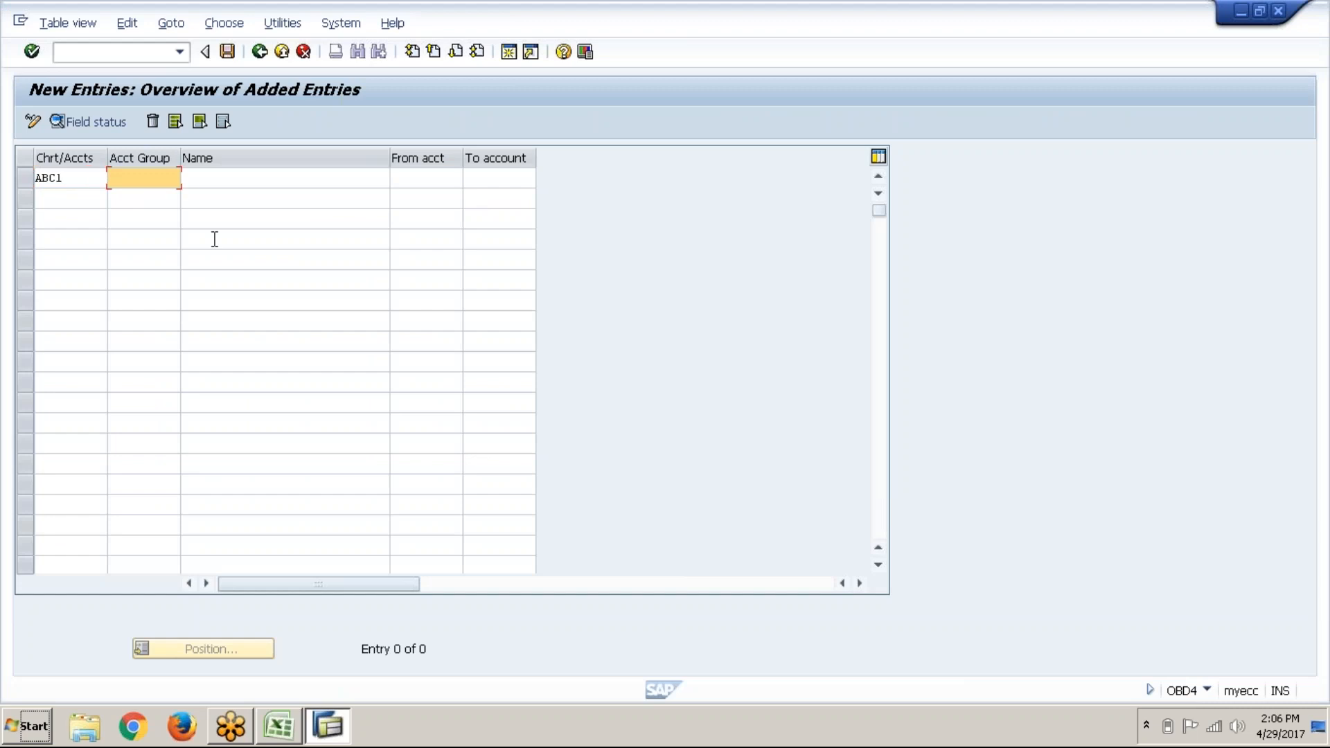
{"action": "type", "text": "SHCA"}
{"action": "key", "text": "Tab"}
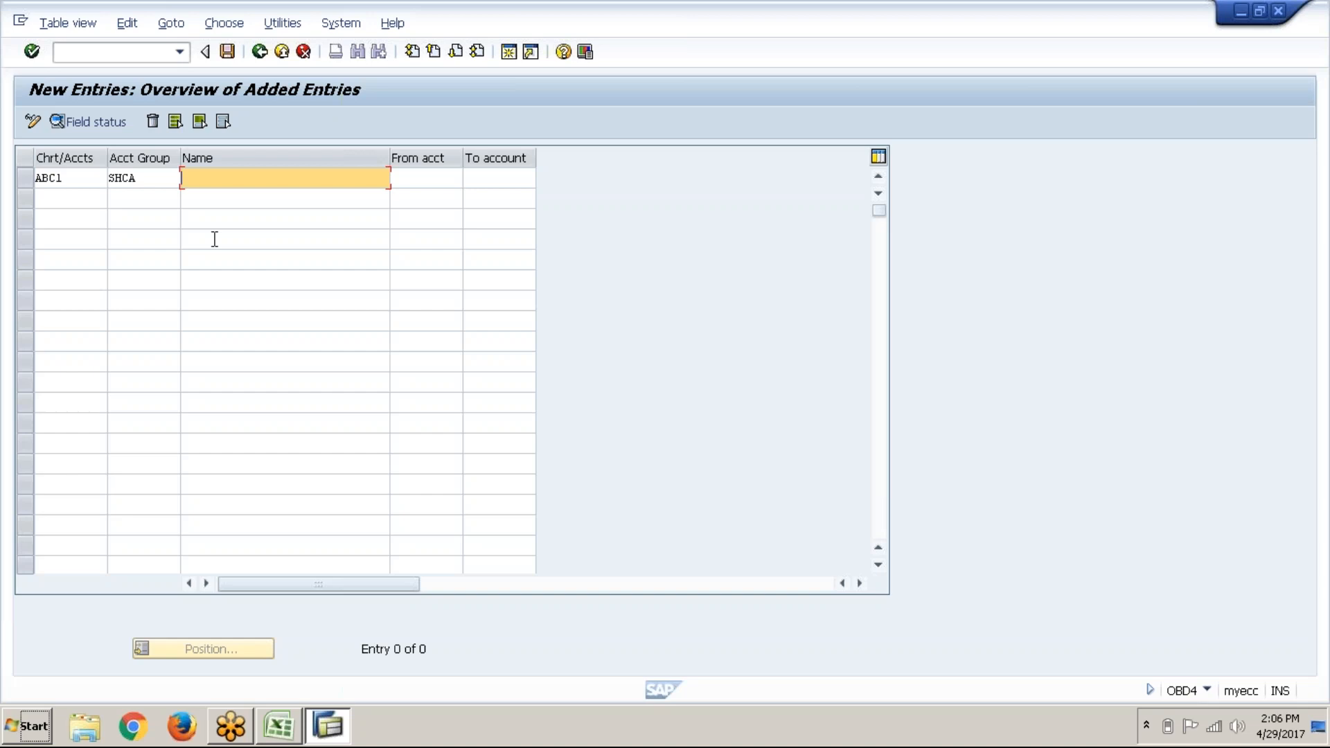
{"action": "type", "text": "S"}
{"action": "key", "text": "Down"}
{"action": "key", "text": "Down"}
{"action": "key", "text": "Down"}
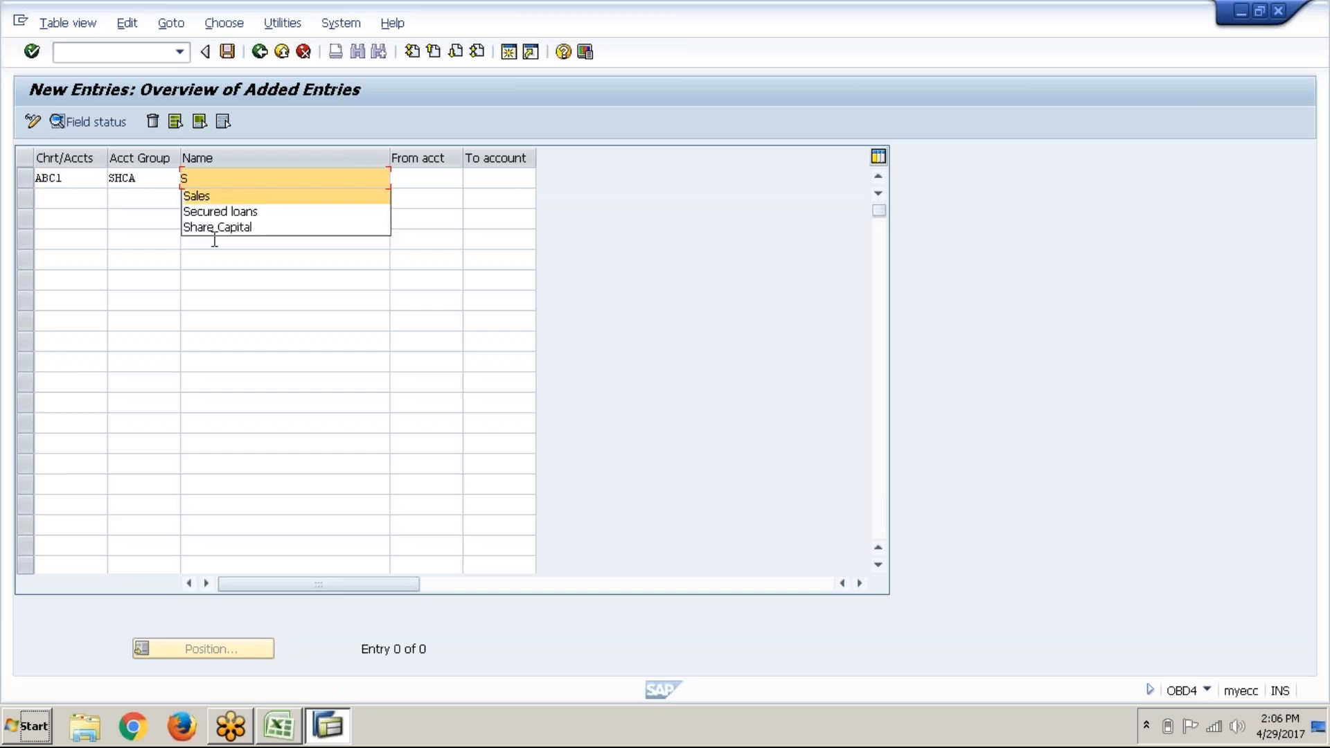
{"action": "key", "text": "Return"}
{"action": "key", "text": "Tab"}
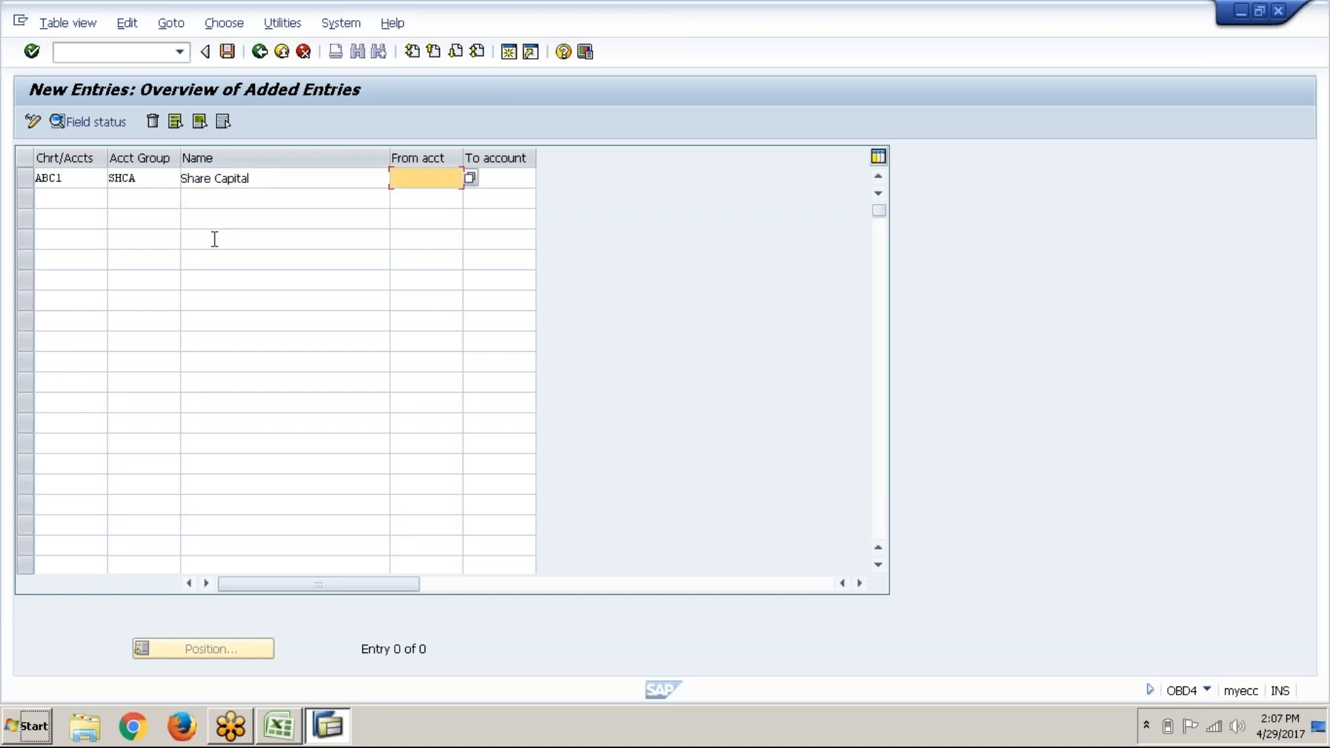
{"action": "type", "text": "100000"}
{"action": "key", "text": "Tab"}
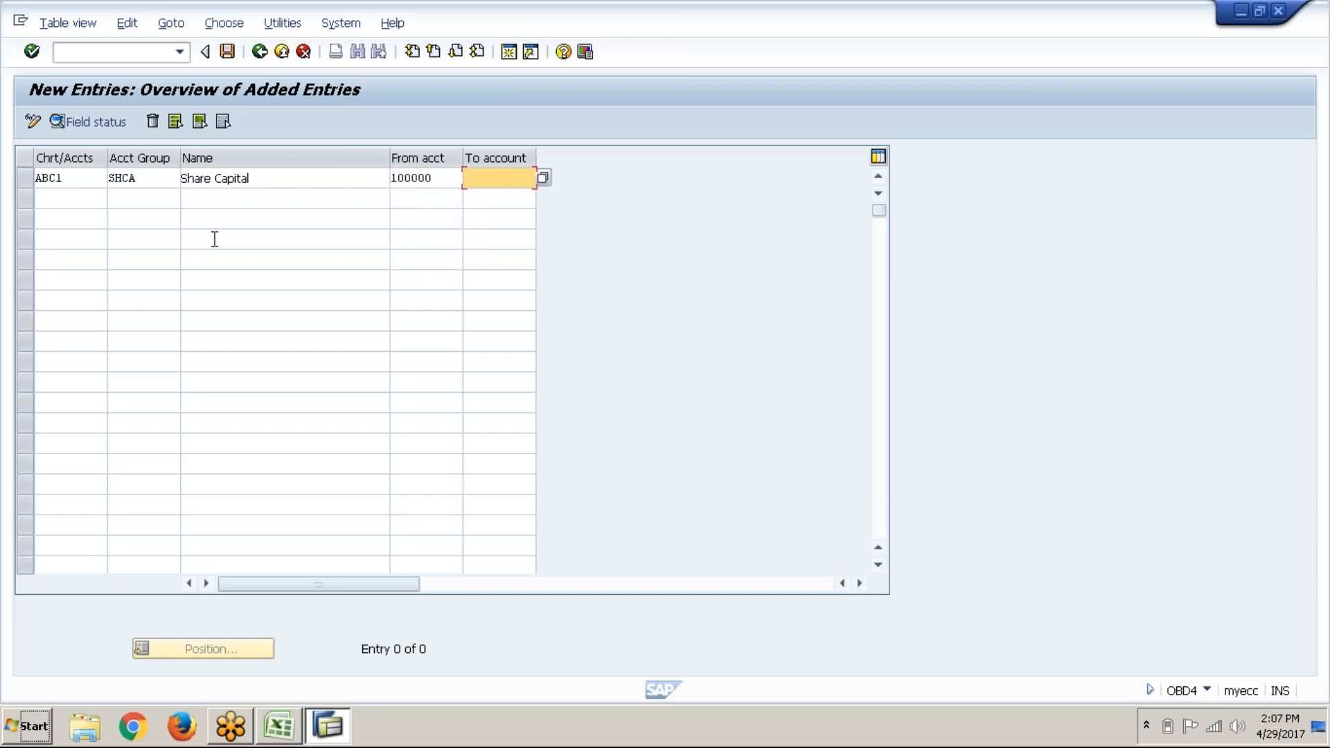
{"action": "type", "text": "1000"}
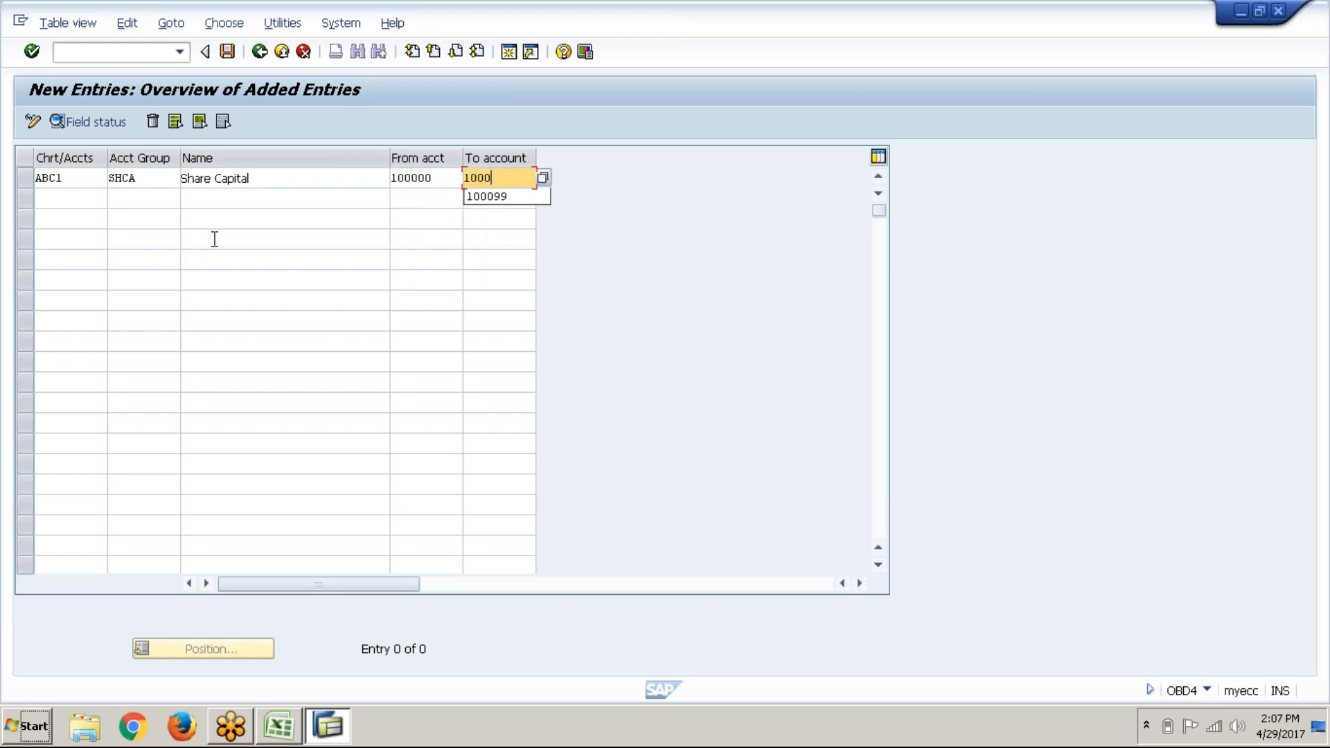
{"action": "type", "text": "99"}
{"action": "key", "text": "Return"}
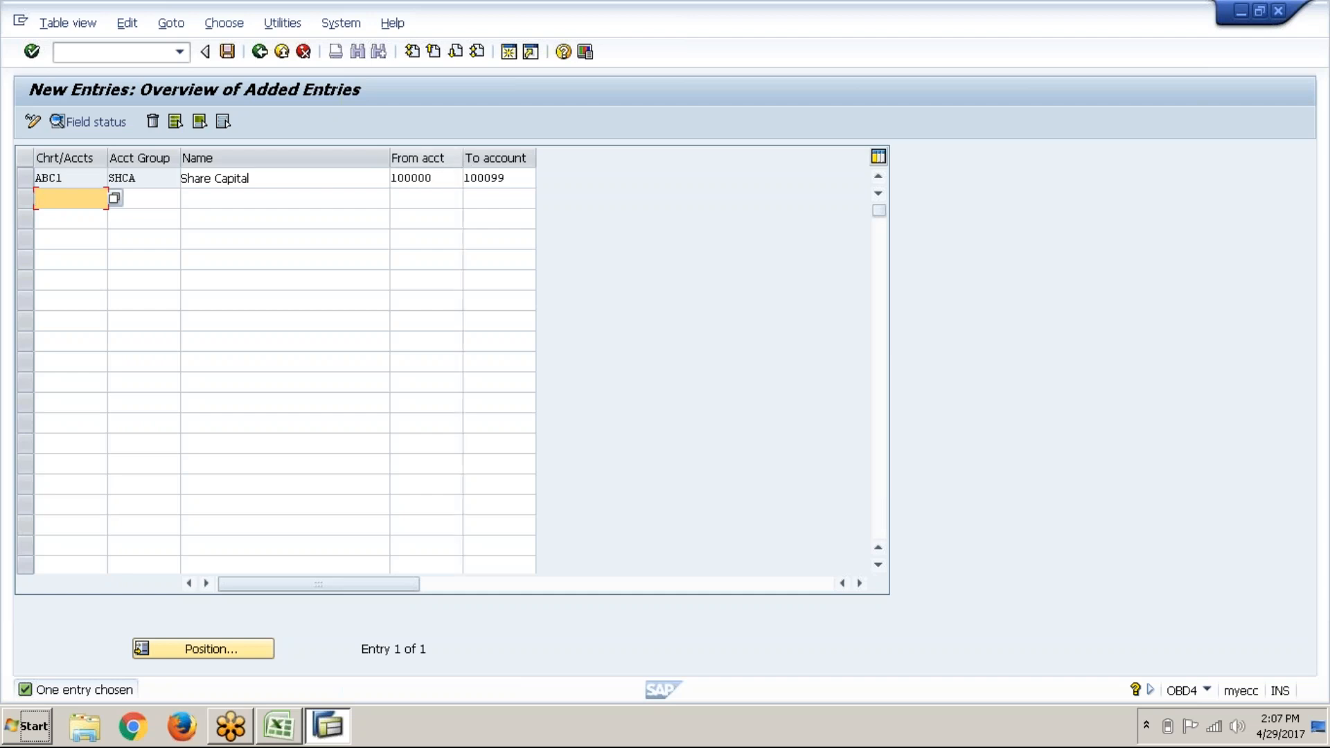
Step: Overwrite the SHCA From acct value 000001 with 100000
{"action": "left_click", "coordinate": [443, 179]}
{"action": "key", "text": "BackSpace"}
{"action": "key", "text": "BackSpace"}
{"action": "key", "text": "BackSpace"}
{"action": "key", "text": "BackSpace"}
{"action": "key", "text": "BackSpace"}
{"action": "key", "text": "BackSpace"}
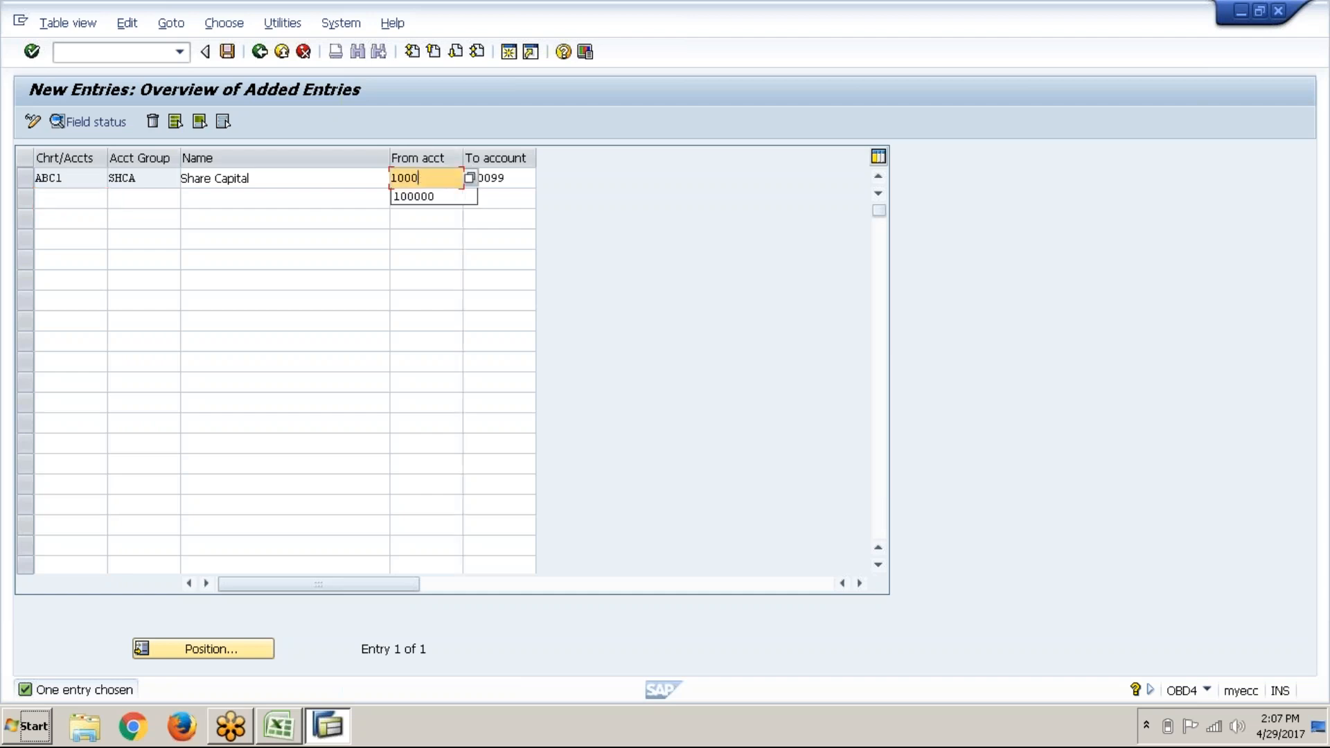
{"action": "type", "text": "1"}
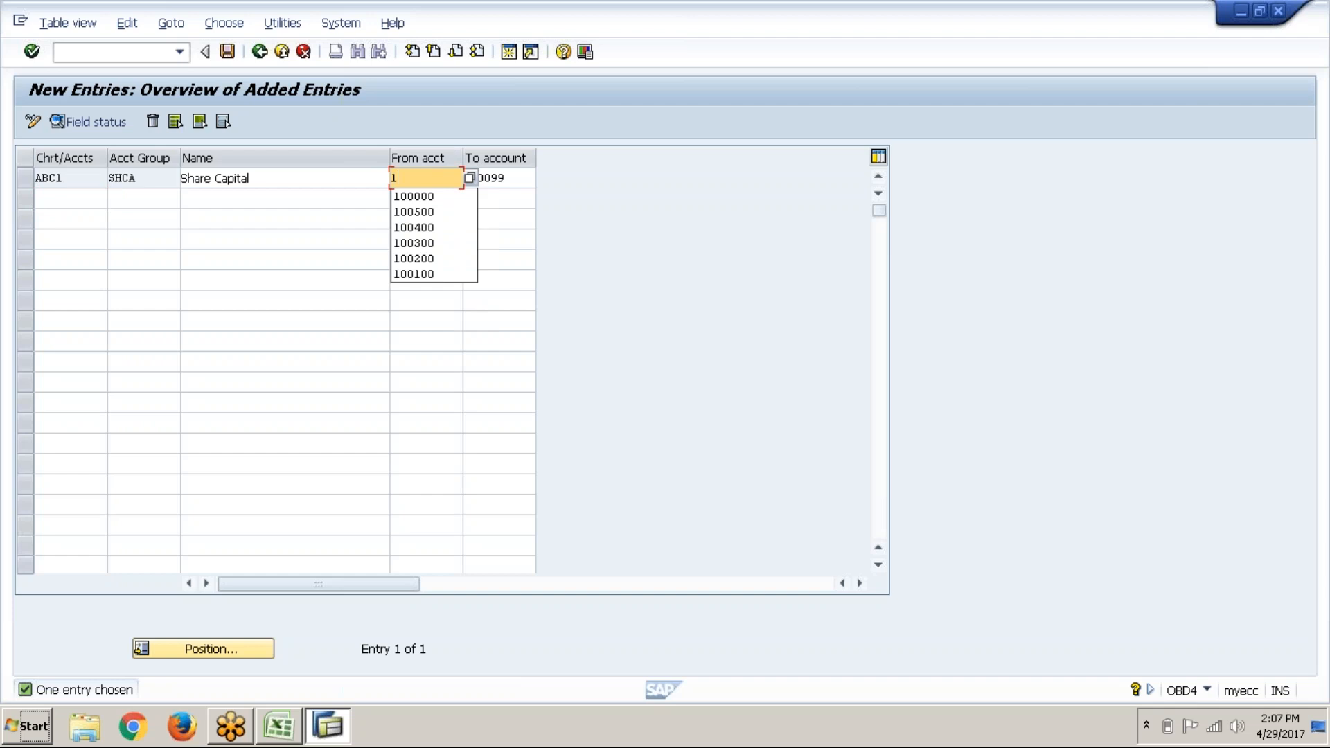
{"action": "key", "text": "Home"}
{"action": "type", "text": "00000"}
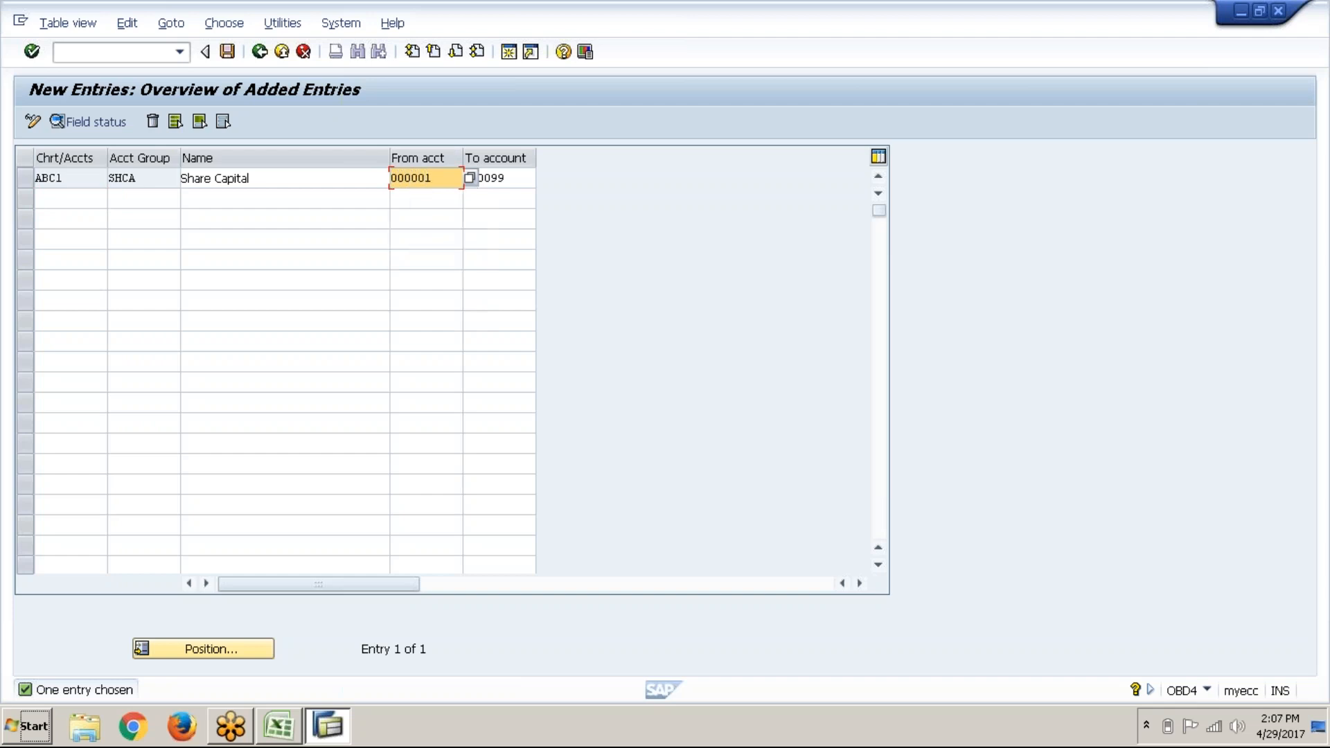
{"action": "key", "text": "BackSpace"}
{"action": "key", "text": "BackSpace"}
{"action": "key", "text": "BackSpace"}
{"action": "key", "text": "BackSpace"}
{"action": "key", "text": "BackSpace"}
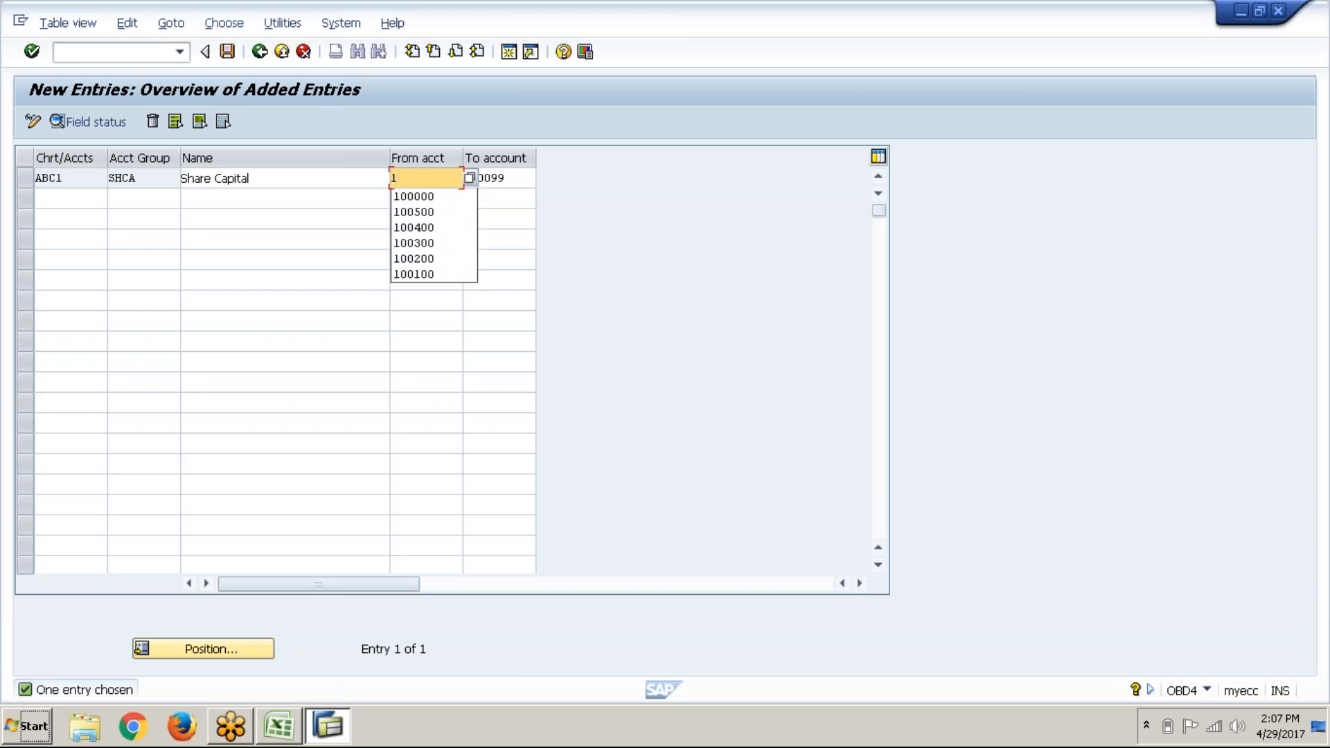
{"action": "type", "text": "00000"}
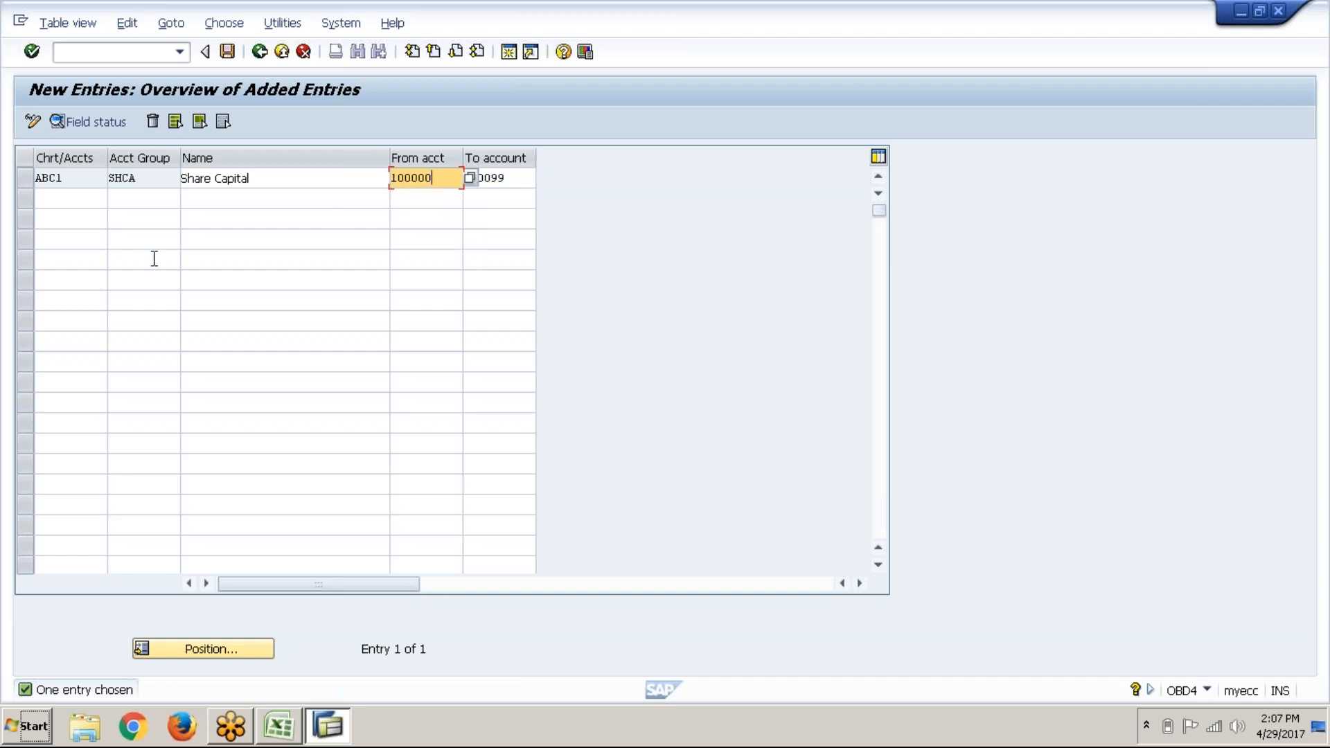
{"action": "left_click", "coordinate": [95, 182]}
Step: Fill row 2 with ABC1, RETN, 'Retained earnings', From 100100, To 100199
{"action": "left_click", "coordinate": [91, 196]}
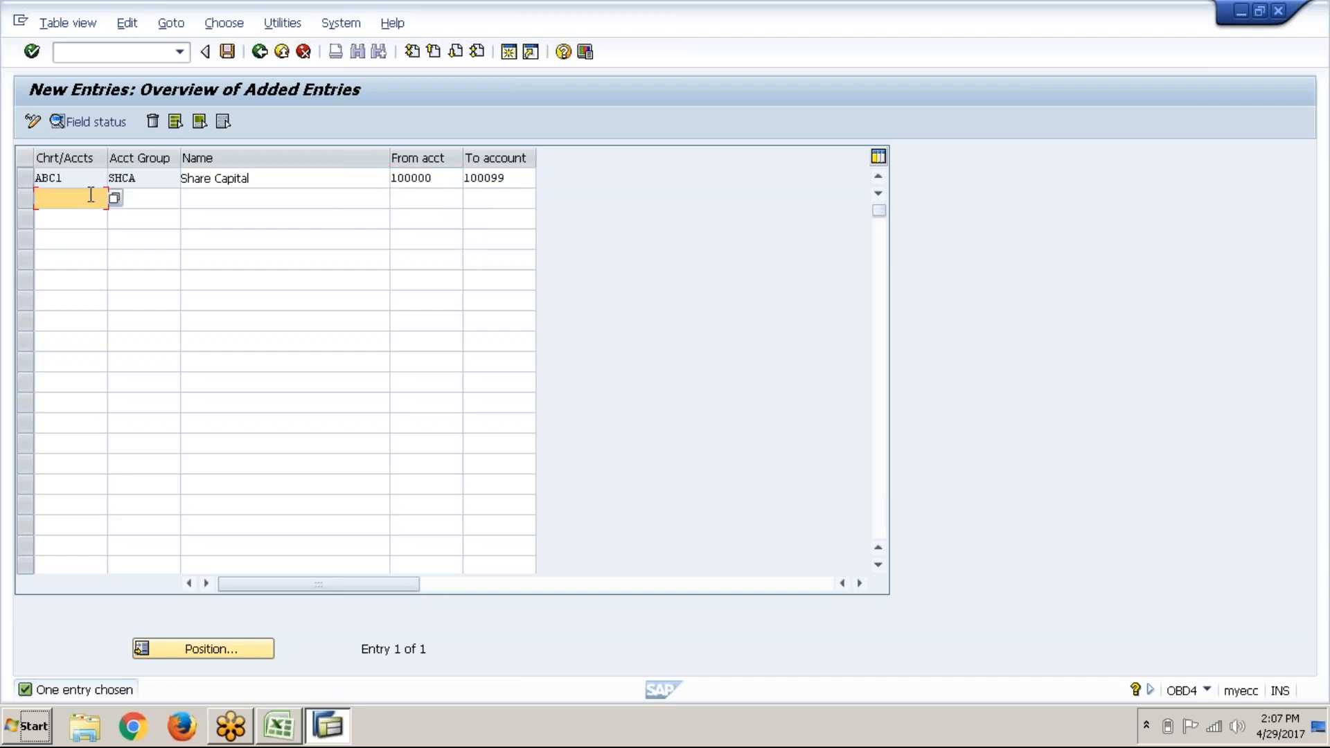
{"action": "type", "text": "ABC1"}
{"action": "key", "text": "Tab"}
{"action": "type", "text": "RET"}
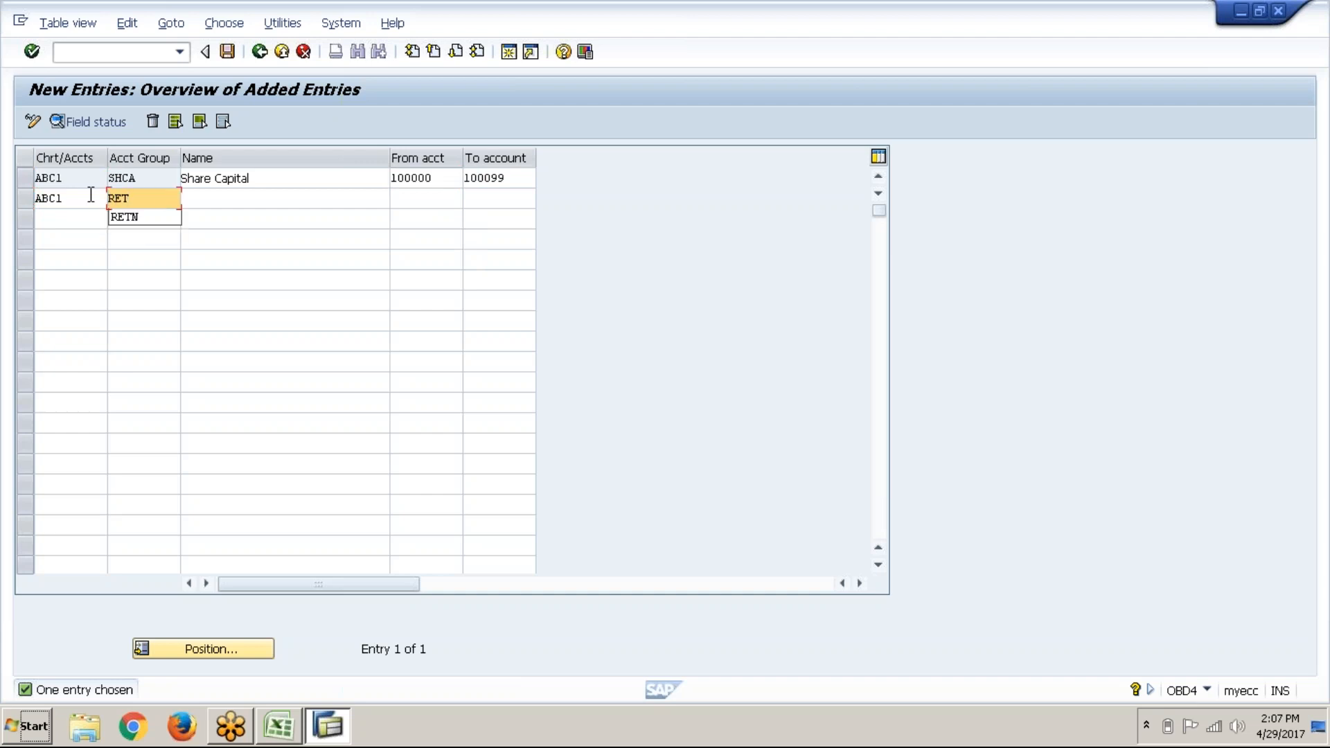
{"action": "type", "text": "N"}
{"action": "key", "text": "Tab"}
{"action": "type", "text": "RE"}
{"action": "key", "text": "Down"}
{"action": "key", "text": "Return"}
{"action": "key", "text": "Tab"}
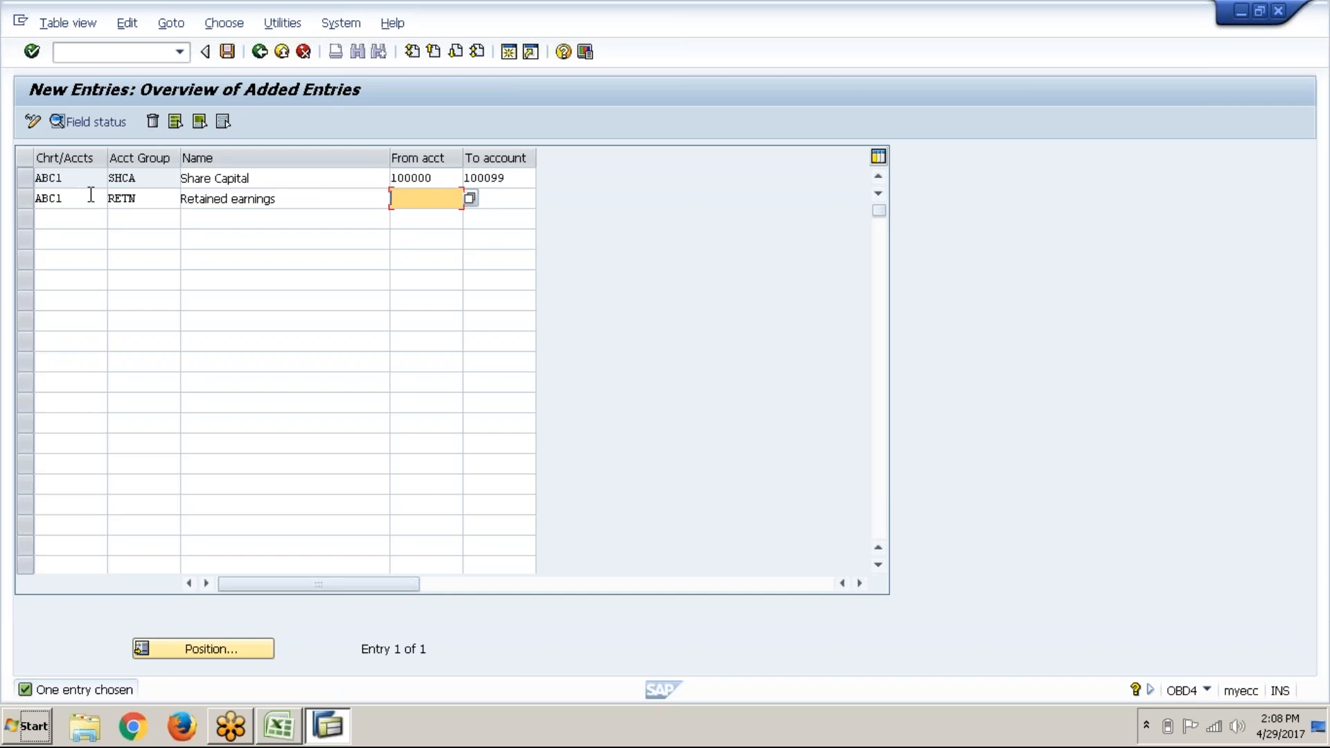
{"action": "type", "text": "100100"}
{"action": "key", "text": "Tab"}
{"action": "type", "text": "10019"}
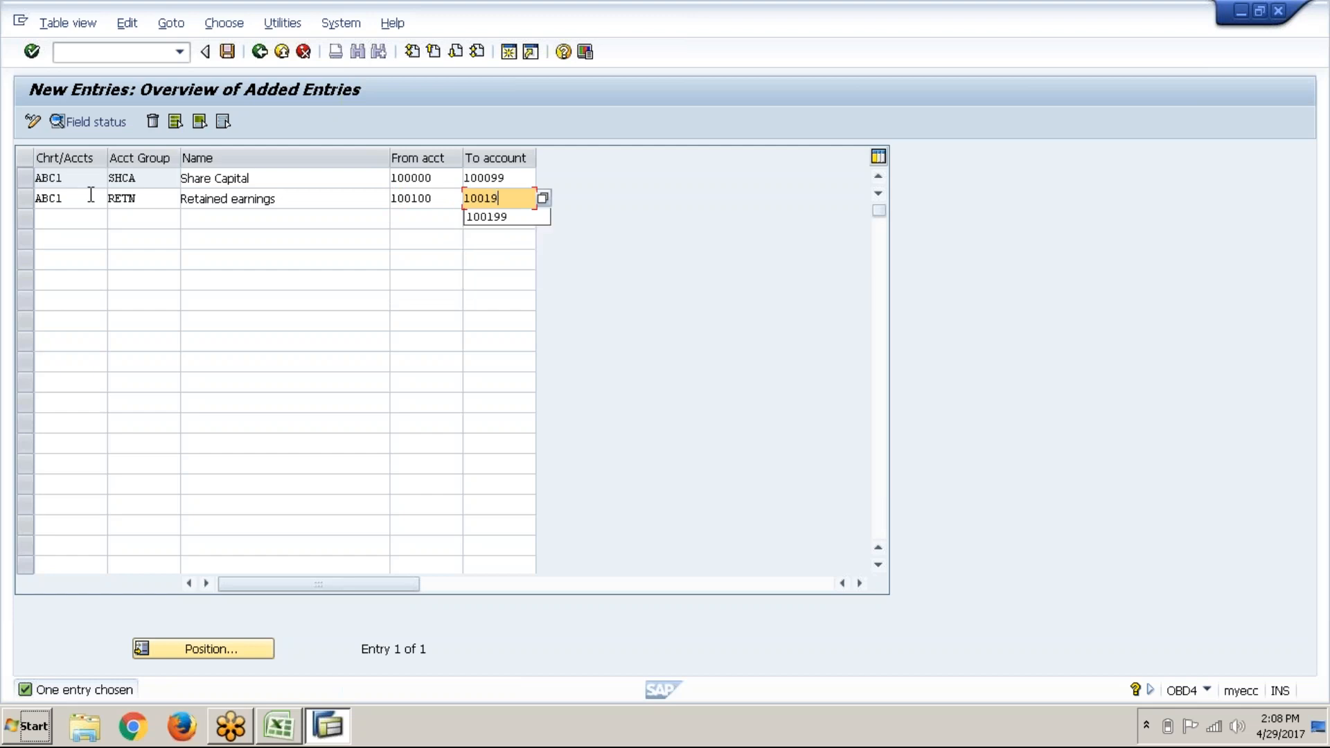
{"action": "type", "text": "9"}
{"action": "key", "text": "Return"}
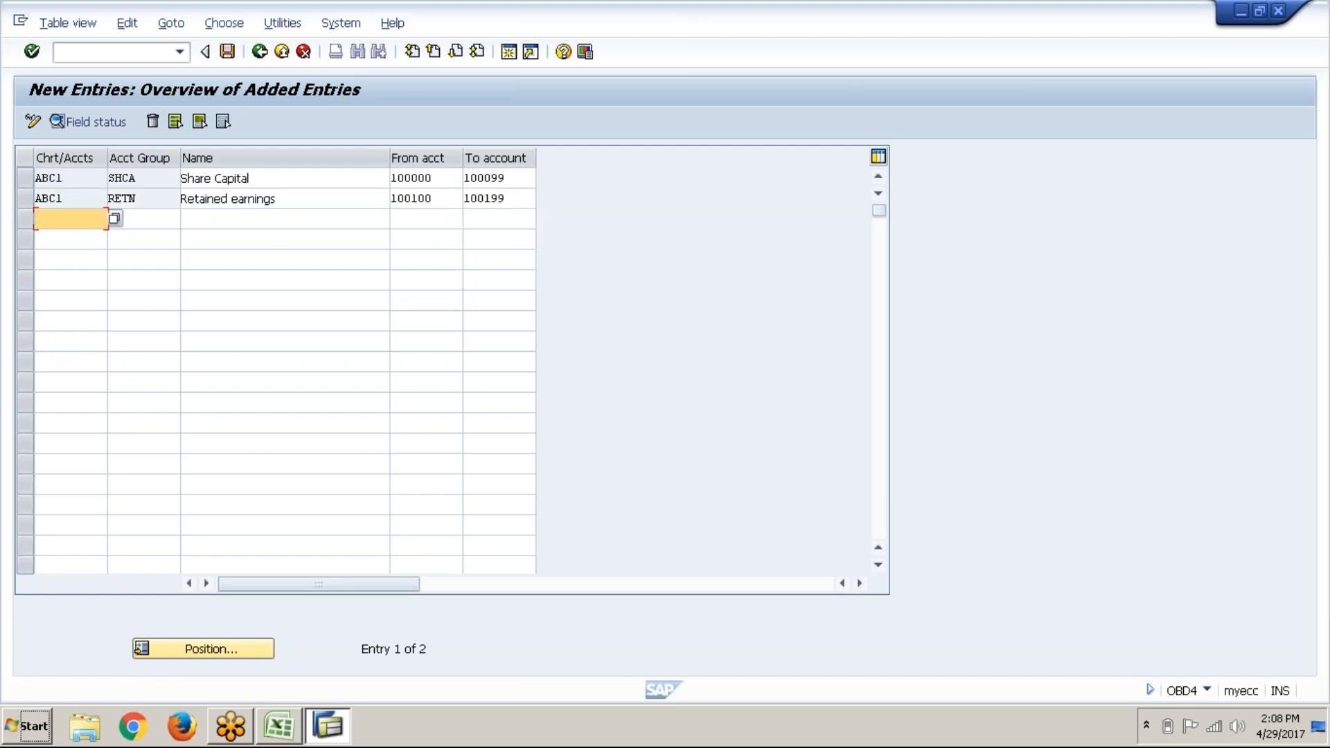
Step: Fill row 3 with chart ABC1, group ACDP and name Accumulated depreciation
{"action": "type", "text": "ABC1"}
{"action": "key", "text": "Tab"}
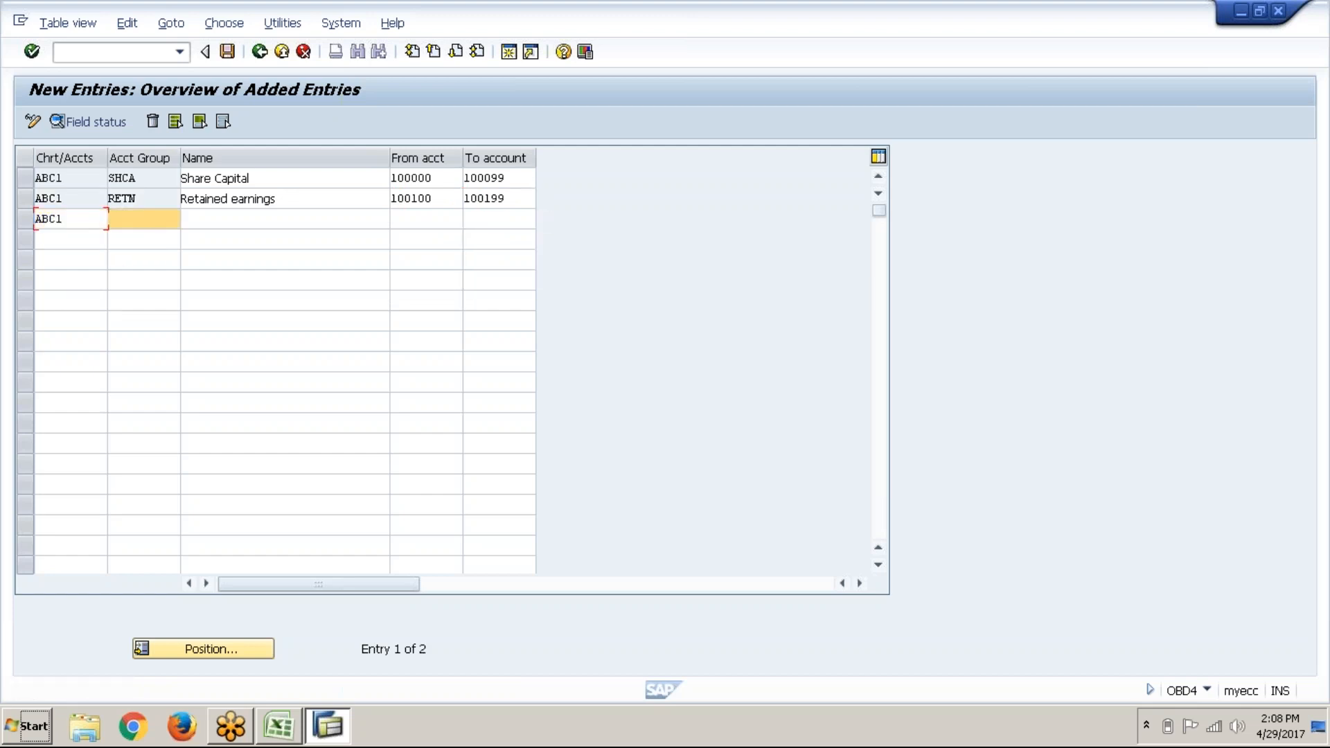
{"action": "type", "text": "ACDP"}
{"action": "key", "text": "Tab"}
{"action": "type", "text": "AC"}
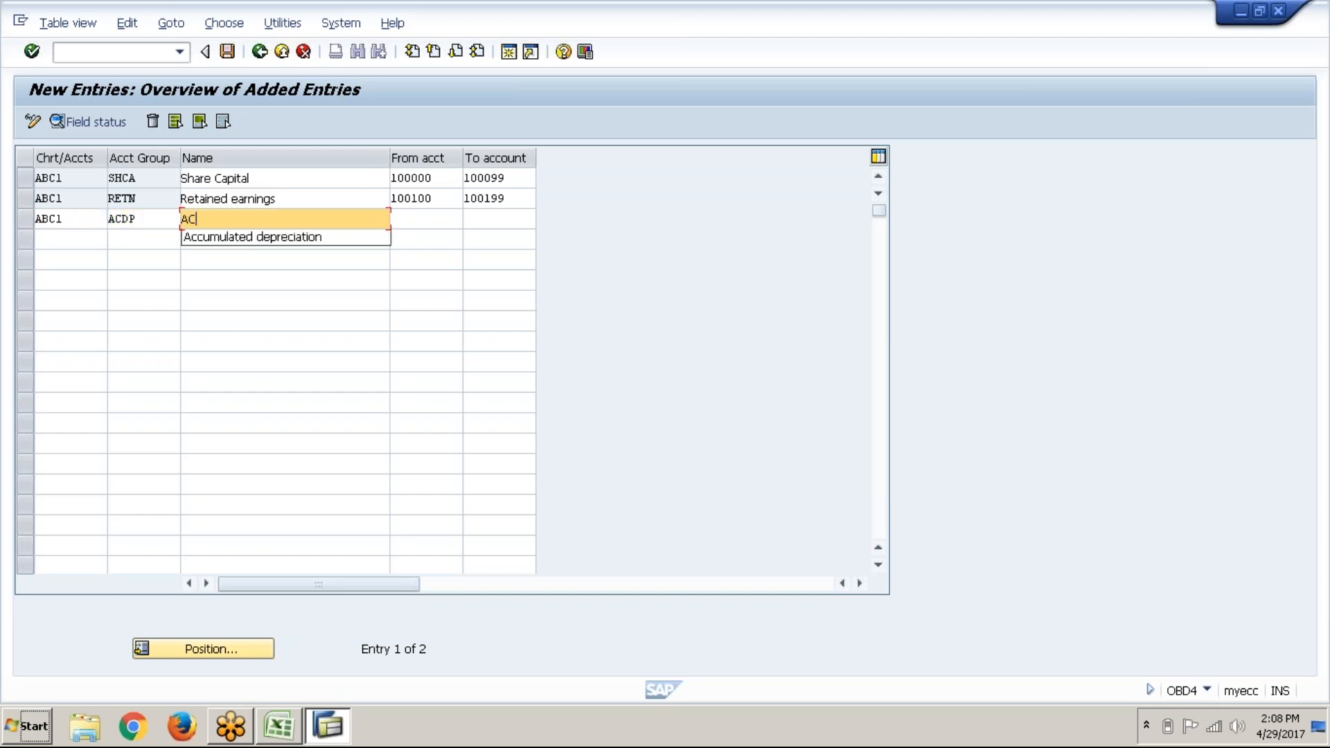
{"action": "key", "text": "Down"}
{"action": "key", "text": "Return"}
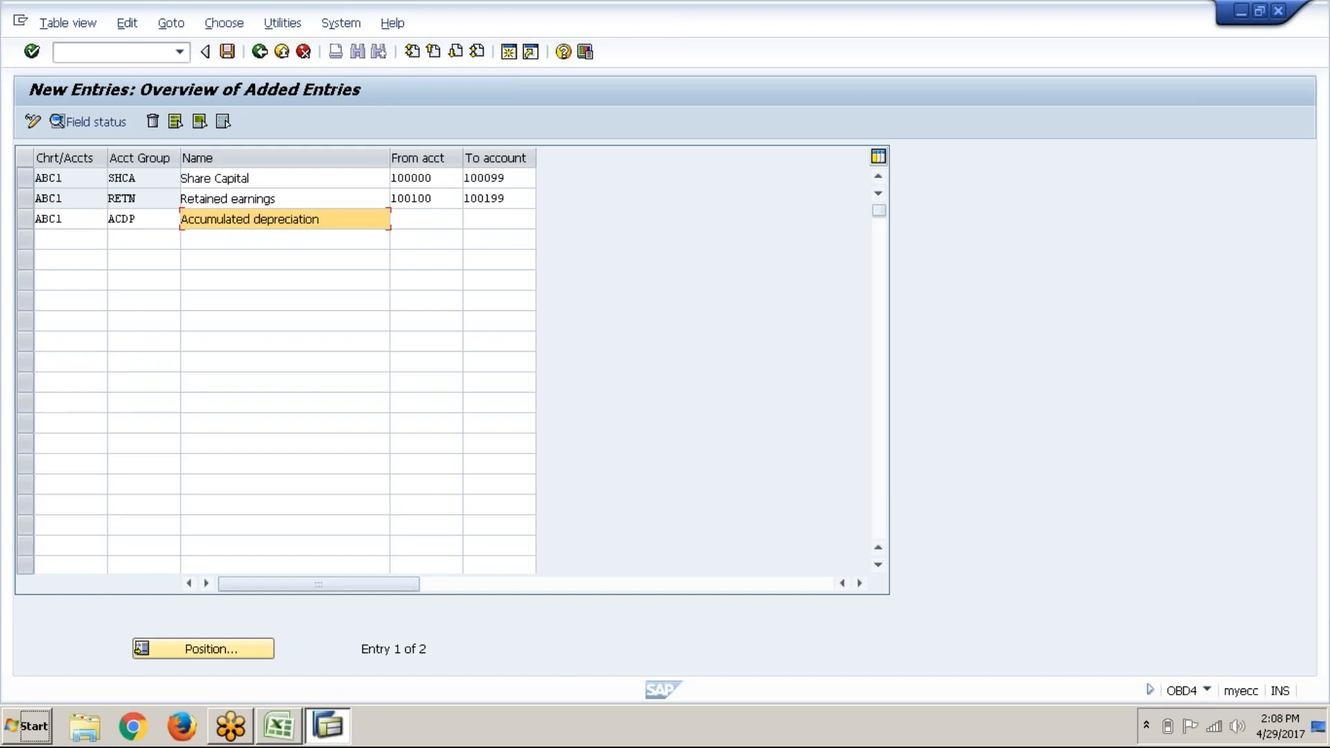
Step: Give ACDP the range 100200–100299, confirm it, and start the next row with ABC1
{"action": "key", "text": "Tab"}
{"action": "type", "text": "100200"}
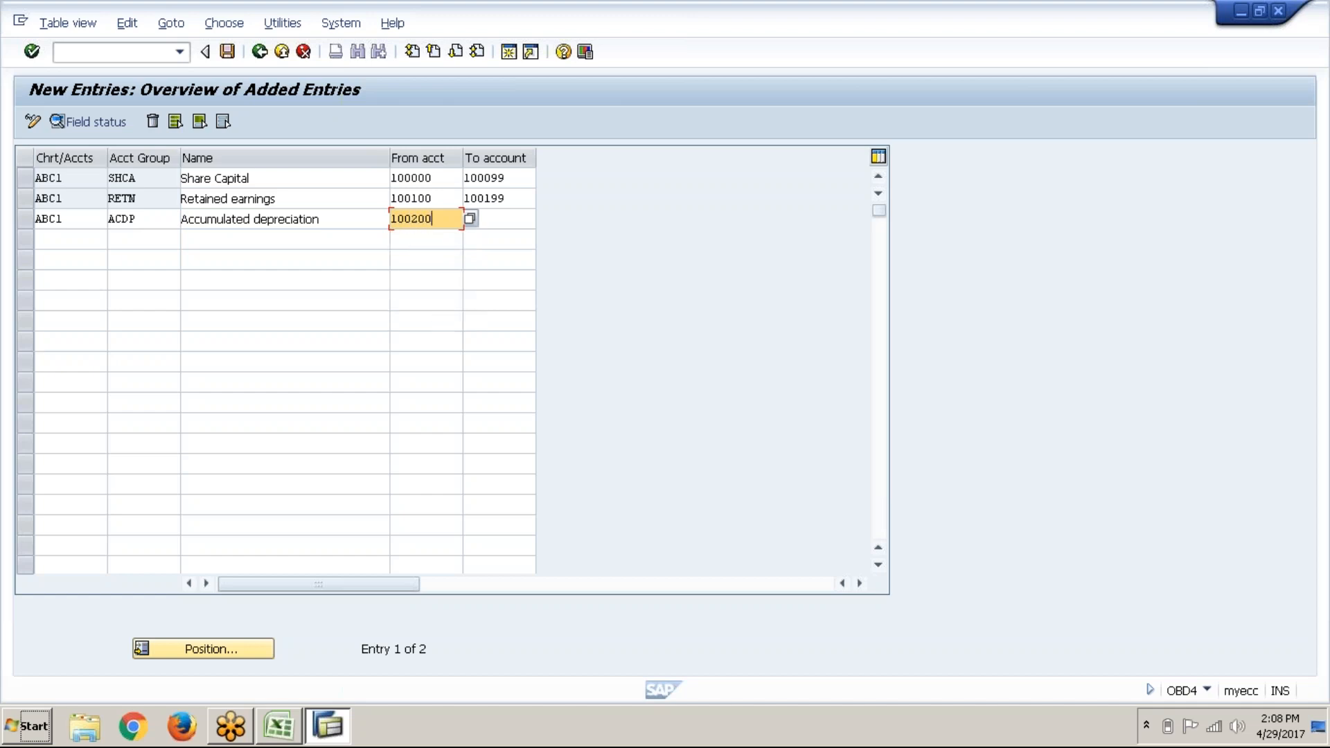
{"action": "key", "text": "Tab"}
{"action": "type", "text": "1"}
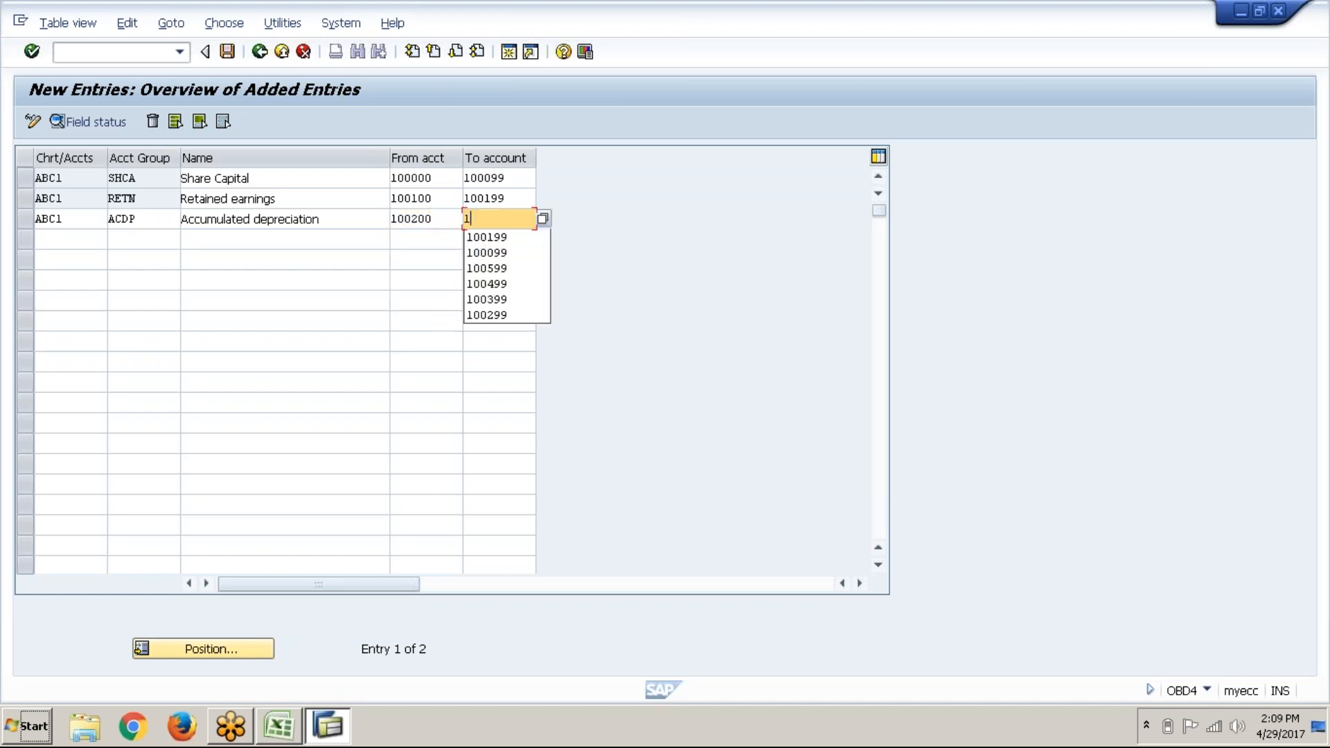
{"action": "type", "text": "00299"}
{"action": "key", "text": "Return"}
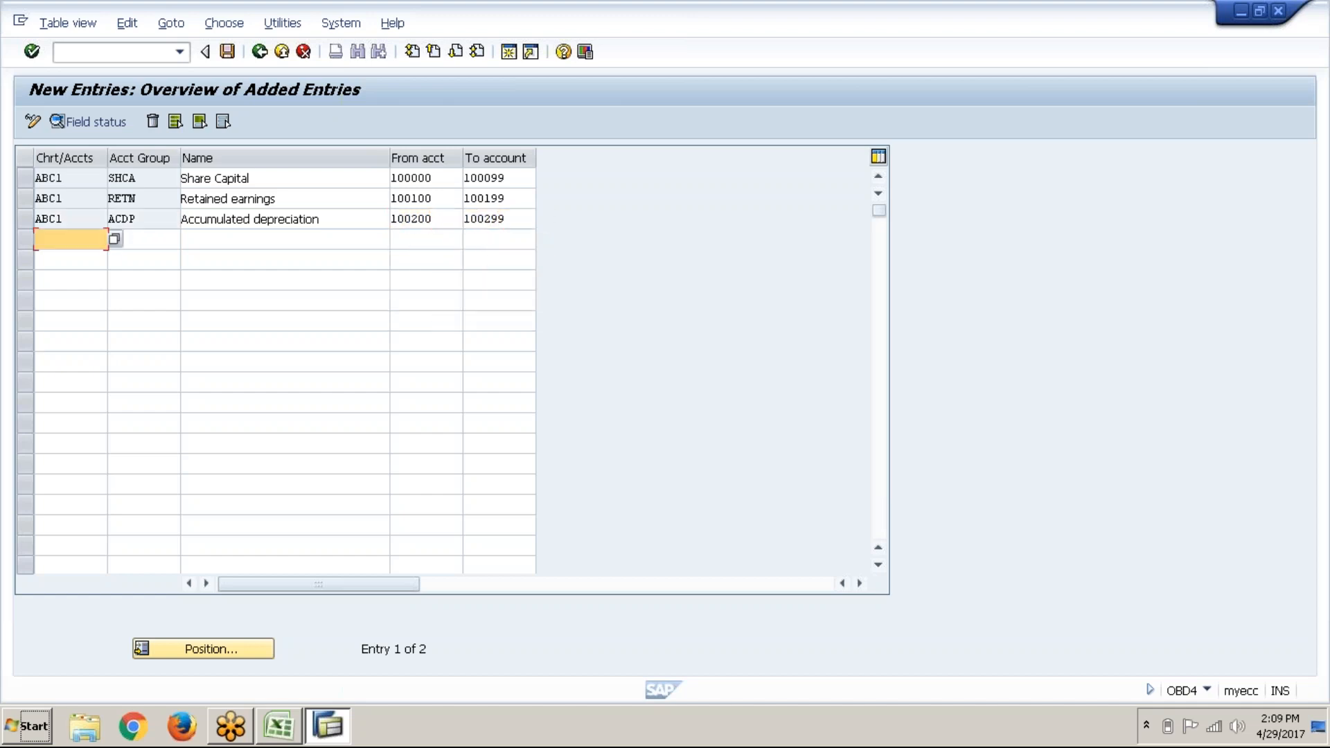
{"action": "type", "text": "ABC1"}
{"action": "key", "text": "Tab"}
{"action": "key", "text": "Tab"}
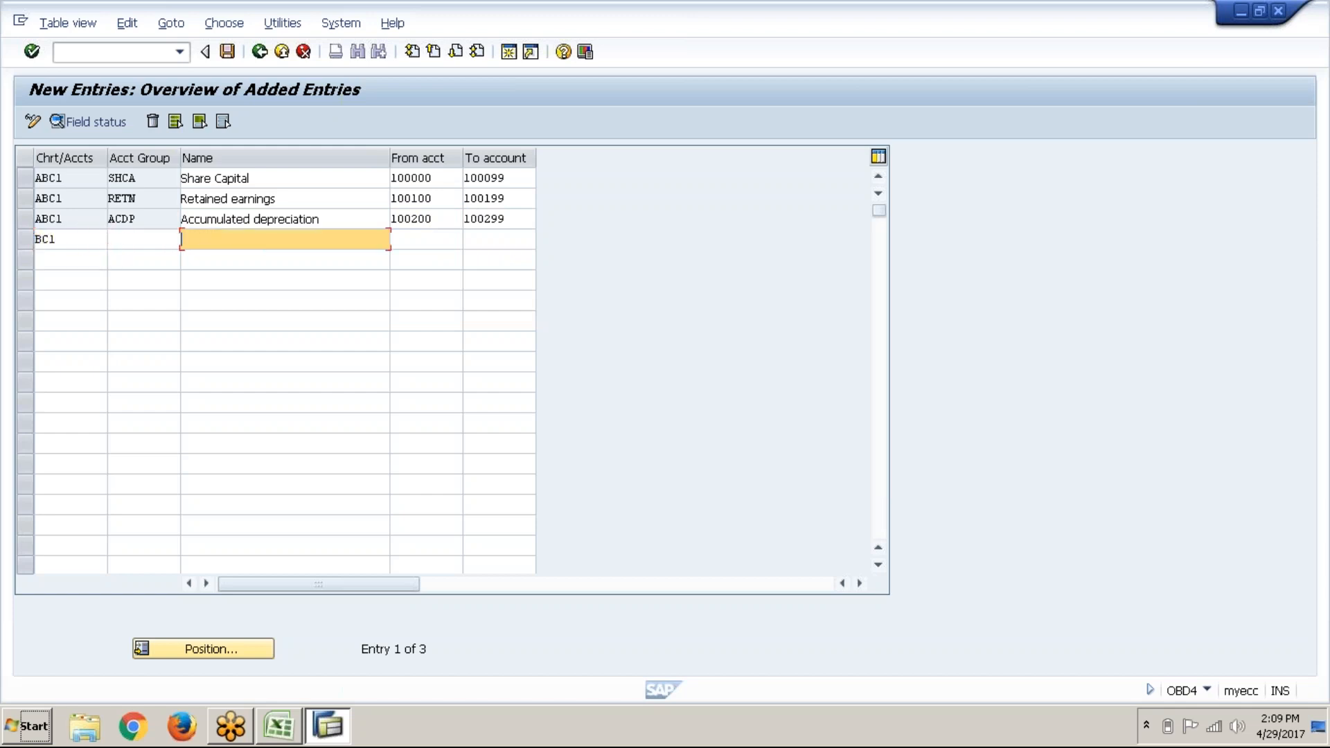
Step: Fill the new row with chart ABC1, group SECL and name Secured loans
{"action": "key", "text": "shift+Tab"}
{"action": "key", "text": "shift+Tab"}
{"action": "type", "text": "AB"}
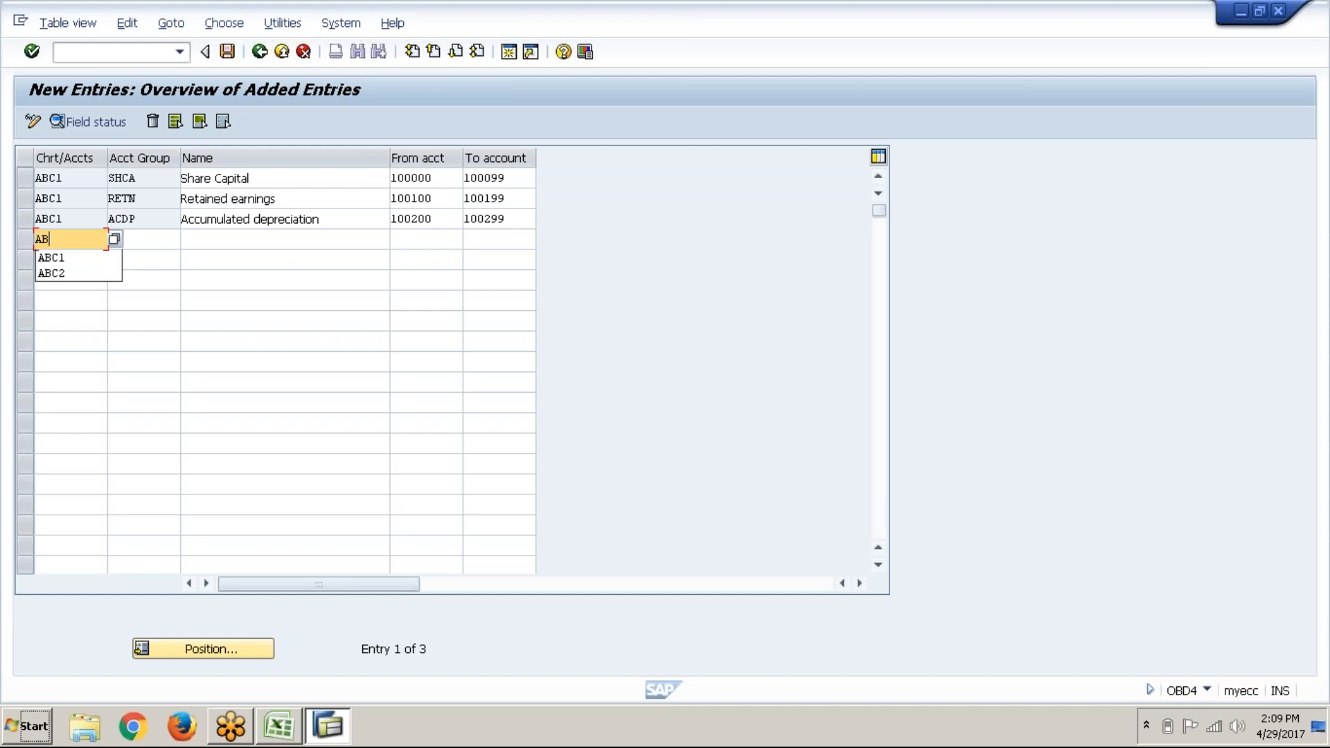
{"action": "key", "text": "Down"}
{"action": "key", "text": "Tab"}
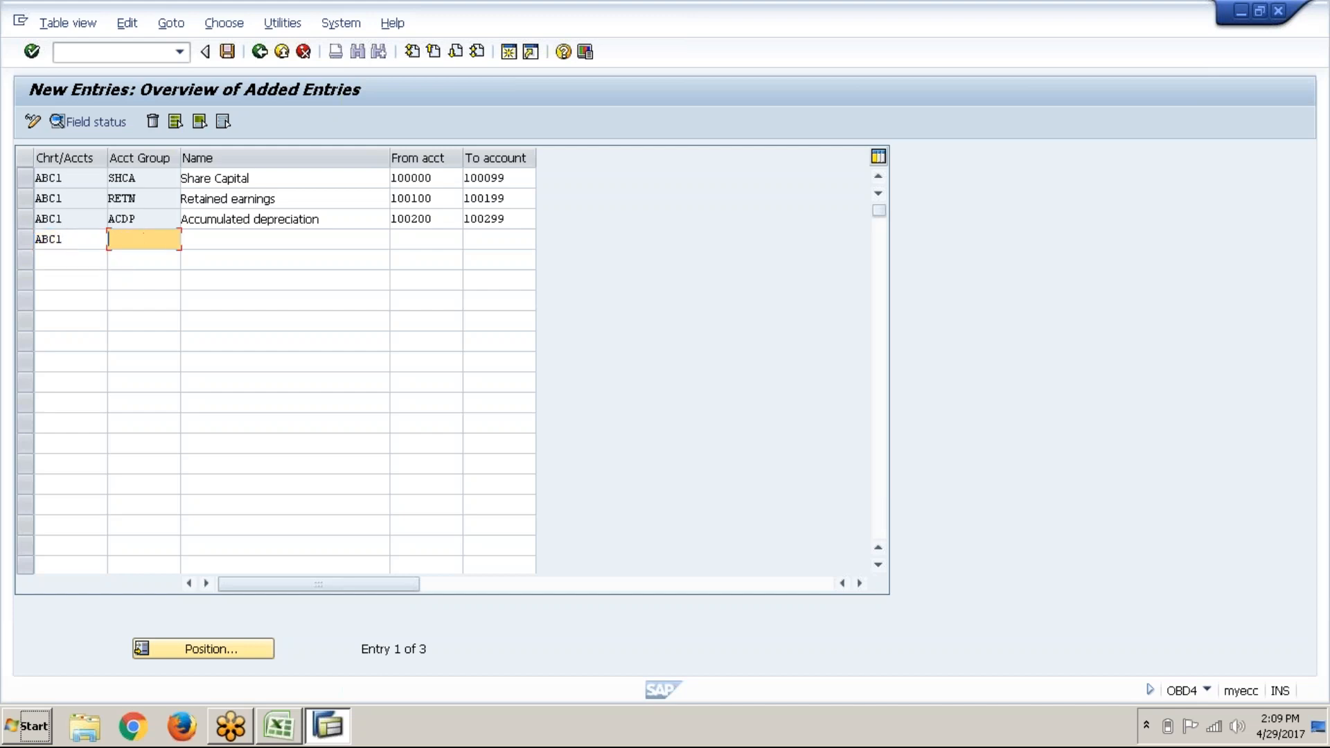
{"action": "type", "text": "SE"}
{"action": "key", "text": "Down"}
{"action": "key", "text": "Return"}
{"action": "key", "text": "Tab"}
{"action": "type", "text": "SE"}
{"action": "key", "text": "Down"}
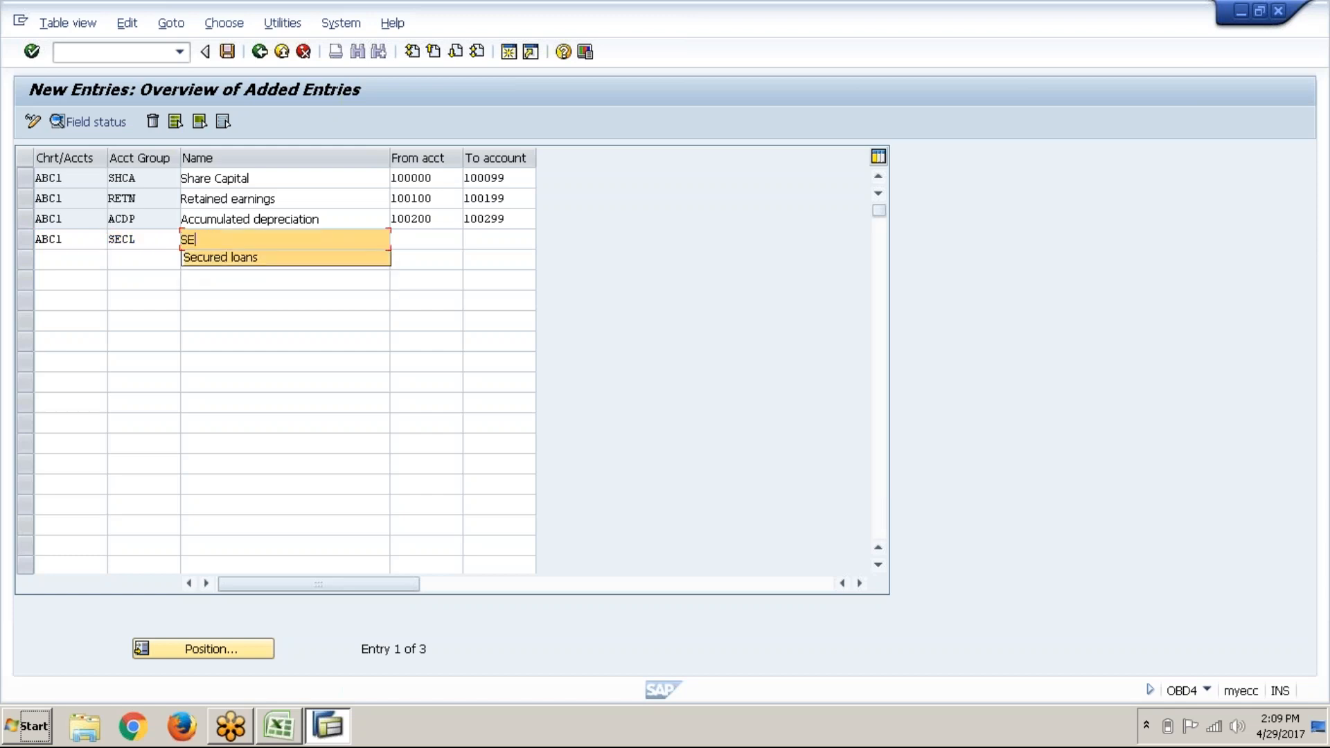
{"action": "key", "text": "Tab"}
Step: Set the Secured loans range to 100300–100399, correcting the ending account, and confirm
{"action": "type", "text": "100300"}
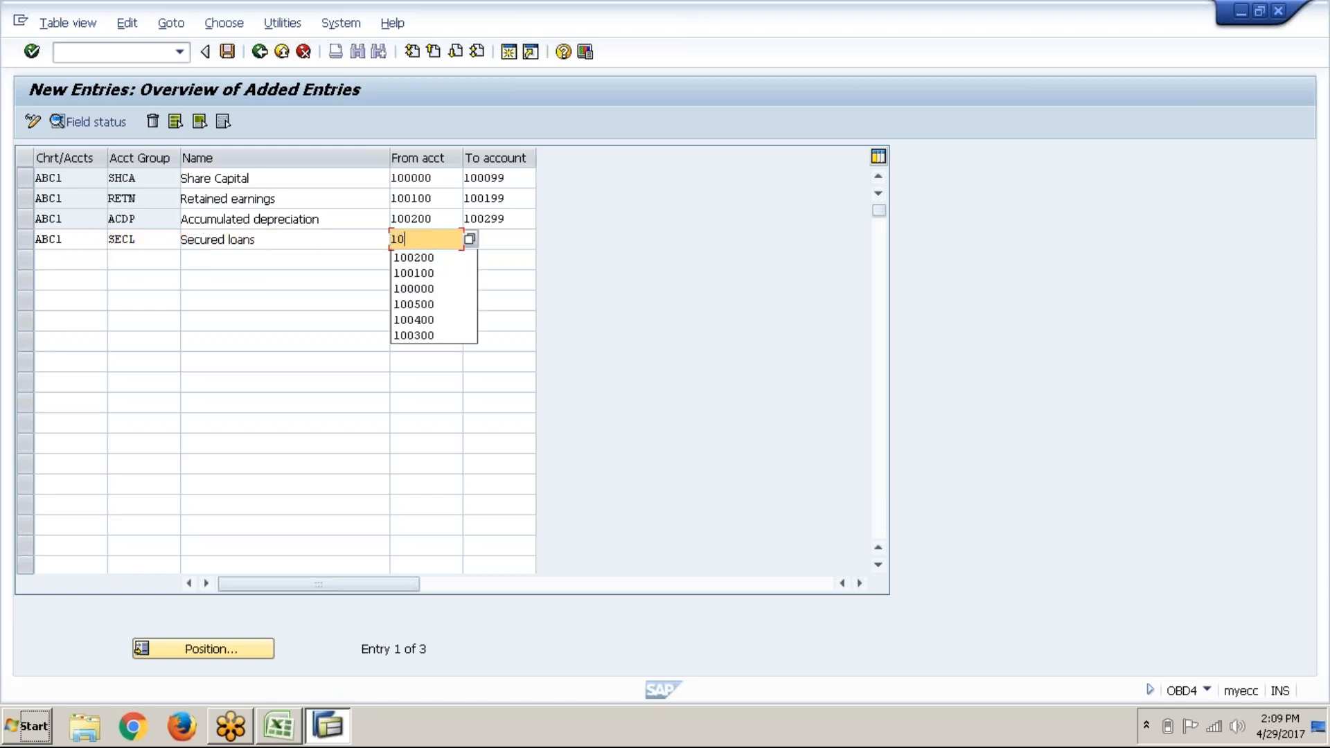
{"action": "key", "text": "Tab"}
{"action": "type", "text": "1003"}
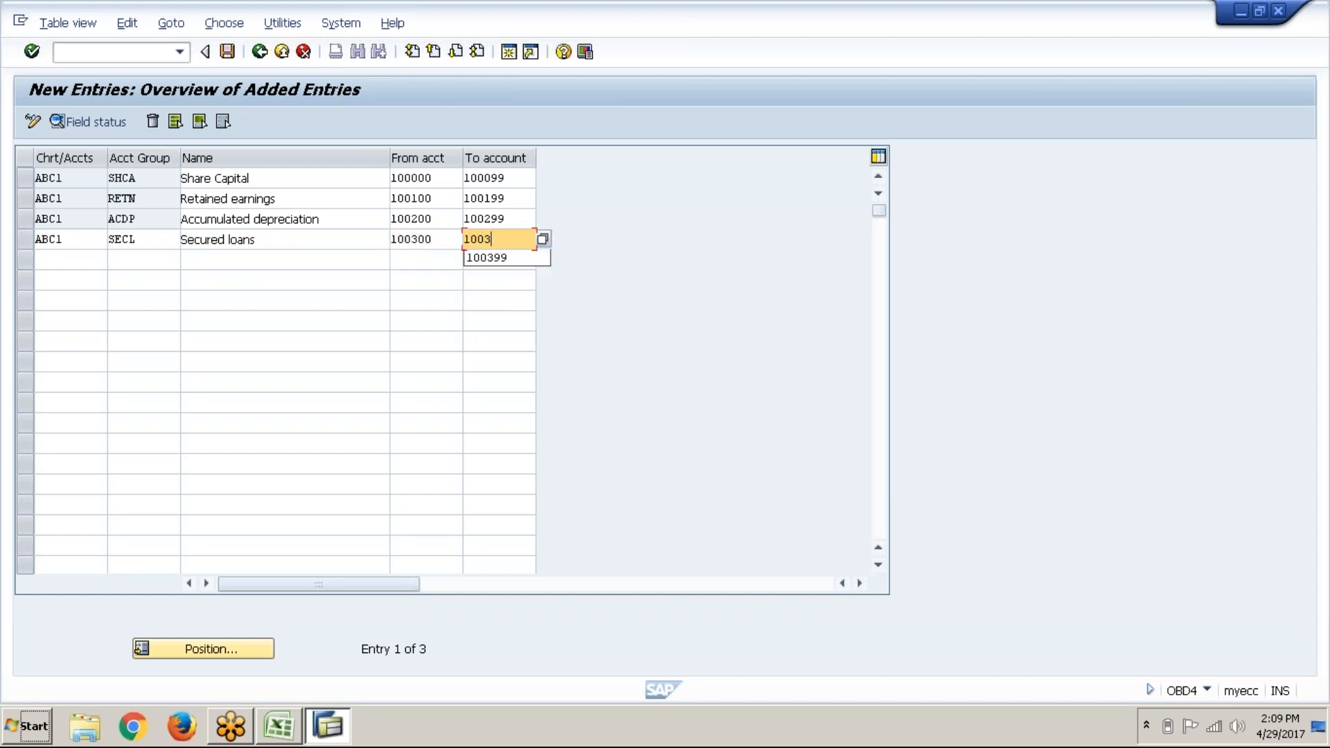
{"action": "key", "text": "Tab"}
{"action": "type", "text": "*"}
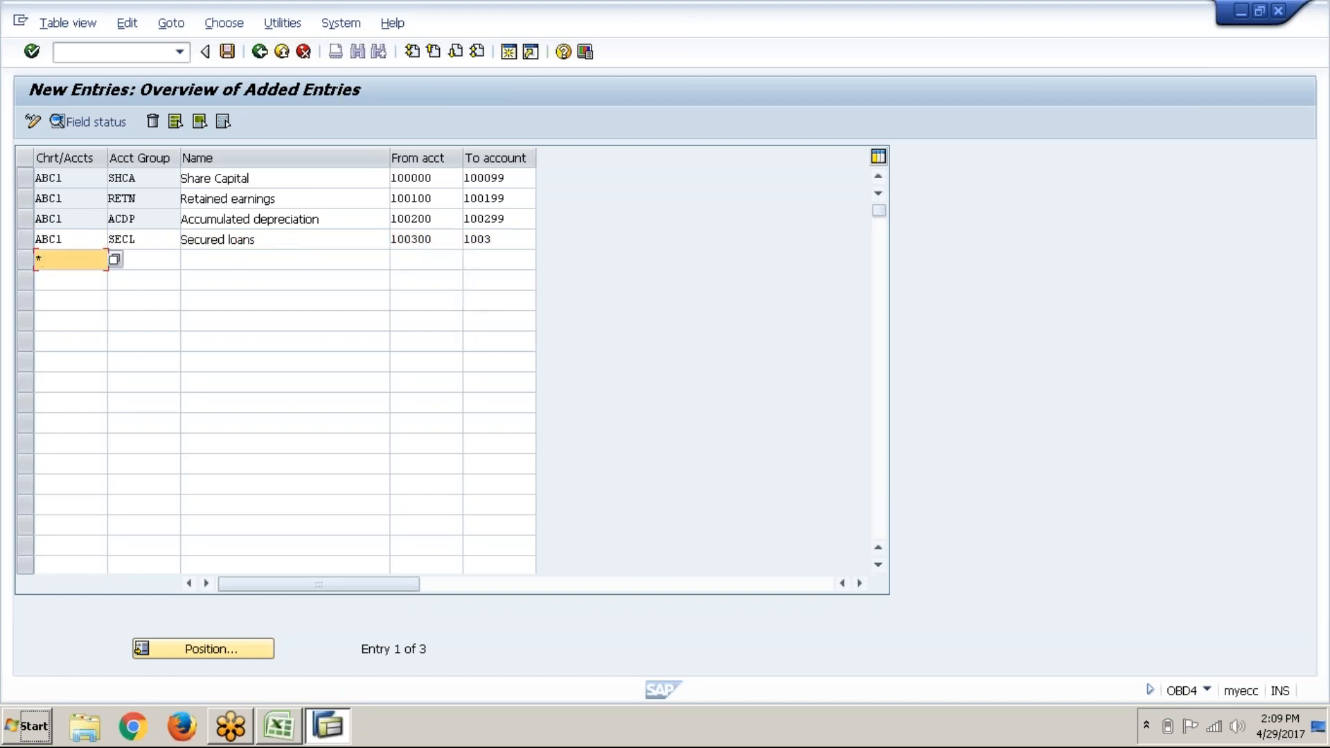
{"action": "key", "text": "BackSpace"}
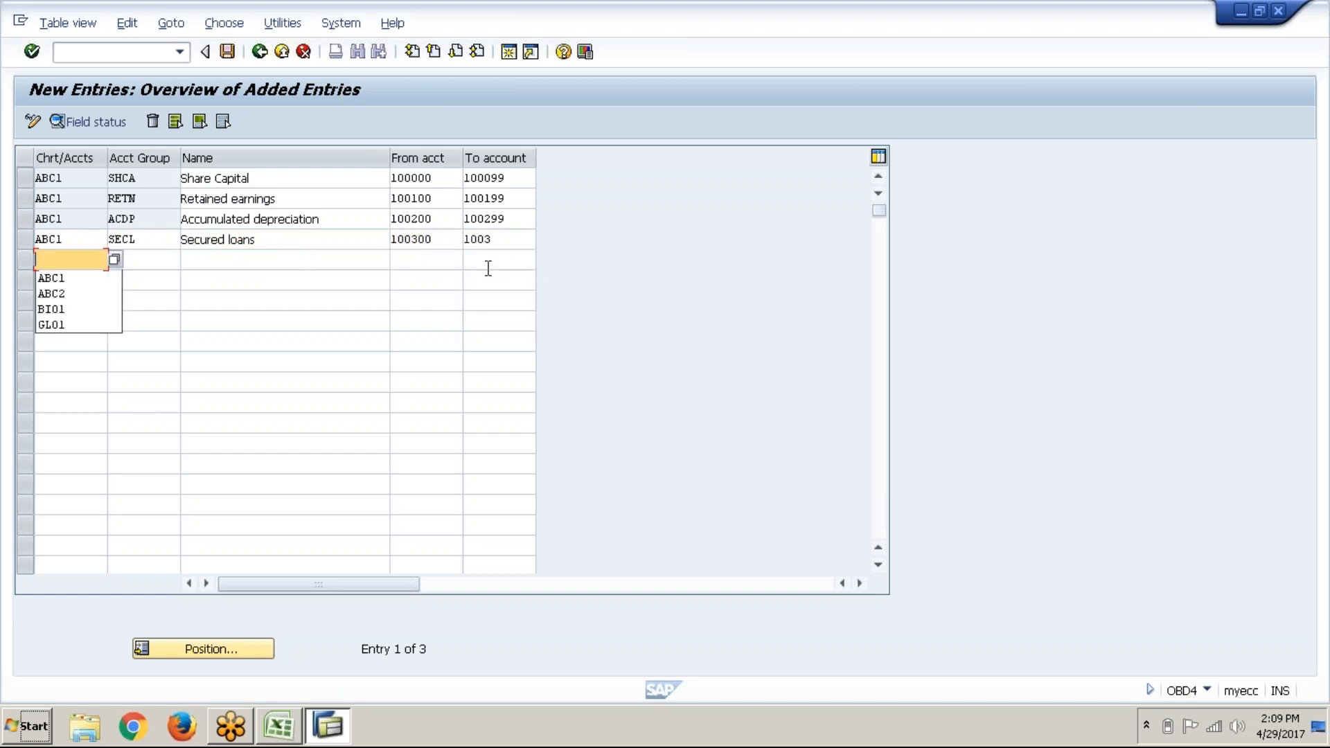
{"action": "left_click", "coordinate": [503, 244]}
{"action": "type", "text": "99"}
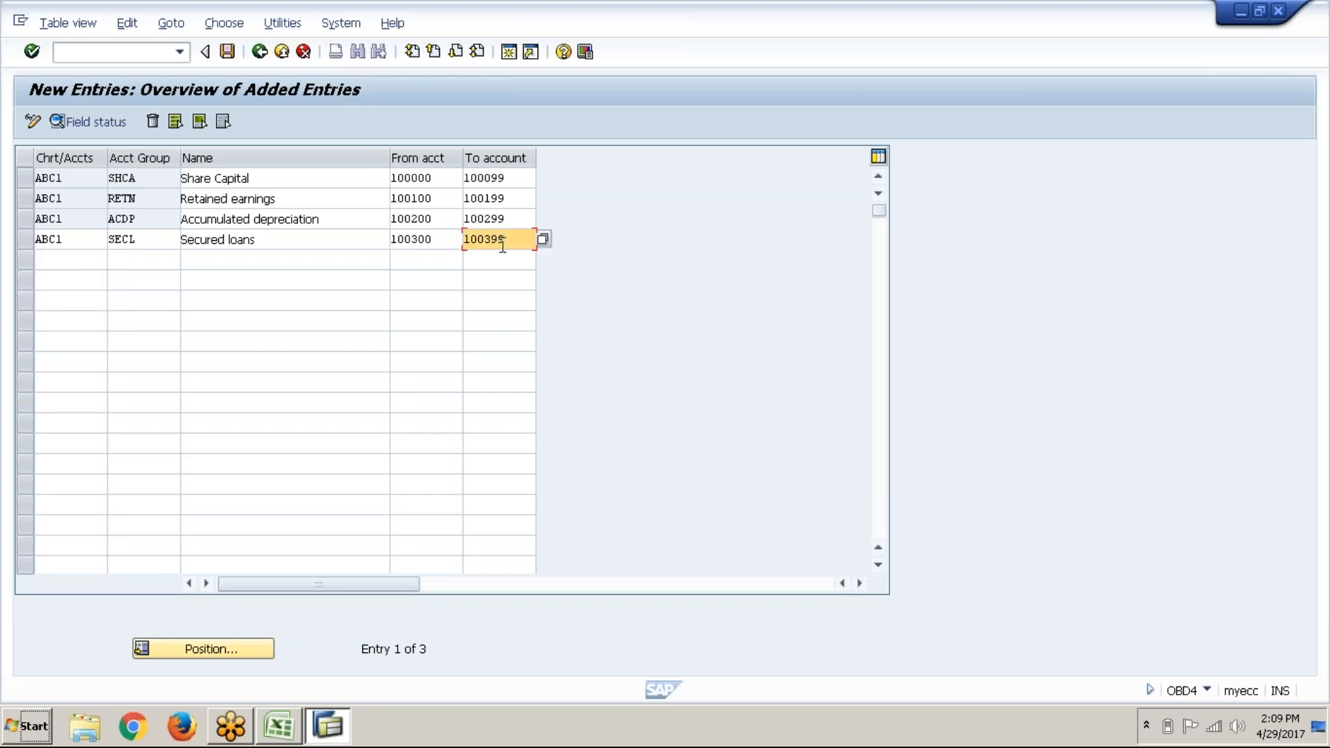
{"action": "key", "text": "Return"}
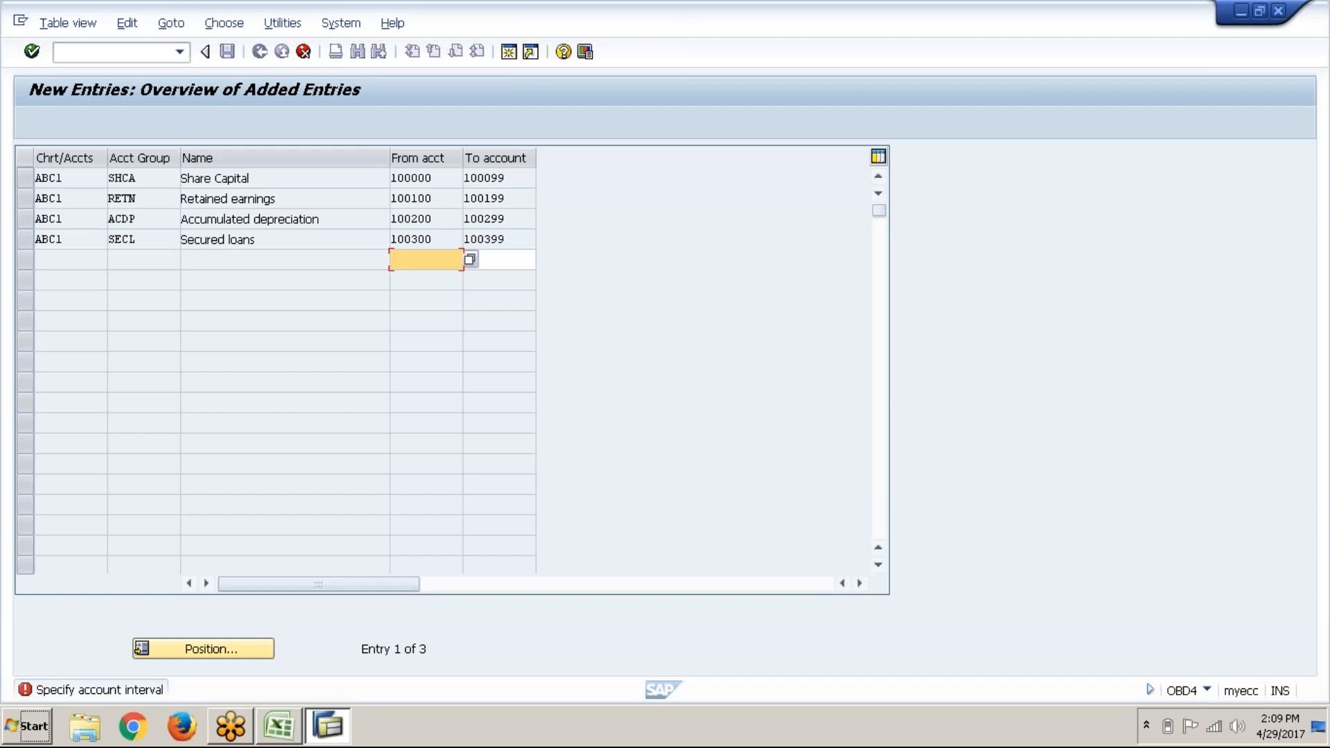
Step: Enter the account range 100400–100499 for the next row
{"action": "type", "text": "100400"}
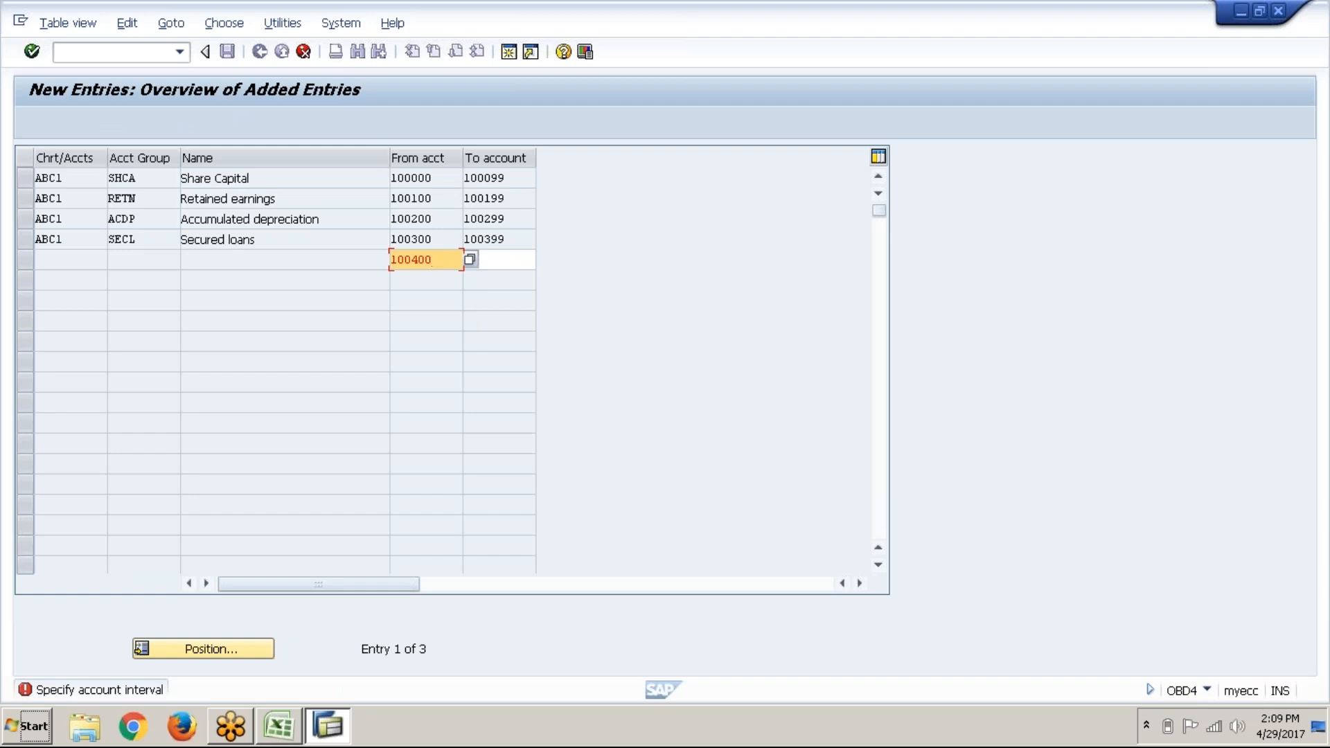
{"action": "key", "text": "Tab"}
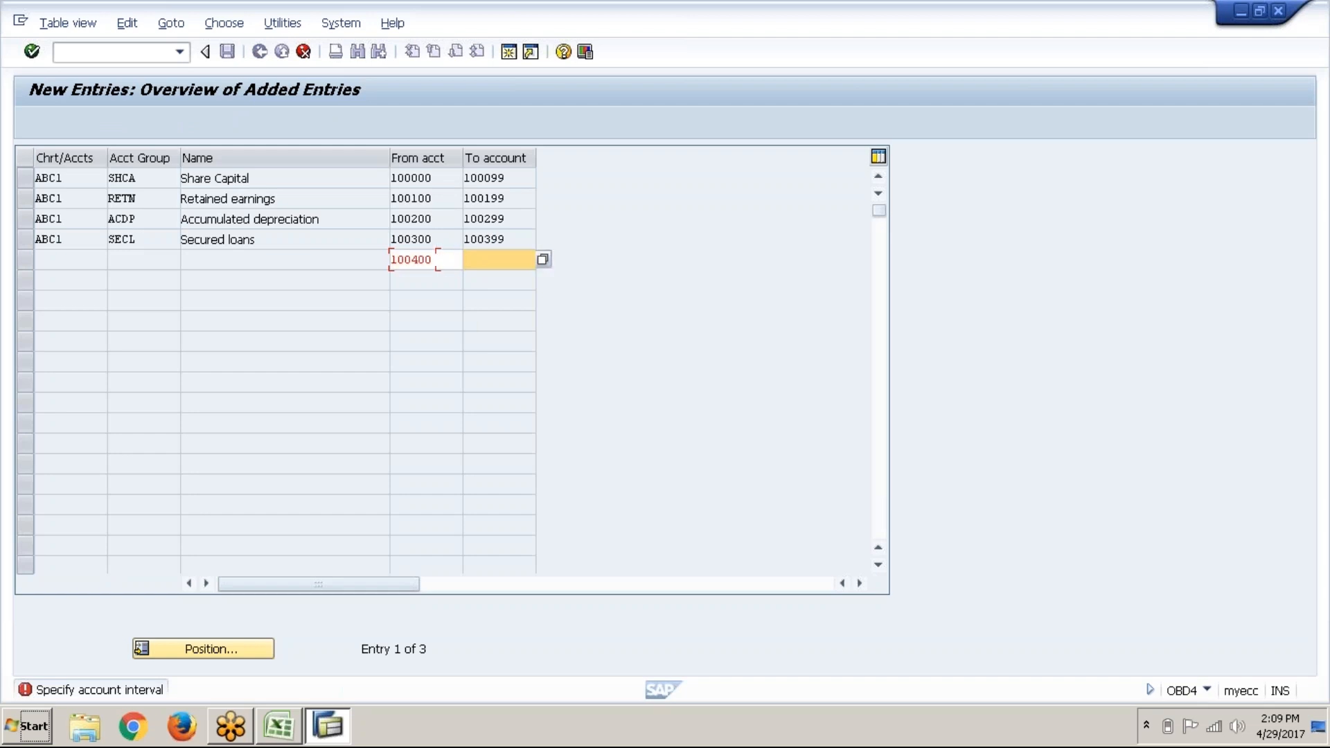
{"action": "type", "text": "1004"}
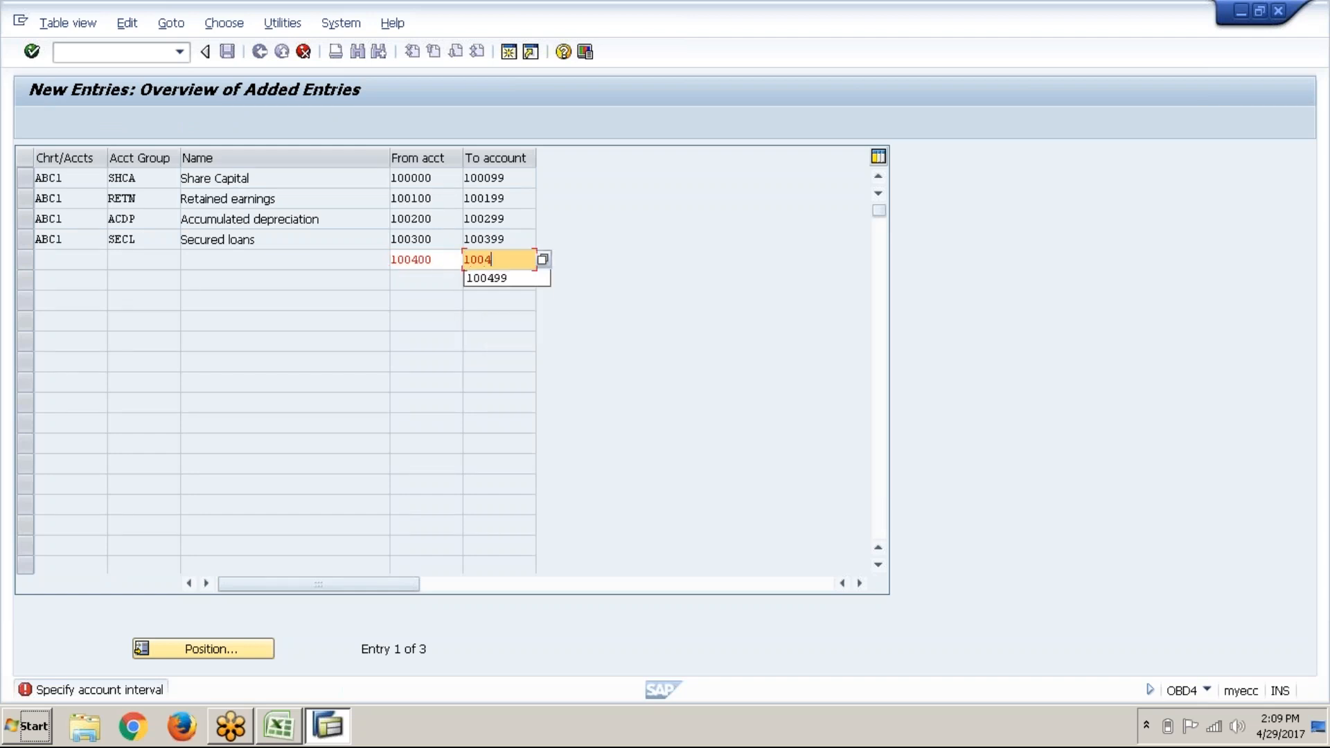
{"action": "type", "text": "99"}
{"action": "key", "text": "Return"}
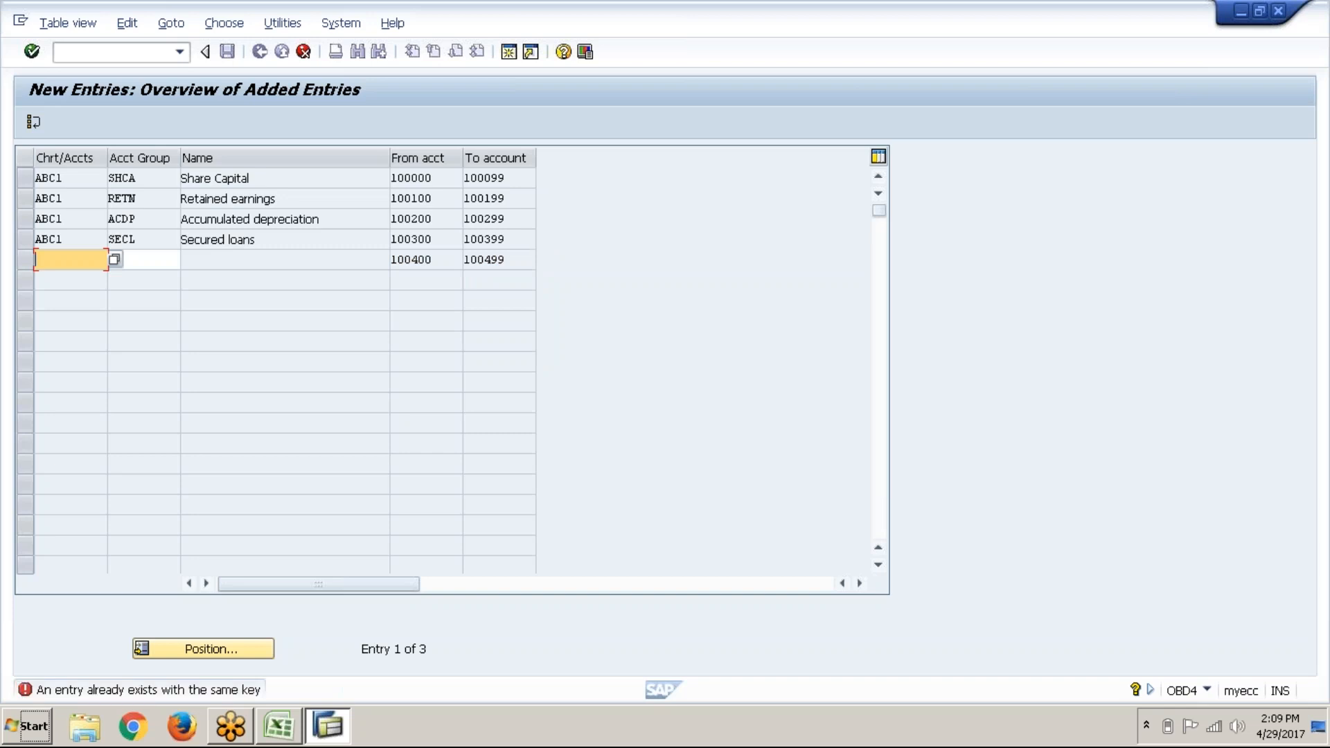
Step: Complete that row as chart ABC1, group UNSL, named Unsecured loans
{"action": "type", "text": "AB"}
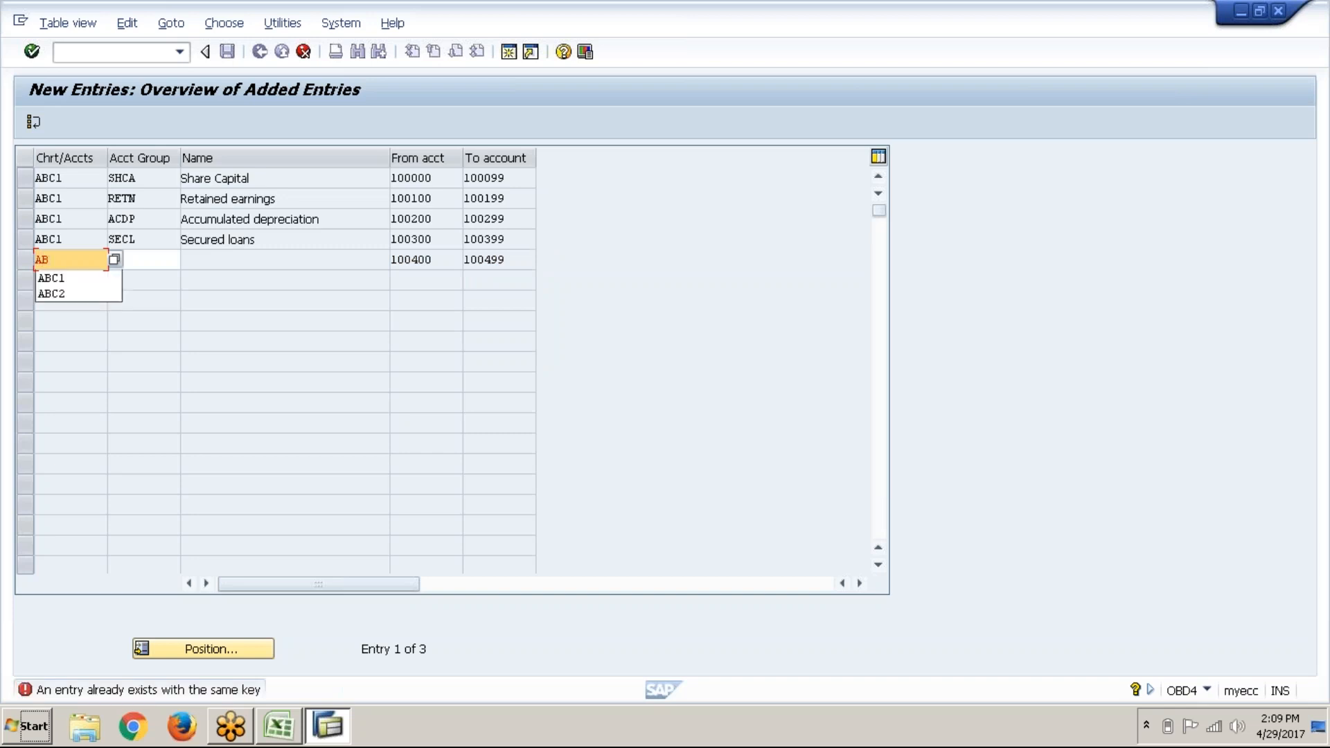
{"action": "type", "text": "C1"}
{"action": "key", "text": "Tab"}
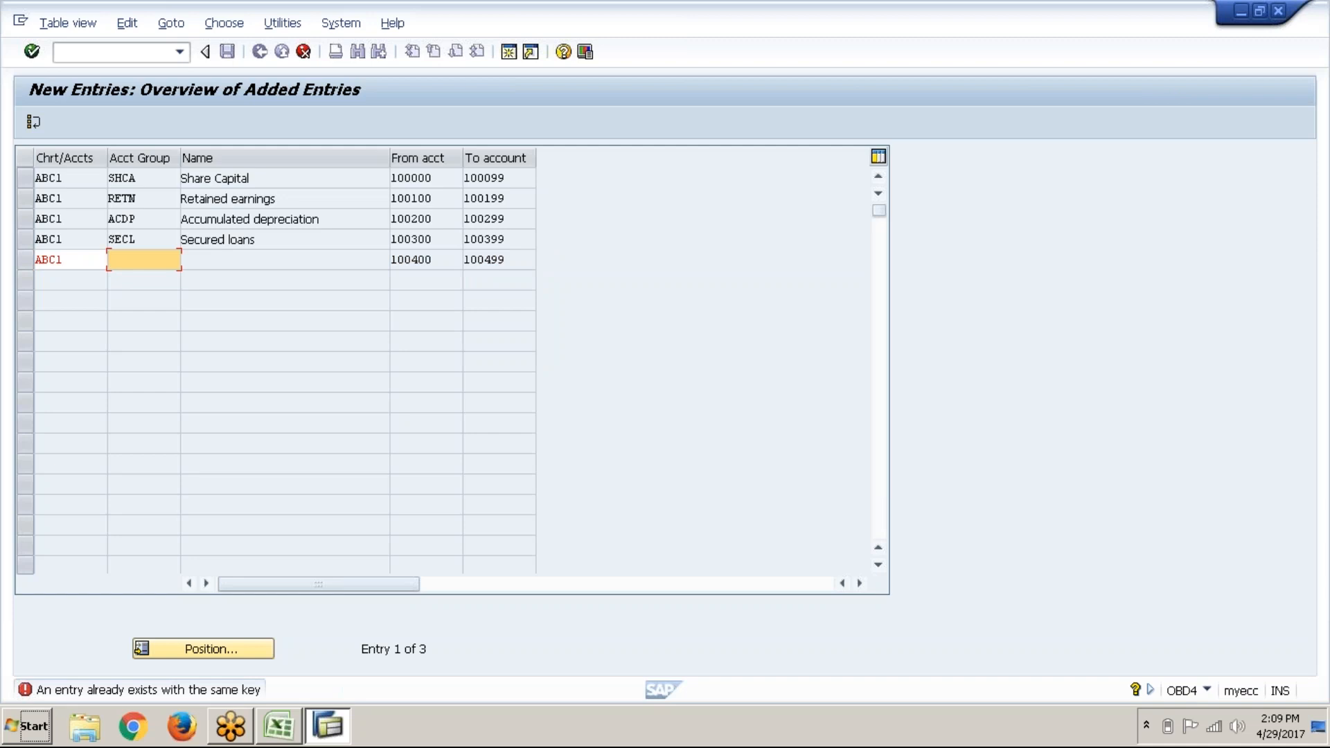
{"action": "type", "text": "UN"}
{"action": "key", "text": "Down"}
{"action": "key", "text": "Return"}
{"action": "key", "text": "Return"}
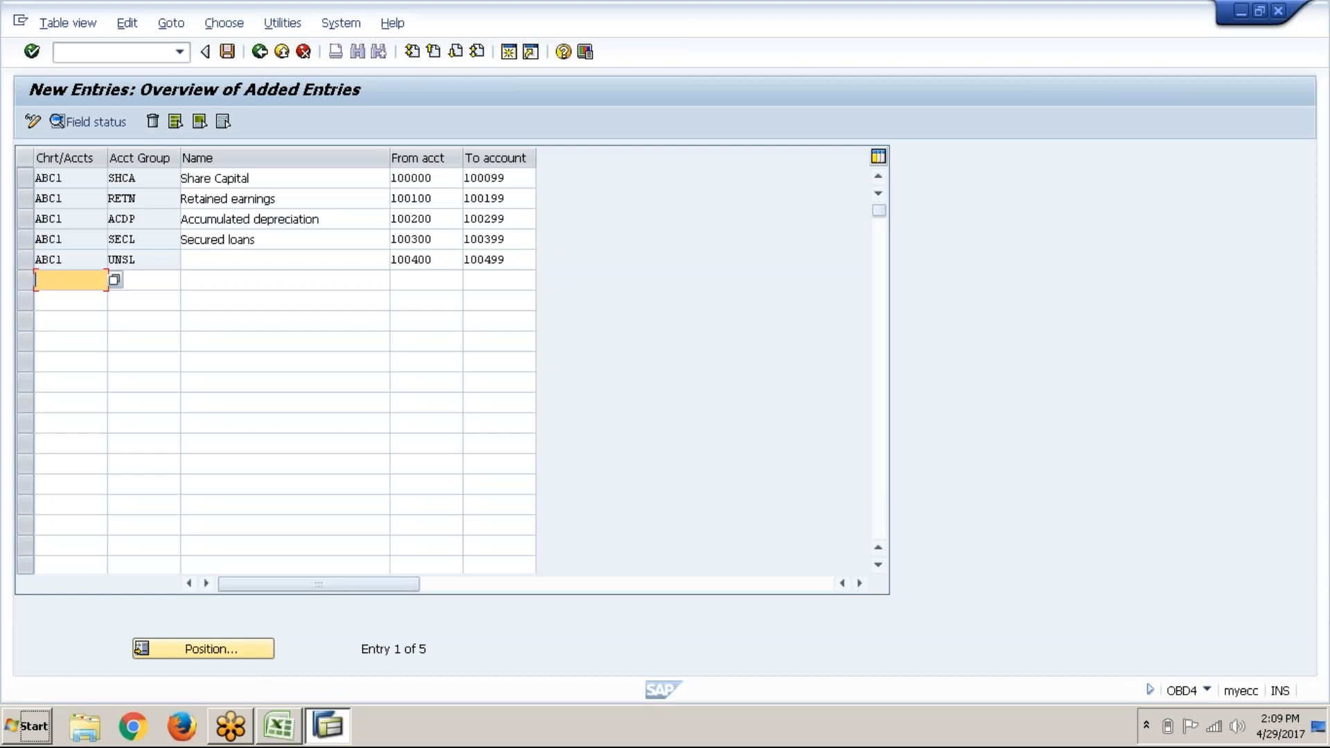
{"action": "left_click", "coordinate": [262, 252]}
{"action": "type", "text": "UN"}
{"action": "key", "text": "Down"}
{"action": "key", "text": "Return"}
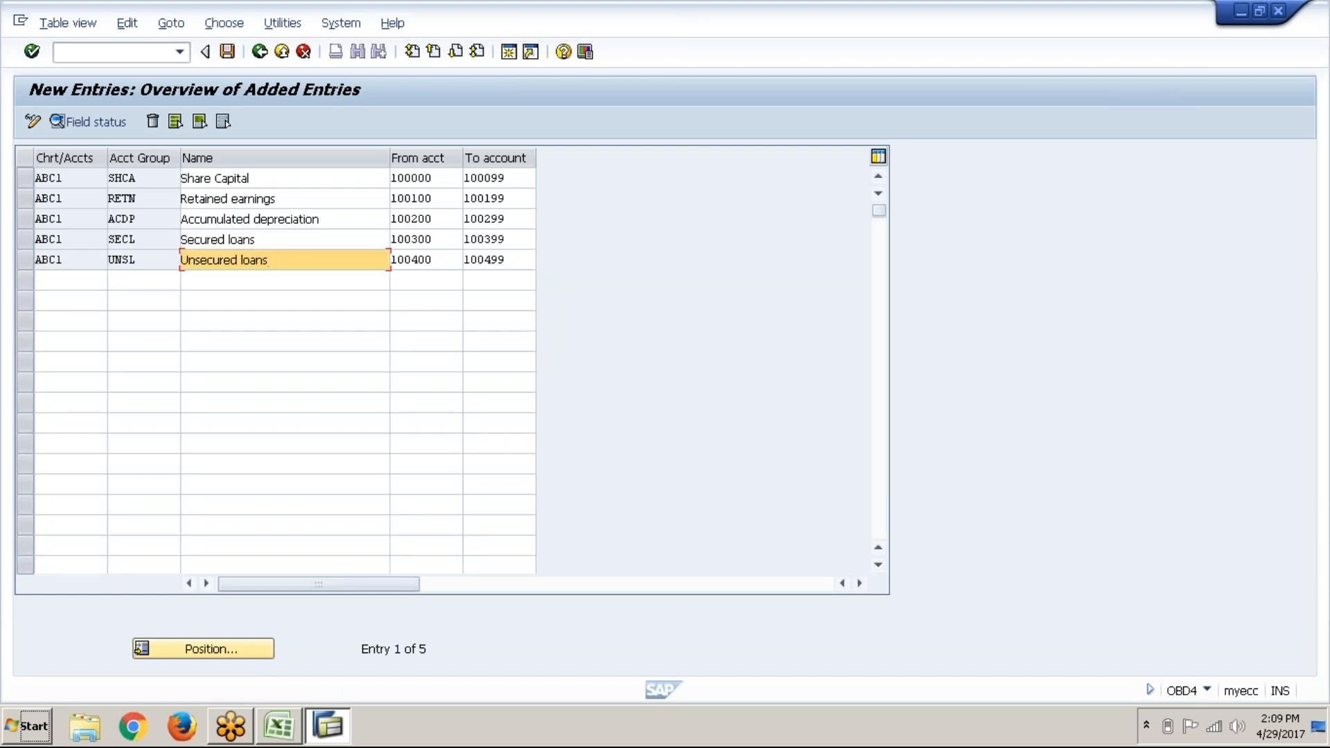
{"action": "key", "text": "Return"}
Step: Begin the next row with chart ABC1 and a group code starting CL
{"action": "type", "text": "ABC1"}
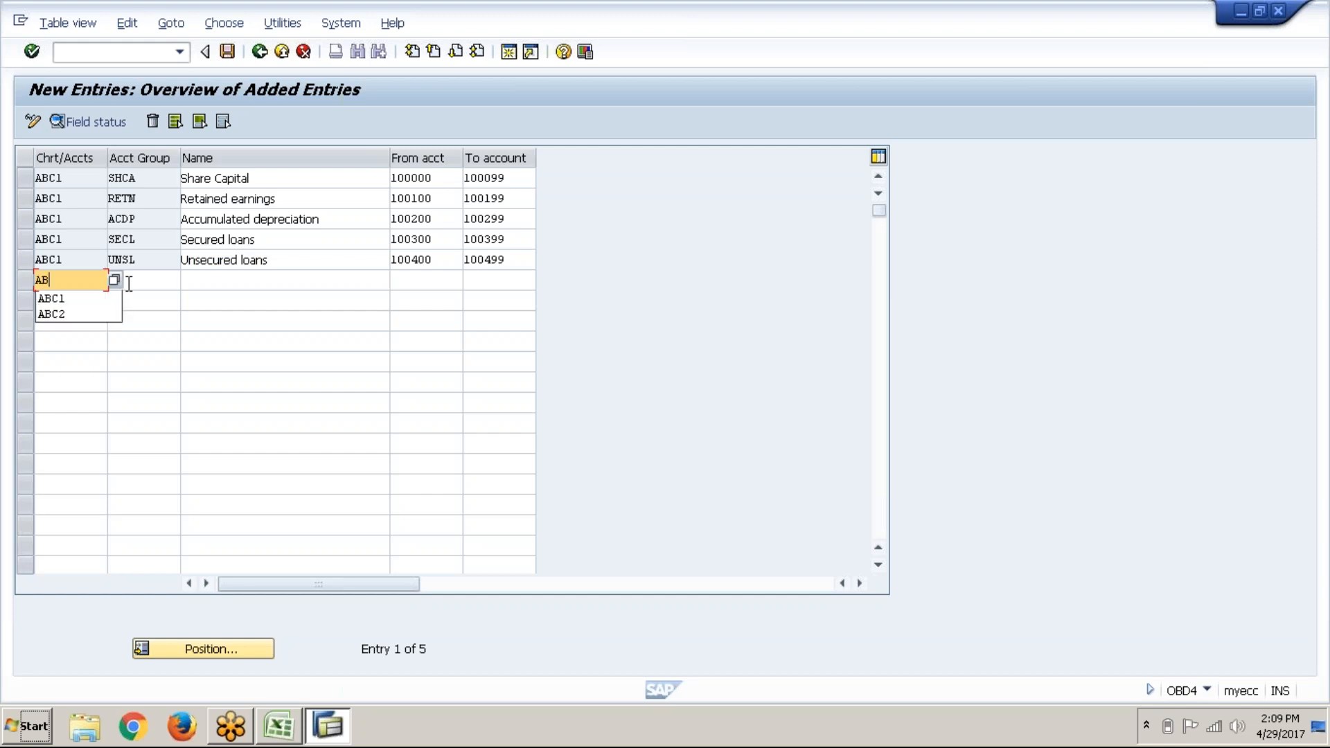
{"action": "key", "text": "Tab"}
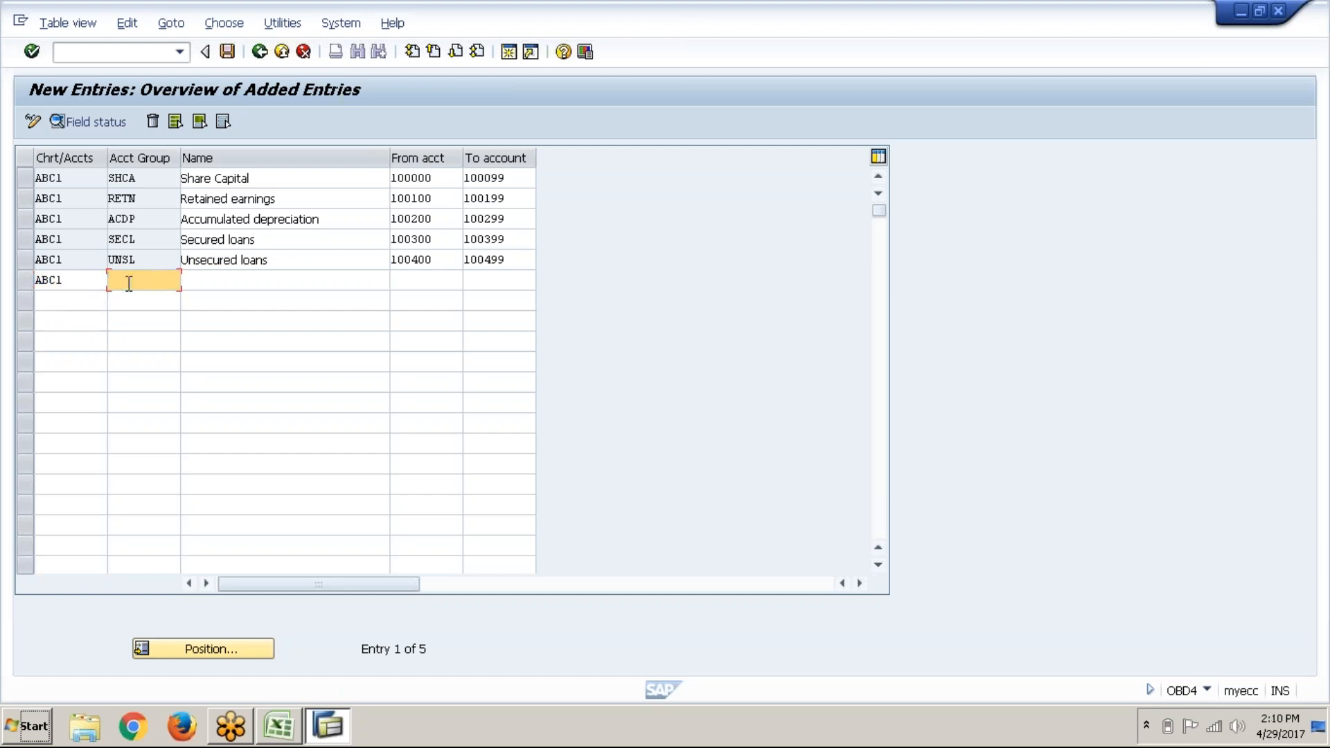
{"action": "type", "text": "CL"}
{"action": "key", "text": "Tab"}
Step: Finish group CLPR as Current liabilities Provisions, accounts 100500 to 100599, and confirm
{"action": "left_click", "coordinate": [129, 284]}
{"action": "type", "text": "PR"}
{"action": "key", "text": "Tab"}
{"action": "type", "text": "C"}
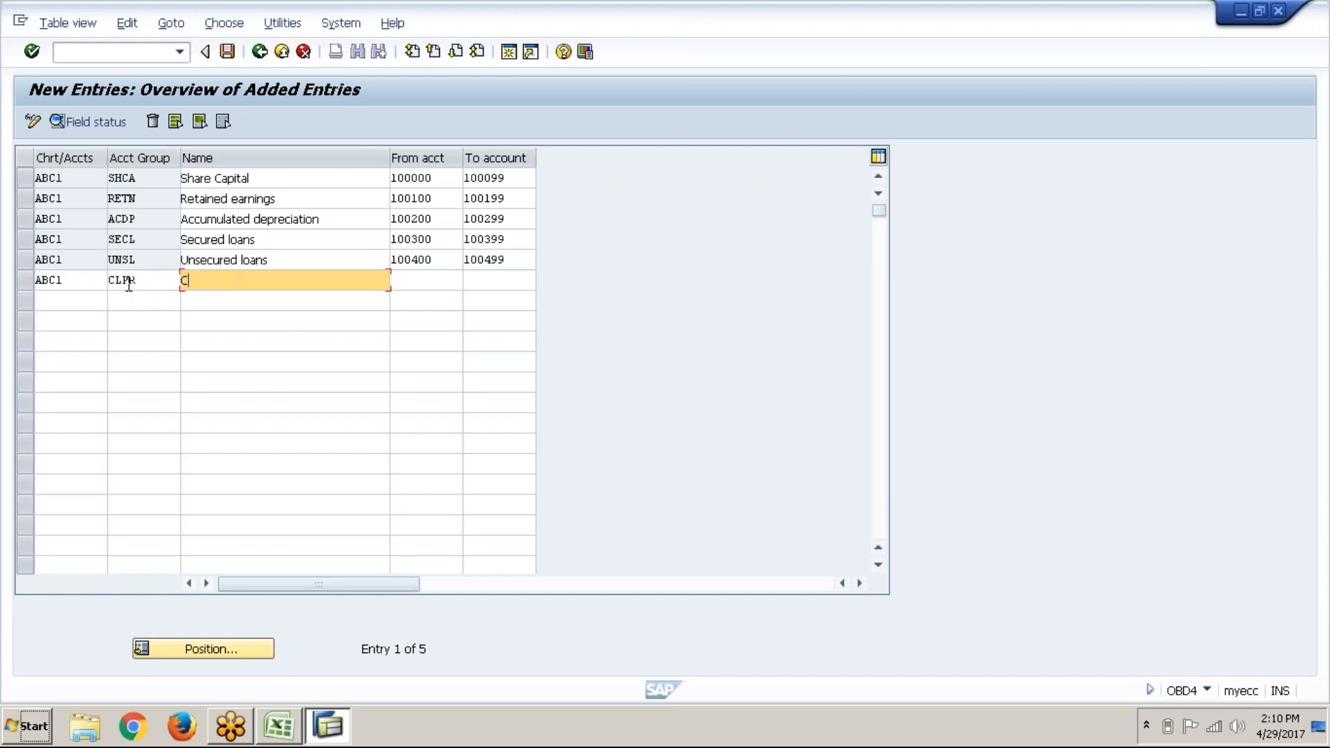
{"action": "type", "text": "URR"}
{"action": "key", "text": "Down"}
{"action": "key", "text": "Down"}
{"action": "key", "text": "Return"}
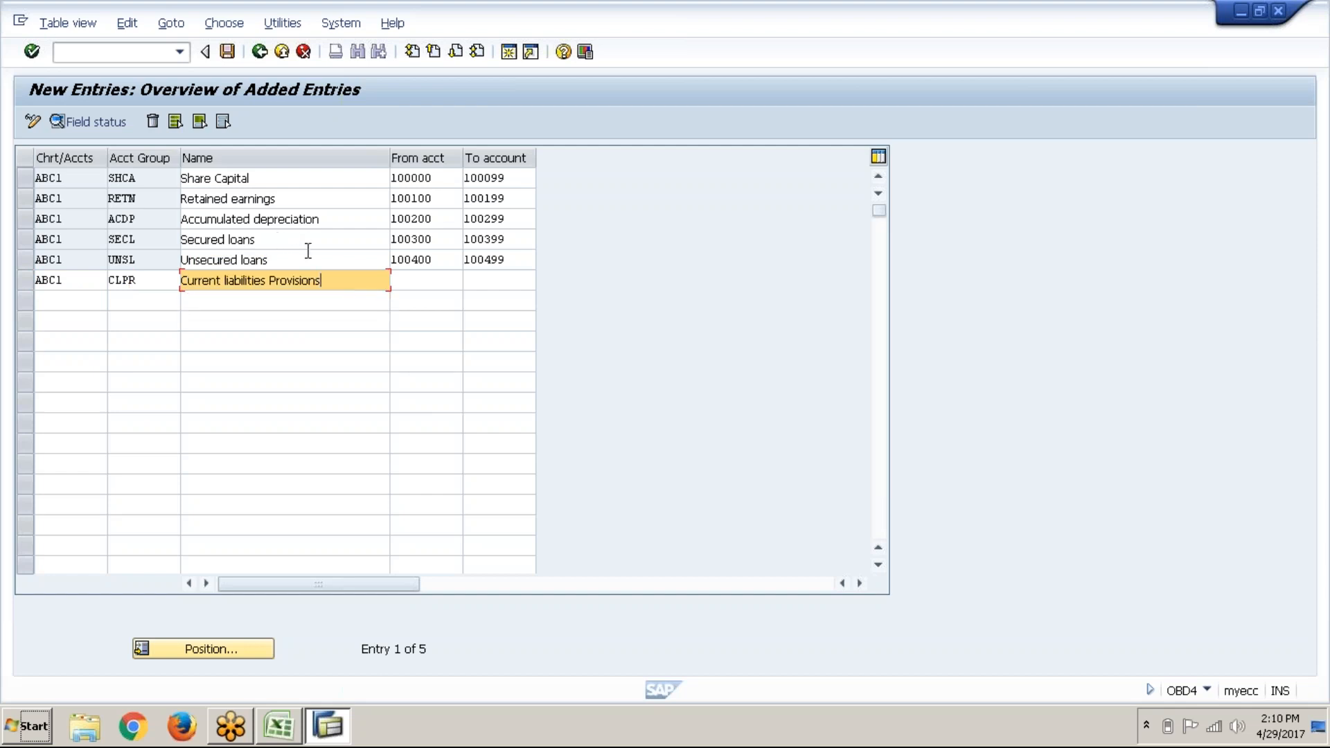
{"action": "left_click", "coordinate": [441, 281]}
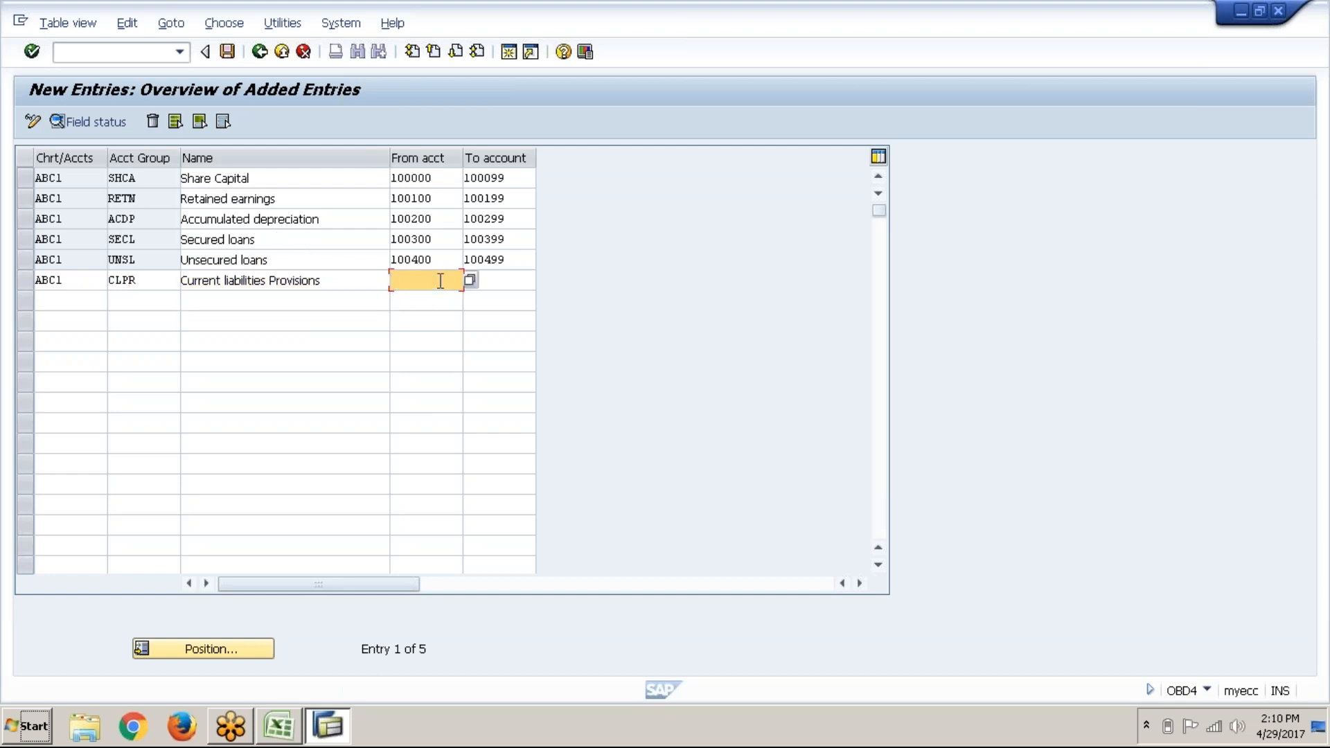
{"action": "type", "text": "100500"}
{"action": "key", "text": "Tab"}
{"action": "type", "text": "1005"}
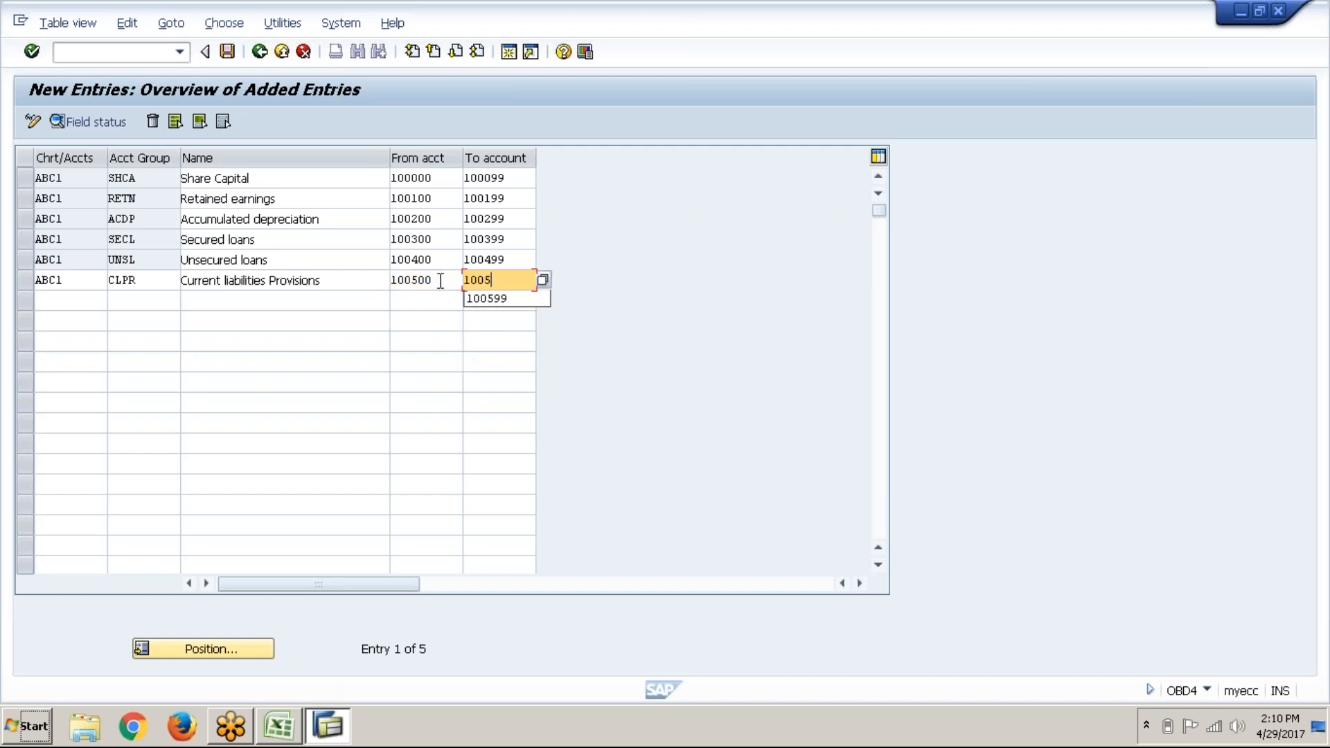
{"action": "type", "text": "99"}
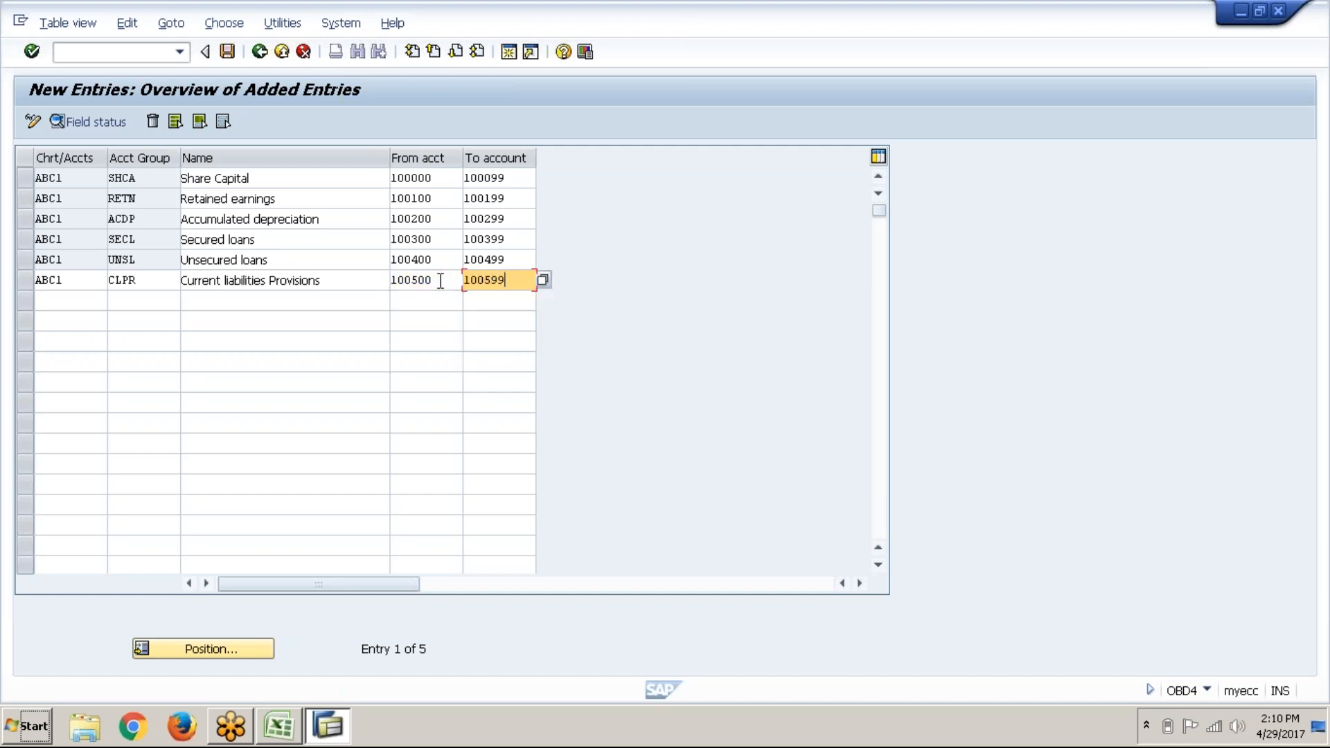
{"action": "key", "text": "Return"}
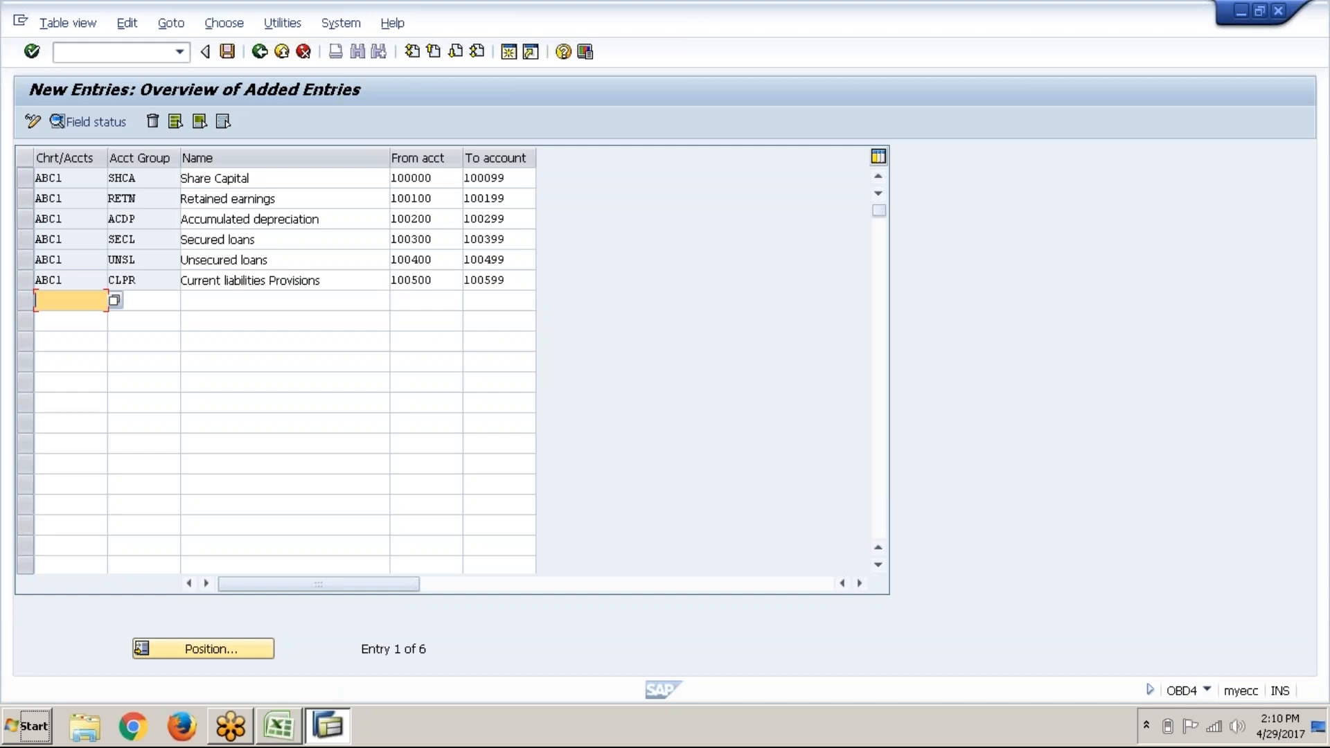
Step: Fill a new row with chart ABC1, group FIAS and name Fixed assets
{"action": "type", "text": "A"}
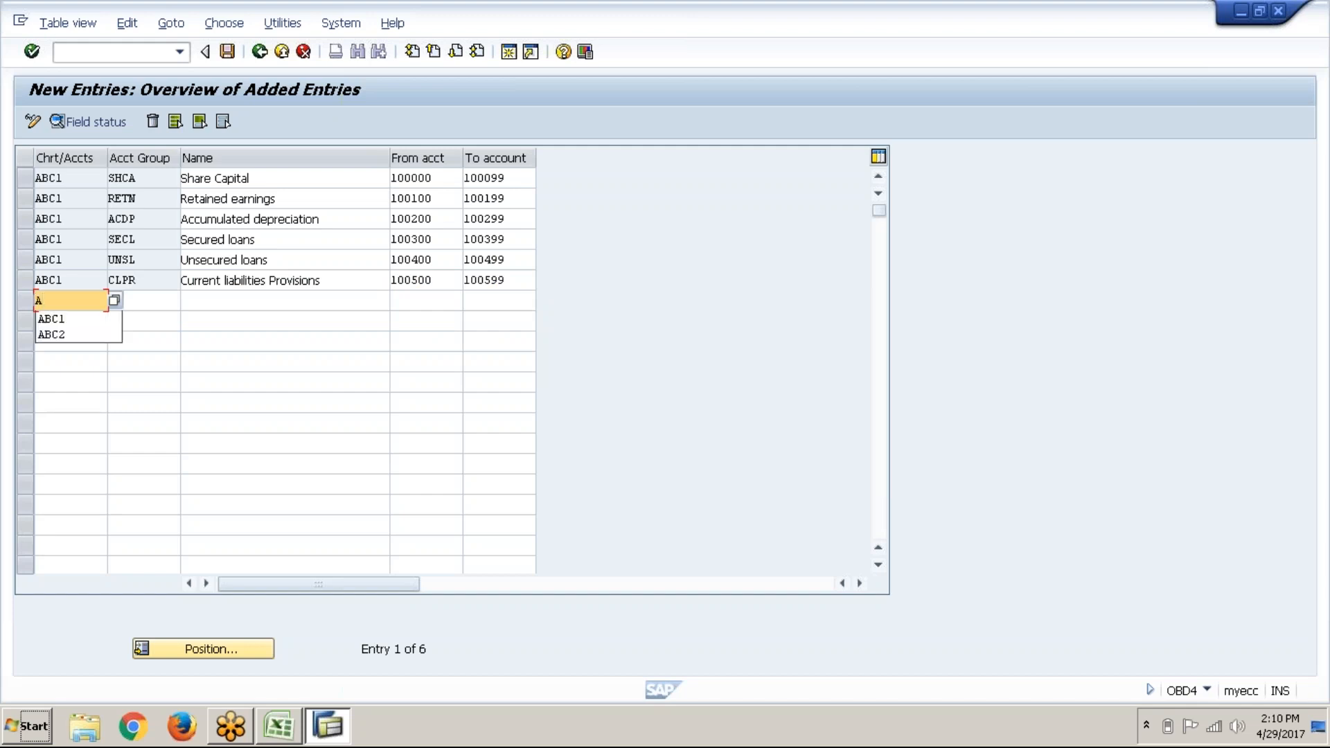
{"action": "key", "text": "Down"}
{"action": "key", "text": "Return"}
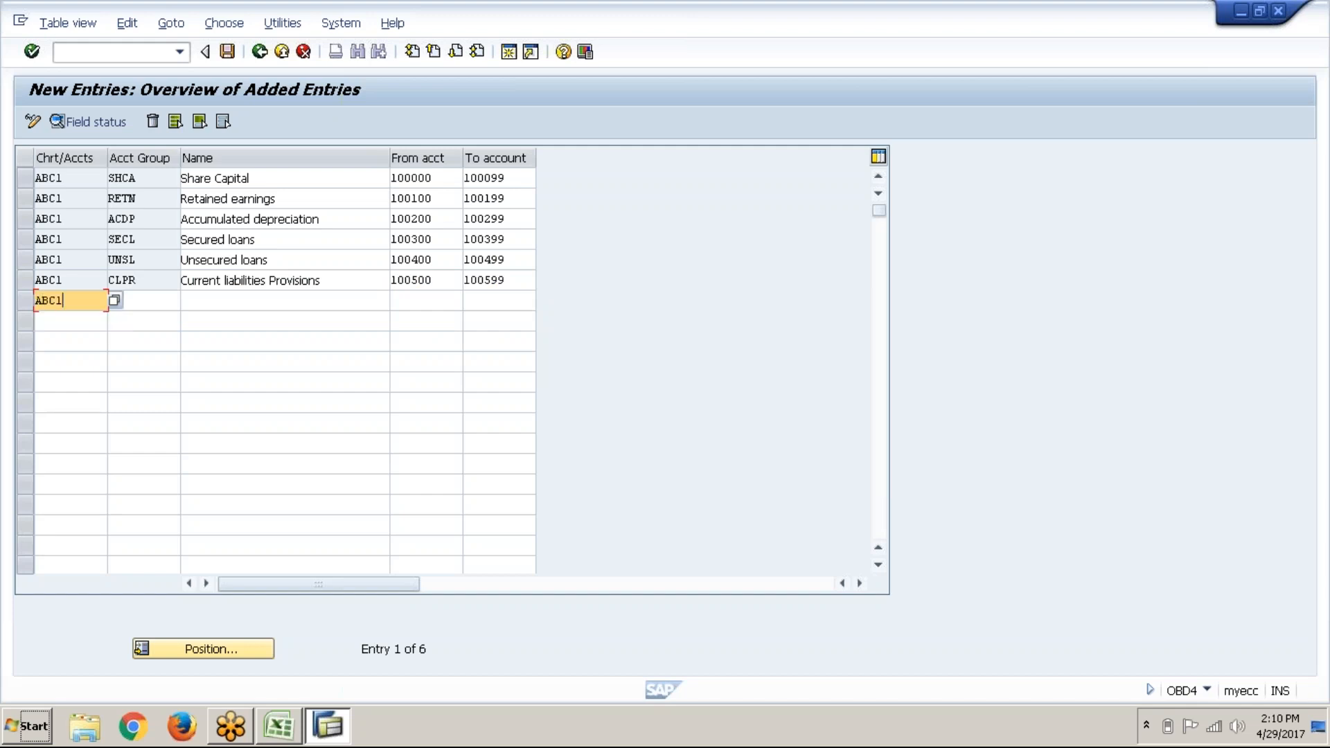
{"action": "key", "text": "Tab"}
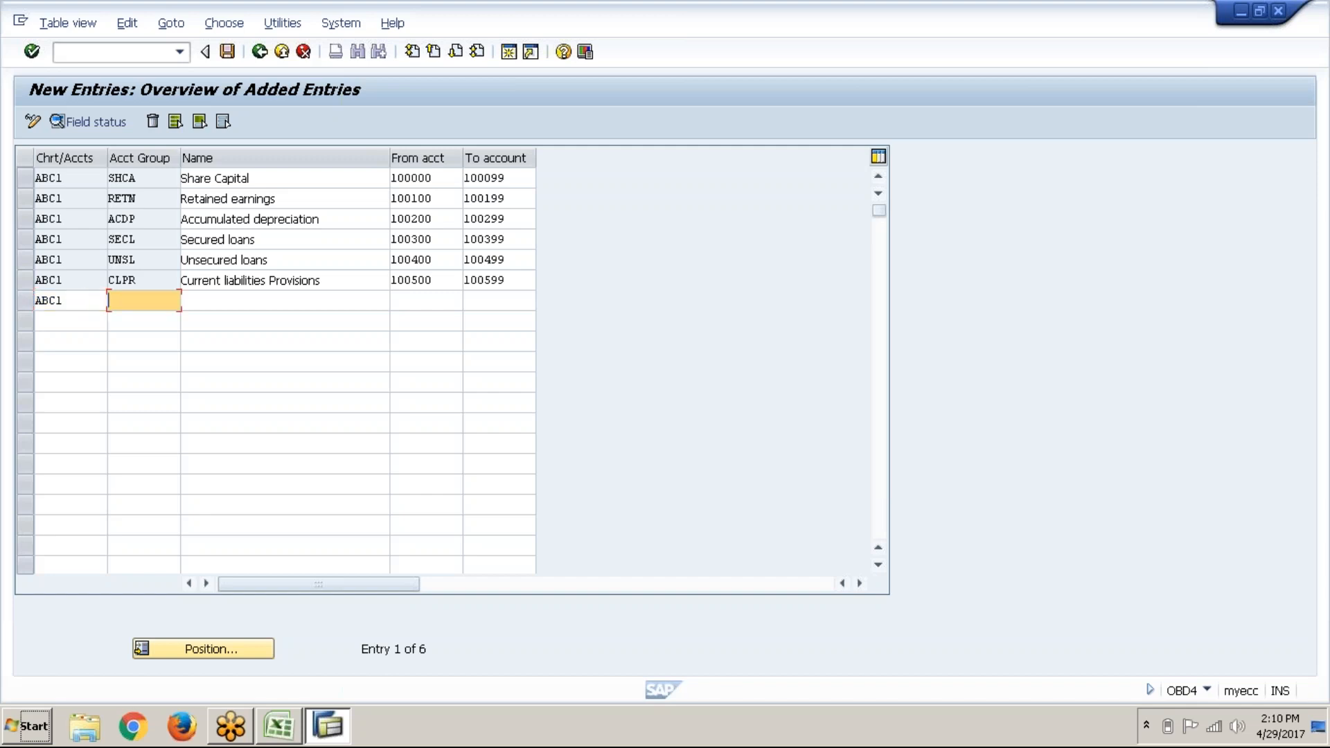
{"action": "type", "text": "FIAS"}
{"action": "key", "text": "Tab"}
{"action": "type", "text": "F"}
{"action": "key", "text": "Down"}
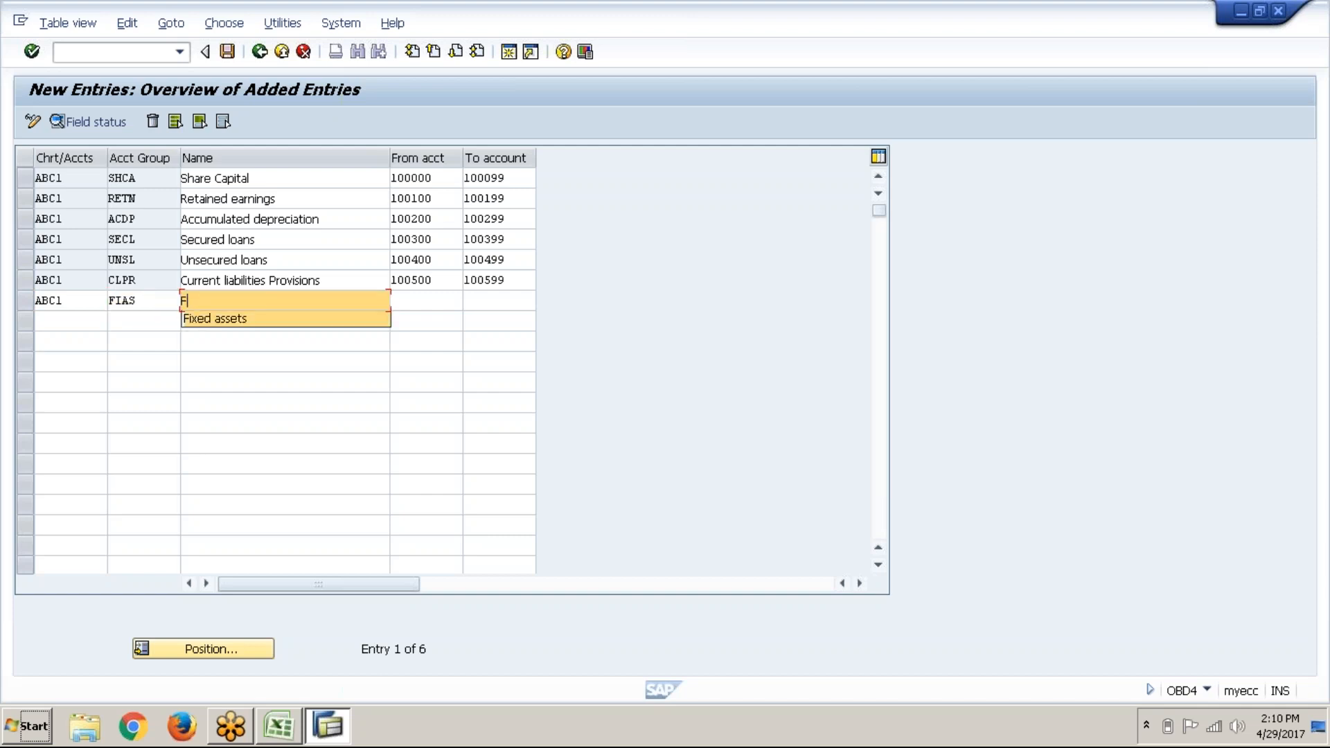
{"action": "key", "text": "Return"}
Step: Enter From account 200000 and To account 2000099 for Fixed assets and confirm
{"action": "key", "text": "Tab"}
{"action": "type", "text": "200"}
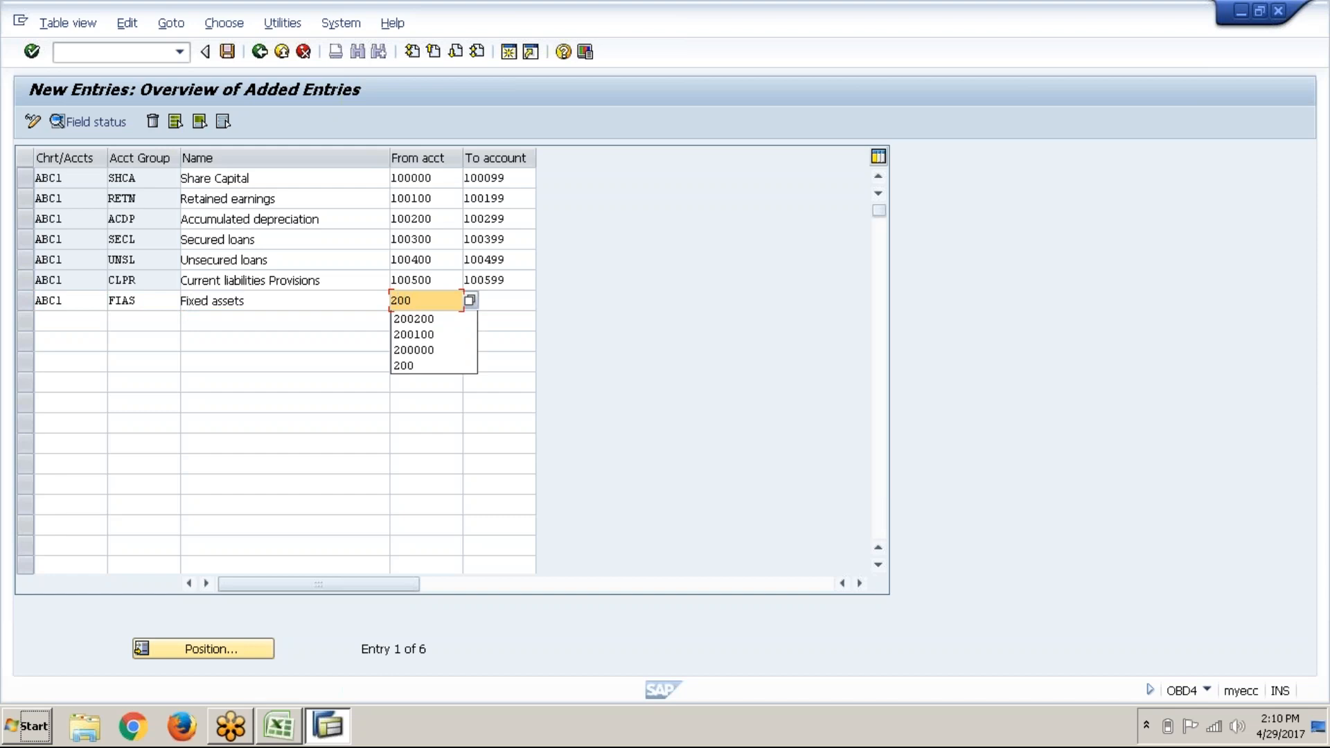
{"action": "type", "text": "000"}
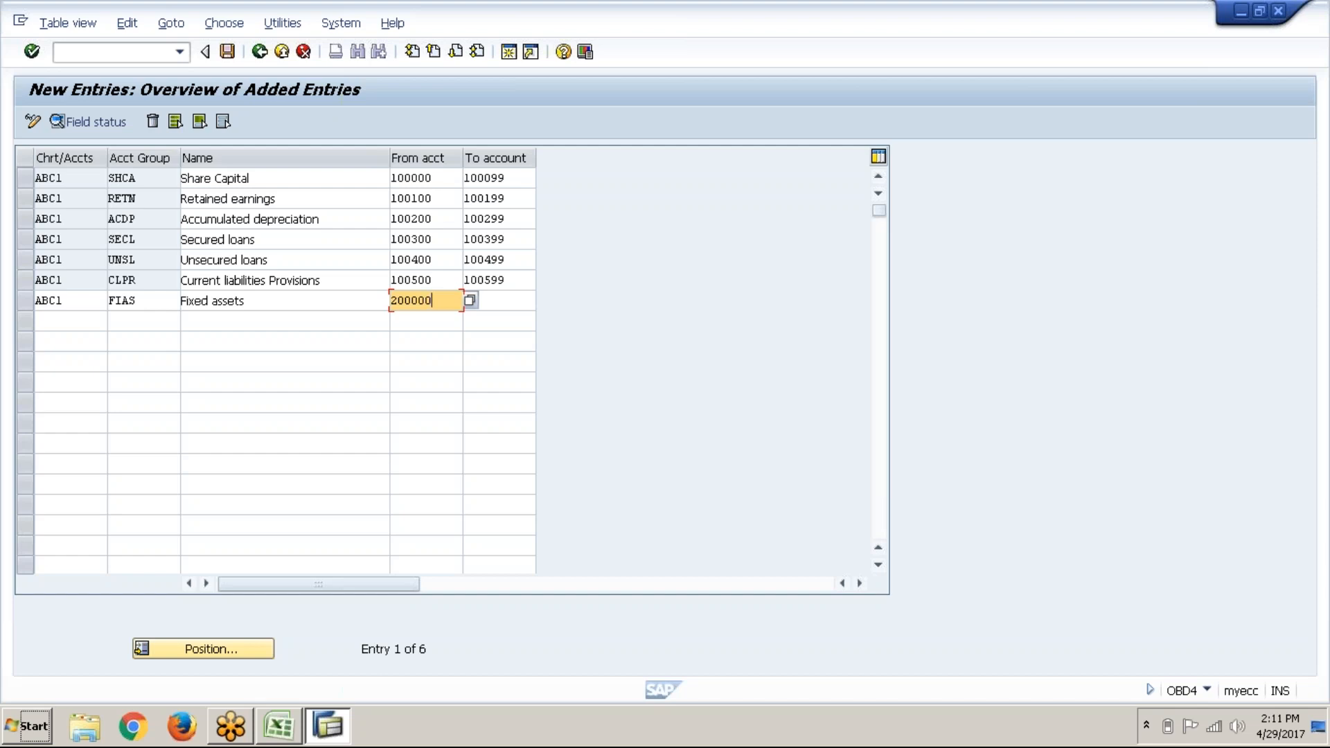
{"action": "left_click", "coordinate": [487, 299]}
{"action": "type", "text": "2"}
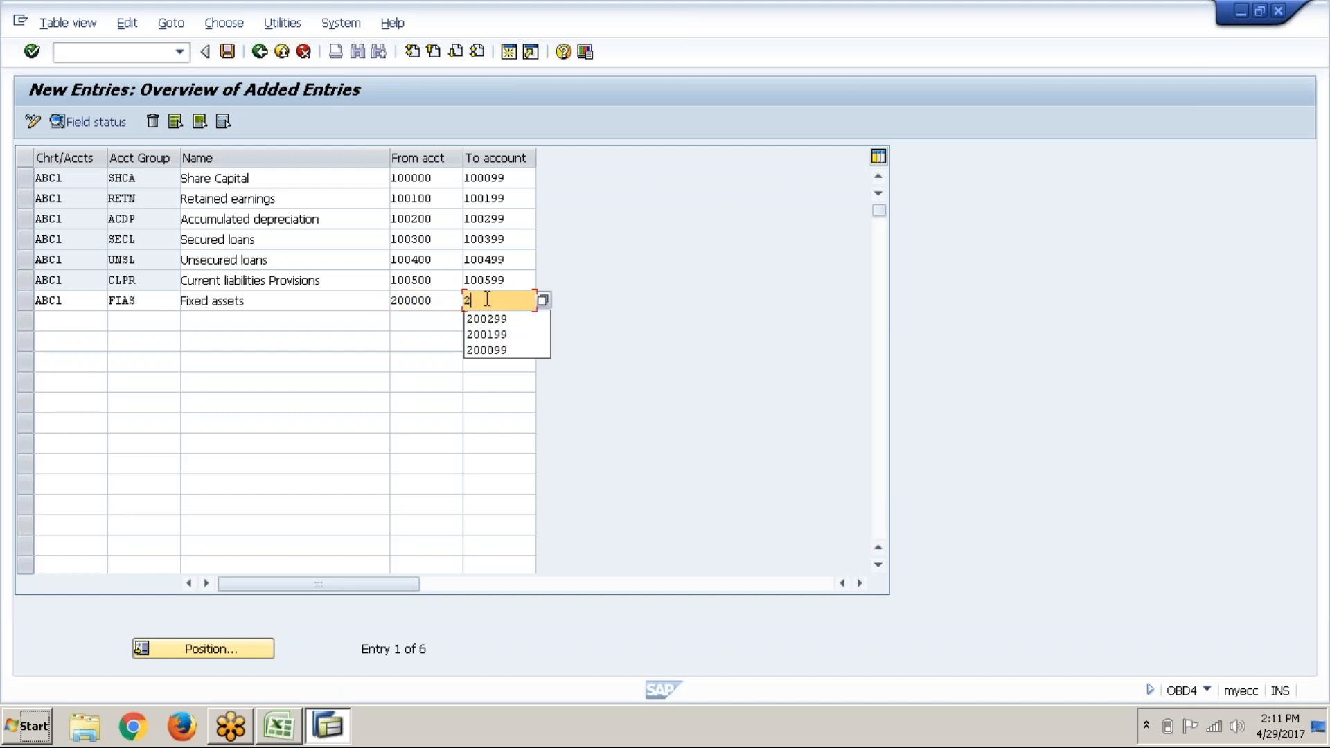
{"action": "type", "text": "000099"}
{"action": "key", "text": "Return"}
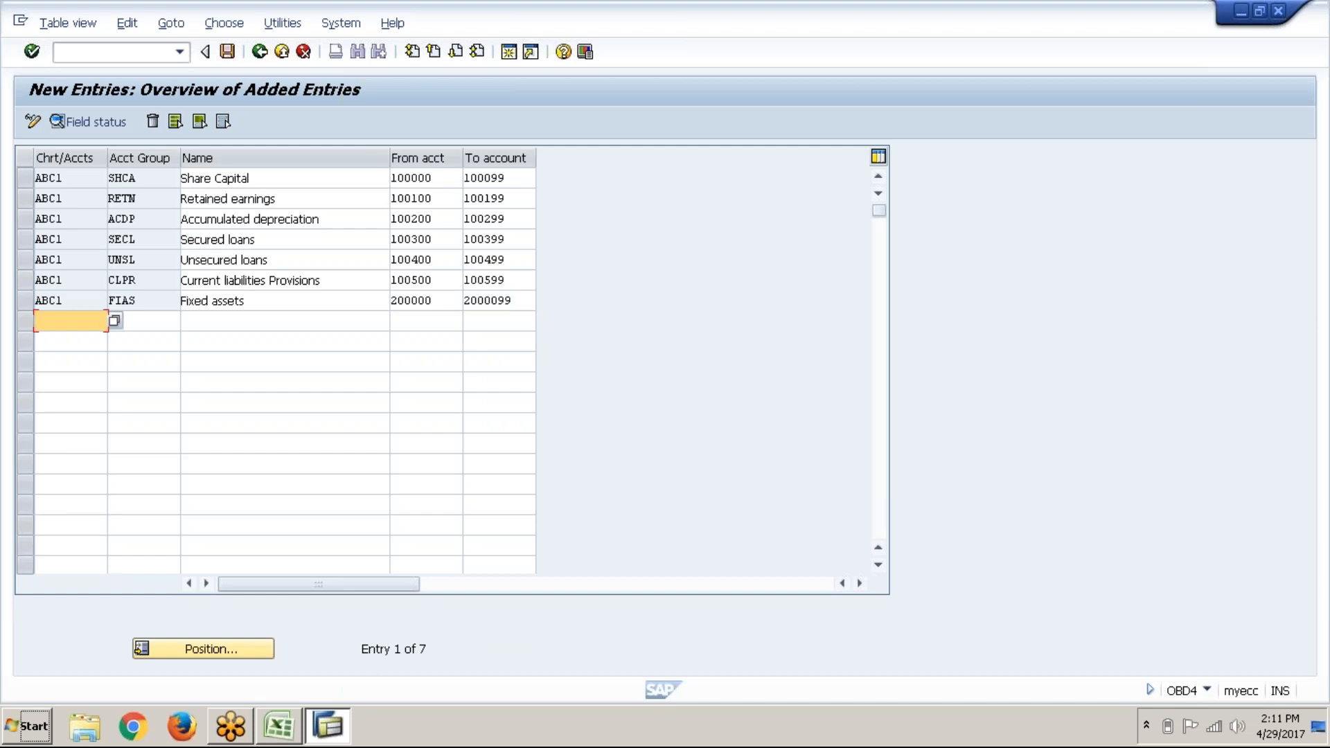
Step: Correct the Fixed assets upper limit to 200099 and start a new ABC1 row
{"action": "left_click", "coordinate": [495, 300]}
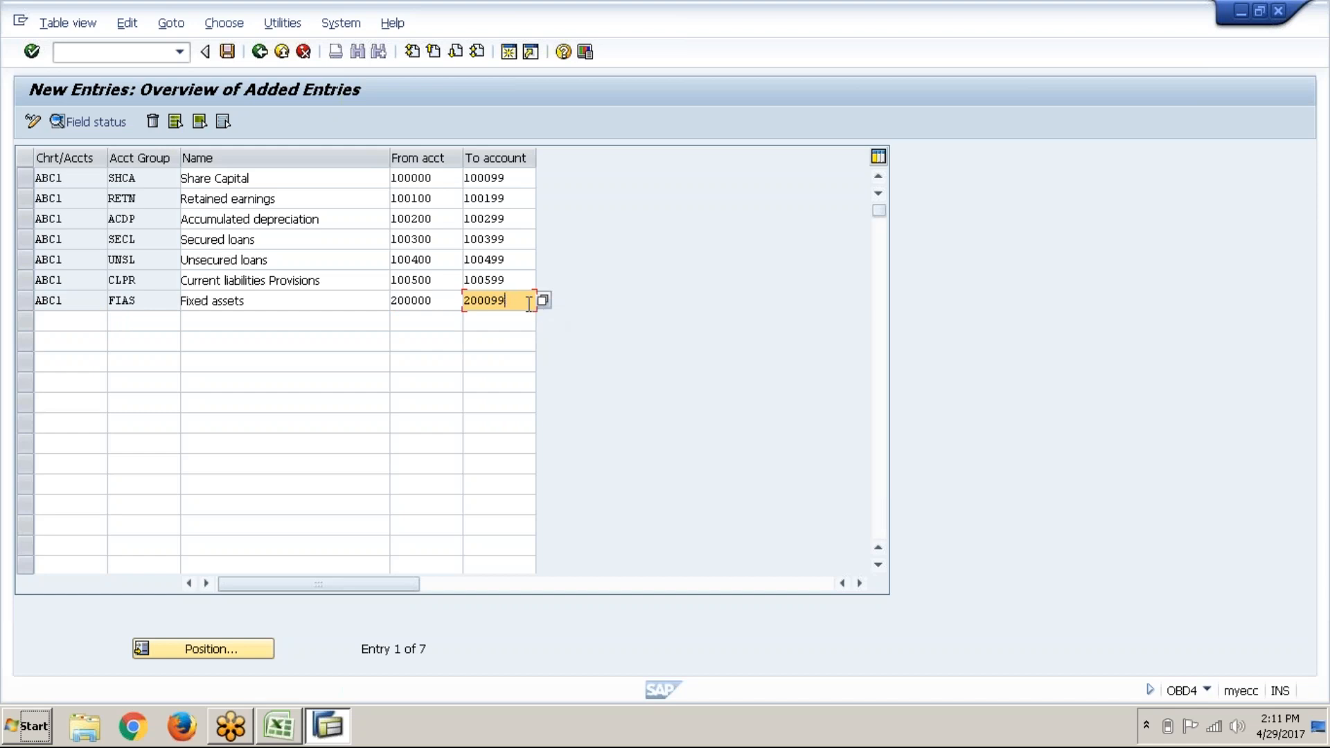
{"action": "key", "text": "Return"}
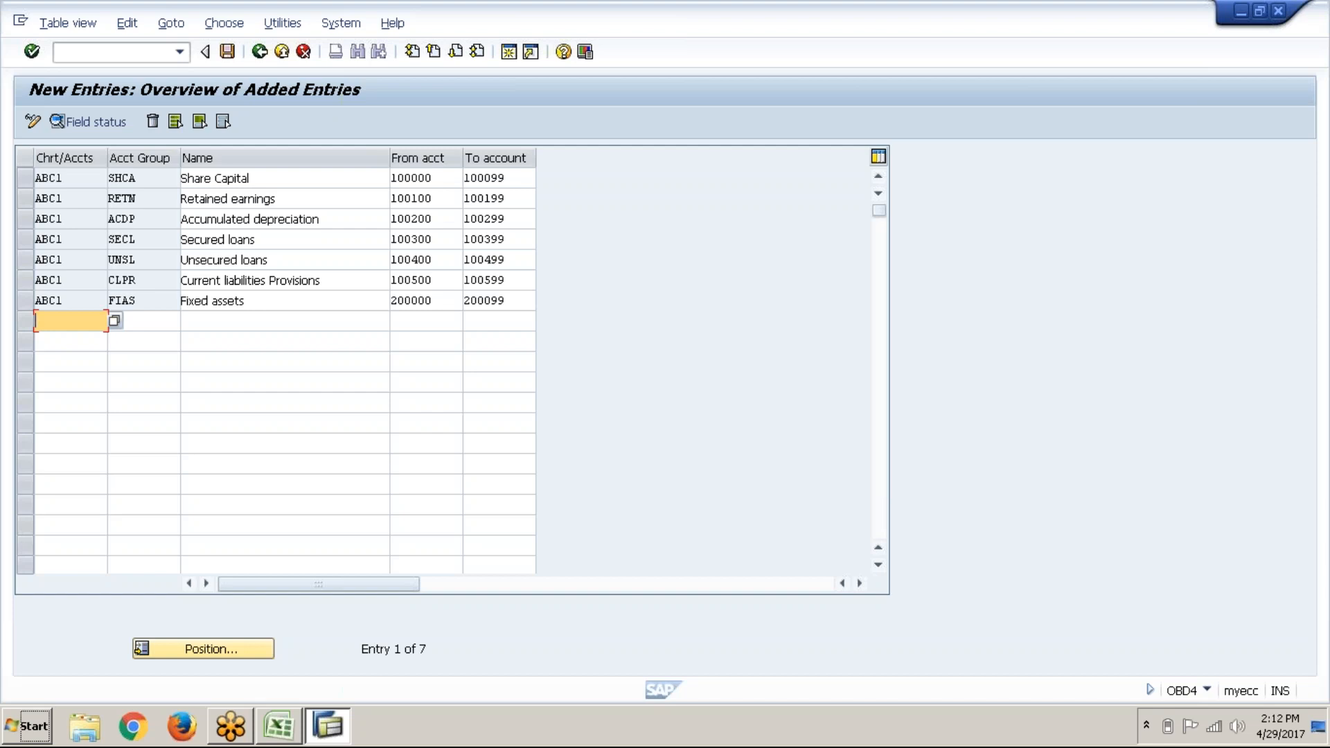
{"action": "type", "text": "ABC"}
{"action": "type", "text": "1"}
{"action": "key", "text": "Tab"}
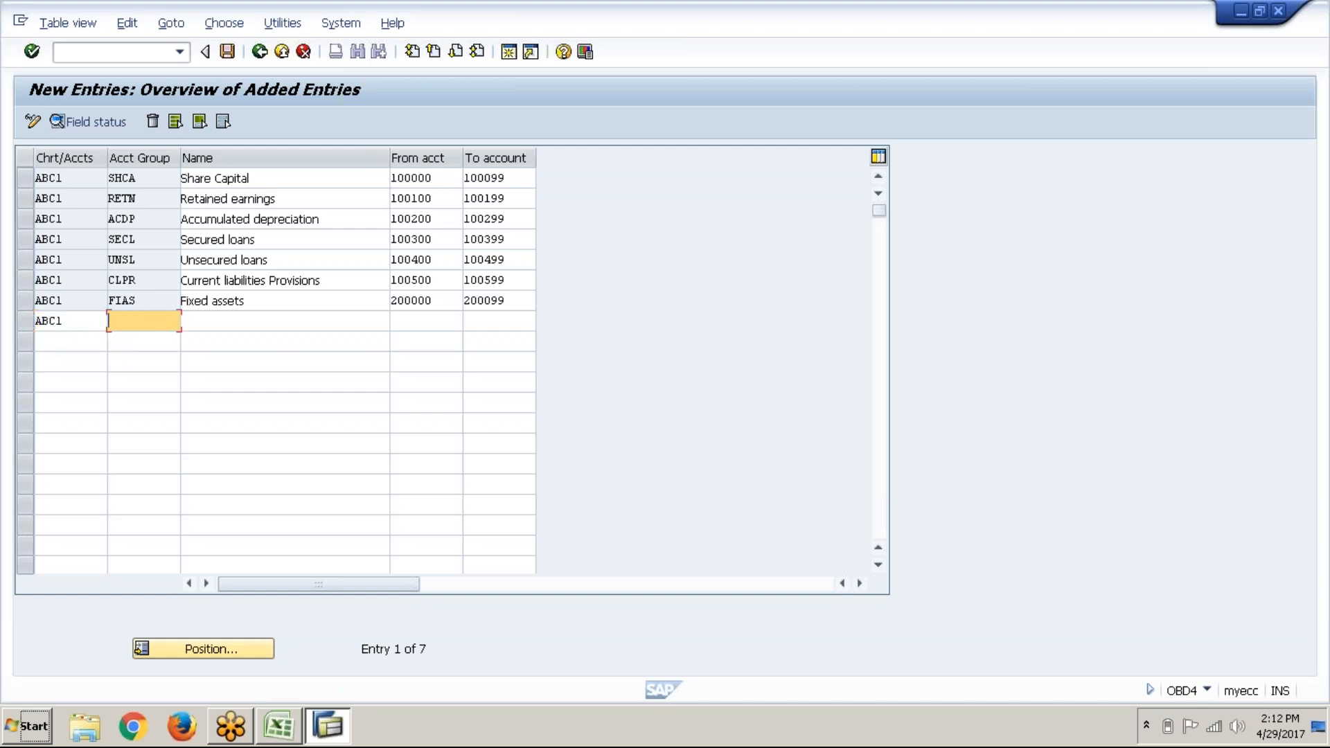
Step: Set the new row's group to CUAS, named Current assets Loans&Advances
{"action": "type", "text": "C"}
{"action": "key", "text": "Down"}
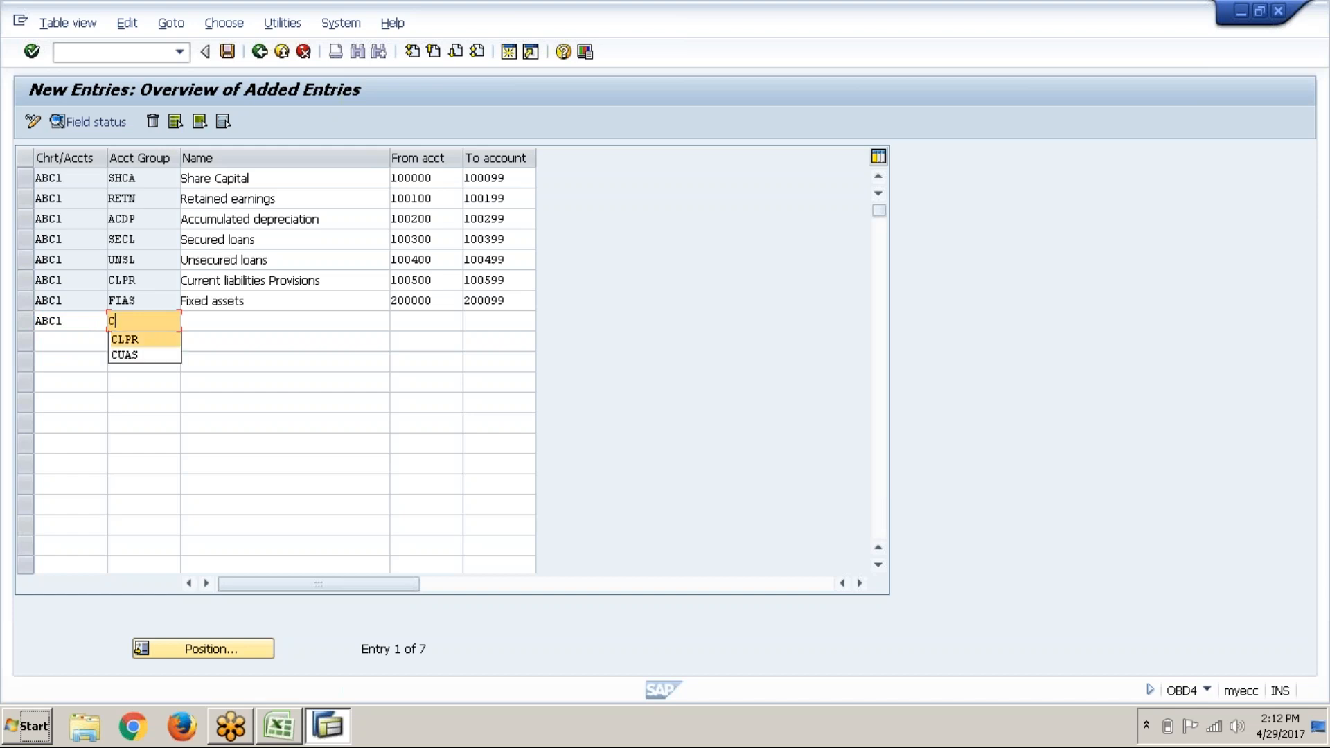
{"action": "key", "text": "Down"}
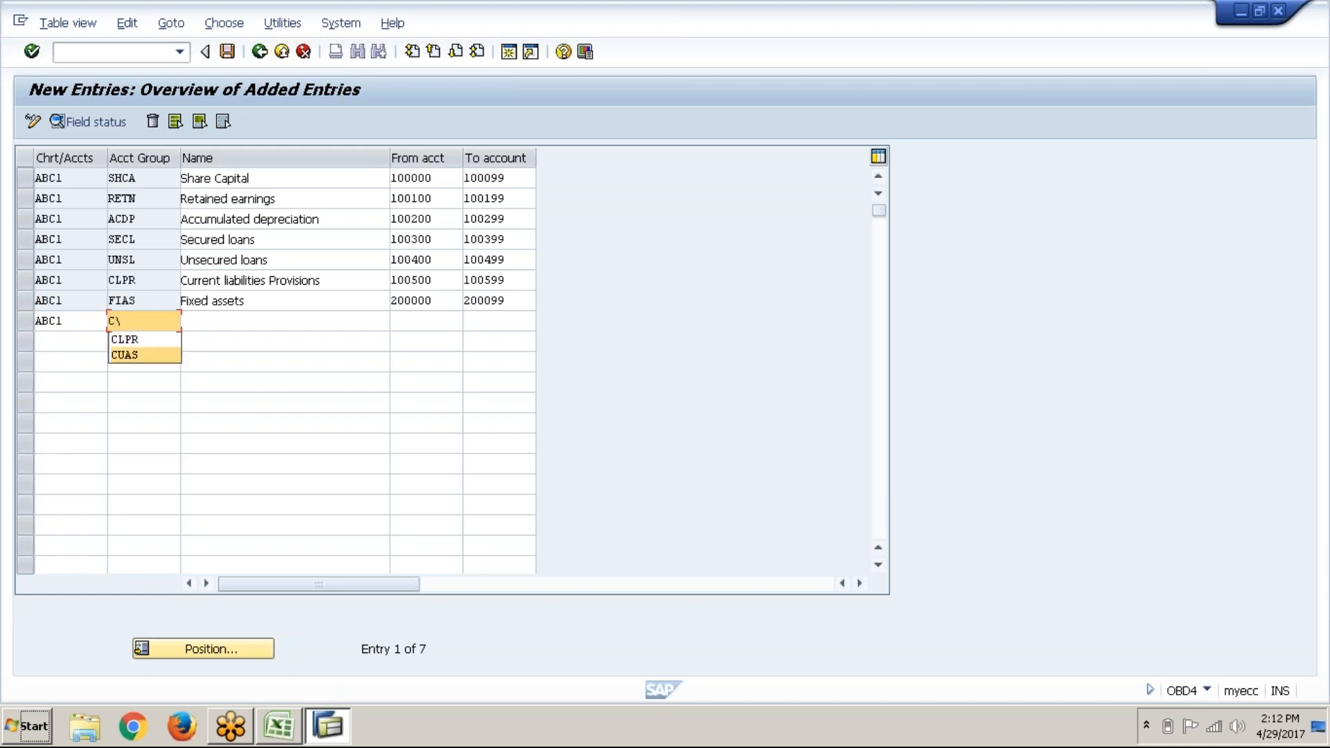
{"action": "key", "text": "BackSpace"}
{"action": "key", "text": "Down"}
{"action": "key", "text": "Down"}
{"action": "key", "text": "Return"}
{"action": "key", "text": "Tab"}
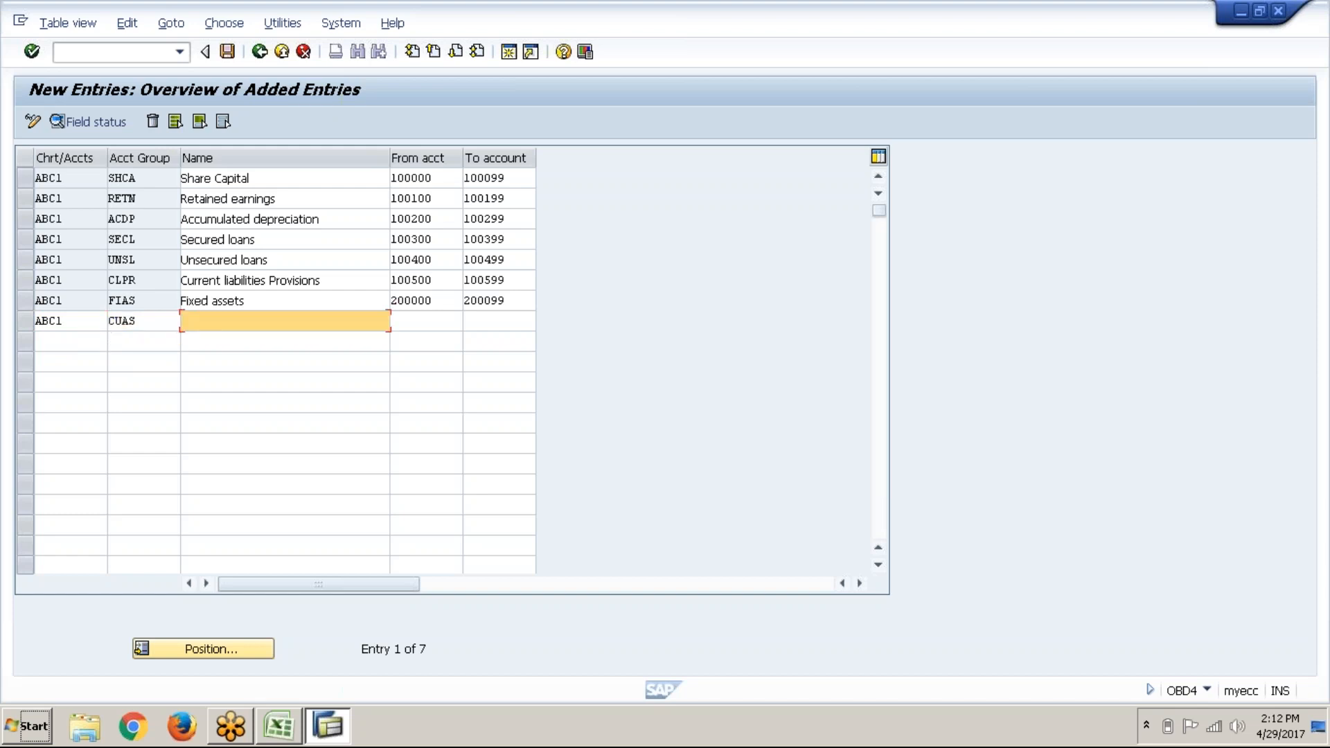
{"action": "type", "text": "C"}
{"action": "key", "text": "Down"}
{"action": "key", "text": "Down"}
{"action": "key", "text": "Return"}
{"action": "key", "text": "Tab"}
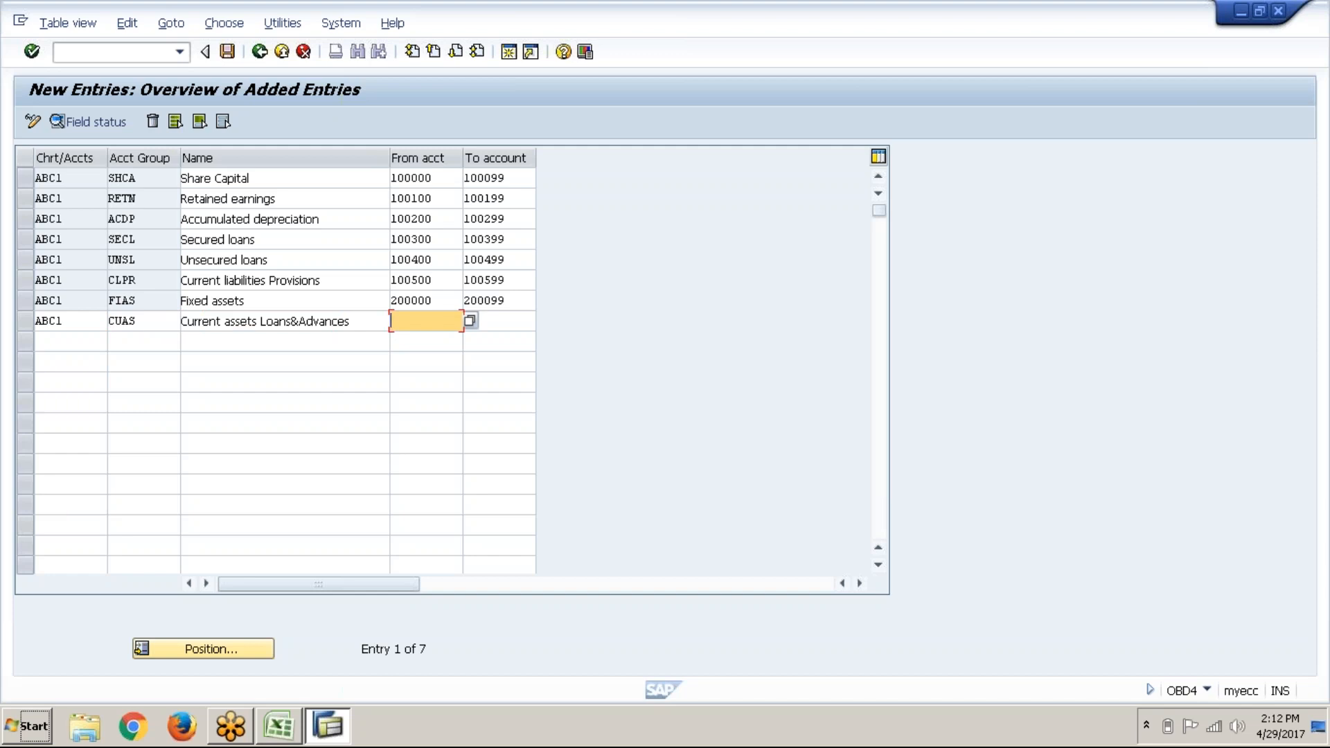
Step: Give CUAS the account range 200100–200199 and confirm the row
{"action": "type", "text": "200100"}
{"action": "key", "text": "Tab"}
{"action": "type", "text": "2001"}
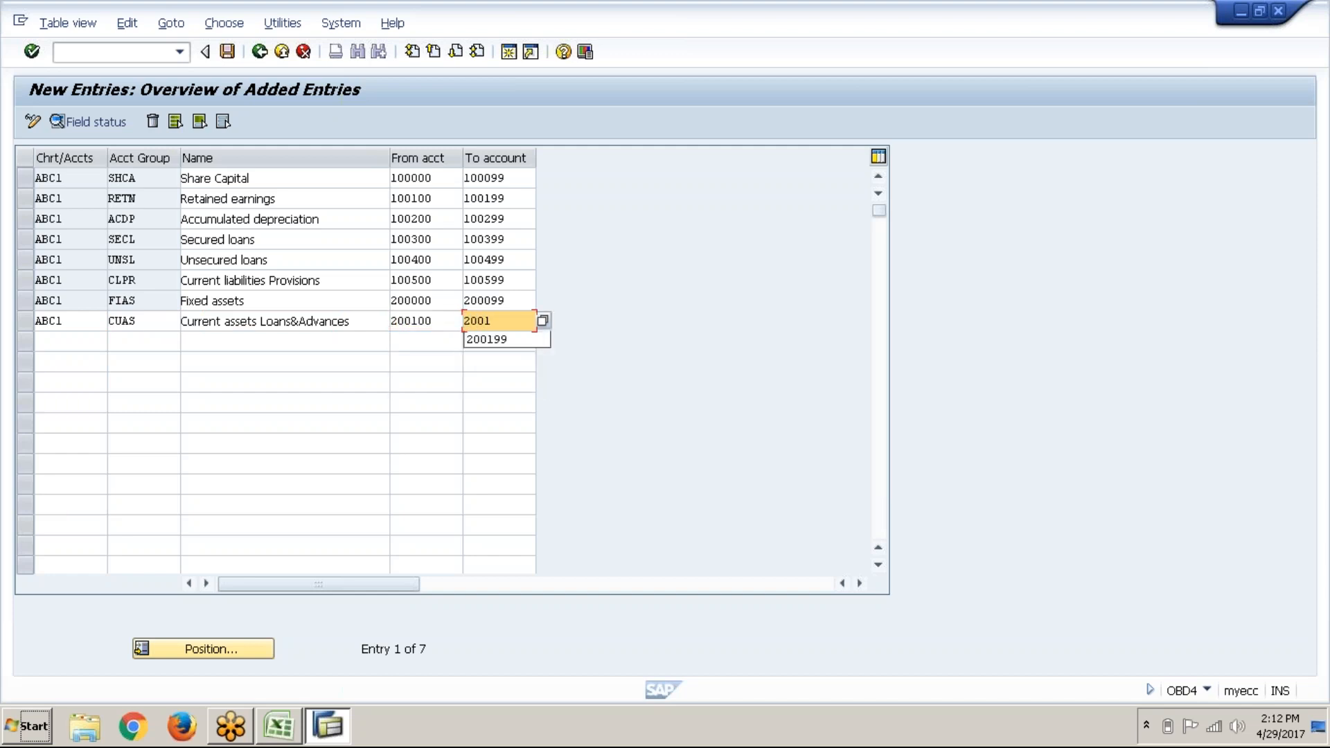
{"action": "type", "text": "99"}
{"action": "key", "text": "Return"}
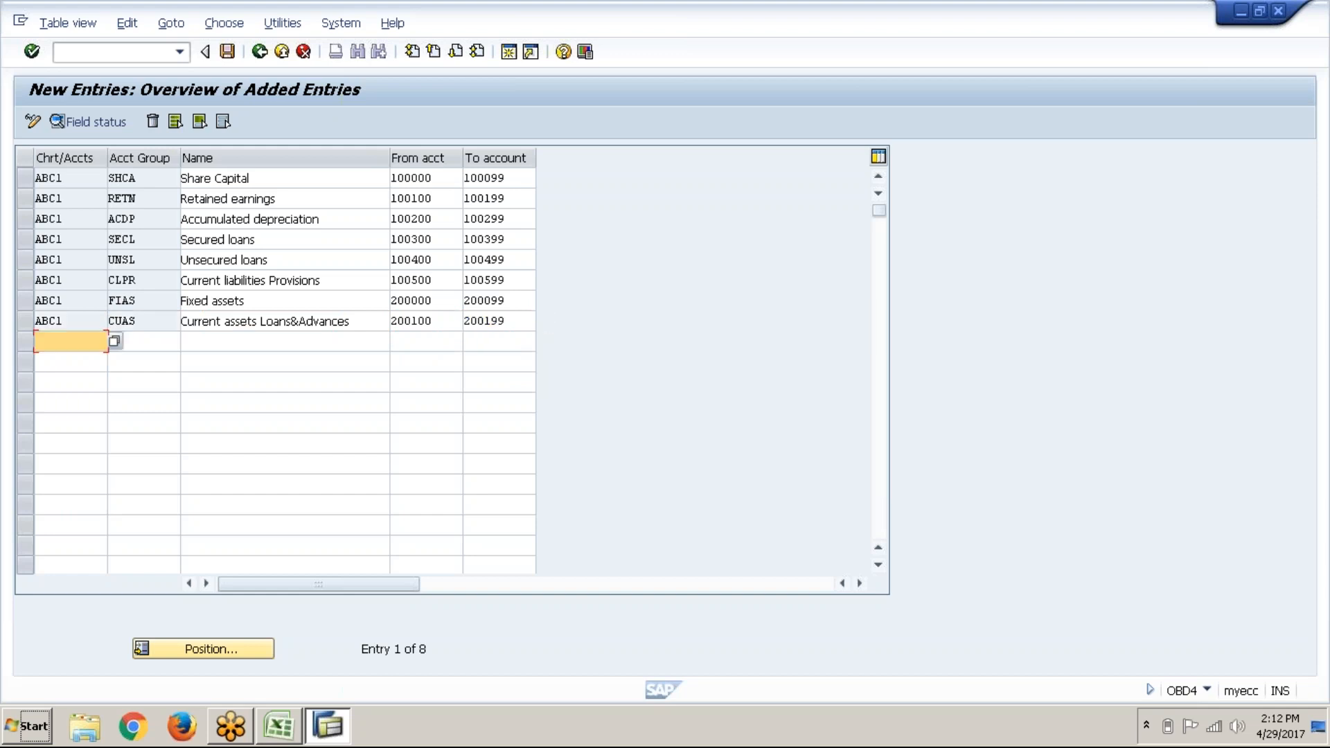
Step: Fill a new row with chart ABC1, group SALE and name Sales
{"action": "type", "text": "AB"}
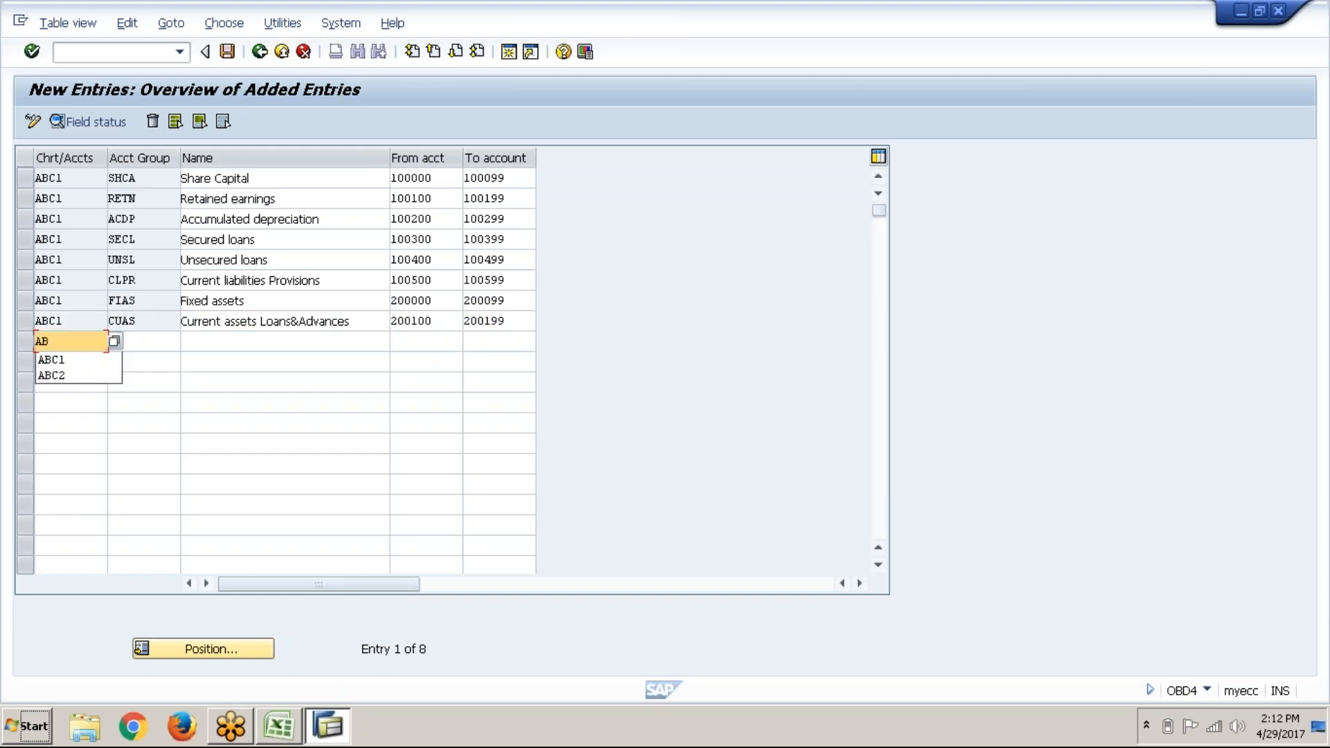
{"action": "type", "text": "C1"}
{"action": "key", "text": "Tab"}
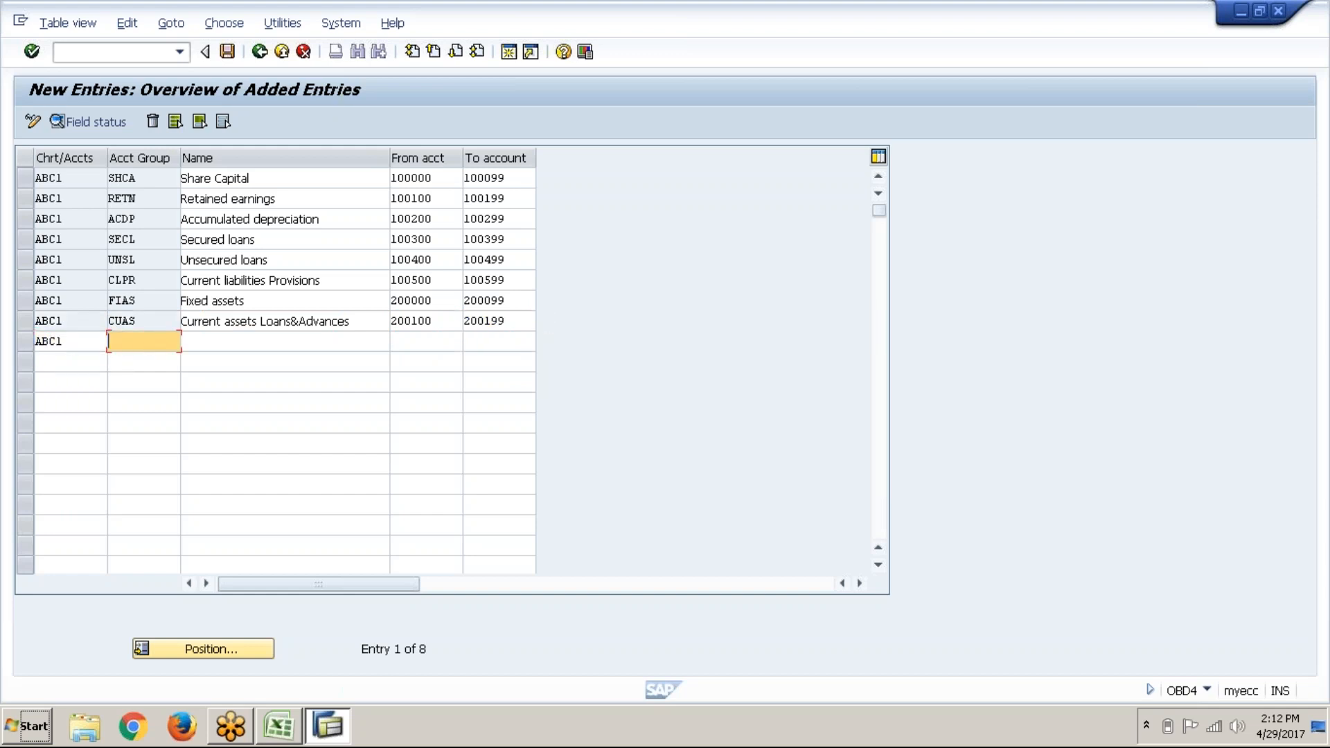
{"action": "key", "text": "Tab"}
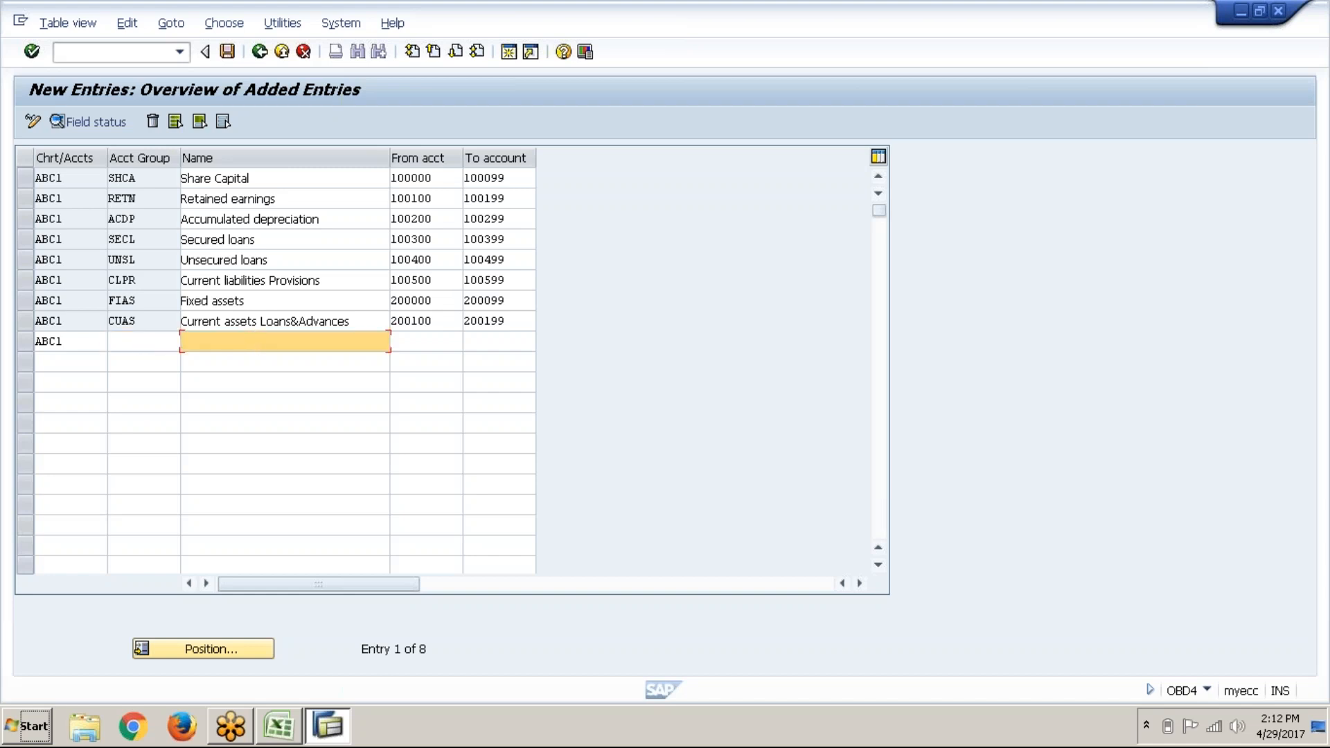
{"action": "key", "text": "shift+Tab"}
{"action": "type", "text": "SALE"}
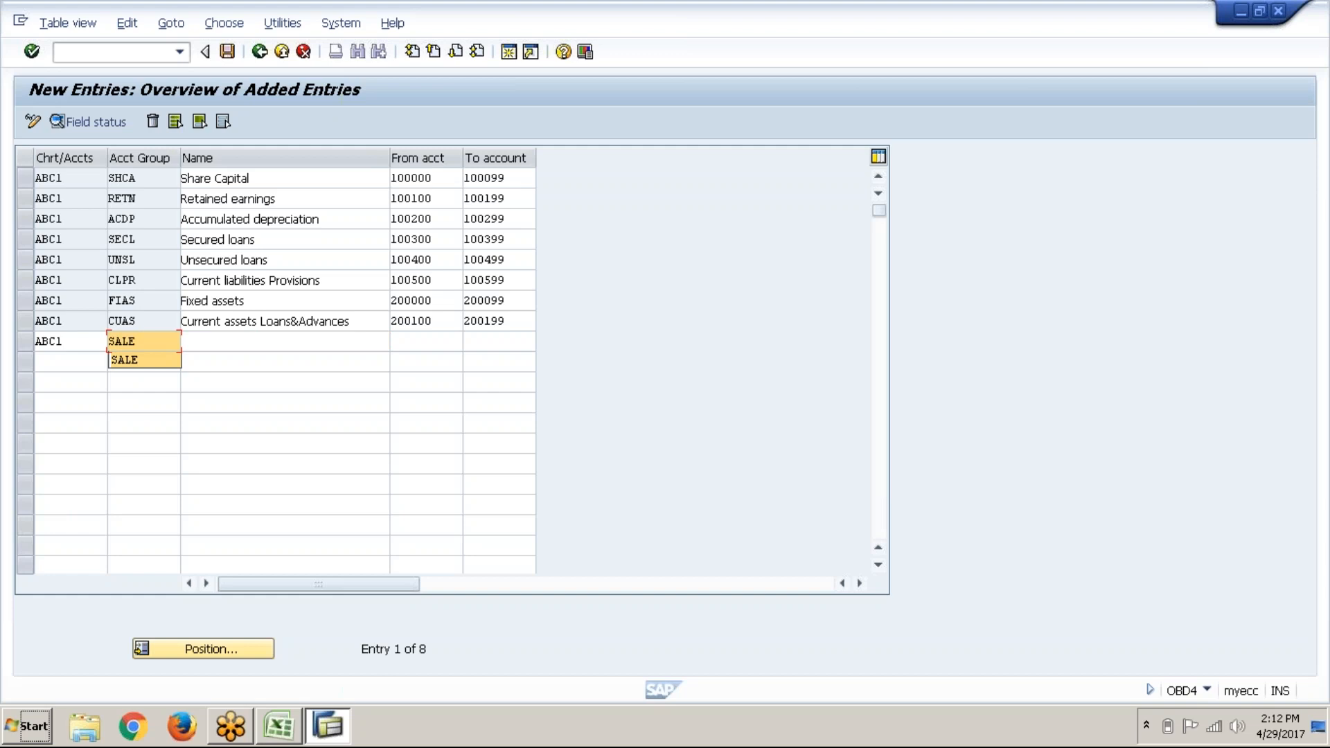
{"action": "key", "text": "Tab"}
{"action": "type", "text": "S"}
{"action": "key", "text": "Down"}
{"action": "key", "text": "Down"}
{"action": "key", "text": "Down"}
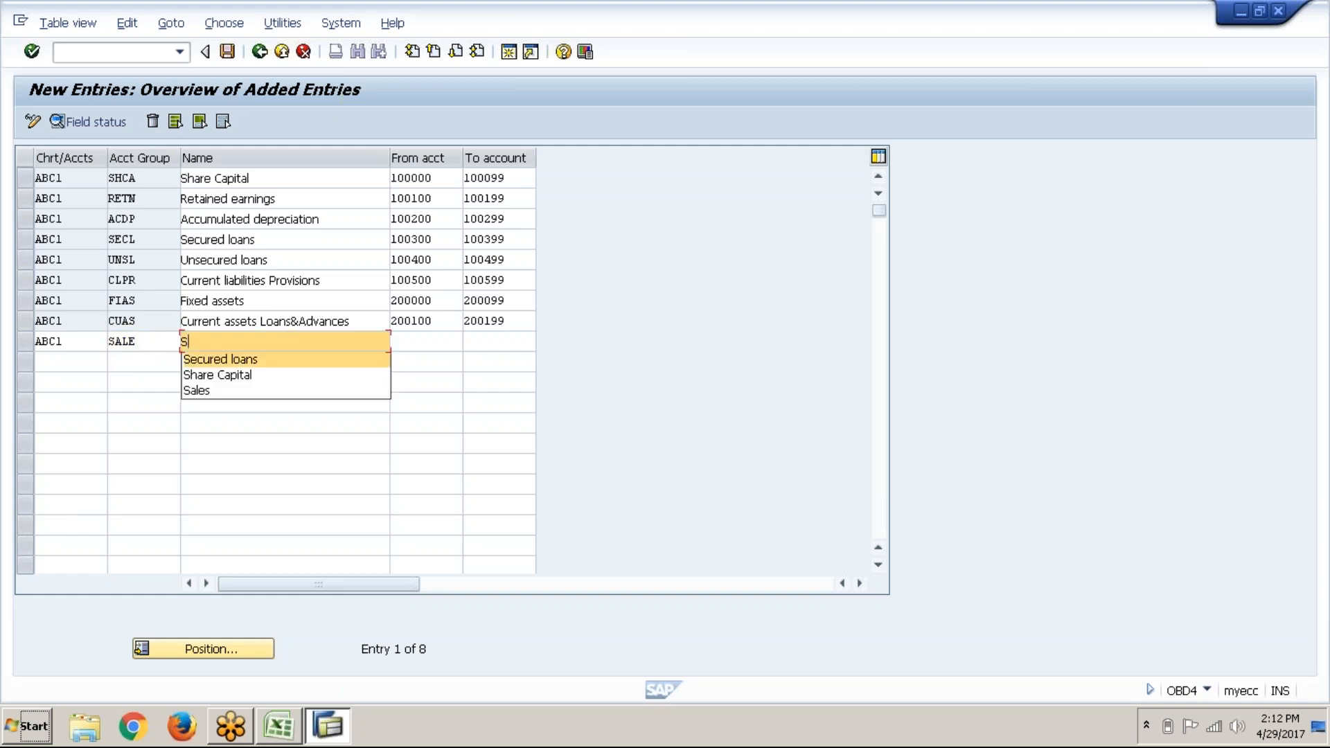
{"action": "key", "text": "Return"}
Step: Give the Sales group the range 300000–300099 and commit the row
{"action": "key", "text": "Tab"}
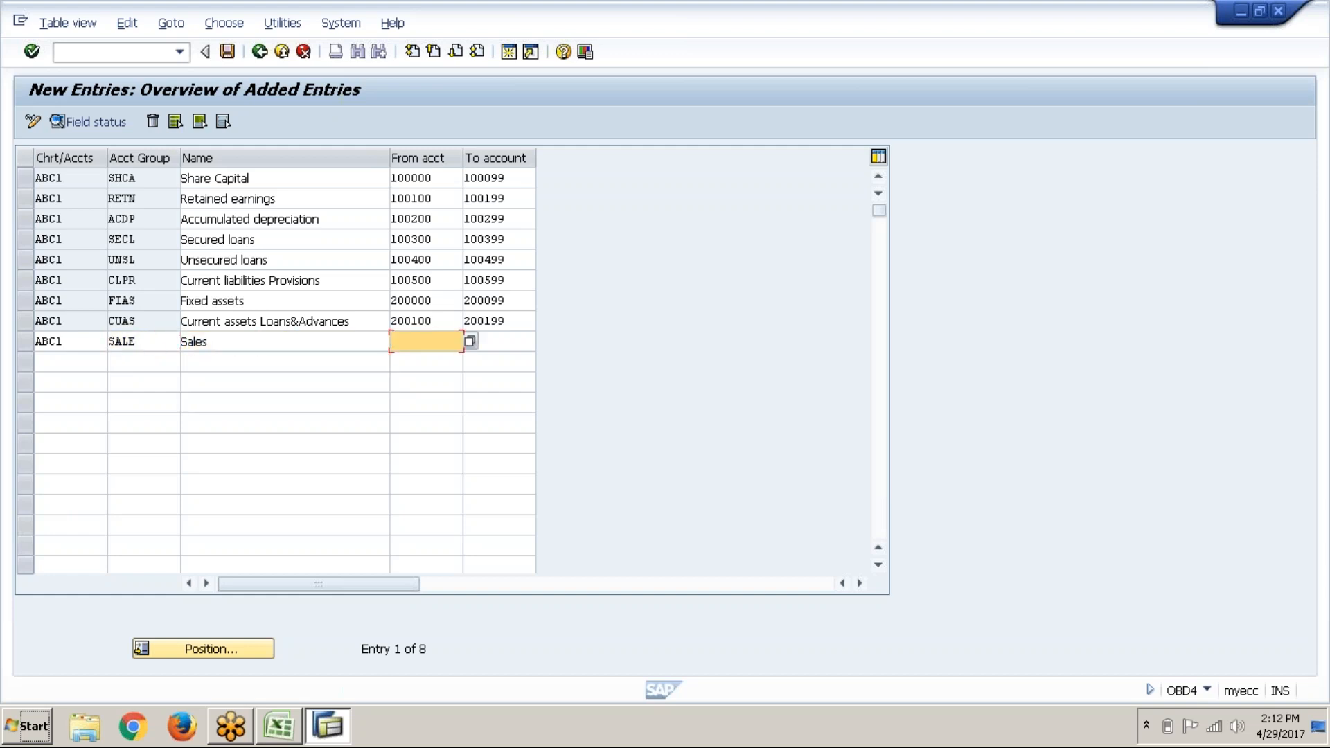
{"action": "type", "text": "300000"}
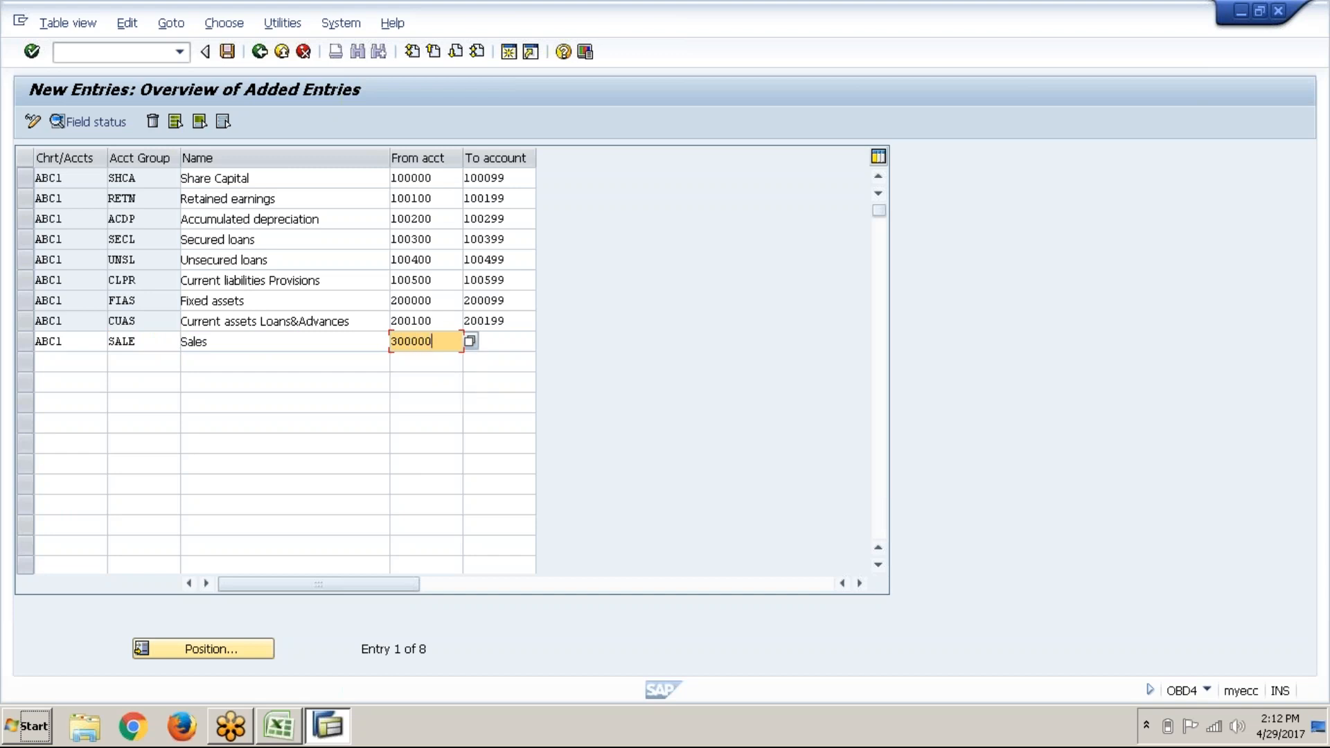
{"action": "key", "text": "Tab"}
{"action": "type", "text": "3000"}
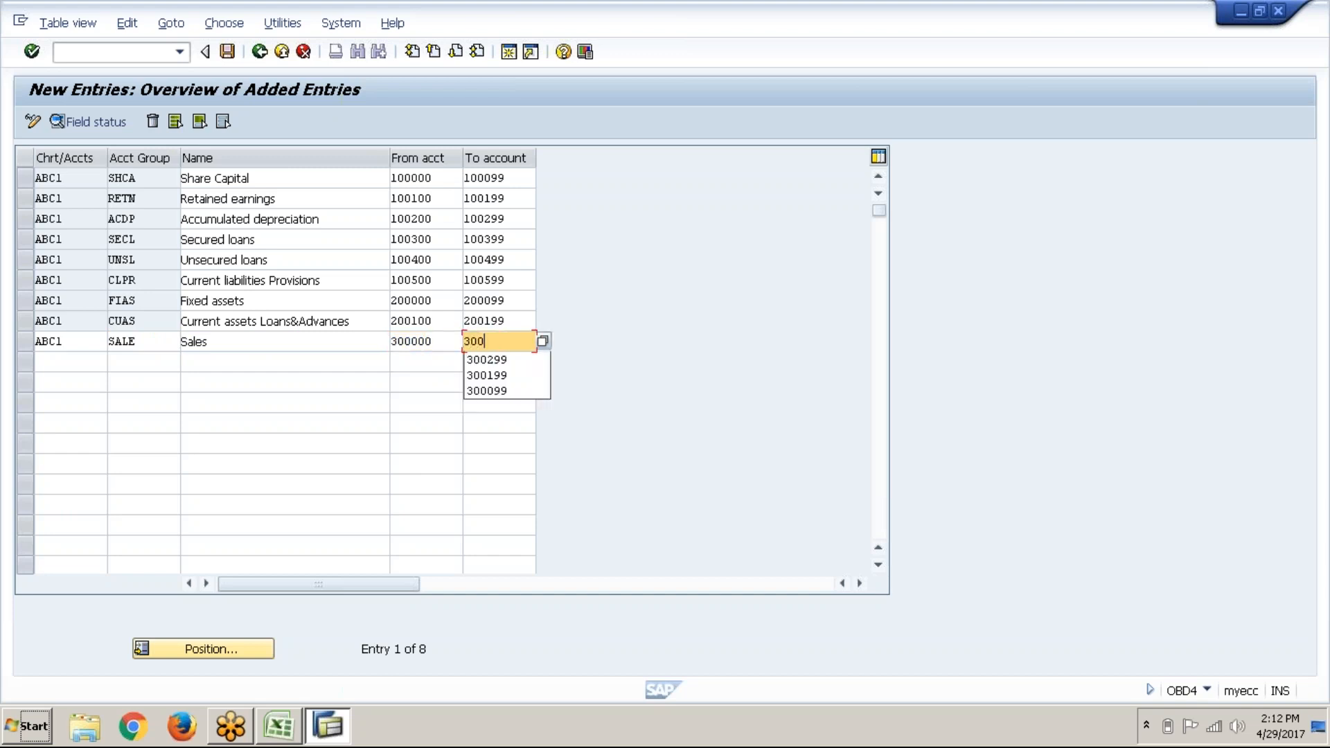
{"action": "type", "text": "99"}
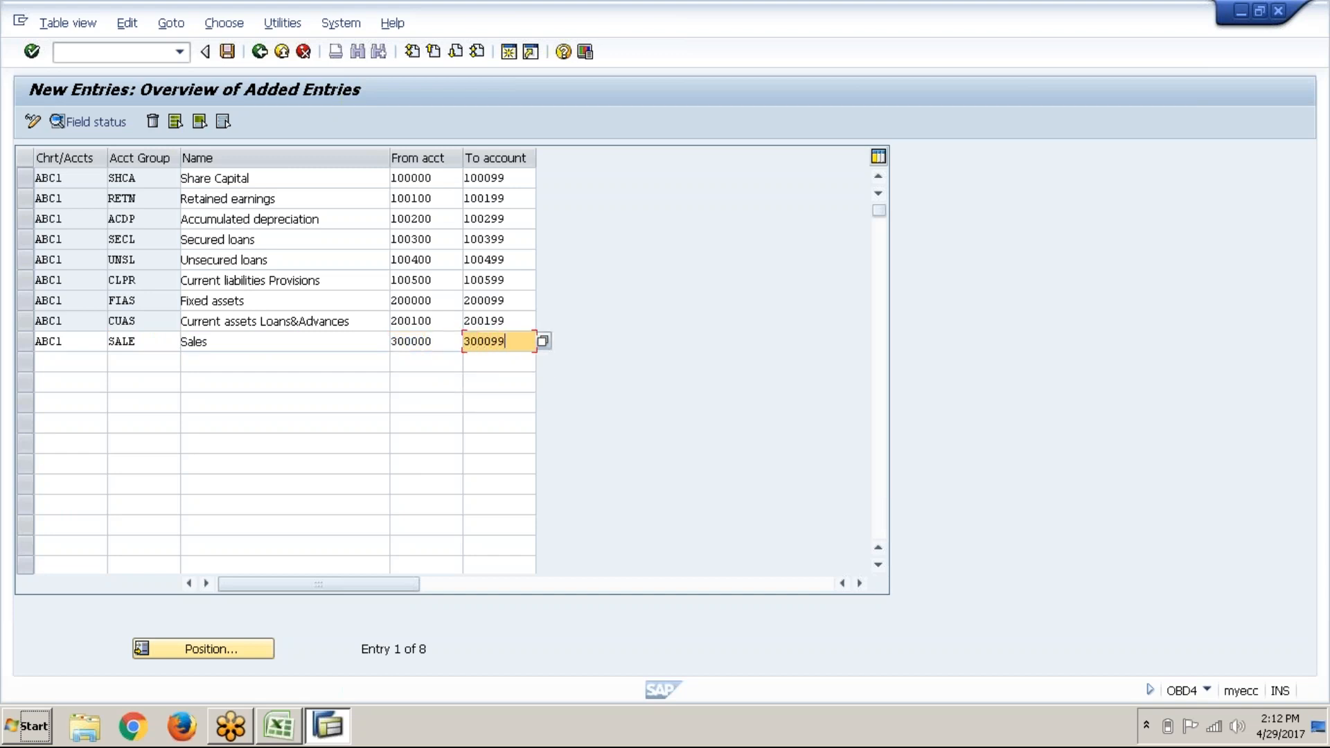
{"action": "key", "text": "Return"}
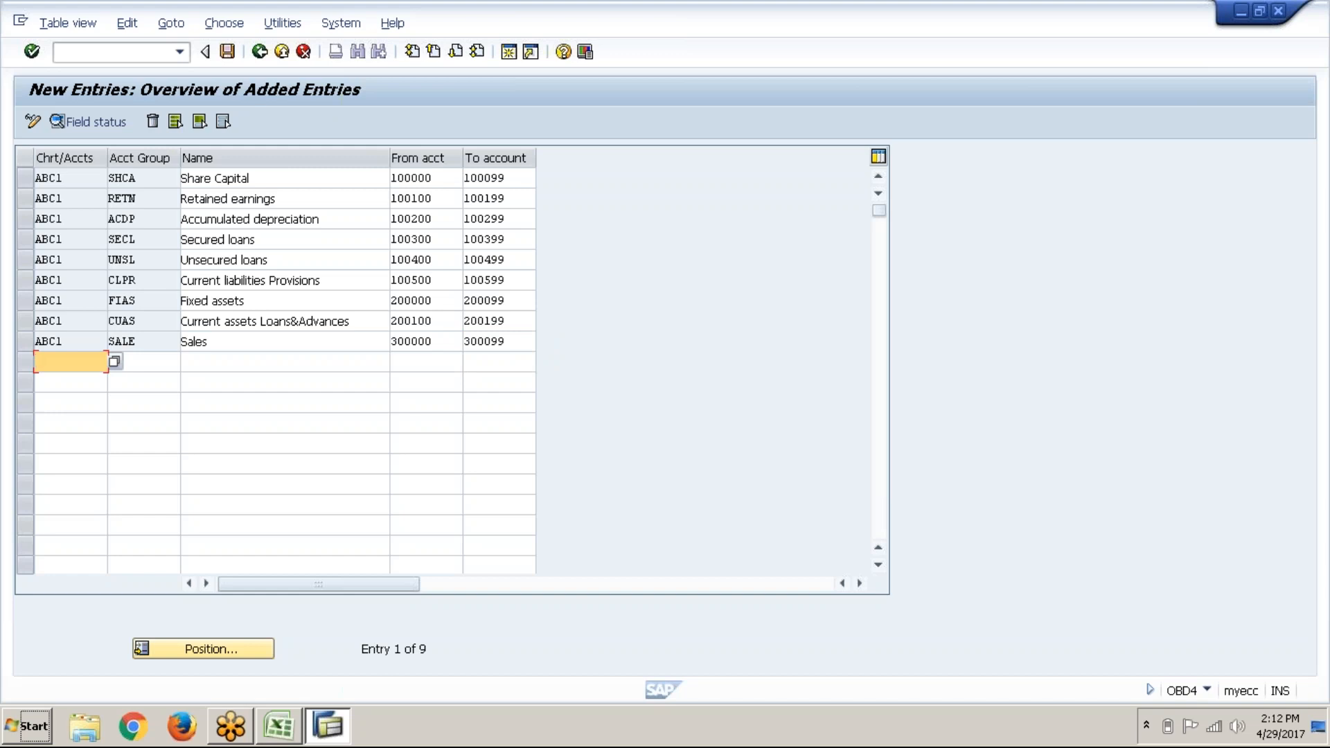
Step: Enter ABC1, OTIN, 'Other Income' with accounts 300100–300199 and commit the row
{"action": "type", "text": "ABC1"}
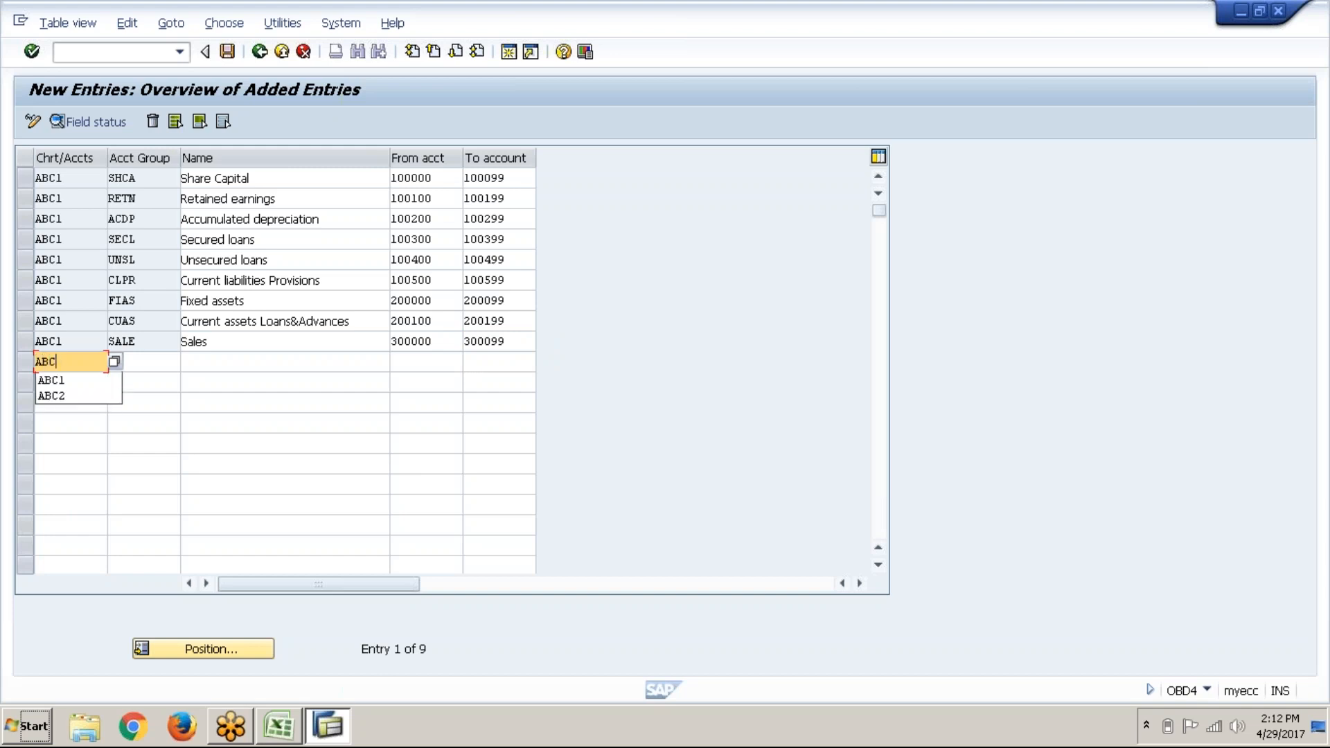
{"action": "key", "text": "Tab"}
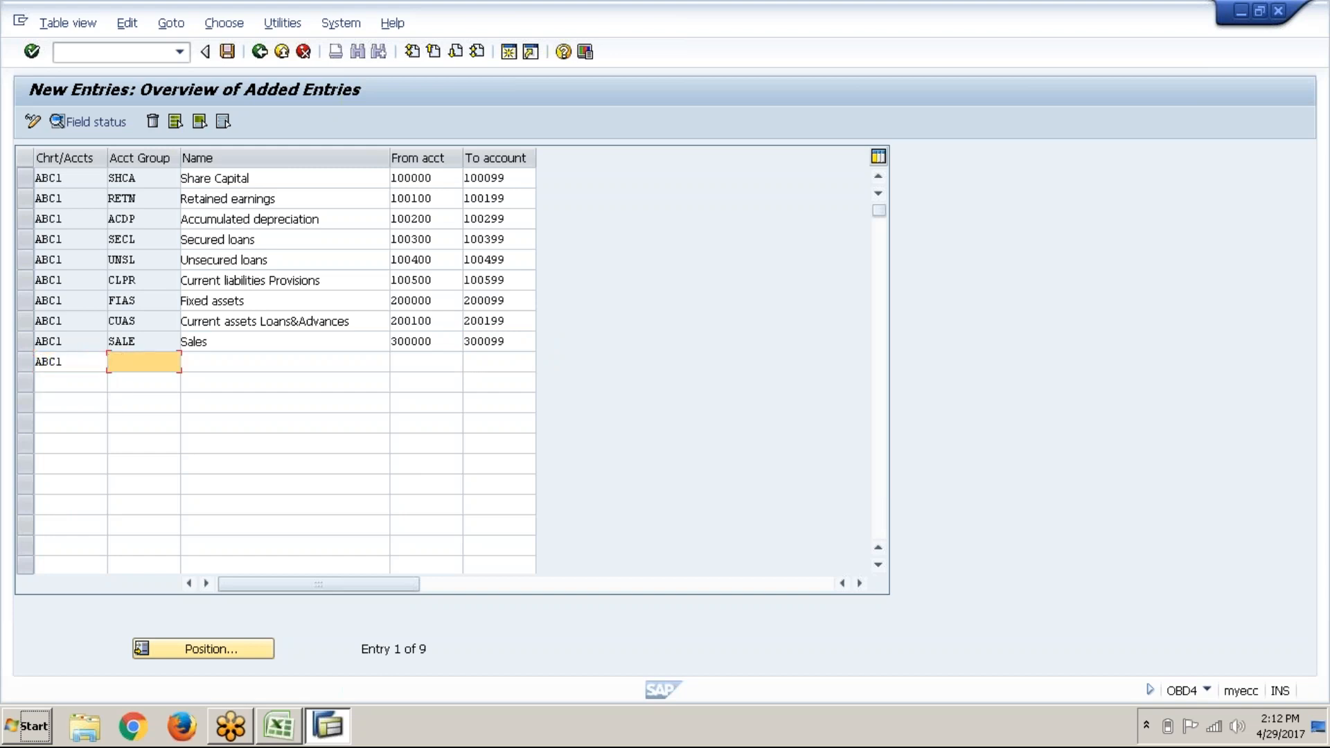
{"action": "type", "text": "OTIN"}
{"action": "key", "text": "Tab"}
{"action": "type", "text": "O"}
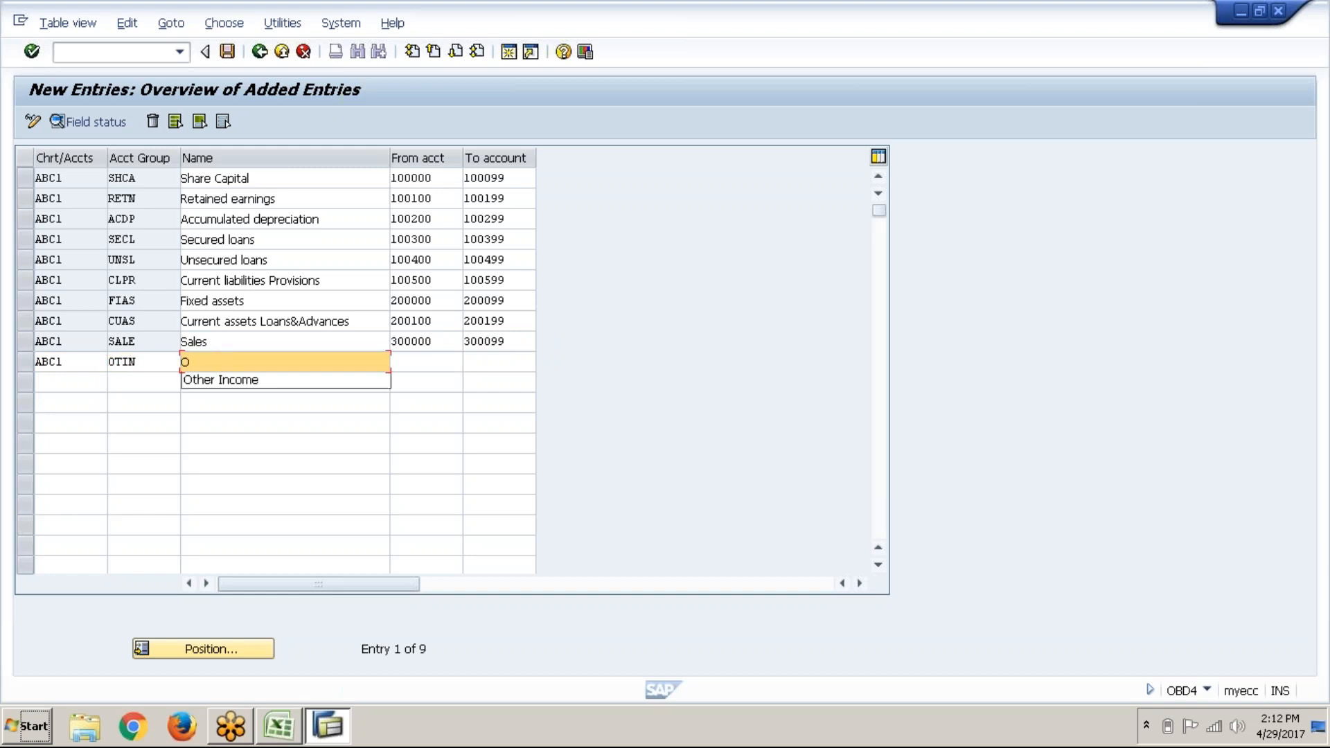
{"action": "type", "text": "T"}
{"action": "key", "text": "Down"}
{"action": "key", "text": "Return"}
{"action": "key", "text": "Tab"}
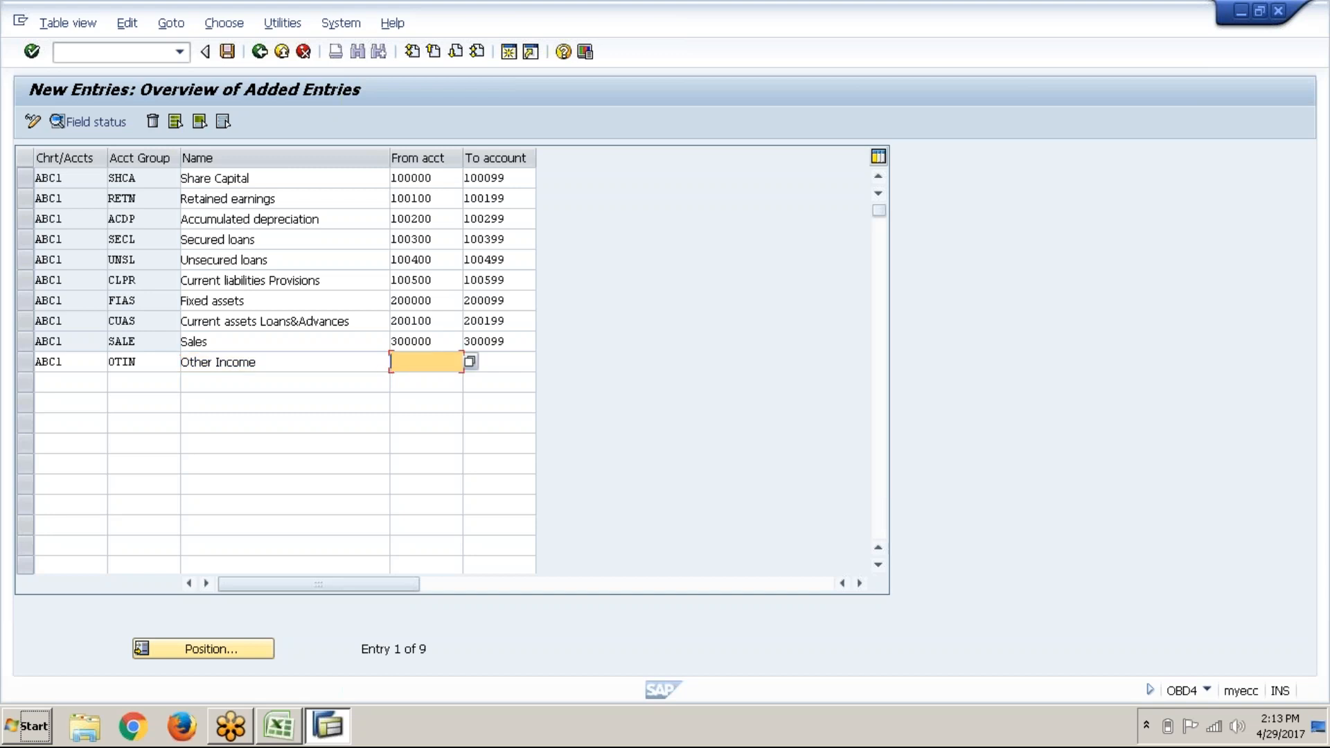
{"action": "type", "text": "300"}
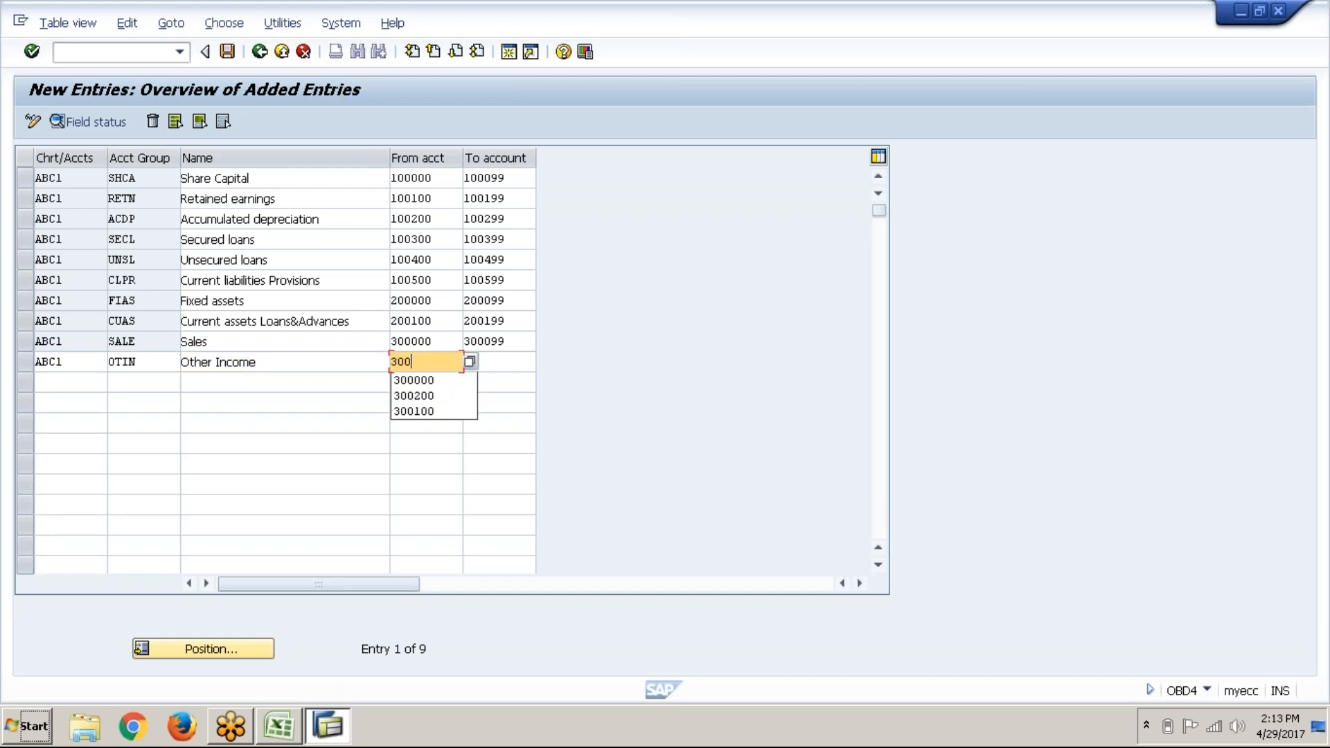
{"action": "type", "text": "100"}
{"action": "key", "text": "Tab"}
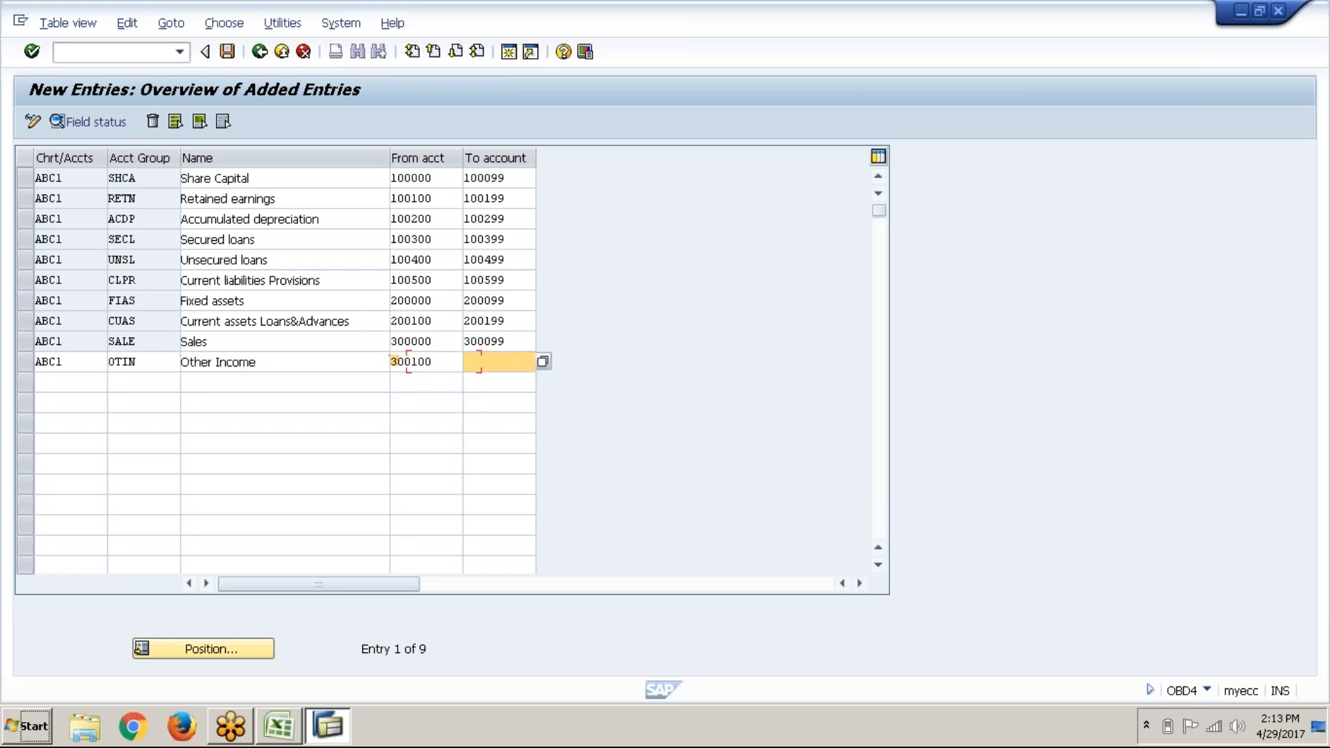
{"action": "type", "text": "300199"}
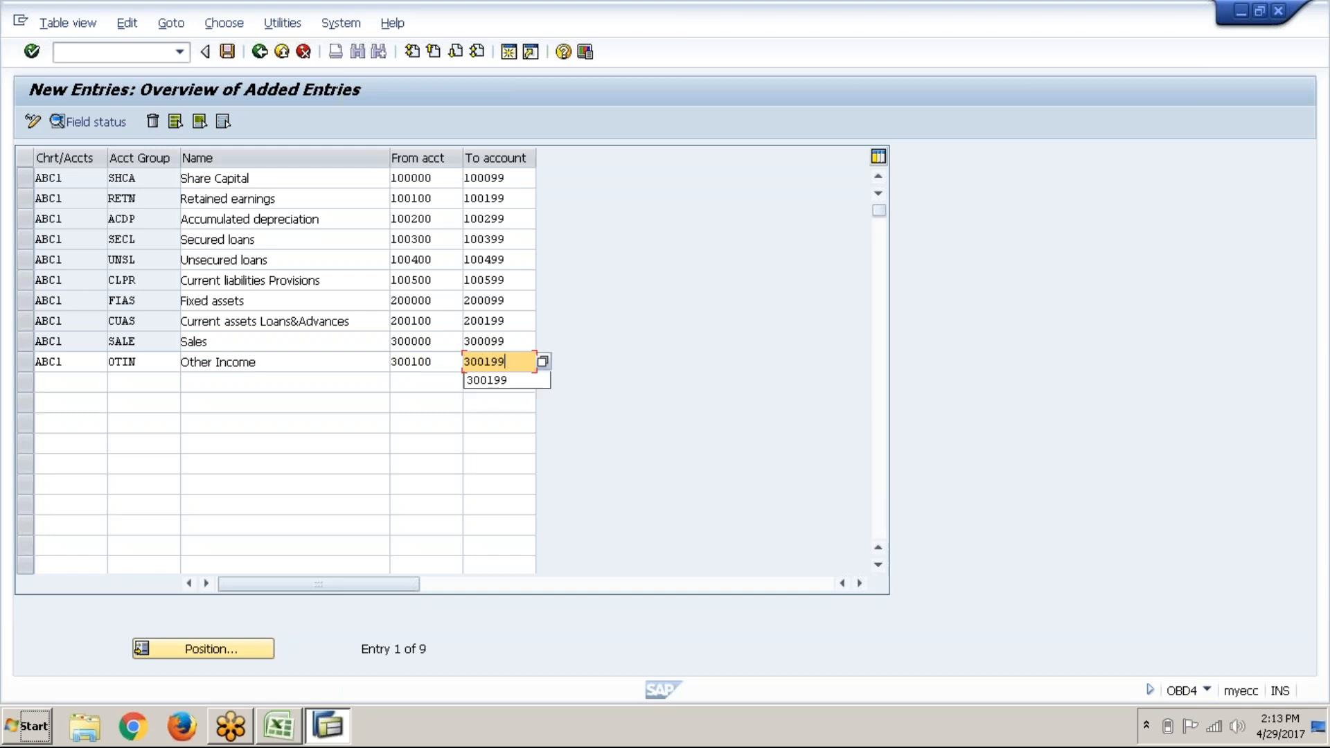
{"action": "key", "text": "Return"}
Step: Fill a new row with chart ABC1, group IDSK and name Increase/Decrease in Stock
{"action": "type", "text": "abc1"}
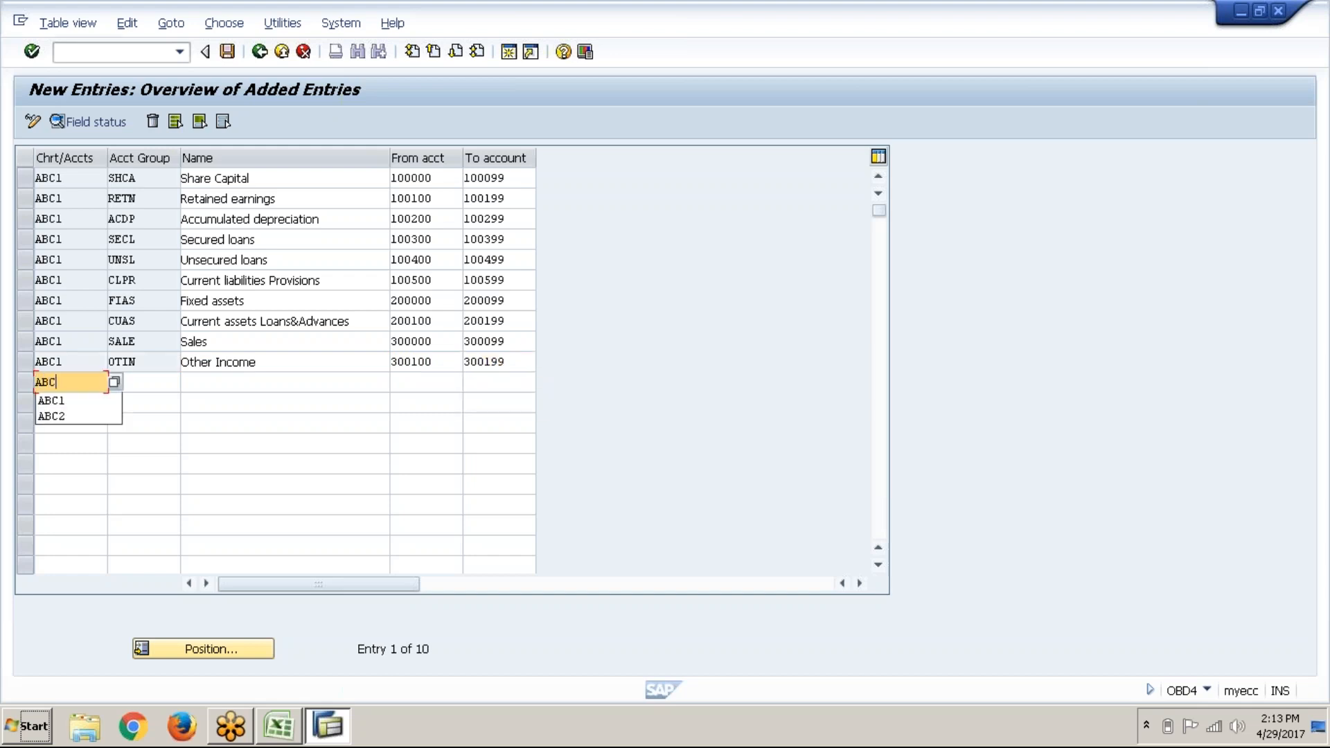
{"action": "key", "text": "Tab"}
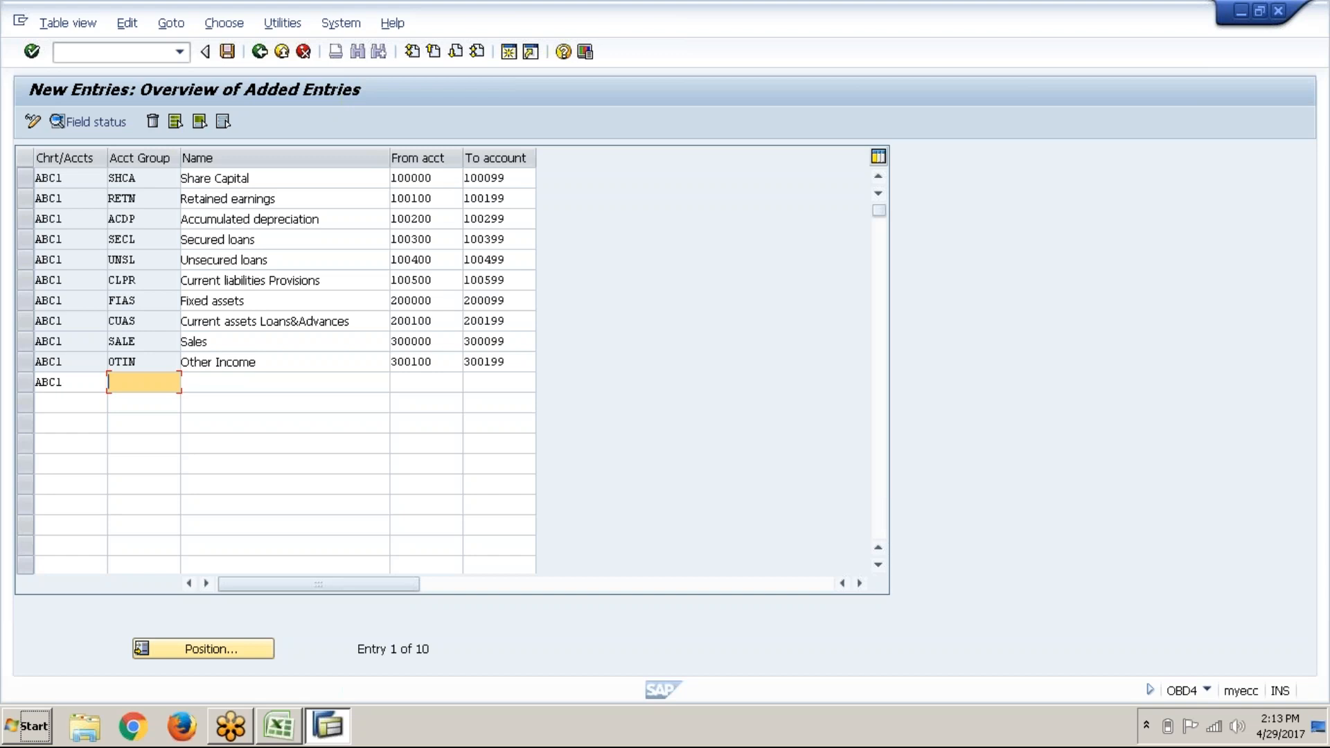
{"action": "type", "text": "IN"}
{"action": "key", "text": "BackSpace"}
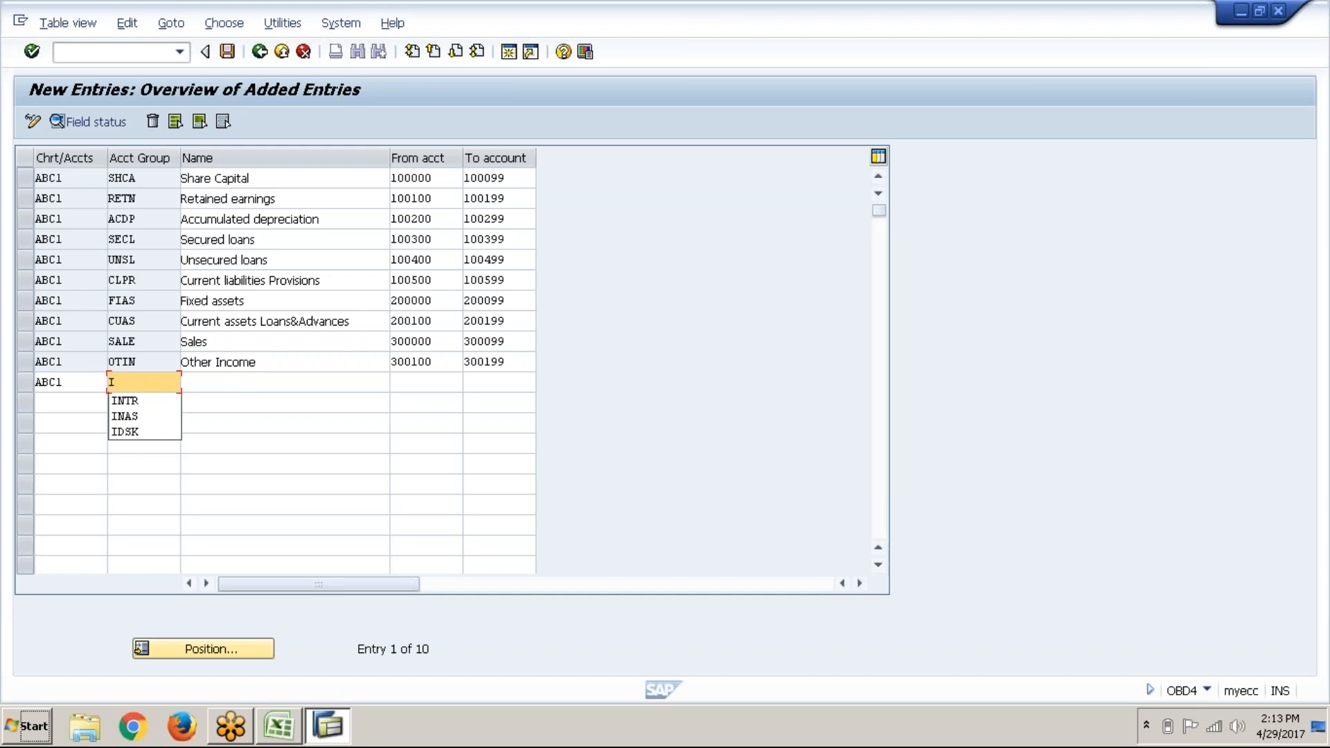
{"action": "key", "text": "Down"}
{"action": "key", "text": "Down"}
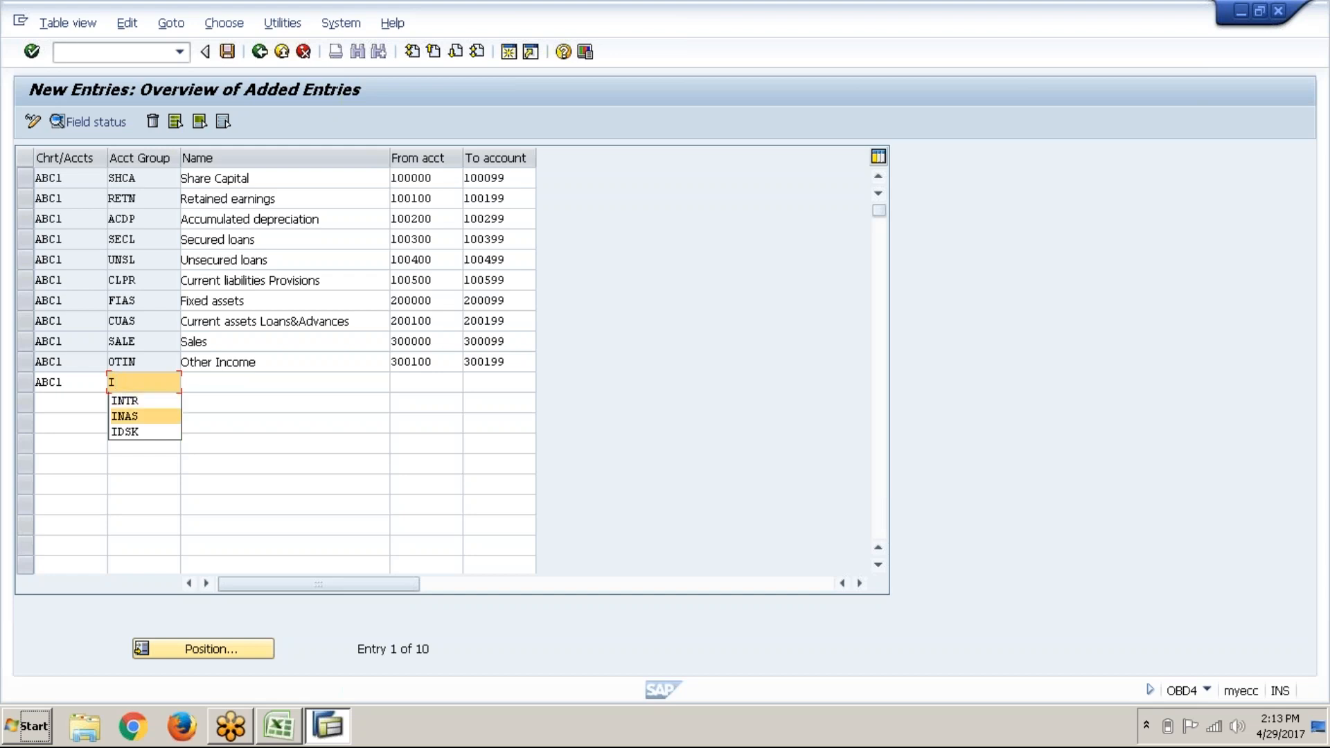
{"action": "key", "text": "Delete"}
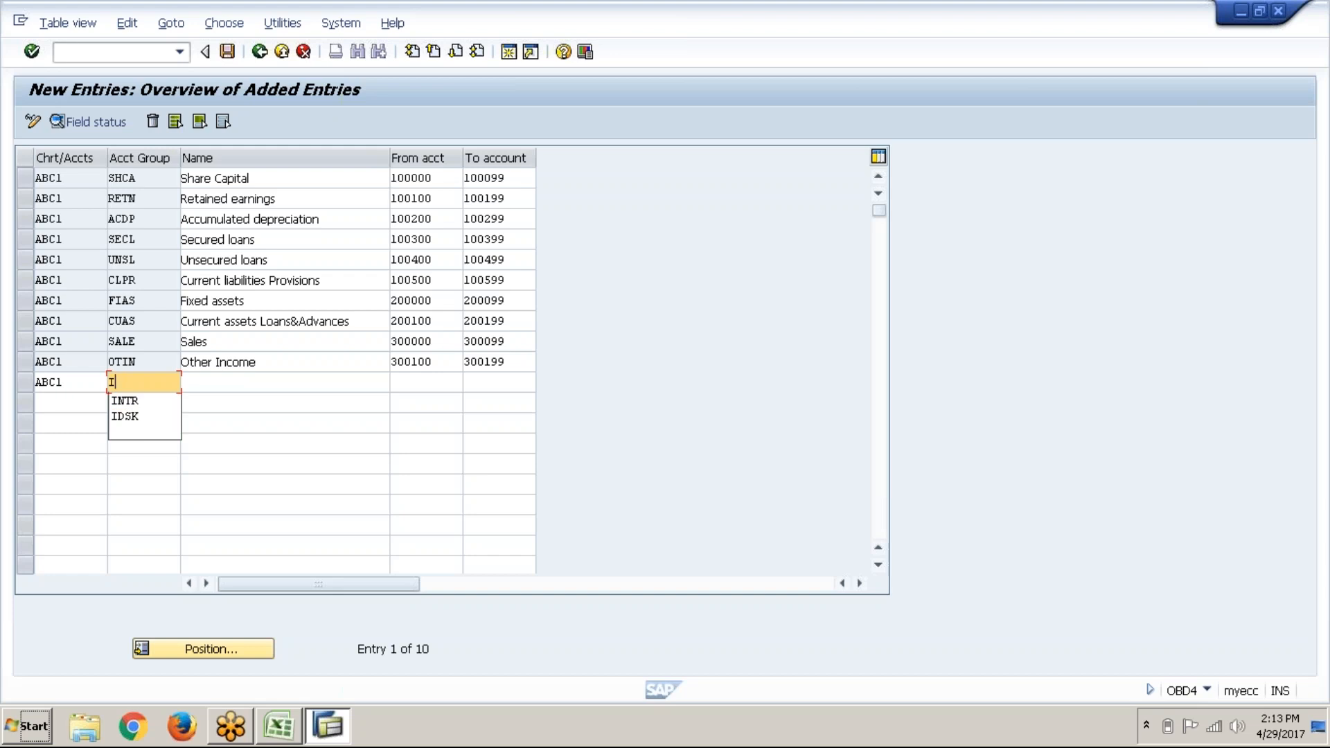
{"action": "key", "text": "Down"}
{"action": "key", "text": "Down"}
{"action": "key", "text": "Return"}
{"action": "key", "text": "Tab"}
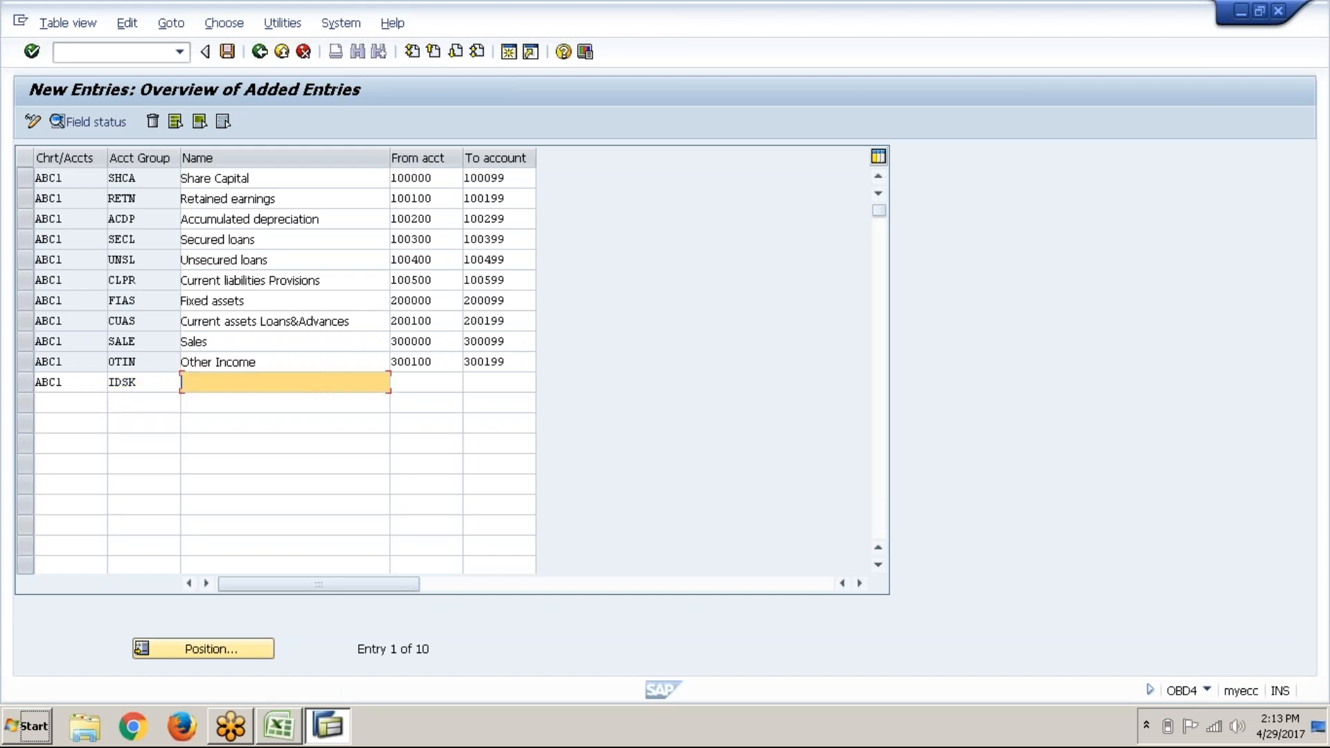
{"action": "type", "text": "I"}
{"action": "key", "text": "Down"}
{"action": "key", "text": "Down"}
{"action": "key", "text": "Down"}
{"action": "key", "text": "Return"}
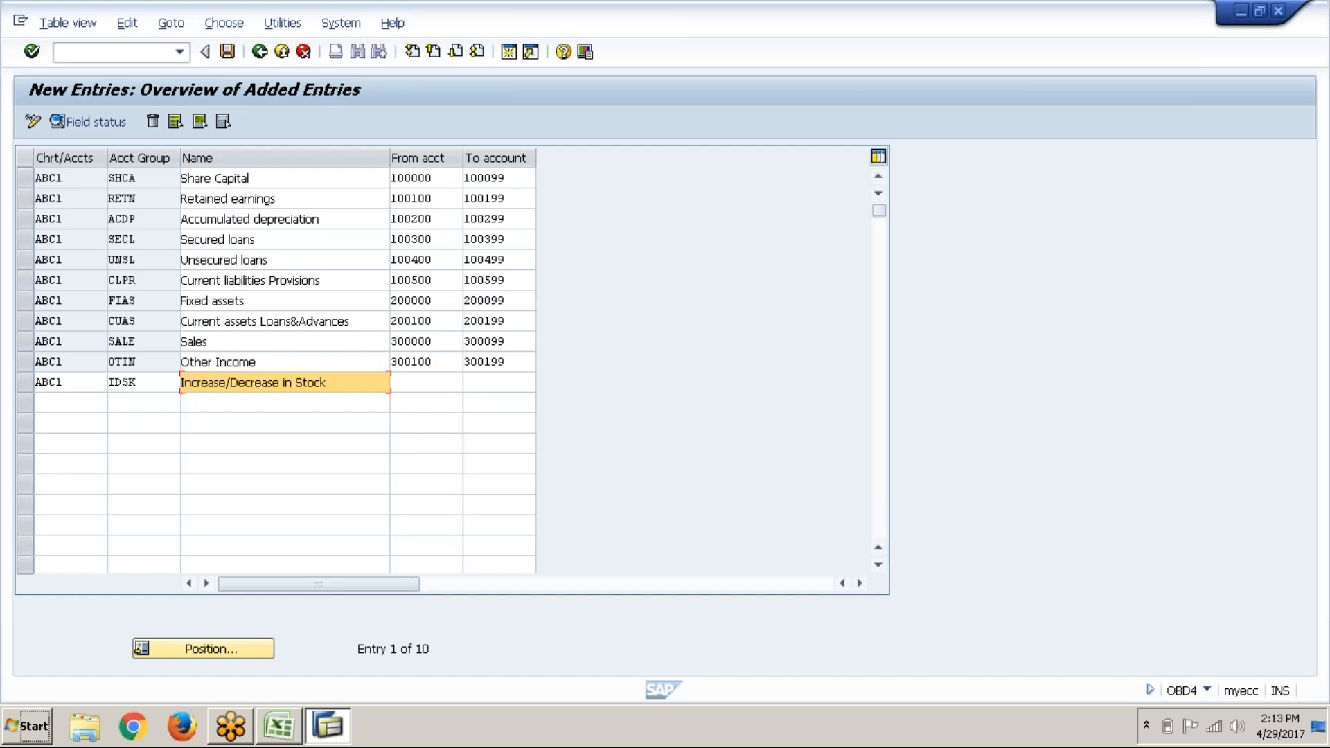
Step: Give IDSK the account range 300200–300299 and commit the row
{"action": "key", "text": "Tab"}
{"action": "type", "text": "300200"}
{"action": "key", "text": "Tab"}
{"action": "type", "text": "300299"}
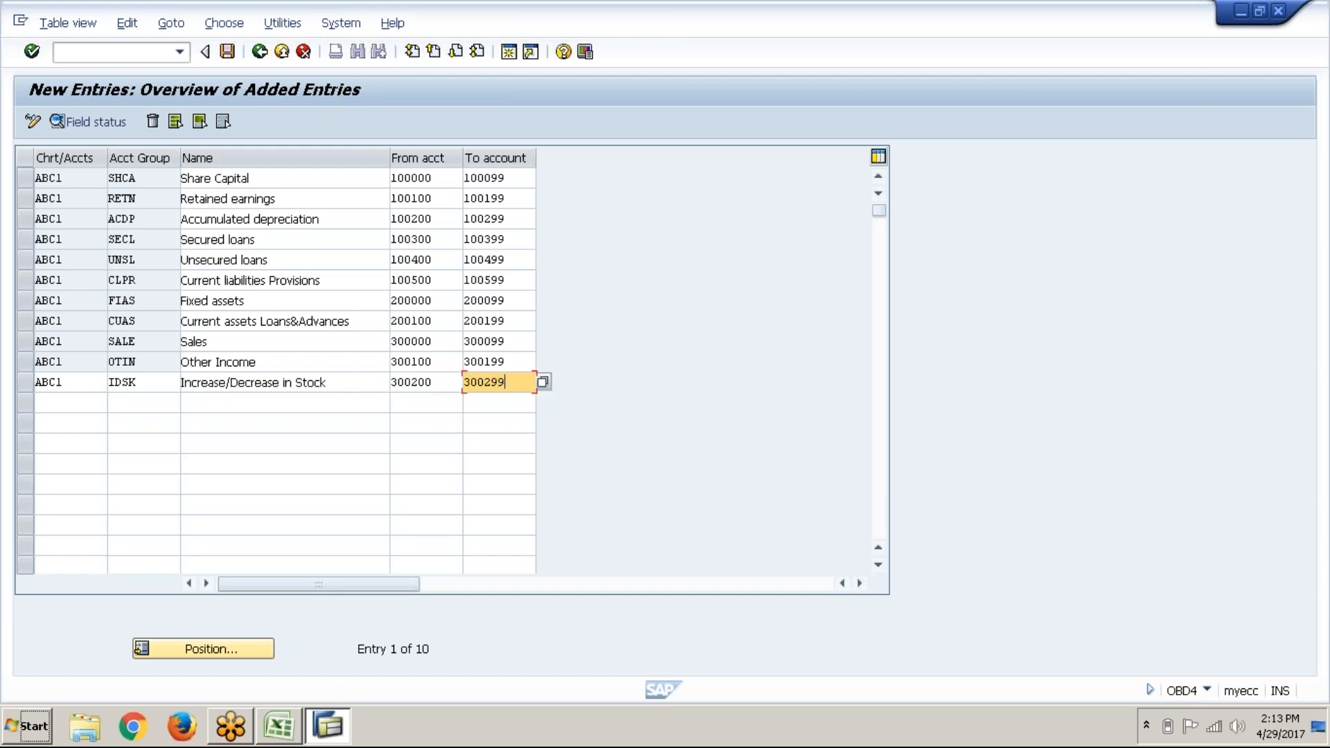
{"action": "key", "text": "Return"}
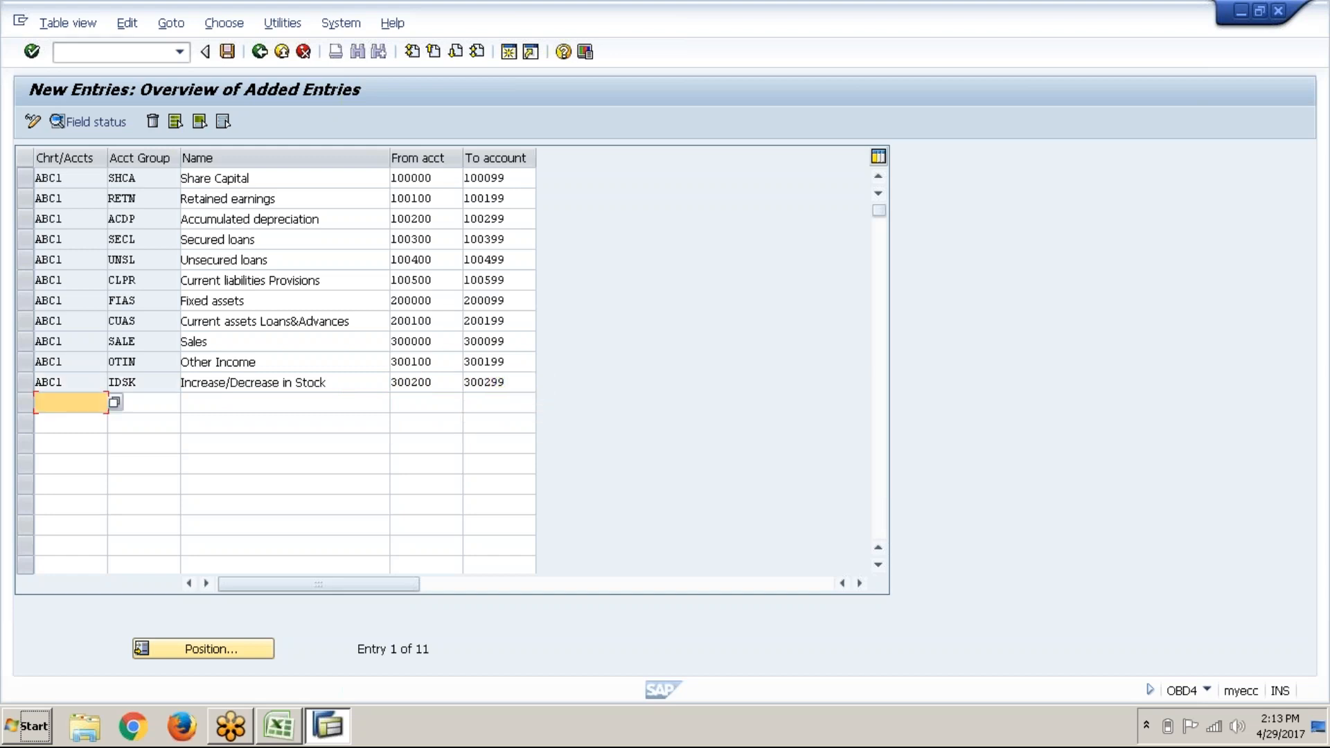
Step: Add a new ABC1 row with account group RMCN named 'Raw material consumption'
{"action": "type", "text": "ABC1"}
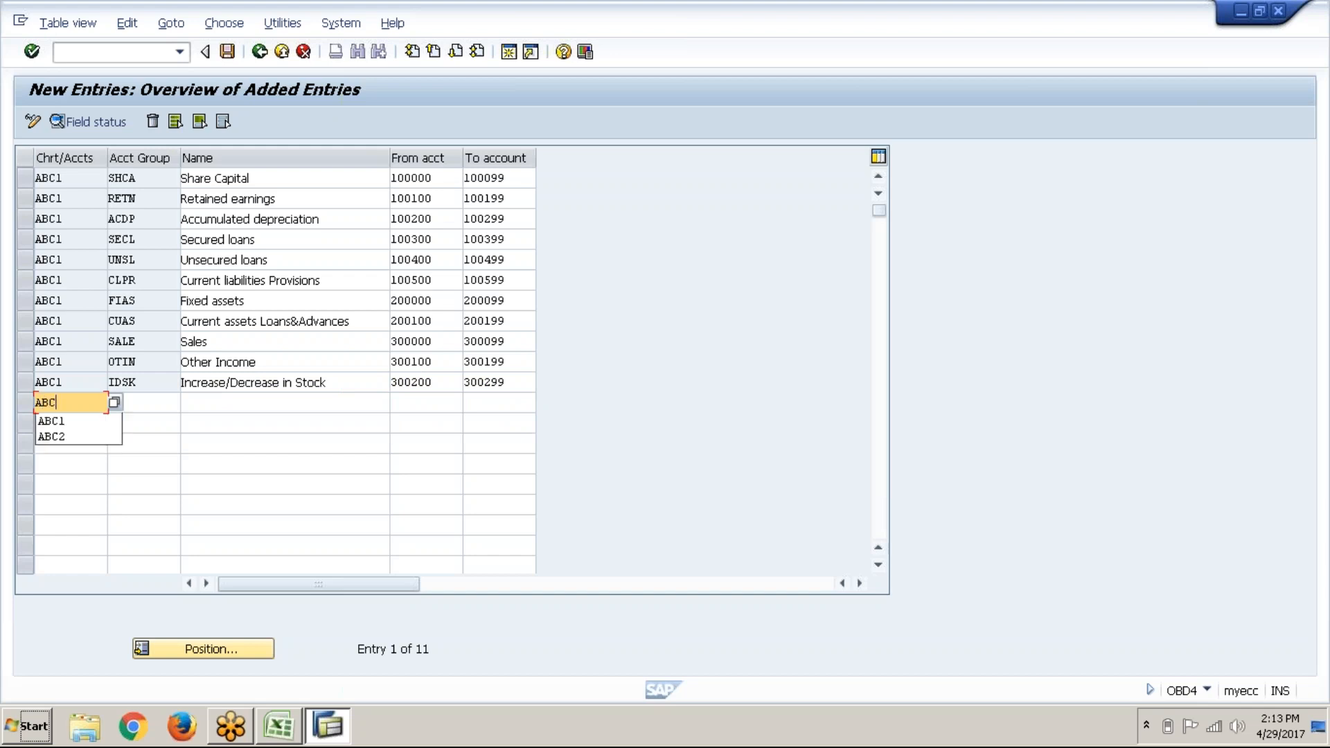
{"action": "key", "text": "Tab"}
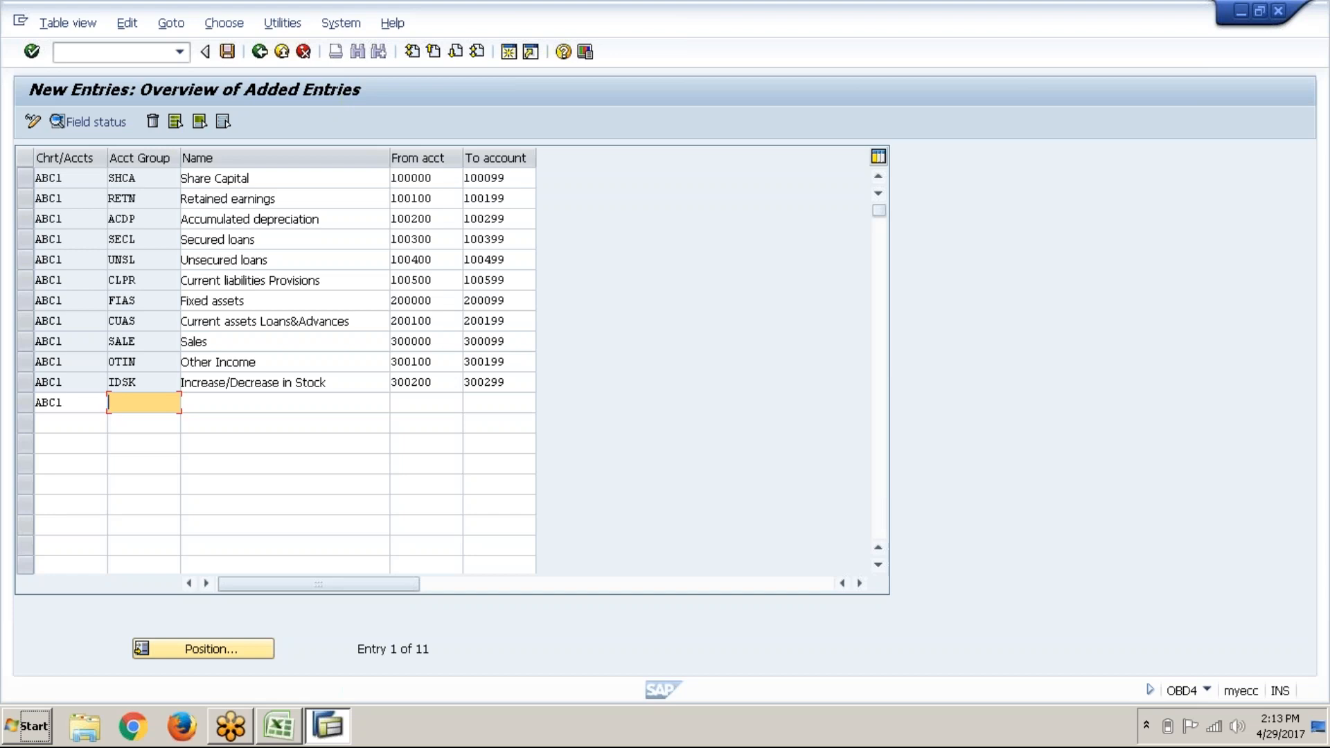
{"action": "type", "text": "RMCM"}
{"action": "key", "text": "BackSpace"}
{"action": "type", "text": "N"}
{"action": "key", "text": "Tab"}
{"action": "type", "text": "R"}
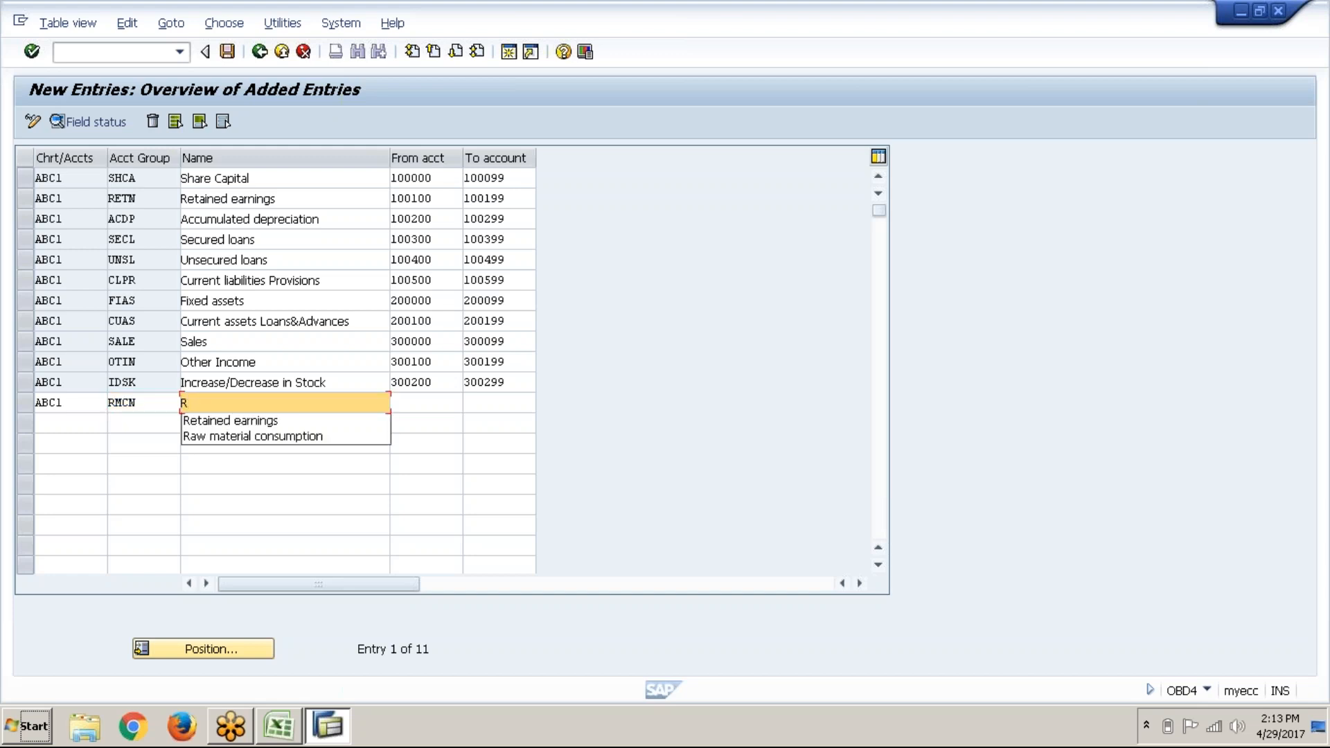
{"action": "key", "text": "Down"}
{"action": "key", "text": "Down"}
{"action": "key", "text": "Return"}
Step: Give the RMCN group the account range 400000 to 400099
{"action": "key", "text": "Tab"}
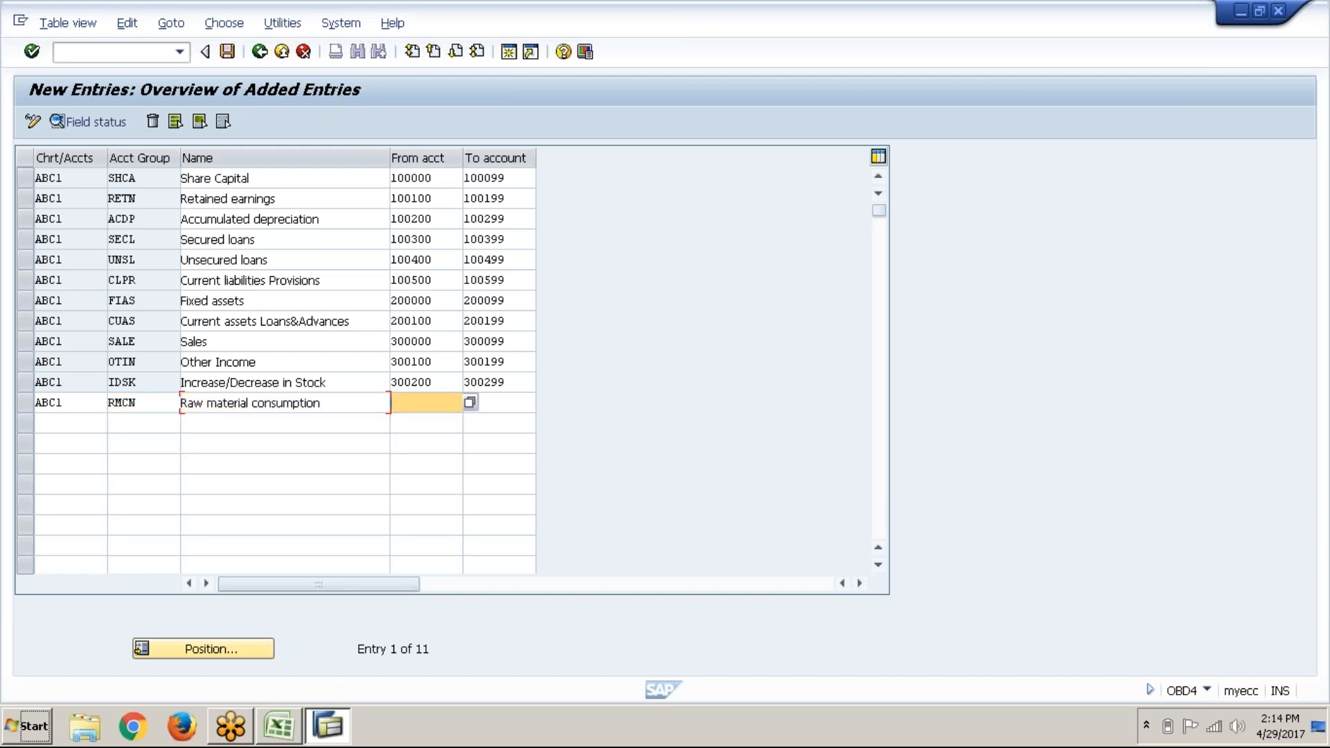
{"action": "type", "text": "400000"}
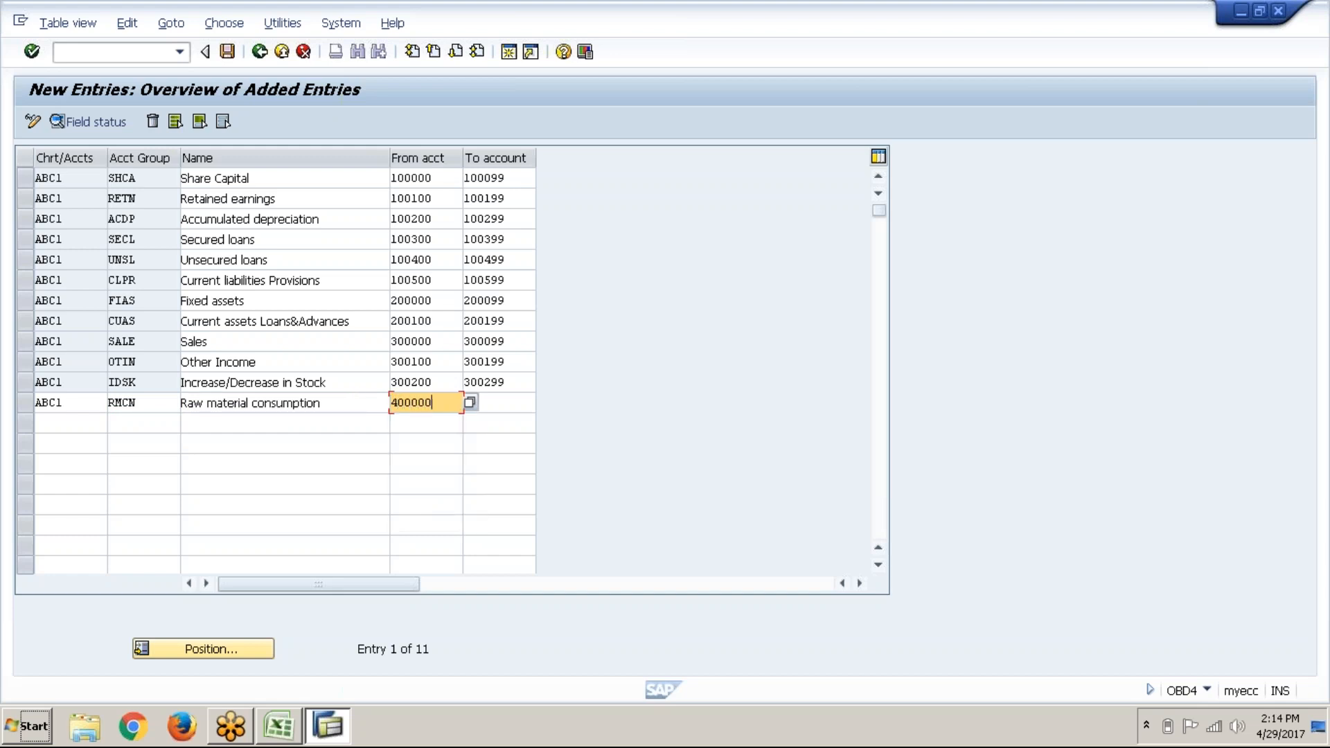
{"action": "key", "text": "Tab"}
{"action": "type", "text": "4"}
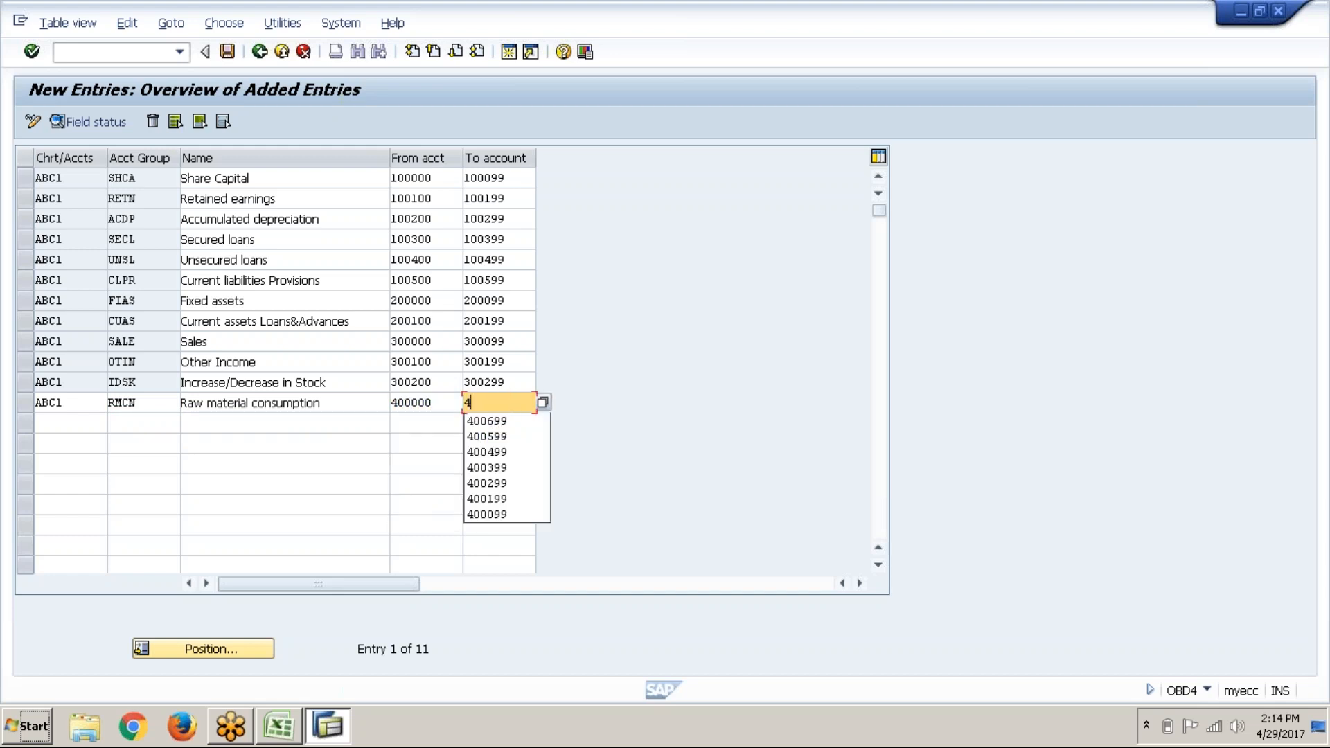
{"action": "type", "text": "00099"}
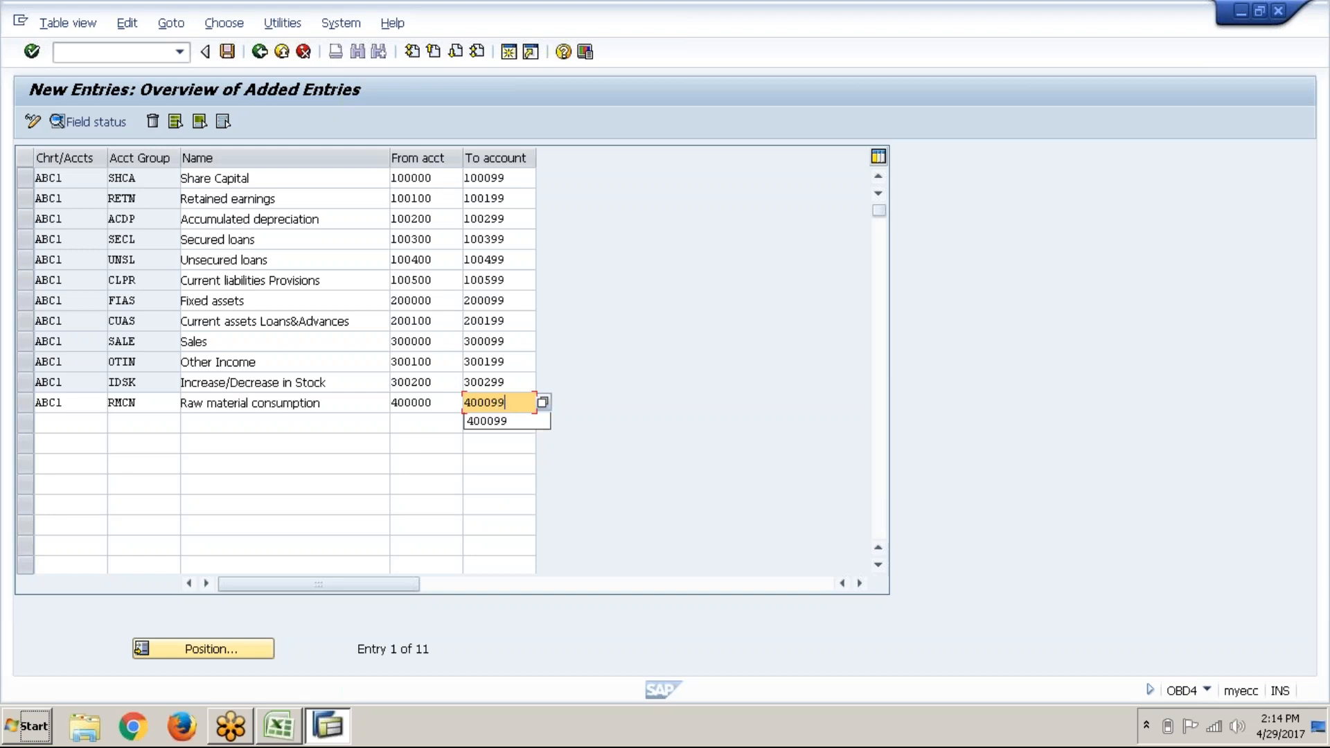
Step: Start a new ABC1 row with group PRCO named 'Personnel cost-Staff expenses'
{"action": "key", "text": "Return"}
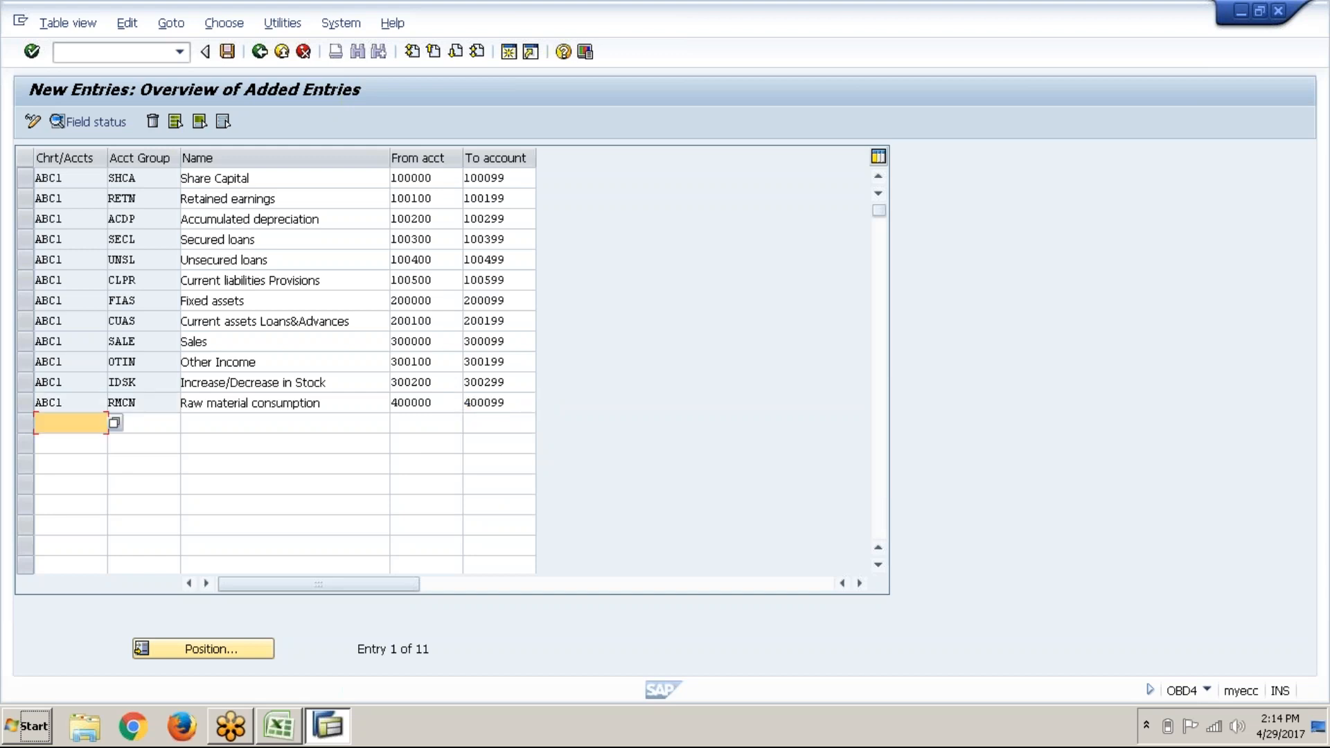
{"action": "key", "text": "Return"}
{"action": "key", "text": "Tab"}
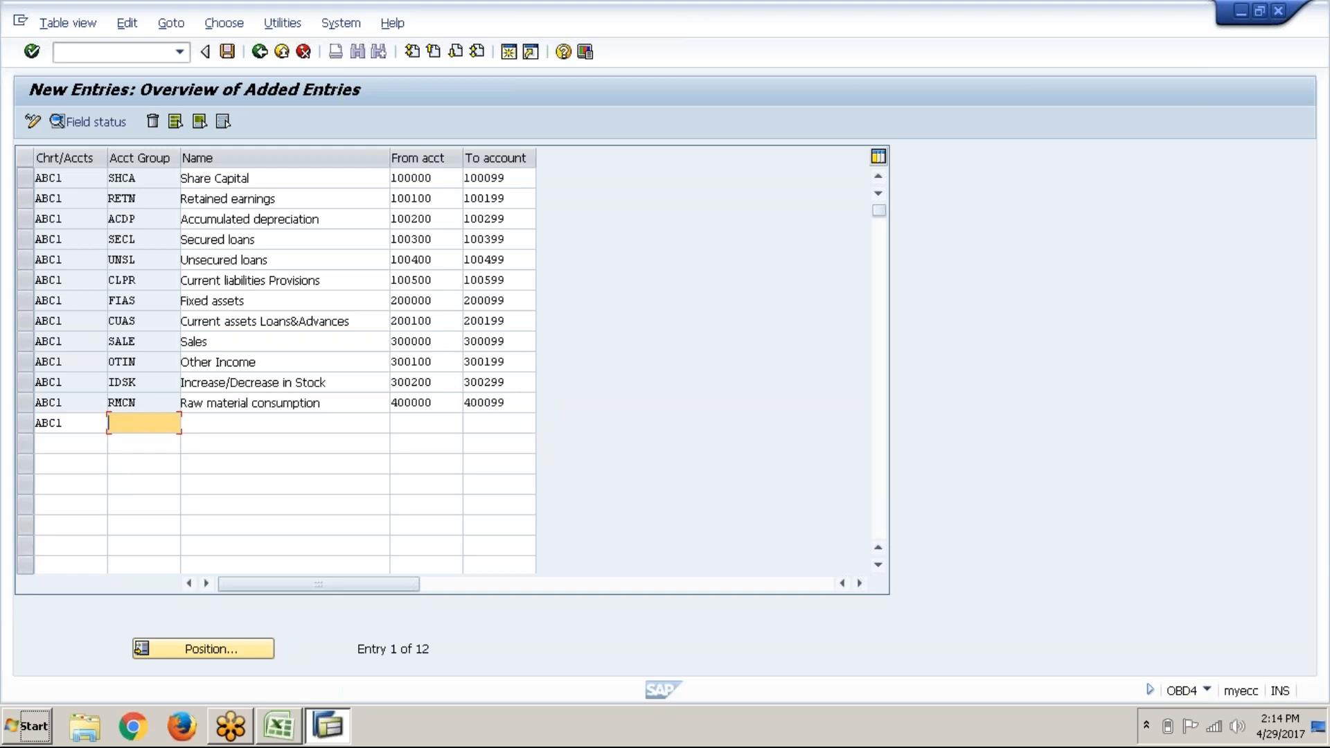
{"action": "type", "text": "P"}
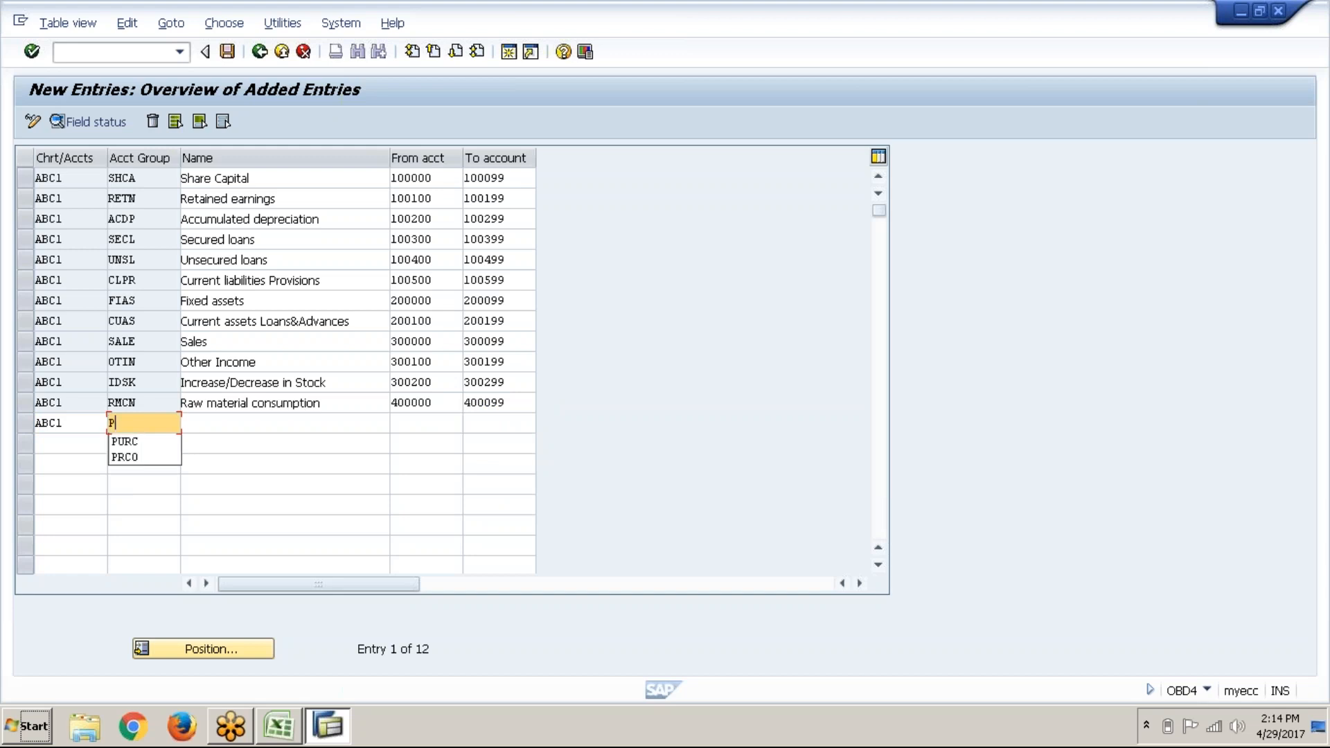
{"action": "key", "text": "Down"}
{"action": "key", "text": "Down"}
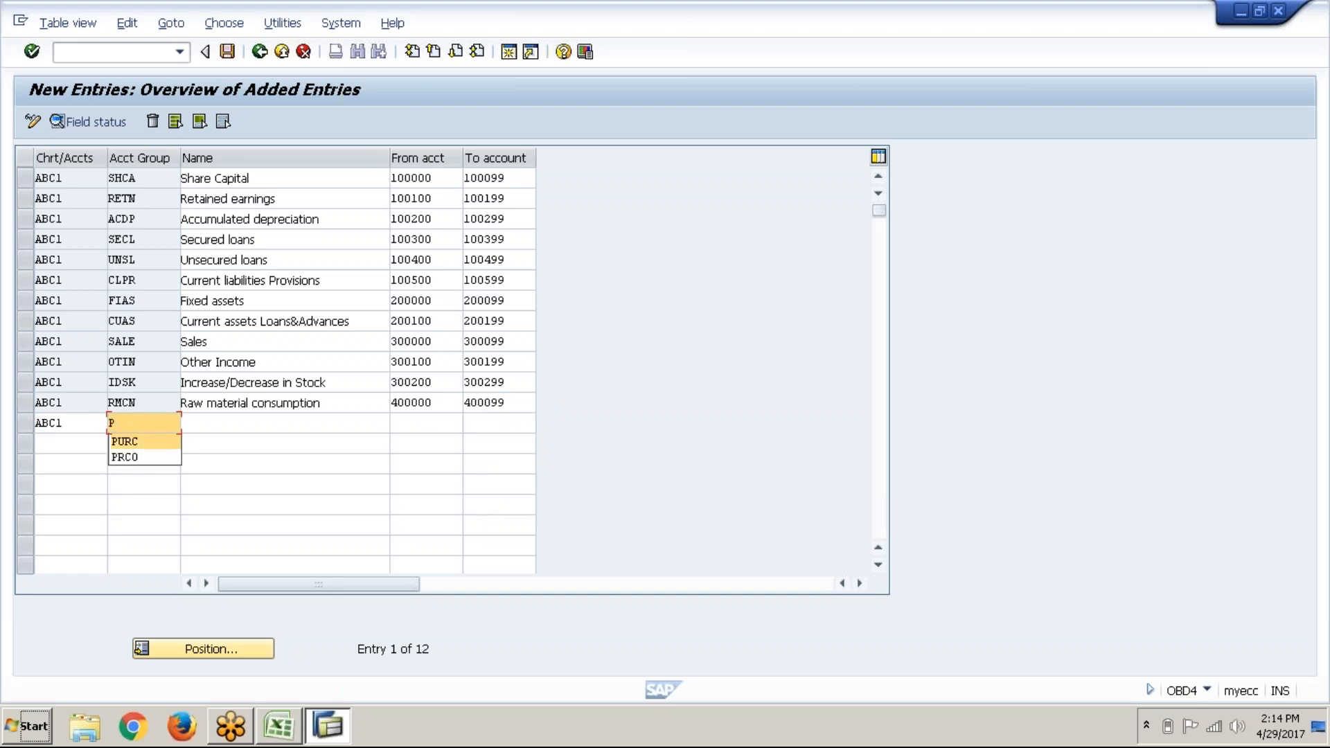
{"action": "key", "text": "Return"}
{"action": "key", "text": "Tab"}
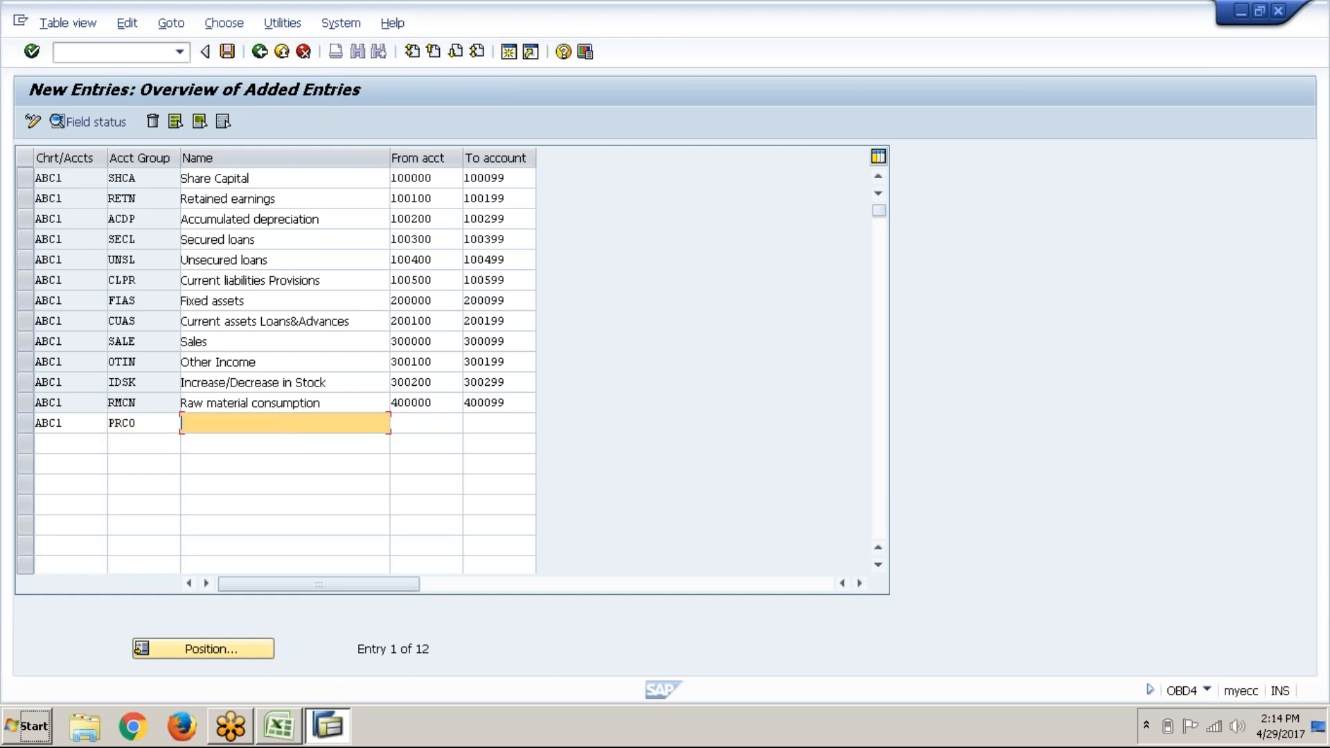
{"action": "type", "text": "PE"}
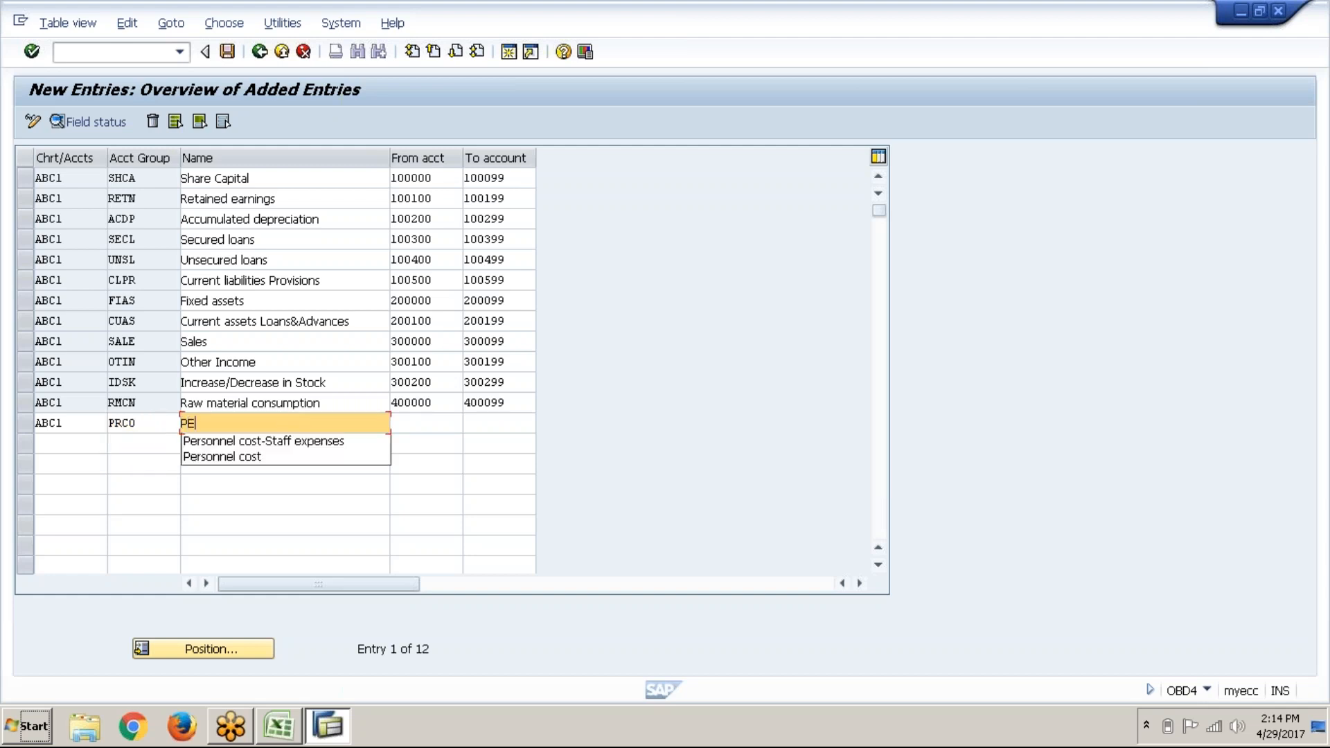
{"action": "key", "text": "Down"}
{"action": "key", "text": "Down"}
{"action": "key", "text": "Delete"}
{"action": "key", "text": "Down"}
{"action": "key", "text": "Return"}
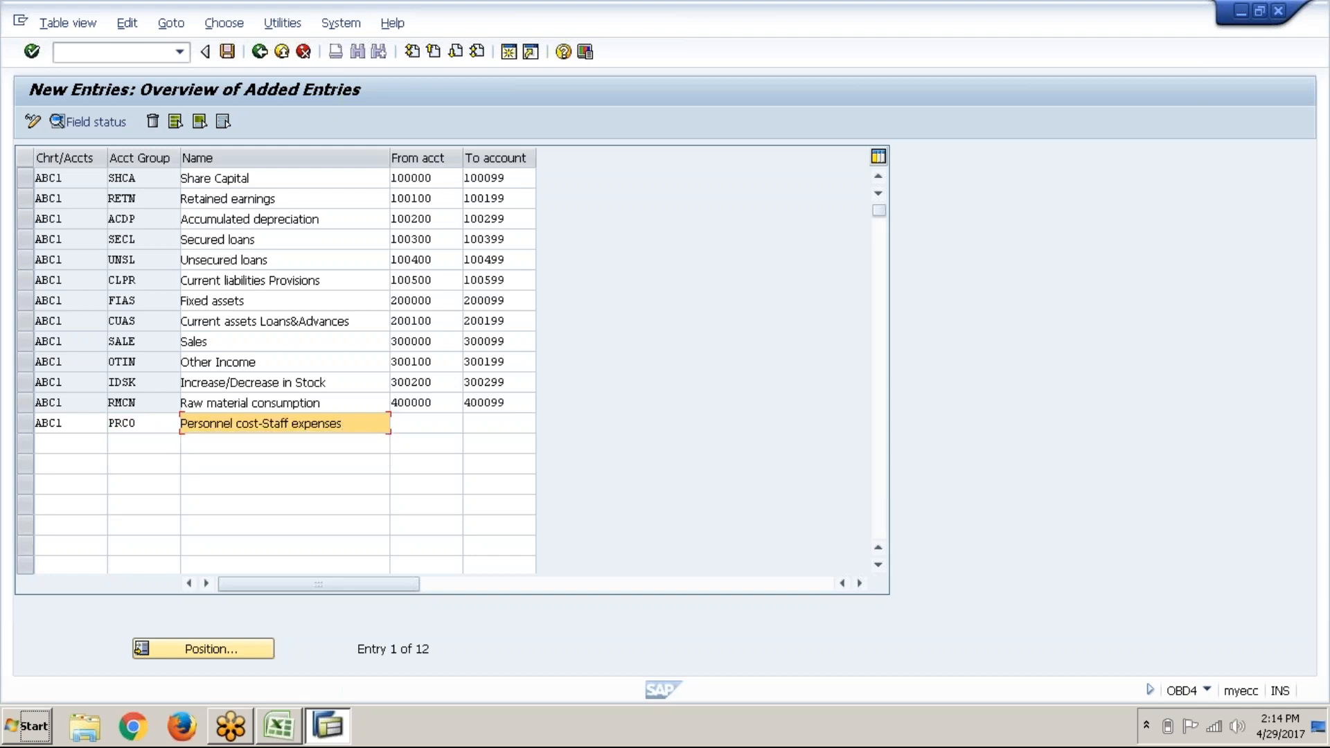
Step: Set the PRCO range from 400100 to 400199, correcting the mistyped ending account
{"action": "key", "text": "Tab"}
{"action": "type", "text": "400100"}
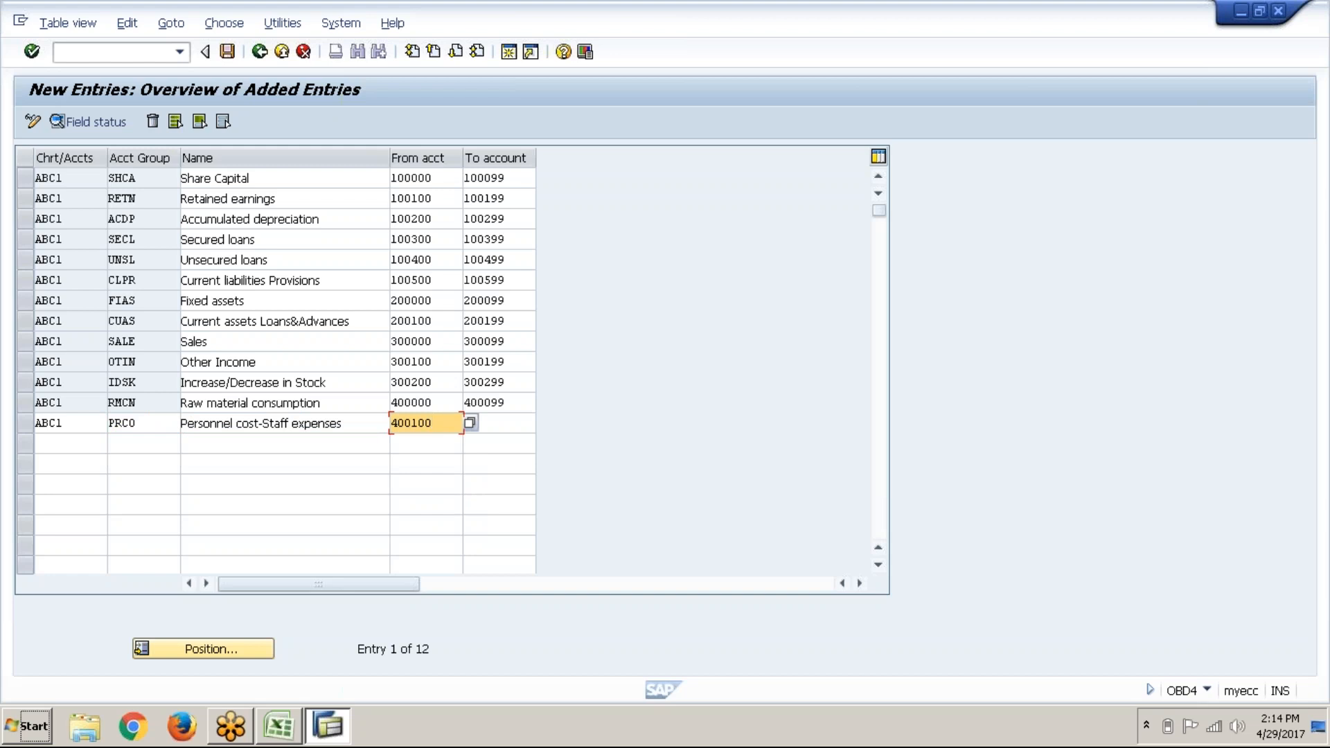
{"action": "left_click", "coordinate": [523, 432]}
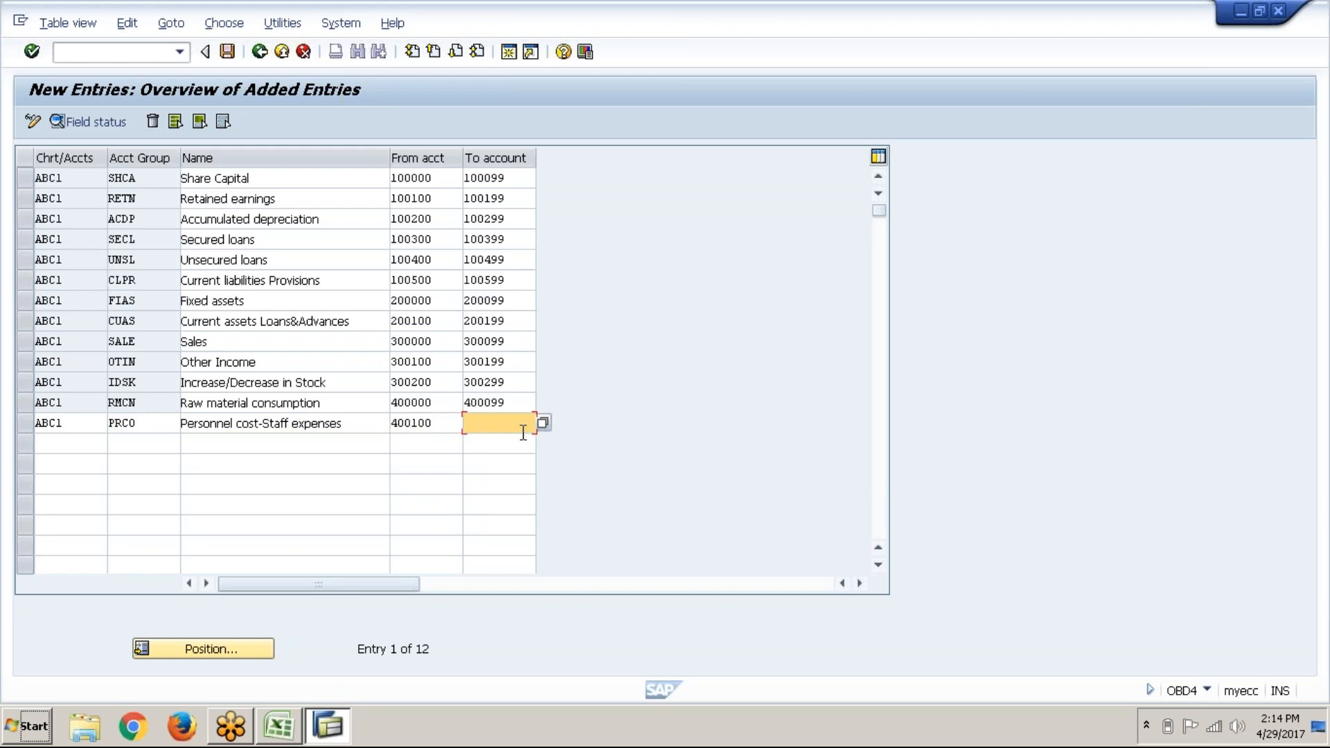
{"action": "type", "text": "400200"}
{"action": "key", "text": "Tab"}
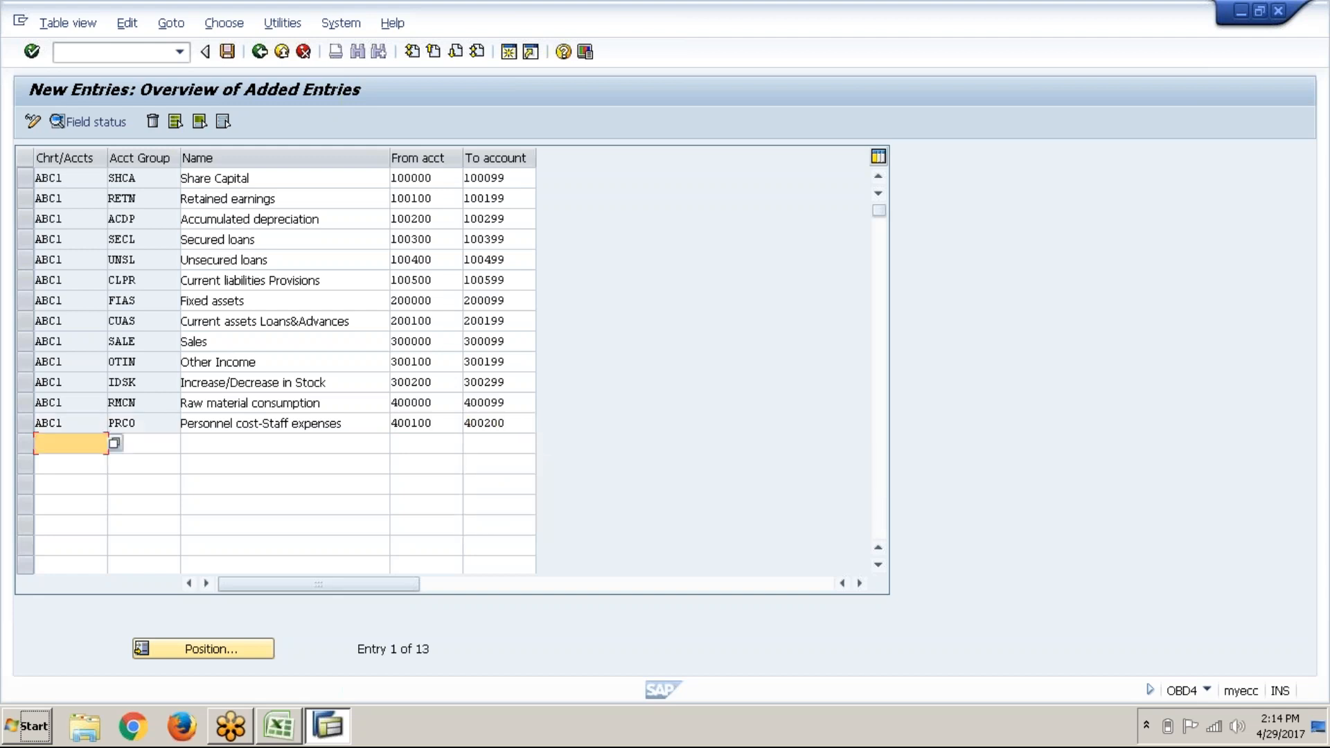
{"action": "left_click", "coordinate": [519, 431]}
{"action": "key", "text": "BackSpace"}
{"action": "key", "text": "BackSpace"}
{"action": "key", "text": "BackSpace"}
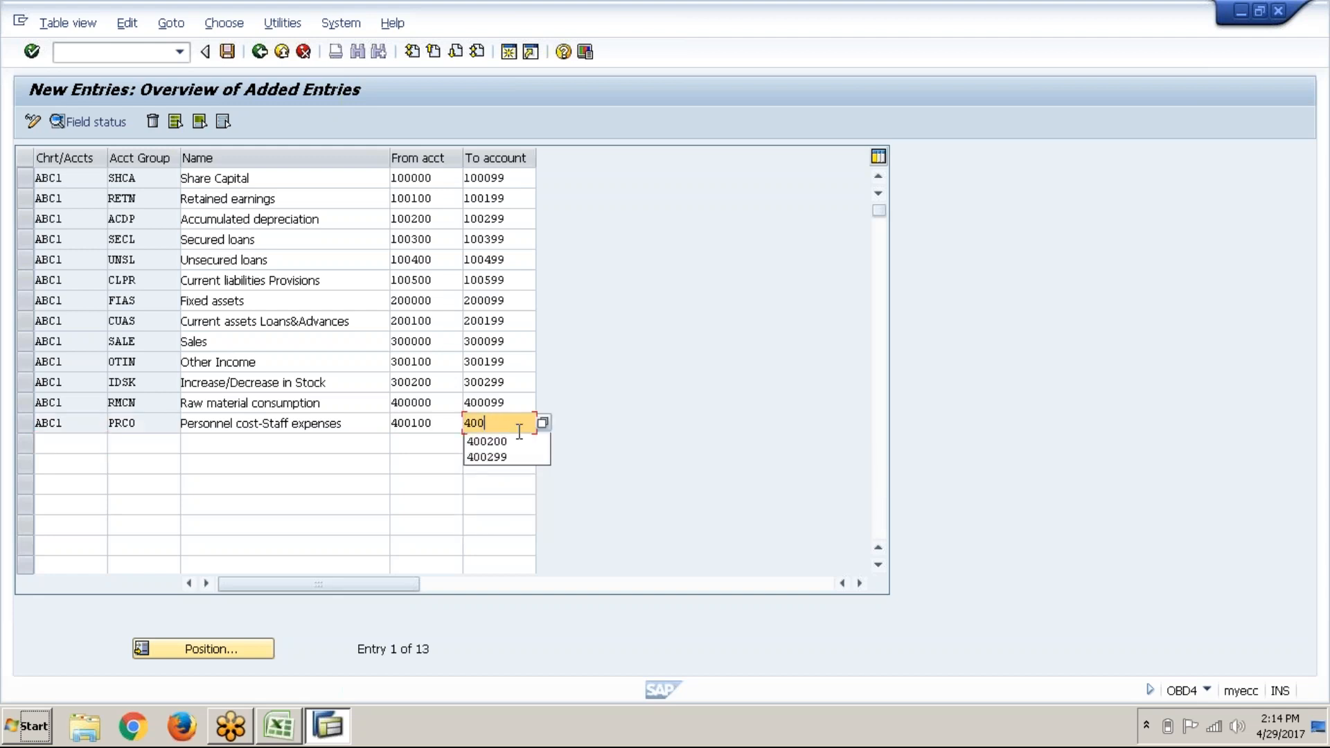
{"action": "type", "text": "199"}
{"action": "key", "text": "Tab"}
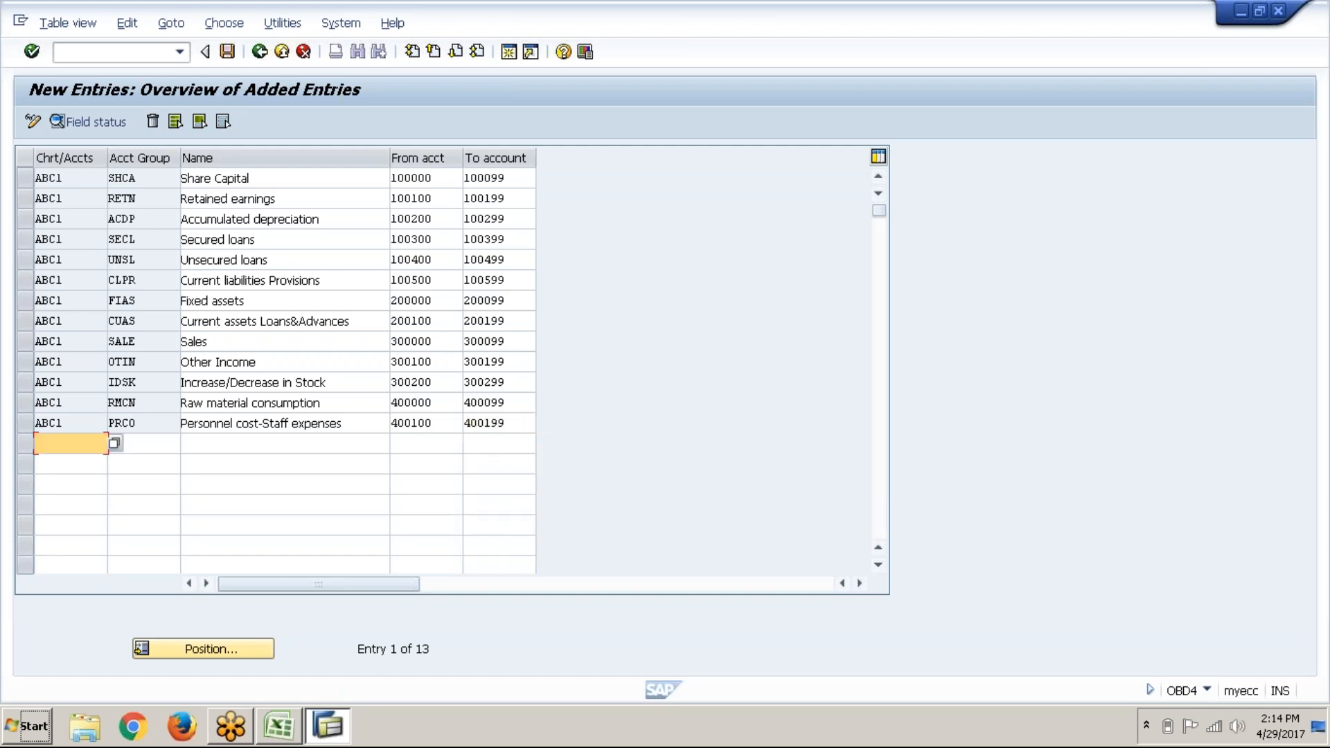
Step: Enter a new ABC1 row with group MFRG named 'Manufacturing expenses'
{"action": "type", "text": "ABC"}
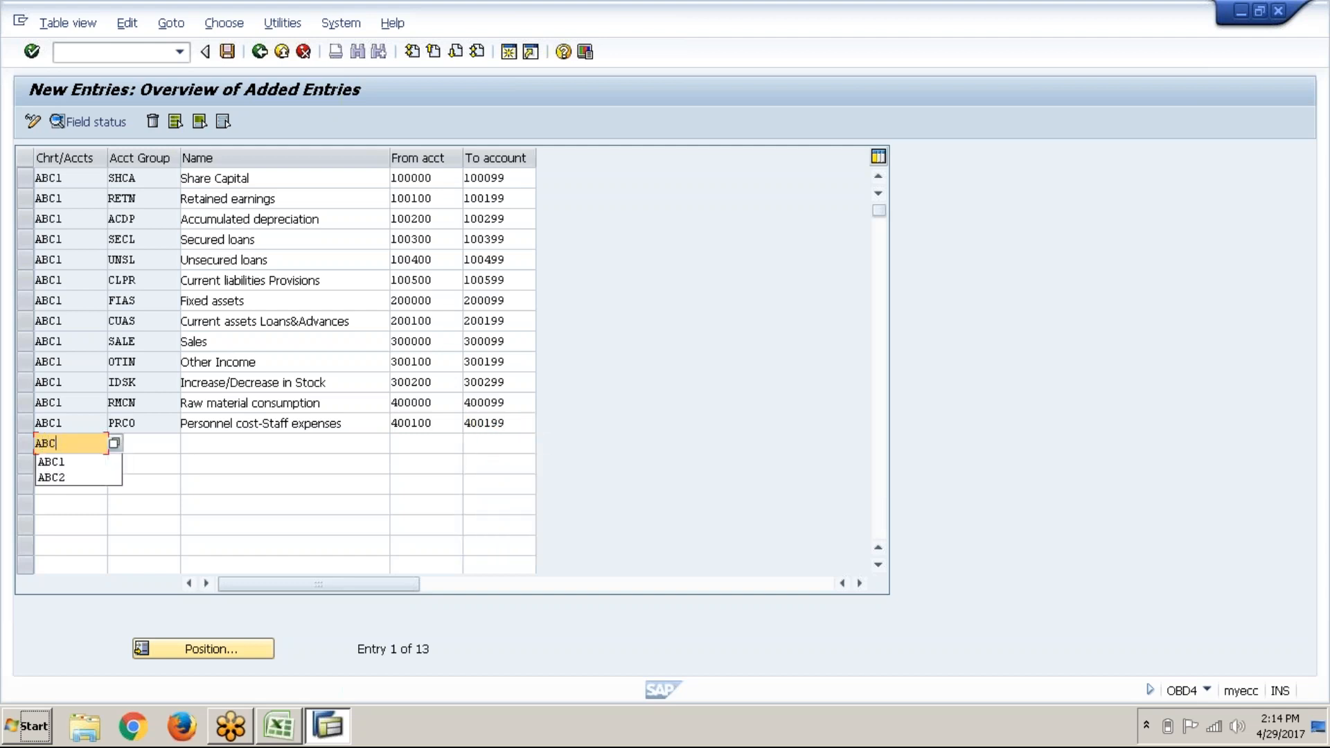
{"action": "type", "text": "1"}
{"action": "key", "text": "Tab"}
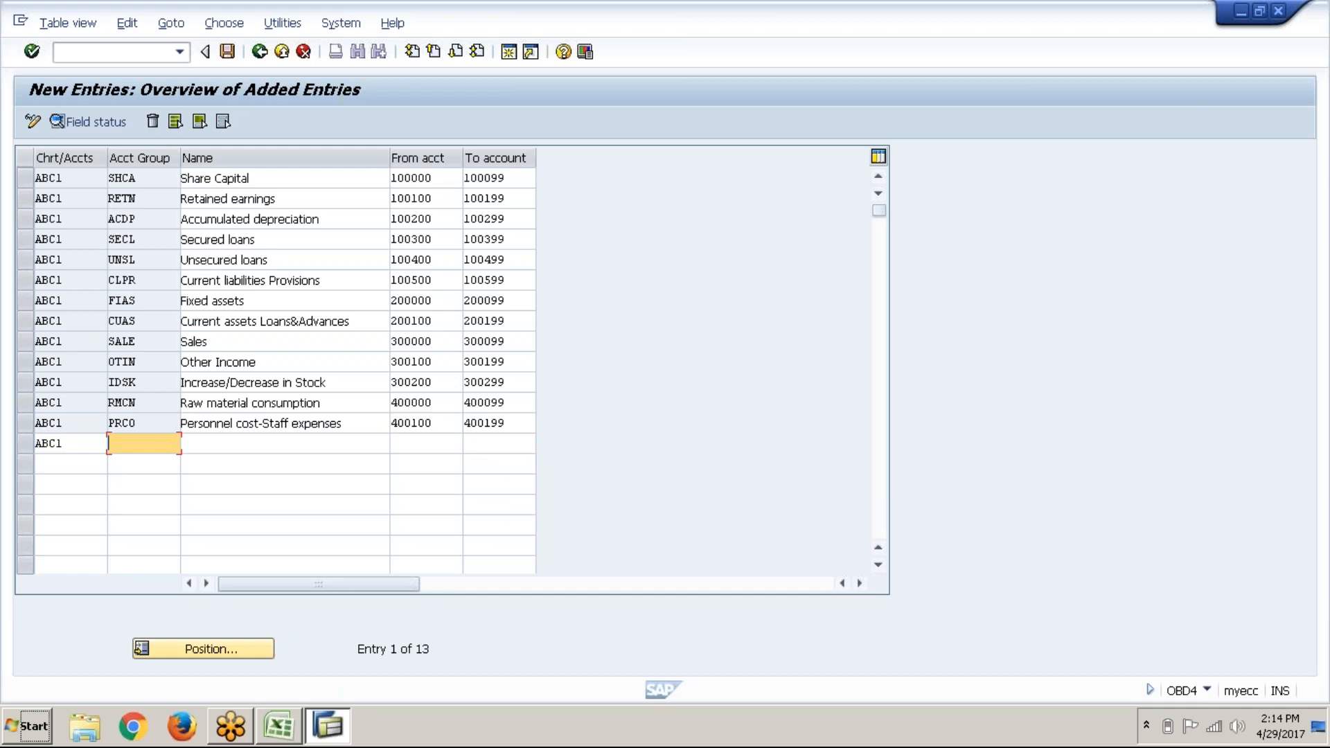
{"action": "type", "text": "EXP"}
{"action": "key", "text": "BackSpace"}
{"action": "key", "text": "BackSpace"}
{"action": "key", "text": "BackSpace"}
{"action": "type", "text": "MF"}
{"action": "key", "text": "Down"}
{"action": "key", "text": "Tab"}
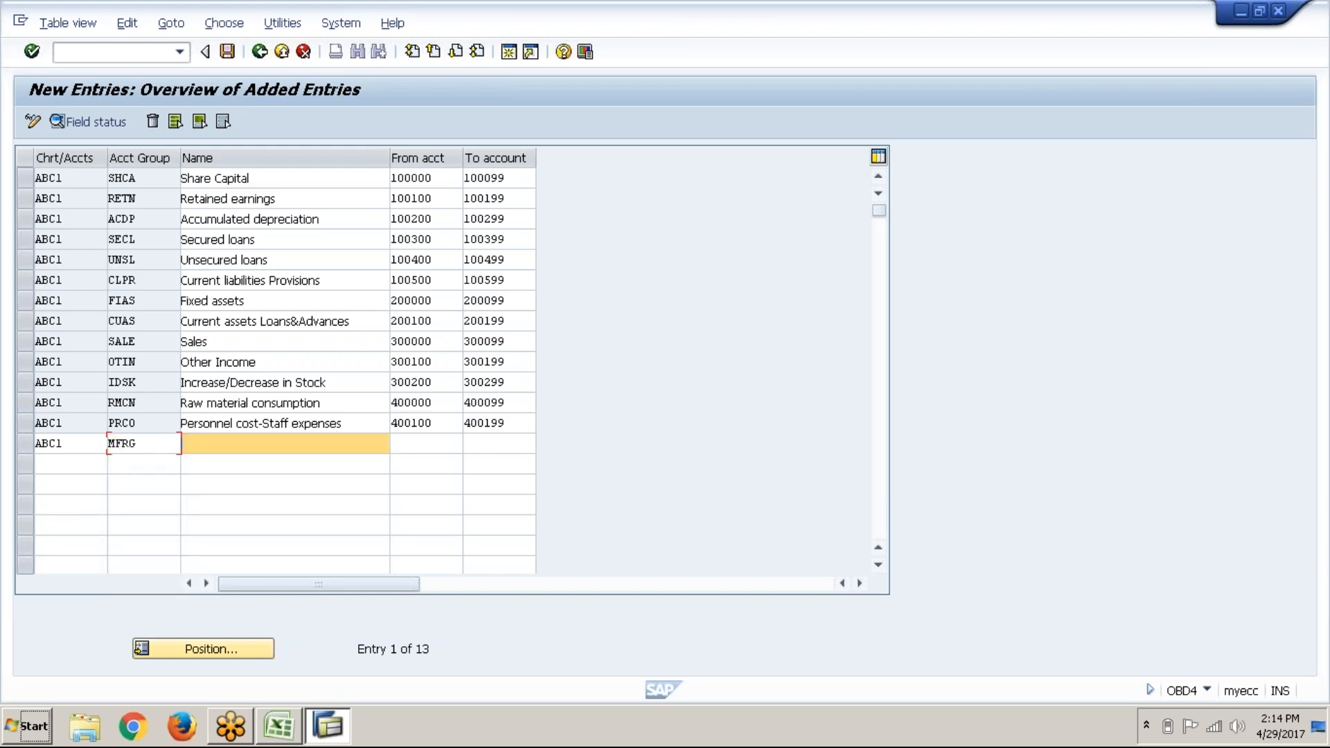
{"action": "type", "text": "MANU"}
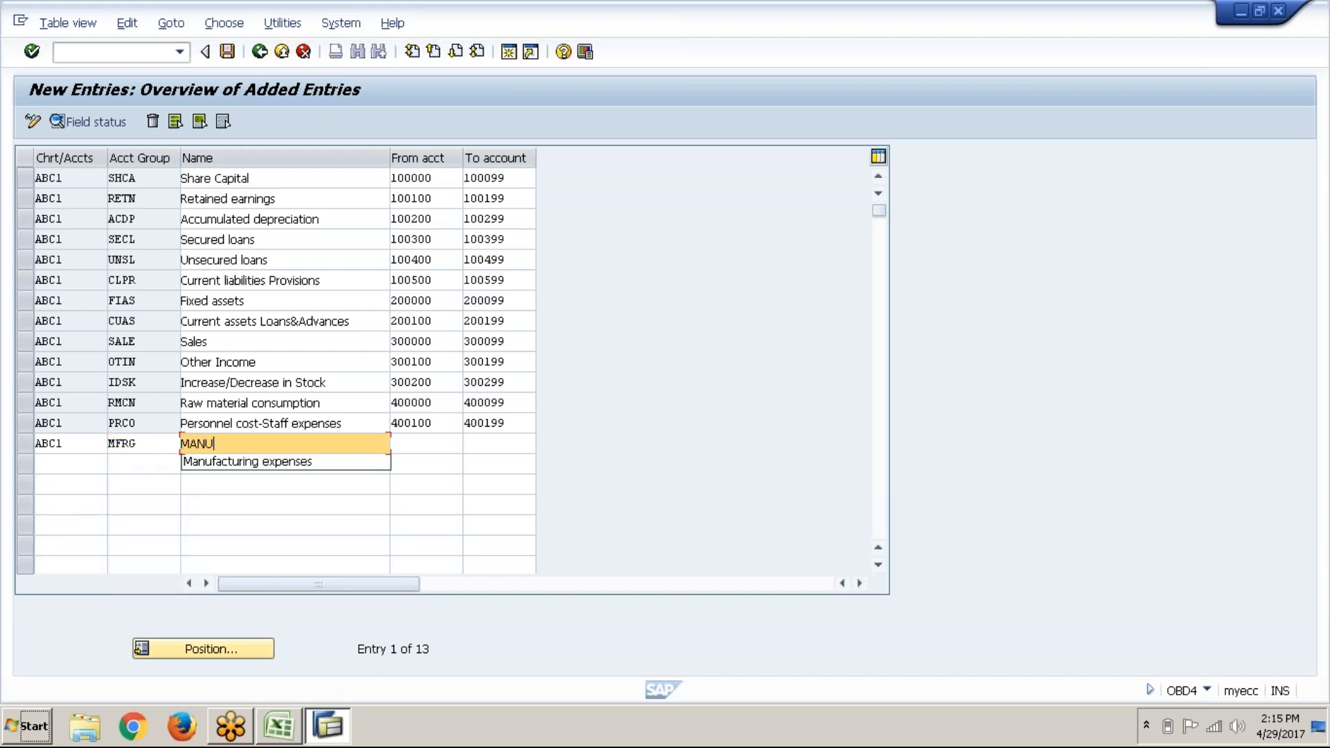
{"action": "key", "text": "Down"}
{"action": "key", "text": "Tab"}
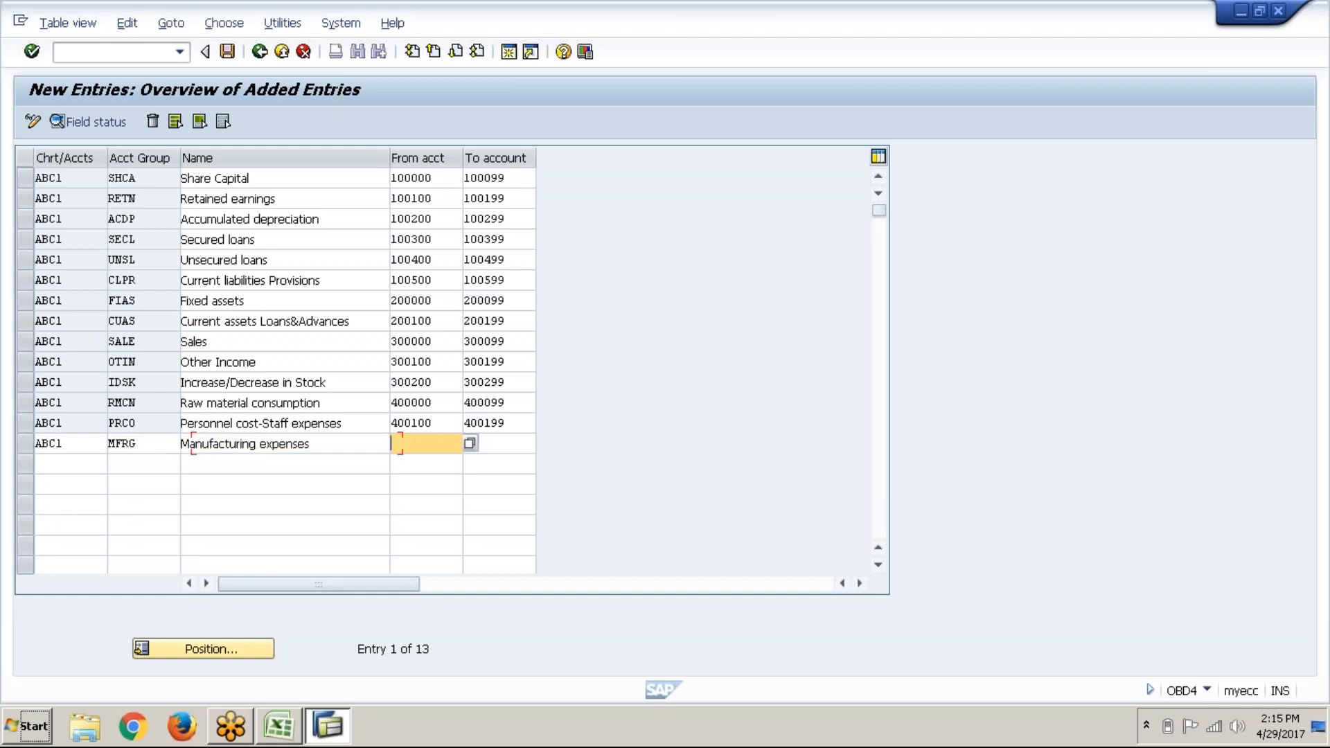
Step: Set the MFRG range to 400200–400299 and begin the next row with chart ABC1
{"action": "type", "text": "40"}
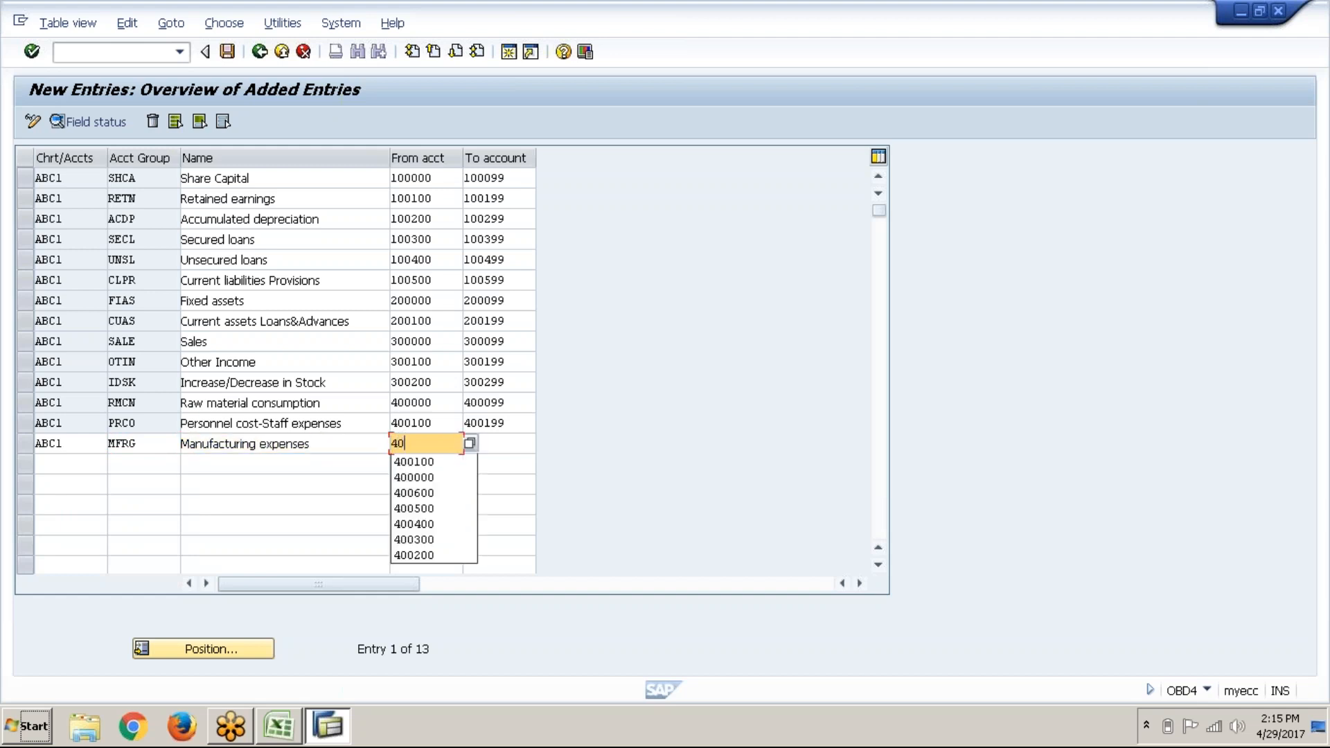
{"action": "type", "text": "0200"}
{"action": "key", "text": "Tab"}
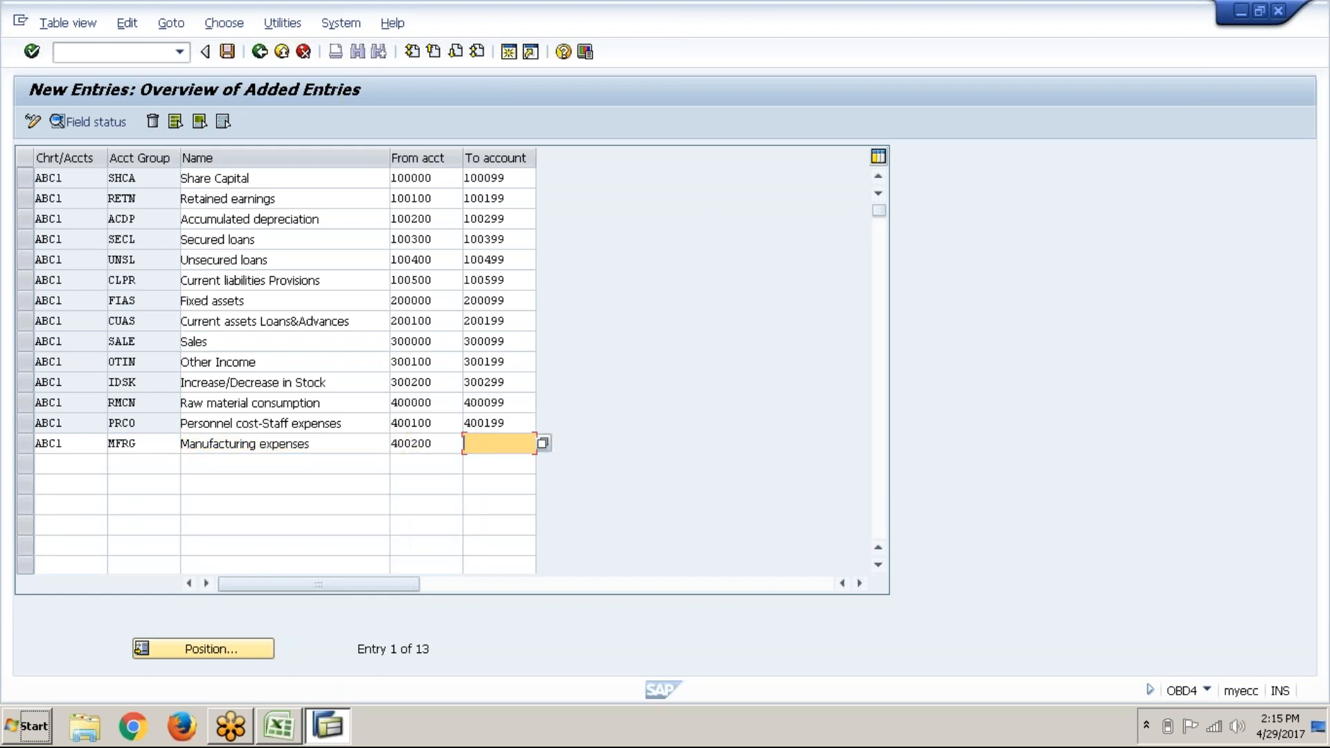
{"action": "type", "text": "400299"}
{"action": "key", "text": "Tab"}
{"action": "type", "text": "ABC1"}
{"action": "key", "text": "Tab"}
Step: Enter group EXPS with the account range 400300 to 400399
{"action": "type", "text": "EXPS"}
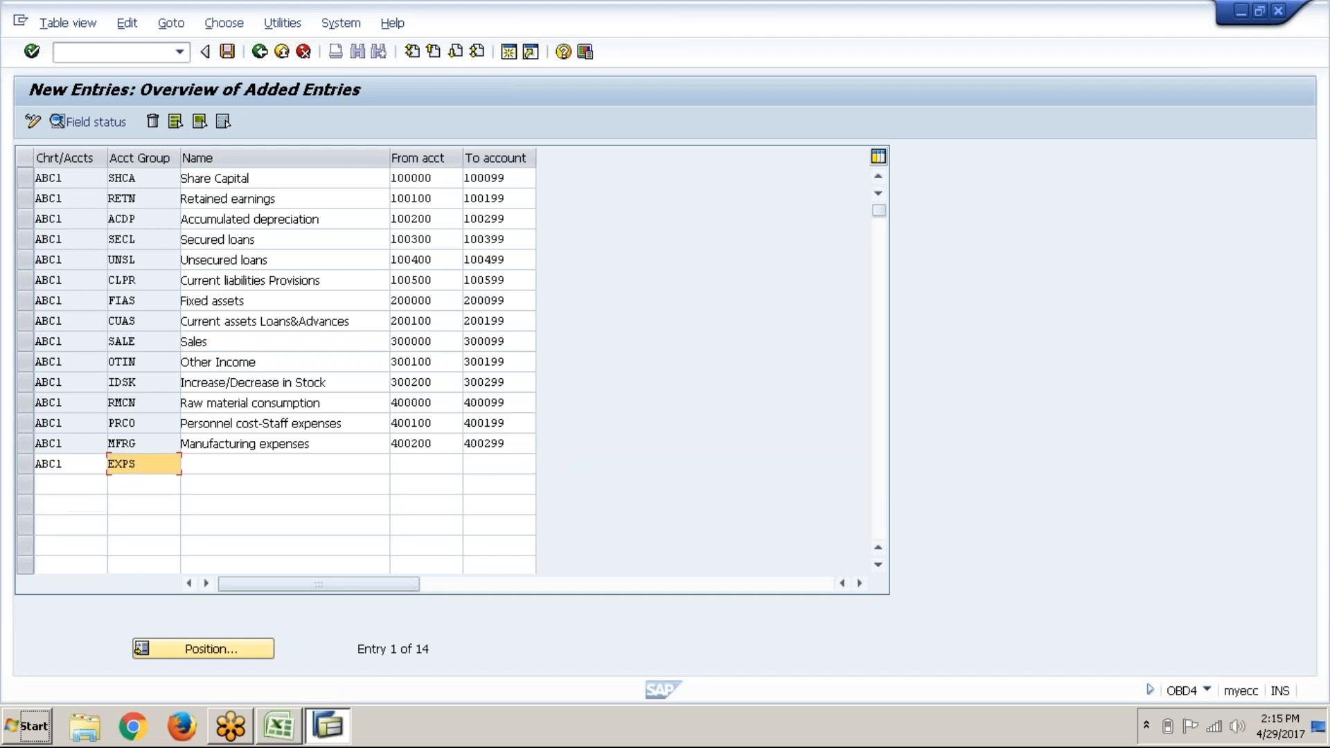
{"action": "key", "text": "Return"}
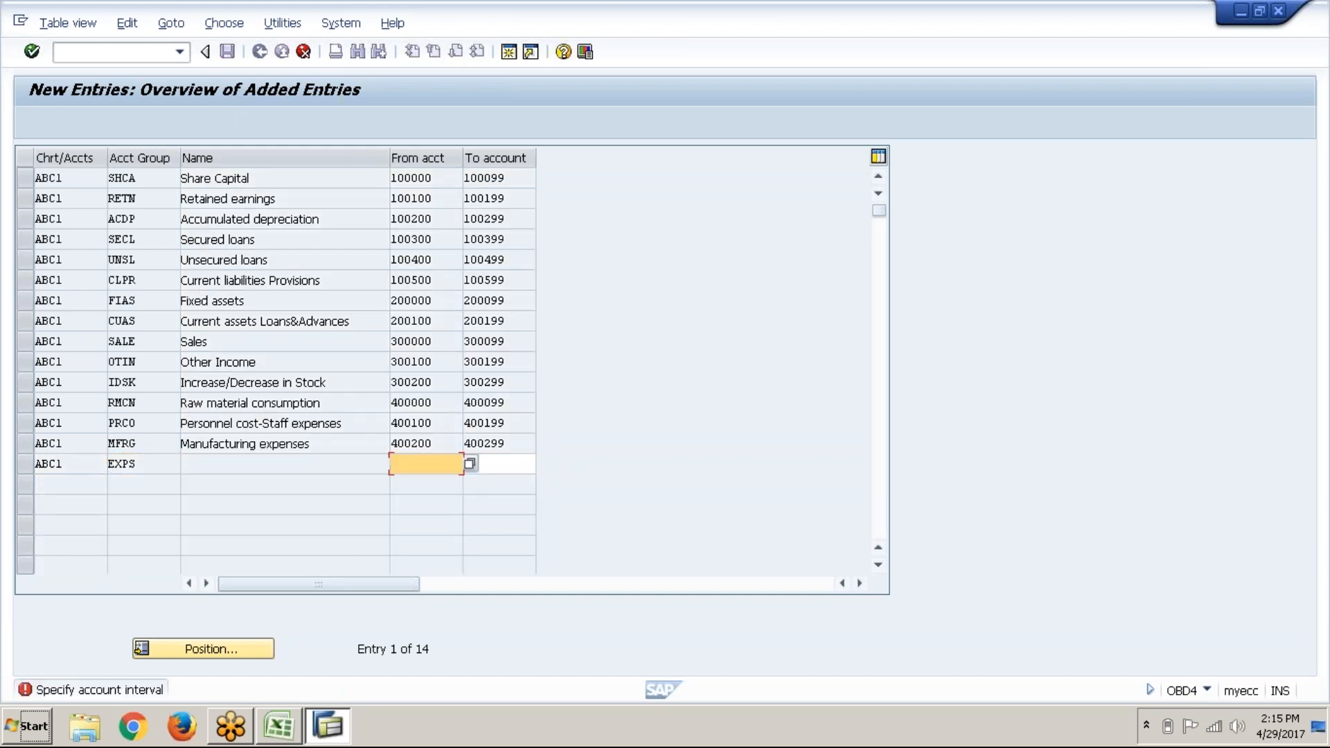
{"action": "type", "text": "400300"}
{"action": "key", "text": "Return"}
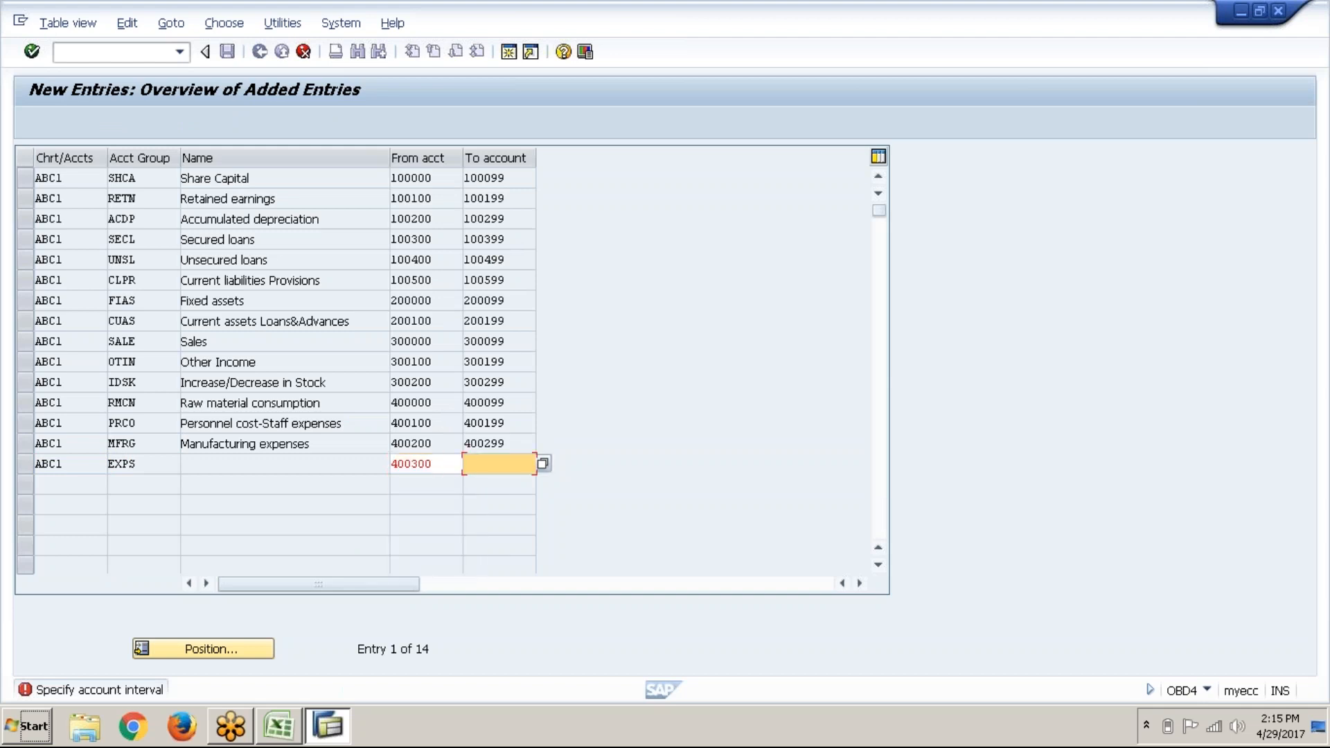
{"action": "type", "text": "400399"}
{"action": "key", "text": "Return"}
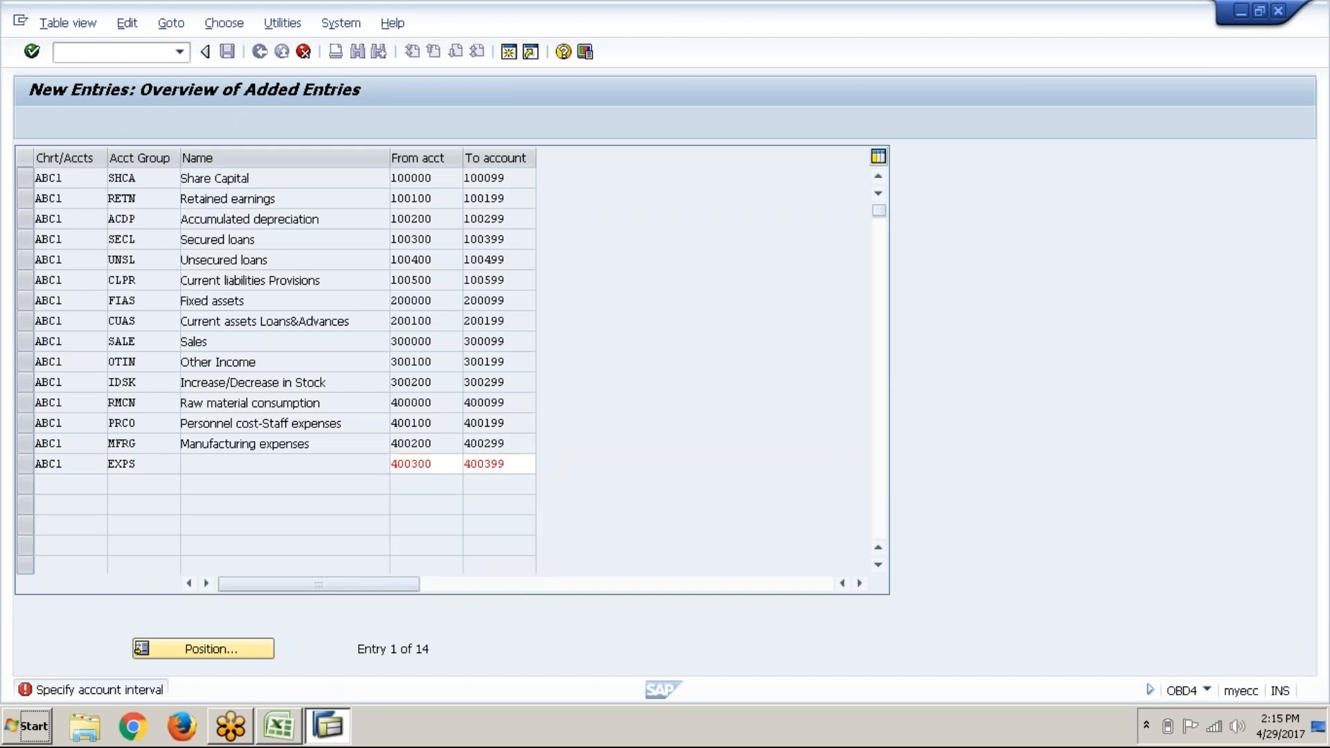
Step: Name the EXPS group 'Expenses' and start another row with chart ABC1
{"action": "left_click", "coordinate": [218, 471]}
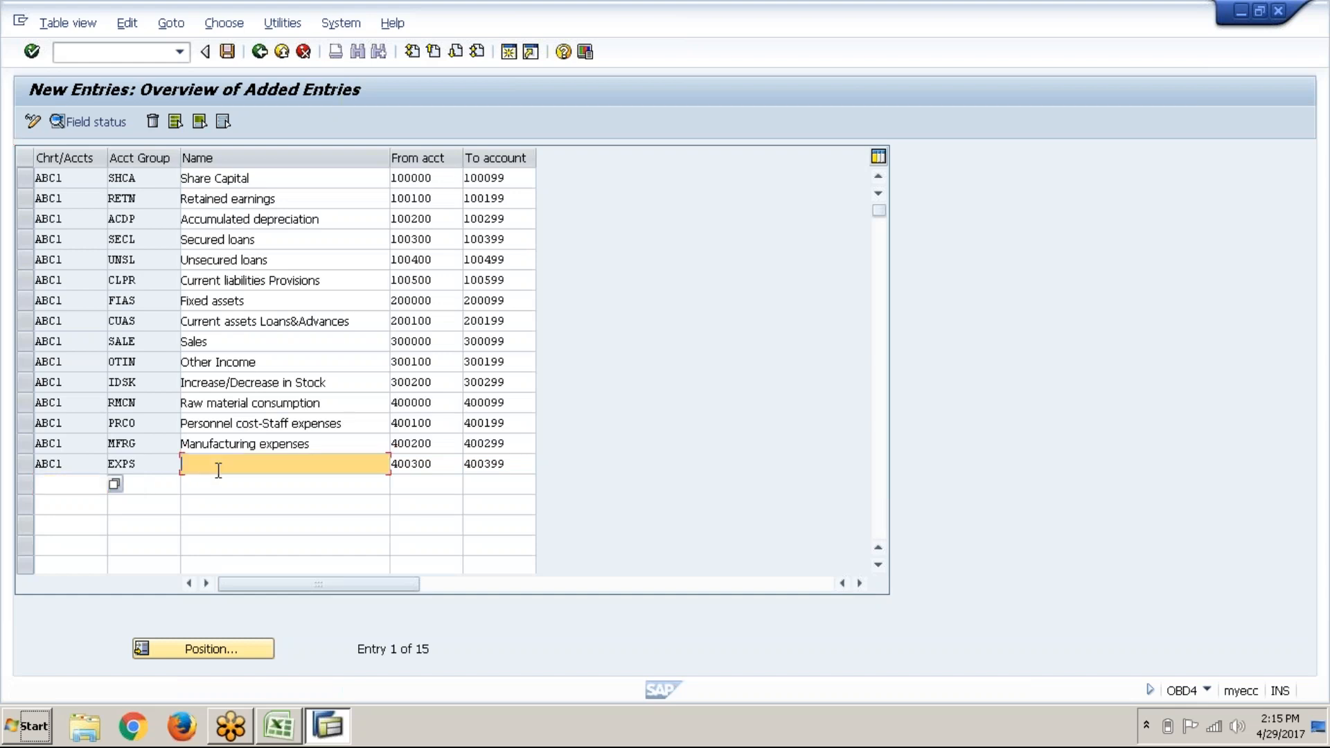
{"action": "type", "text": "EXPEN"}
{"action": "key", "text": "Down"}
{"action": "key", "text": "Return"}
{"action": "left_click", "coordinate": [80, 475]}
{"action": "type", "text": "ABC1"}
{"action": "key", "text": "Tab"}
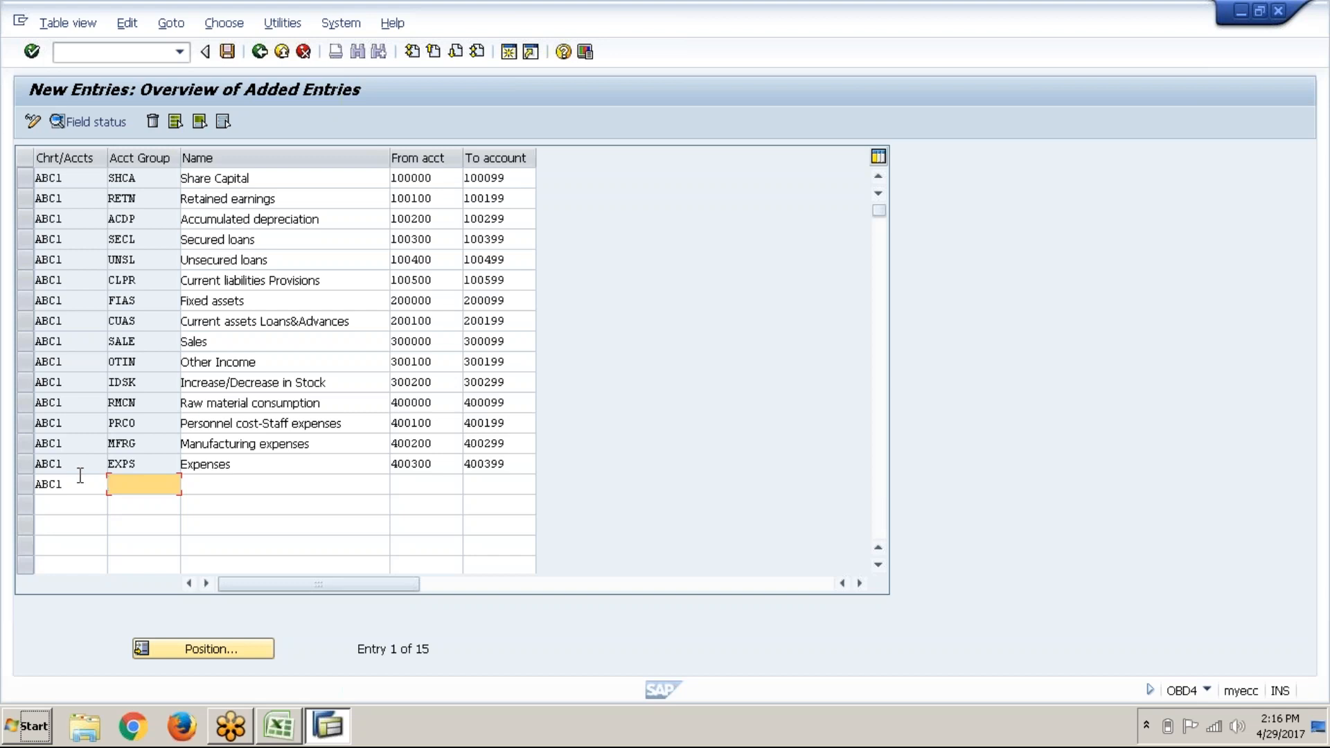
Step: Start a new ABC1 row in the account group table and submit it for checking
{"action": "left_click", "coordinate": [160, 304]}
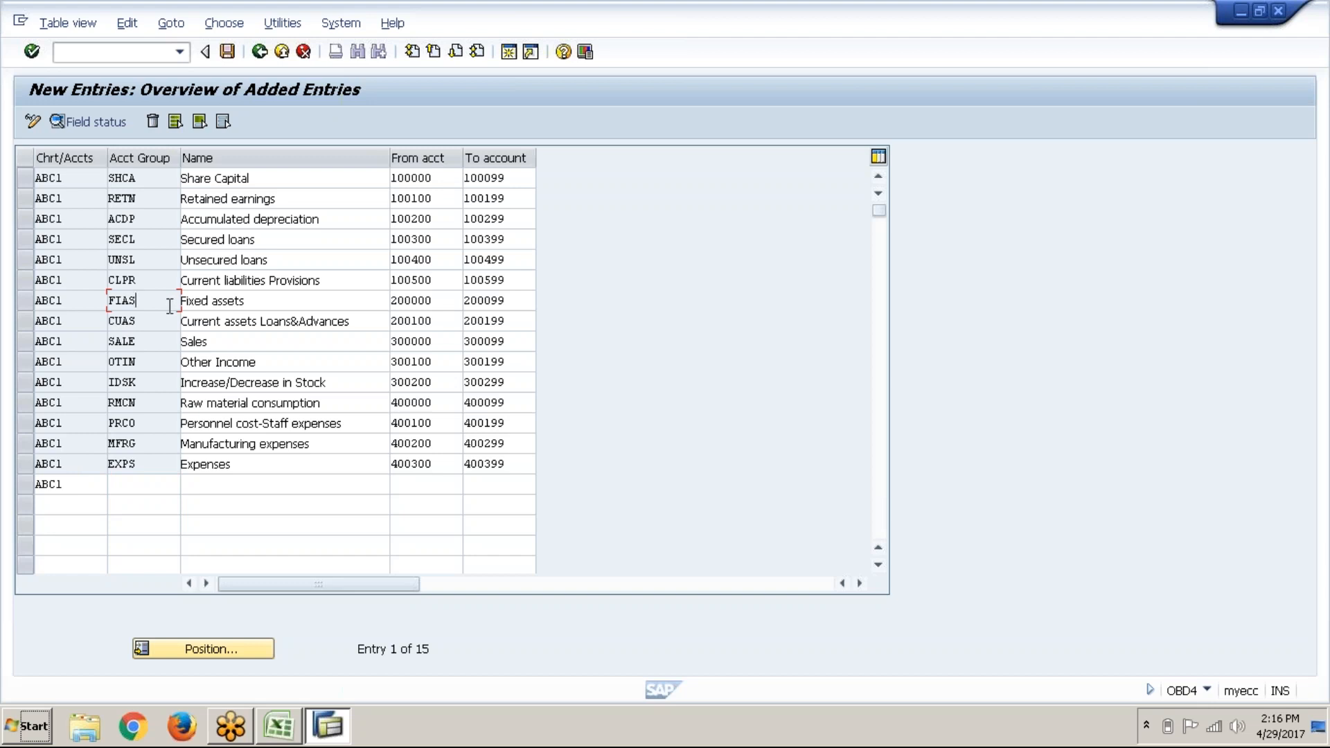
{"action": "left_click", "coordinate": [155, 501]}
{"action": "left_click", "coordinate": [159, 491]}
{"action": "key", "text": "Return"}
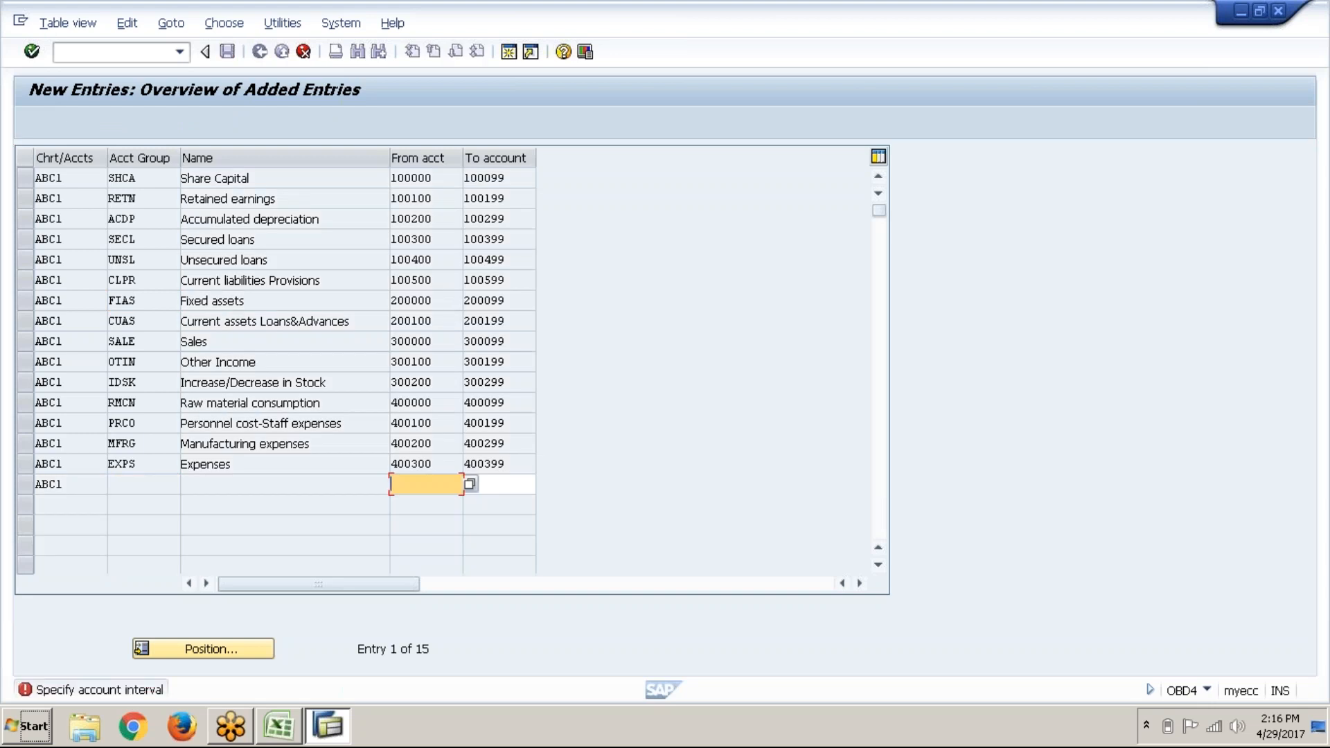
{"action": "left_click", "coordinate": [24, 484]}
{"action": "key", "text": "Return"}
Step: Enter the range 400400–400499, then delete the incomplete row from the table
{"action": "type", "text": "400400"}
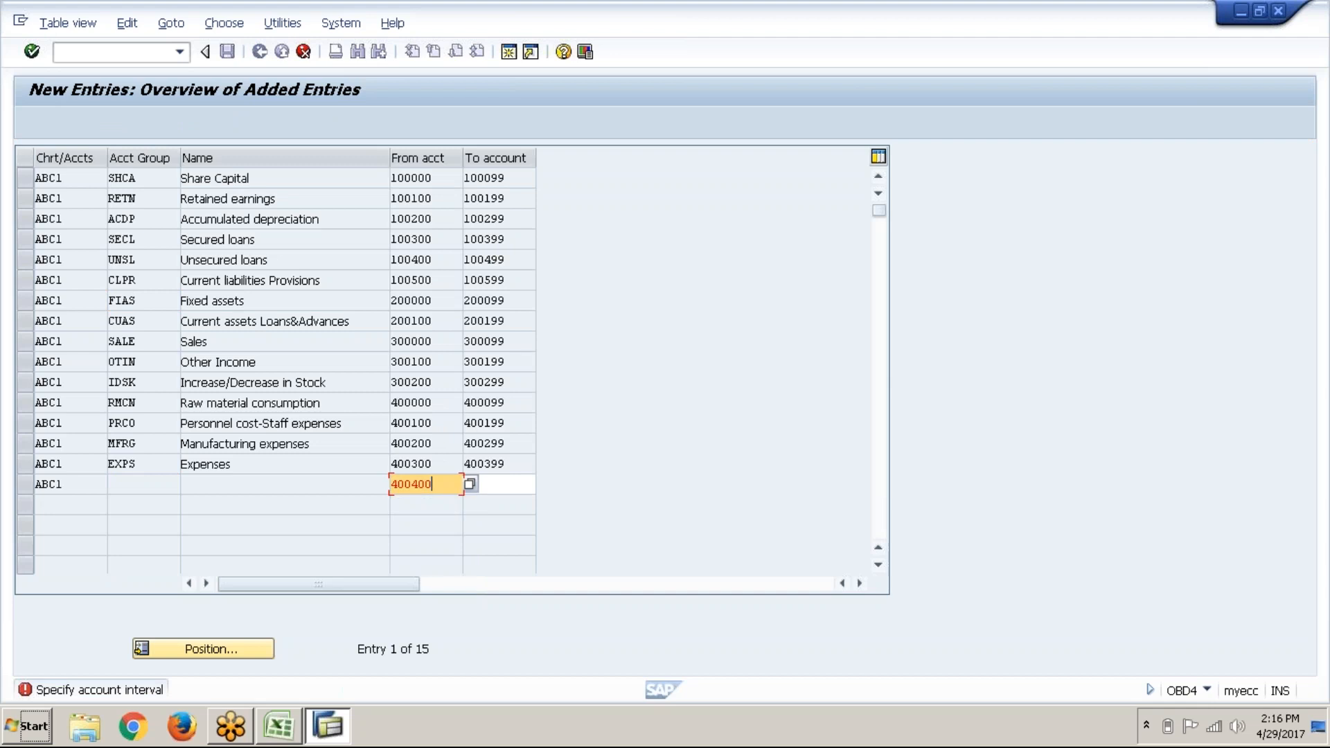
{"action": "key", "text": "Tab"}
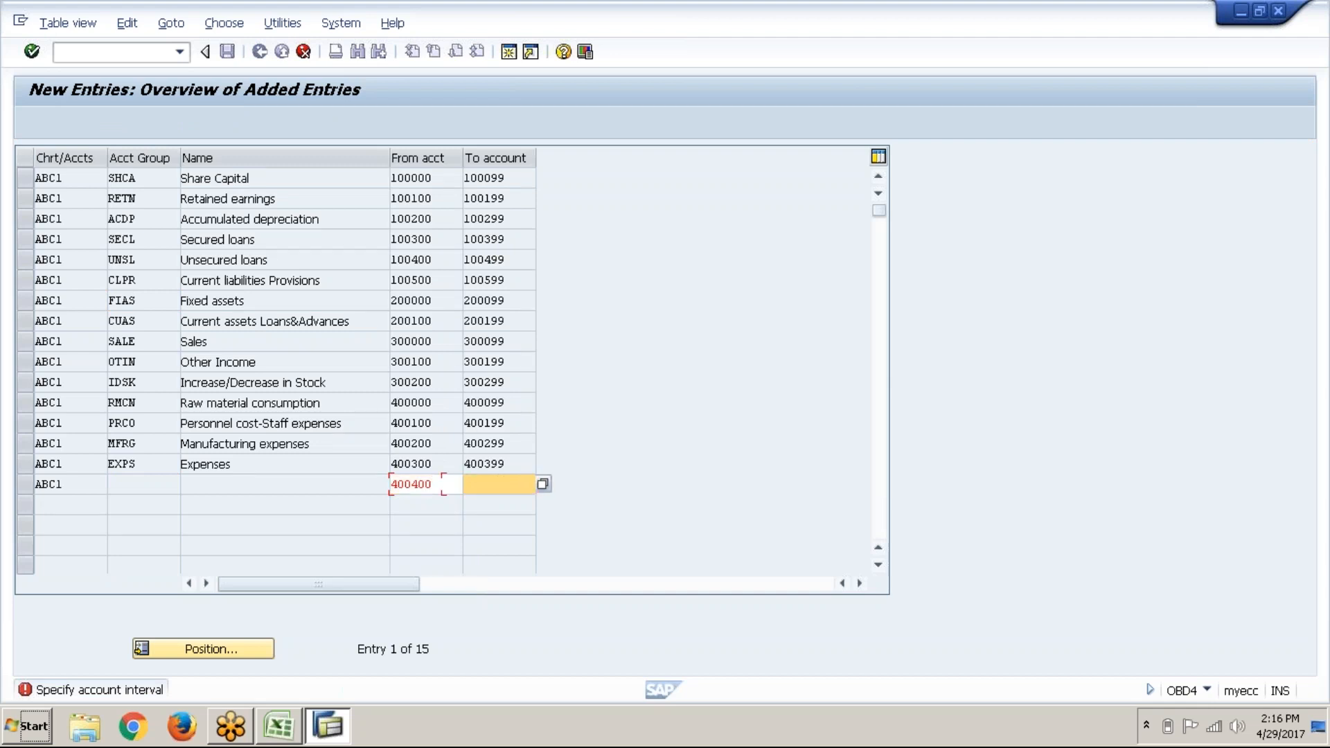
{"action": "type", "text": "400499"}
{"action": "key", "text": "Return"}
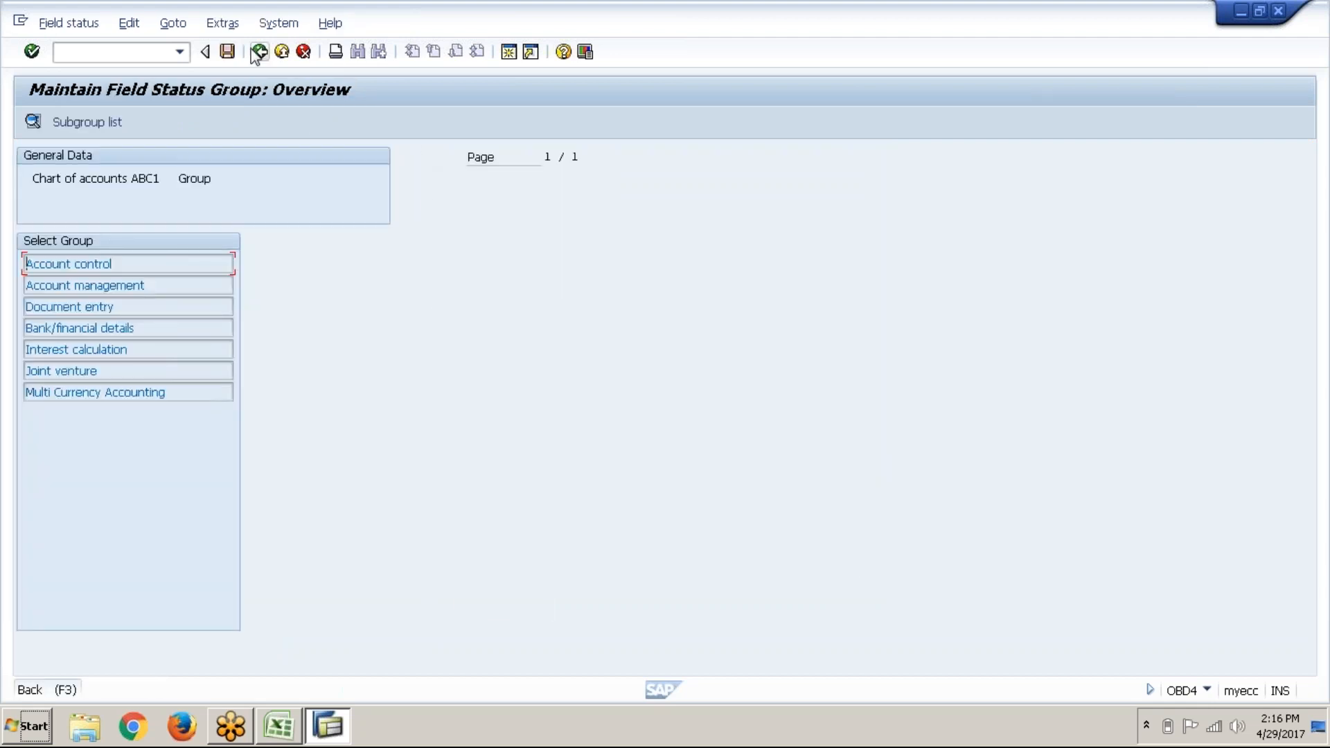
{"action": "left_click", "coordinate": [259, 51]}
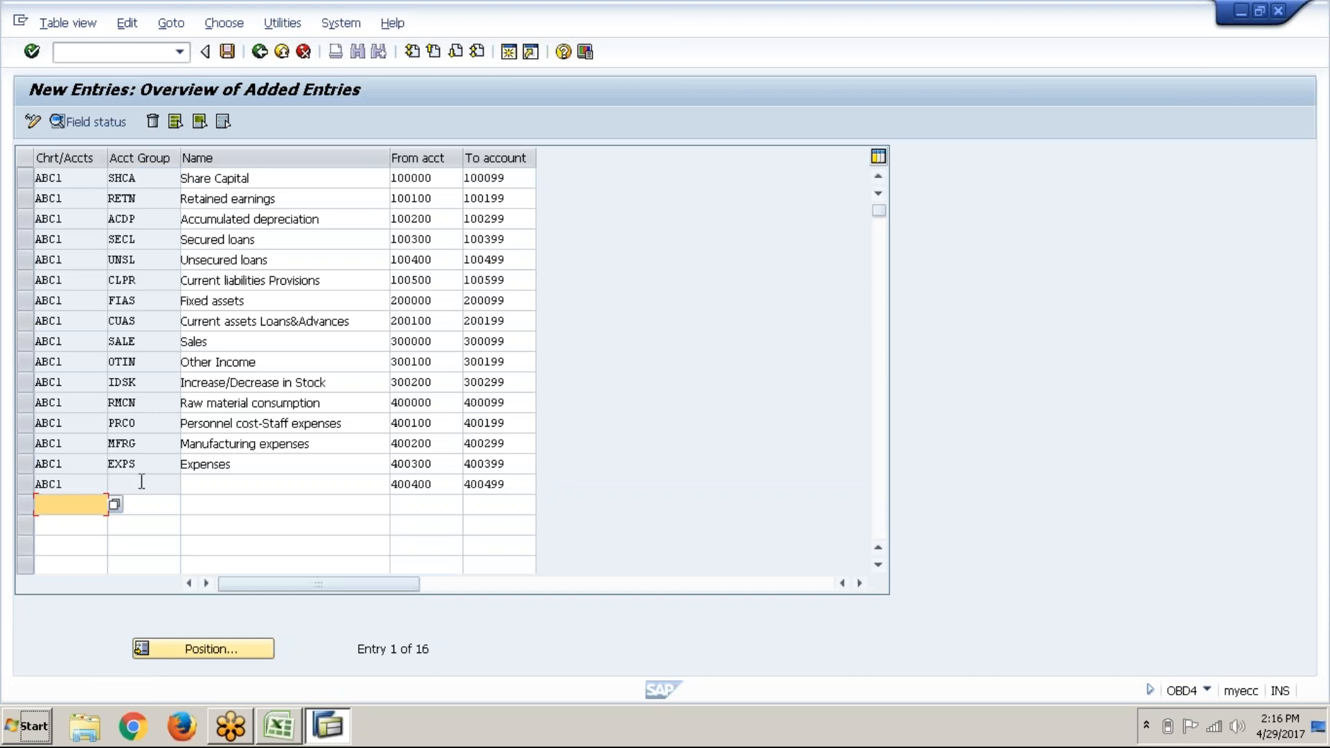
{"action": "left_click", "coordinate": [24, 488]}
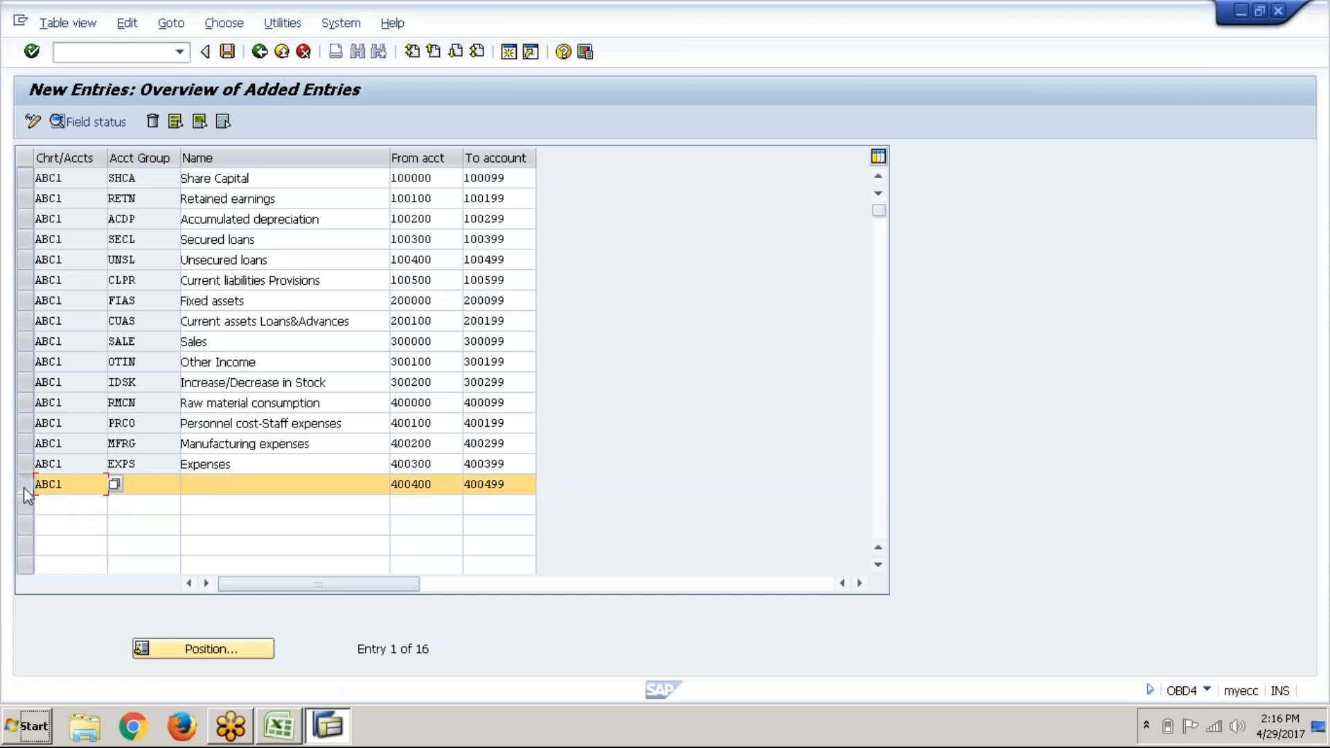
{"action": "left_click", "coordinate": [152, 124]}
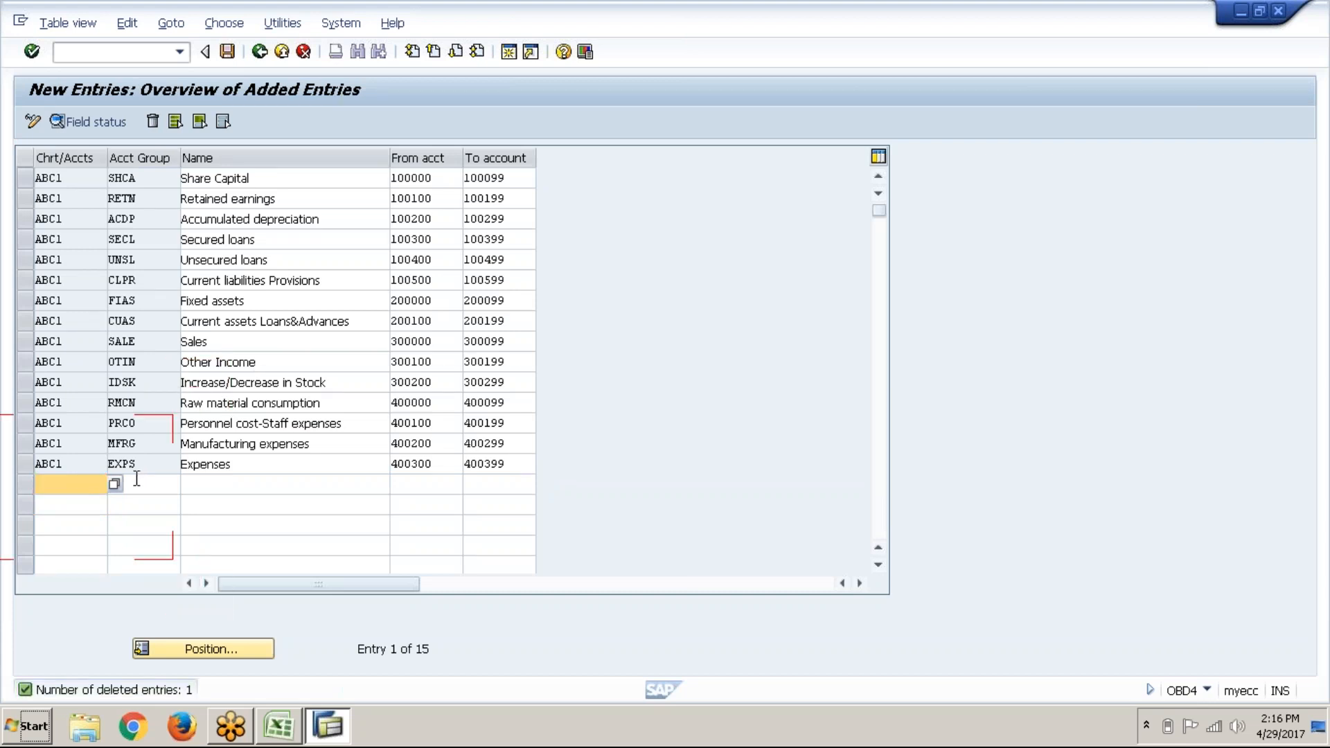
Step: Add group PURC 'Purchases' under ABC1 with accounts 400400 to 400499
{"action": "key", "text": "Down"}
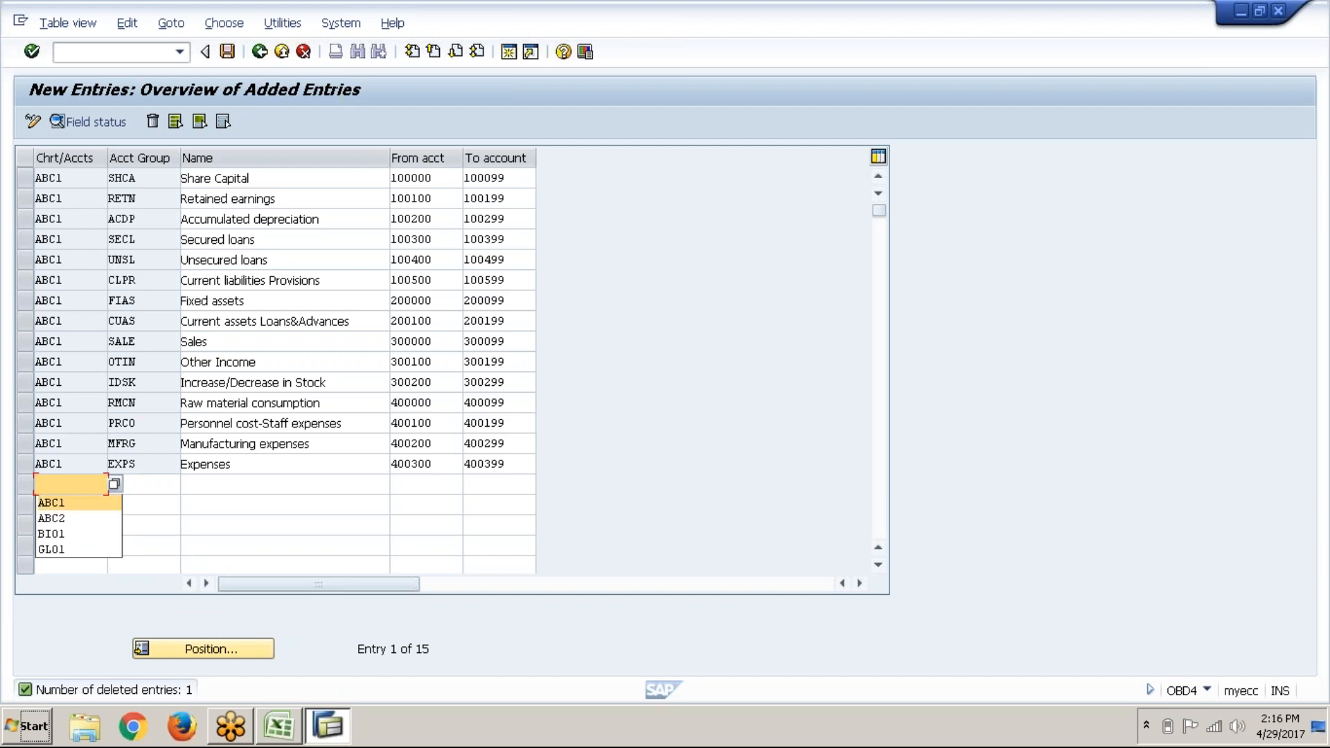
{"action": "key", "text": "Return"}
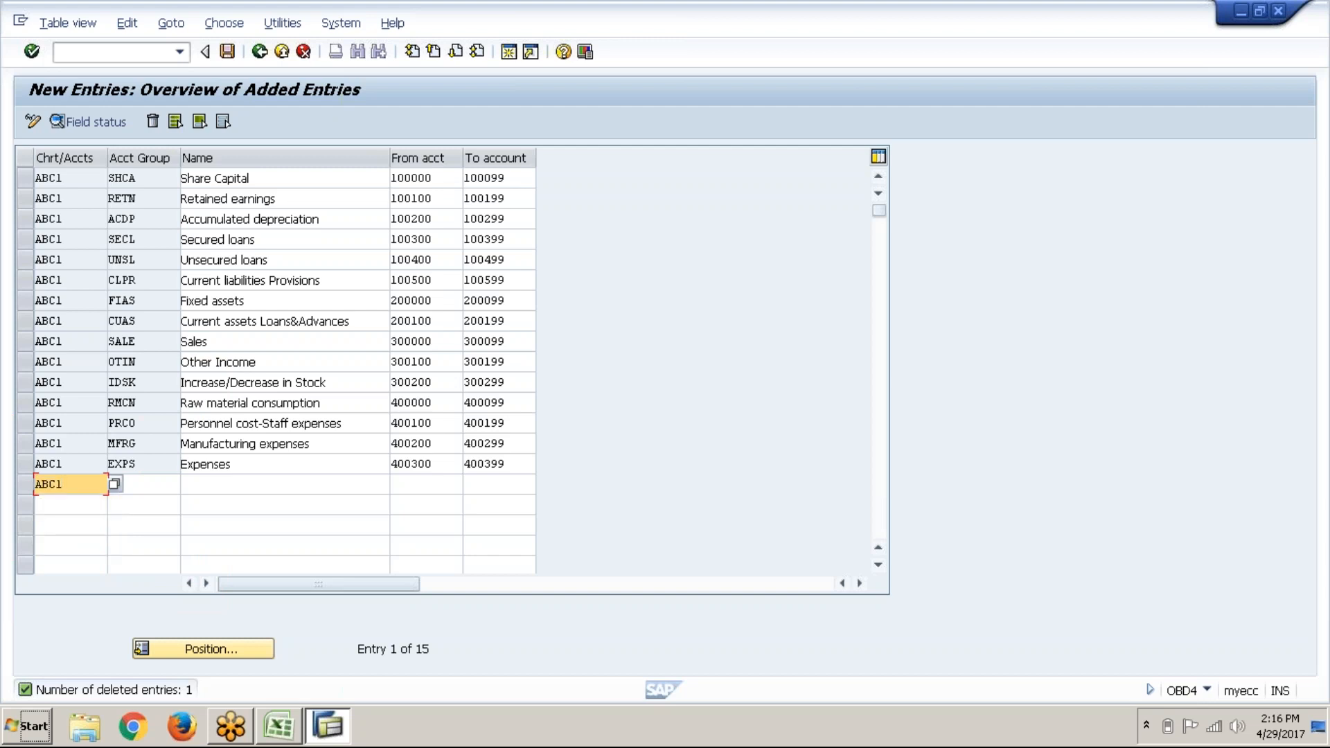
{"action": "key", "text": "Tab"}
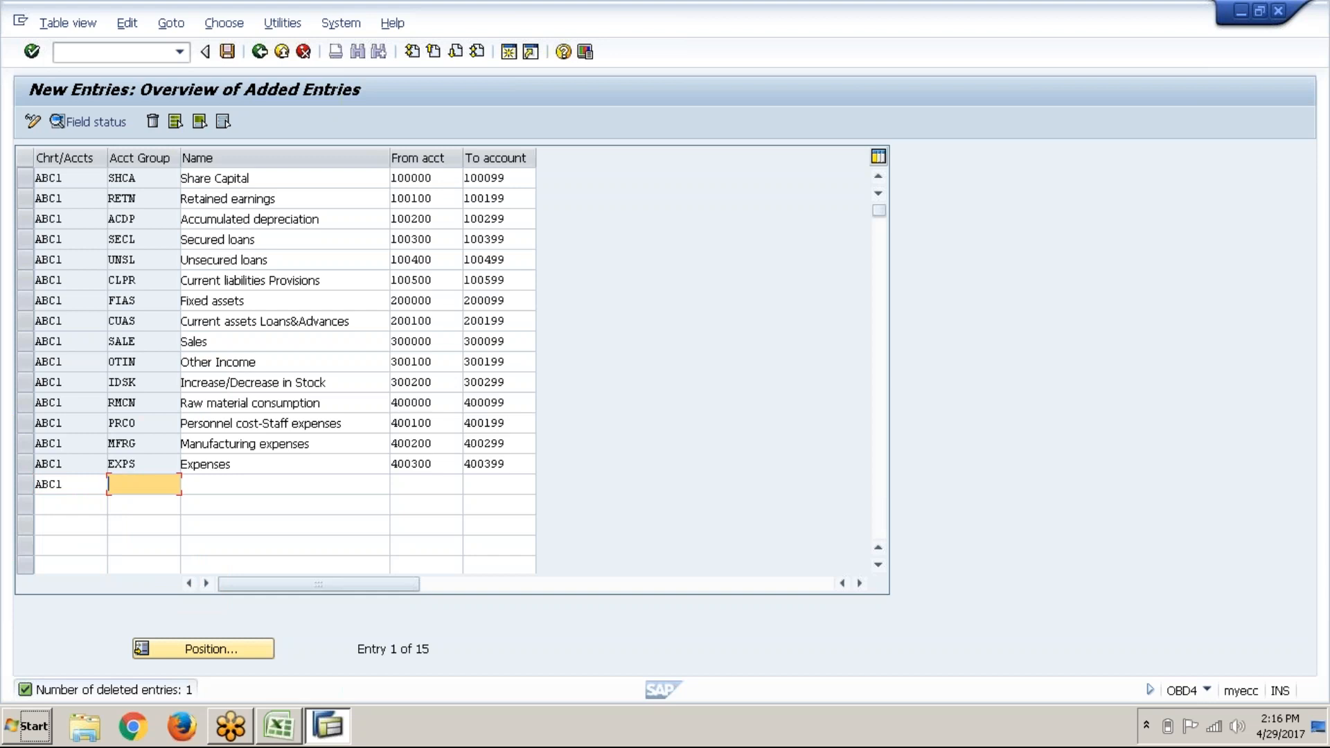
{"action": "type", "text": "pur"}
{"action": "key", "text": "Down"}
{"action": "key", "text": "Return"}
{"action": "key", "text": "Tab"}
{"action": "type", "text": "Pu"}
{"action": "key", "text": "Down"}
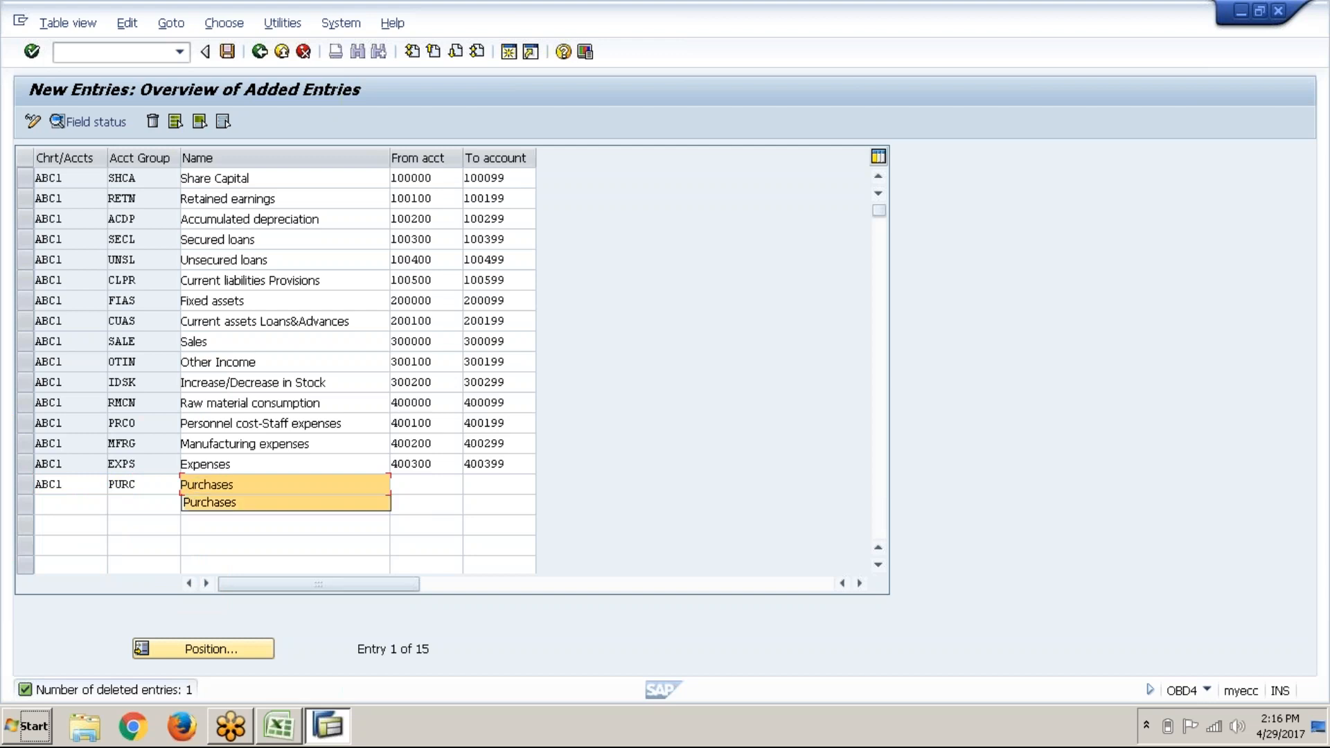
{"action": "key", "text": "Return"}
{"action": "key", "text": "Tab"}
{"action": "type", "text": "400"}
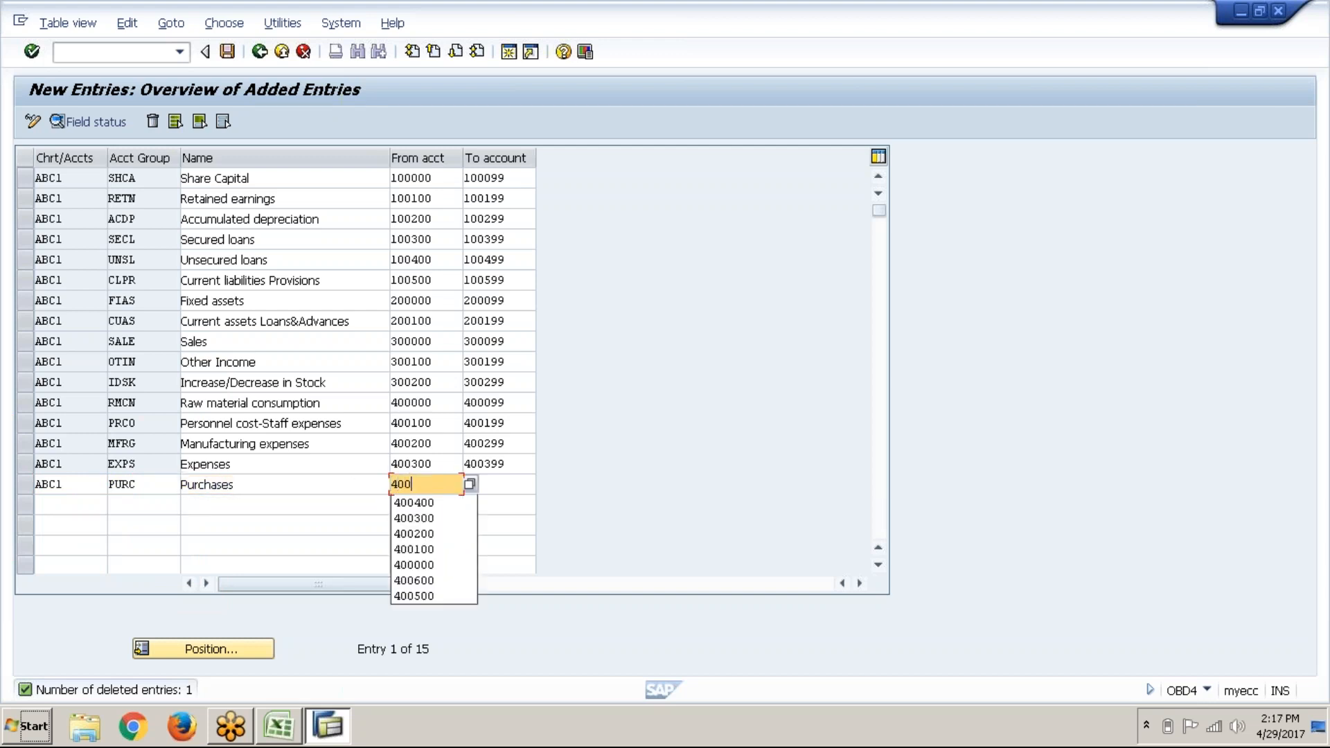
{"action": "type", "text": "400"}
{"action": "key", "text": "Tab"}
{"action": "type", "text": "400"}
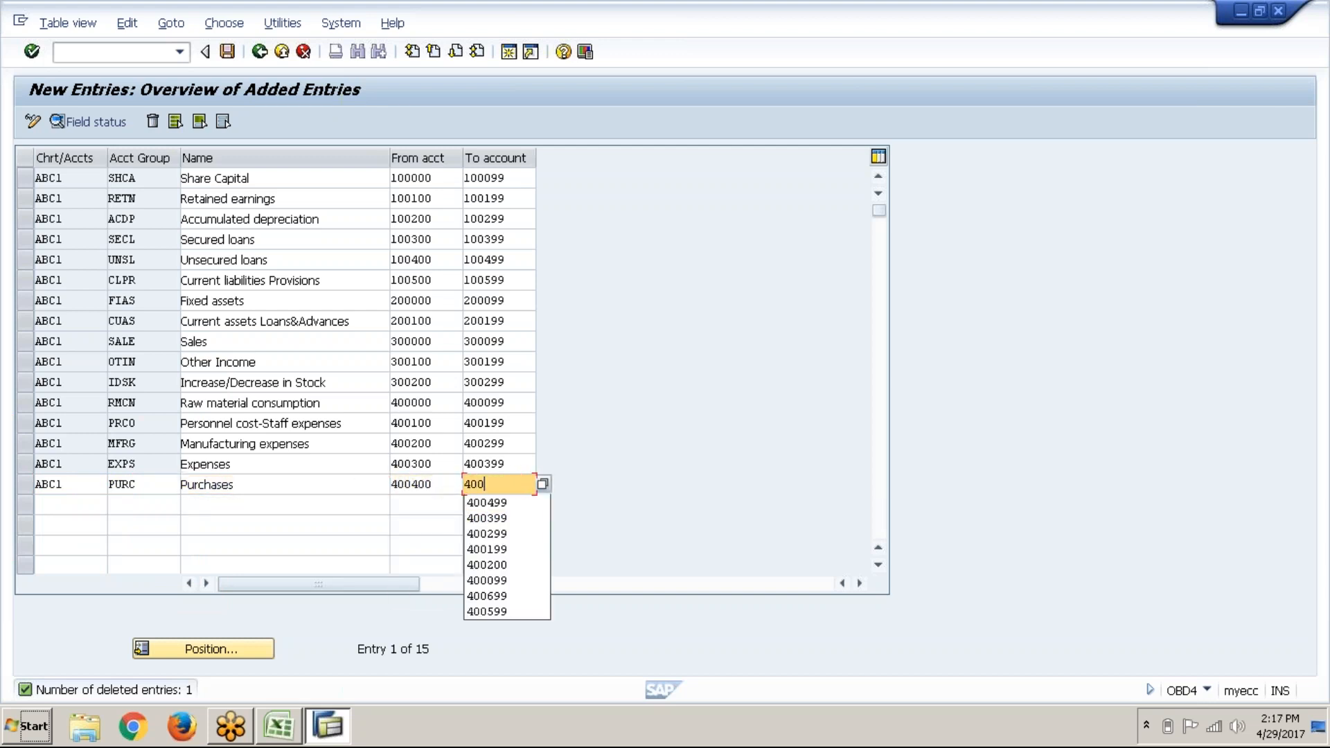
{"action": "type", "text": "499"}
{"action": "key", "text": "Return"}
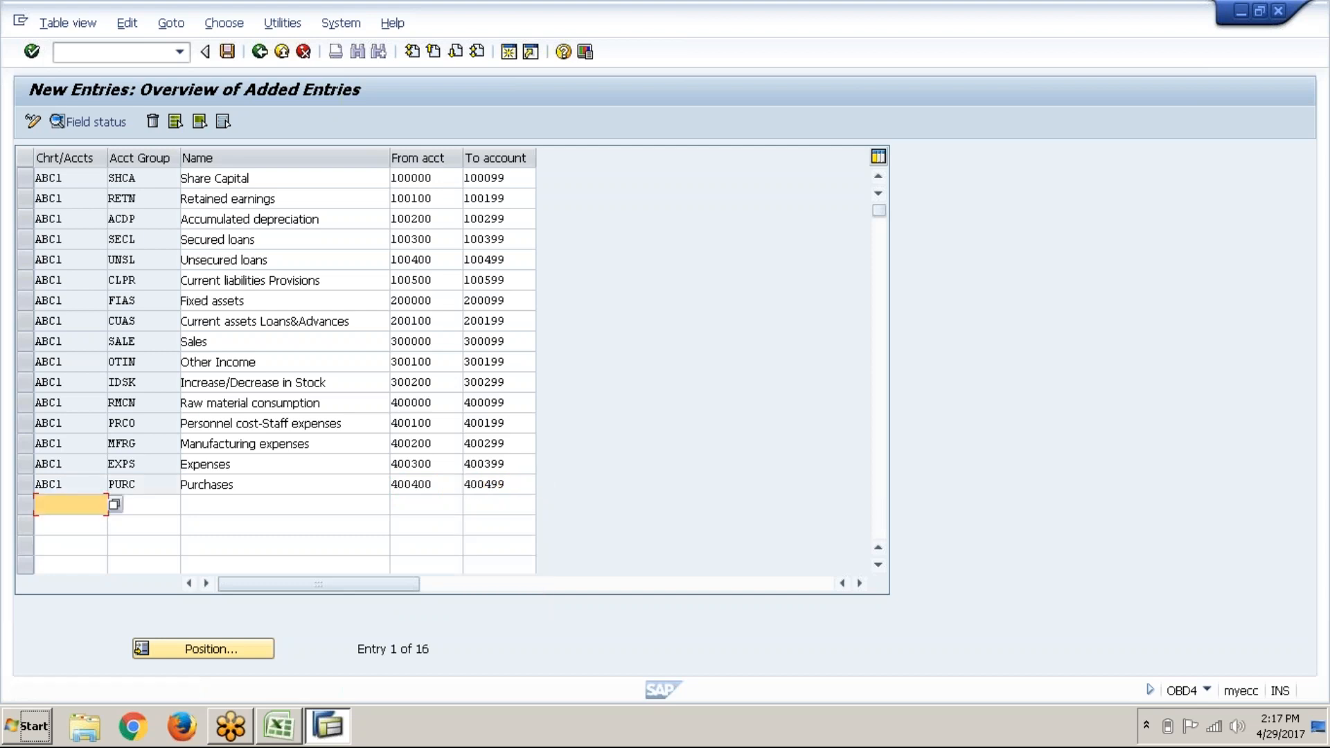
Step: Add group DEPR 'Depreciation' under ABC1 with accounts 400500 to 400599
{"action": "type", "text": "abc1"}
{"action": "key", "text": "Tab"}
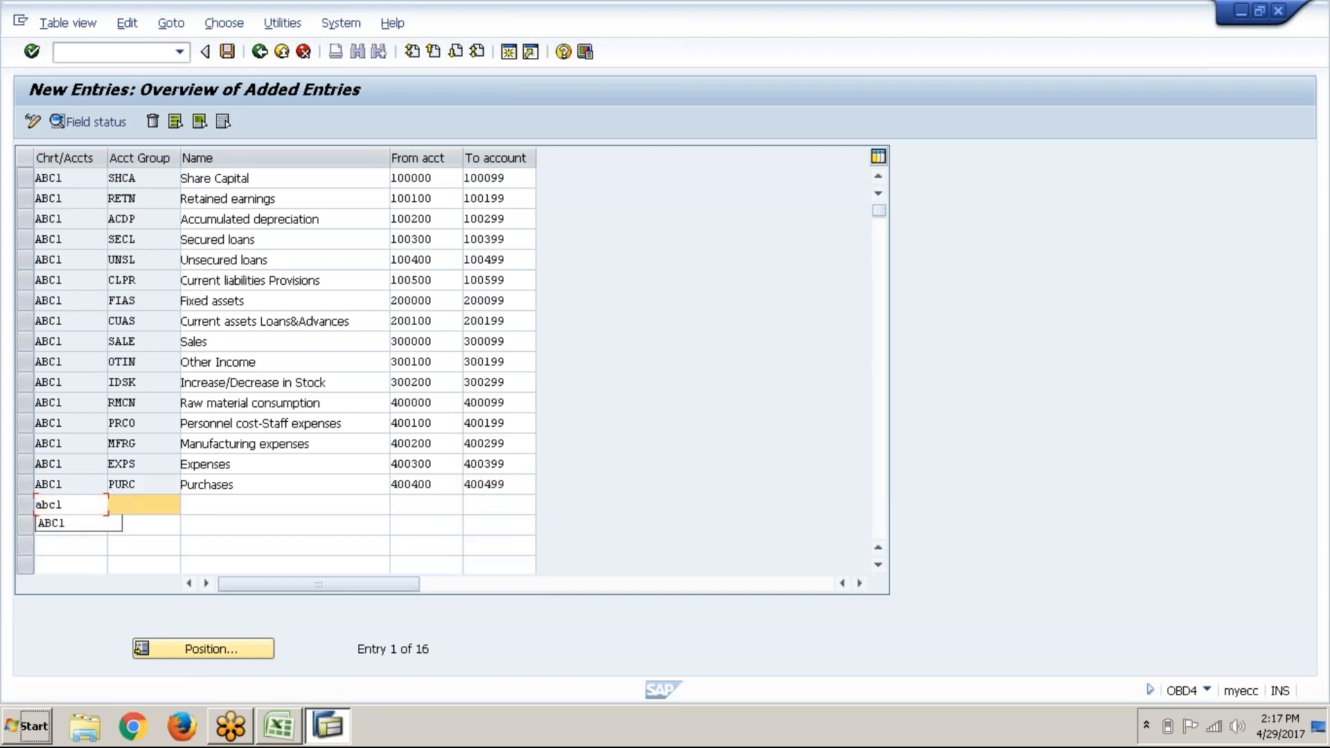
{"action": "type", "text": "de"}
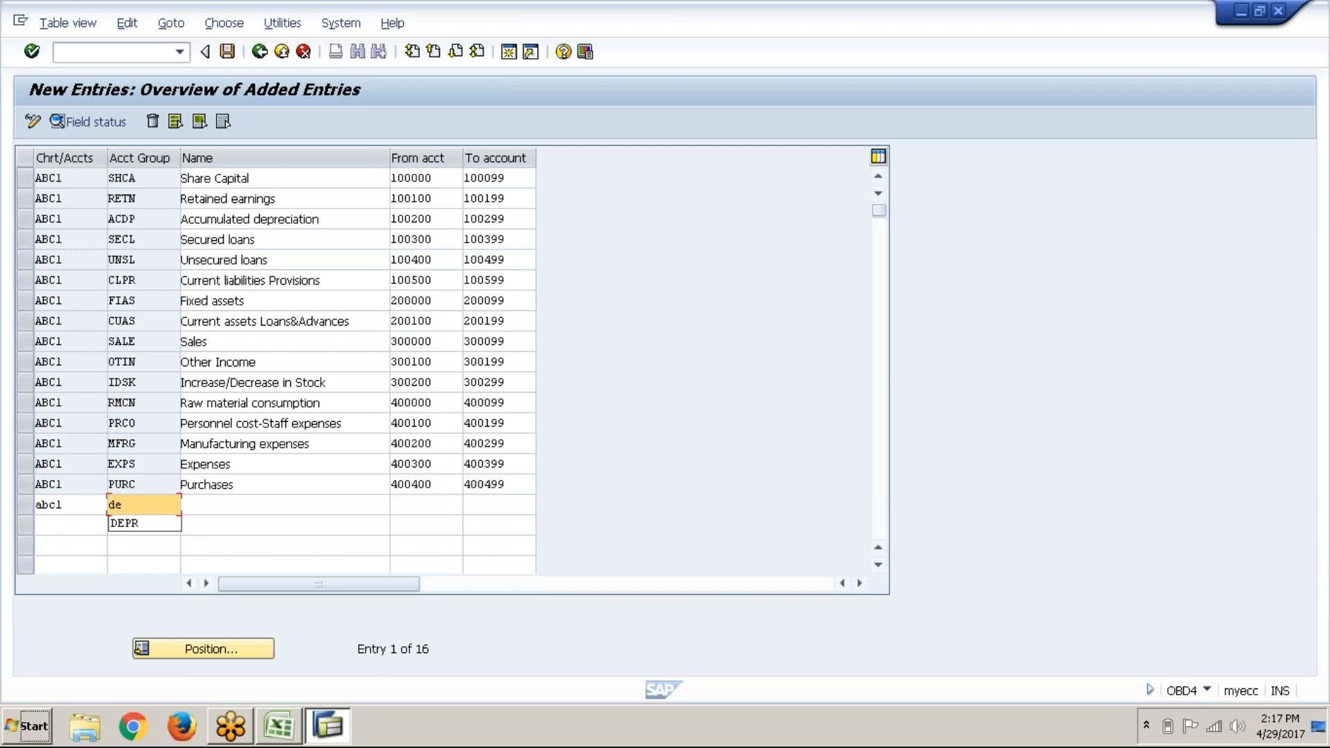
{"action": "key", "text": "Down"}
{"action": "key", "text": "Tab"}
{"action": "type", "text": "d"}
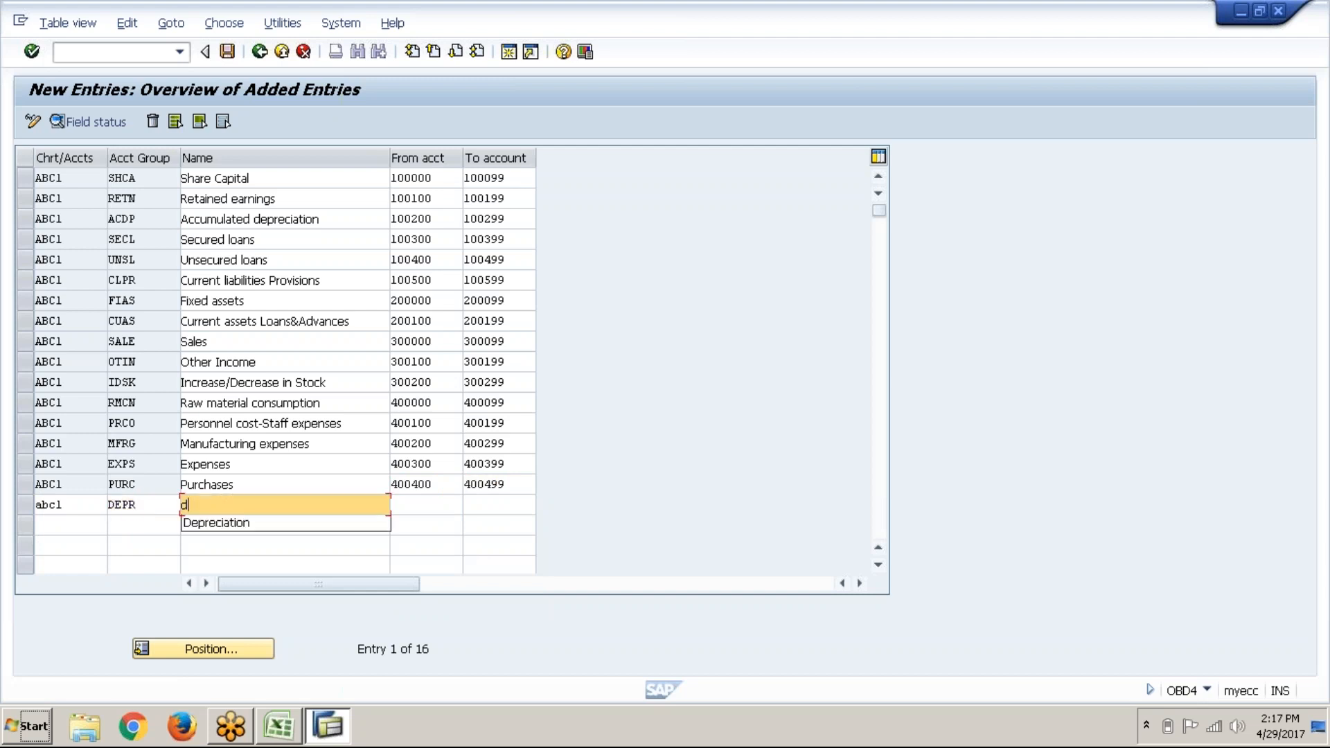
{"action": "key", "text": "Down"}
{"action": "key", "text": "Tab"}
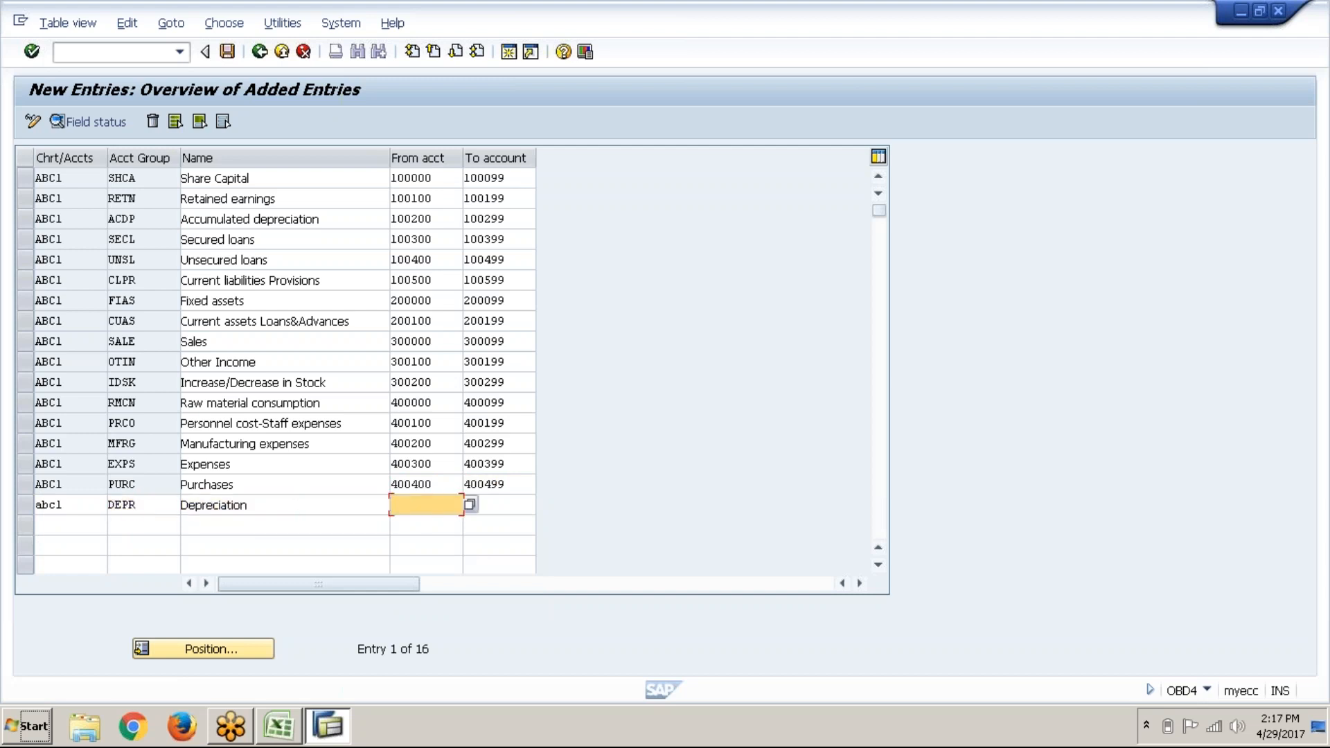
{"action": "type", "text": "400"}
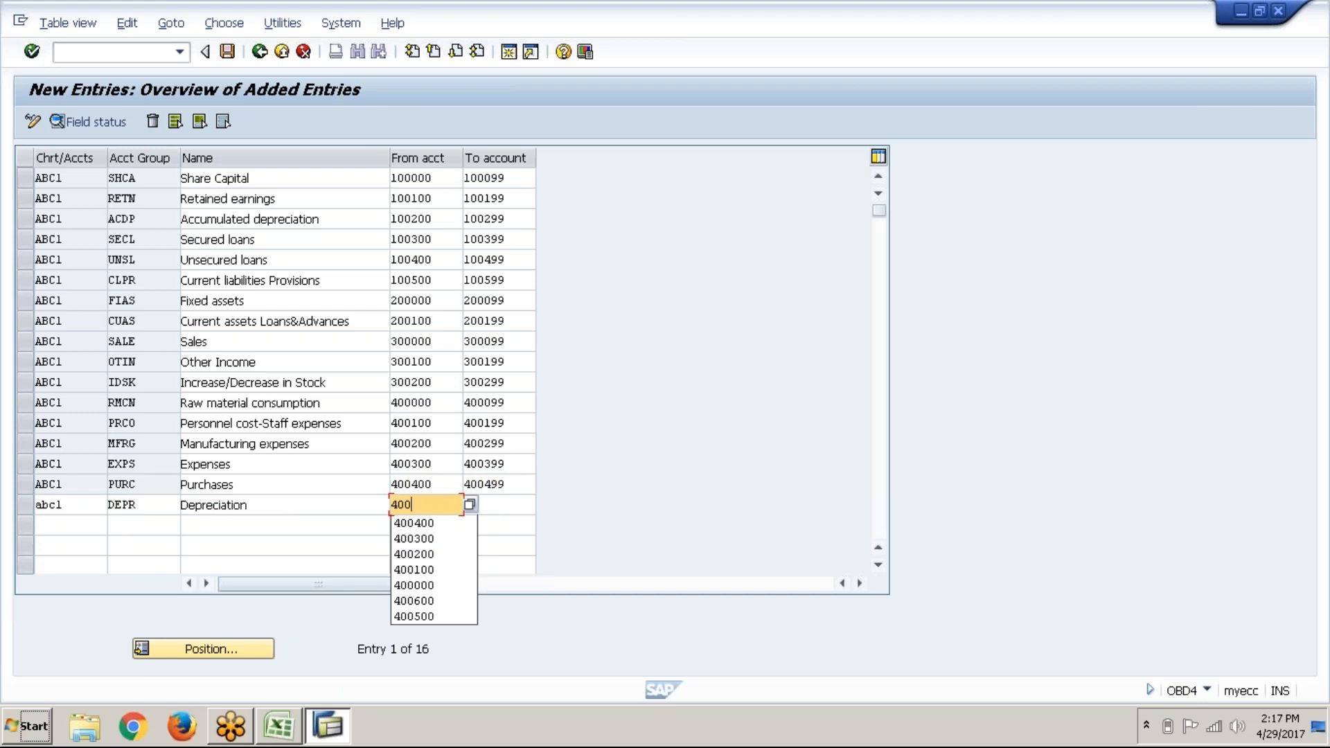
{"action": "type", "text": "5"}
{"action": "key", "text": "Down"}
{"action": "key", "text": "Return"}
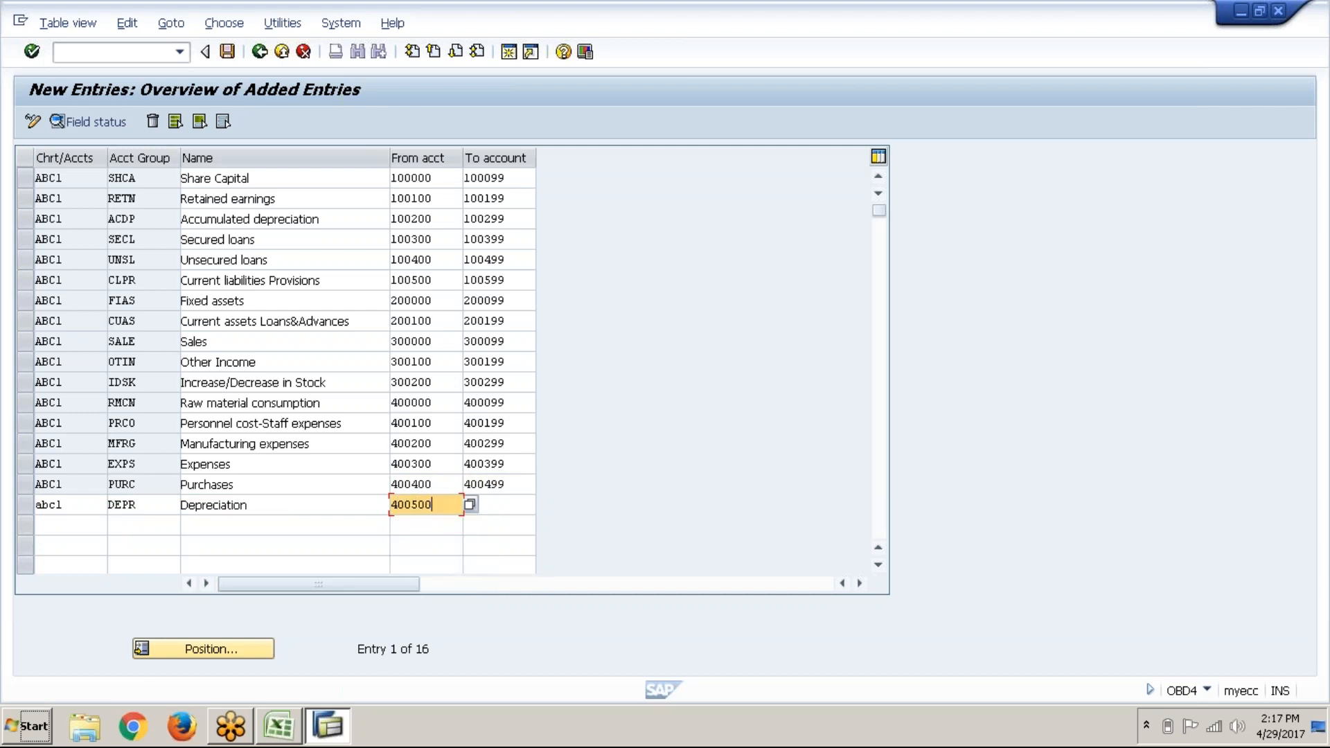
{"action": "key", "text": "Return"}
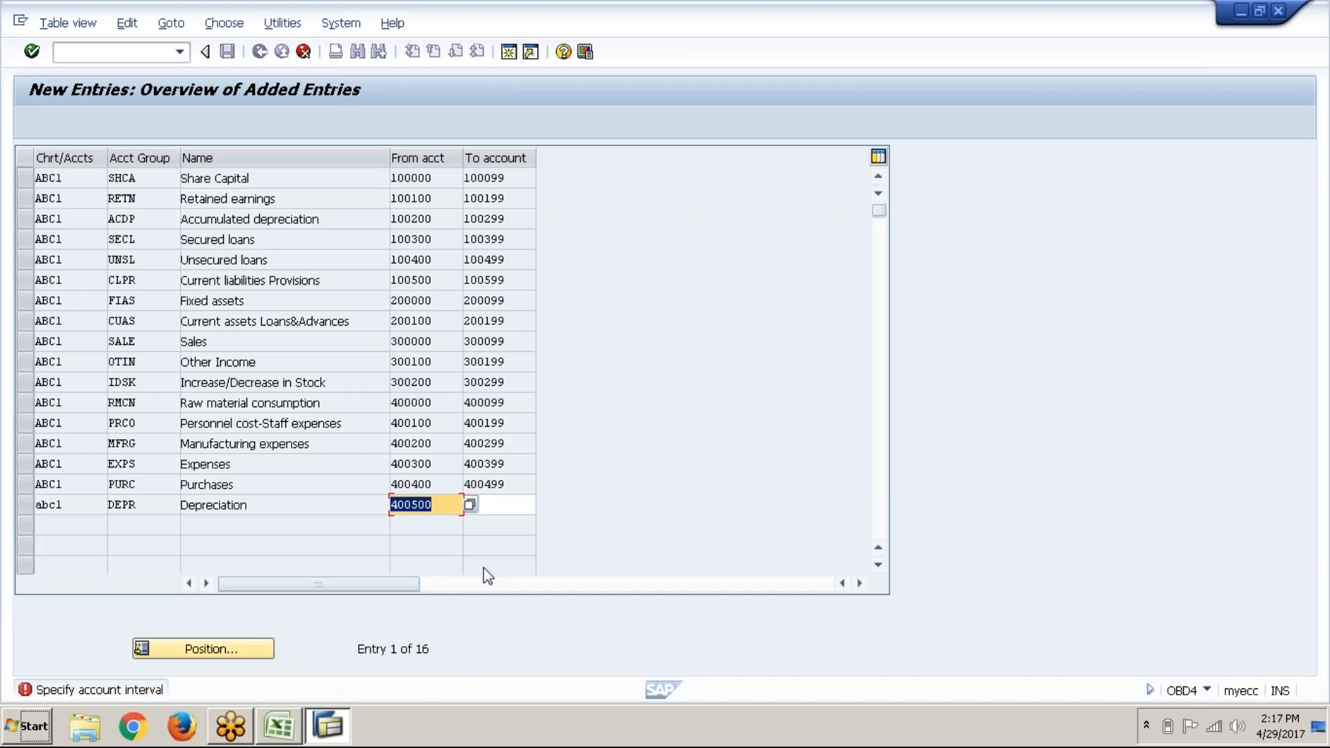
{"action": "left_click", "coordinate": [497, 500]}
{"action": "type", "text": "4005"}
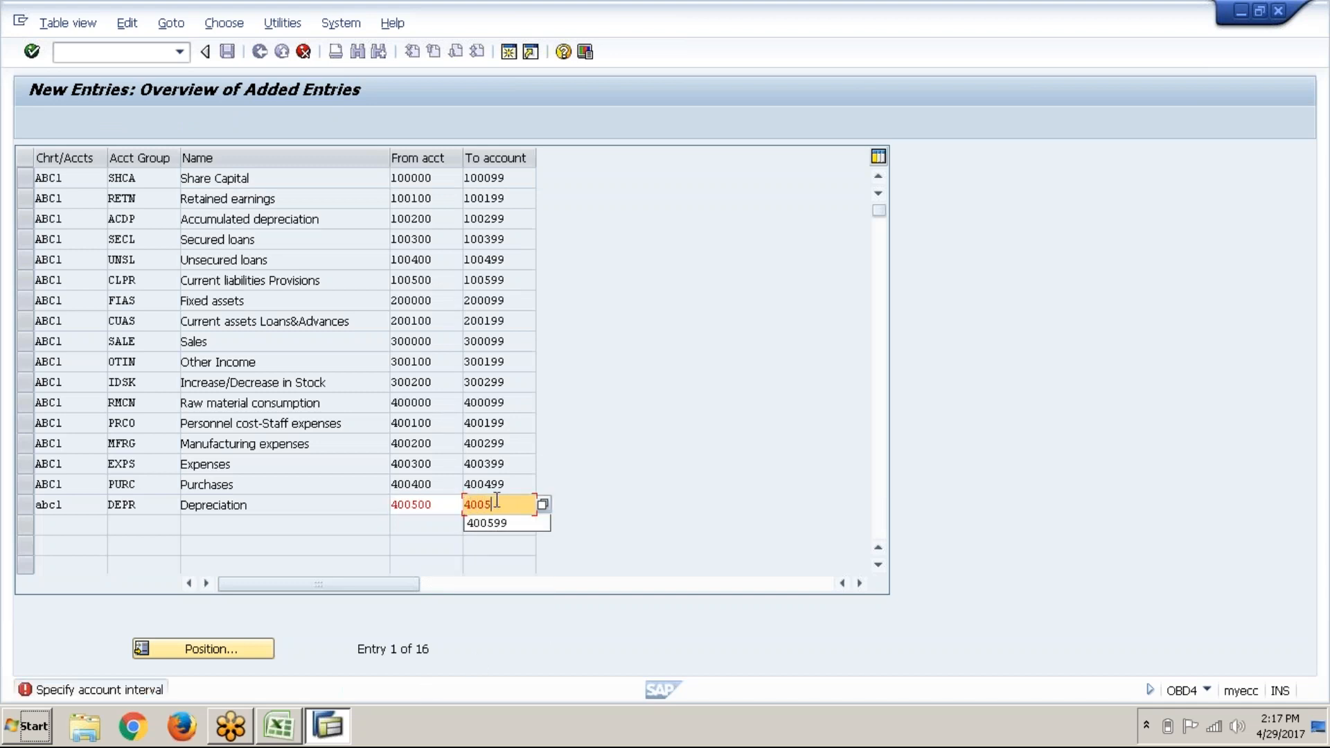
{"action": "key", "text": "Down"}
{"action": "key", "text": "Return"}
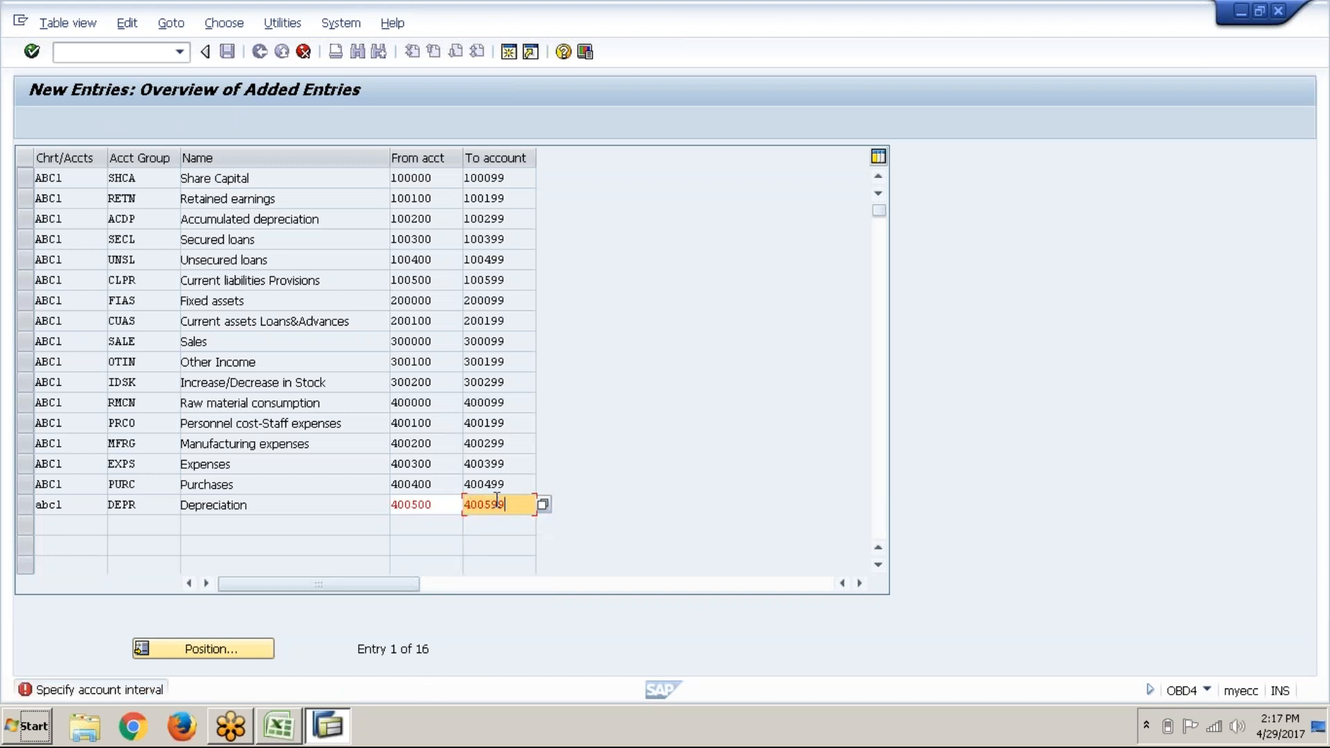
{"action": "key", "text": "Return"}
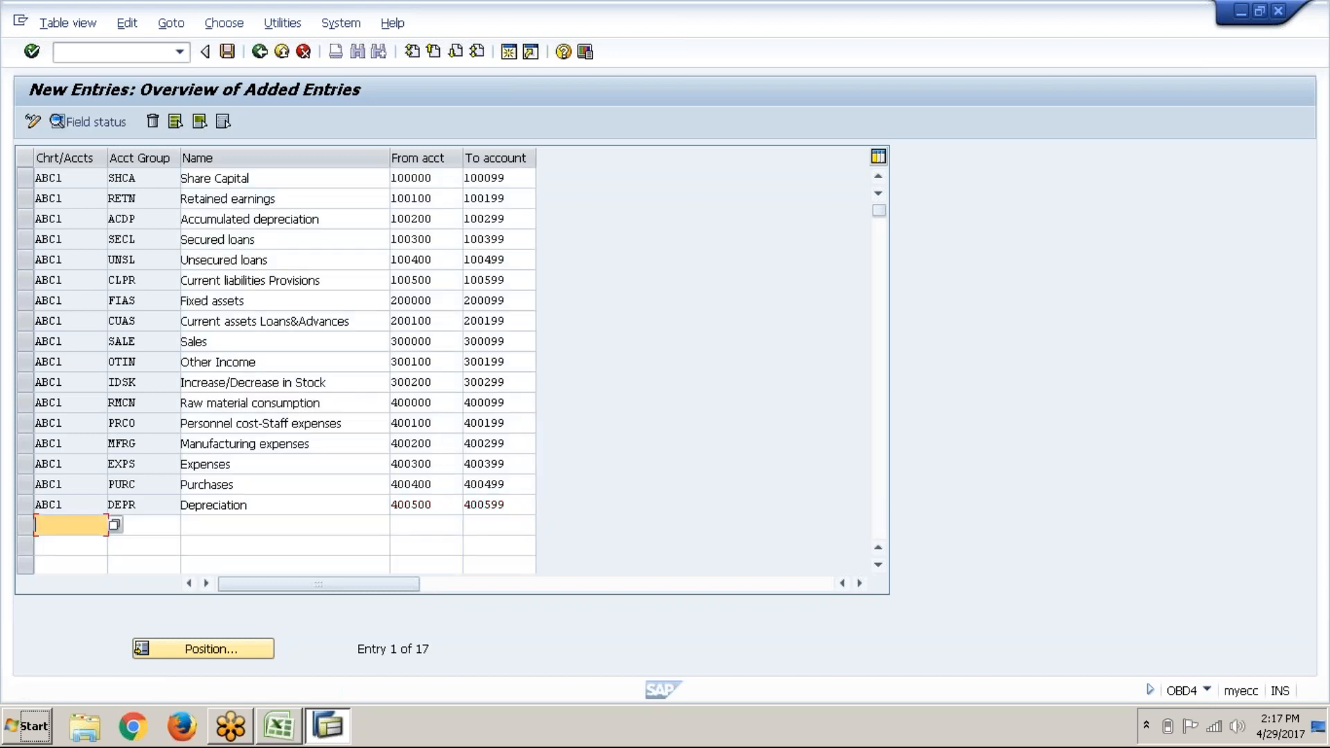
Step: Start a row with chart ABC1, account group INTR and name 'Interest'
{"action": "type", "text": "abc1"}
{"action": "key", "text": "Tab"}
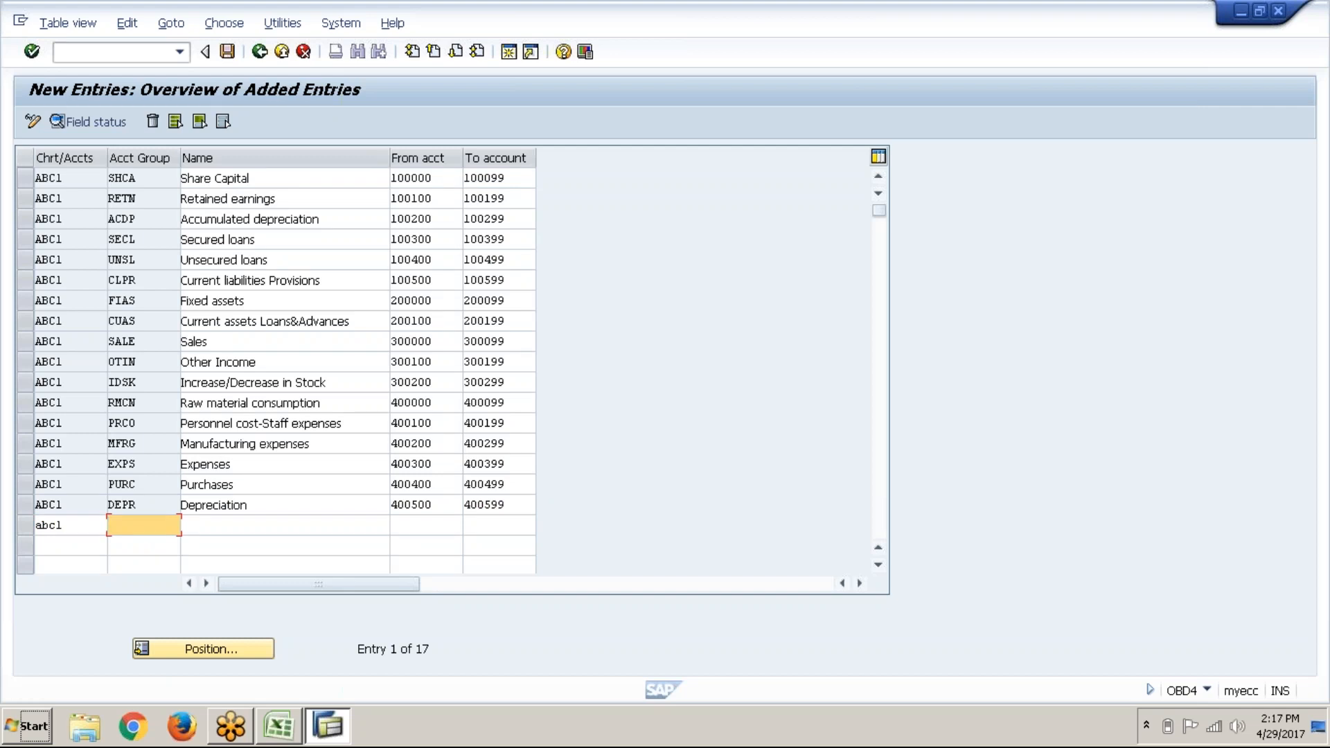
{"action": "type", "text": "inte"}
{"action": "key", "text": "BackSpace"}
{"action": "key", "text": "Down"}
{"action": "key", "text": "Tab"}
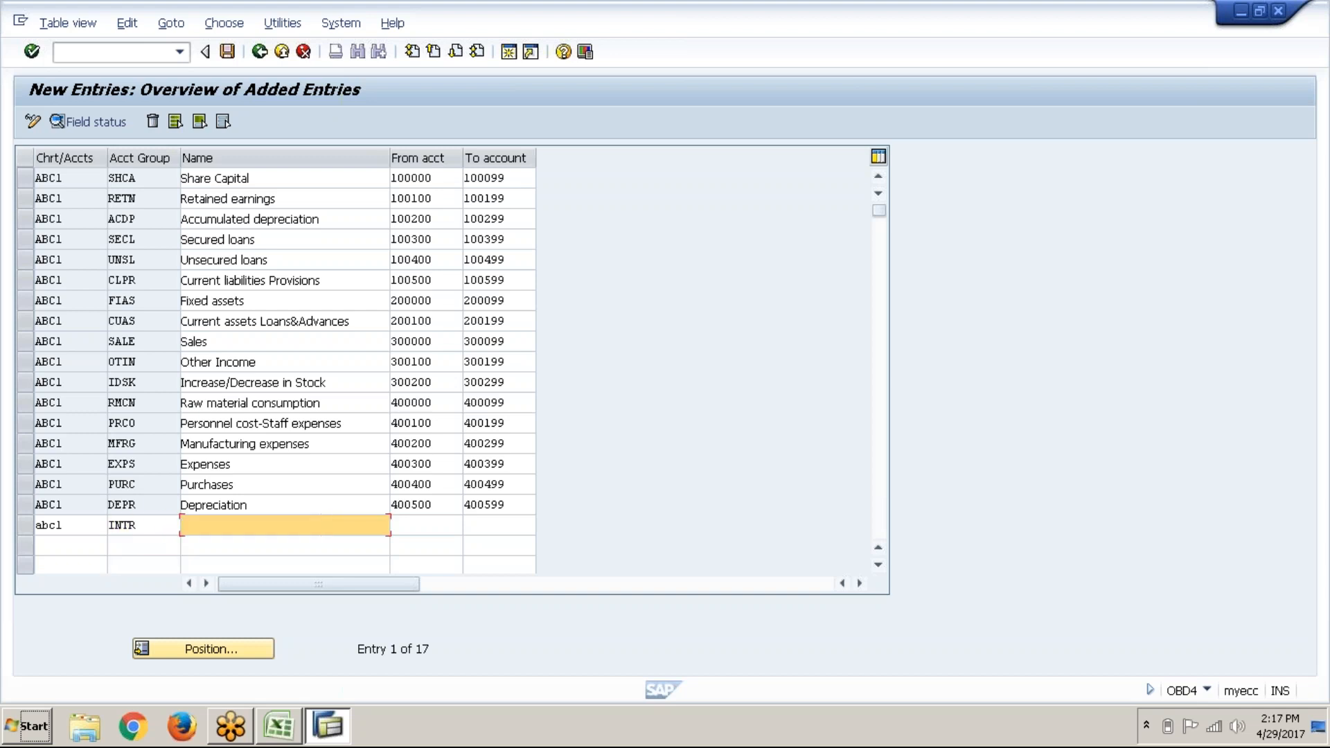
{"action": "type", "text": "in"}
{"action": "key", "text": "Down"}
{"action": "key", "text": "Down"}
{"action": "key", "text": "Return"}
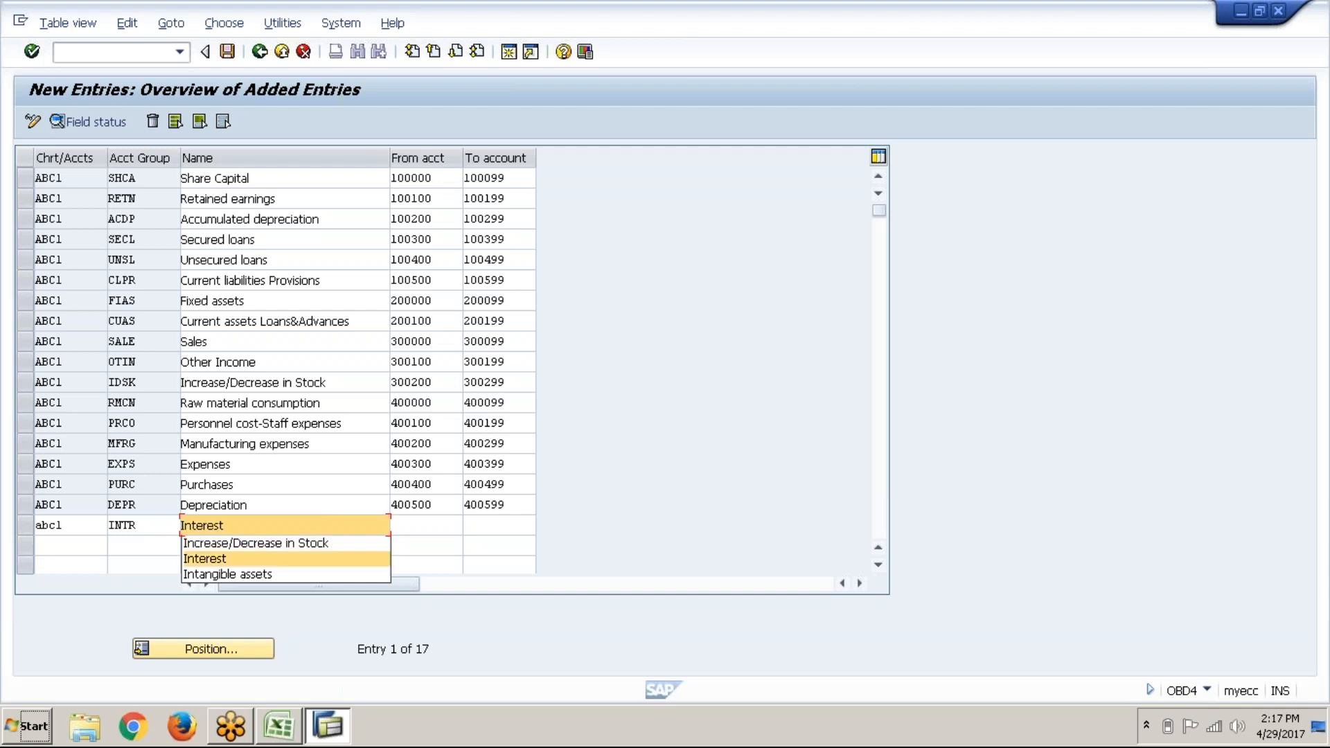
{"action": "key", "text": "Tab"}
Step: Enter the account range 400600 to 400699, fixing typos, and accept the row
{"action": "type", "text": "400600"}
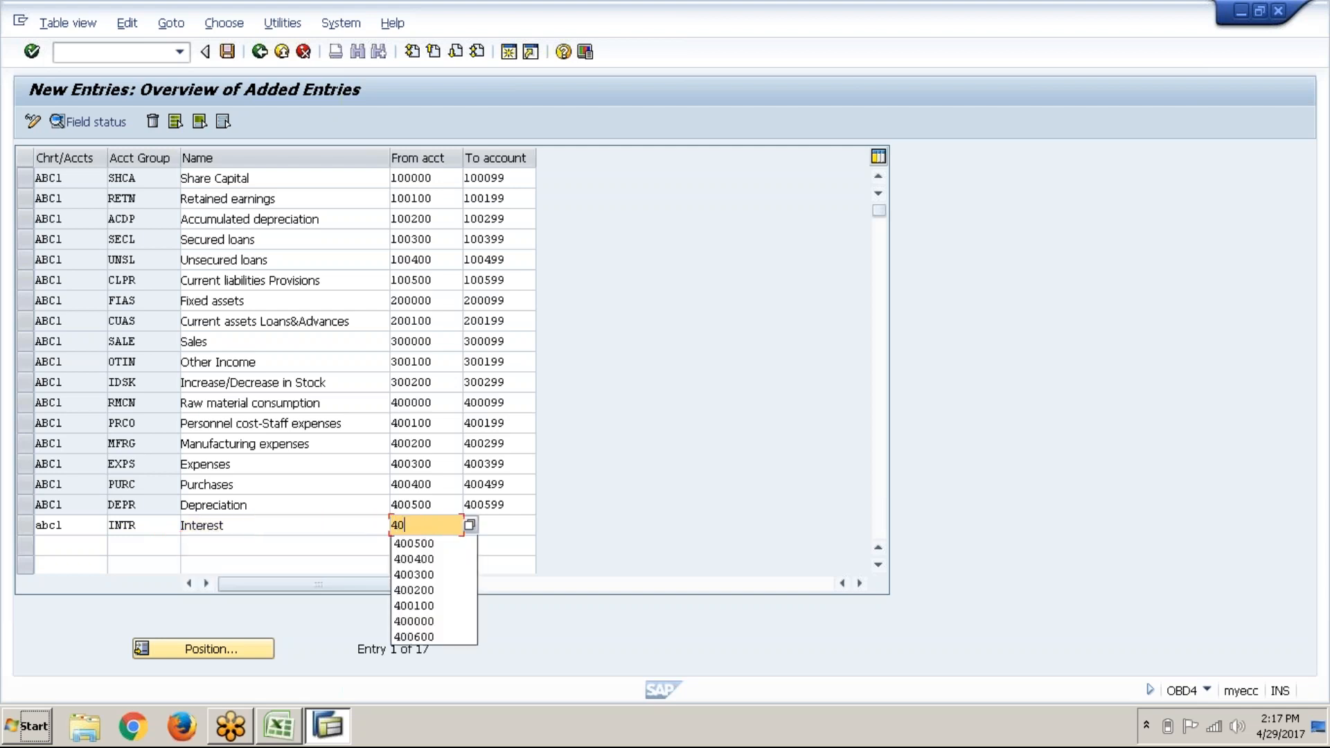
{"action": "key", "text": "Tab"}
{"action": "type", "text": "46"}
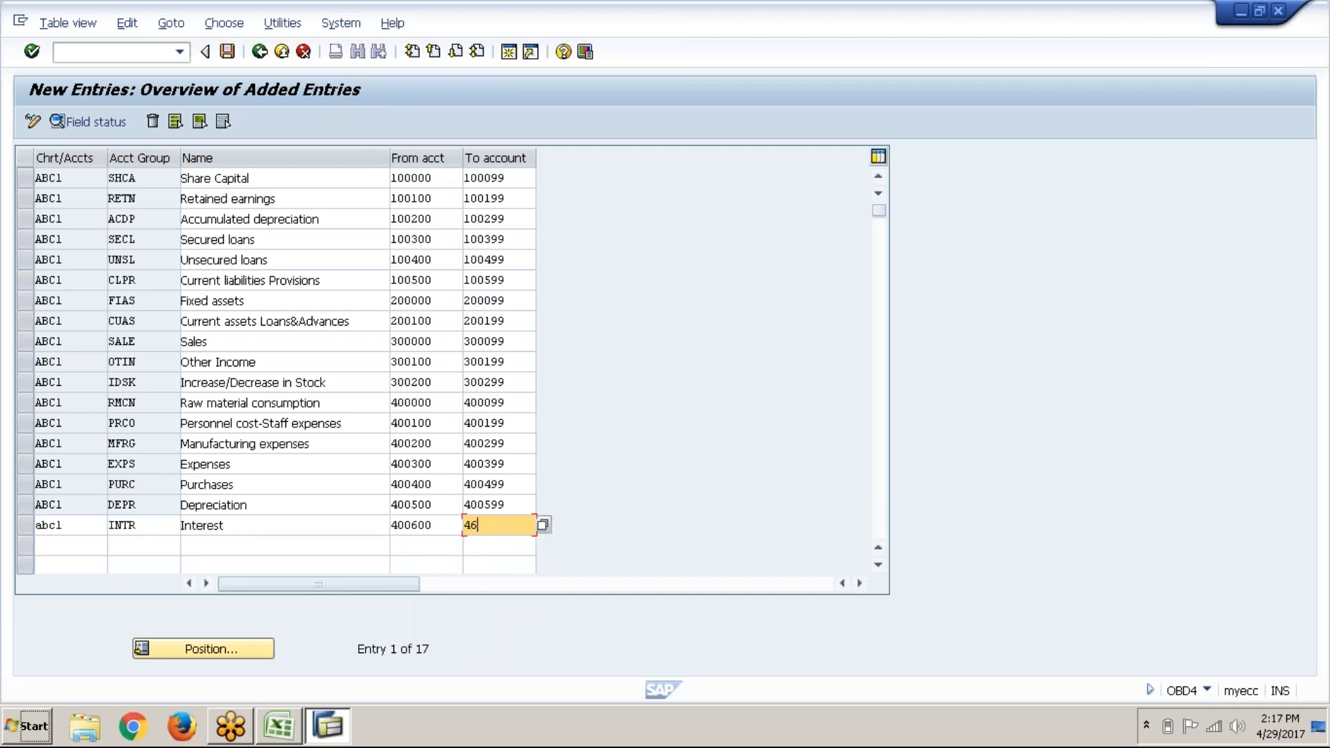
{"action": "key", "text": "BackSpace"}
{"action": "type", "text": "006"}
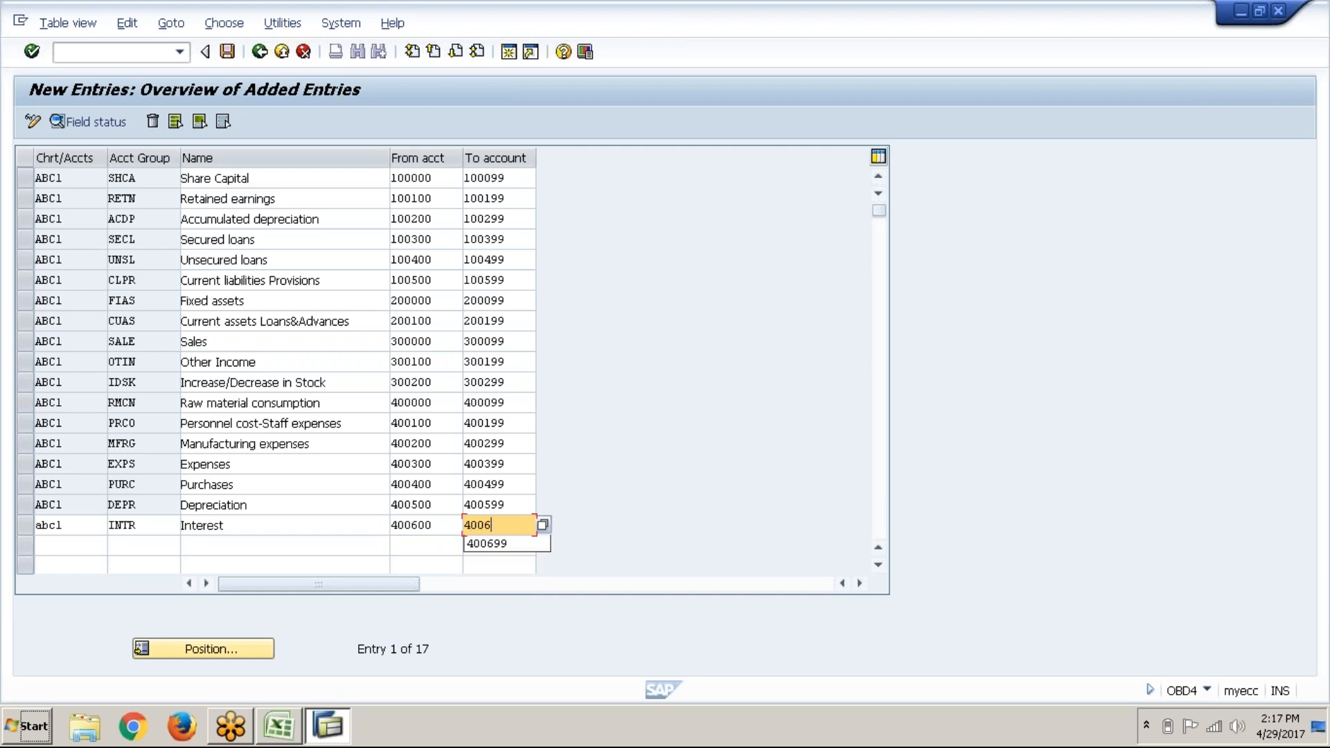
{"action": "type", "text": "579"}
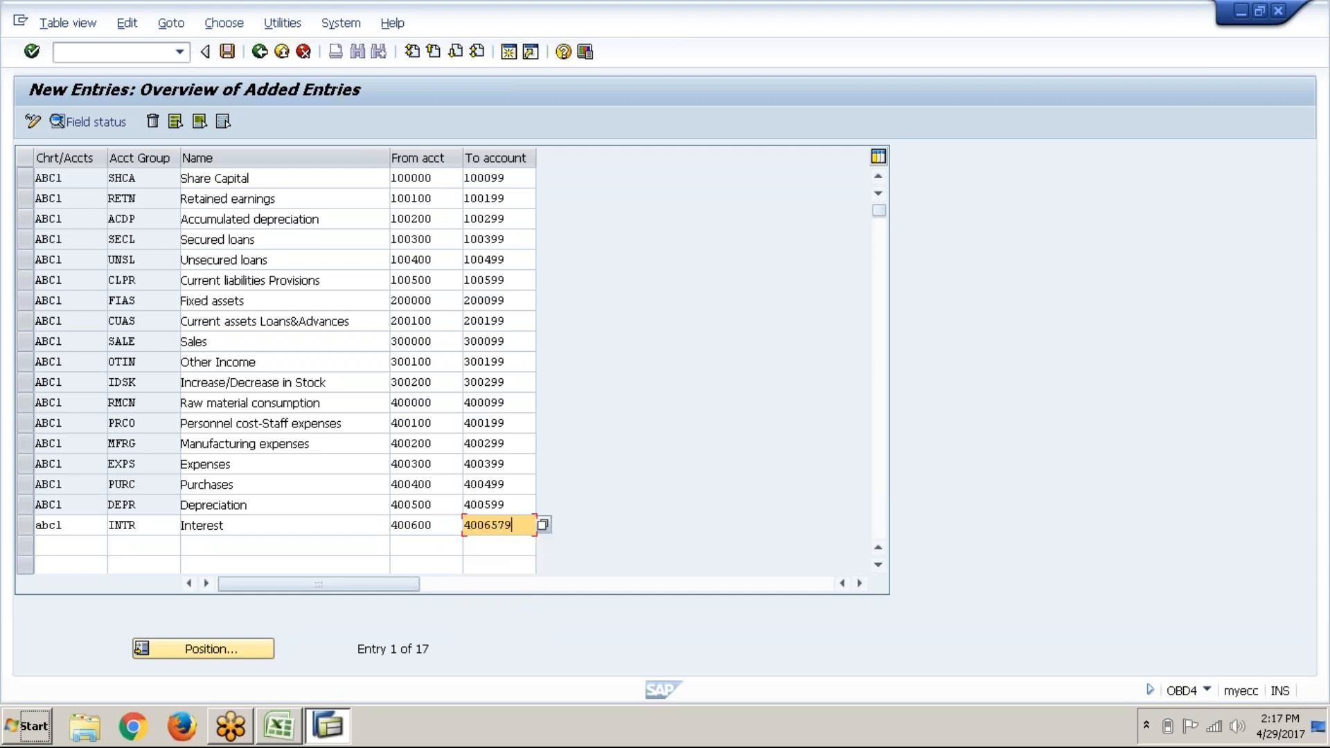
{"action": "key", "text": "BackSpace"}
{"action": "key", "text": "BackSpace"}
{"action": "key", "text": "BackSpace"}
{"action": "key", "text": "BackSpace"}
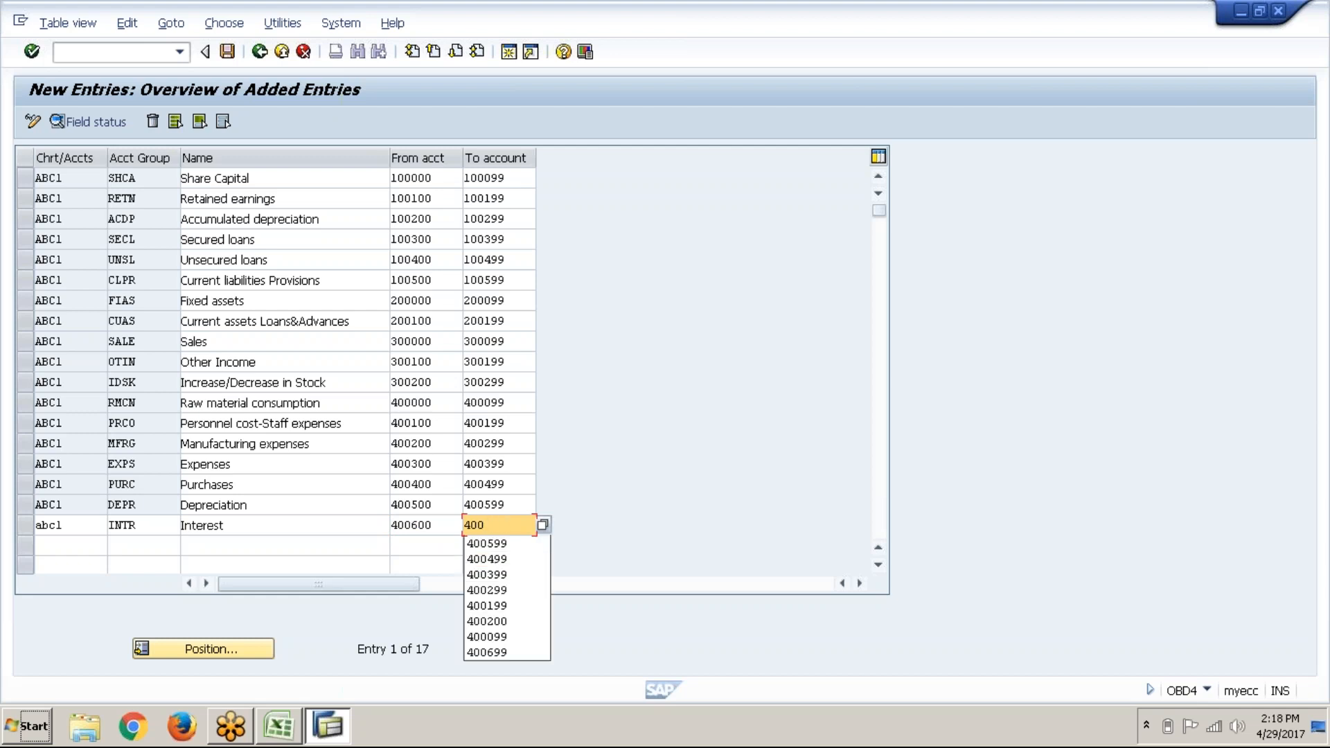
{"action": "type", "text": "699"}
{"action": "key", "text": "Return"}
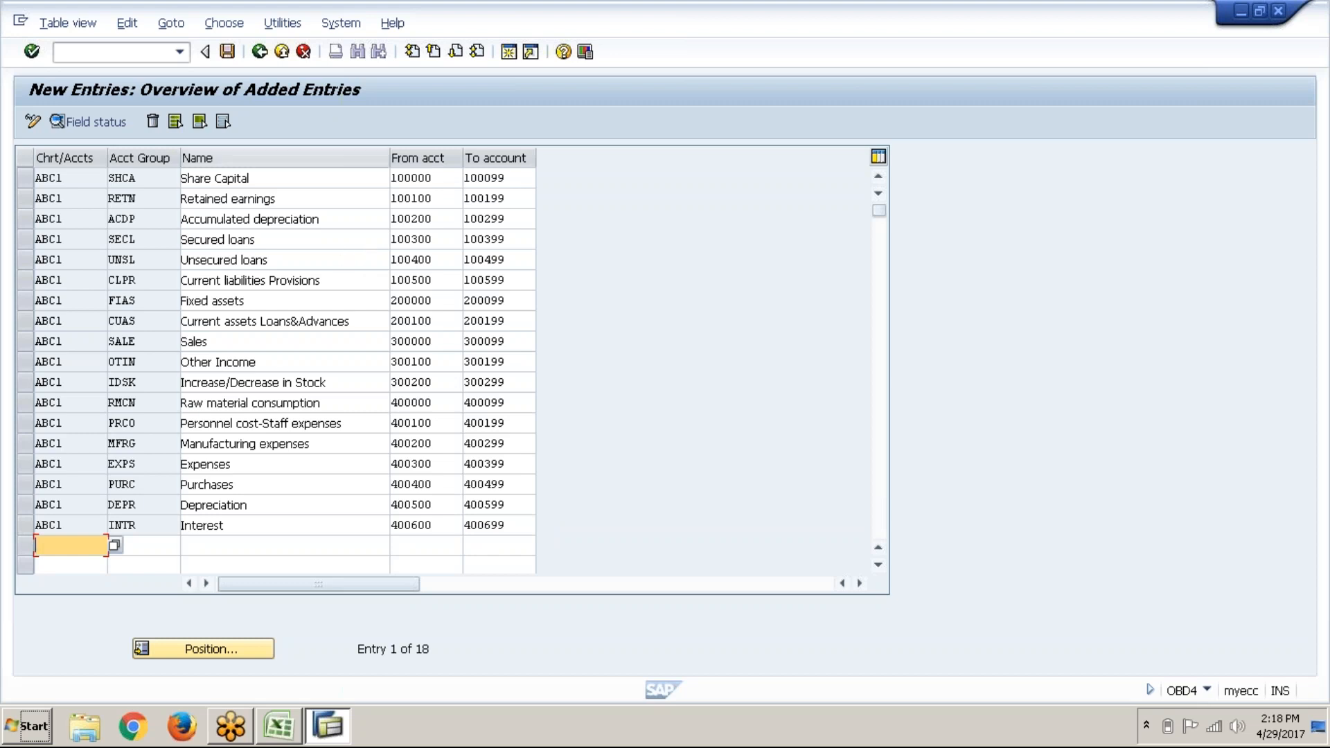
Step: Save the entries, confirming the proposed FICO_ABC1_GL customizing request
{"action": "left_click_drag", "start_coordinate": [264, 159], "coordinate": [270, 281]}
{"action": "left_click", "coordinate": [227, 51]}
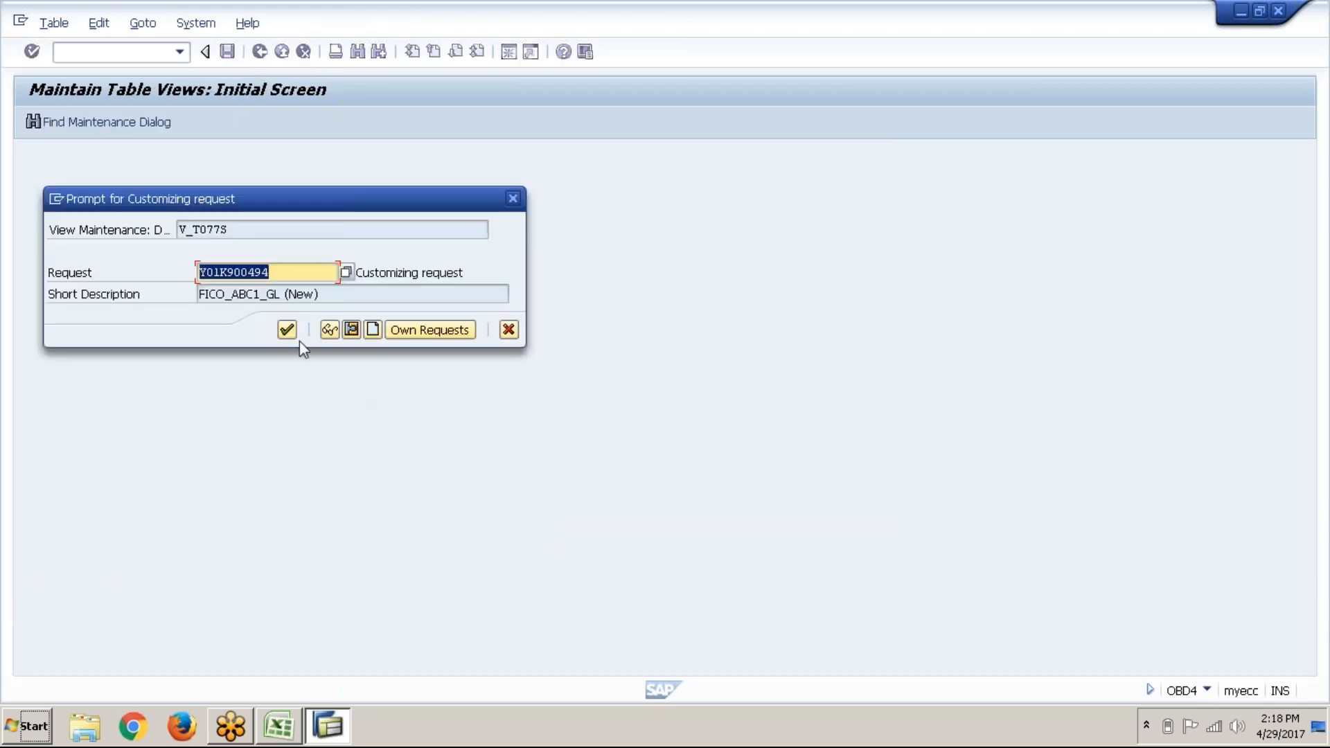
{"action": "left_click", "coordinate": [286, 333]}
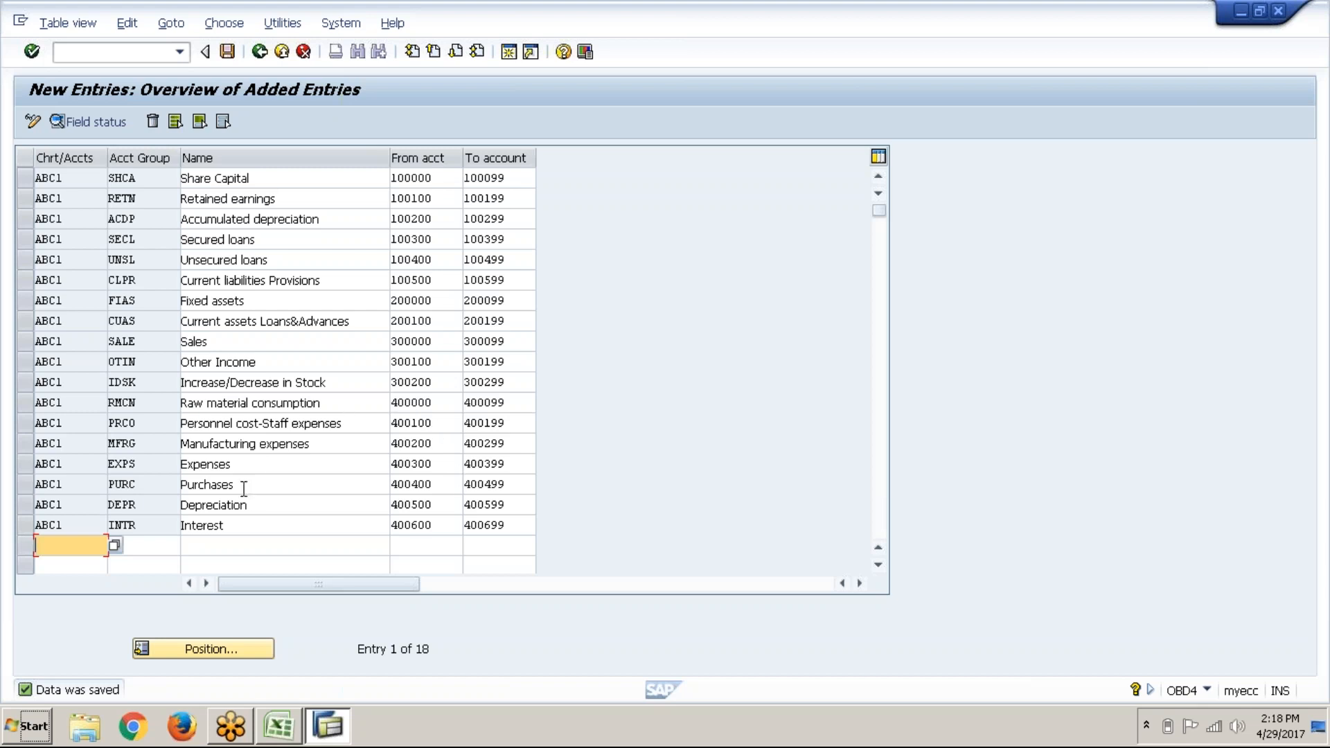
{"action": "left_click", "coordinate": [416, 402]}
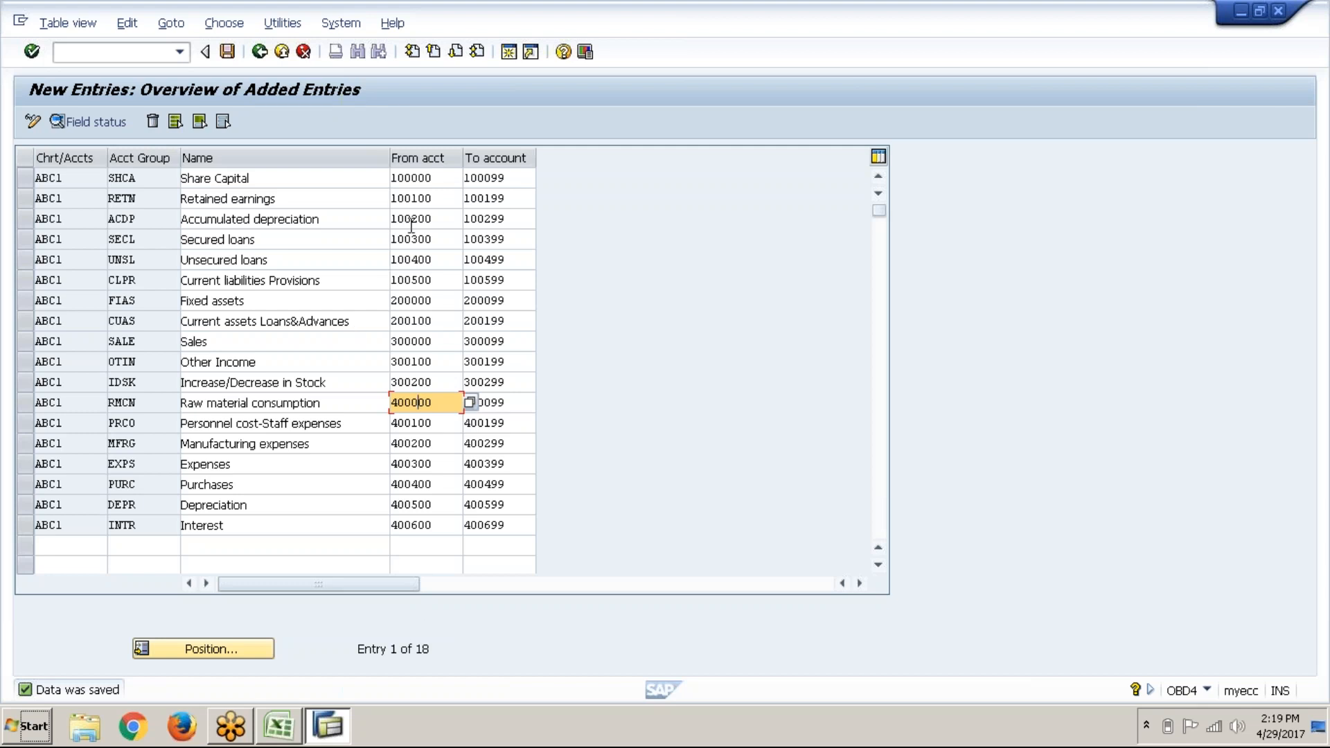
{"action": "left_click", "coordinate": [393, 179]}
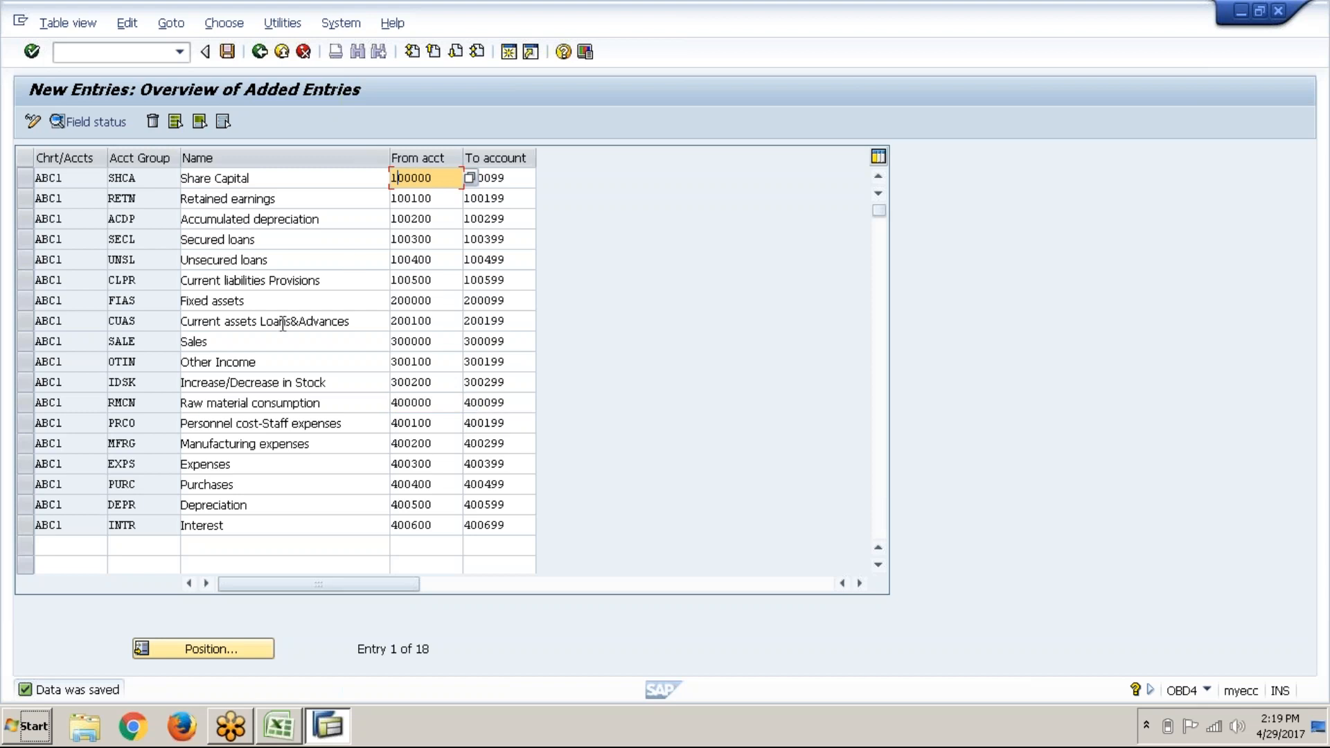
{"action": "left_click", "coordinate": [422, 322]}
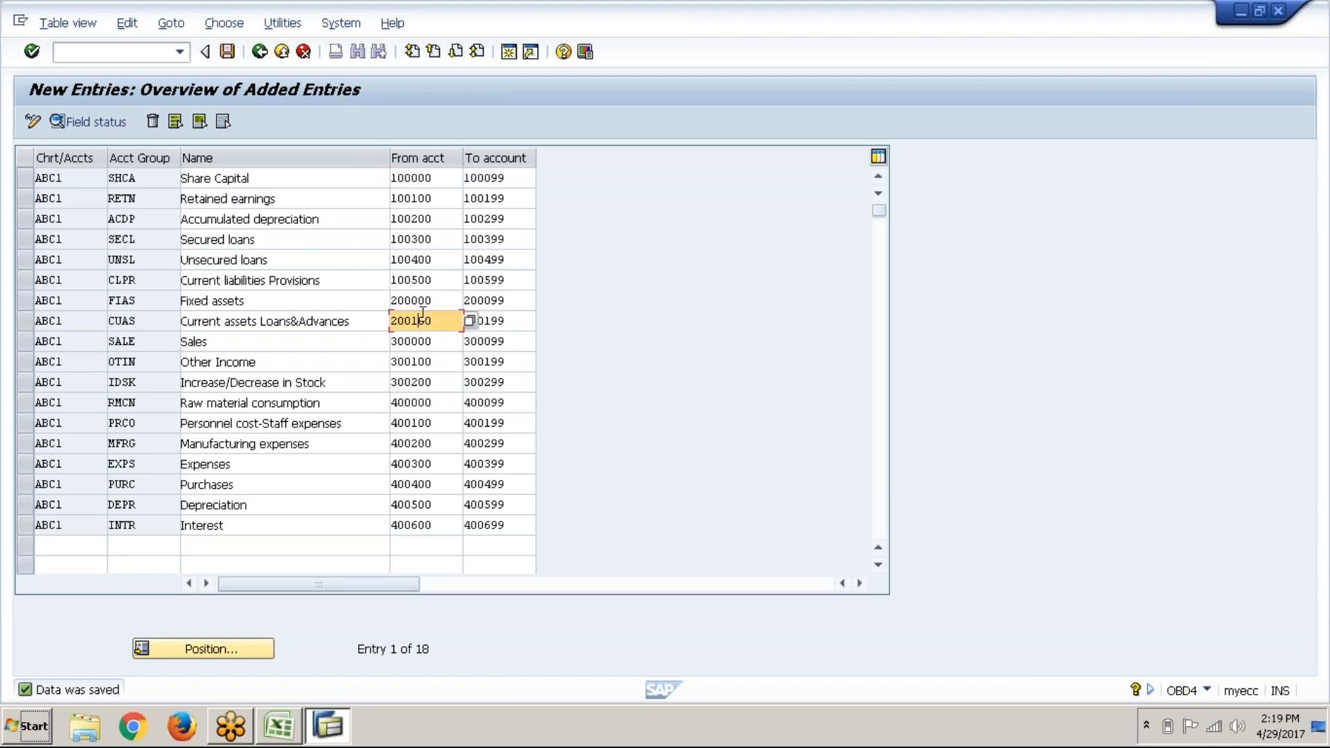
{"action": "left_click", "coordinate": [415, 329]}
Step: Save the account groups again and go back twice to SAP Easy Access
{"action": "left_click", "coordinate": [227, 52]}
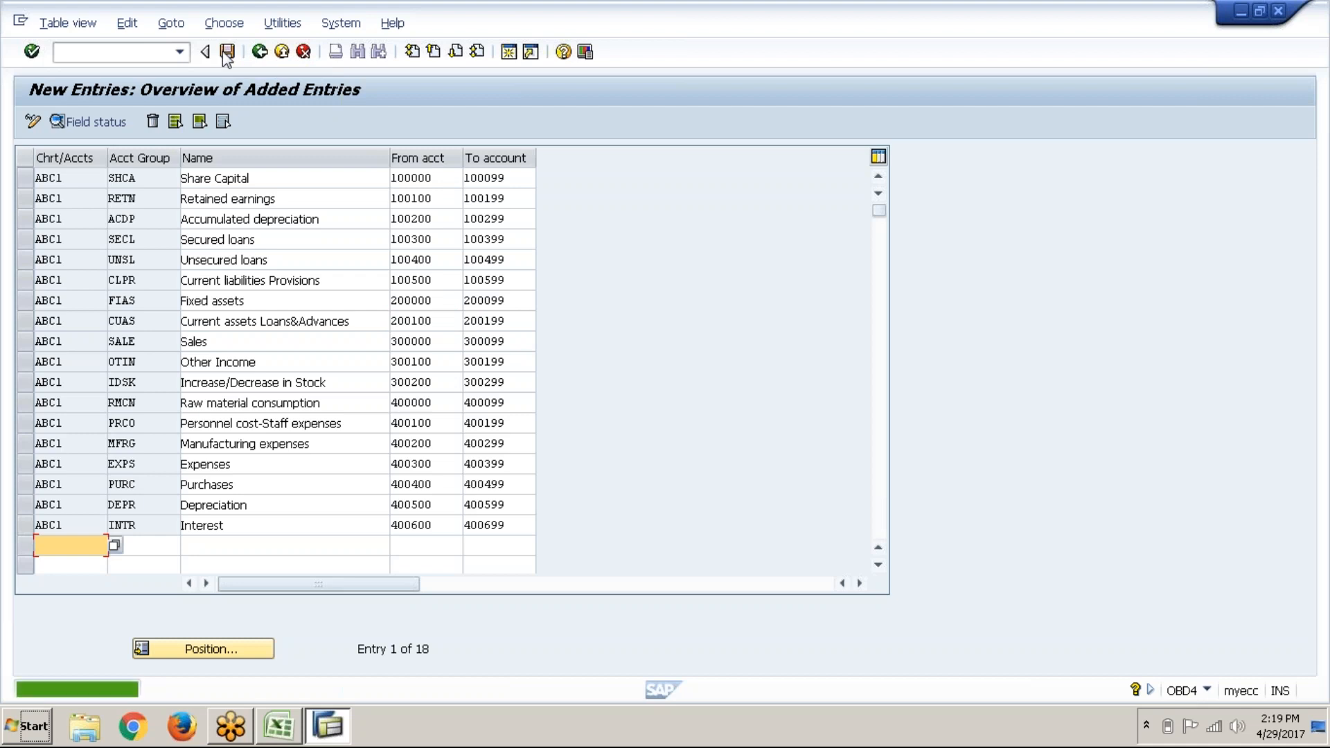
{"action": "left_click", "coordinate": [260, 62]}
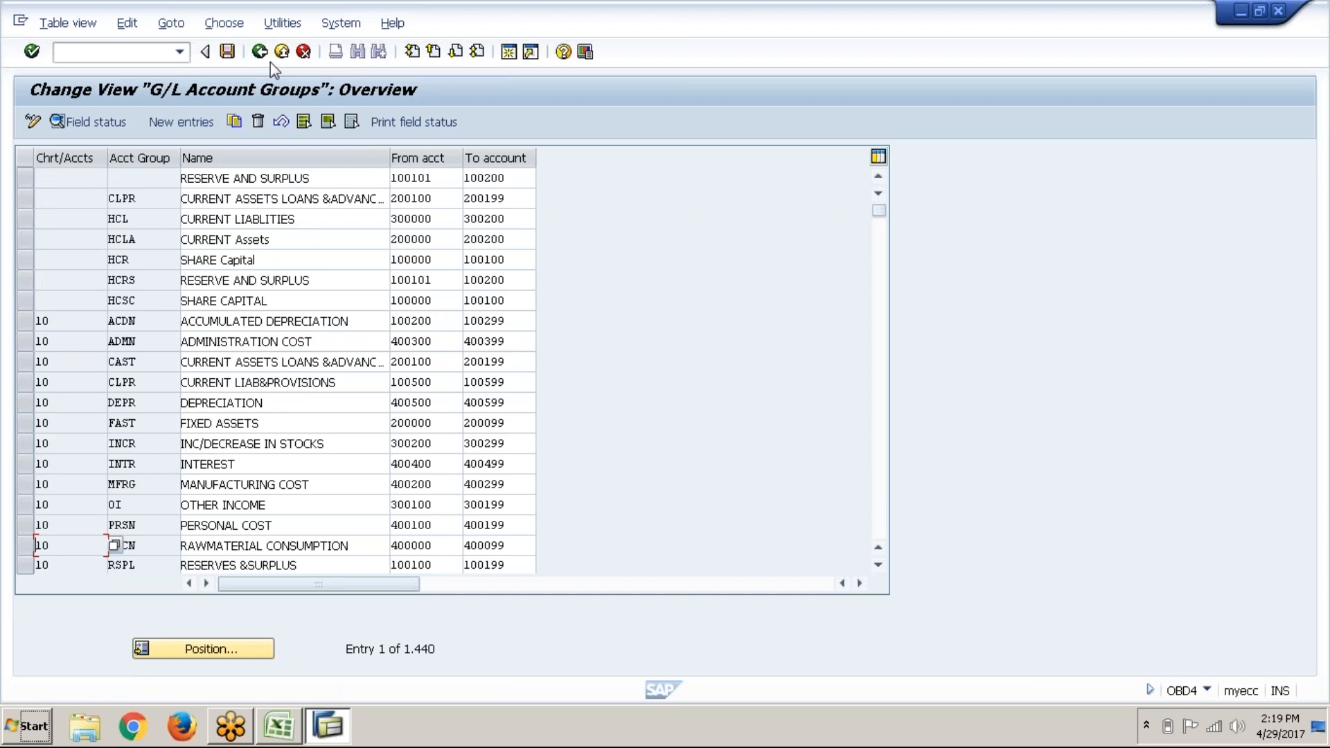
{"action": "left_click", "coordinate": [269, 60]}
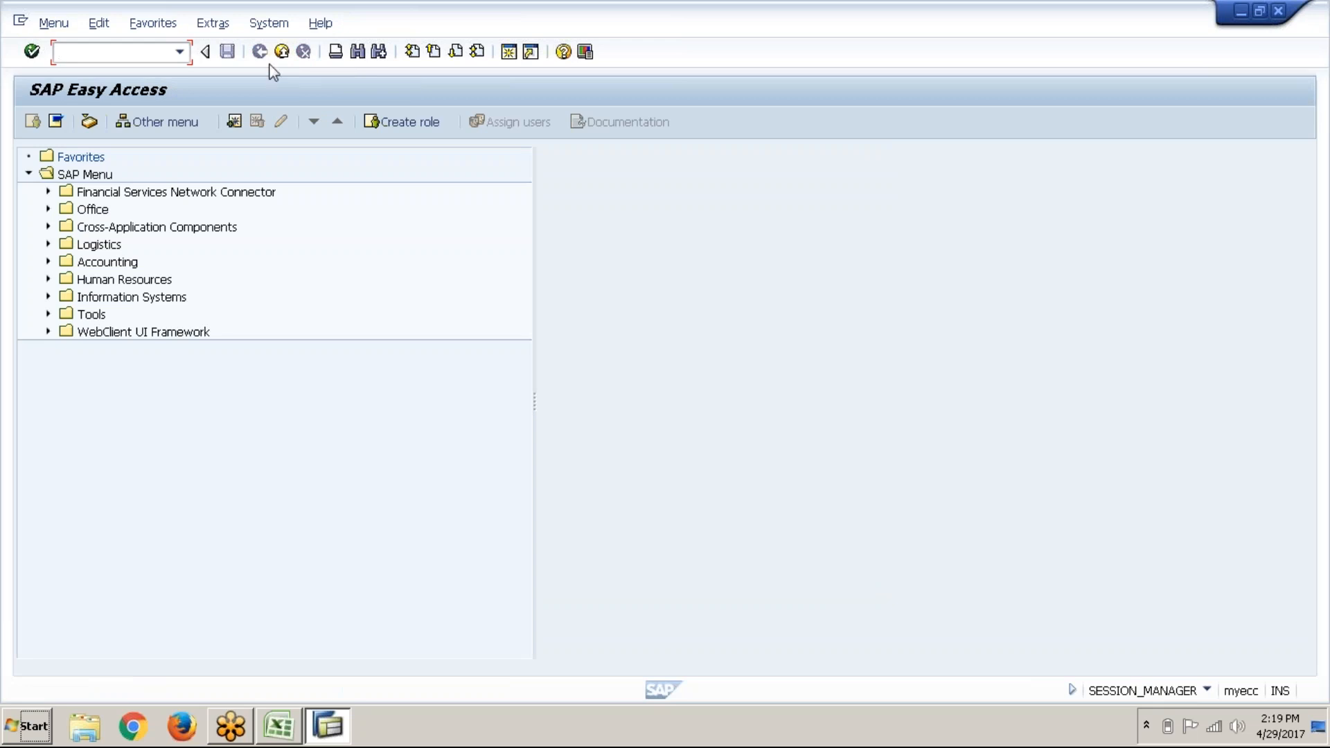
{"action": "left_click", "coordinate": [281, 723]}
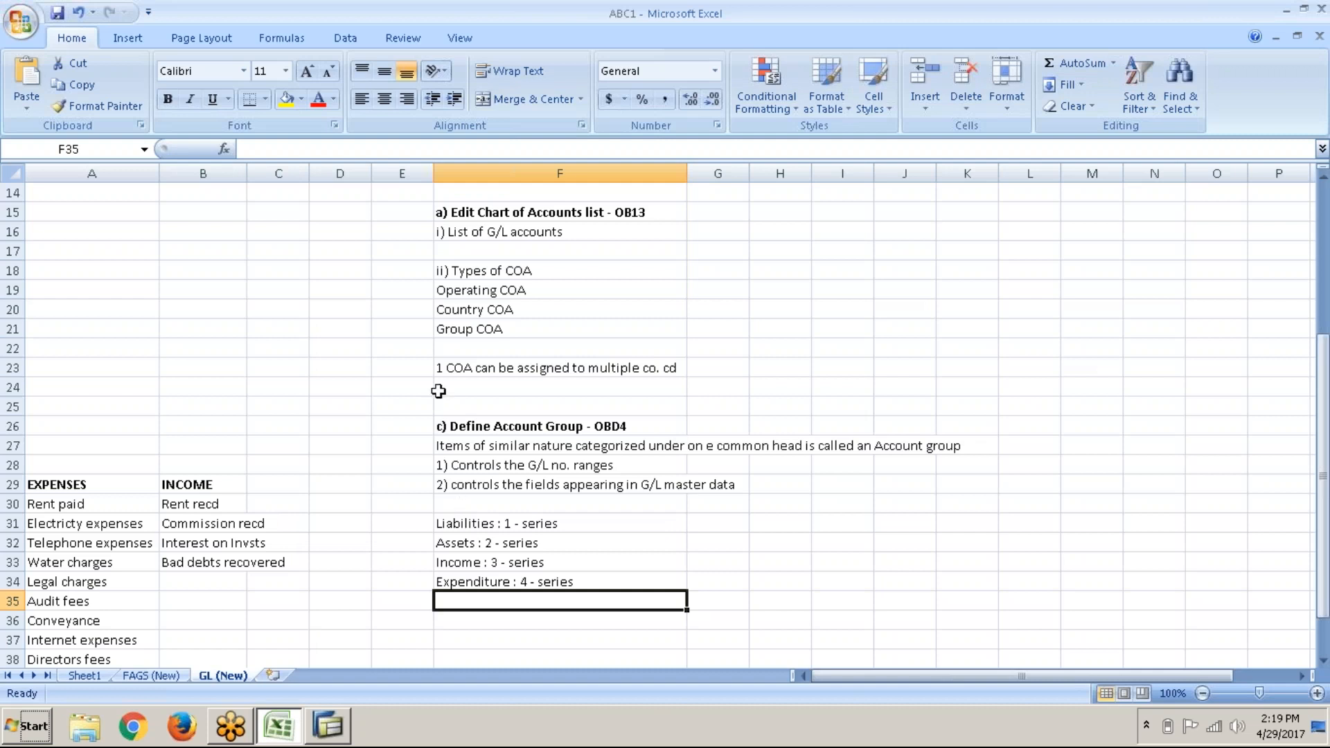
{"action": "scroll", "coordinate": [440, 388], "scroll_direction": "up", "scroll_amount": 4}
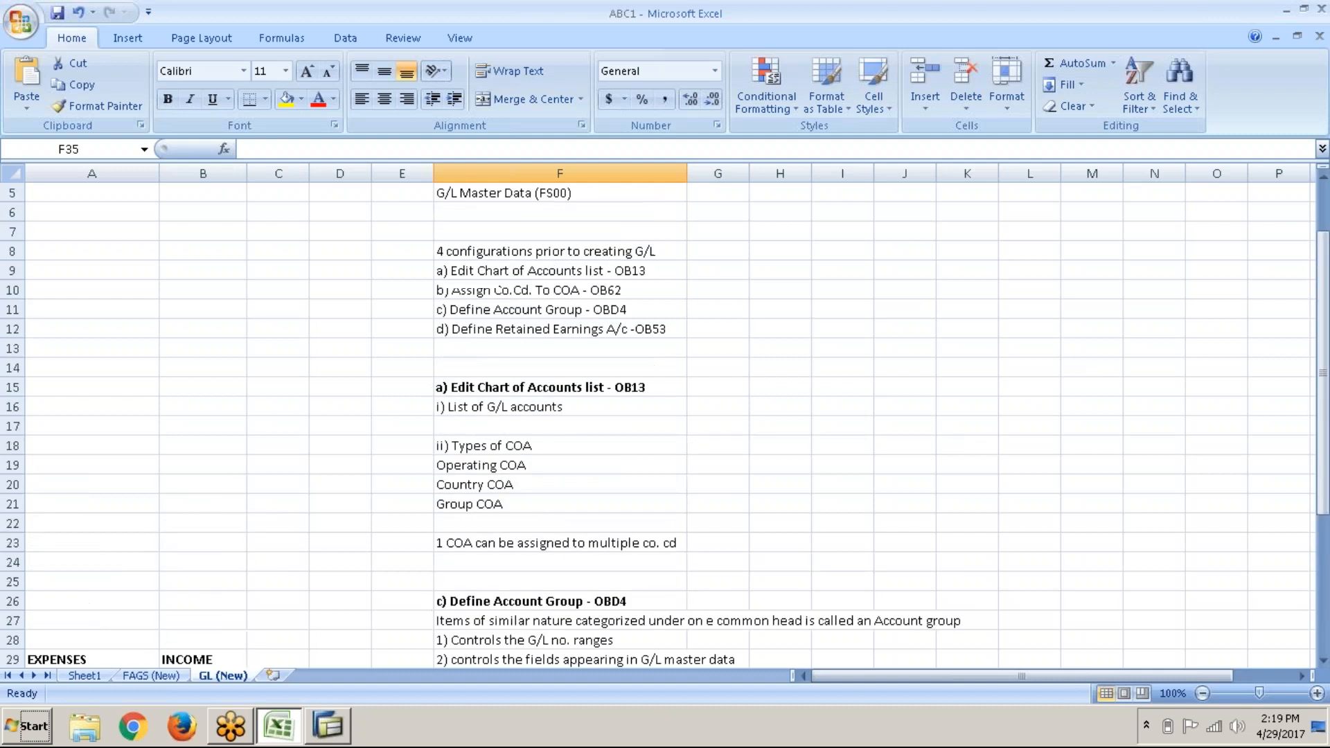
{"action": "left_click", "coordinate": [547, 350]}
{"action": "scroll", "coordinate": [547, 350], "scroll_direction": "down", "scroll_amount": 7}
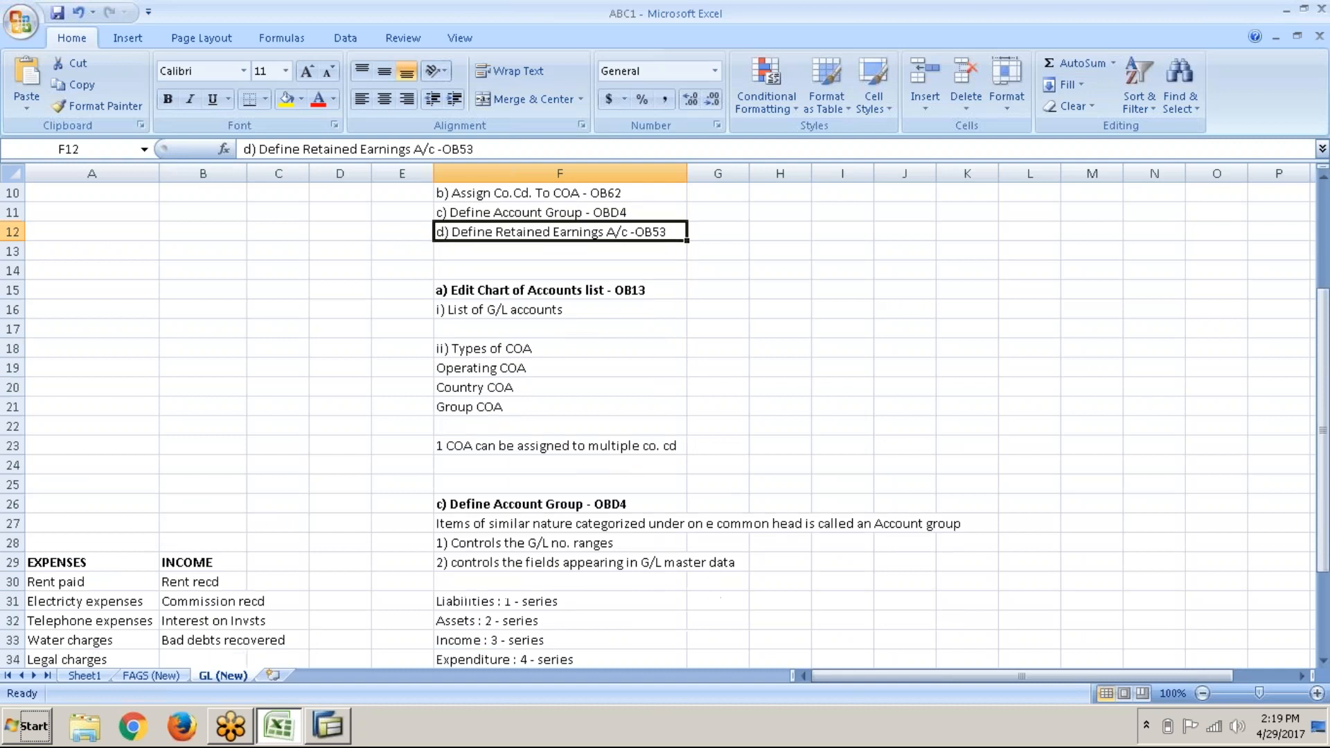
{"action": "key", "text": "alt+Tab"}
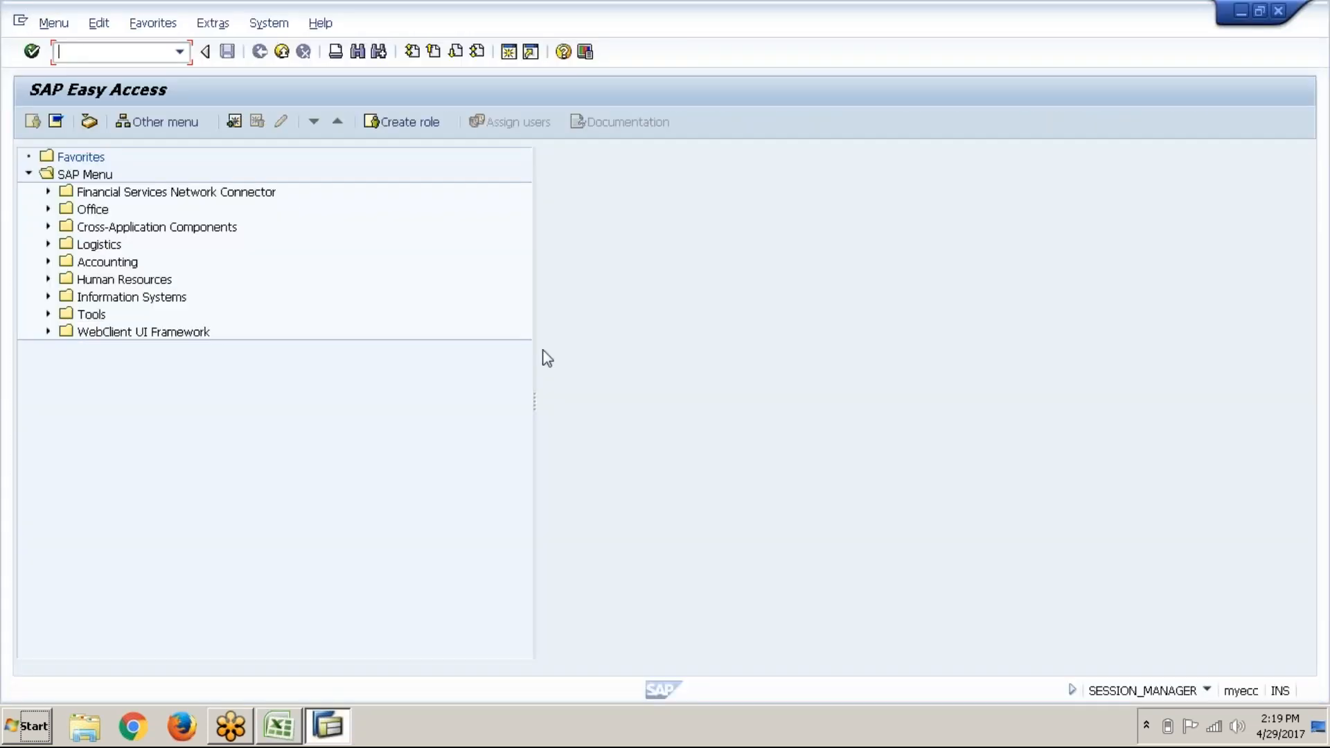
Step: Run OB53 and enter ABC1 as the chart of accounts
{"action": "type", "text": "ob53"}
{"action": "key", "text": "Return"}
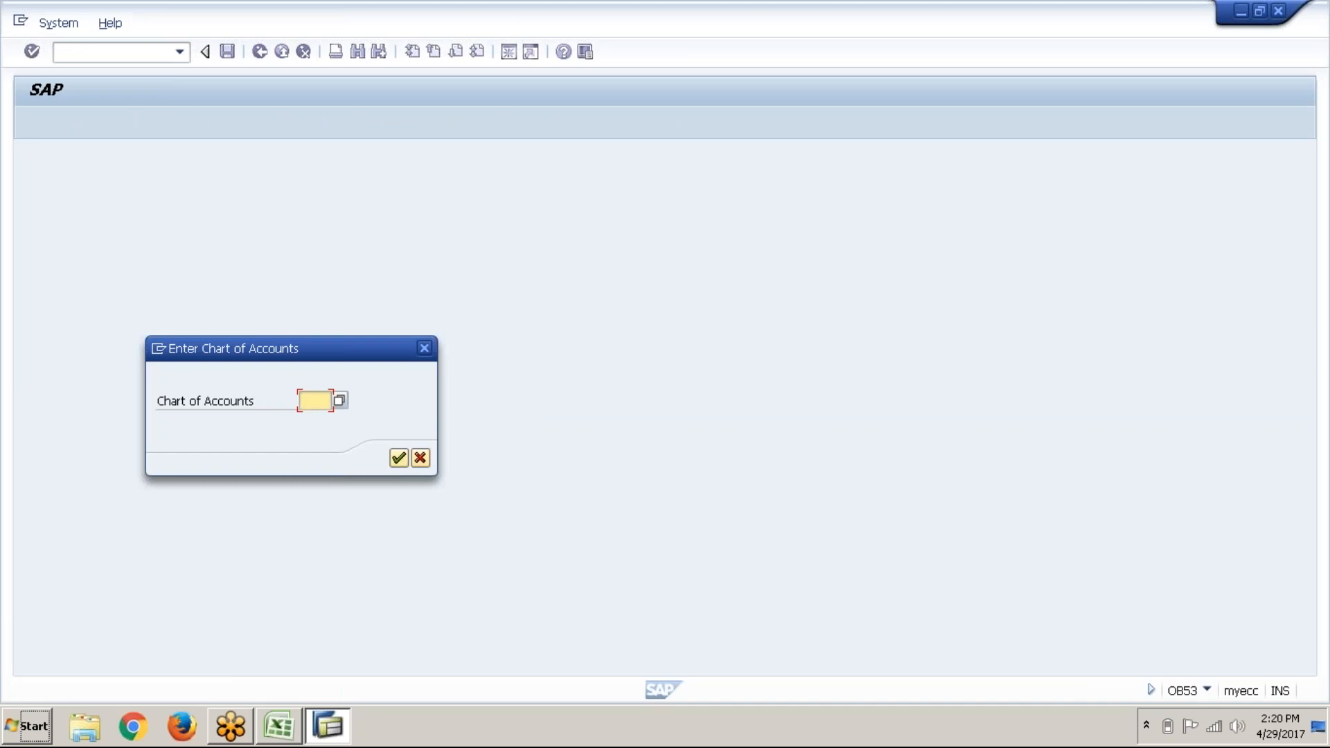
{"action": "type", "text": "ABC1"}
{"action": "key", "text": "Return"}
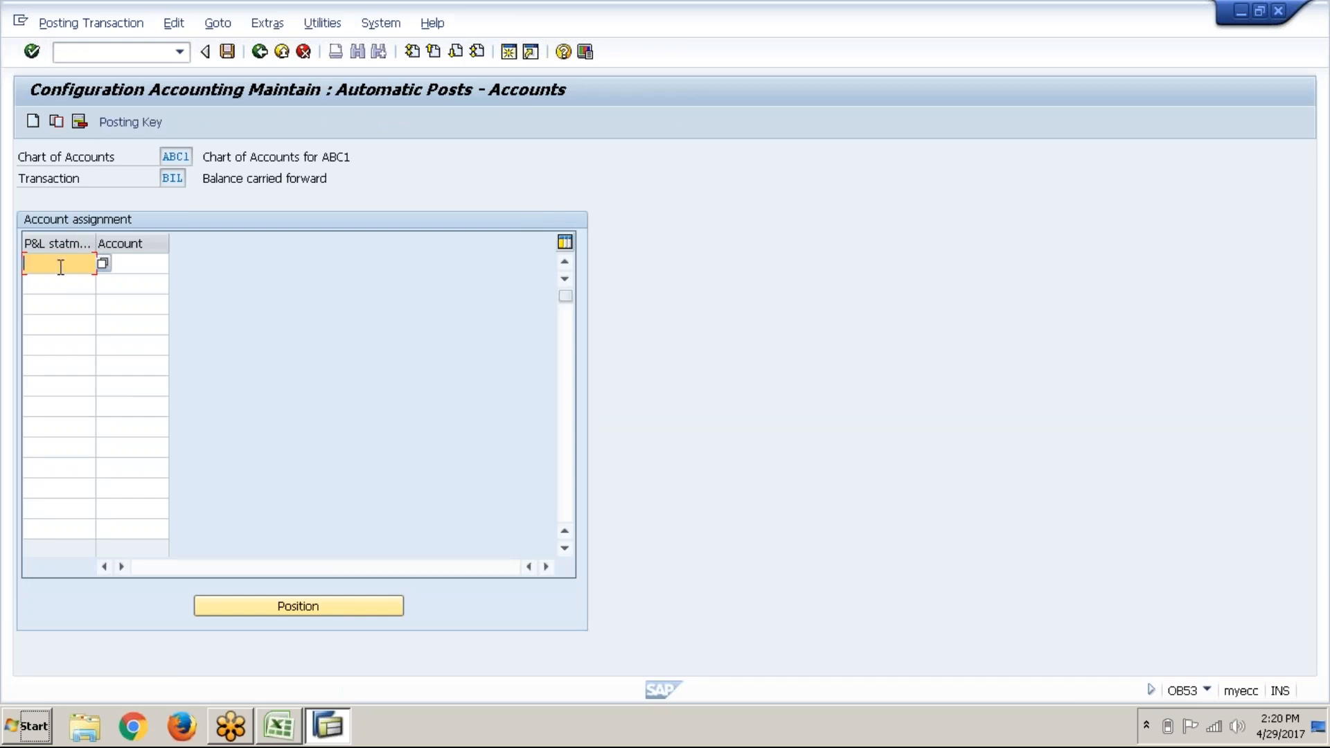
Step: Enter X as the P&L statement type and move to the Account cell beside it
{"action": "type", "text": "X"}
{"action": "left_click", "coordinate": [165, 259]}
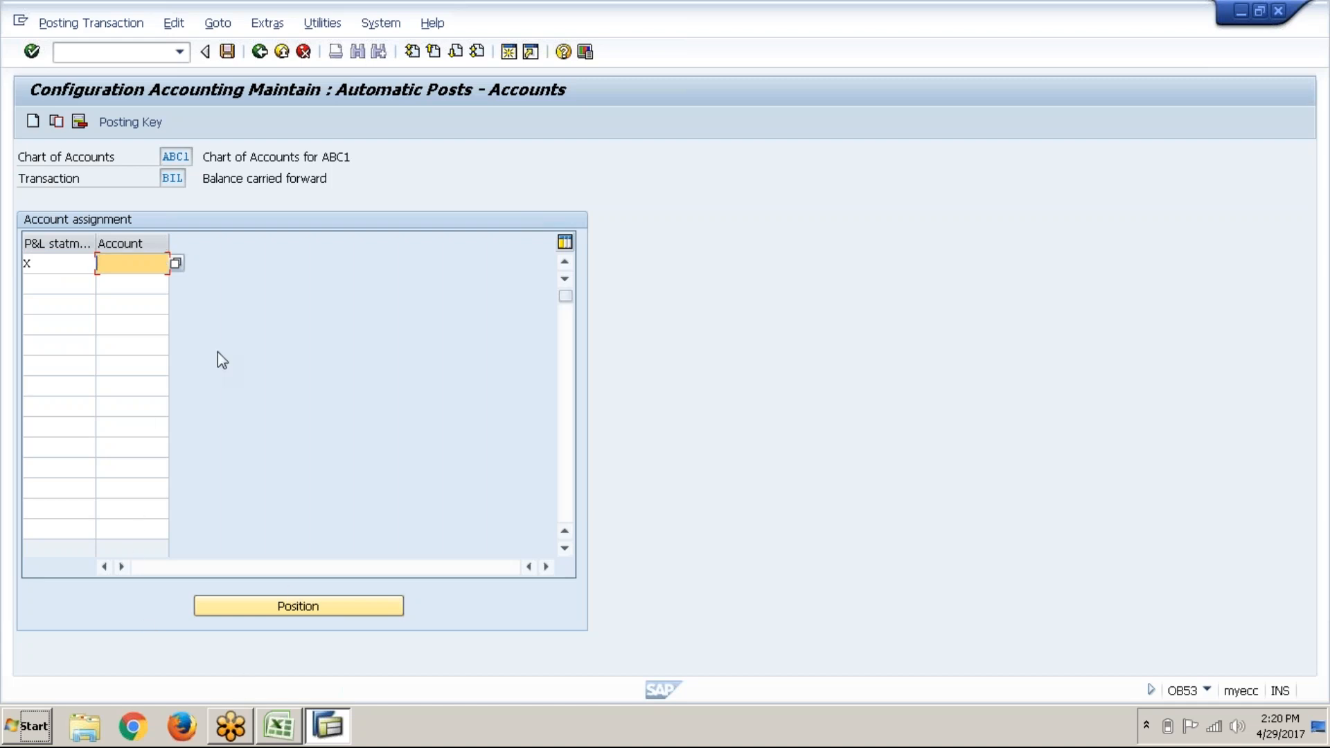
Step: In the Excel notes, review the OB13/OB62, FS00 and OB53 entries, then return to SAP
{"action": "left_click", "coordinate": [295, 727]}
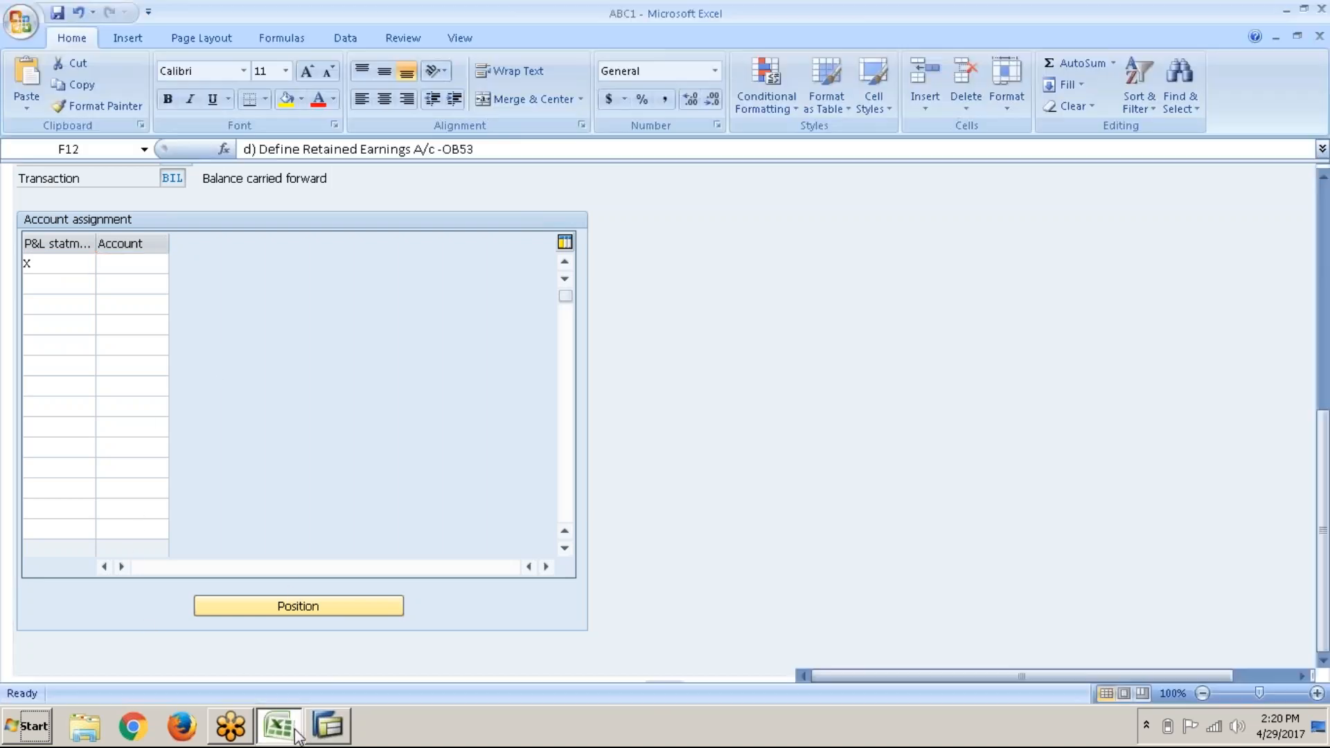
{"action": "scroll", "coordinate": [512, 406], "scroll_direction": "up", "scroll_amount": 8}
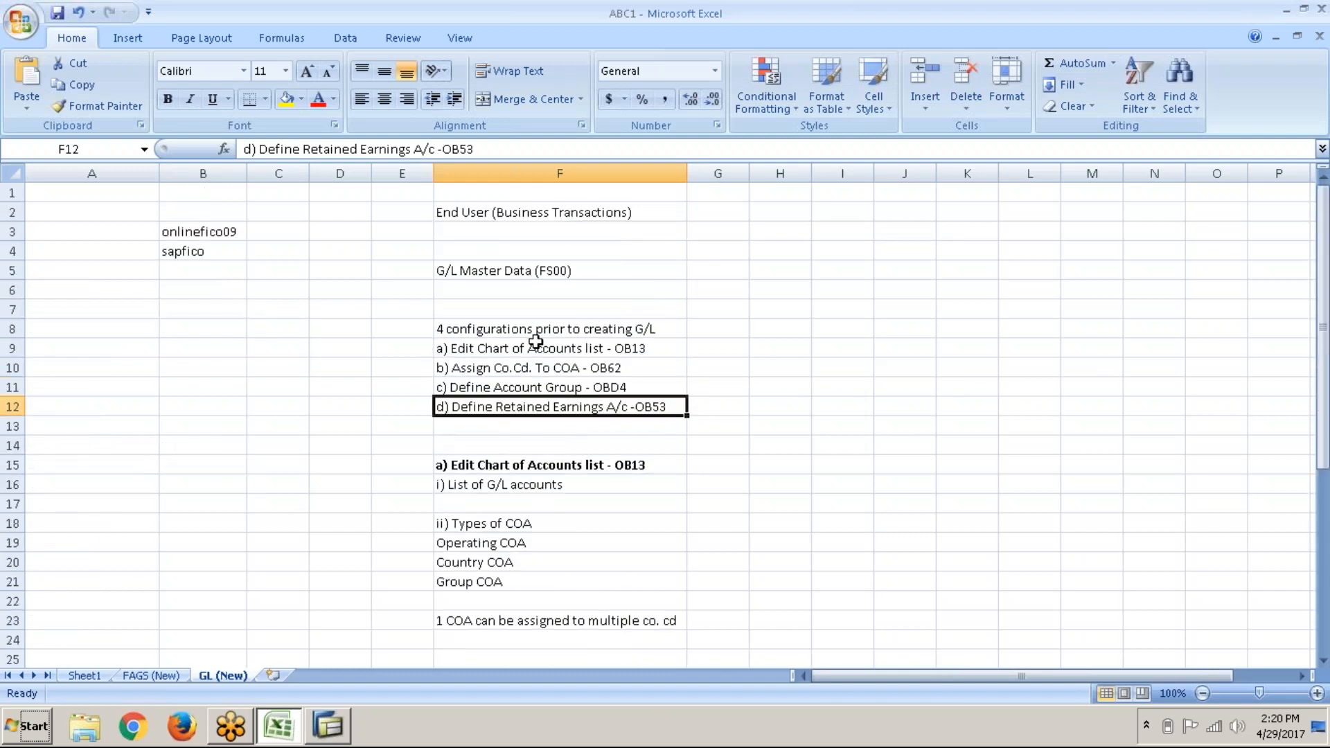
{"action": "left_click_drag", "start_coordinate": [537, 348], "coordinate": [534, 371]}
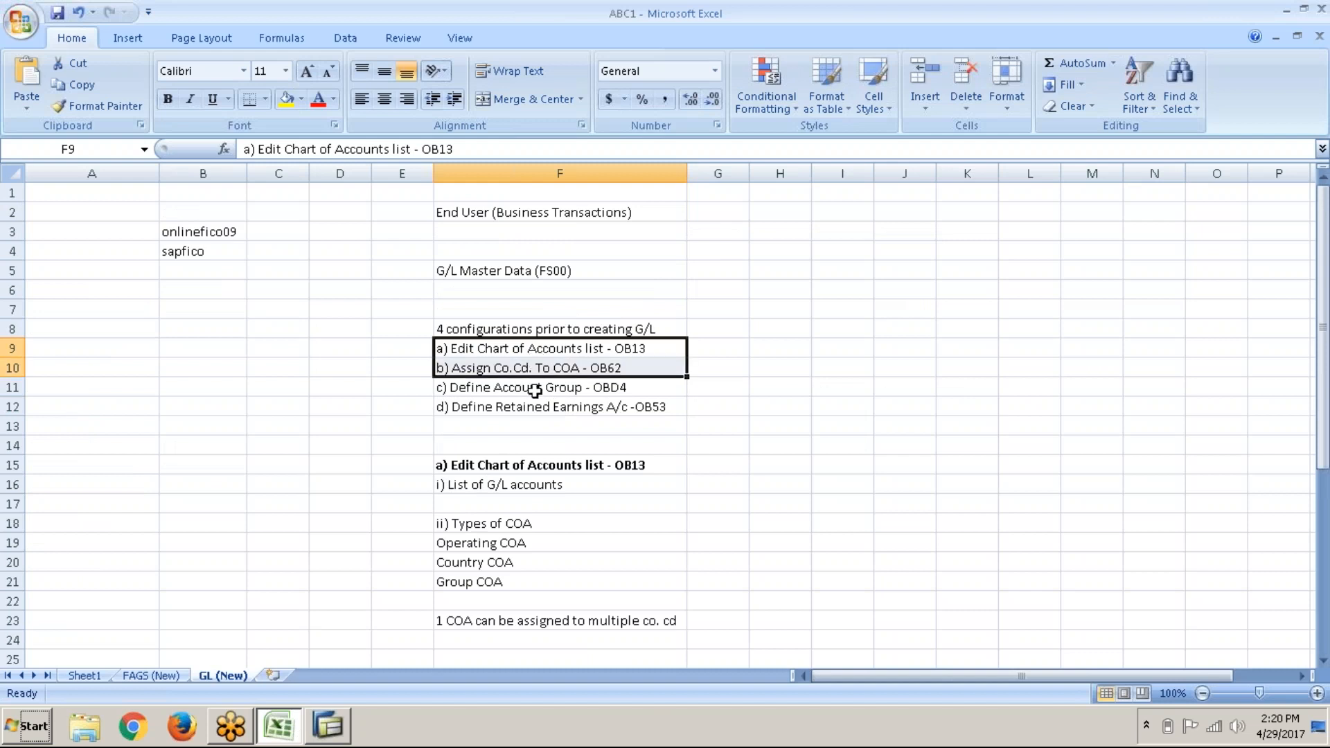
{"action": "left_click", "coordinate": [558, 274]}
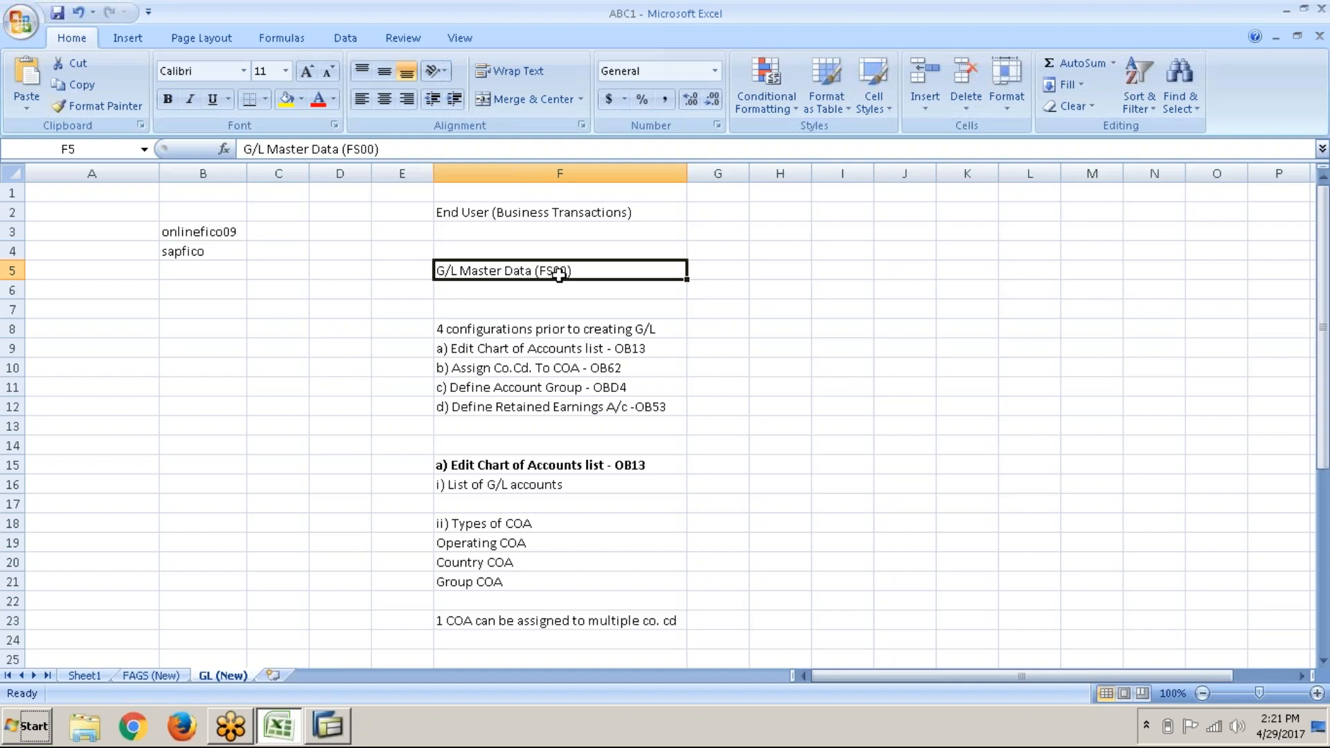
{"action": "left_click", "coordinate": [592, 408]}
{"action": "key", "text": "alt+Tab"}
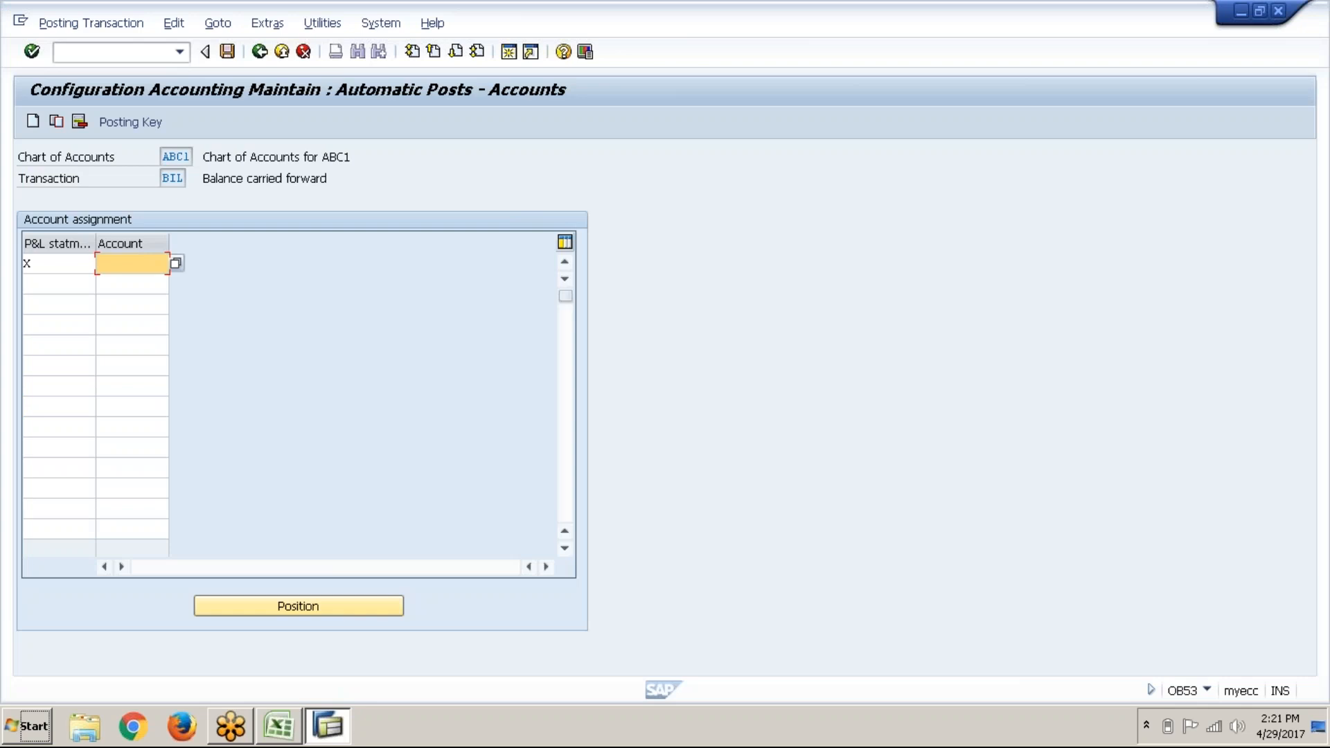
Step: Select the Account cells in rows 2 and 1, leaving the account blank, then switch to Excel
{"action": "left_click", "coordinate": [132, 284]}
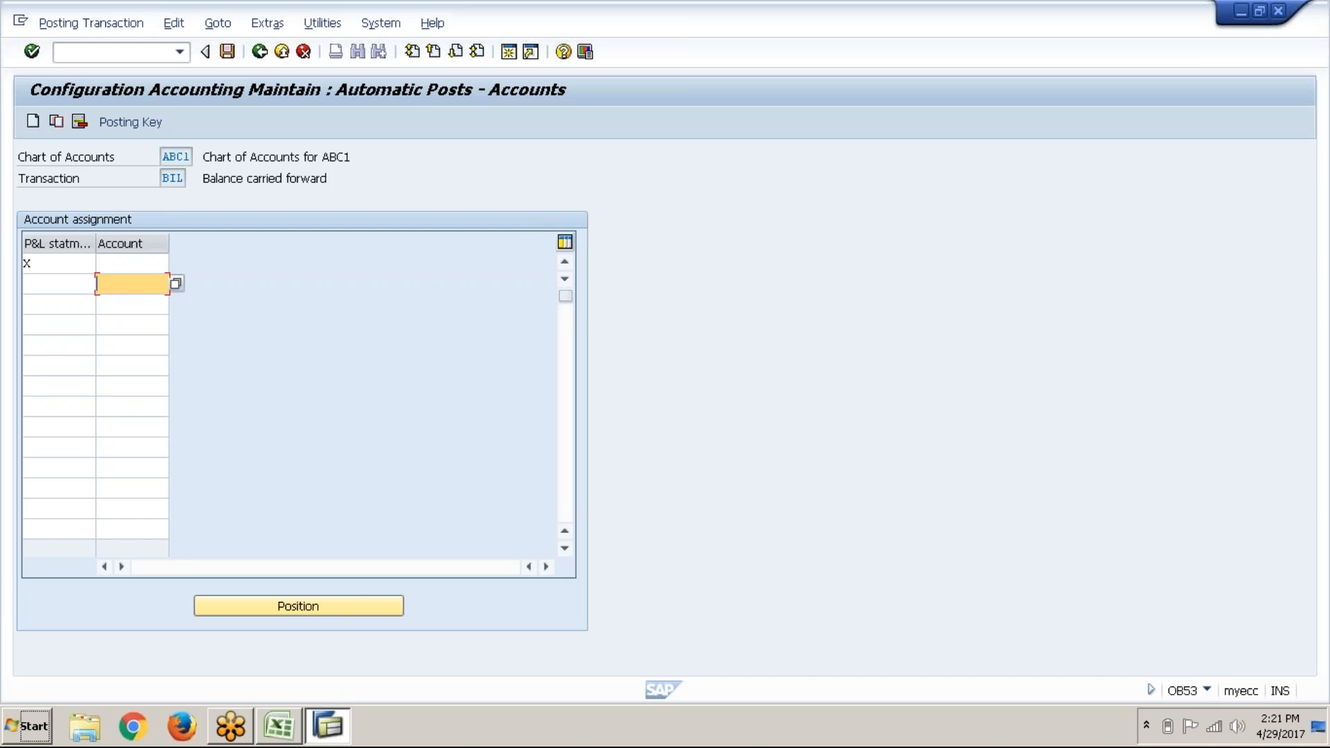
{"action": "left_click", "coordinate": [133, 262]}
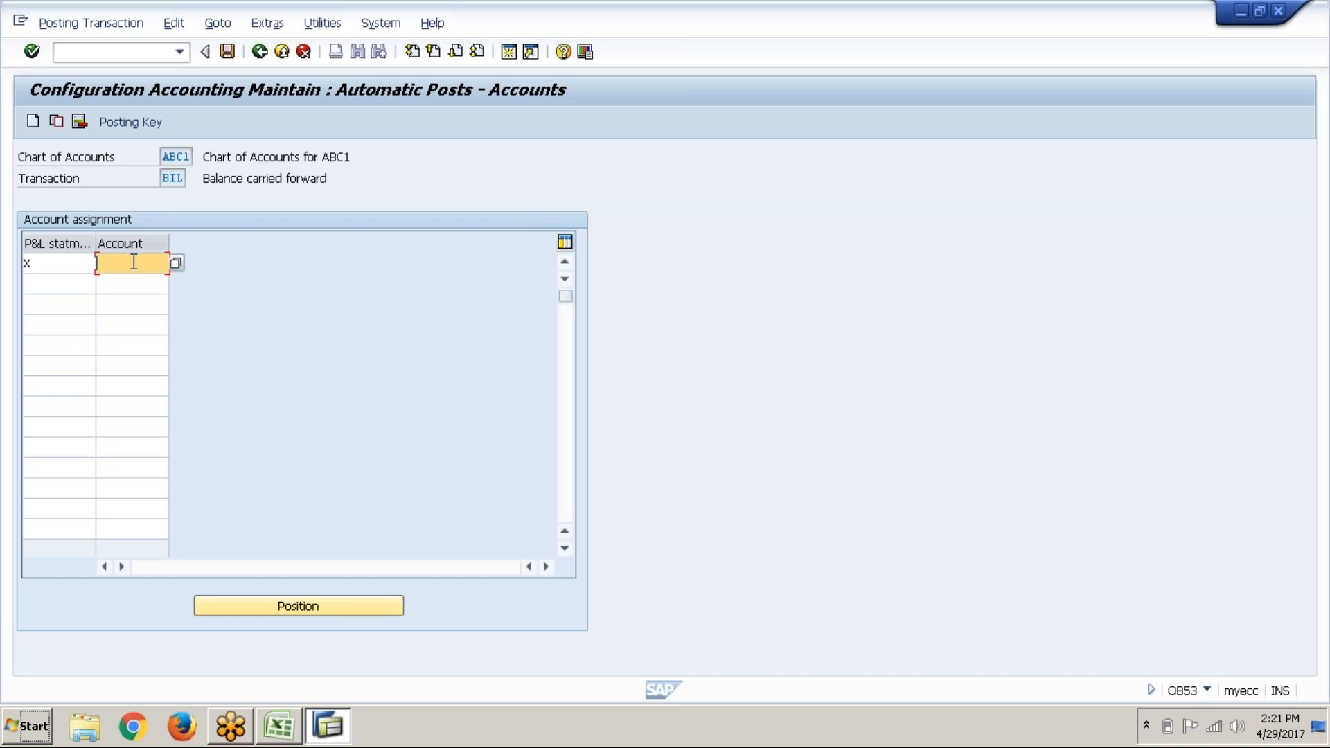
{"action": "key", "text": "alt+Tab"}
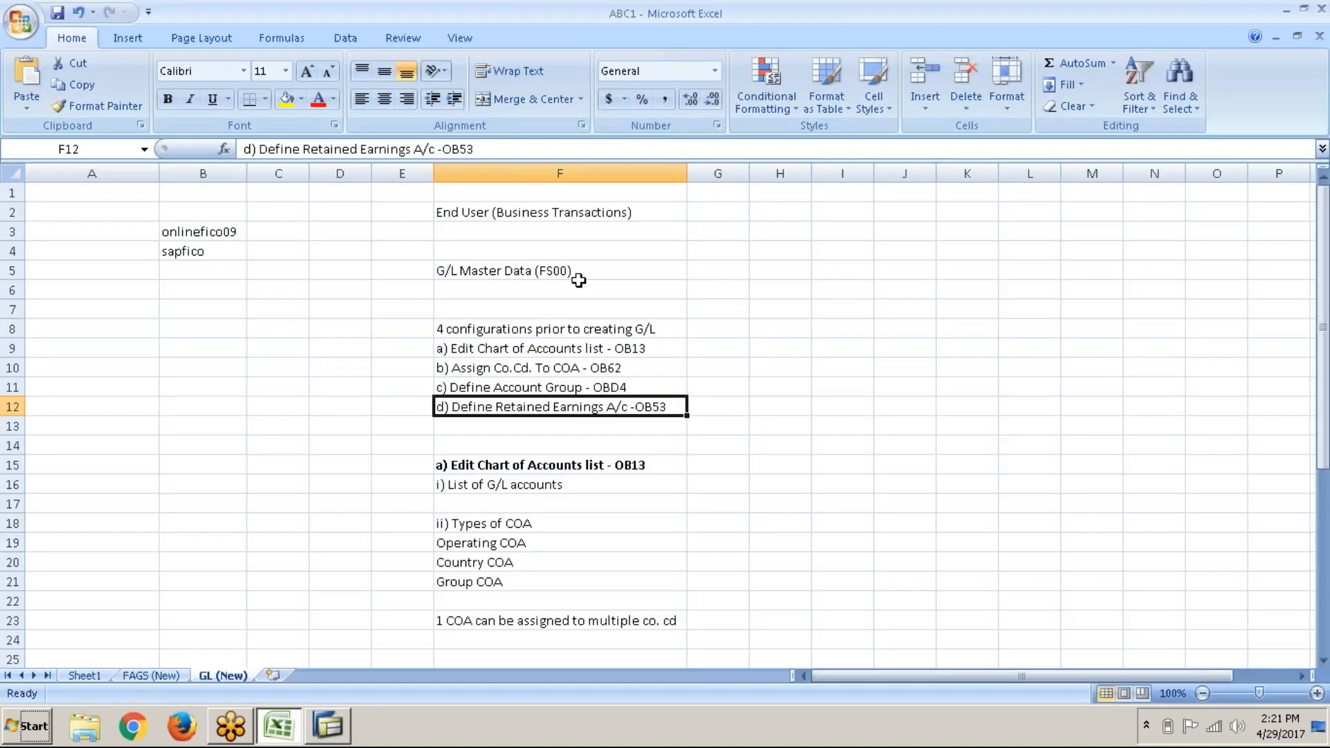
Step: Check the G/L Master Data (FS00) note in Excel, then switch back to SAP
{"action": "left_click", "coordinate": [585, 285]}
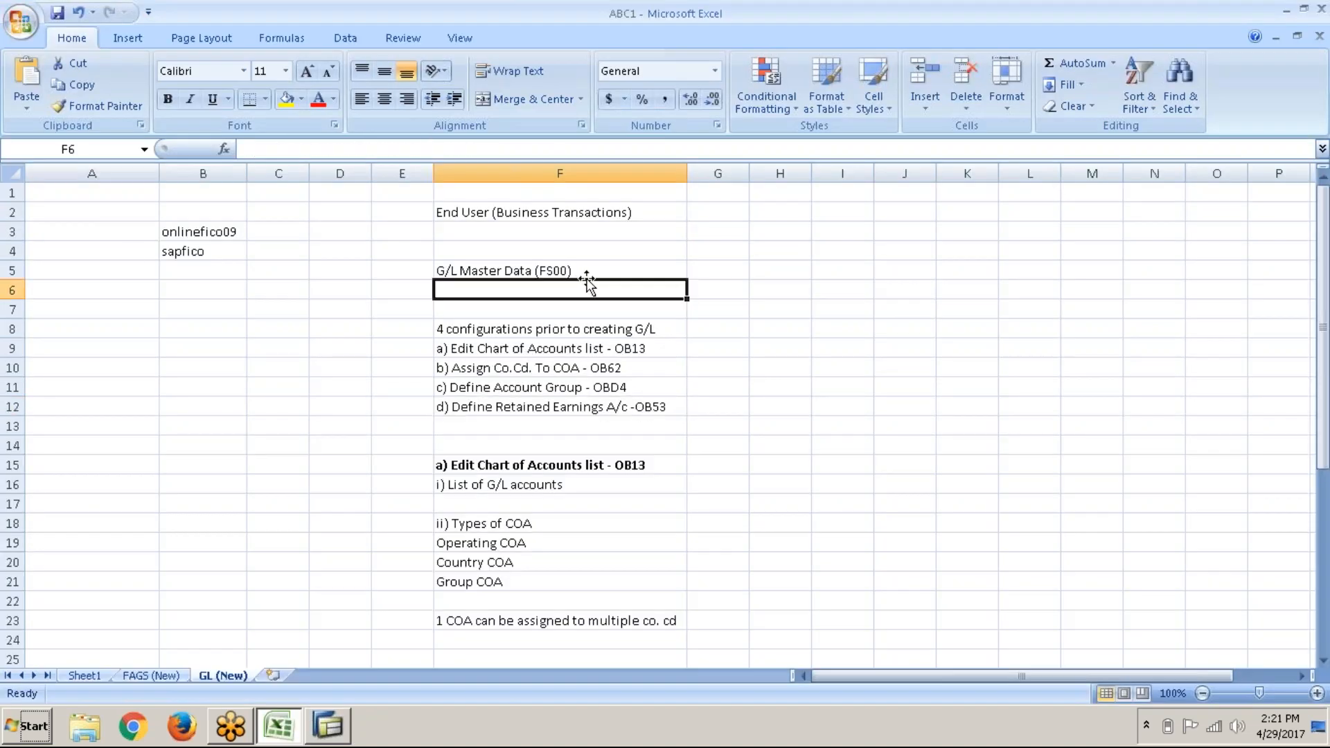
{"action": "left_click", "coordinate": [588, 272]}
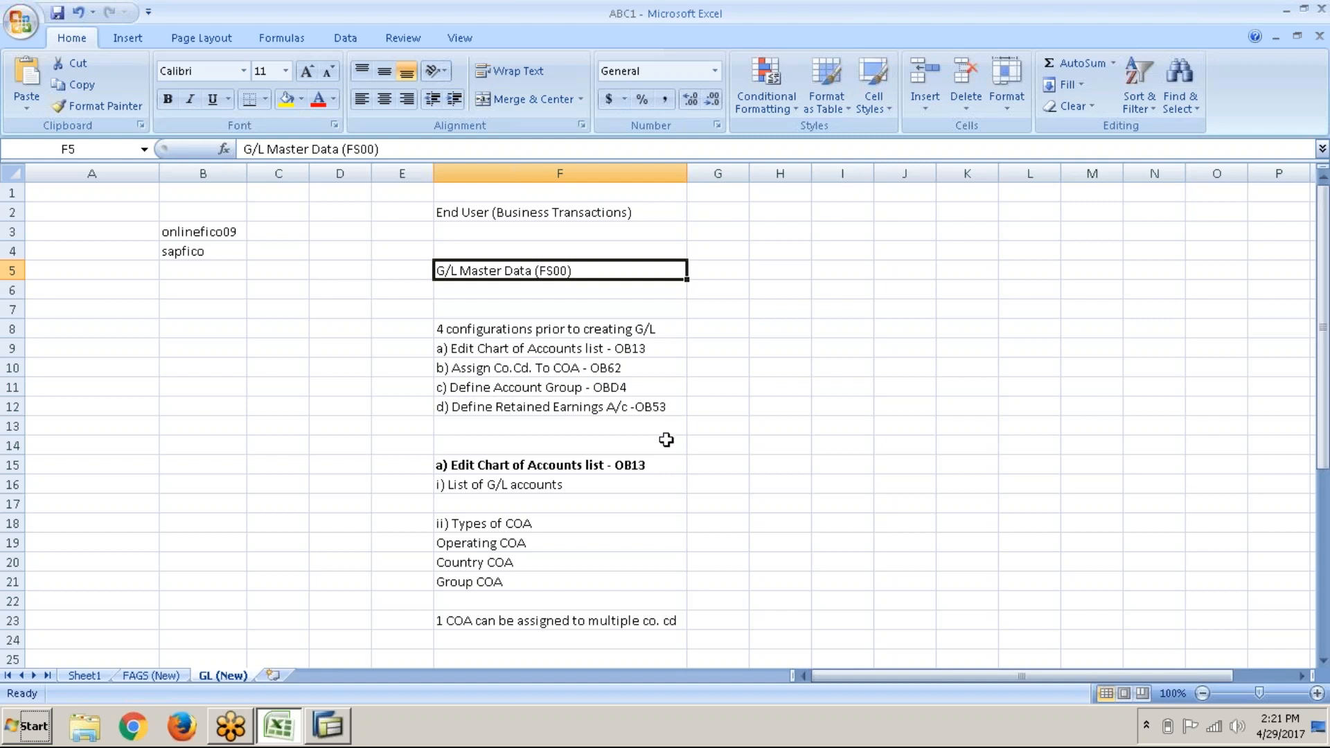
{"action": "key", "text": "alt+Tab"}
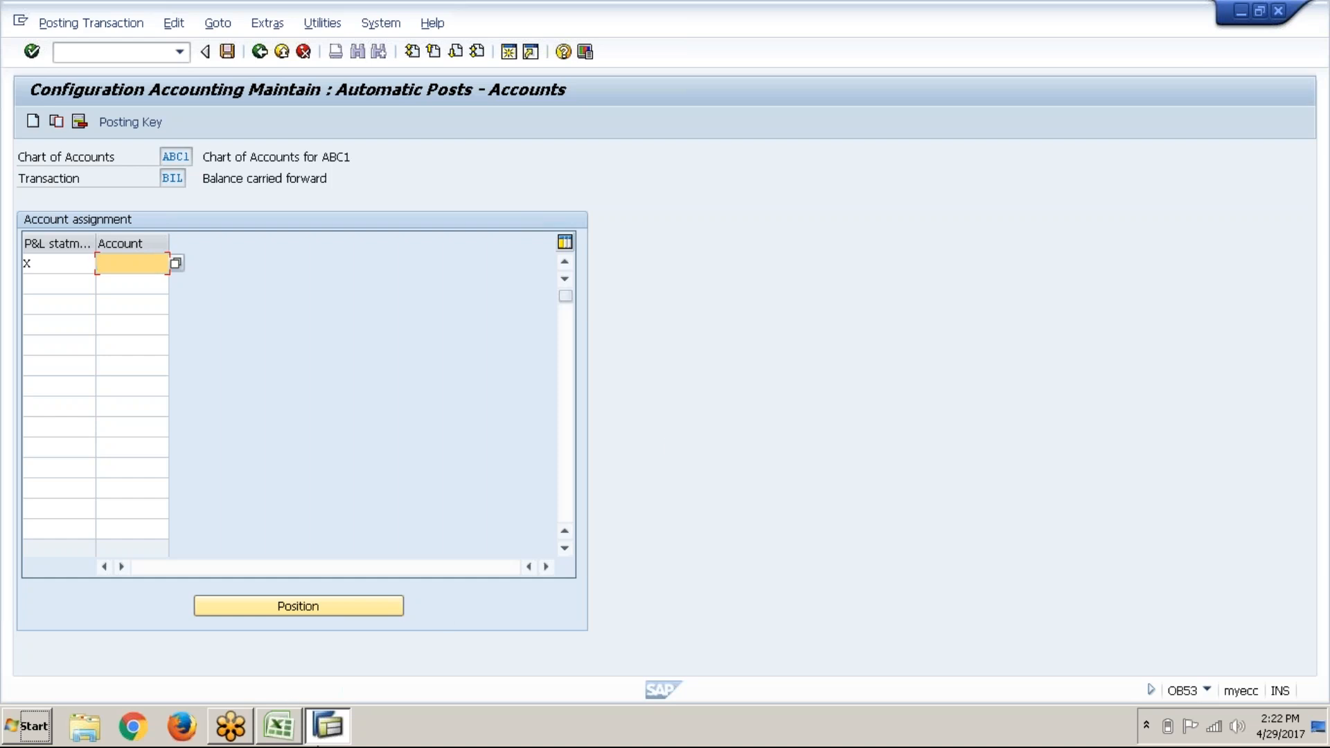
Step: In a new session, run OBD4 and position the list at chart ABC1
{"action": "left_click", "coordinate": [505, 59]}
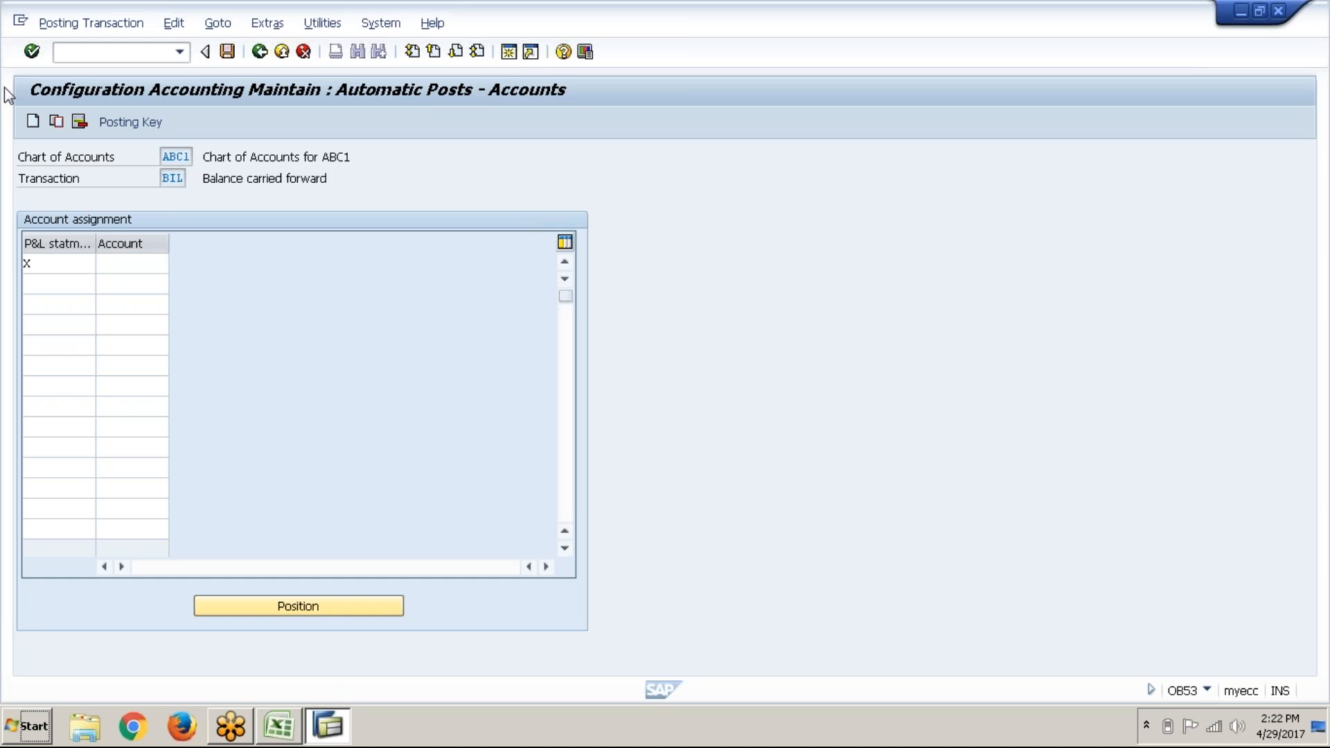
{"action": "type", "text": "OB"}
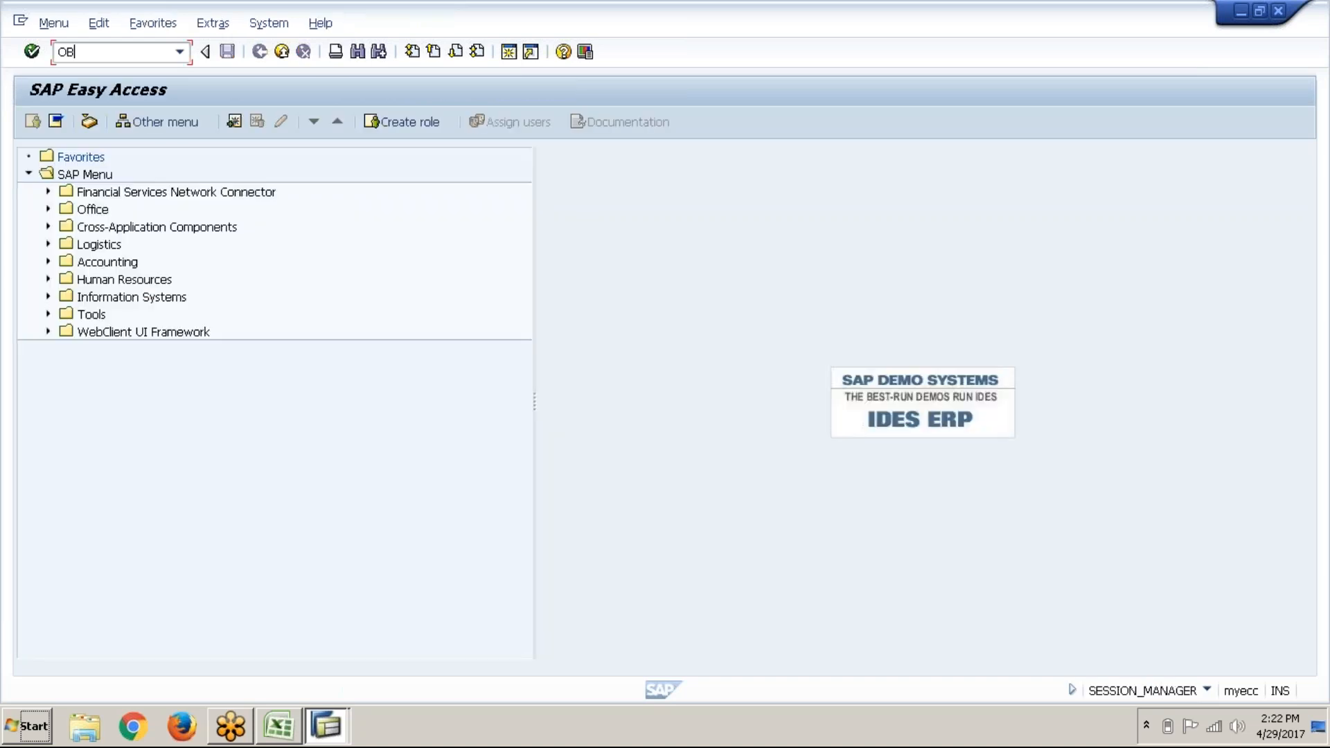
{"action": "type", "text": "D4"}
{"action": "key", "text": "Return"}
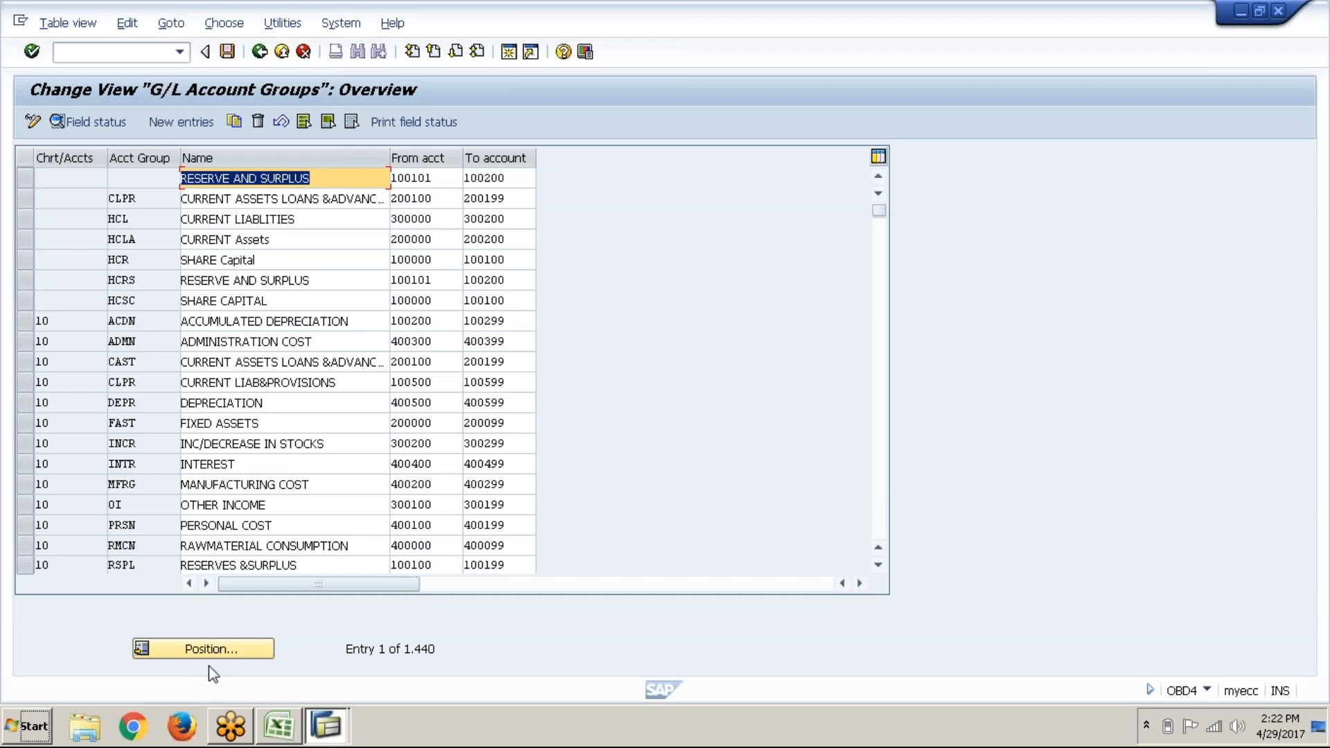
{"action": "left_click", "coordinate": [224, 654]}
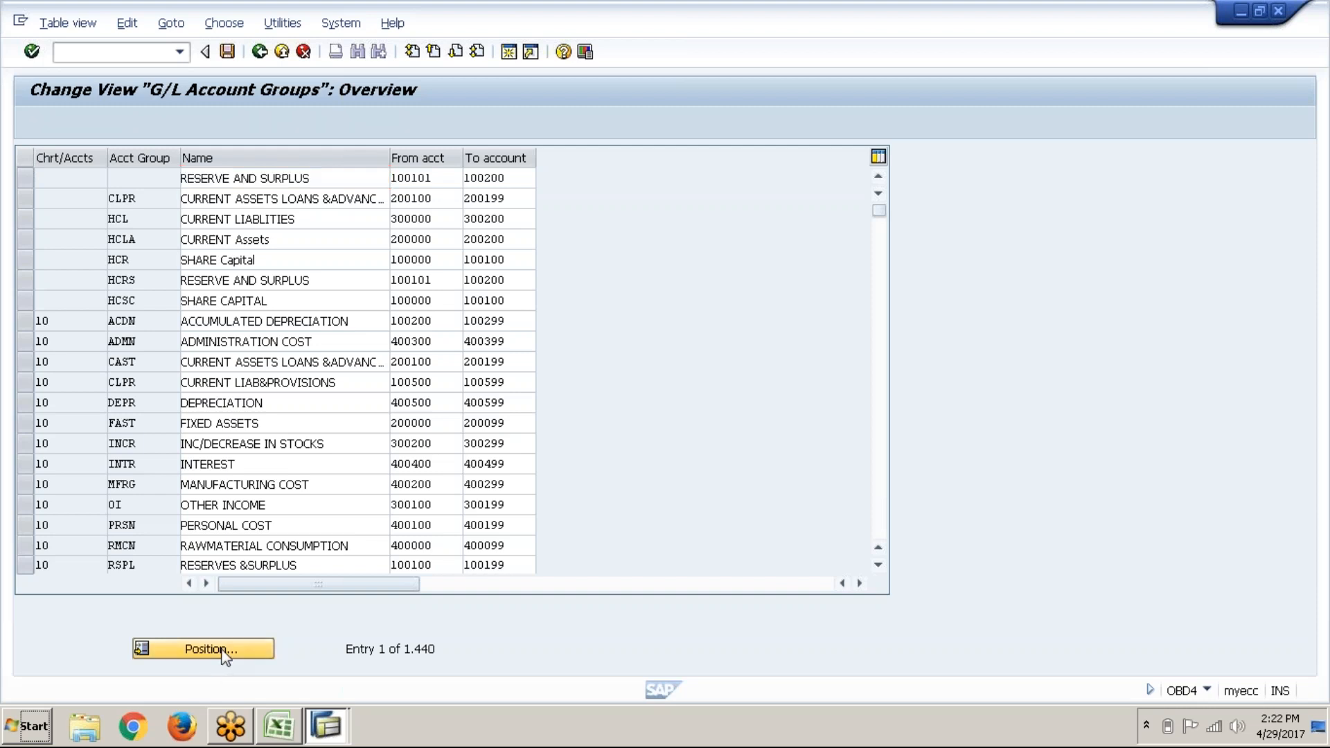
{"action": "type", "text": "ABC1"}
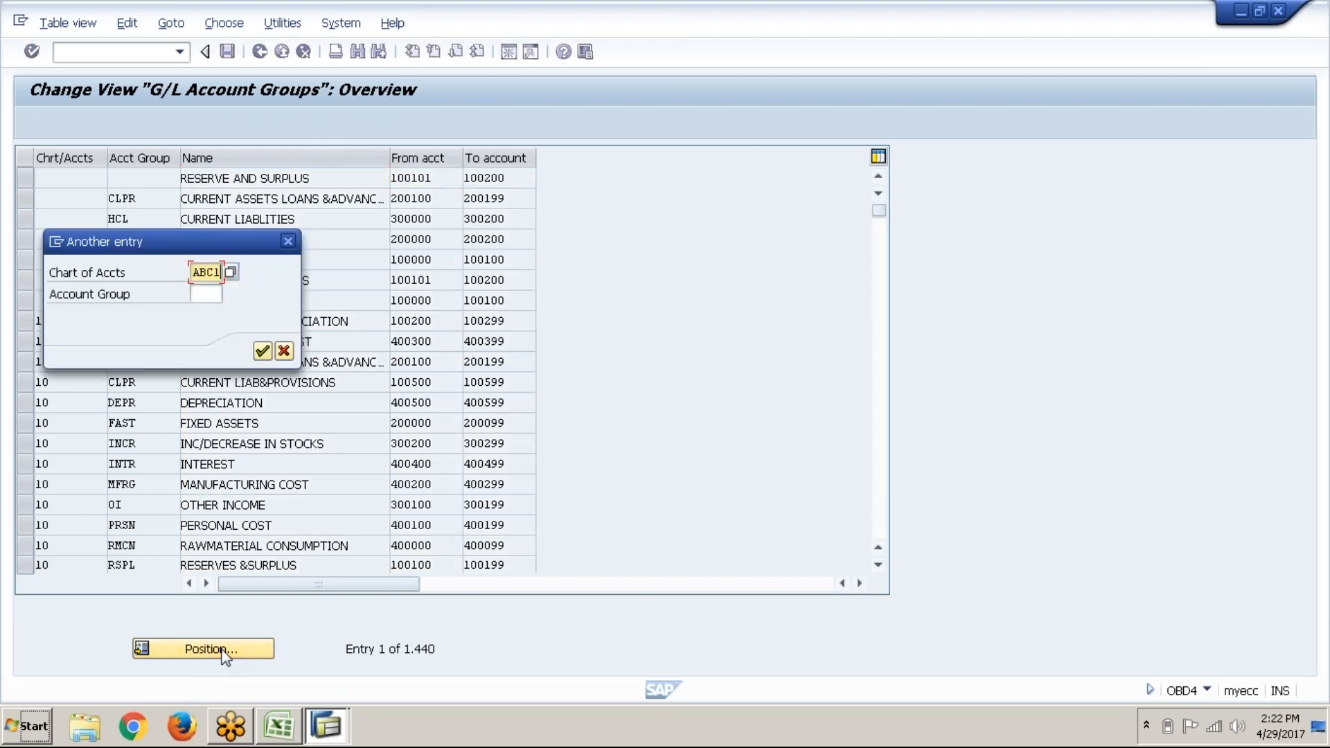
{"action": "key", "text": "Return"}
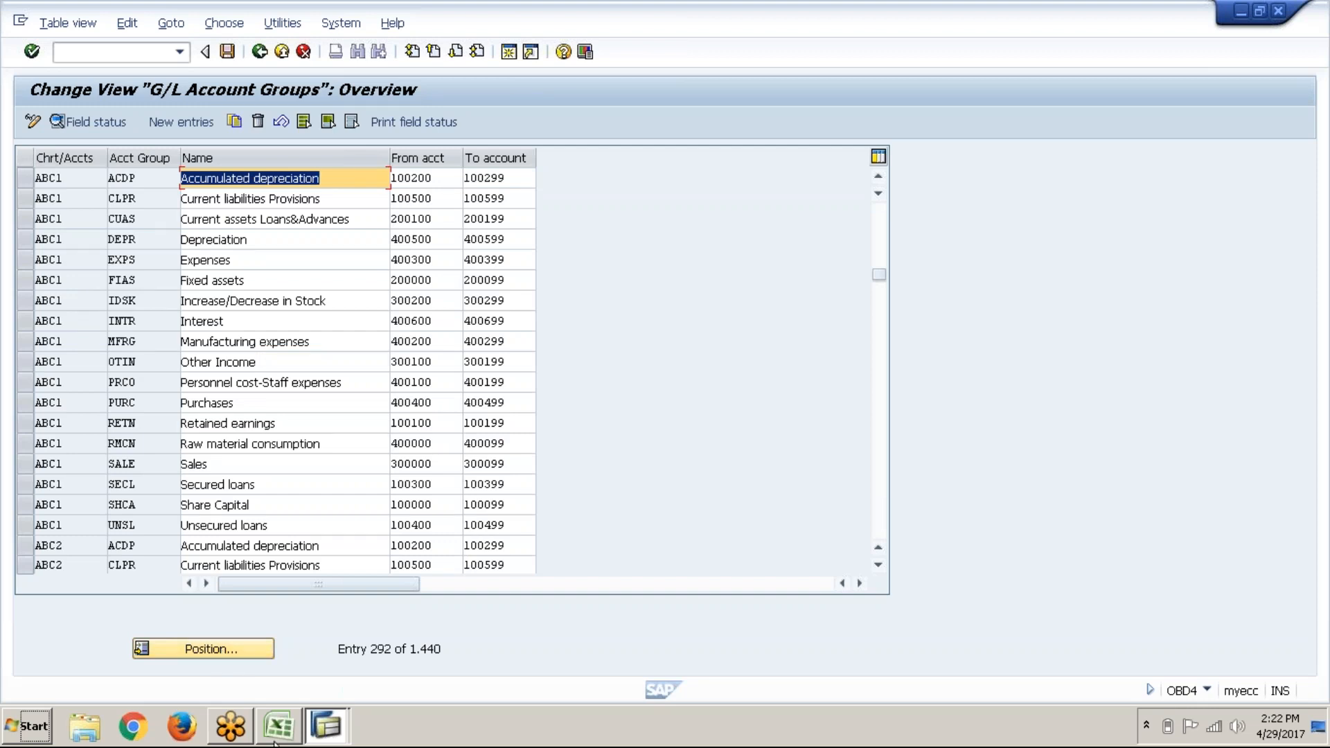
Step: Read the Retained earnings range 100100–100199, then return to the OB53 window
{"action": "left_click", "coordinate": [273, 423]}
{"action": "left_click", "coordinate": [25, 423]}
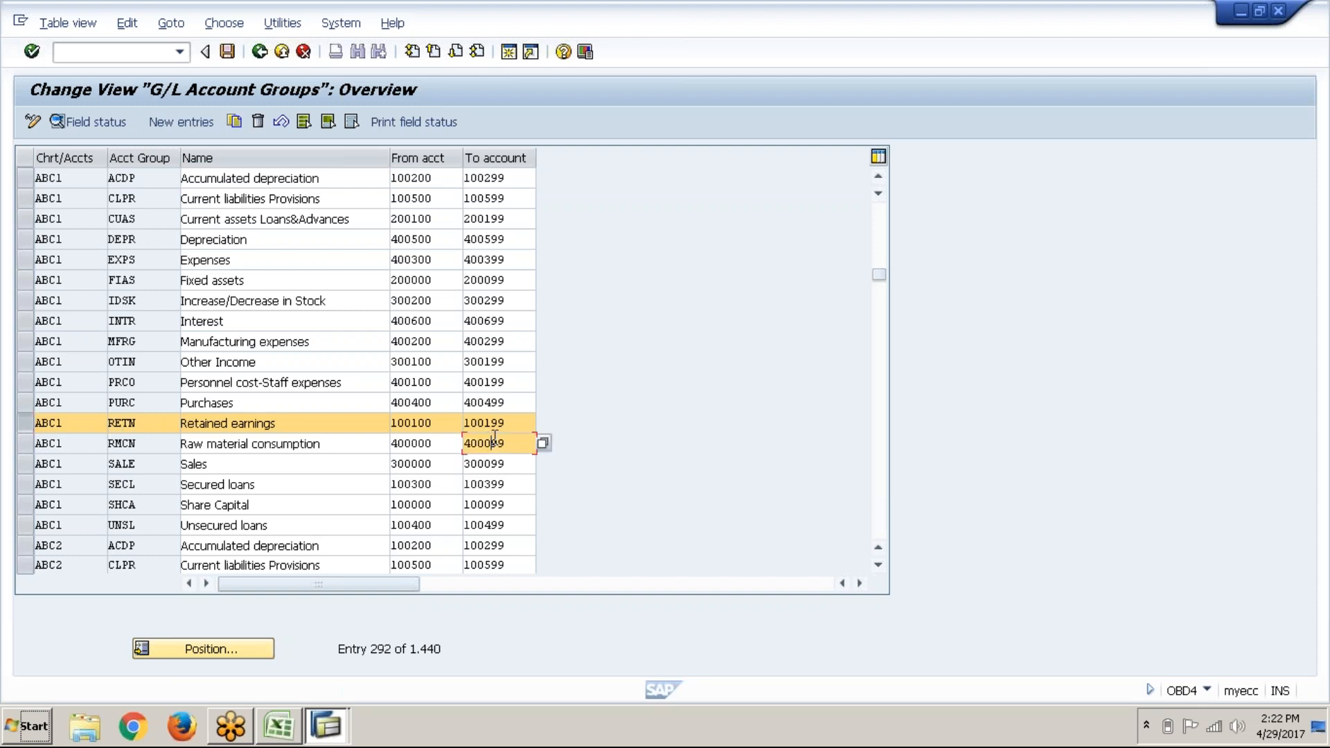
{"action": "left_click", "coordinate": [434, 424]}
{"action": "left_click", "coordinate": [512, 426]}
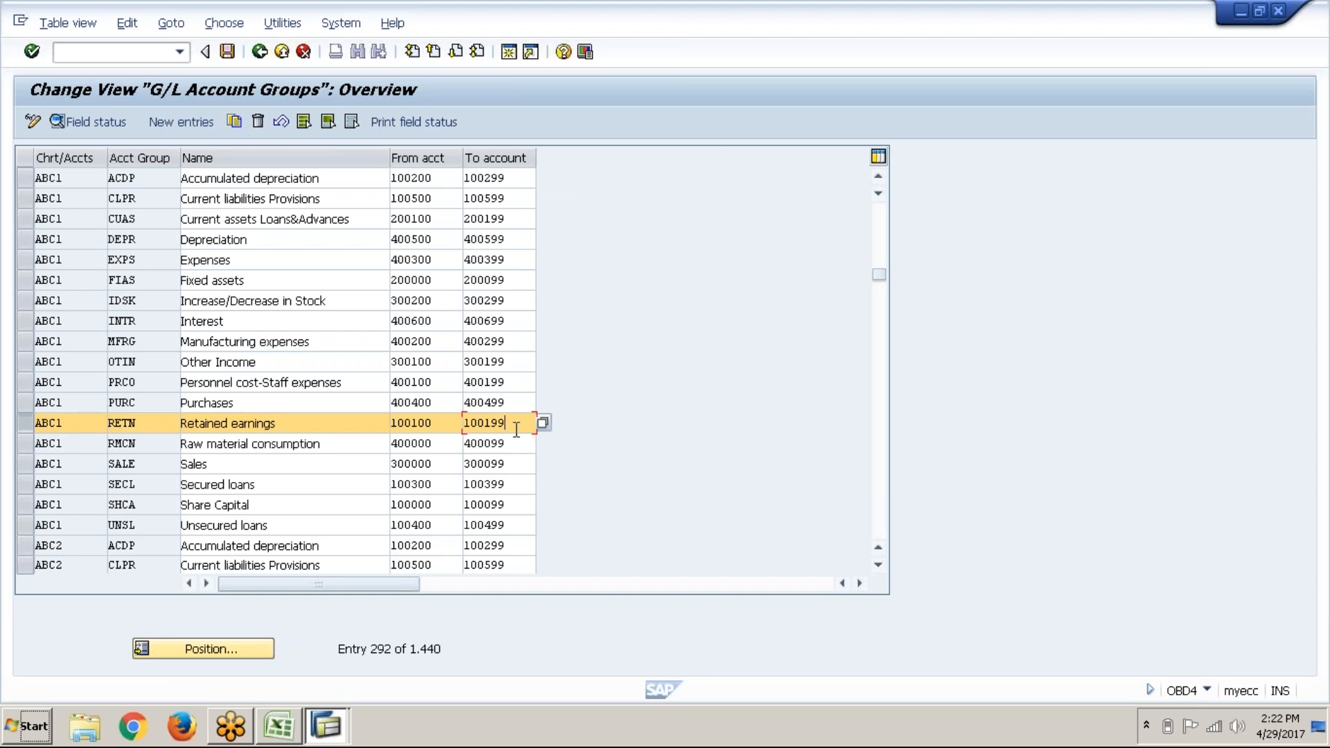
{"action": "key", "text": "alt+Tab"}
Step: Enter retained earnings account 100100 for P&L statement X and save it under a customizing request
{"action": "key", "text": "alt+Tab"}
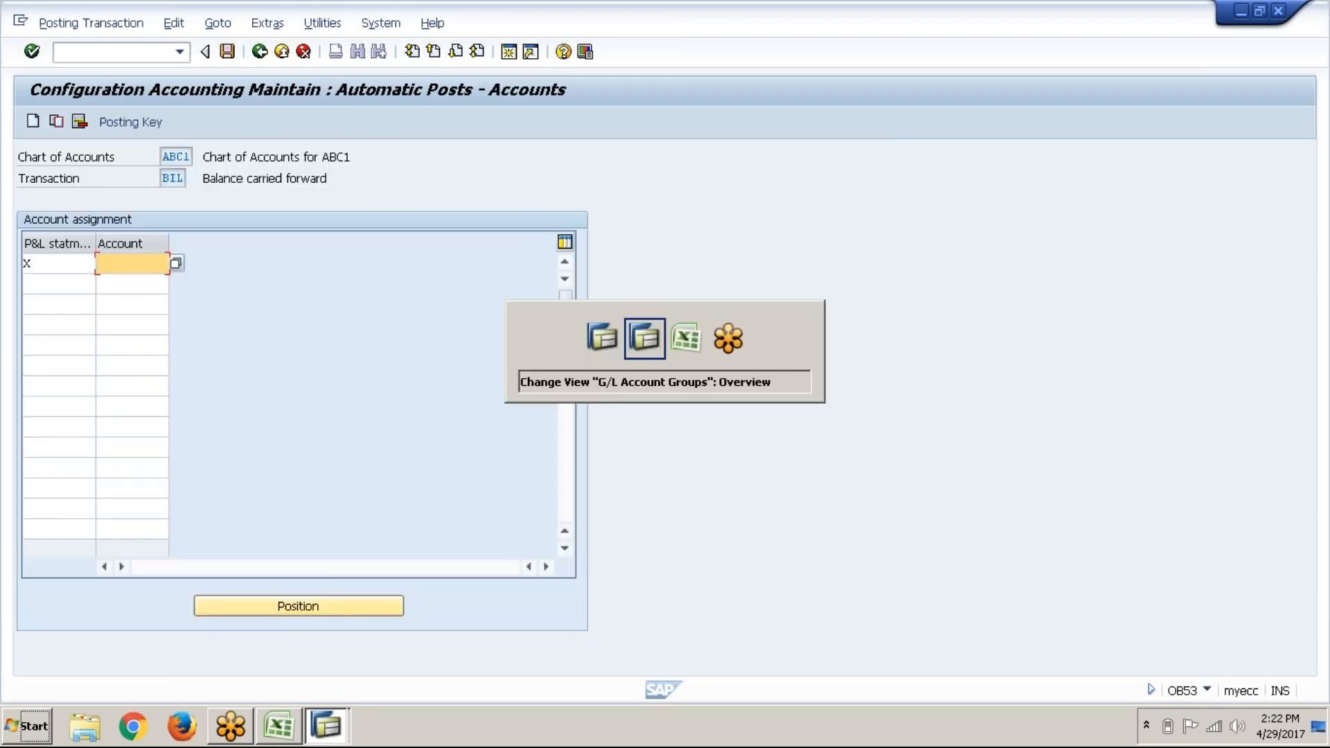
{"action": "key", "text": "alt+Tab"}
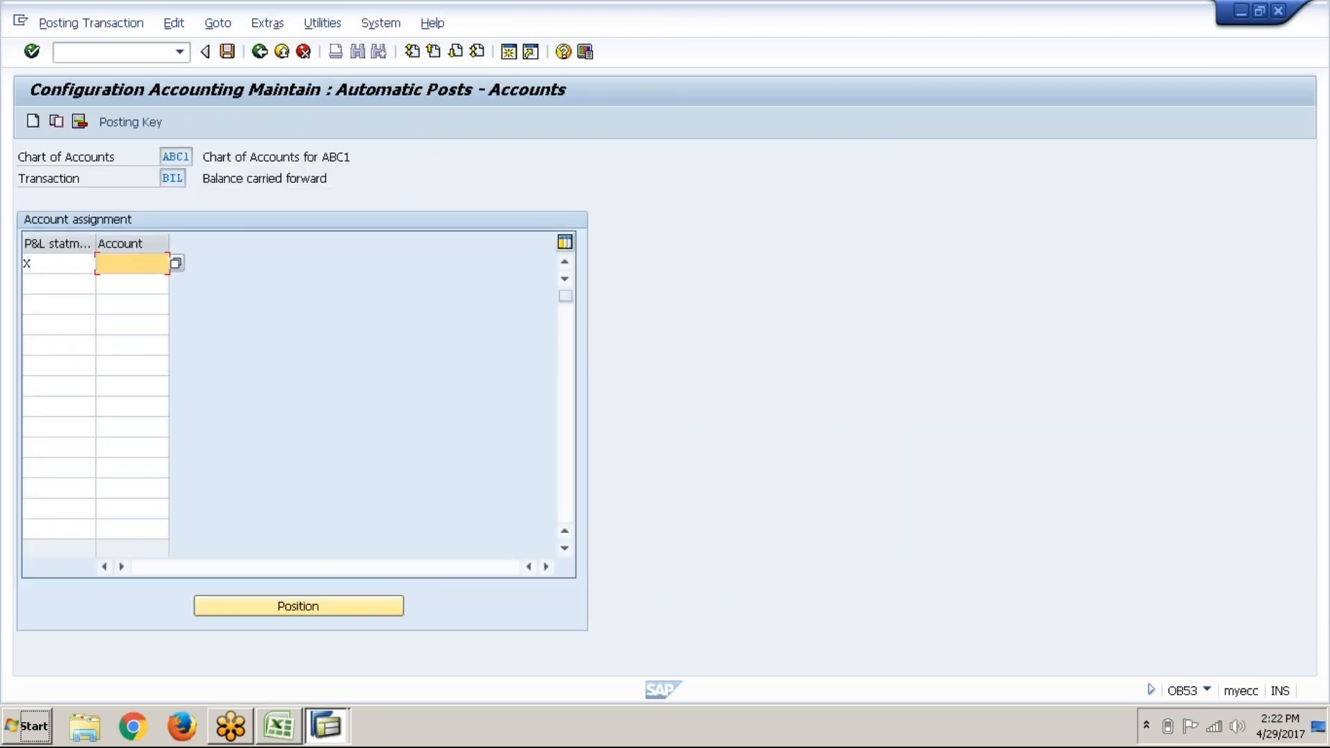
{"action": "type", "text": "100100"}
{"action": "key", "text": "Return"}
{"action": "left_click", "coordinate": [235, 54]}
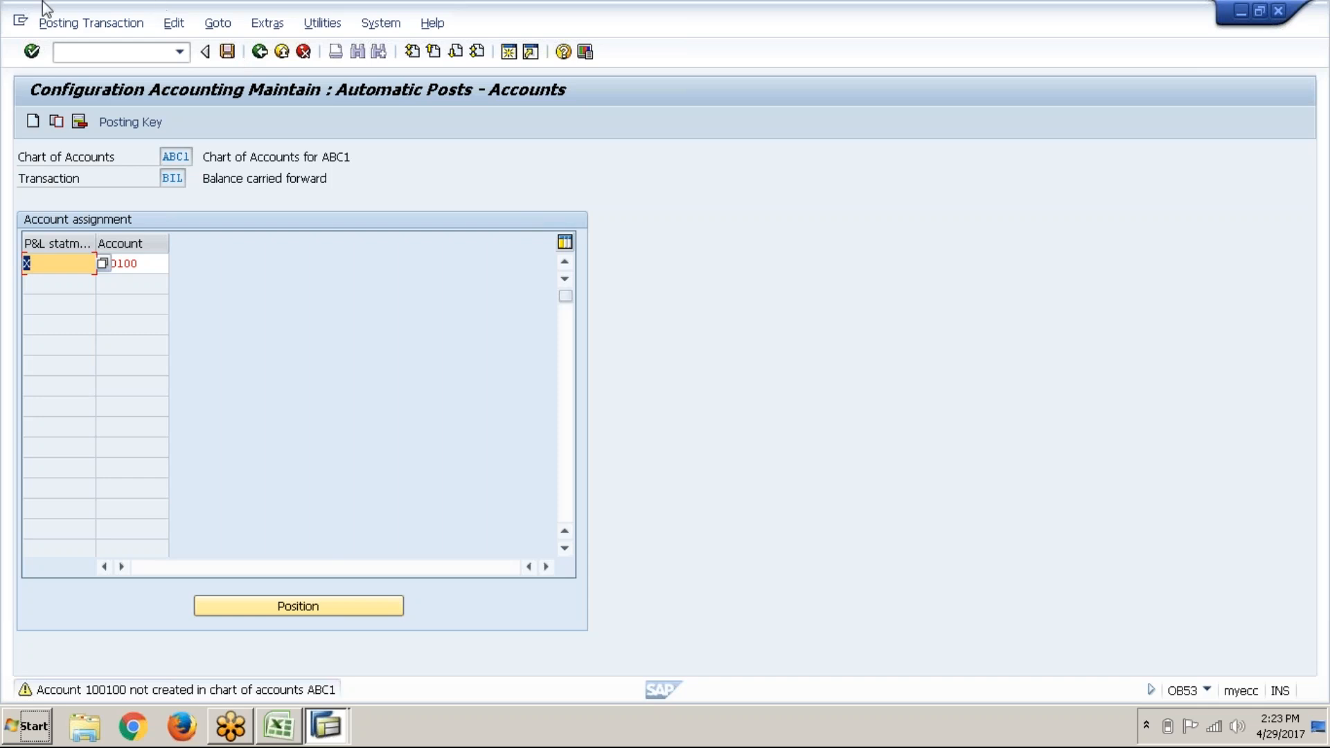
{"action": "left_click", "coordinate": [31, 54]}
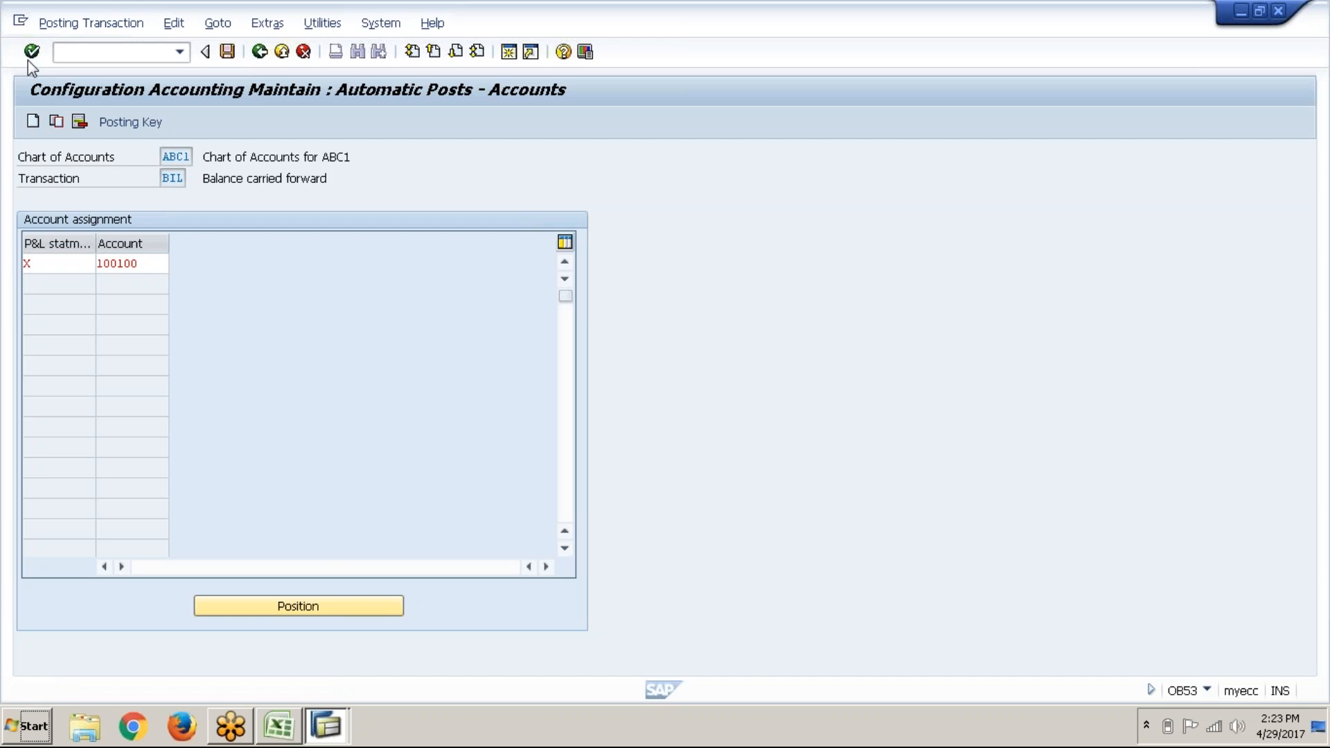
{"action": "key", "text": "ctrl+s"}
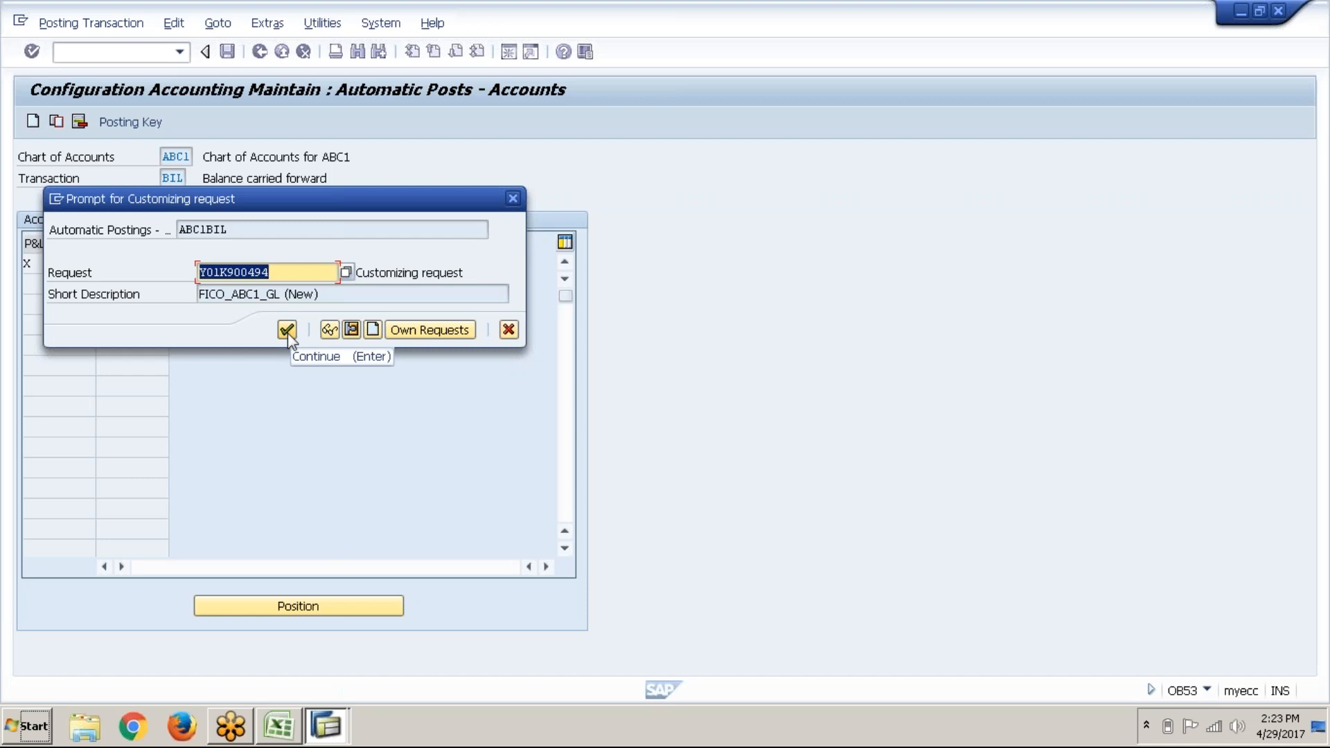
{"action": "left_click", "coordinate": [287, 330]}
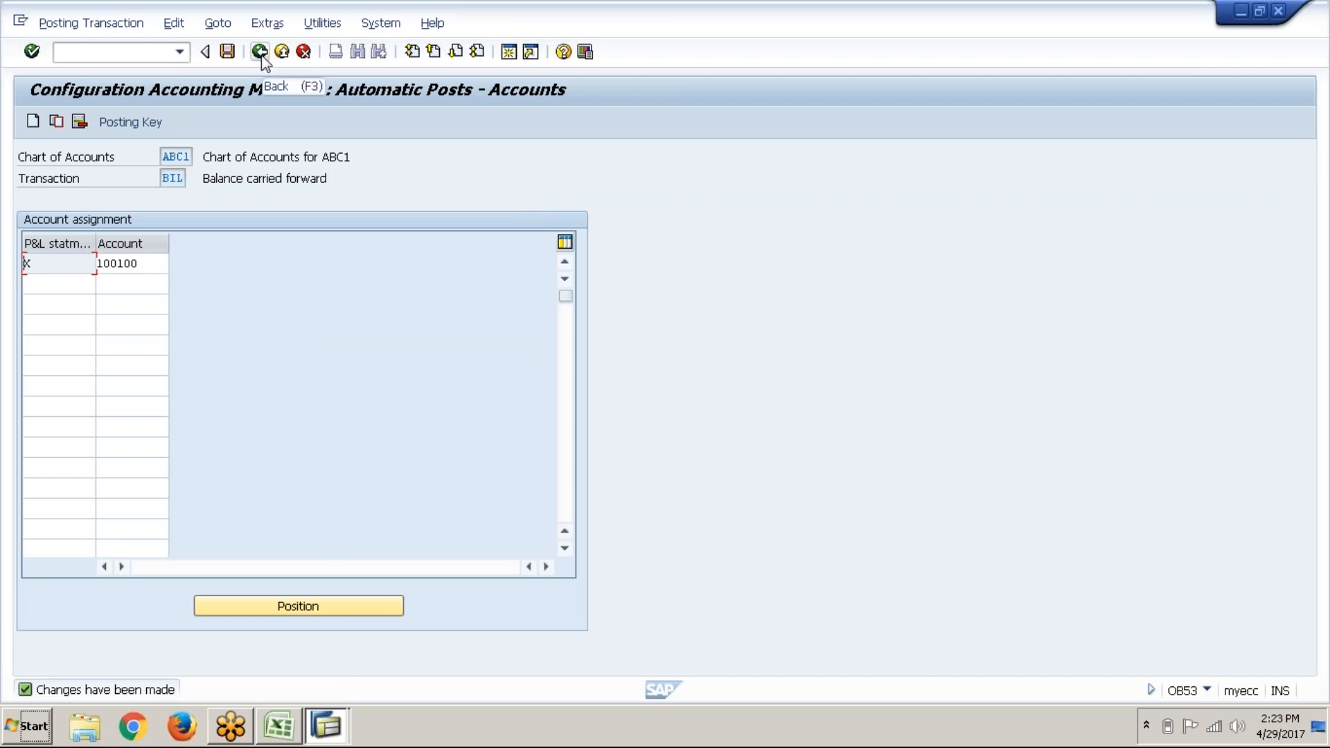
{"action": "left_click", "coordinate": [261, 56]}
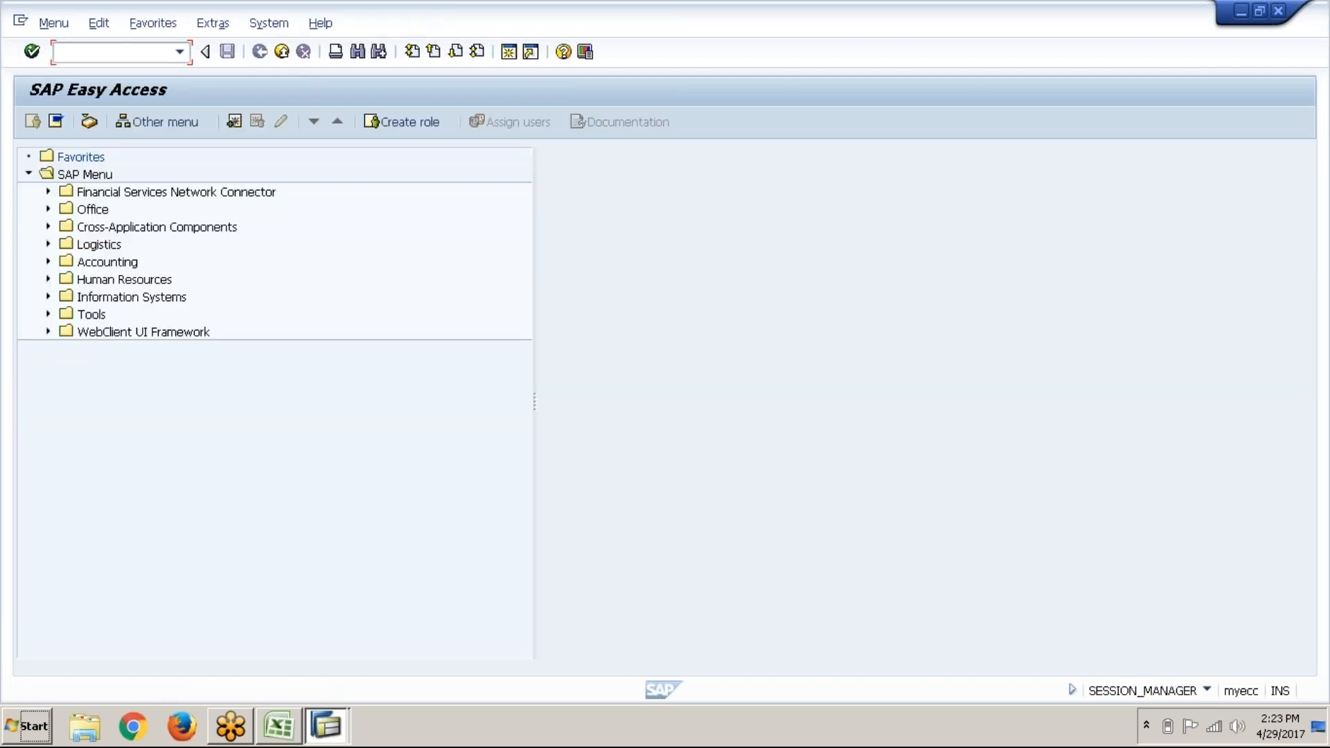
Step: Shade the four configuration steps in F9:F12 light green, then bring SAP Easy Access forward
{"action": "left_click", "coordinate": [295, 723]}
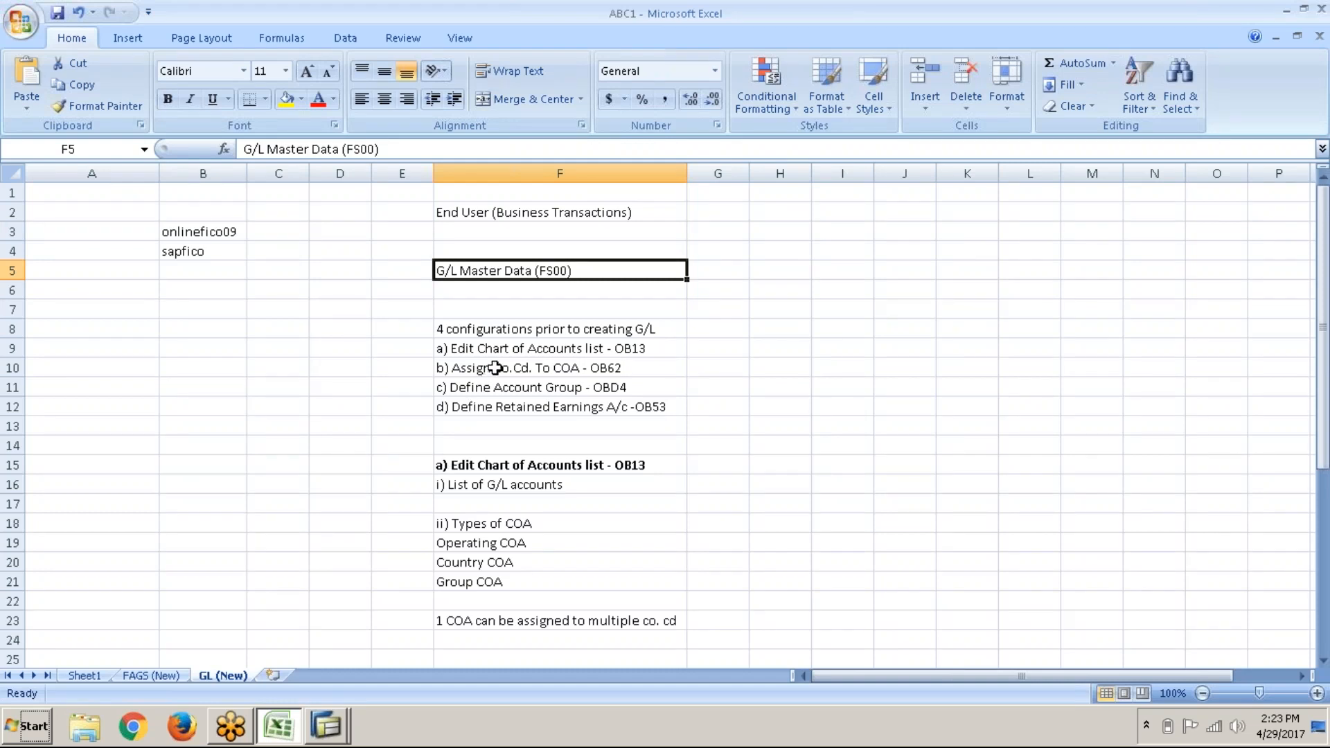
{"action": "left_click_drag", "start_coordinate": [496, 348], "coordinate": [510, 407]}
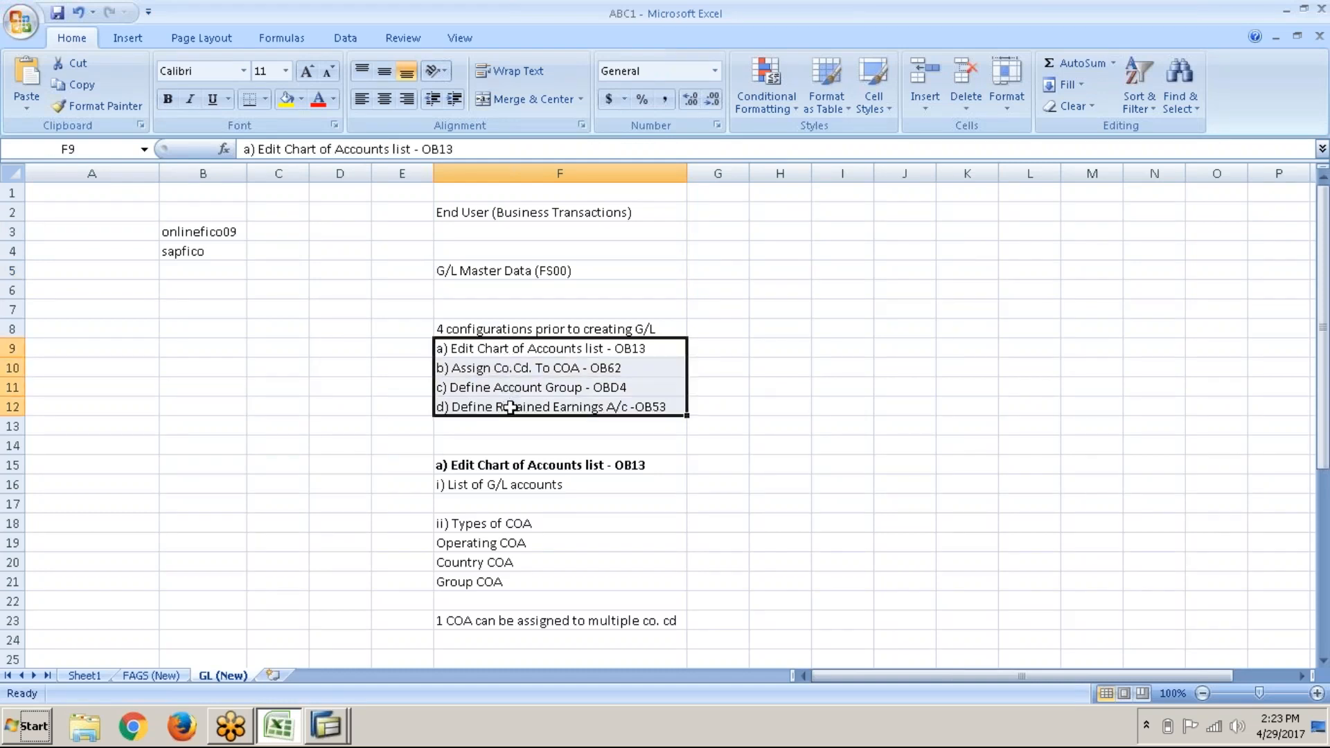
{"action": "left_click", "coordinate": [301, 104]}
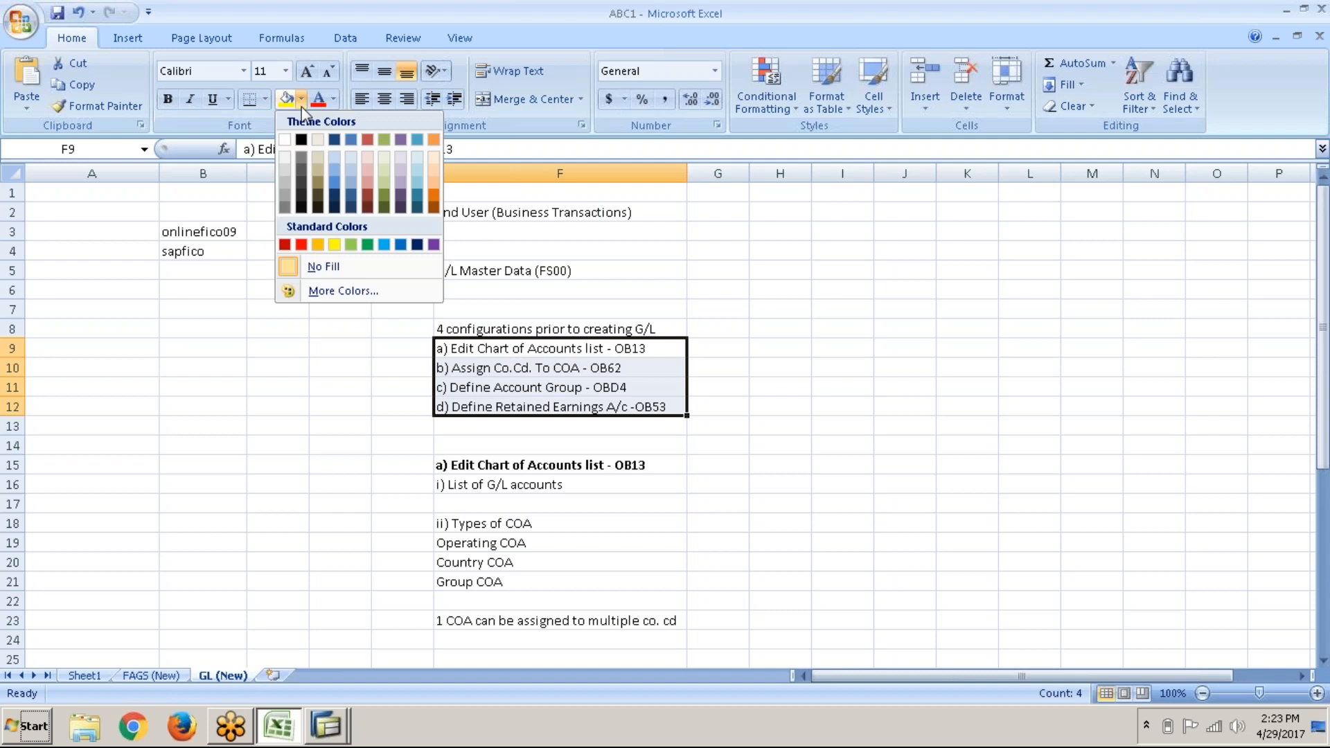
{"action": "left_click", "coordinate": [354, 247]}
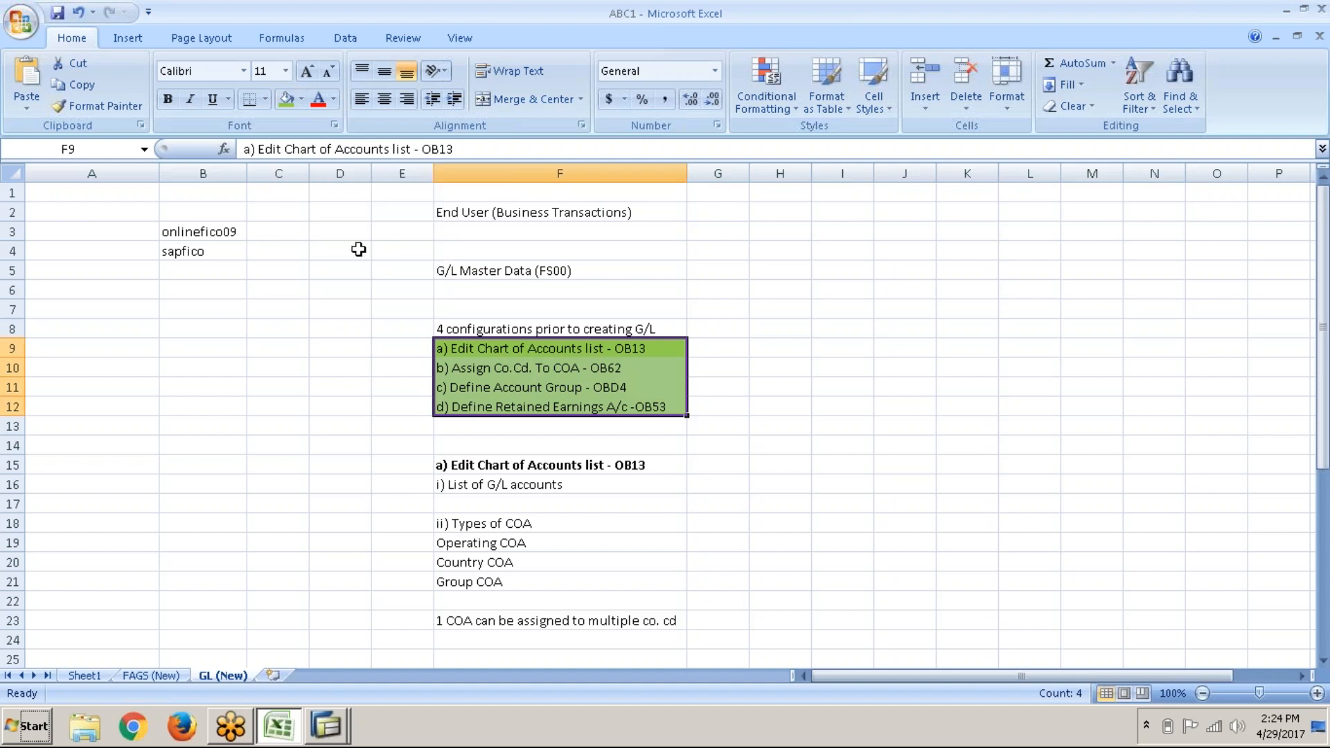
{"action": "left_click", "coordinate": [619, 306]}
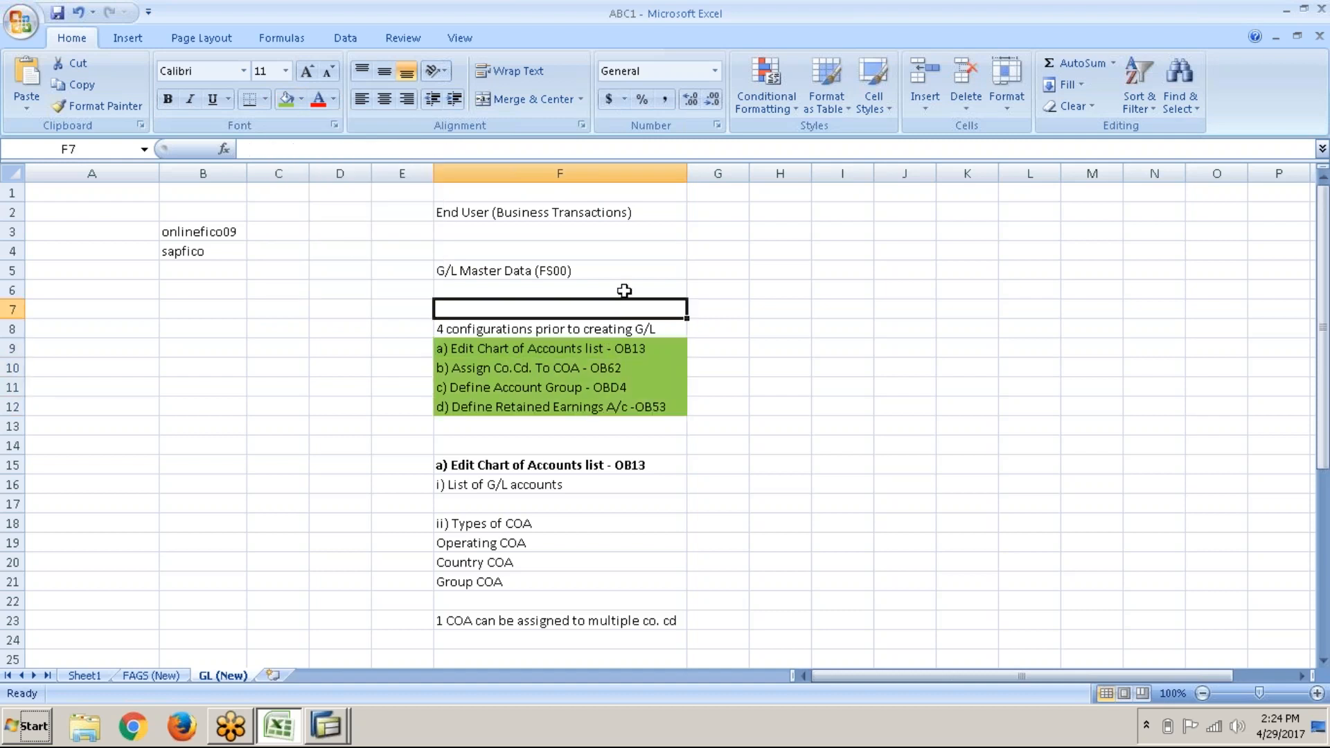
{"action": "left_click", "coordinate": [632, 277]}
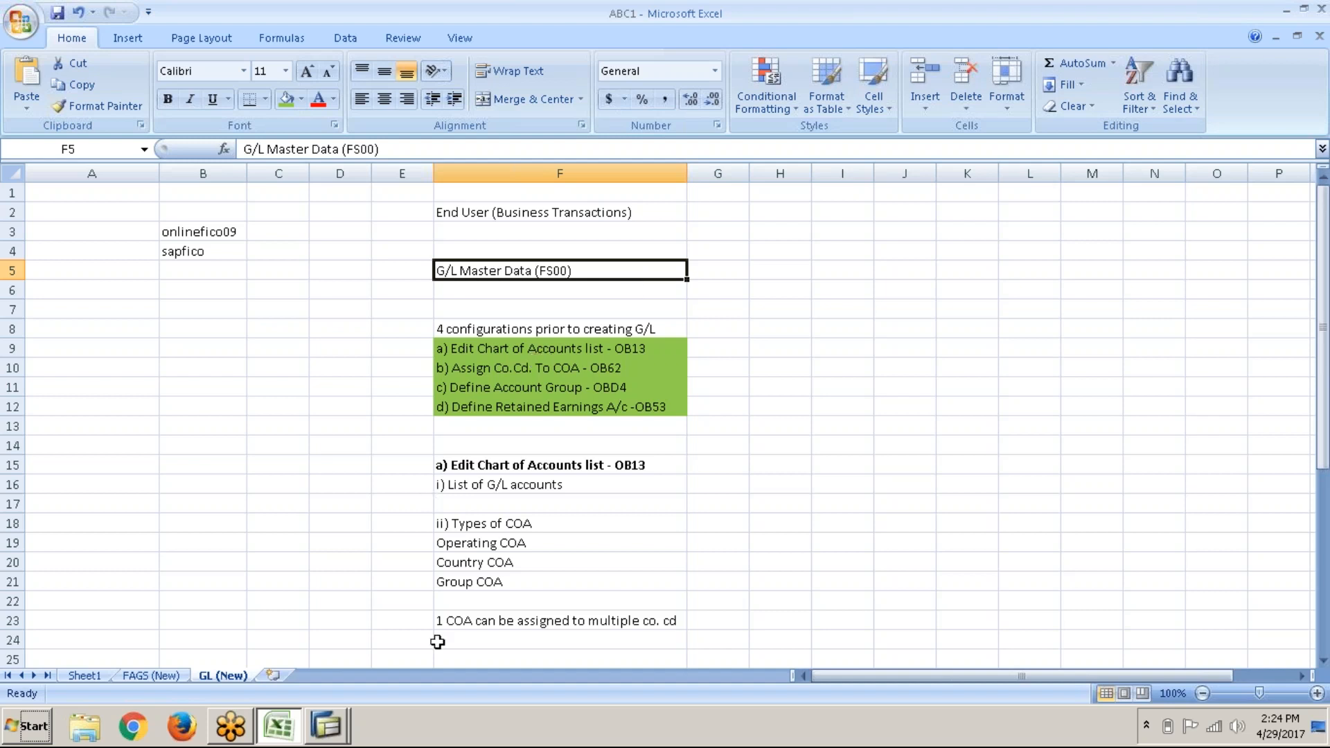
{"action": "left_click", "coordinate": [326, 728]}
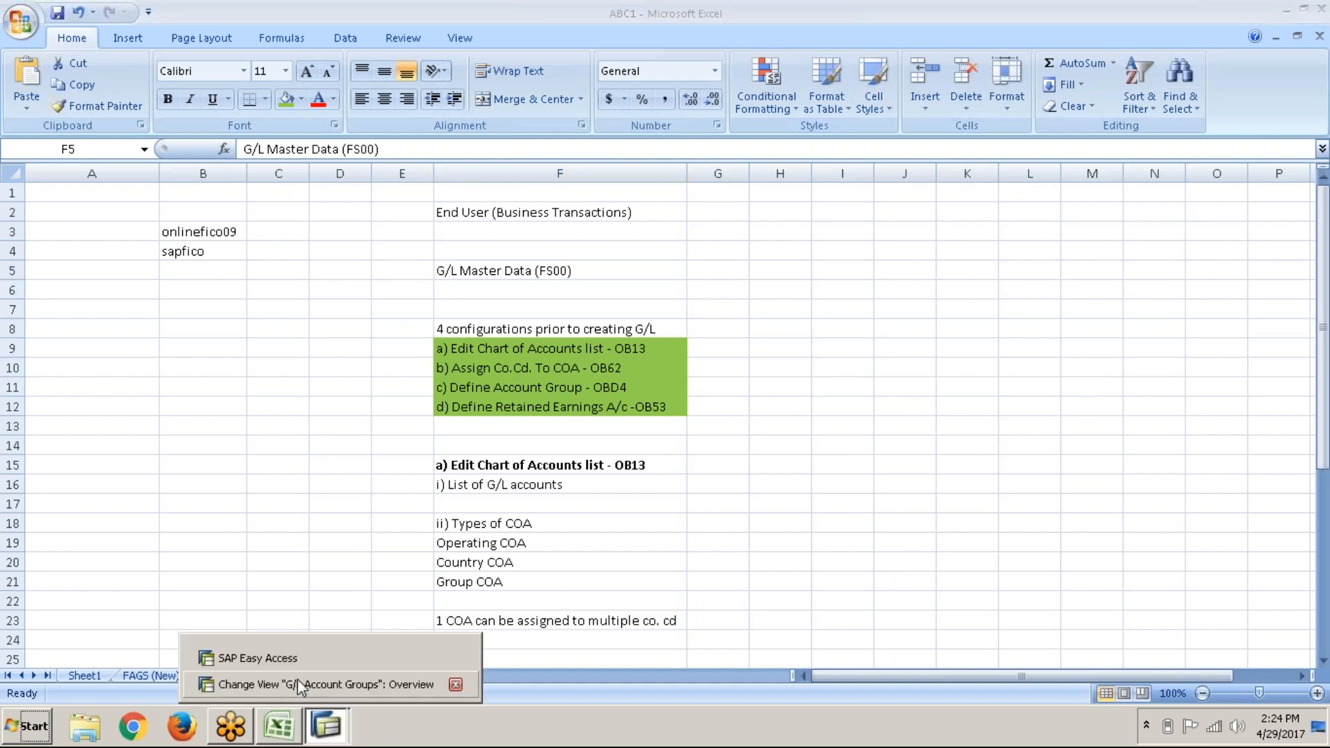
{"action": "left_click", "coordinate": [299, 660]}
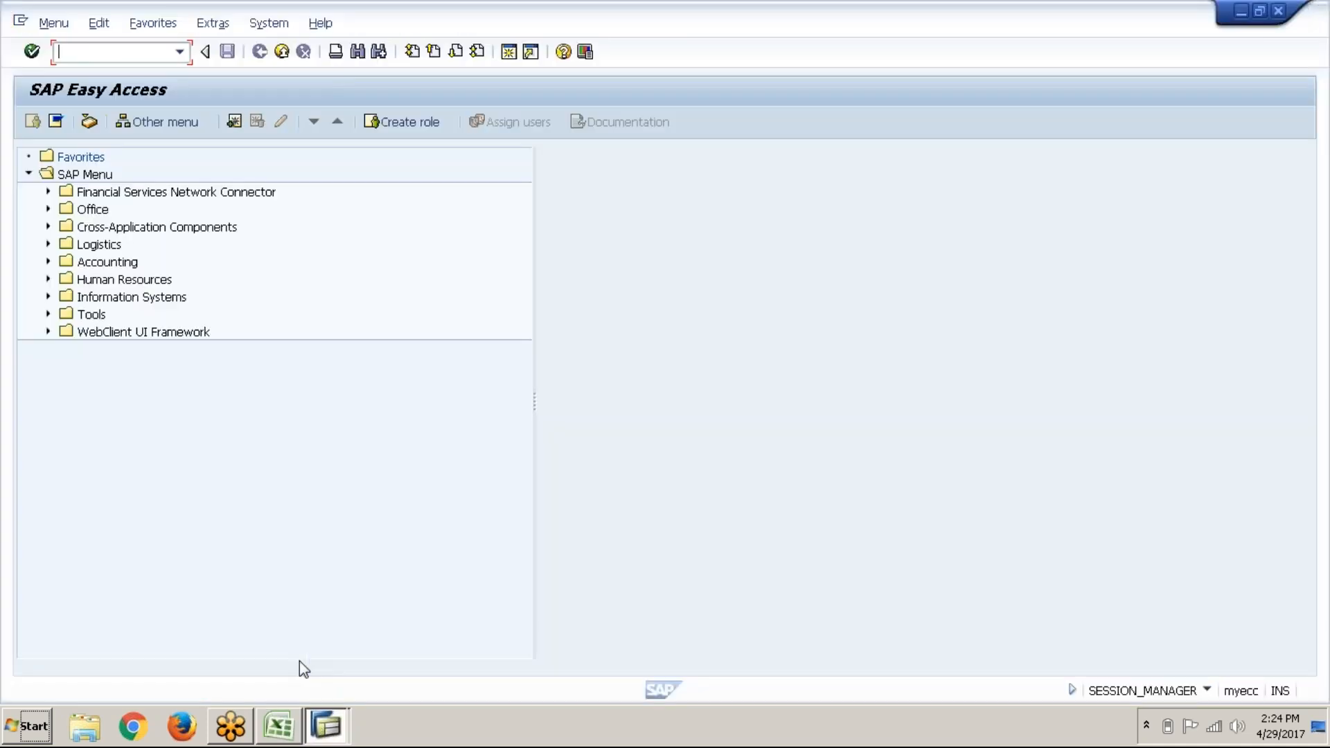
Step: Copy the G/L Master Data (FS00) heading into F38 and make it bold
{"action": "left_click", "coordinate": [277, 726]}
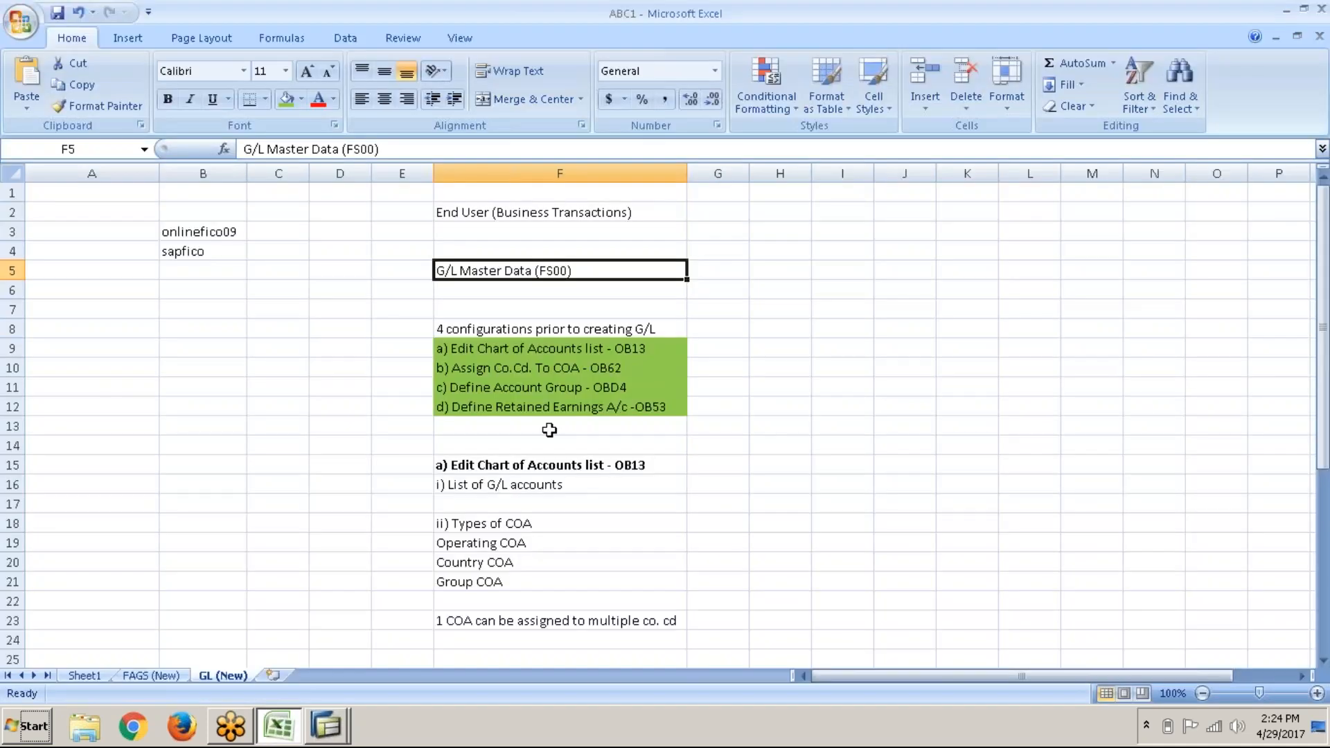
{"action": "key", "text": "ctrl+c"}
{"action": "scroll", "coordinate": [549, 430], "scroll_direction": "down", "scroll_amount": 8}
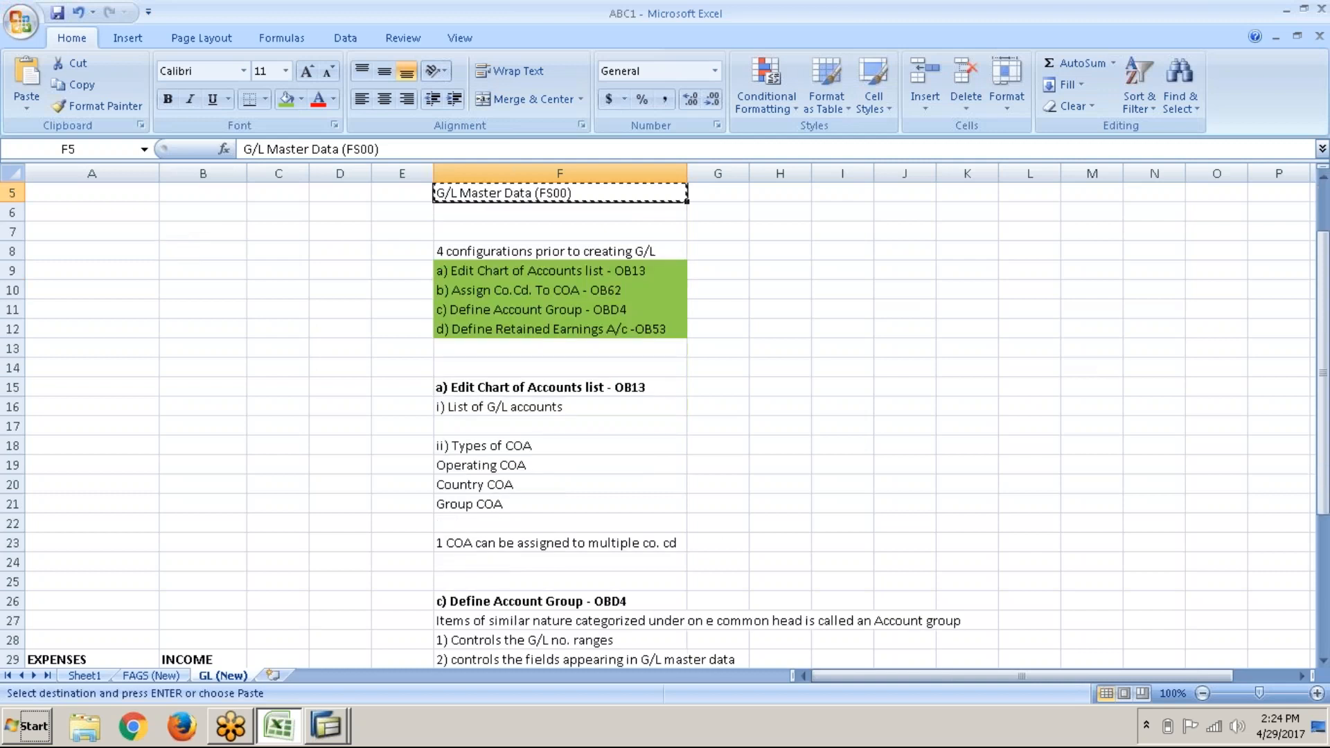
{"action": "scroll", "coordinate": [522, 344], "scroll_direction": "down", "scroll_amount": 2}
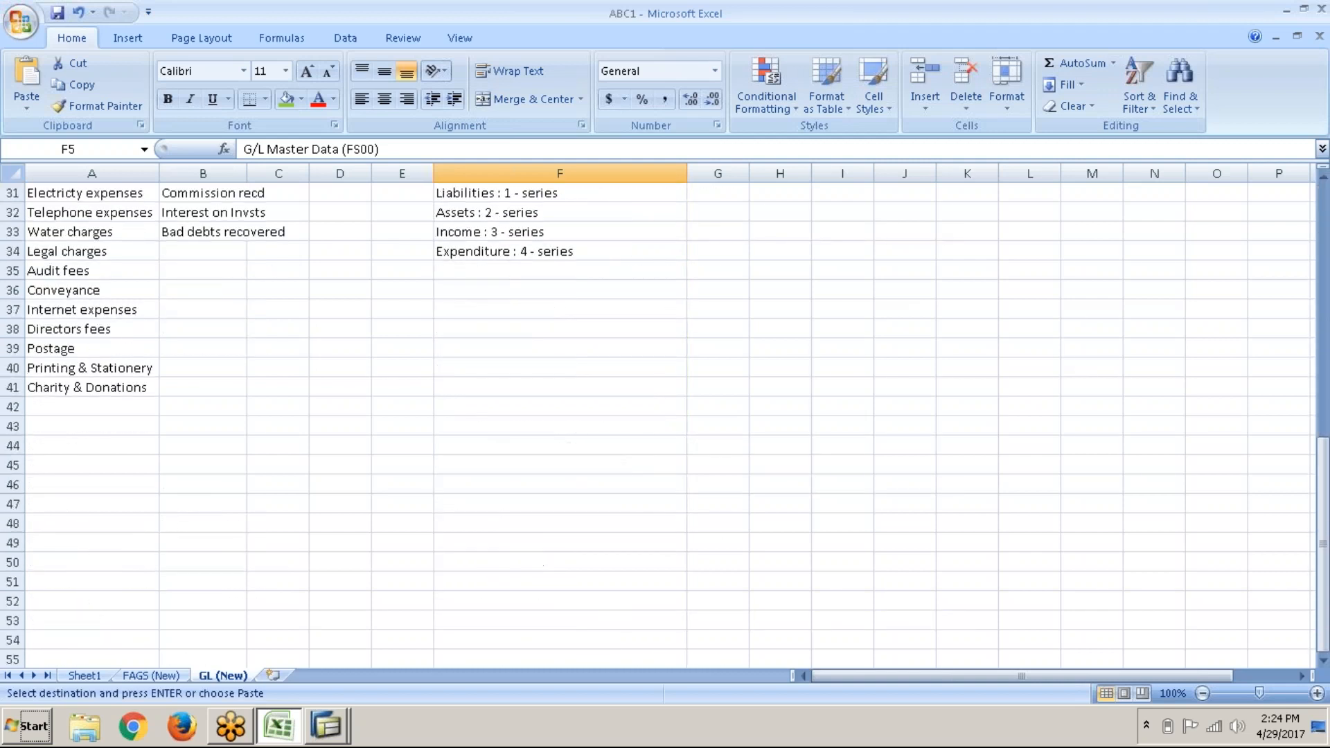
{"action": "left_click", "coordinate": [528, 325]}
{"action": "key", "text": "ctrl+v"}
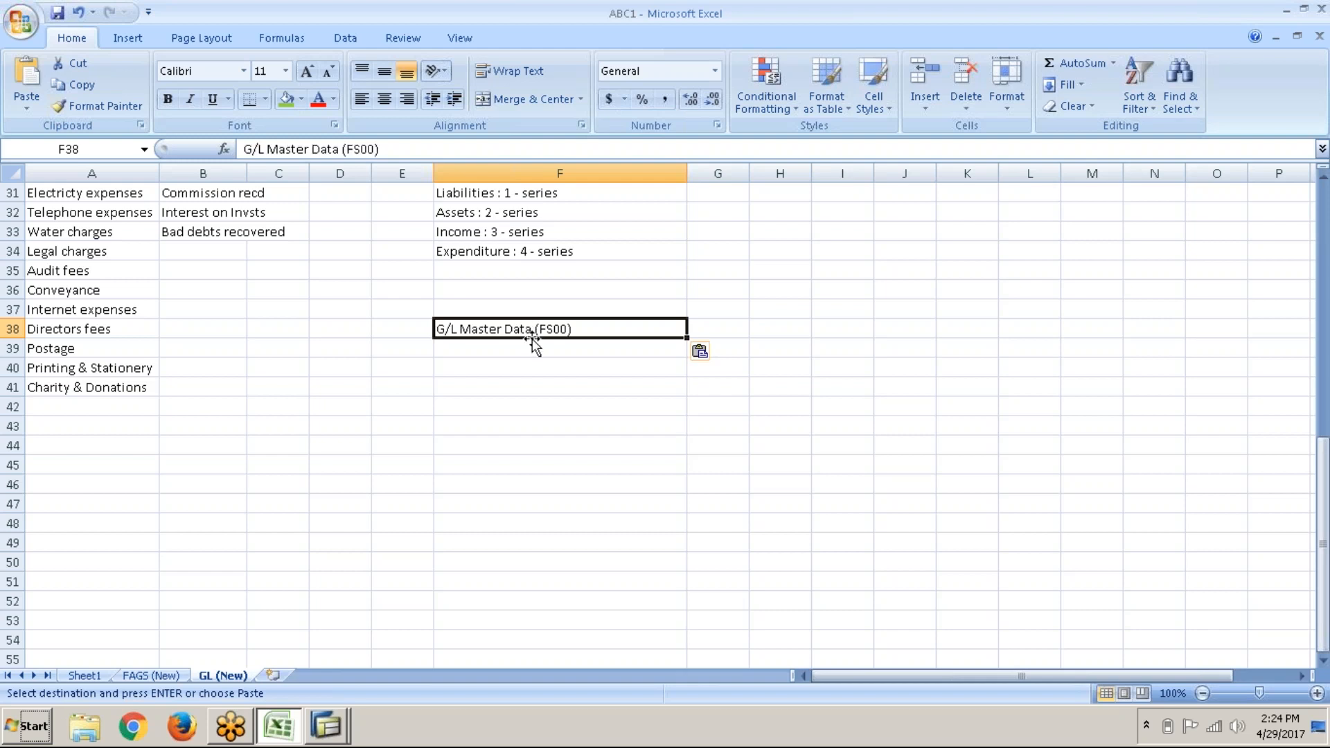
{"action": "key", "text": "ctrl+b"}
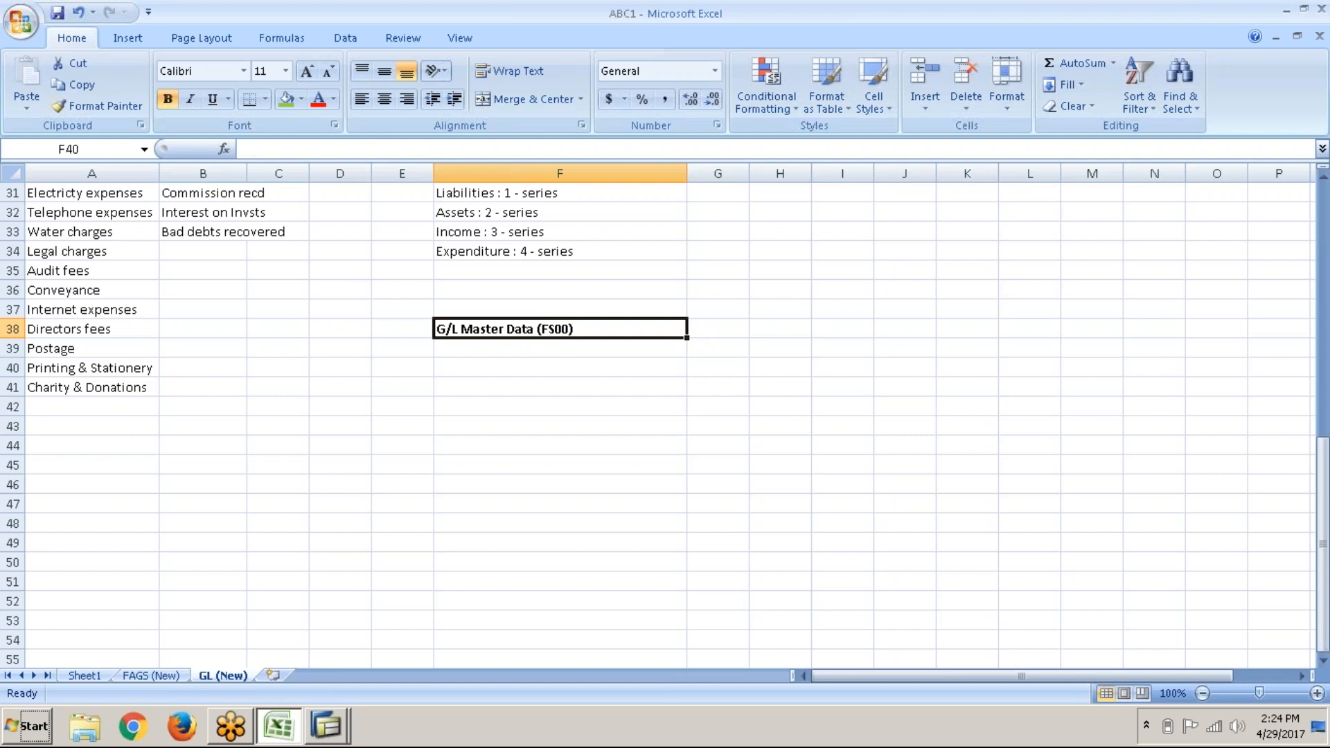
Step: Type the note '1) Do not display accounts in navigation tree' in F40
{"action": "left_click", "coordinate": [560, 367]}
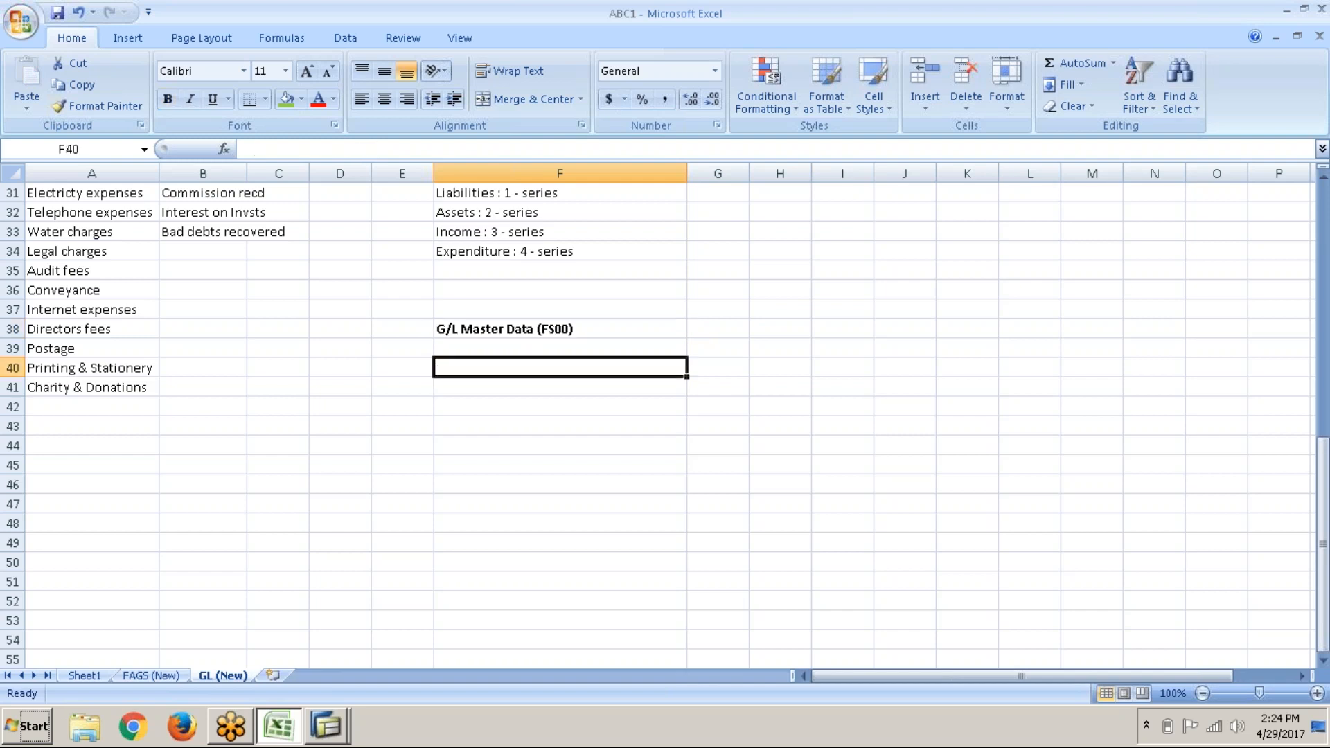
{"action": "type", "text": "1)"}
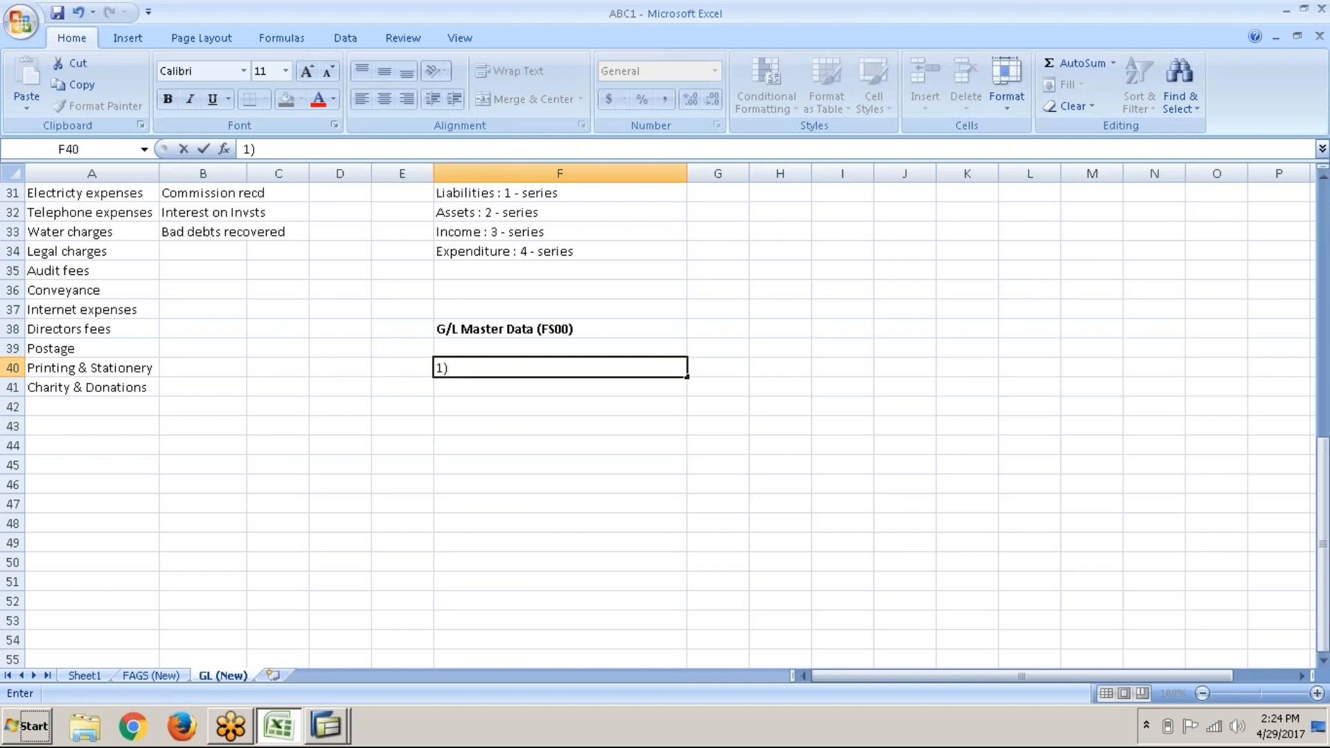
{"action": "type", "text": " Do not display acc"}
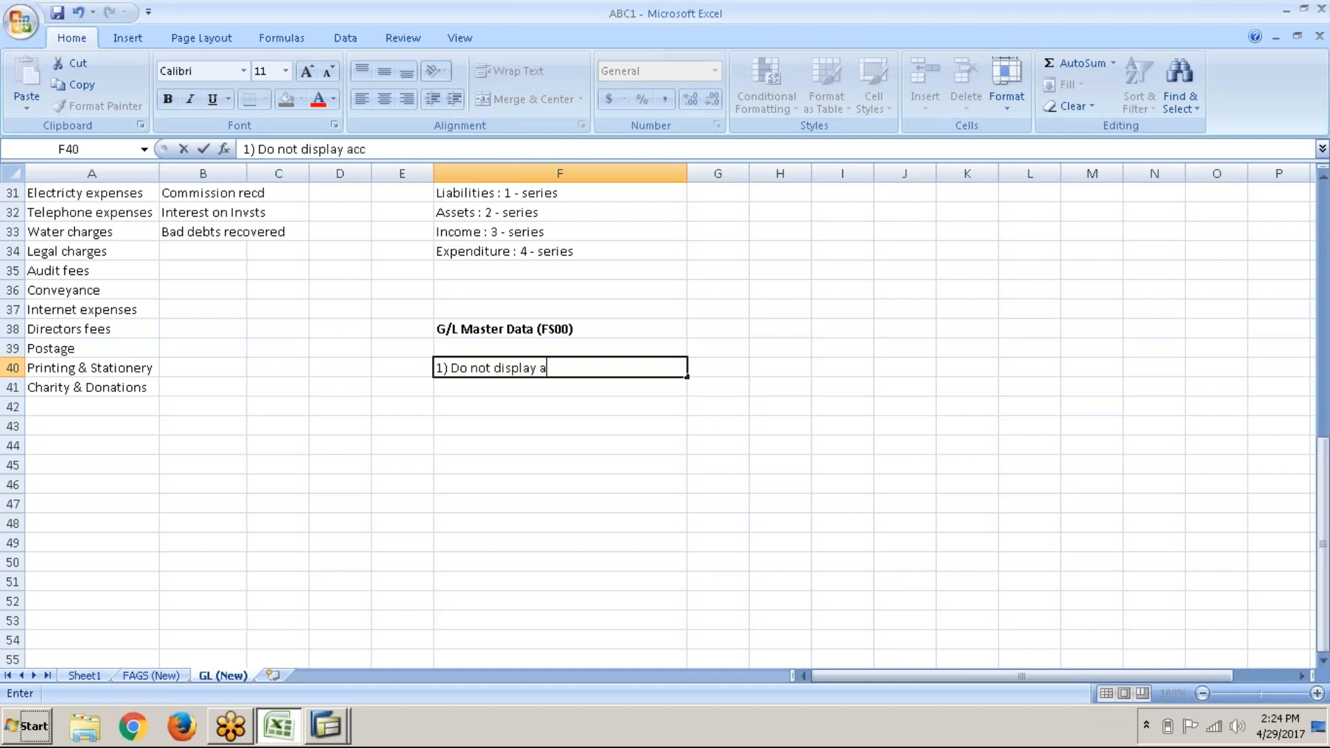
{"action": "type", "text": "ounts in navif"}
{"action": "key", "text": "BackSpace"}
{"action": "type", "text": "gation "}
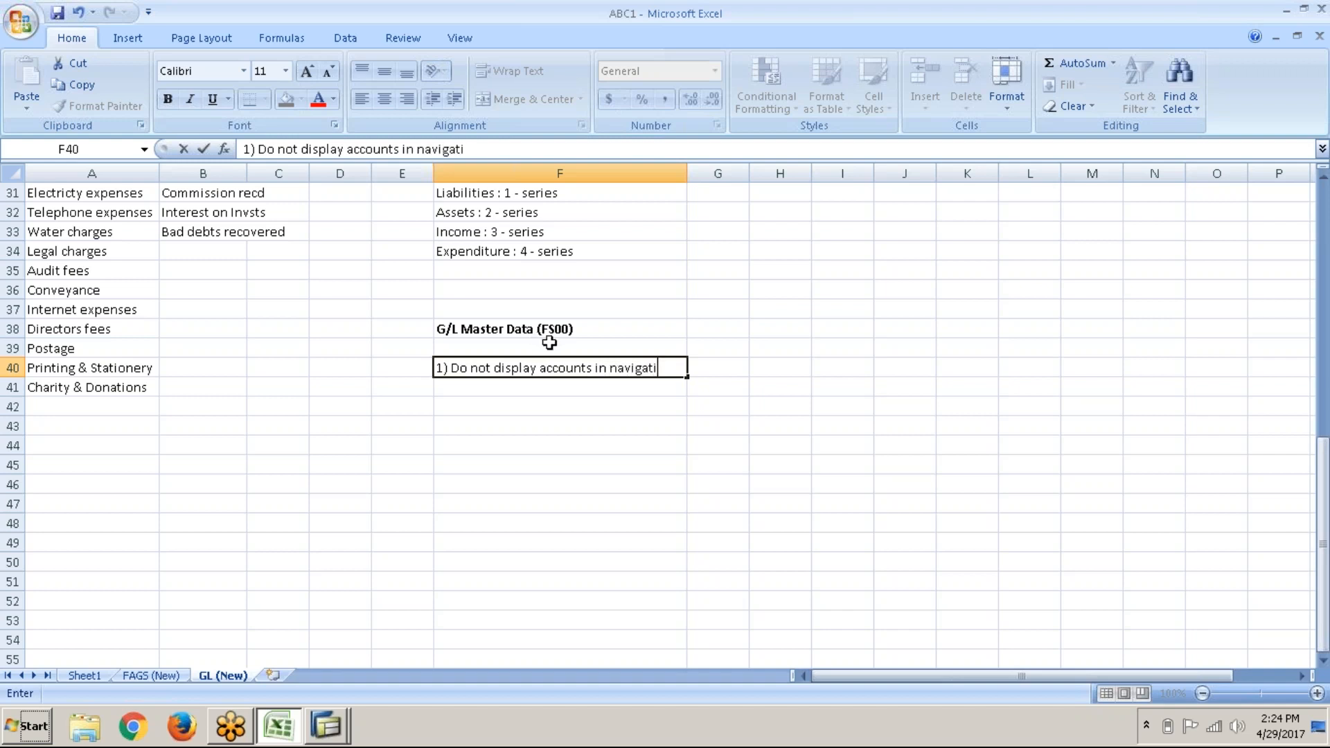
{"action": "type", "text": "ter"}
{"action": "key", "text": "BackSpace"}
{"action": "type", "text": "ree -"}
{"action": "key", "text": "BackSpace"}
{"action": "key", "text": "BackSpace"}
{"action": "key", "text": "Return"}
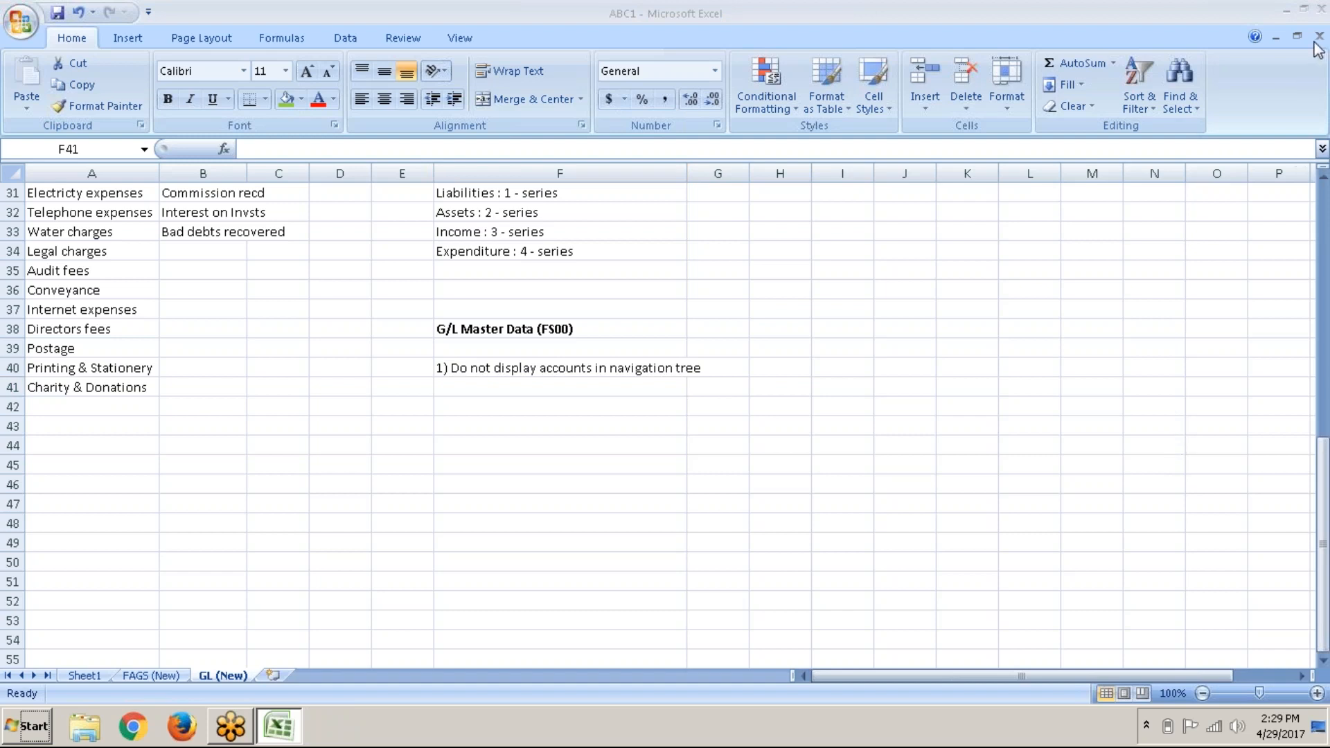
{"action": "left_click", "coordinate": [513, 380]}
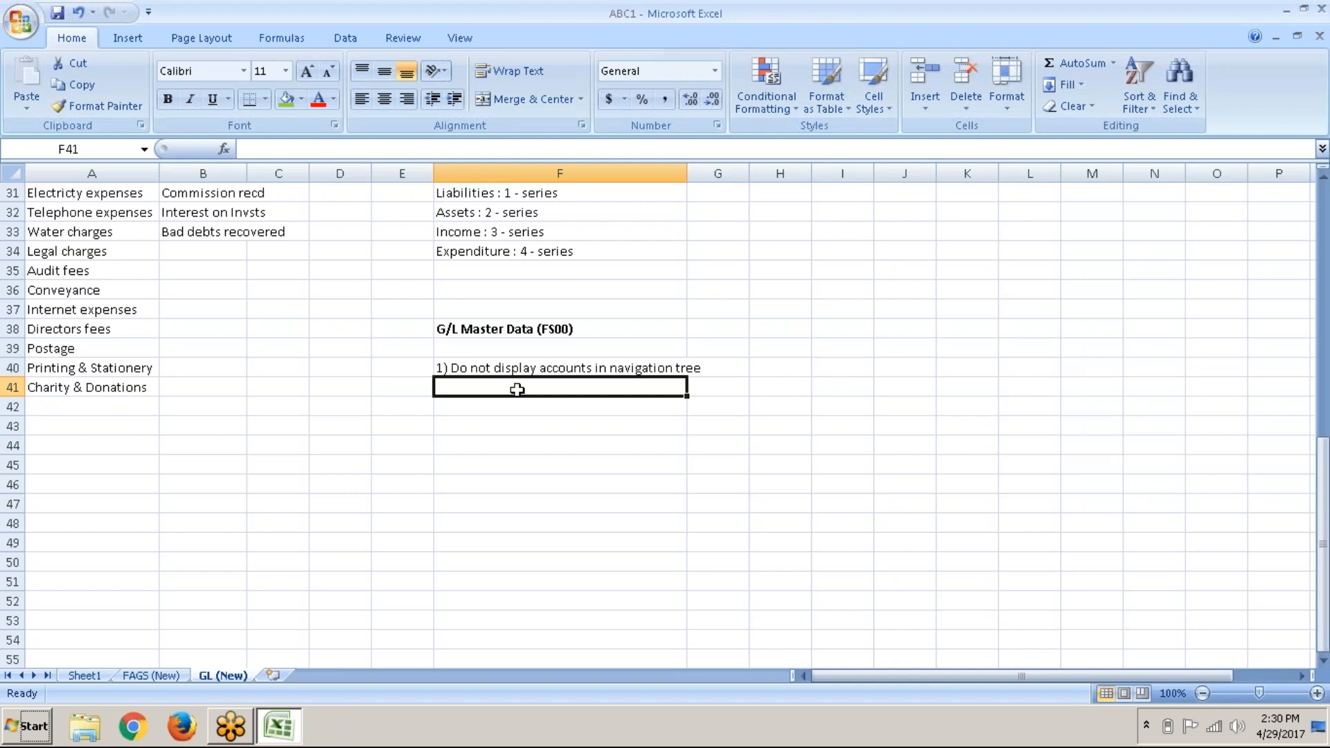
Step: Add sub-points 'a) Without template' and 'b) With template' in F41 and F42
{"action": "type", "text": "a"}
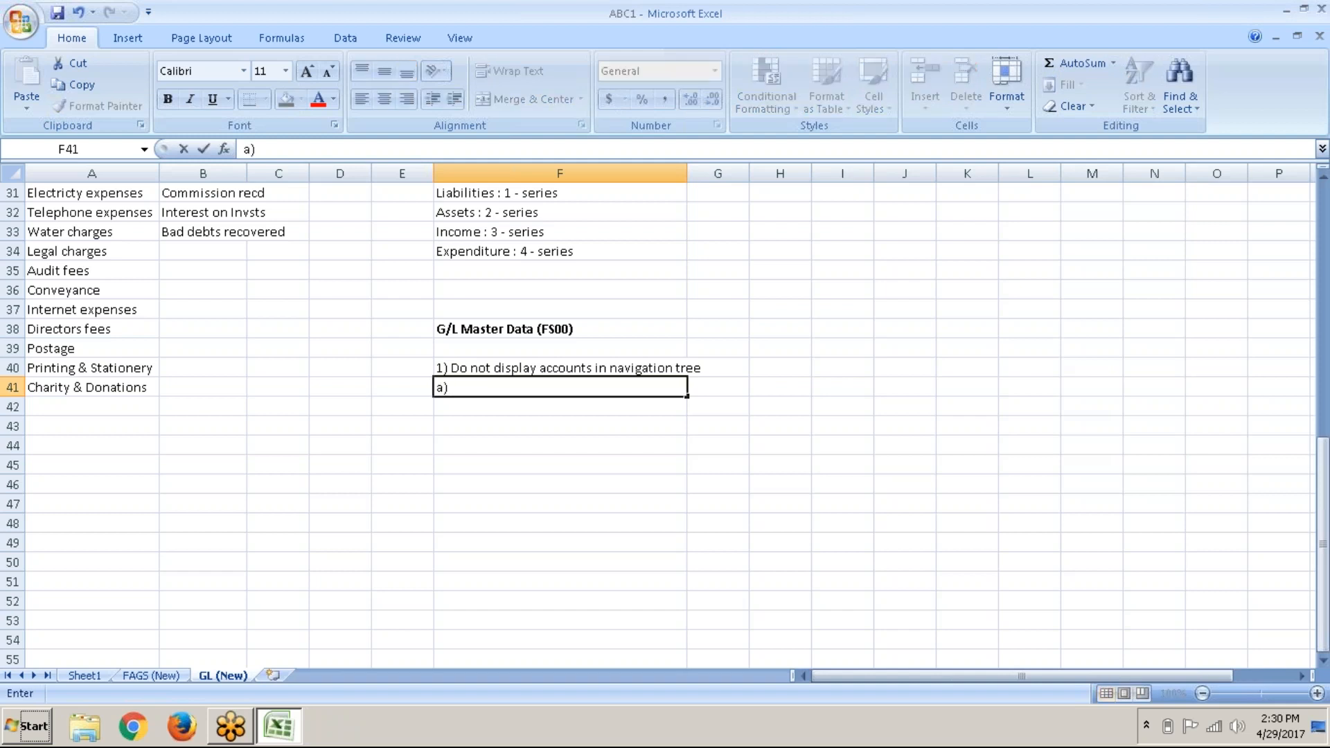
{"action": "type", "text": "Without template"}
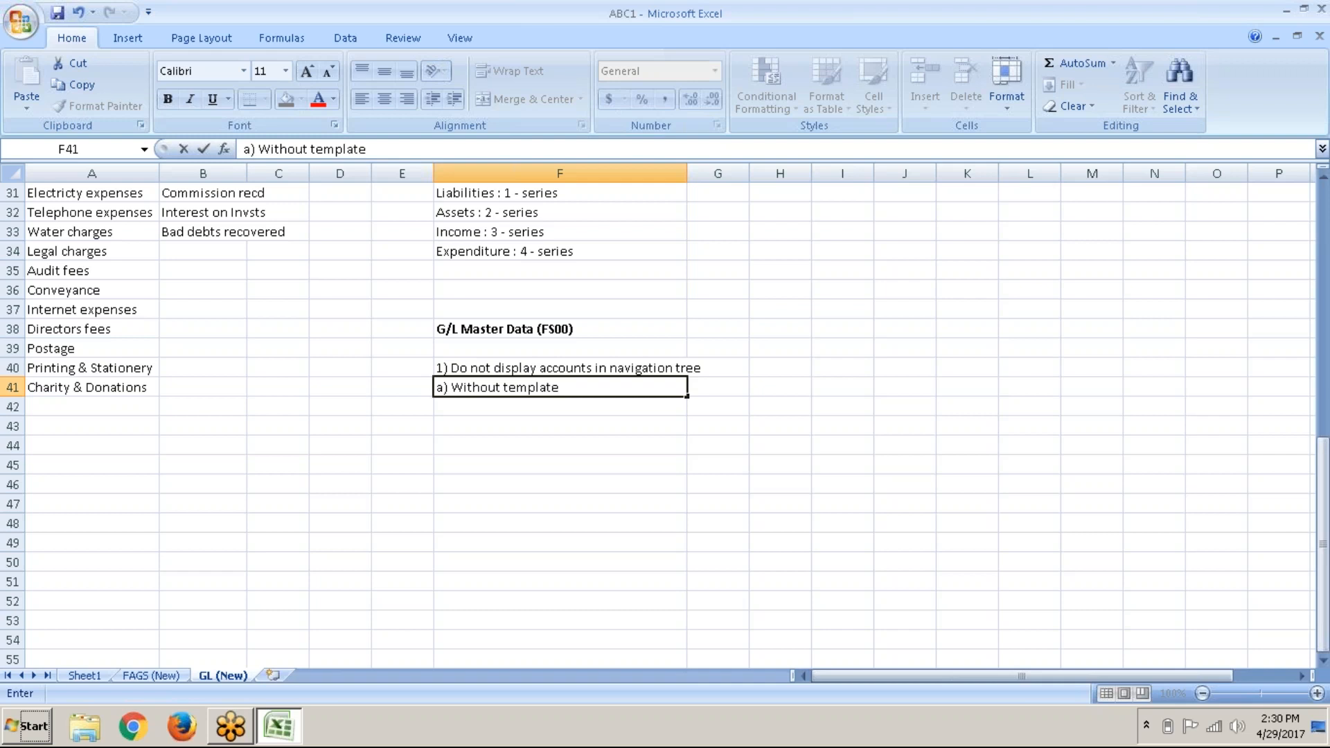
{"action": "key", "text": "Return"}
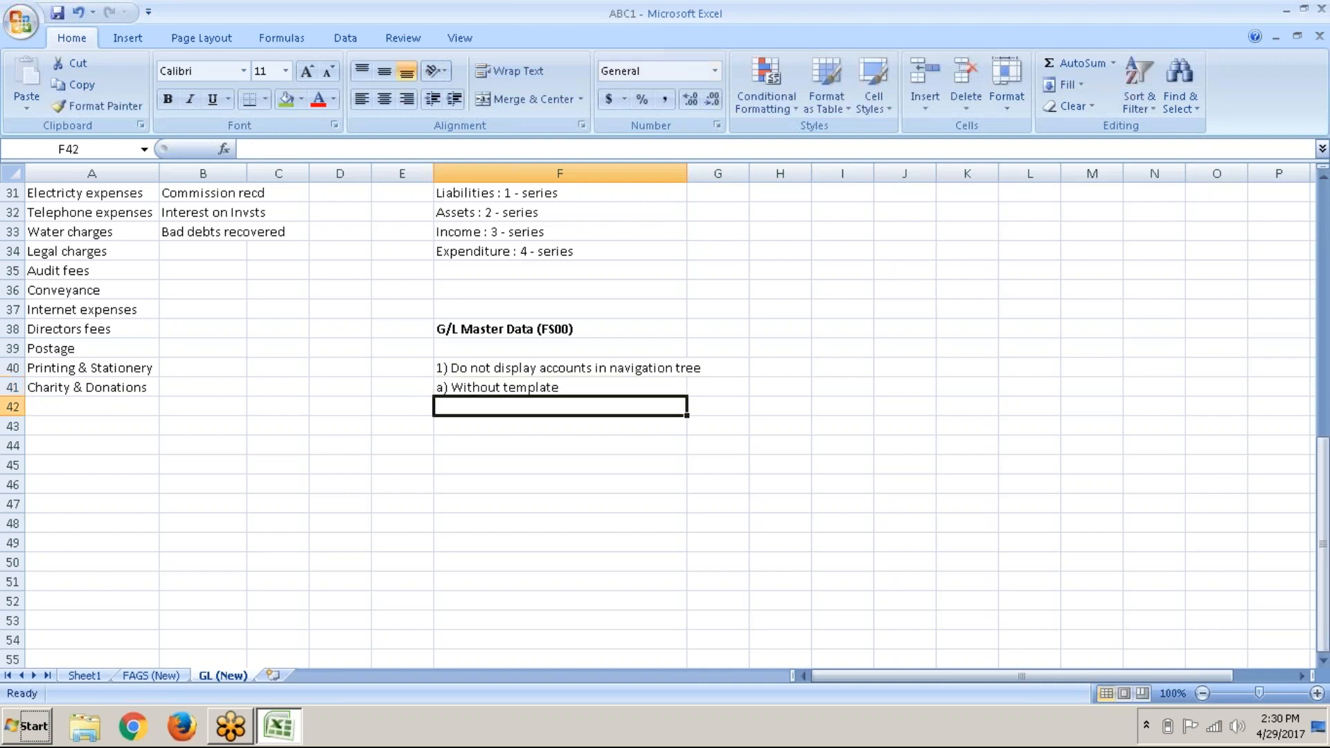
{"action": "type", "text": "b)"}
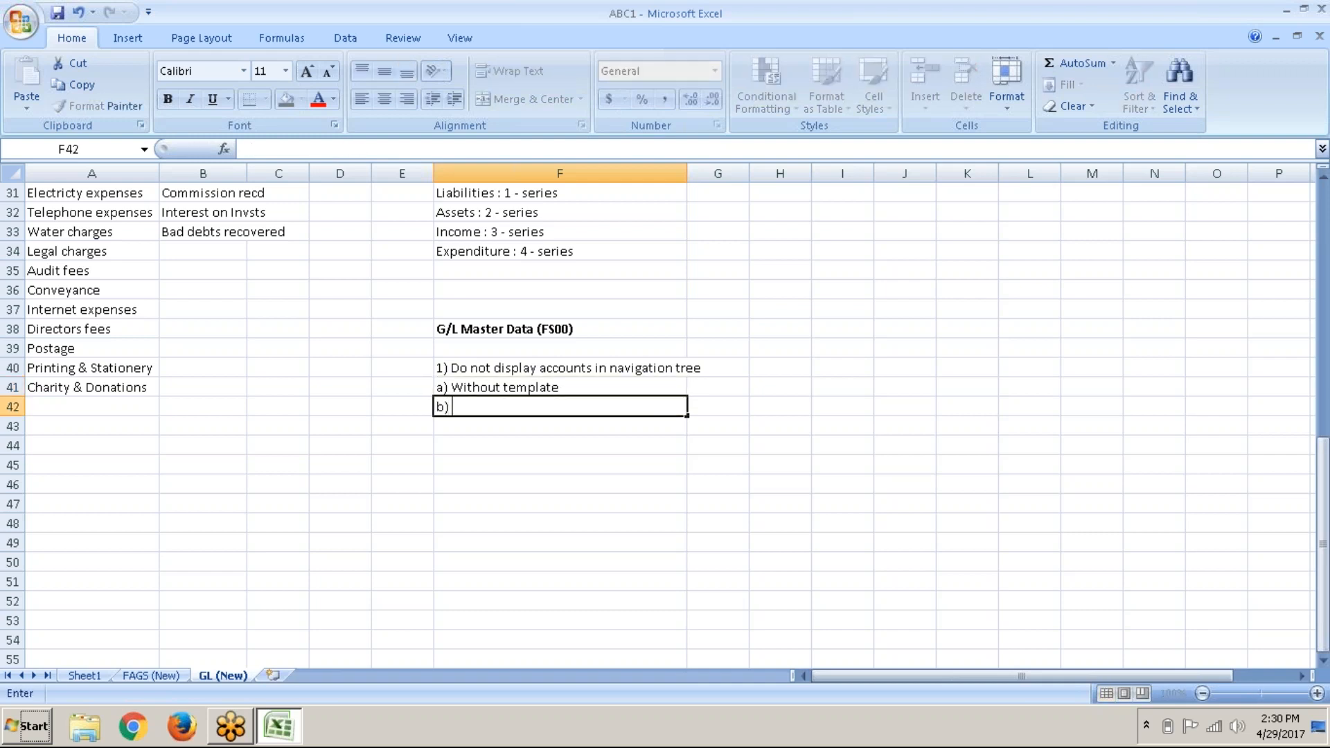
{"action": "type", "text": " With template"}
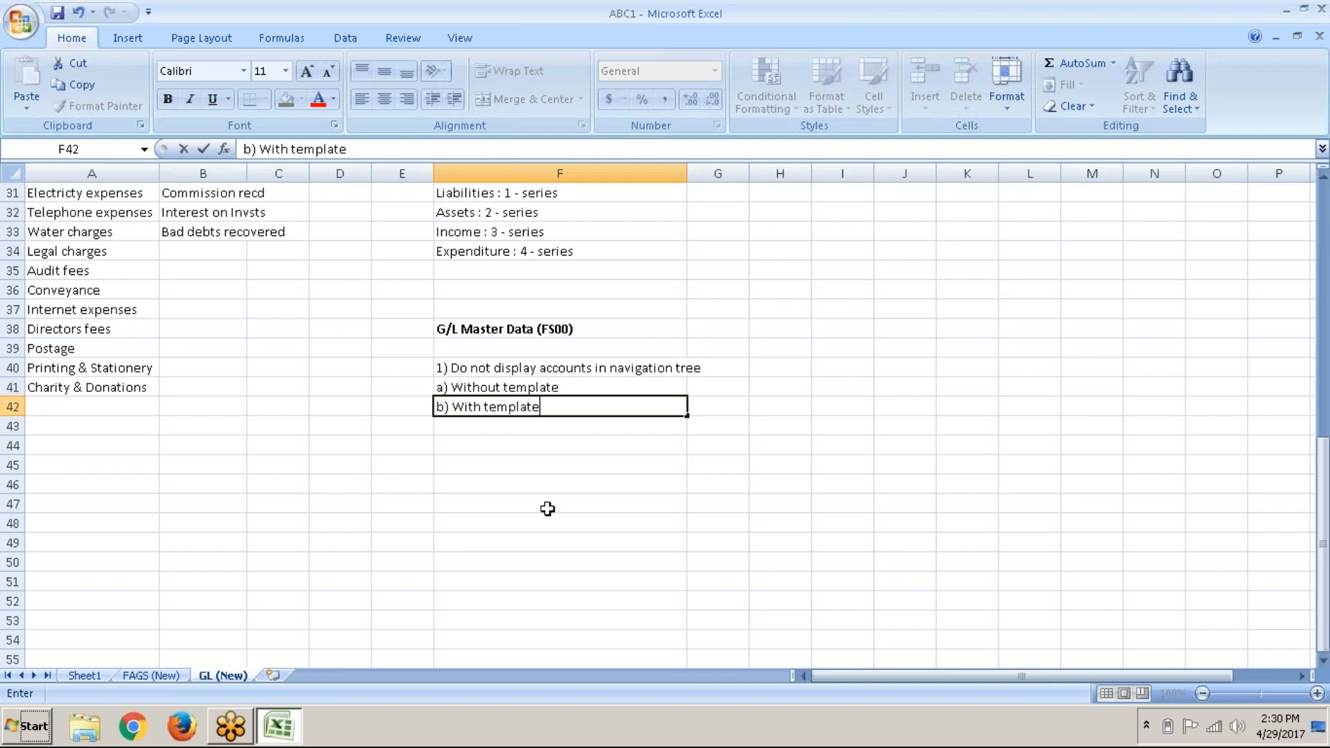
{"action": "key", "text": "Return"}
{"action": "key", "text": "Return"}
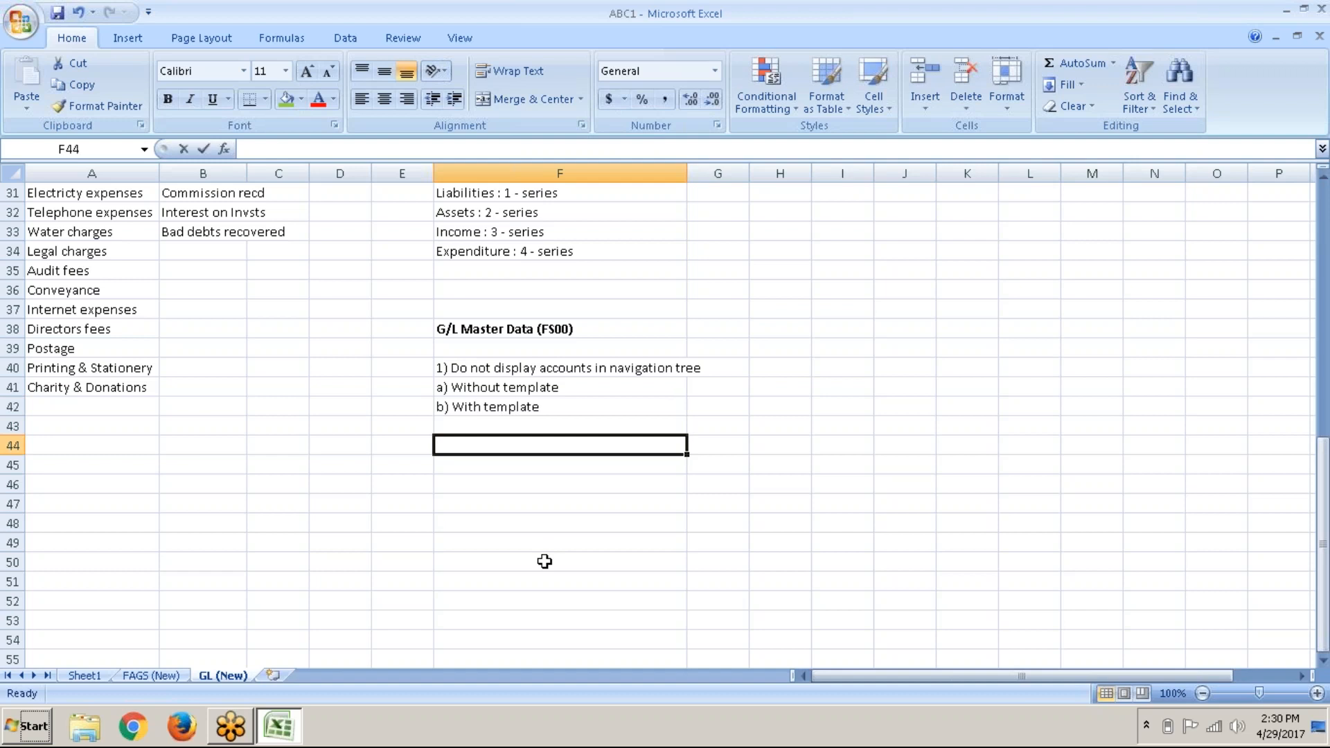
Step: Add '2) Display accounts in navigation tree' with sub-points 'a) Create' and 'b) Copy'
{"action": "type", "text": "2) Displa"}
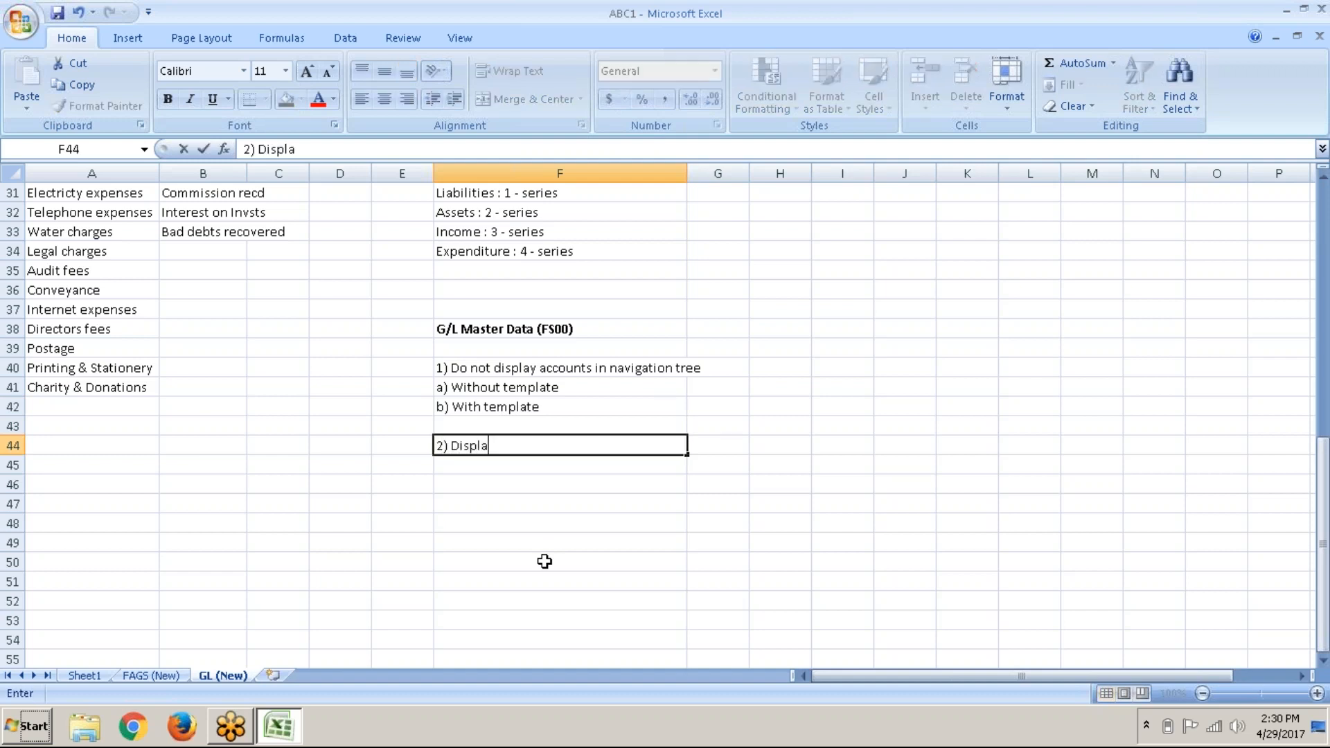
{"action": "type", "text": "y accounts in navi"}
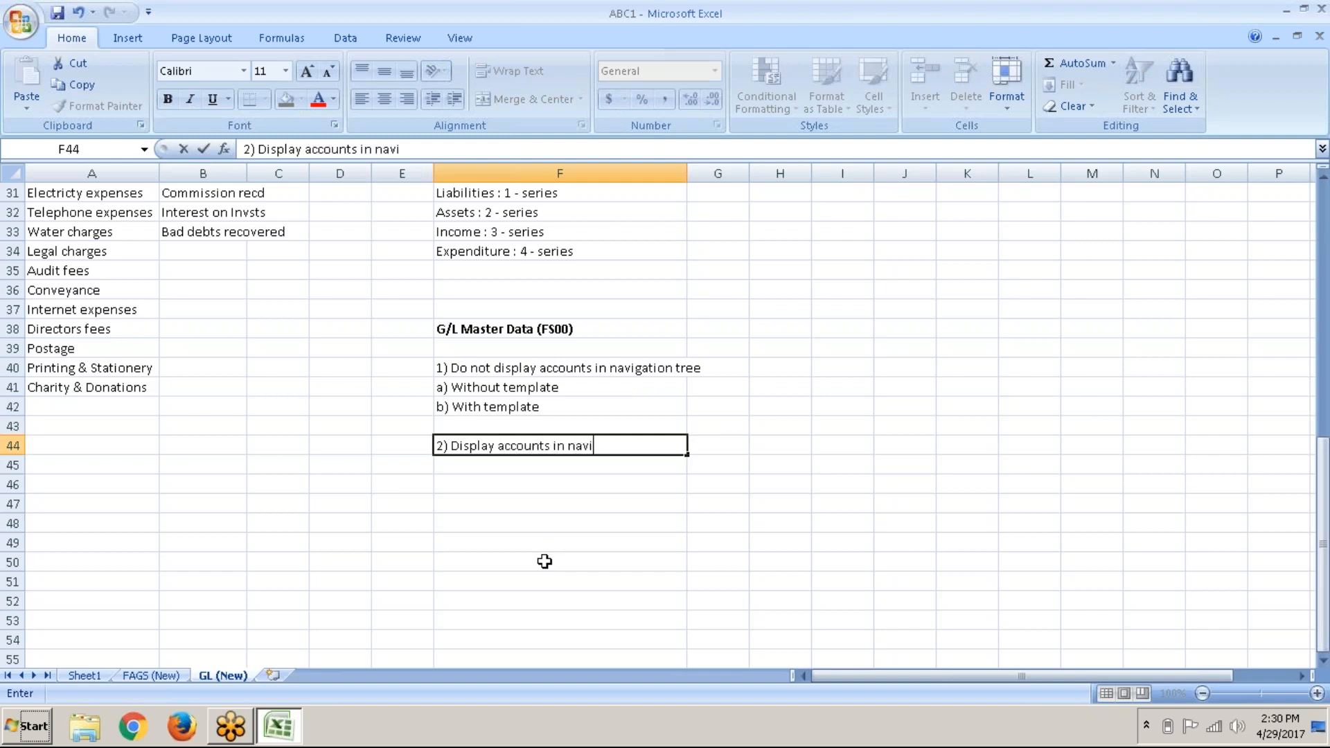
{"action": "type", "text": "gation tree"}
{"action": "key", "text": "Return"}
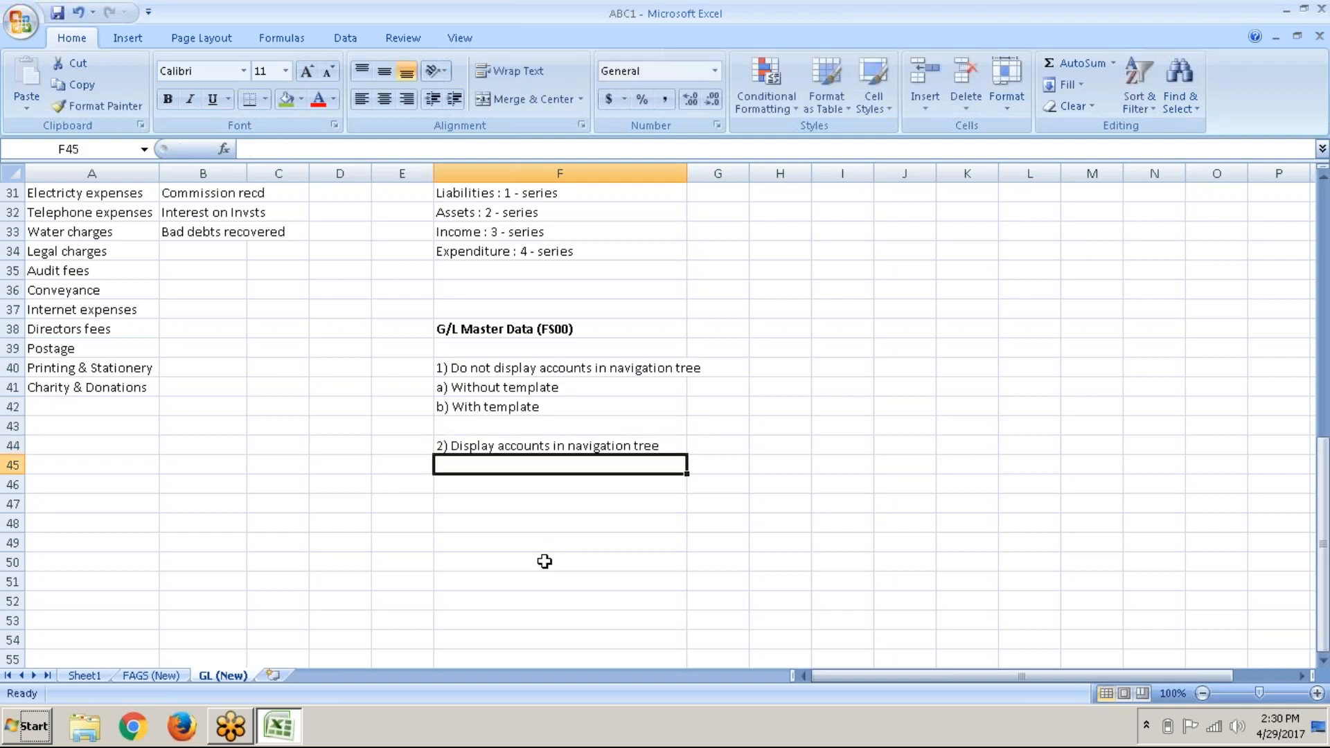
{"action": "type", "text": "]"}
{"action": "key", "text": "BackSpace"}
{"action": "type", "text": "a) Cr"}
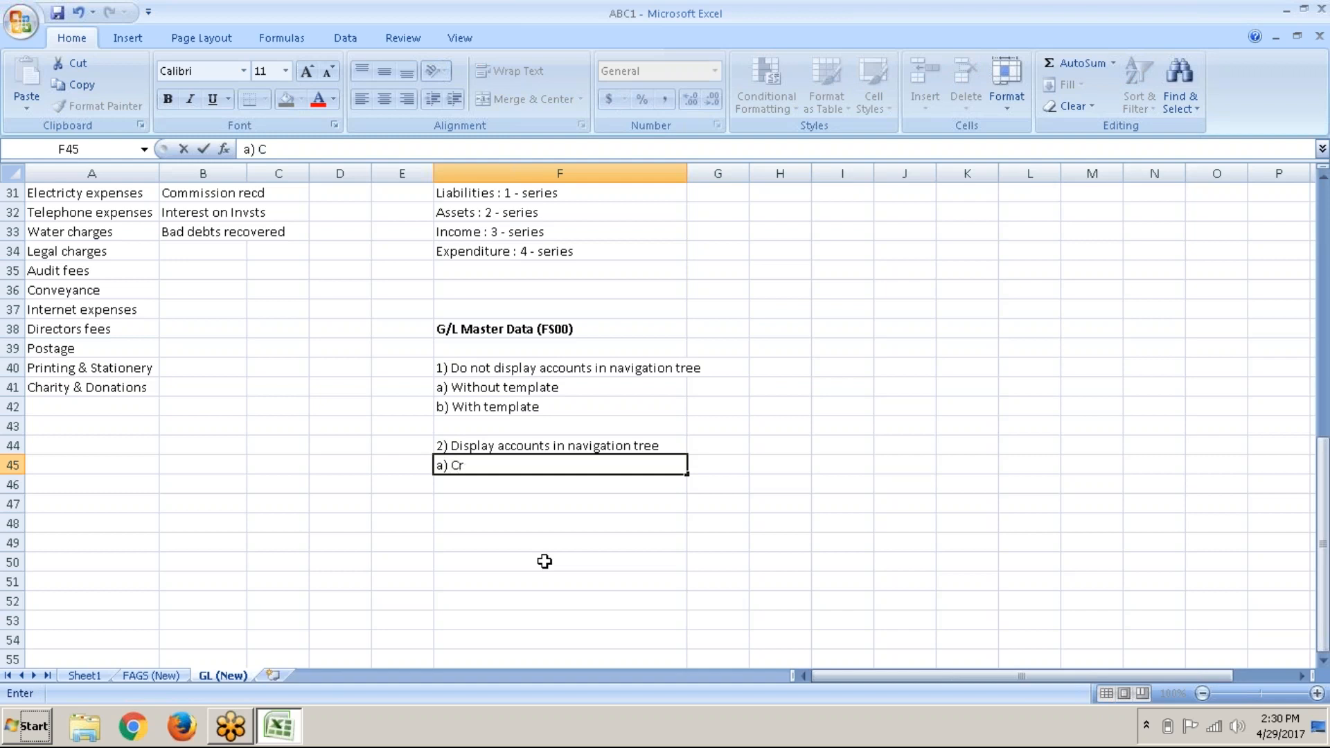
{"action": "type", "text": "eate"}
{"action": "key", "text": "Return"}
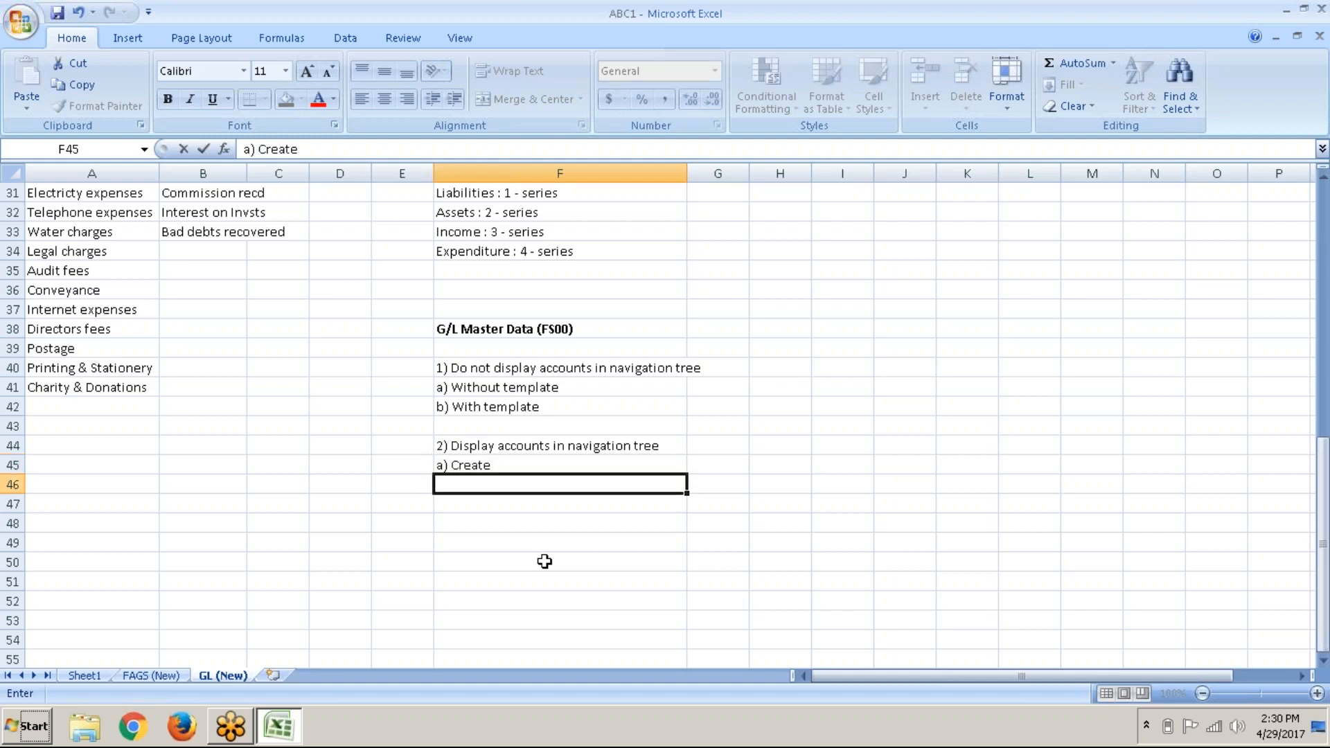
{"action": "type", "text": "b) "}
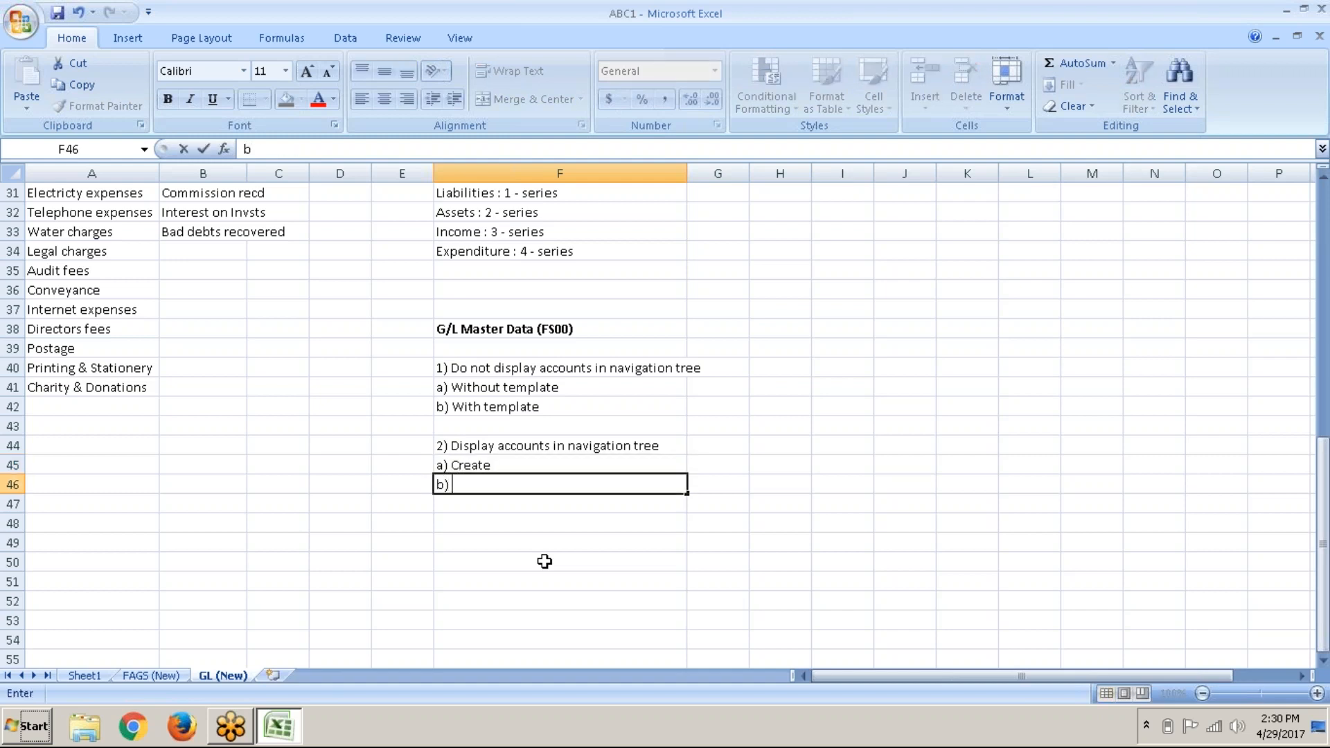
{"action": "type", "text": "Copy"}
{"action": "key", "text": "Return"}
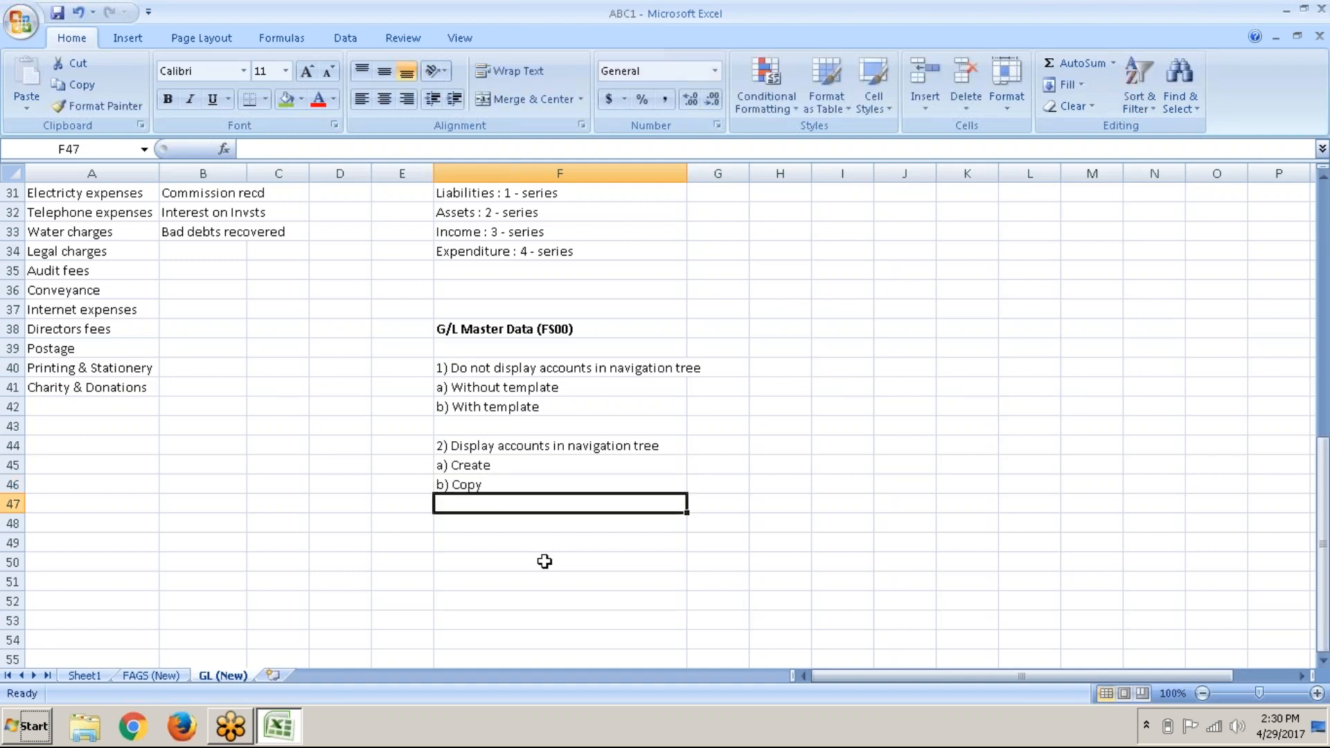
{"action": "left_click", "coordinate": [570, 383]}
{"action": "left_click", "coordinate": [561, 405]}
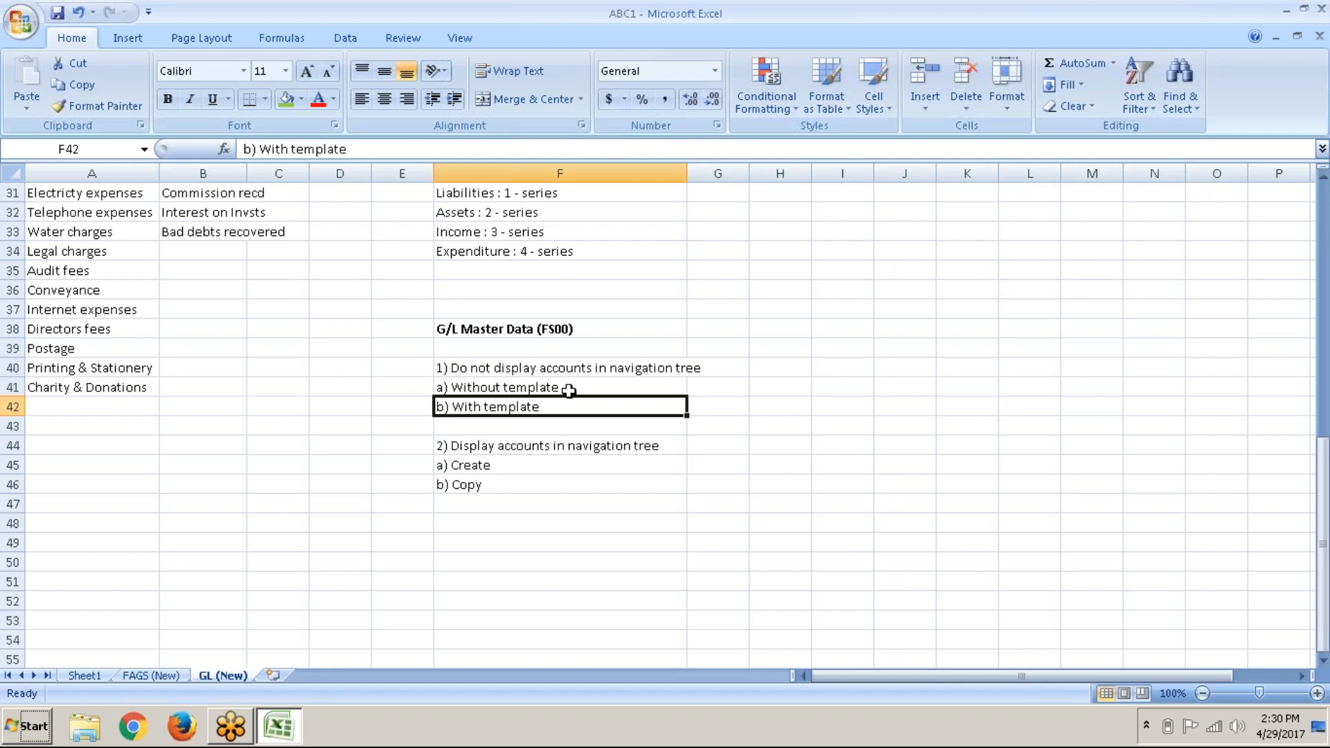
{"action": "left_click", "coordinate": [569, 390]}
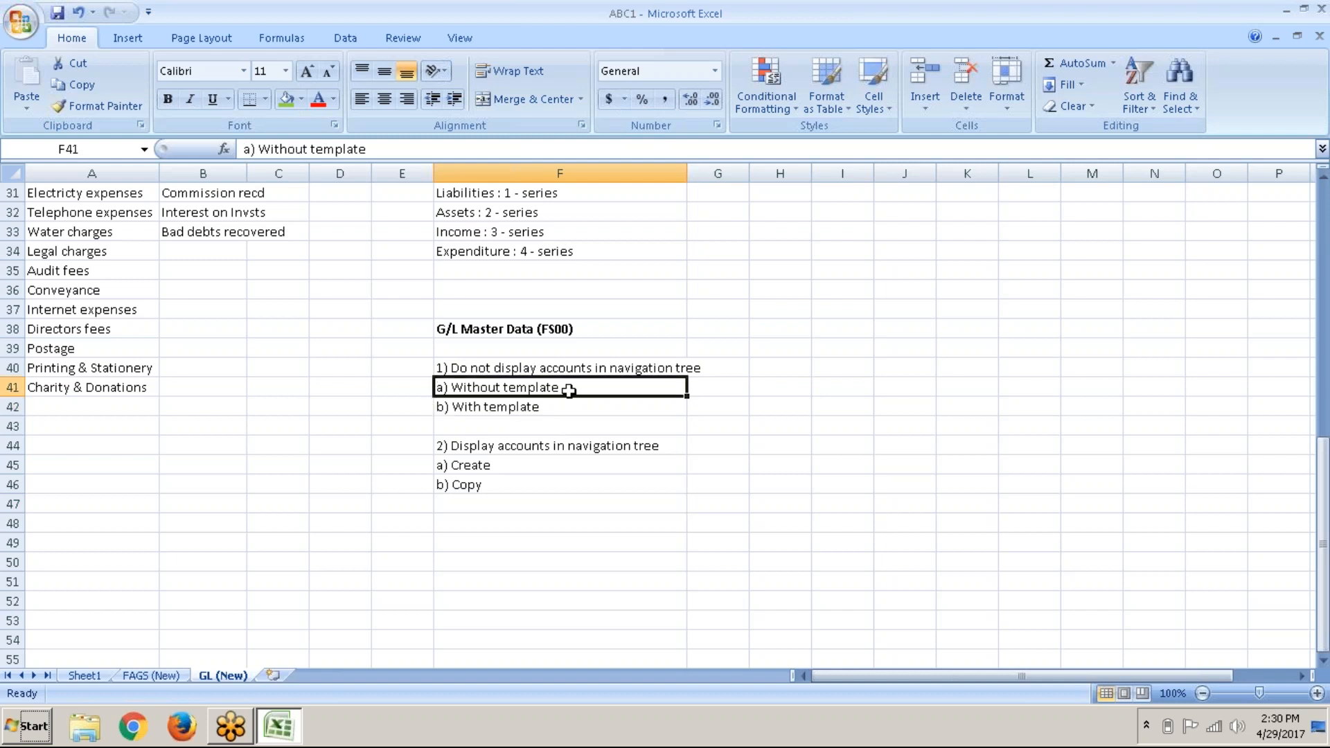
{"action": "left_click", "coordinate": [520, 459]}
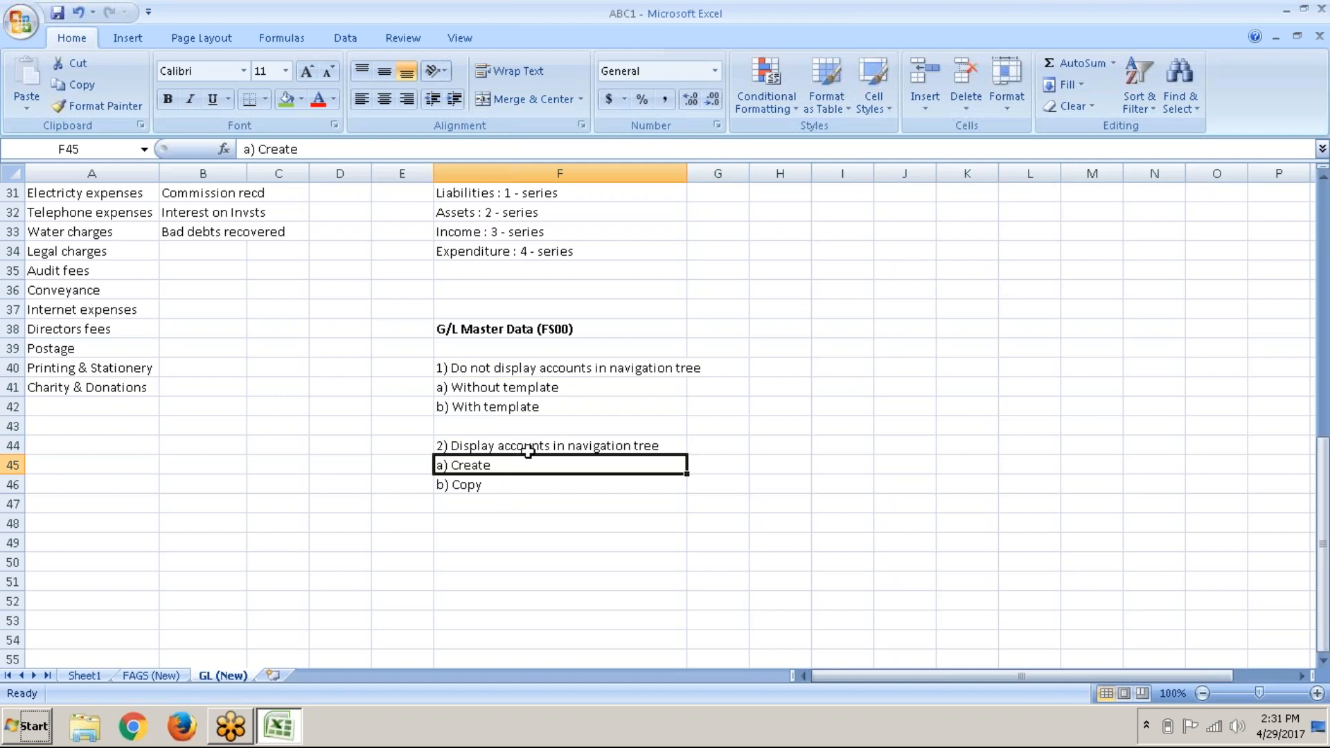
{"action": "left_click", "coordinate": [552, 408]}
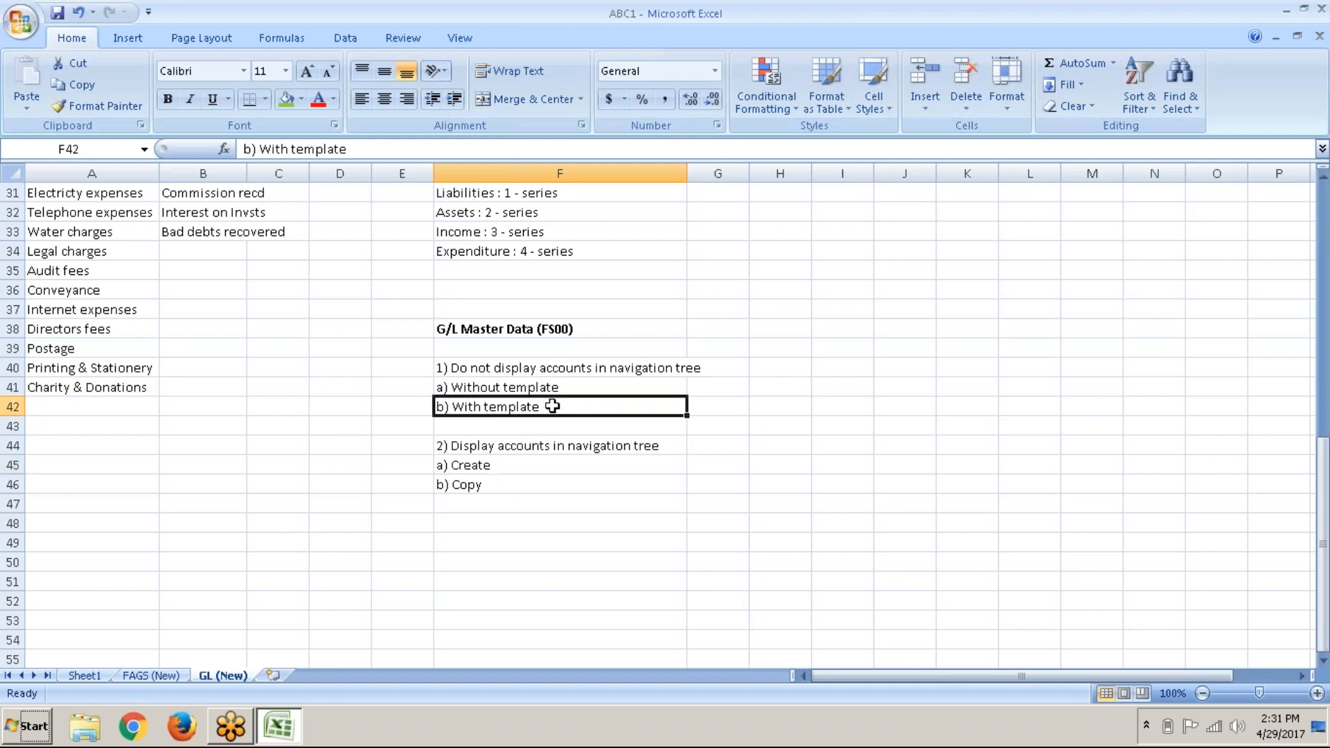
{"action": "left_click", "coordinate": [528, 483]}
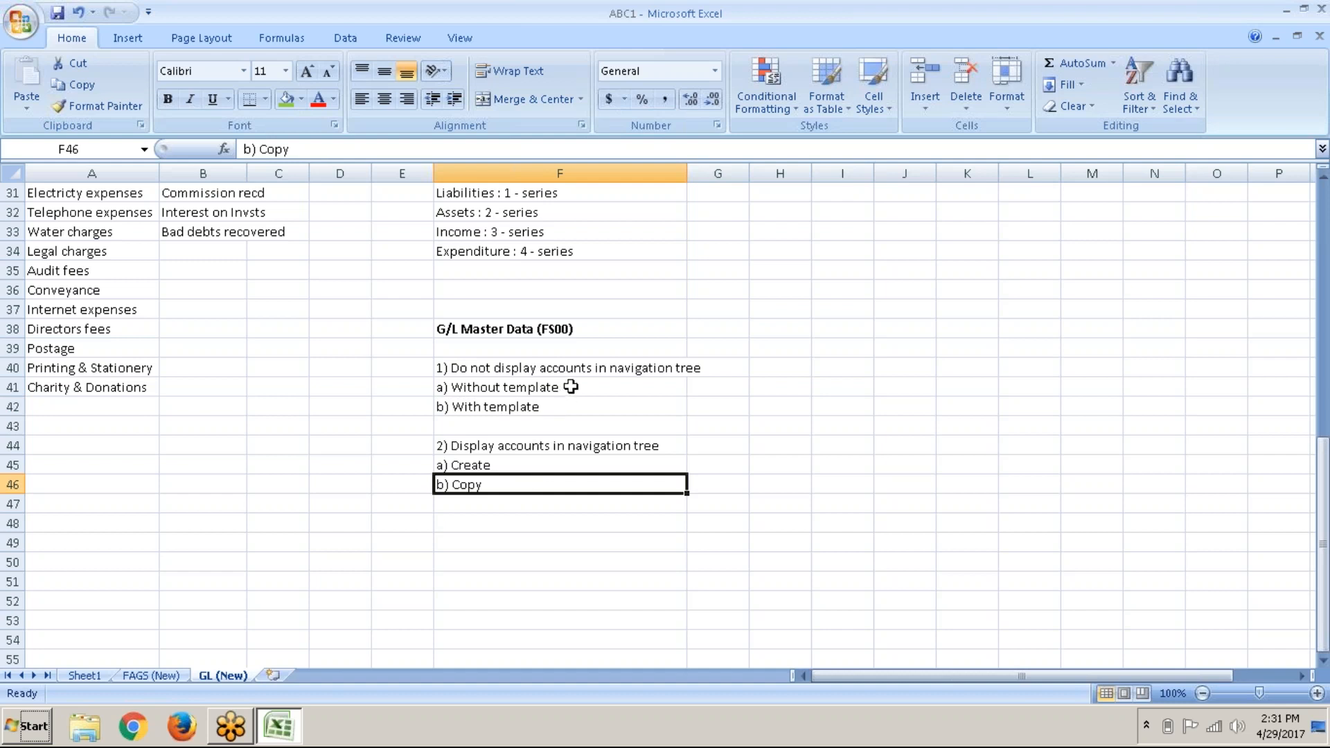
{"action": "left_click", "coordinate": [586, 372]}
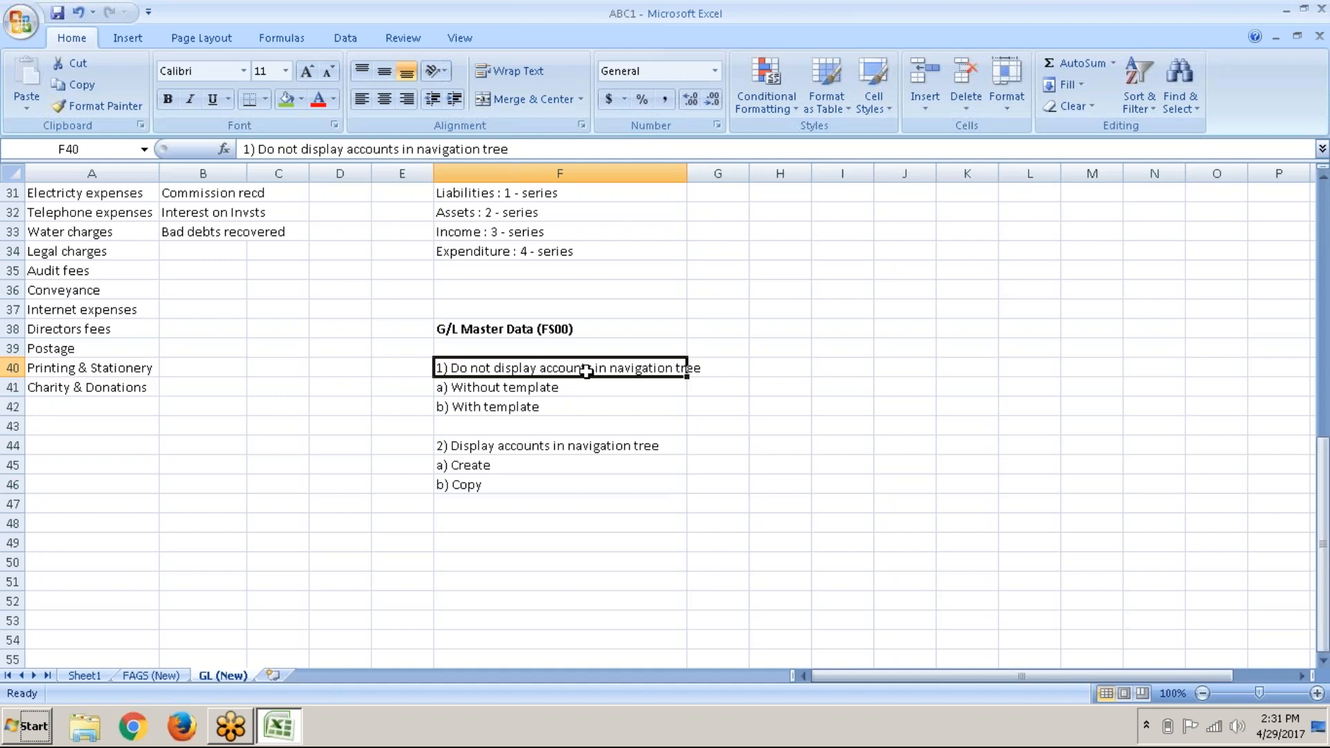
{"action": "key", "text": "alt+Tab"}
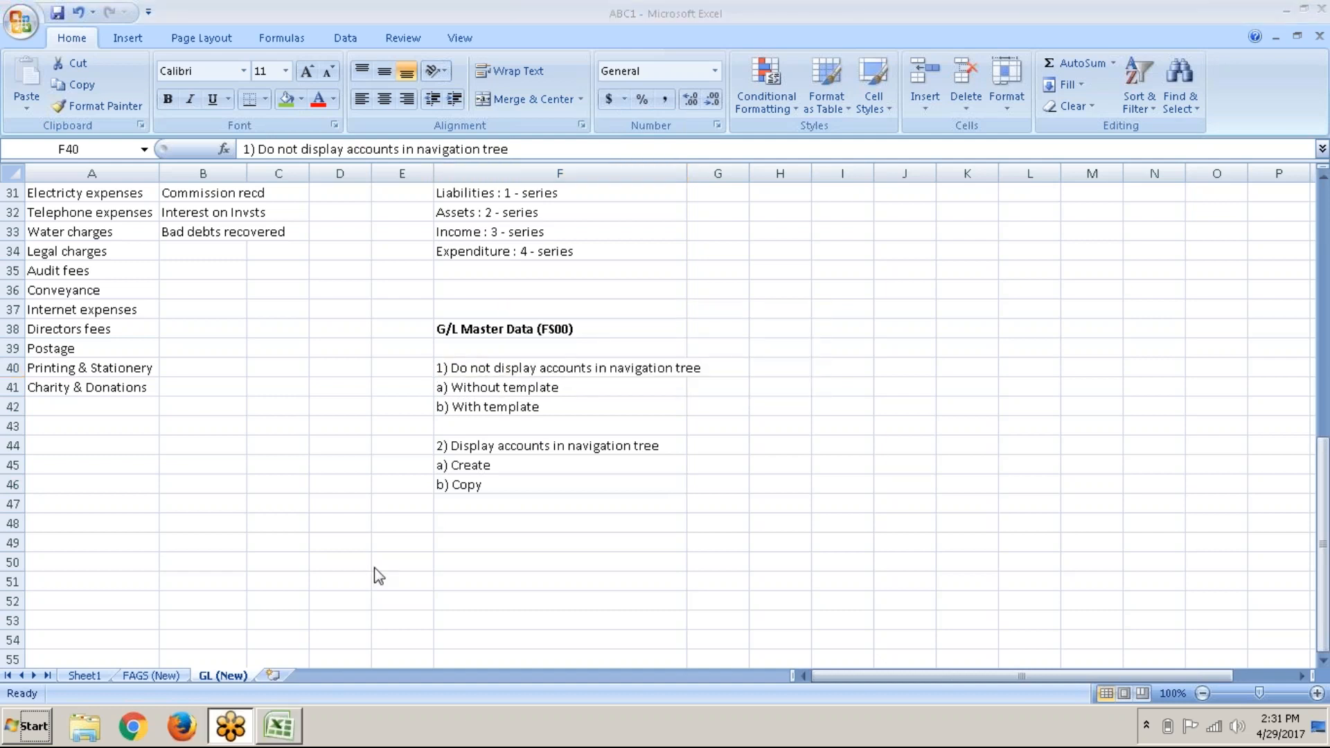
Step: Launch SAP Logon and sign in to the Online system with the saved user and password
{"action": "left_click", "coordinate": [285, 718]}
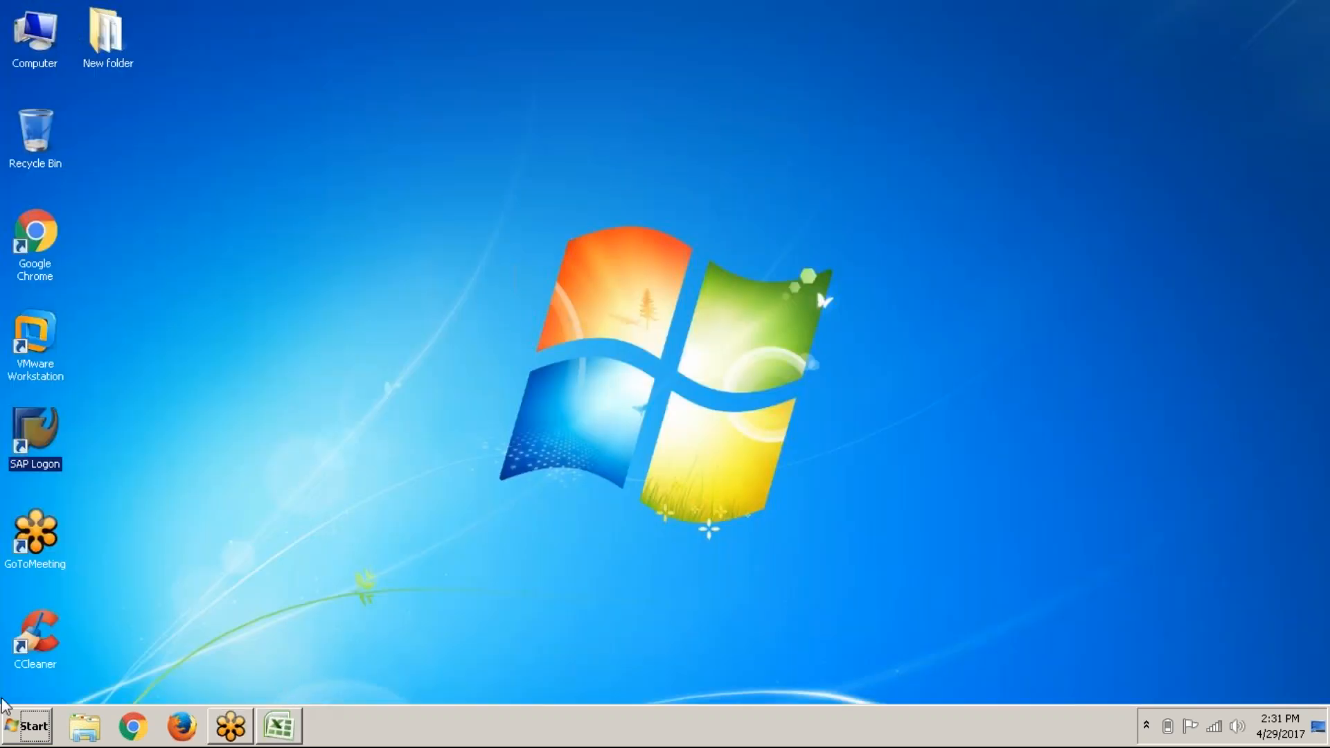
{"action": "double_click", "coordinate": [35, 430]}
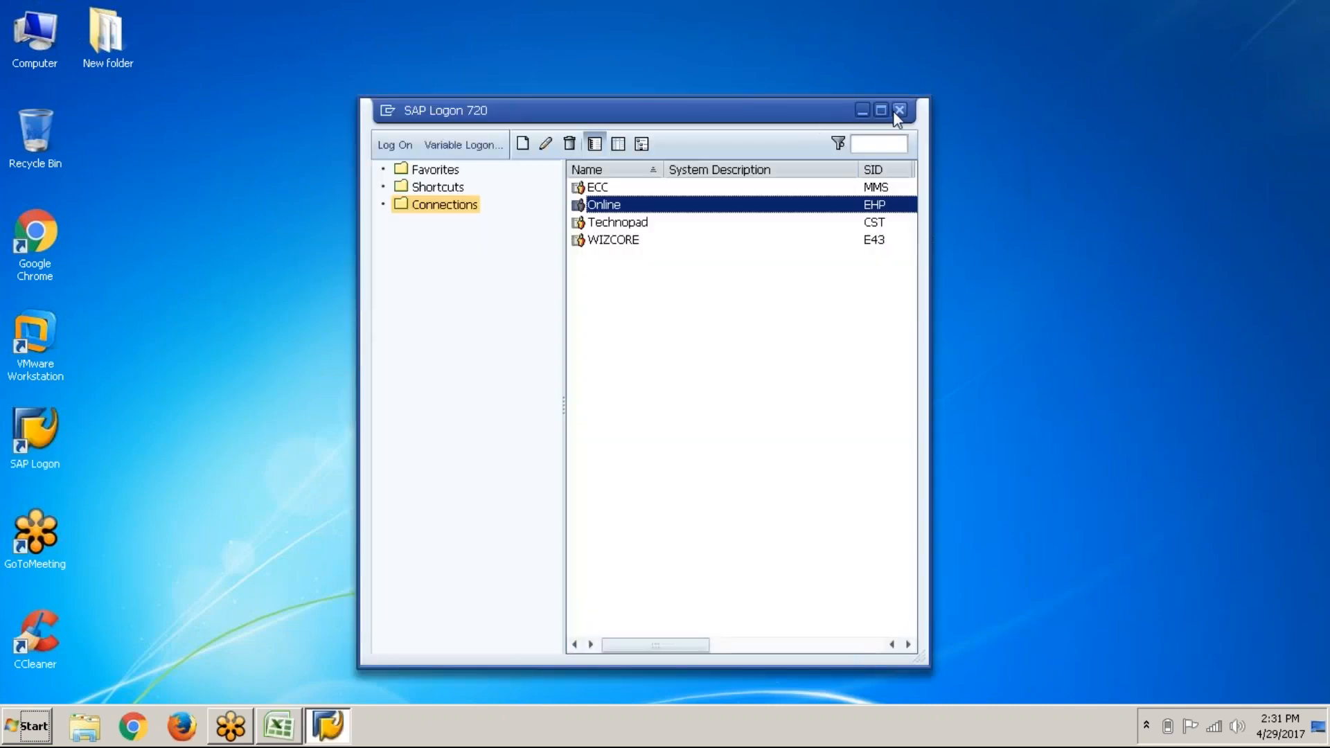
{"action": "left_click", "coordinate": [896, 112]}
{"action": "key", "text": "Down"}
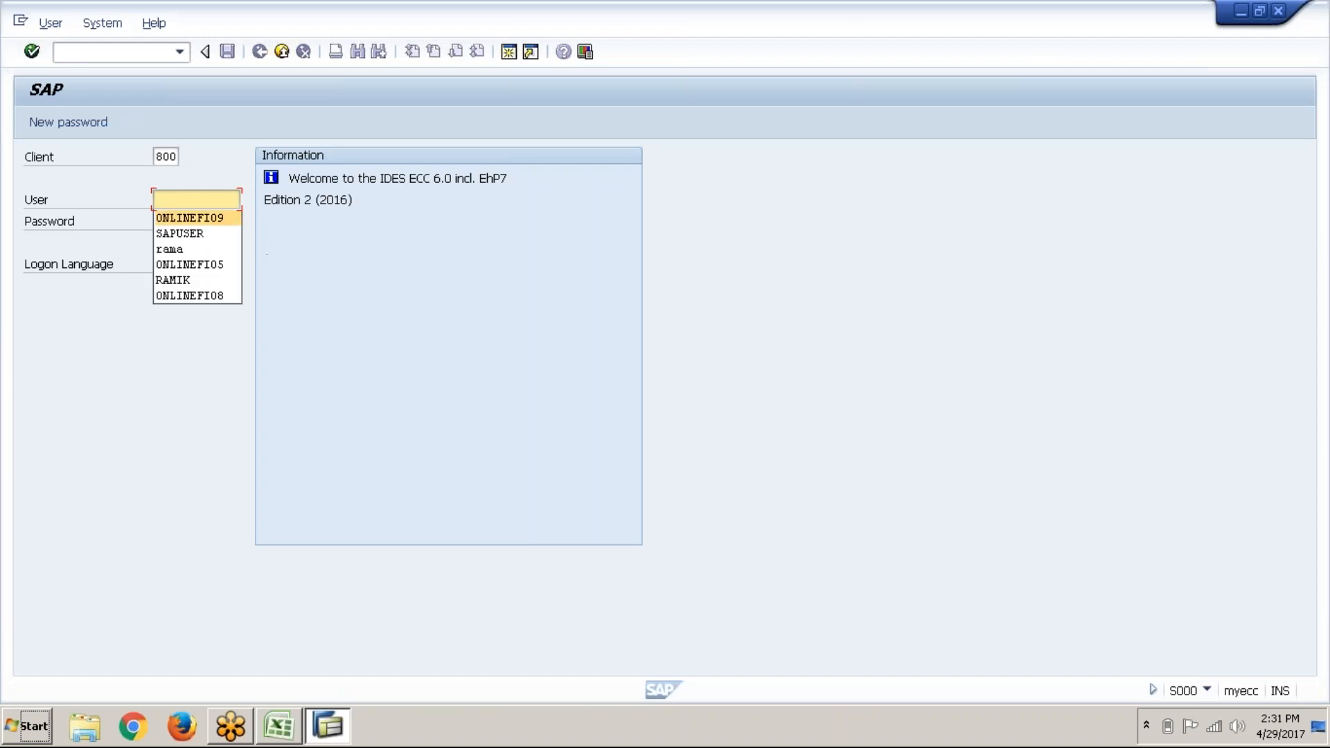
{"action": "key", "text": "Return"}
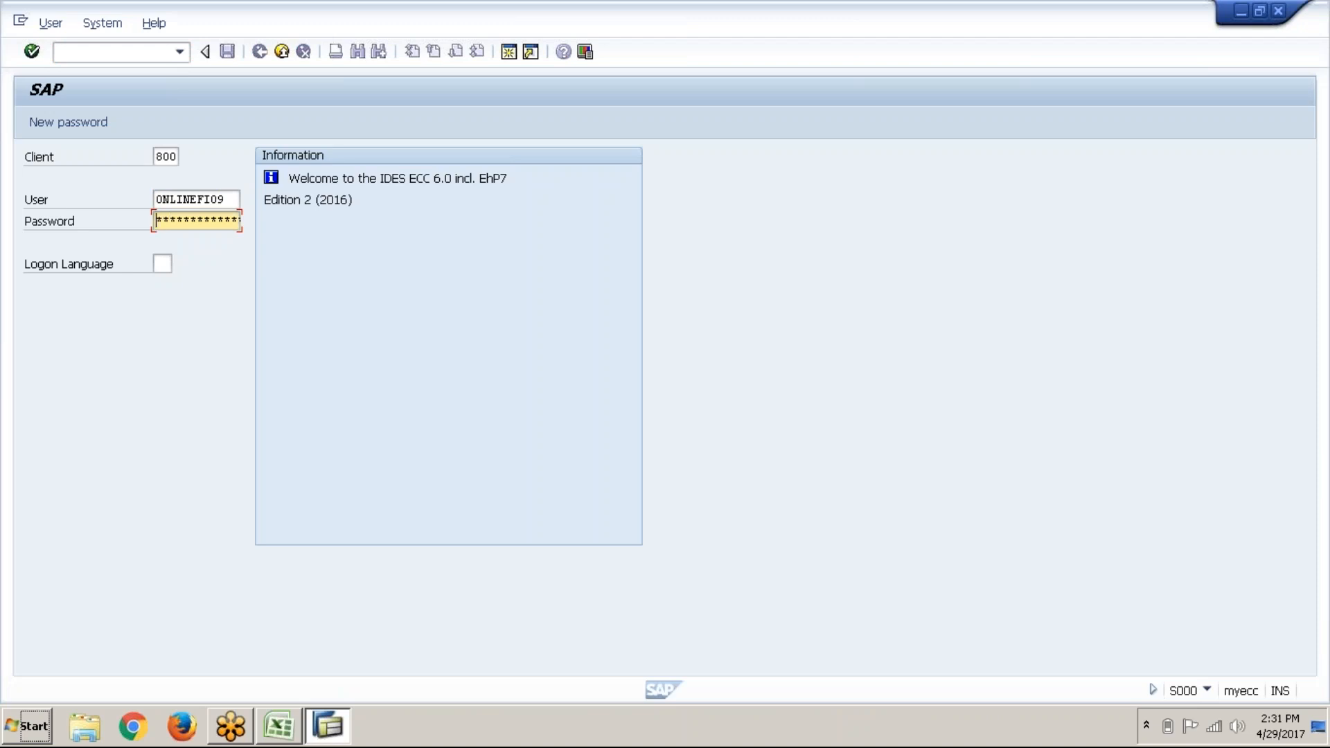
{"action": "type", "text": "*******"}
{"action": "key", "text": "Return"}
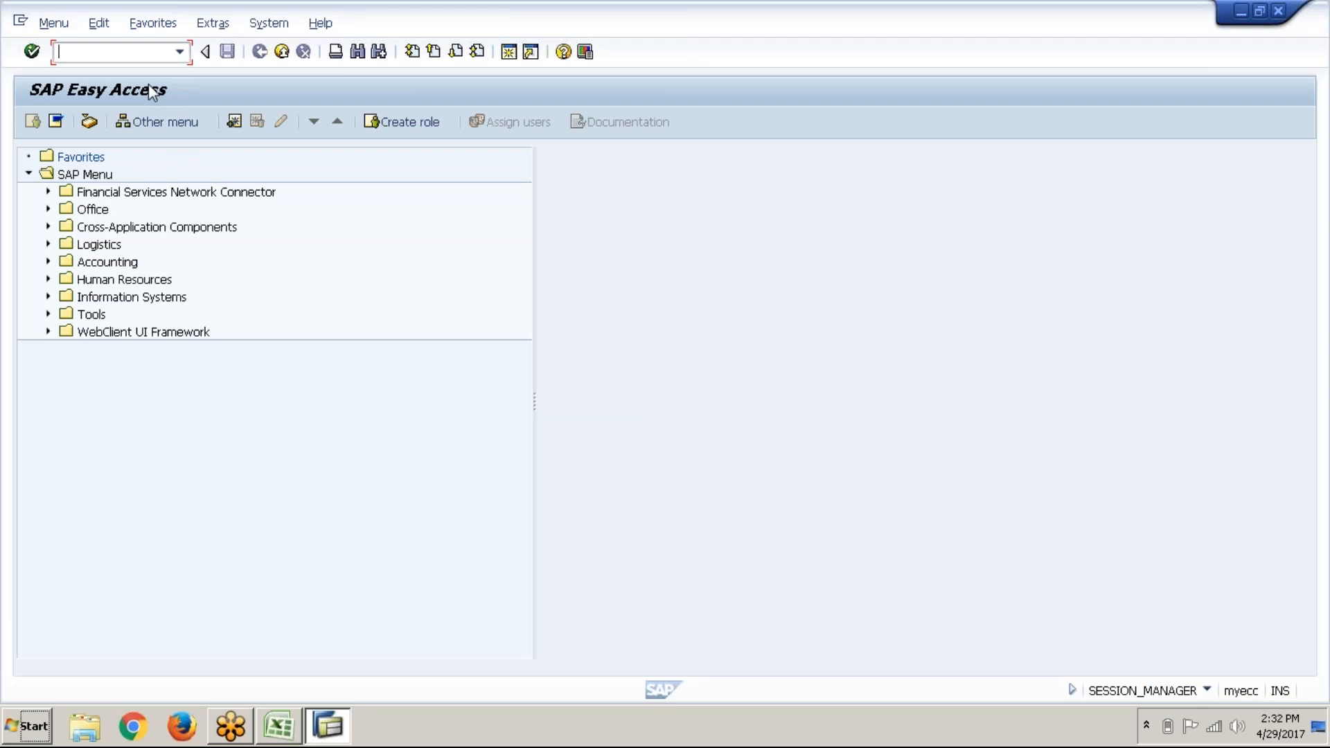
Step: Open FS00 and set the navigation setting to 'Do not display navigation tree'
{"action": "type", "text": "fs00"}
{"action": "key", "text": "Return"}
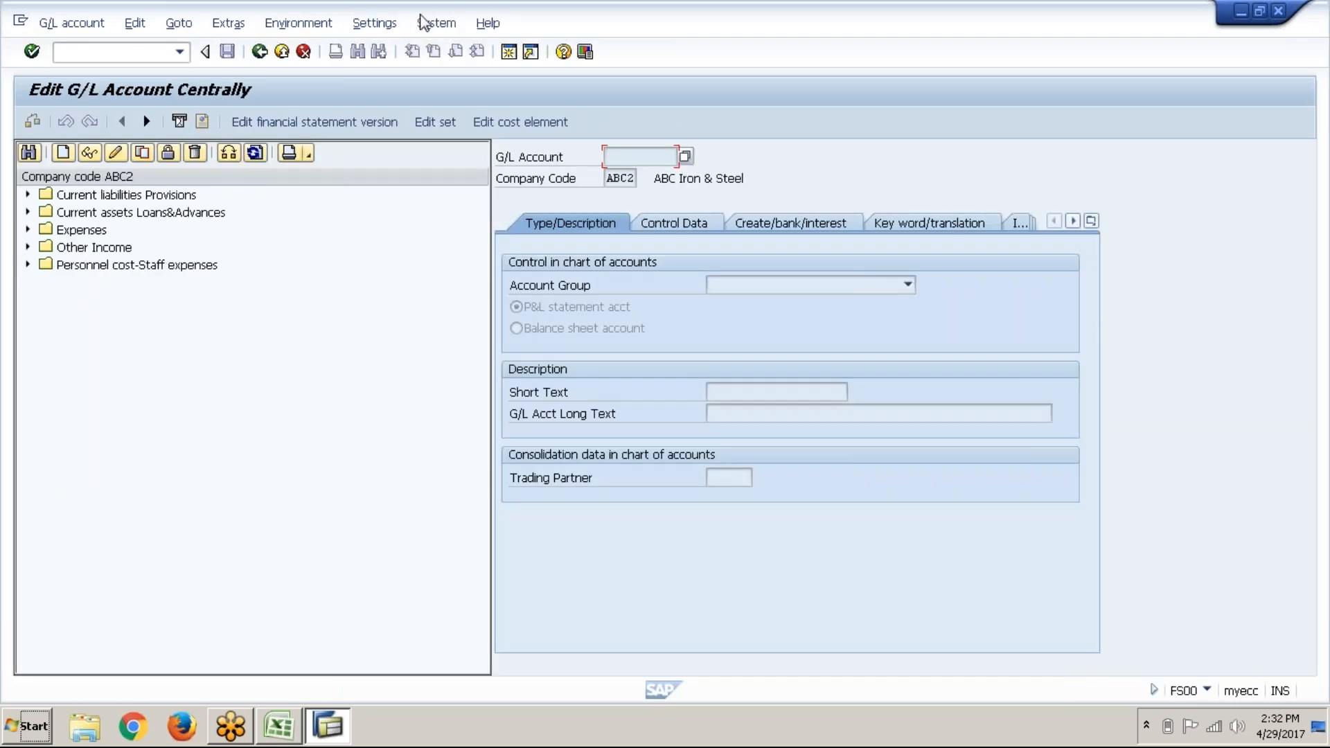
{"action": "left_click", "coordinate": [403, 27]}
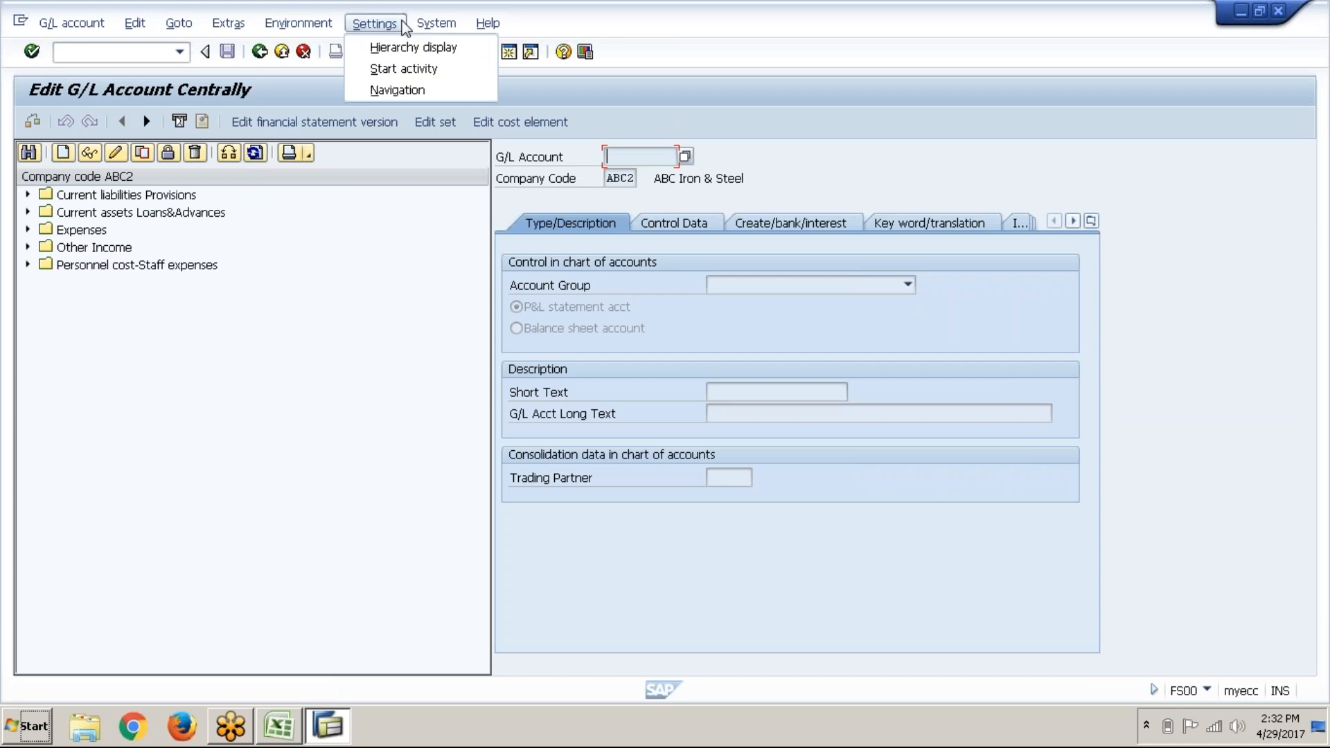
{"action": "left_click", "coordinate": [407, 48]}
{"action": "left_click", "coordinate": [563, 254]}
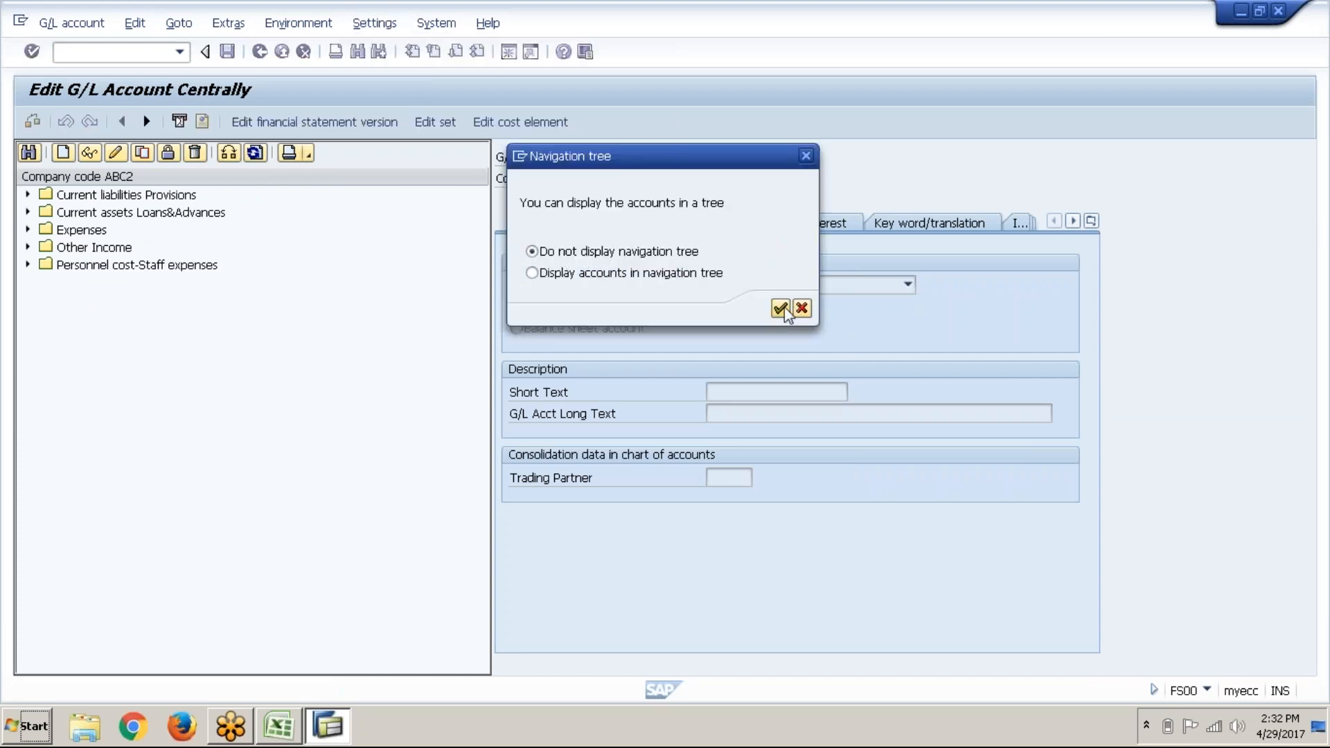
{"action": "left_click", "coordinate": [780, 309]}
{"action": "left_click", "coordinate": [467, 566]}
Step: Restart the G/L account transaction with /nfs00 so it opens without the tree
{"action": "left_click", "coordinate": [110, 53]}
{"action": "type", "text": "/nfs00"}
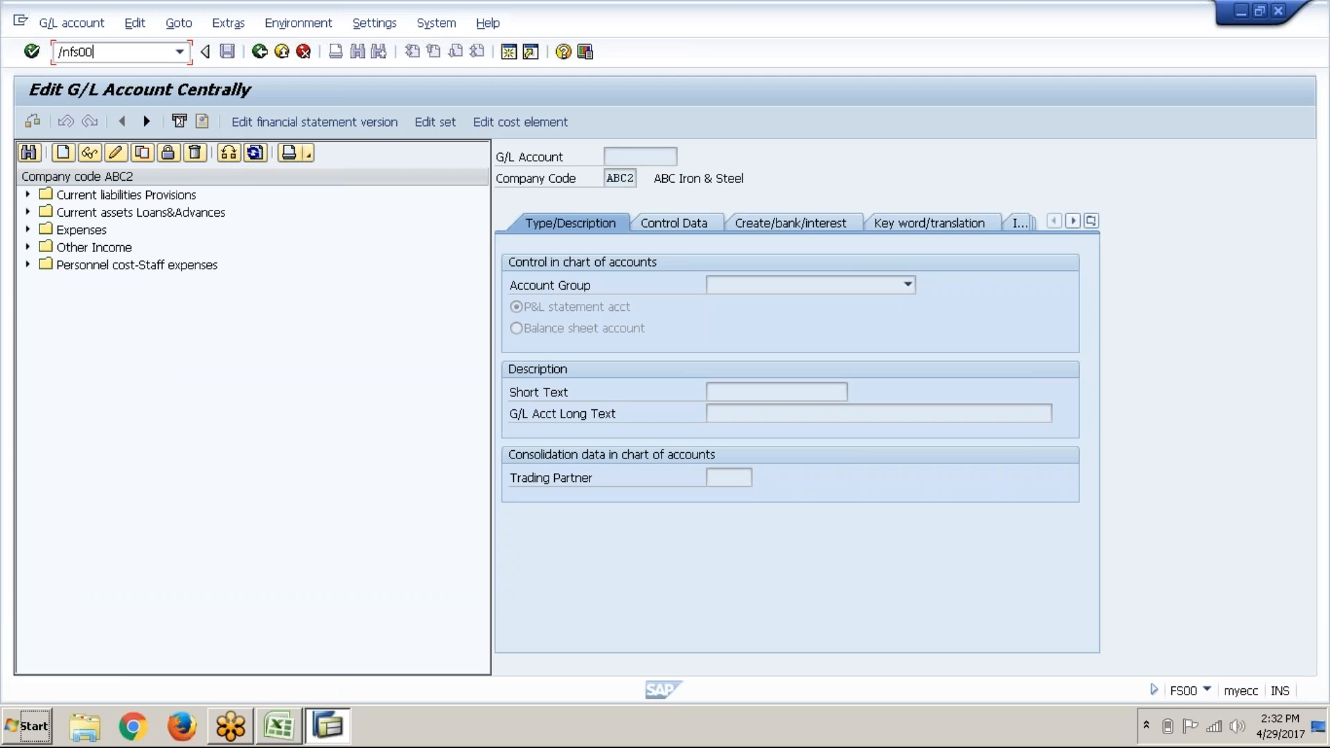
{"action": "key", "text": "Return"}
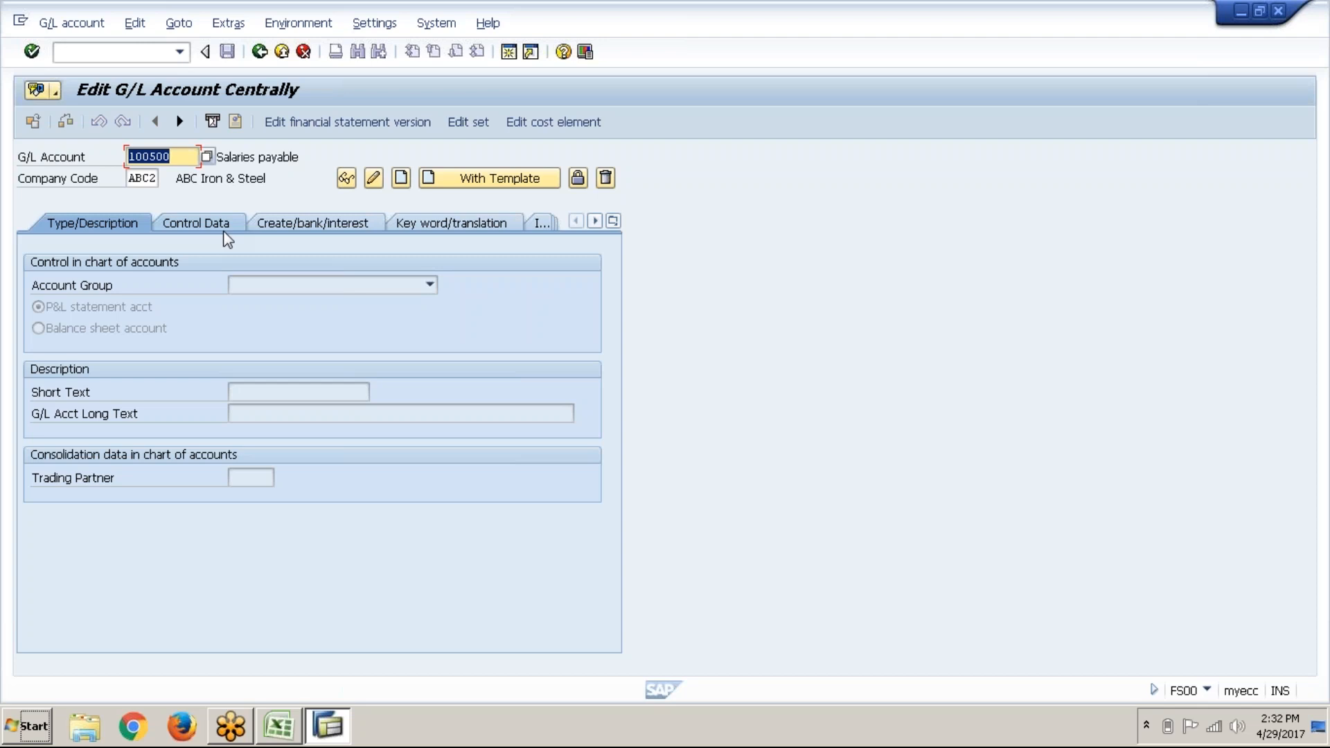
{"action": "key", "text": "alt+Tab"}
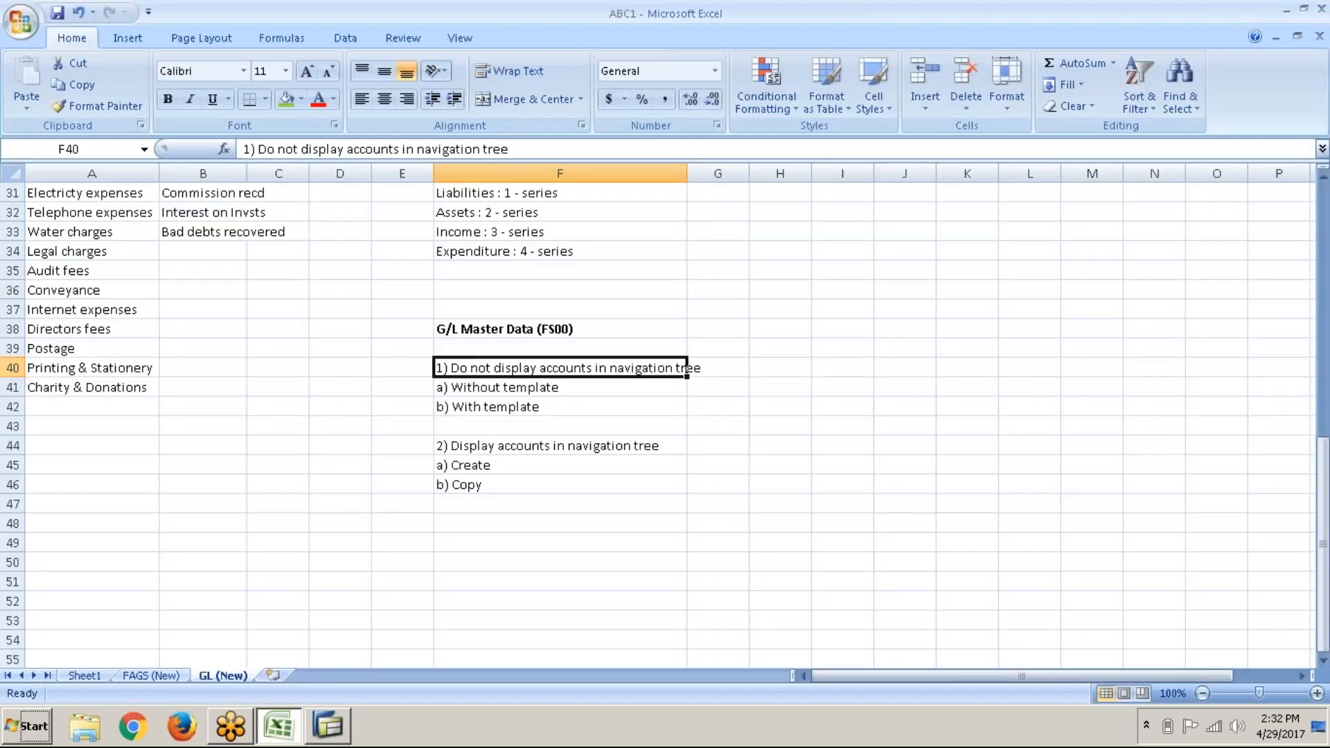
Step: Copy the EXPENSES list from A29 and paste it into column F starting at F48
{"action": "scroll", "coordinate": [223, 232], "scroll_direction": "up", "scroll_amount": 3}
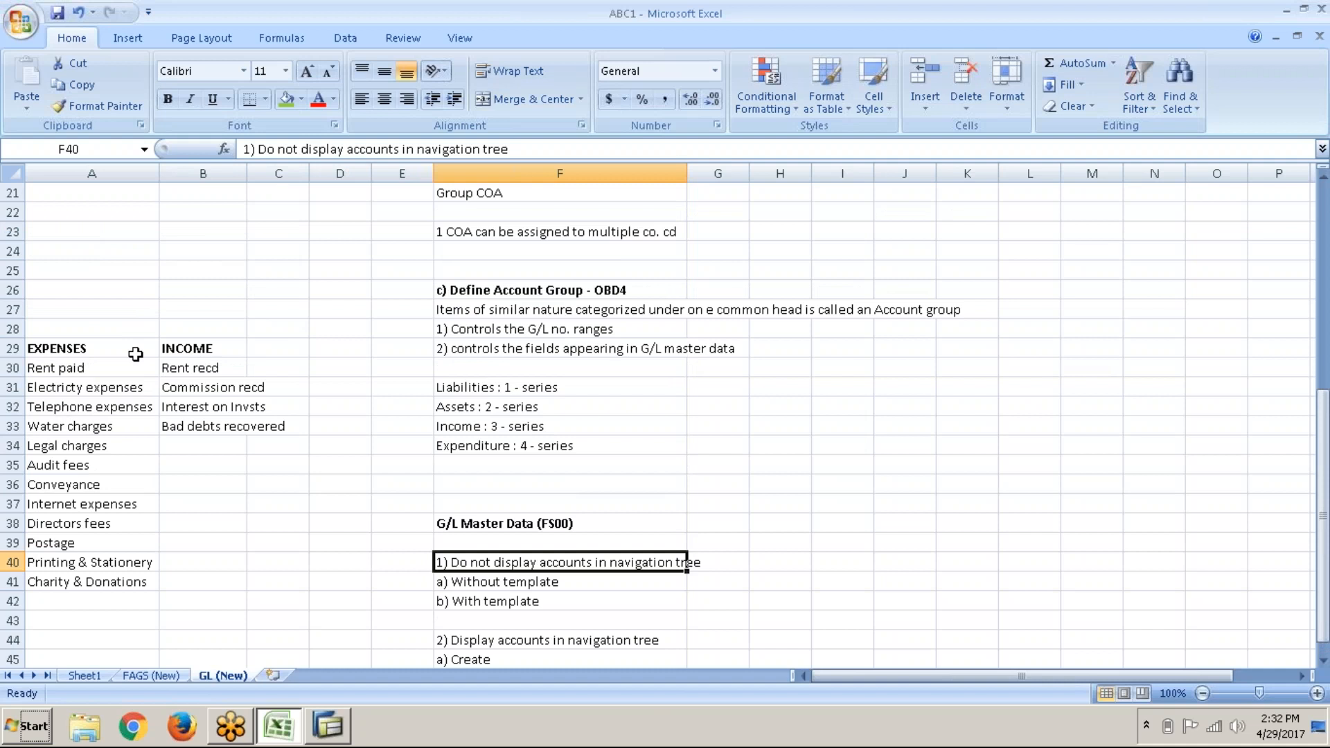
{"action": "left_click", "coordinate": [135, 354]}
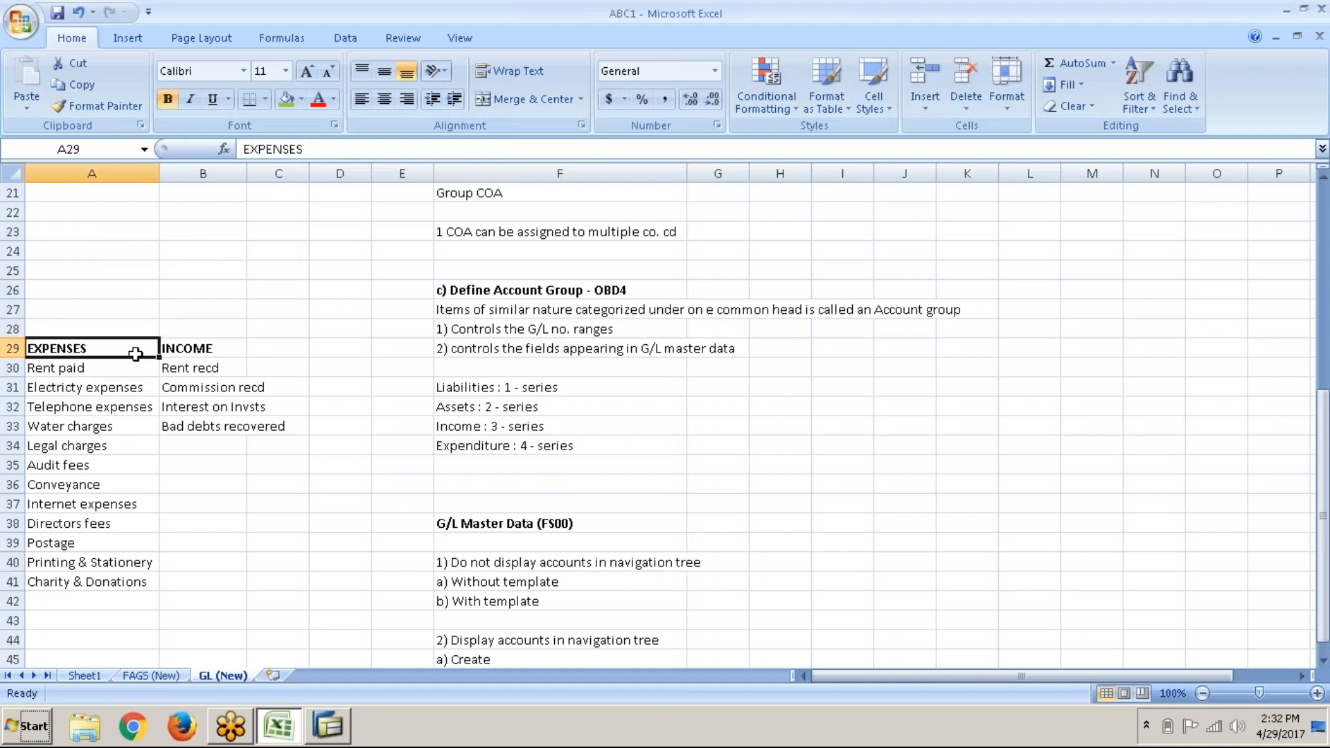
{"action": "key", "text": "shift+Down"}
{"action": "key", "text": "shift+Down"}
{"action": "key", "text": "shift+Down"}
{"action": "key", "text": "shift+Down"}
{"action": "key", "text": "shift+Down"}
{"action": "key", "text": "shift+Down"}
{"action": "key", "text": "shift+Down"}
{"action": "key", "text": "shift+Down"}
{"action": "key", "text": "shift+Down"}
{"action": "key", "text": "shift+Down"}
{"action": "key", "text": "shift+Down"}
{"action": "key", "text": "shift+Down"}
{"action": "key", "text": "shift+Down"}
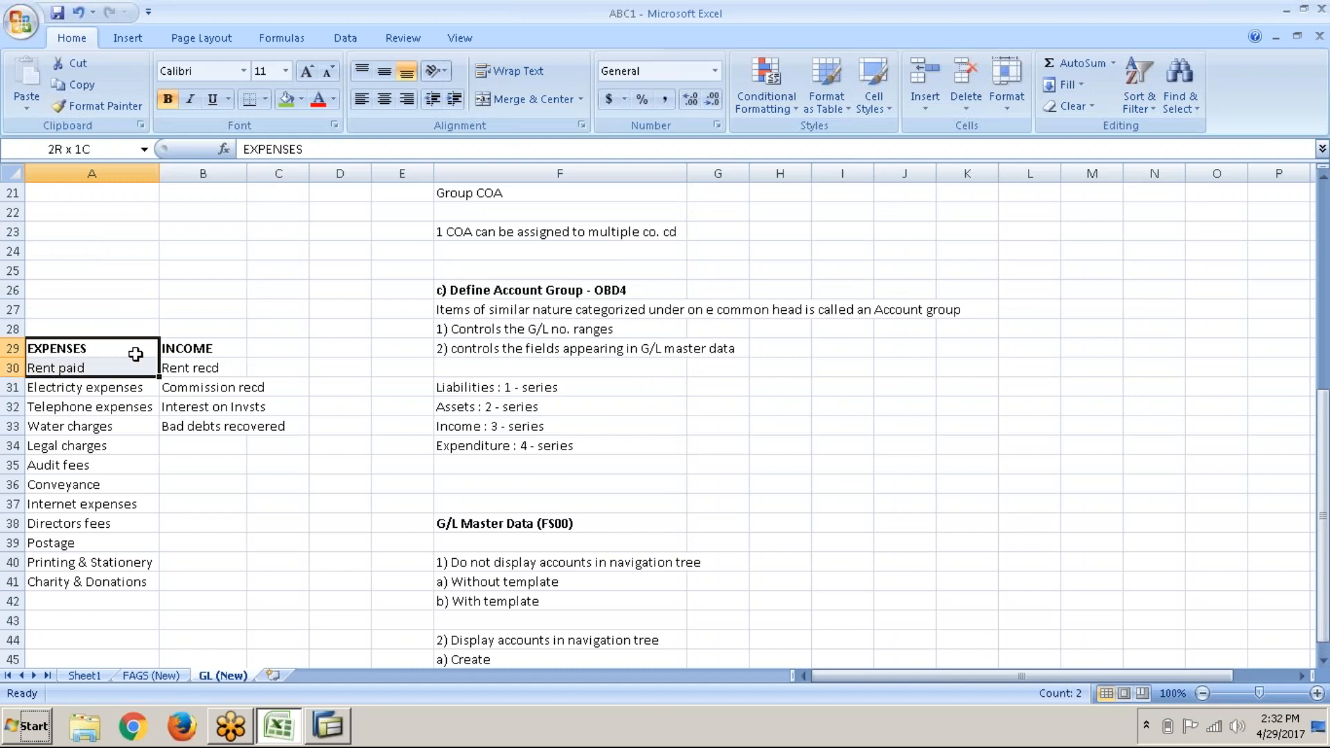
{"action": "key", "text": "shift+Up"}
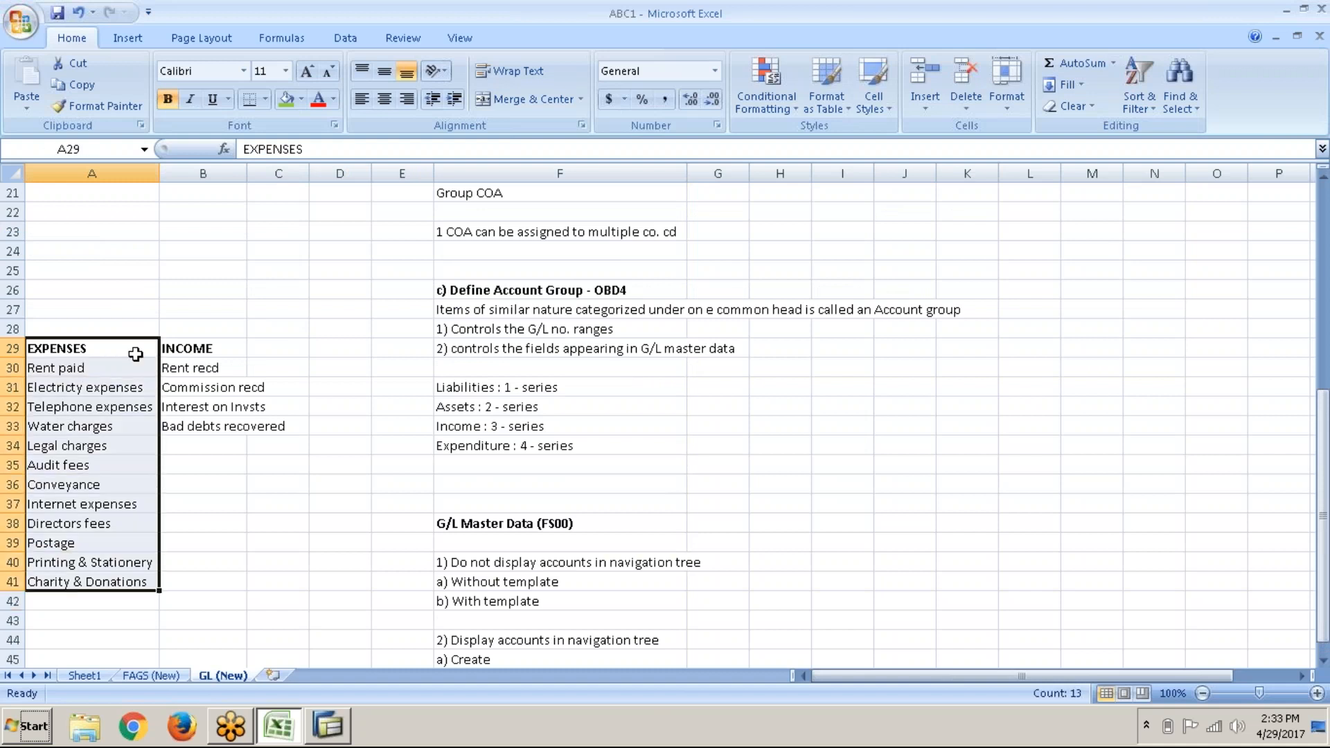
{"action": "key", "text": "ctrl+c"}
{"action": "key", "text": "Down"}
{"action": "key", "text": "Down"}
{"action": "key", "text": "Down"}
{"action": "key", "text": "Down"}
{"action": "key", "text": "Down"}
{"action": "key", "text": "Down"}
{"action": "key", "text": "Down"}
{"action": "key", "text": "Down"}
{"action": "key", "text": "Down"}
{"action": "key", "text": "Down"}
{"action": "key", "text": "Down"}
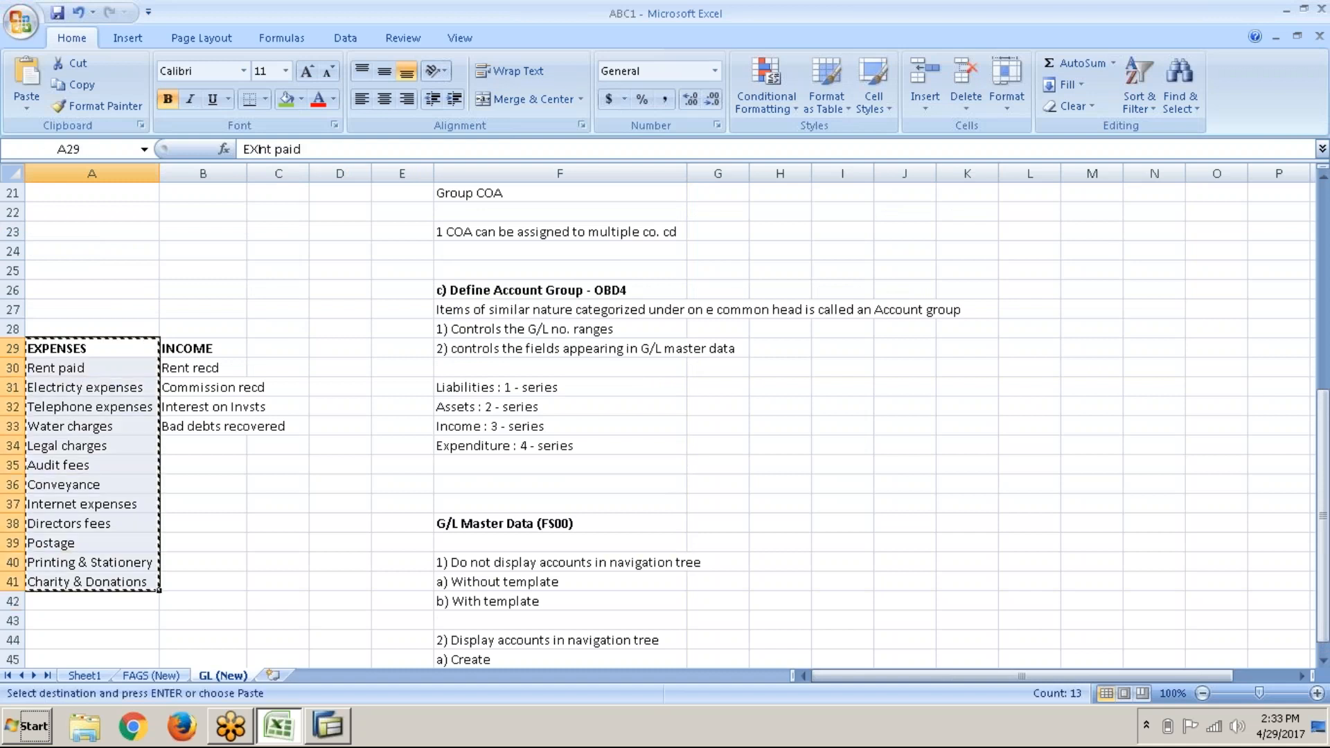
{"action": "key", "text": "Down"}
{"action": "key", "text": "Down"}
{"action": "key", "text": "Down"}
{"action": "key", "text": "Down"}
{"action": "key", "text": "Down"}
{"action": "key", "text": "Down"}
{"action": "key", "text": "Down"}
{"action": "key", "text": "Down"}
{"action": "key", "text": "Down"}
{"action": "key", "text": "Down"}
{"action": "key", "text": "Down"}
{"action": "key", "text": "Down"}
{"action": "key", "text": "Down"}
{"action": "key", "text": "Down"}
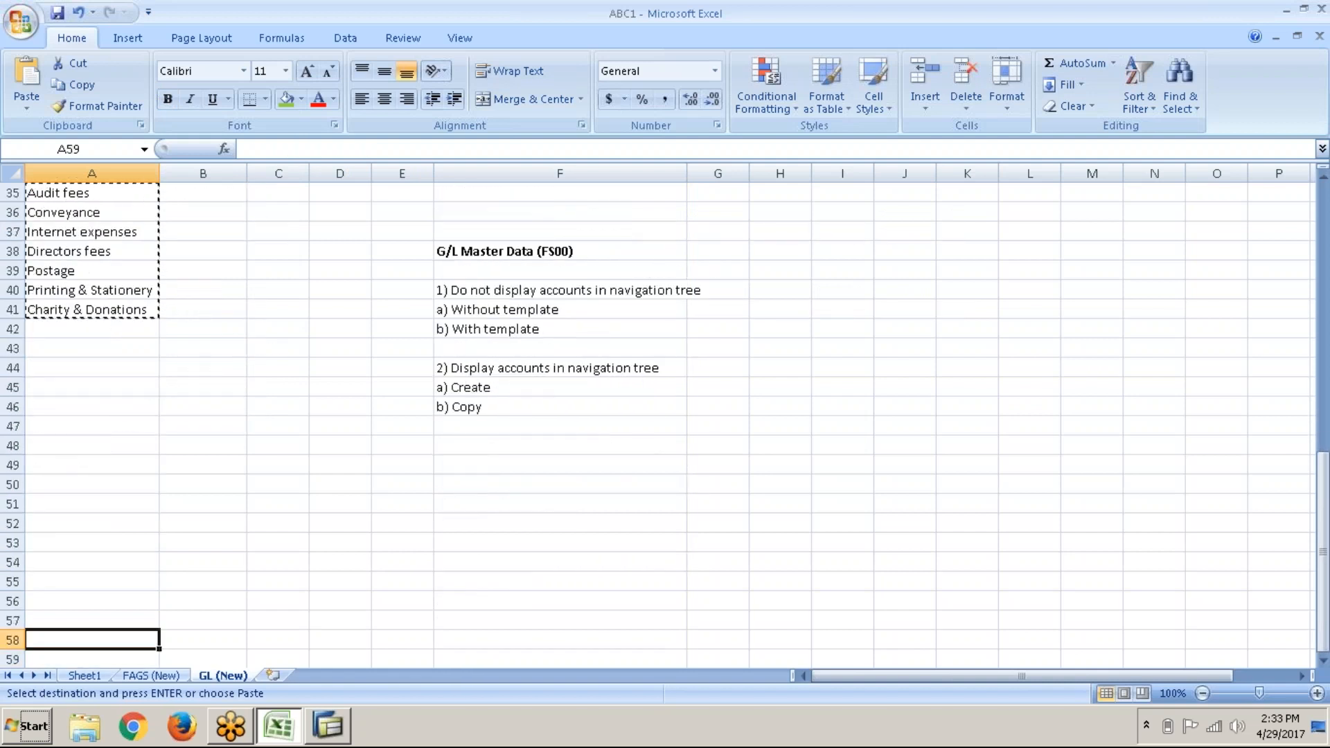
{"action": "key", "text": "Up"}
{"action": "key", "text": "Up"}
{"action": "key", "text": "Up"}
{"action": "key", "text": "Up"}
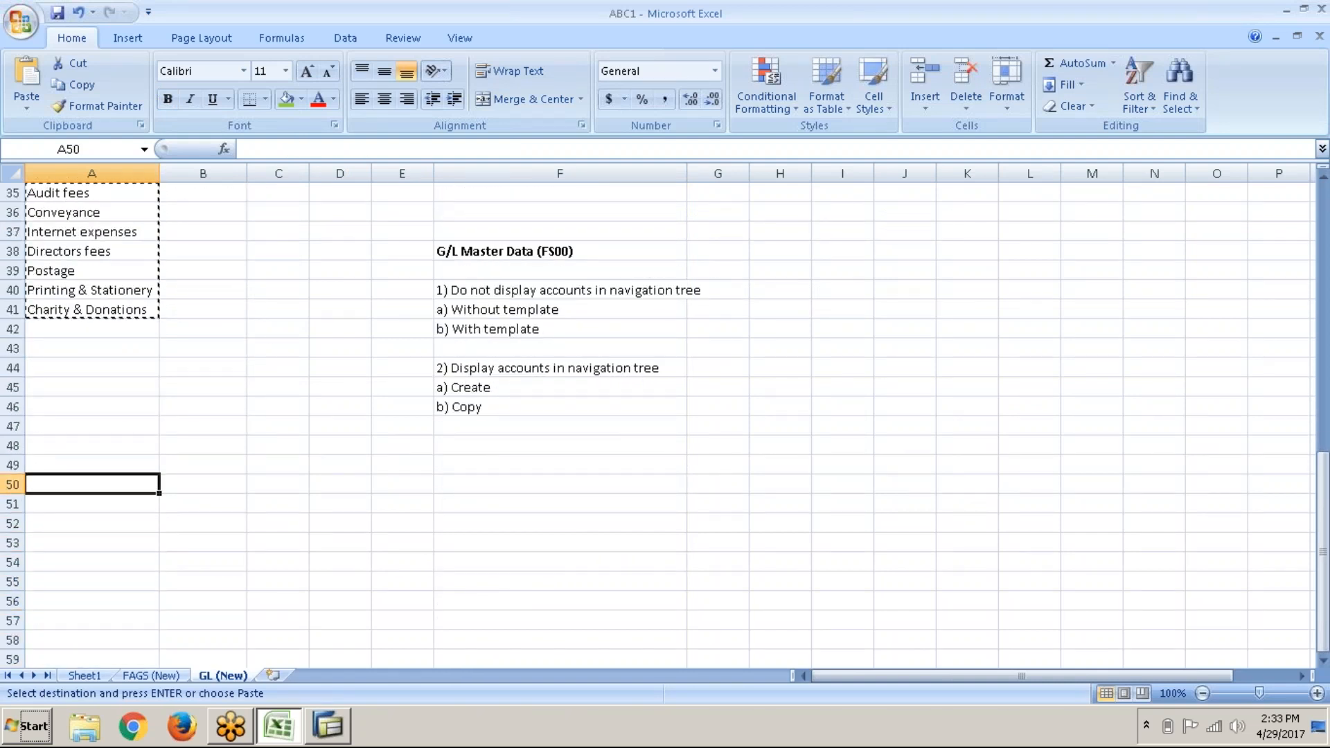
{"action": "key", "text": "Right"}
{"action": "key", "text": "Right"}
{"action": "key", "text": "Right"}
{"action": "key", "text": "Right"}
{"action": "key", "text": "Right"}
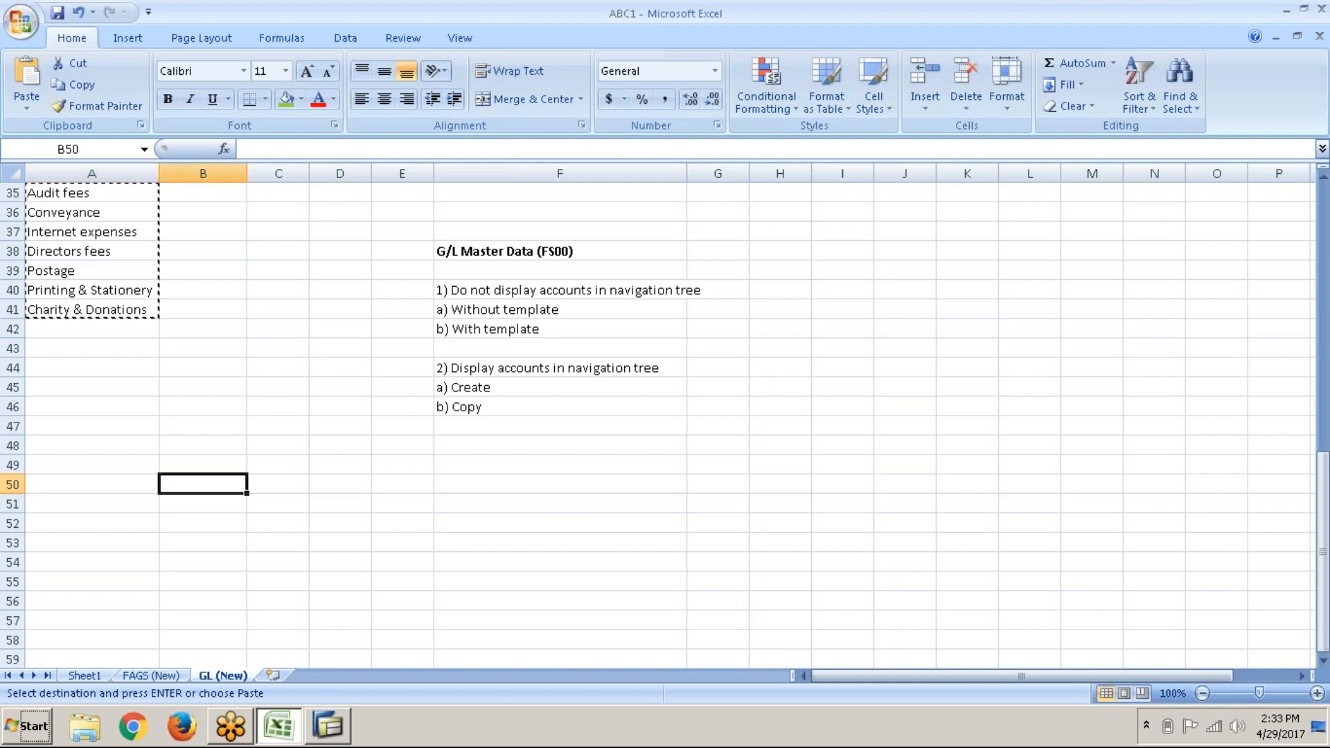
{"action": "key", "text": "Up"}
{"action": "key", "text": "Up"}
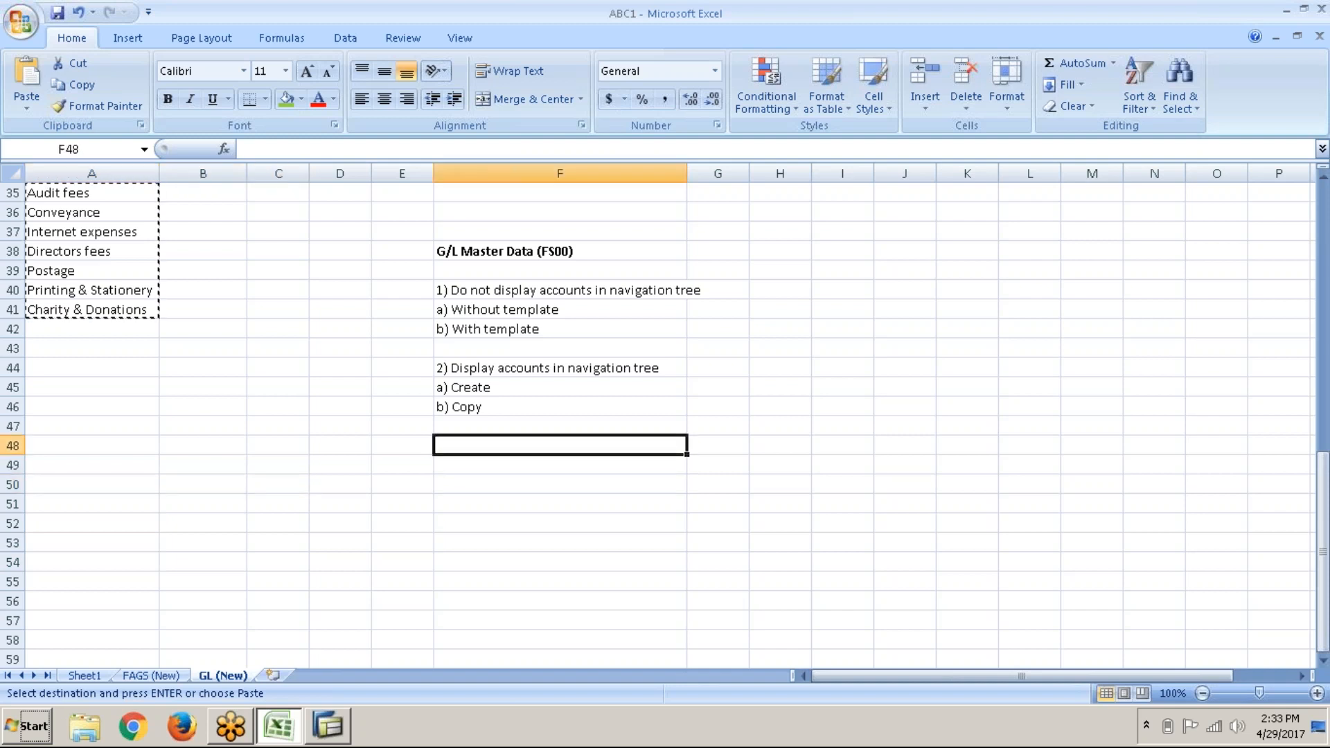
{"action": "key", "text": "ctrl+v"}
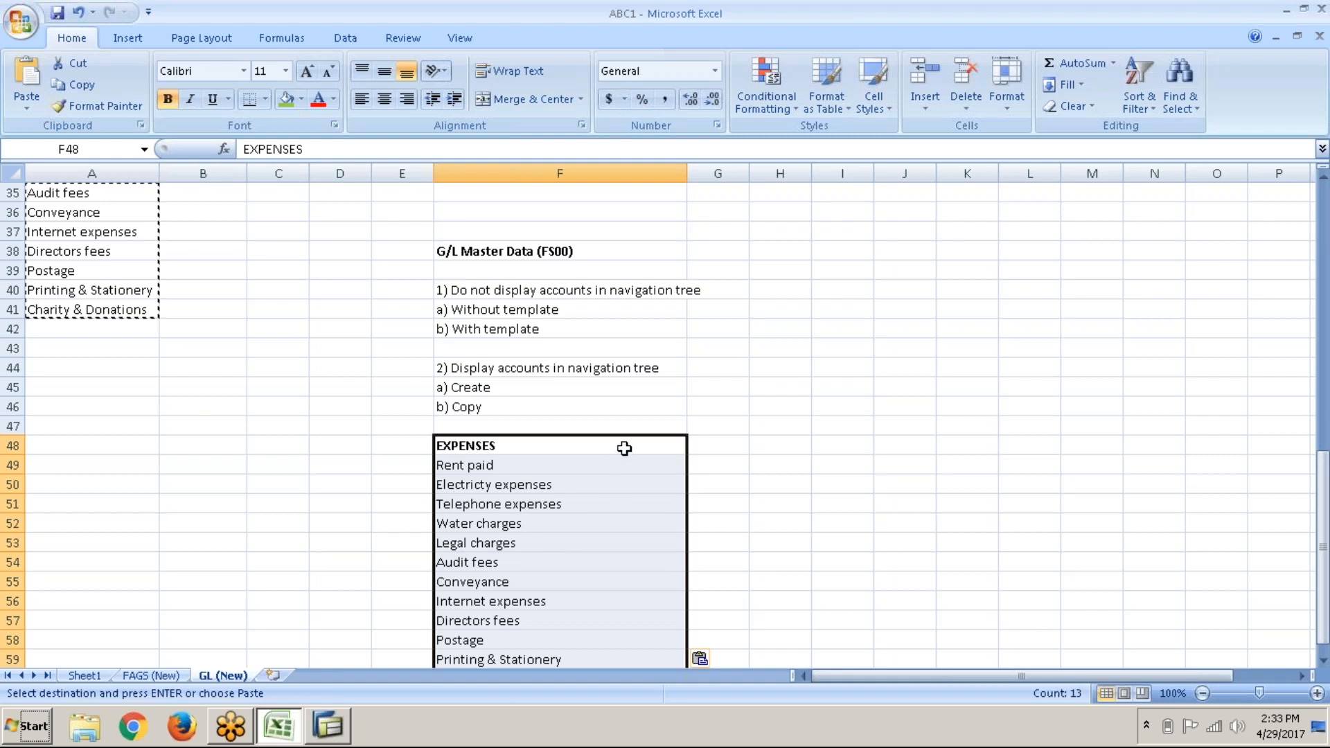
{"action": "left_click", "coordinate": [707, 446]}
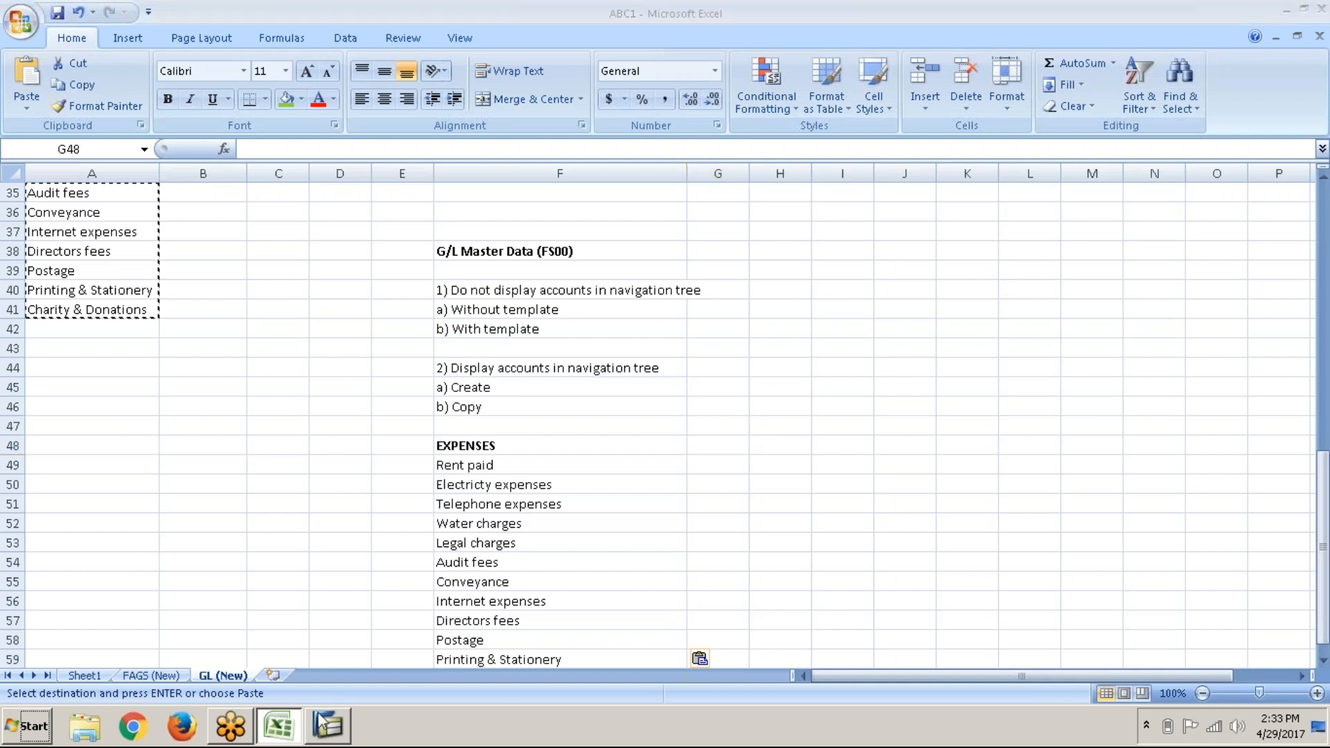
{"action": "left_click", "coordinate": [321, 722]}
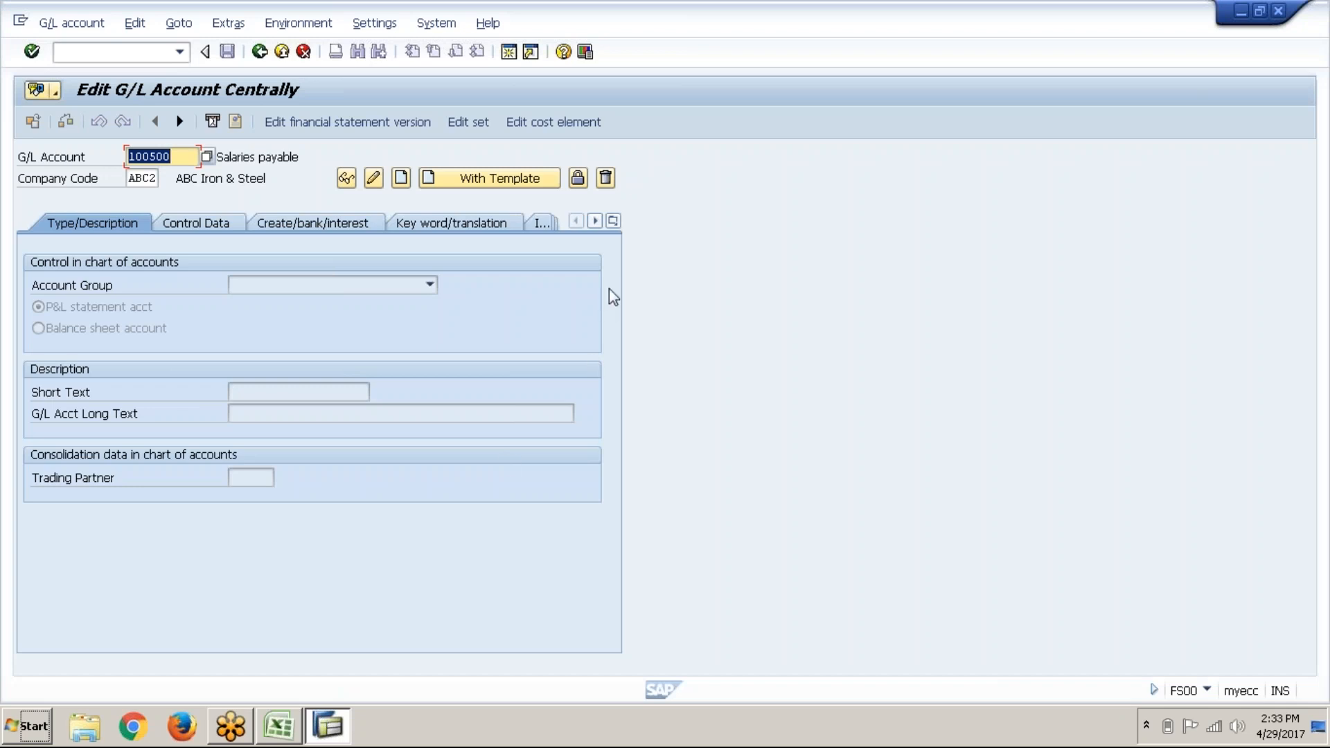
Step: Open OBD4 in a new session and position the account groups list at chart ABC1
{"action": "left_click", "coordinate": [508, 55]}
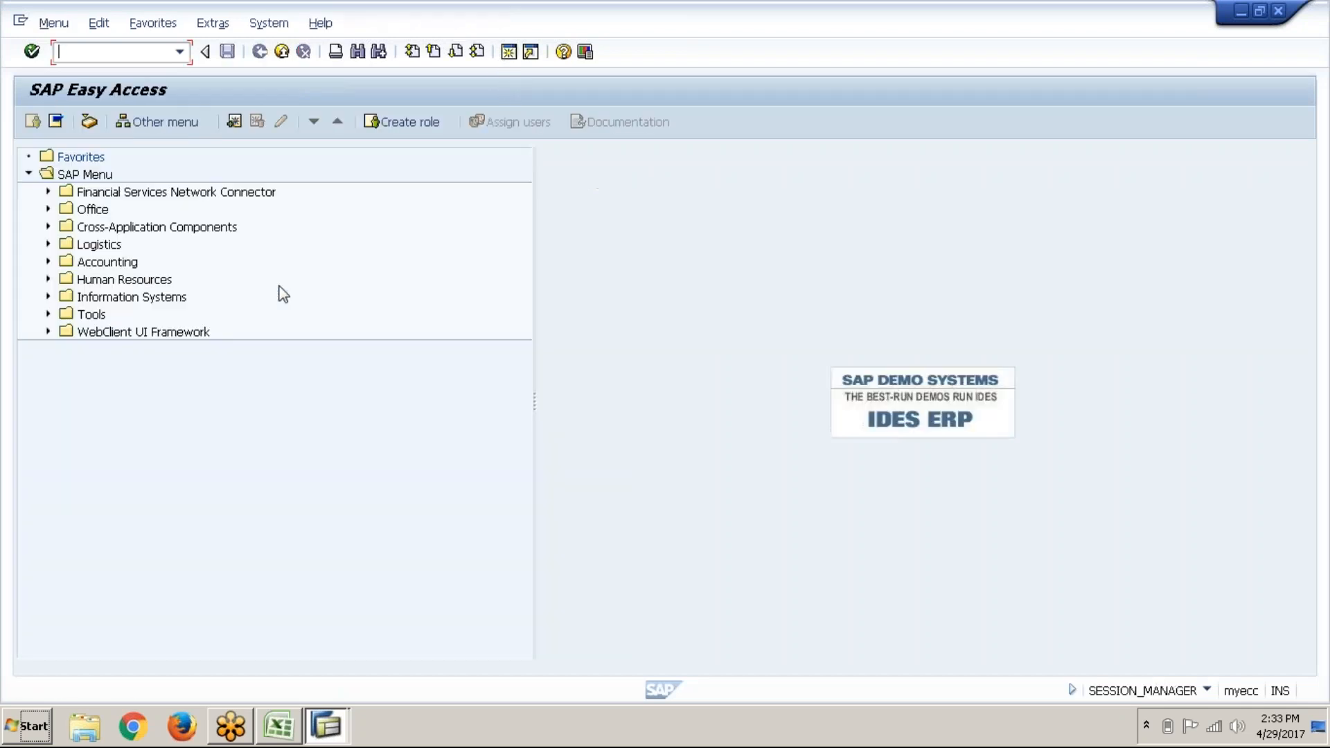
{"action": "type", "text": "obd4"}
{"action": "key", "text": "Return"}
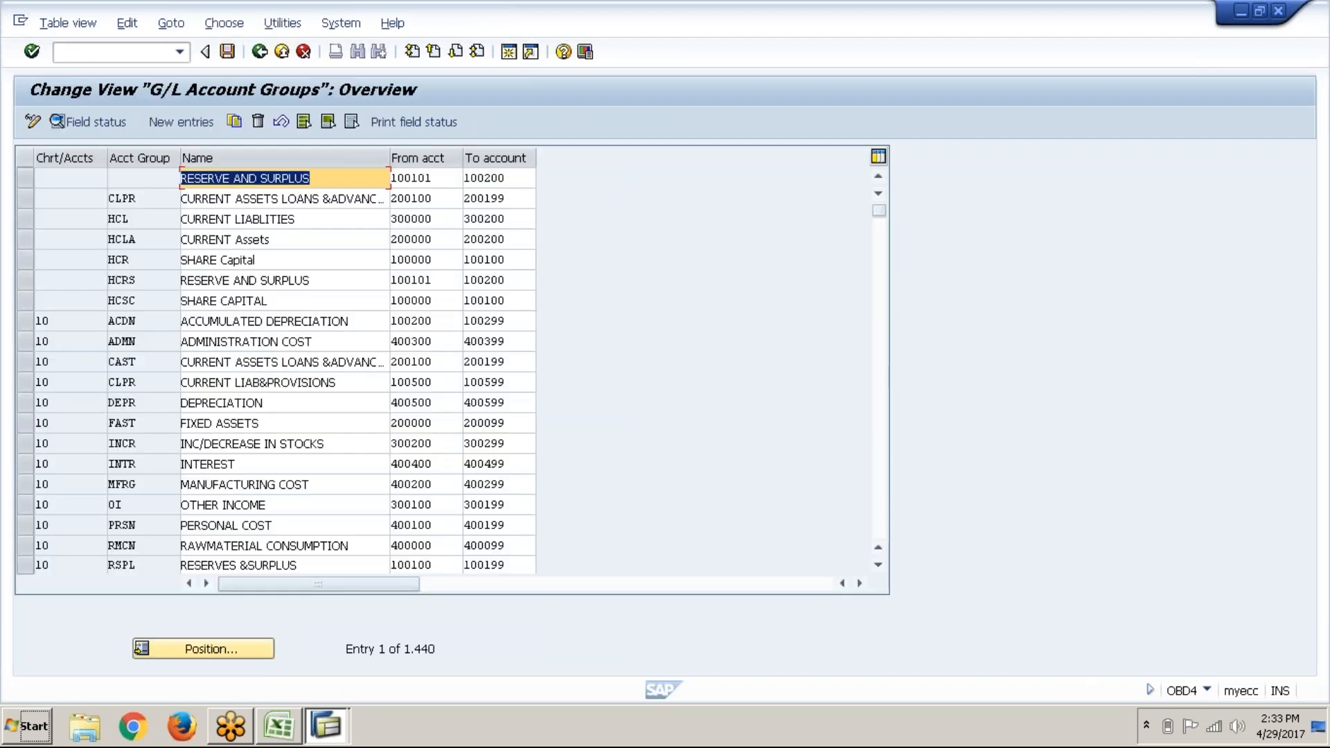
{"action": "left_click", "coordinate": [198, 646]}
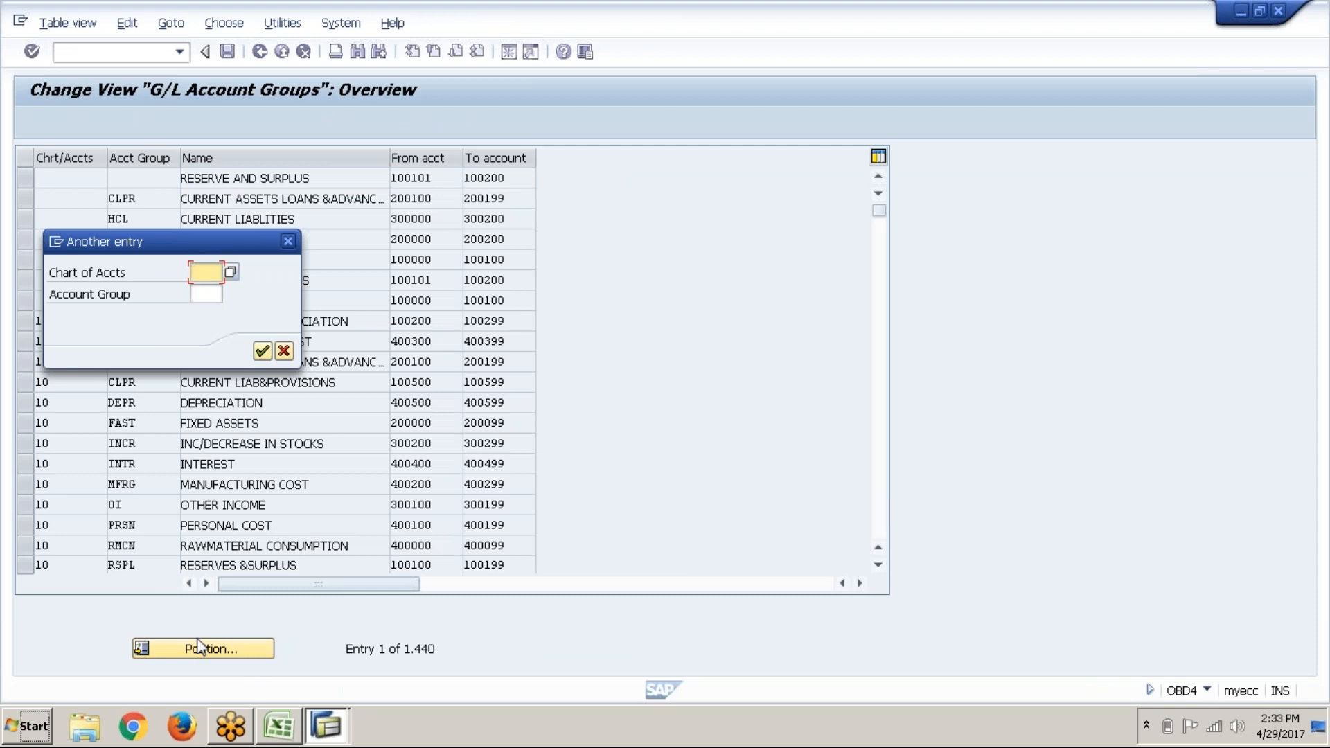
{"action": "type", "text": "abc1"}
{"action": "key", "text": "Return"}
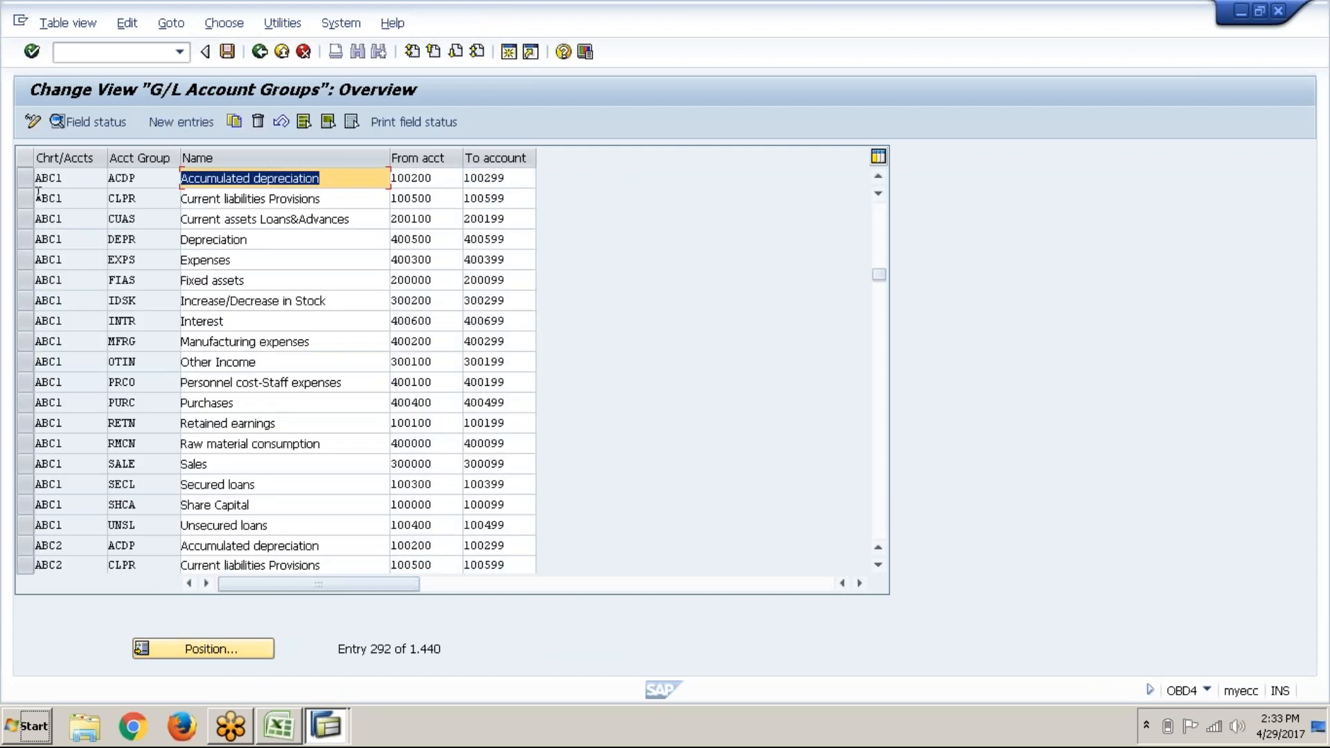
Step: Review the ABC1 account groups, checking the Expenses range 400300 to 400399
{"action": "left_click", "coordinate": [31, 185]}
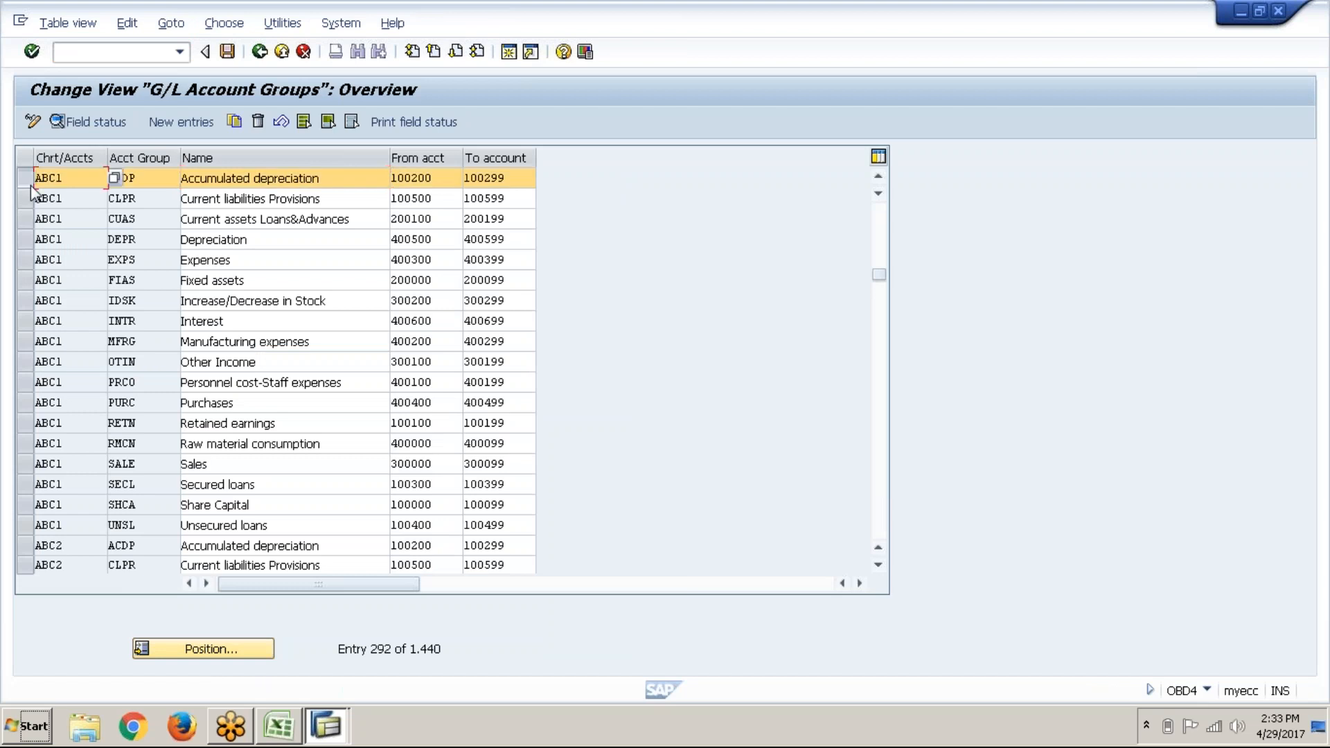
{"action": "left_click", "coordinate": [27, 525]}
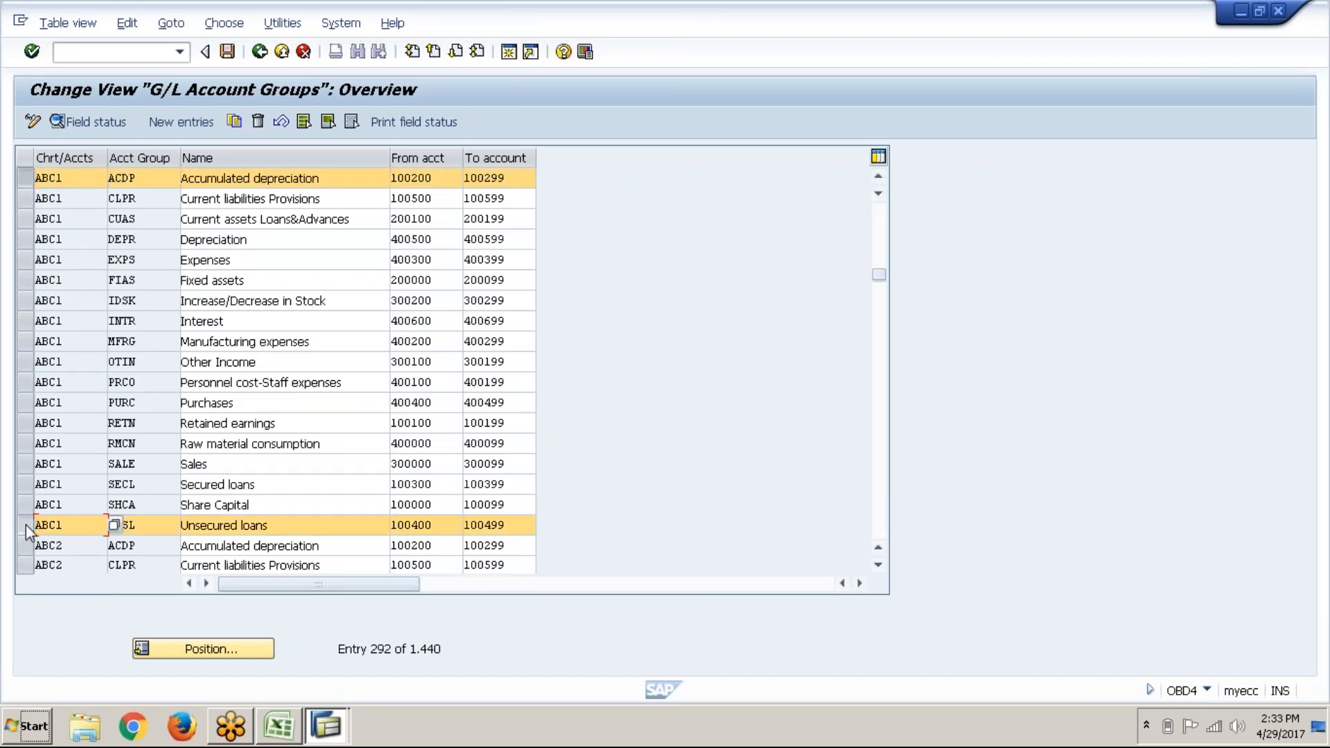
{"action": "left_click", "coordinate": [258, 260]}
{"action": "left_click", "coordinate": [465, 260]}
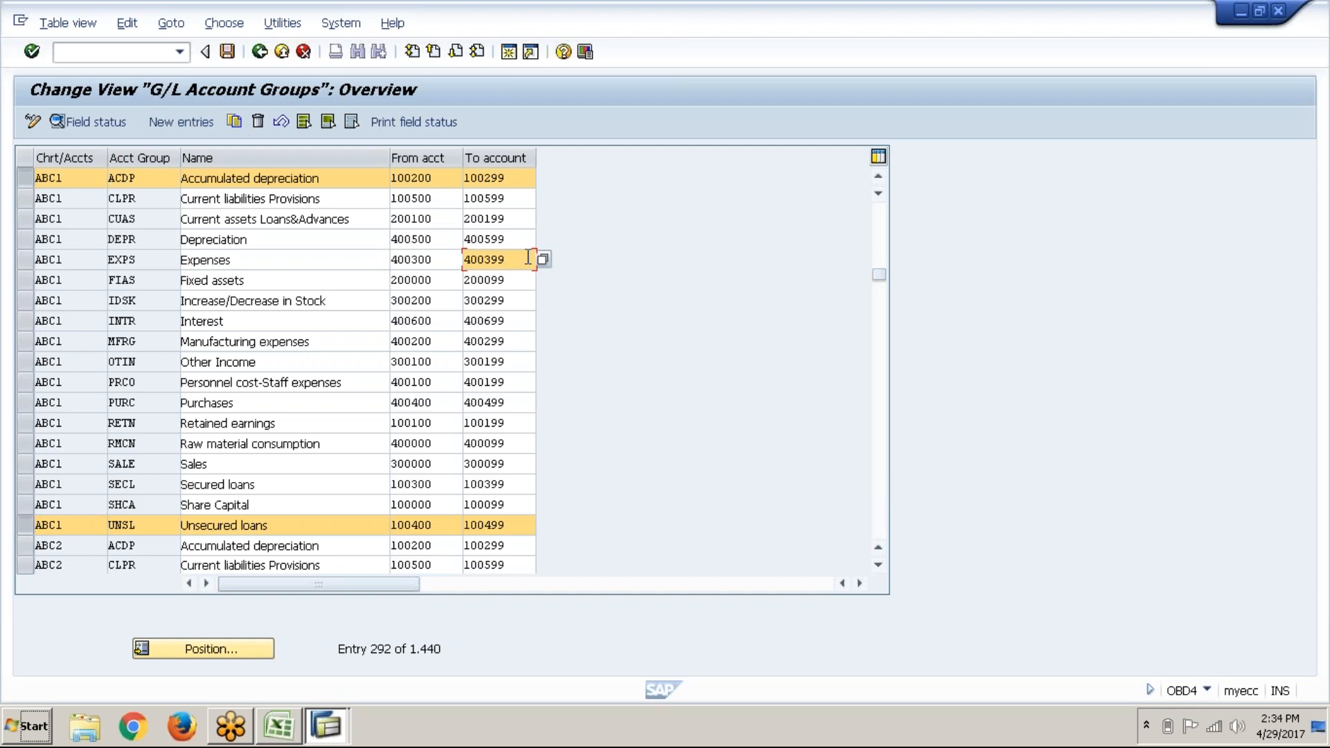
{"action": "left_click", "coordinate": [433, 260]}
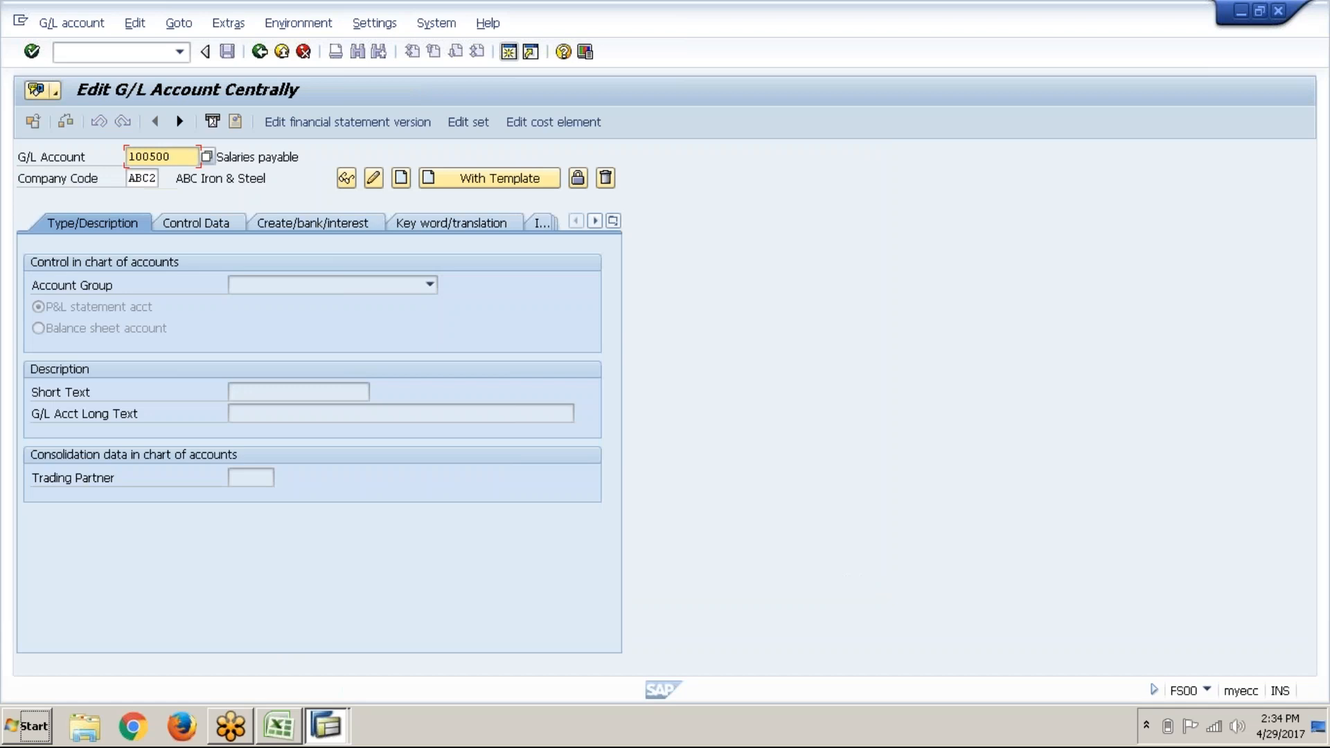
{"action": "key", "text": "alt+Tab"}
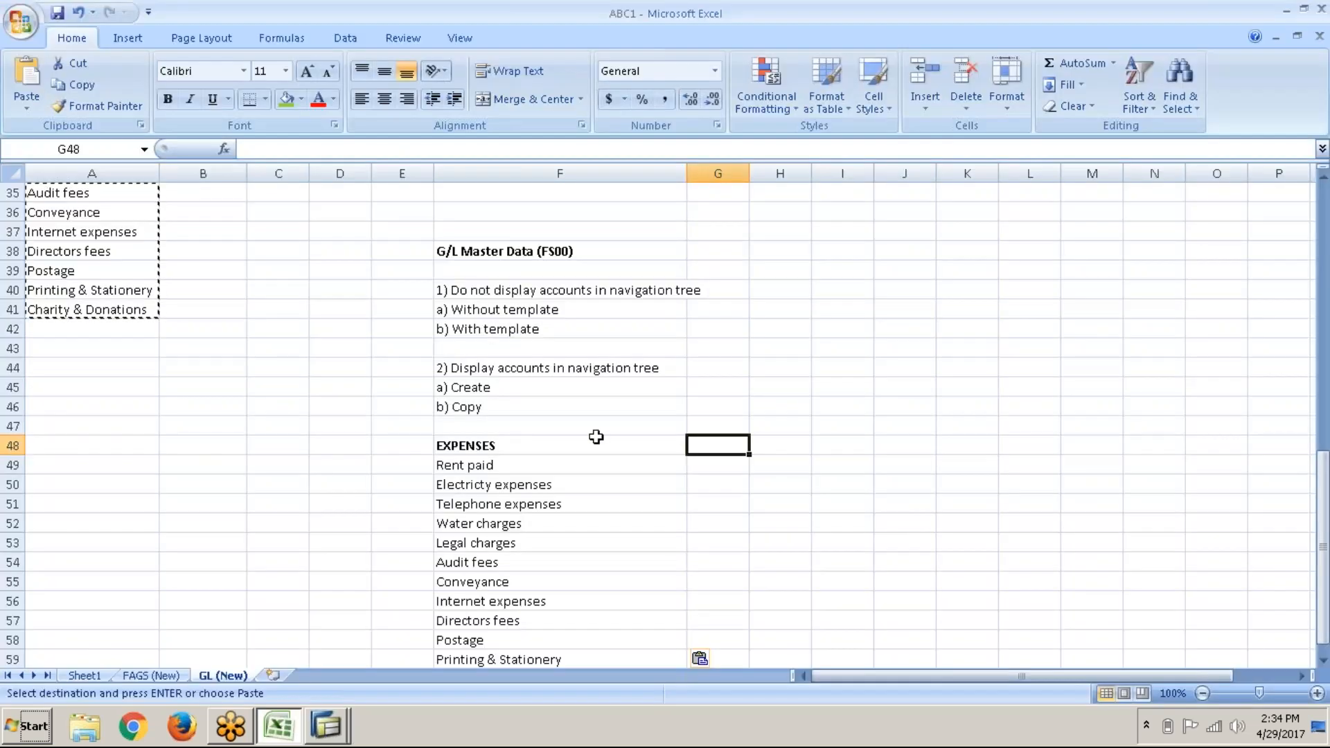
{"action": "type", "text": "4"}
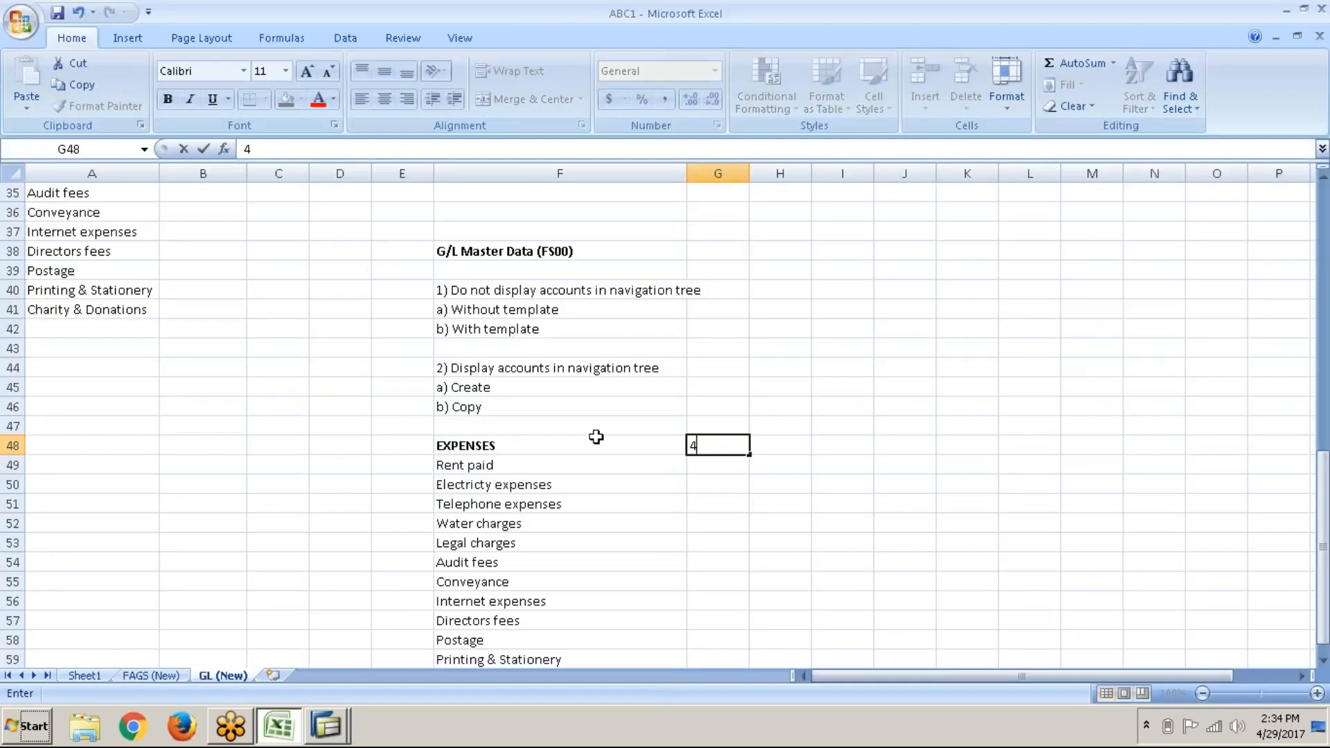
{"action": "type", "text": "00300 - 400399"}
{"action": "key", "text": "Return"}
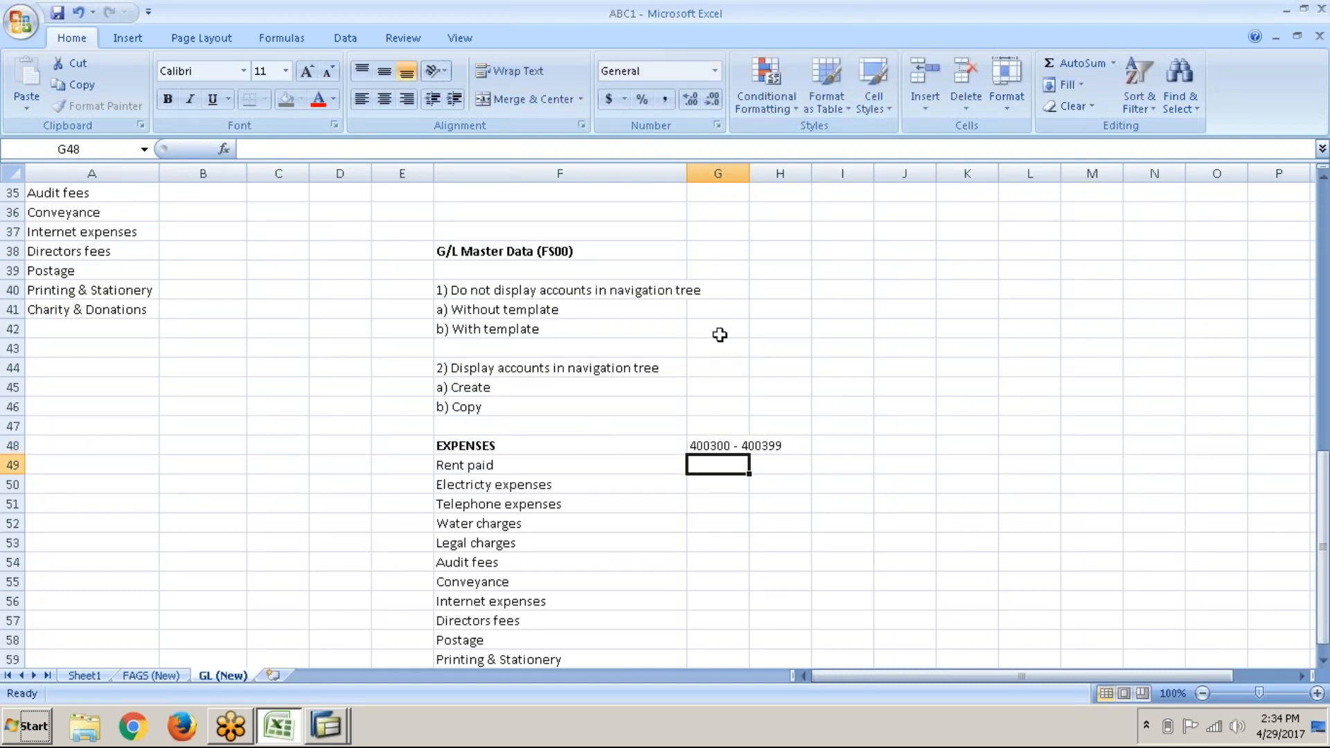
{"action": "double_click", "coordinate": [749, 174]}
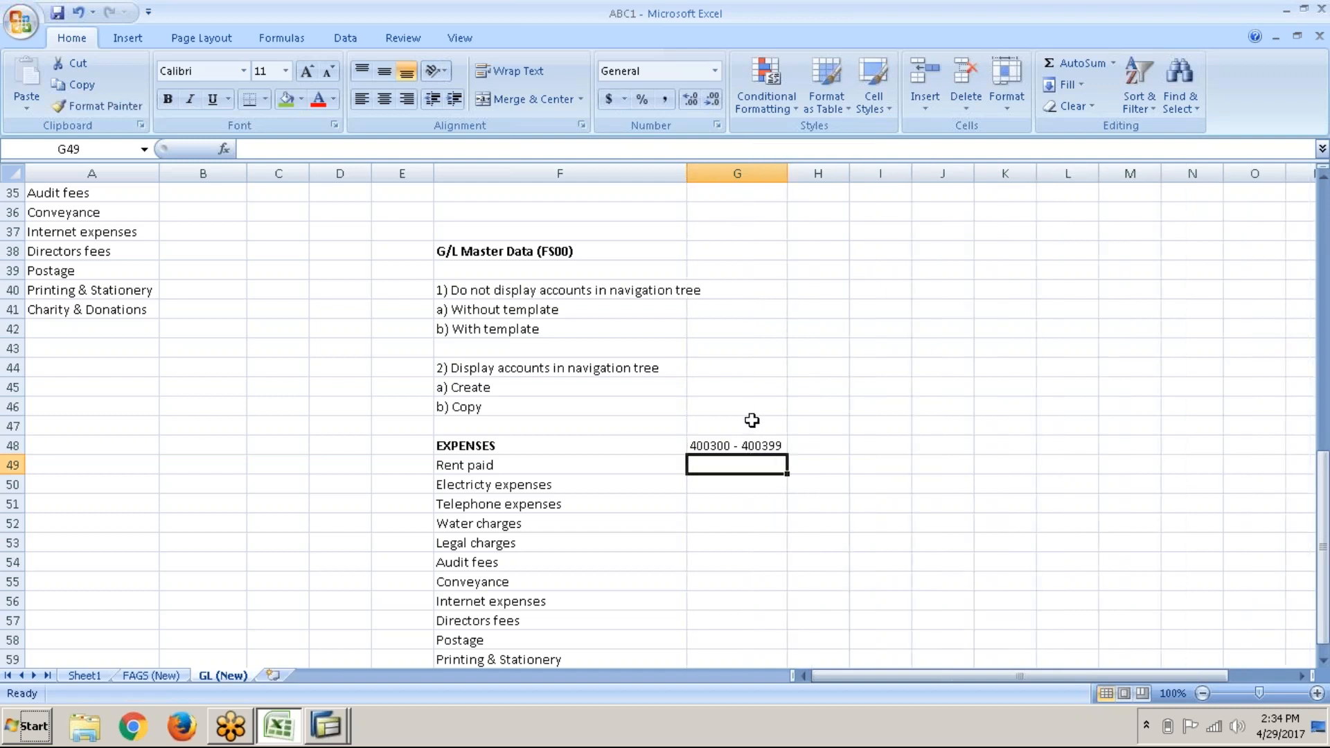
{"action": "left_click", "coordinate": [752, 449]}
{"action": "key", "text": "ctrl+b"}
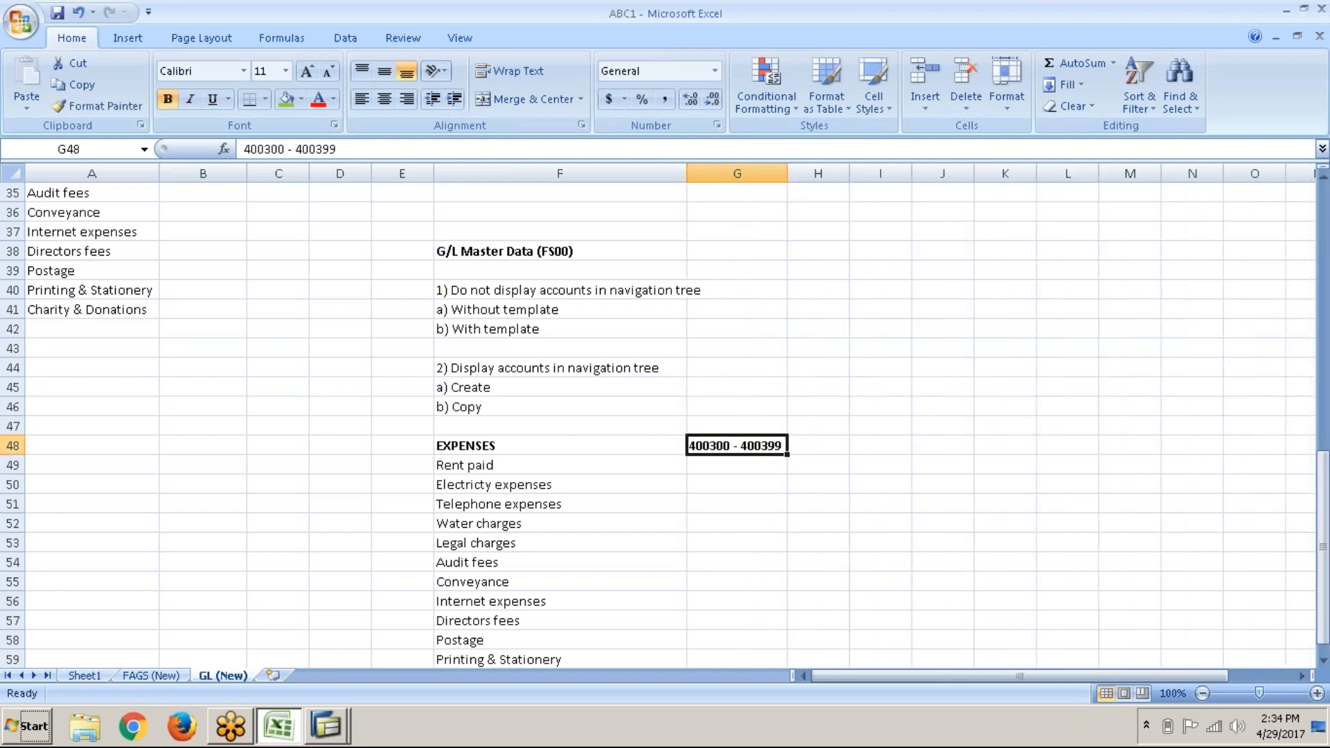
{"action": "left_click", "coordinate": [750, 467]}
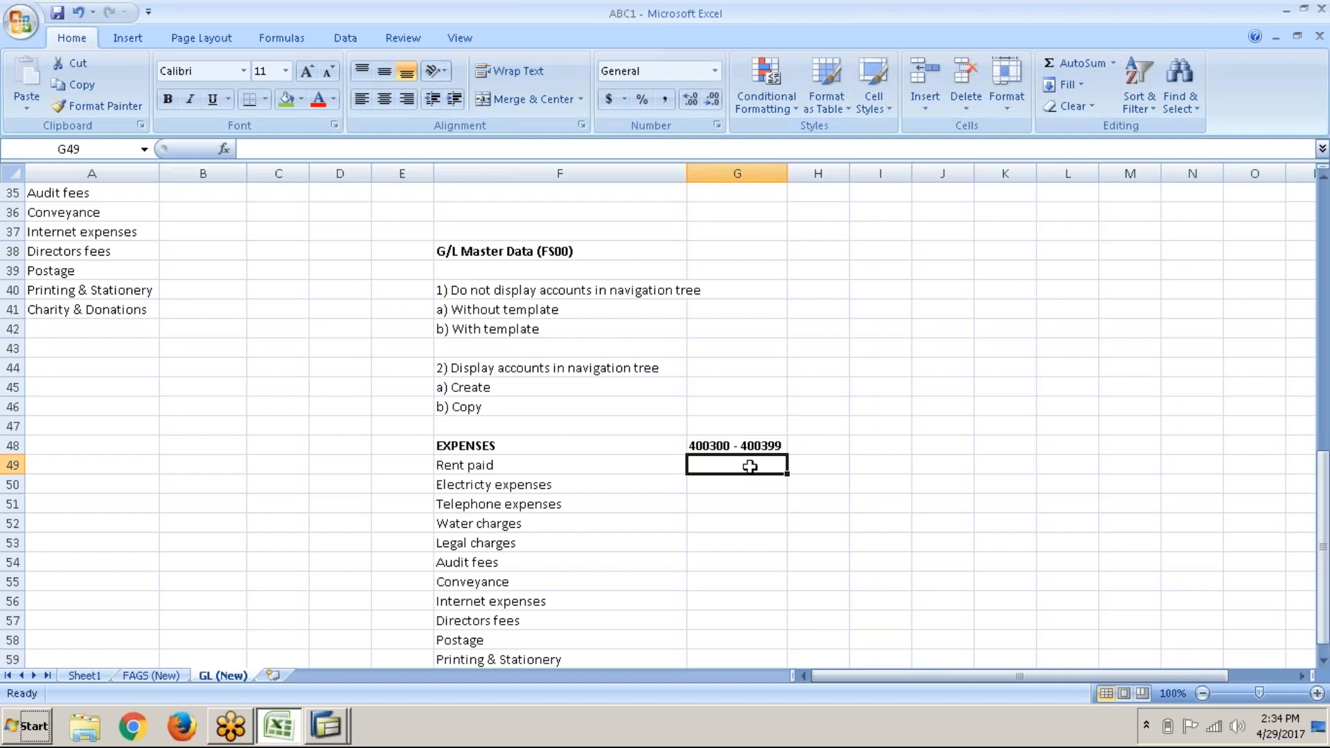
{"action": "scroll", "coordinate": [750, 467], "scroll_direction": "down", "scroll_amount": 3}
{"action": "left_click_drag", "start_coordinate": [641, 291], "coordinate": [650, 535]}
{"action": "left_click", "coordinate": [751, 376]}
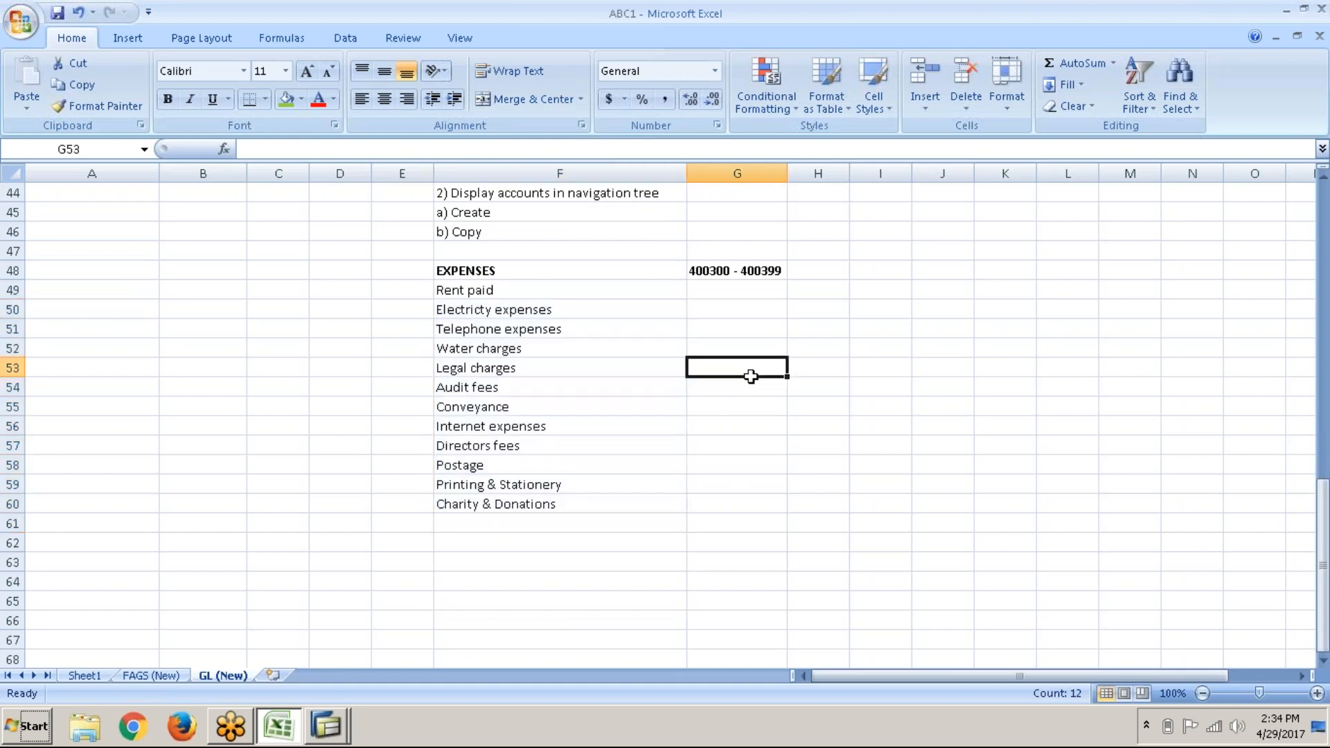
{"action": "left_click", "coordinate": [755, 305]}
{"action": "left_click", "coordinate": [757, 287]}
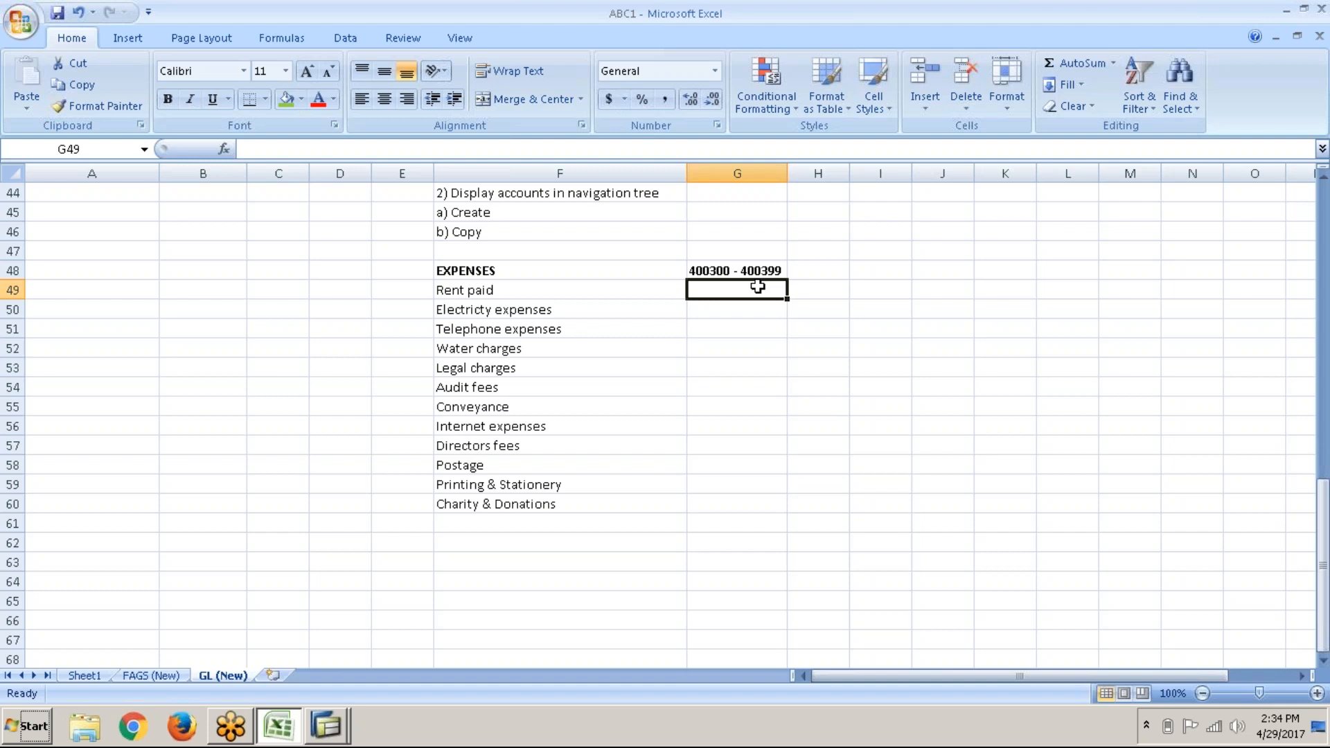
Step: Enter account number 400300 beside Rent paid in G49, correcting the mistyped digits
{"action": "type", "text": "400300"}
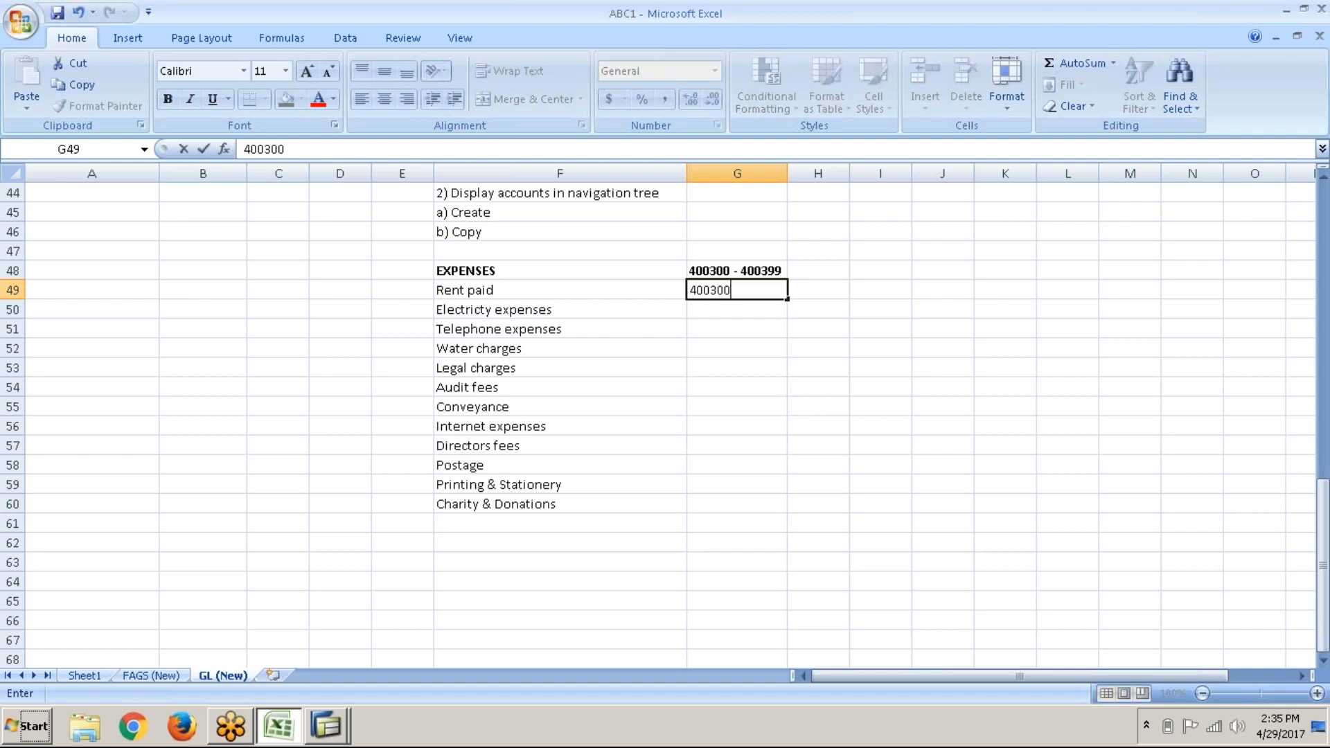
{"action": "key", "text": "Return"}
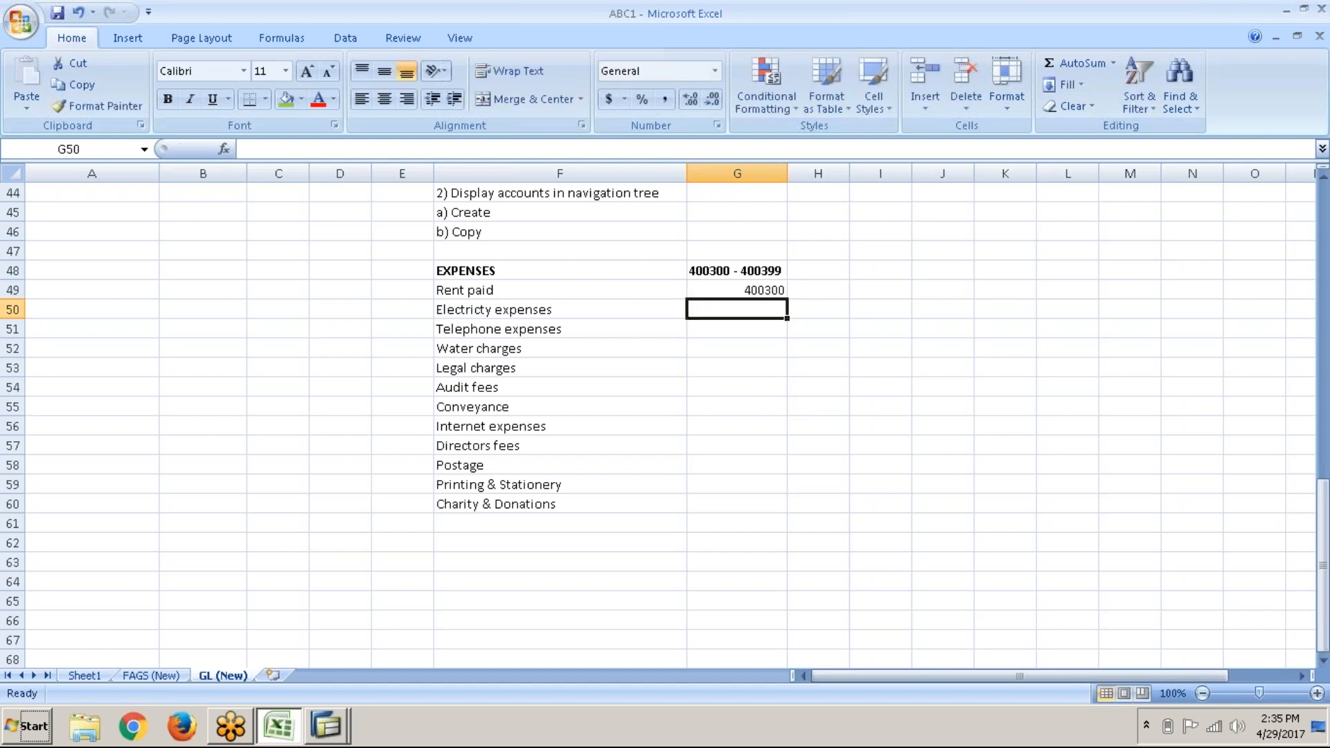
{"action": "left_click", "coordinate": [761, 292]}
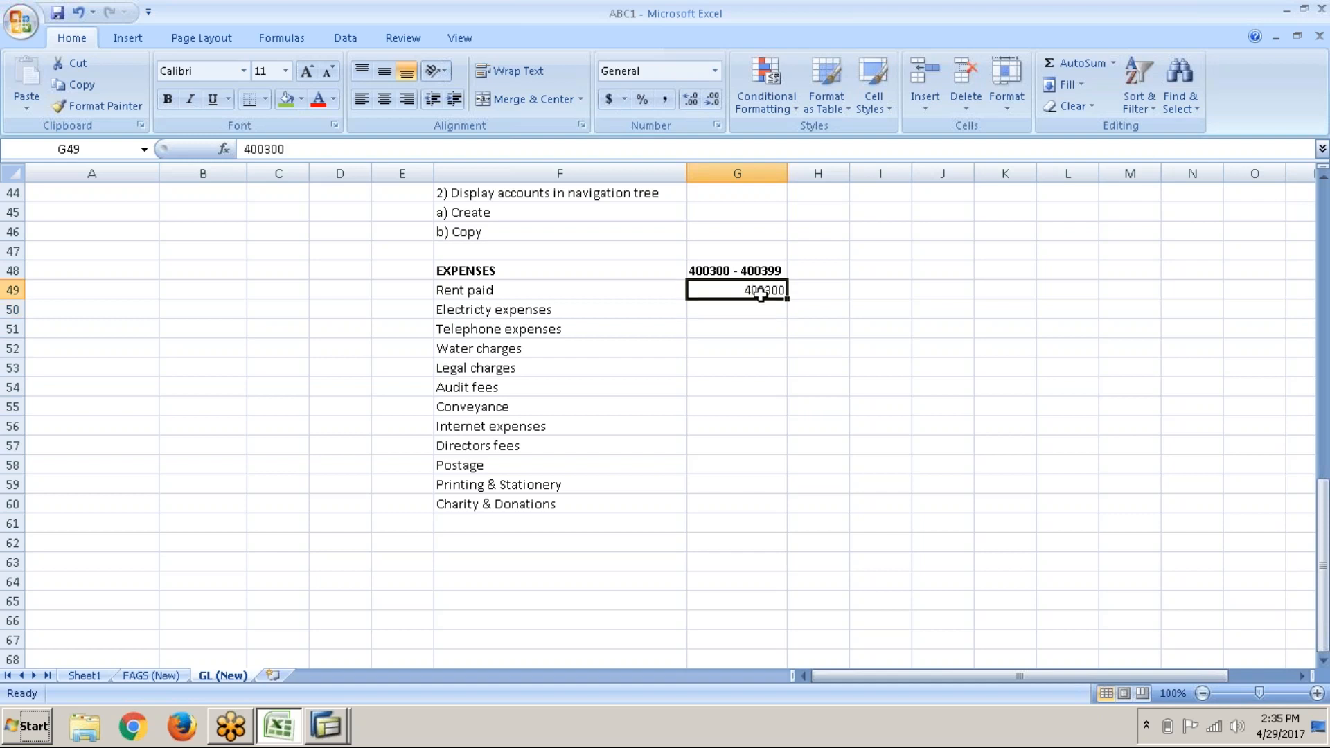
{"action": "type", "text": "400"}
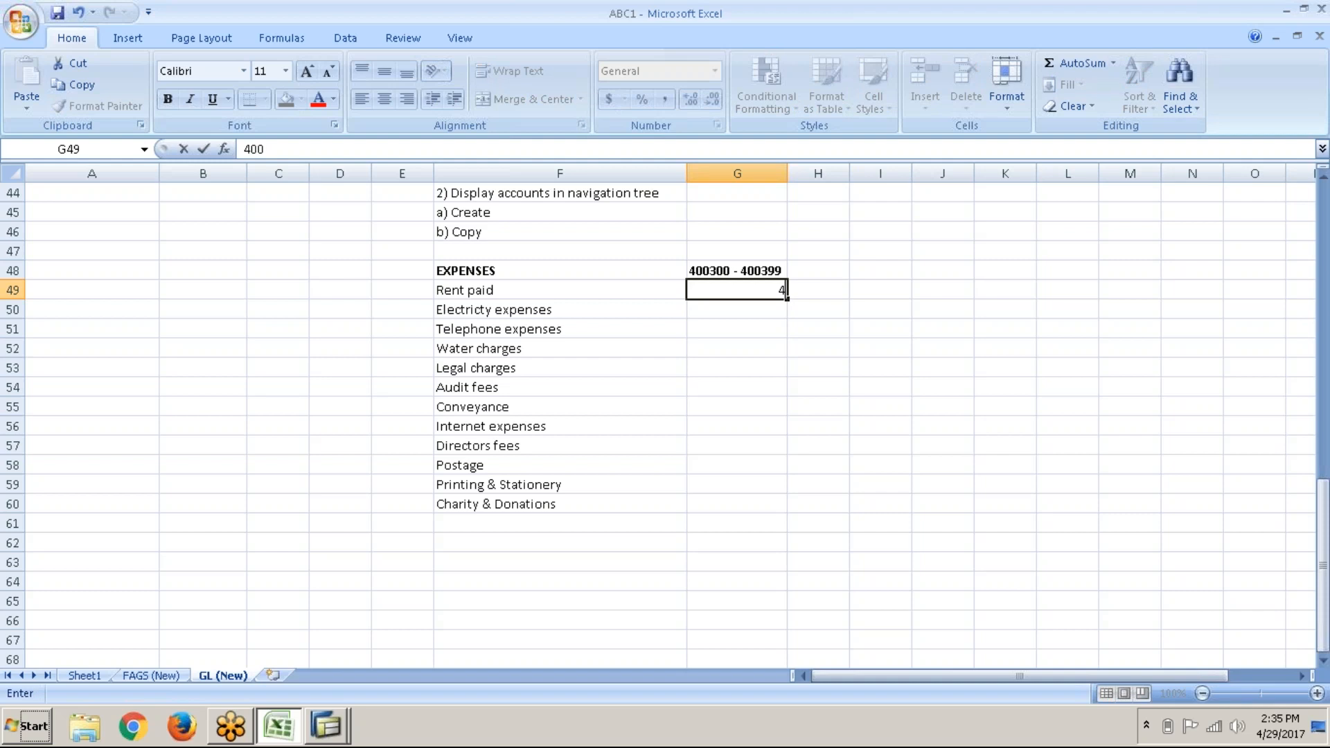
{"action": "type", "text": "226"}
{"action": "key", "text": "BackSpace"}
{"action": "key", "text": "BackSpace"}
{"action": "key", "text": "BackSpace"}
{"action": "type", "text": "359"}
{"action": "key", "text": "BackSpace"}
{"action": "key", "text": "BackSpace"}
{"action": "type", "text": "00"}
{"action": "key", "text": "Return"}
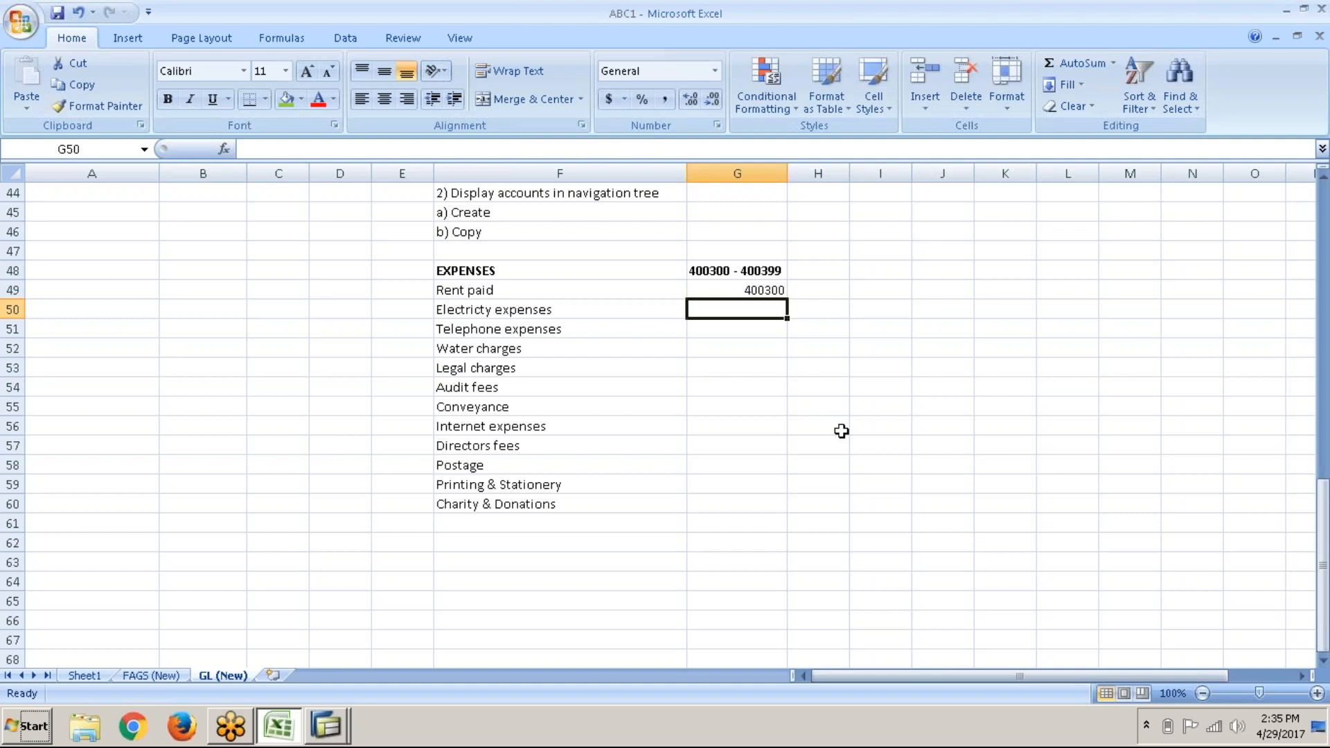
Step: Widen column F to fit the long navigation-tree note text
{"action": "mouse_move", "coordinate": [1168, 740]}
{"action": "left_click", "coordinate": [610, 292]}
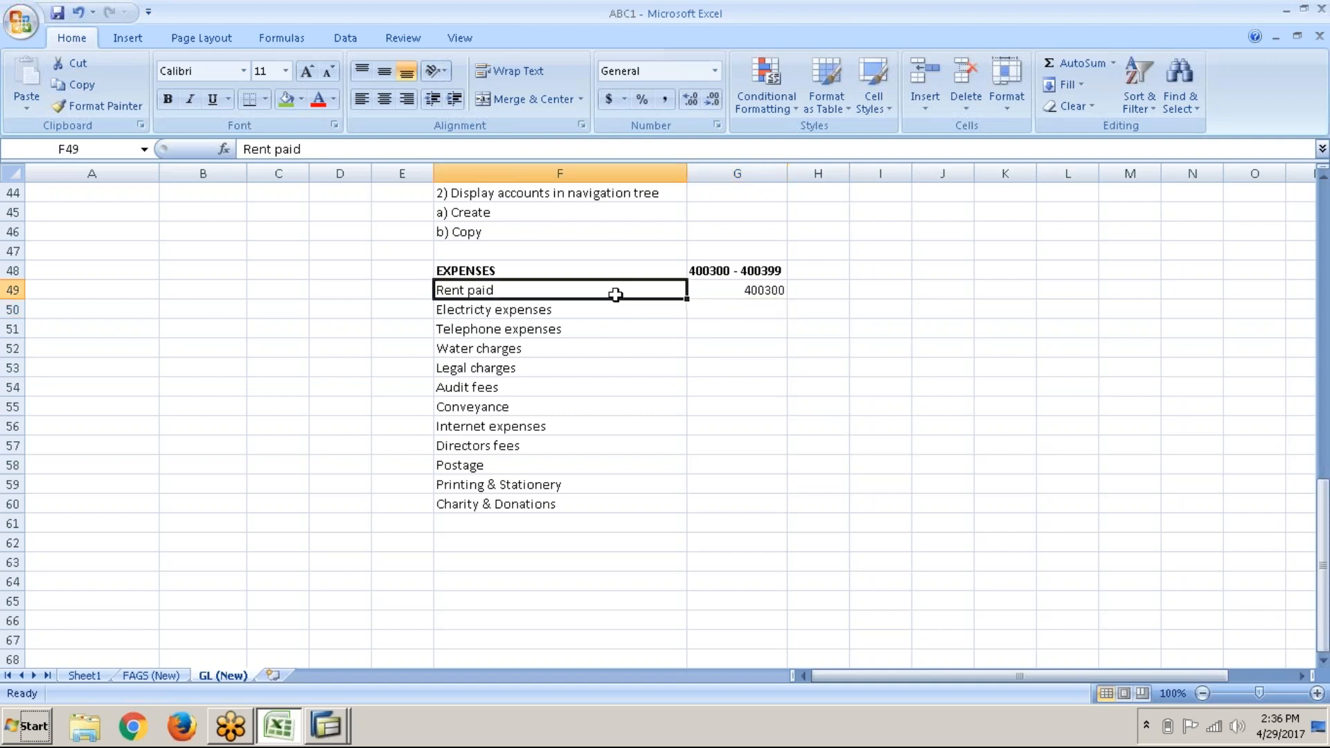
{"action": "key", "text": "alt+Tab"}
{"action": "key", "text": "alt+Tab"}
{"action": "scroll", "coordinate": [666, 415], "scroll_direction": "up", "scroll_amount": 2}
{"action": "left_click", "coordinate": [600, 252]}
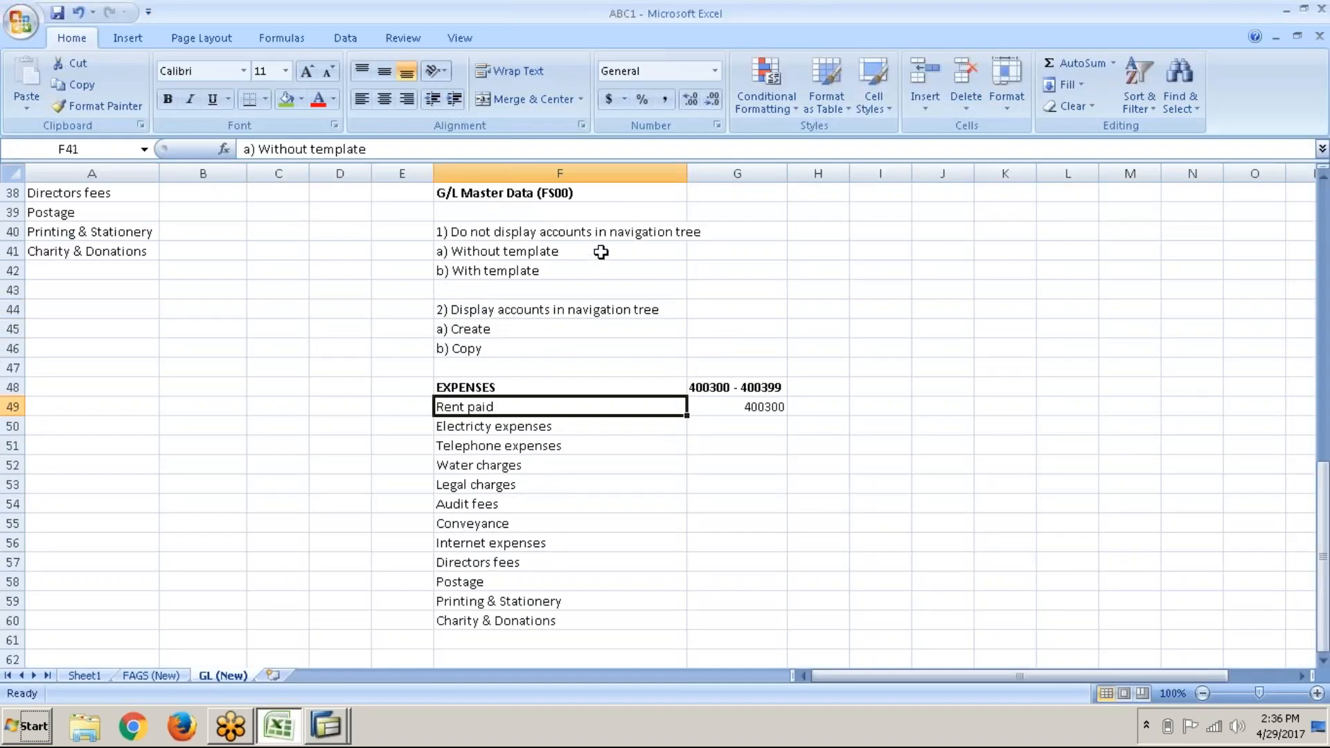
{"action": "left_click", "coordinate": [577, 233]}
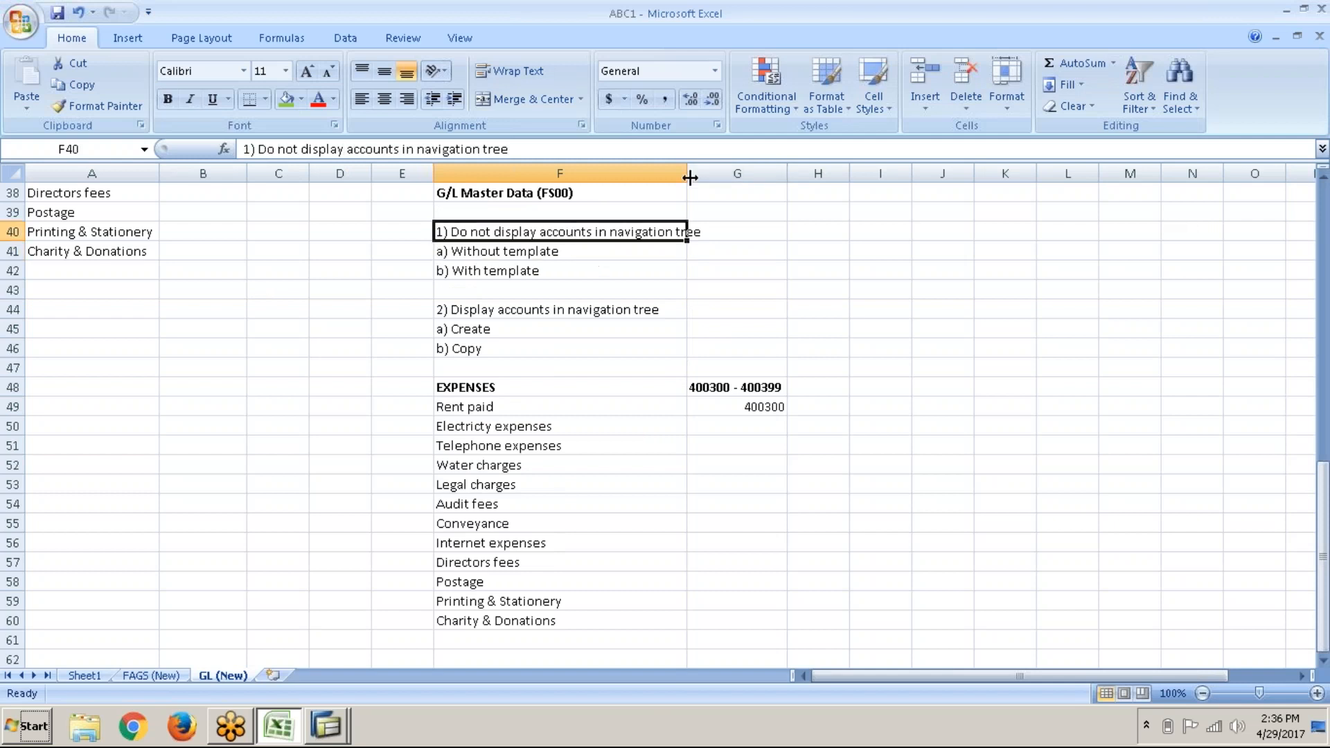
{"action": "mouse_move", "coordinate": [688, 173]}
{"action": "left_mouse_down"}
{"action": "mouse_move", "coordinate": [982, 174]}
{"action": "mouse_move", "coordinate": [707, 177]}
{"action": "left_mouse_up"}
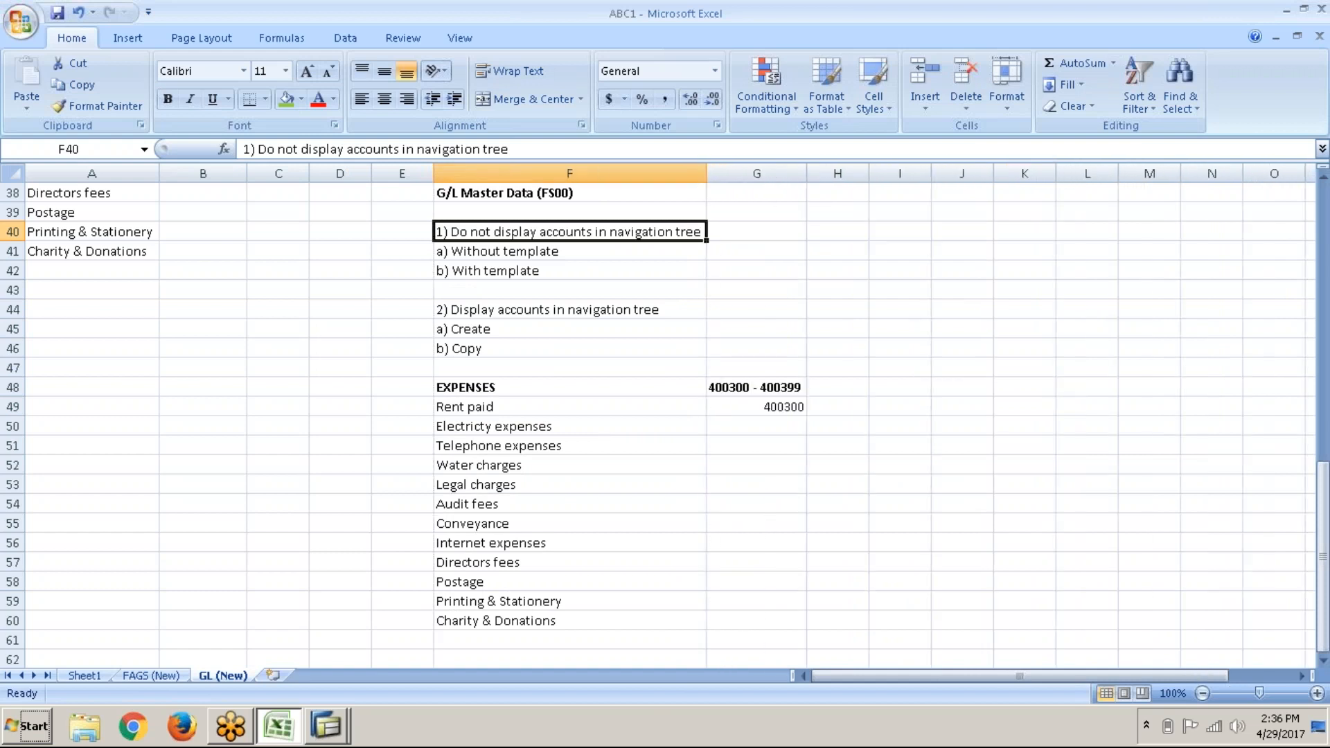
{"action": "left_click", "coordinate": [581, 252]}
{"action": "key", "text": "alt+Tab"}
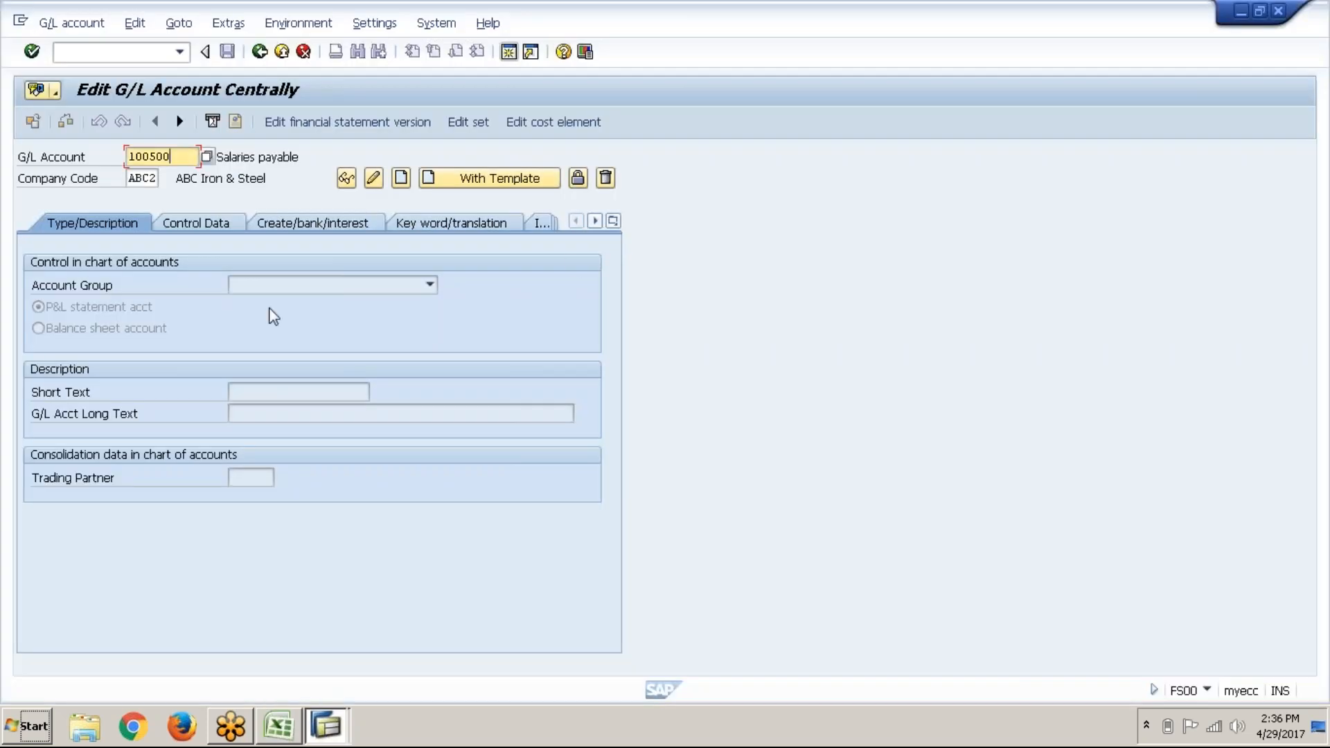
Step: Replace account 100500 with 400300, enter company code ABC1, and attempt to create it
{"action": "left_click", "coordinate": [142, 227]}
{"action": "key", "text": "BackSpace"}
{"action": "key", "text": "BackSpace"}
{"action": "key", "text": "BackSpace"}
{"action": "key", "text": "BackSpace"}
{"action": "key", "text": "BackSpace"}
{"action": "key", "text": "BackSpace"}
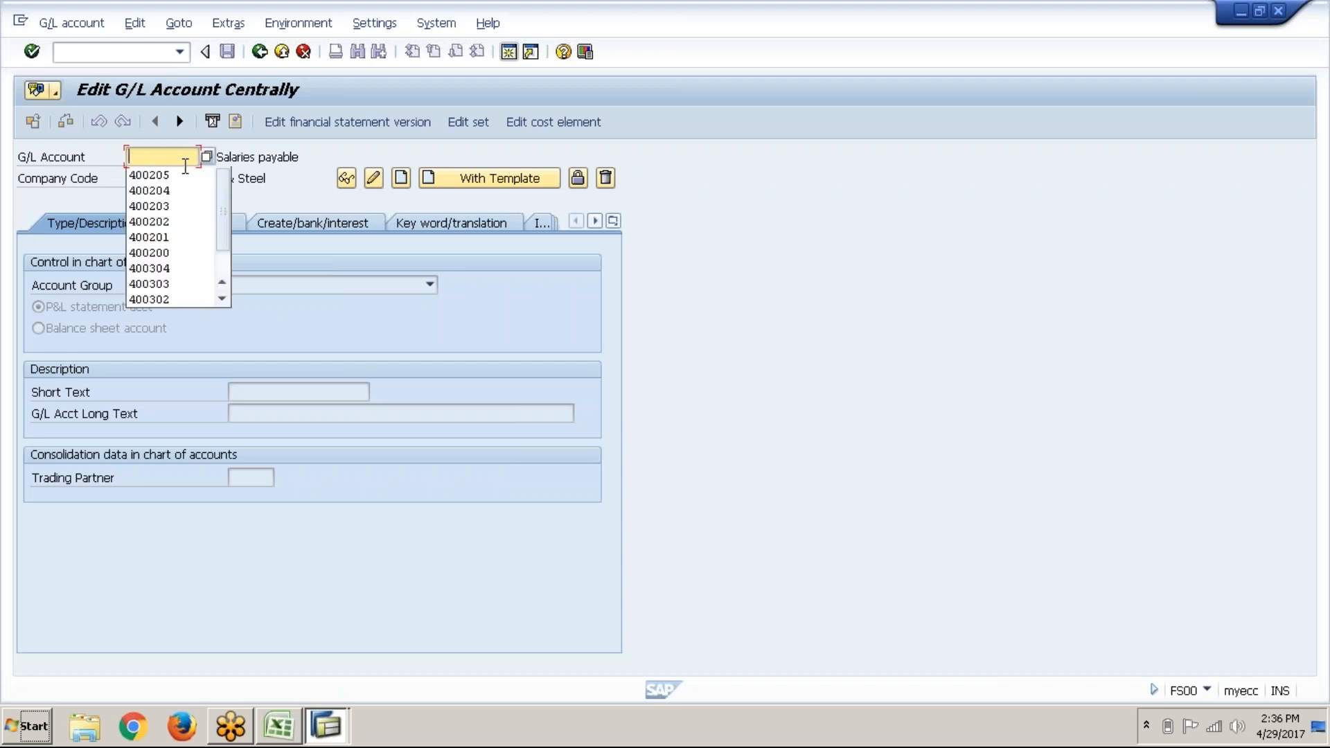
{"action": "key", "text": "Tab"}
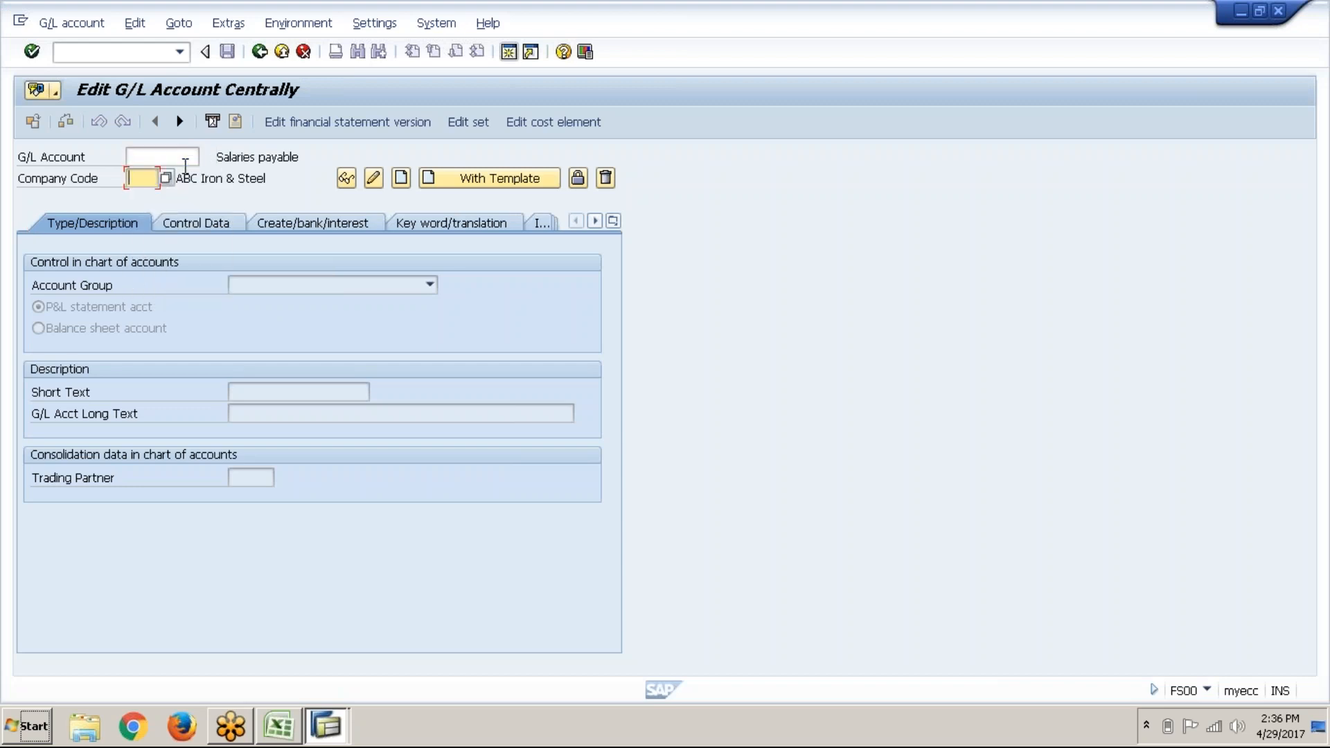
{"action": "left_click", "coordinate": [191, 157]}
{"action": "type", "text": "400300"}
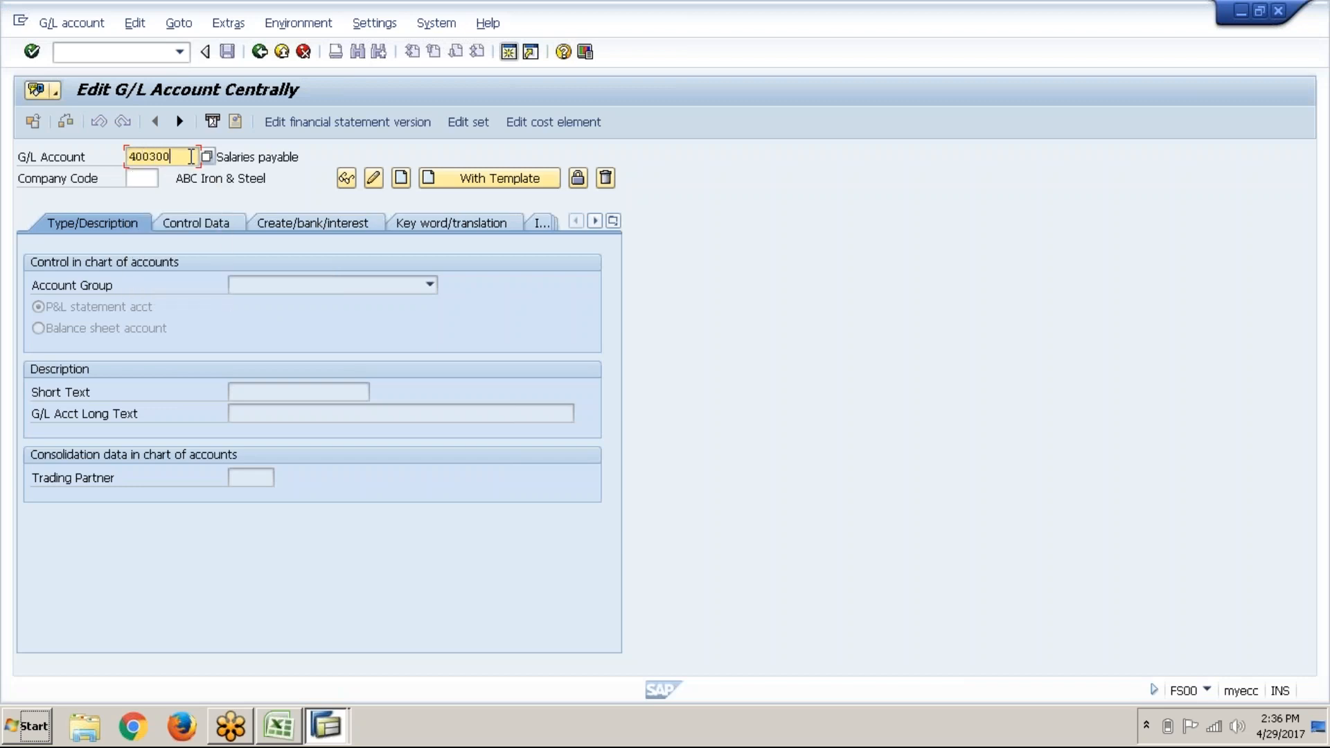
{"action": "key", "text": "Tab"}
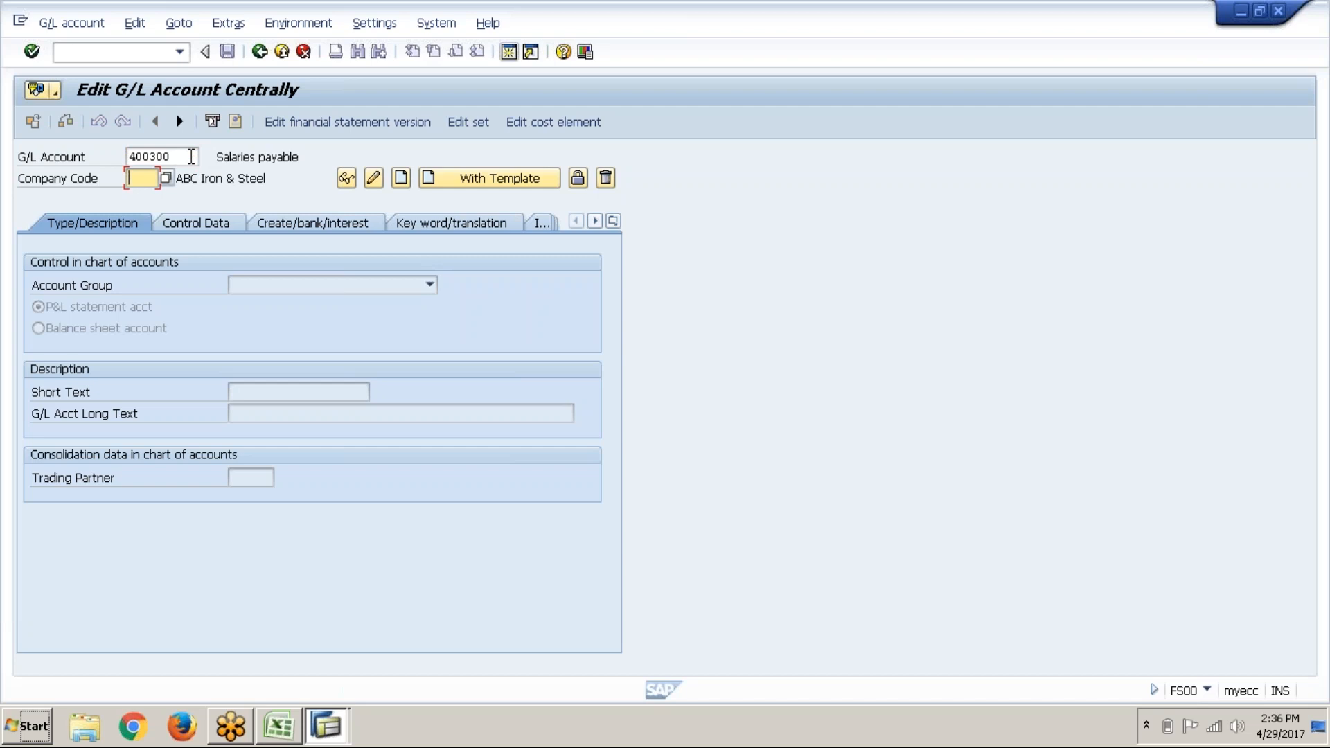
{"action": "type", "text": "abc"}
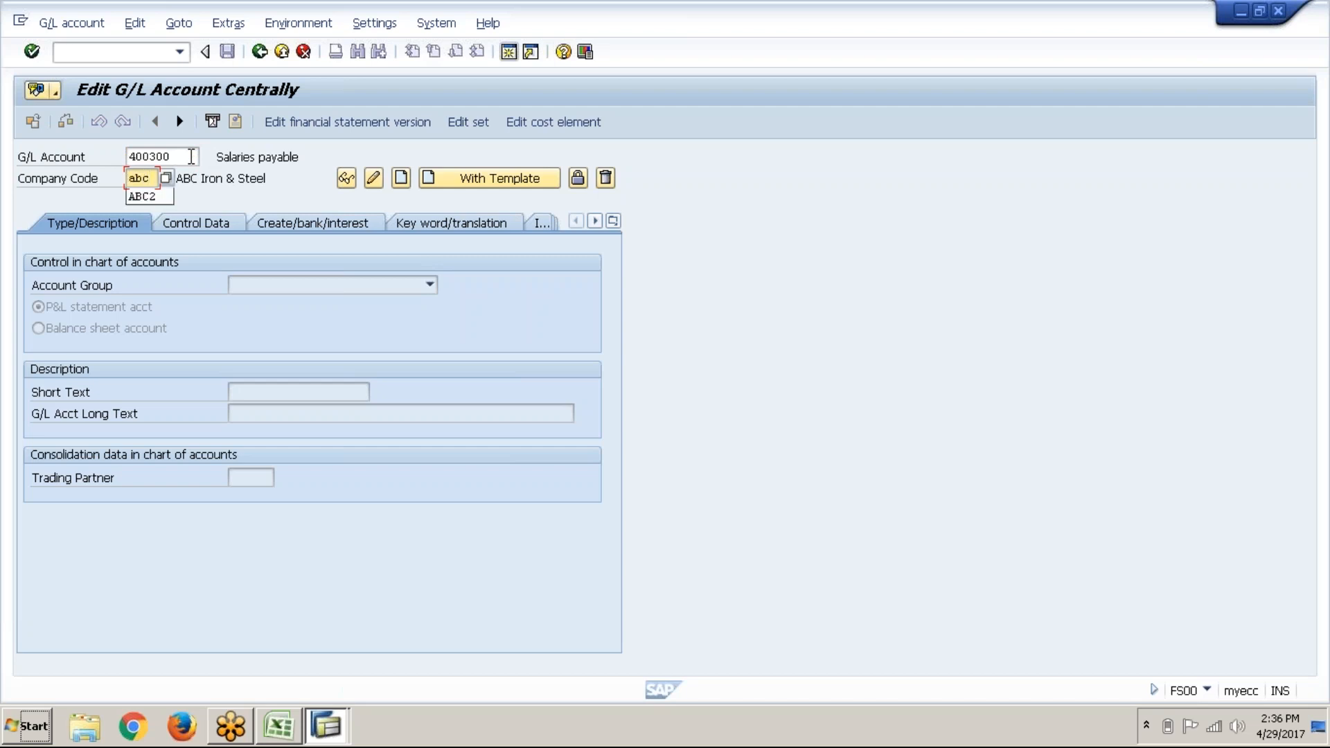
{"action": "type", "text": "1"}
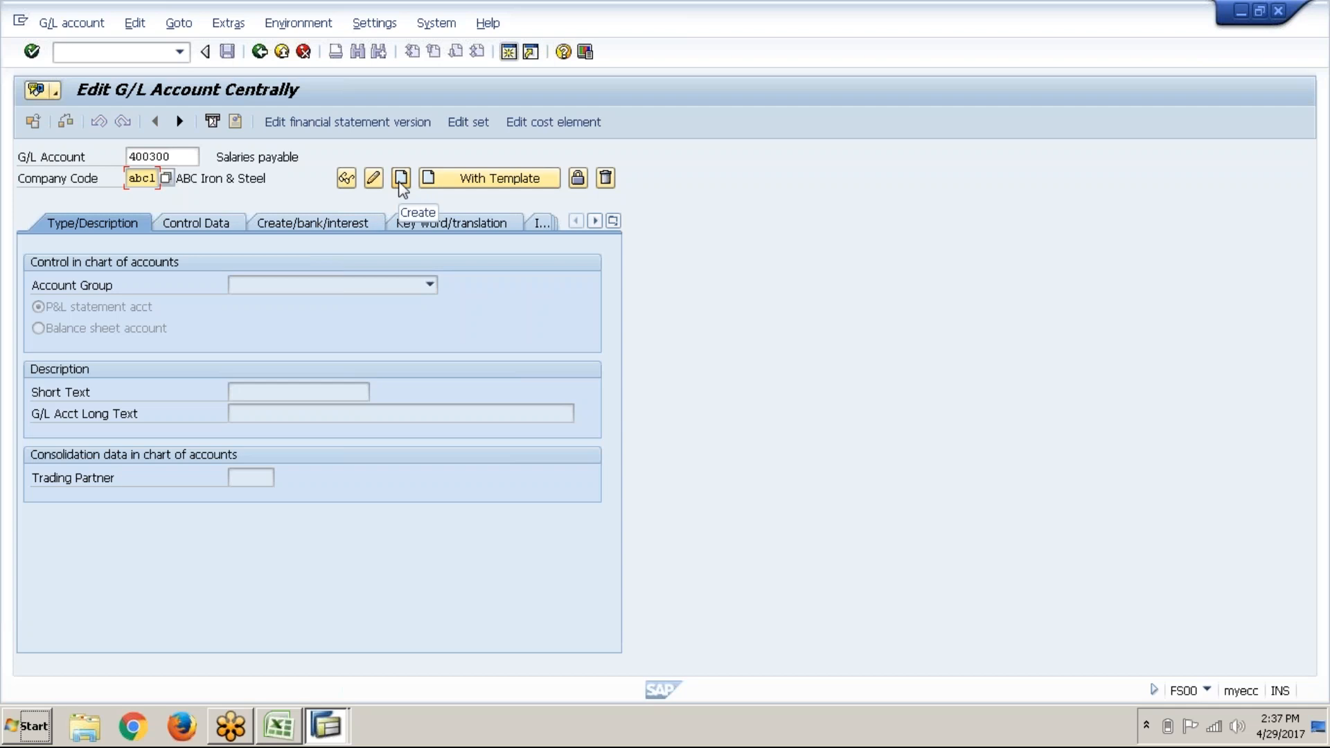
{"action": "left_click", "coordinate": [401, 184]}
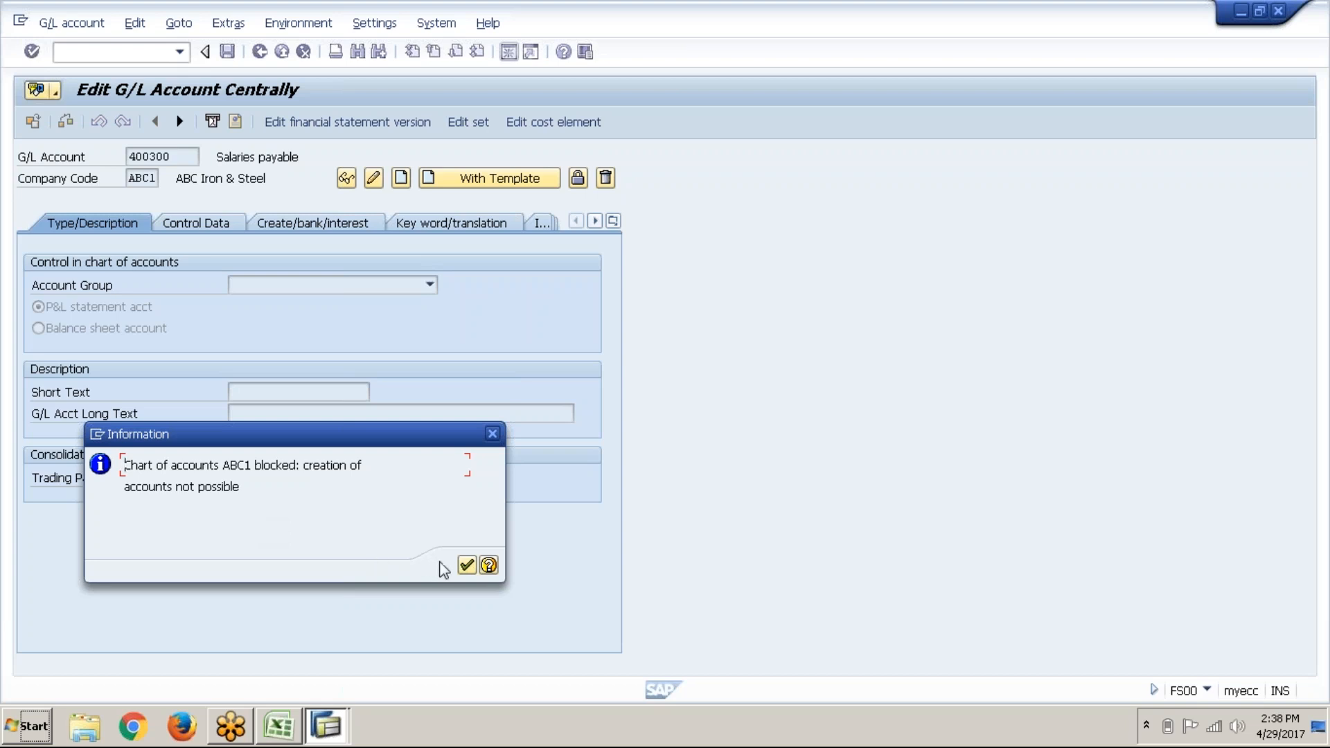
Step: Dismiss the blocked chart of accounts message and return to the account editing window
{"action": "left_click", "coordinate": [466, 567]}
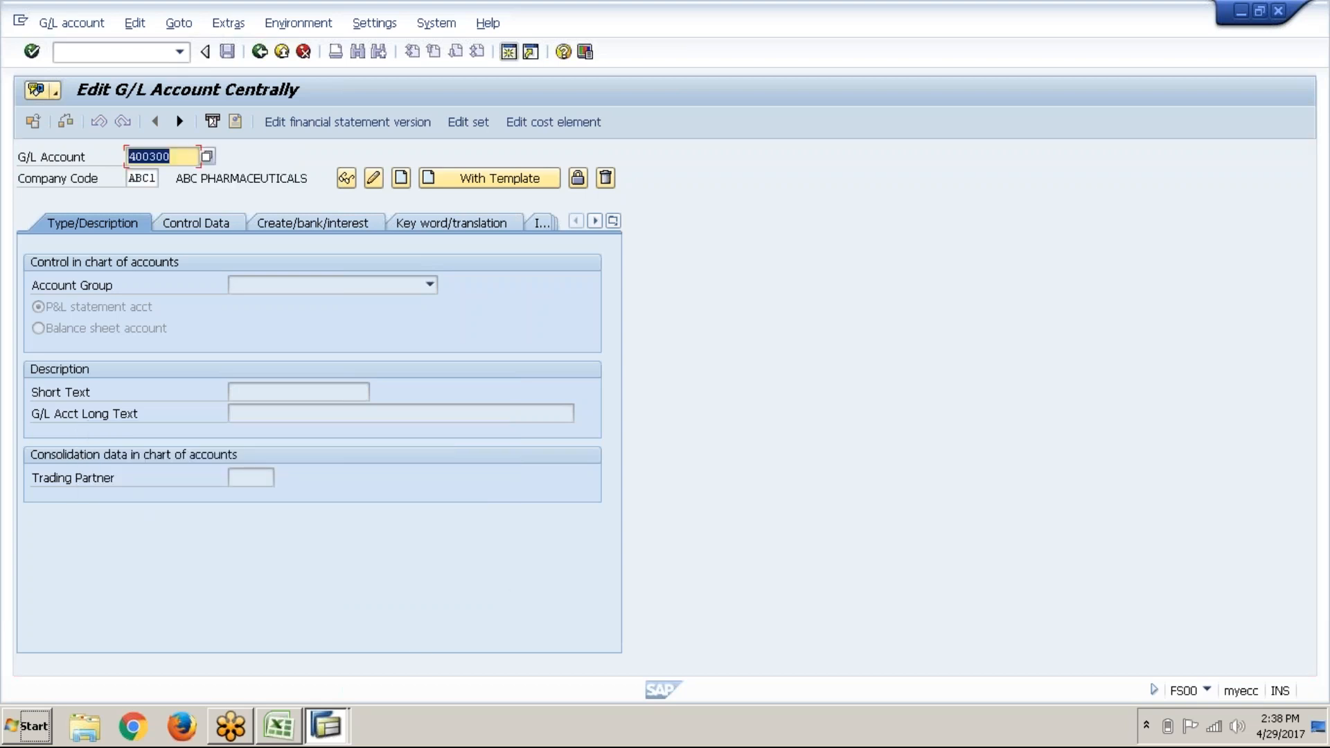
{"action": "left_click", "coordinate": [340, 722]}
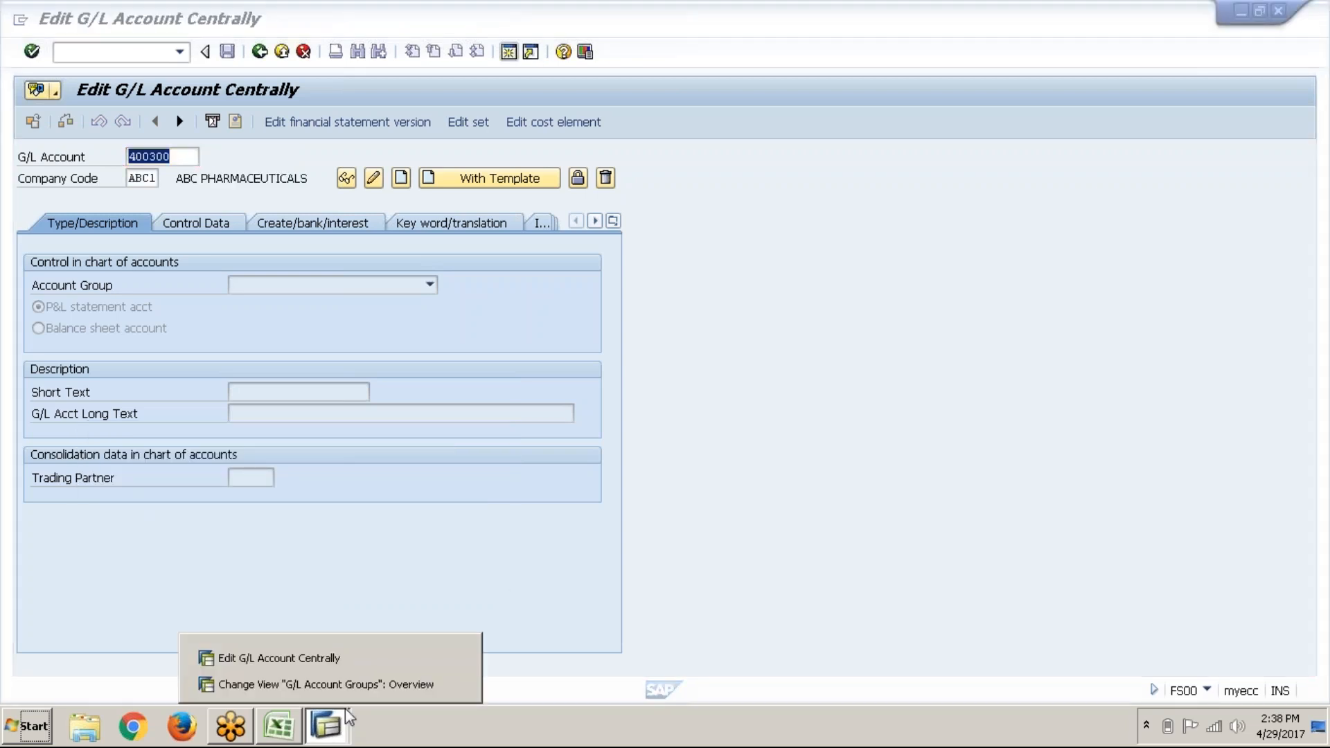
{"action": "left_click", "coordinate": [544, 400]}
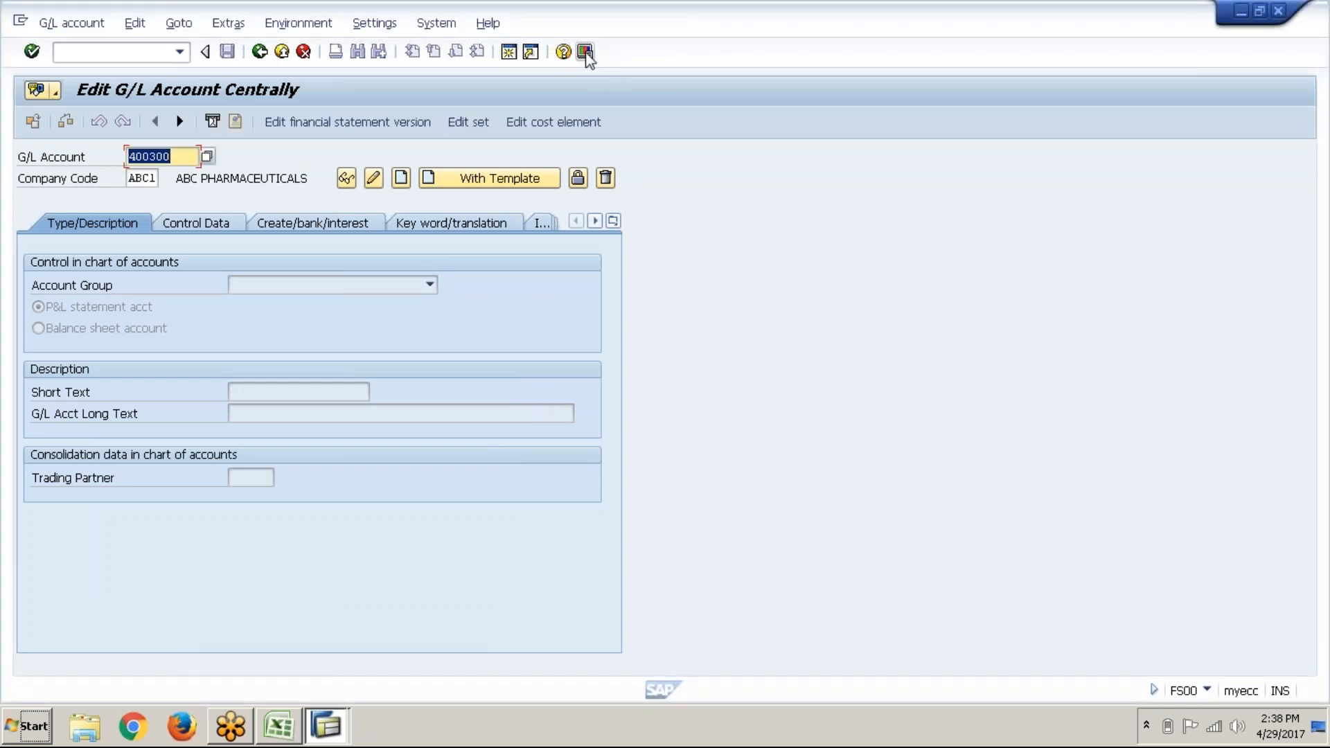
Step: In a second session, unblock chart of accounts ABC1 via OB13 and save under a customizing request
{"action": "left_click", "coordinate": [511, 57]}
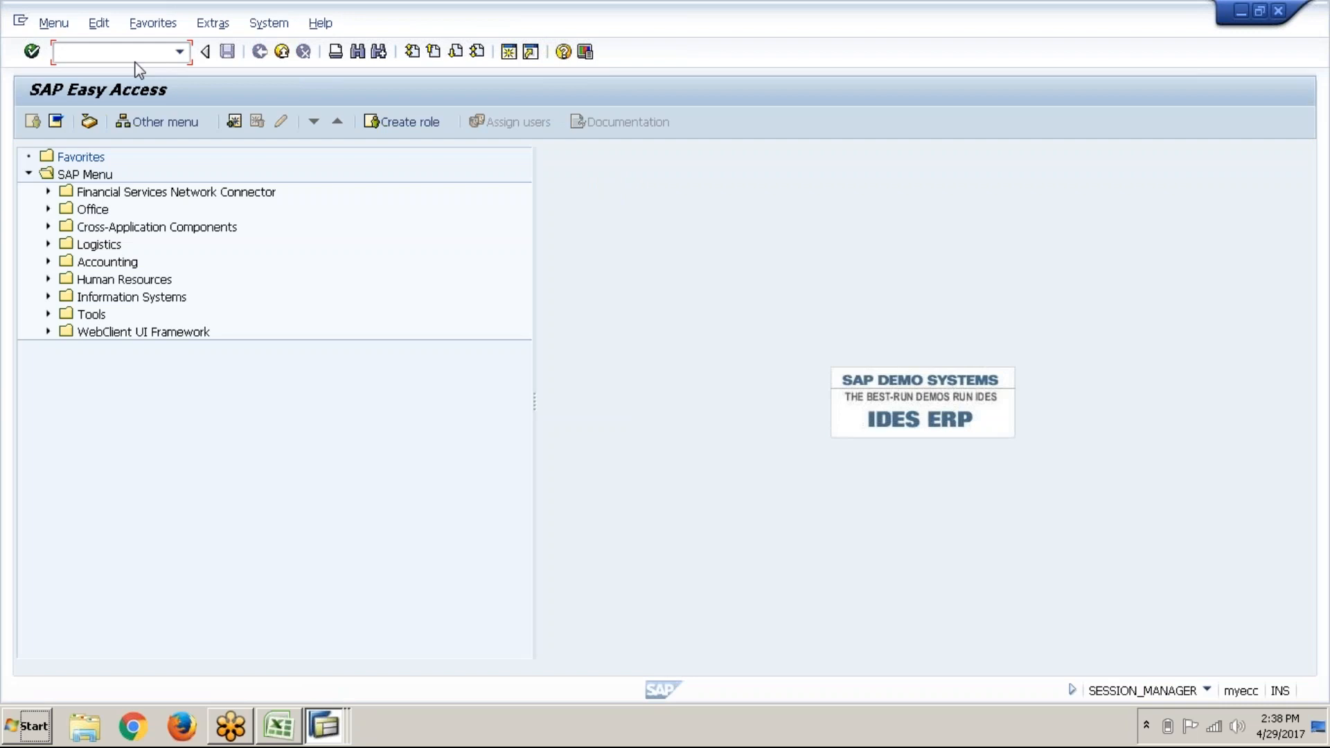
{"action": "type", "text": "ob13"}
{"action": "key", "text": "Return"}
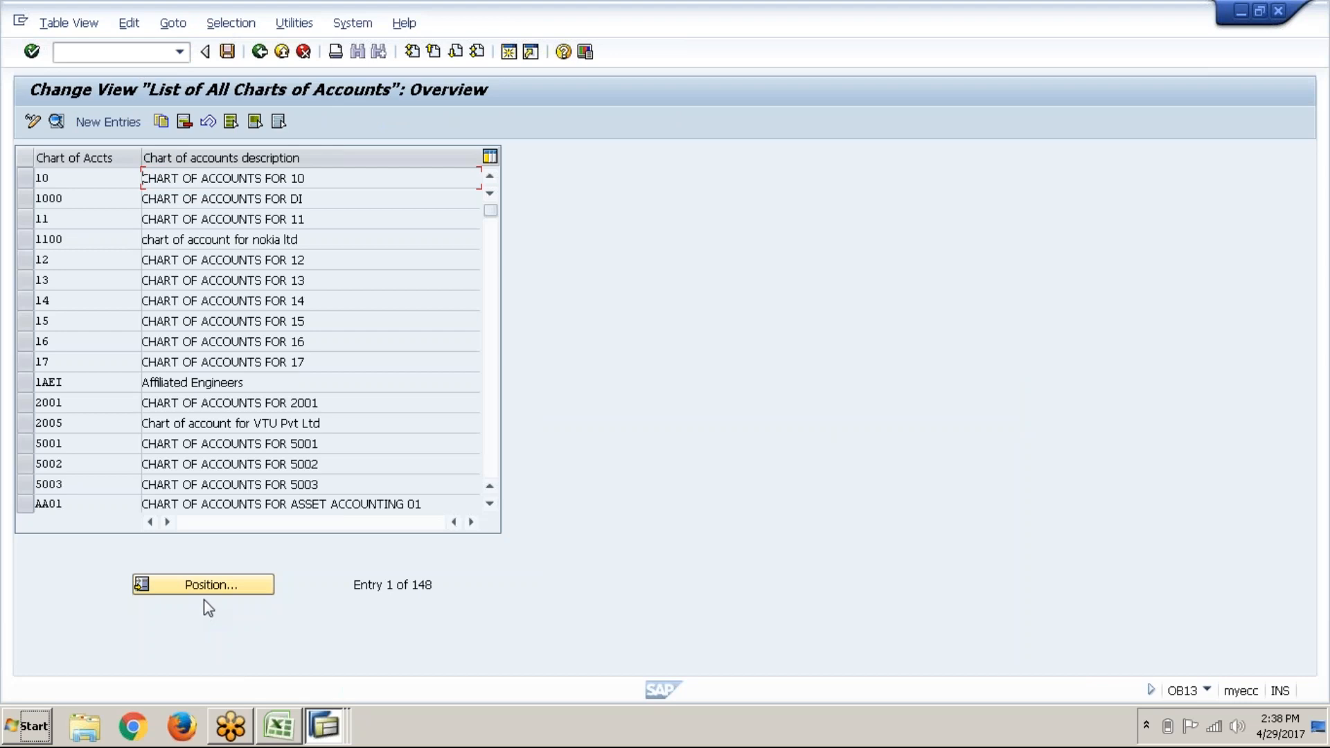
{"action": "left_click", "coordinate": [494, 453]}
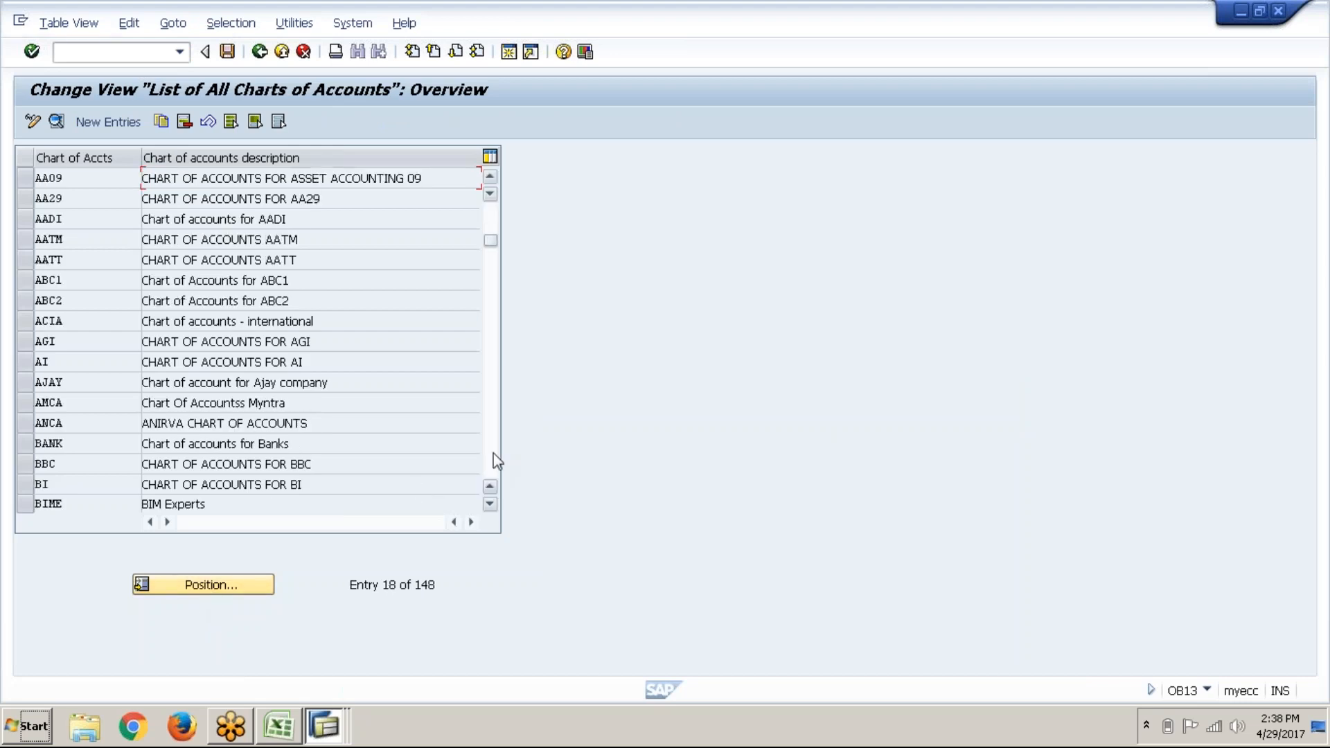
{"action": "left_click", "coordinate": [26, 280]}
{"action": "left_click", "coordinate": [55, 123]}
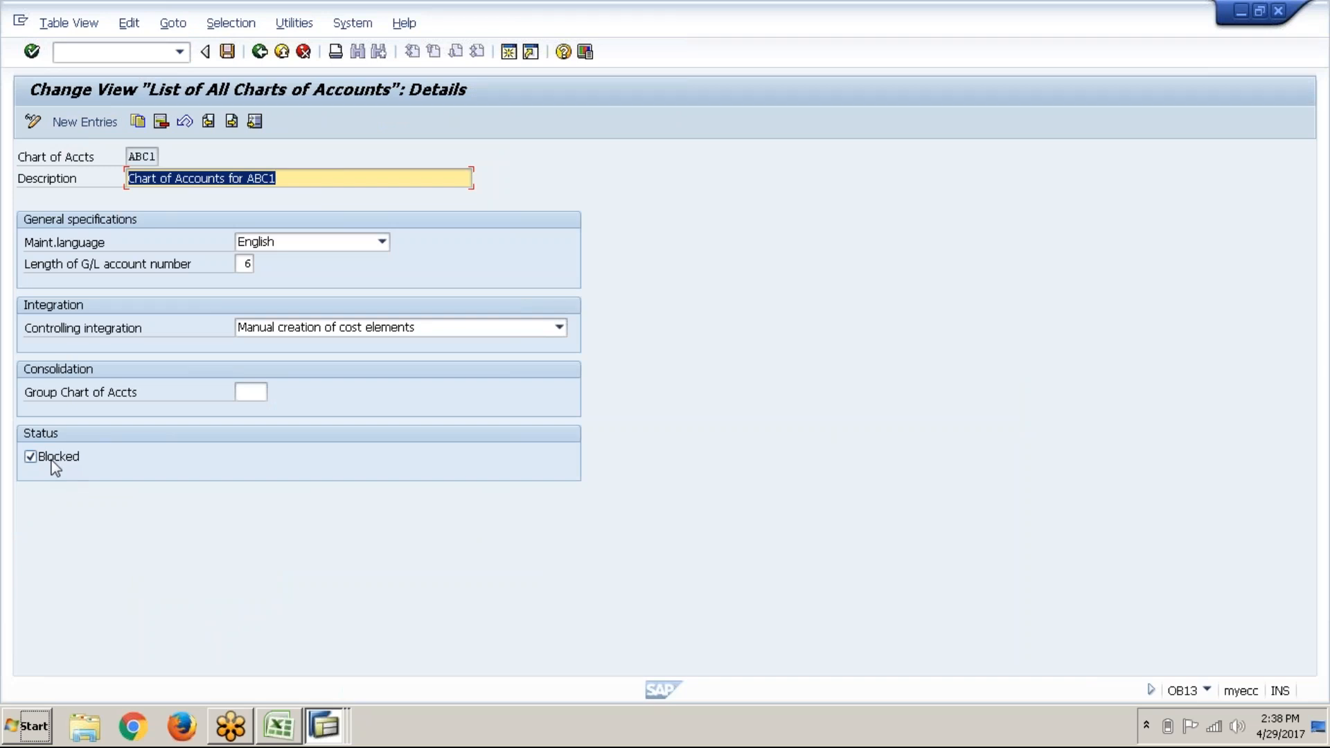
{"action": "left_click", "coordinate": [52, 463]}
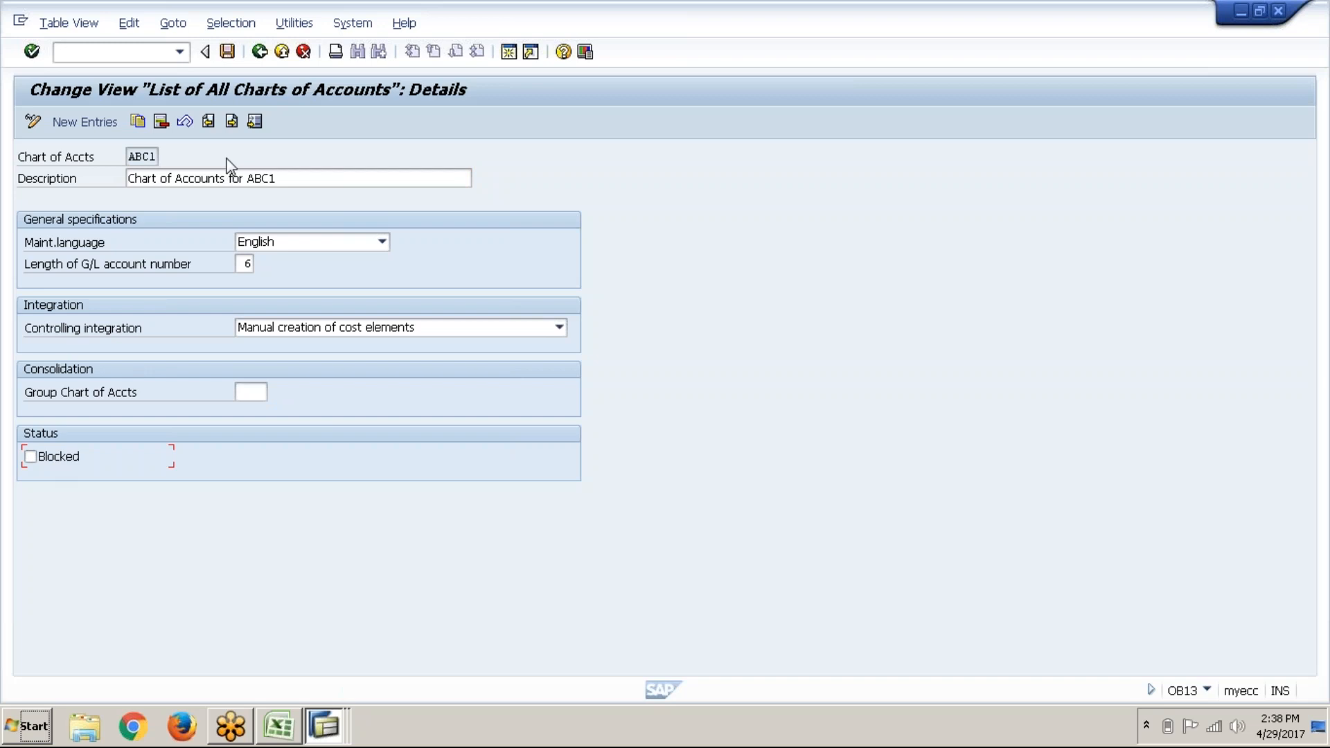
{"action": "left_click", "coordinate": [233, 52]}
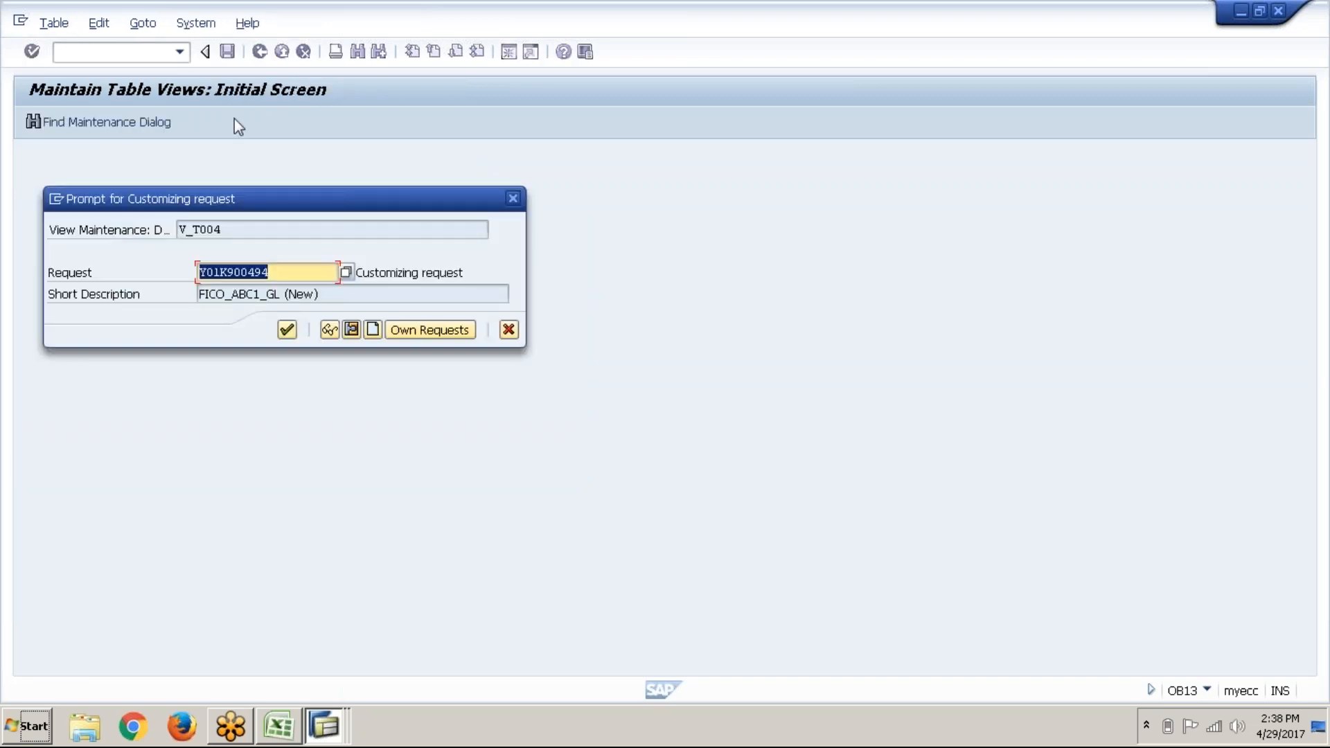
{"action": "left_click", "coordinate": [286, 329]}
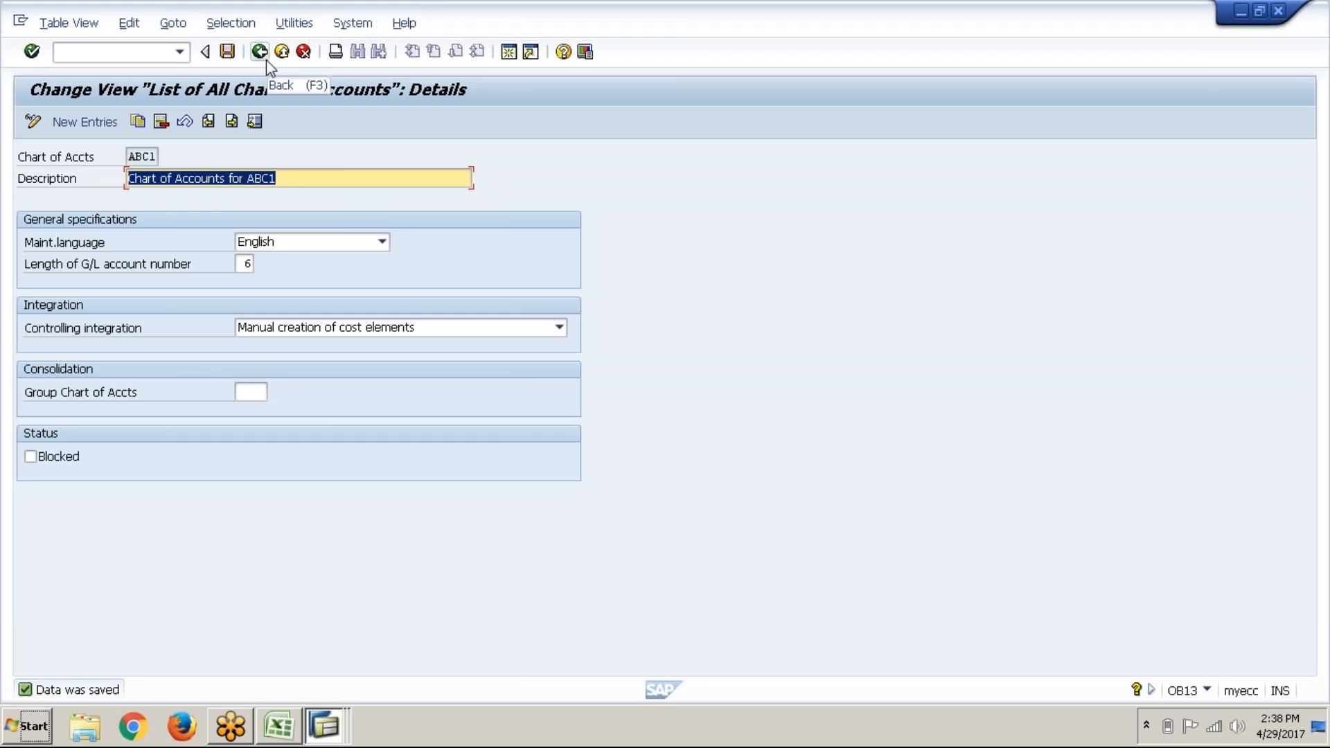
{"action": "left_click", "coordinate": [1279, 10]}
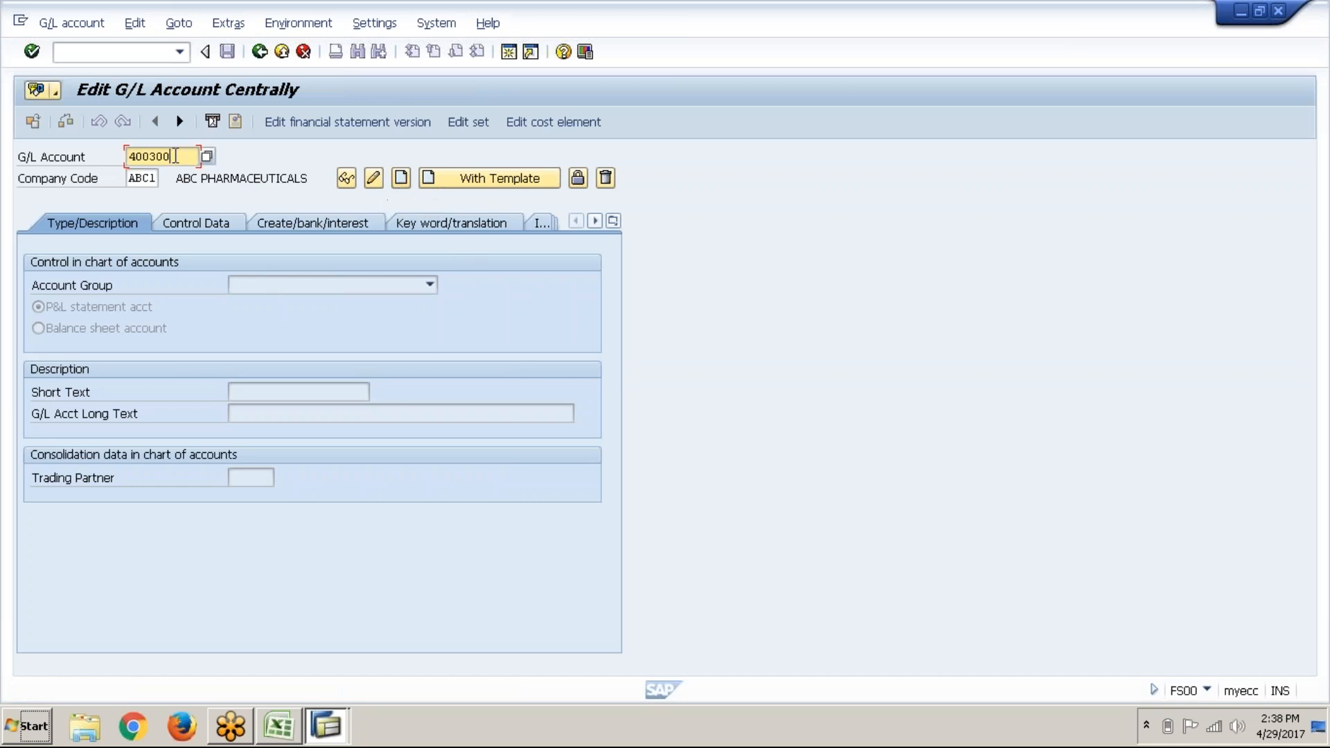
Step: Create account 400300 in ABC1 with account group Expenses, after Depreciation is rejected
{"action": "left_click", "coordinate": [158, 178]}
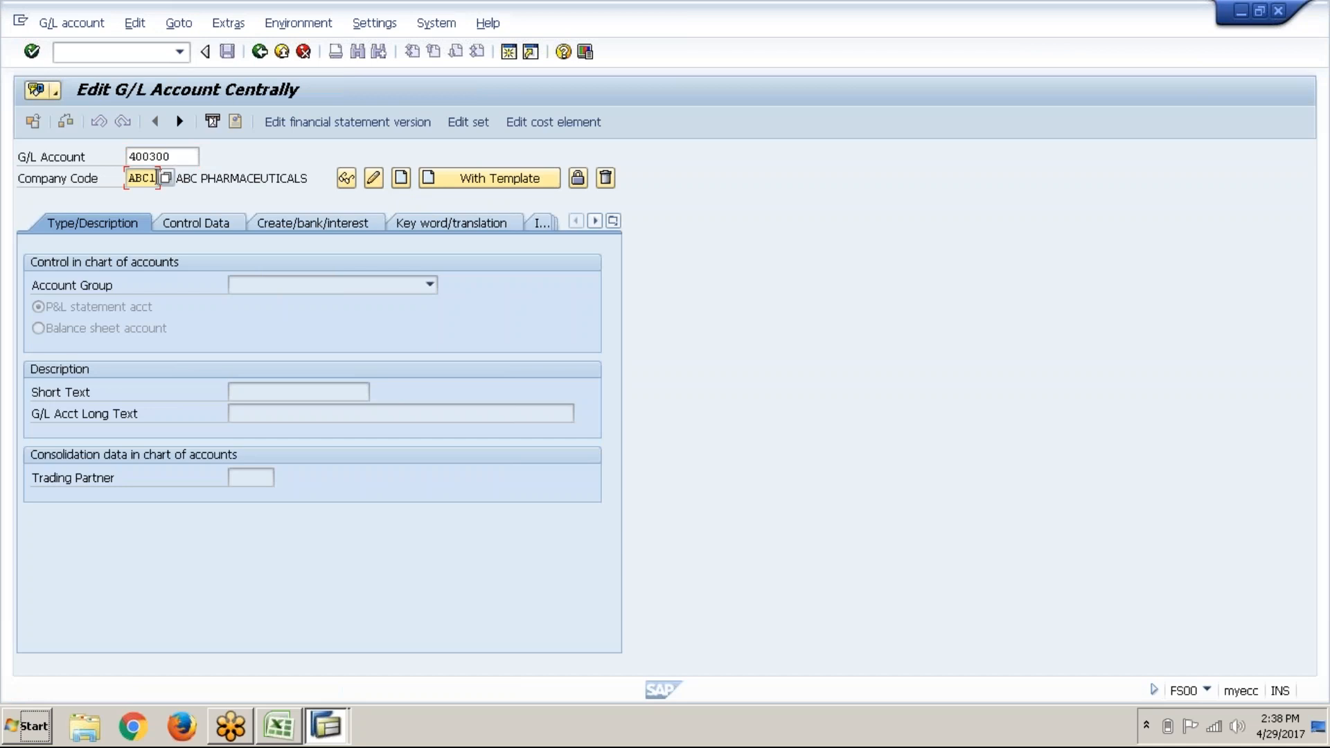
{"action": "left_click", "coordinate": [408, 182]}
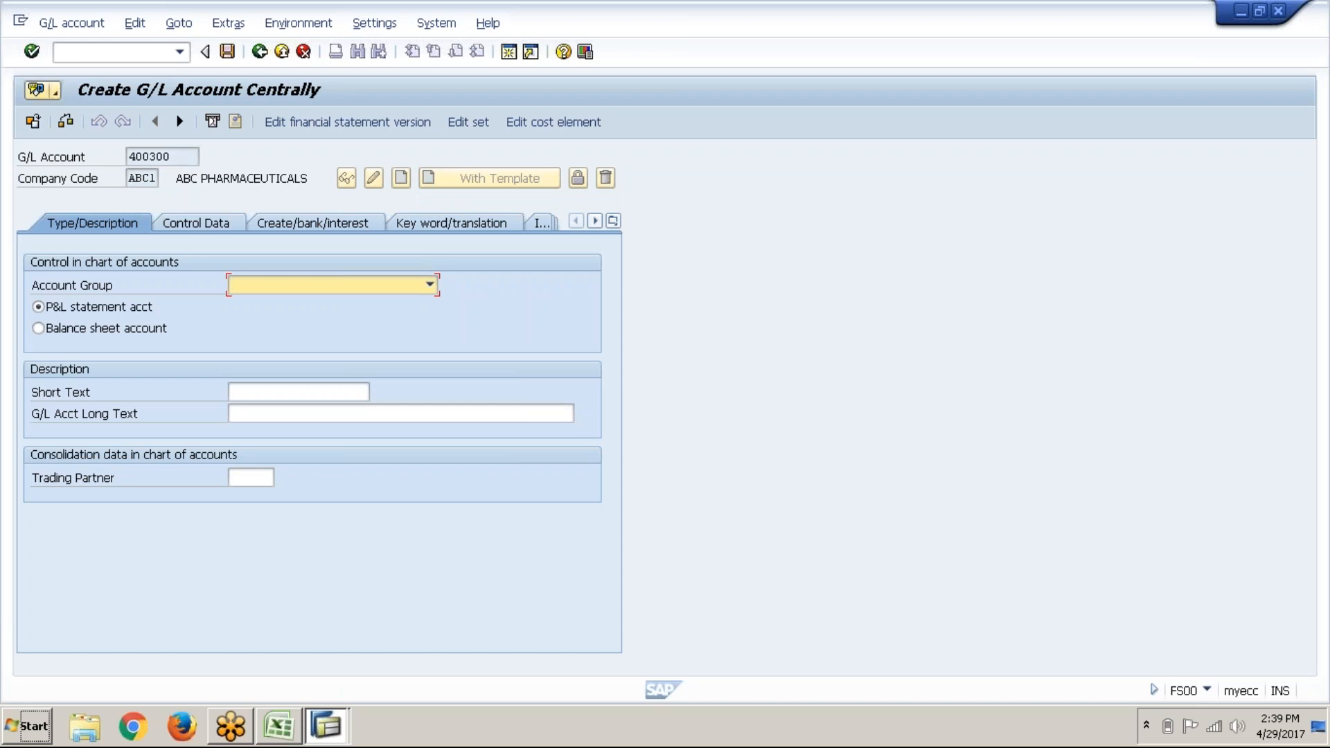
{"action": "left_click", "coordinate": [277, 296]}
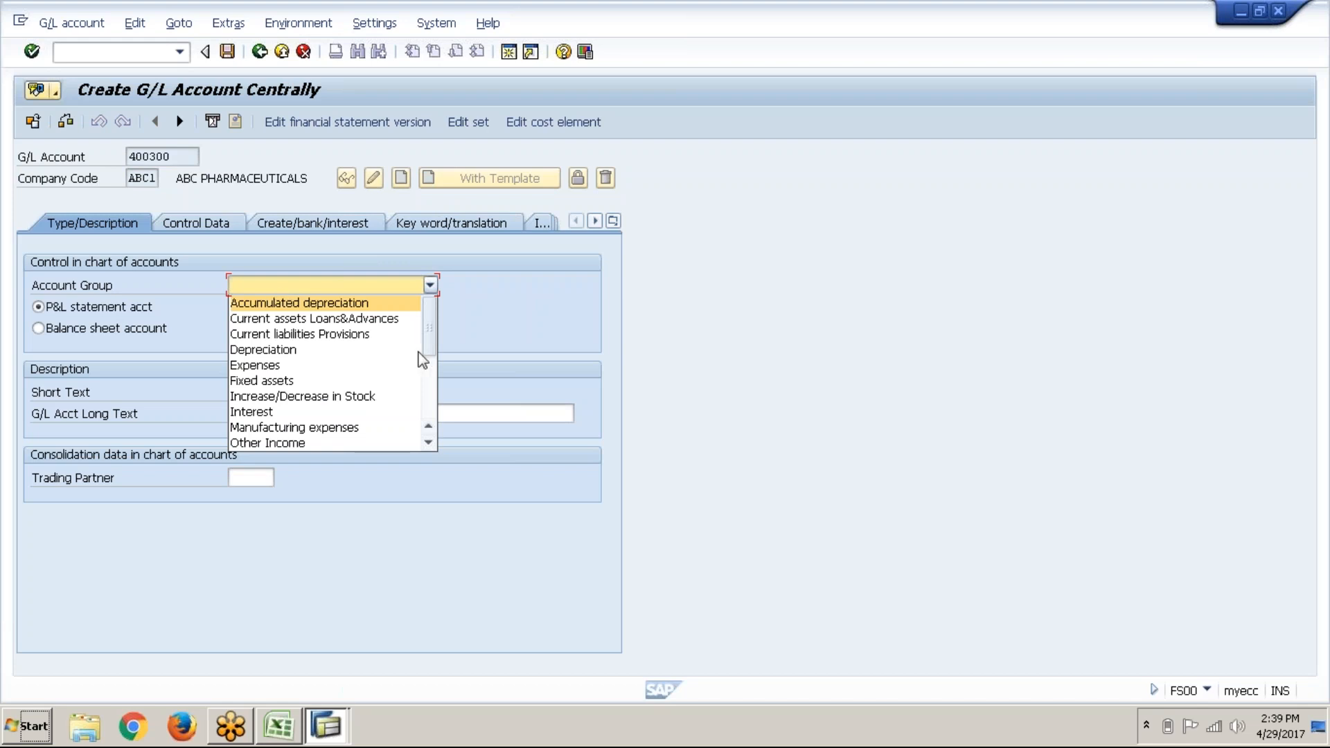
{"action": "left_click", "coordinate": [427, 367]}
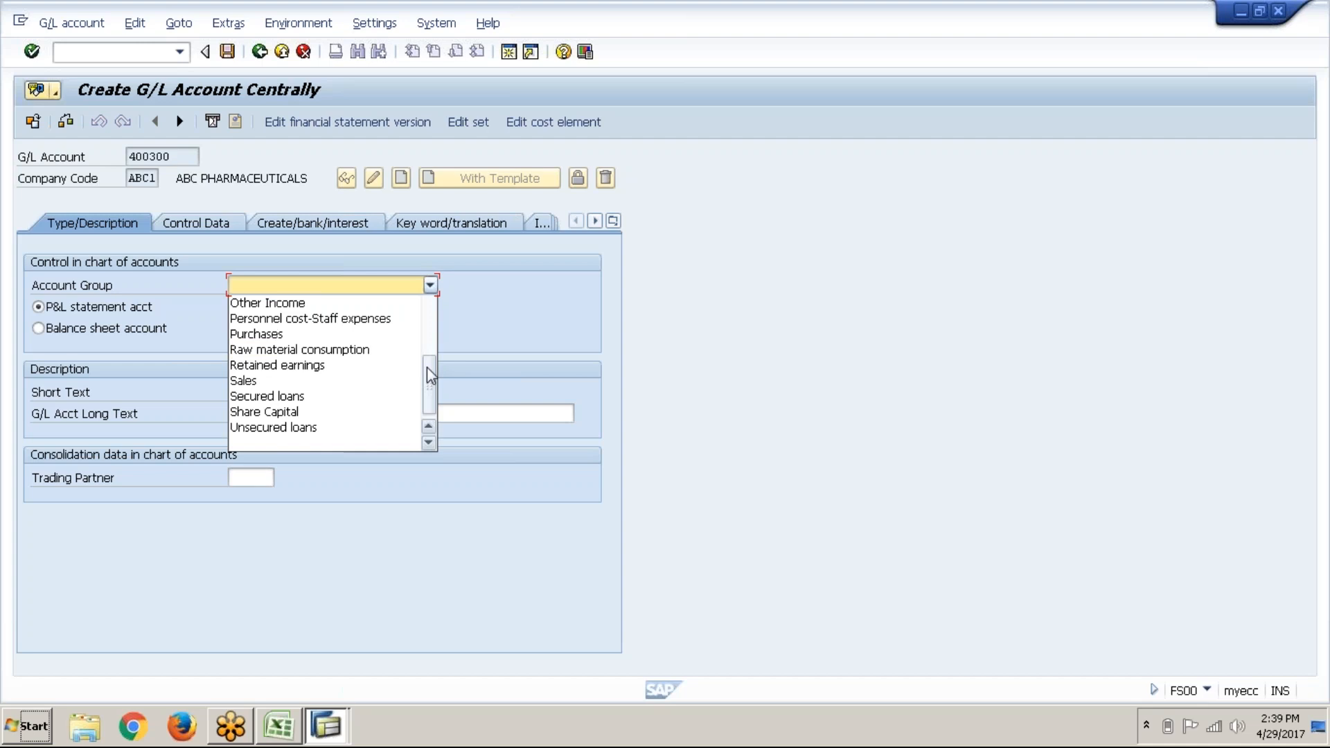
{"action": "left_click", "coordinate": [429, 336]}
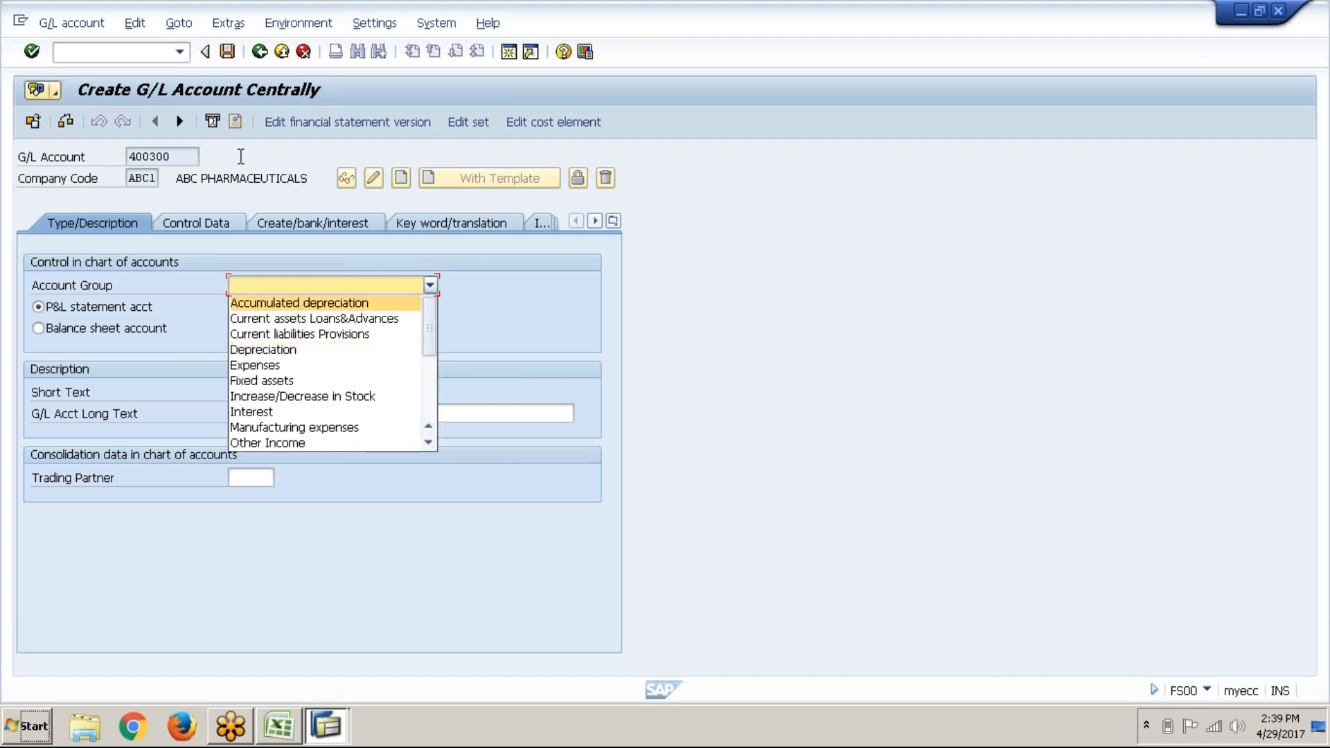
{"action": "left_click", "coordinate": [177, 179]}
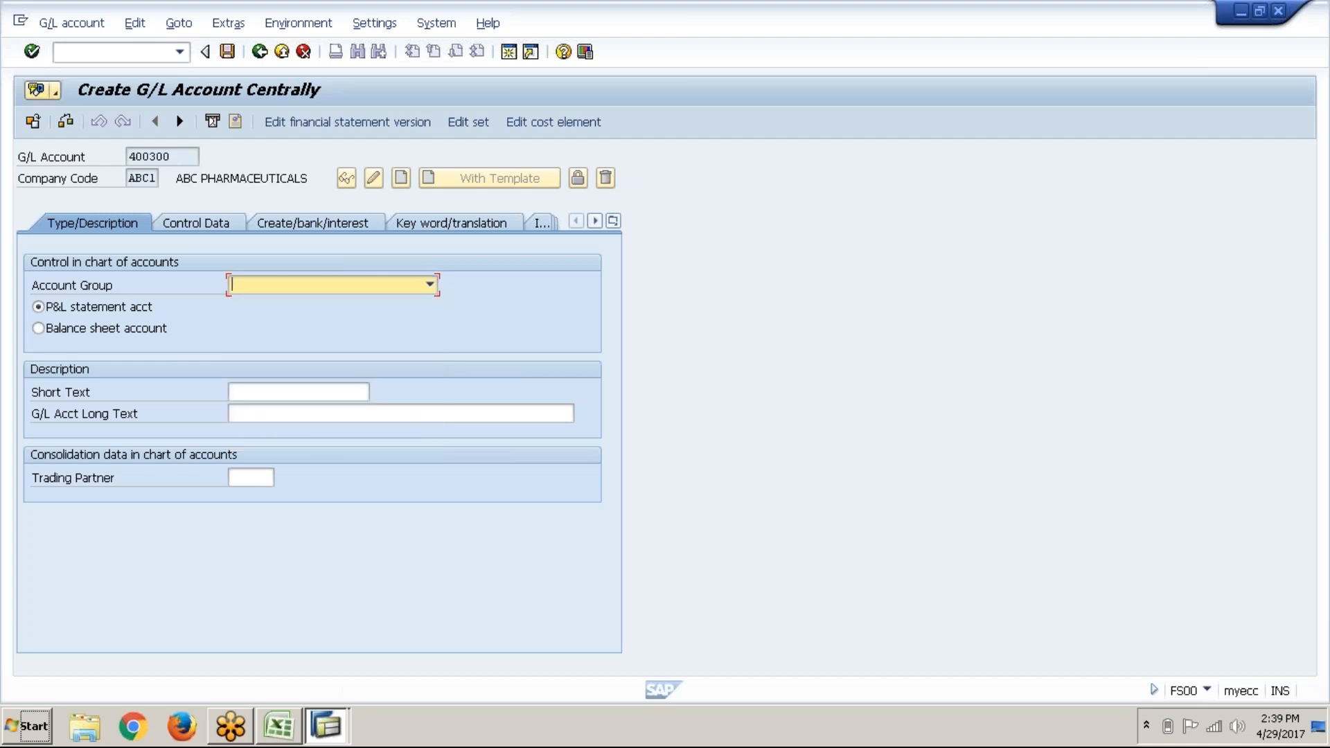
{"action": "left_click", "coordinate": [353, 284]}
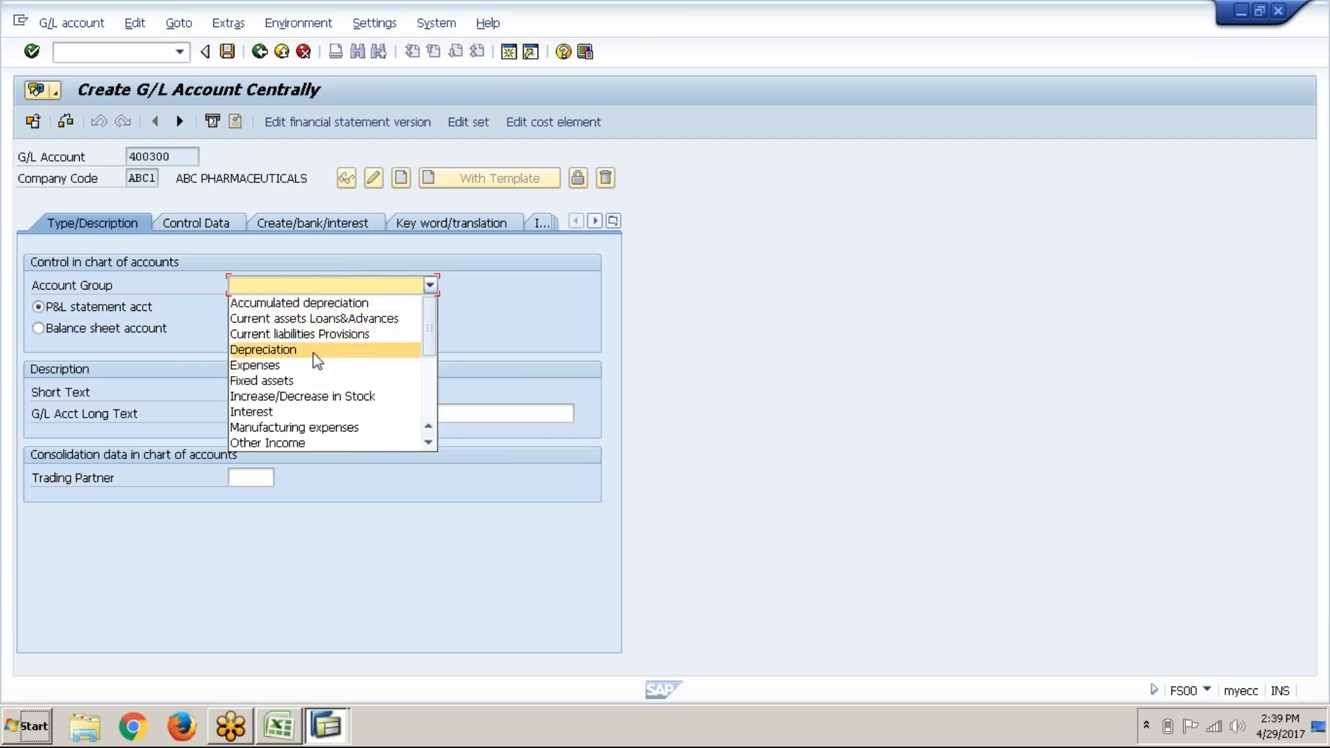
{"action": "left_click", "coordinate": [314, 354]}
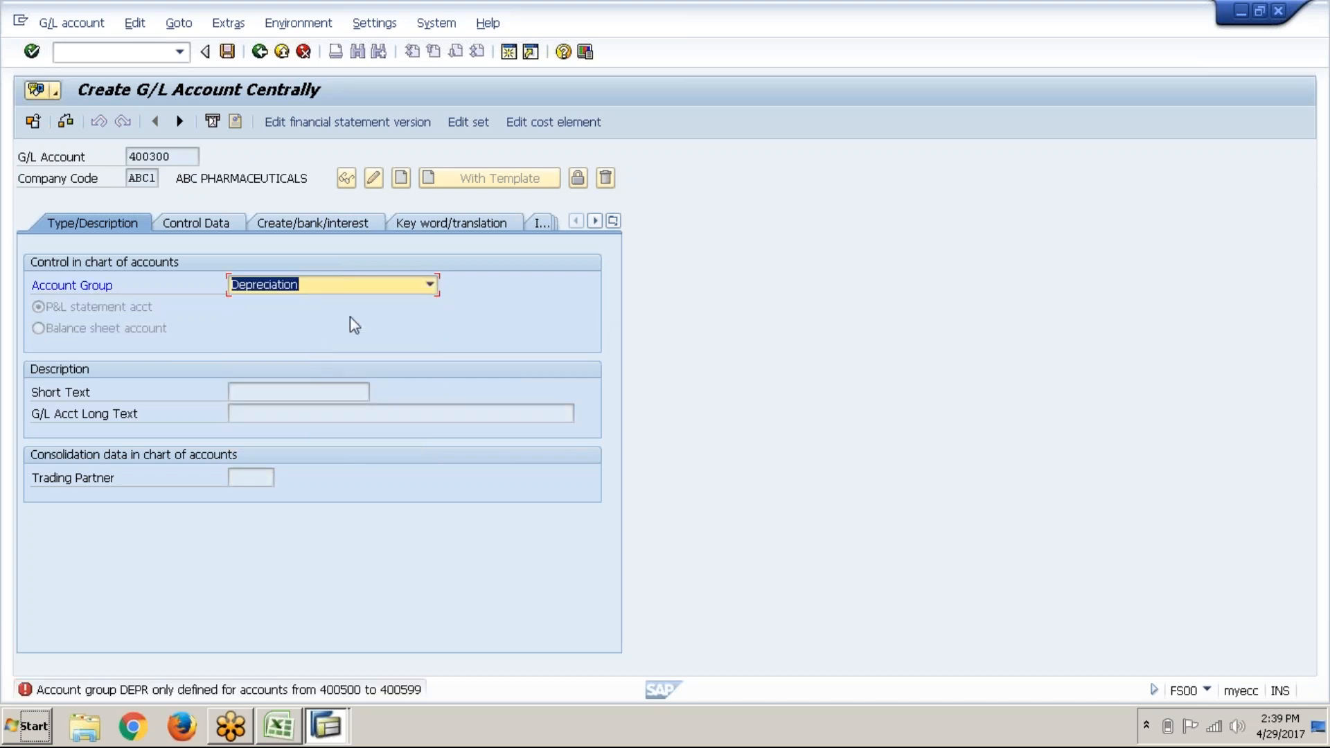
{"action": "left_click", "coordinate": [378, 290]}
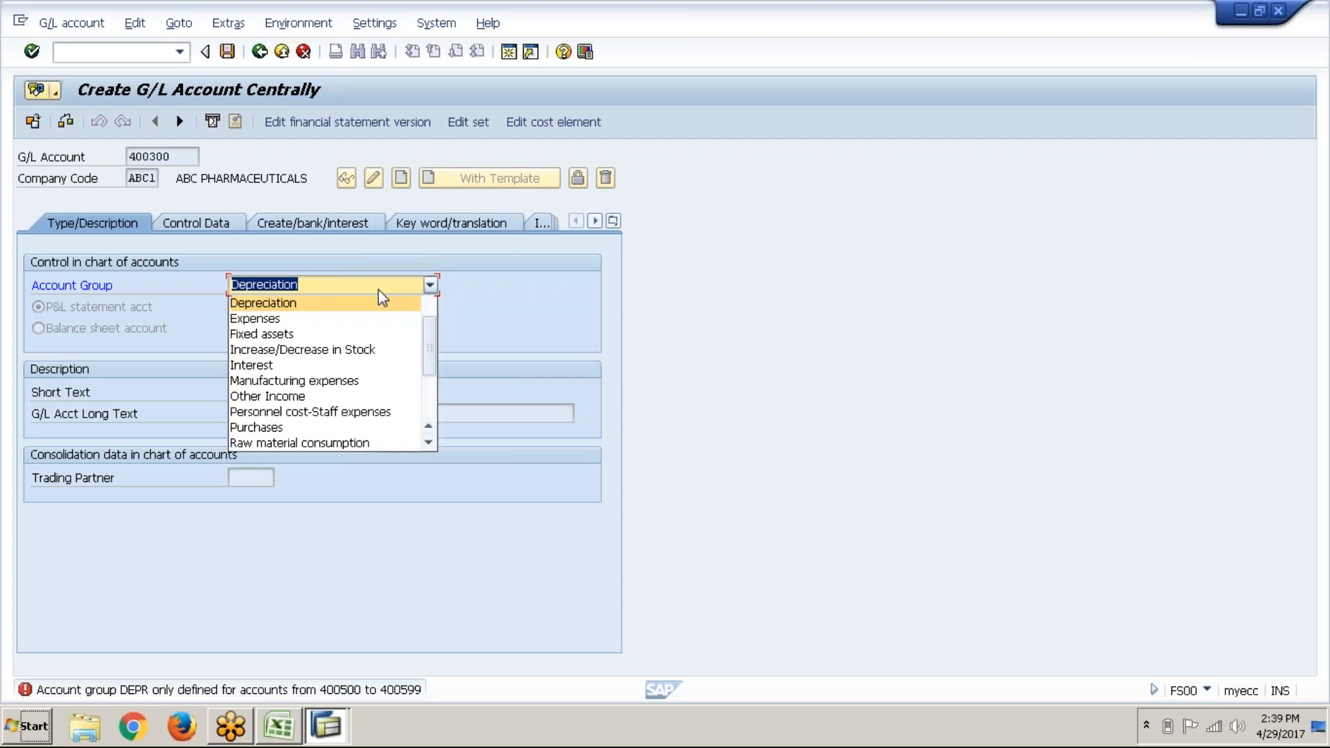
{"action": "left_click", "coordinate": [356, 318]}
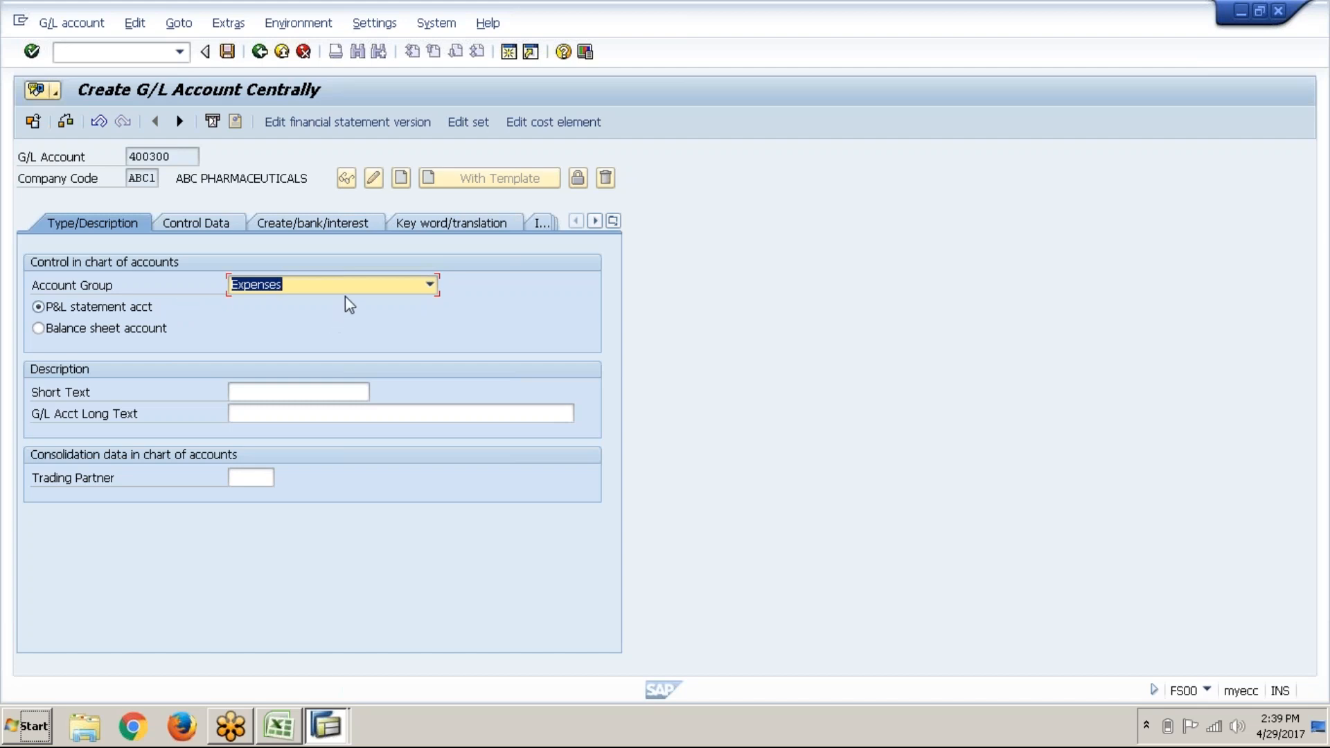
Step: In Excel, select the expenses list F49:F60 on GL (New), where Rent paid maps to 400300
{"action": "left_click", "coordinate": [268, 741]}
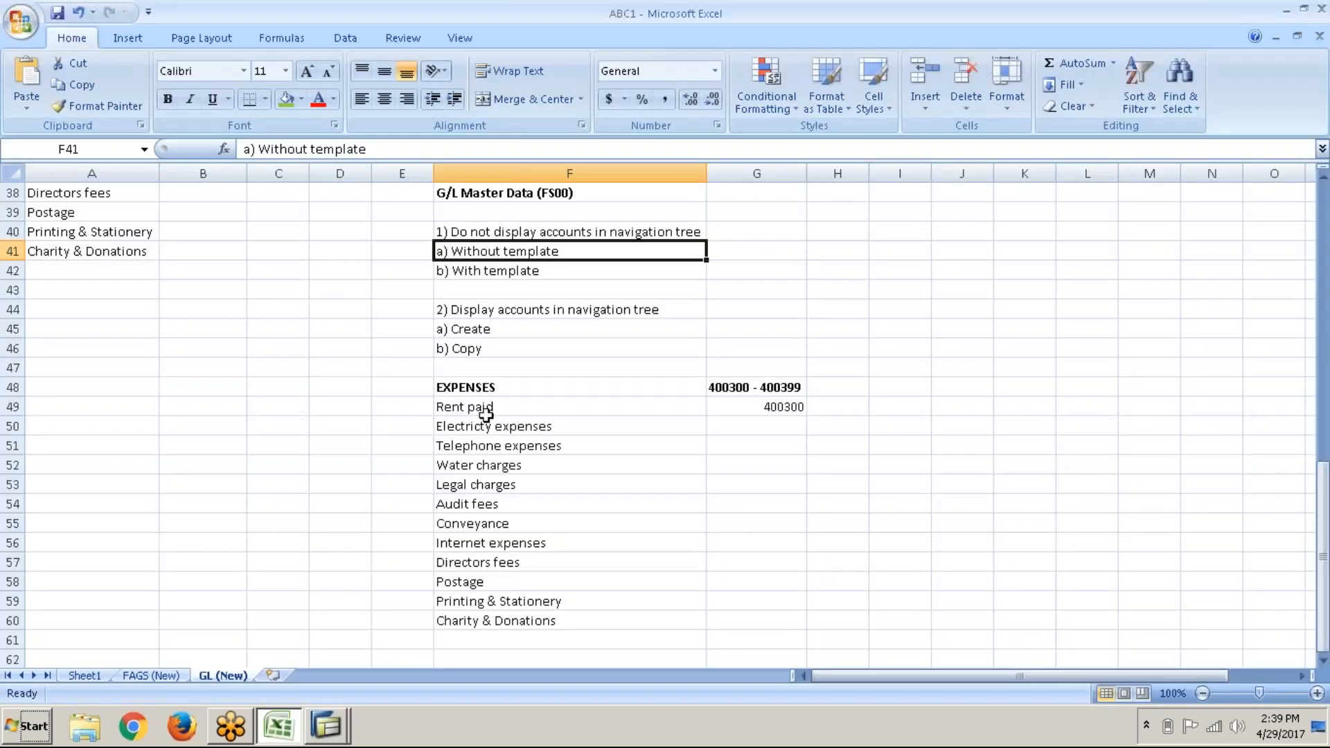
{"action": "left_click", "coordinate": [496, 418]}
{"action": "left_click_drag", "start_coordinate": [496, 419], "coordinate": [505, 460]}
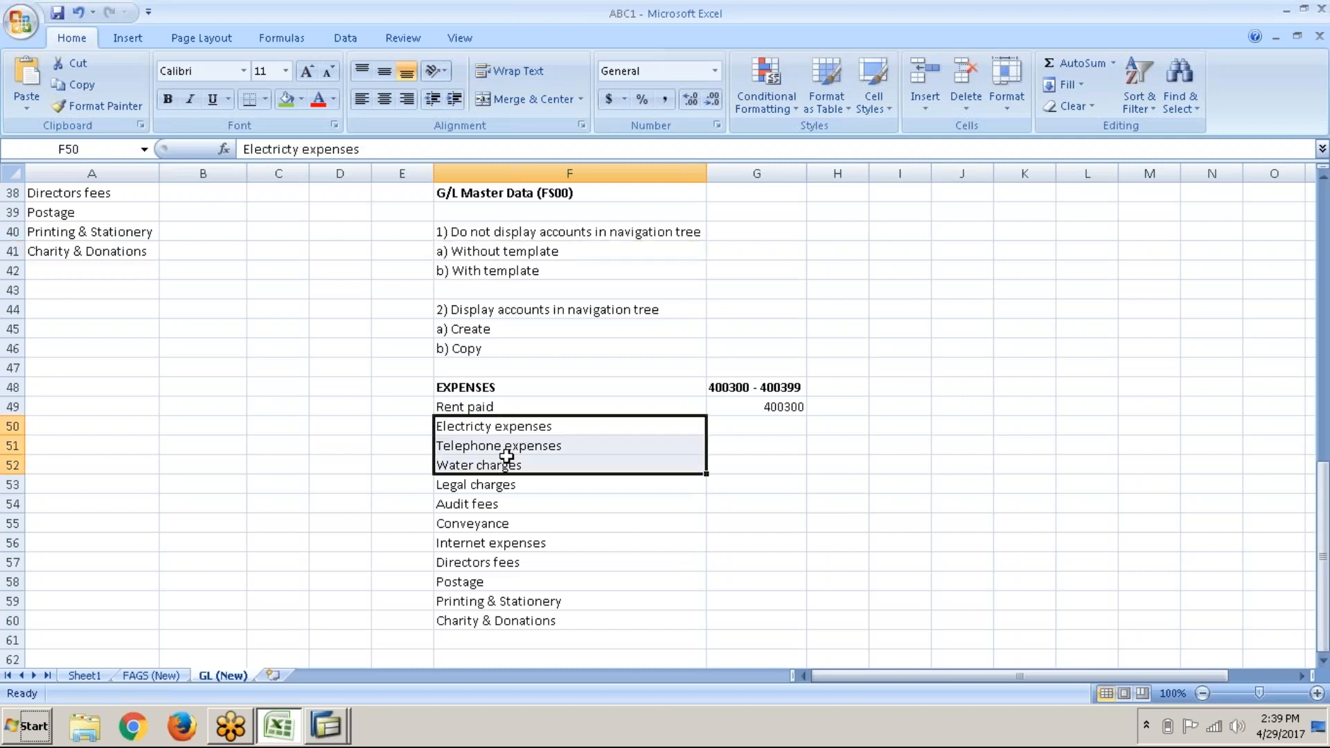
{"action": "left_click", "coordinate": [535, 407]}
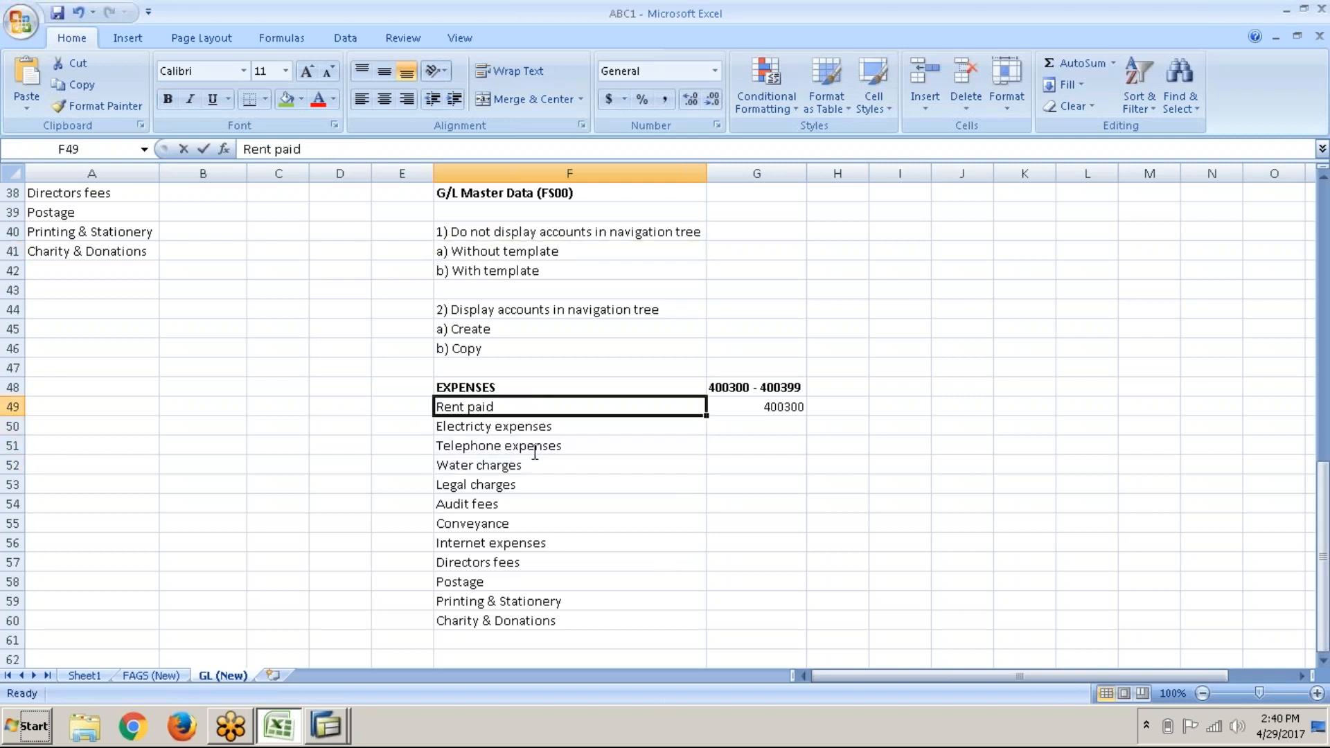
{"action": "left_click_drag", "start_coordinate": [571, 406], "coordinate": [572, 604]}
{"action": "left_click_drag", "start_coordinate": [573, 609], "coordinate": [574, 622]}
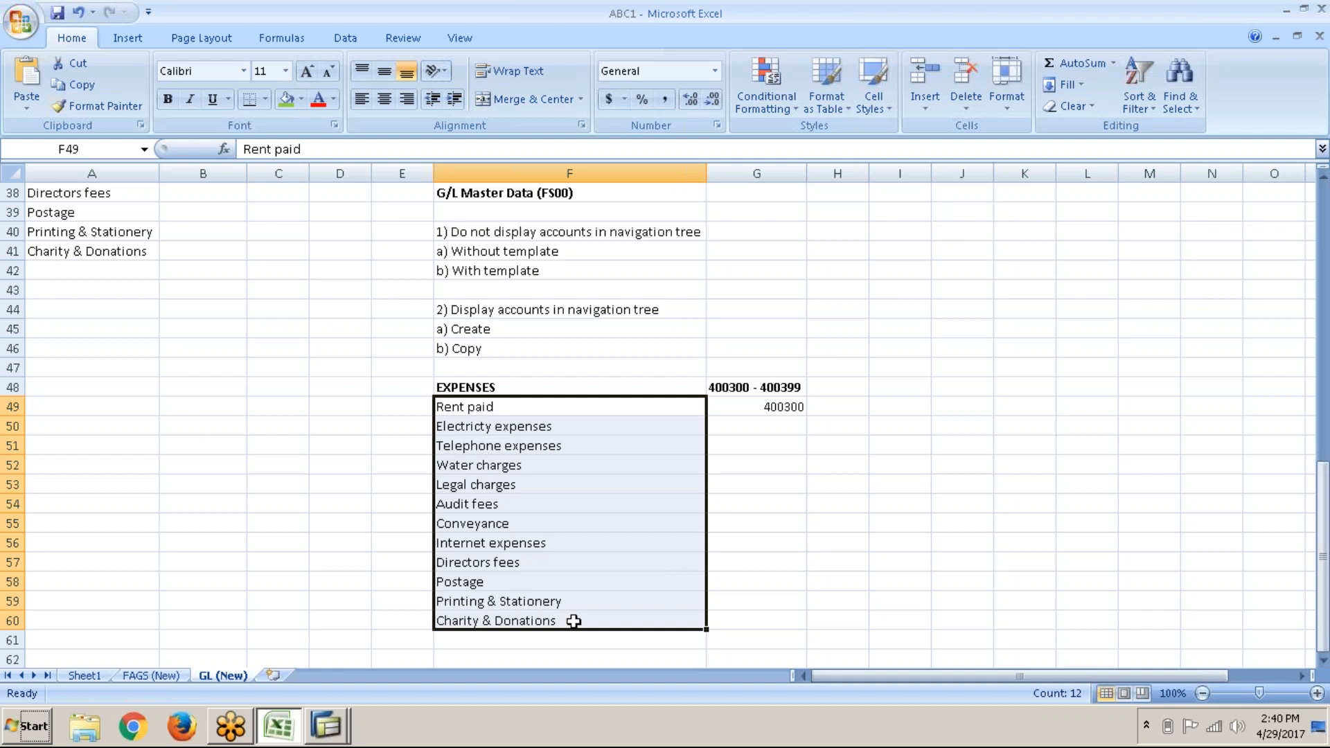
{"action": "left_click", "coordinate": [342, 738]}
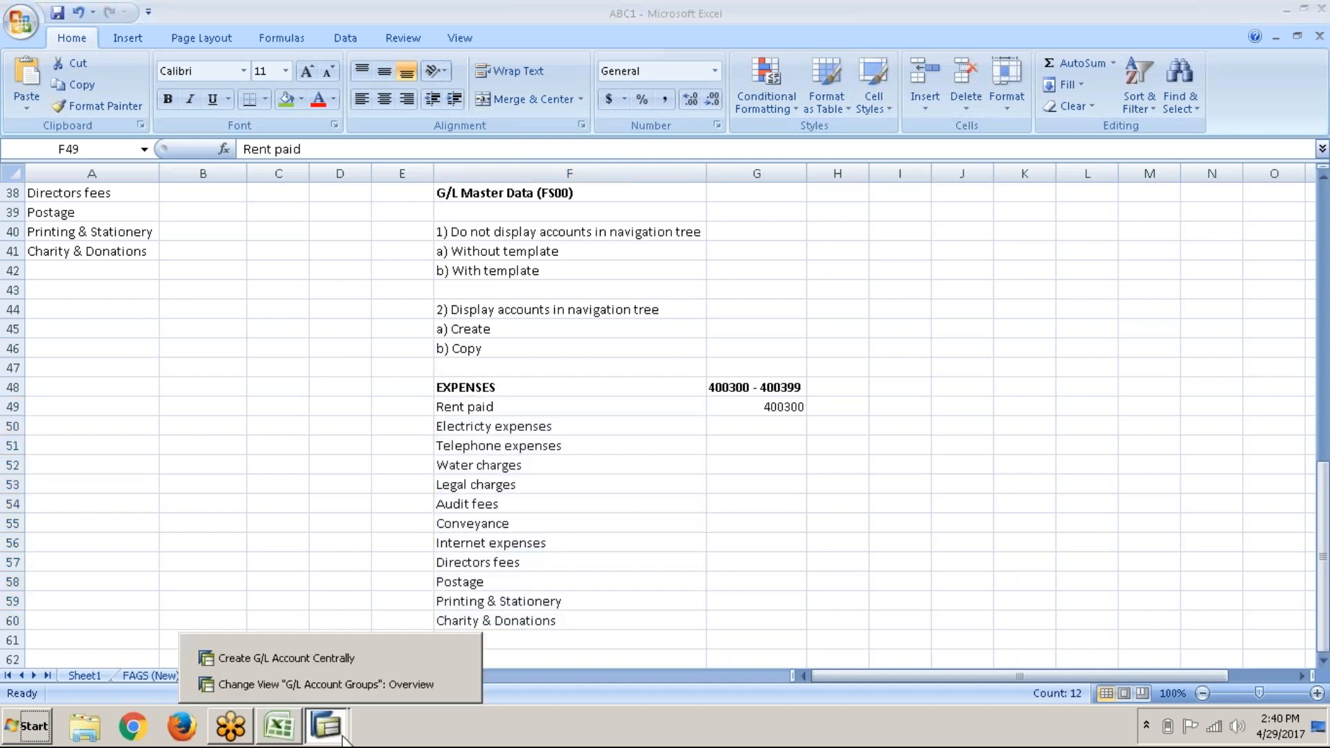
Step: Enter 'Rent' as both short and long text for P&L statement account 400300
{"action": "left_click", "coordinate": [371, 666]}
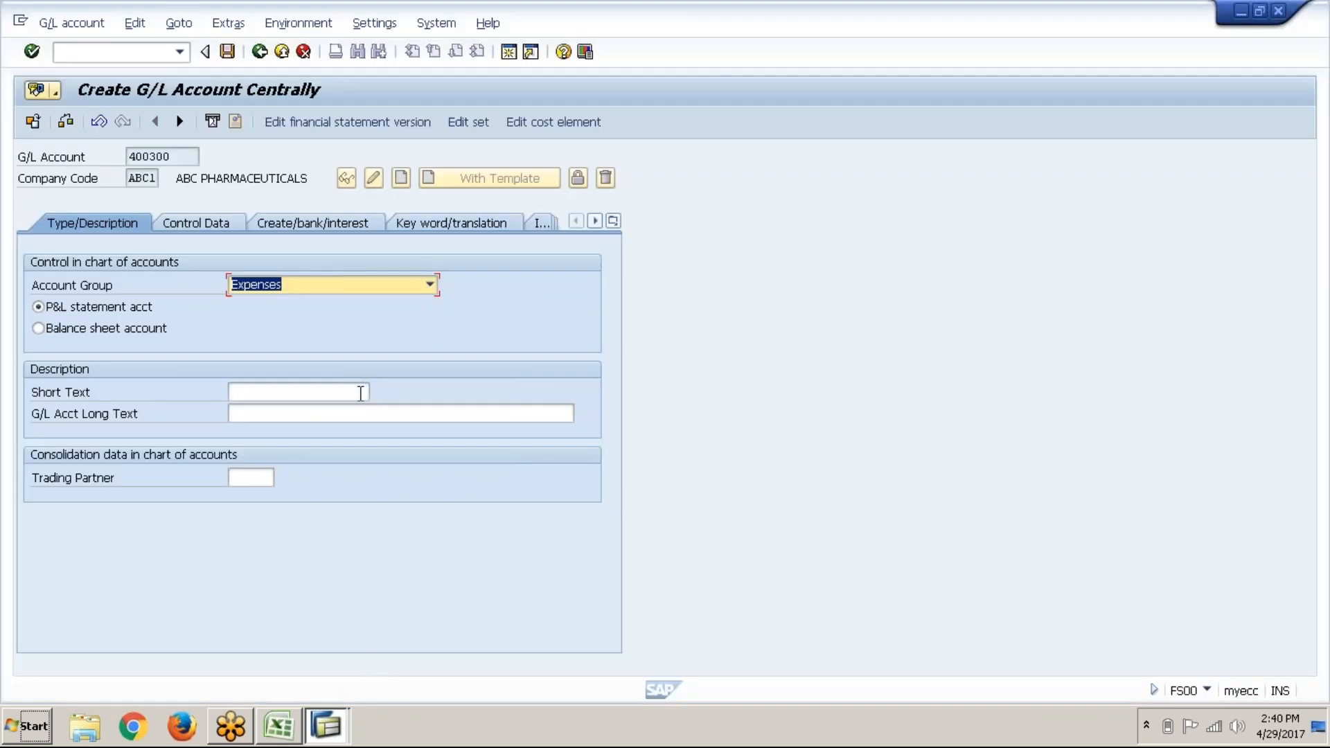
{"action": "left_click", "coordinate": [127, 306]}
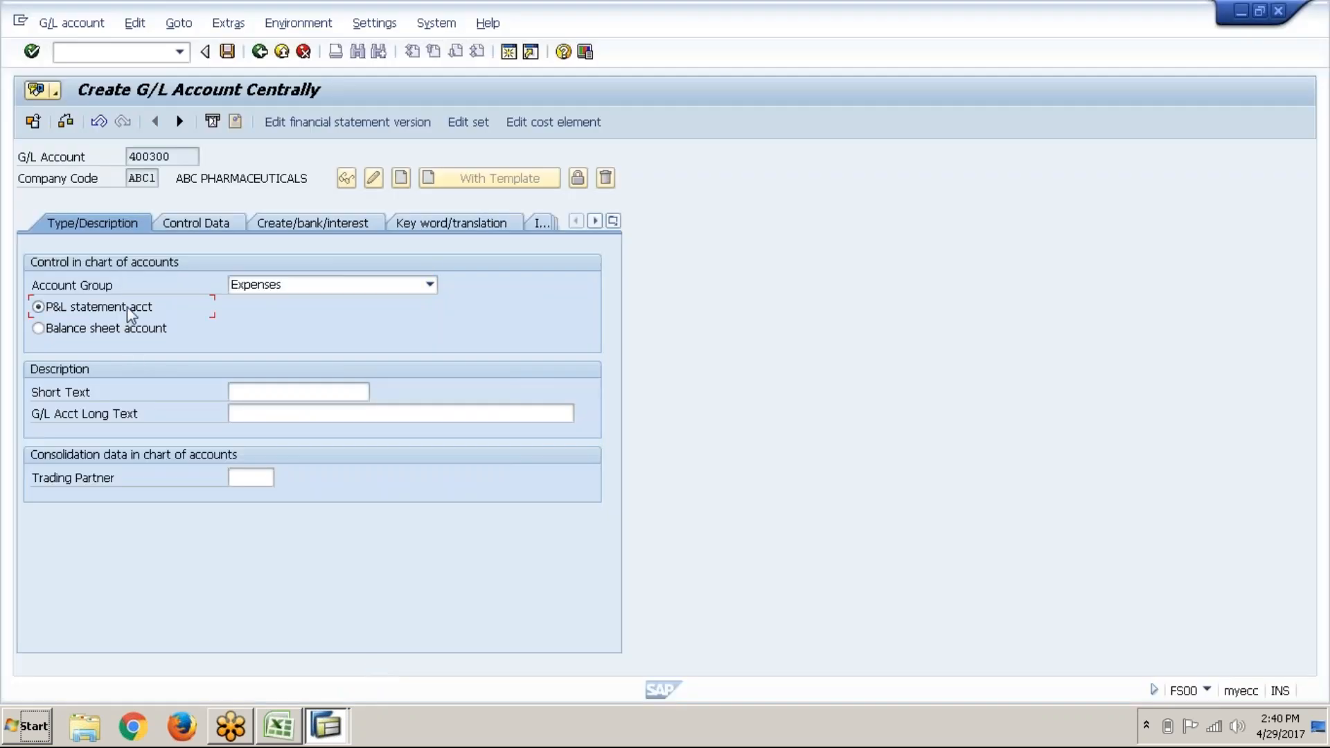
{"action": "left_click", "coordinate": [314, 386]}
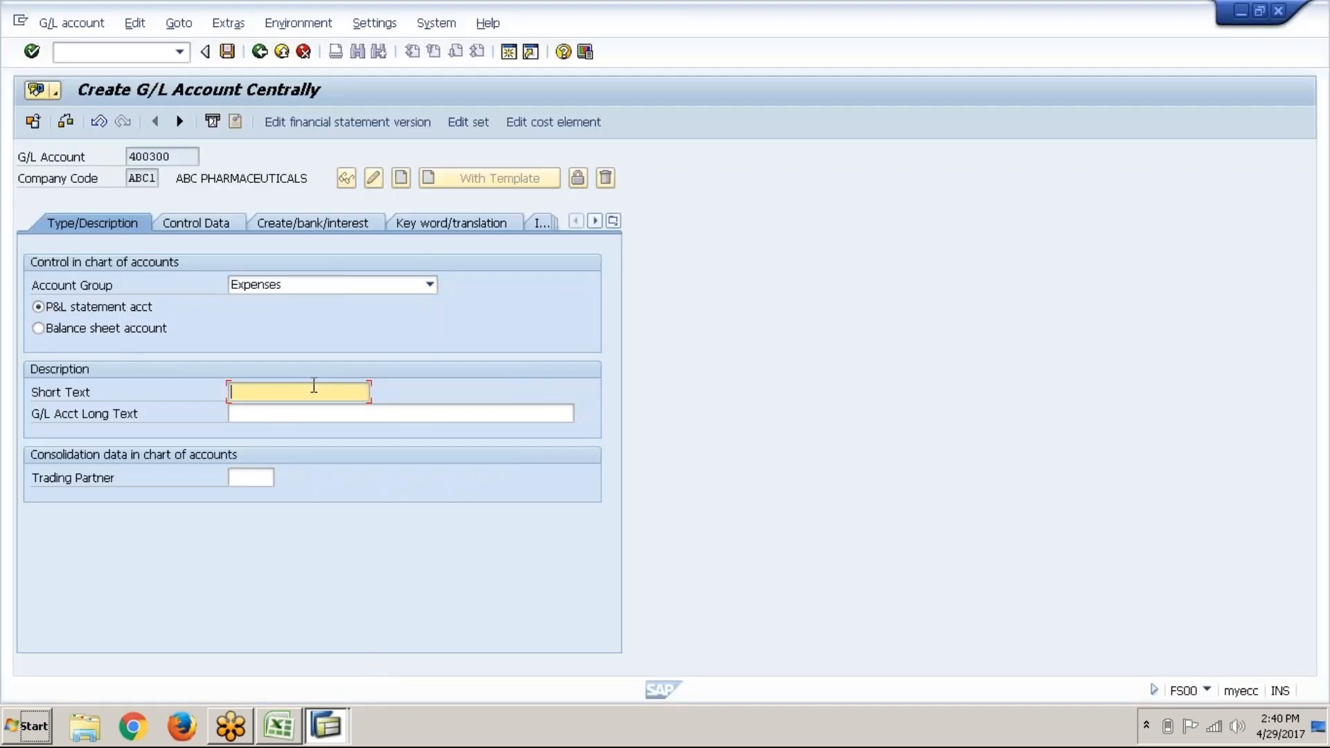
{"action": "type", "text": "Rent"}
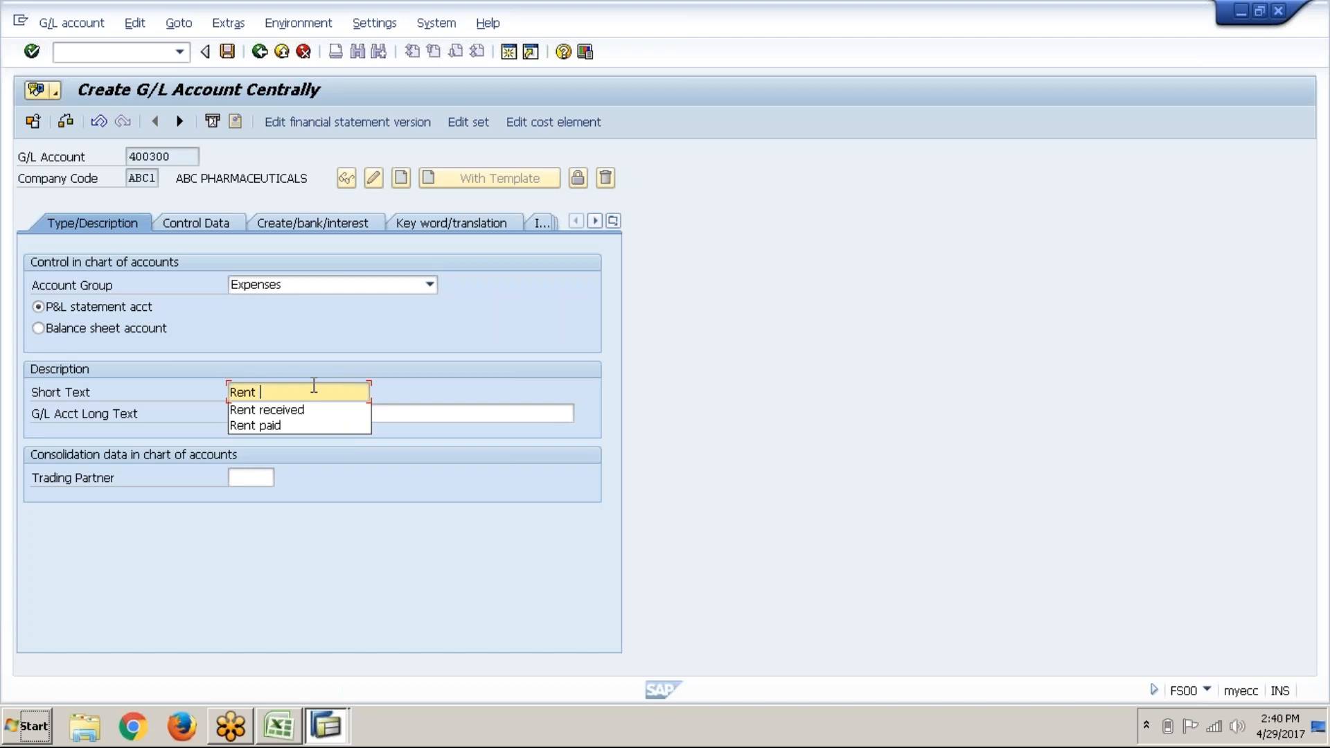
{"action": "key", "text": "Tab"}
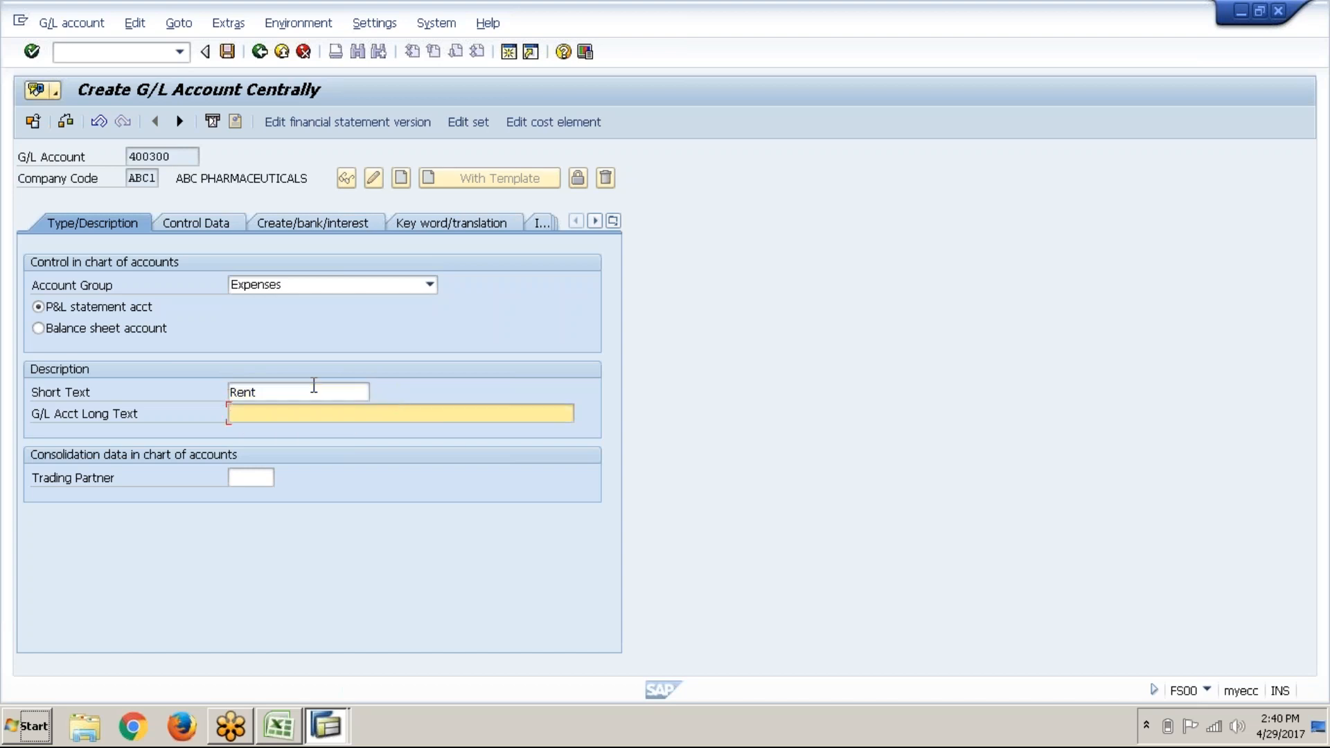
{"action": "type", "text": "Rent"}
{"action": "key", "text": "Tab"}
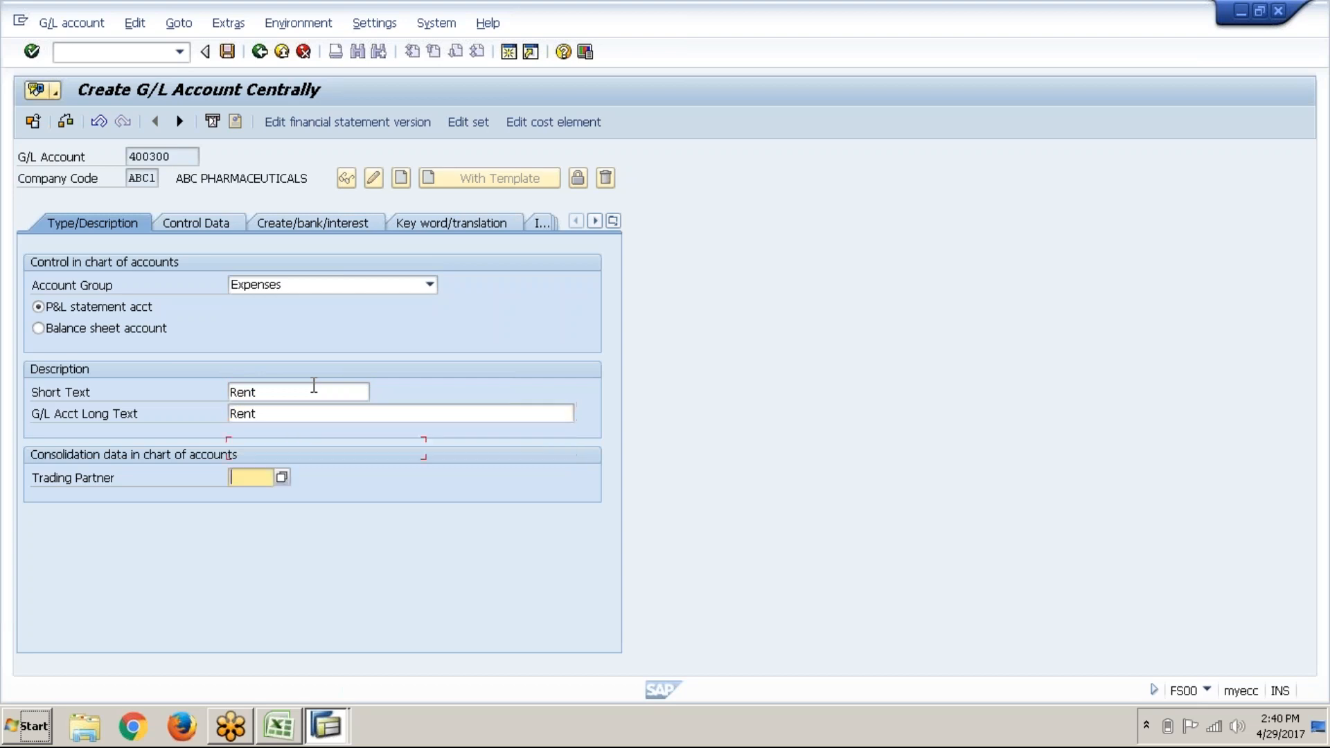
Step: On Control Data, keep account currency GBP and switch on line item display
{"action": "left_click", "coordinate": [221, 225]}
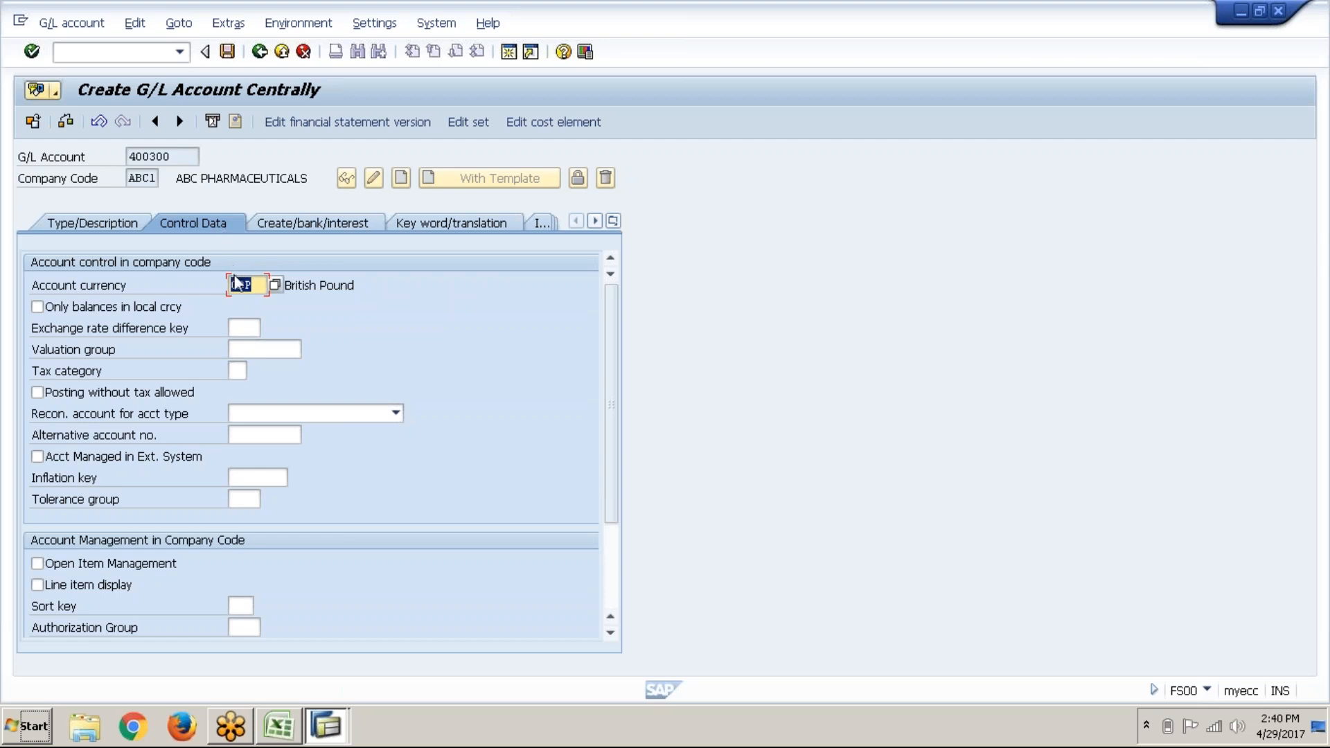
{"action": "left_click", "coordinate": [250, 290]}
{"action": "left_click", "coordinate": [119, 594]}
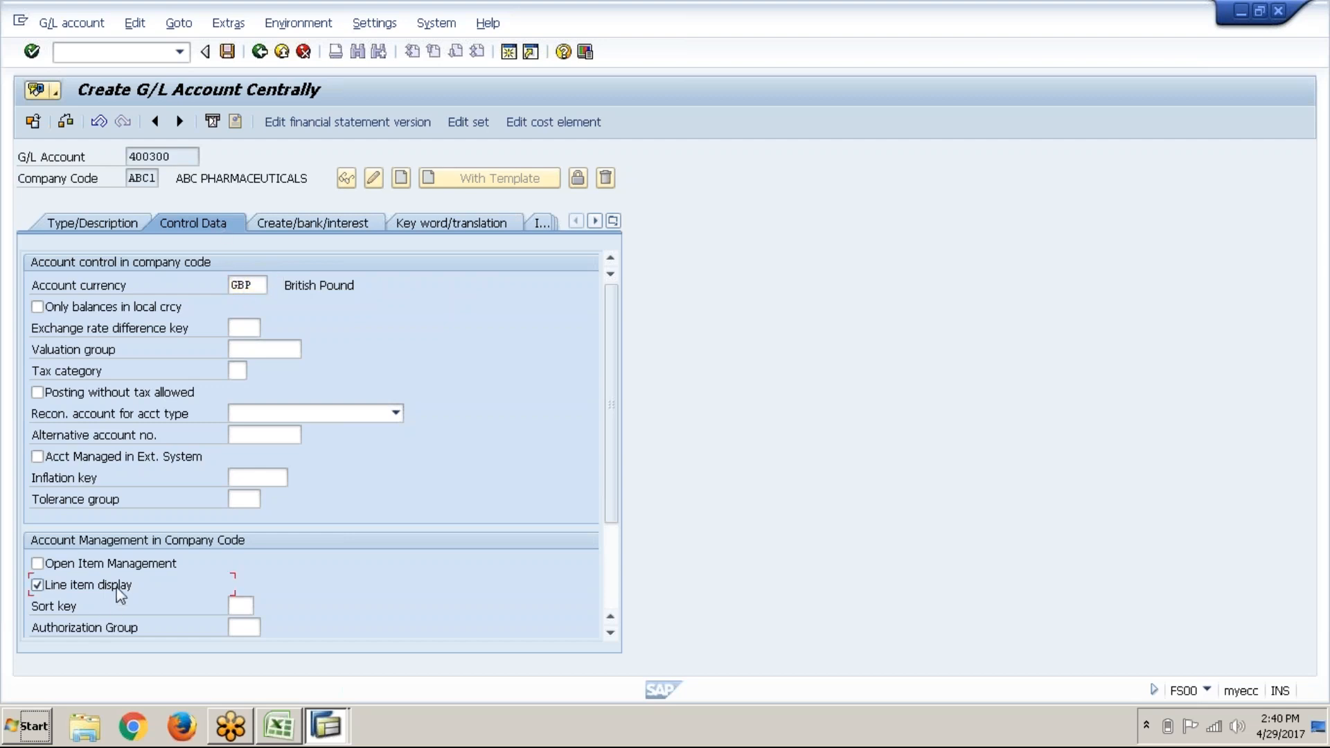
{"action": "left_click", "coordinate": [235, 606]}
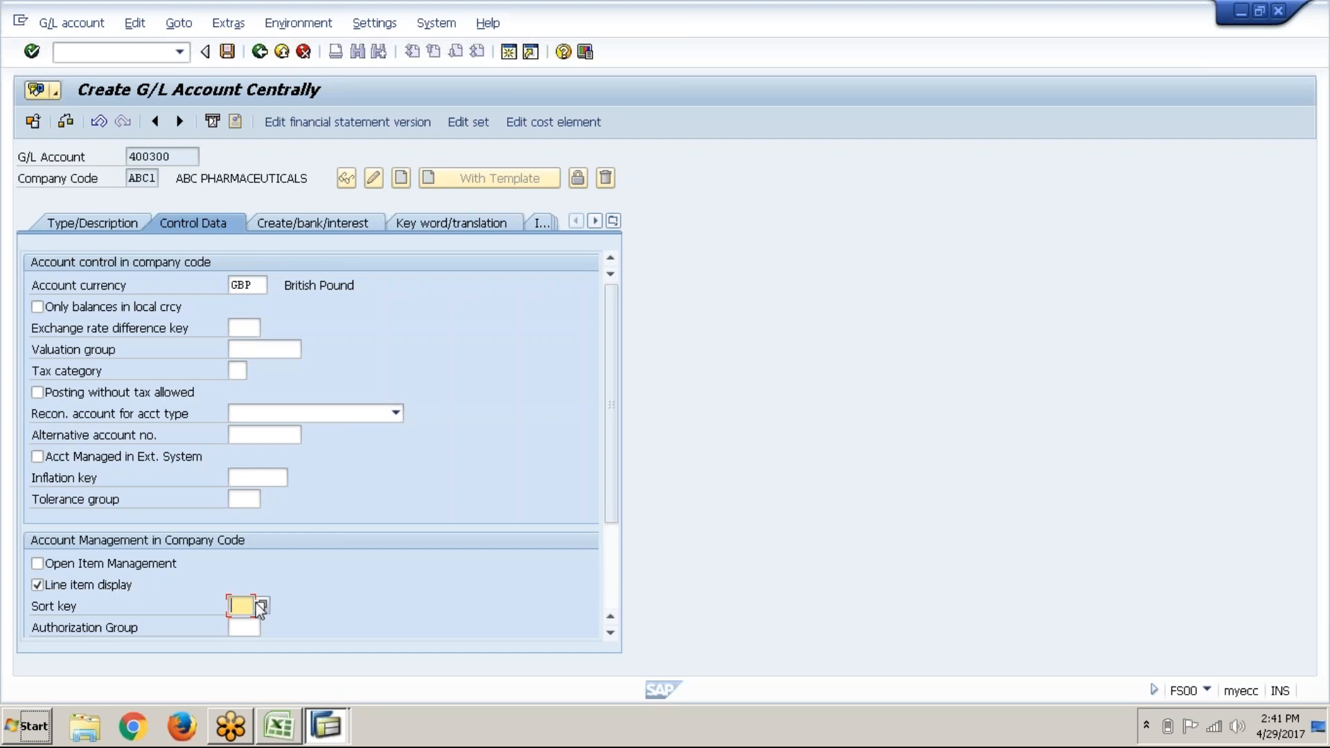
Step: Give account 400300 sort key 001 Posting date and bring up its bank and interest settings
{"action": "left_click", "coordinate": [257, 605]}
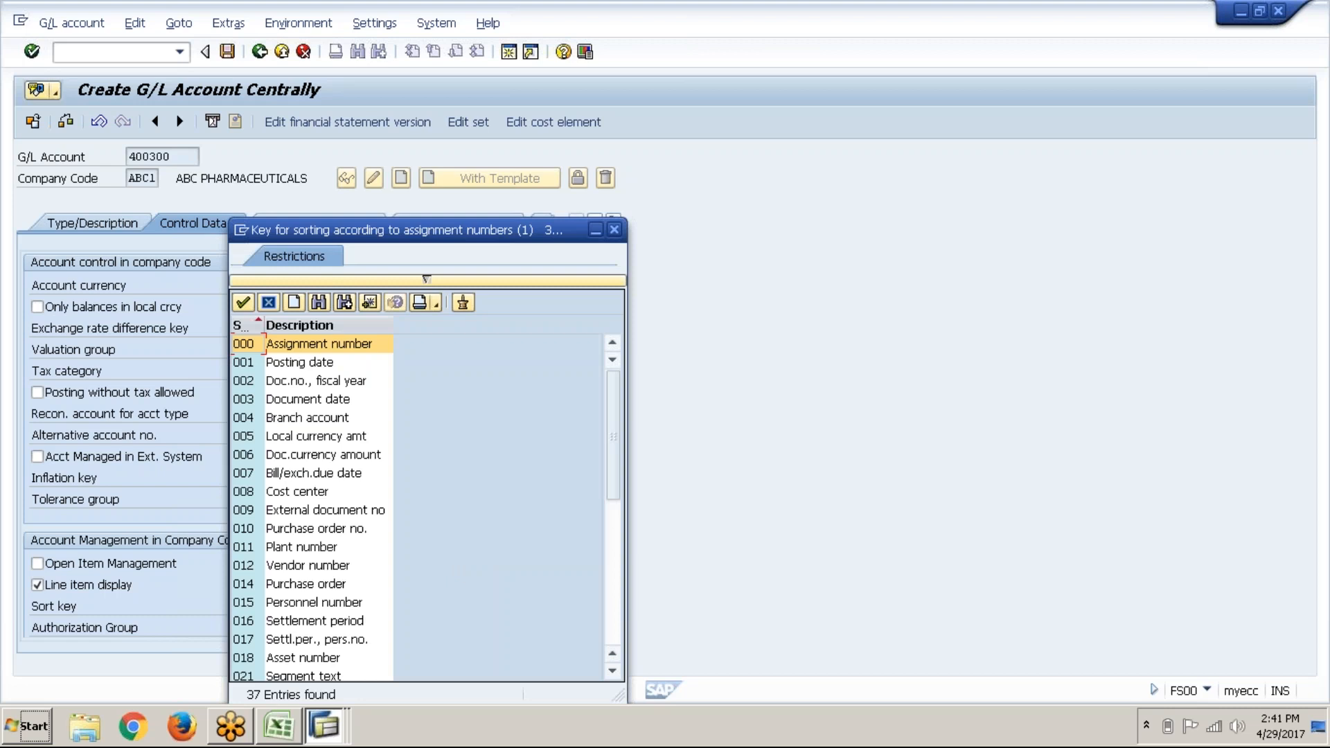
{"action": "double_click", "coordinate": [299, 364]}
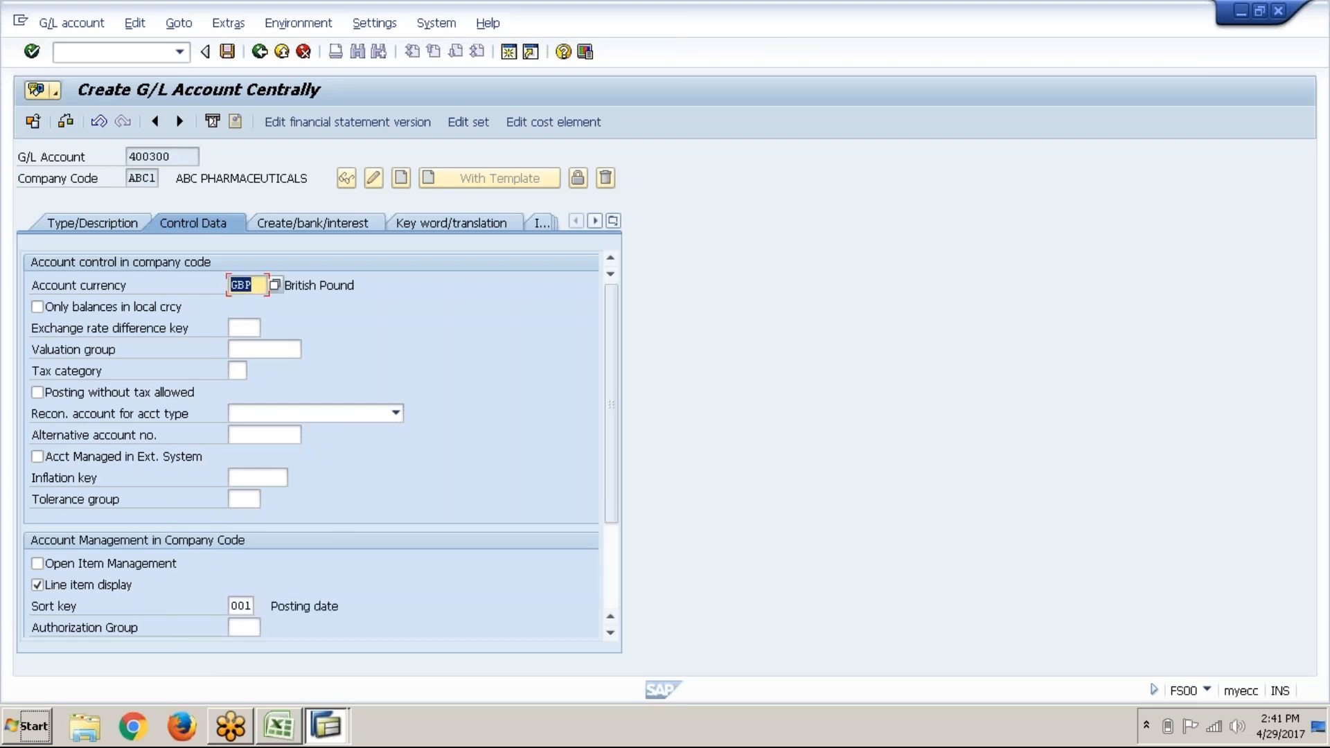
{"action": "left_click", "coordinate": [314, 225]}
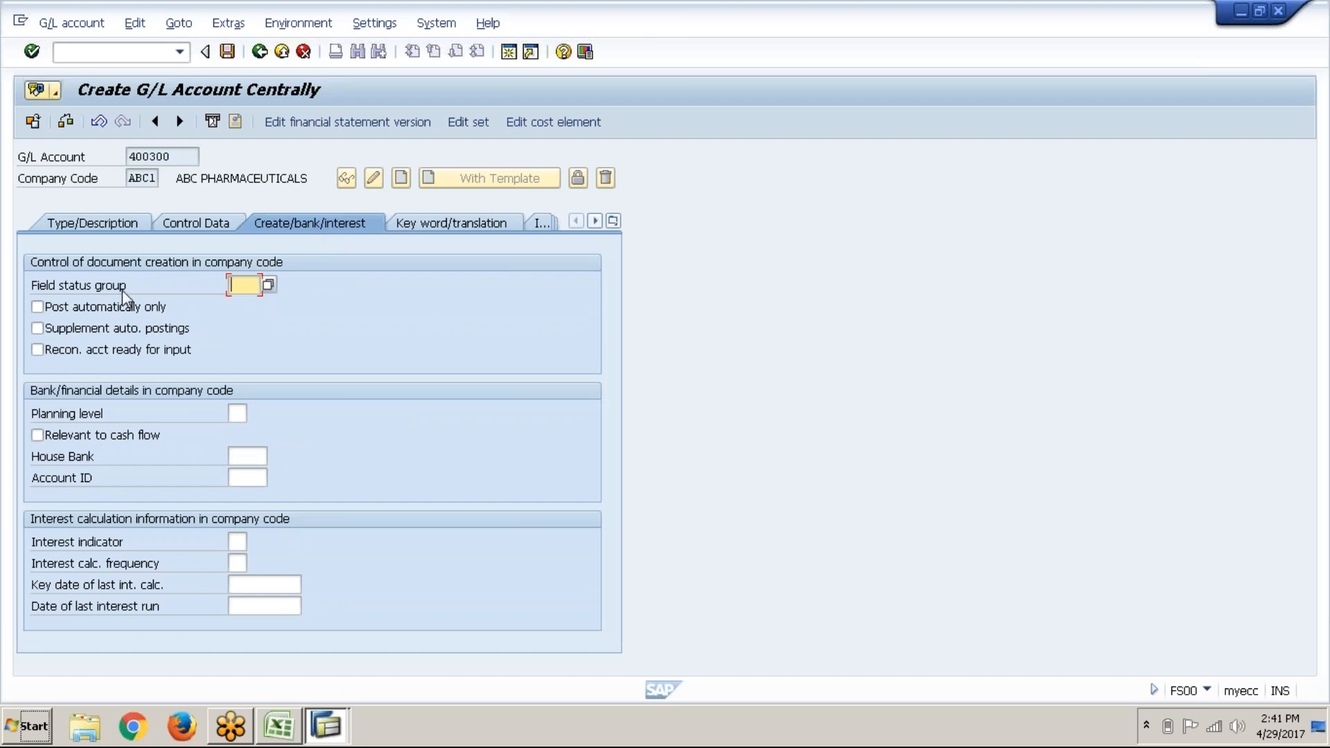
{"action": "left_click", "coordinate": [278, 728]}
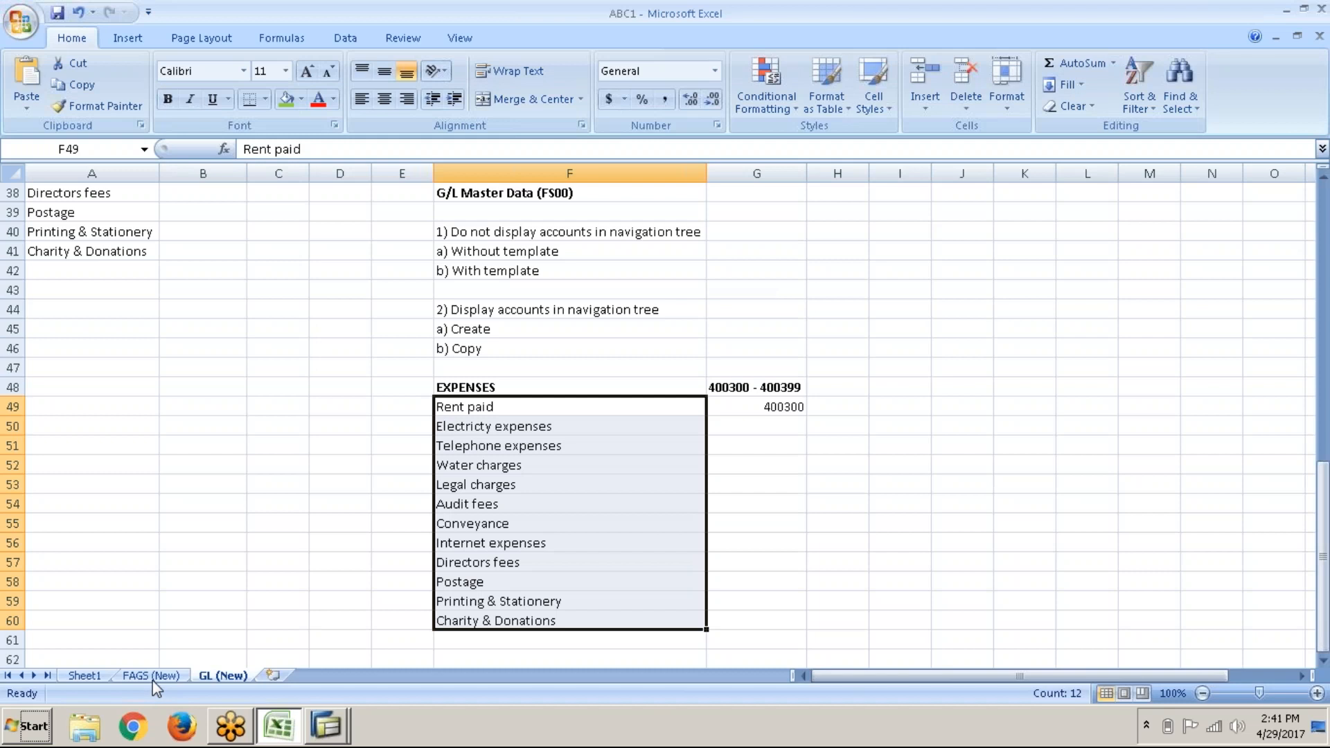
Step: Read the OBC4 field status variant note in F4 of the FAGS (New) sheet
{"action": "left_click", "coordinate": [151, 676]}
{"action": "scroll", "coordinate": [356, 558], "scroll_direction": "up", "scroll_amount": 7}
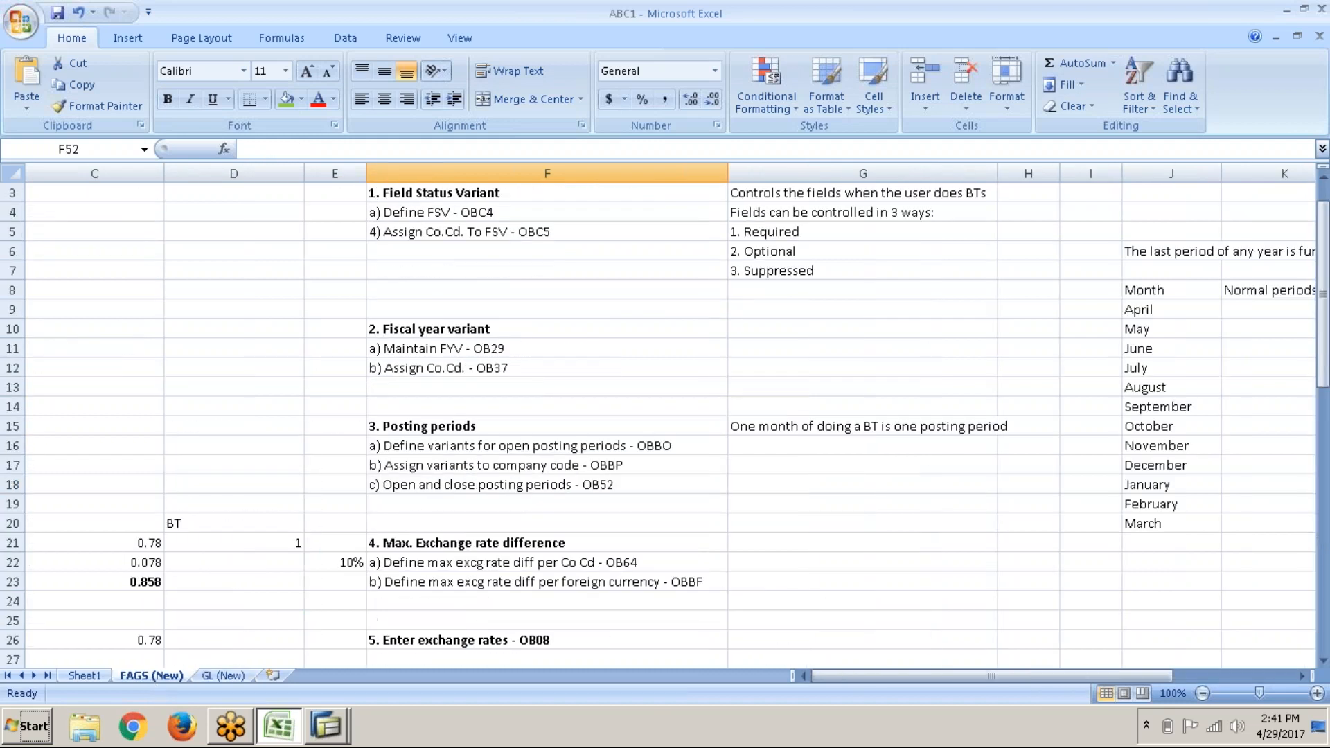
{"action": "left_click", "coordinate": [522, 248]}
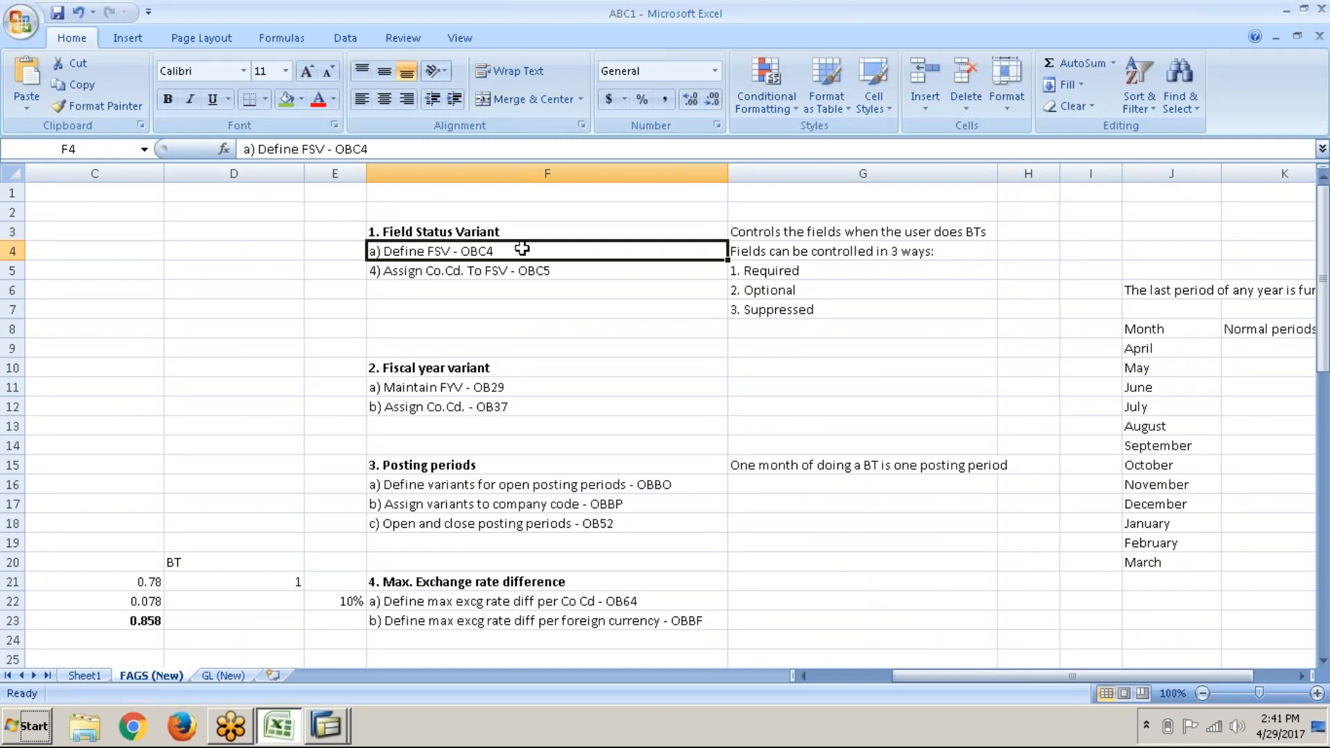
{"action": "scroll", "coordinate": [522, 248], "scroll_direction": "down", "scroll_amount": 2}
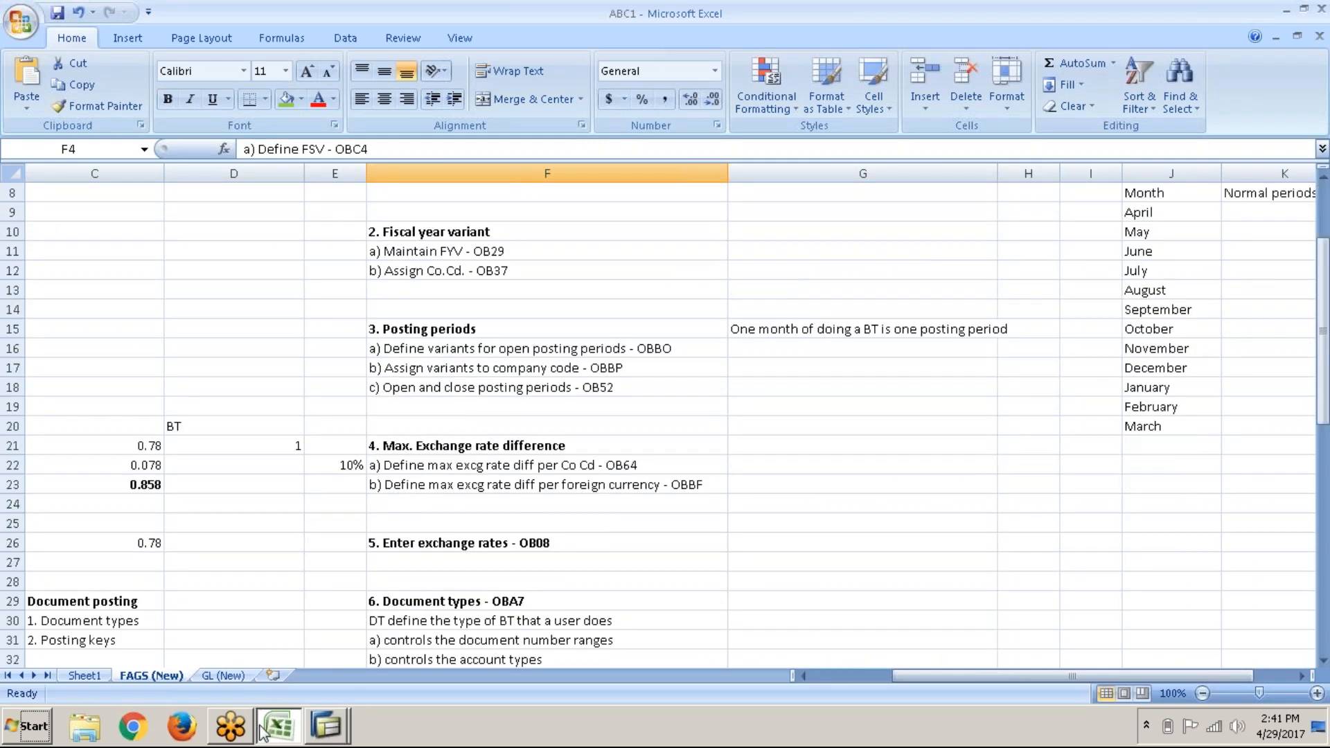
{"action": "mouse_move", "coordinate": [319, 733]}
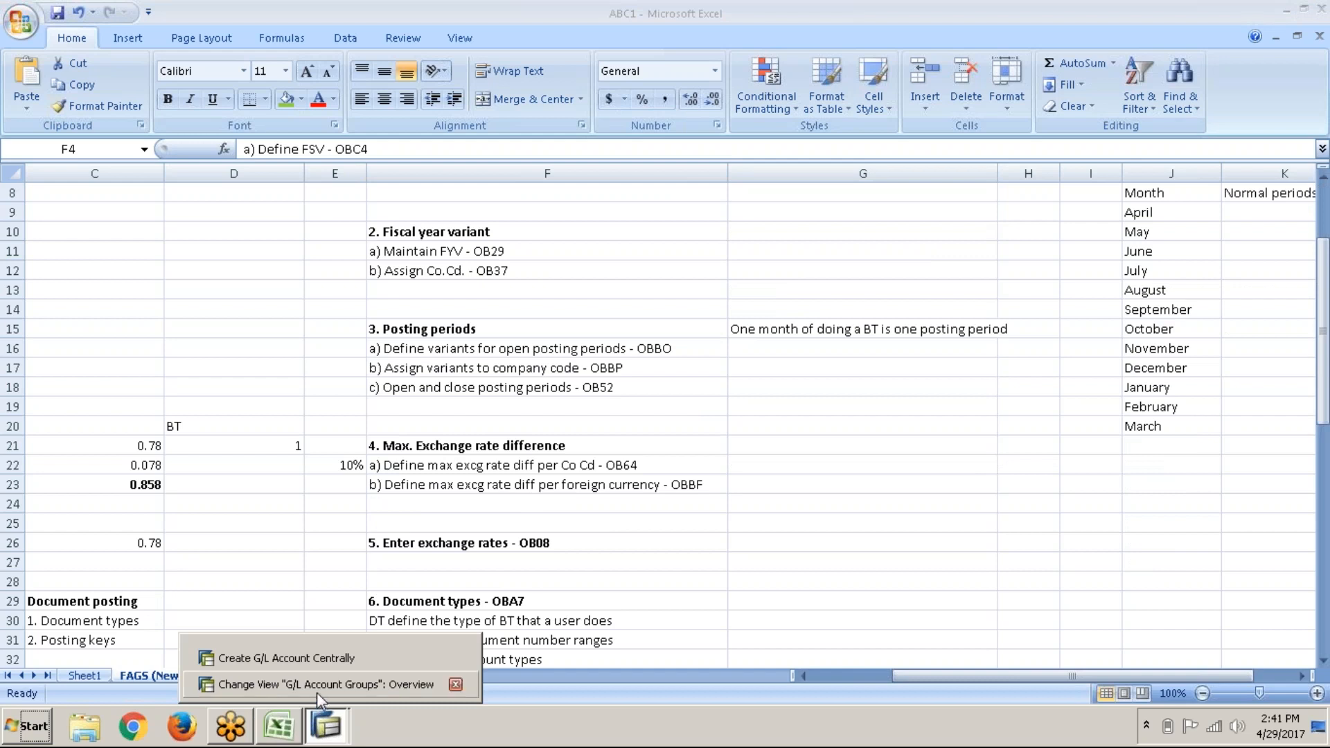
{"action": "left_click", "coordinate": [351, 664]}
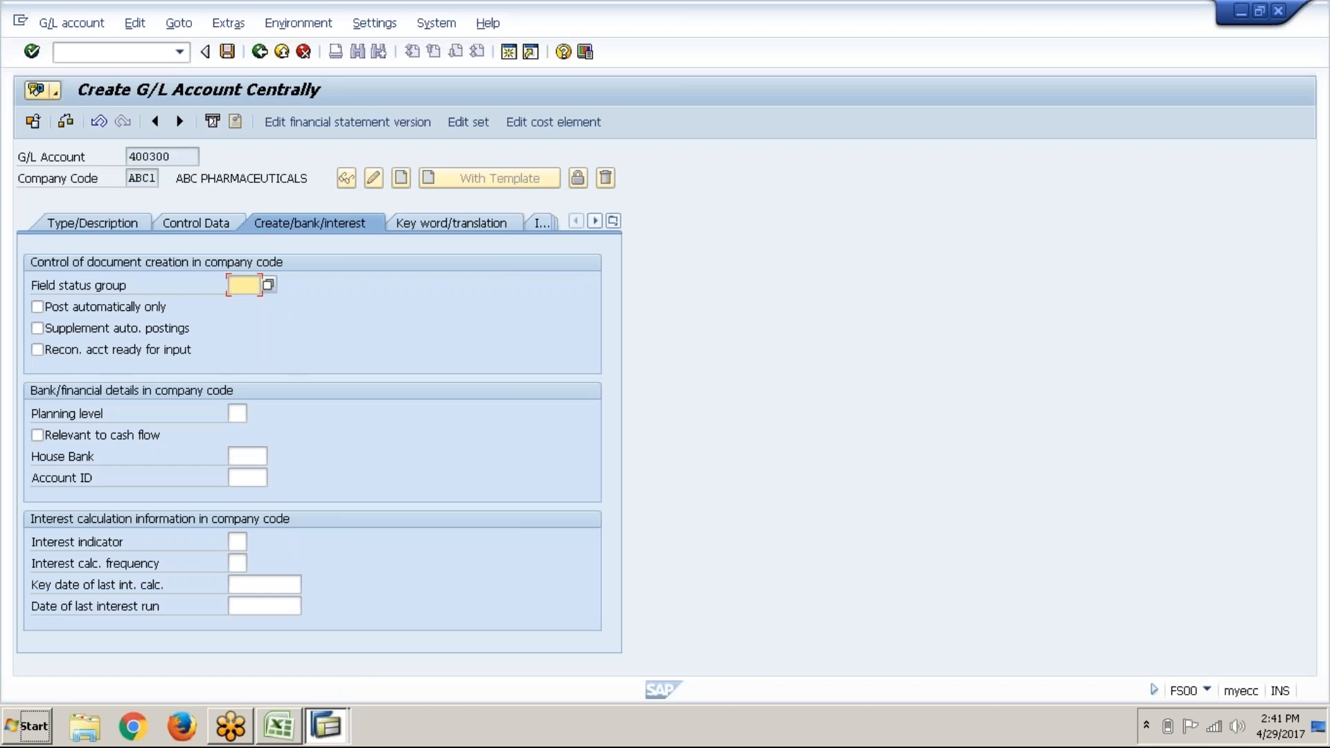
Step: Assign field status group G001 (General, with text, allocation) to account 400300 and save it
{"action": "left_click", "coordinate": [280, 289]}
{"action": "left_click", "coordinate": [247, 293]}
{"action": "left_click", "coordinate": [268, 284]}
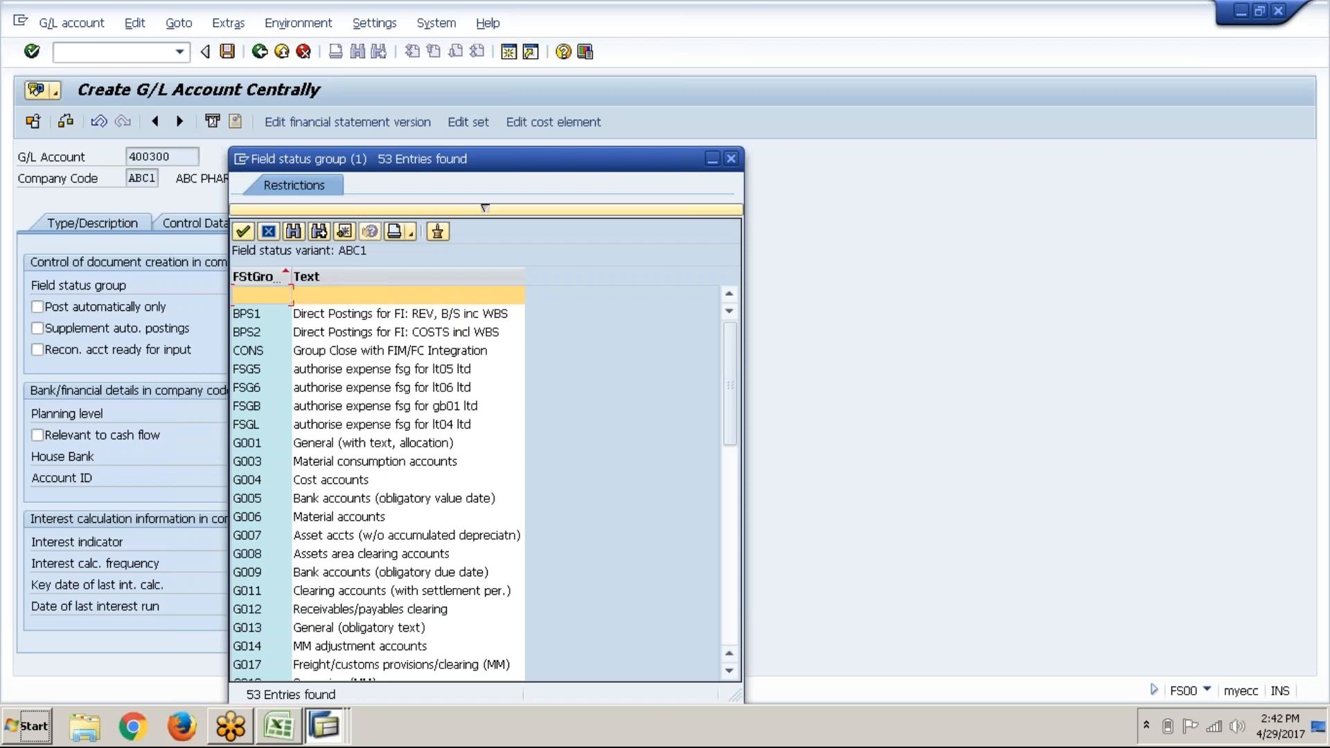
{"action": "left_click", "coordinate": [185, 159]}
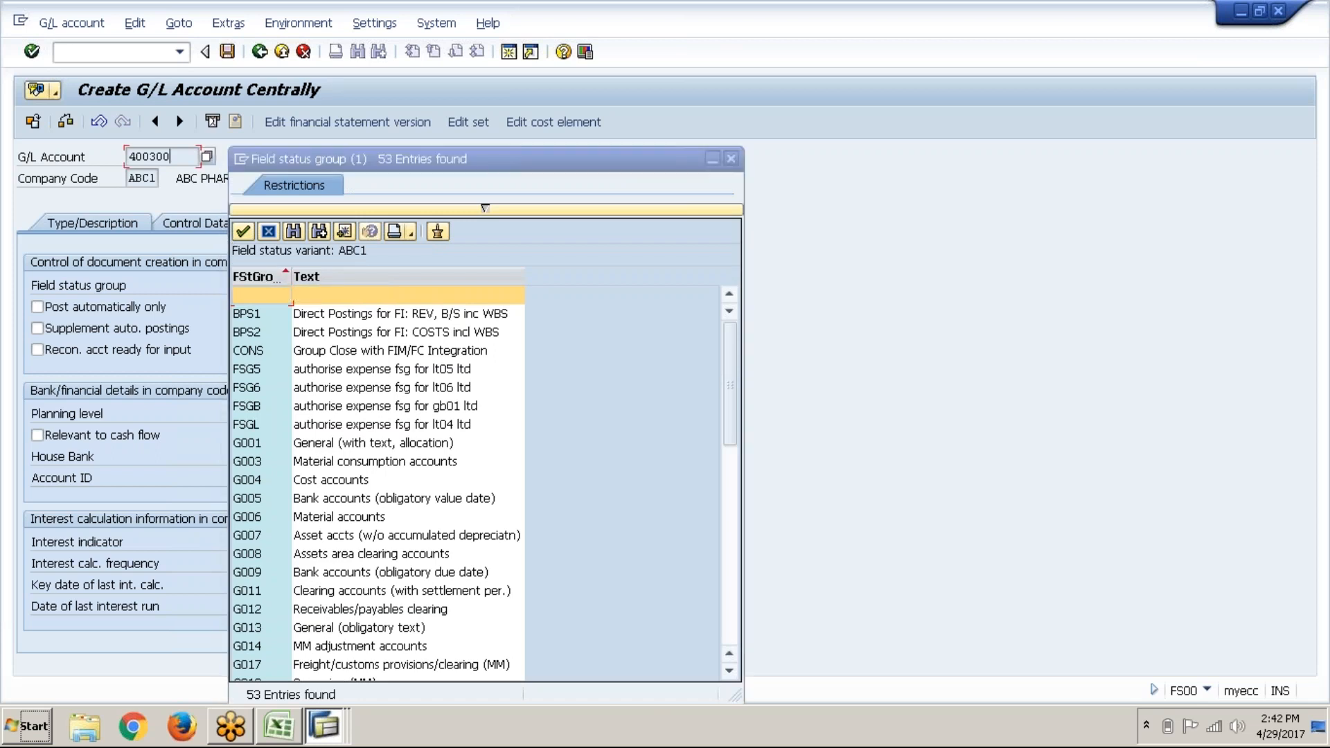
{"action": "left_click", "coordinate": [435, 445]}
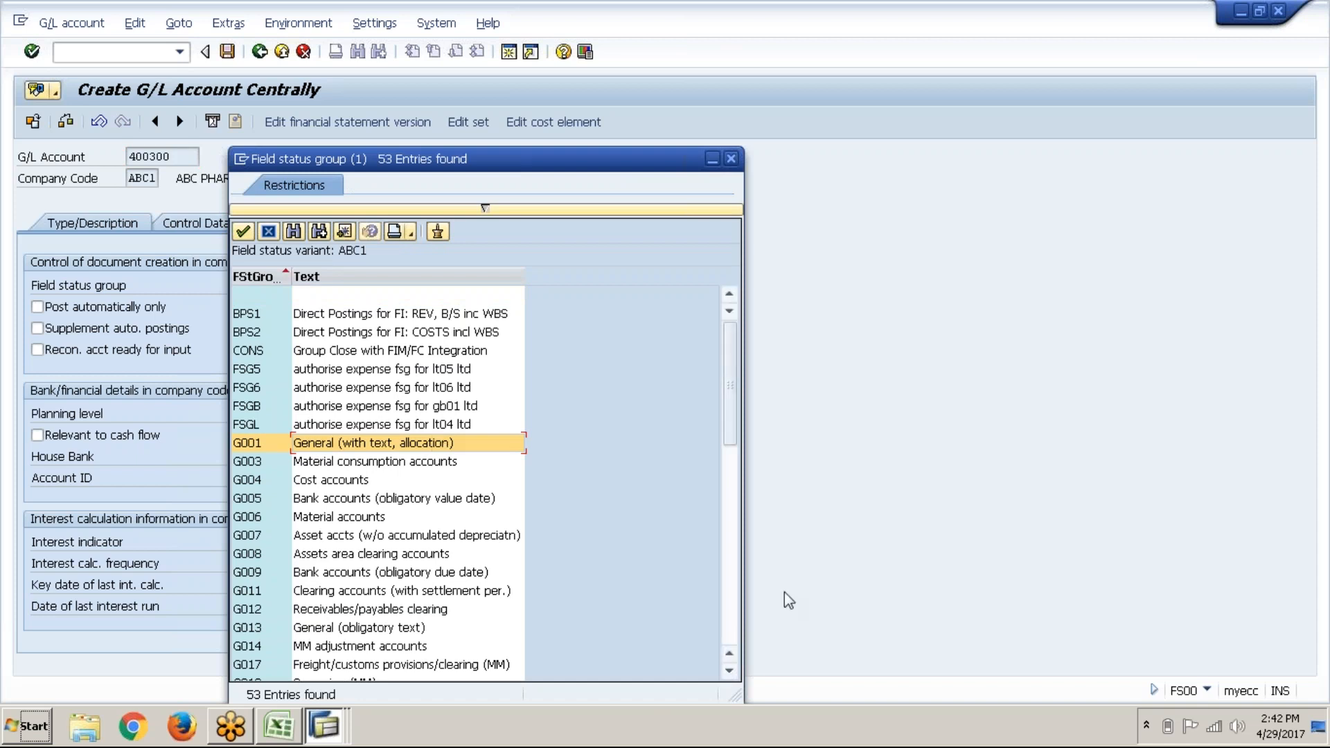
{"action": "left_click", "coordinate": [733, 554]}
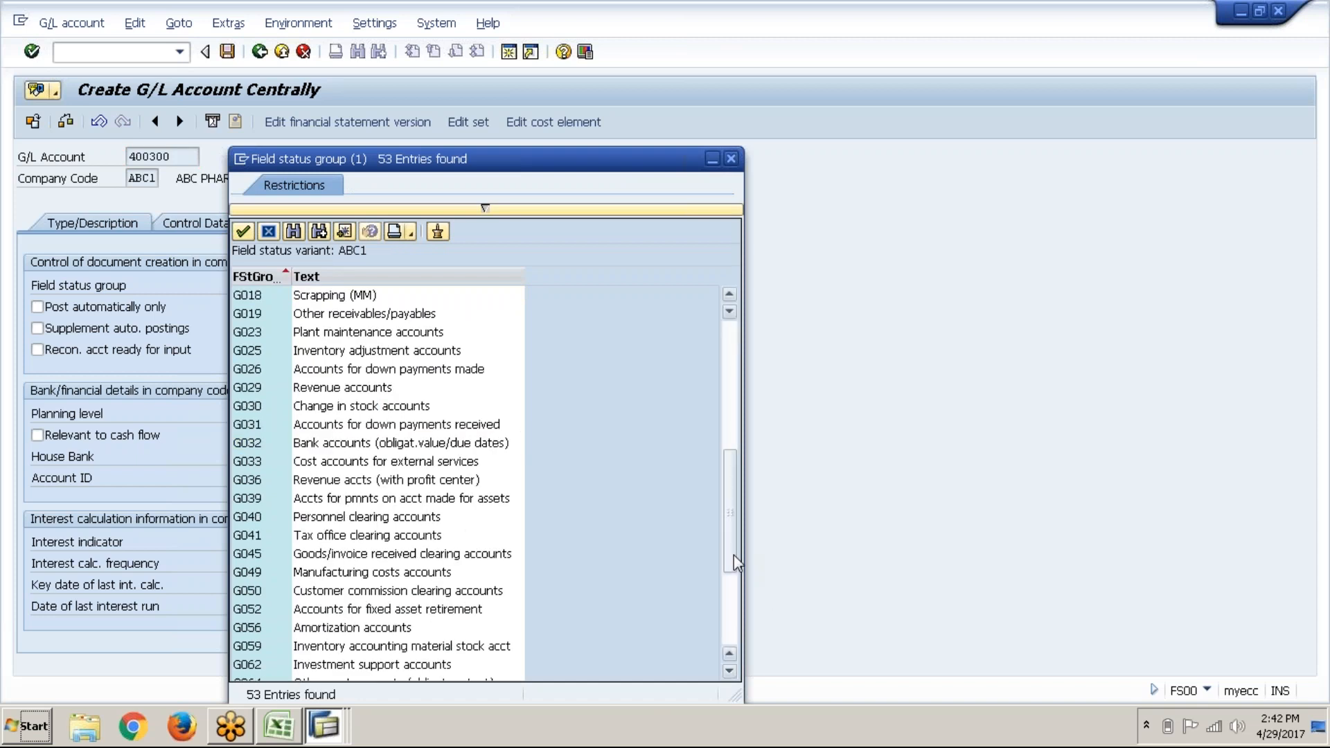
{"action": "left_click", "coordinate": [724, 580]}
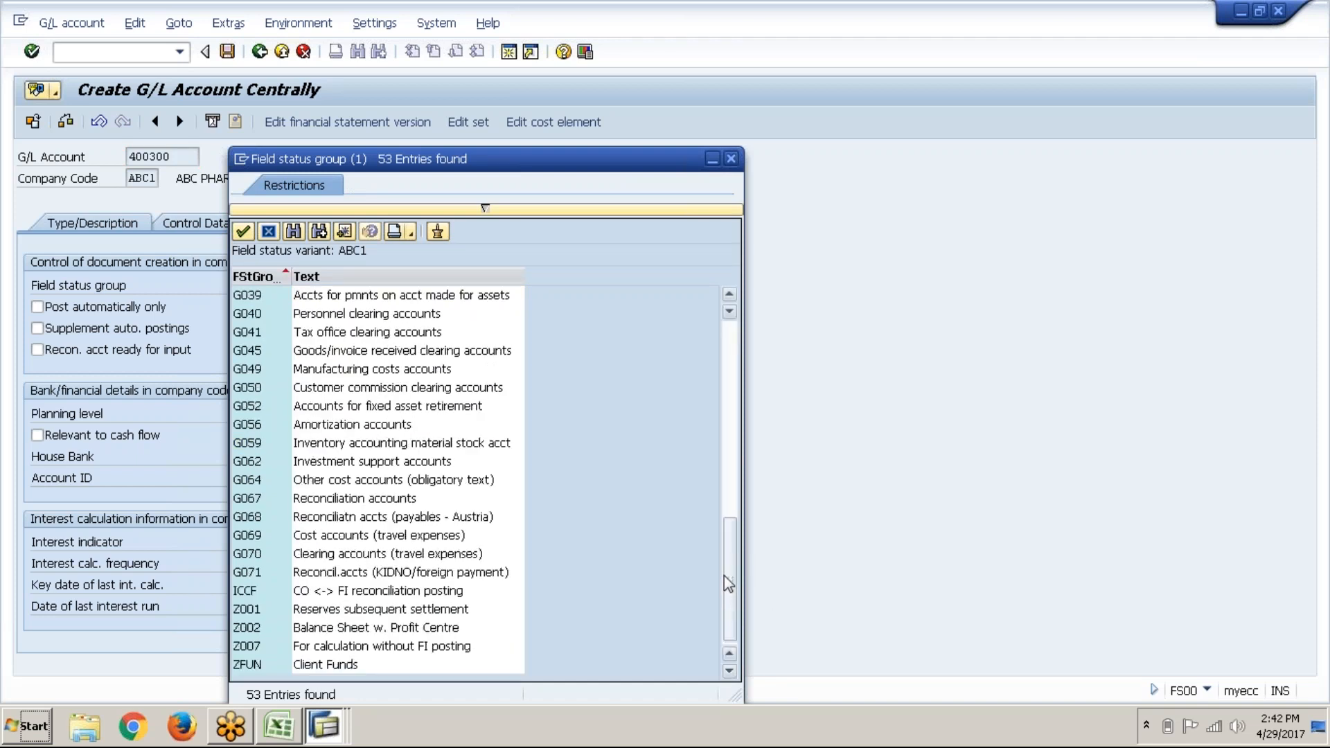
{"action": "left_click", "coordinate": [728, 463]}
{"action": "left_click", "coordinate": [728, 394]}
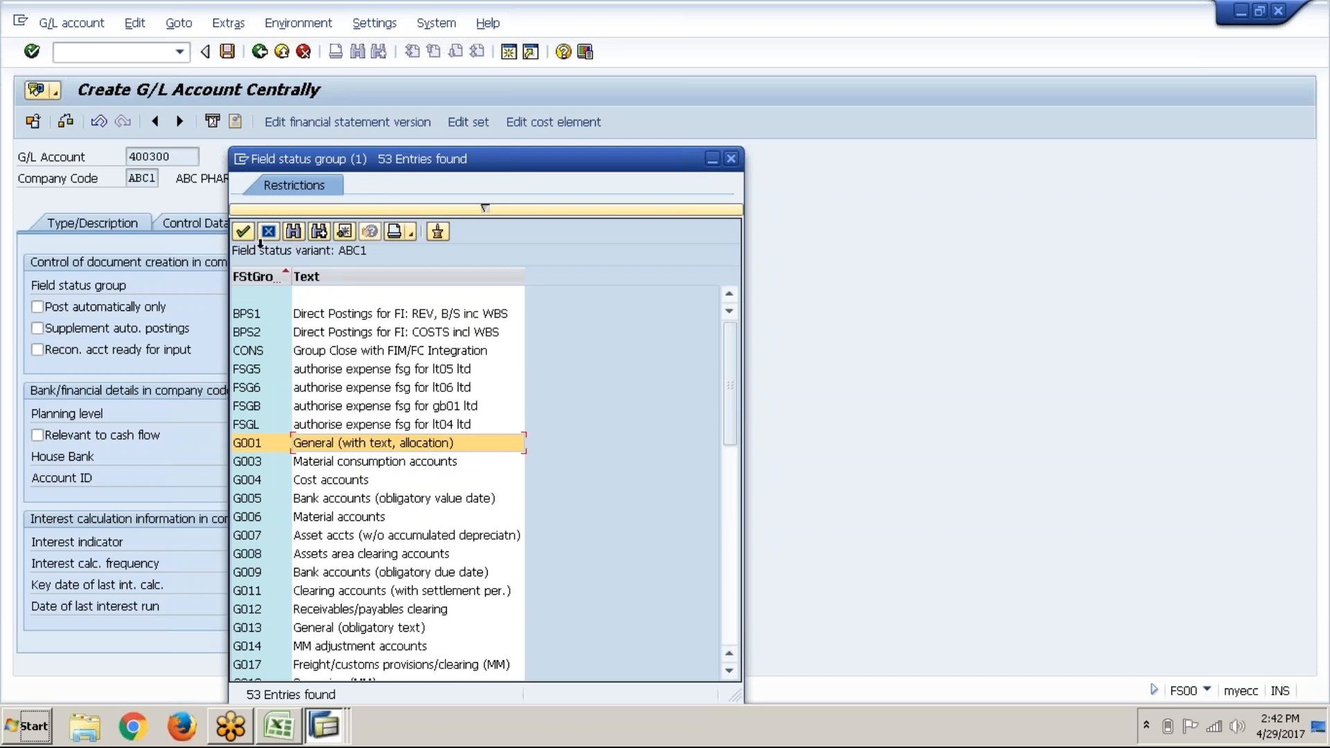
{"action": "left_click", "coordinate": [243, 232]}
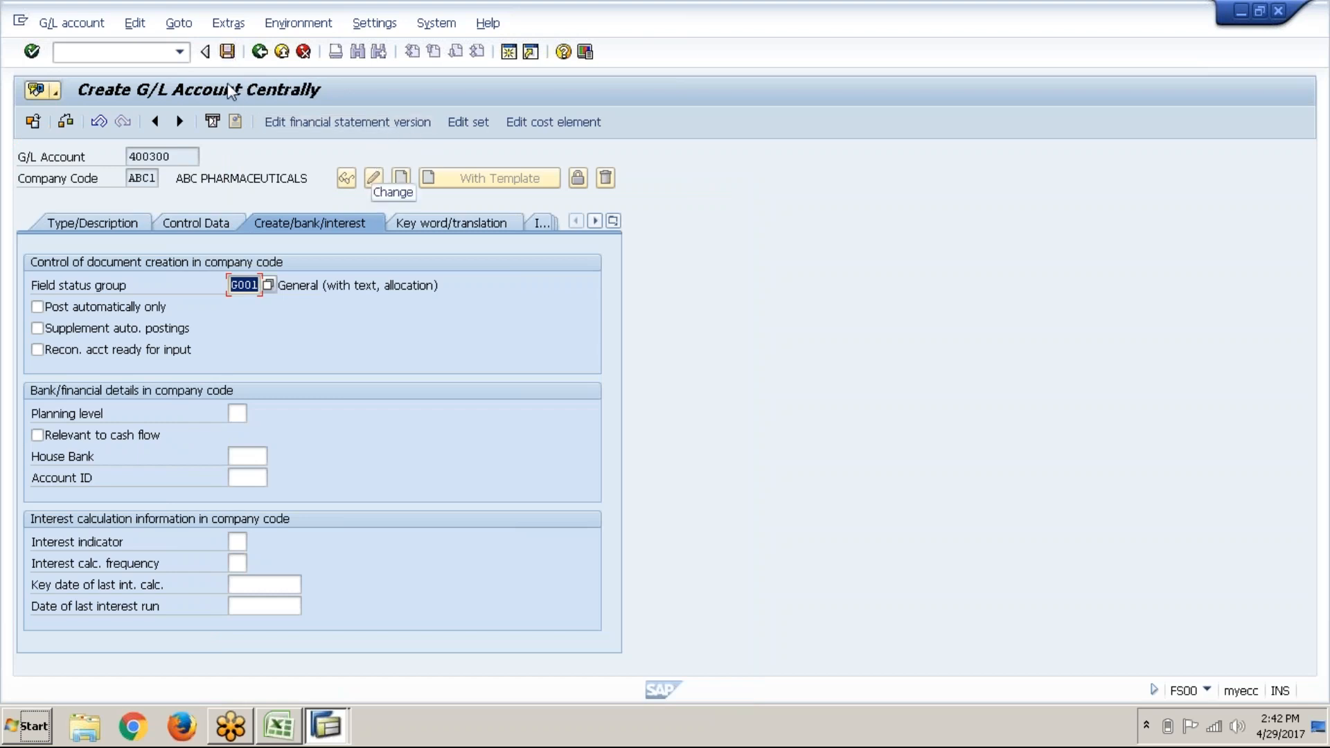
{"action": "left_click", "coordinate": [228, 52]}
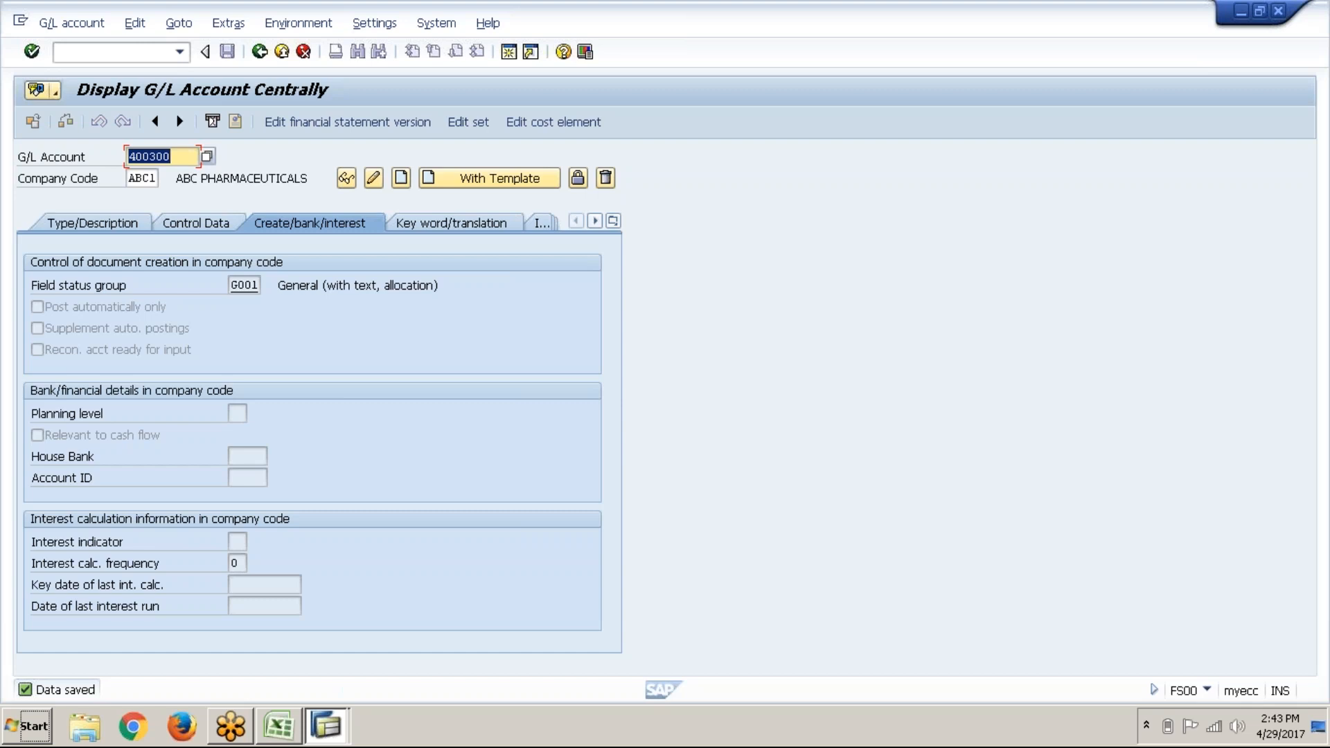
{"action": "left_click", "coordinate": [279, 728]}
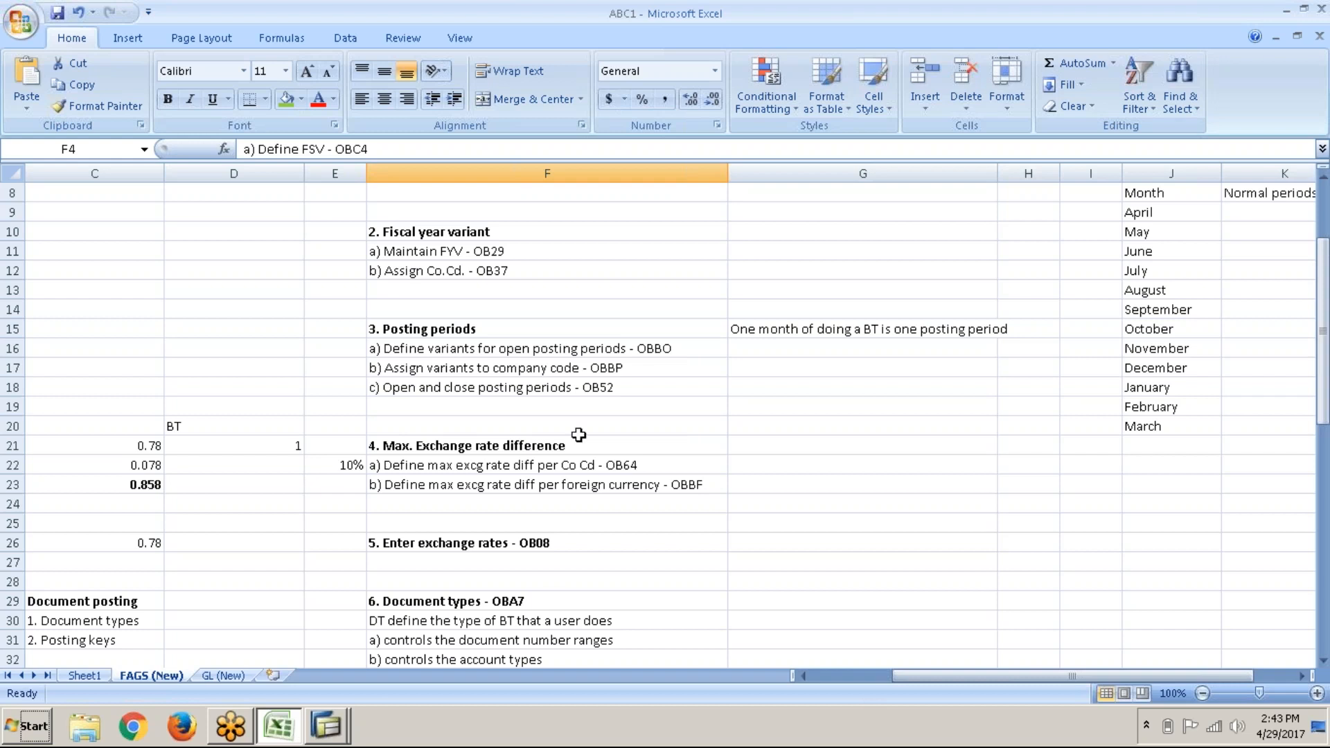
Step: On GL (New), enter 400301 in G50 and copy the Electricty expenses description from F50
{"action": "left_click", "coordinate": [212, 676]}
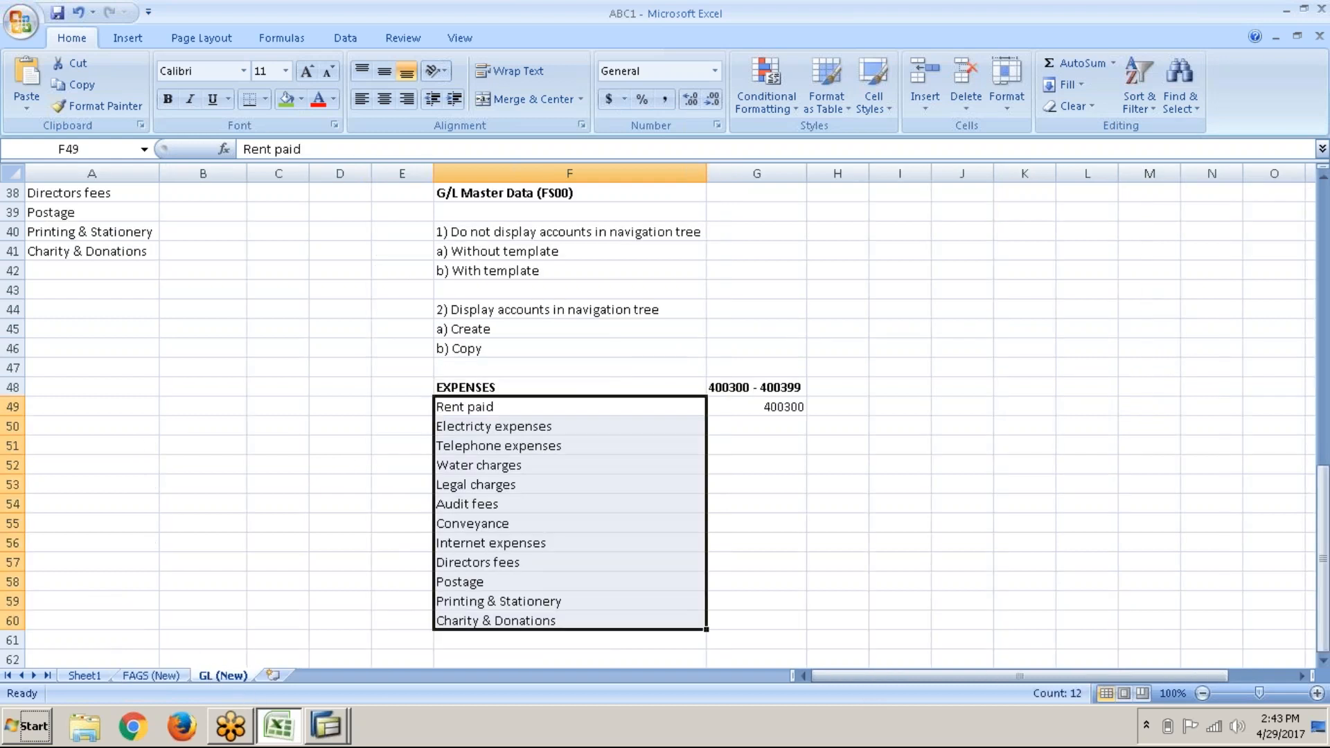
{"action": "left_click", "coordinate": [695, 425]}
{"action": "left_click", "coordinate": [745, 425]}
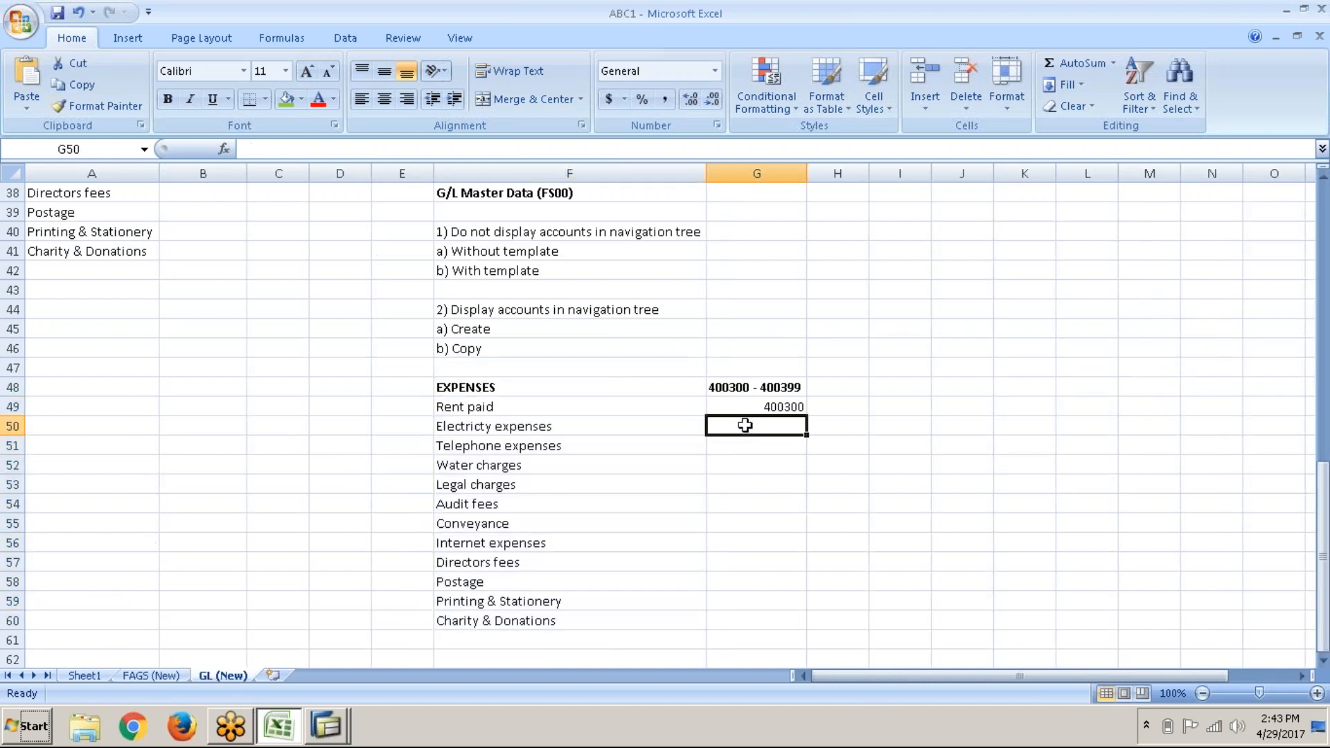
{"action": "left_click", "coordinate": [676, 434]}
{"action": "key", "text": "ctrl+c"}
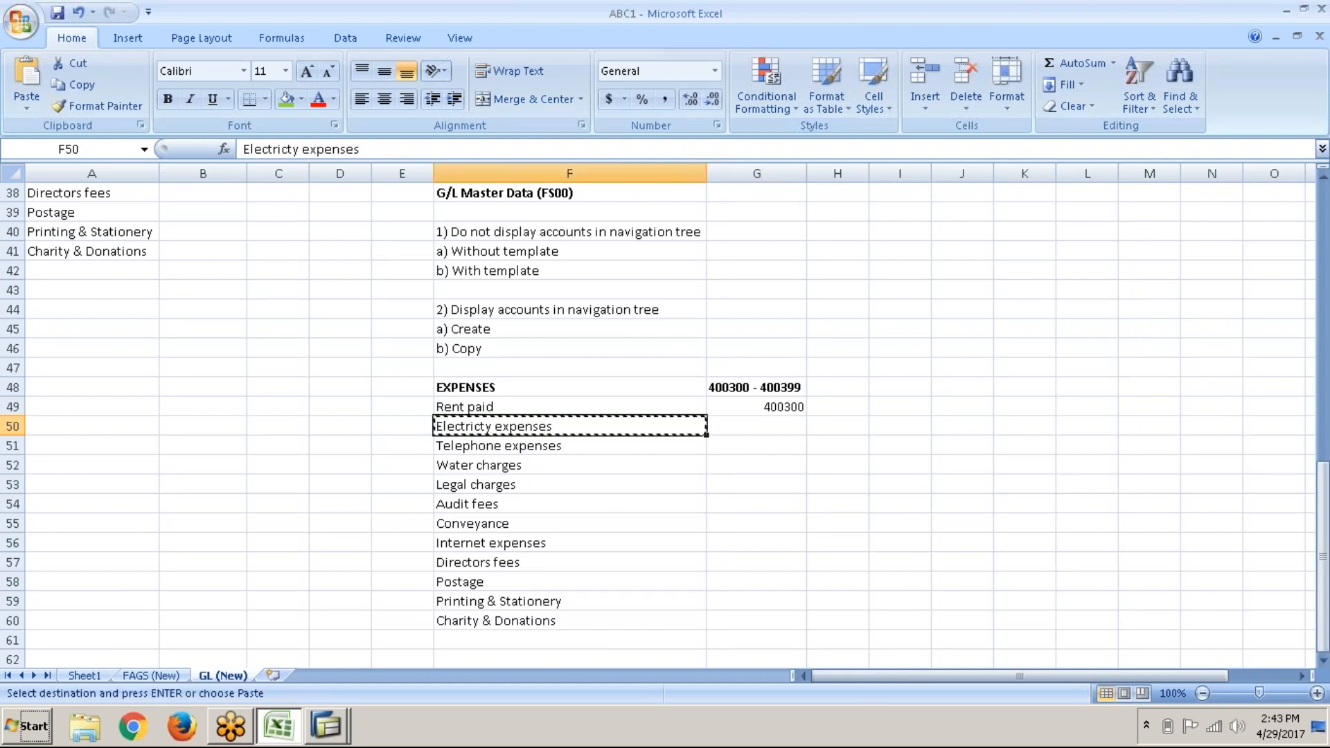
{"action": "key", "text": "Right"}
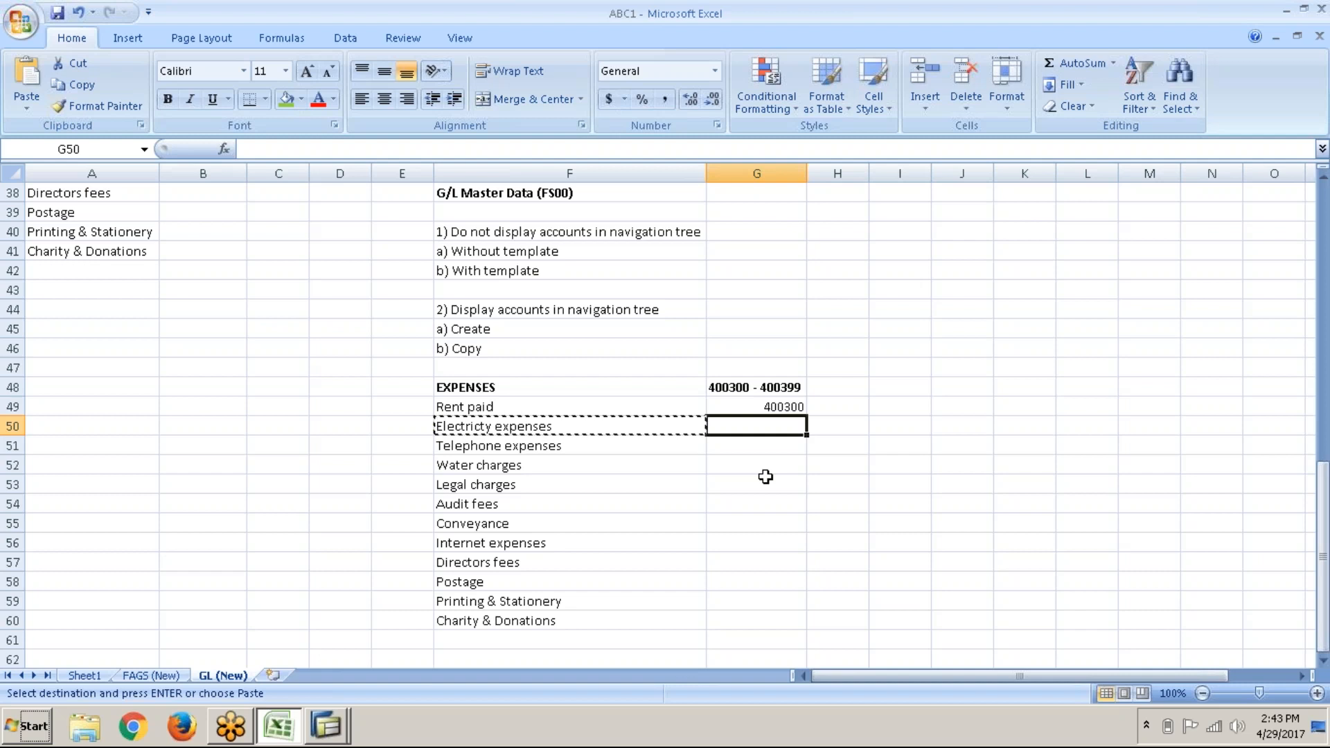
{"action": "type", "text": "400"}
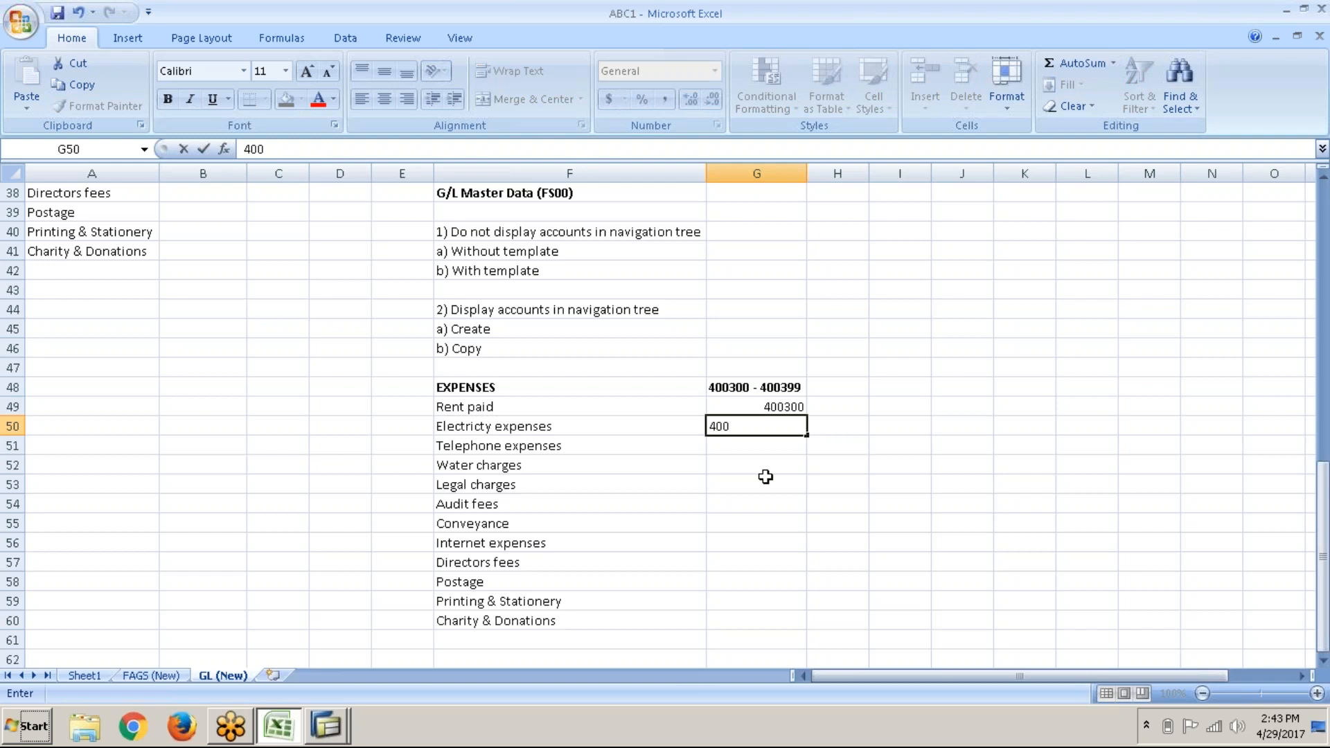
{"action": "type", "text": "301"}
{"action": "key", "text": "Return"}
{"action": "key", "text": "Left"}
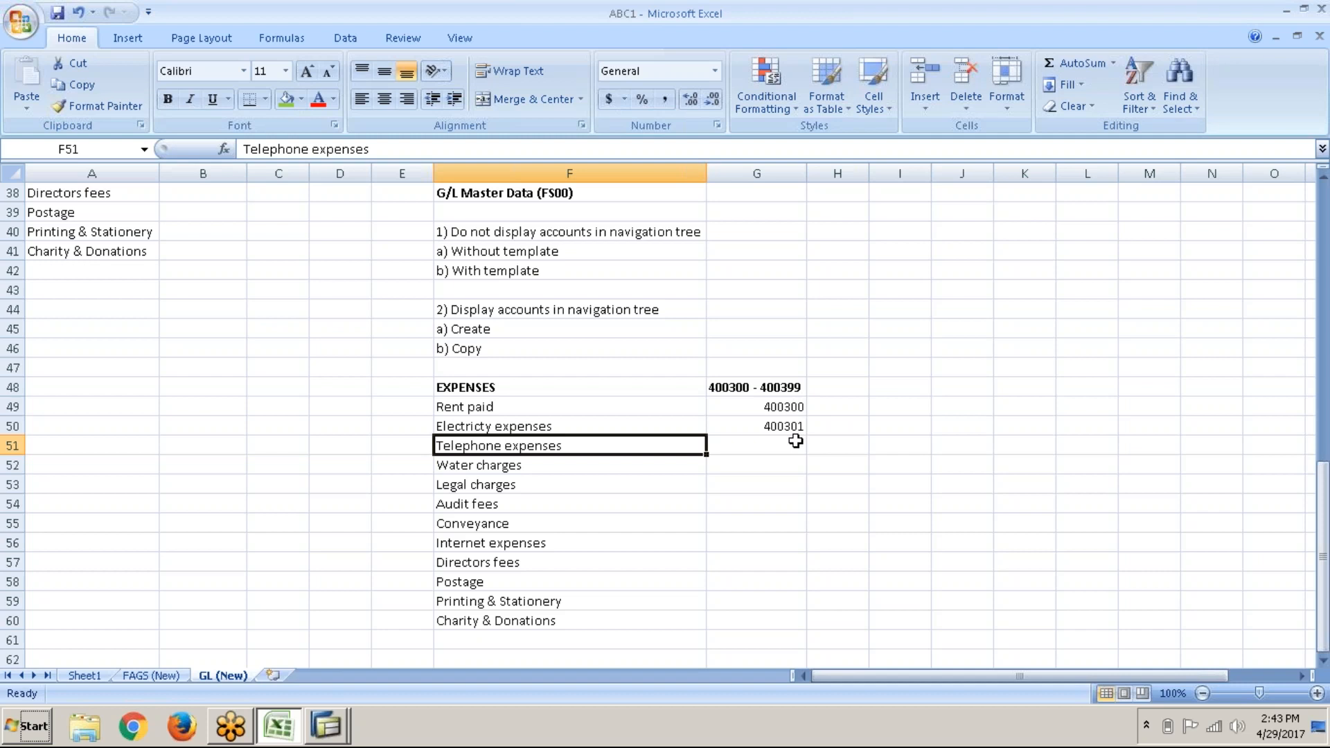
{"action": "left_click", "coordinate": [687, 422]}
{"action": "key", "text": "ctrl+c"}
{"action": "key", "text": "alt+Tab"}
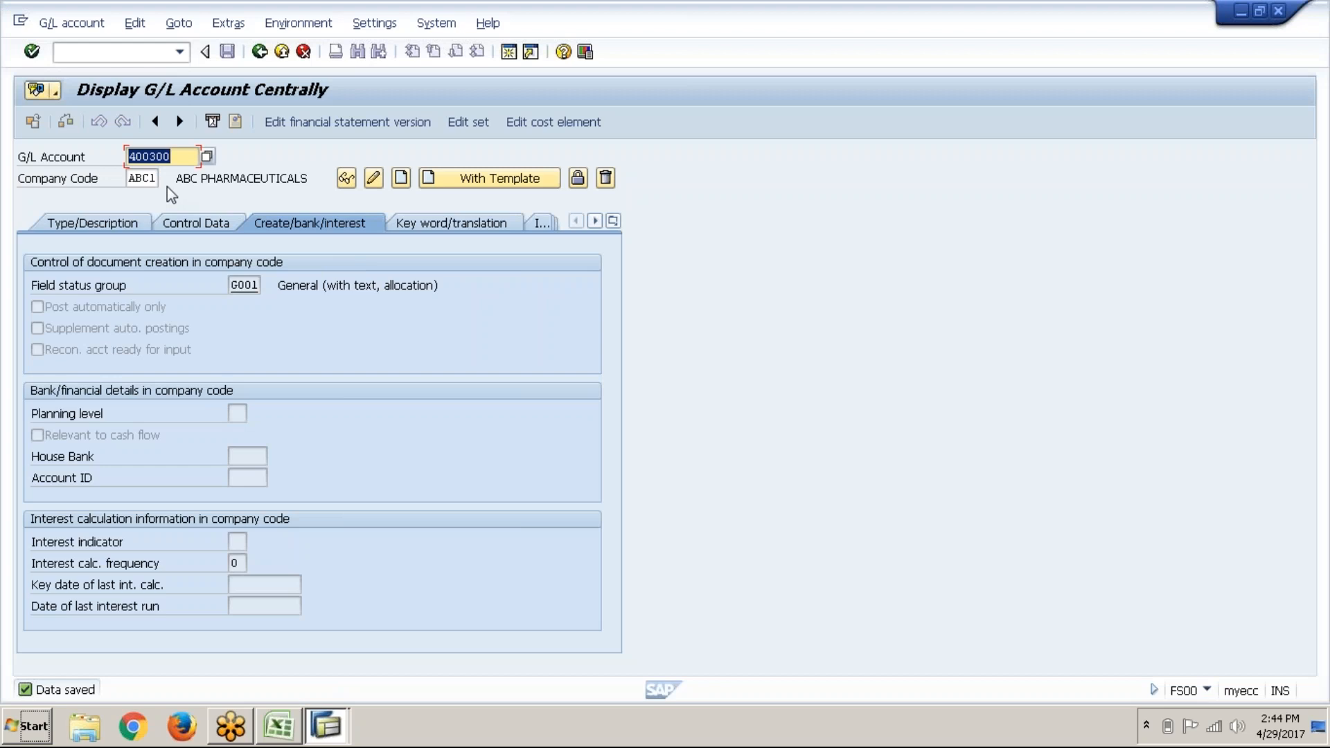
Step: Enter account number 400301 and start creating it in company code ABC1
{"action": "type", "text": "400301"}
{"action": "left_click", "coordinate": [149, 178]}
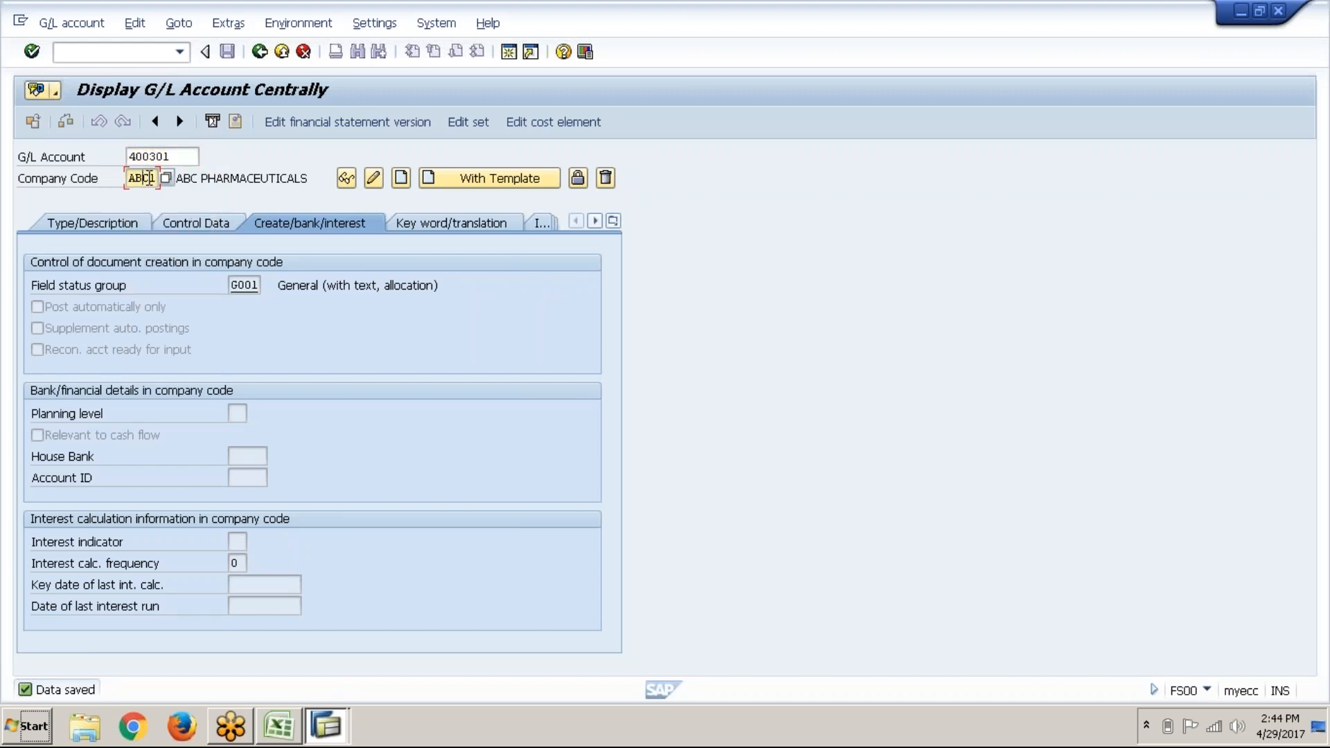
{"action": "left_click", "coordinate": [404, 183]}
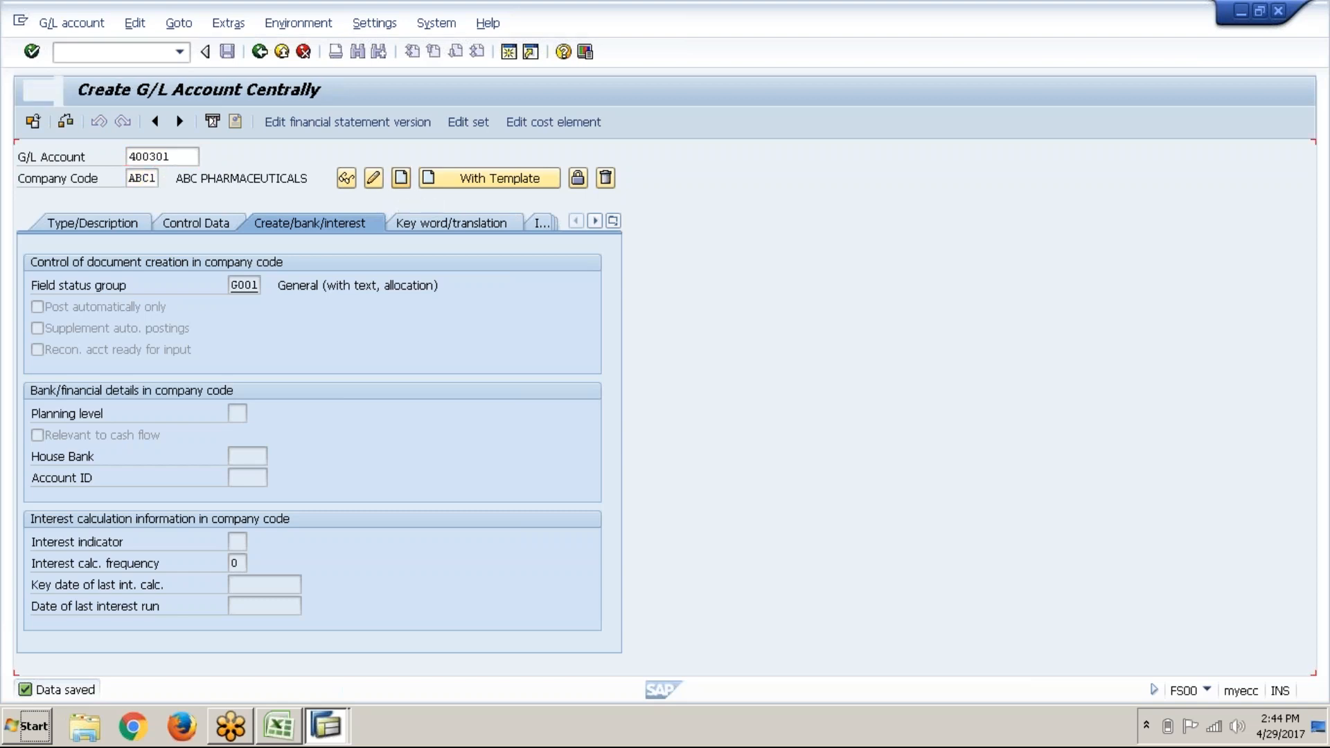
{"action": "left_click", "coordinate": [122, 226]}
Step: Set account group Expenses with short and long text 'Electricty Expenses'
{"action": "left_click", "coordinate": [299, 292]}
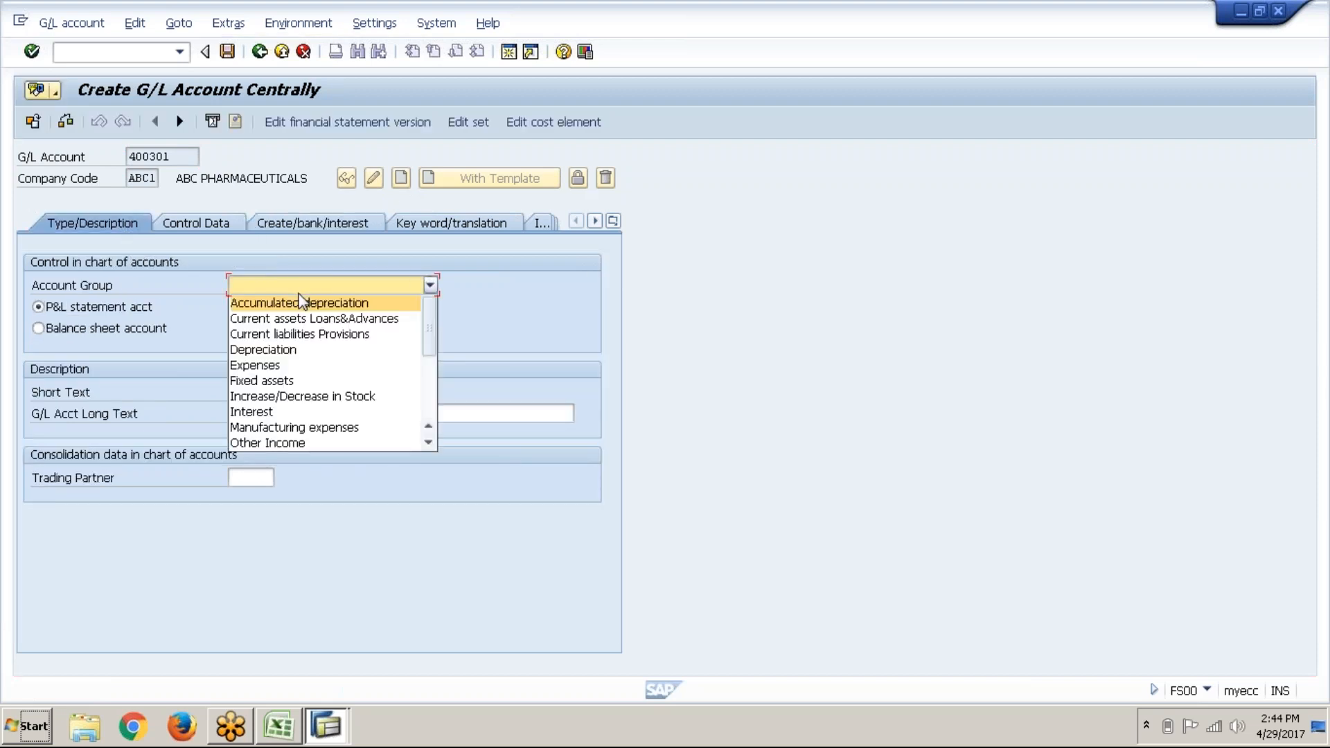
{"action": "left_click", "coordinate": [293, 366]}
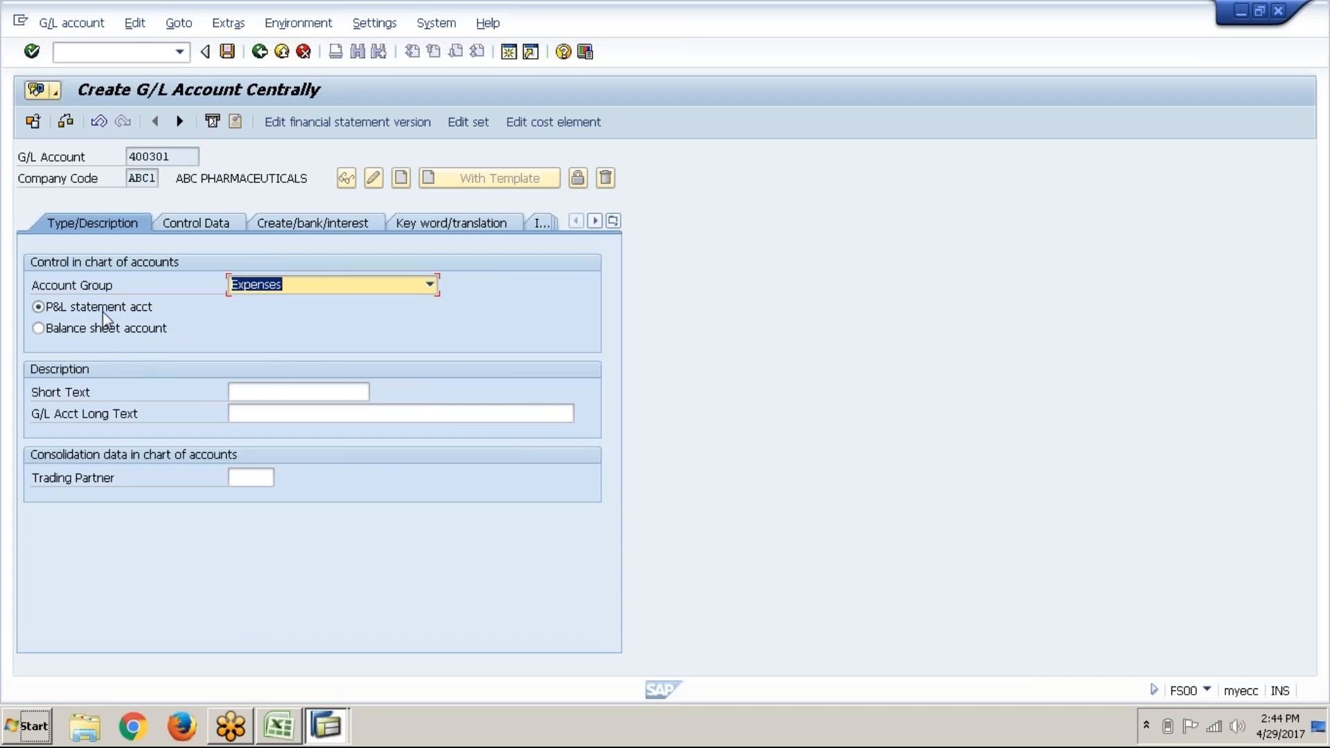
{"action": "left_click", "coordinate": [283, 393]}
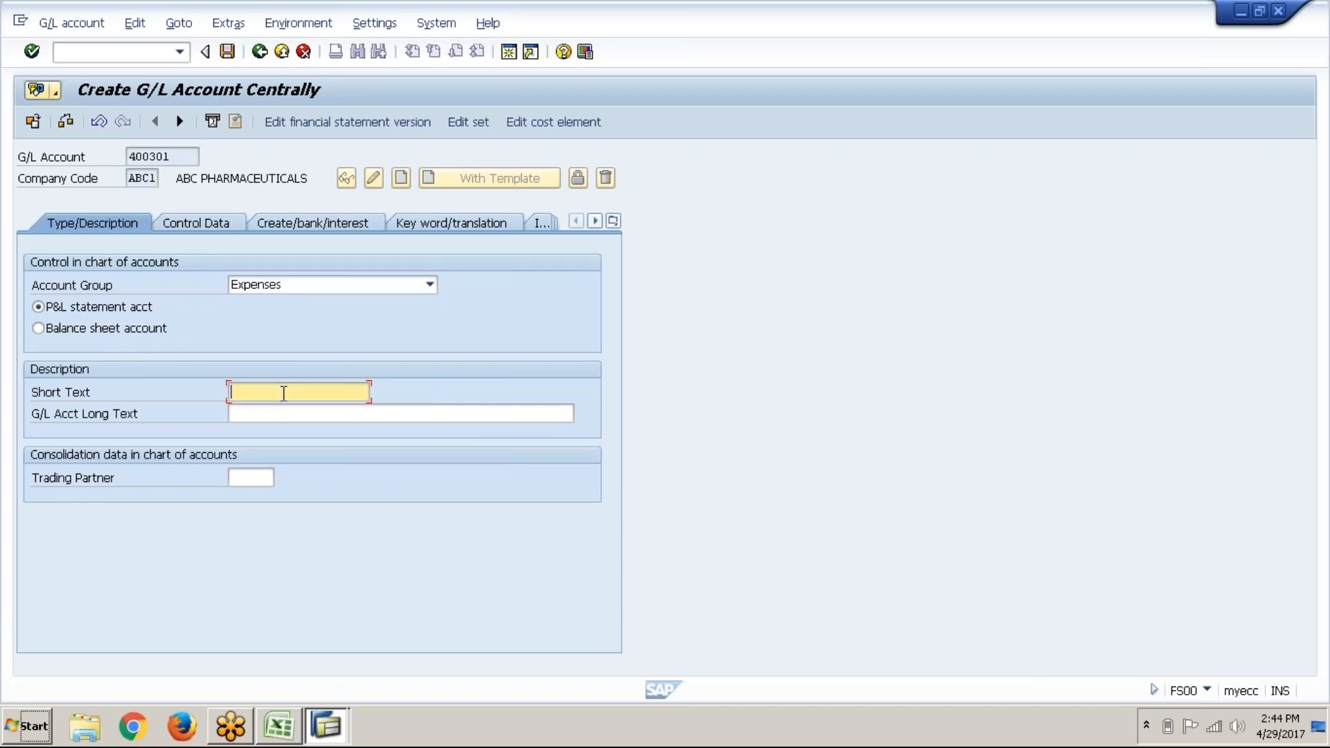
{"action": "type", "text": "Electricty Expenses"}
{"action": "left_click", "coordinate": [282, 414]}
{"action": "key", "text": "ctrl+v"}
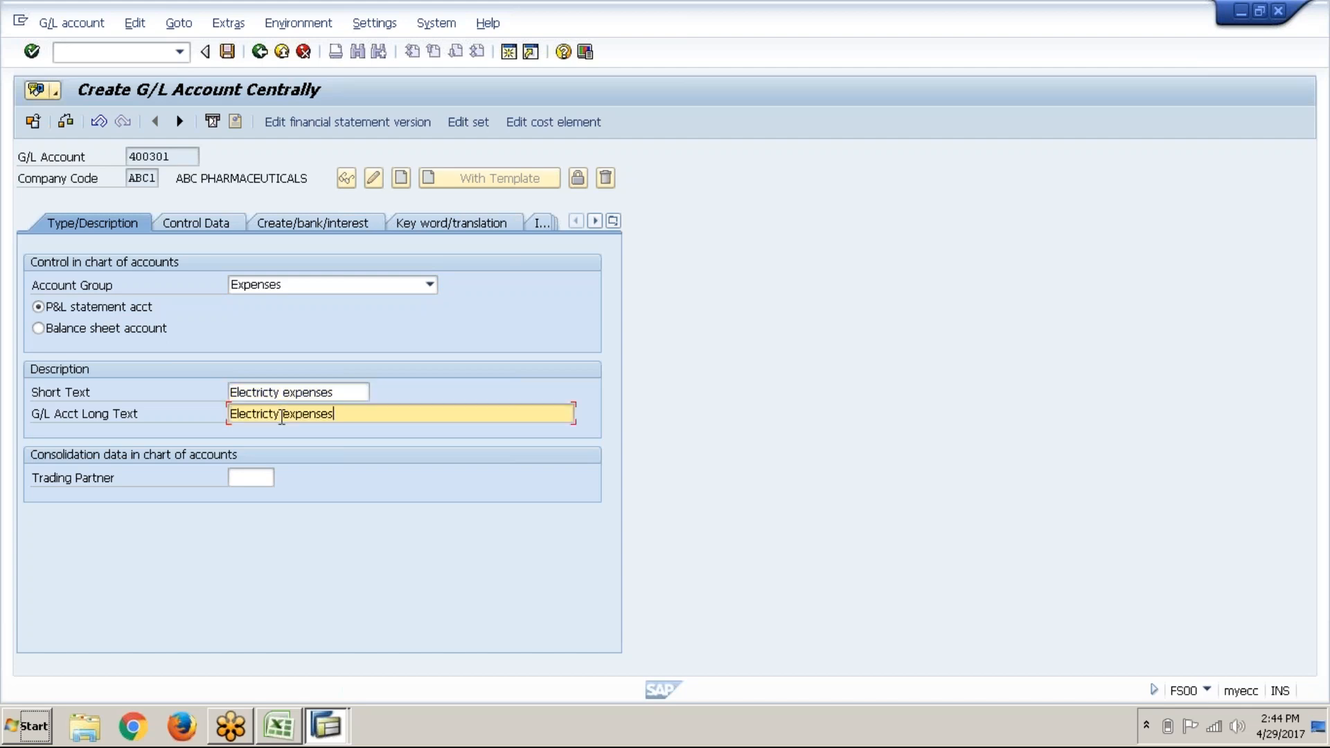
{"action": "left_click", "coordinate": [201, 224]}
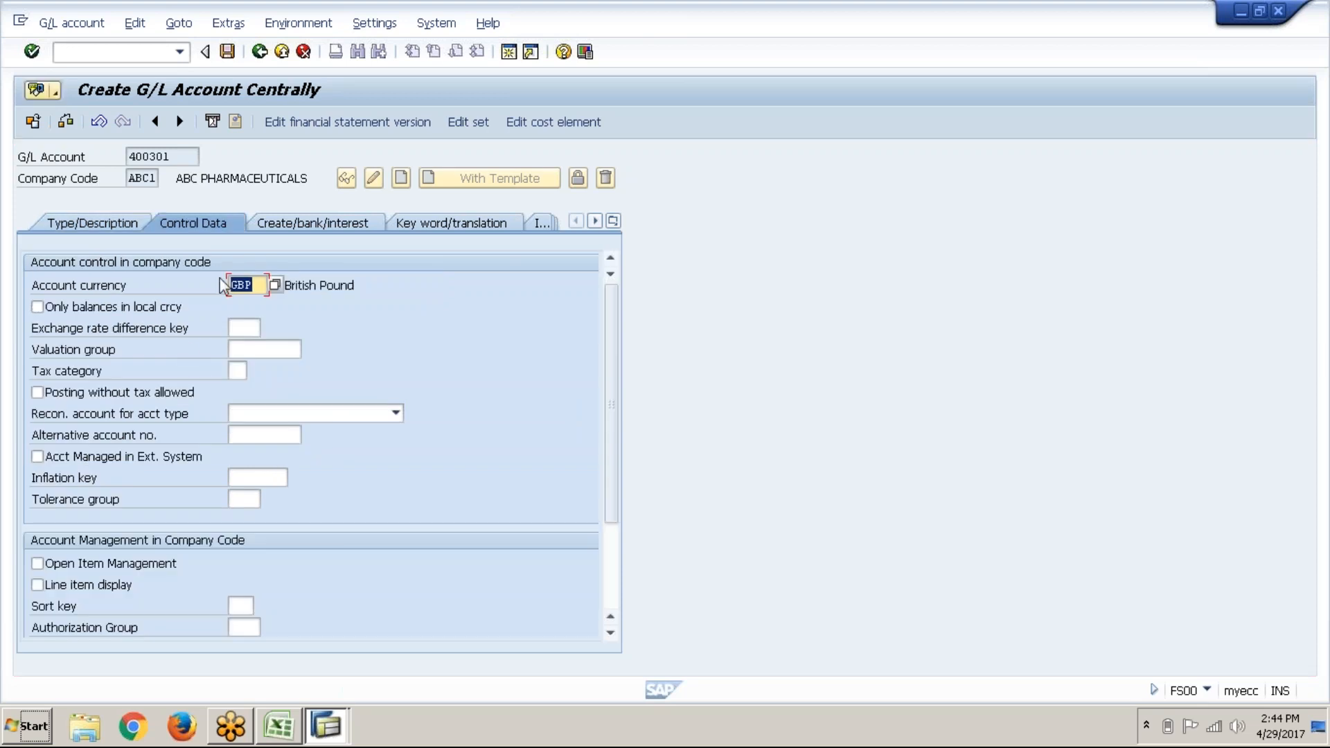
Step: Turn on line item display and set sort key 001 Posting date for 400301
{"action": "left_click", "coordinate": [86, 600]}
{"action": "left_click", "coordinate": [37, 585]}
{"action": "left_click", "coordinate": [242, 604]}
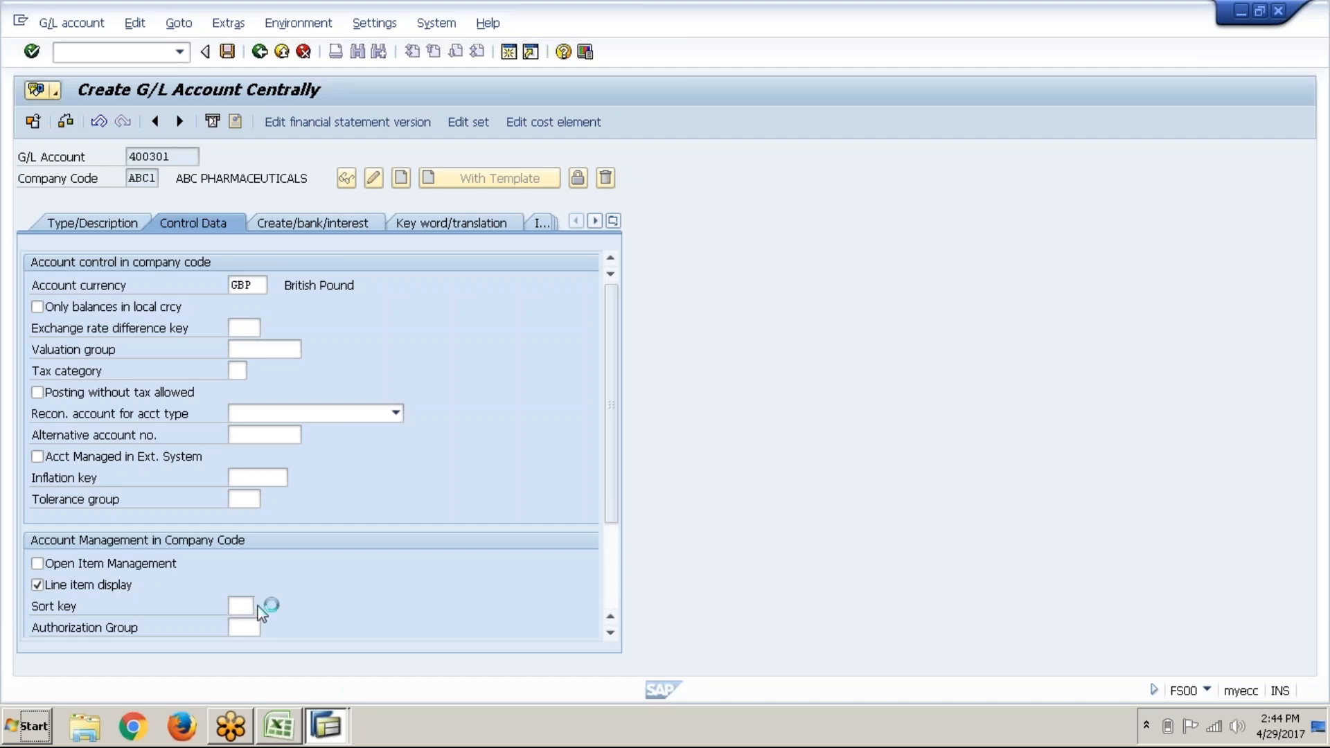
{"action": "left_click", "coordinate": [262, 605]}
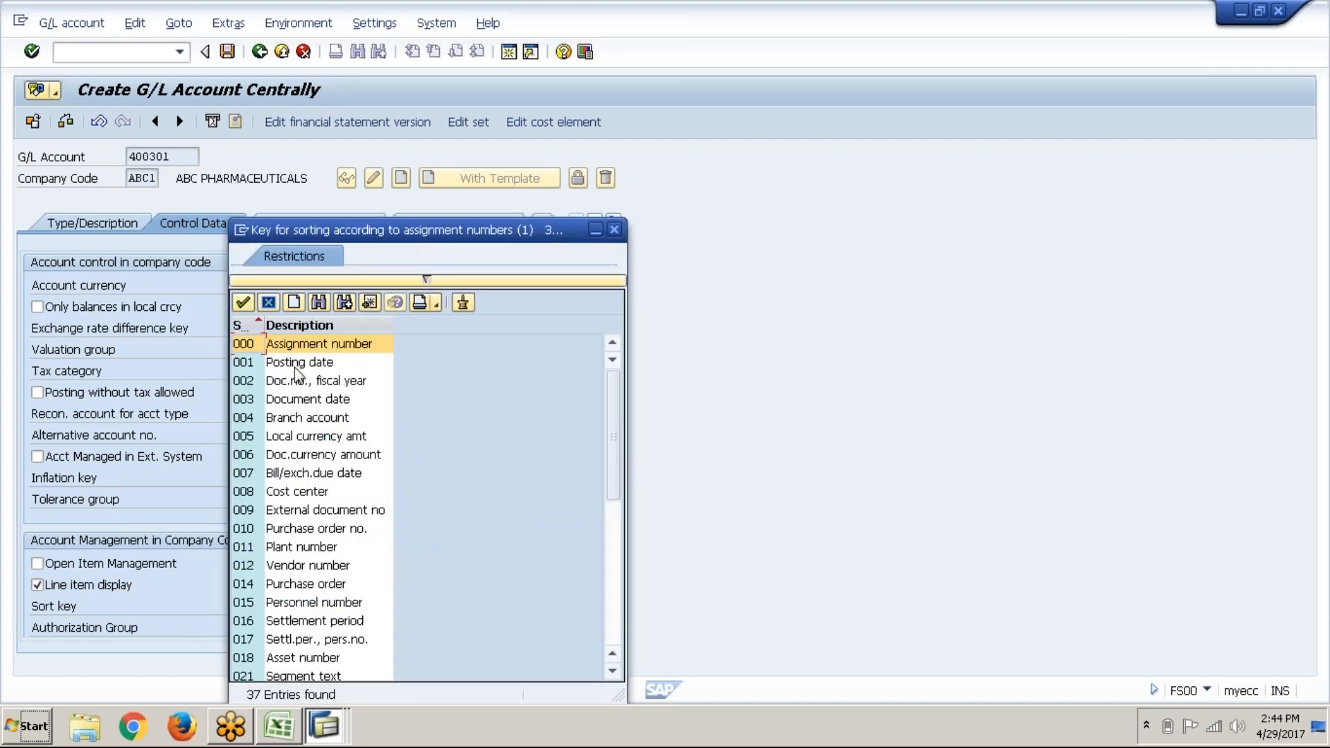
{"action": "double_click", "coordinate": [299, 361]}
{"action": "key", "text": "Return"}
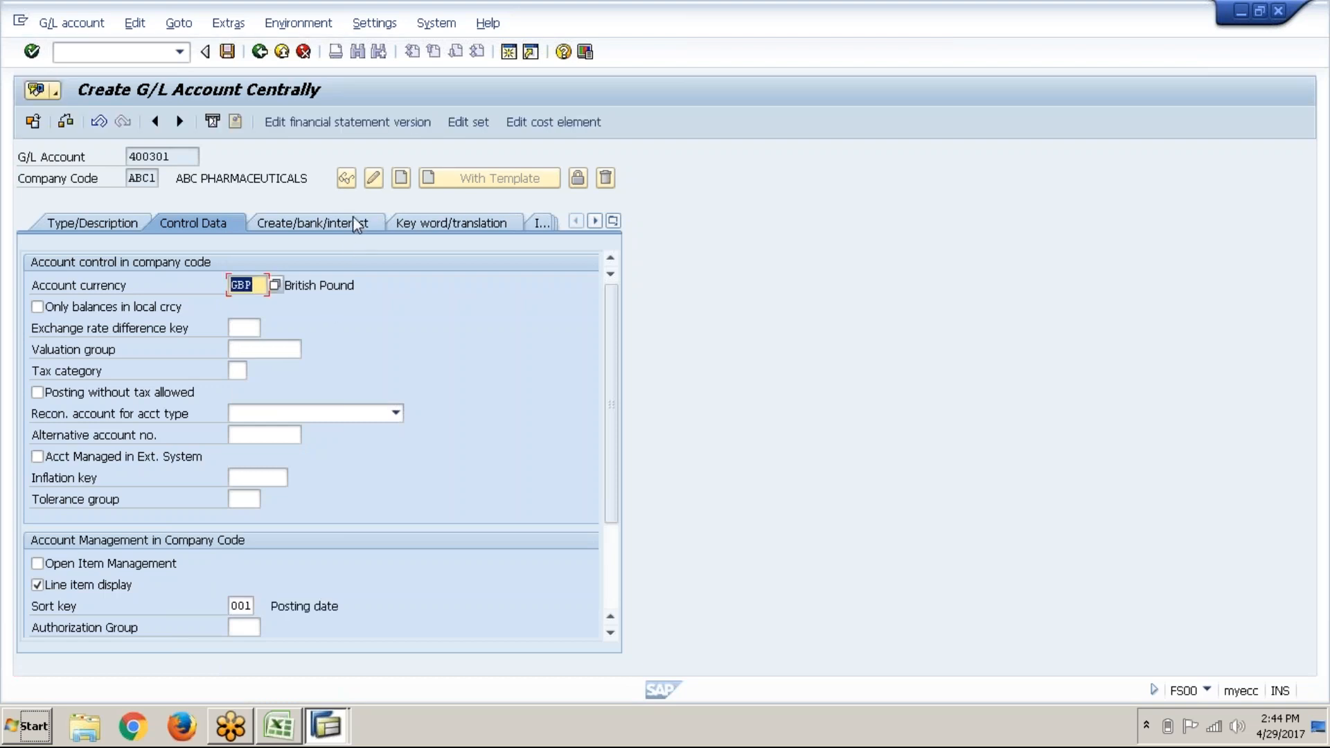
Step: Assign field status group G001 and save account 400301
{"action": "left_click", "coordinate": [352, 220]}
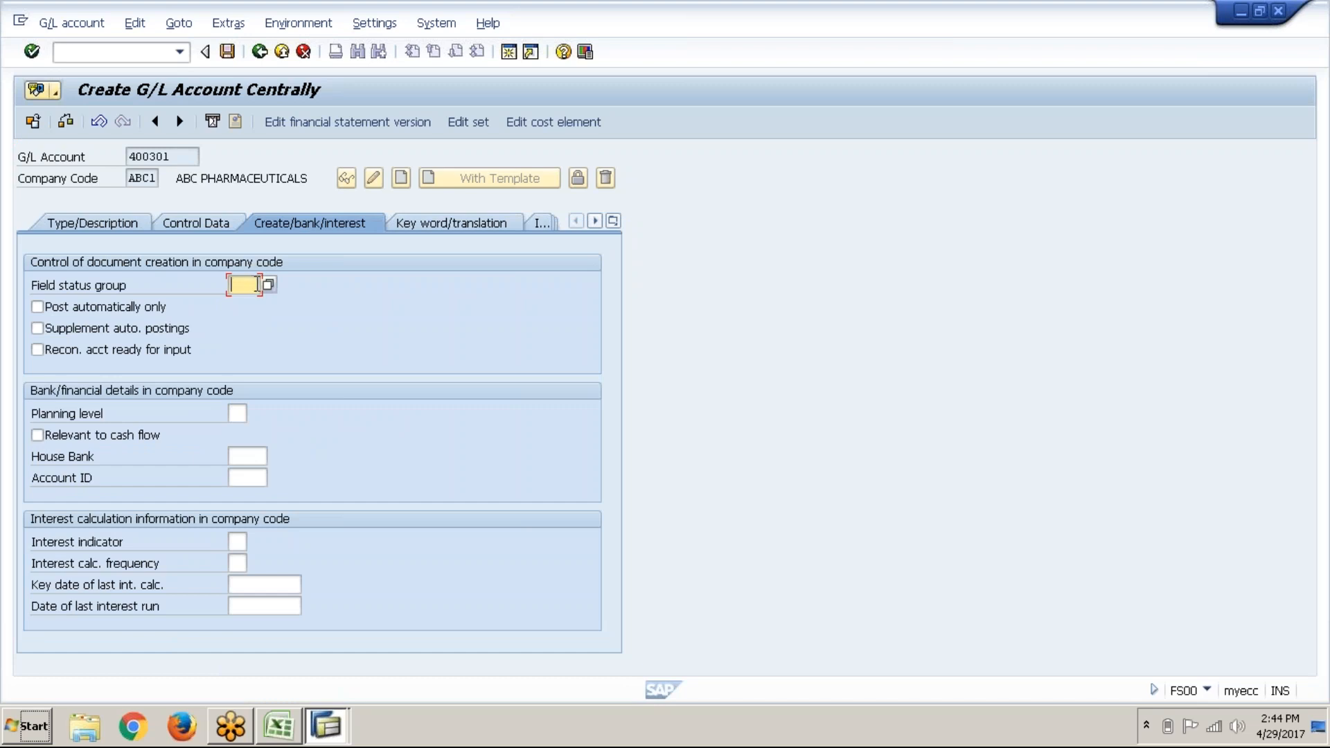
{"action": "left_click", "coordinate": [266, 290]}
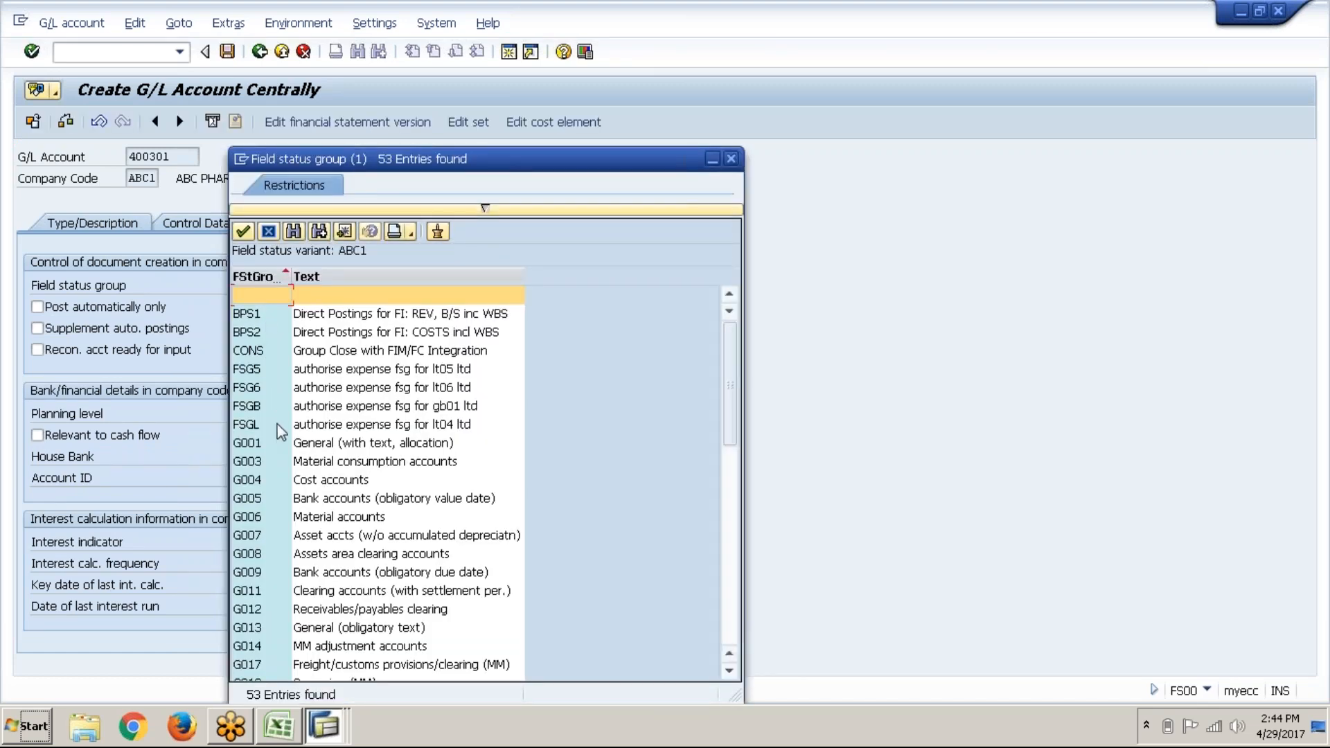
{"action": "double_click", "coordinate": [282, 445]}
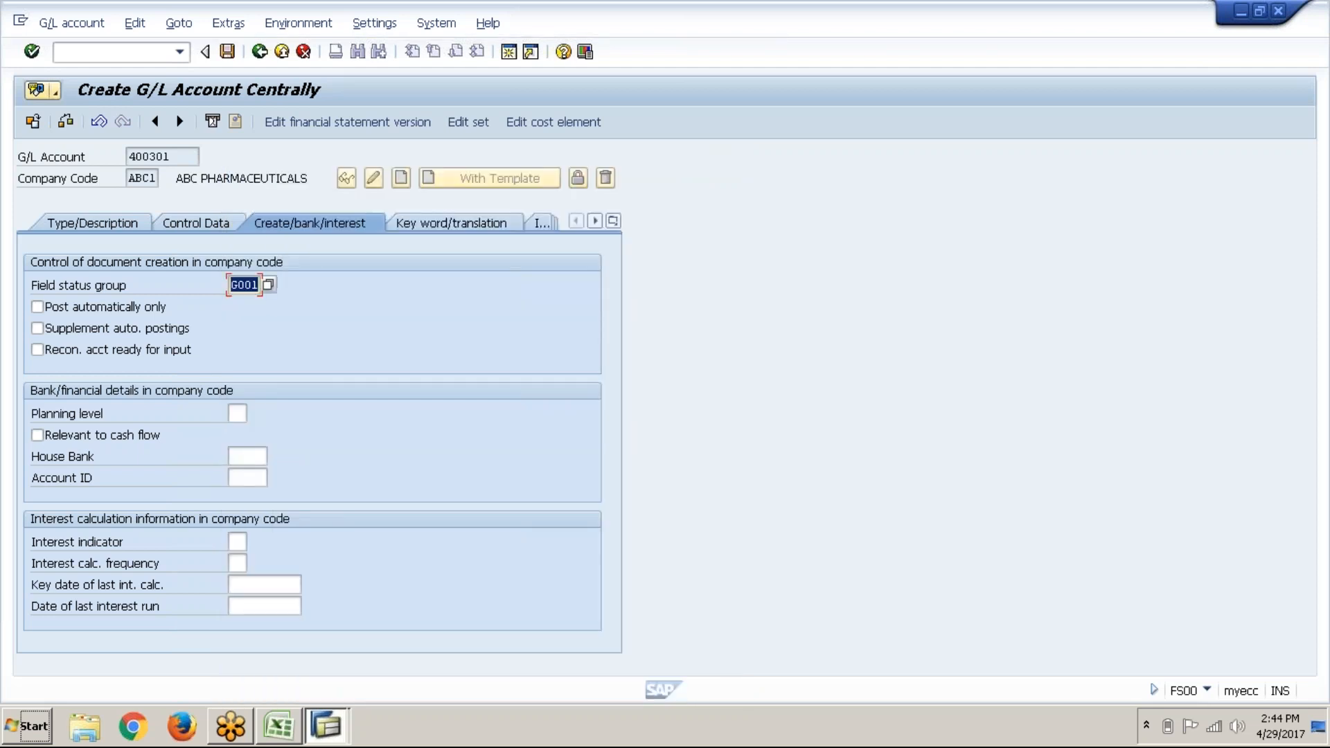
{"action": "key", "text": "Return"}
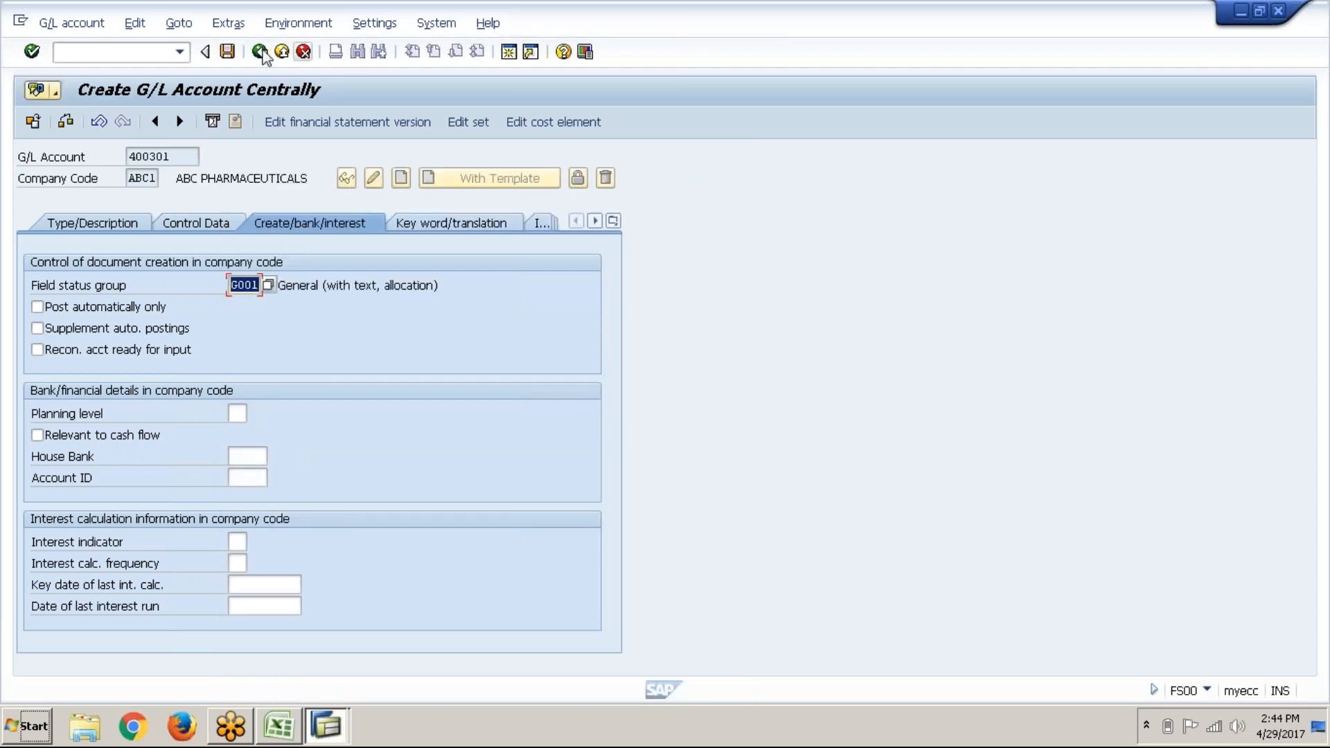
{"action": "left_click", "coordinate": [228, 51]}
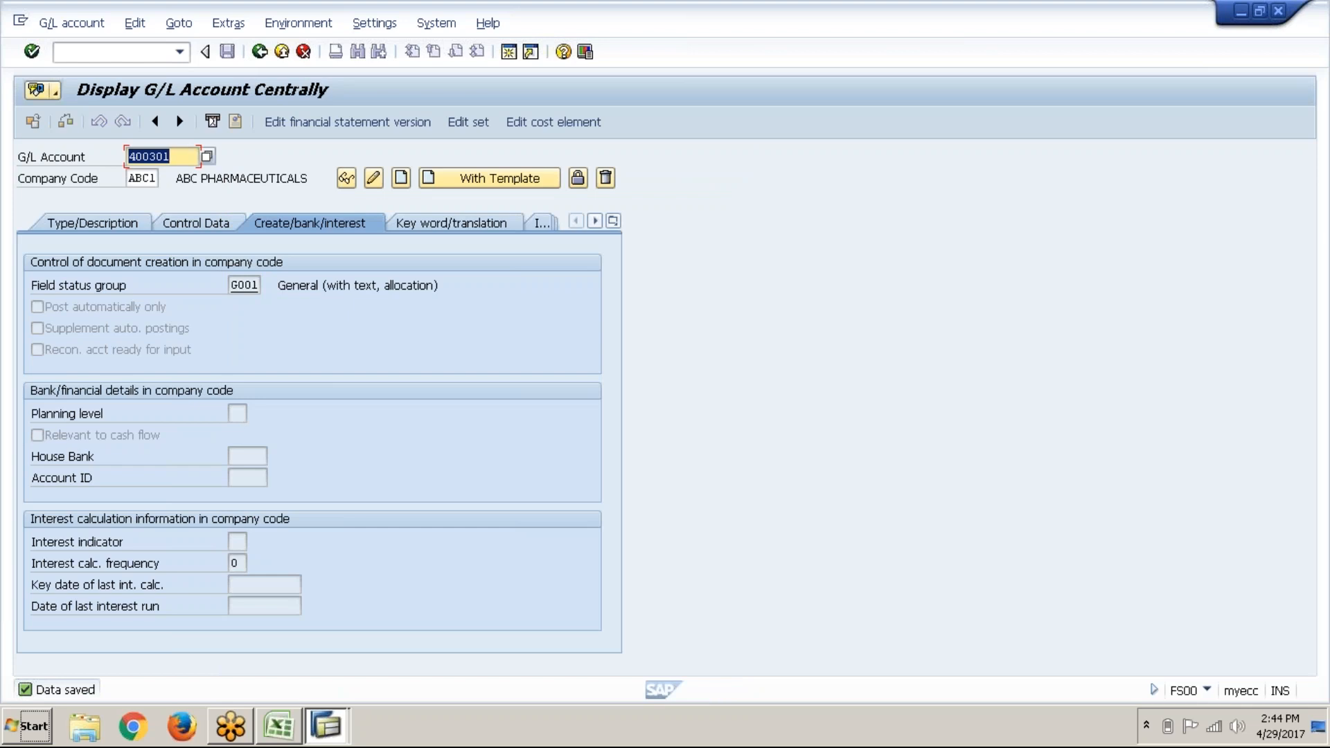
{"action": "key", "text": "Tab"}
{"action": "key", "text": "alt"}
Step: Log 400302 in G51 beside Telephone expenses and copy the Telephone expenses name
{"action": "key", "text": "alt+Tab"}
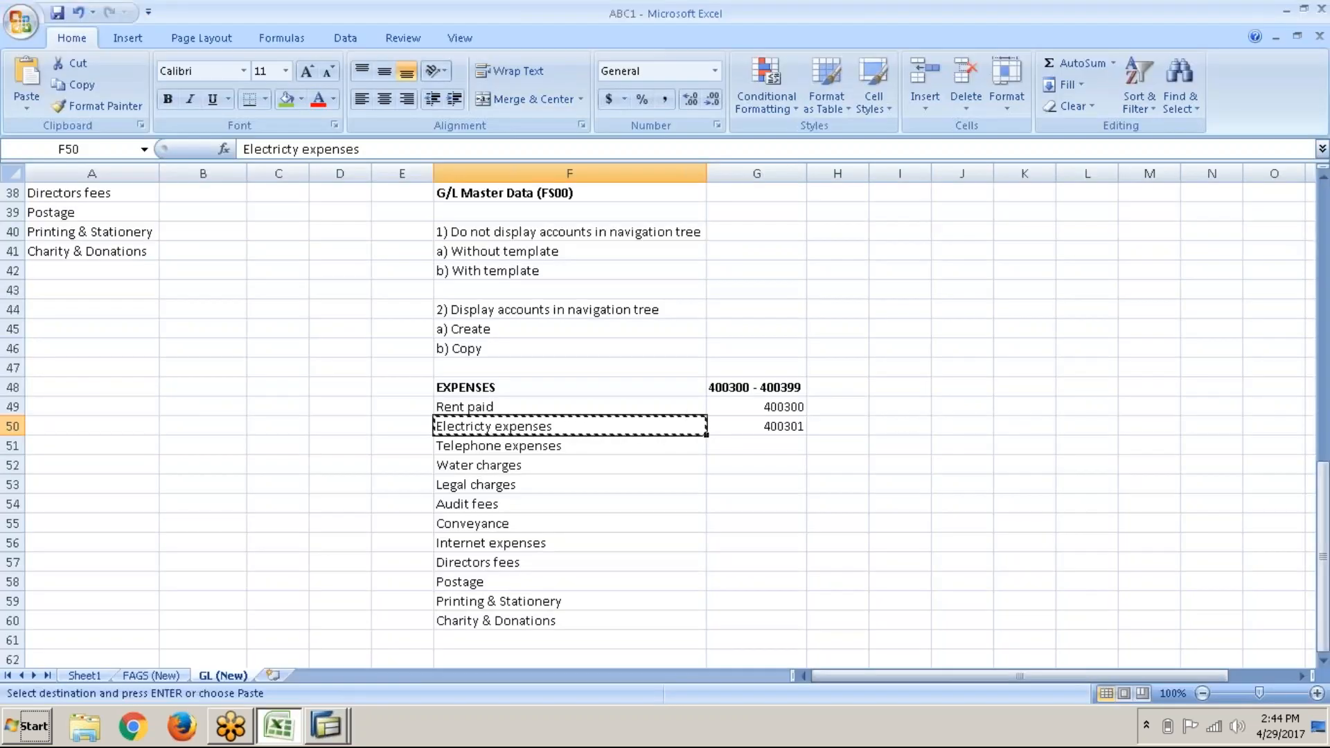
{"action": "key", "text": "Down"}
{"action": "key", "text": "Right"}
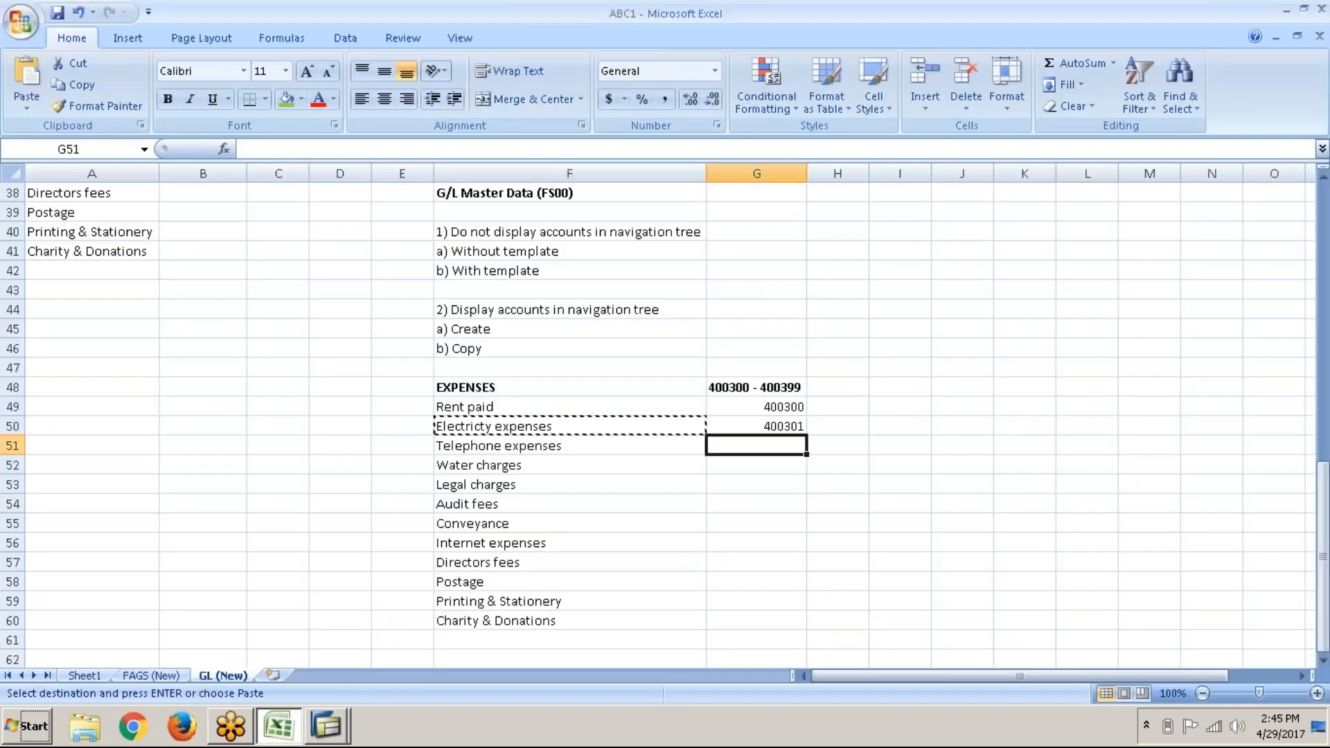
{"action": "type", "text": "400302"}
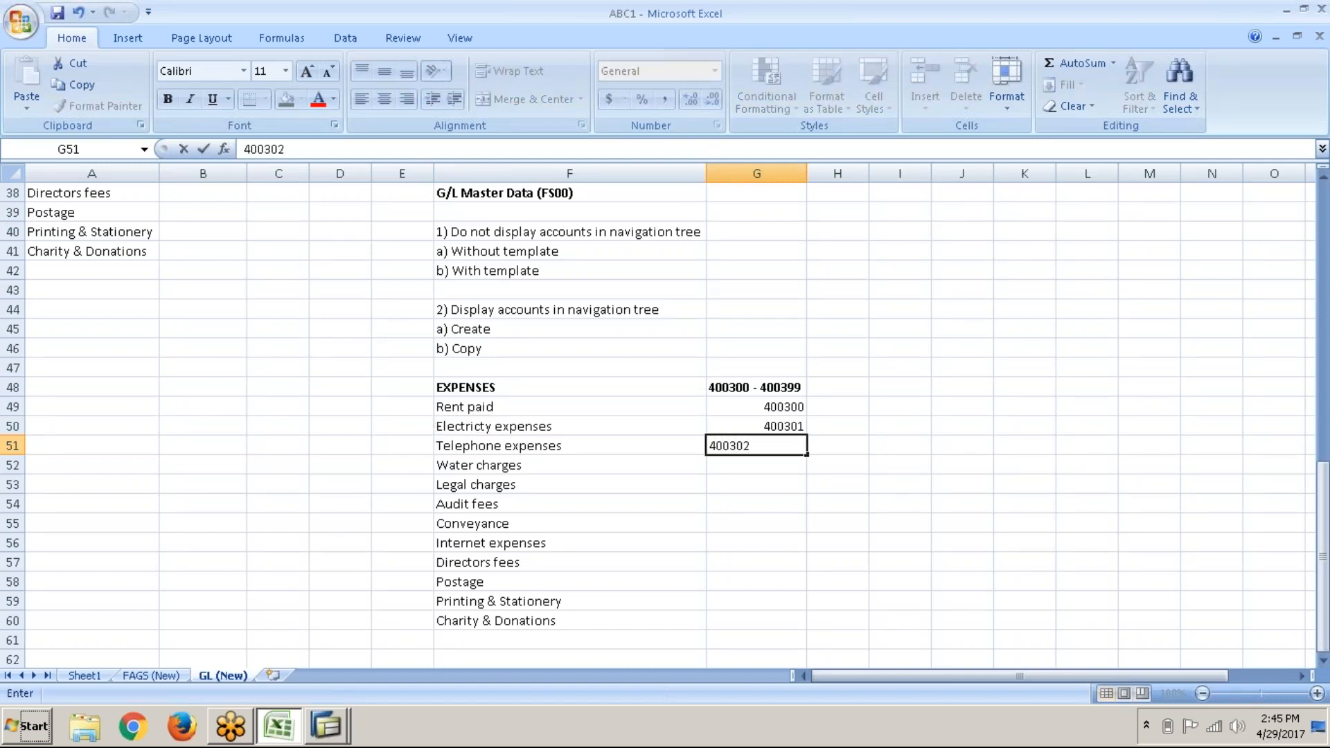
{"action": "key", "text": "Left"}
{"action": "key", "text": "ctrl+c"}
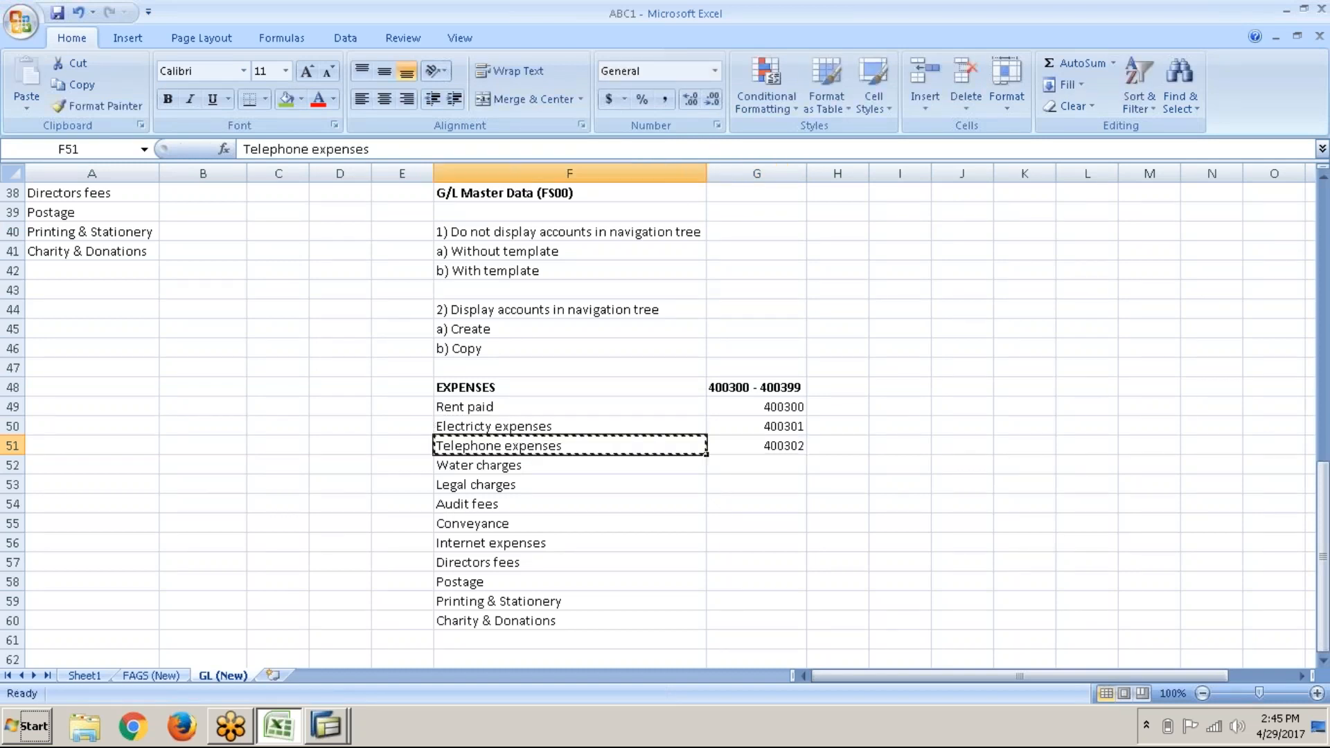
{"action": "key", "text": "alt+Tab"}
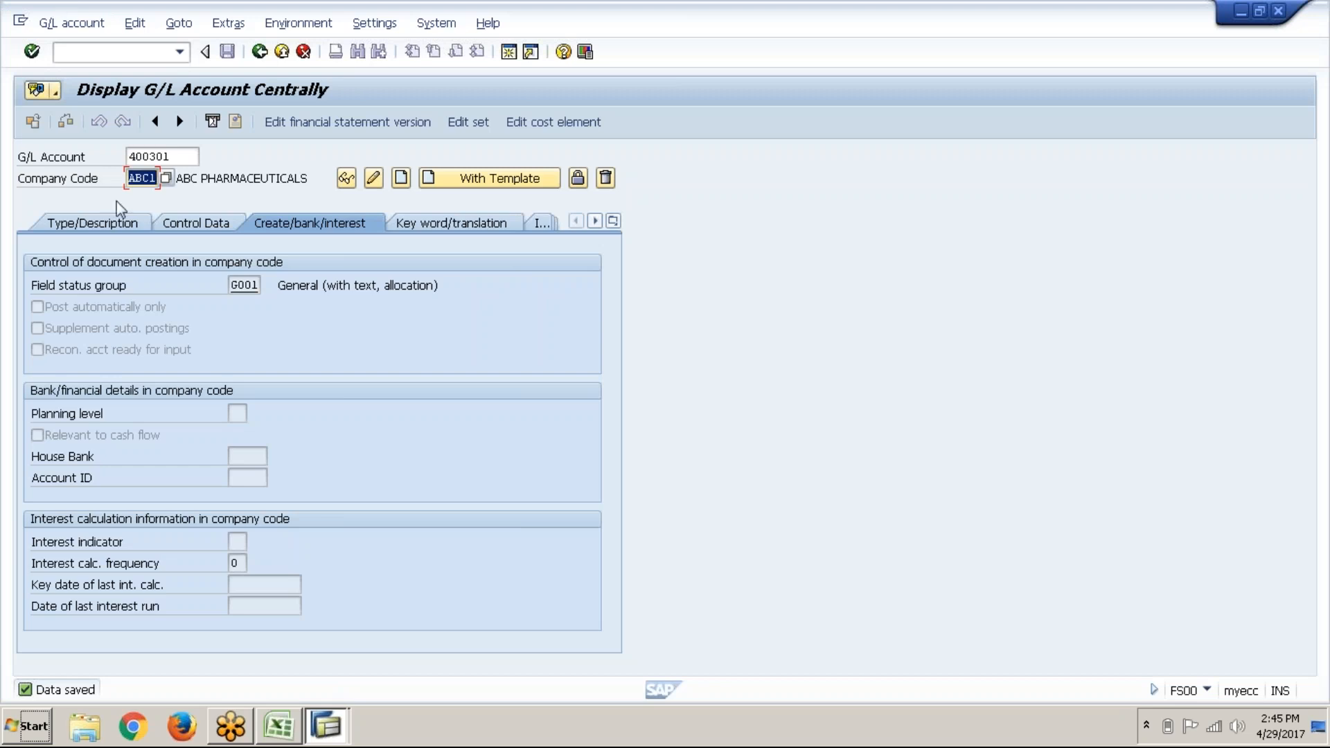
Step: Create account 400302 as an Expenses account with short and long text Telephone expenses
{"action": "left_click", "coordinate": [183, 158]}
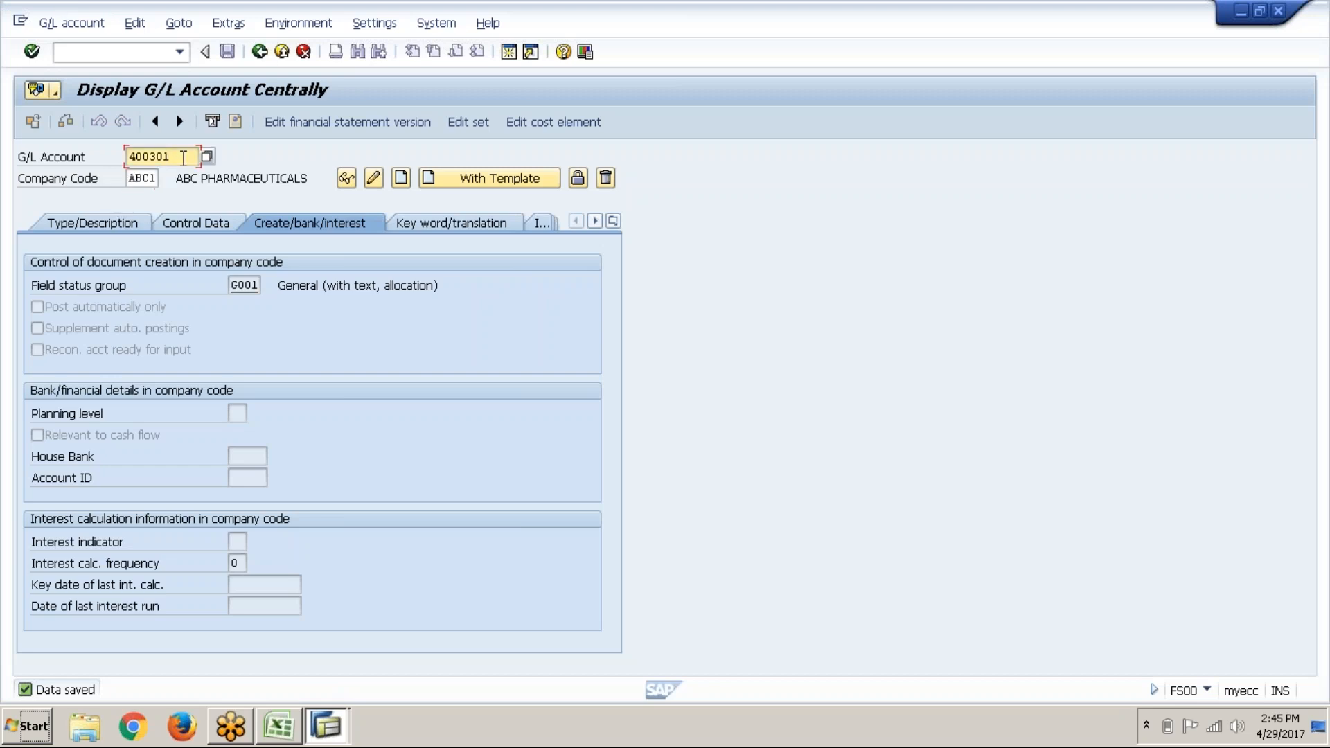
{"action": "key", "text": "BackSpace"}
{"action": "type", "text": "2"}
{"action": "left_click", "coordinate": [400, 182]}
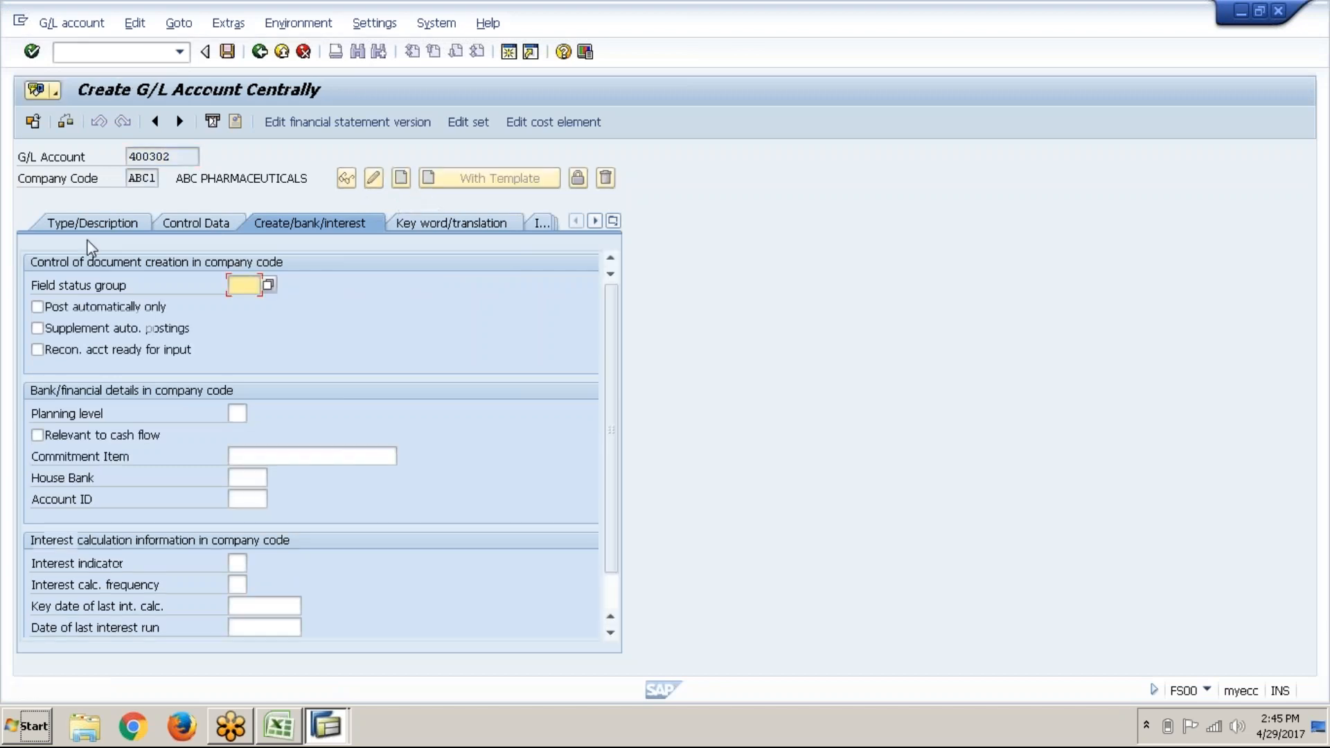
{"action": "left_click", "coordinate": [95, 223]}
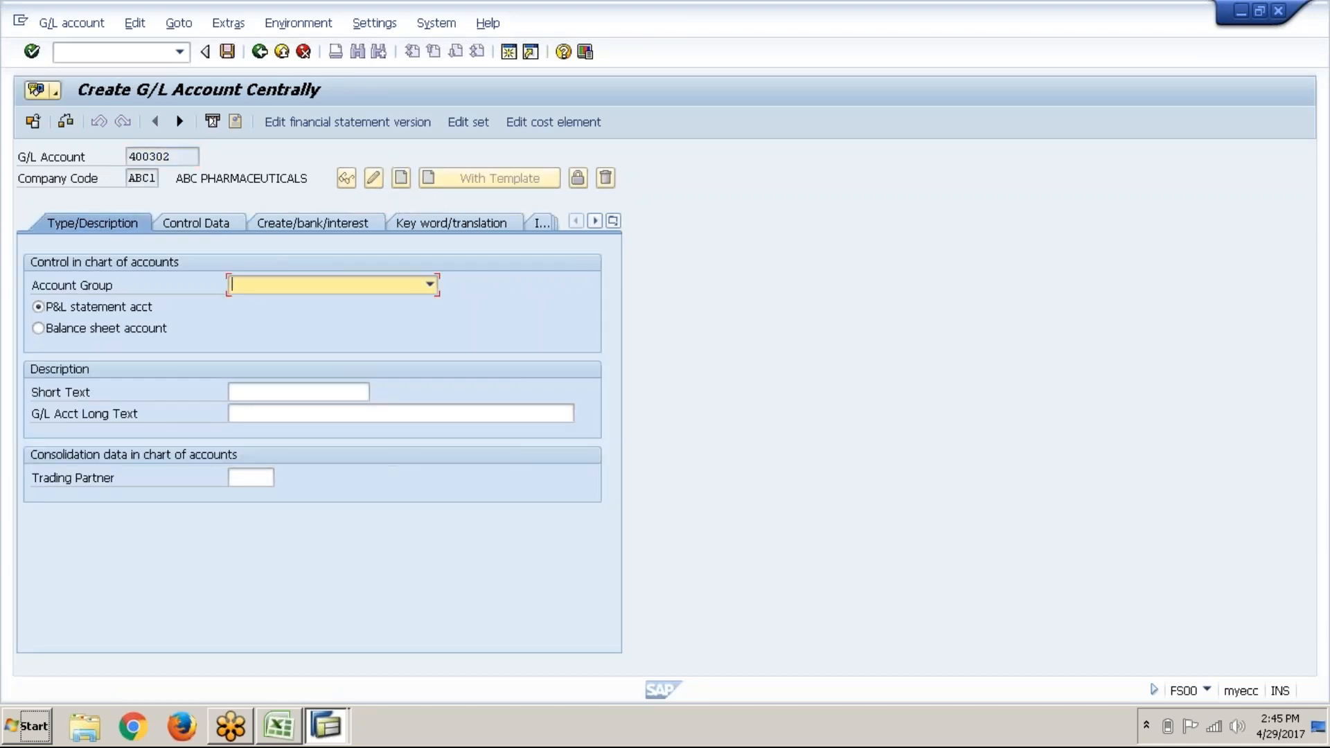
{"action": "left_click", "coordinate": [270, 284]}
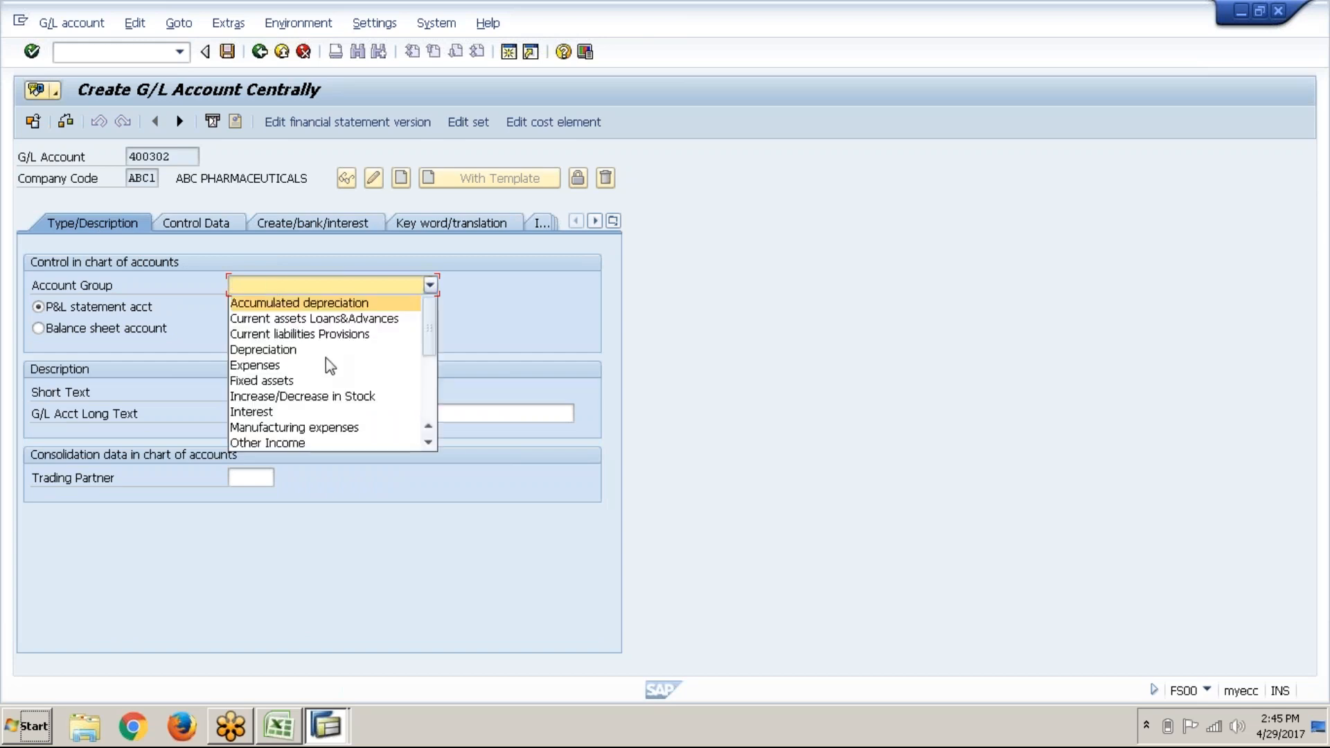
{"action": "left_click", "coordinate": [318, 374]}
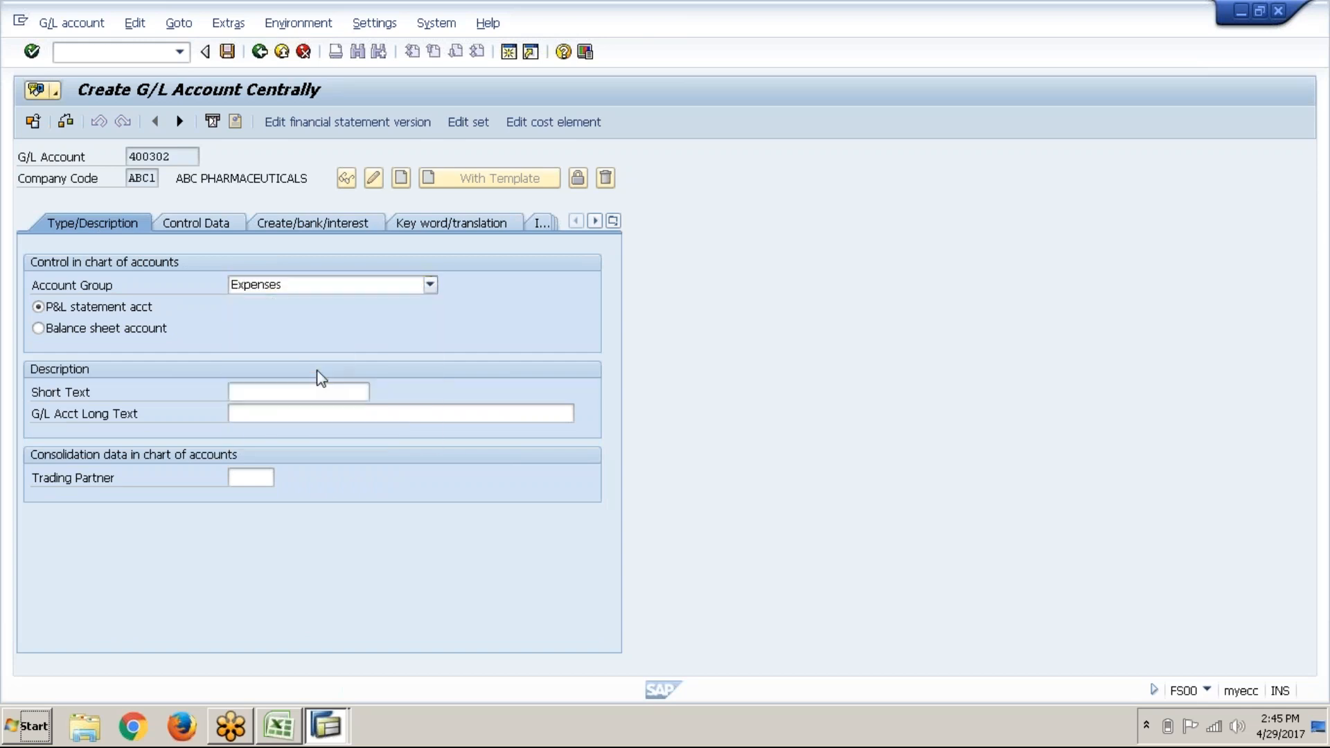
{"action": "left_click", "coordinate": [287, 391]}
{"action": "key", "text": "ctrl+v"}
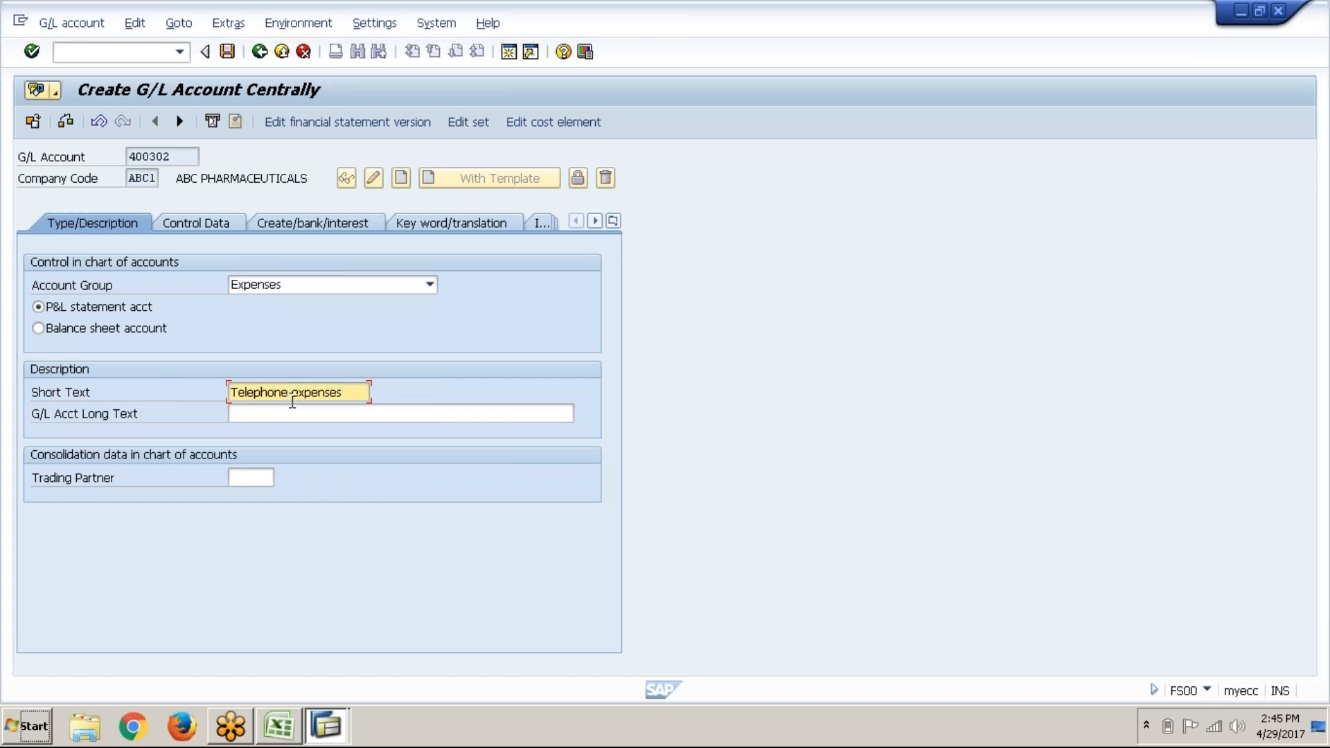
{"action": "left_click", "coordinate": [294, 414]}
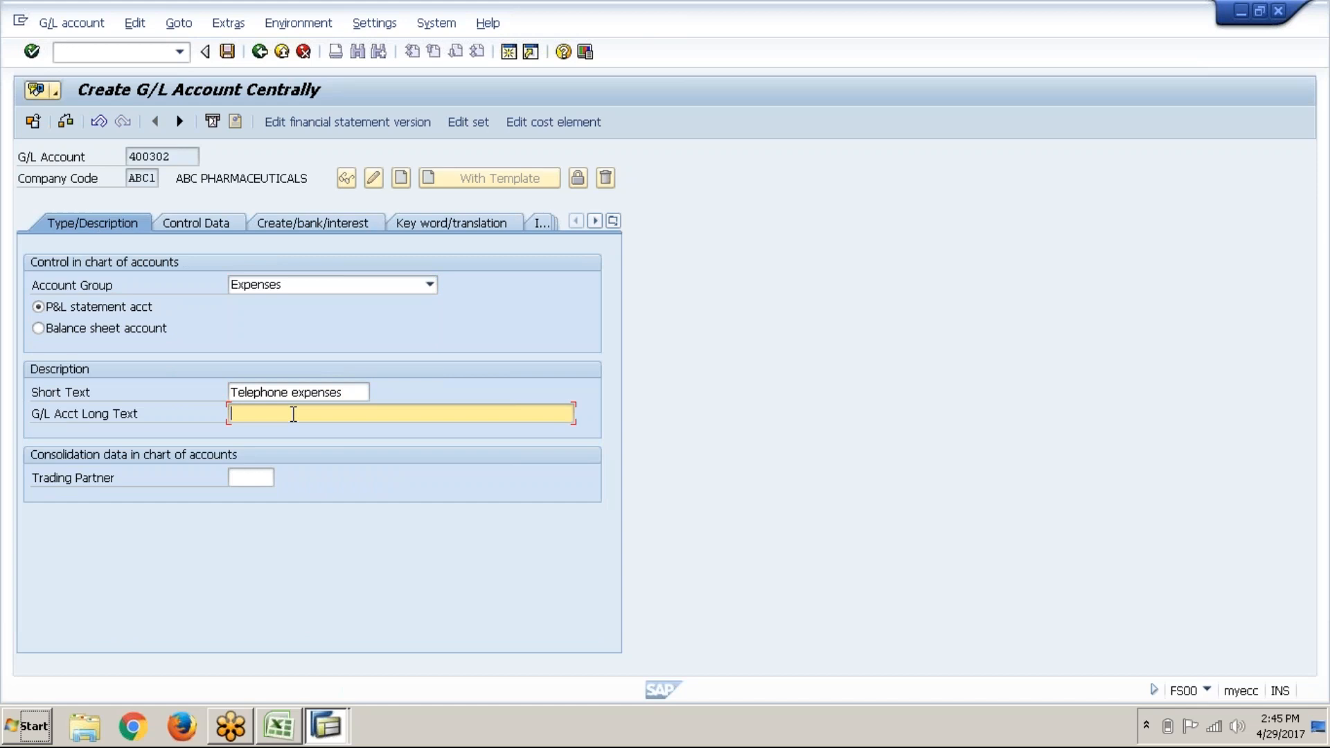
{"action": "key", "text": "ctrl+v"}
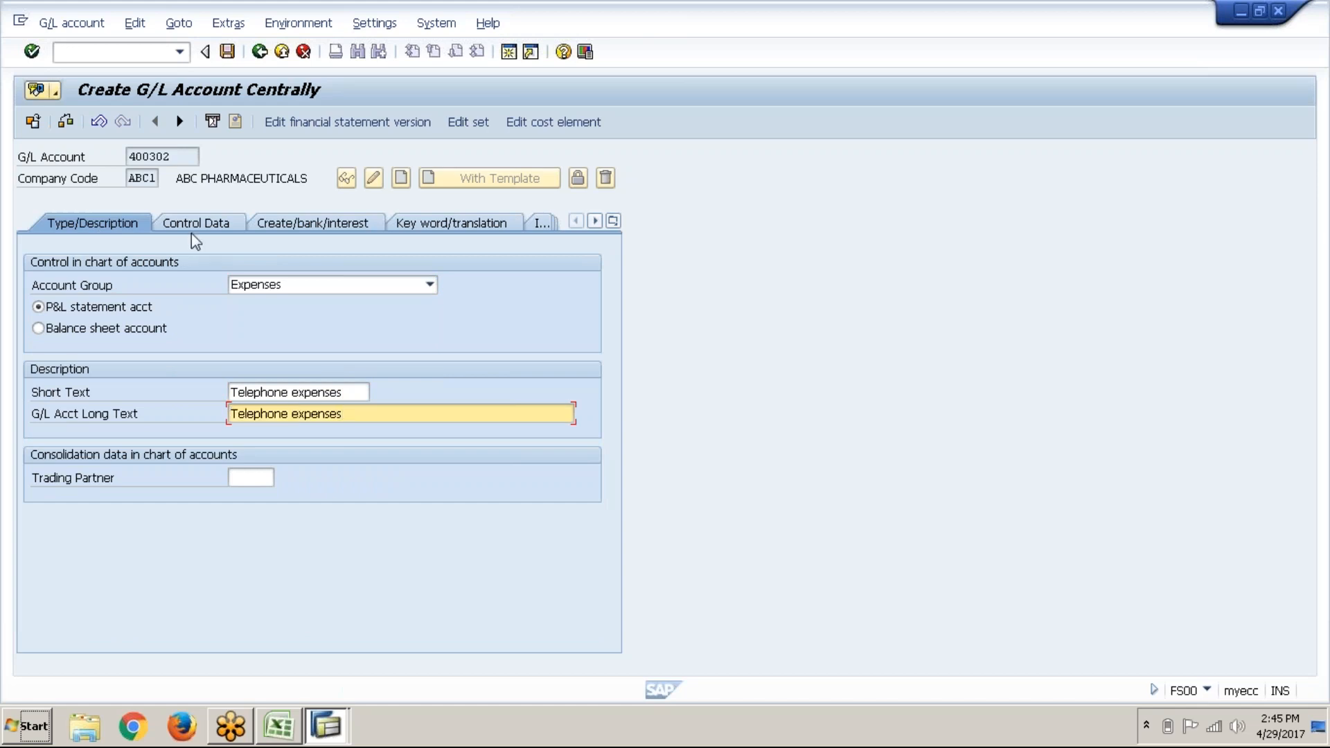
Step: Turn on line item display, set sort key 001 and field status group G001, then save 400302
{"action": "left_click", "coordinate": [197, 226]}
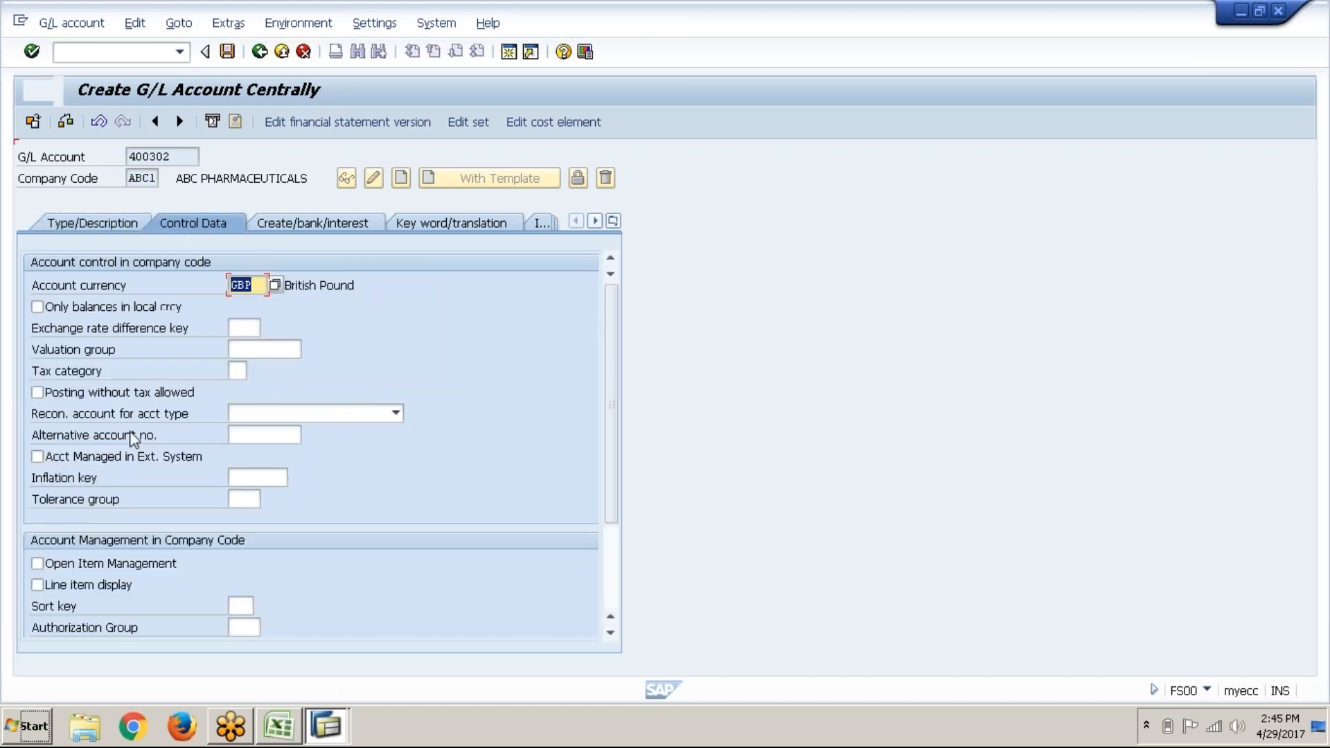
{"action": "left_click", "coordinate": [50, 582]}
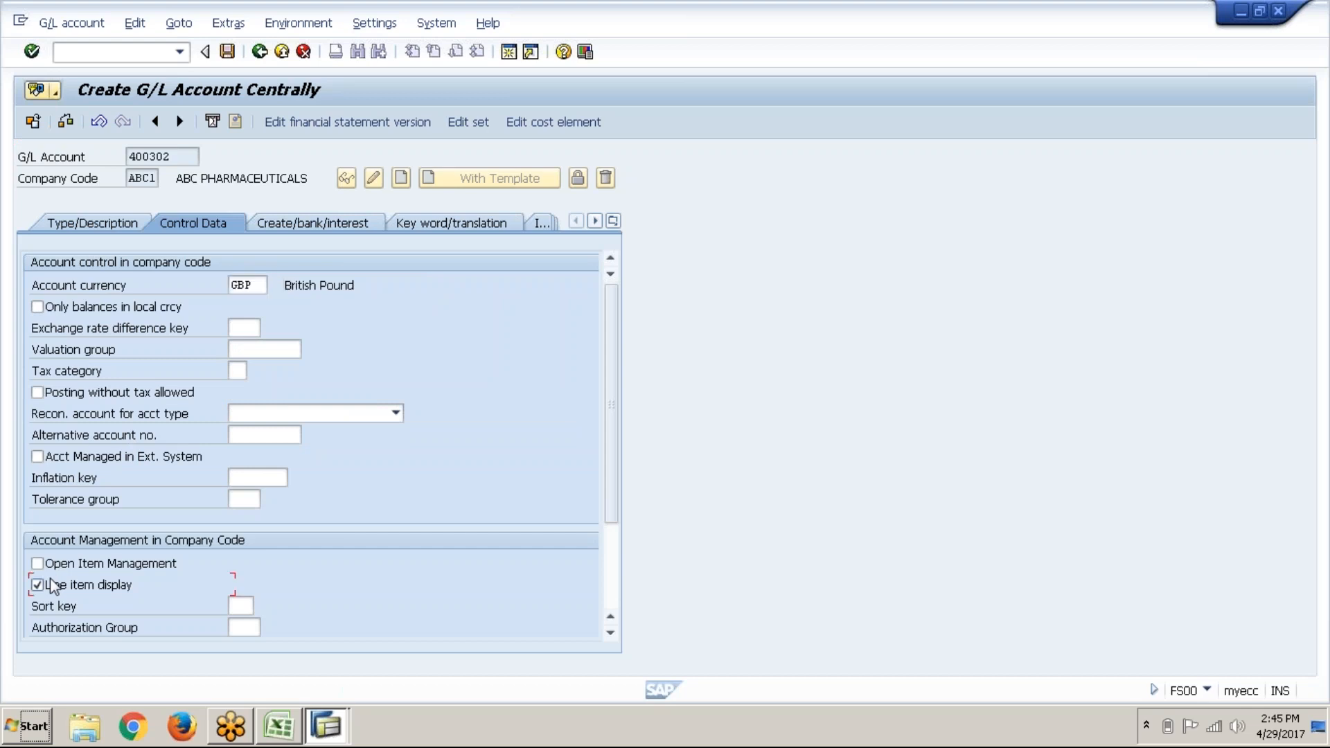
{"action": "left_click", "coordinate": [243, 607]}
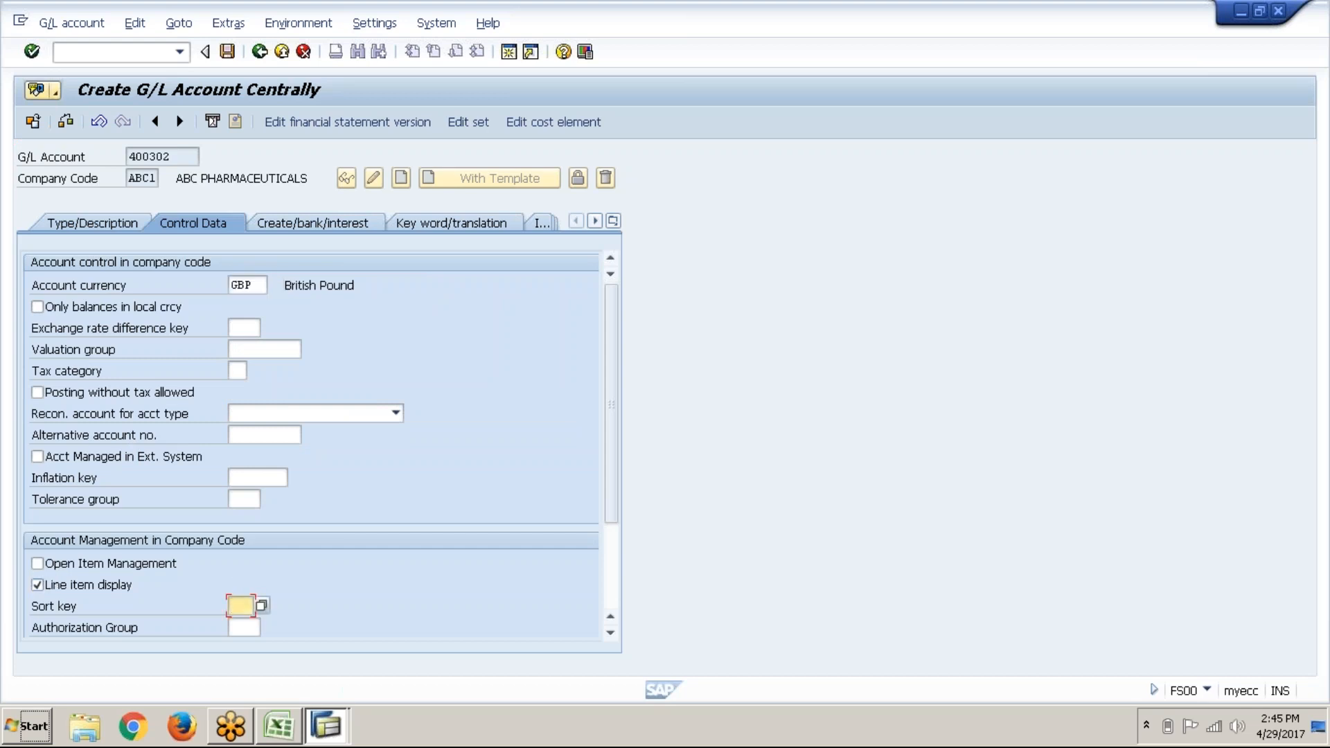
{"action": "type", "text": "001"}
{"action": "left_click", "coordinate": [316, 220]}
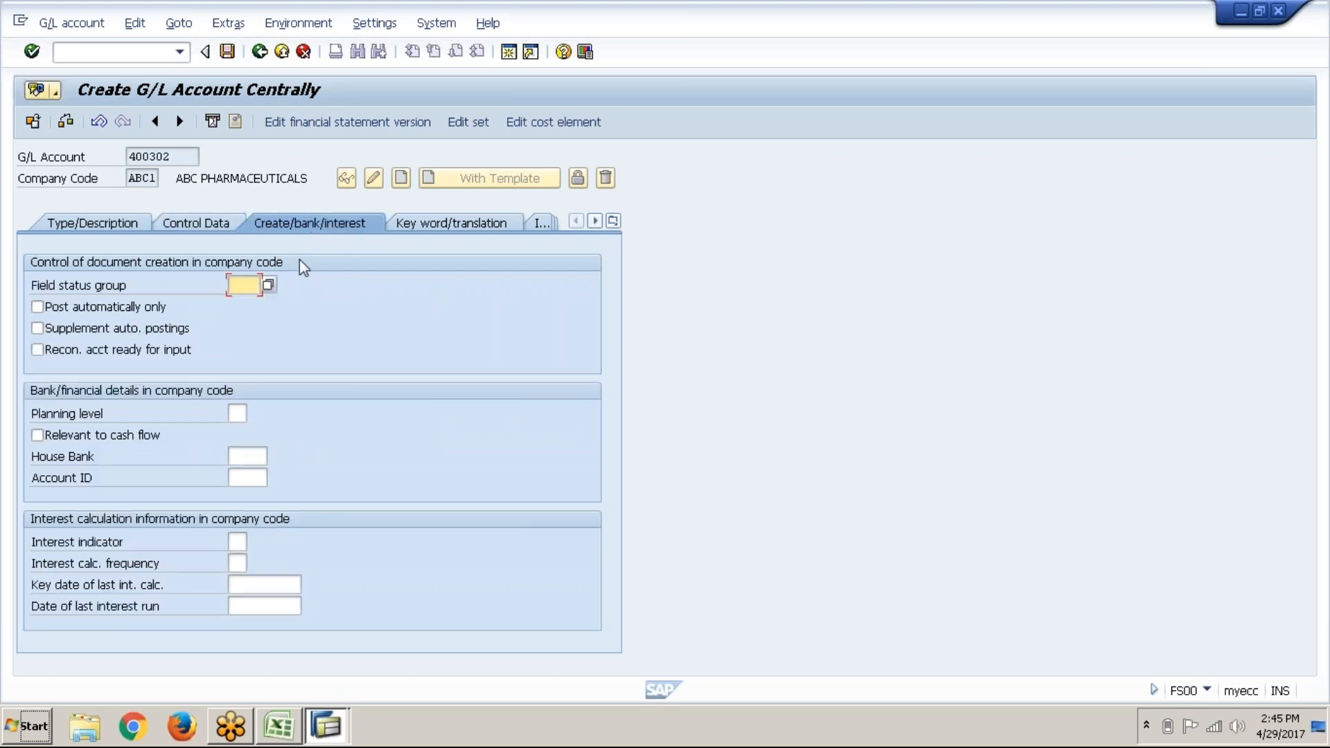
{"action": "type", "text": "G"}
{"action": "left_click", "coordinate": [249, 305]}
{"action": "key", "text": "Return"}
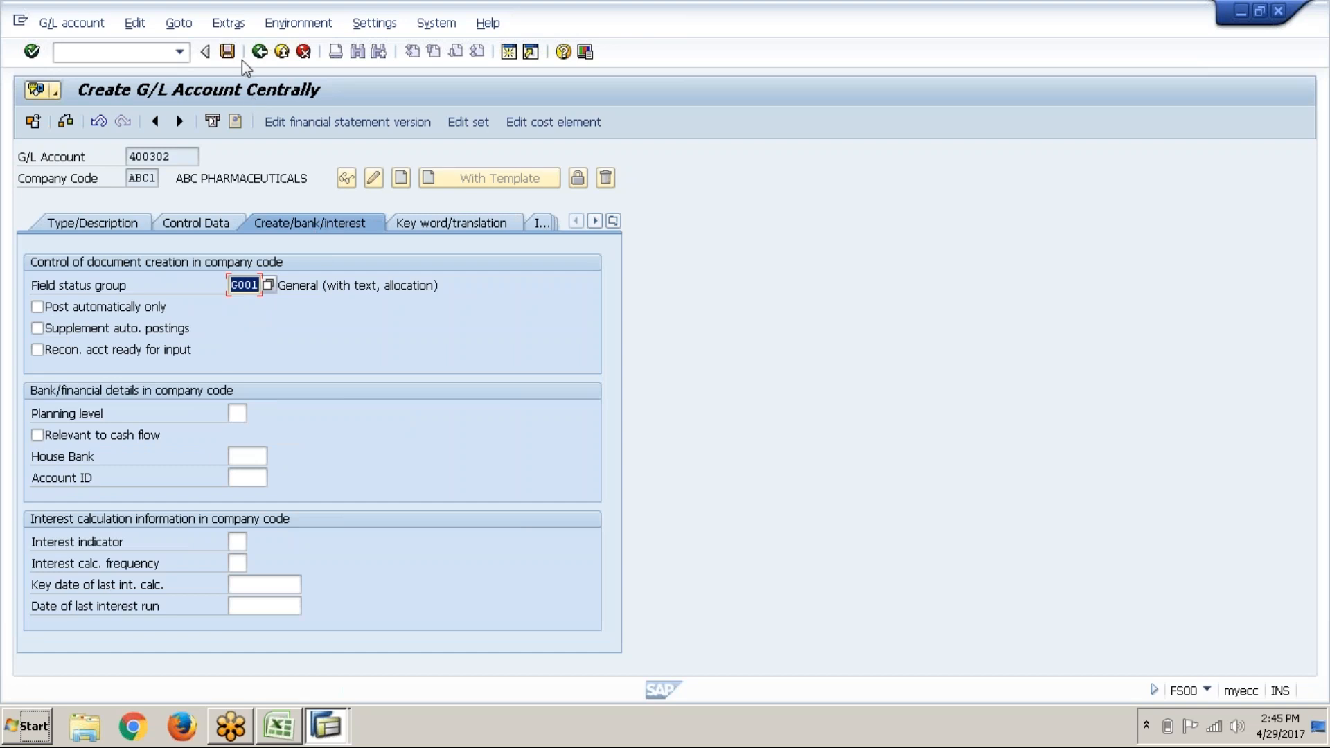
{"action": "left_click", "coordinate": [228, 52]}
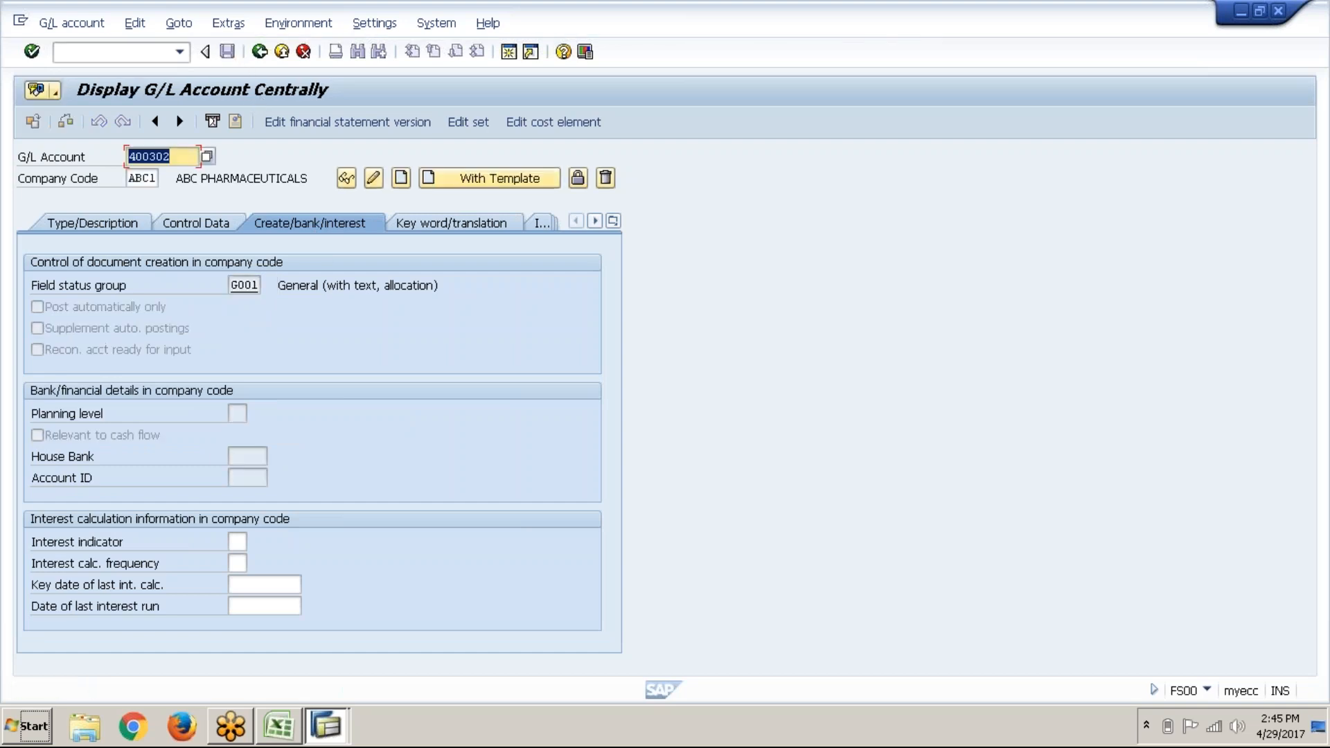
{"action": "left_click", "coordinate": [130, 230]}
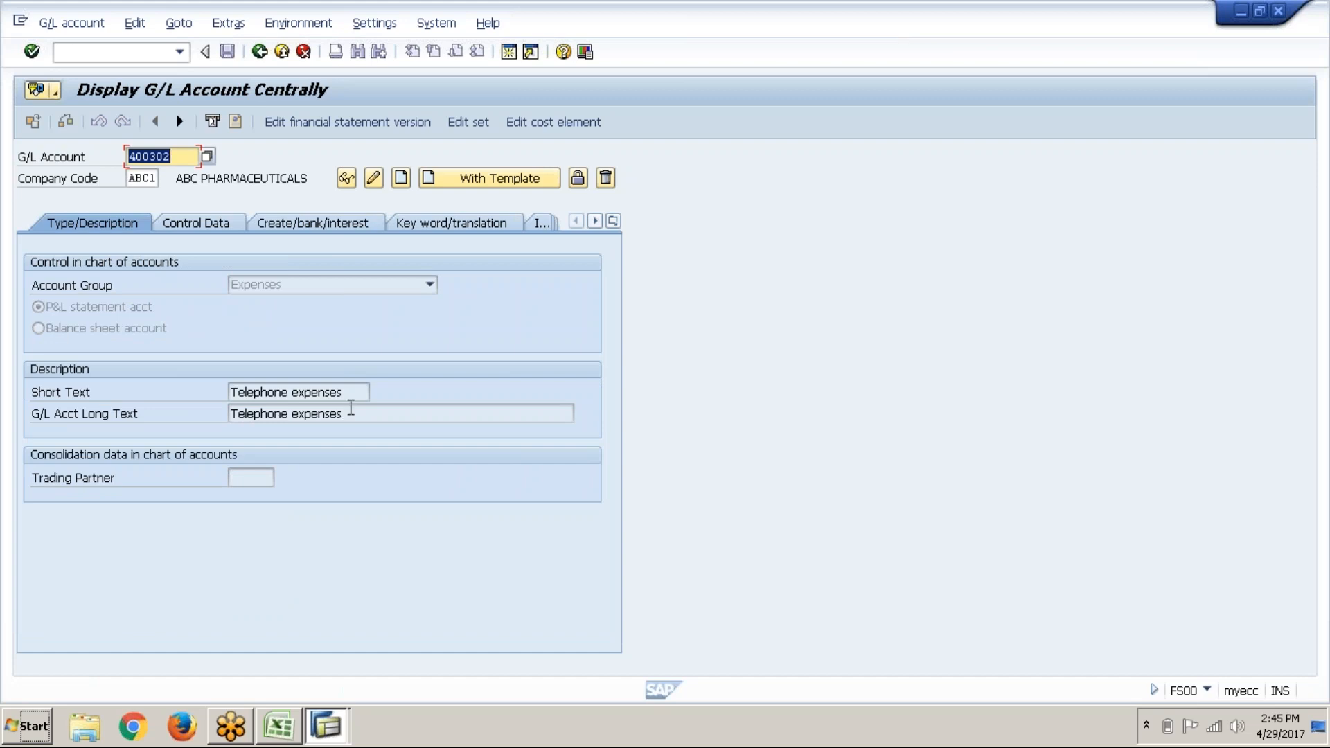
{"action": "left_click", "coordinate": [350, 411]}
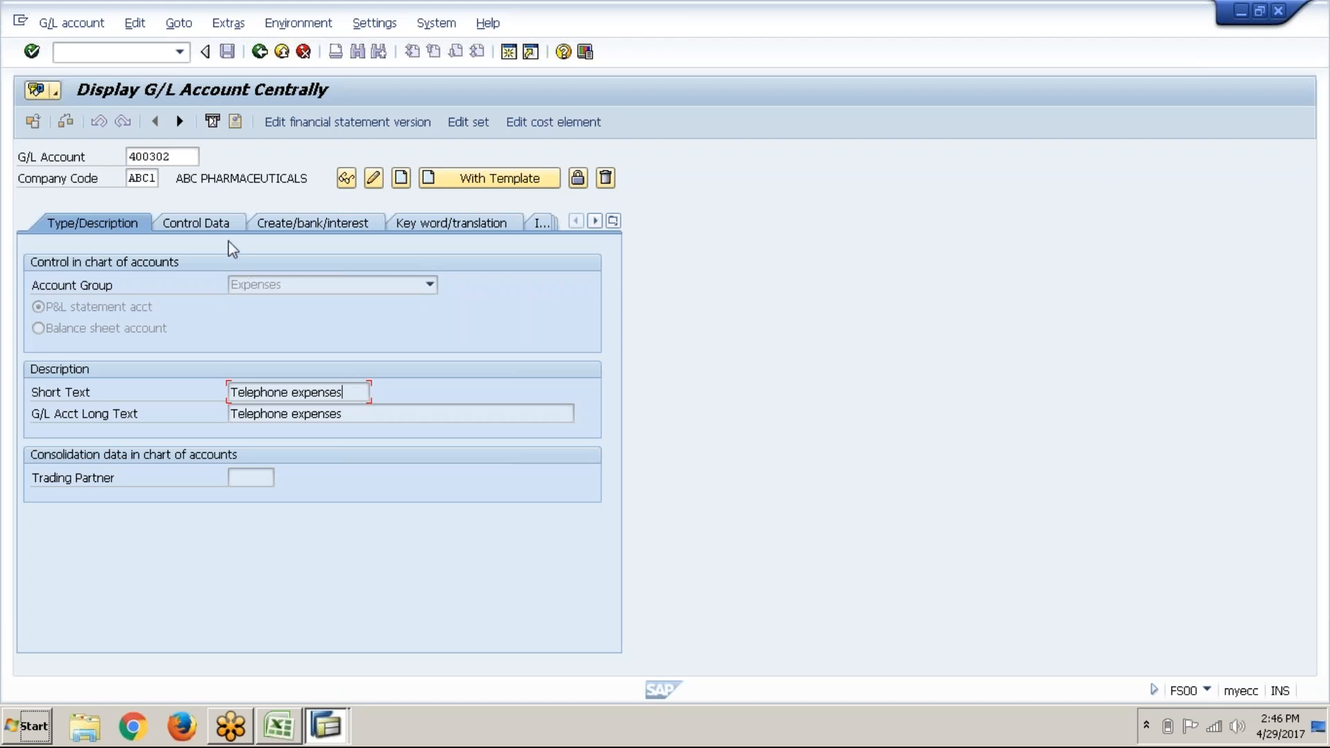
{"action": "left_click", "coordinate": [230, 222]}
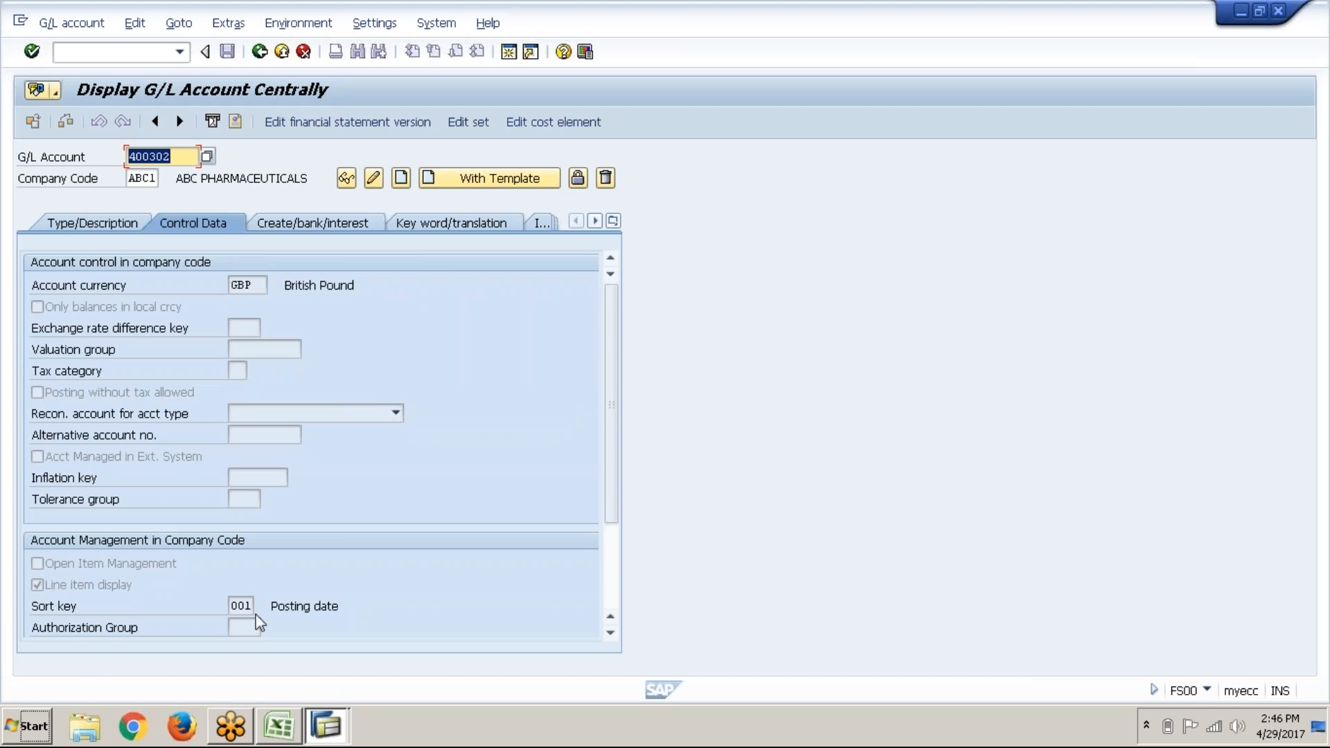
{"action": "left_click", "coordinate": [289, 229]}
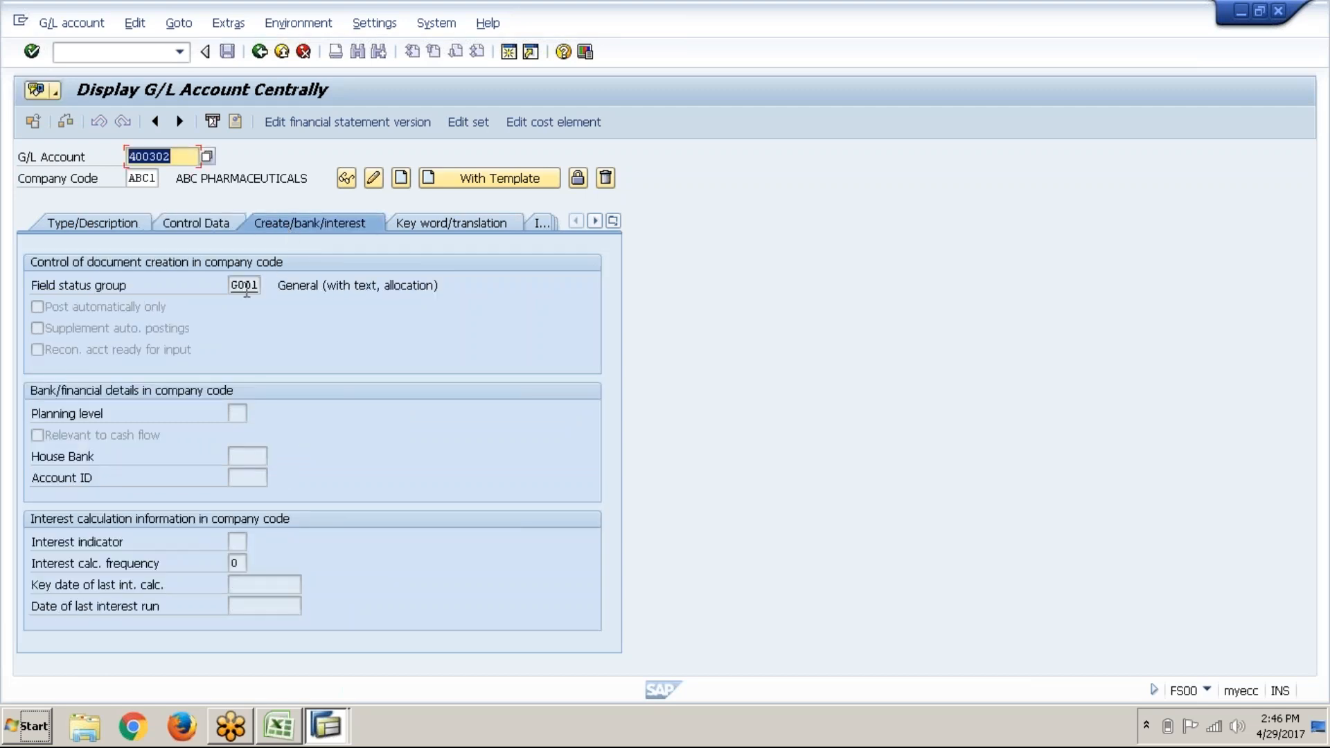
{"action": "left_click", "coordinate": [198, 230]}
{"action": "left_click", "coordinate": [287, 226]}
{"action": "left_click", "coordinate": [226, 226]}
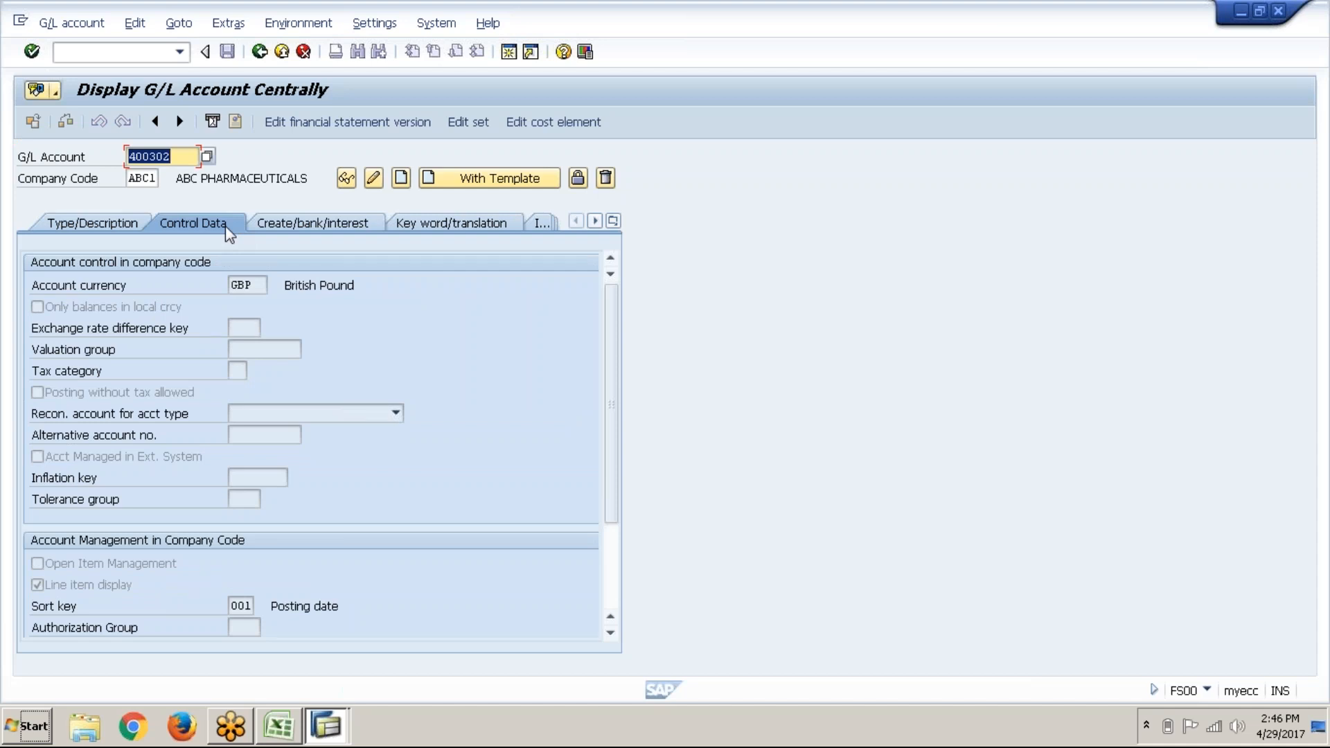
{"action": "left_click", "coordinate": [109, 225]}
Step: In Excel, move down to the logged expense accounts starting at Rent paid in F49
{"action": "key", "text": "alt+Tab"}
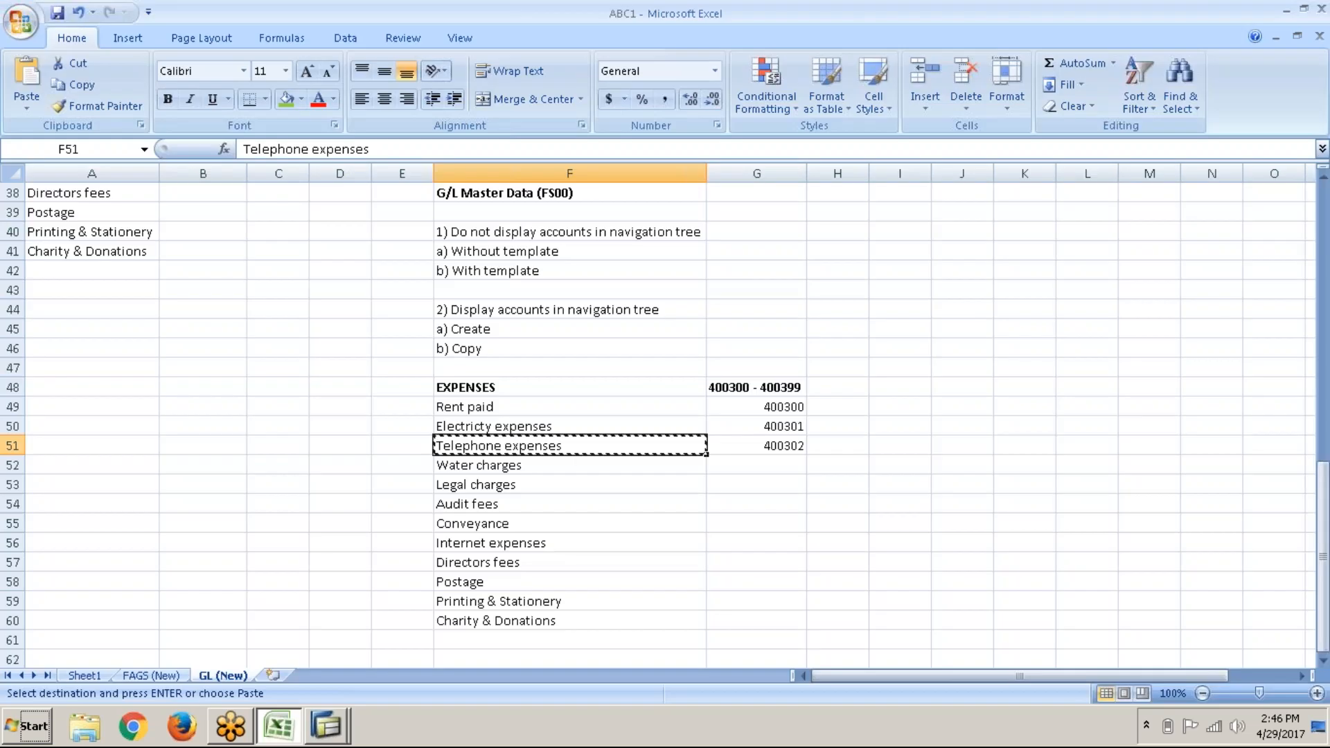
{"action": "left_click", "coordinate": [562, 271]}
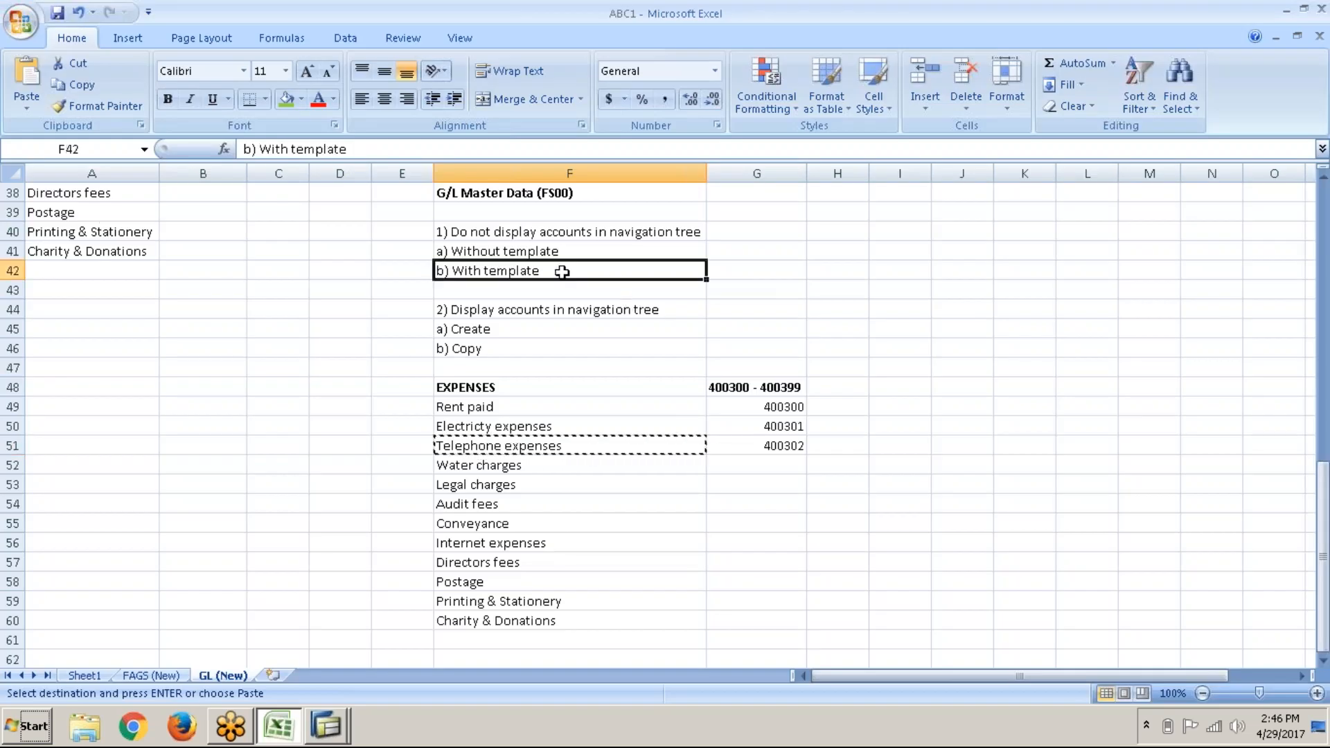
{"action": "key", "text": "Down"}
{"action": "key", "text": "Down"}
{"action": "key", "text": "Down"}
{"action": "key", "text": "Down"}
{"action": "key", "text": "Down"}
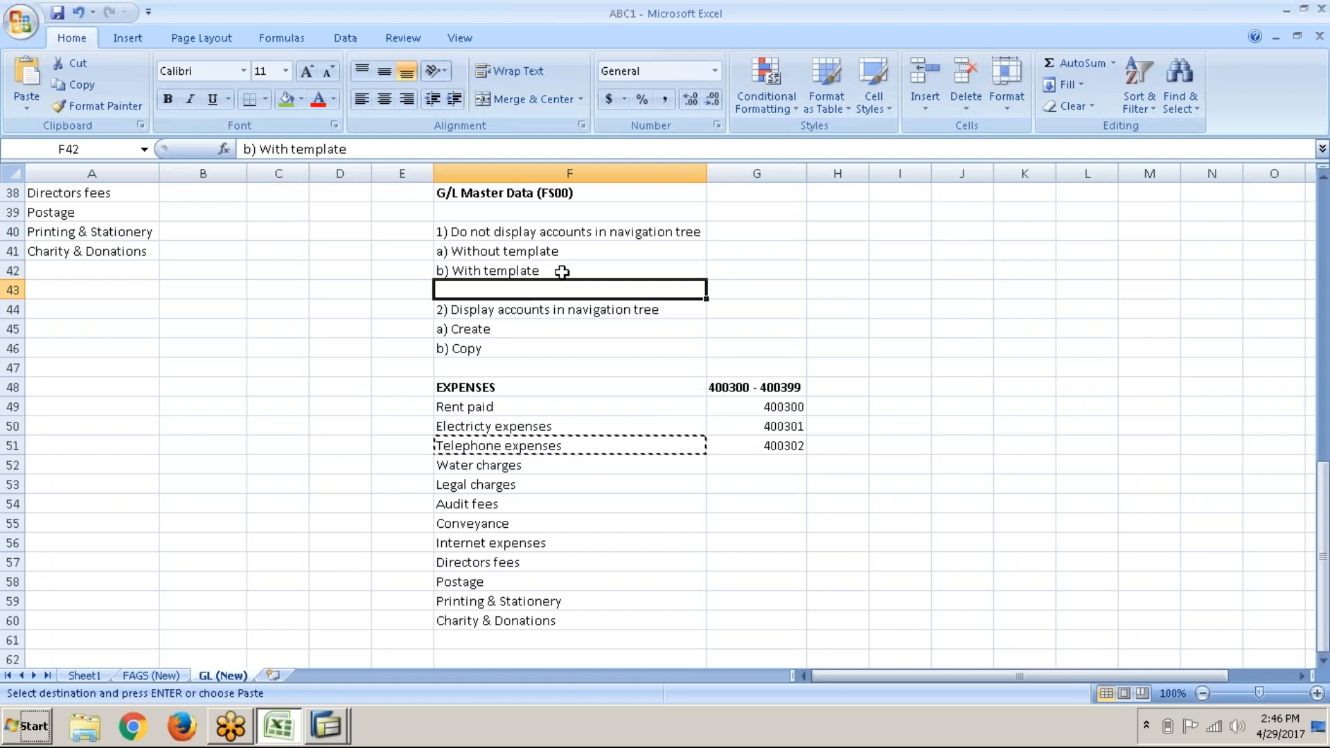
{"action": "key", "text": "Down"}
{"action": "key", "text": "Down"}
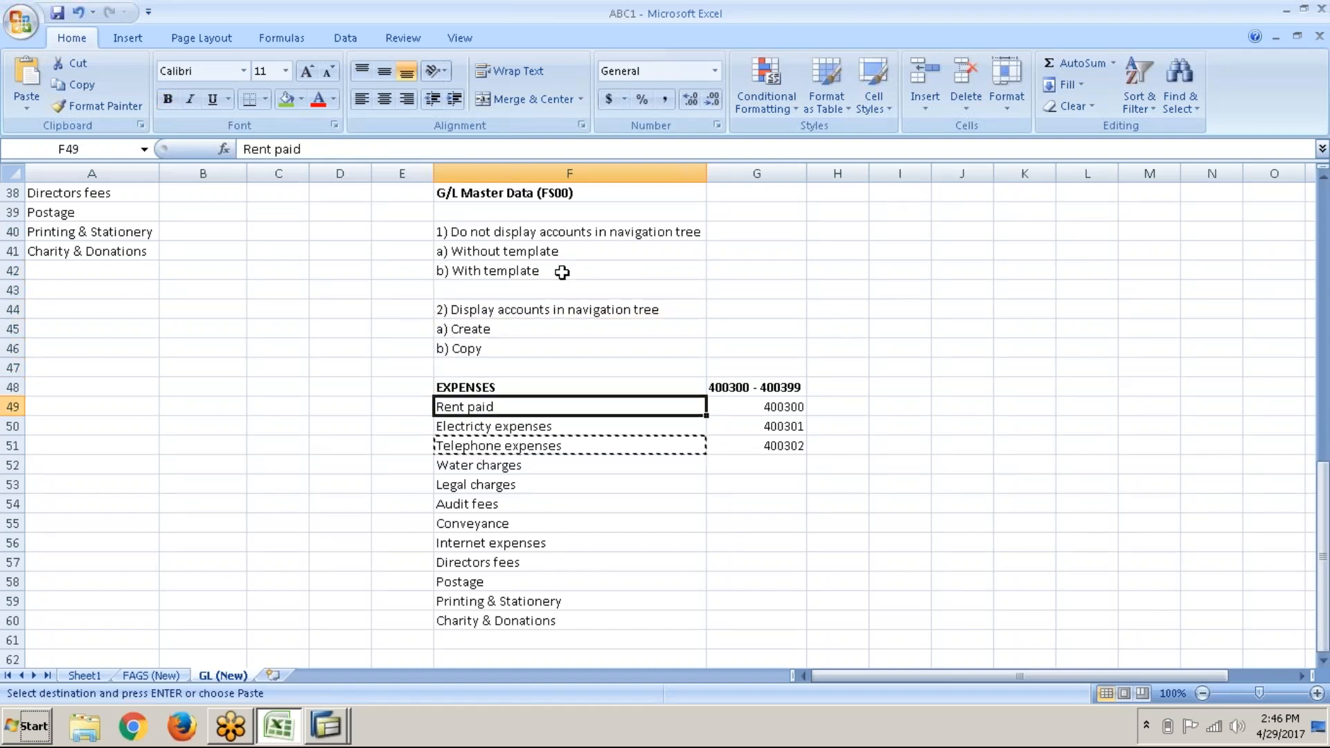
{"action": "key", "text": "shift+Right"}
{"action": "key", "text": "shift+Down"}
{"action": "key", "text": "shift+Down"}
{"action": "key", "text": "Escape"}
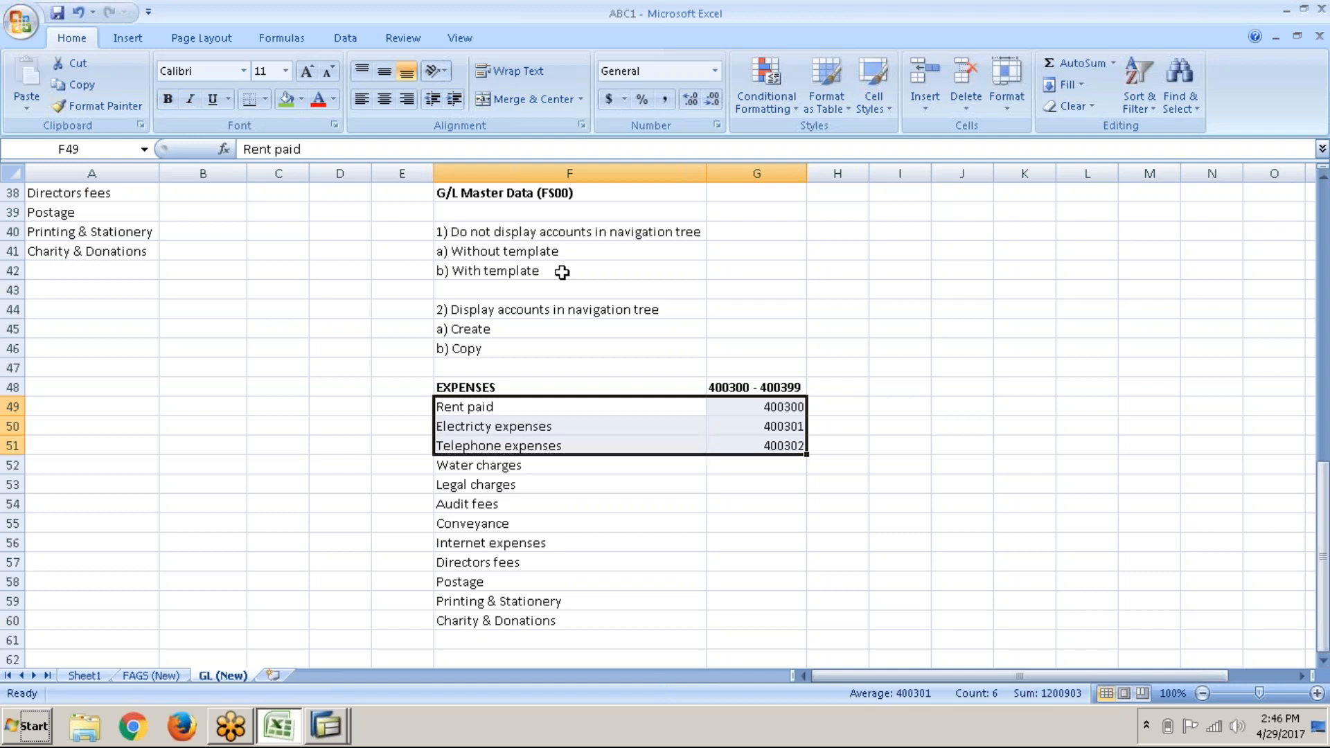
{"action": "key", "text": "Down"}
Step: Enter 400303 in G52 beside Water charges and check the earlier account numbers
{"action": "key", "text": "Right"}
{"action": "key", "text": "Up"}
{"action": "key", "text": "Down"}
{"action": "key", "text": "Down"}
{"action": "key", "text": "Down"}
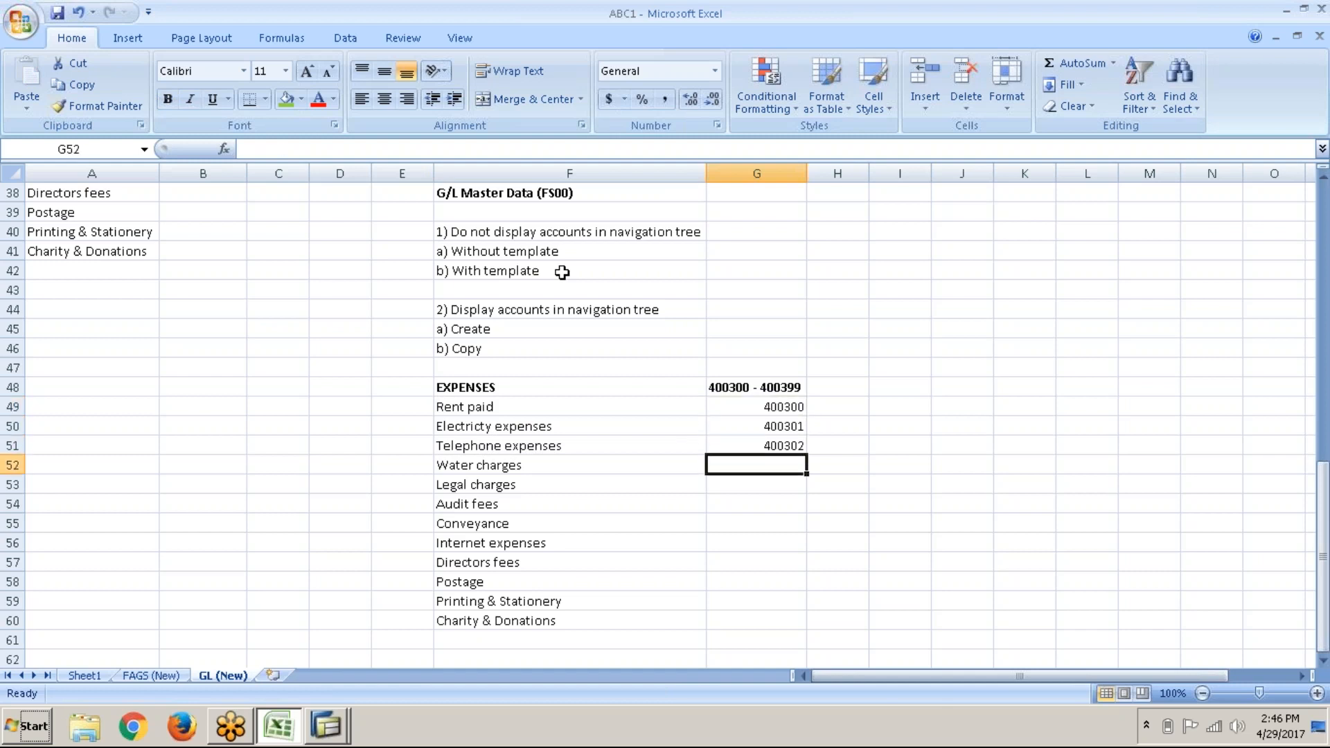
{"action": "type", "text": "400303"}
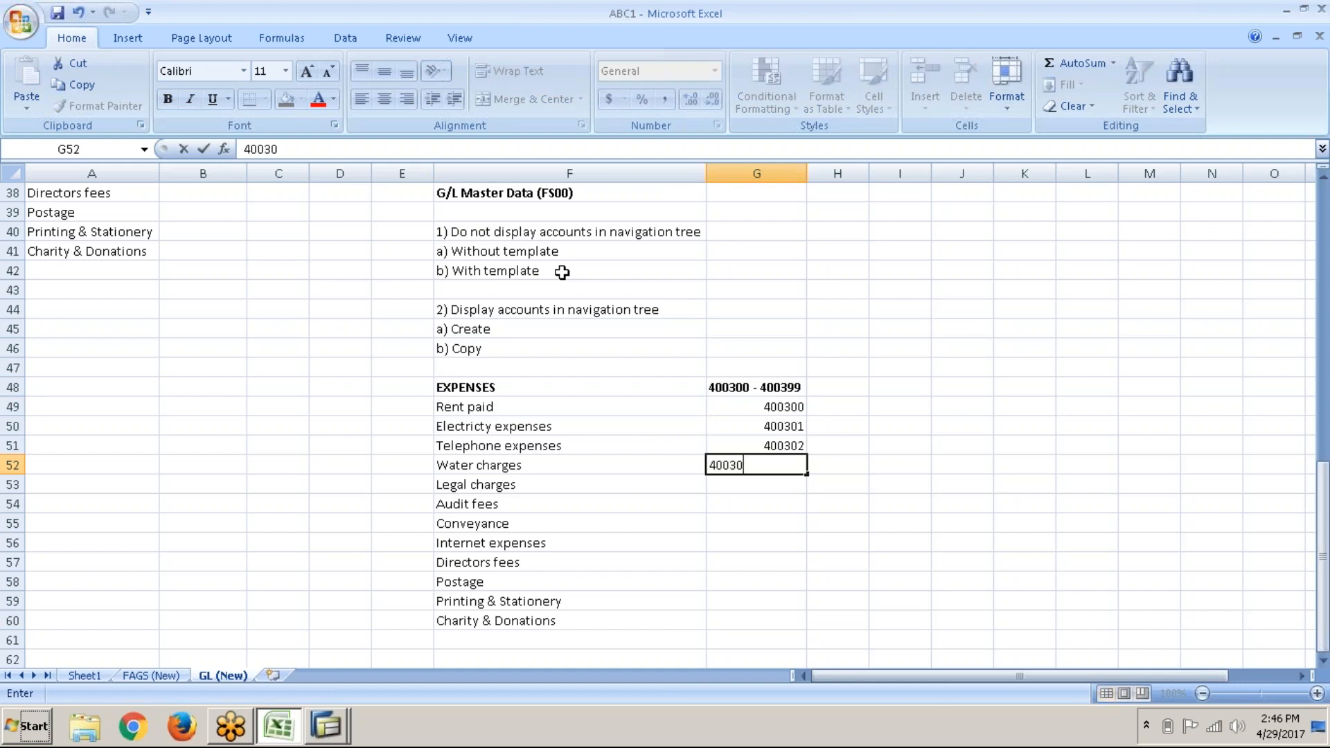
{"action": "key", "text": "Return"}
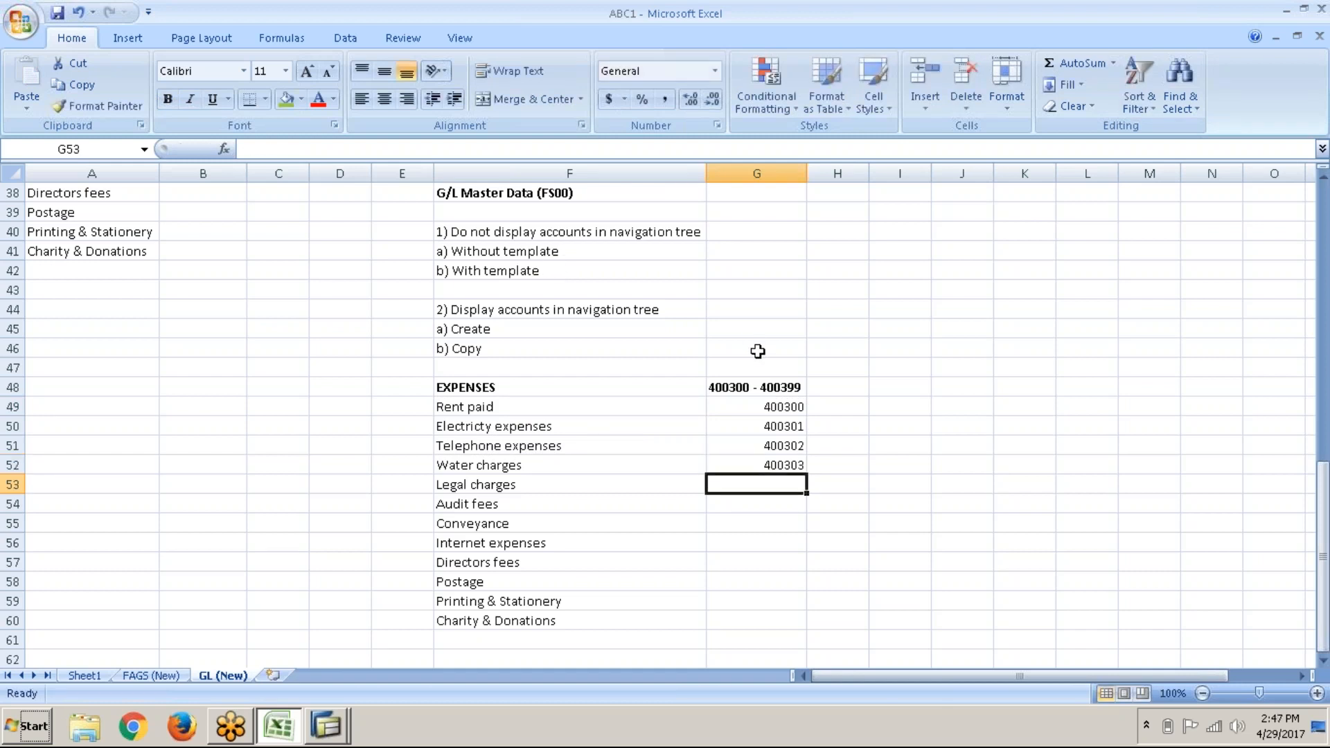
{"action": "left_click", "coordinate": [748, 416]}
{"action": "left_click", "coordinate": [746, 410]}
{"action": "left_click", "coordinate": [585, 280]}
{"action": "key", "text": "alt+Tab"}
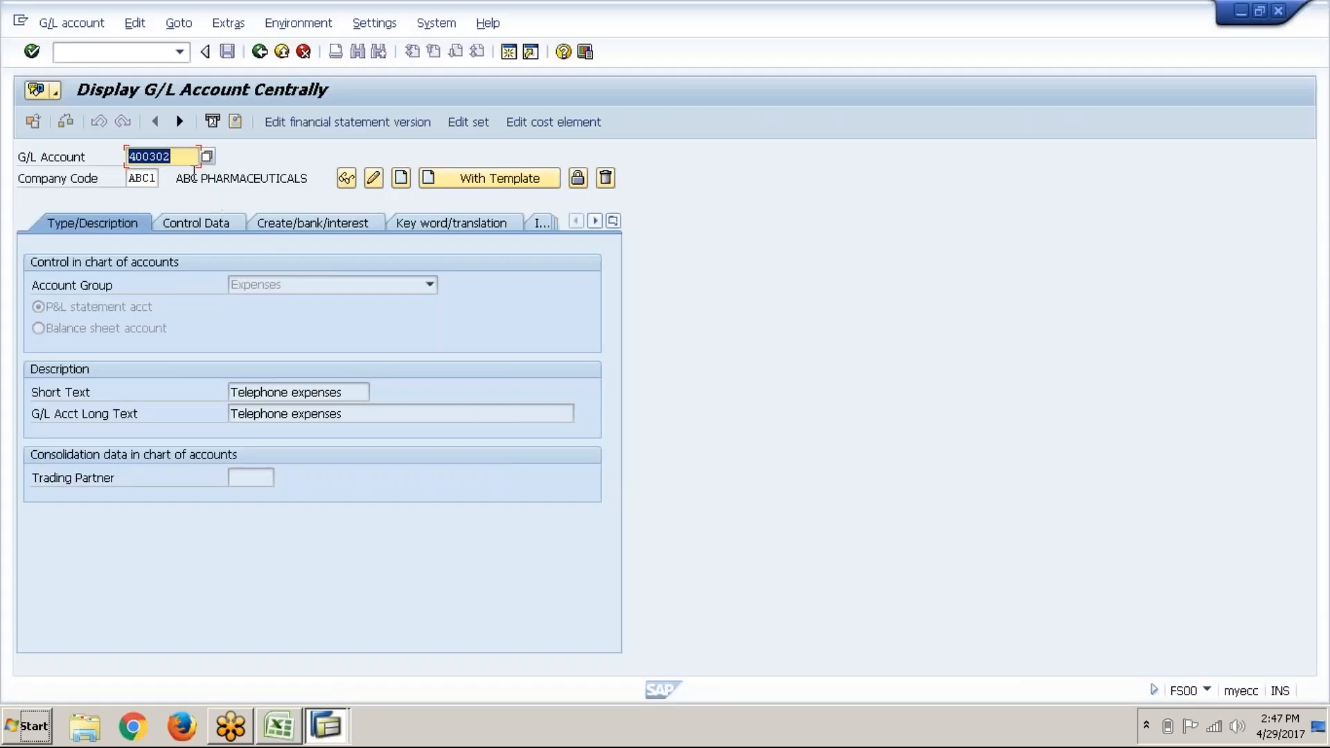
Step: Change the account number to 400303 and start creating it With Template
{"action": "left_click", "coordinate": [192, 155]}
{"action": "key", "text": "BackSpace"}
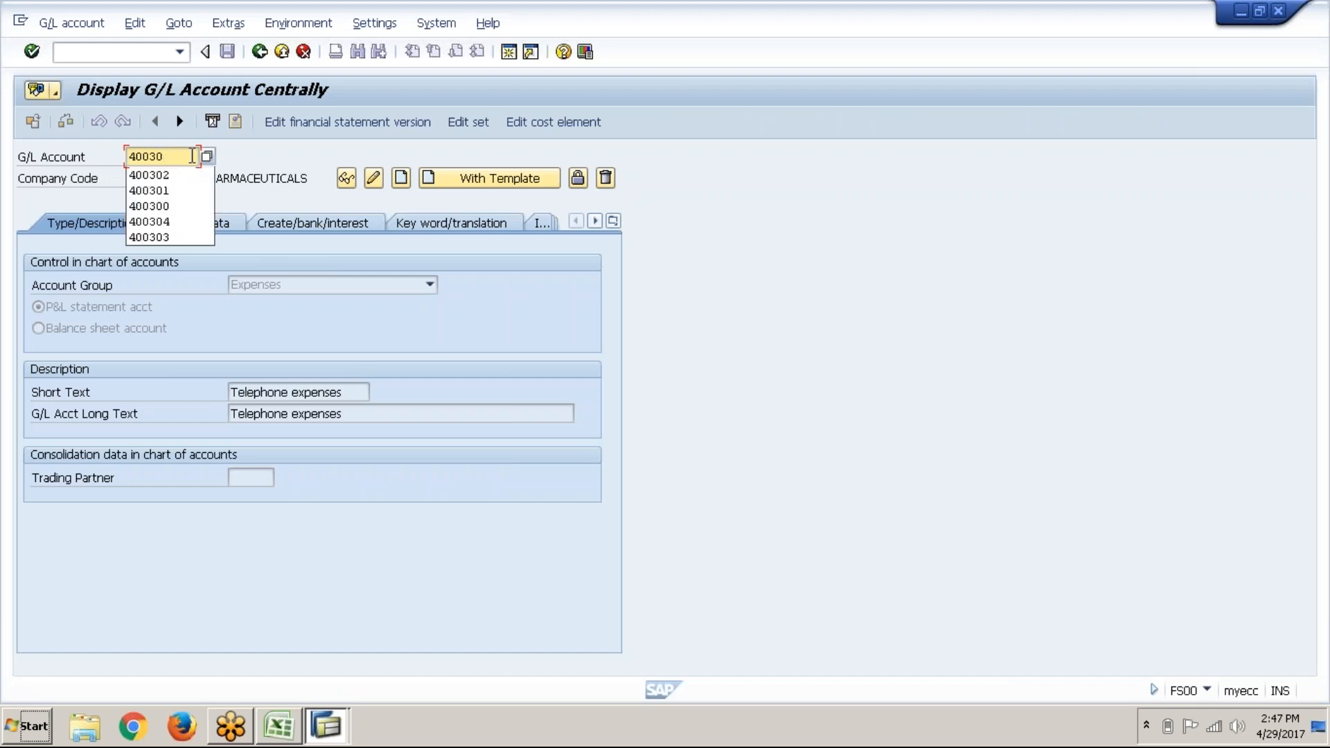
{"action": "type", "text": "3"}
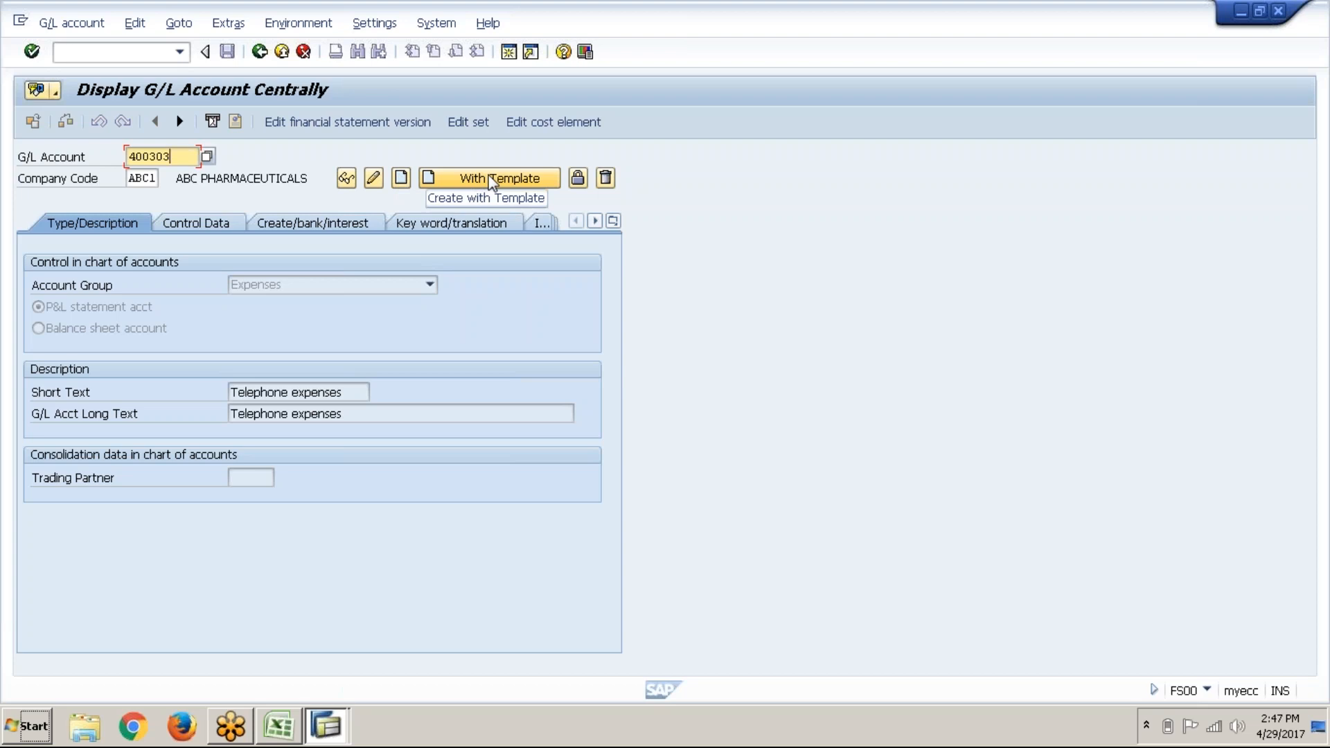
{"action": "left_click", "coordinate": [492, 182]}
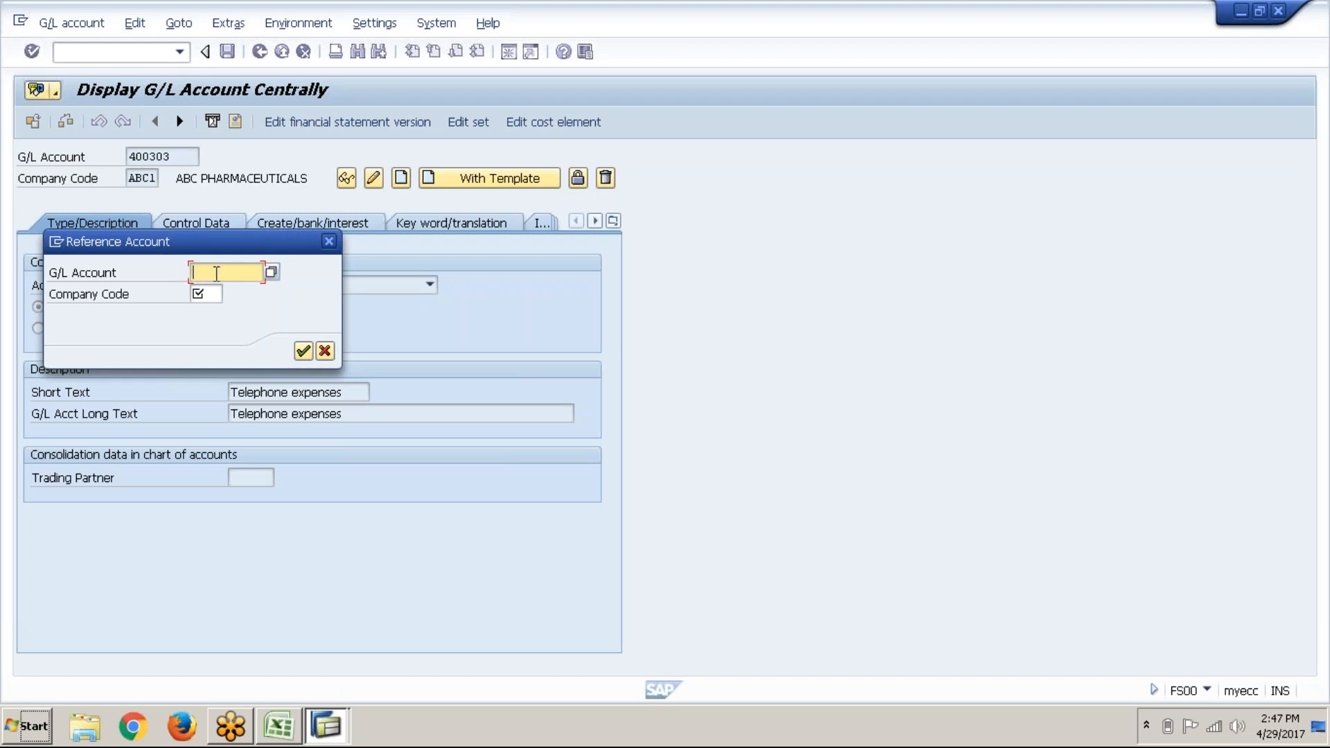
{"action": "key", "text": "alt+Tab"}
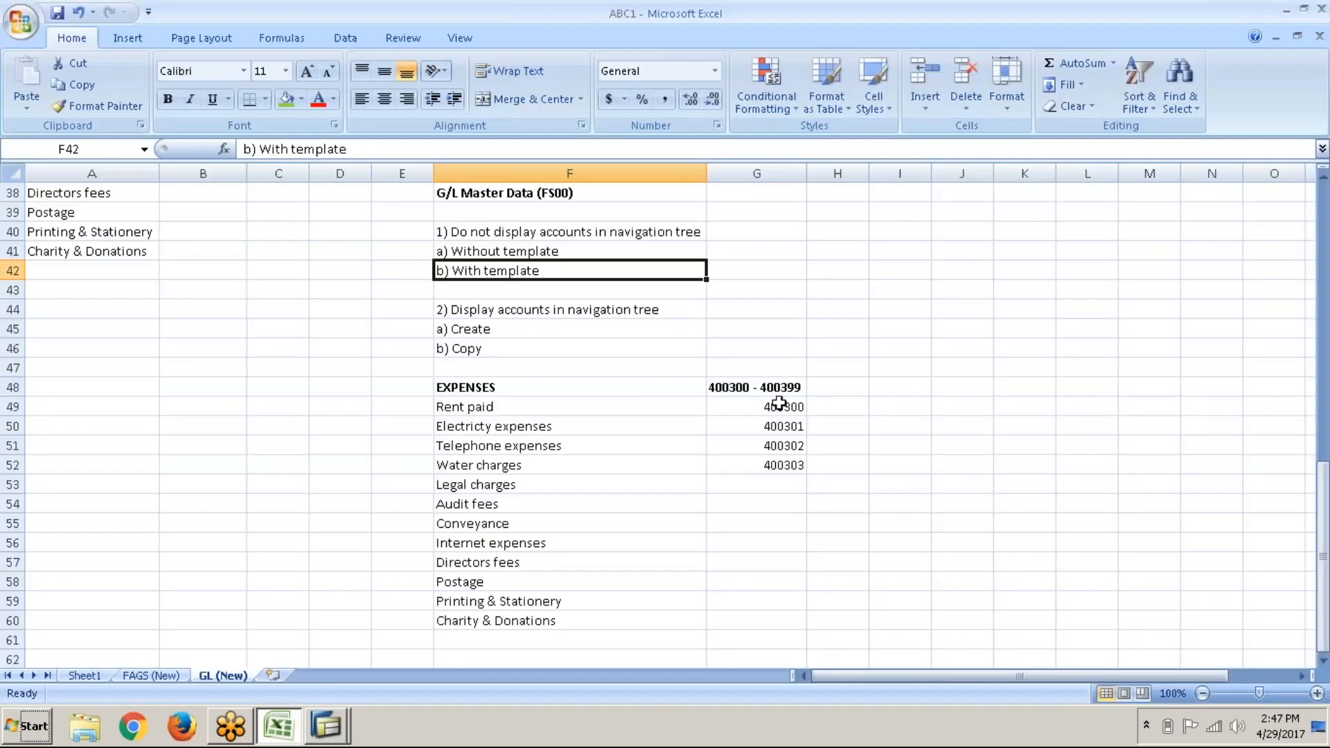
{"action": "left_click", "coordinate": [779, 404]}
{"action": "left_click", "coordinate": [802, 430]}
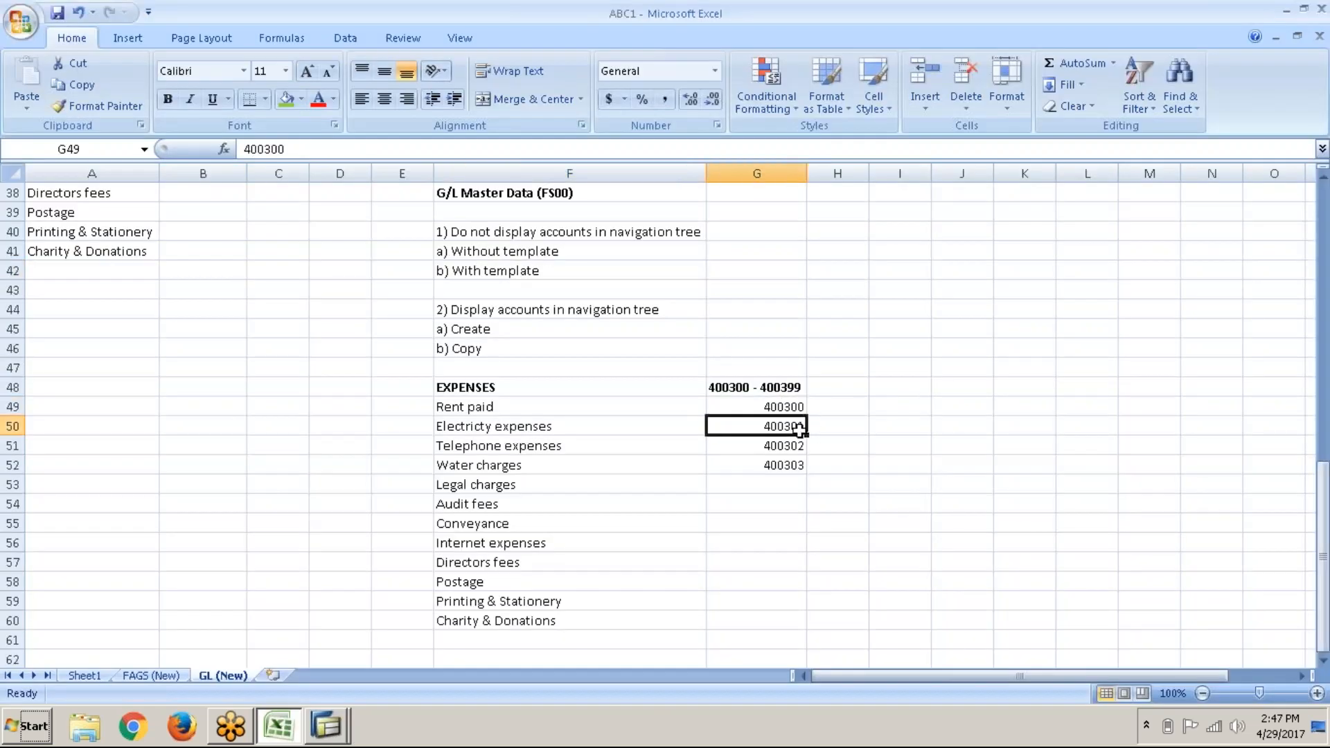
{"action": "left_click", "coordinate": [803, 445]}
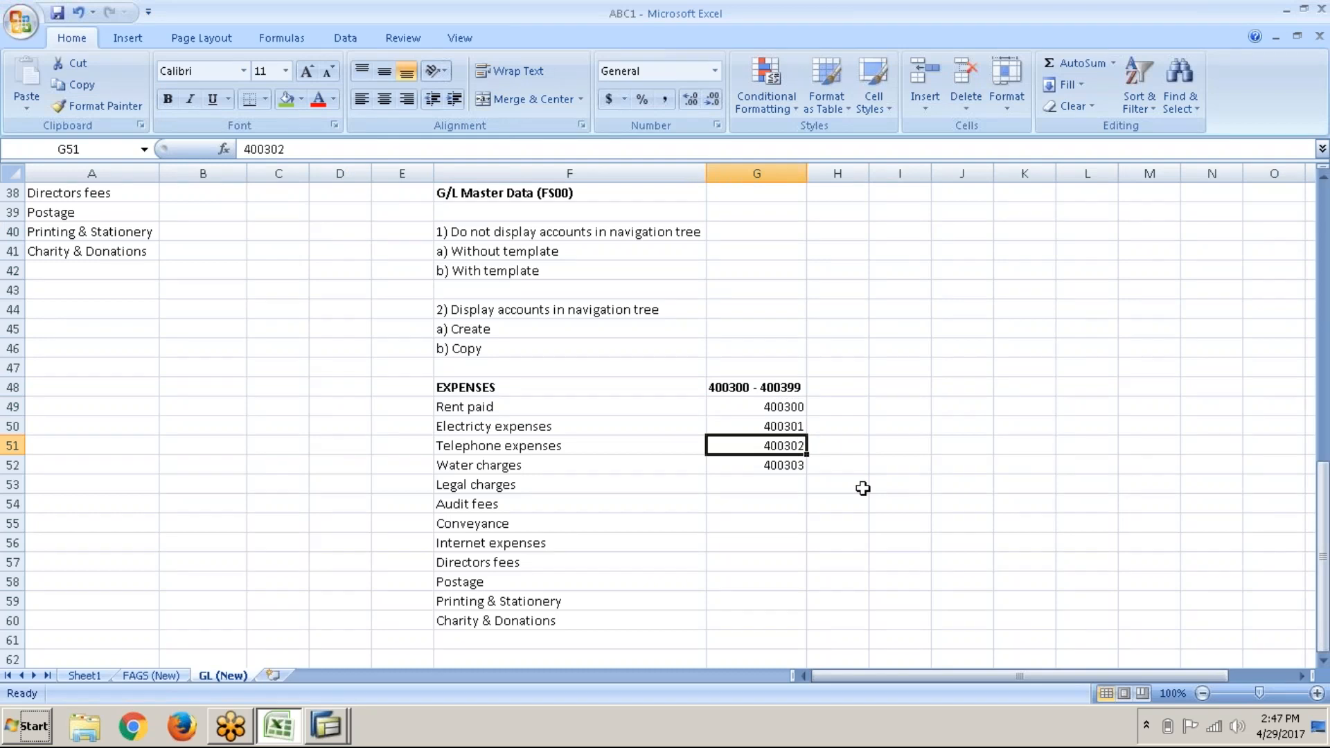
{"action": "left_click_drag", "start_coordinate": [776, 405], "coordinate": [776, 443]}
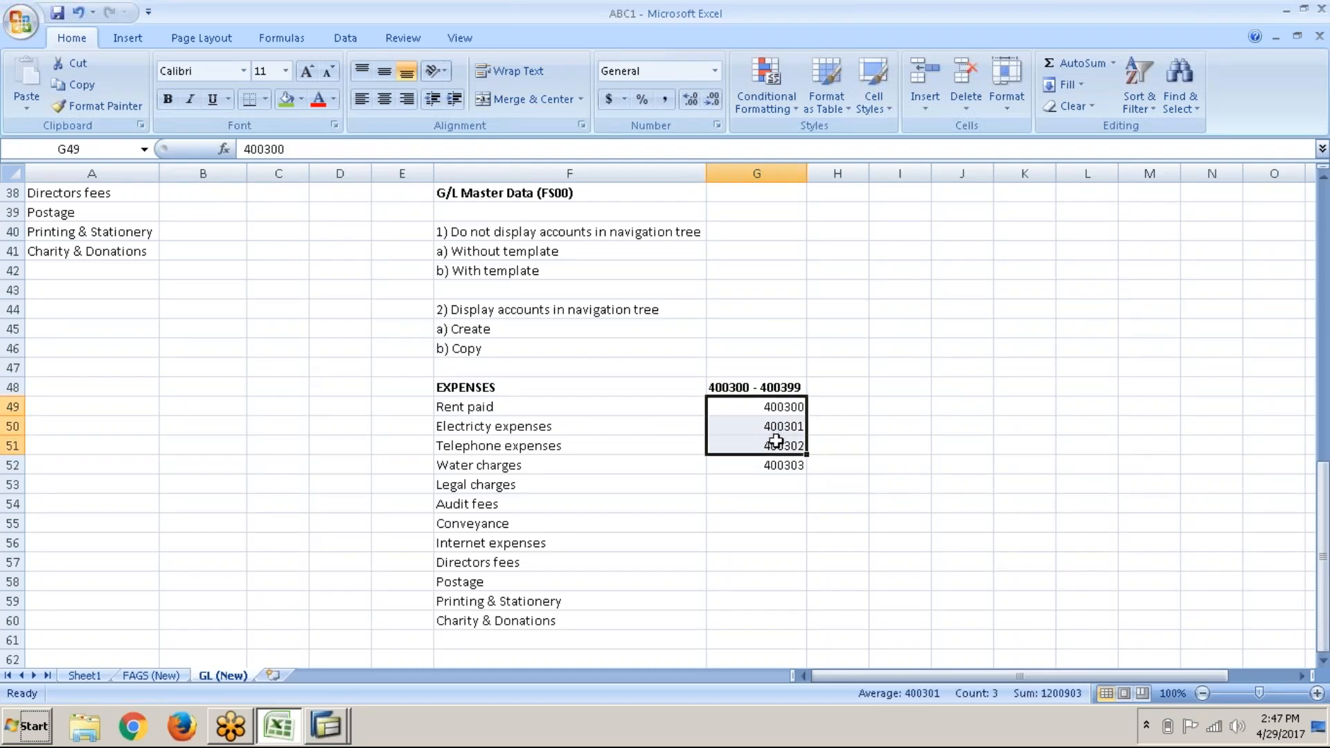
{"action": "left_click", "coordinate": [776, 442]}
{"action": "left_click", "coordinate": [748, 410]}
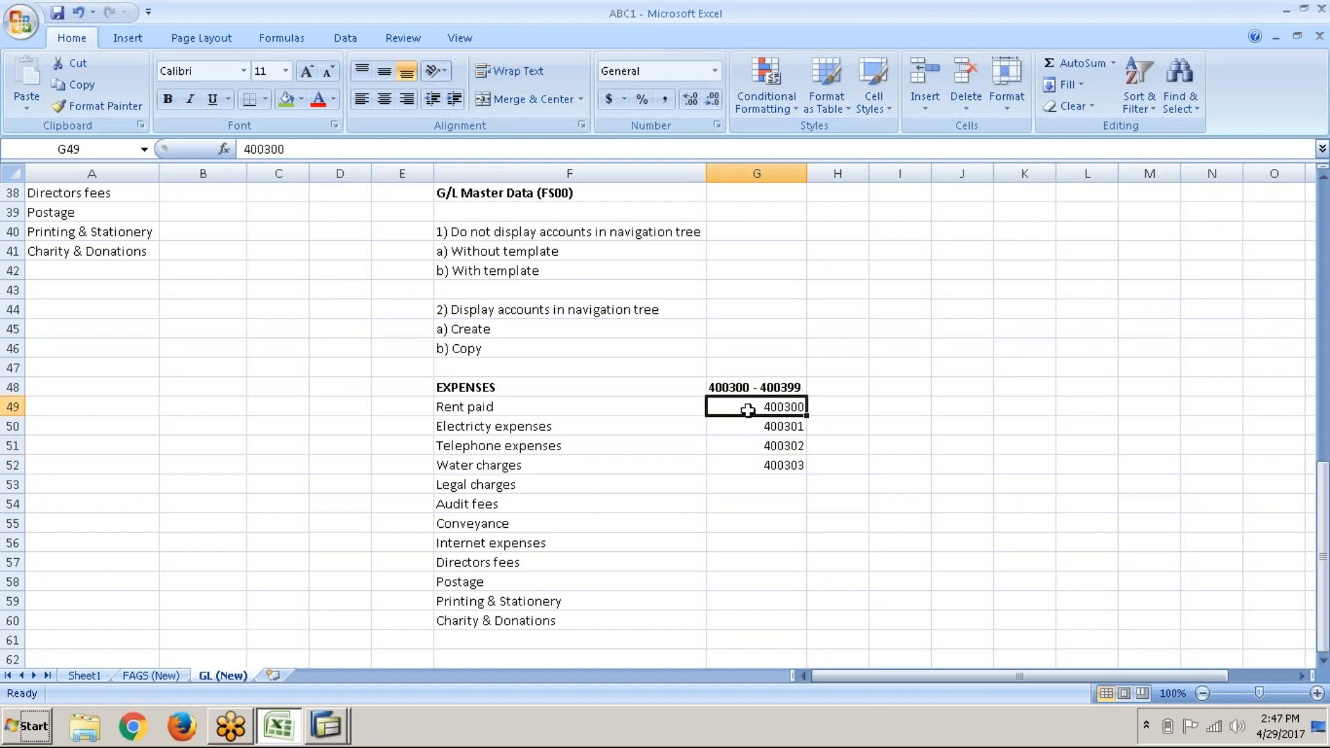
Step: Copy reference account 400300 from company code ABC1 and review the copied tabs
{"action": "key", "text": "alt+Tab"}
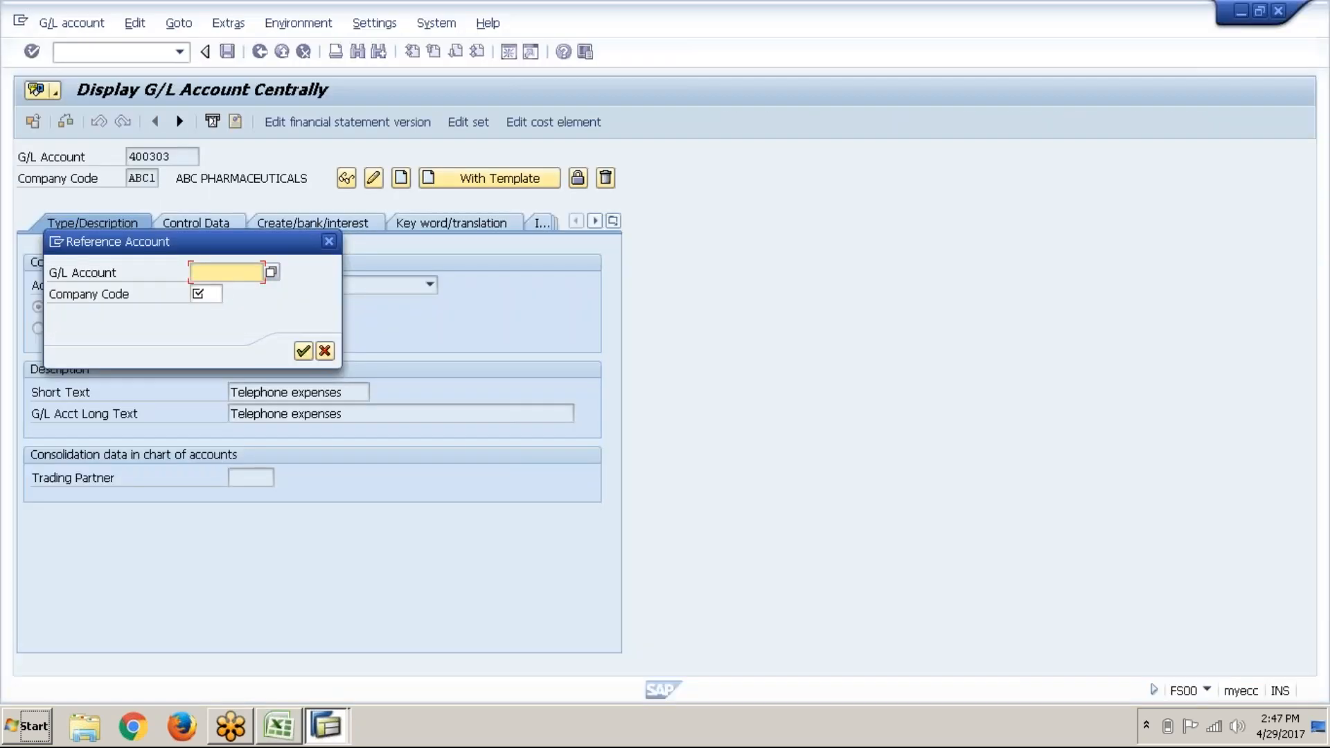
{"action": "type", "text": "400"}
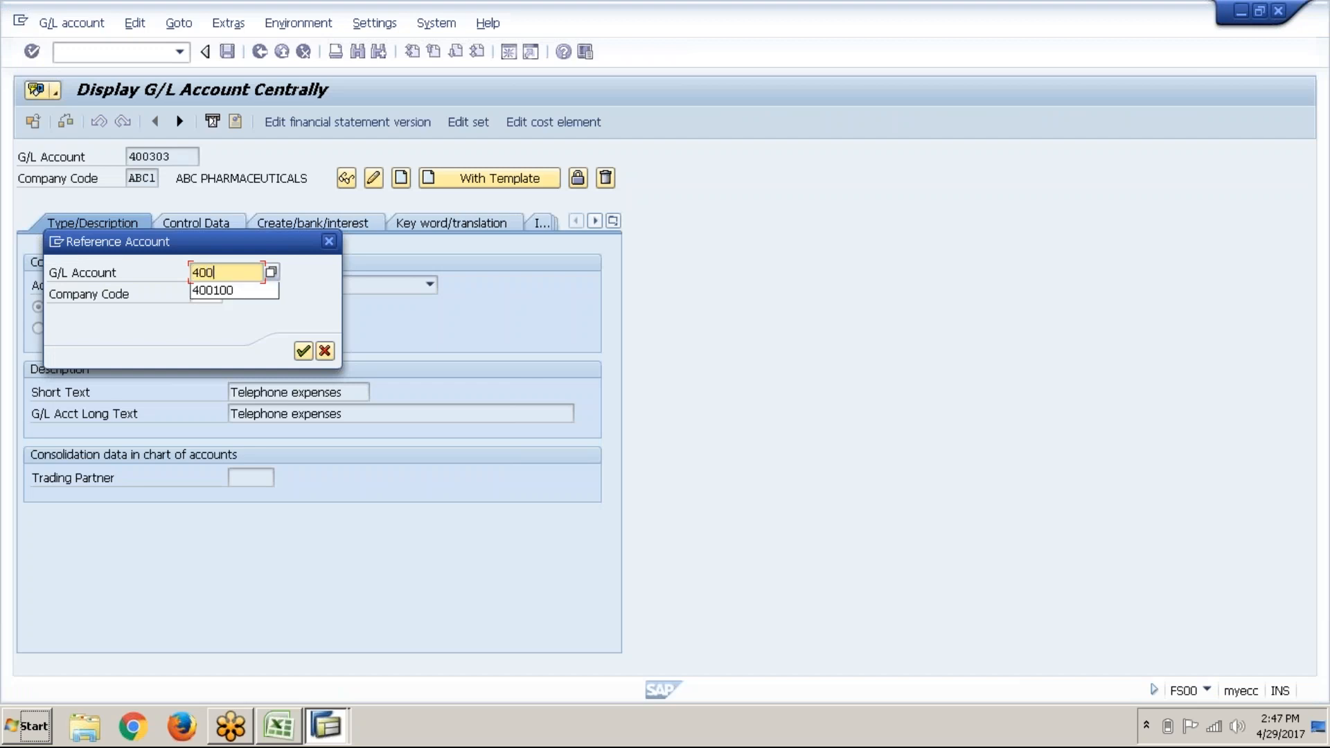
{"action": "type", "text": "300"}
{"action": "key", "text": "Tab"}
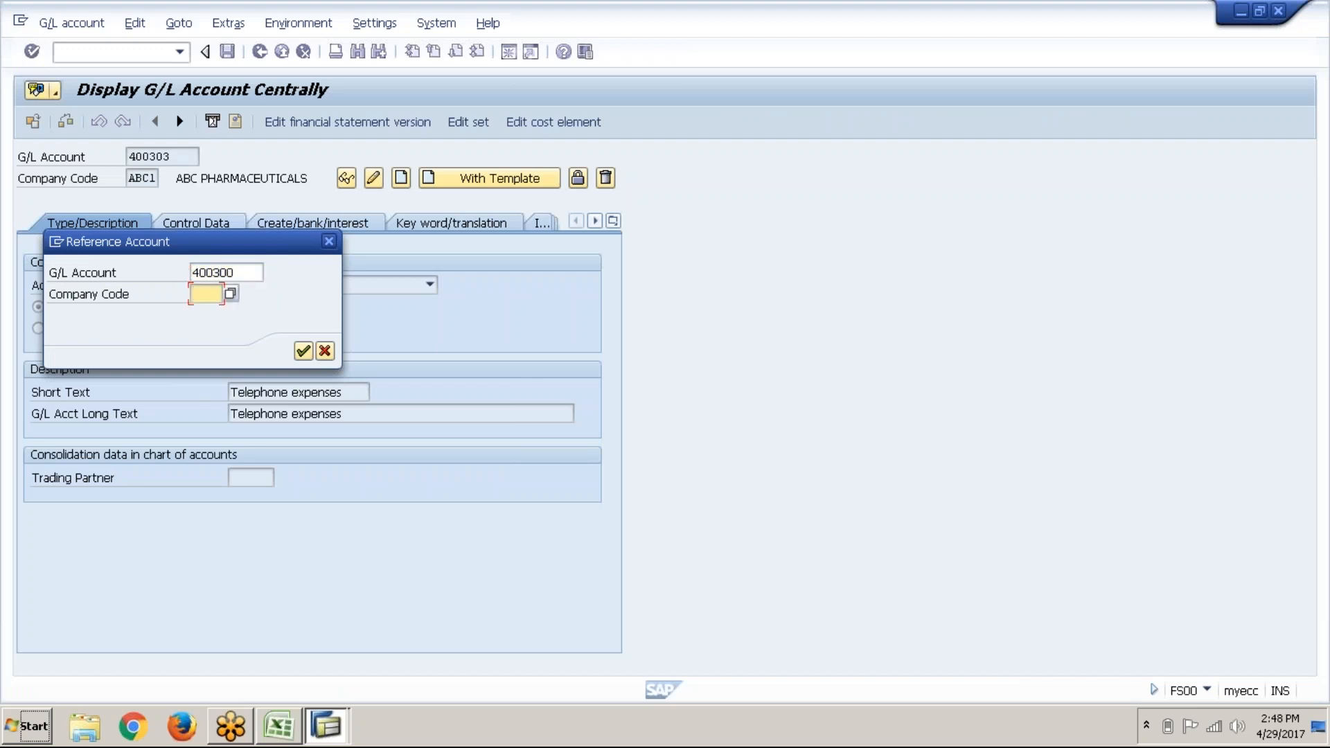
{"action": "type", "text": "abc1"}
{"action": "left_click", "coordinate": [304, 357]}
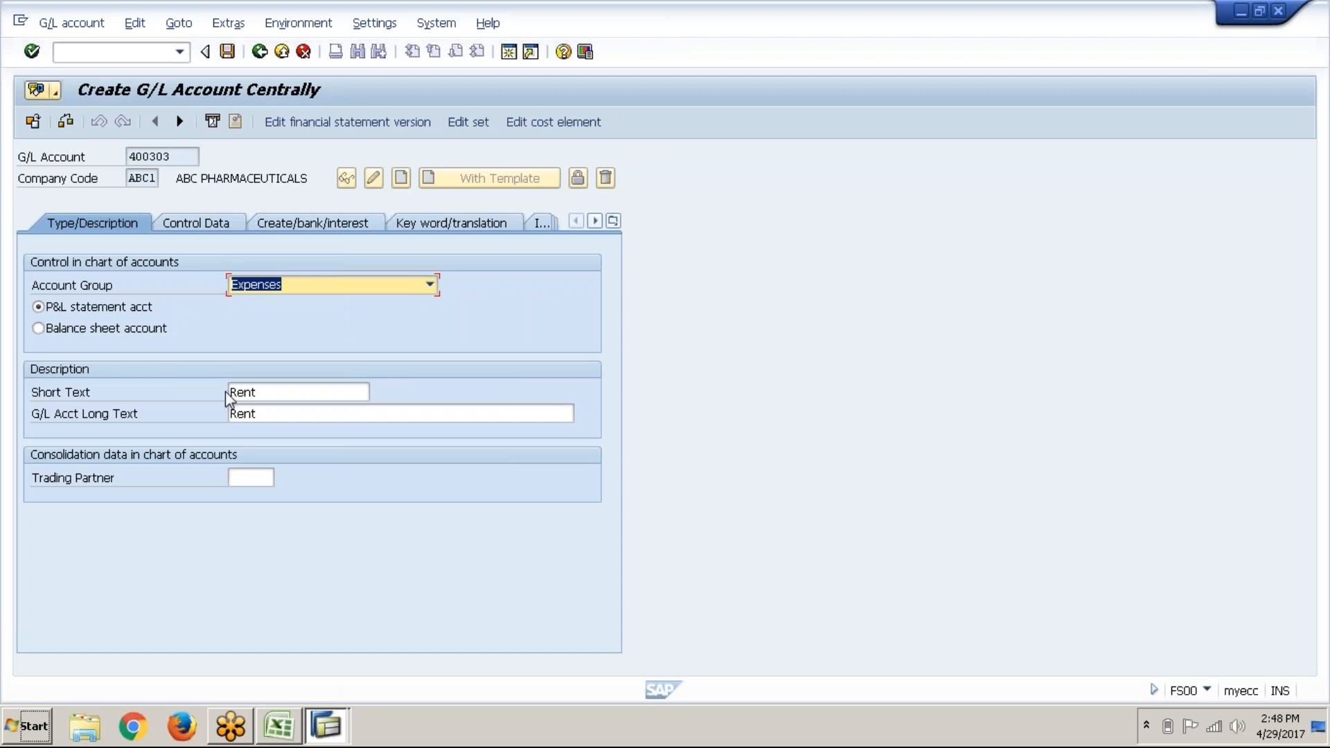
{"action": "left_click", "coordinate": [204, 228]}
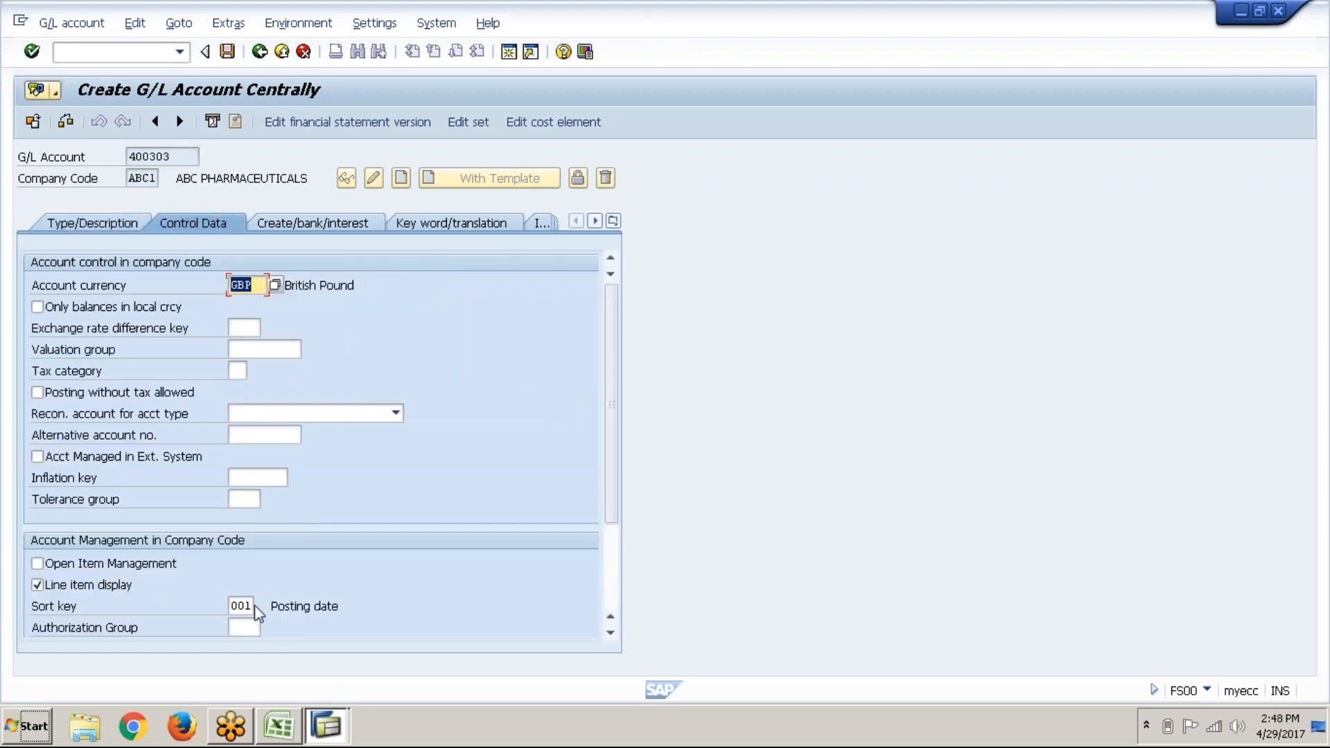
{"action": "left_click", "coordinate": [320, 220]}
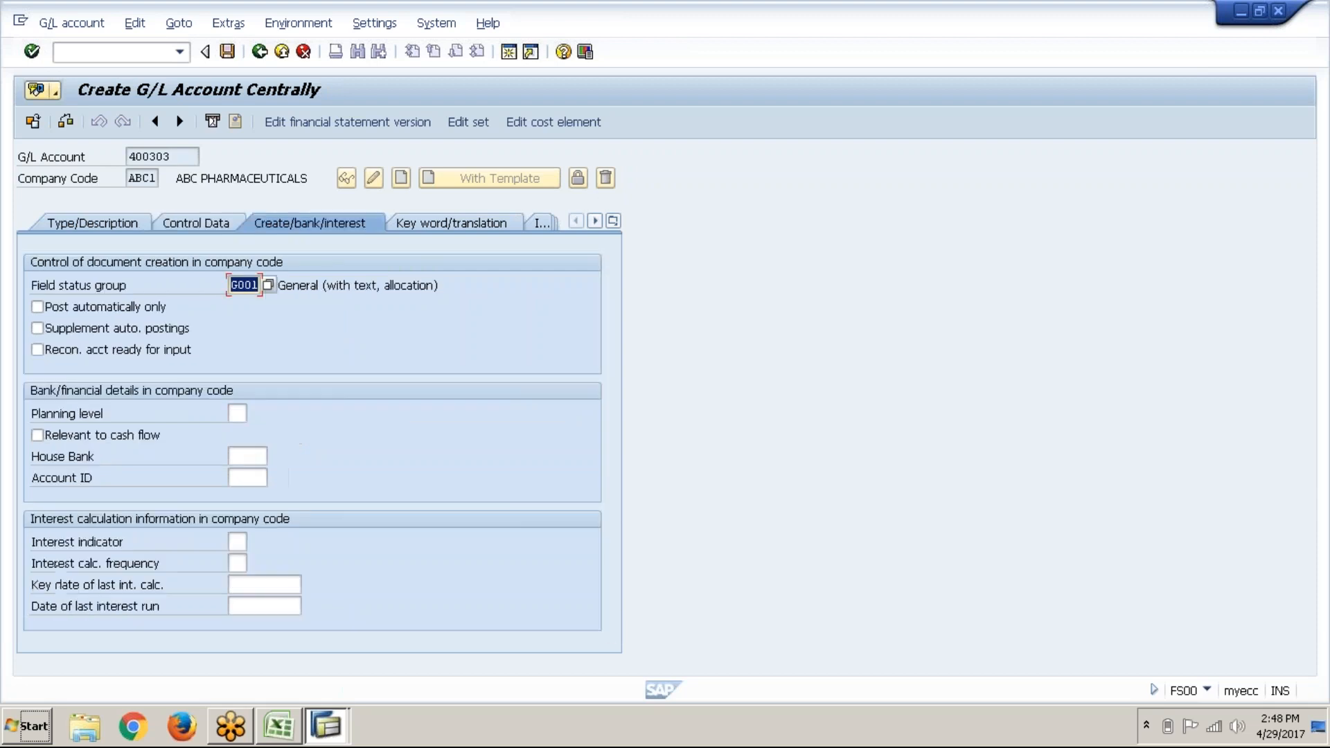
{"action": "left_click", "coordinate": [98, 226]}
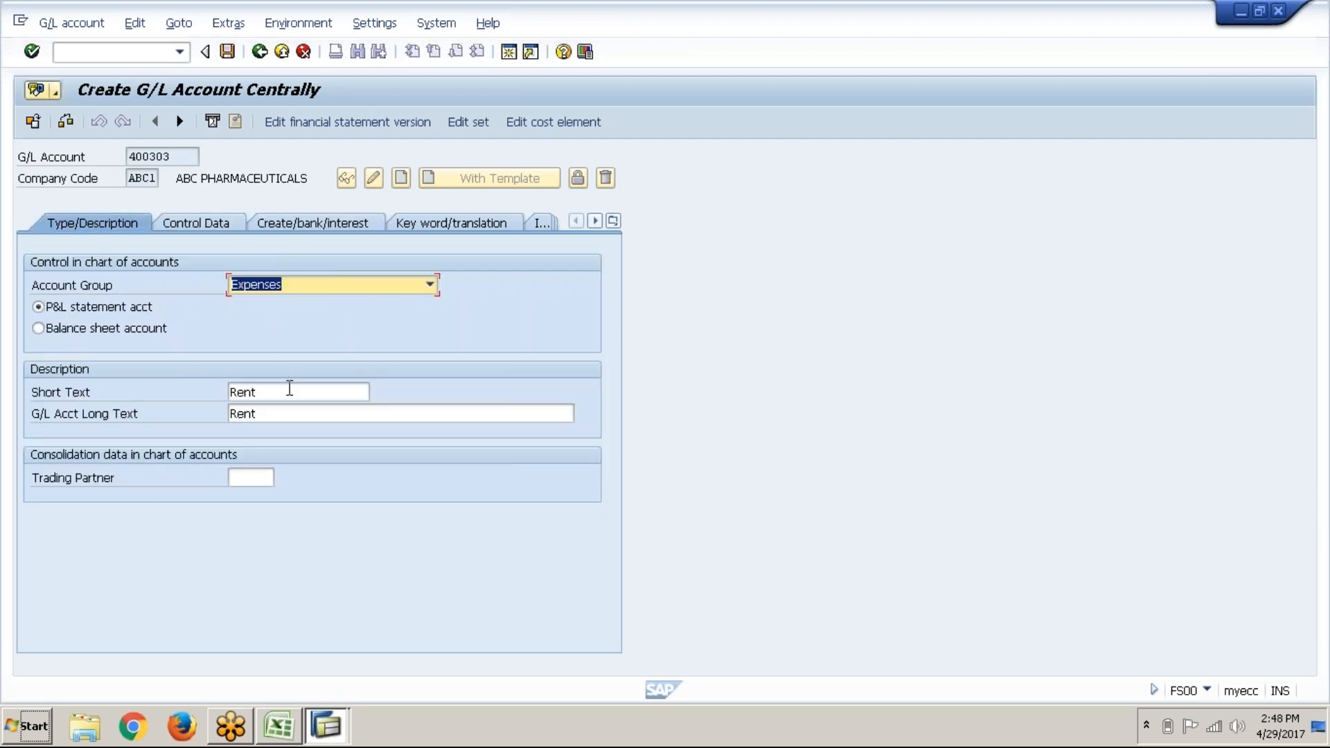
Step: Replace the copied short and long text Rent with 'Water charges' and save account 400303
{"action": "left_click", "coordinate": [290, 389]}
{"action": "key", "text": "BackSpace"}
{"action": "key", "text": "BackSpace"}
{"action": "key", "text": "BackSpace"}
{"action": "key", "text": "BackSpace"}
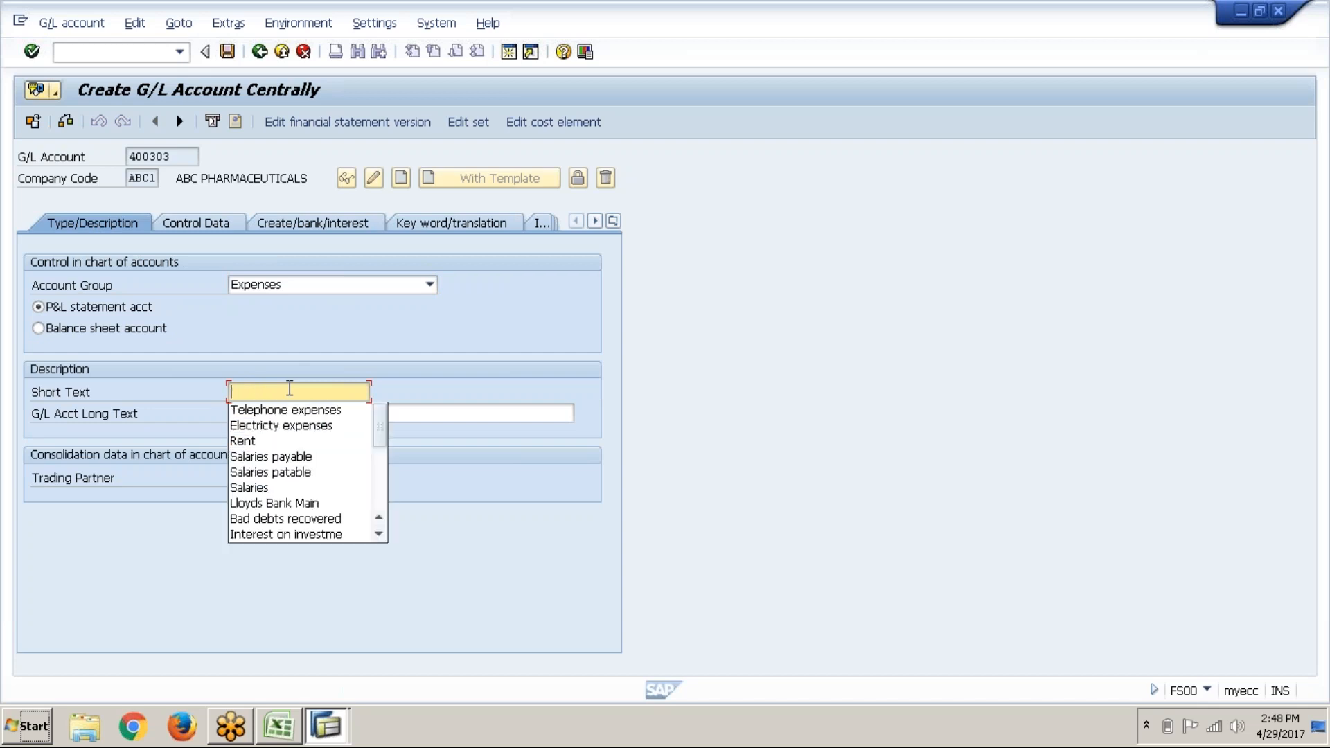
{"action": "type", "text": "Wa"}
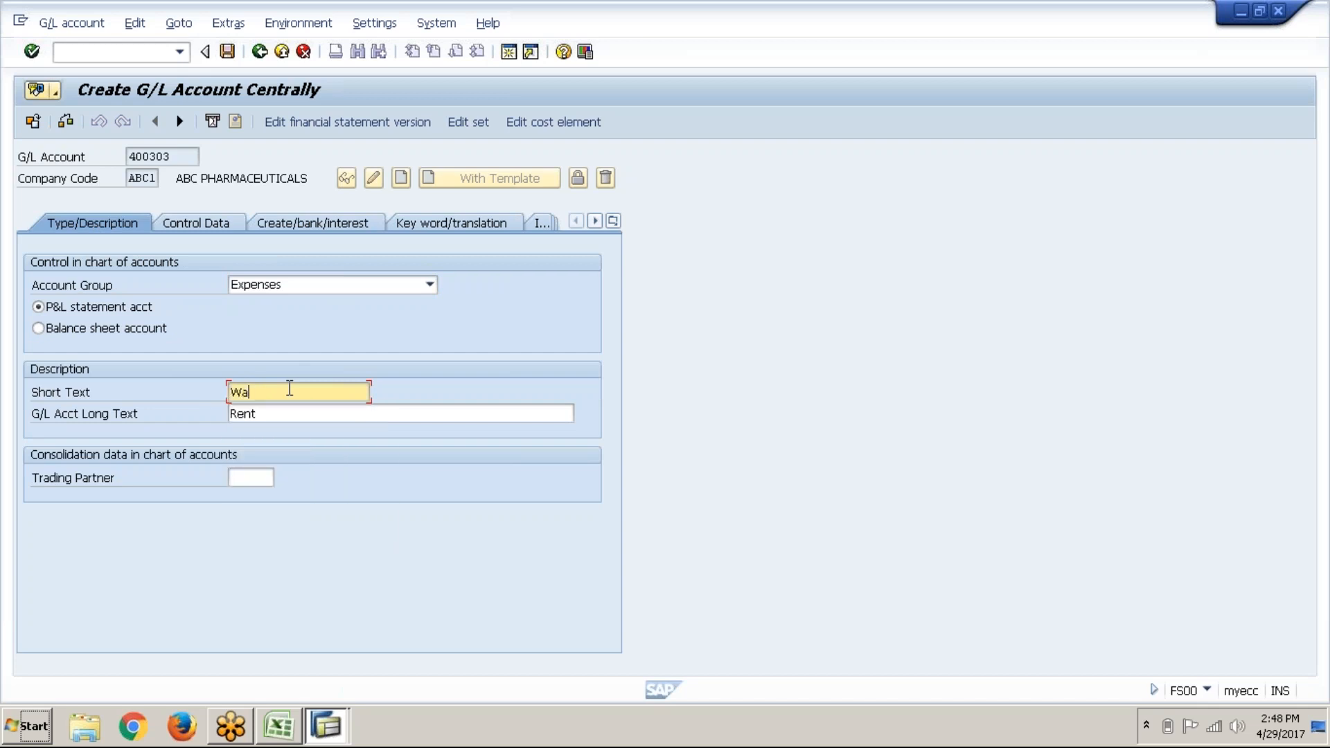
{"action": "type", "text": "ter charges"}
{"action": "key", "text": "Tab"}
{"action": "type", "text": "W"}
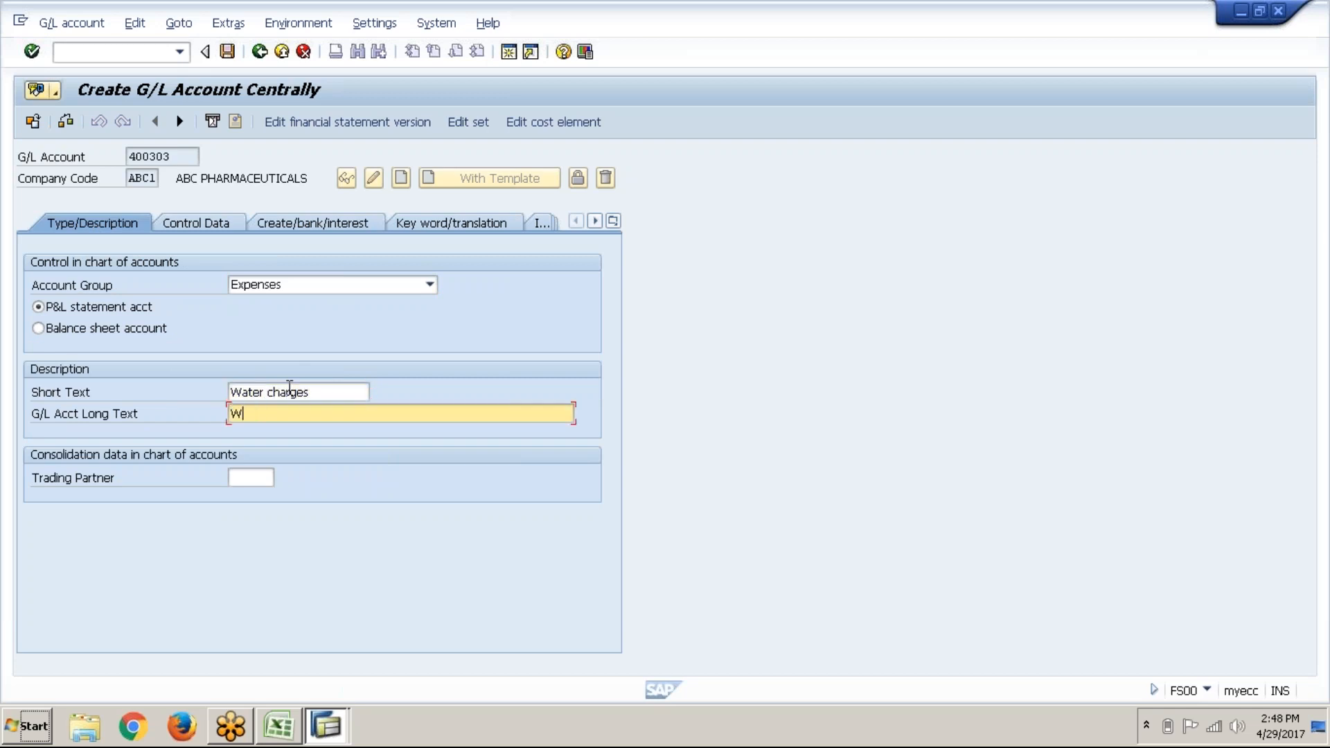
{"action": "type", "text": "ater charges"}
{"action": "left_click", "coordinate": [228, 52]}
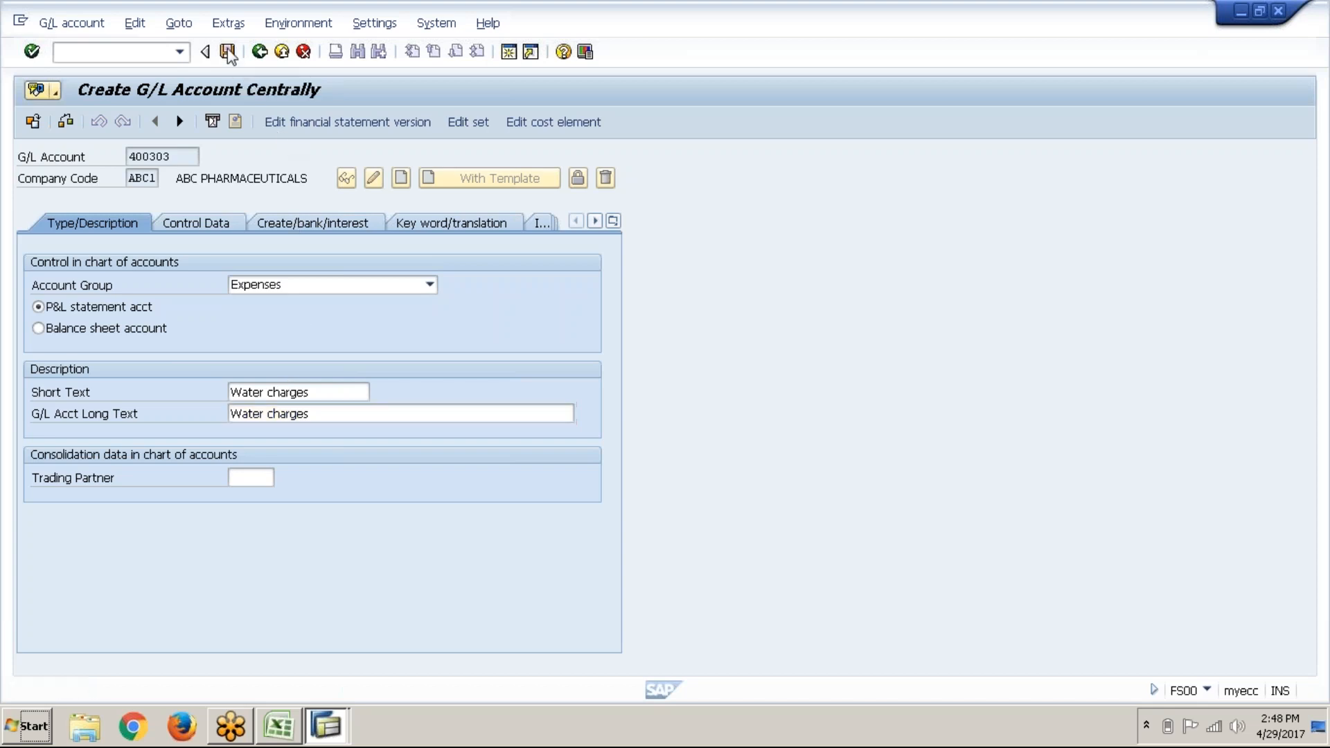
Step: Change the G/L account number in SAP to 400304
{"action": "left_click", "coordinate": [186, 158]}
{"action": "key", "text": "BackSpace"}
{"action": "type", "text": "4"}
Step: Log 400304 in cell G53 beside Legal charges in the Excel expense list
{"action": "key", "text": "alt+Tab"}
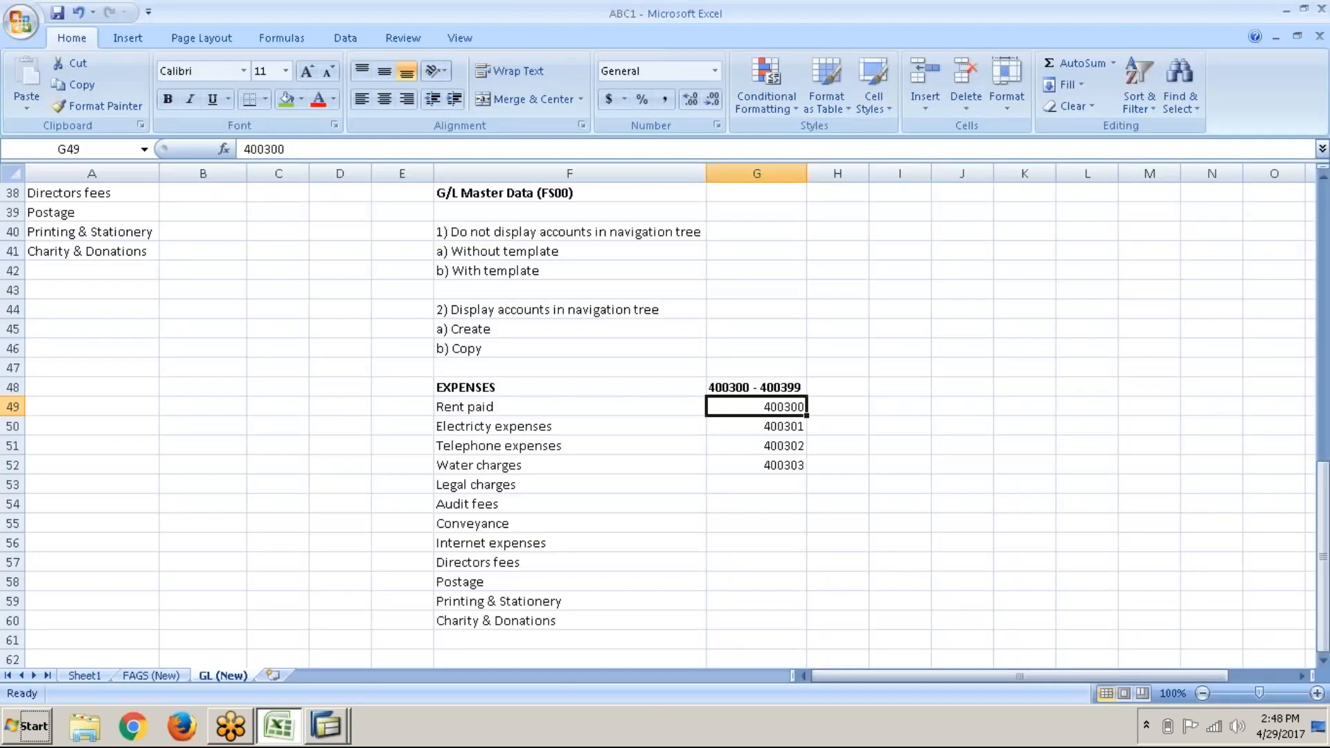
{"action": "left_click", "coordinate": [715, 485]}
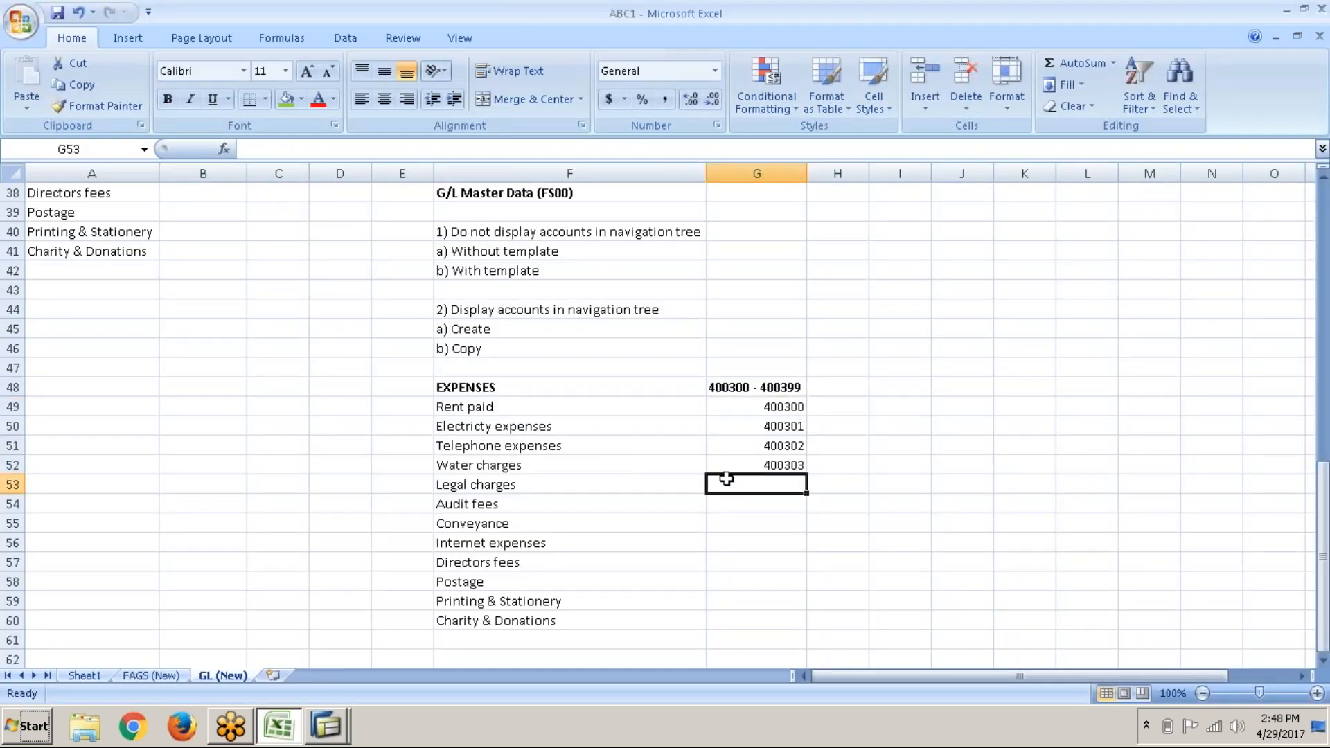
{"action": "type", "text": "400304"}
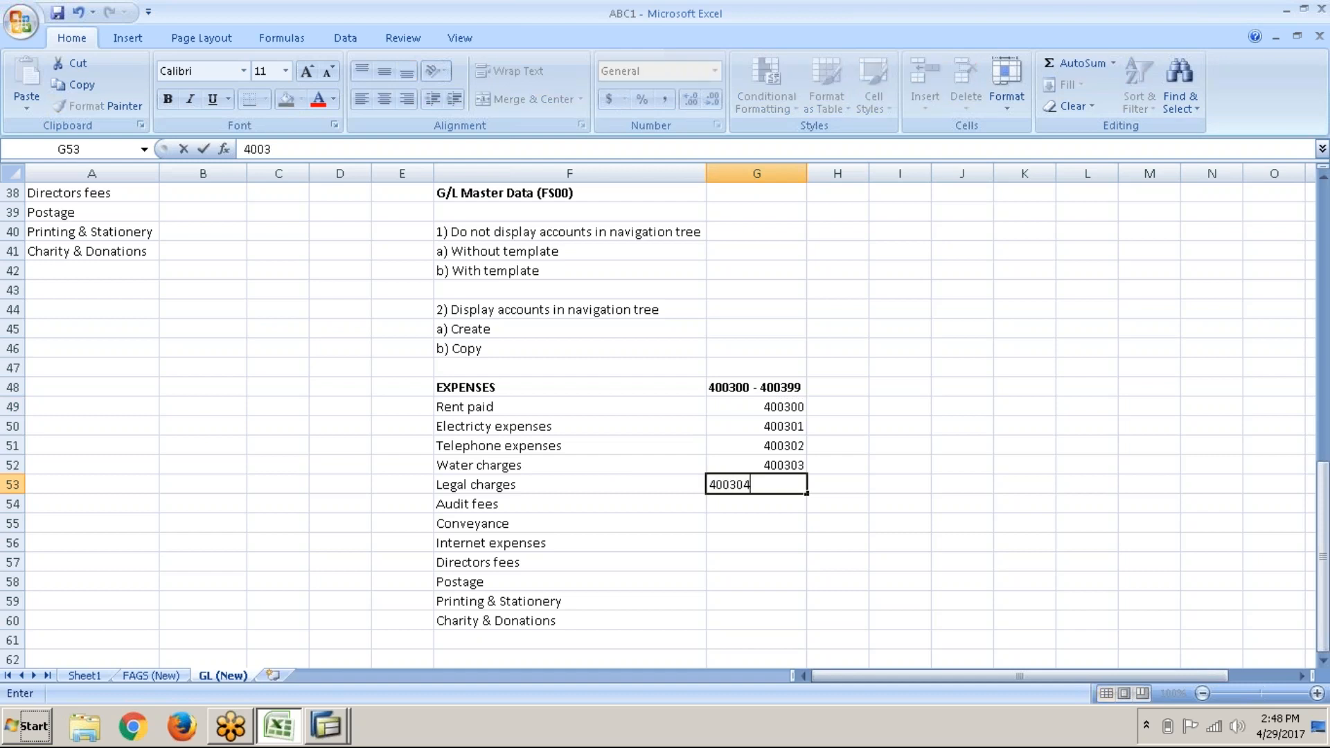
{"action": "left_click", "coordinate": [590, 487]}
{"action": "left_click", "coordinate": [745, 474]}
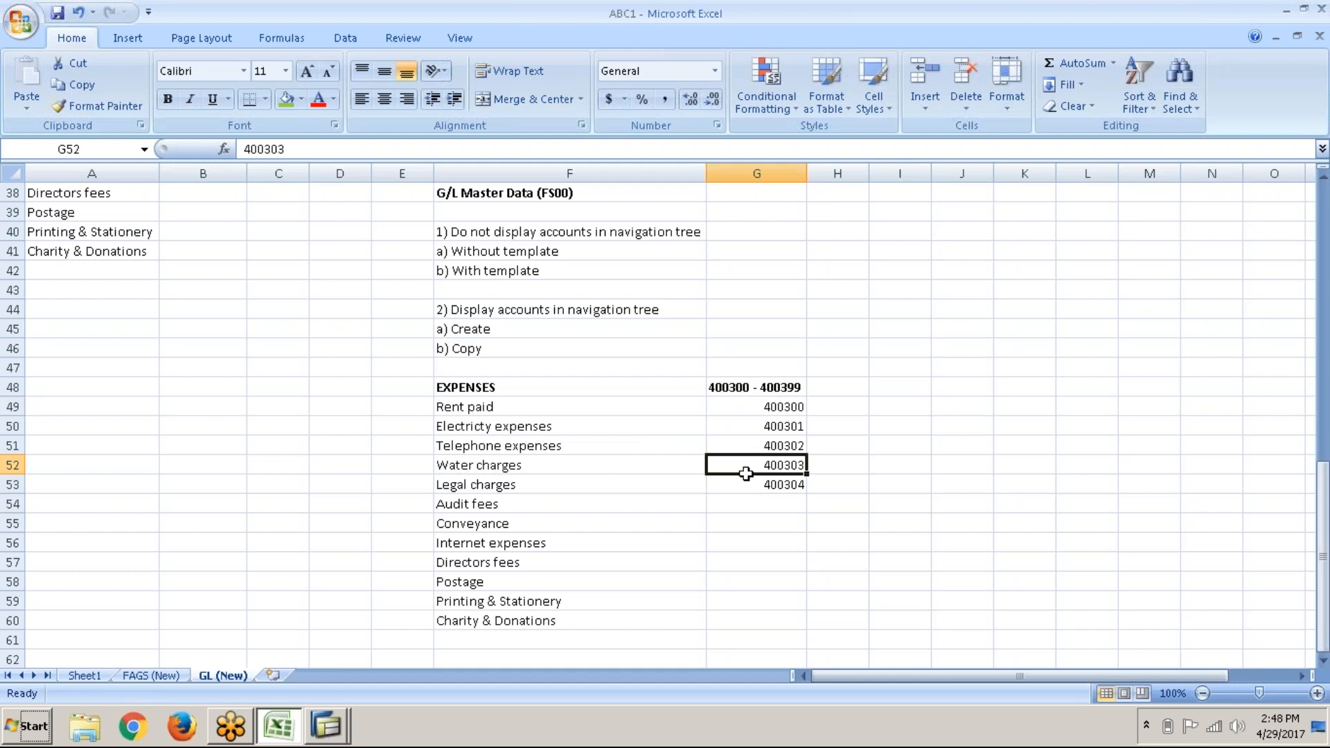
{"action": "key", "text": "alt+Tab"}
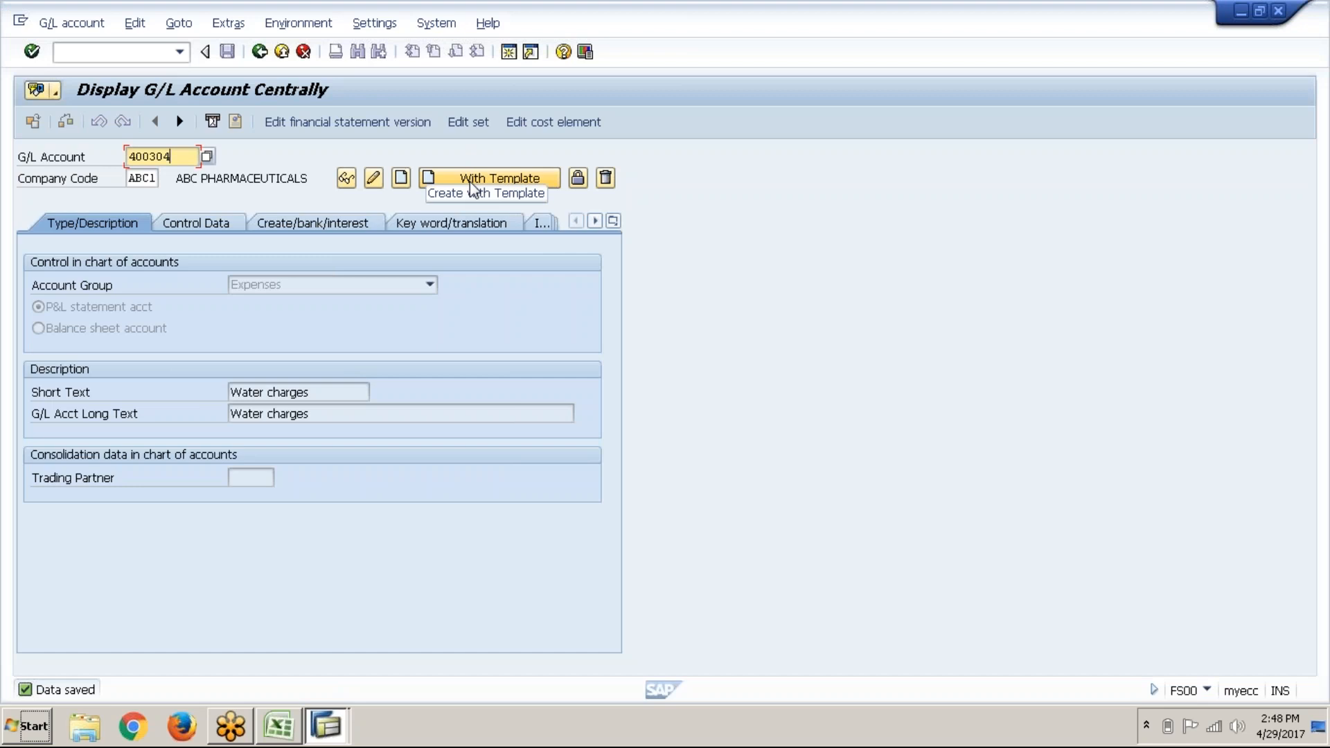
Step: Create account 400304 from template account 400303, checking existing numbers in the workbook
{"action": "left_click", "coordinate": [471, 182]}
{"action": "left_click", "coordinate": [252, 271]}
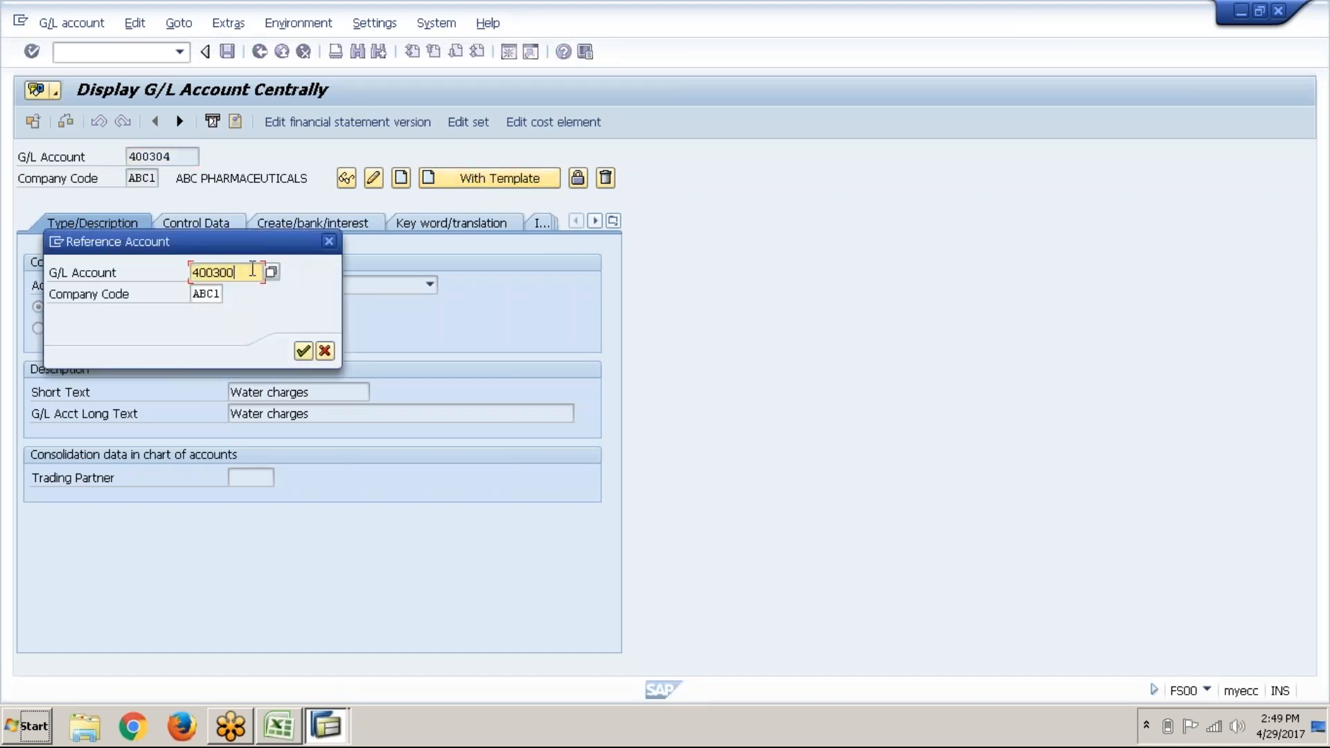
{"action": "type", "text": "3"}
{"action": "key", "text": "alt+Tab"}
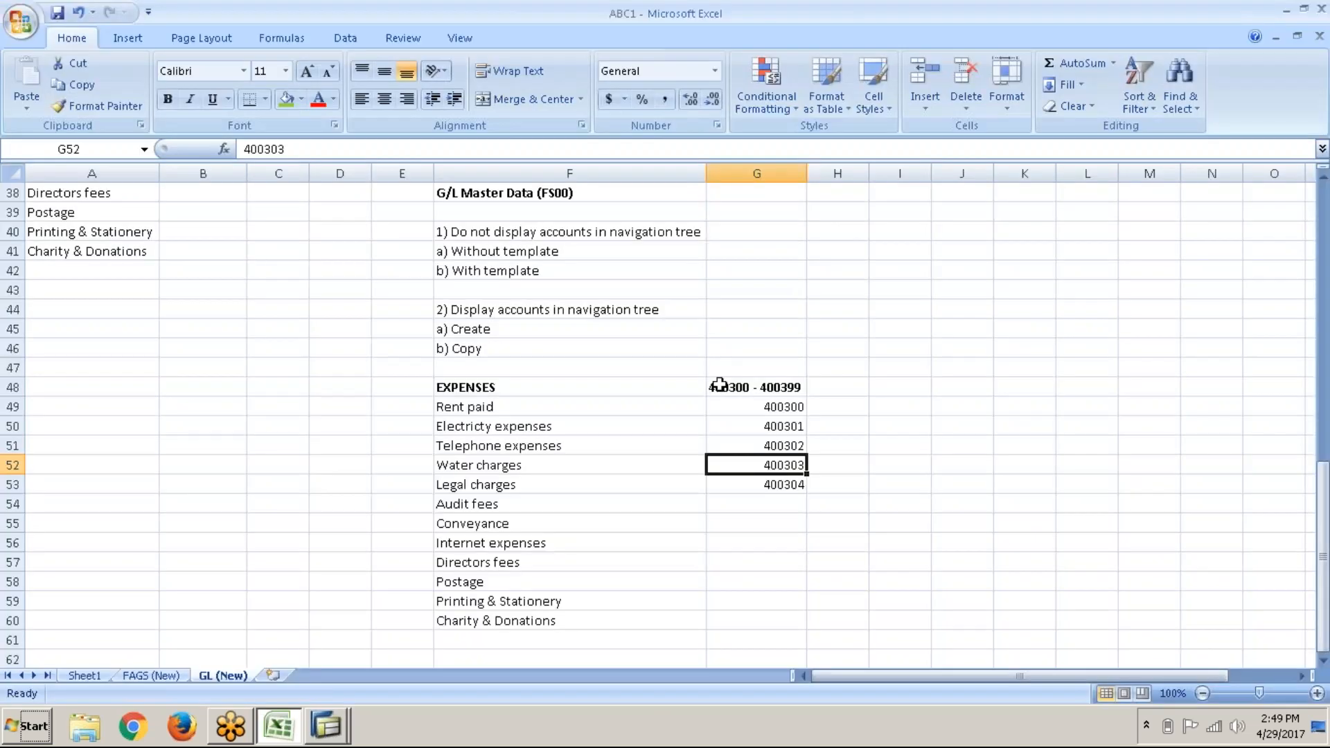
{"action": "left_click_drag", "start_coordinate": [735, 401], "coordinate": [742, 463]}
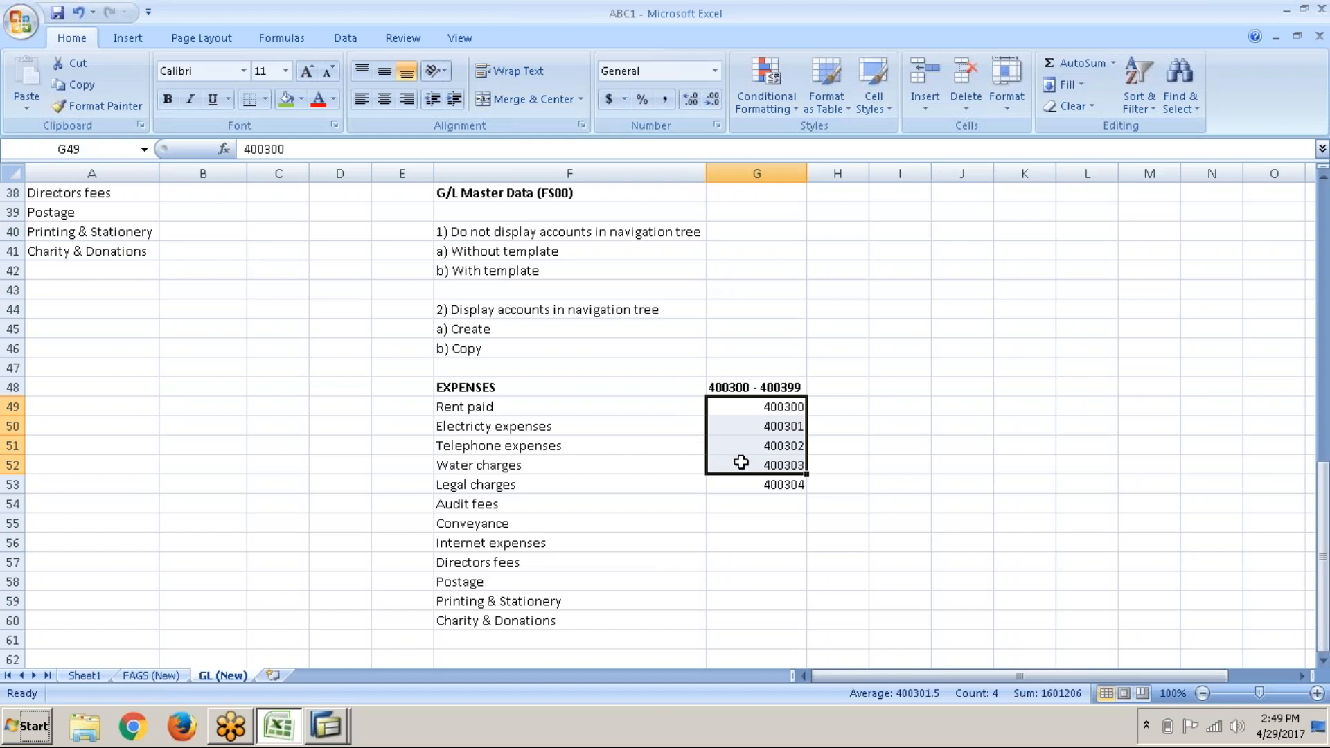
{"action": "key", "text": "alt+Tab"}
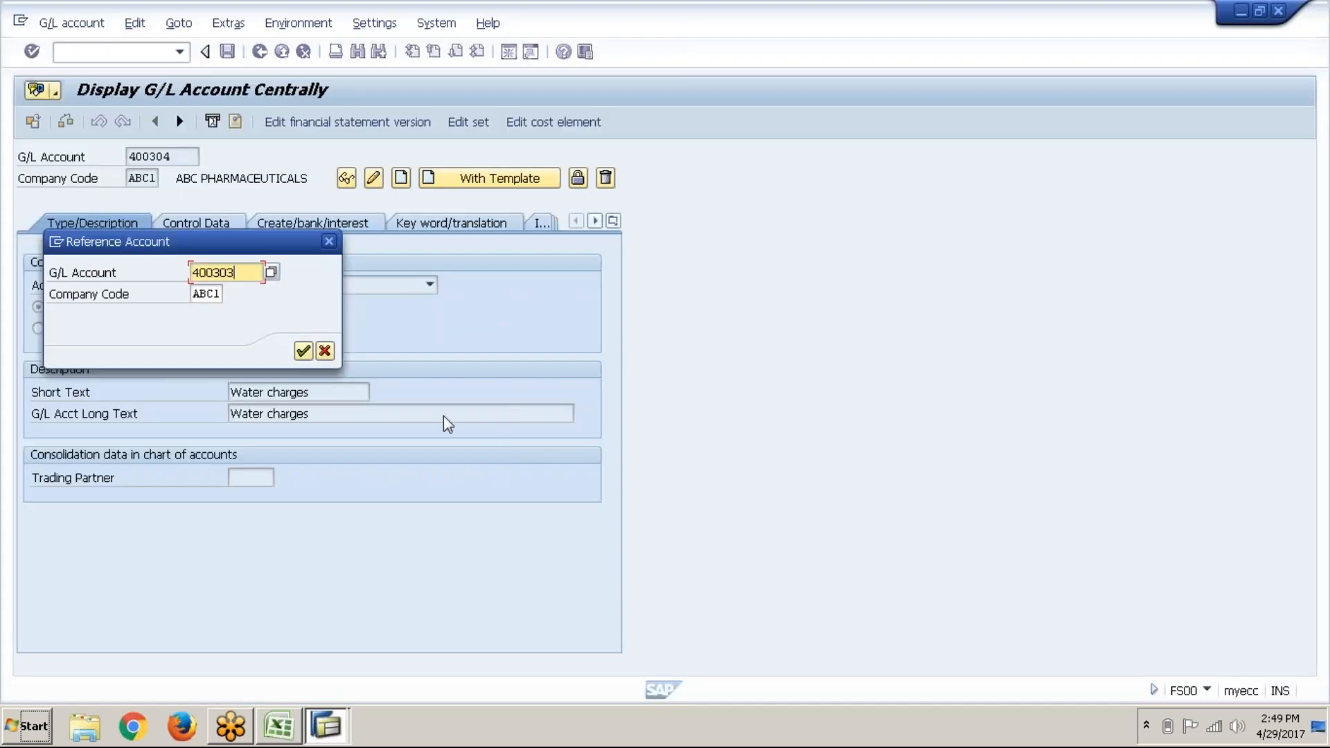
{"action": "left_click", "coordinate": [298, 351]}
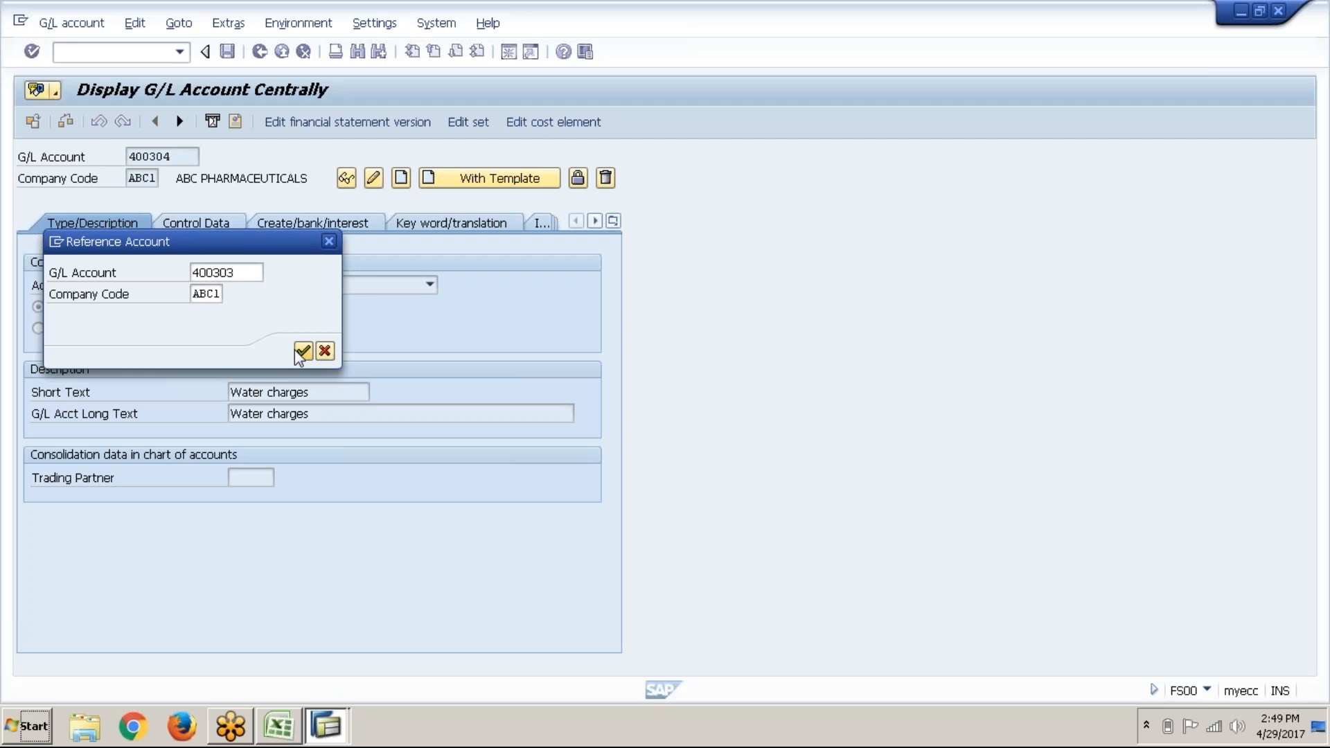
Step: Set the short and long text to 'Legal charges' and save account 400304
{"action": "left_click", "coordinate": [314, 392]}
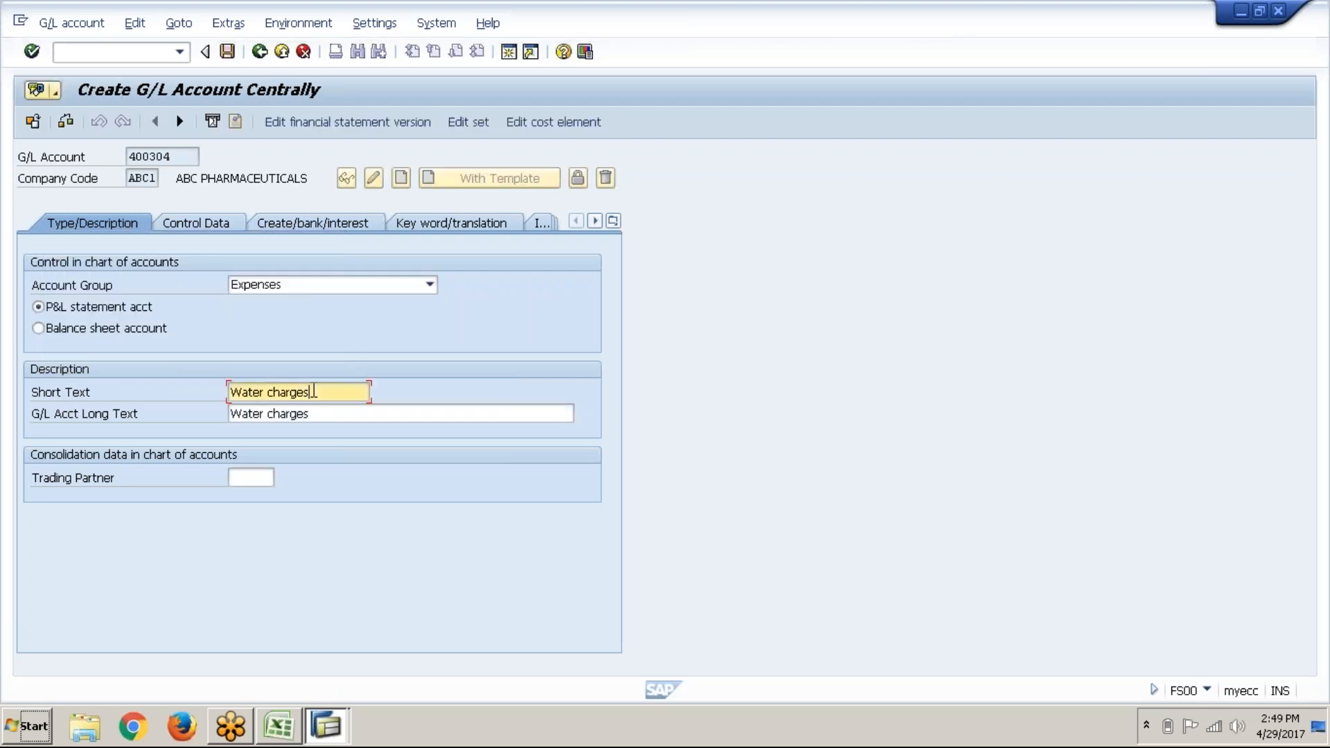
{"action": "key", "text": "BackSpace"}
{"action": "key", "text": "BackSpace"}
{"action": "key", "text": "BackSpace"}
{"action": "key", "text": "BackSpace"}
{"action": "key", "text": "BackSpace"}
{"action": "key", "text": "BackSpace"}
{"action": "key", "text": "BackSpace"}
{"action": "key", "text": "BackSpace"}
{"action": "key", "text": "BackSpace"}
{"action": "key", "text": "BackSpace"}
{"action": "key", "text": "BackSpace"}
{"action": "key", "text": "BackSpace"}
{"action": "key", "text": "BackSpace"}
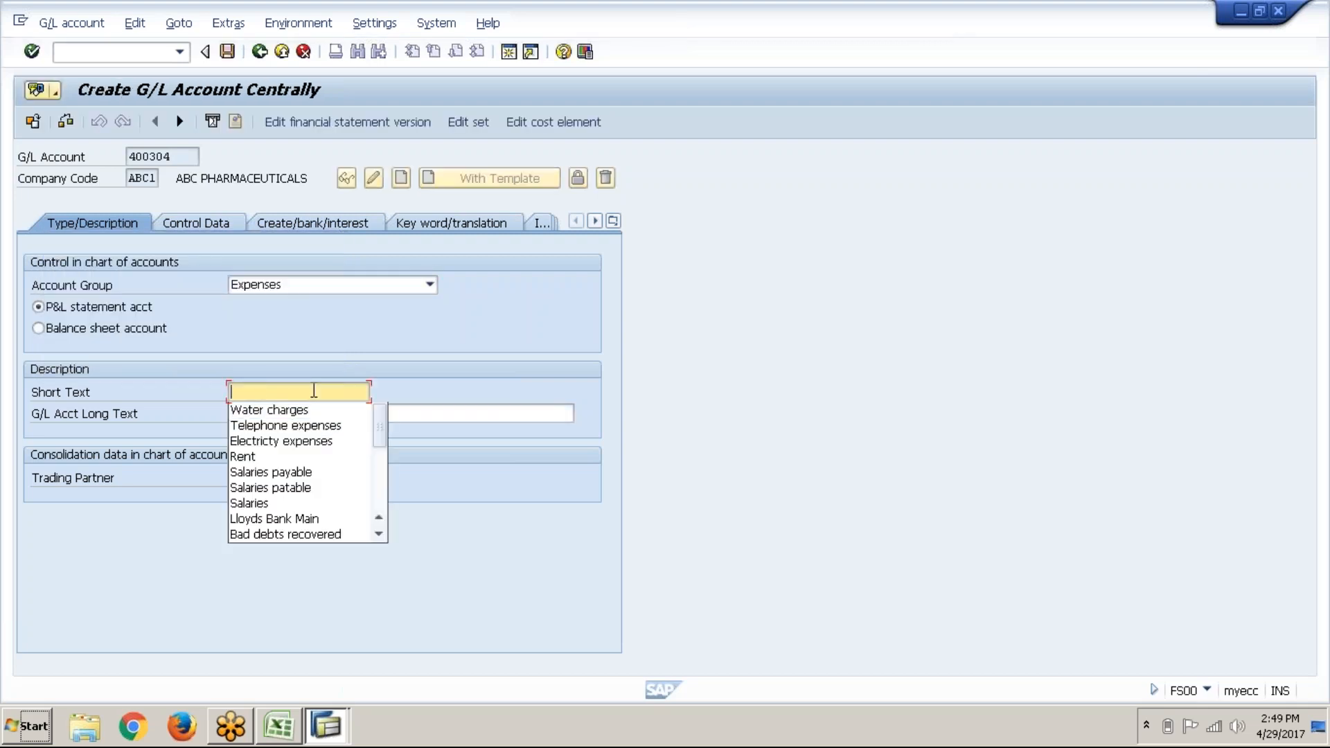
{"action": "type", "text": "Legal charges"}
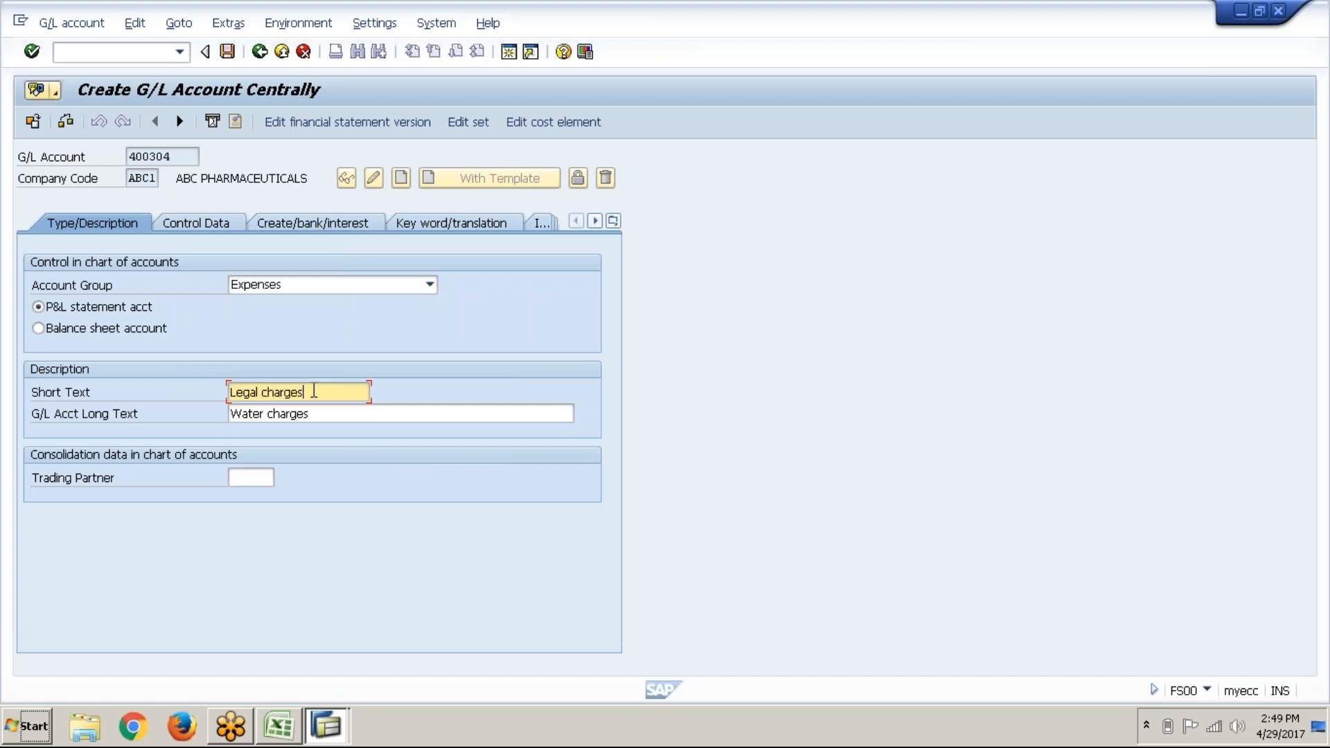
{"action": "key", "text": "Tab"}
{"action": "type", "text": "Leg"}
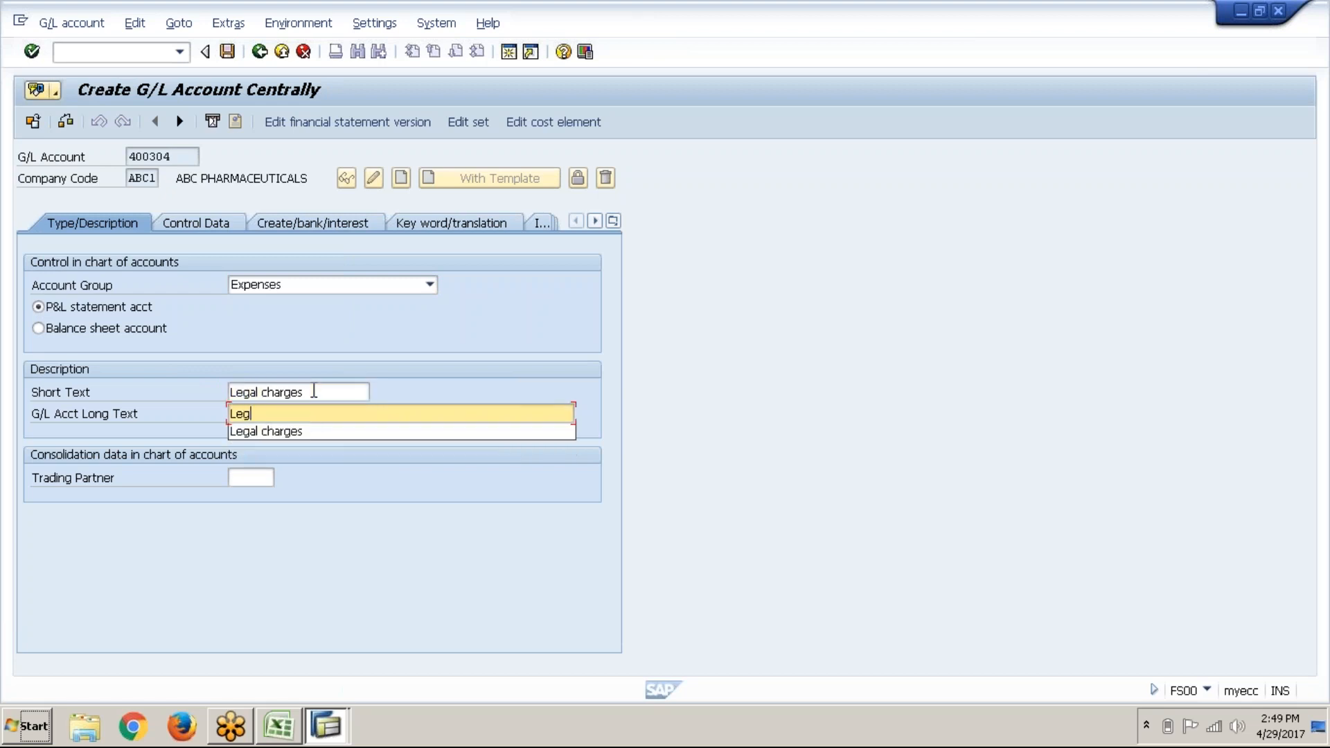
{"action": "type", "text": "al charges"}
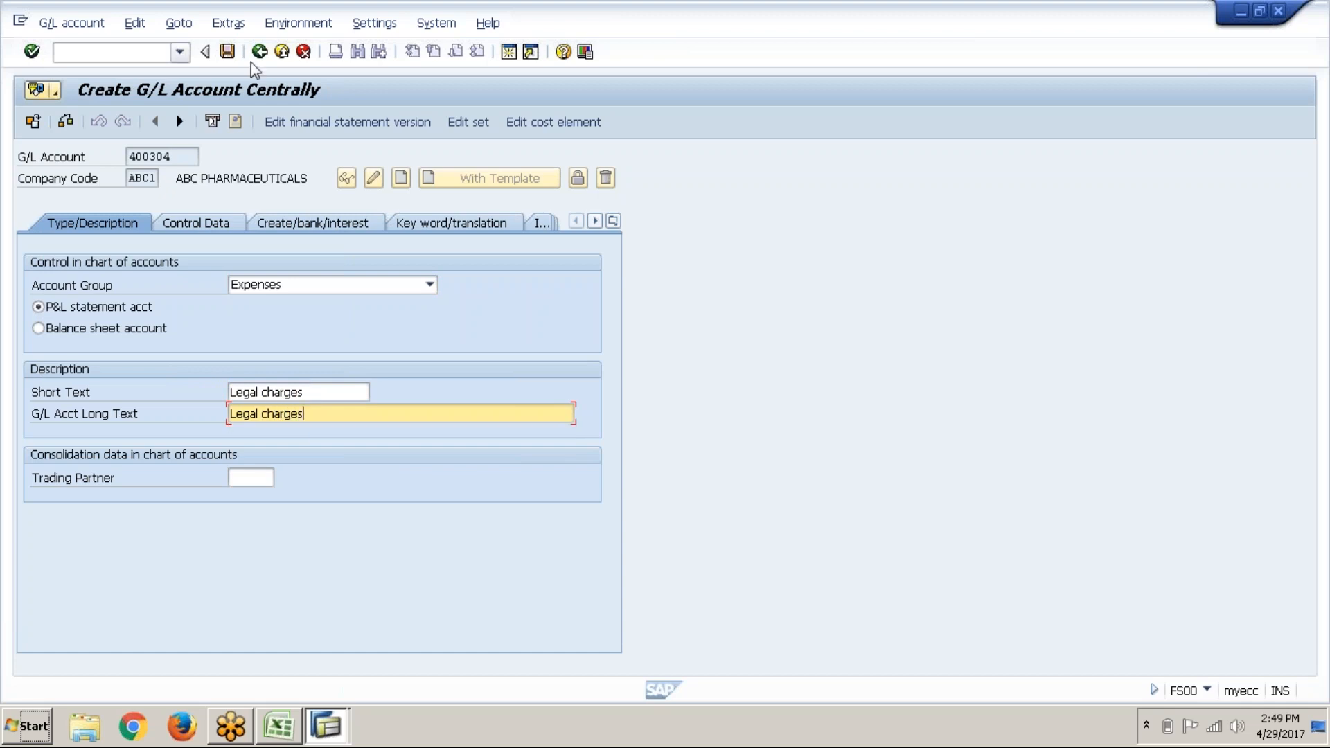
{"action": "left_click", "coordinate": [225, 52]}
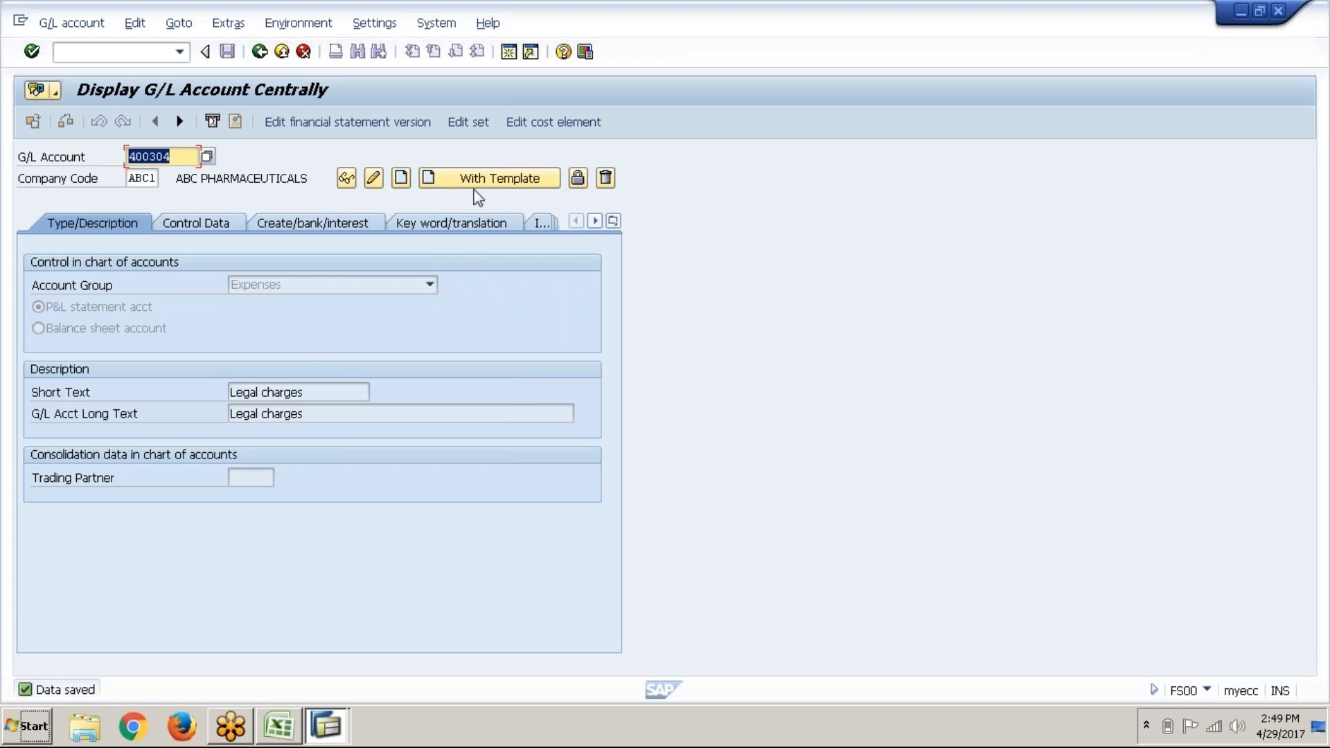
Step: Change the SAP G/L account number to 400305
{"action": "left_click", "coordinate": [195, 160]}
{"action": "key", "text": "BackSpace"}
{"action": "type", "text": "5"}
Step: Enter 400305 in cell G54 beside Audit fees in the Excel list
{"action": "key", "text": "alt+Tab"}
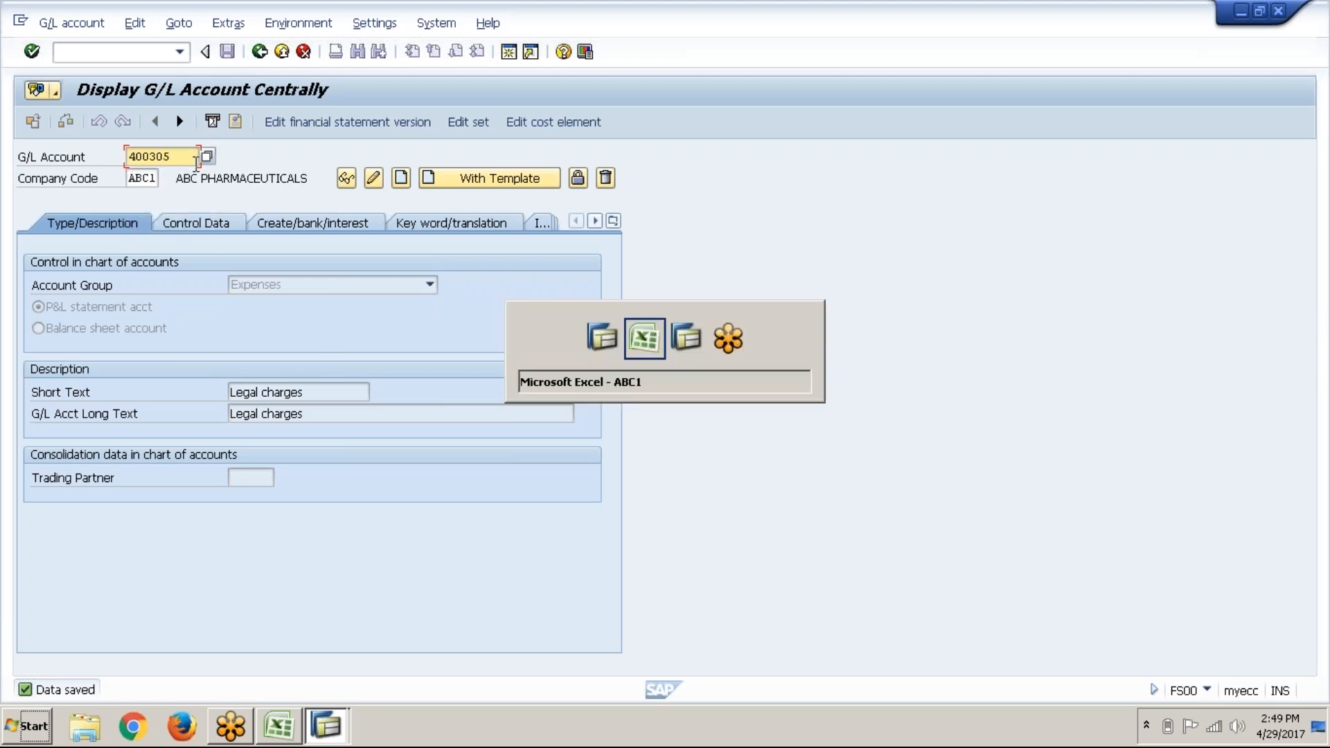
{"action": "left_click", "coordinate": [753, 502]}
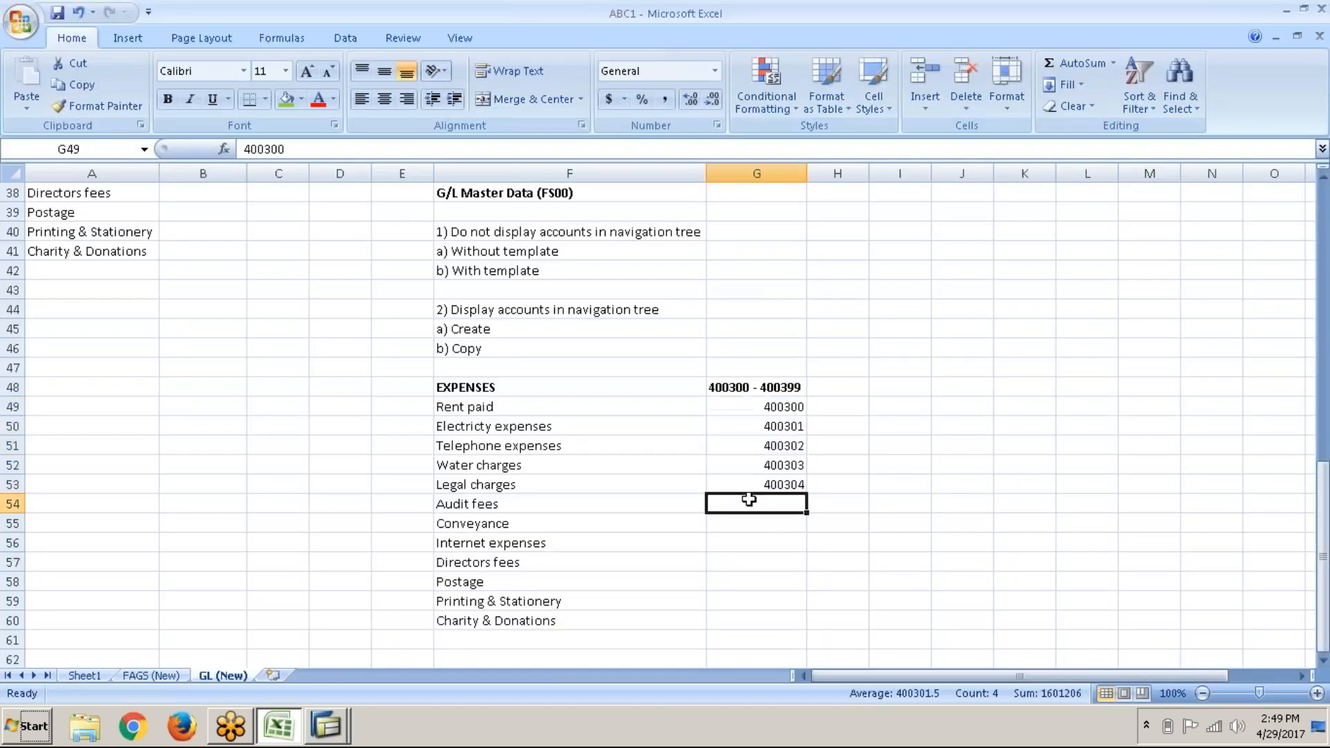
{"action": "type", "text": "400305"}
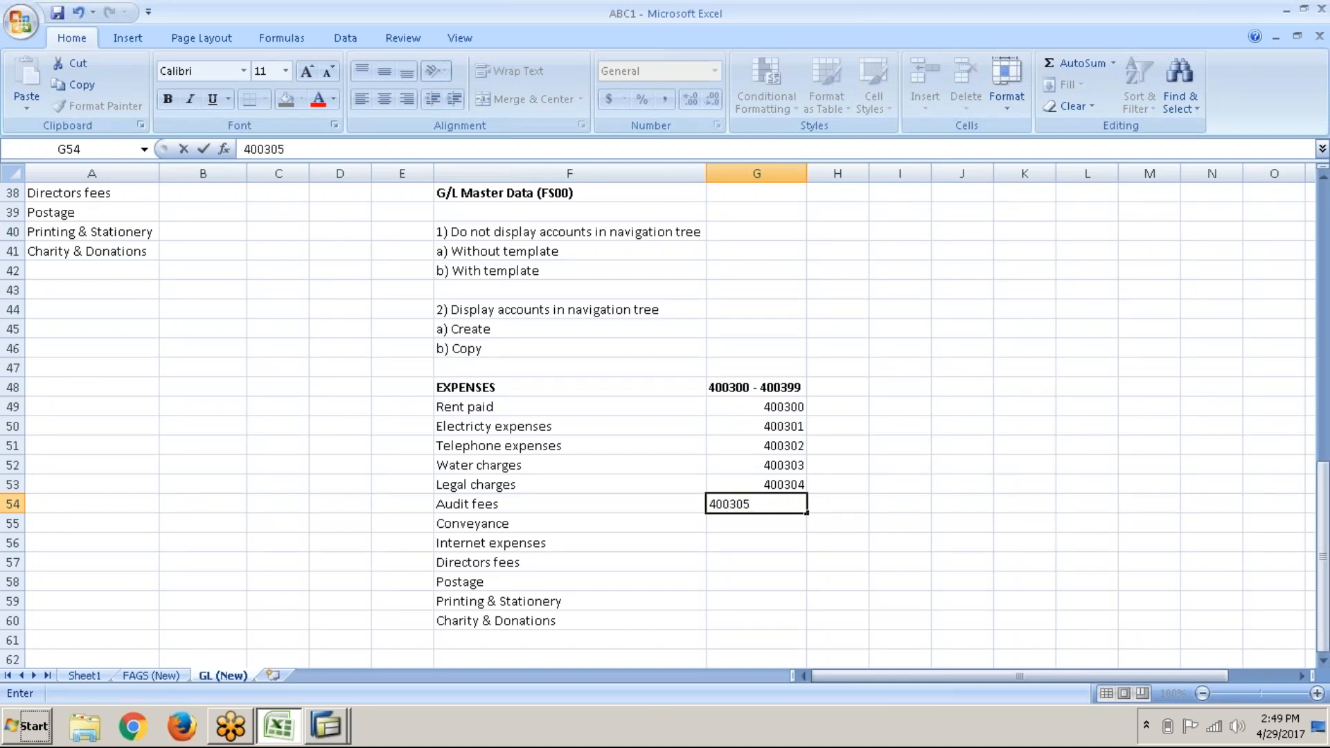
{"action": "key", "text": "Return"}
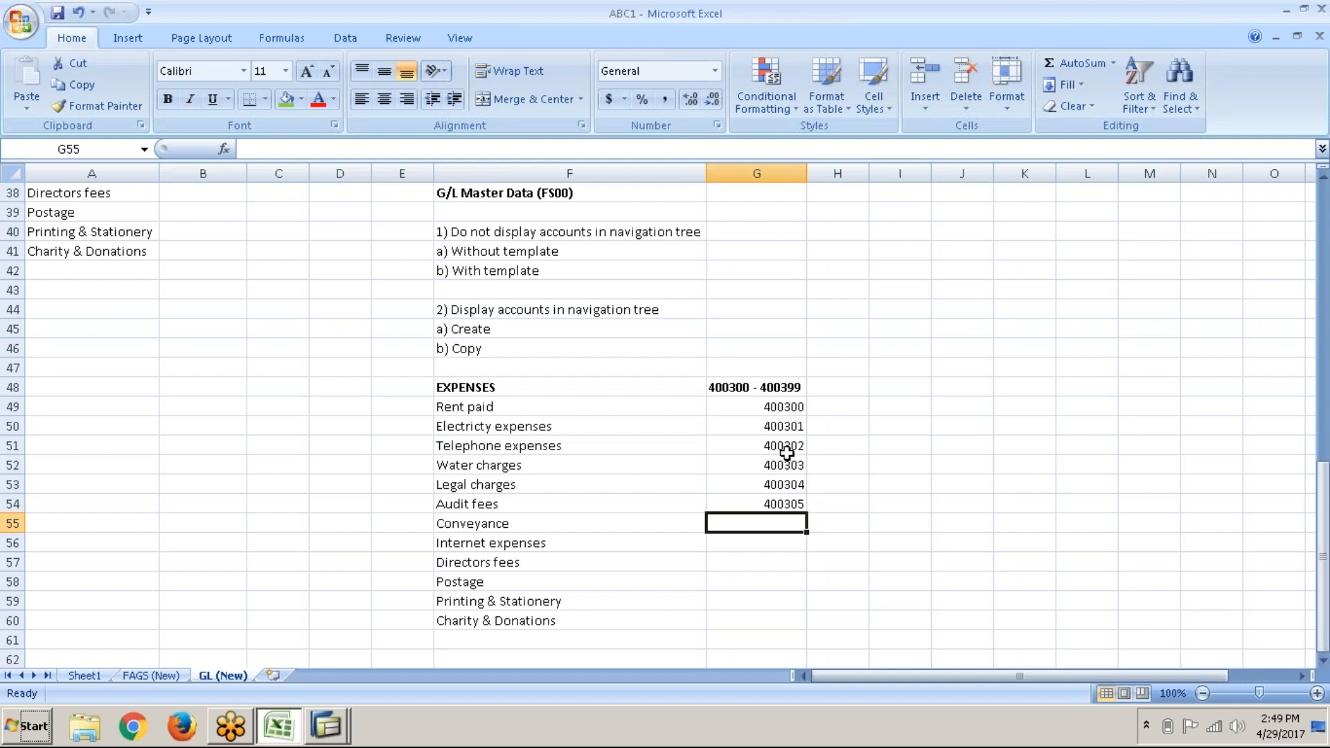
{"action": "left_click", "coordinate": [786, 453]}
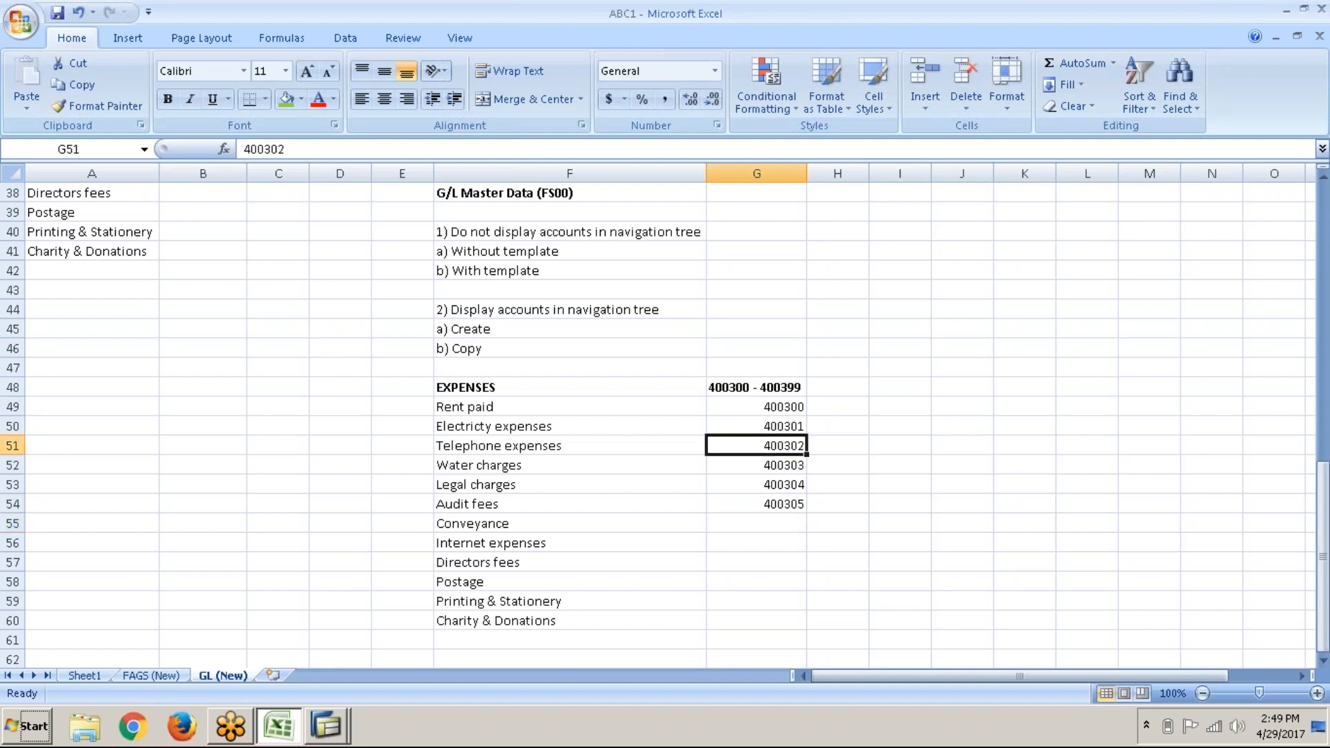
{"action": "key", "text": "alt+Tab"}
{"action": "key", "text": "alt+Tab"}
{"action": "key", "text": "alt+Tab"}
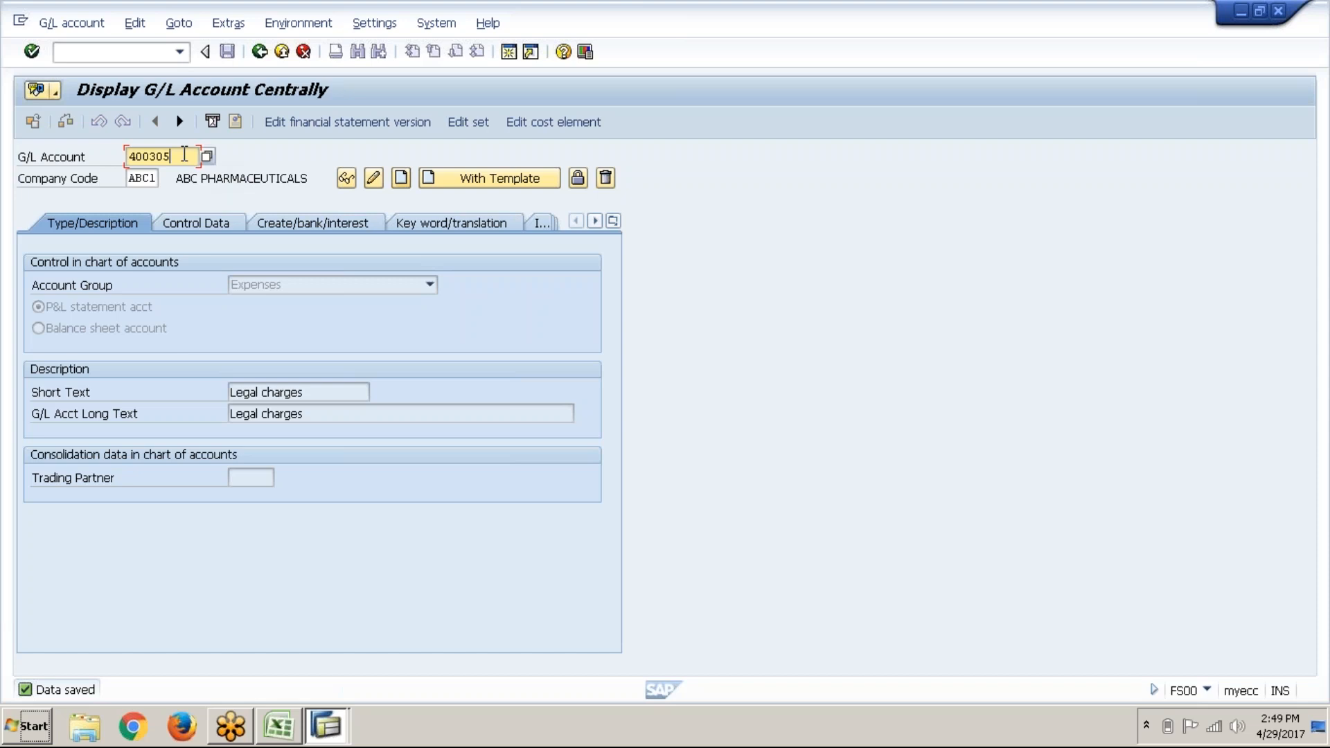
Step: Re-enter account 400305 and create it from template account 400303
{"action": "key", "text": "BackSpace"}
{"action": "key", "text": "BackSpace"}
{"action": "key", "text": "BackSpace"}
{"action": "key", "text": "BackSpace"}
{"action": "key", "text": "BackSpace"}
{"action": "key", "text": "BackSpace"}
{"action": "type", "text": "400305"}
{"action": "left_click", "coordinate": [463, 182]}
{"action": "left_click", "coordinate": [253, 272]}
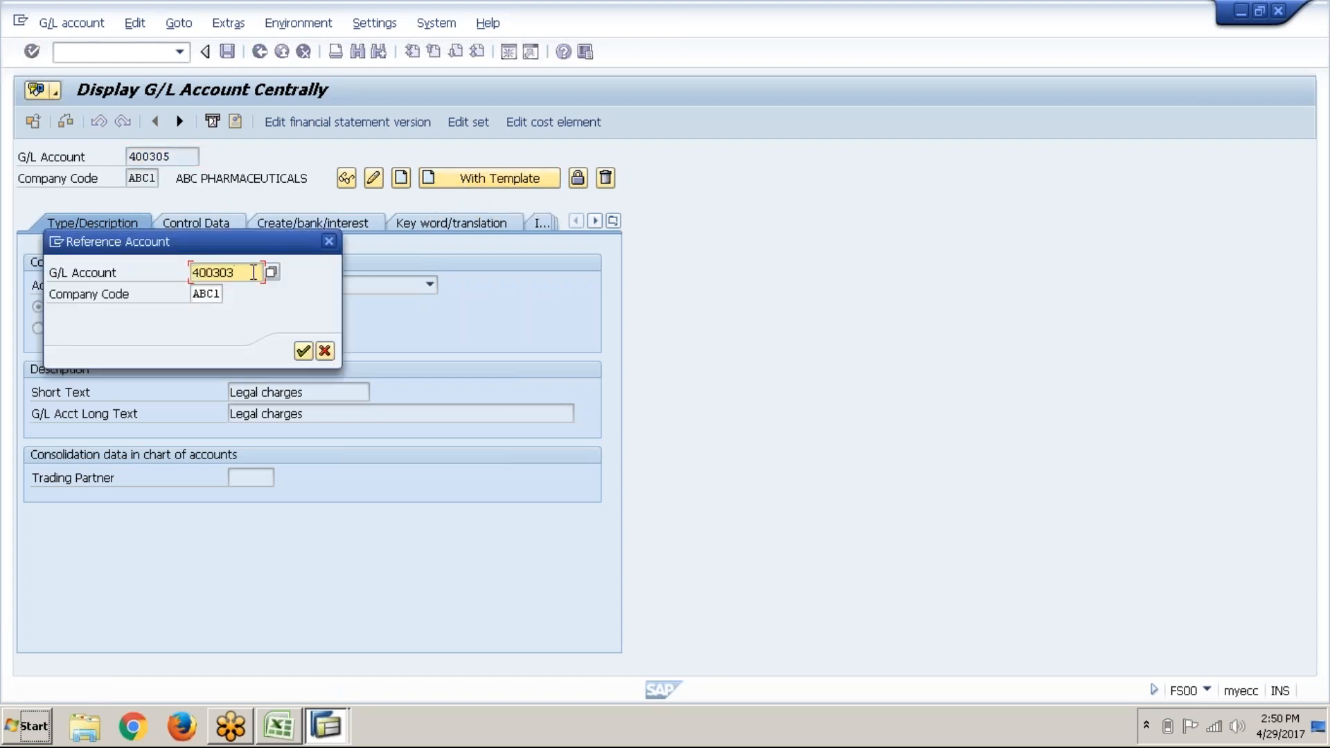
{"action": "key", "text": "alt+Tab"}
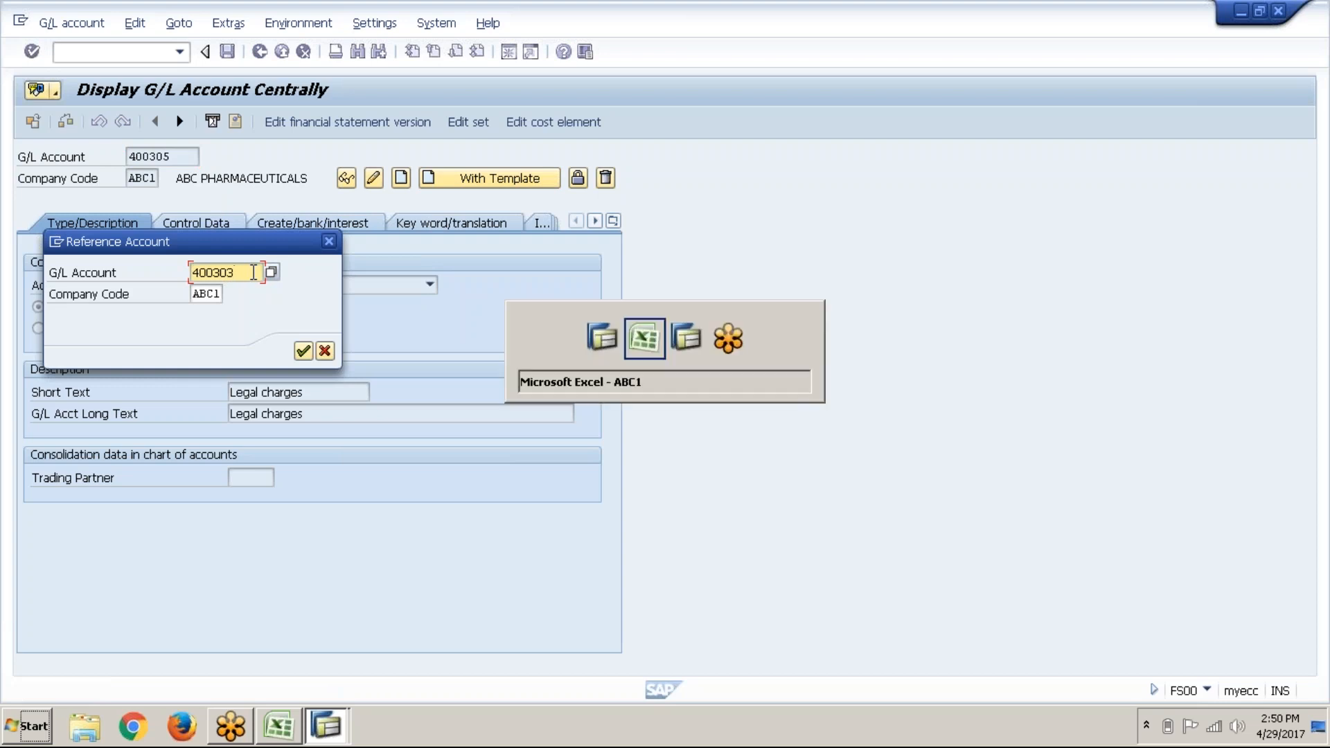
{"action": "key", "text": "alt+Tab"}
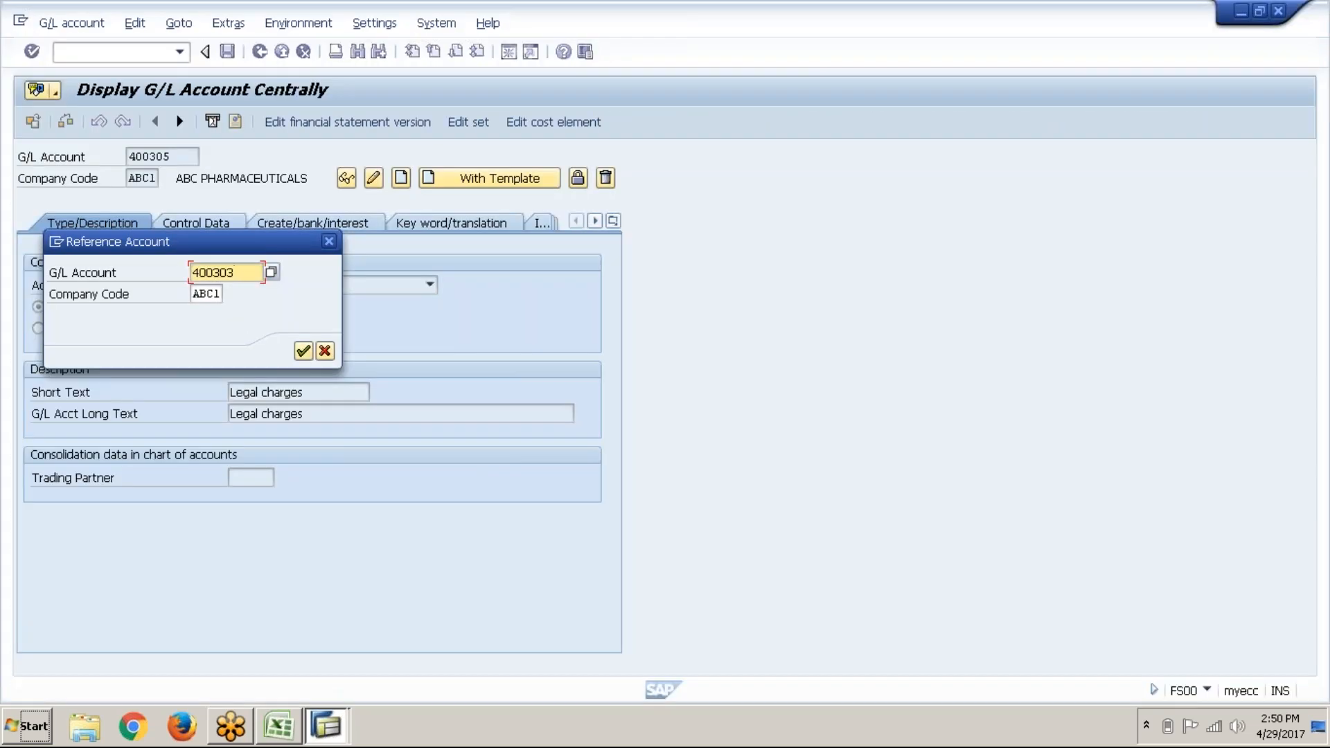
{"action": "key", "text": "Return"}
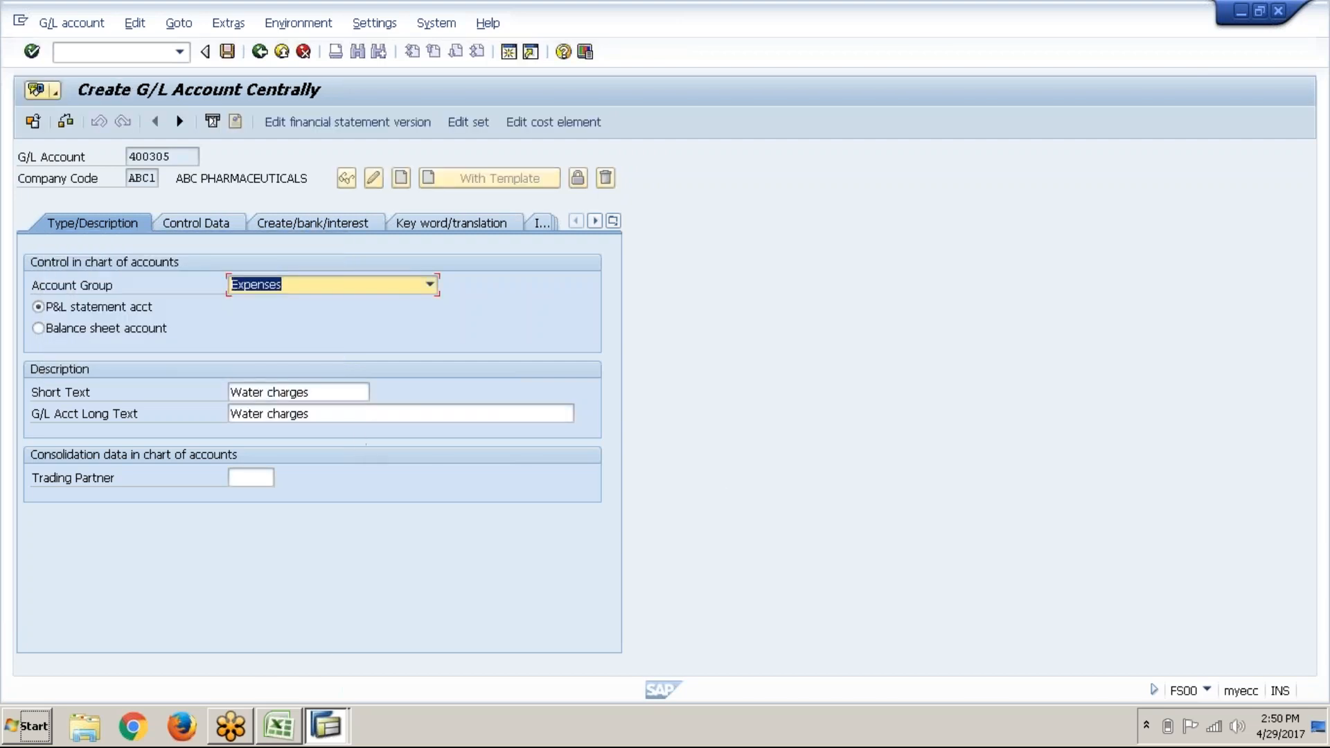
Step: Set the short and long text to 'Audit fees' and save account 400305
{"action": "left_click", "coordinate": [355, 391]}
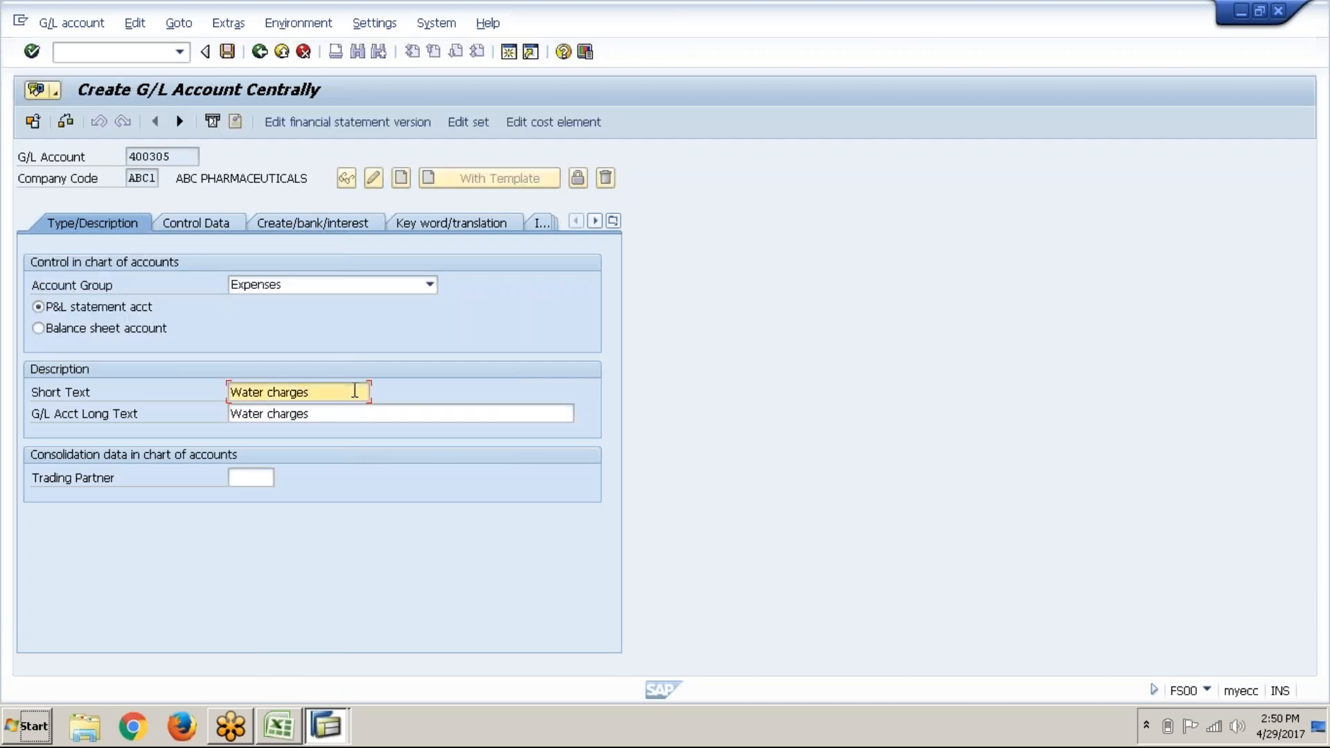
{"action": "key", "text": "BackSpace"}
{"action": "key", "text": "BackSpace"}
{"action": "key", "text": "BackSpace"}
{"action": "key", "text": "BackSpace"}
{"action": "key", "text": "BackSpace"}
{"action": "key", "text": "BackSpace"}
{"action": "key", "text": "BackSpace"}
{"action": "key", "text": "BackSpace"}
{"action": "key", "text": "BackSpace"}
{"action": "key", "text": "BackSpace"}
{"action": "key", "text": "BackSpace"}
{"action": "key", "text": "BackSpace"}
{"action": "key", "text": "BackSpace"}
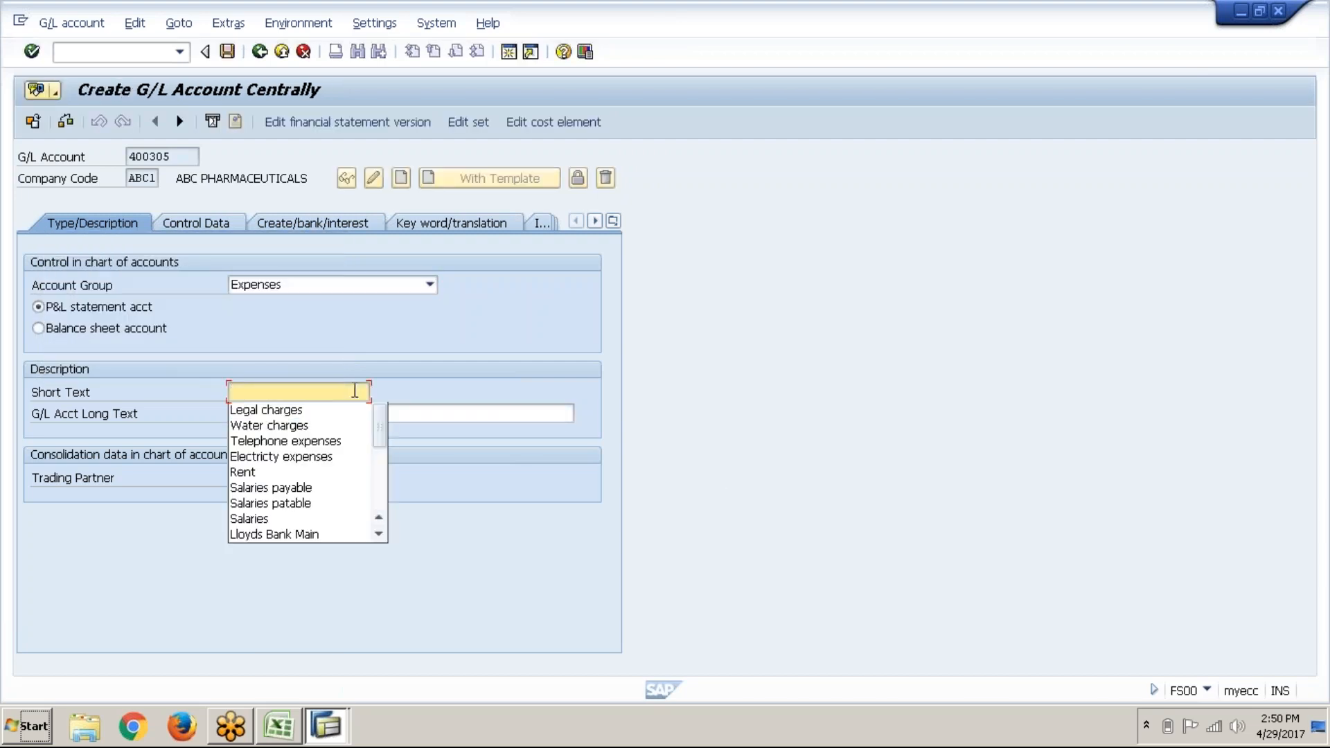
{"action": "type", "text": "Audit fees"}
{"action": "key", "text": "Tab"}
{"action": "type", "text": "Audit fees"}
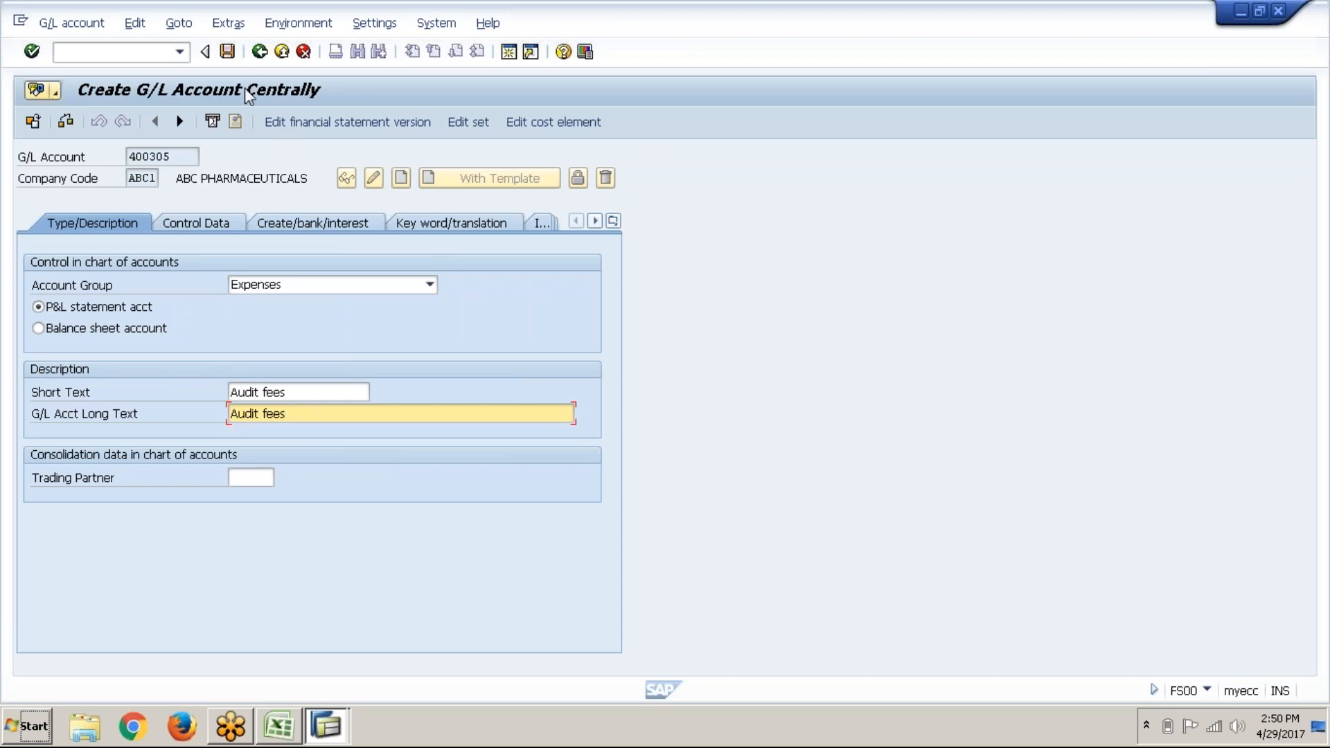
{"action": "left_click", "coordinate": [227, 51]}
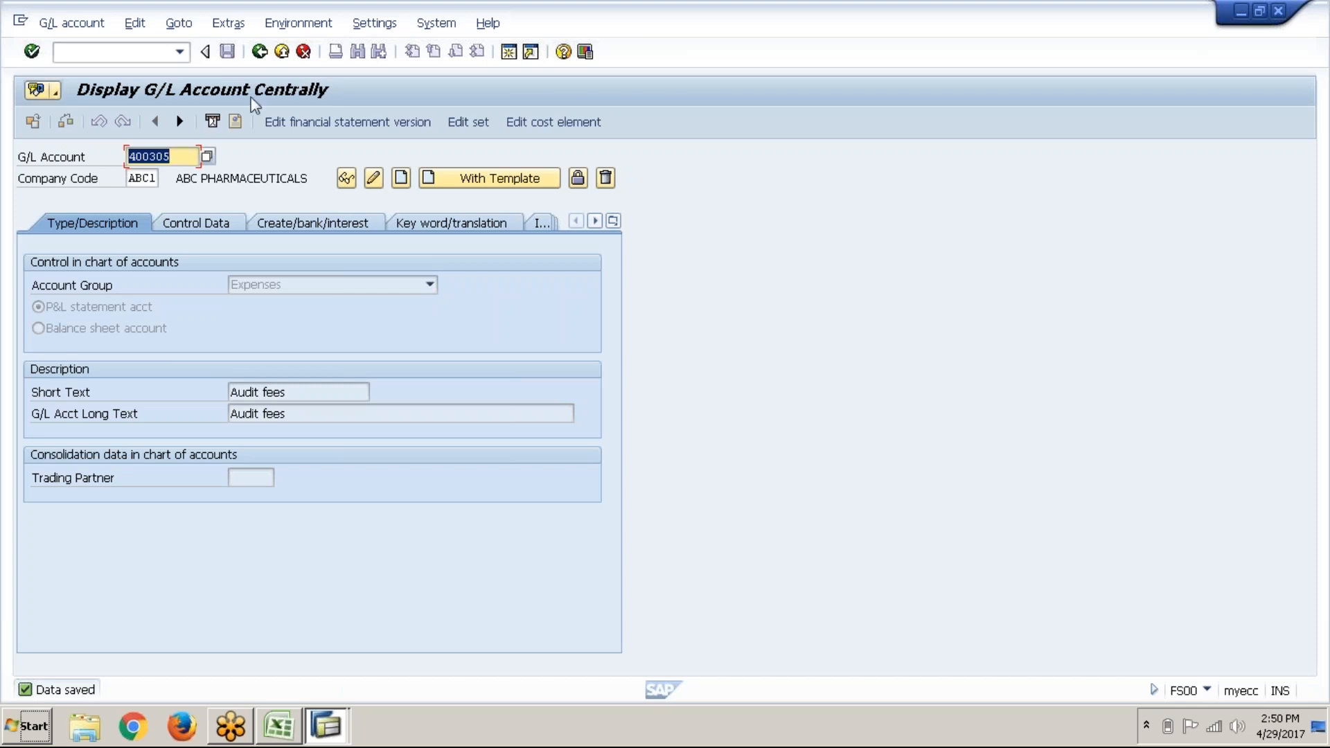
{"action": "left_click", "coordinate": [275, 729]}
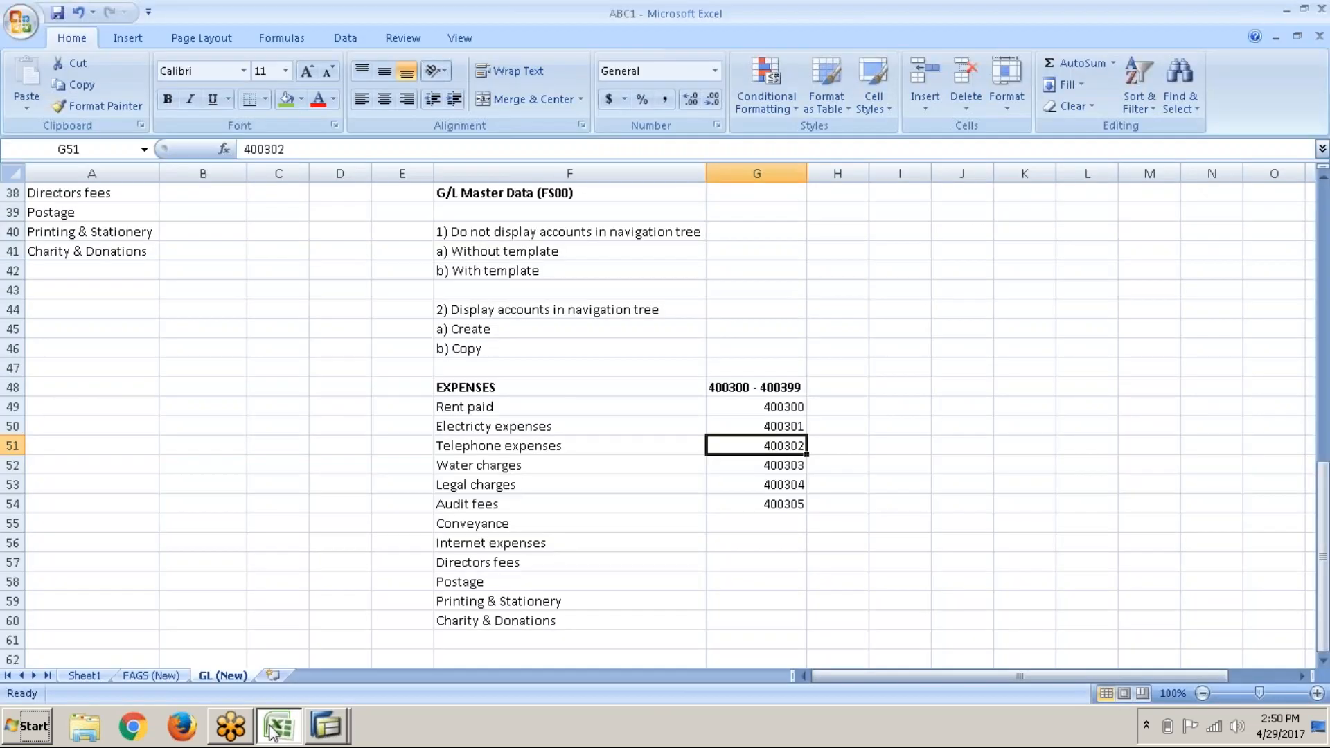
{"action": "left_click", "coordinate": [487, 239]}
{"action": "left_click_drag", "start_coordinate": [487, 239], "coordinate": [503, 271]}
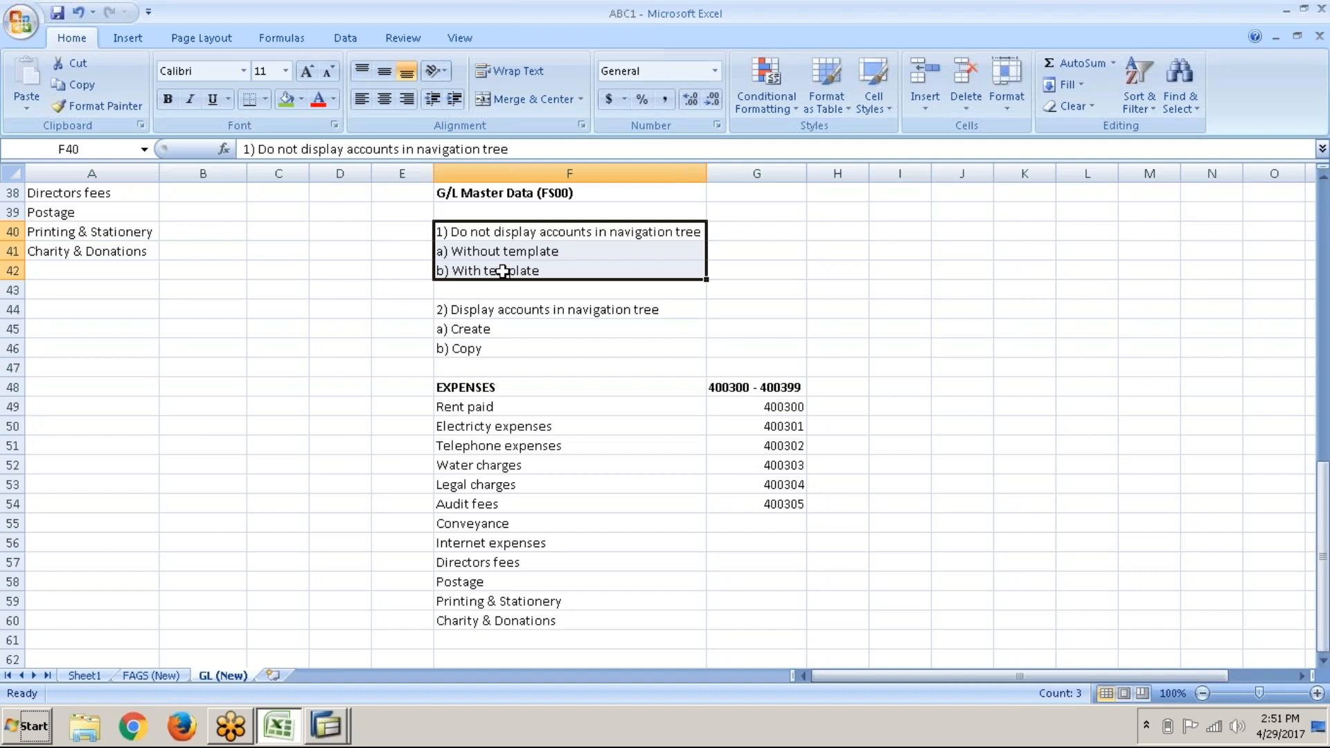
{"action": "left_click", "coordinate": [503, 272]}
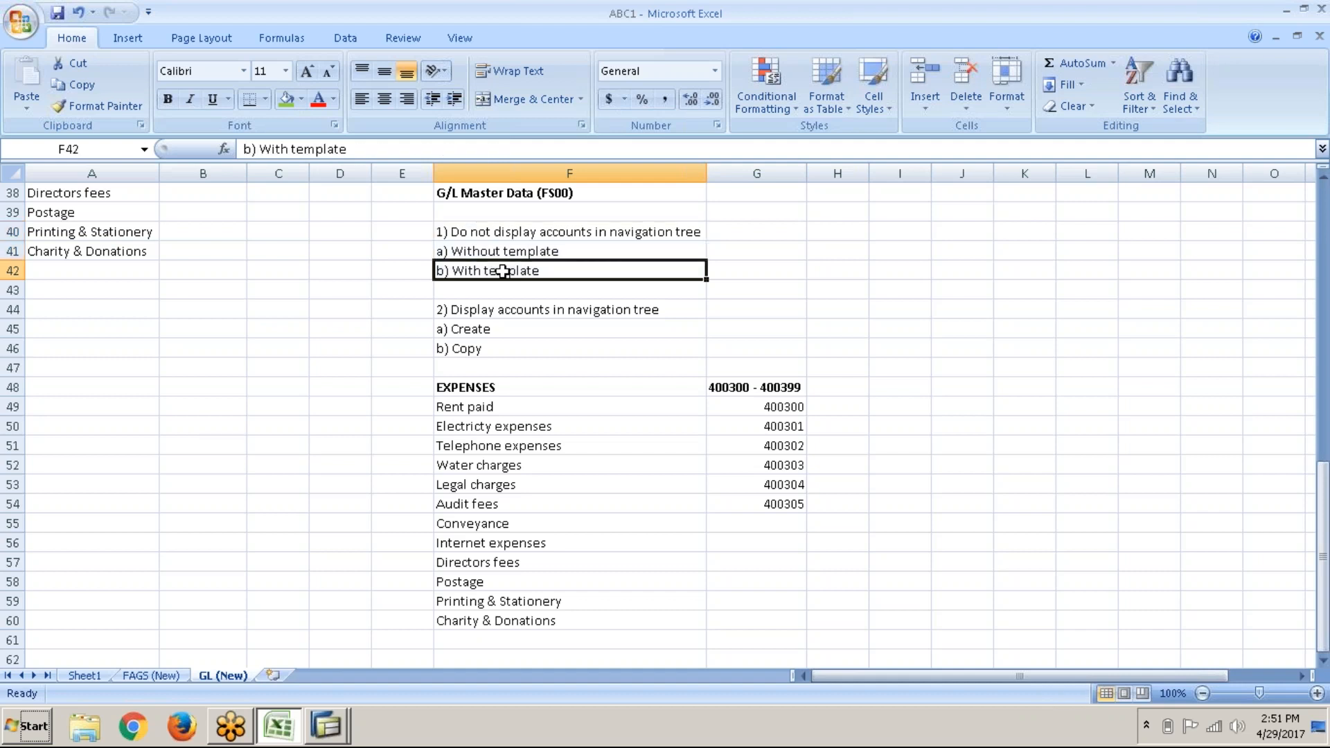
{"action": "left_click", "coordinate": [554, 254]}
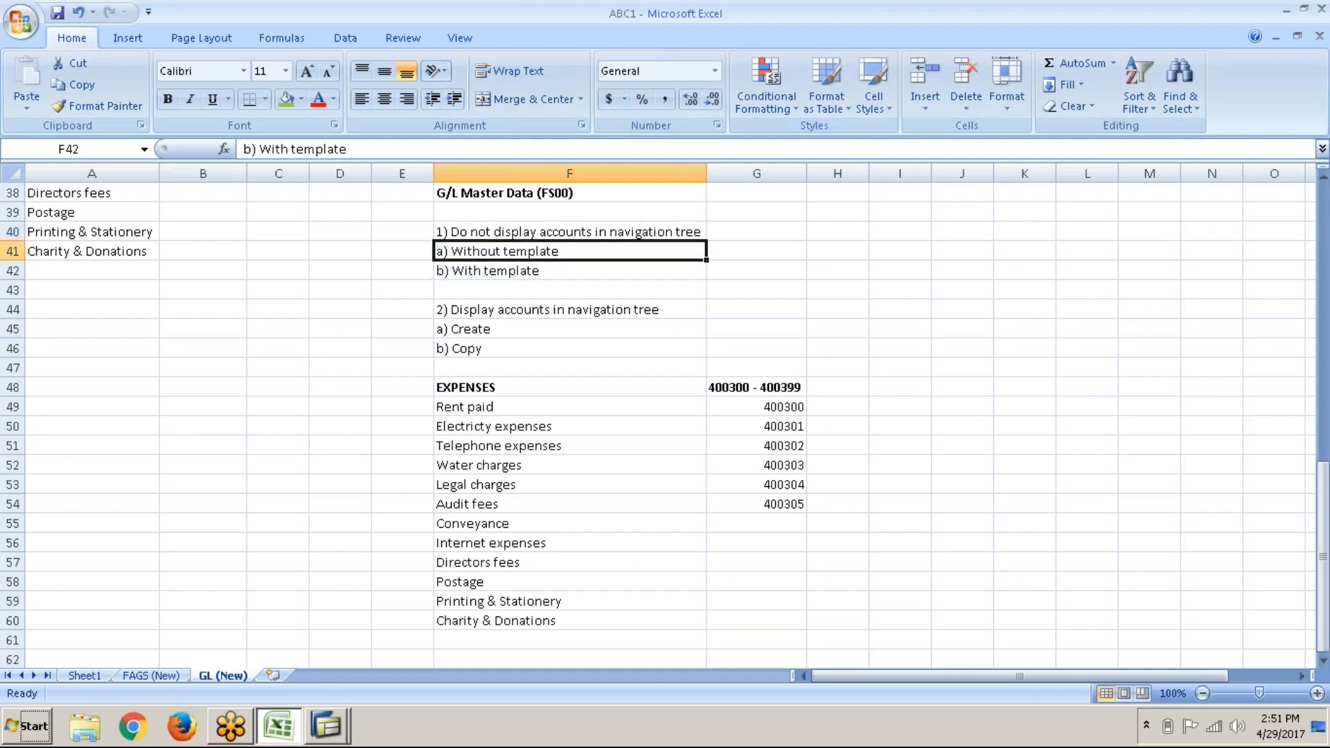
{"action": "key", "text": "alt+Tab"}
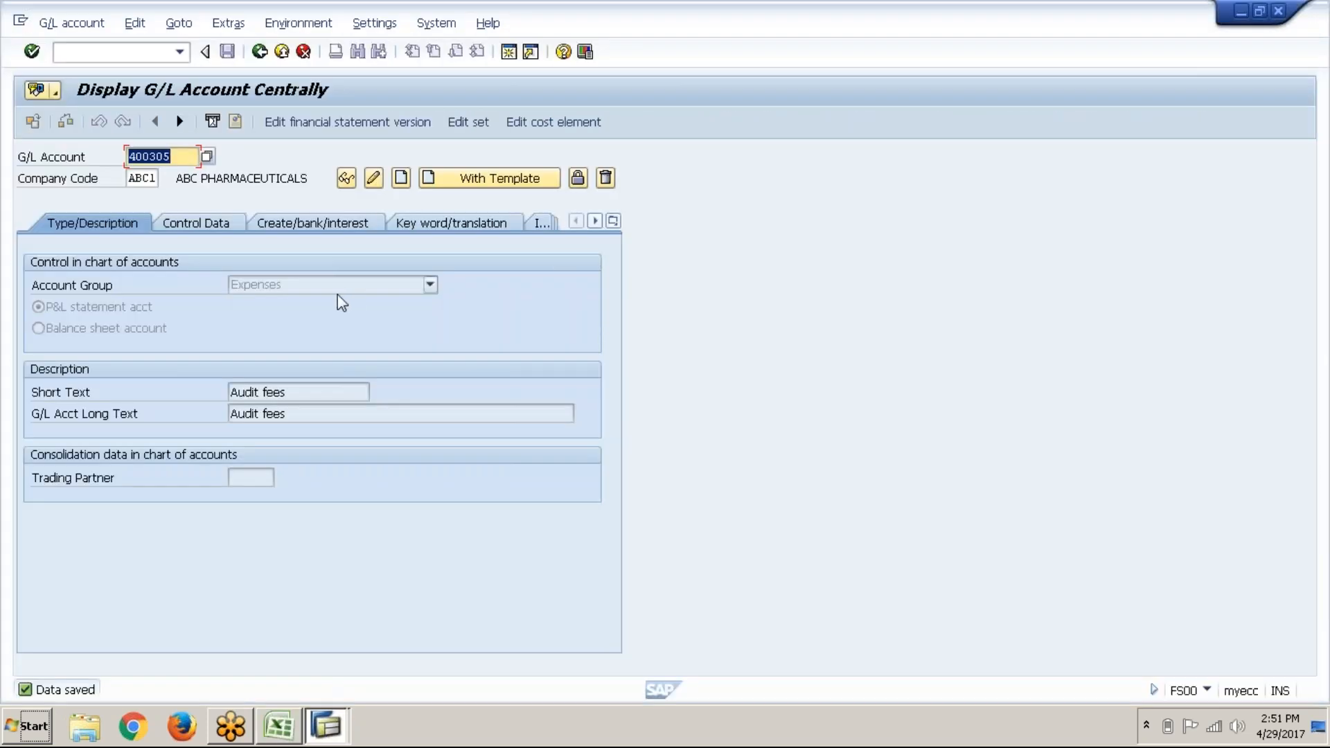
{"action": "left_click", "coordinate": [339, 283]}
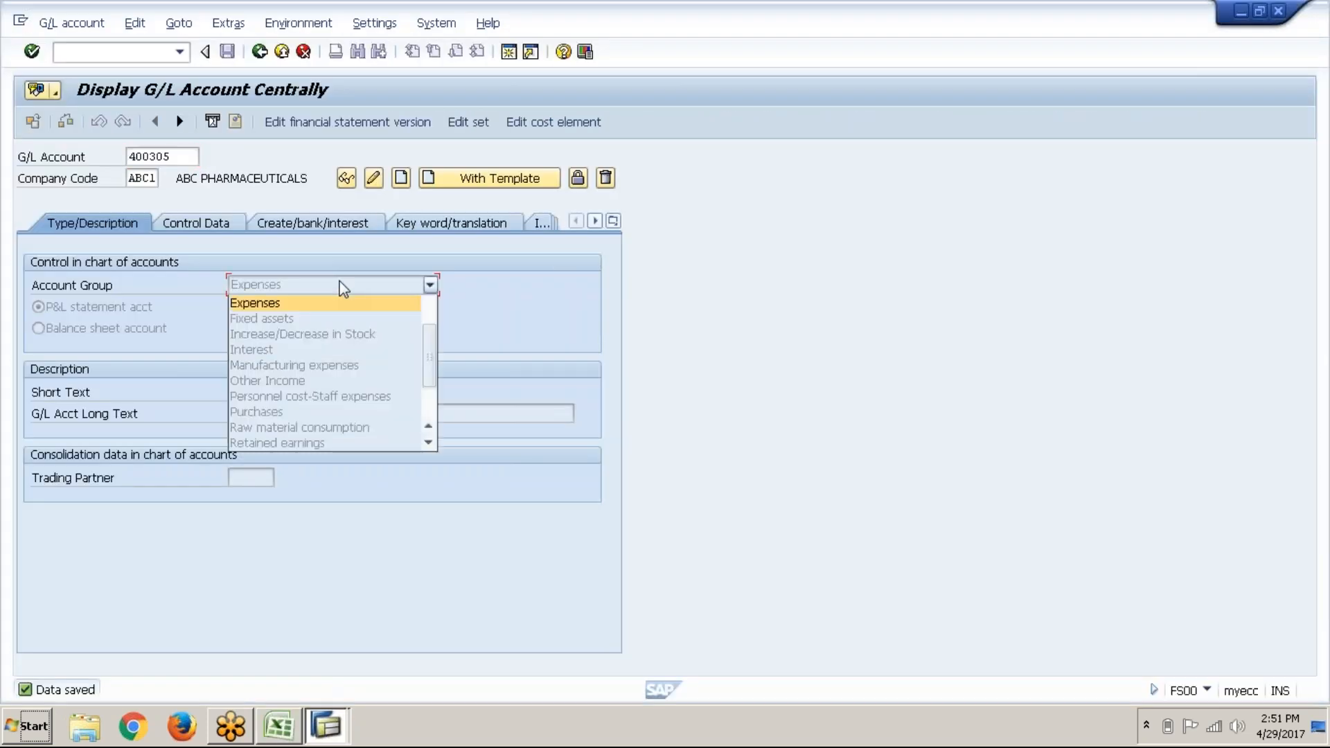
{"action": "left_click", "coordinate": [352, 283]}
{"action": "key", "text": "alt+Tab"}
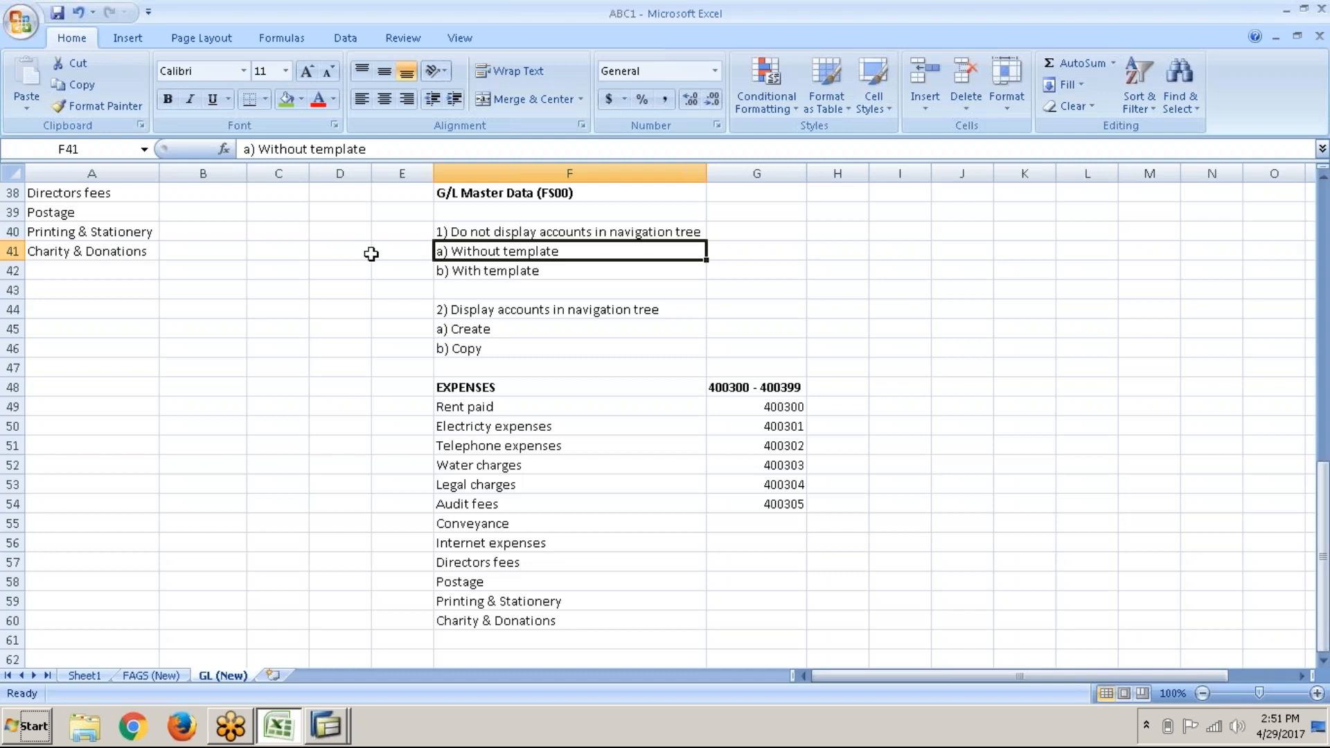
{"action": "left_click", "coordinate": [550, 307]}
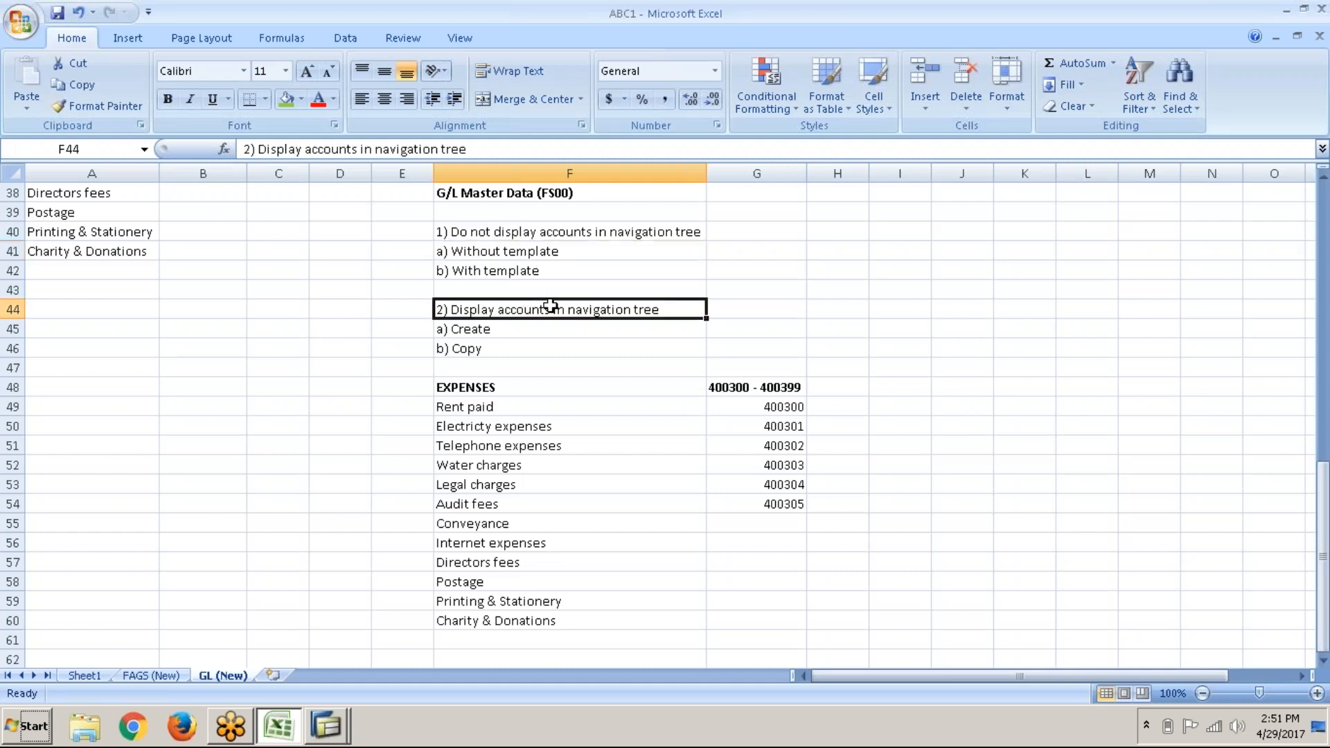
{"action": "key", "text": "alt+Tab"}
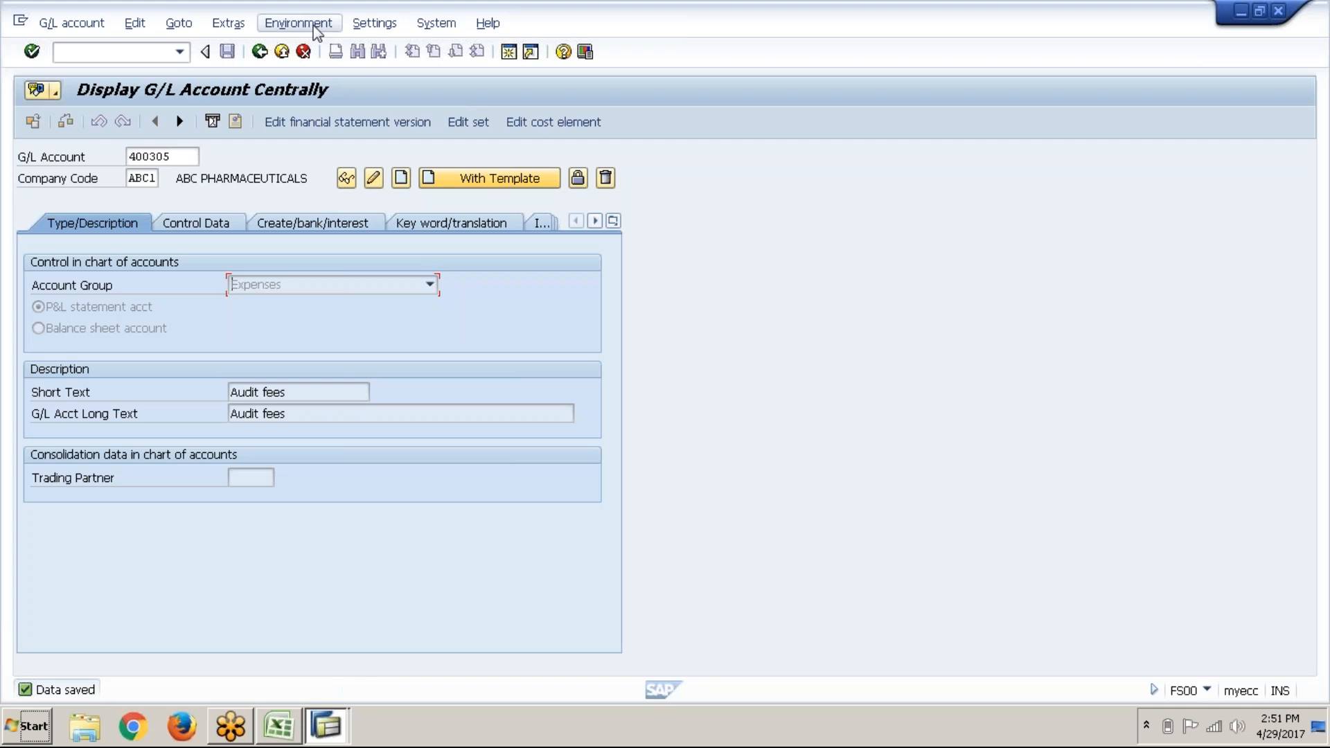
{"action": "key", "text": "alt+Tab"}
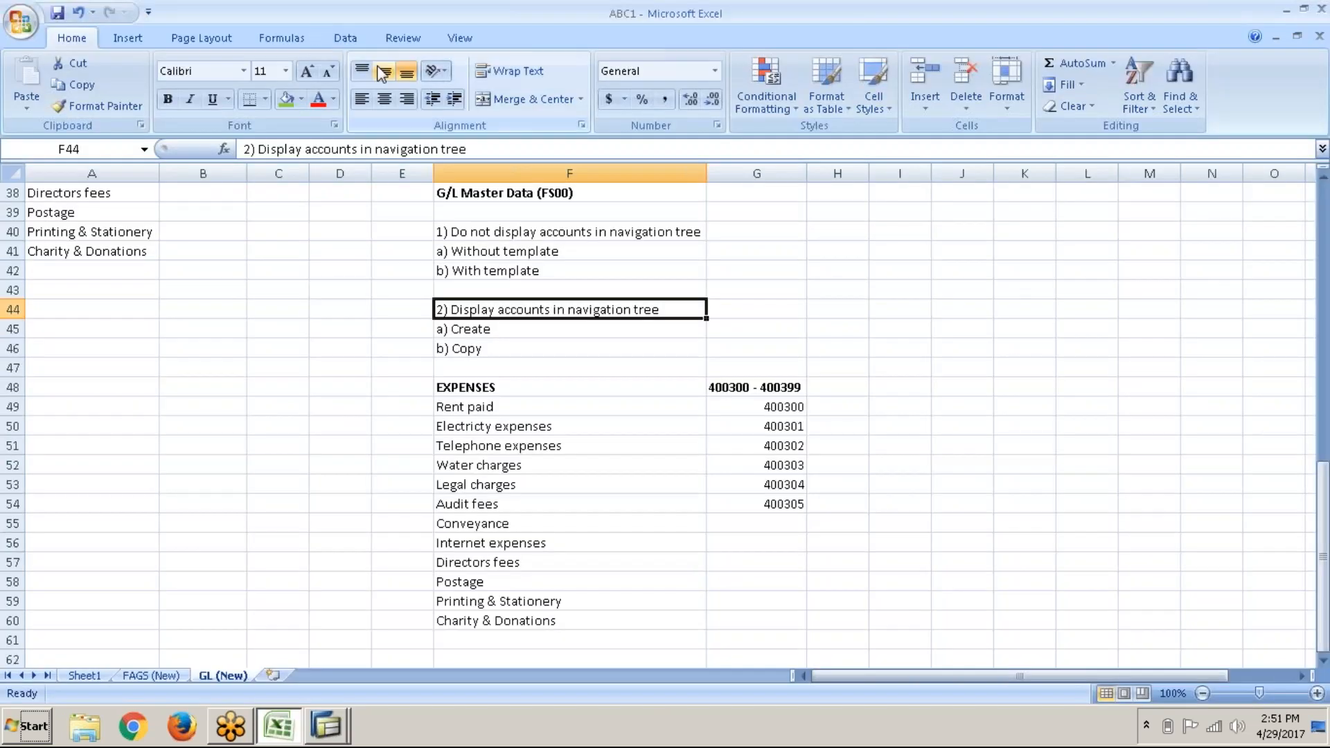
{"action": "left_click_drag", "start_coordinate": [767, 407], "coordinate": [766, 505]}
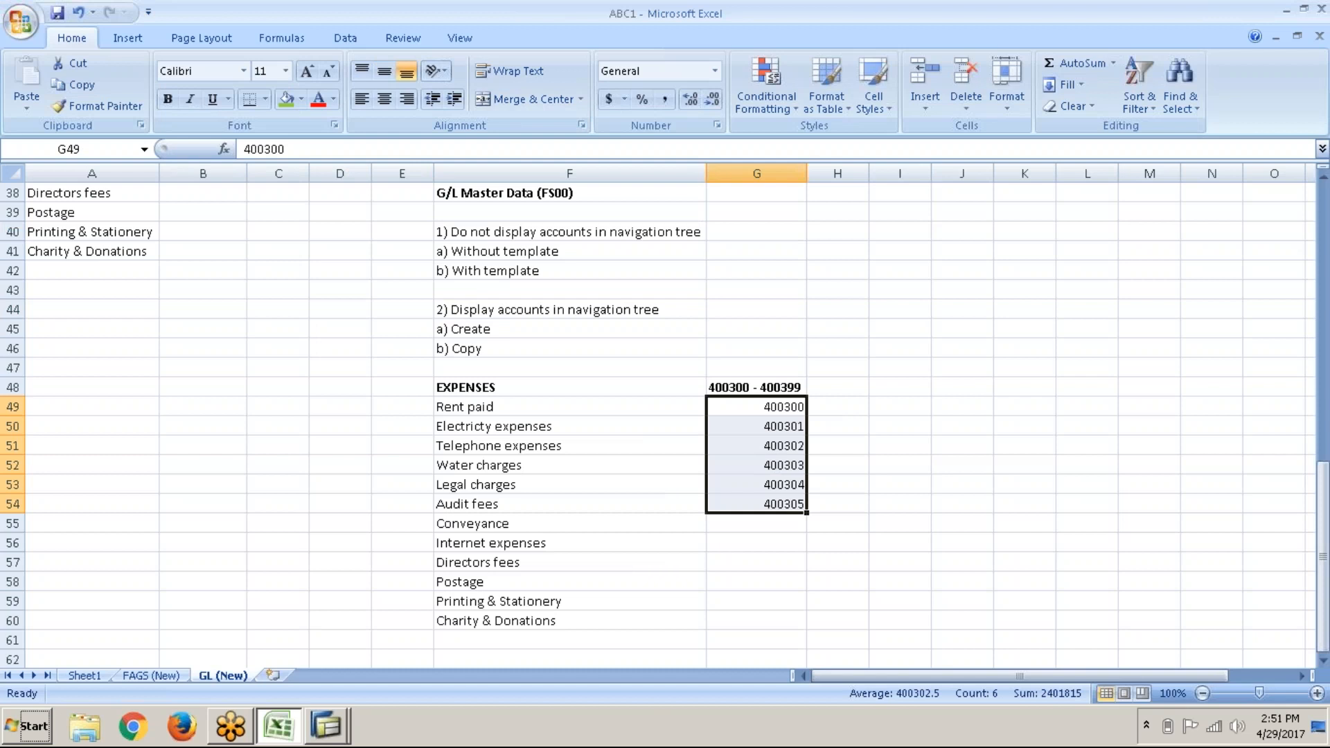
{"action": "key", "text": "alt+Tab"}
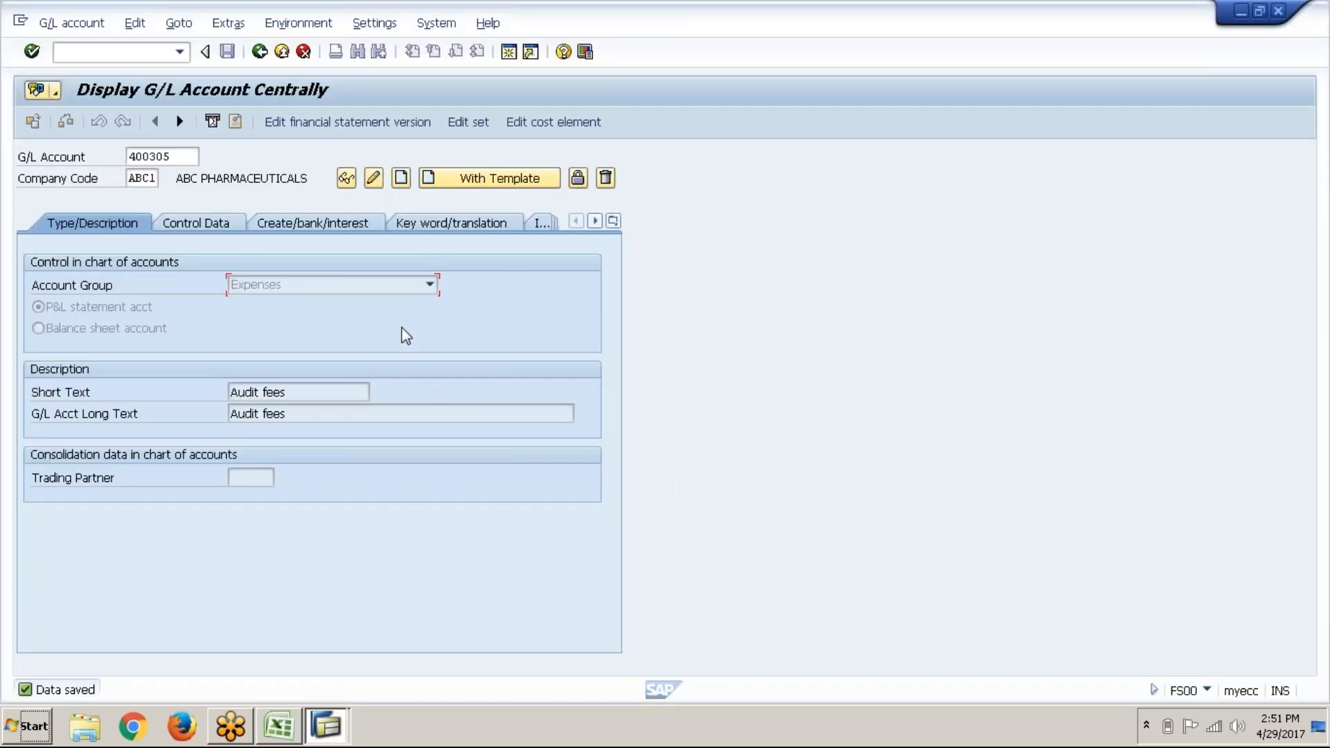
{"action": "left_click", "coordinate": [371, 23]}
{"action": "key", "text": "alt+Tab"}
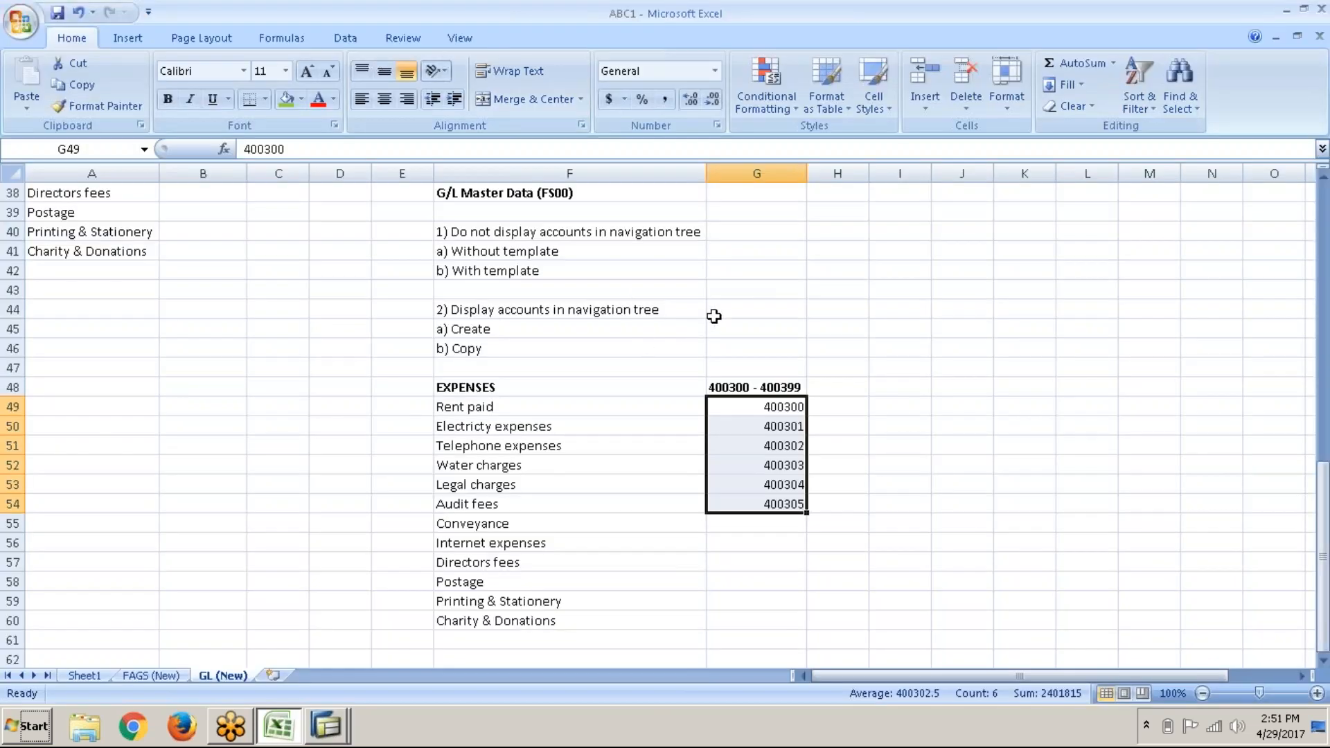
{"action": "left_click", "coordinate": [714, 316]}
{"action": "key", "text": "alt+Tab"}
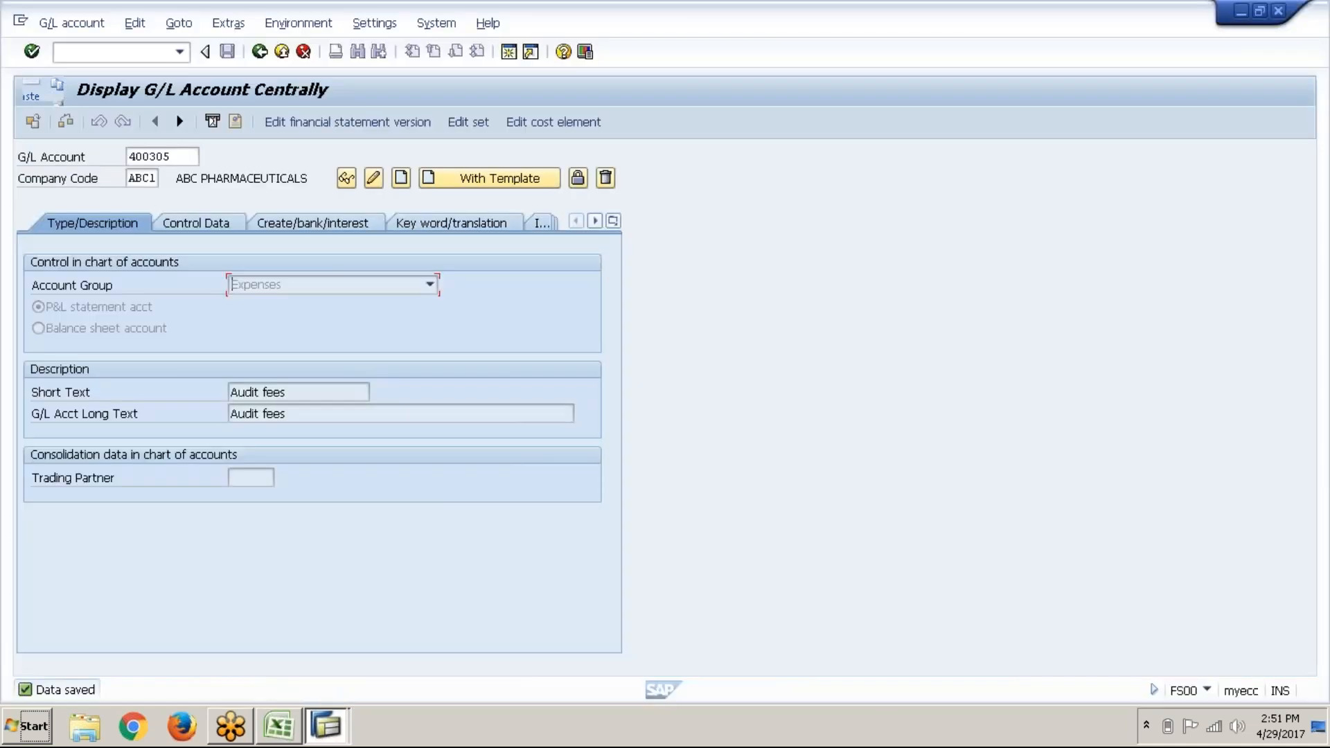
Step: Write 'Settings > Hierarchy display > Display accounts in navigation tree' in G44, checking the SAP menu path
{"action": "left_click", "coordinate": [372, 23]}
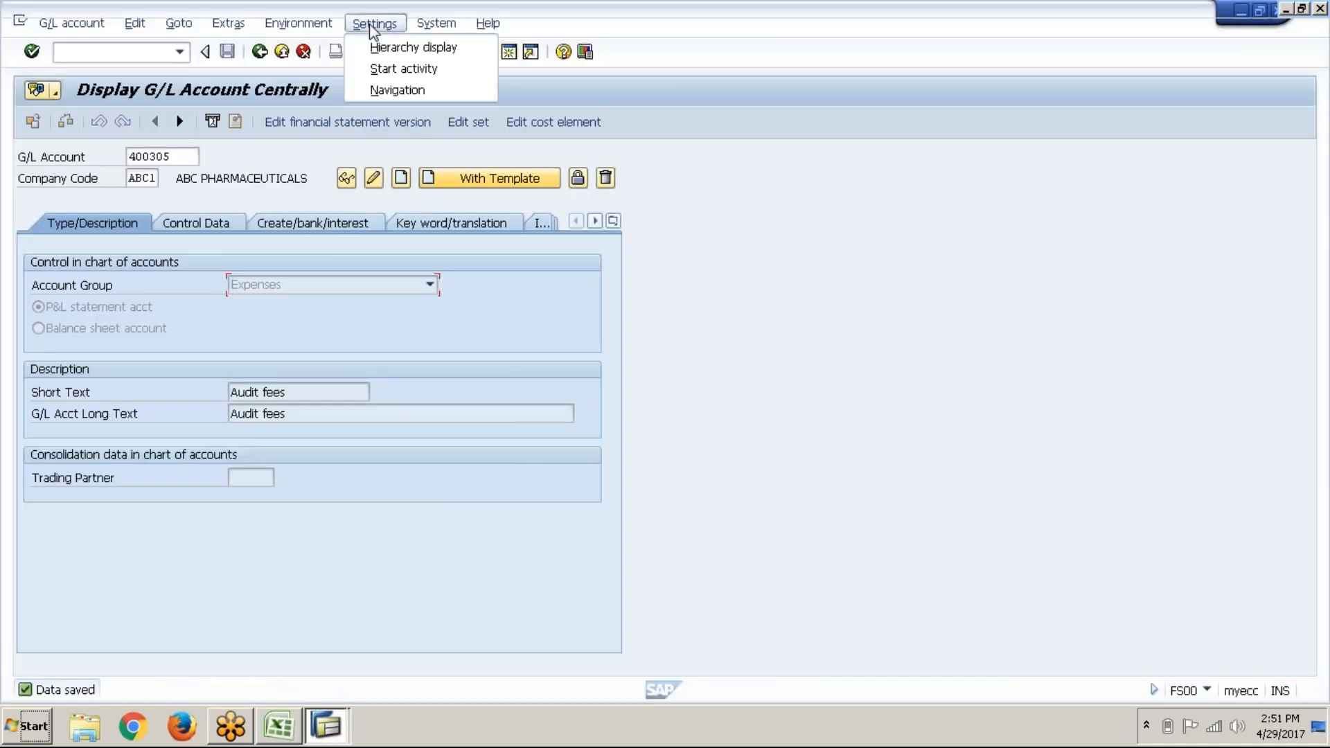
{"action": "key", "text": "alt+Tab"}
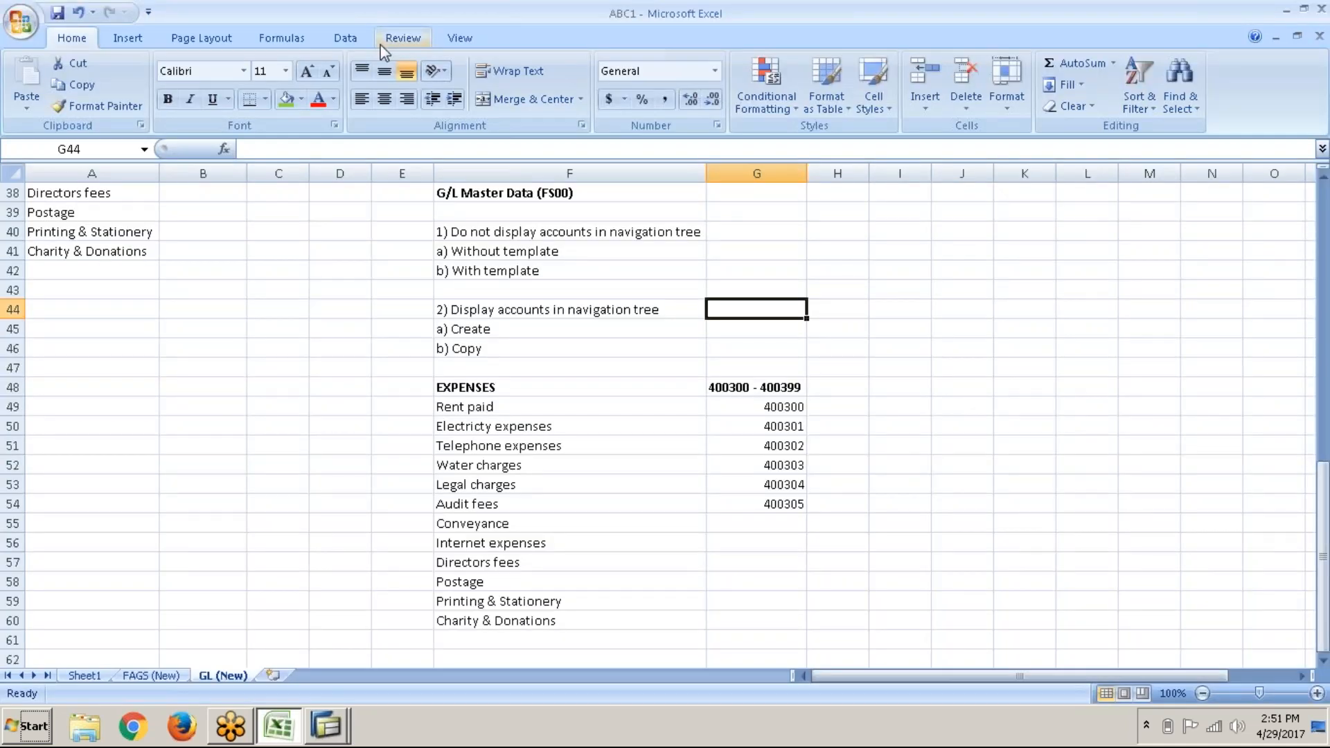
{"action": "type", "text": "Settin"}
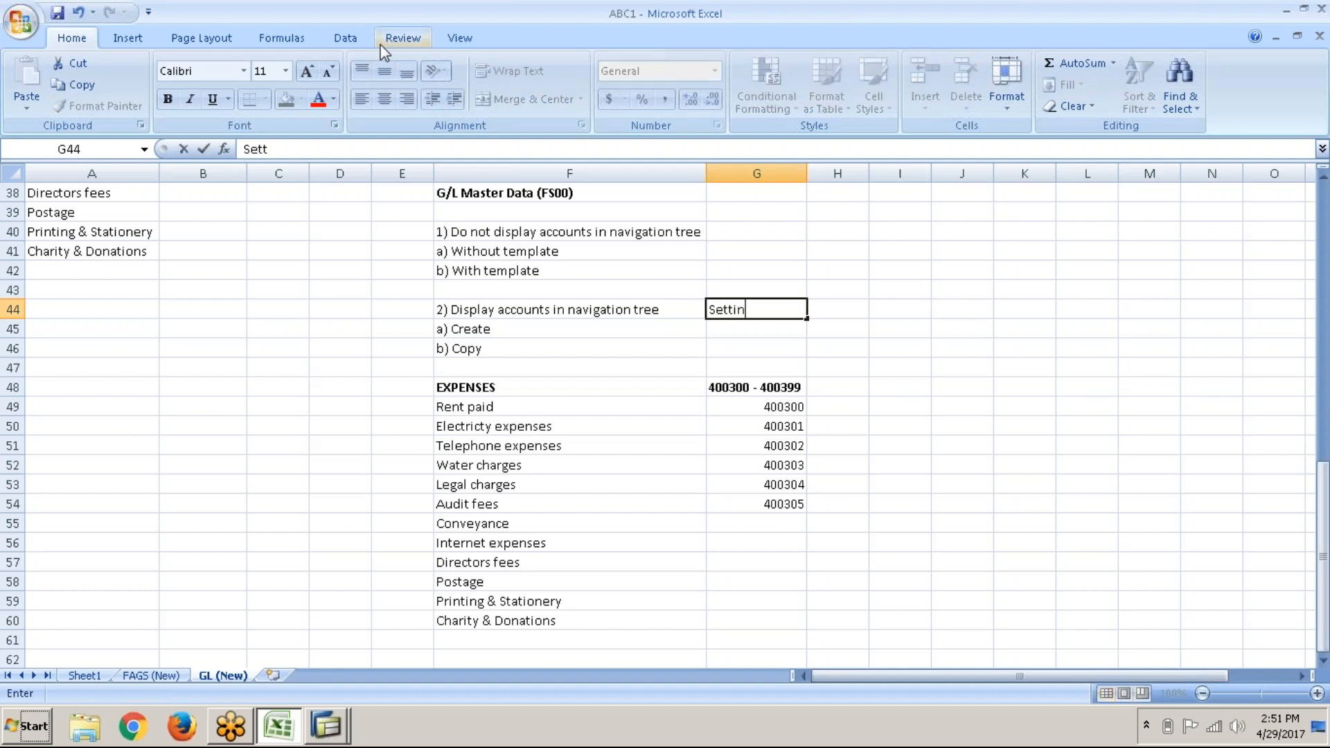
{"action": "type", "text": "gs > Hierarchy "}
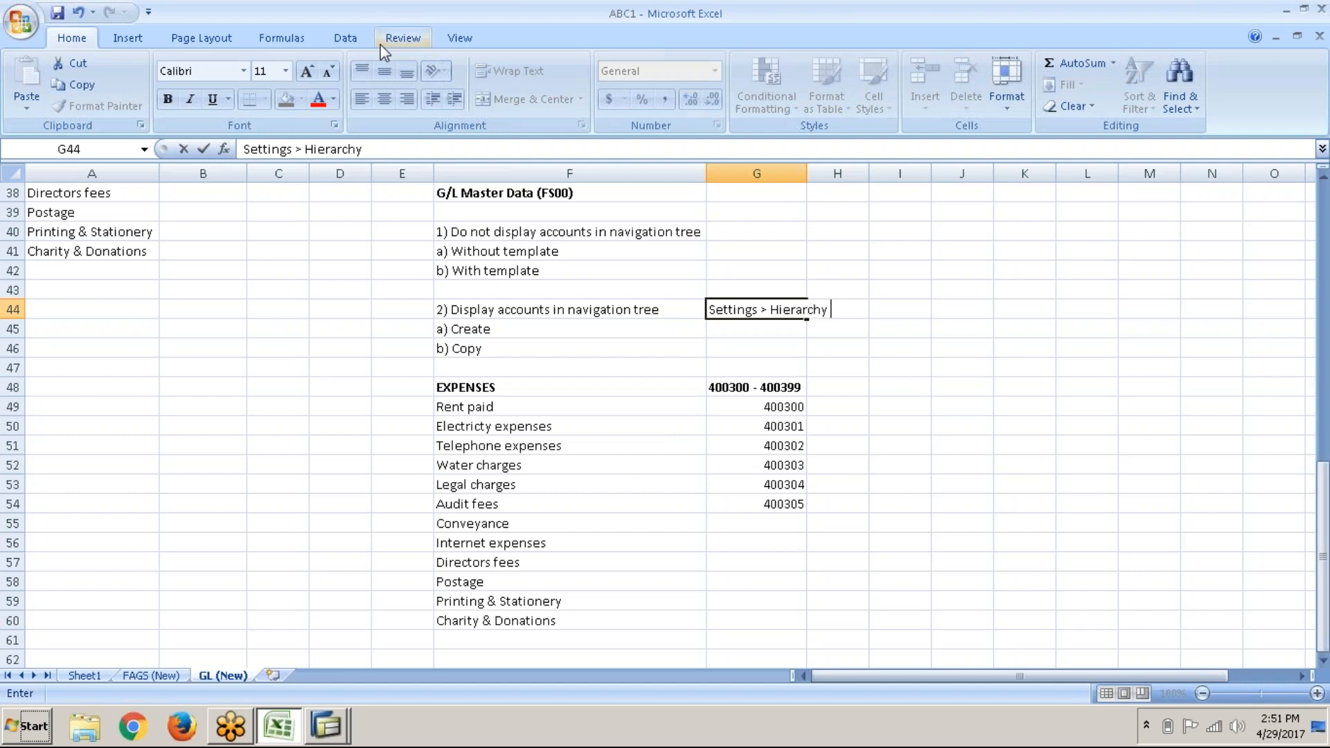
{"action": "type", "text": "display >"}
{"action": "key", "text": "alt+Tab"}
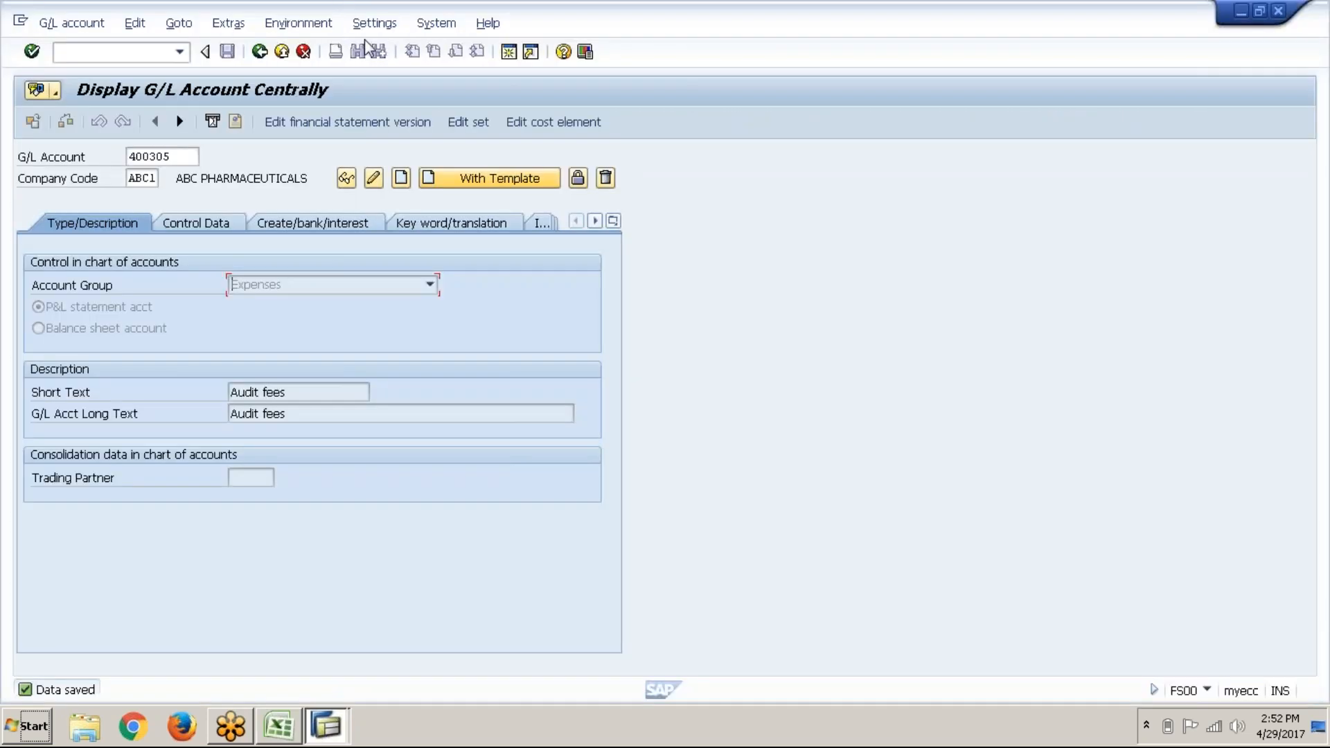
{"action": "left_click", "coordinate": [378, 31]}
{"action": "left_click", "coordinate": [381, 44]}
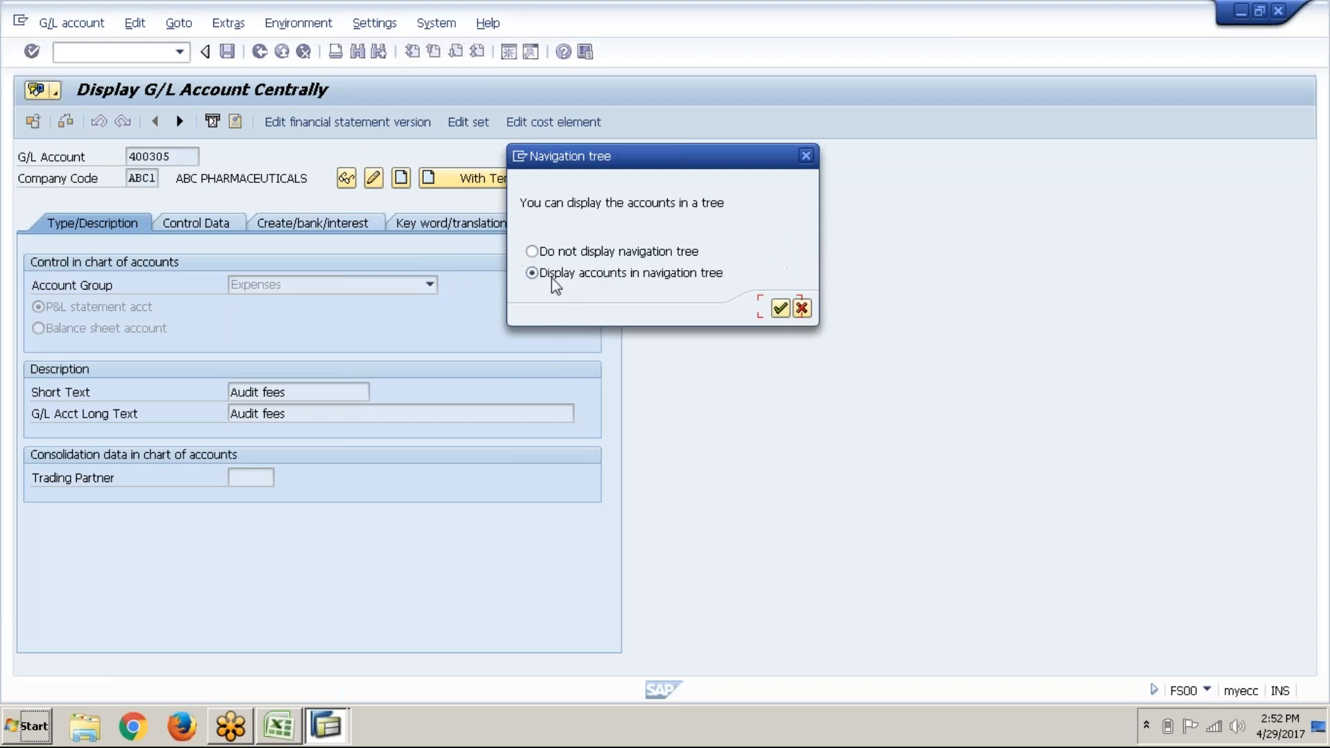
{"action": "key", "text": "alt+Tab"}
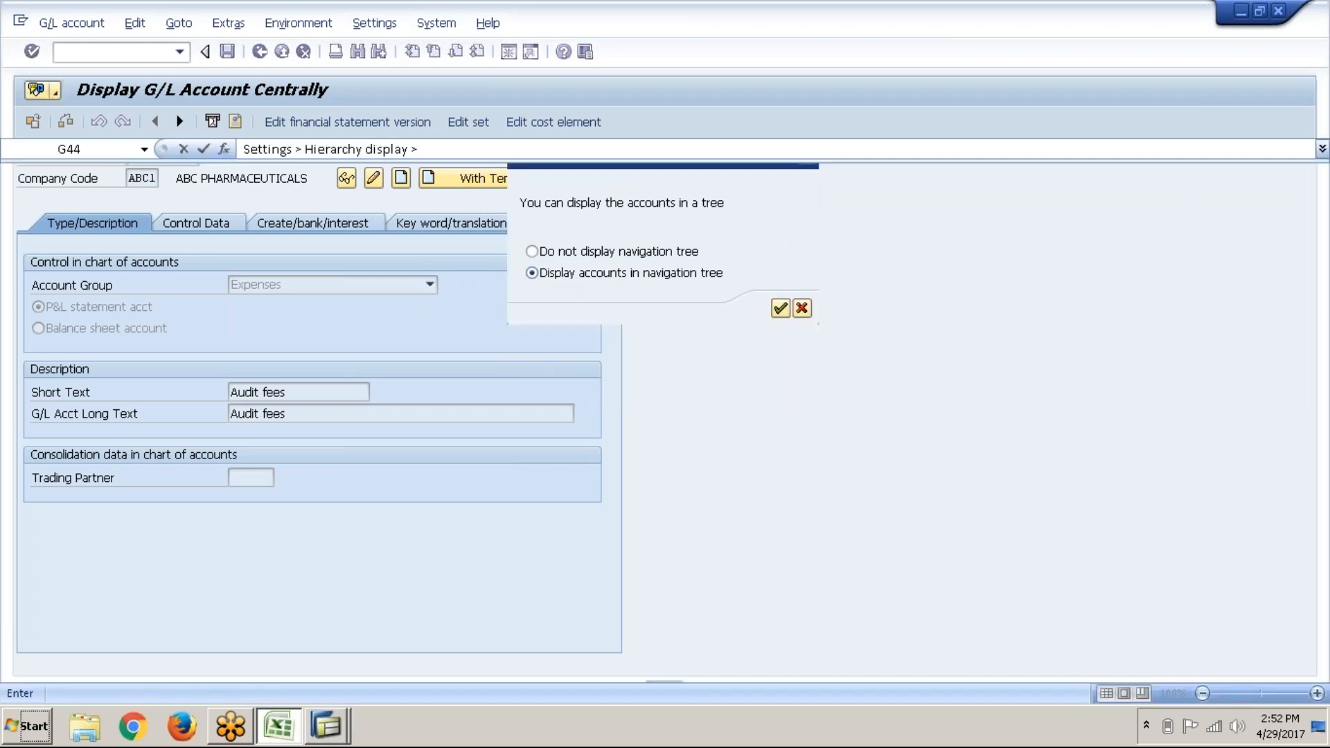
{"action": "type", "text": "Dis"}
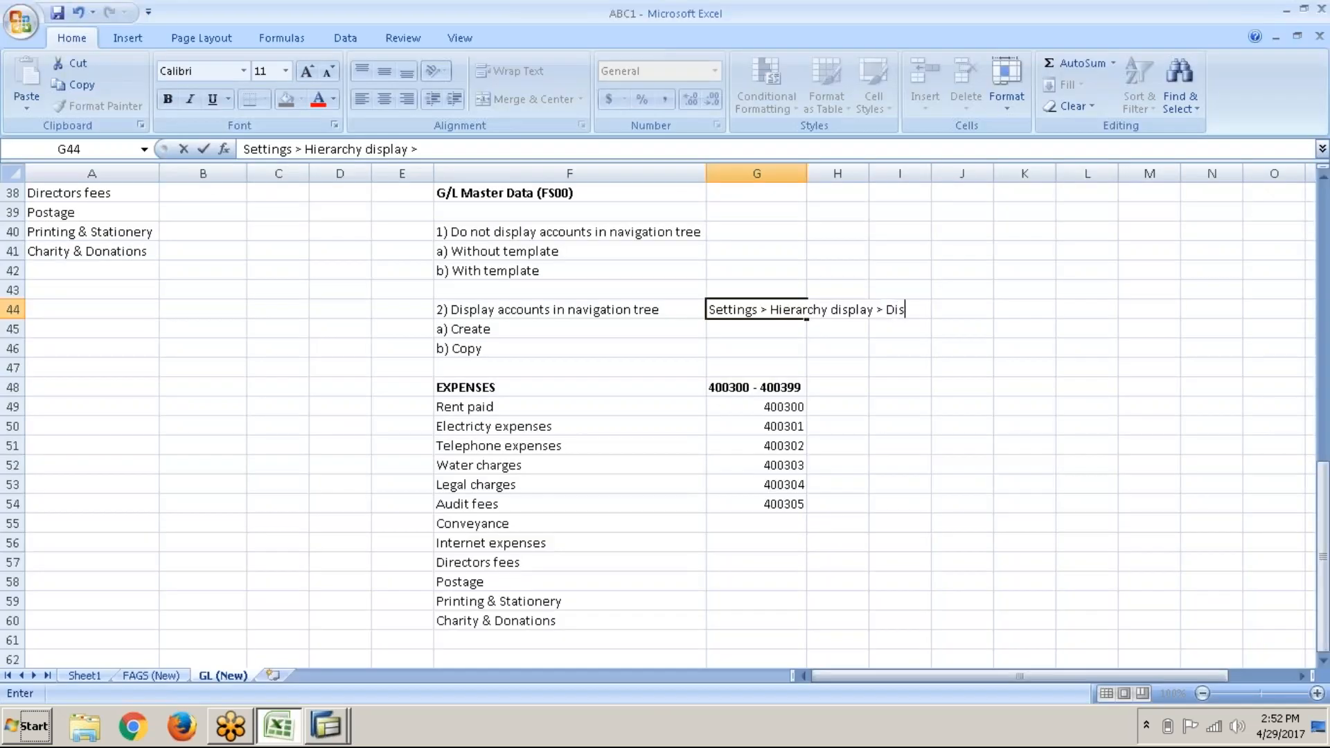
{"action": "type", "text": "play accounts in nav"}
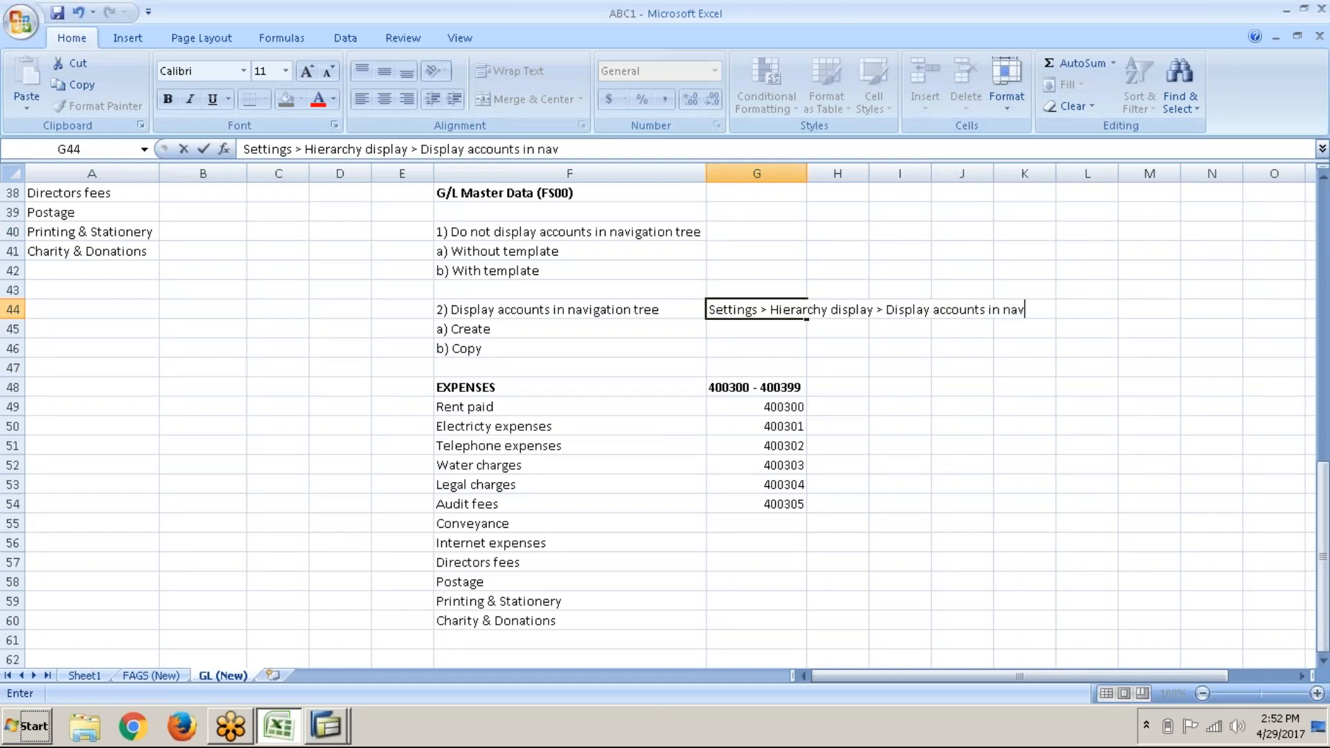
{"action": "type", "text": "igation tree"}
{"action": "key", "text": "Return"}
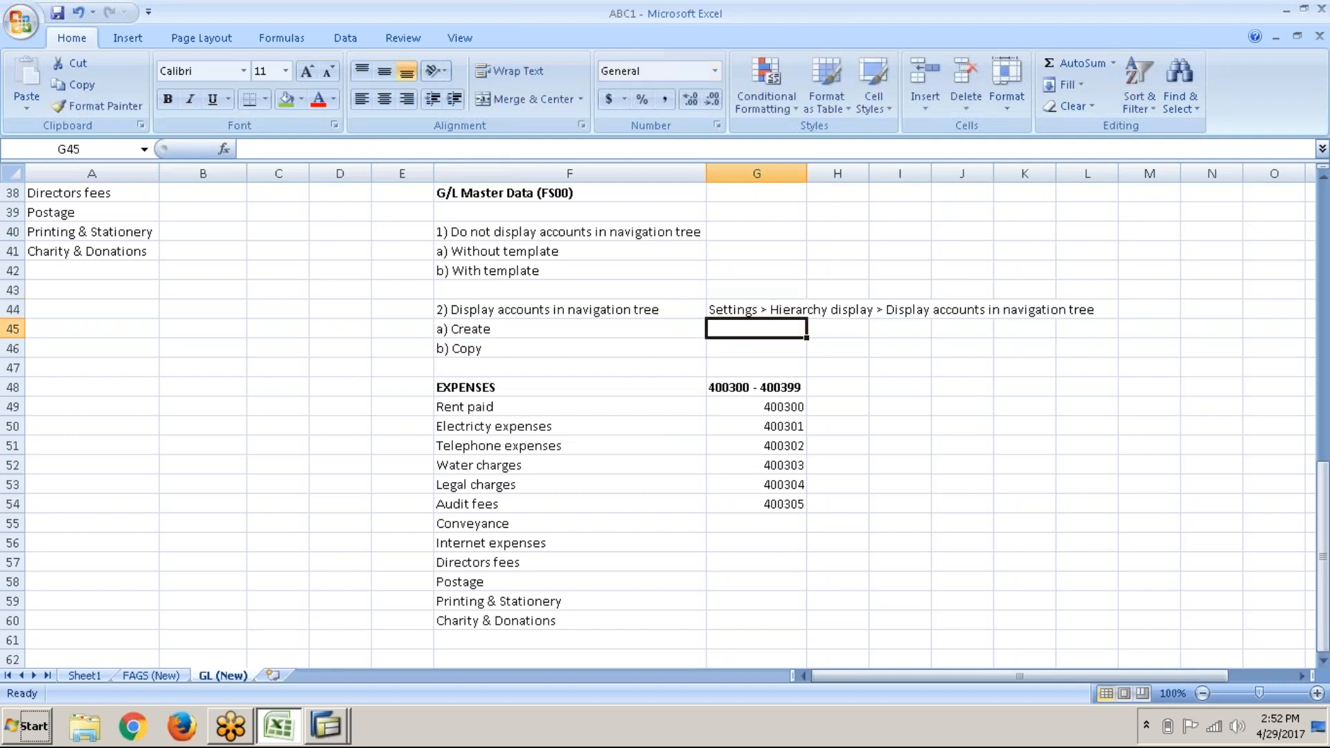
Step: Confirm 'Display accounts in navigation tree' and acknowledge the restart notice
{"action": "key", "text": "alt+Tab"}
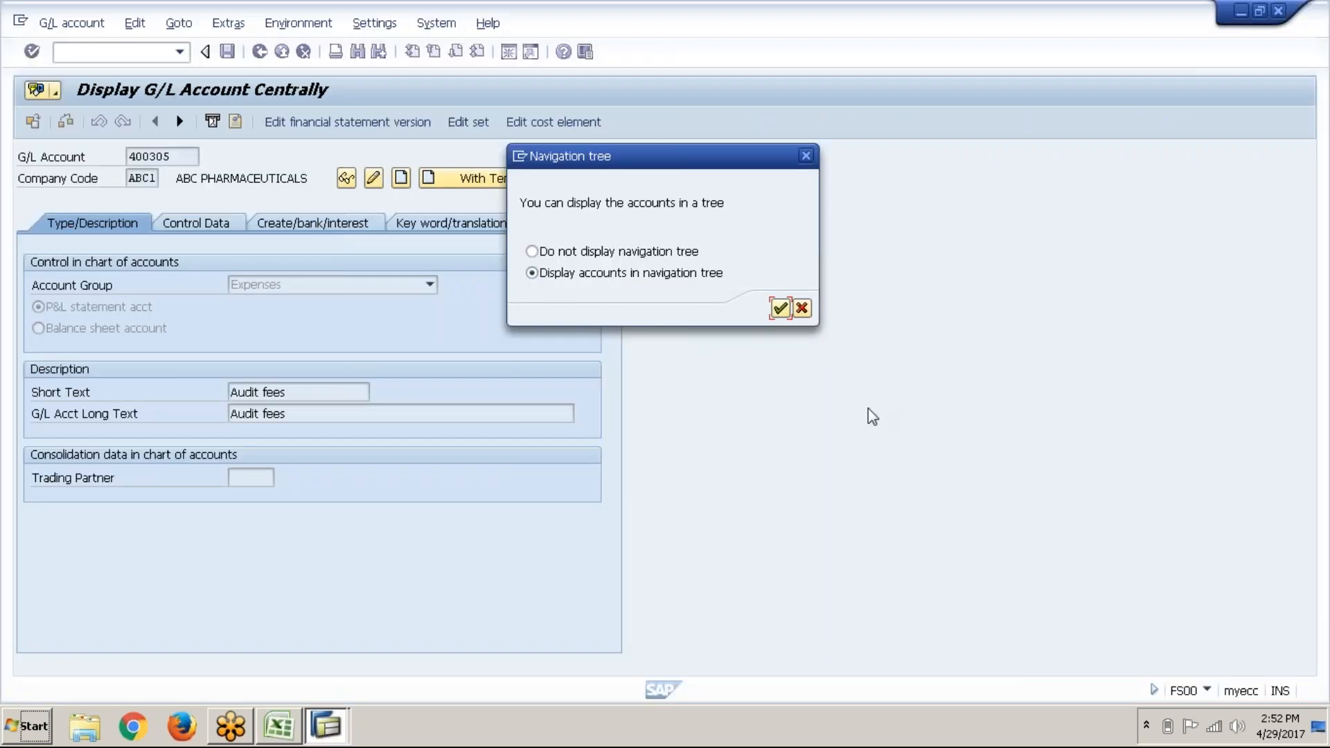
{"action": "left_click", "coordinate": [632, 267]}
{"action": "left_click", "coordinate": [779, 309]}
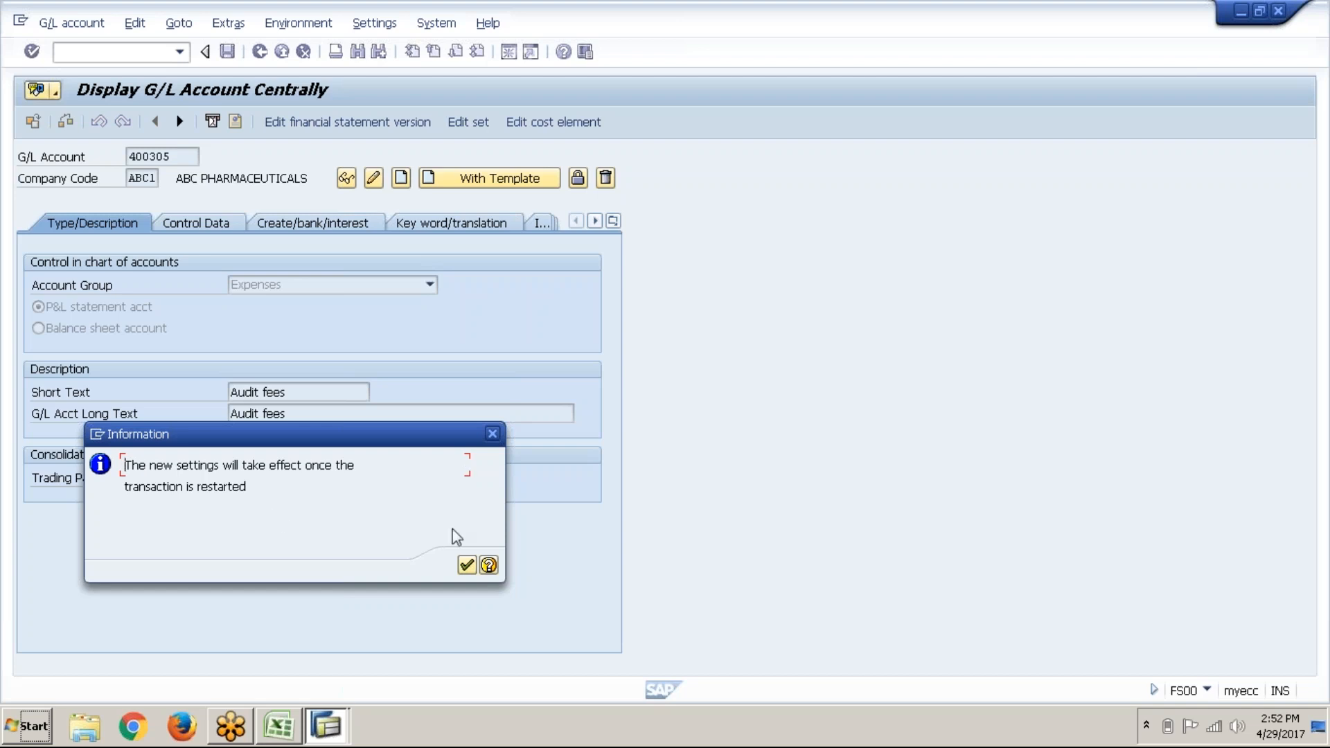
{"action": "left_click", "coordinate": [467, 567]}
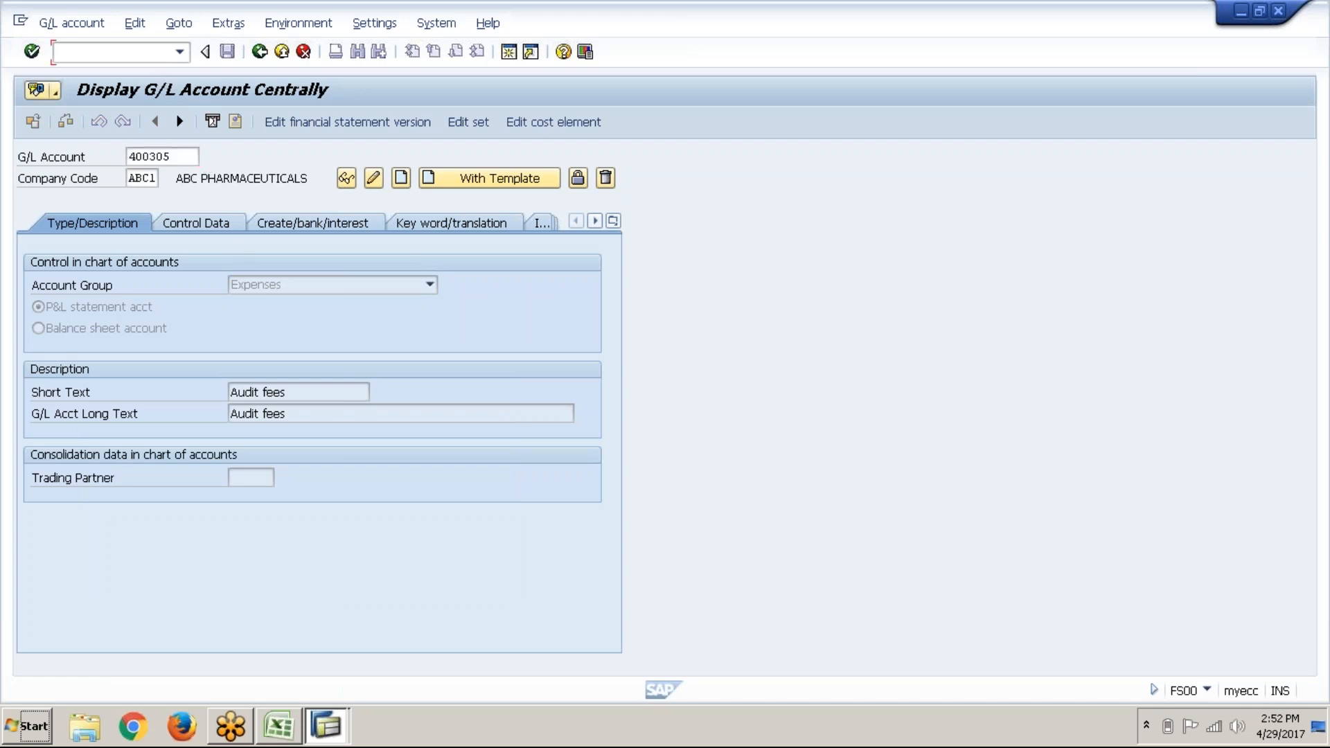
Step: Restart FS00 with /nfs00 and expand the Expenses folder to list 400300–400305
{"action": "type", "text": "/nfs00"}
{"action": "key", "text": "Return"}
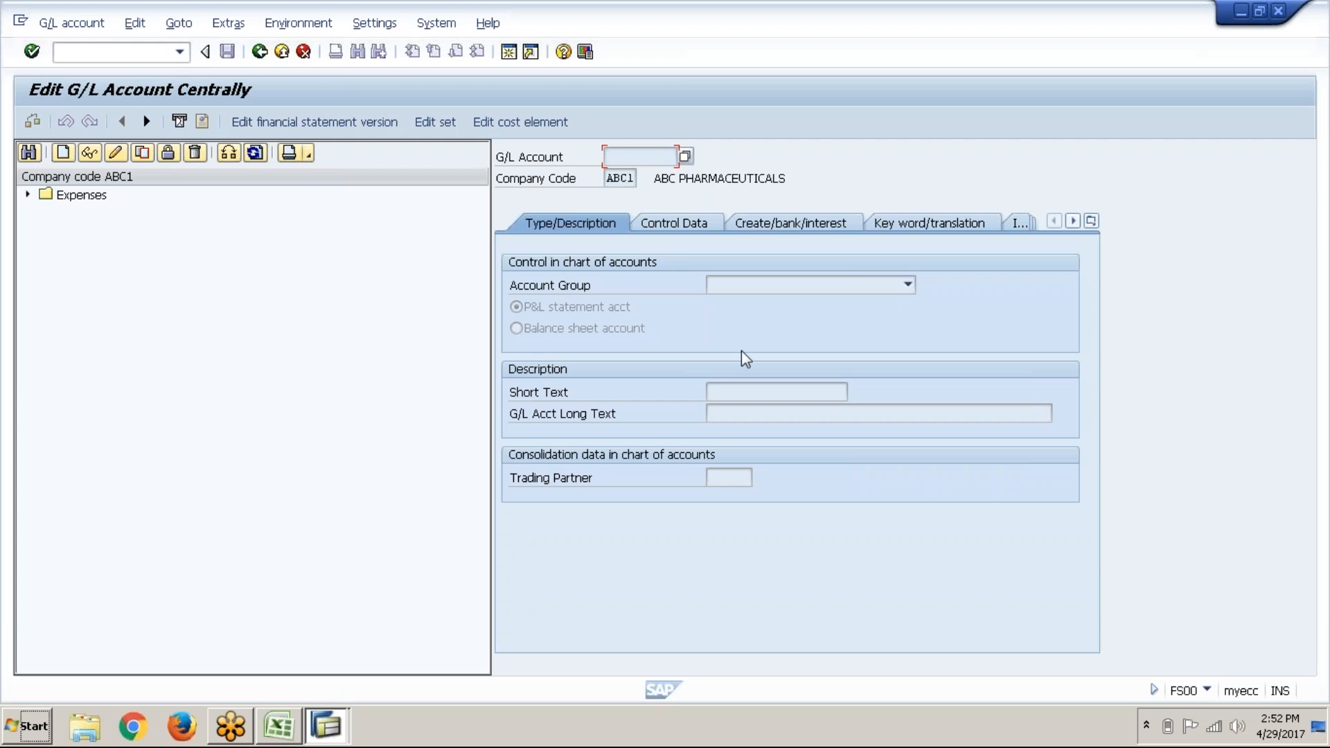
{"action": "left_click", "coordinate": [27, 195]}
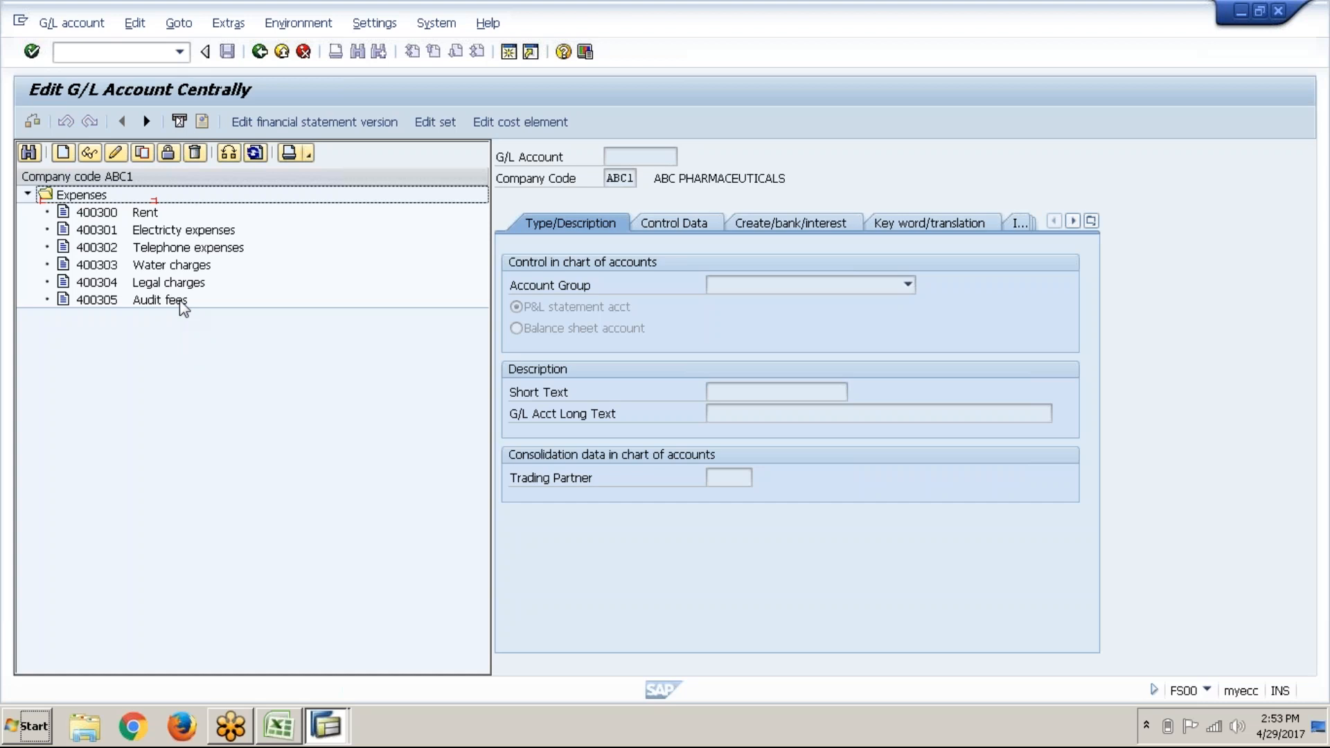
Step: Open account 400305 Audit fees and review the Create and Copy notes in Excel
{"action": "double_click", "coordinate": [180, 302]}
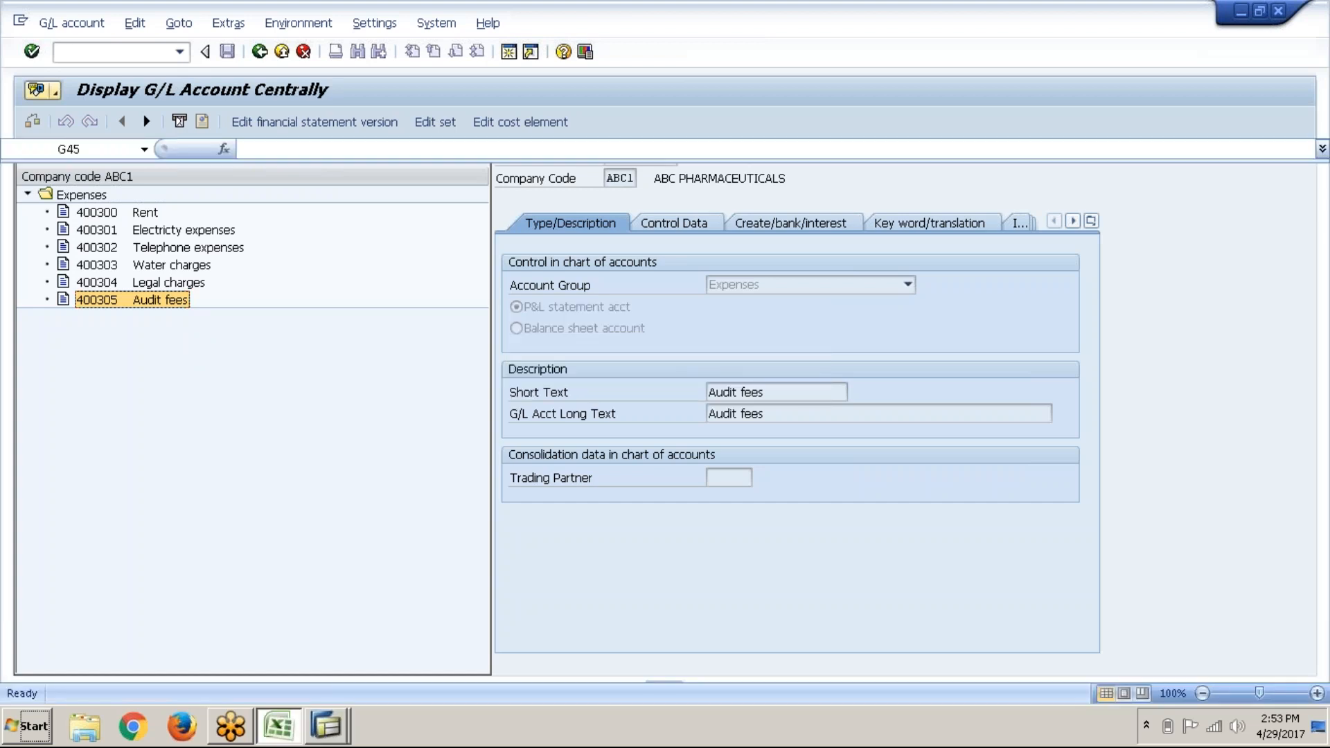
{"action": "key", "text": "alt+Tab"}
{"action": "left_click", "coordinate": [564, 343]}
{"action": "left_click", "coordinate": [569, 327]}
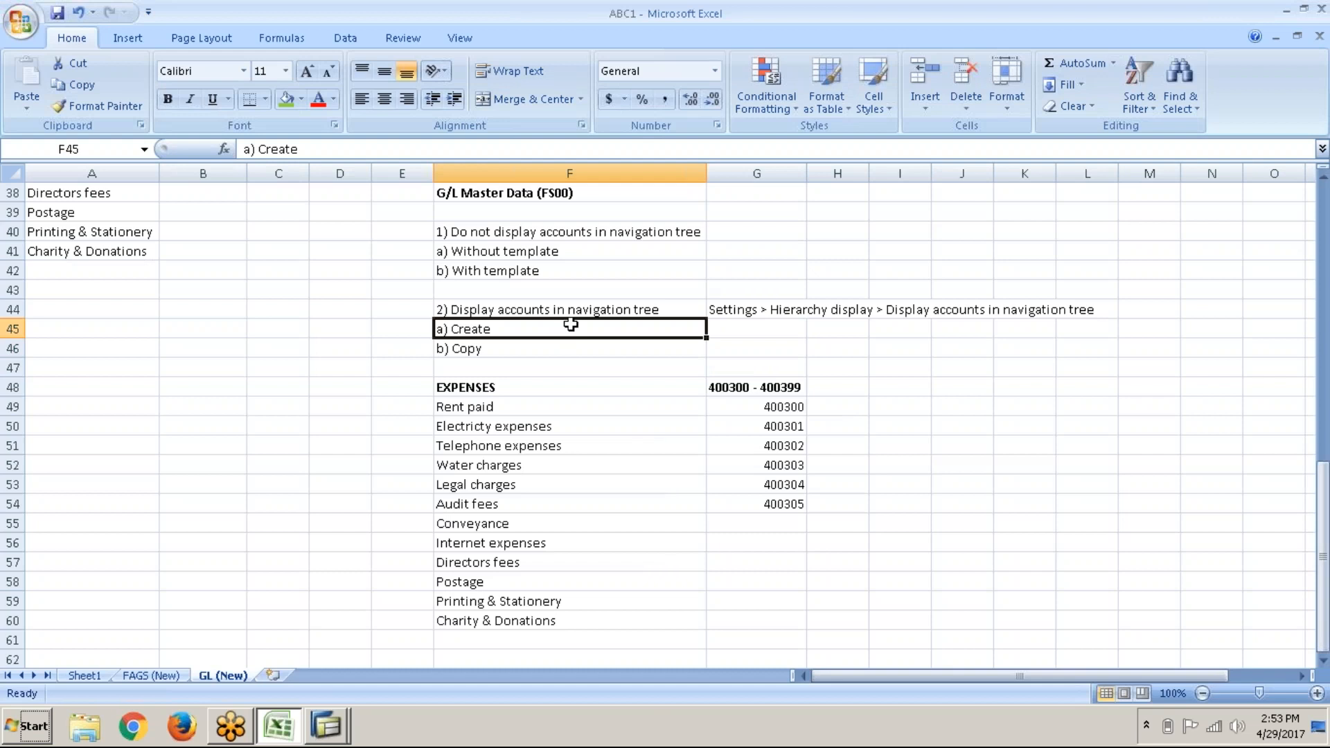
Step: Enter new G/L account 400306 in the Create dialog and confirm it
{"action": "key", "text": "alt+Tab"}
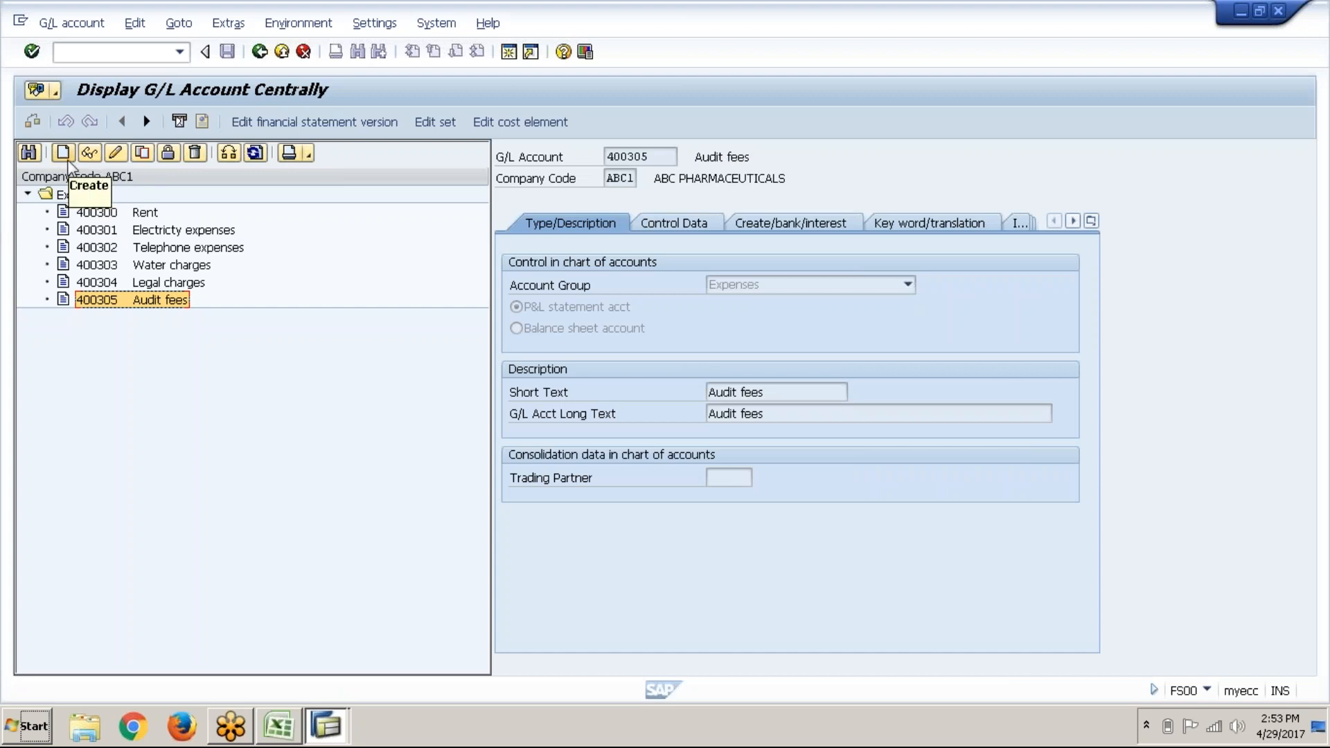
{"action": "left_click", "coordinate": [64, 154]}
{"action": "left_click_drag", "start_coordinate": [135, 247], "coordinate": [156, 354]}
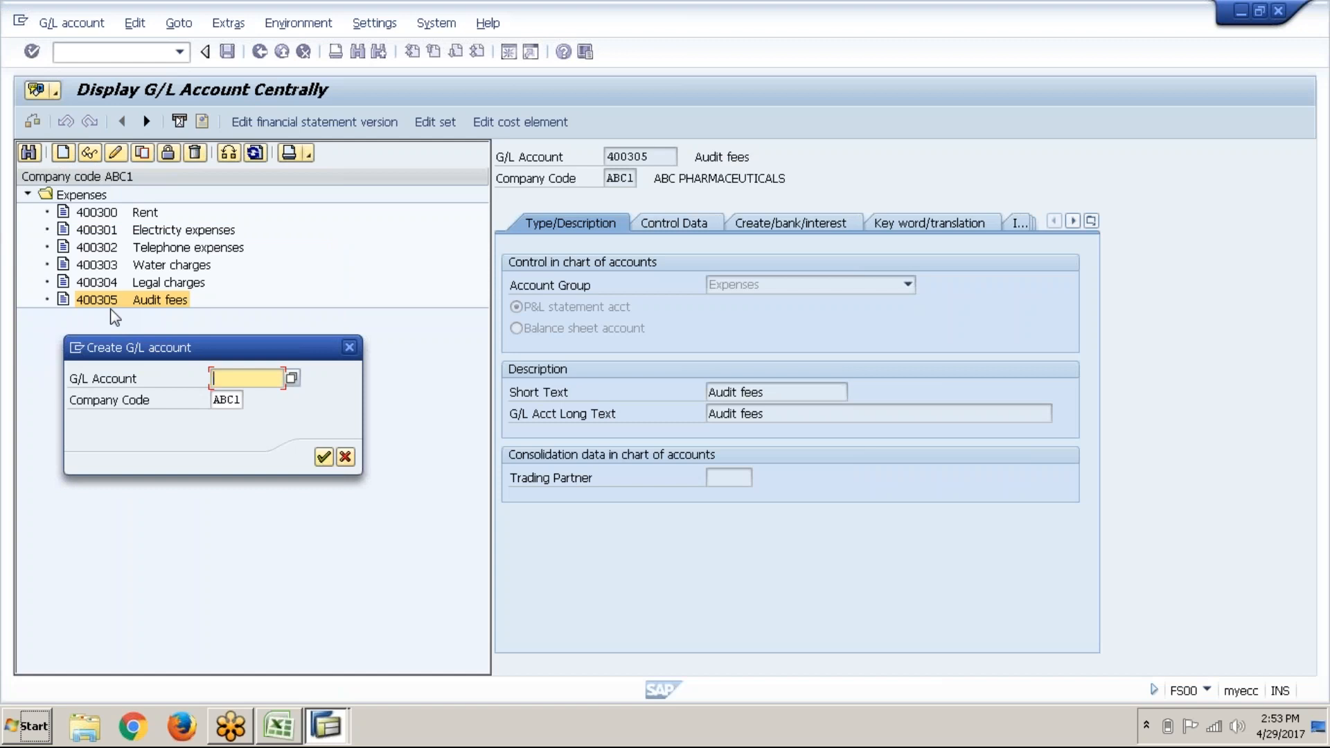
{"action": "type", "text": "400306"}
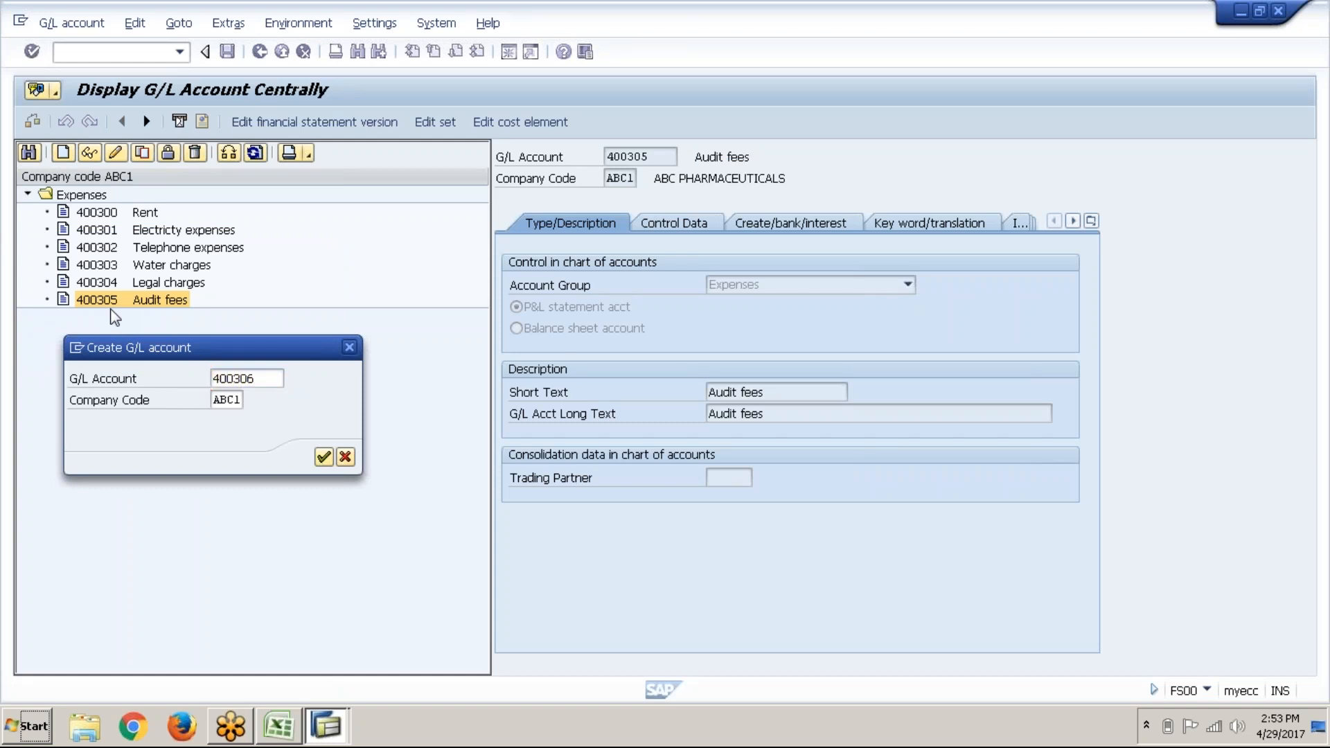
{"action": "key", "text": "Return"}
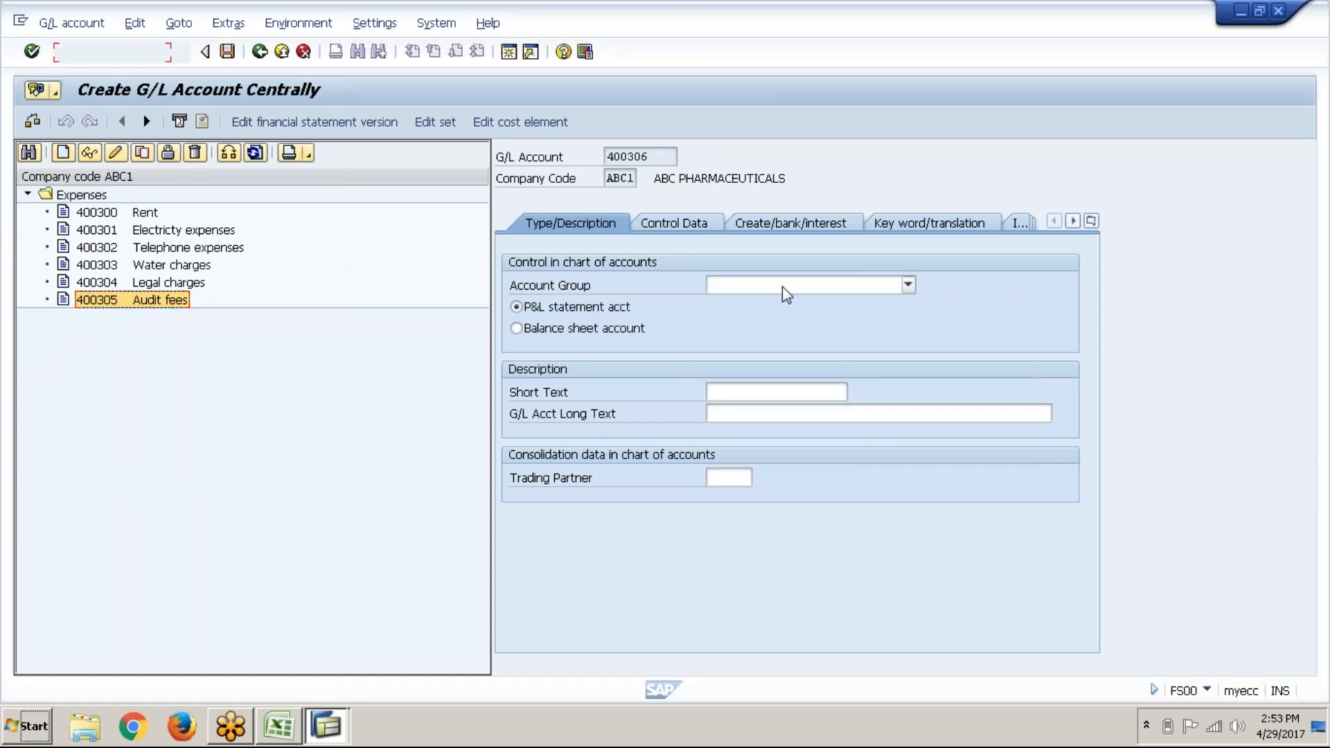
Step: Choose account group Expenses and log 400306 beside Conveyance in cell G55
{"action": "left_click", "coordinate": [782, 285]}
{"action": "left_click", "coordinate": [758, 363]}
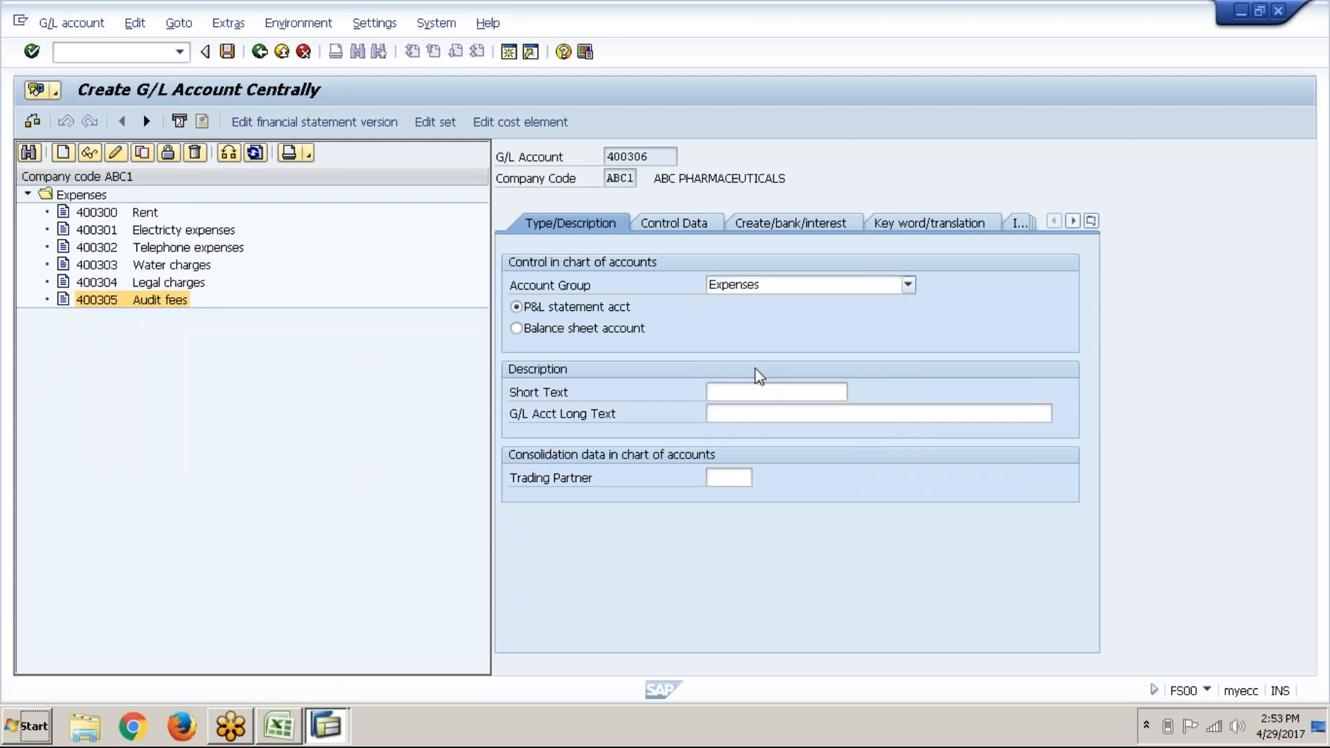
{"action": "left_click", "coordinate": [761, 396]}
{"action": "key", "text": "alt+Tab"}
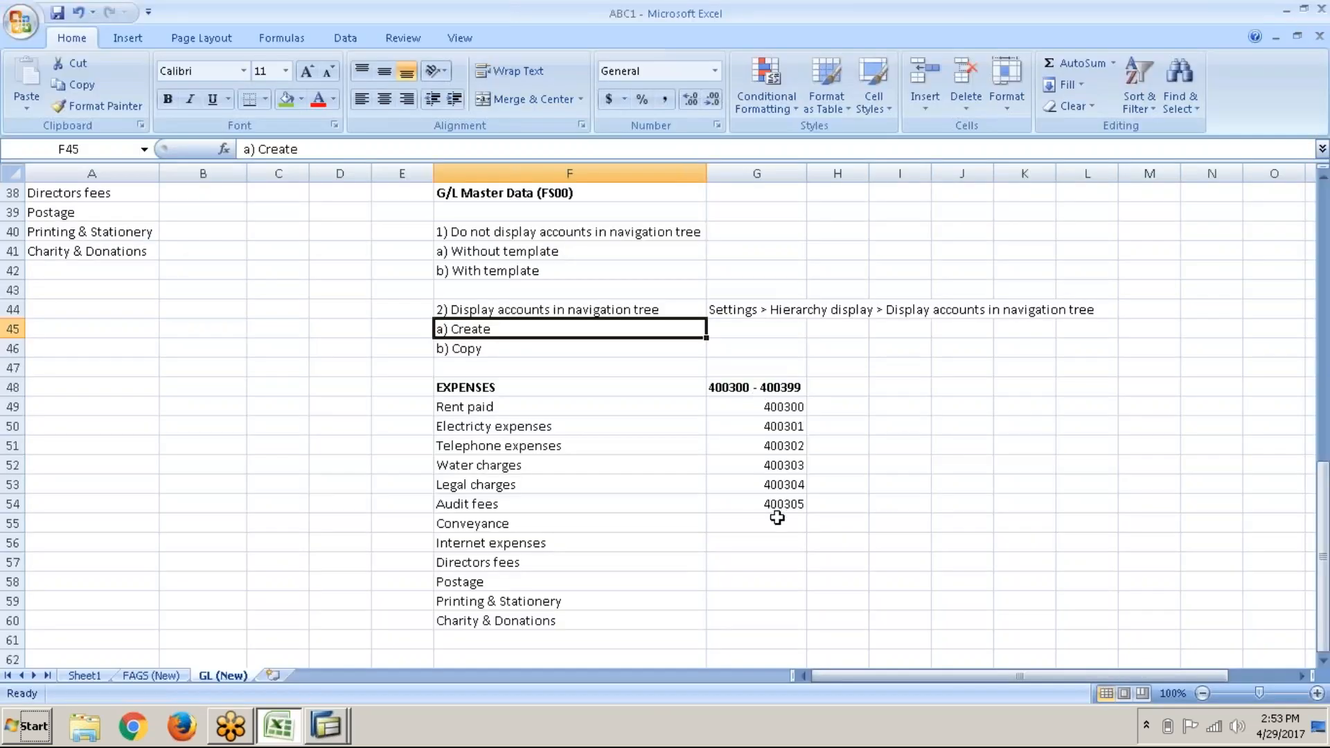
{"action": "left_click", "coordinate": [777, 519]}
{"action": "type", "text": "400306"}
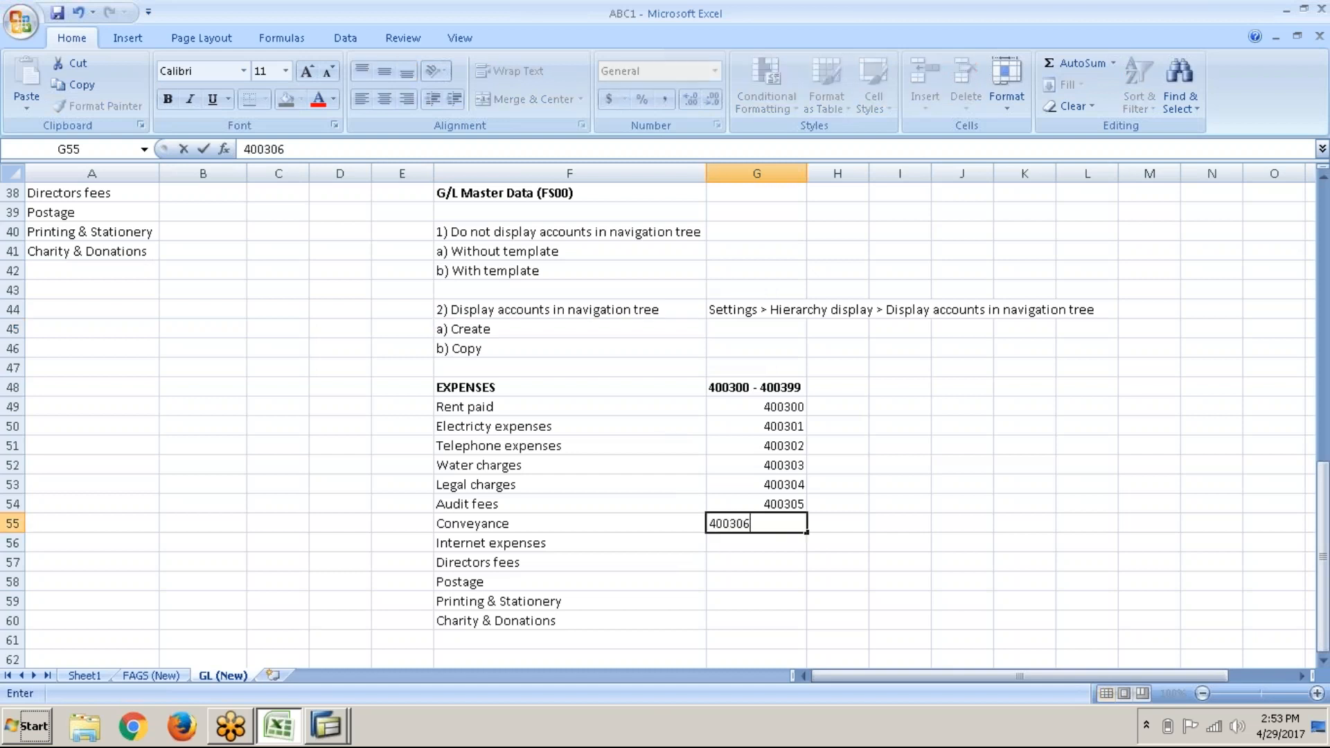
{"action": "key", "text": "Return"}
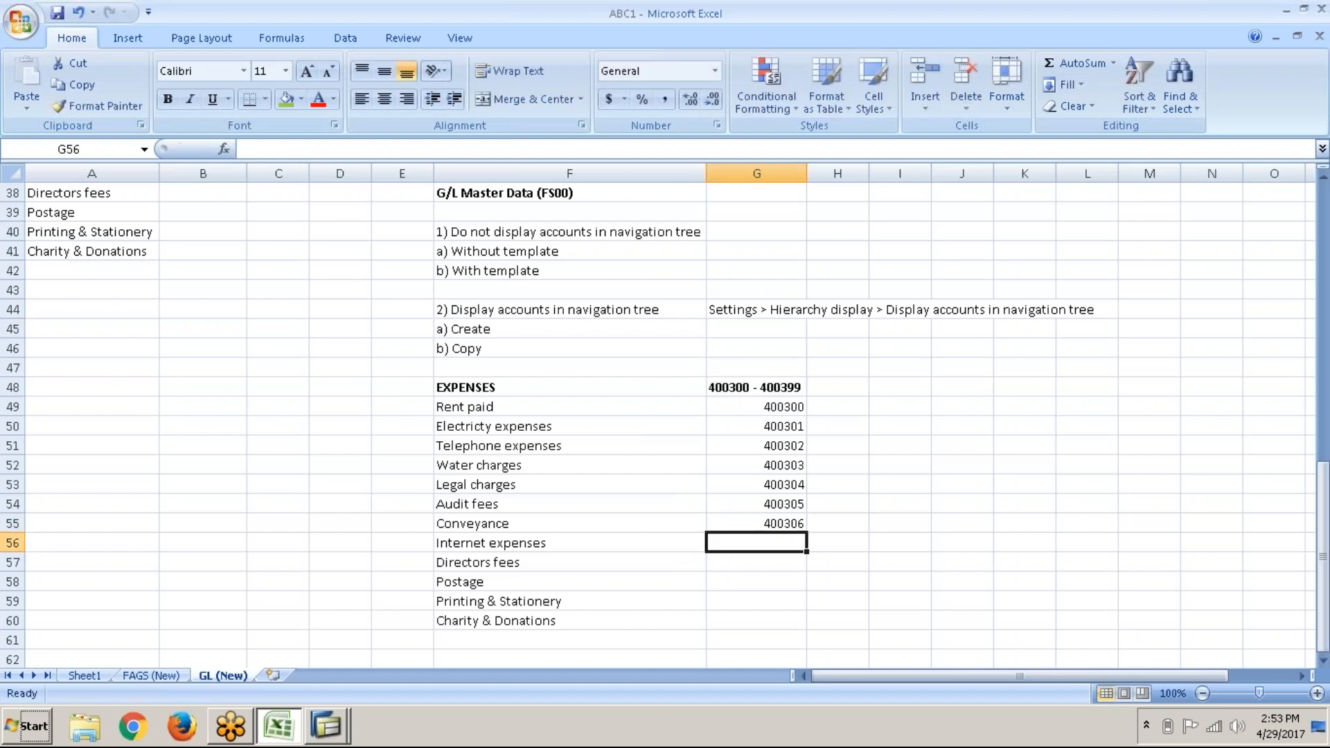
Step: Copy 'Conveyance' from F55 into the account's short and long text
{"action": "key", "text": "Left"}
{"action": "key", "text": "Up"}
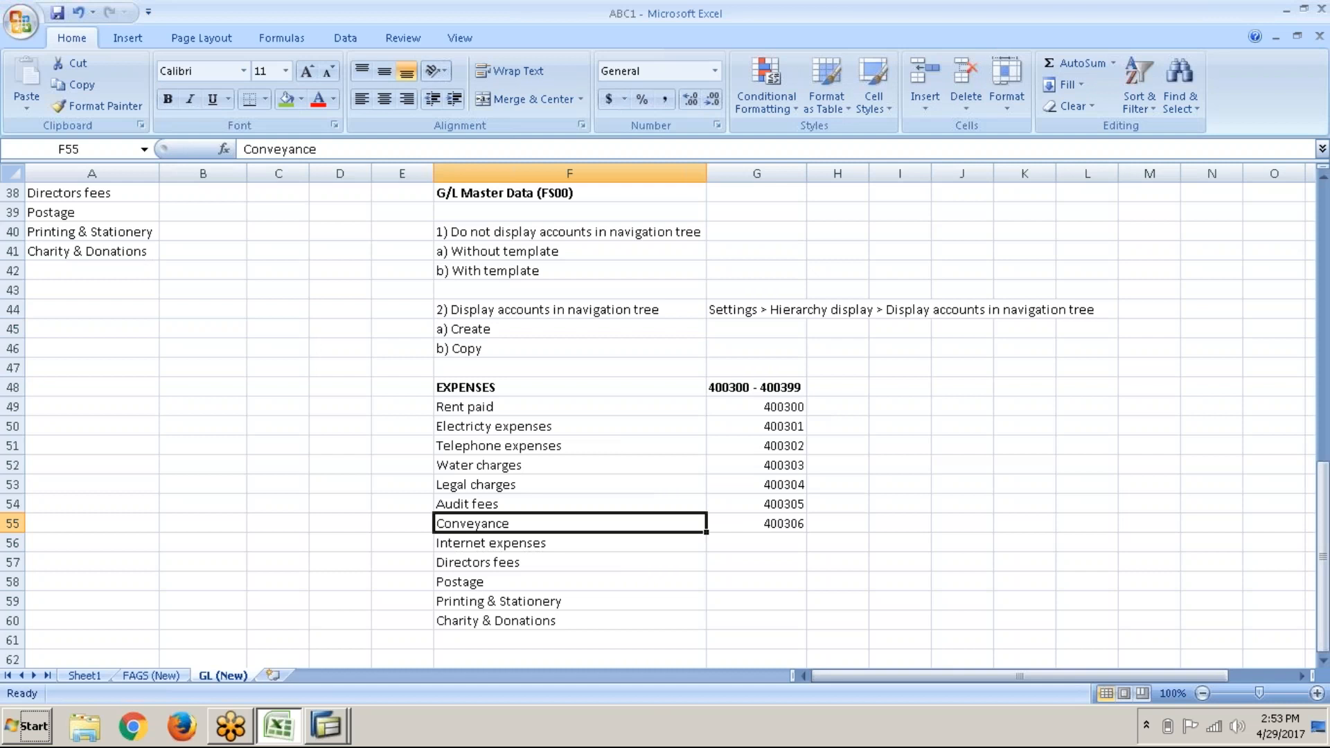
{"action": "key", "text": "ctrl+c"}
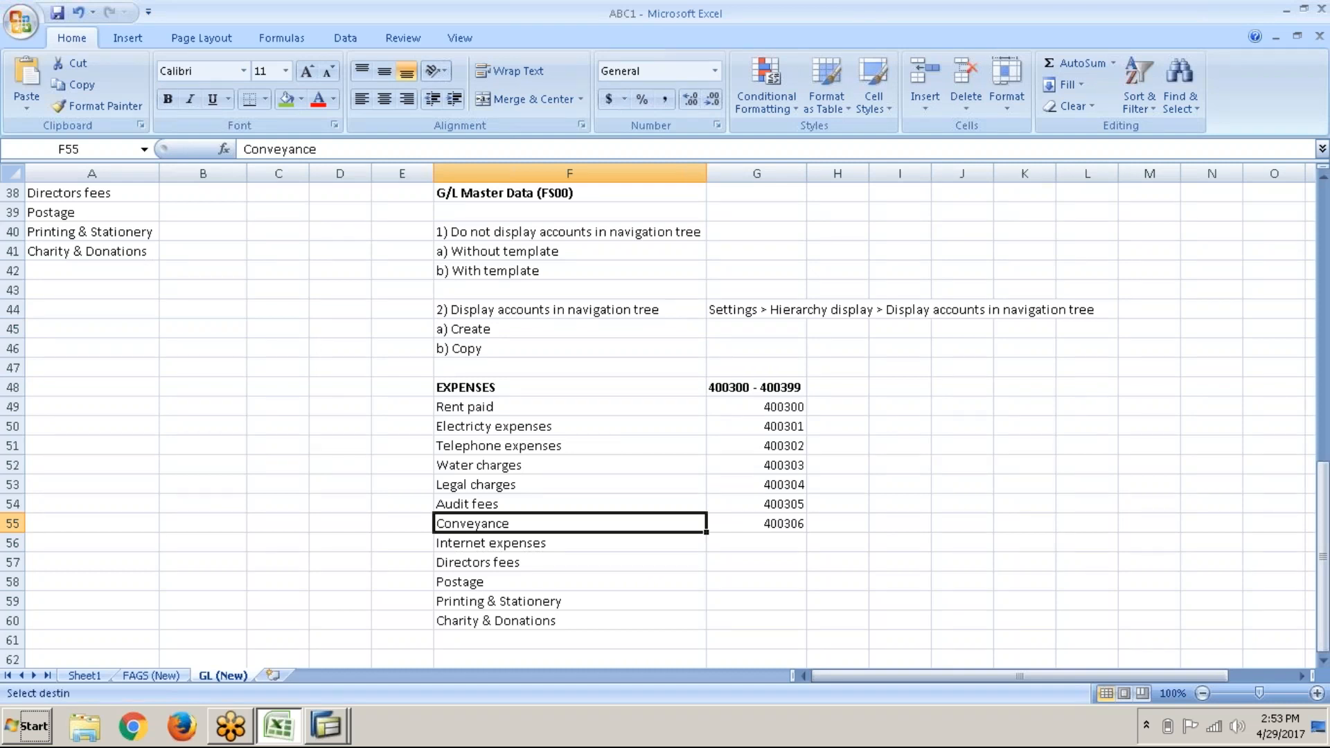
{"action": "key", "text": "alt+Tab"}
{"action": "key", "text": "ctrl+v"}
{"action": "key", "text": "Tab"}
{"action": "key", "text": "ctrl+v"}
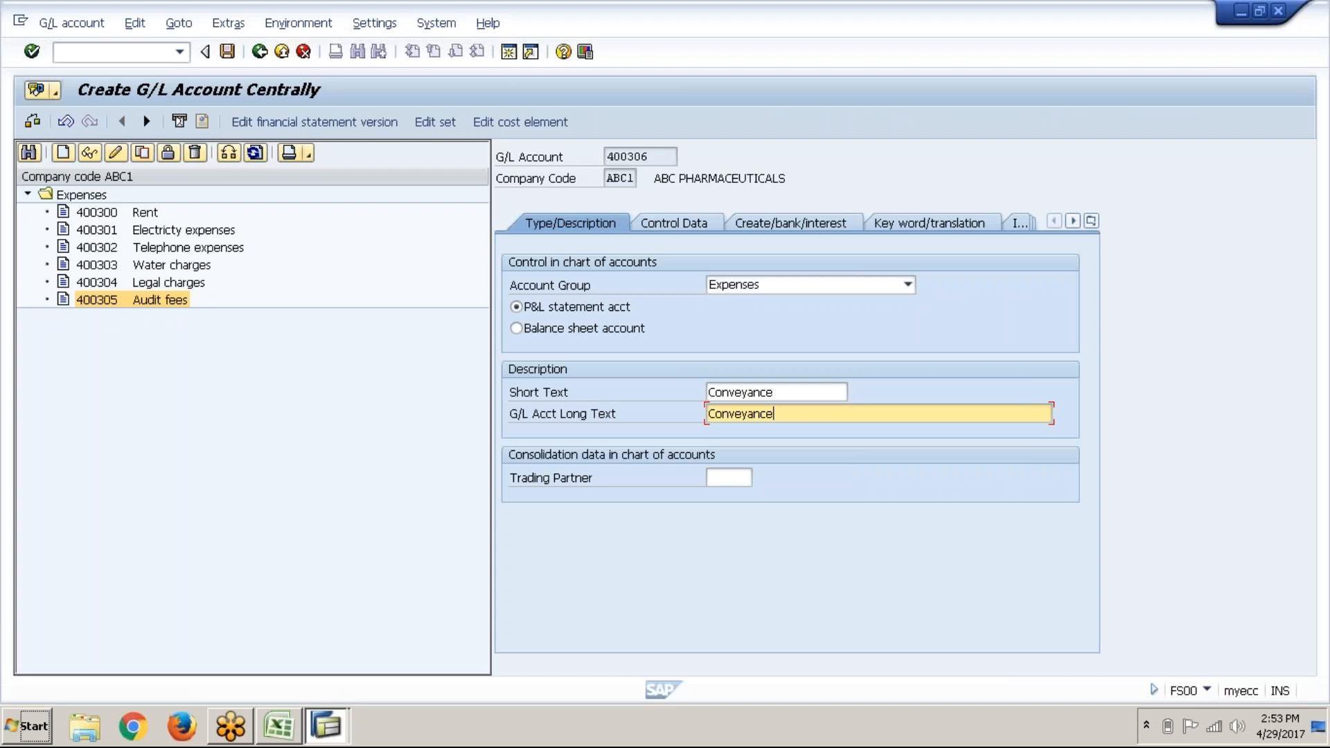
Step: Turn on line item display, set sort key 001 and field status group G001, then save
{"action": "left_click", "coordinate": [698, 224]}
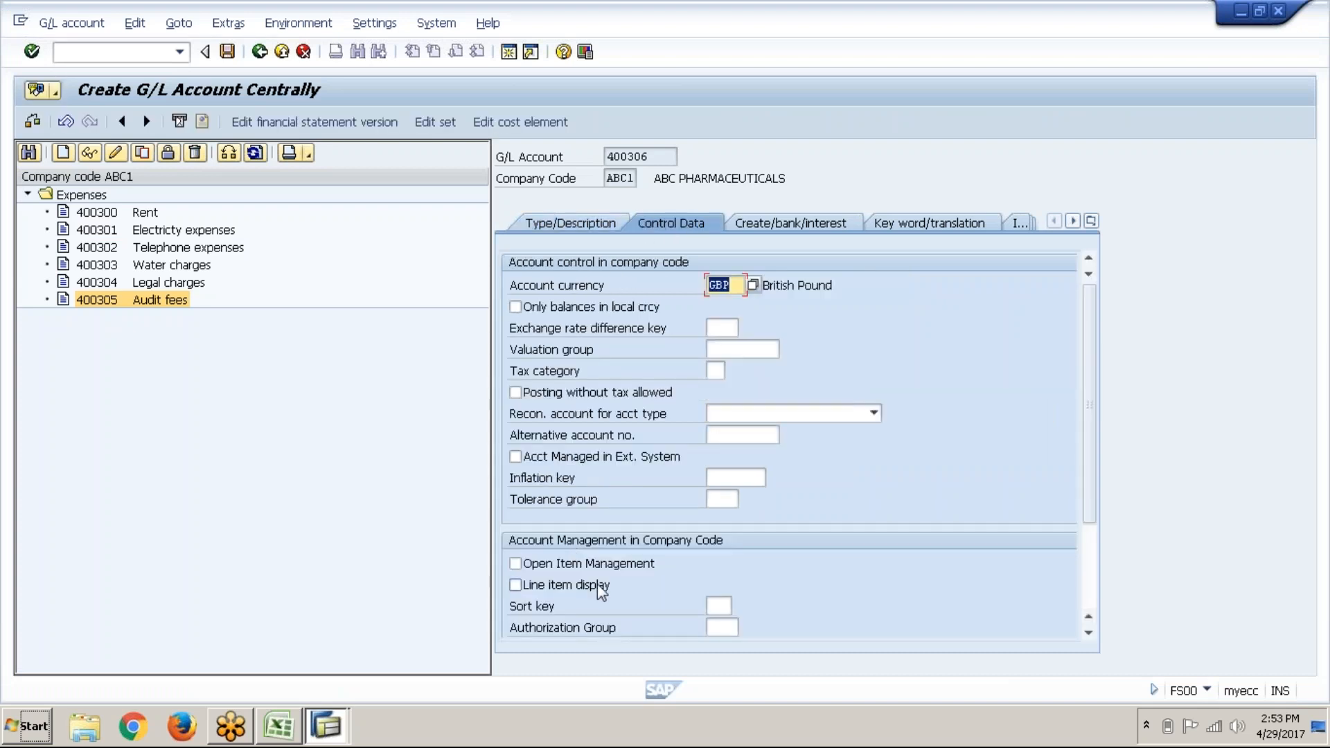
{"action": "left_click", "coordinate": [602, 590]}
{"action": "left_click", "coordinate": [721, 607]}
{"action": "type", "text": "001"}
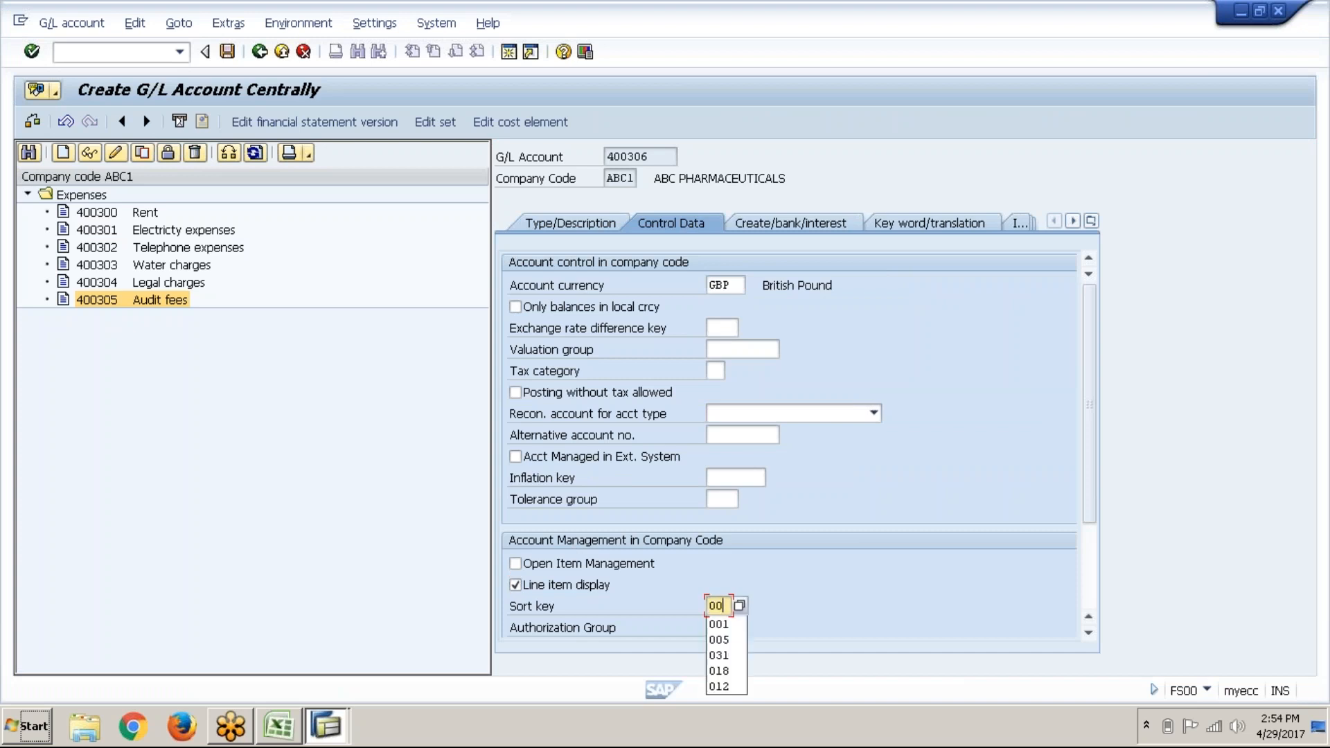
{"action": "left_click", "coordinate": [788, 227]}
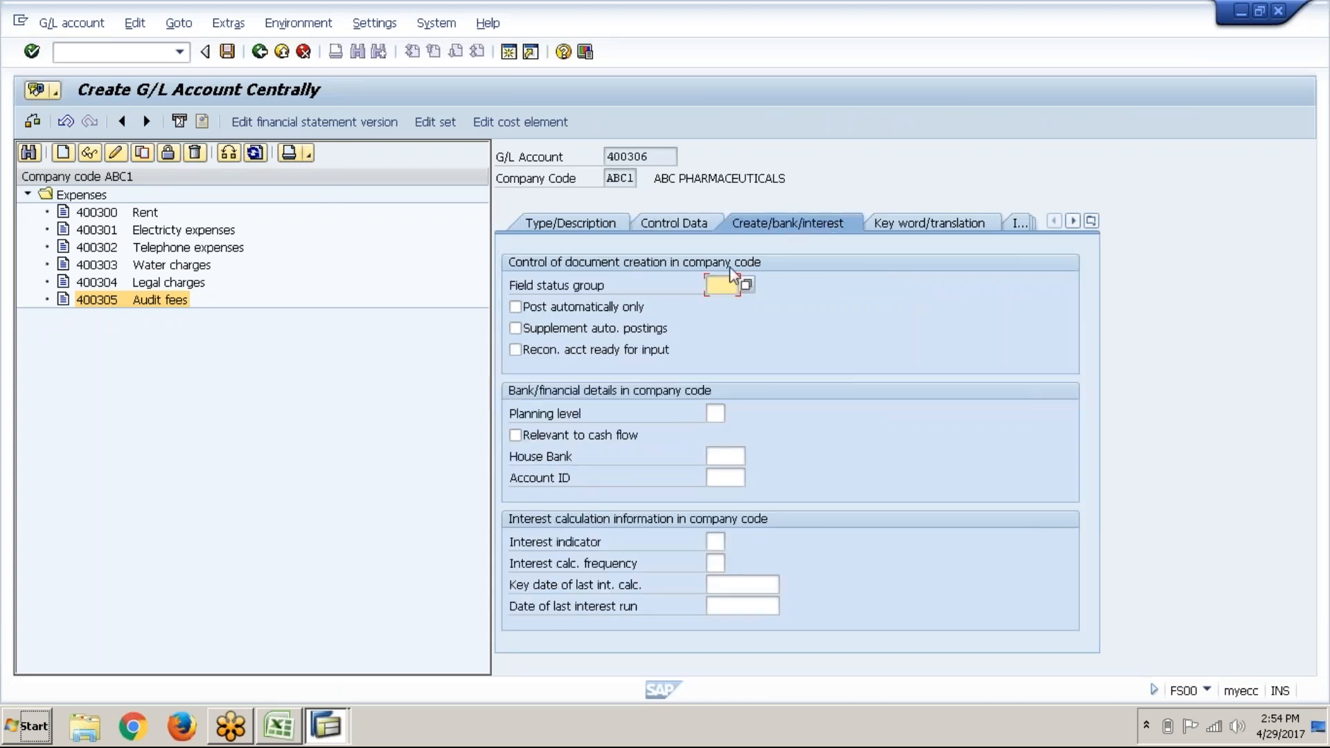
{"action": "left_click", "coordinate": [727, 283]}
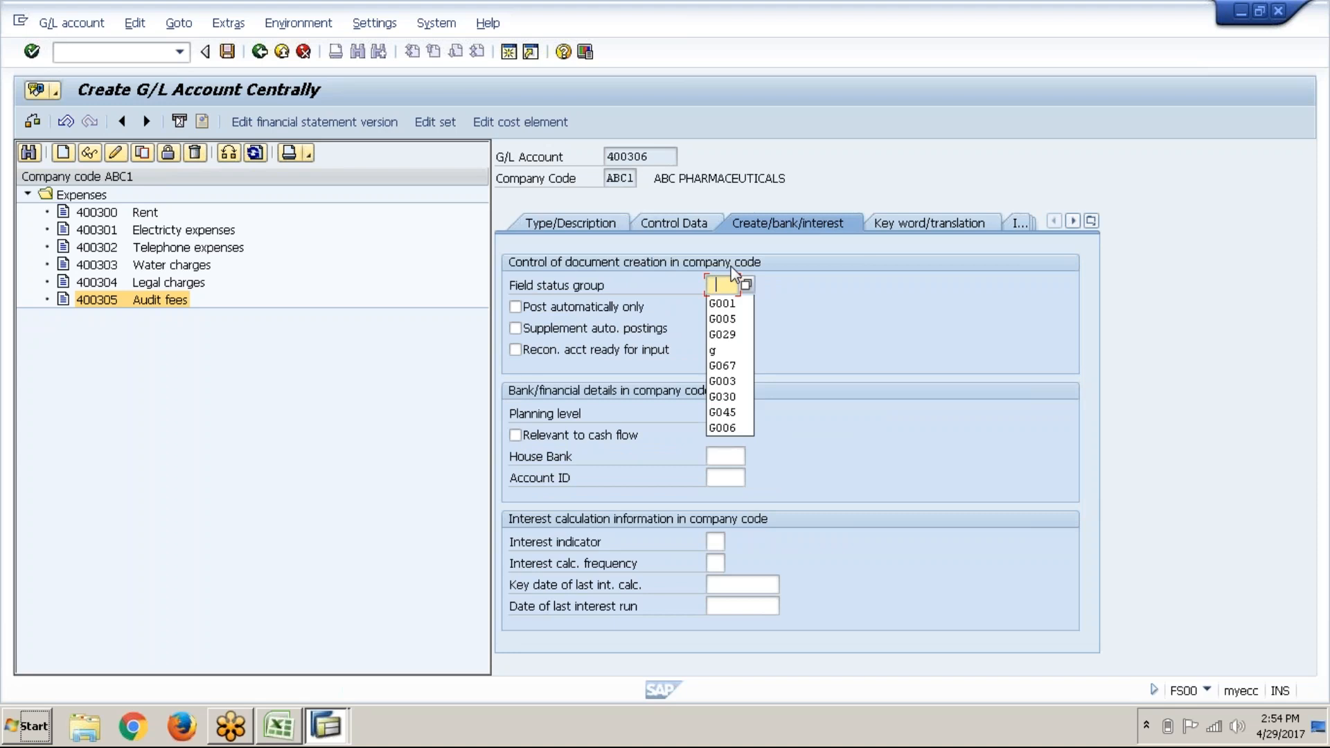
{"action": "left_click", "coordinate": [746, 304]}
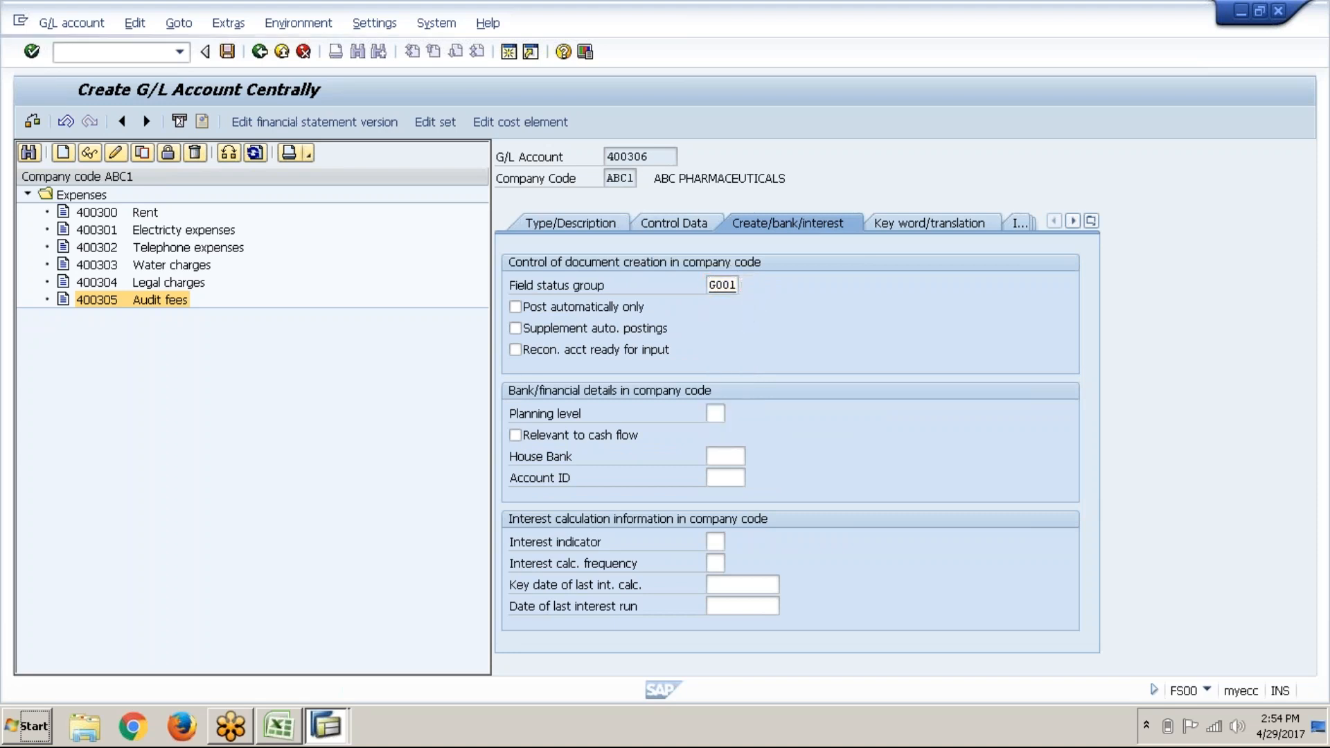
{"action": "key", "text": "Return"}
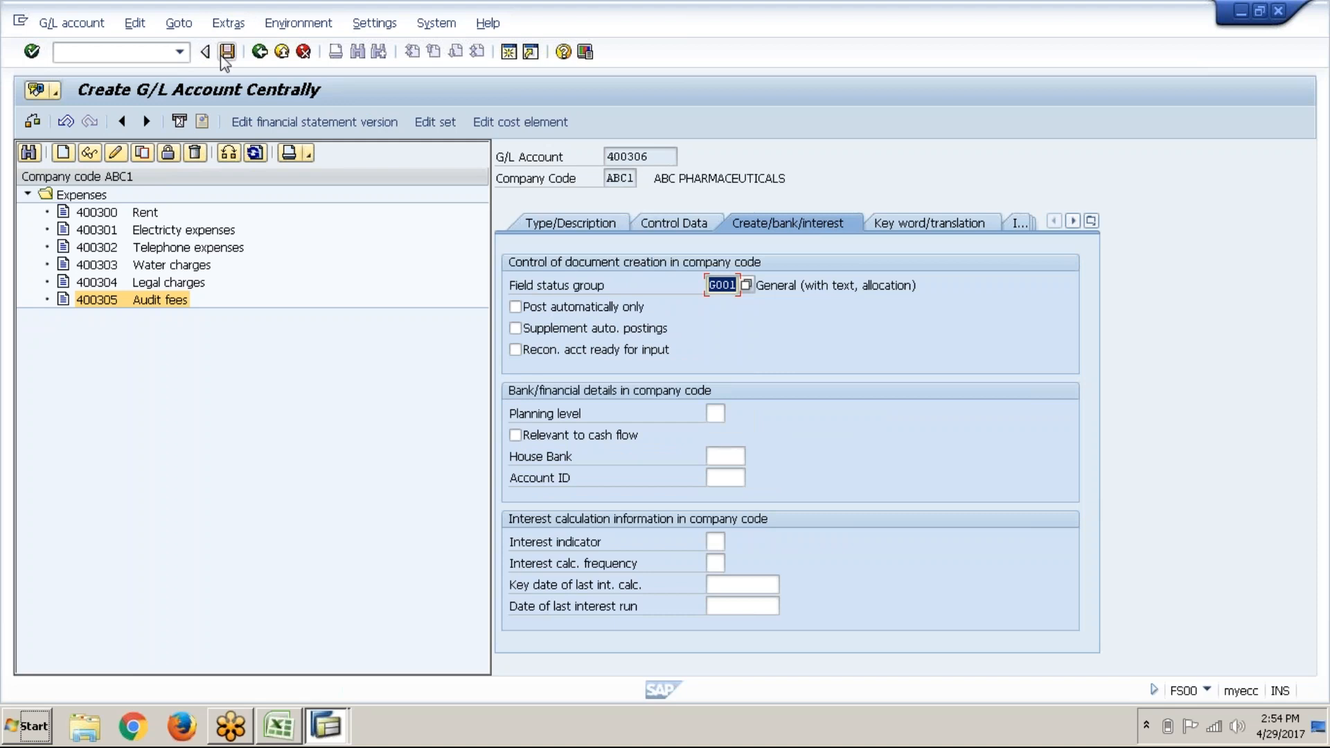
{"action": "left_click", "coordinate": [227, 51]}
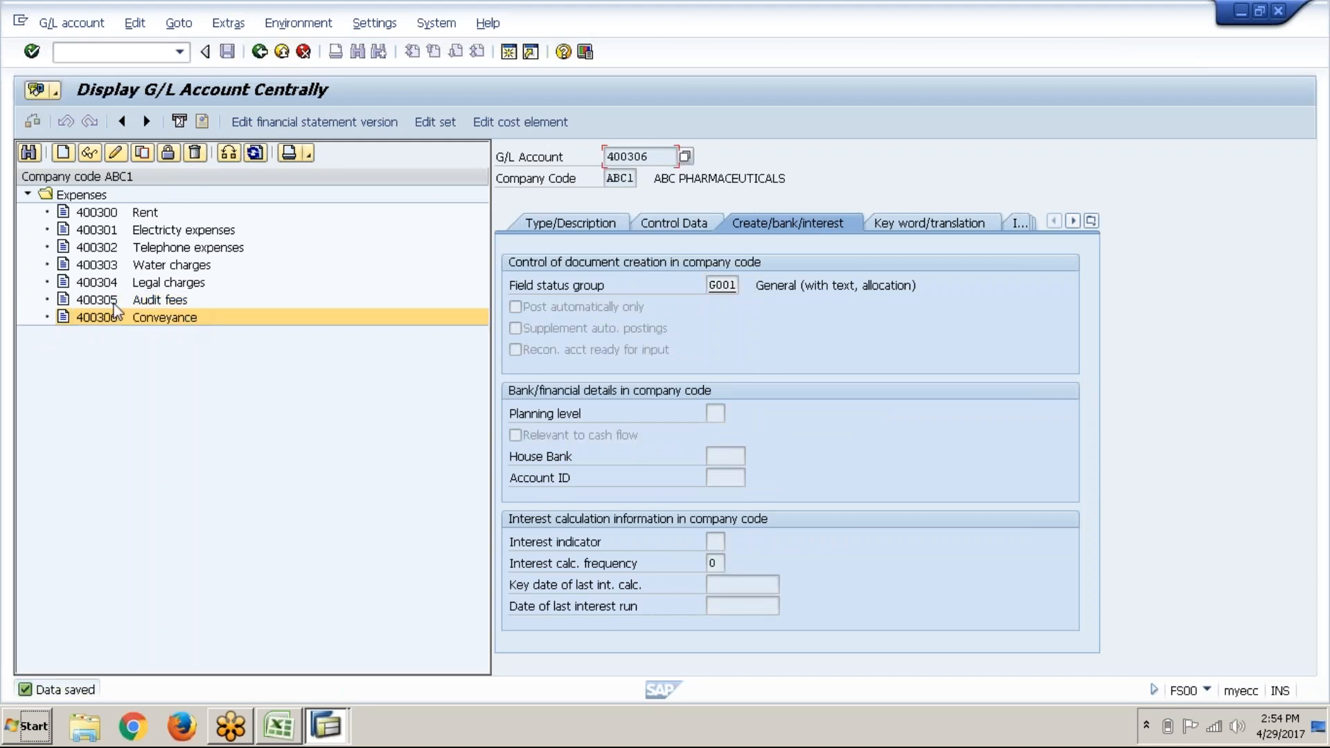
Step: Start creating new G/L account 400307
{"action": "left_click", "coordinate": [62, 156]}
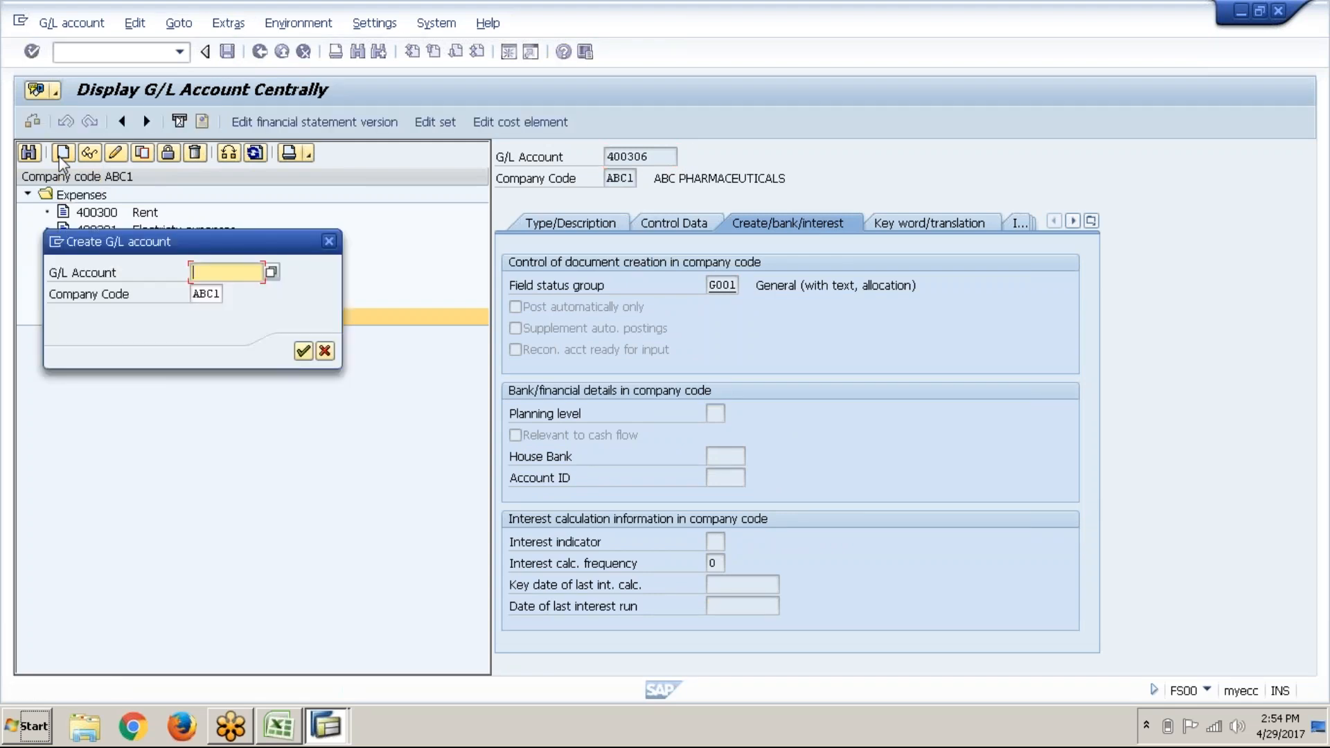
{"action": "type", "text": "400307"}
{"action": "key", "text": "Return"}
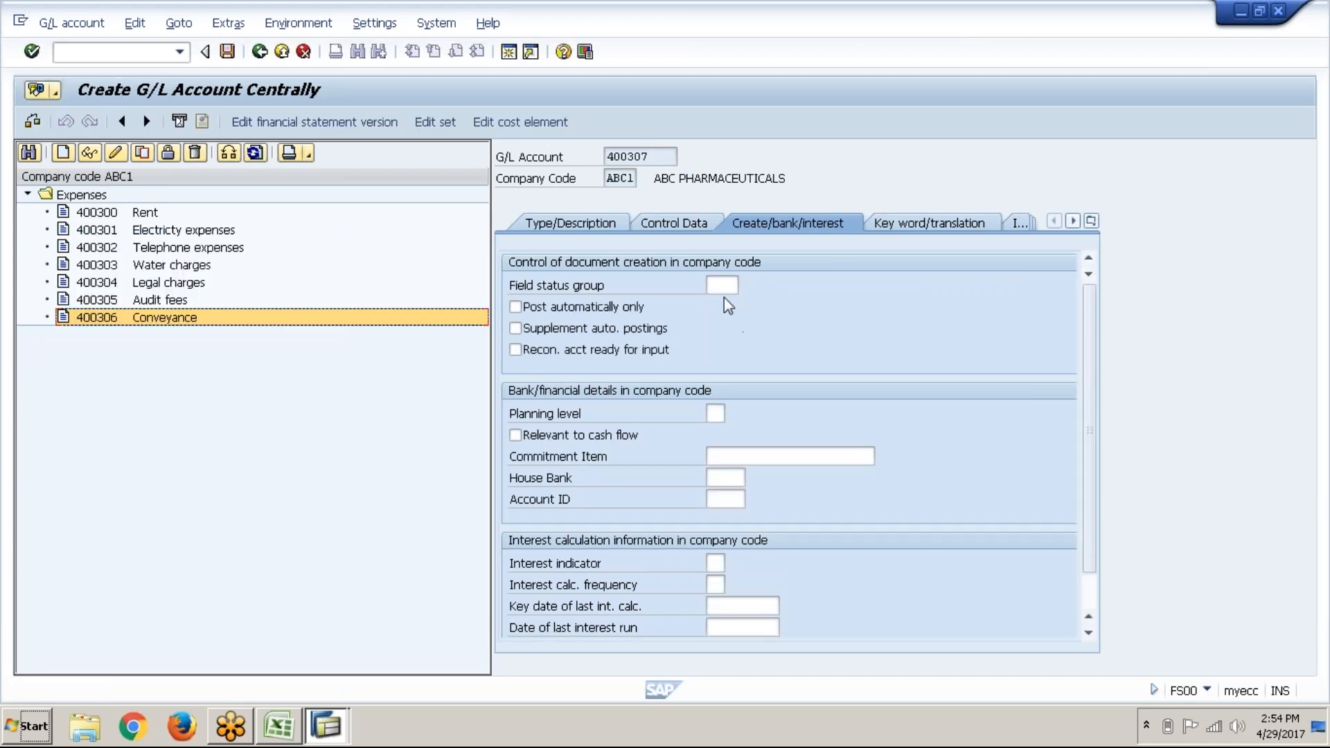
Step: Choose Expenses as the account group for 400307 and place the cursor in Short Text
{"action": "left_click", "coordinate": [607, 224]}
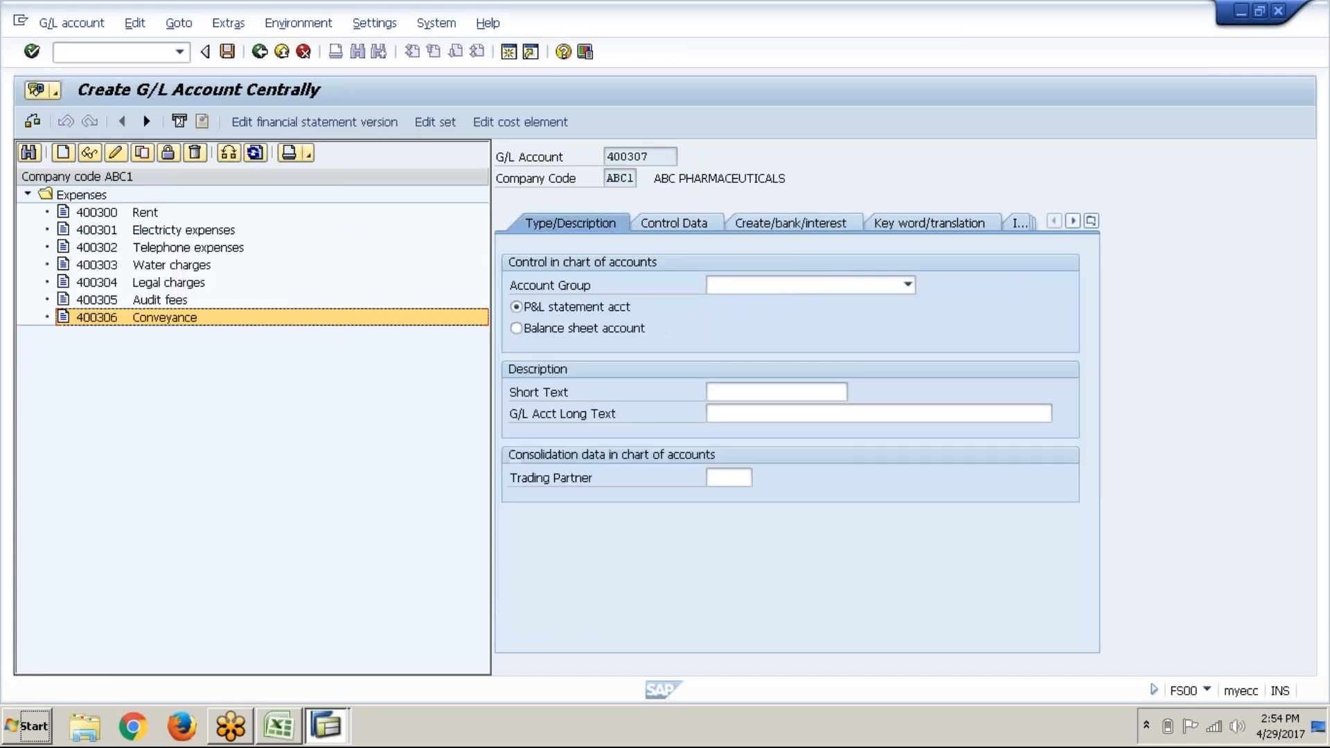
{"action": "left_click", "coordinate": [772, 290]}
{"action": "left_click", "coordinate": [763, 368]}
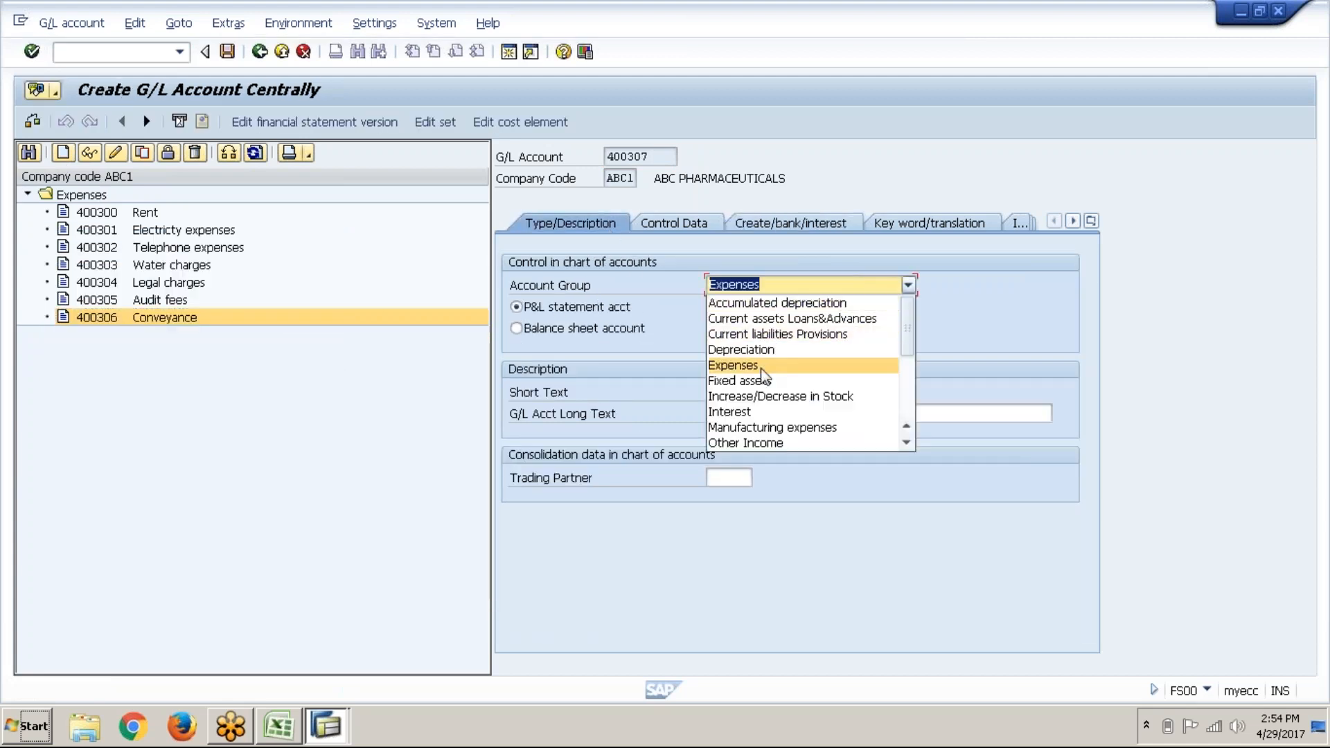
{"action": "left_click", "coordinate": [765, 392]}
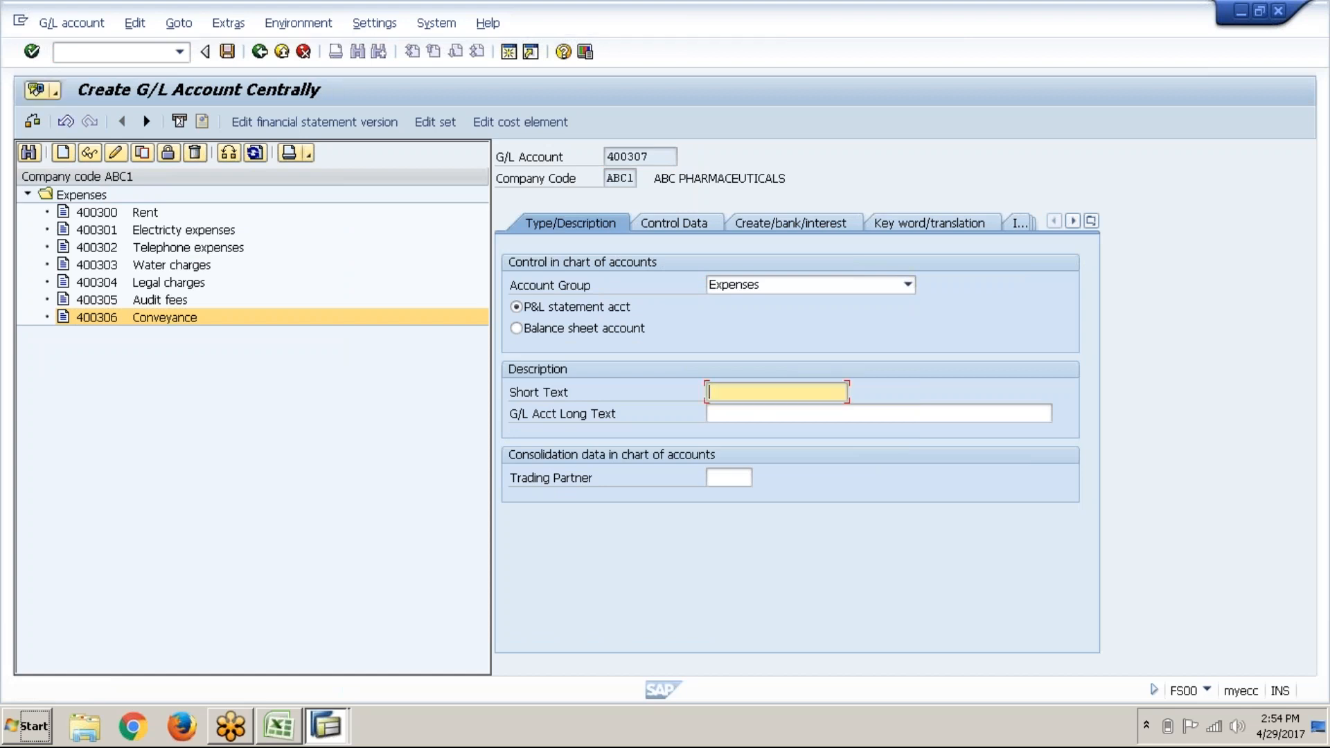
{"action": "key", "text": "alt+Tab"}
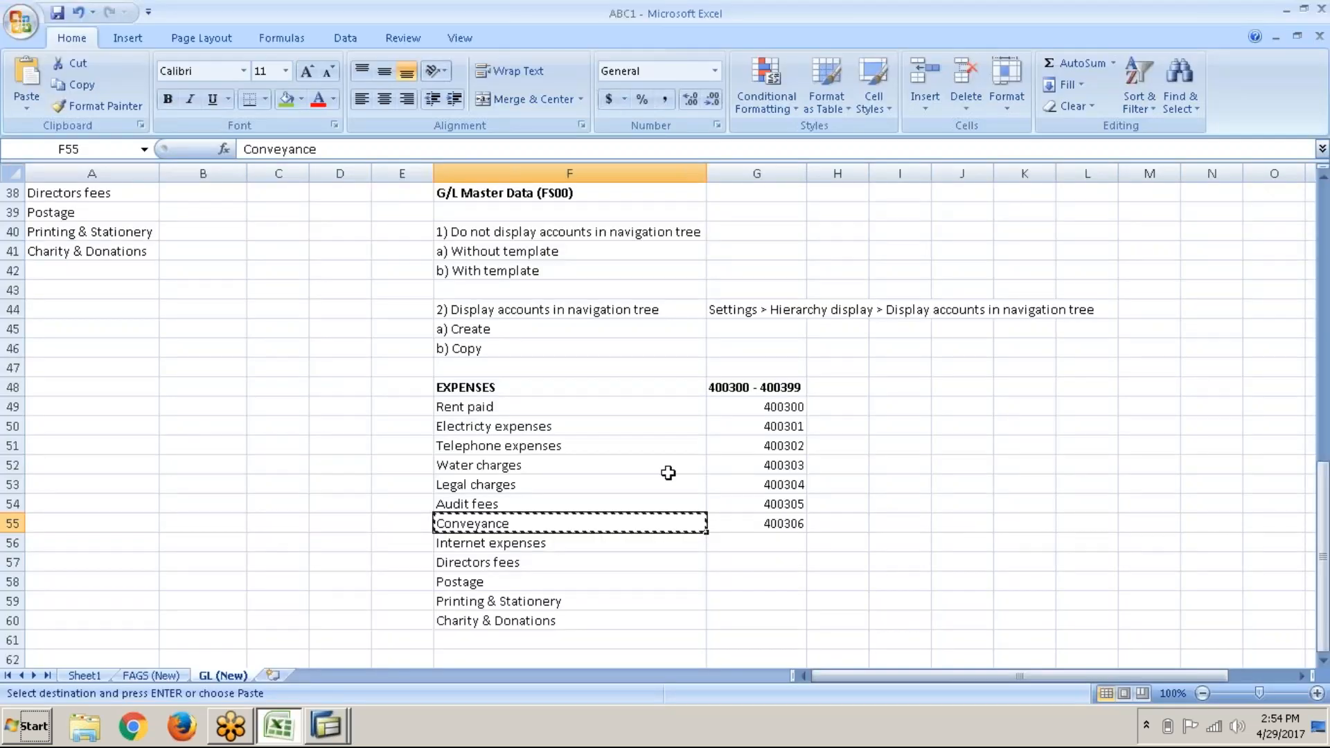
Step: Log 400307 in G56 beside Internet expenses and copy the name from F56
{"action": "left_click", "coordinate": [608, 543]}
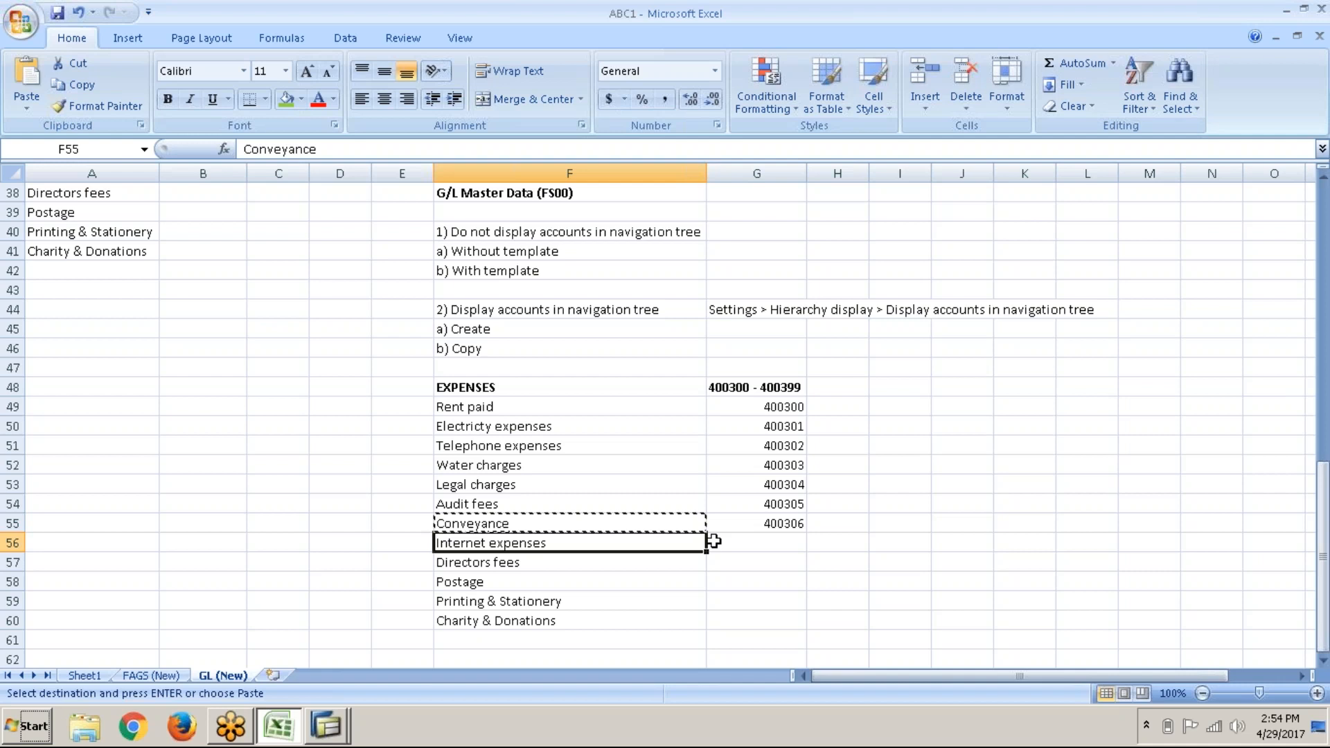
{"action": "left_click", "coordinate": [756, 542]}
{"action": "type", "text": "400307"}
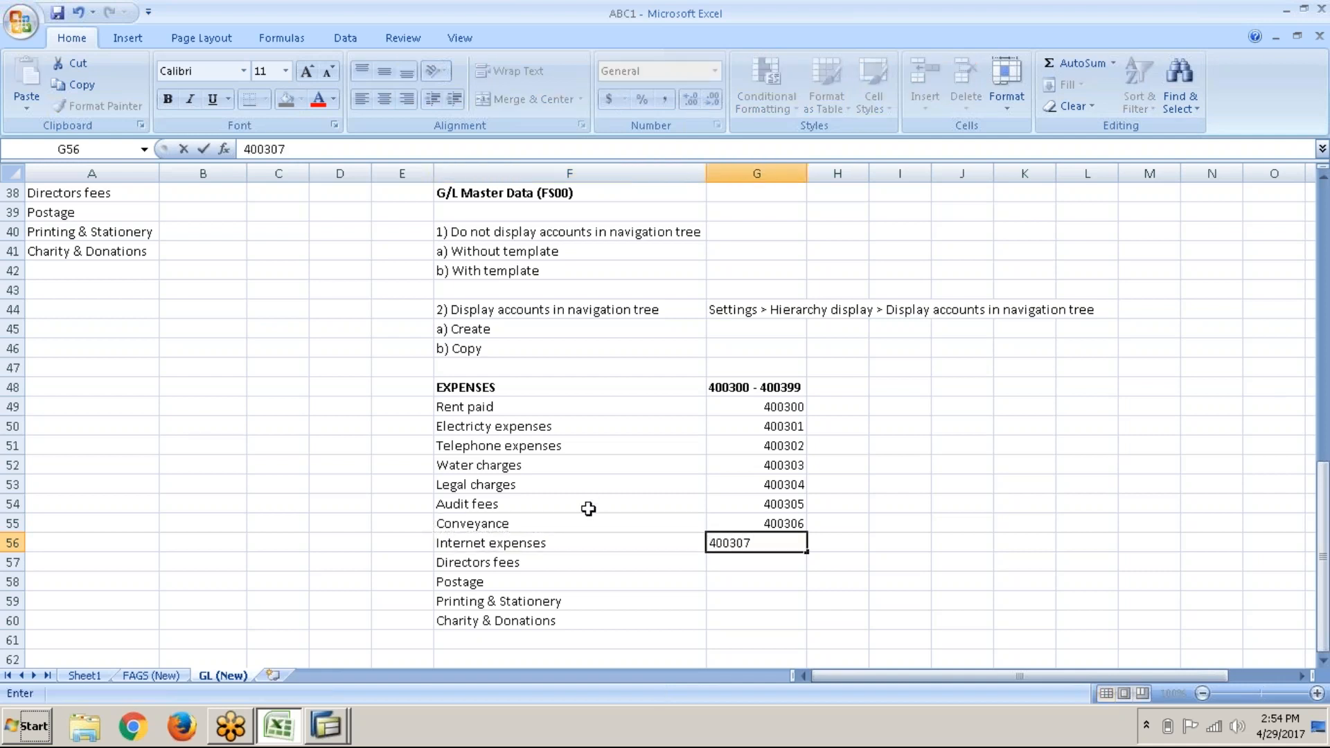
{"action": "left_click", "coordinate": [575, 556]}
{"action": "left_click", "coordinate": [585, 548]}
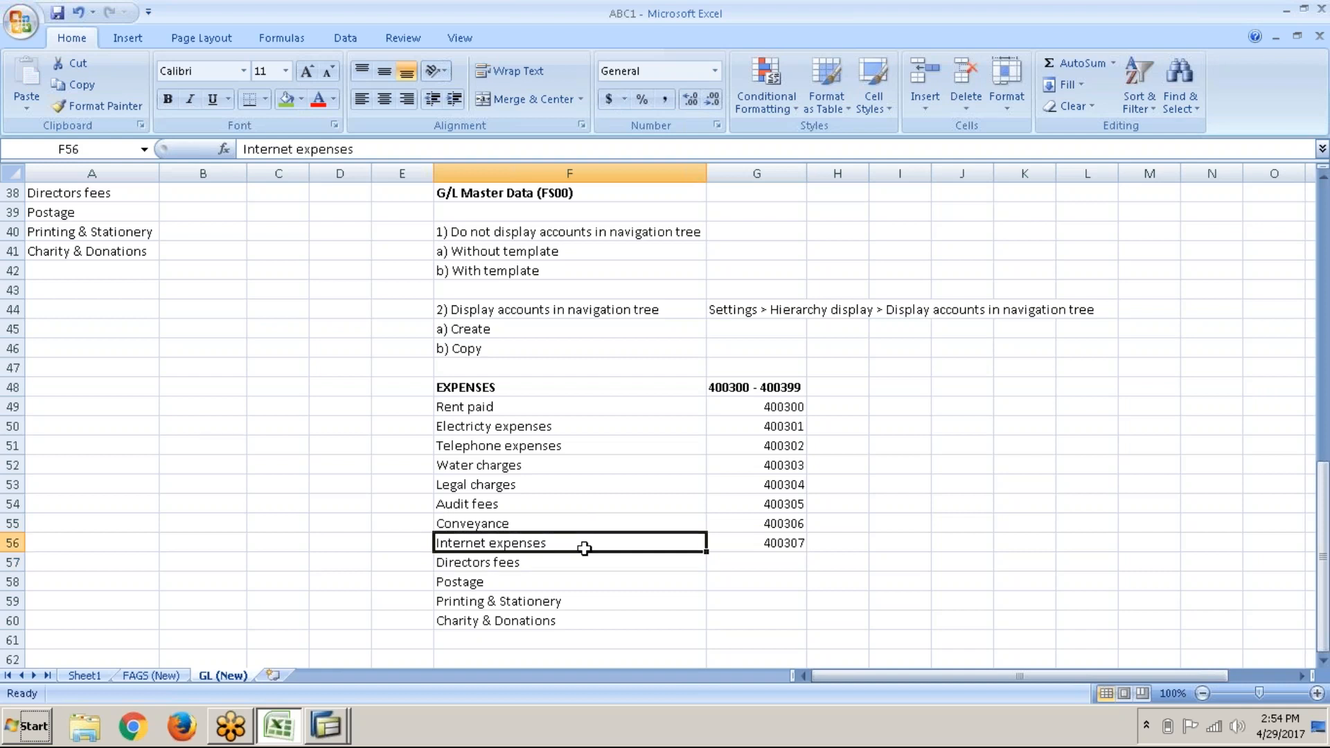
{"action": "key", "text": "ctrl+c"}
Step: Paste Internet expenses as the short and long text of account 400307
{"action": "key", "text": "alt+Tab"}
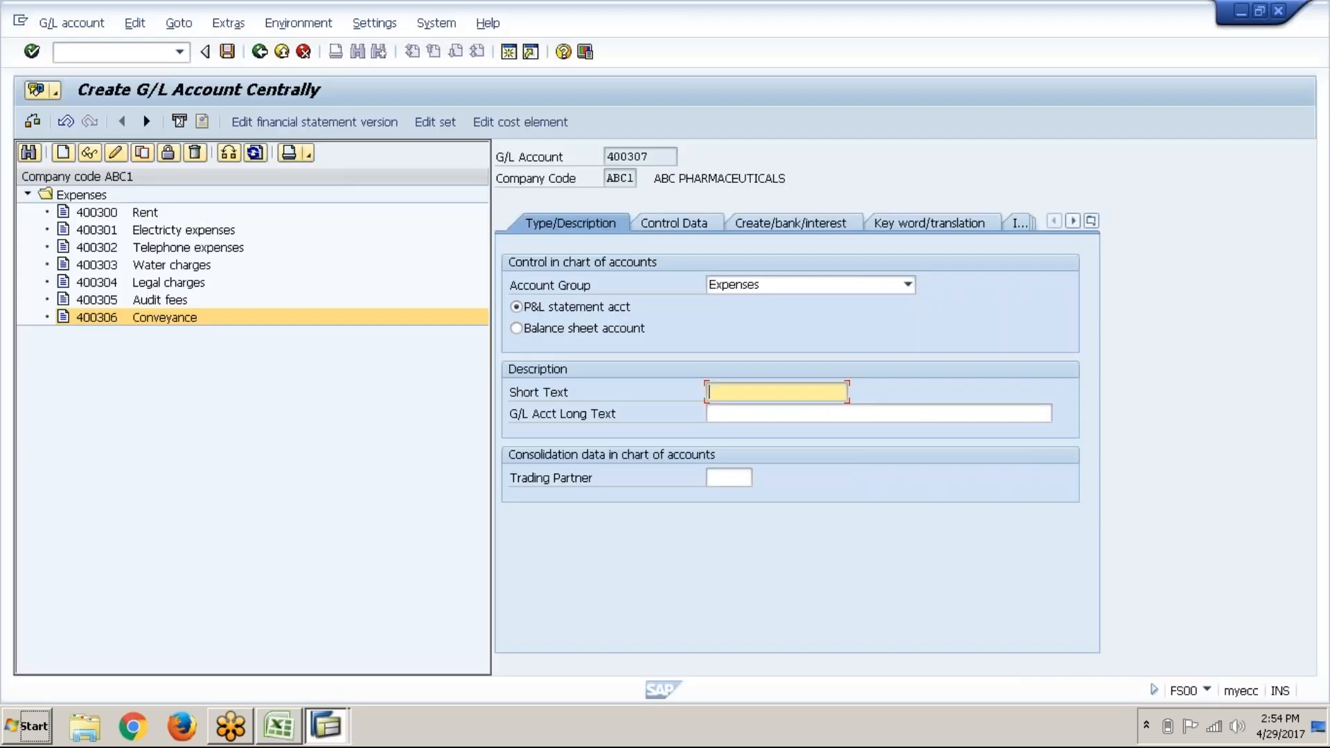
{"action": "key", "text": "ctrl+v"}
{"action": "left_click", "coordinate": [749, 416]}
{"action": "key", "text": "ctrl+v"}
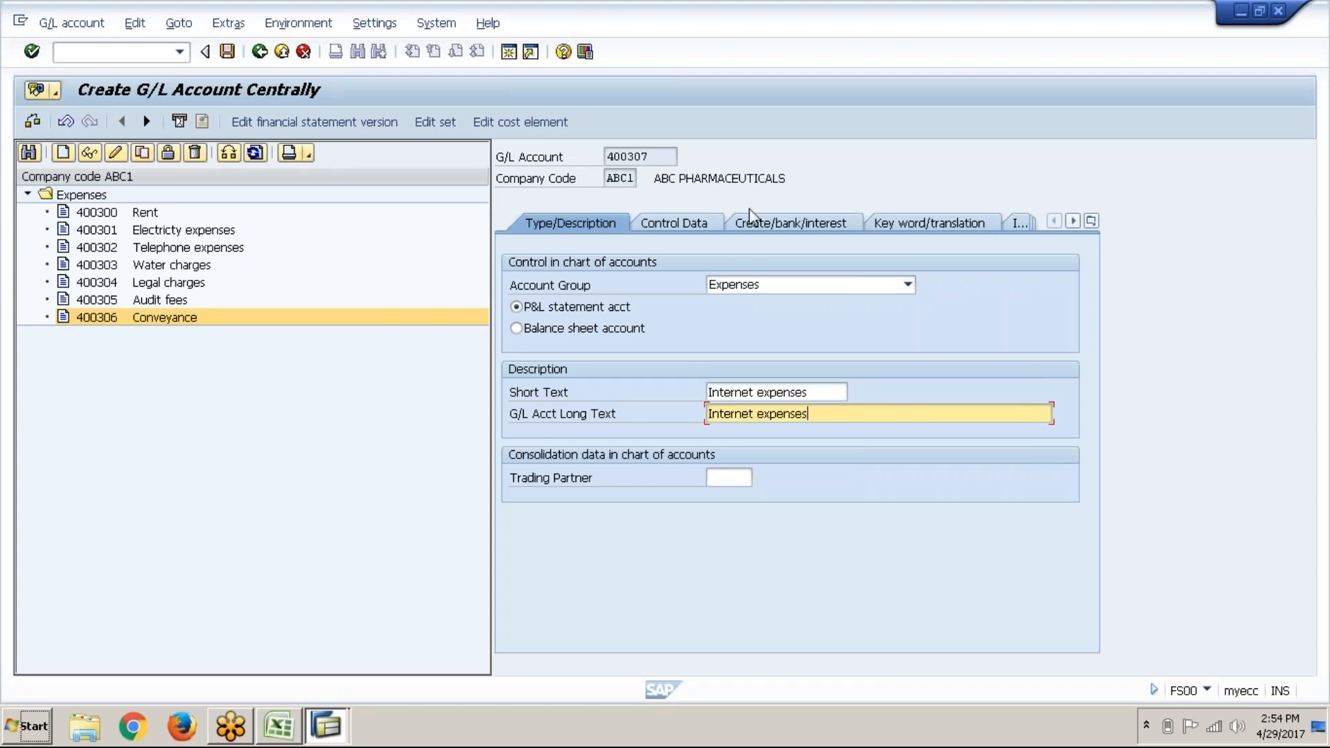
Step: In control data, turn on line item display and set sort key 001
{"action": "left_click", "coordinate": [715, 229]}
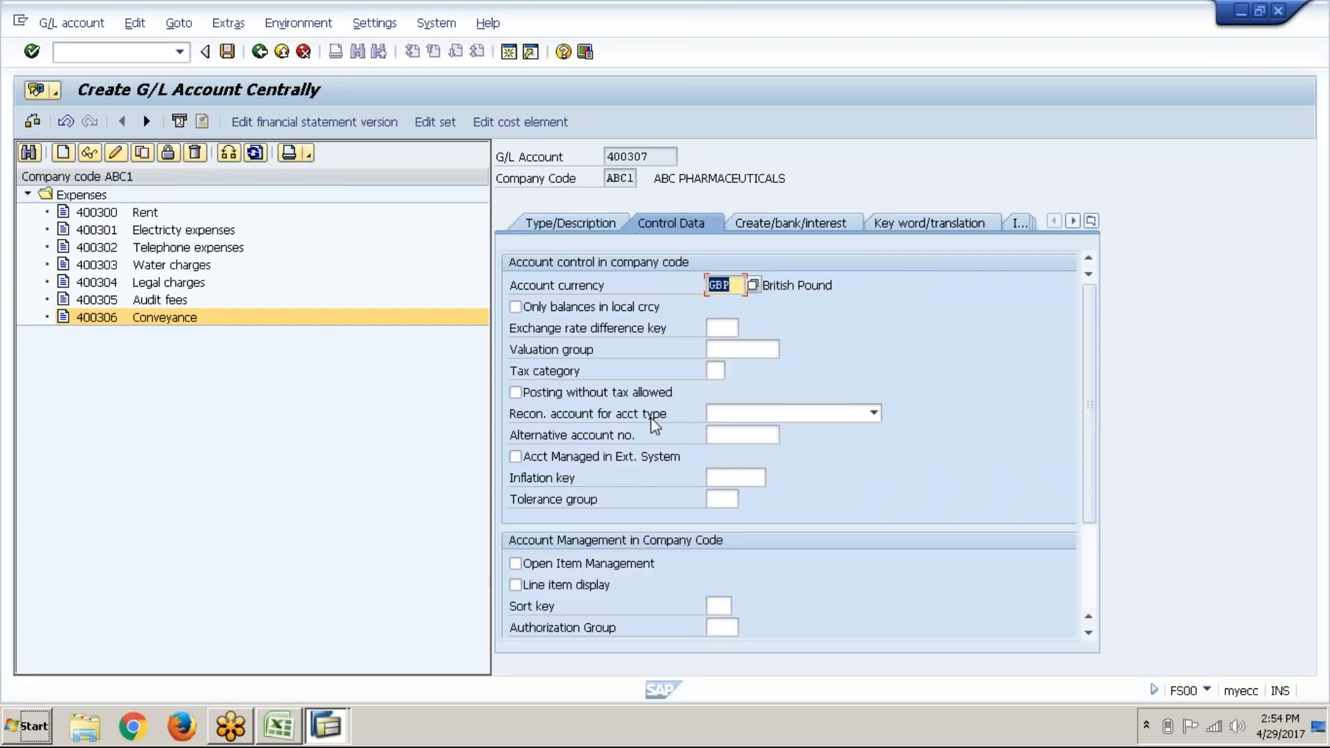
{"action": "left_click", "coordinate": [516, 585]}
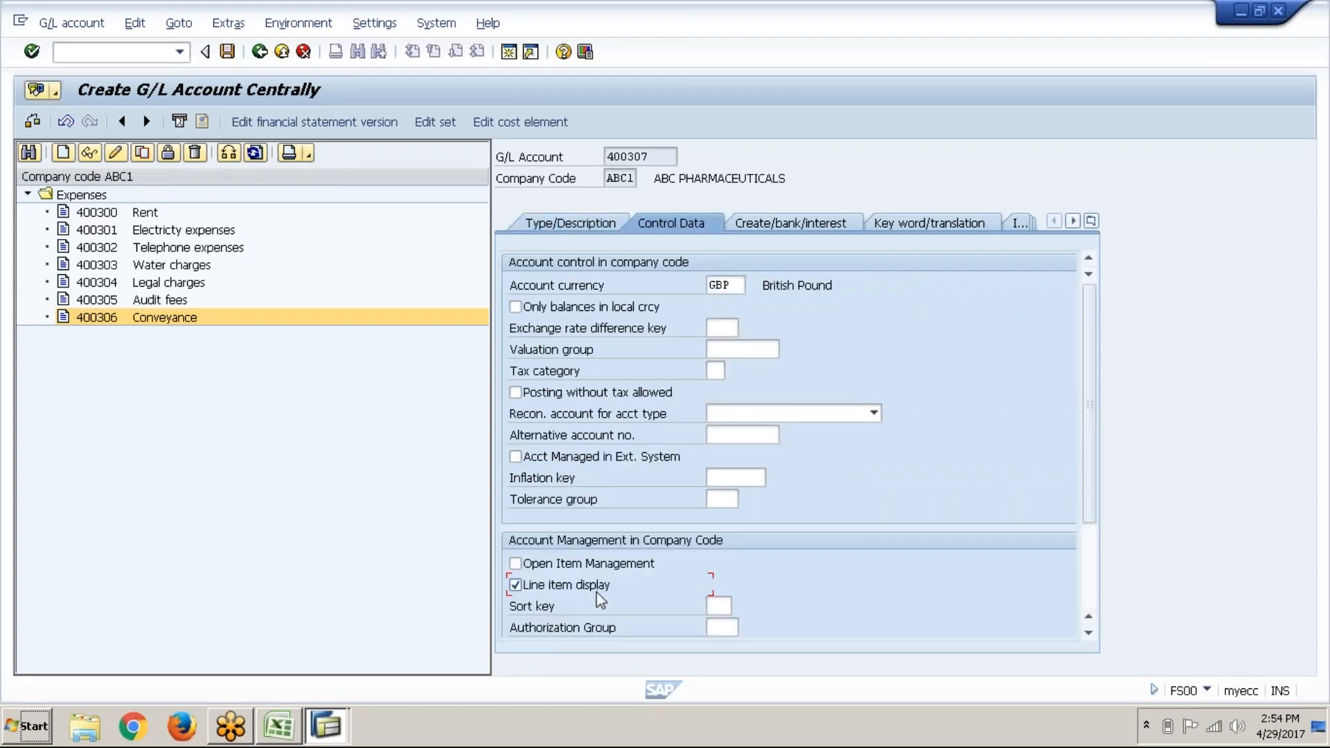
{"action": "left_click", "coordinate": [714, 607]}
{"action": "type", "text": "001"}
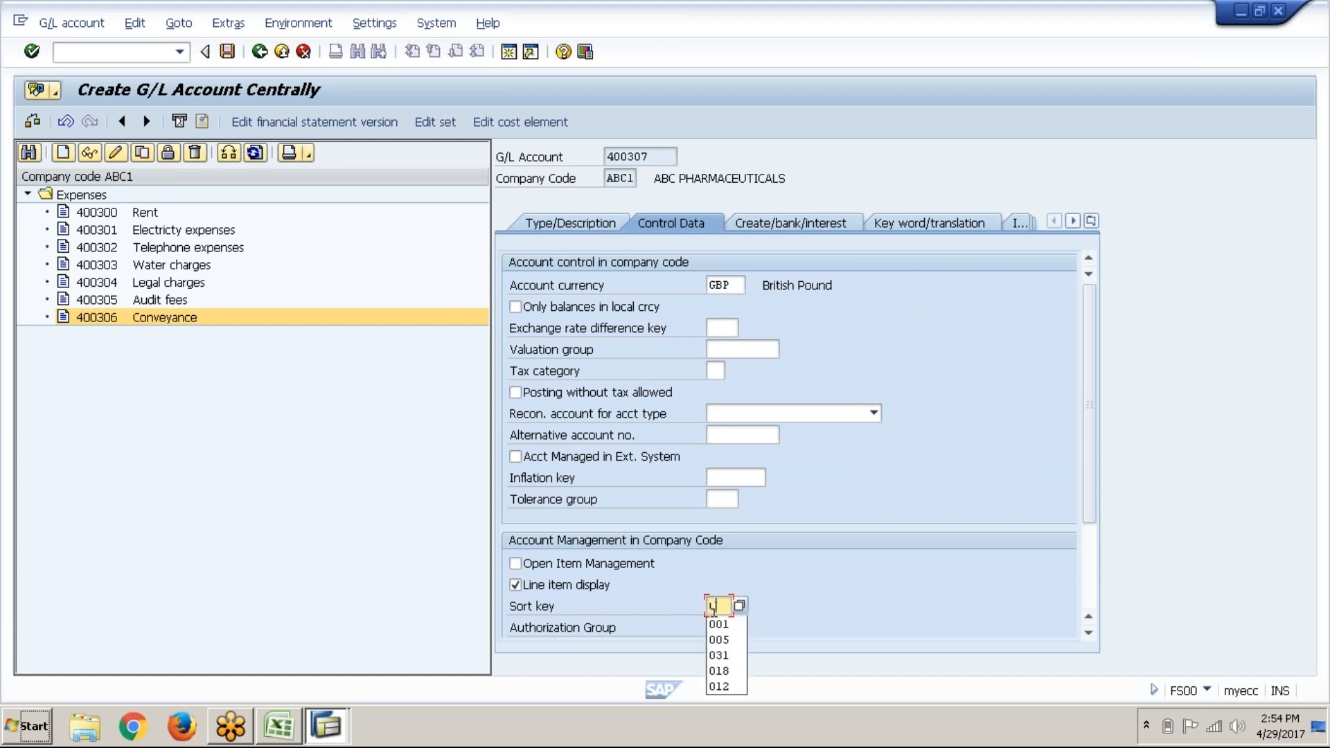
{"action": "key", "text": "Return"}
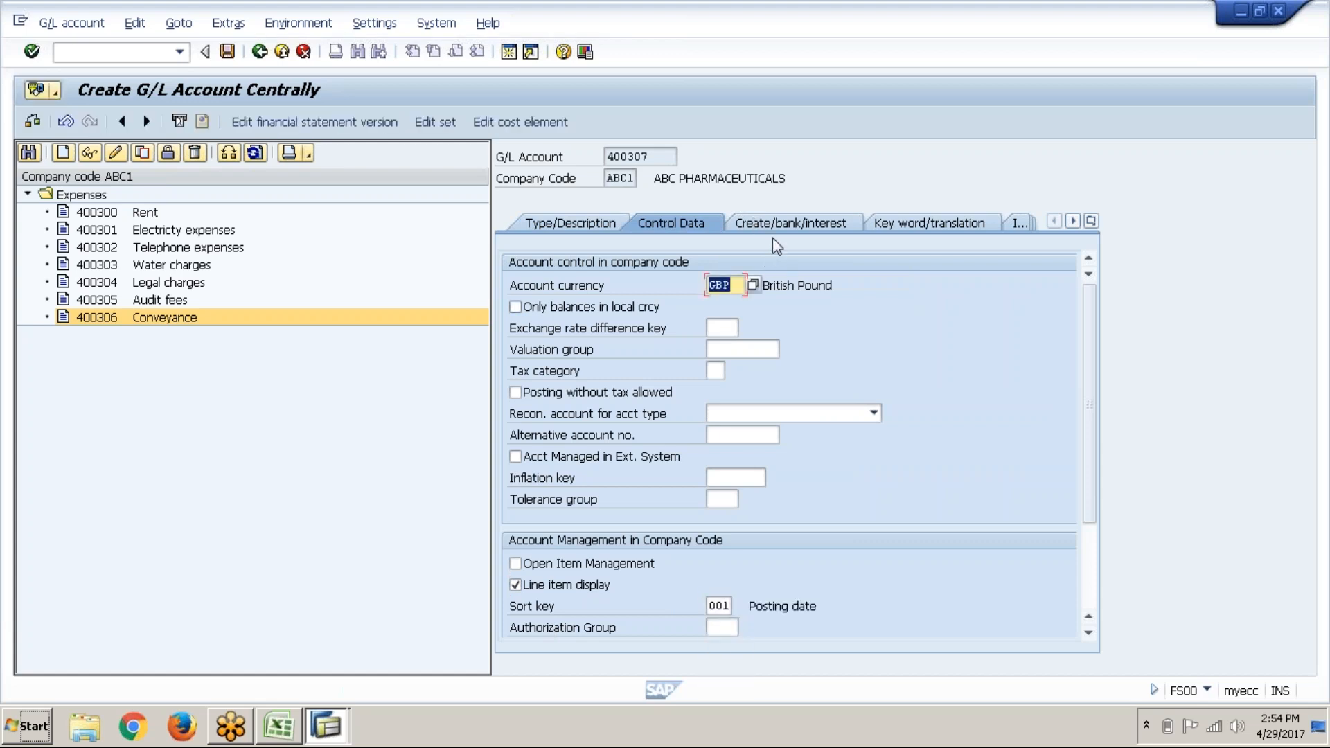
Step: Set field status group G001 and save account 400307
{"action": "left_click", "coordinate": [789, 226]}
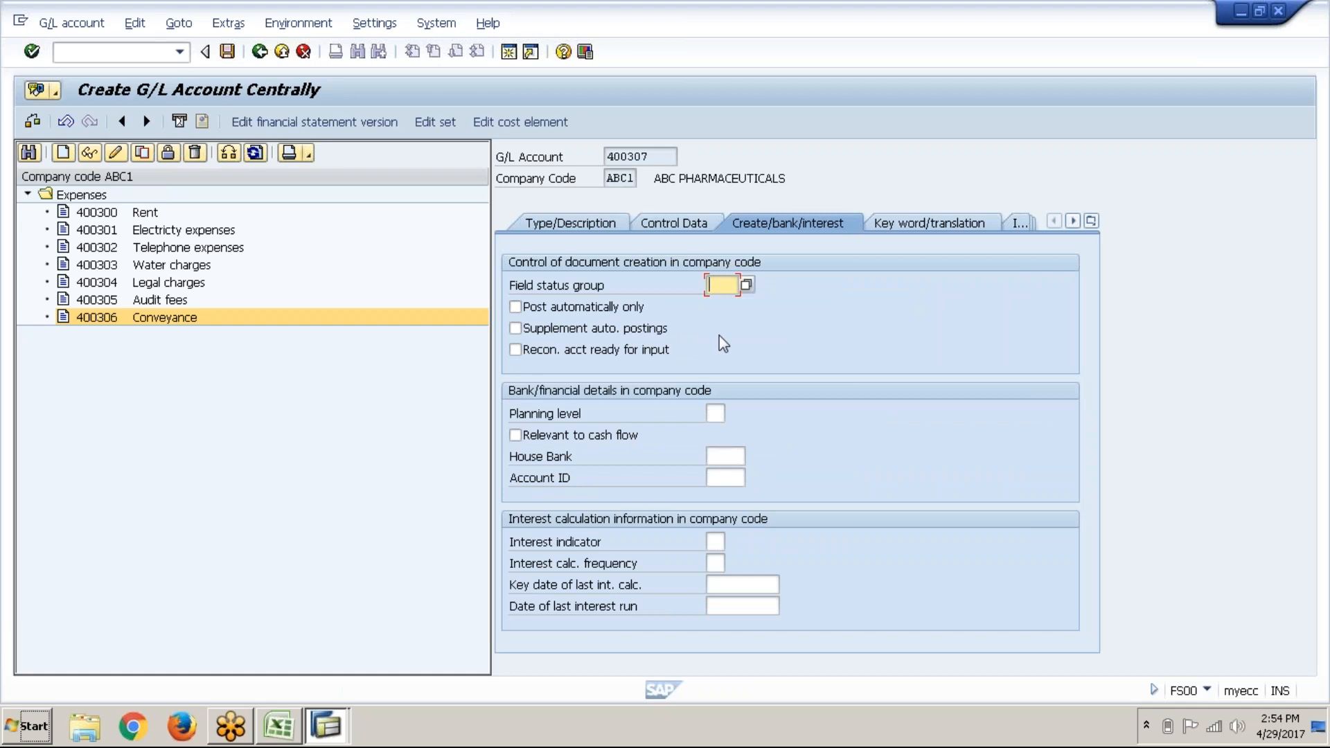
{"action": "type", "text": "g001"}
{"action": "key", "text": "Return"}
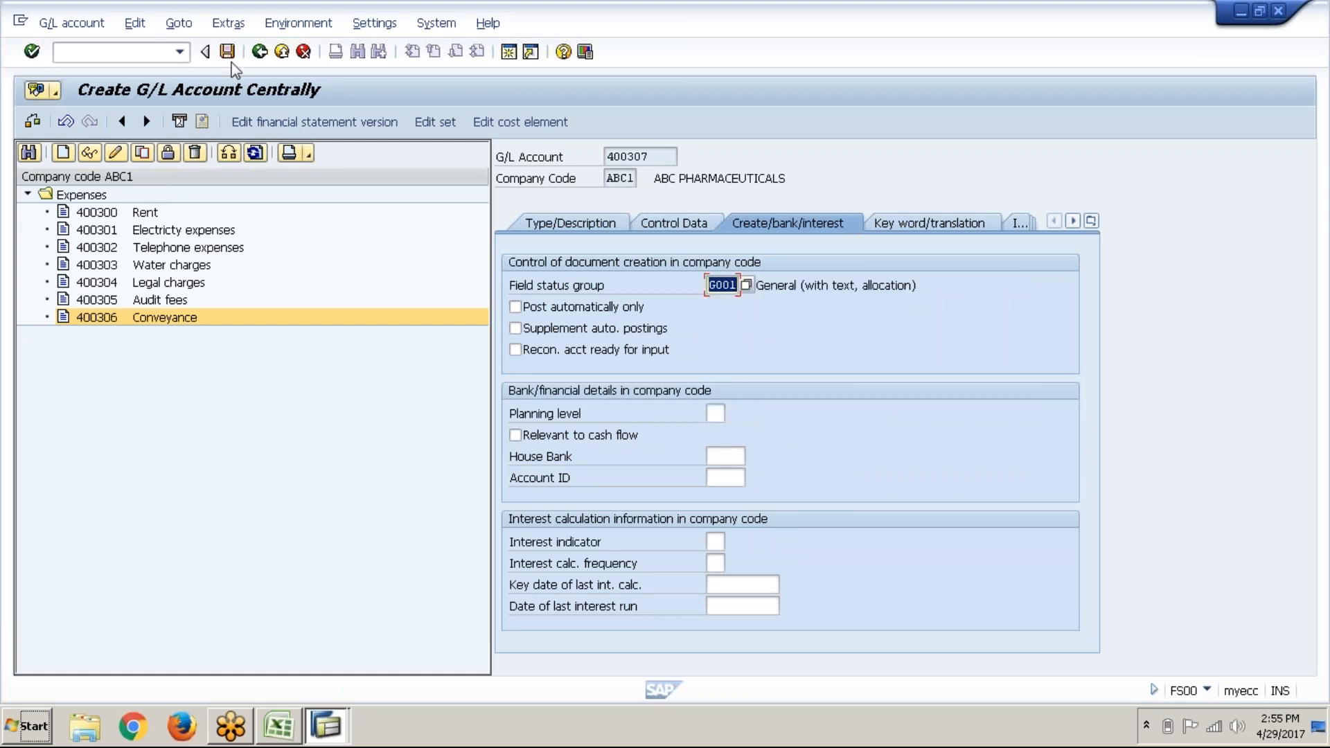
{"action": "left_click", "coordinate": [233, 62]}
{"action": "left_click", "coordinate": [589, 229]}
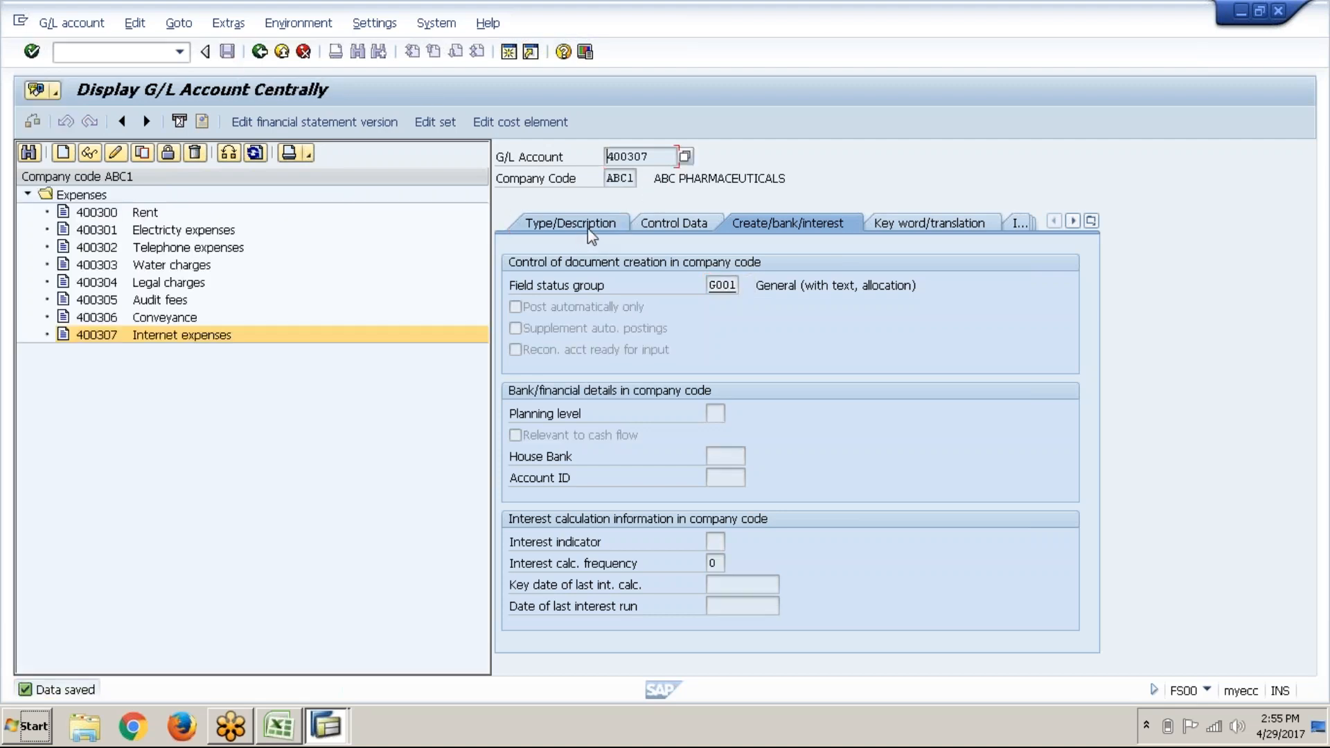
{"action": "key", "text": "alt+Tab"}
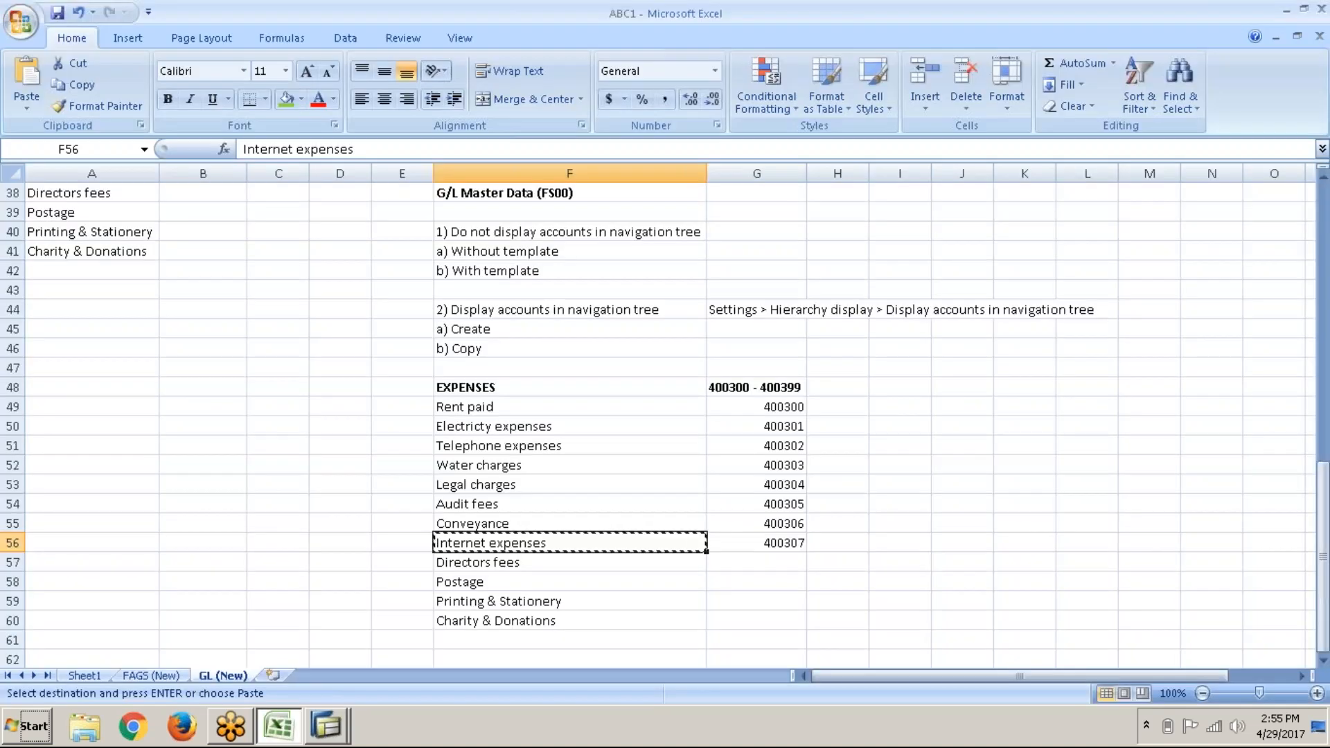
{"action": "left_click", "coordinate": [509, 352]}
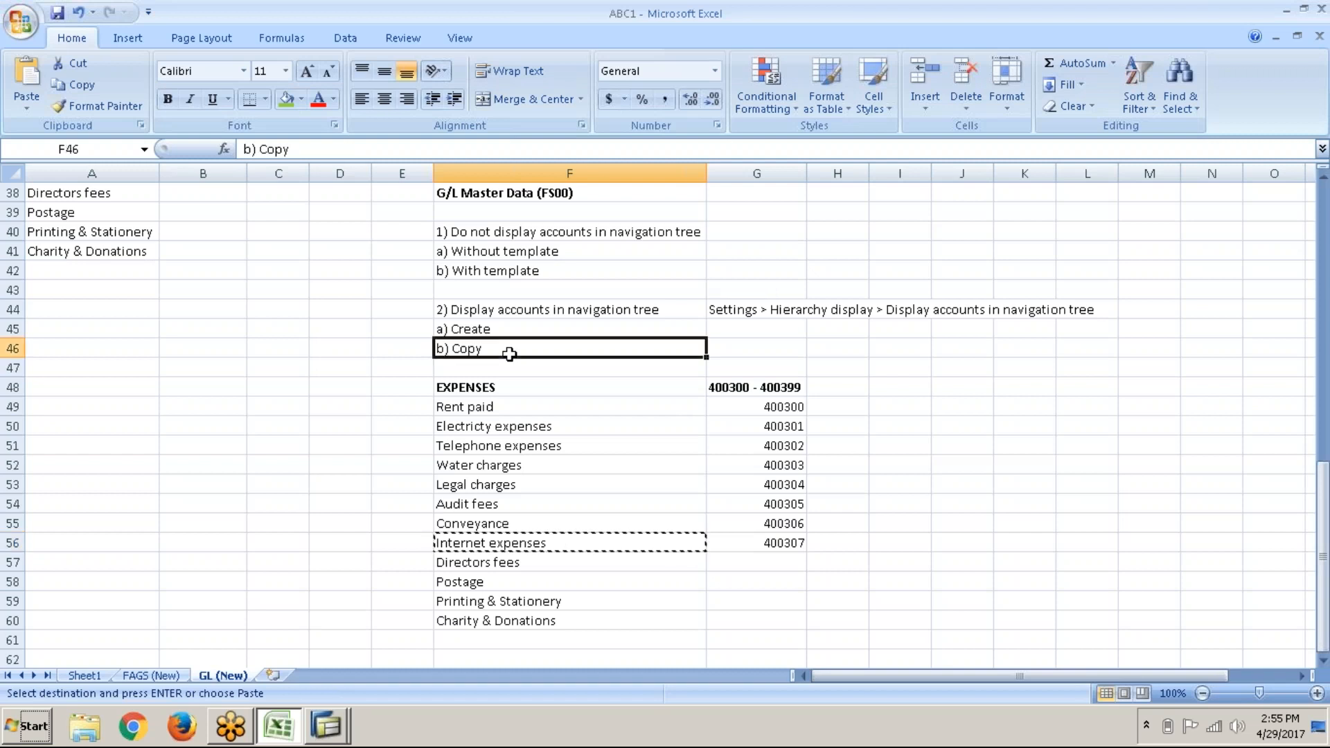
{"action": "key", "text": "alt+Tab"}
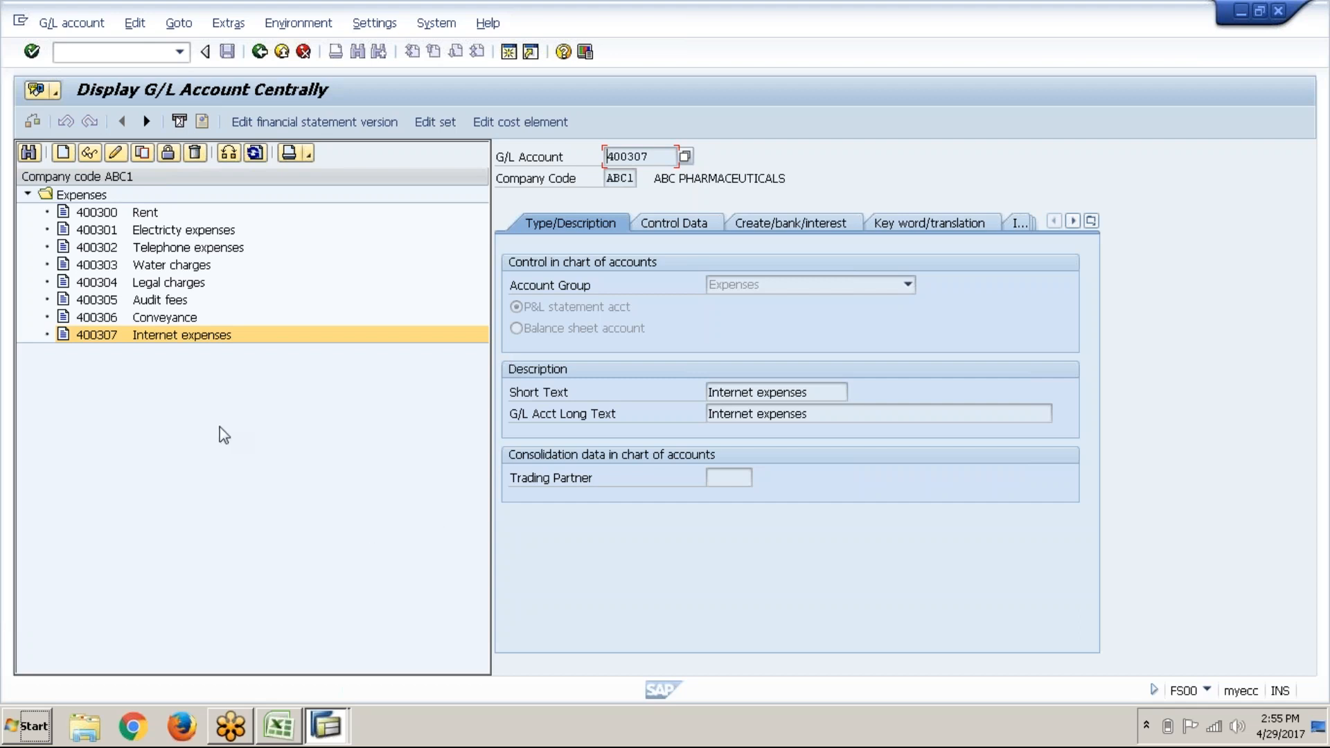
{"action": "double_click", "coordinate": [190, 316]}
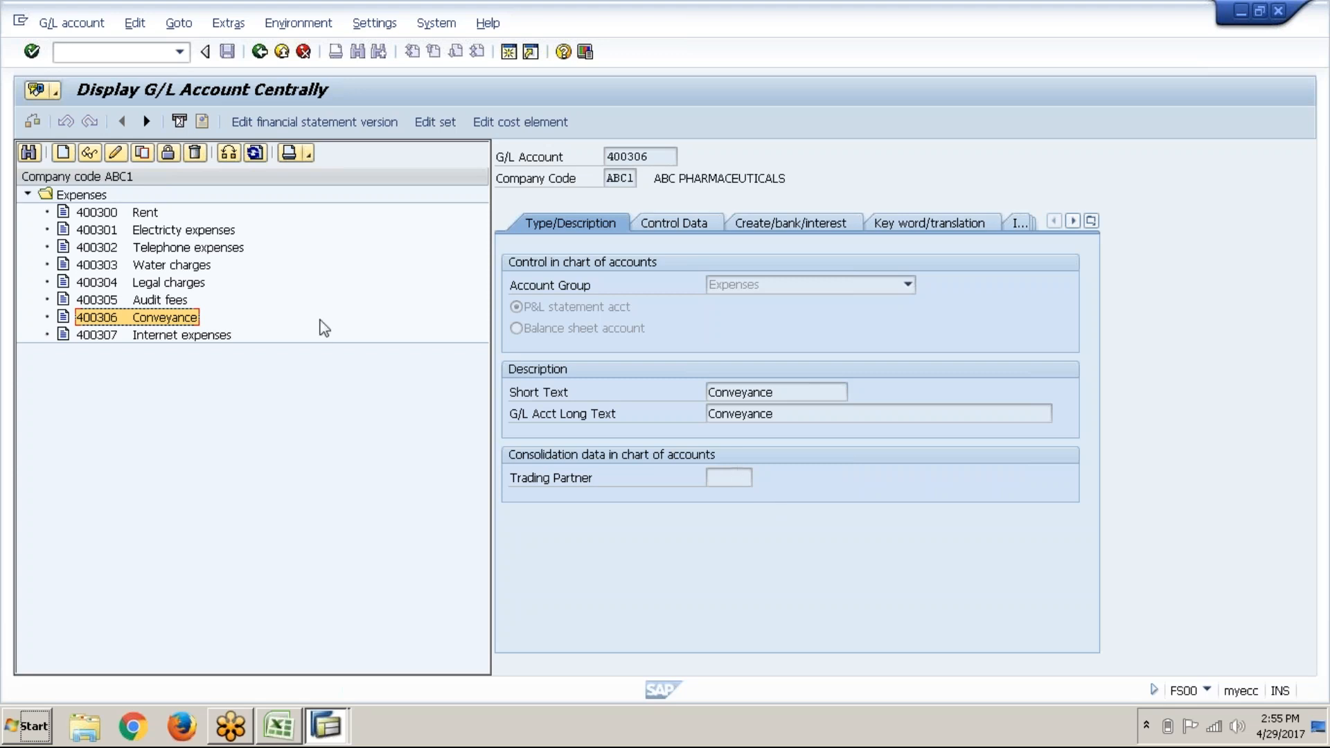
{"action": "double_click", "coordinate": [295, 335]}
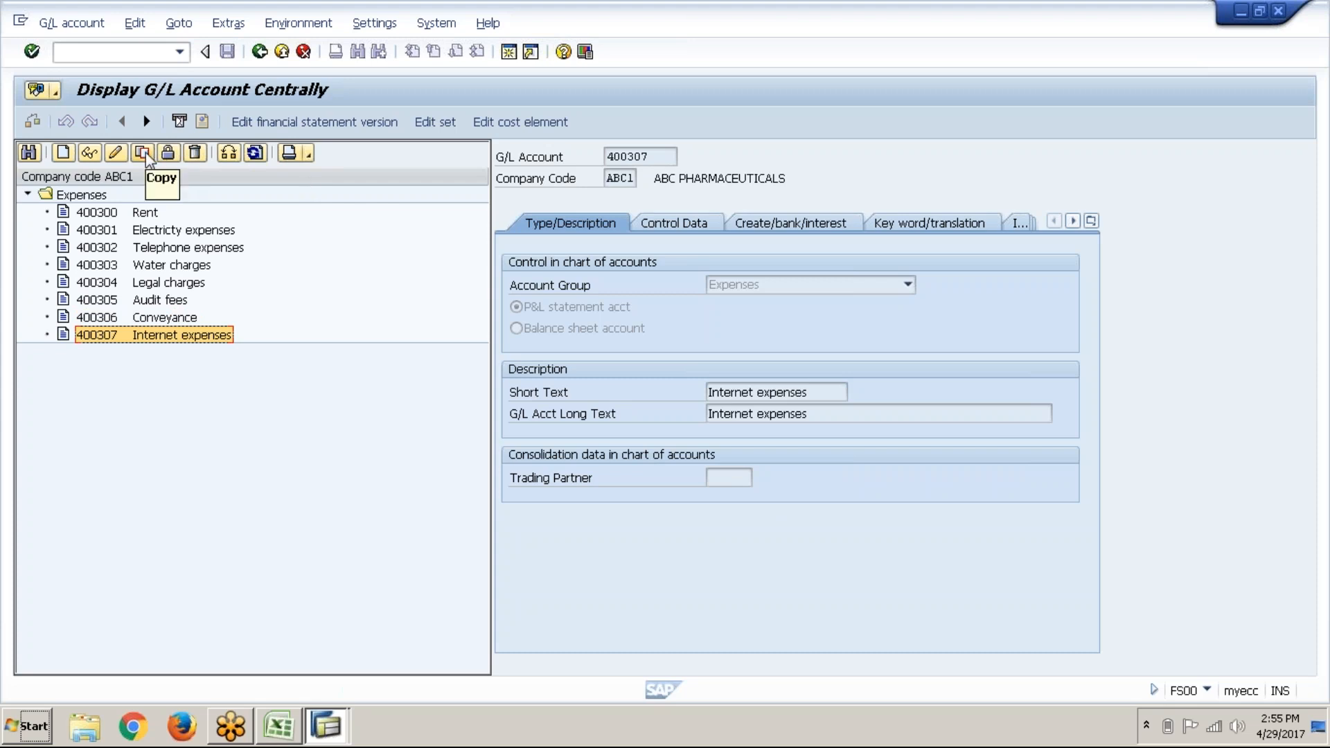
Step: Copy account 400307 into a new account numbered 400308
{"action": "right_click", "coordinate": [138, 336]}
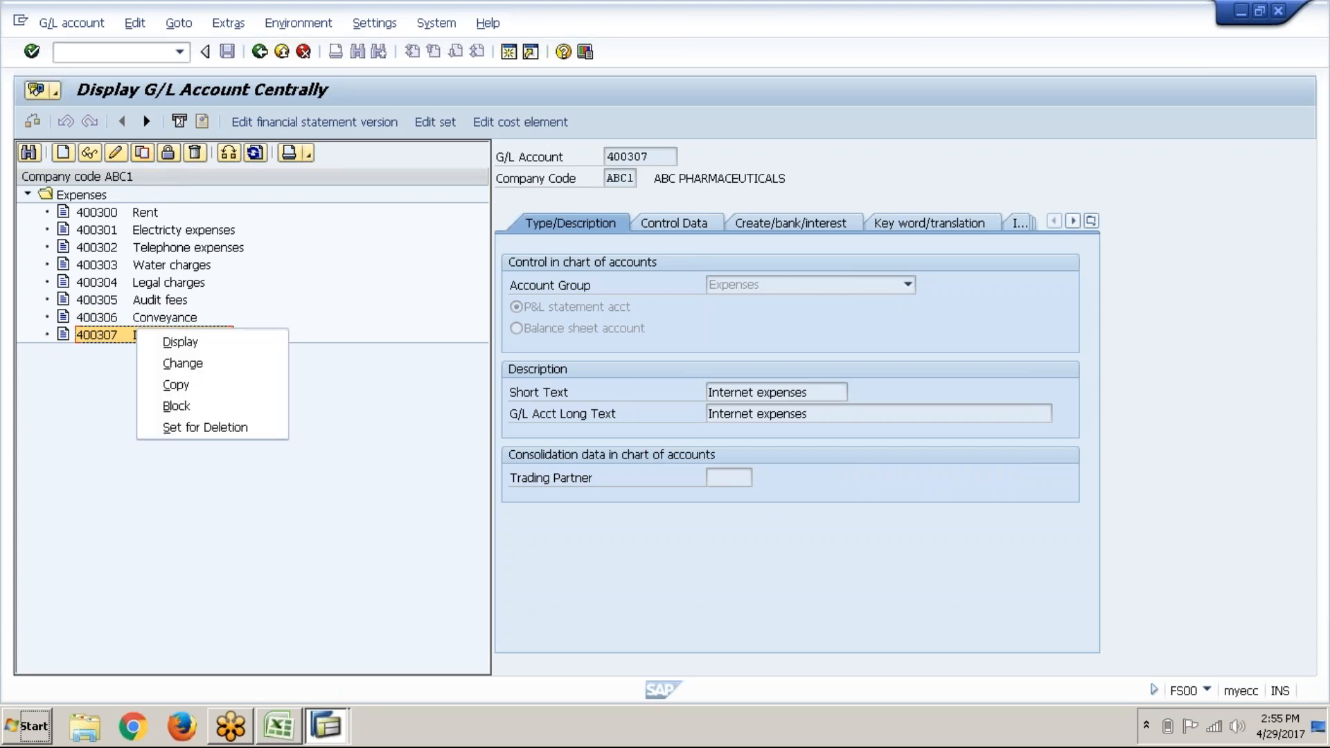
{"action": "left_click", "coordinate": [198, 387]}
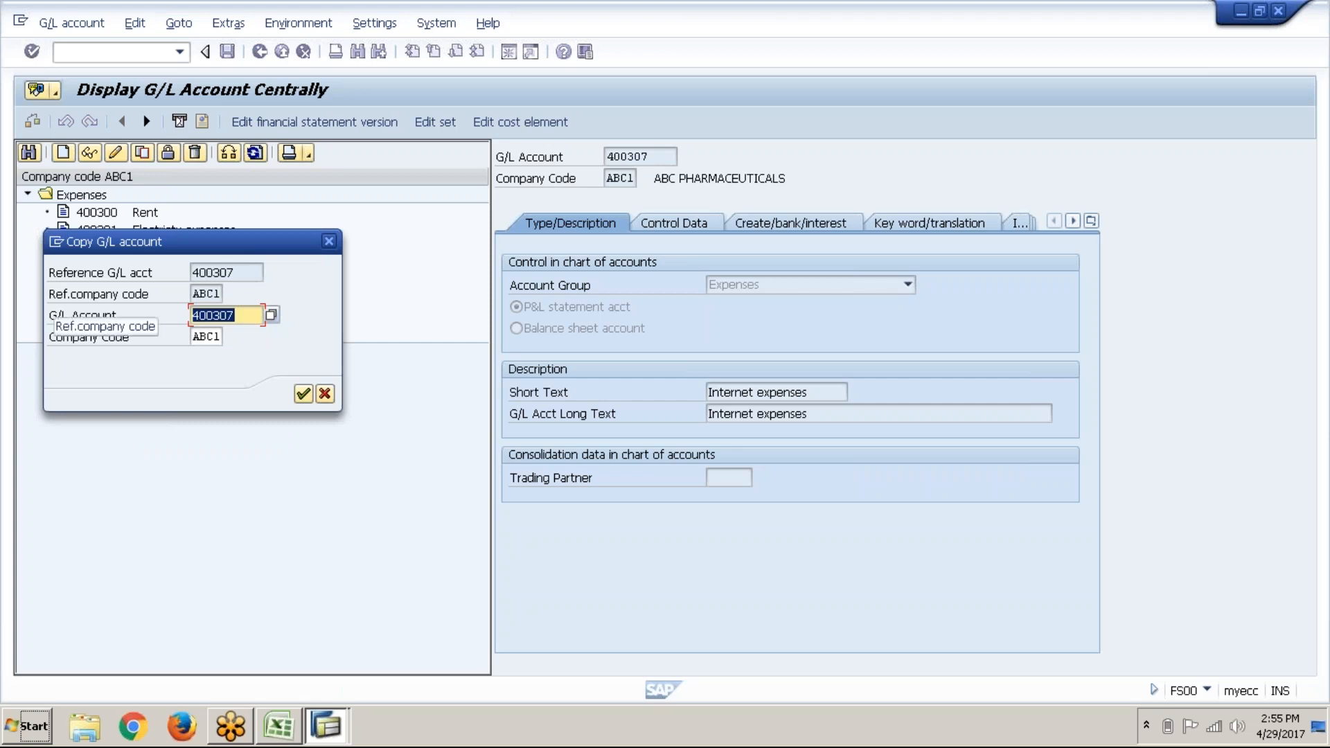
{"action": "left_click", "coordinate": [215, 273]}
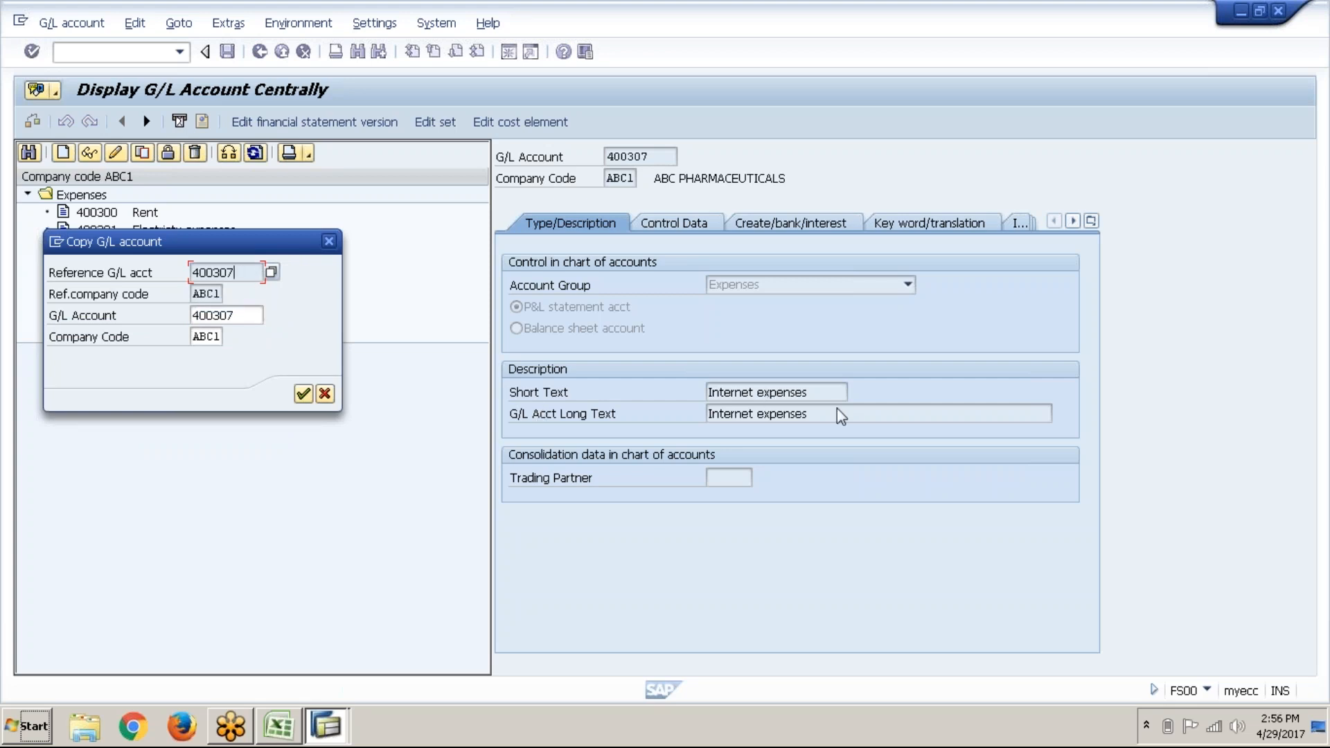
{"action": "left_click", "coordinate": [237, 317]}
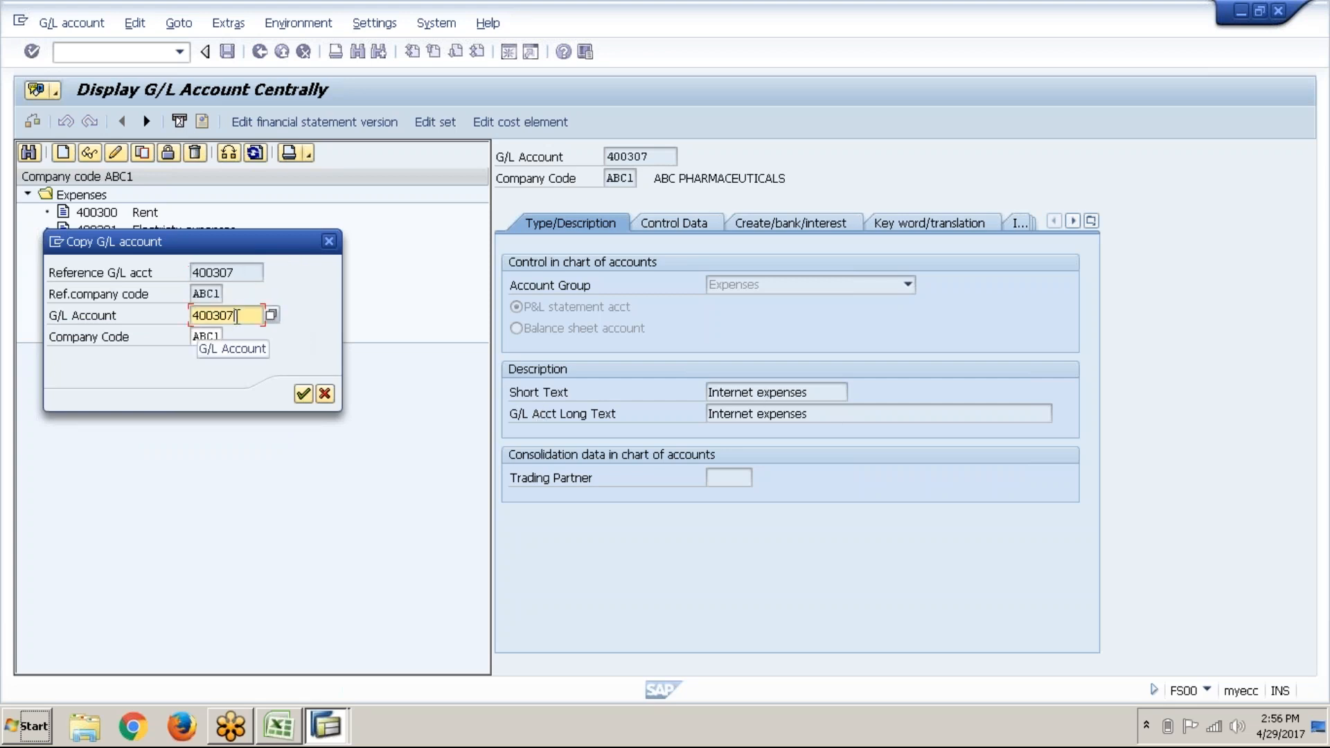
{"action": "key", "text": "BackSpace"}
{"action": "type", "text": "8"}
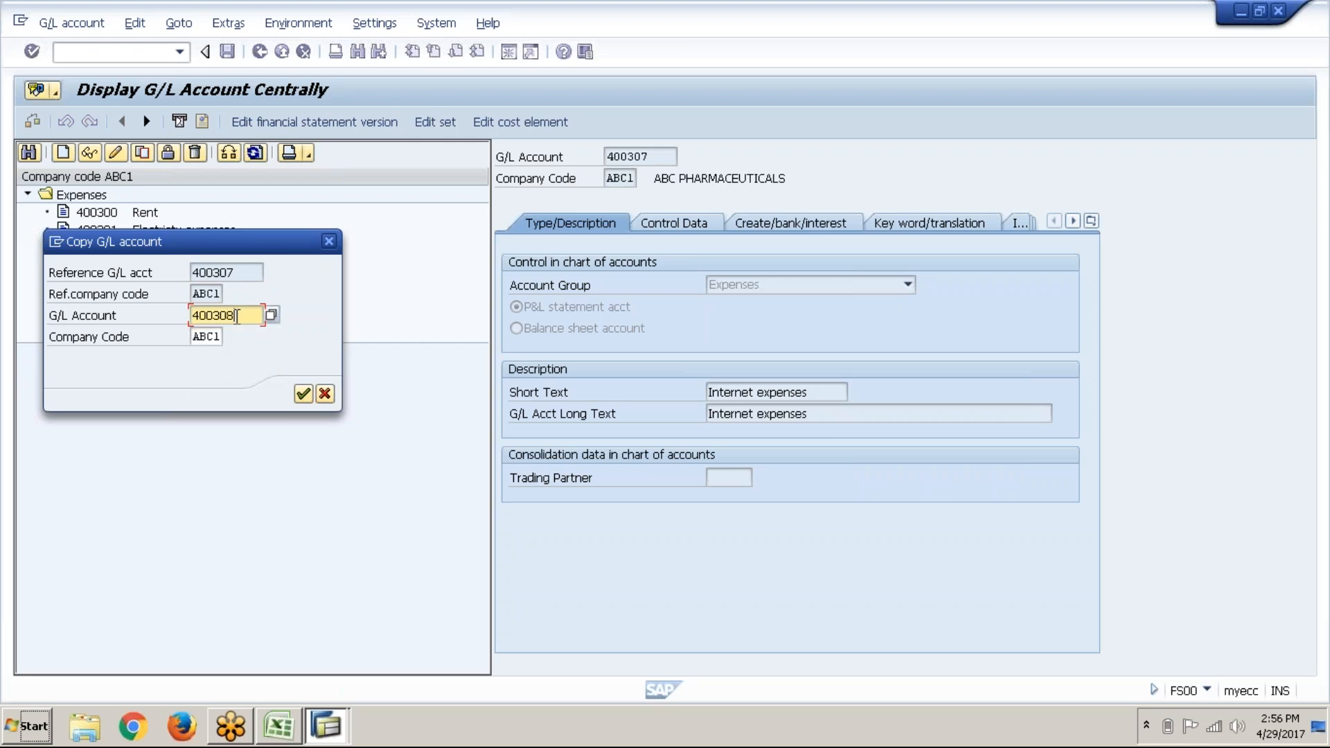
{"action": "left_click", "coordinate": [305, 395]}
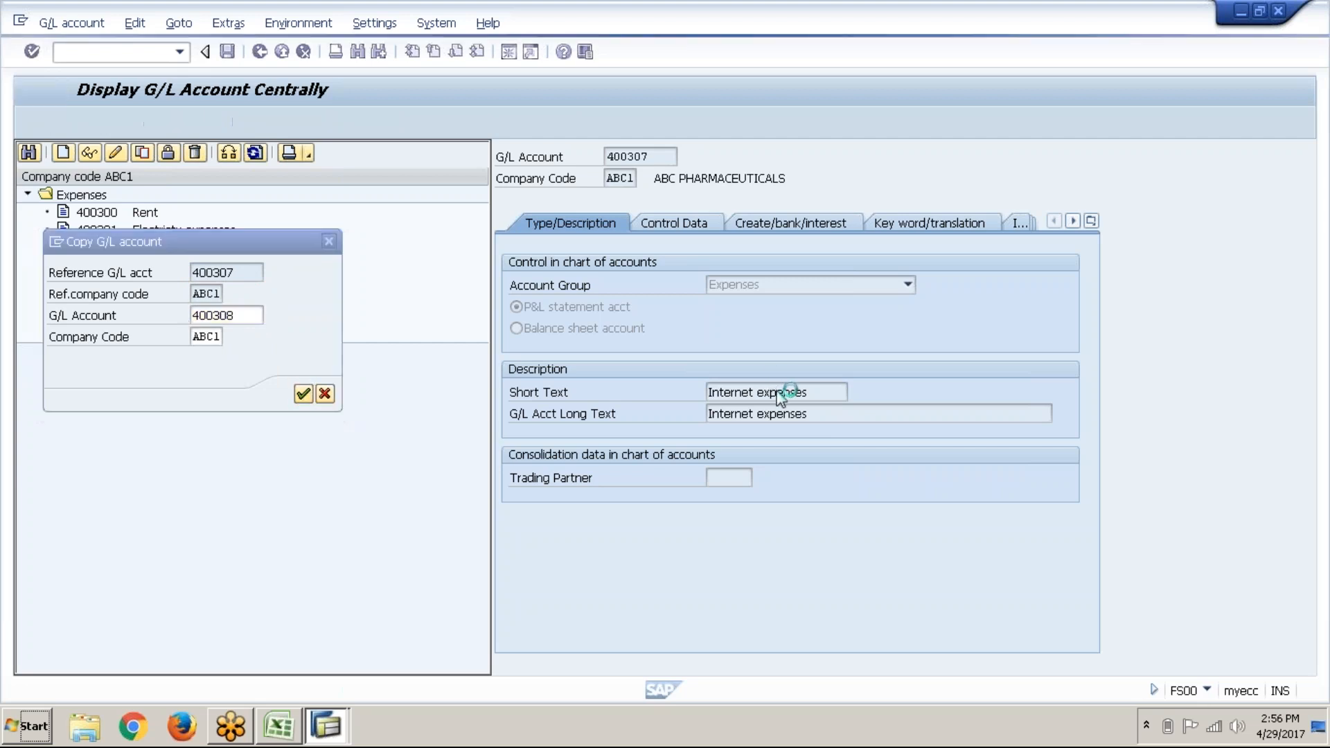
Step: Clear the copied Internet expenses short text on account 400308
{"action": "left_click", "coordinate": [834, 398]}
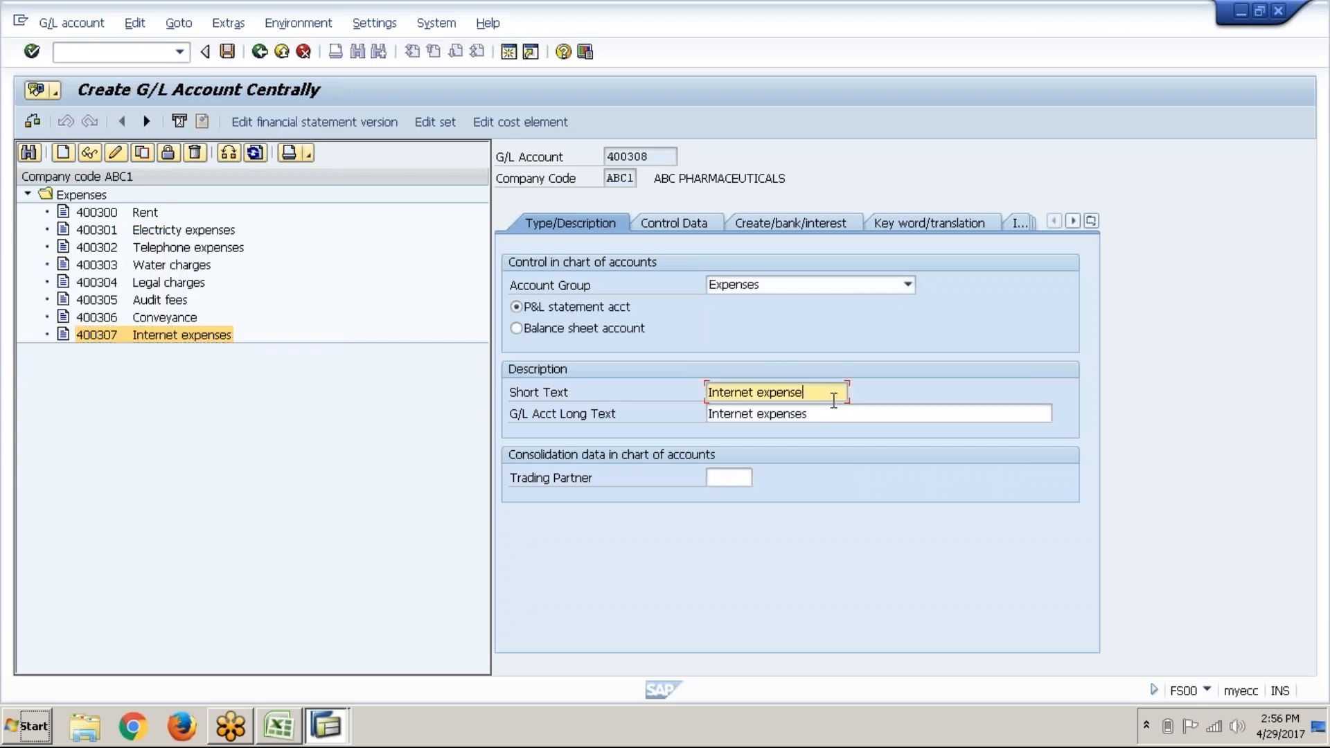
{"action": "key", "text": "BackSpace"}
{"action": "key", "text": "BackSpace"}
{"action": "key", "text": "BackSpace"}
{"action": "key", "text": "BackSpace"}
{"action": "key", "text": "BackSpace"}
{"action": "key", "text": "BackSpace"}
{"action": "key", "text": "BackSpace"}
{"action": "key", "text": "BackSpace"}
{"action": "key", "text": "BackSpace"}
{"action": "key", "text": "BackSpace"}
{"action": "key", "text": "BackSpace"}
{"action": "key", "text": "BackSpace"}
{"action": "key", "text": "BackSpace"}
{"action": "key", "text": "BackSpace"}
{"action": "key", "text": "BackSpace"}
{"action": "key", "text": "BackSpace"}
{"action": "key", "text": "alt+Tab"}
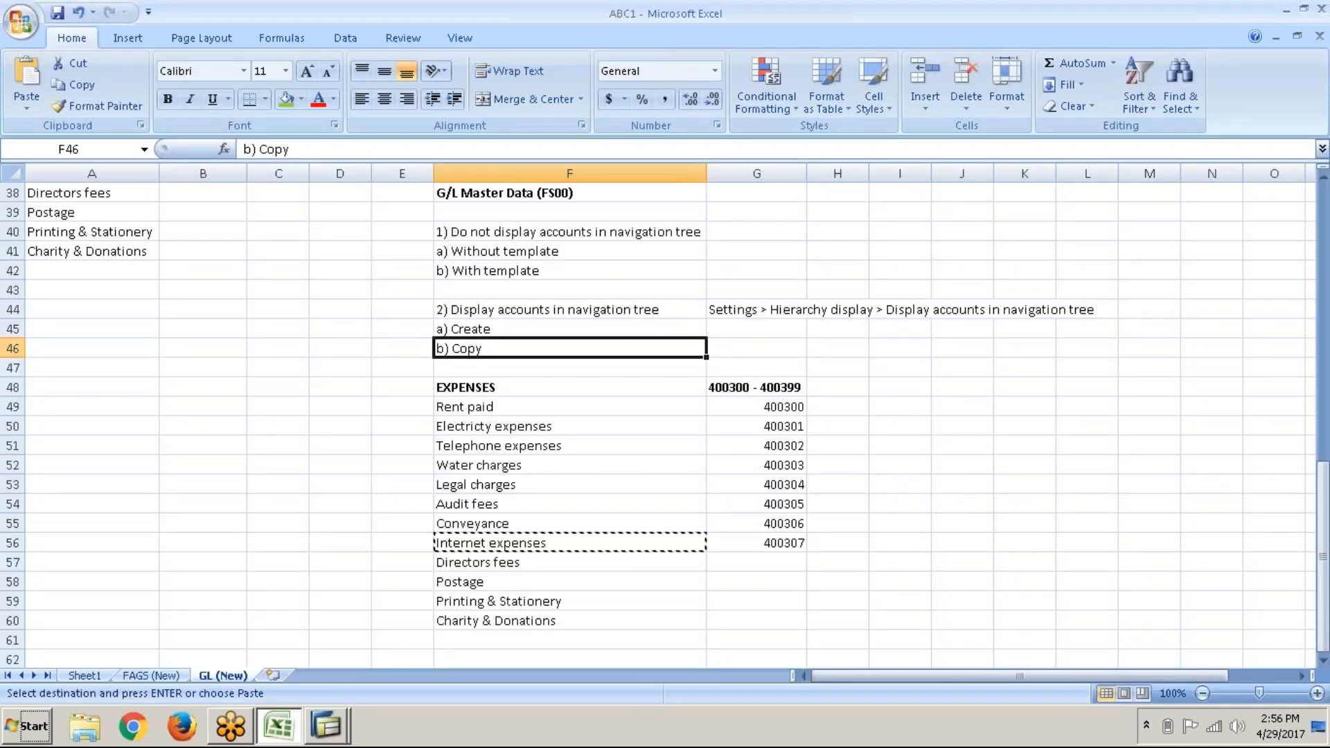
Step: Log 400308 in G57 beside Directors fees and copy the name
{"action": "left_click", "coordinate": [750, 561]}
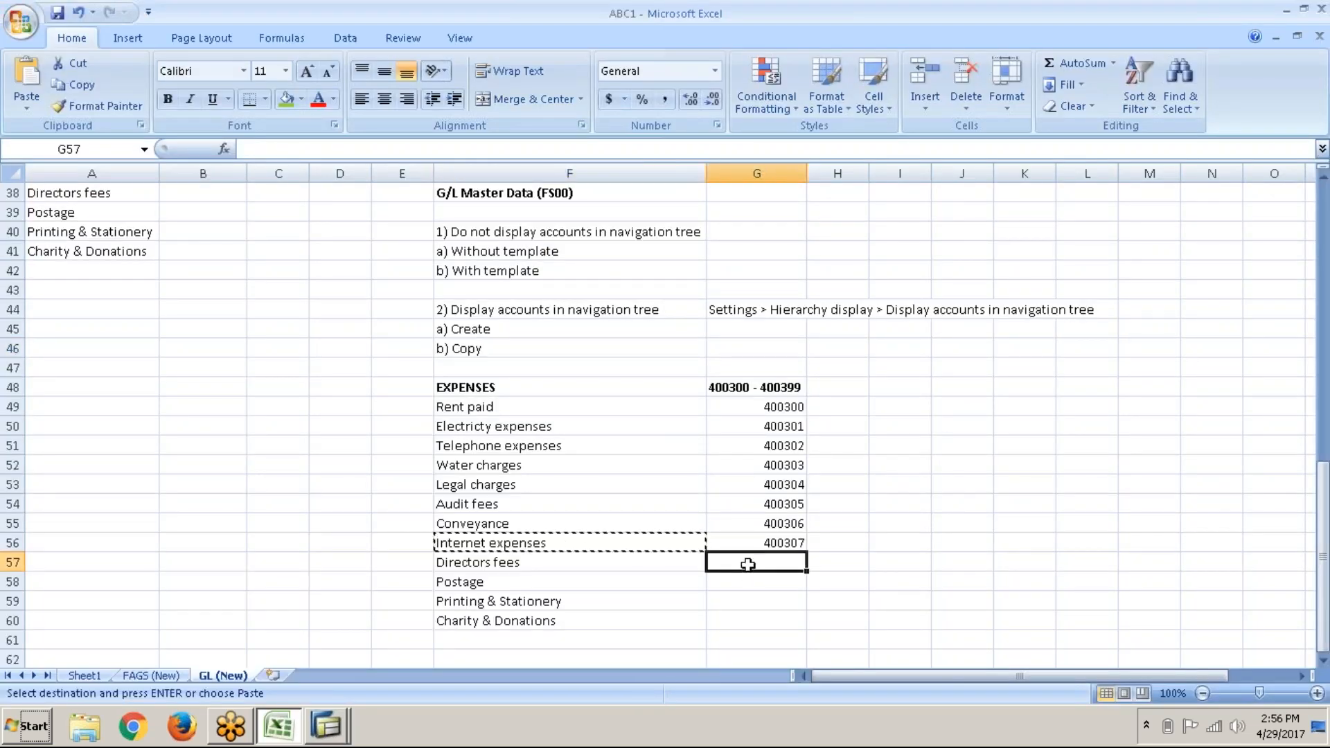
{"action": "type", "text": "400308"}
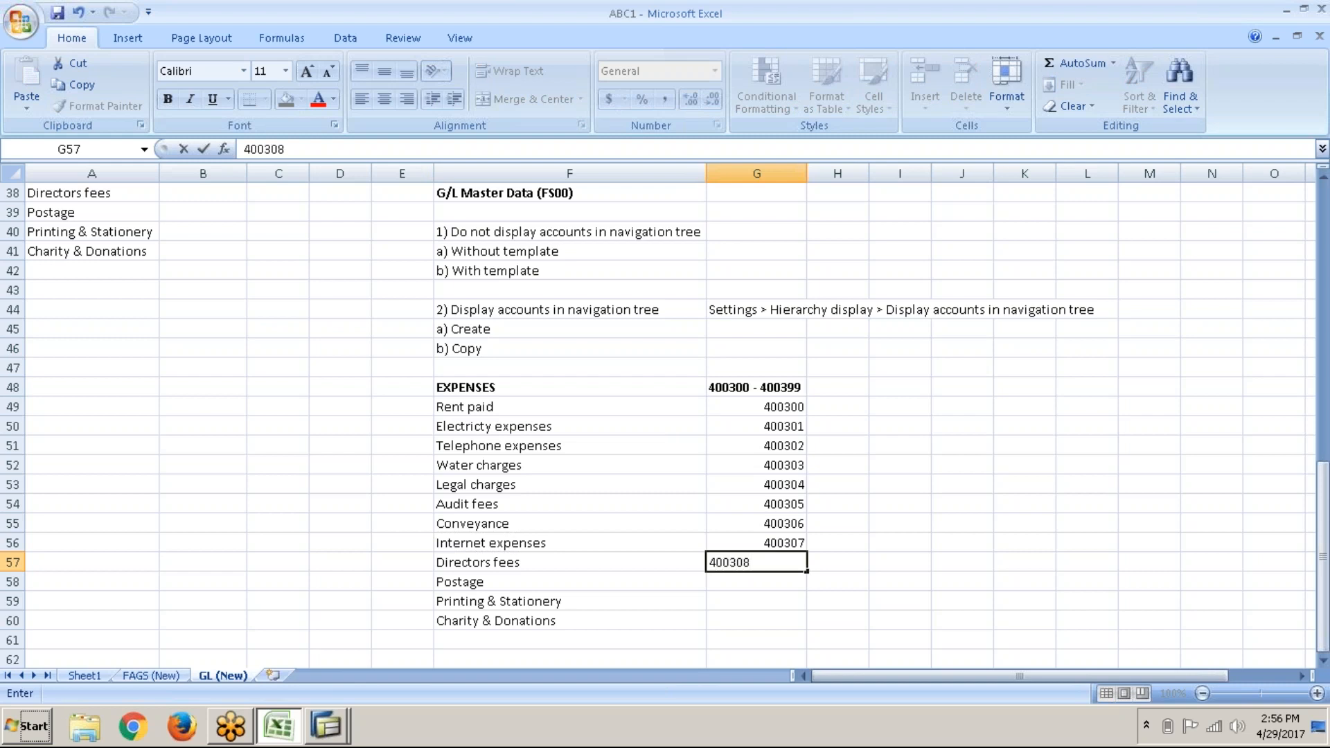
{"action": "key", "text": "Left"}
{"action": "key", "text": "ctrl+c"}
Step: Paste Directors fees as the short and long text of SAP account 400308
{"action": "key", "text": "alt+Tab"}
{"action": "key", "text": "ctrl+v"}
{"action": "key", "text": "Tab"}
{"action": "key", "text": "ctrl+v"}
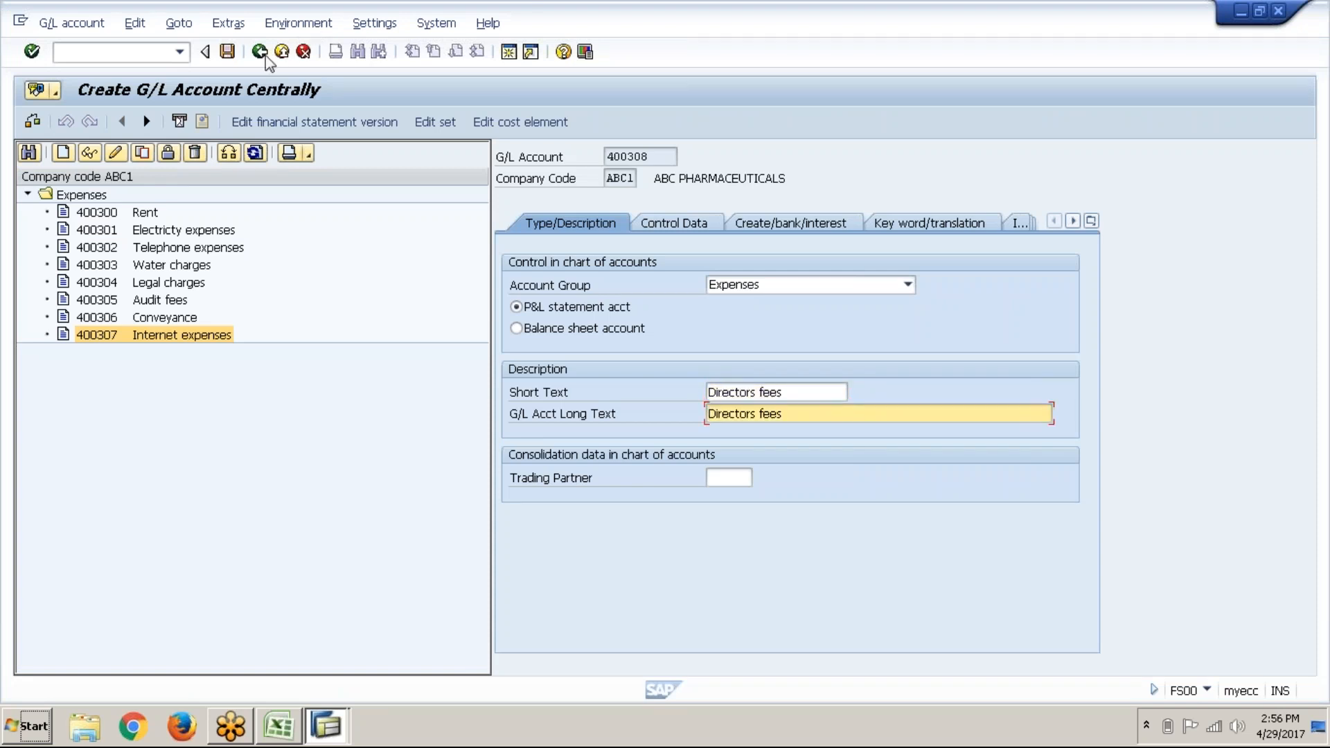
Step: Save account 400308 Directors fees and copy it as the template for the next account
{"action": "left_click", "coordinate": [227, 51]}
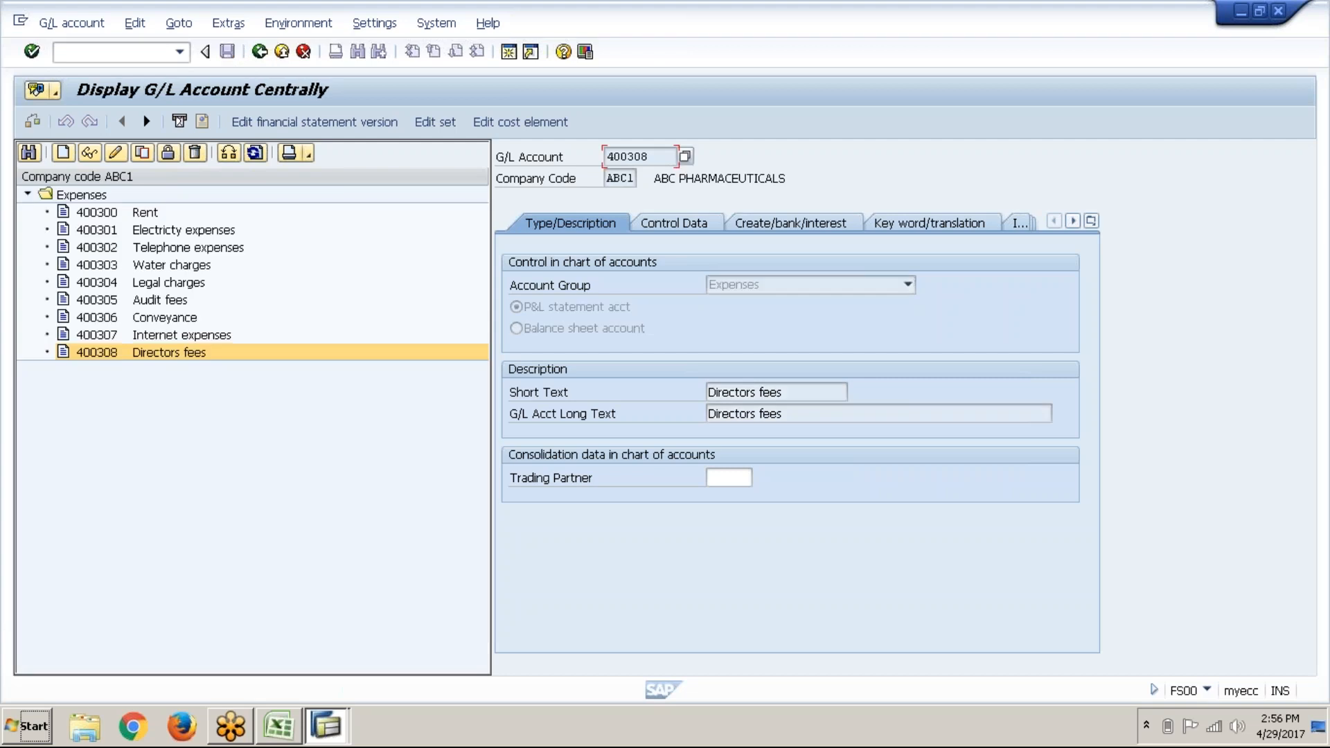
{"action": "right_click", "coordinate": [198, 356]}
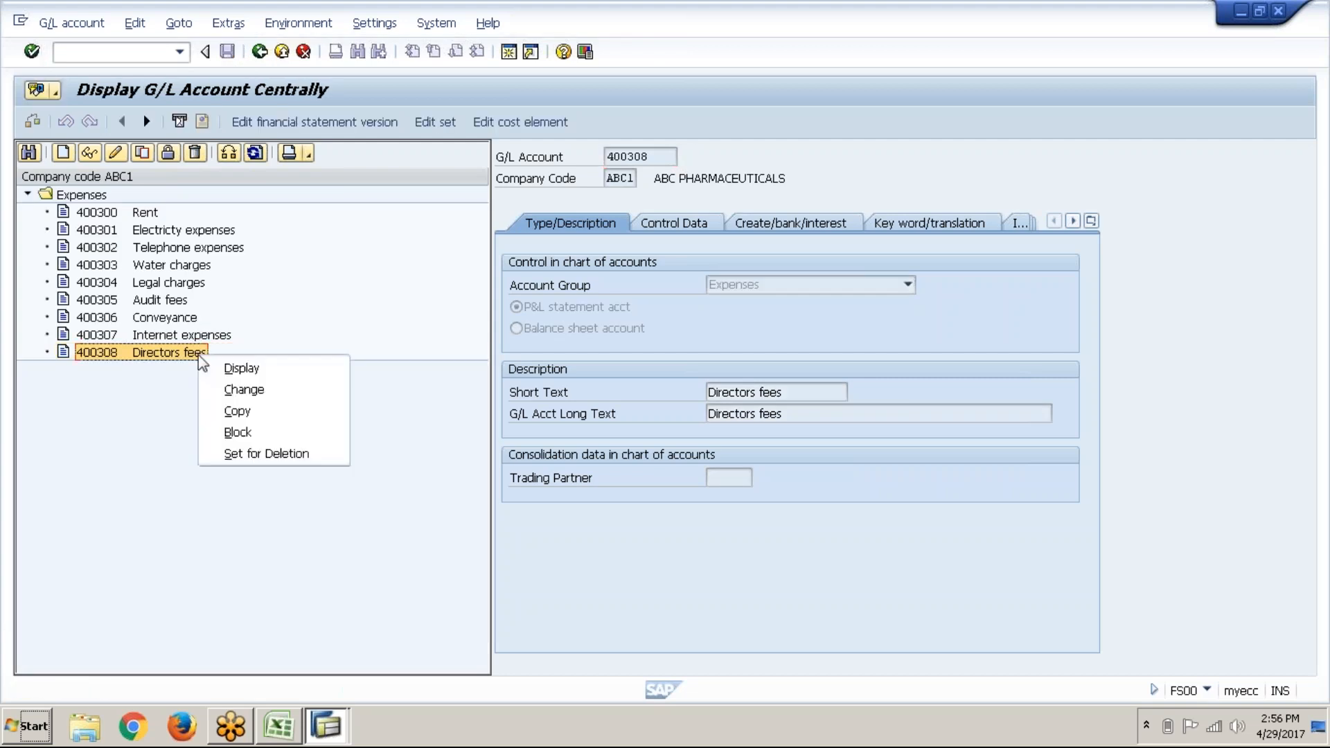
{"action": "left_click", "coordinate": [234, 416]}
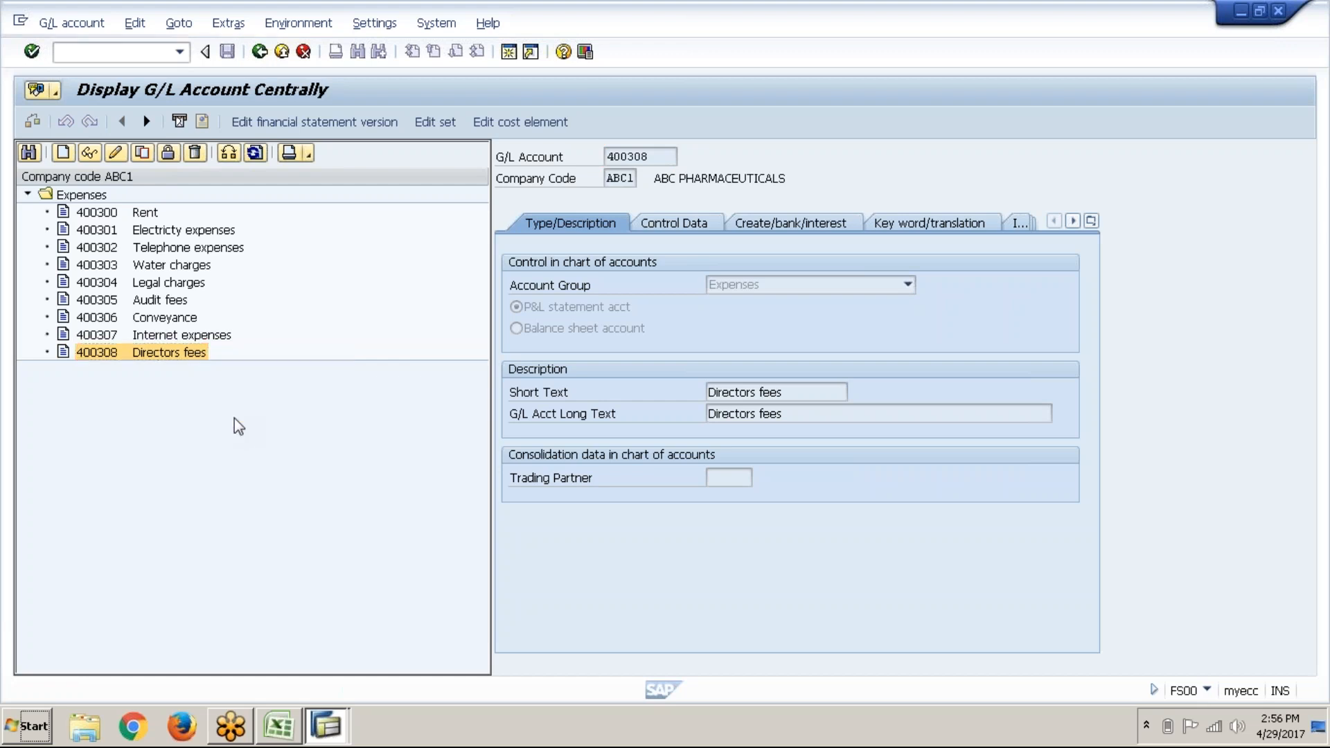
{"action": "key", "text": "alt+Tab"}
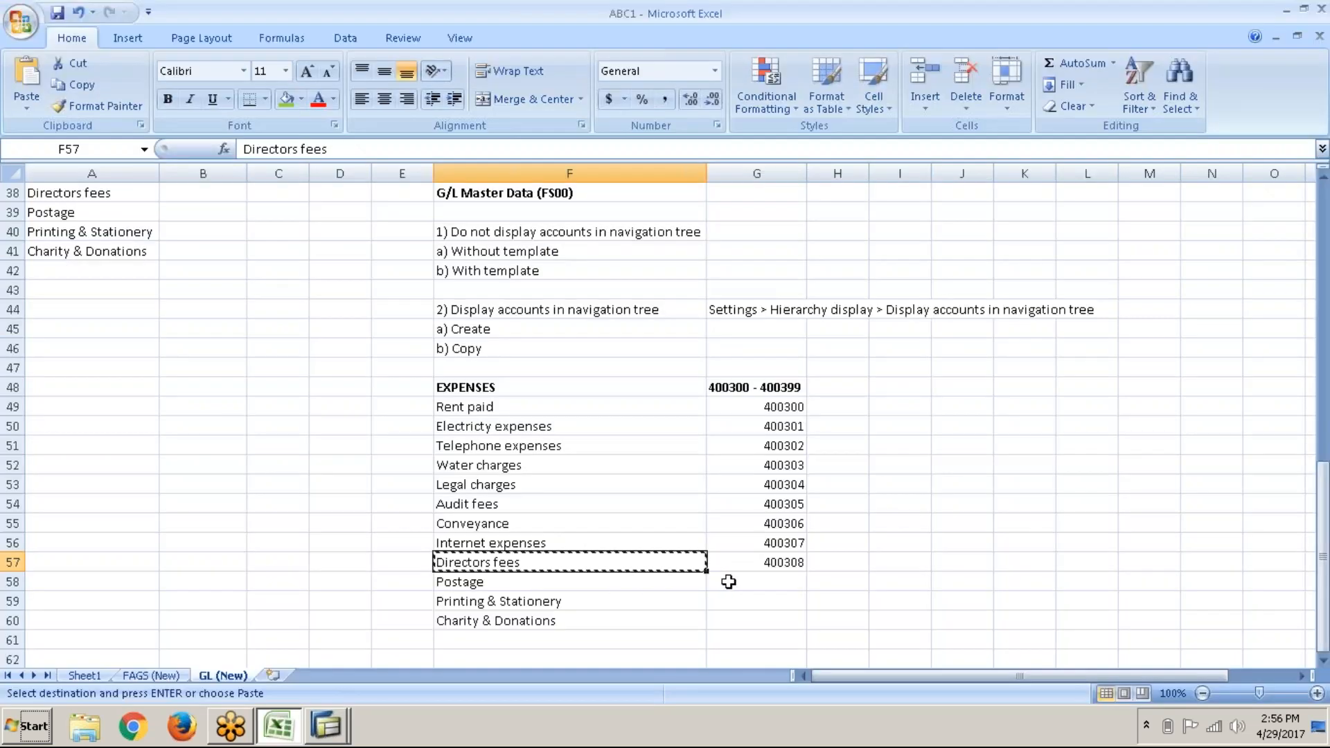
Step: Enter 400309 in G58 beside Postage and copy the Postage name from F58
{"action": "left_click", "coordinate": [728, 582]}
{"action": "type", "text": "40"}
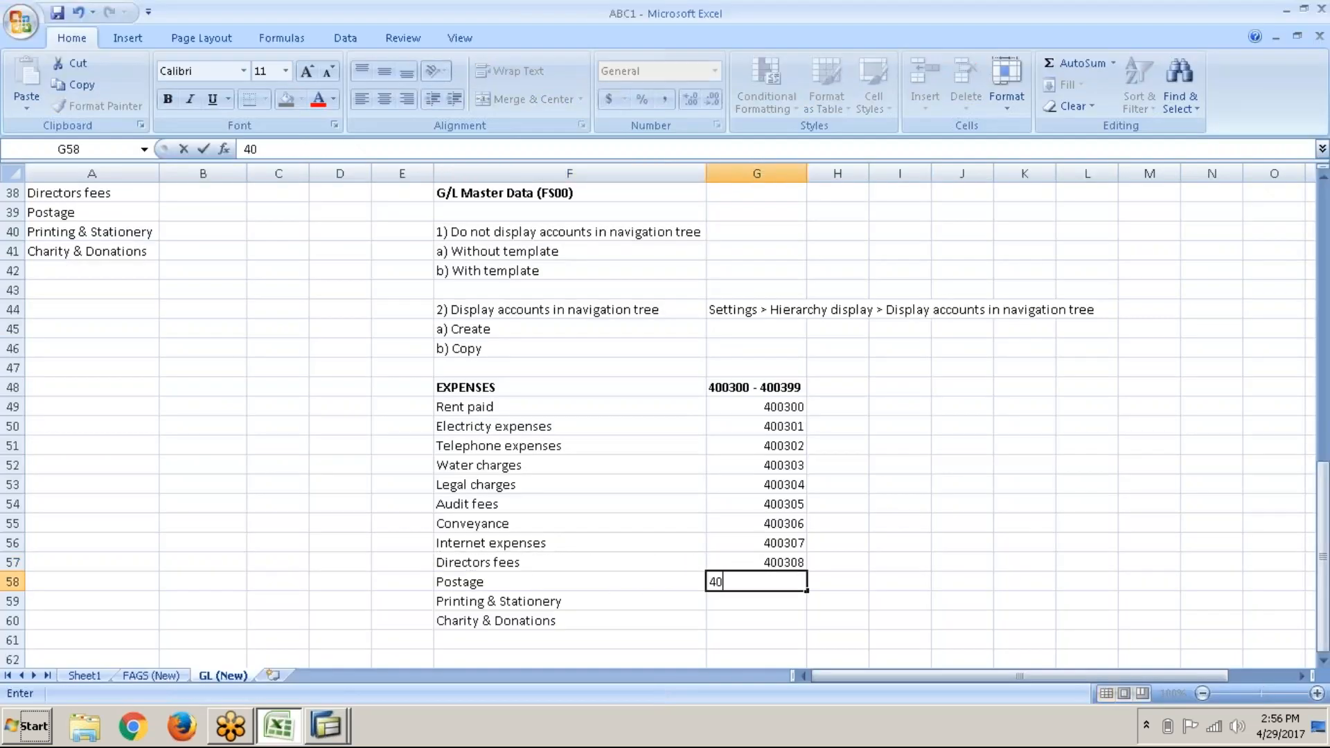
{"action": "type", "text": "0309"}
{"action": "left_click", "coordinate": [485, 582]}
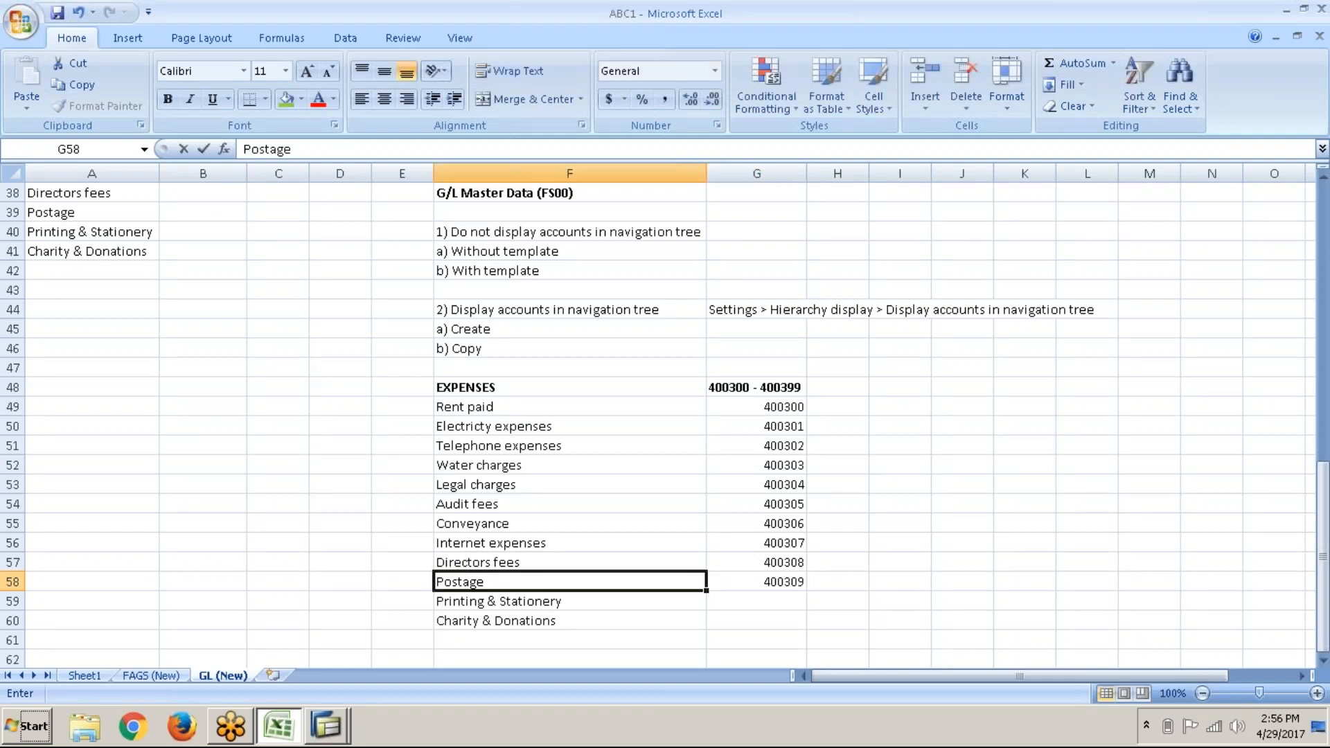
{"action": "key", "text": "ctrl+c"}
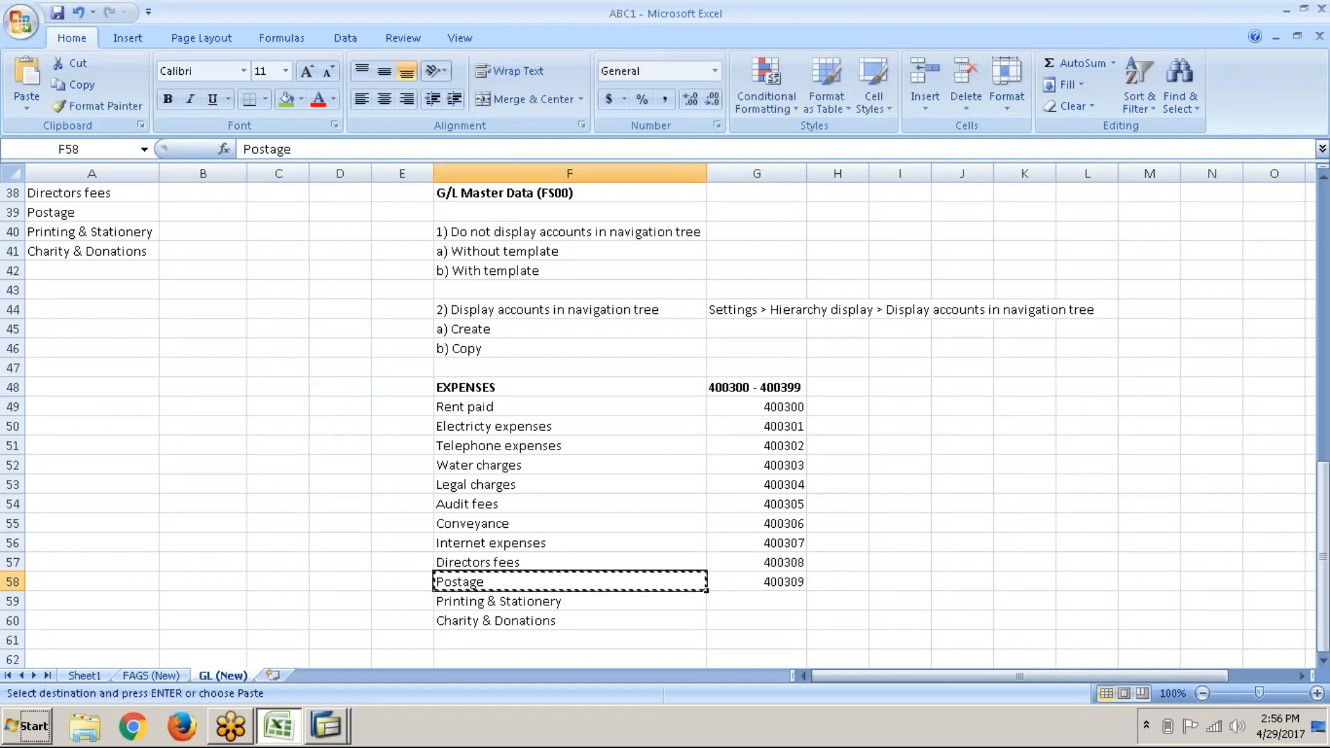
{"action": "key", "text": "alt+Tab"}
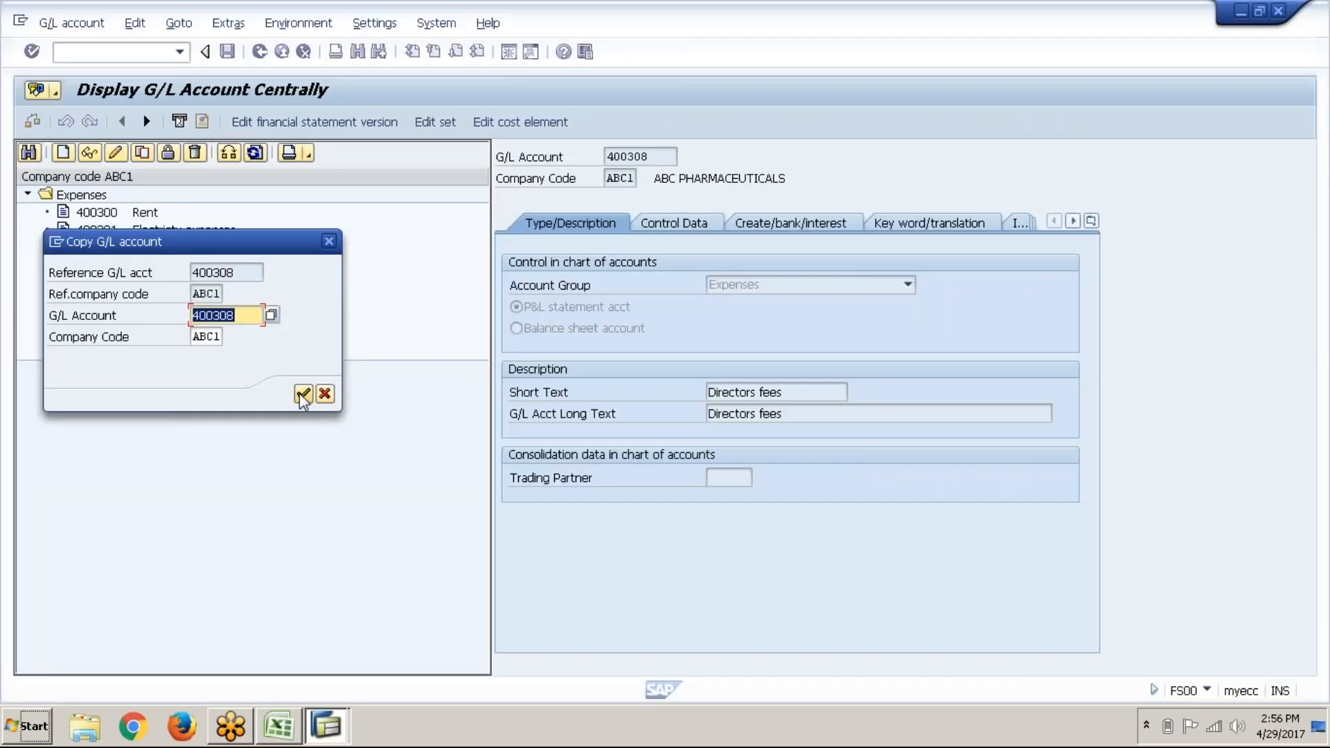
Step: Change the copied account number to 400309 and confirm the copy
{"action": "left_click", "coordinate": [255, 317]}
{"action": "key", "text": "BackSpace"}
{"action": "type", "text": "9"}
{"action": "key", "text": "Return"}
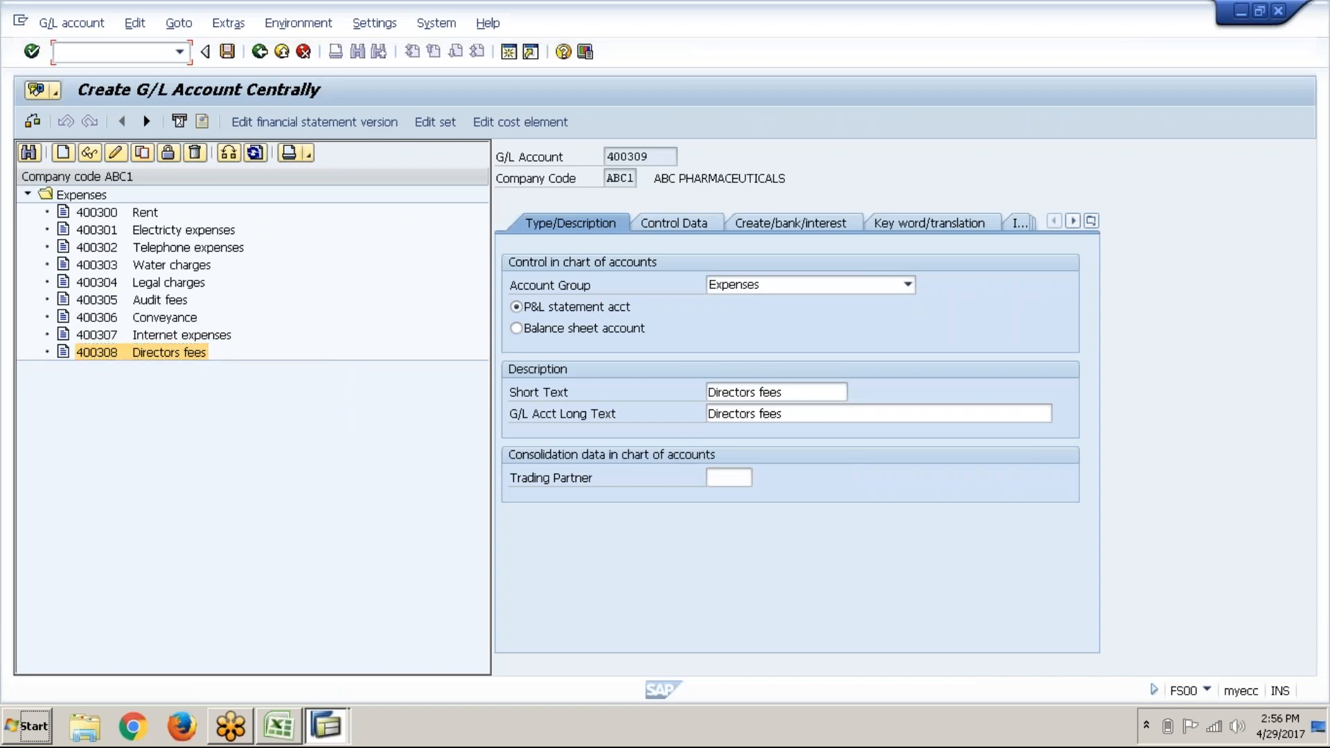
Step: Replace the descriptions with Postage for short and long text, then save
{"action": "left_click", "coordinate": [787, 393]}
{"action": "key", "text": "BackSpace"}
{"action": "key", "text": "BackSpace"}
{"action": "key", "text": "BackSpace"}
{"action": "key", "text": "BackSpace"}
{"action": "key", "text": "BackSpace"}
{"action": "key", "text": "BackSpace"}
{"action": "key", "text": "BackSpace"}
{"action": "key", "text": "BackSpace"}
{"action": "key", "text": "BackSpace"}
{"action": "key", "text": "BackSpace"}
{"action": "key", "text": "BackSpace"}
{"action": "key", "text": "BackSpace"}
{"action": "key", "text": "BackSpace"}
{"action": "key", "text": "BackSpace"}
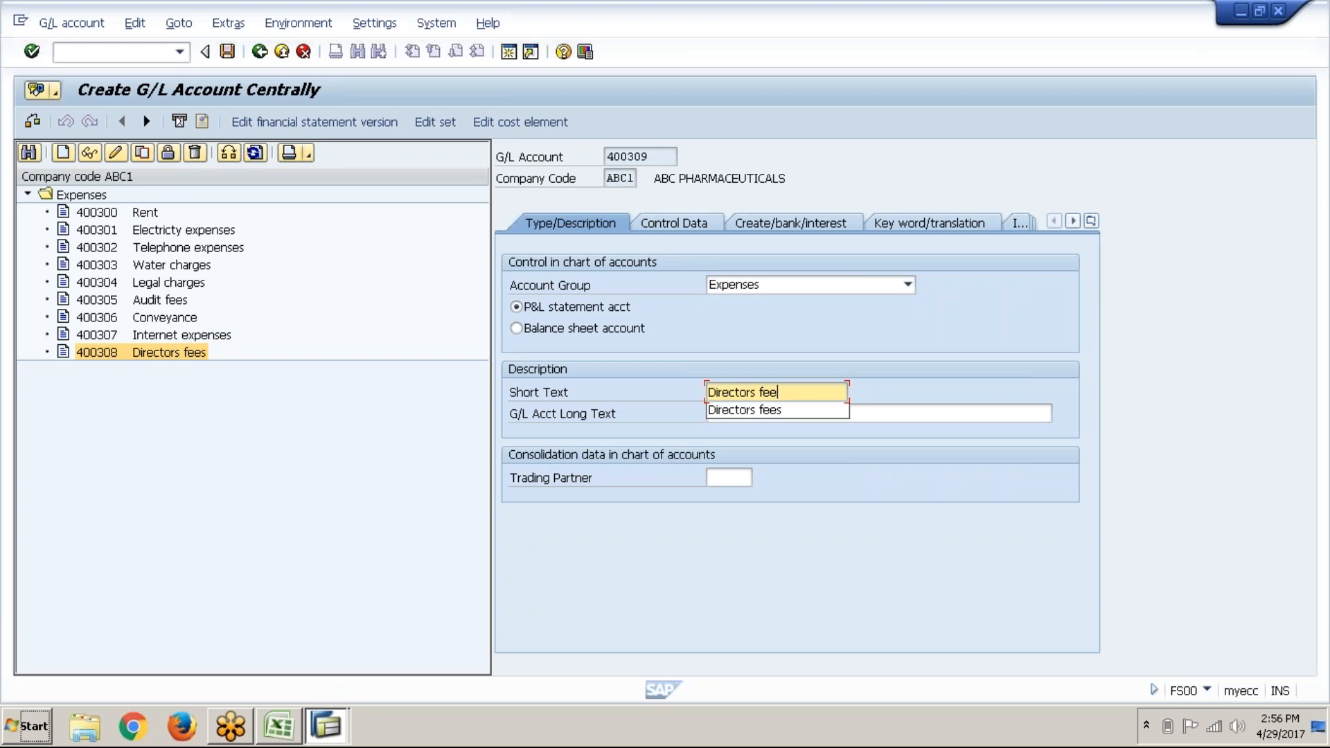
{"action": "type", "text": "Postage"}
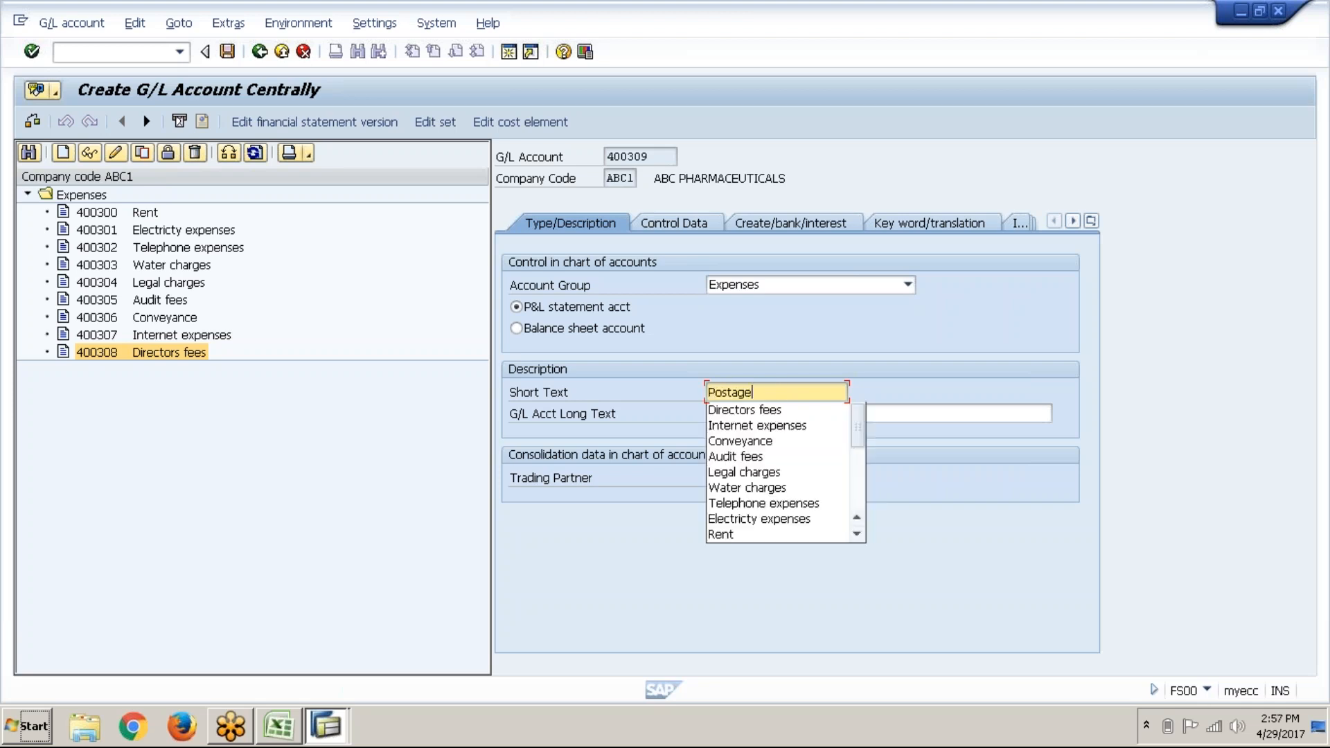
{"action": "key", "text": "Tab"}
{"action": "type", "text": "Postage"}
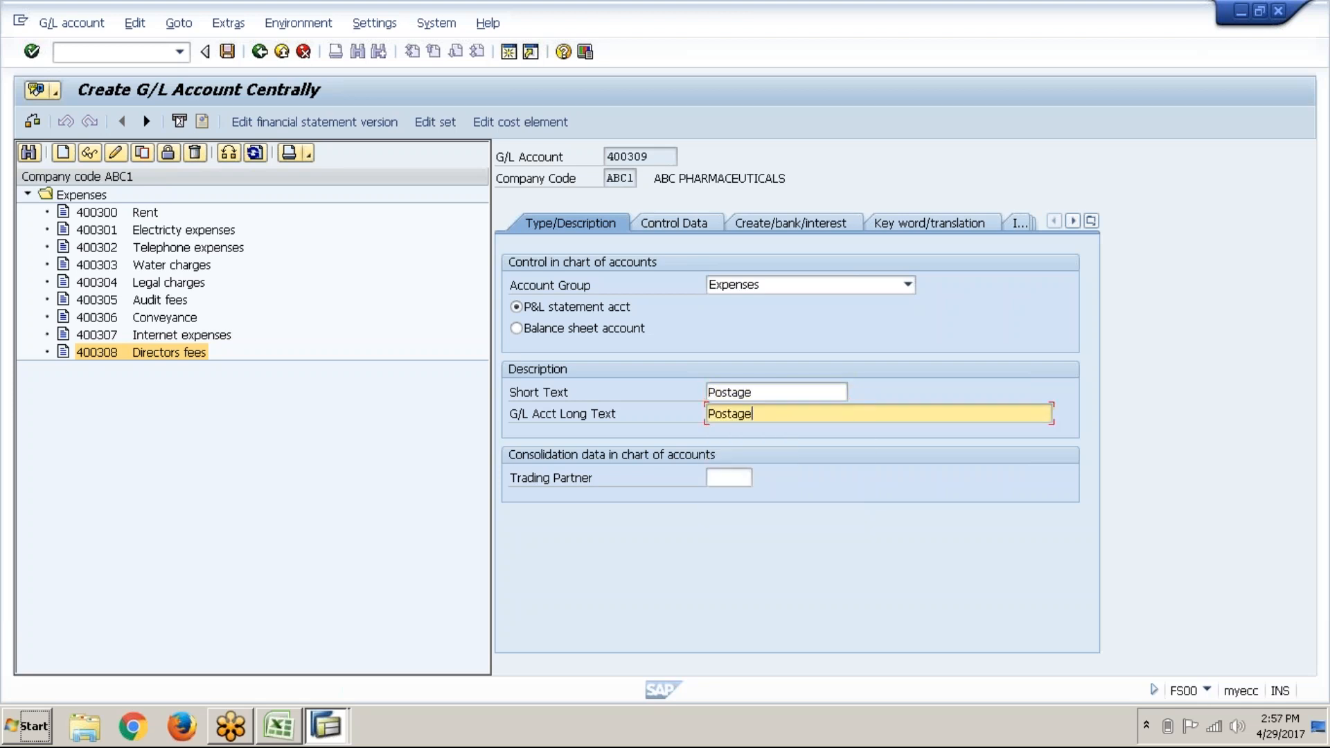
{"action": "left_click", "coordinate": [227, 51]}
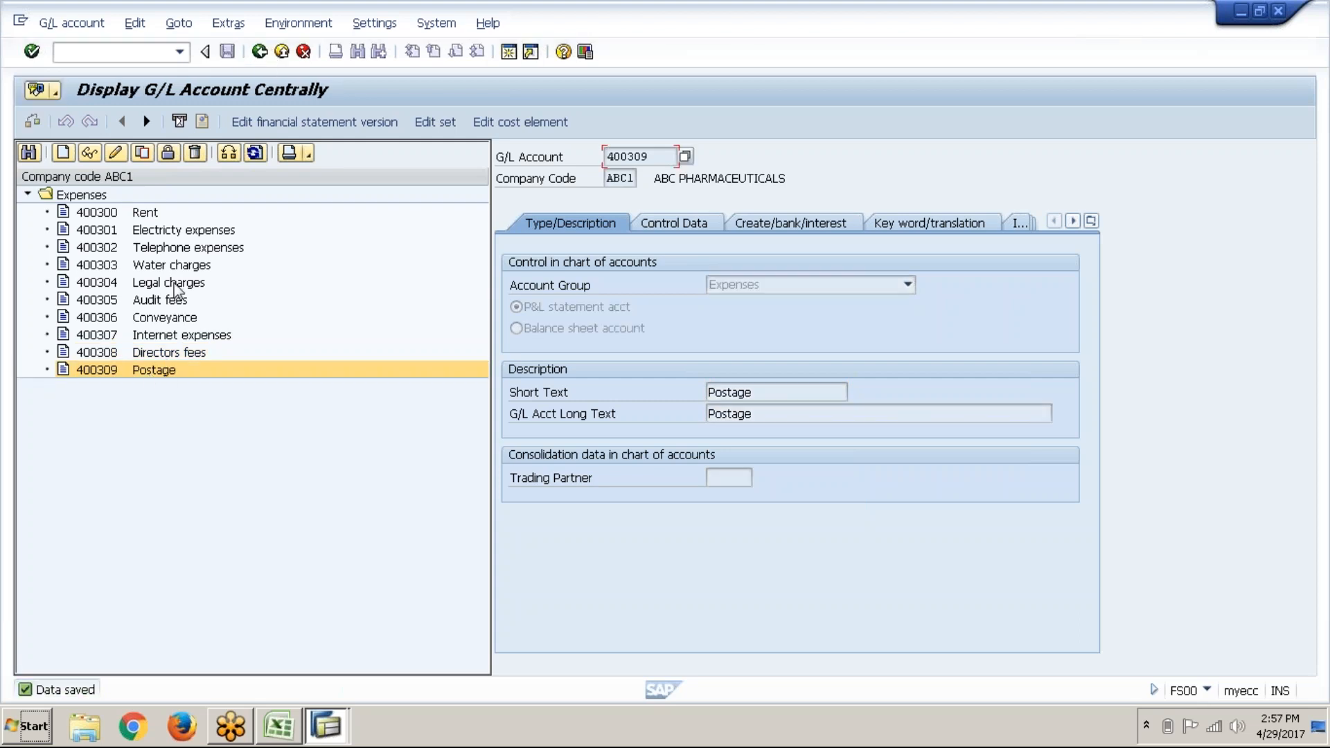
Step: Copy Legal charges account 400304 into a new account numbered 400310
{"action": "right_click", "coordinate": [174, 283]}
{"action": "left_click", "coordinate": [223, 346]}
{"action": "left_click", "coordinate": [244, 317]}
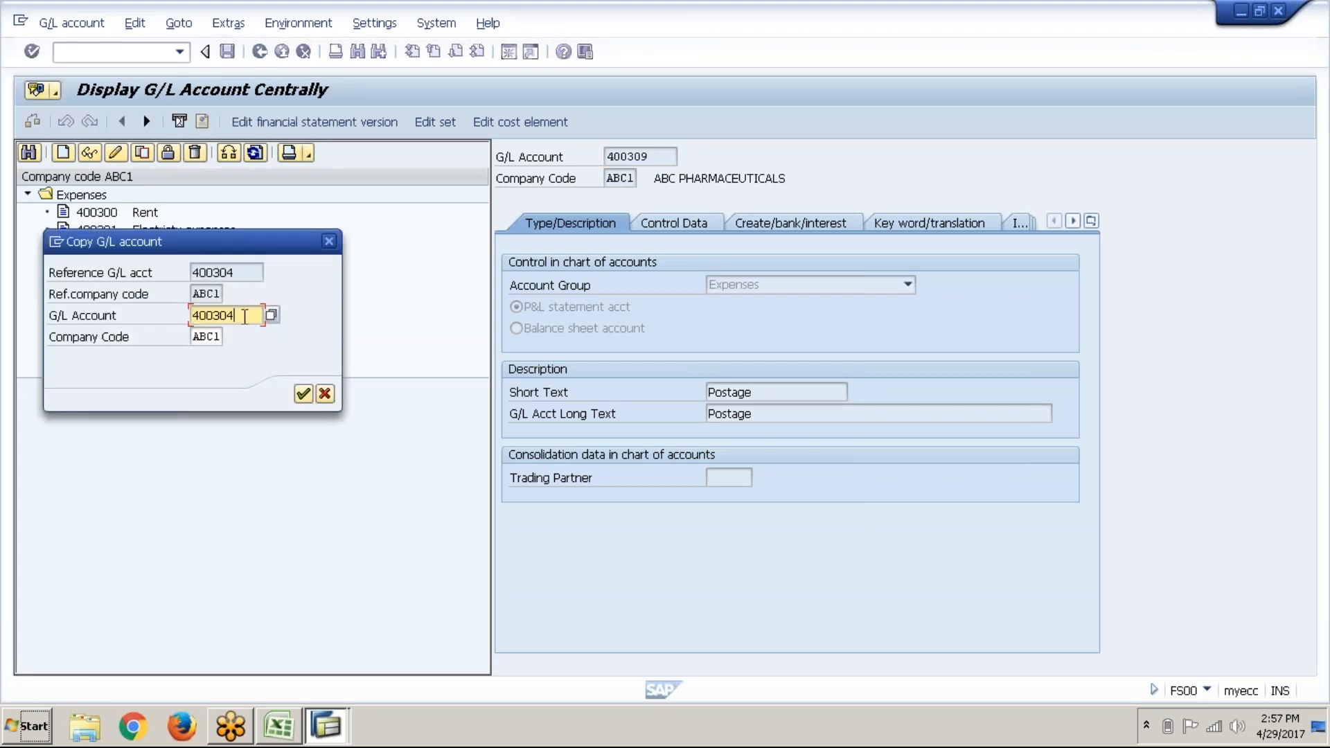
{"action": "key", "text": "BackSpace"}
{"action": "key", "text": "BackSpace"}
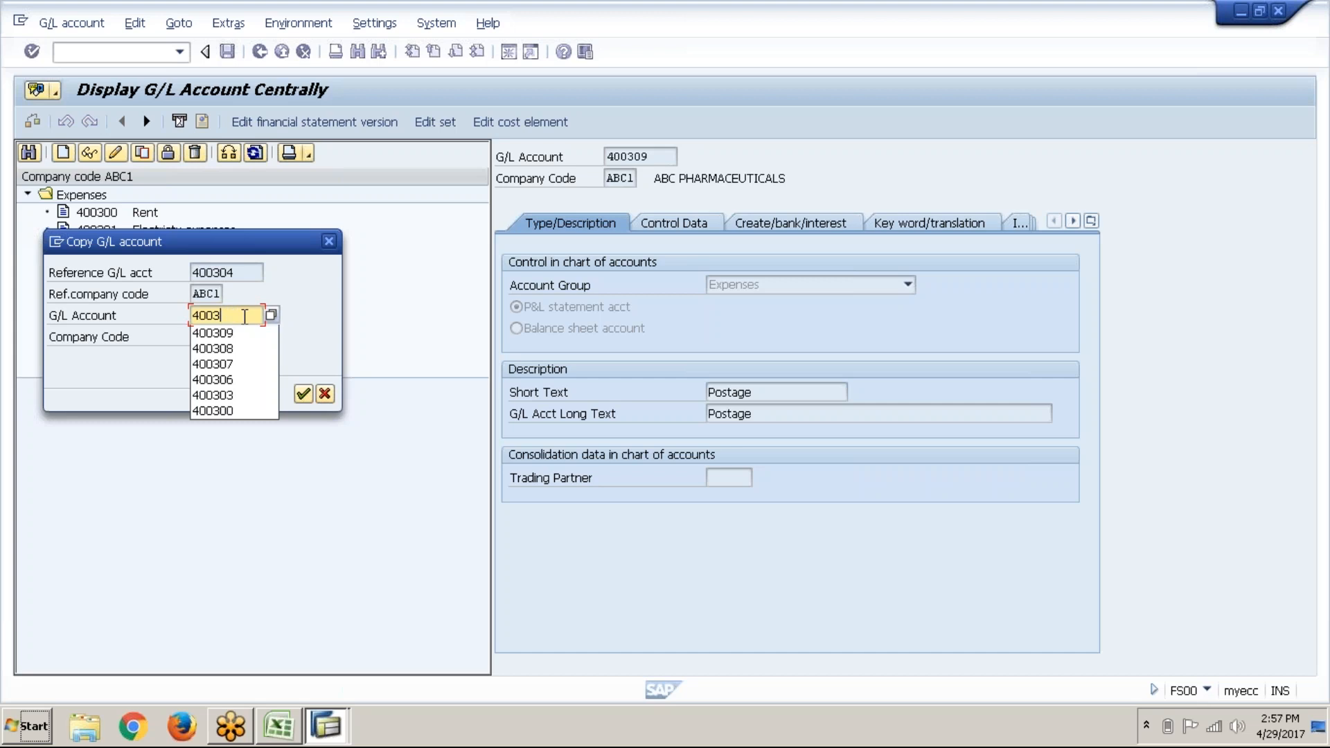
{"action": "type", "text": "10"}
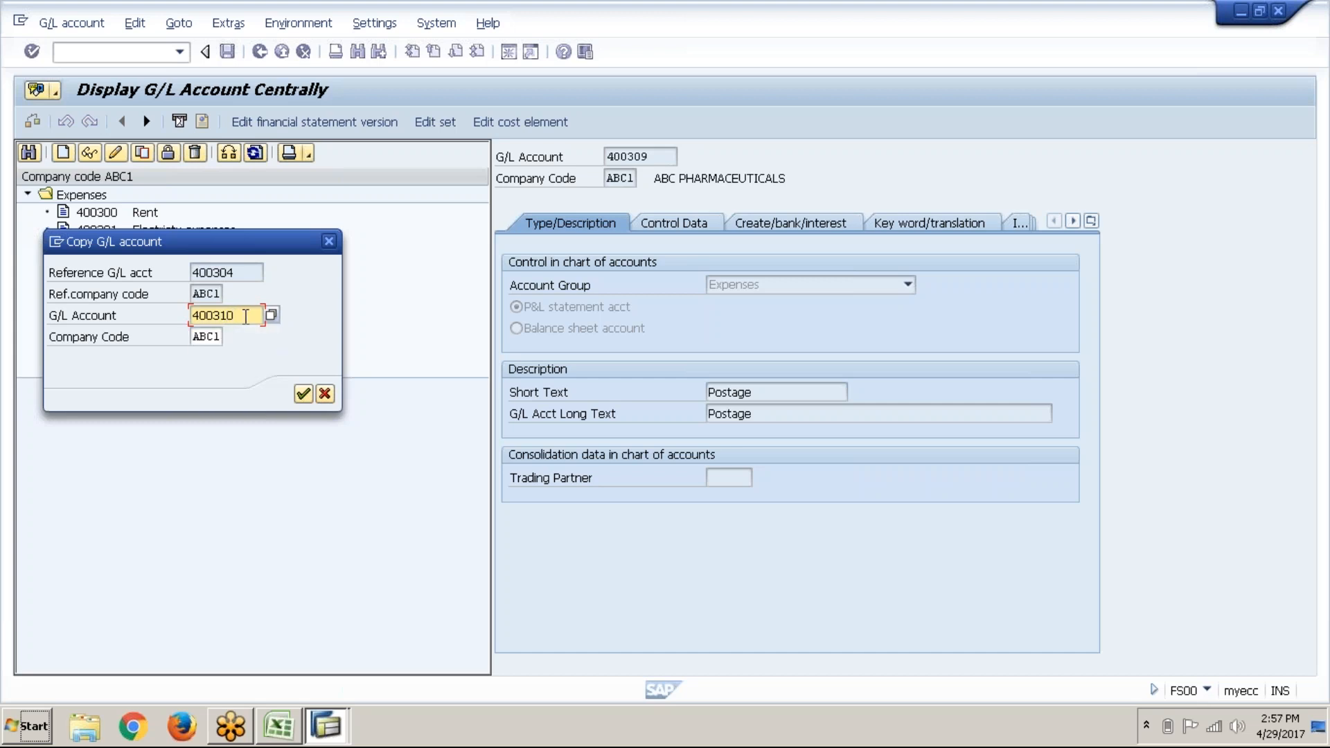
{"action": "left_click", "coordinate": [304, 394]}
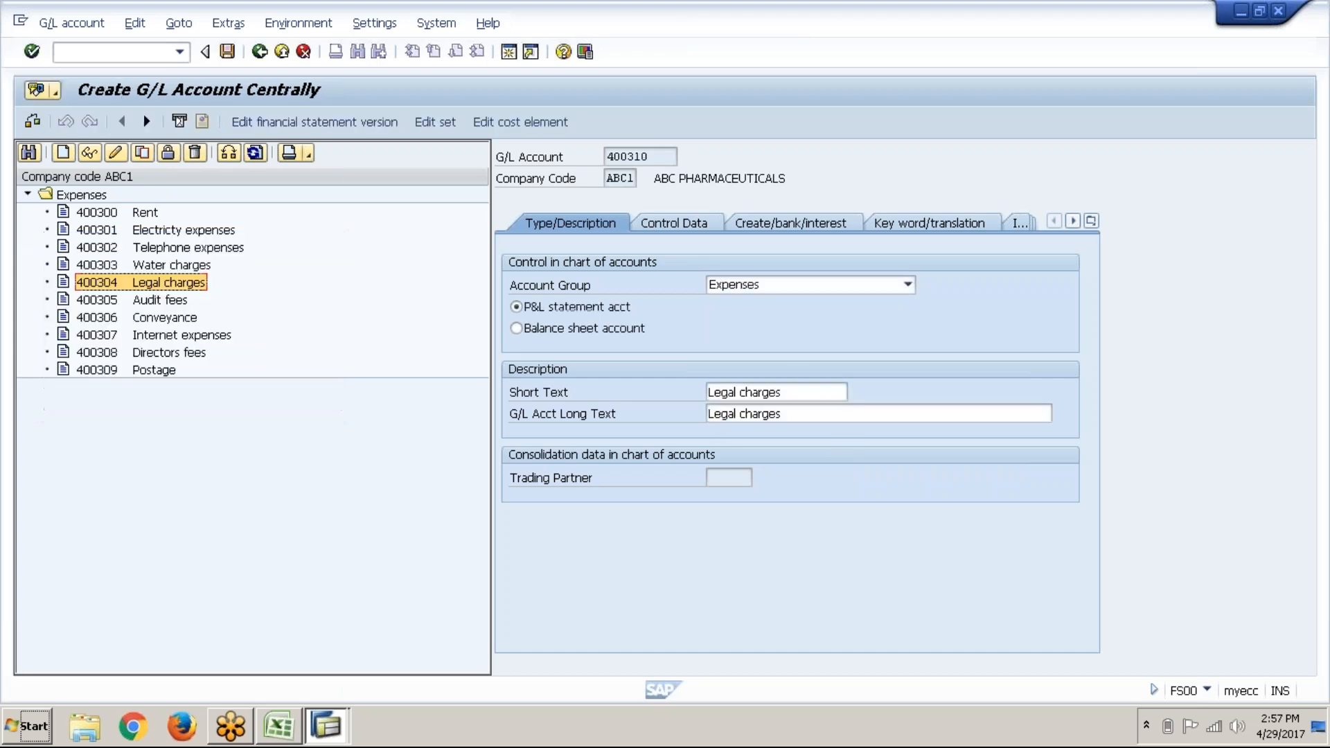
Step: Erase the copied long and short descriptions on account 400310
{"action": "left_click", "coordinate": [811, 406]}
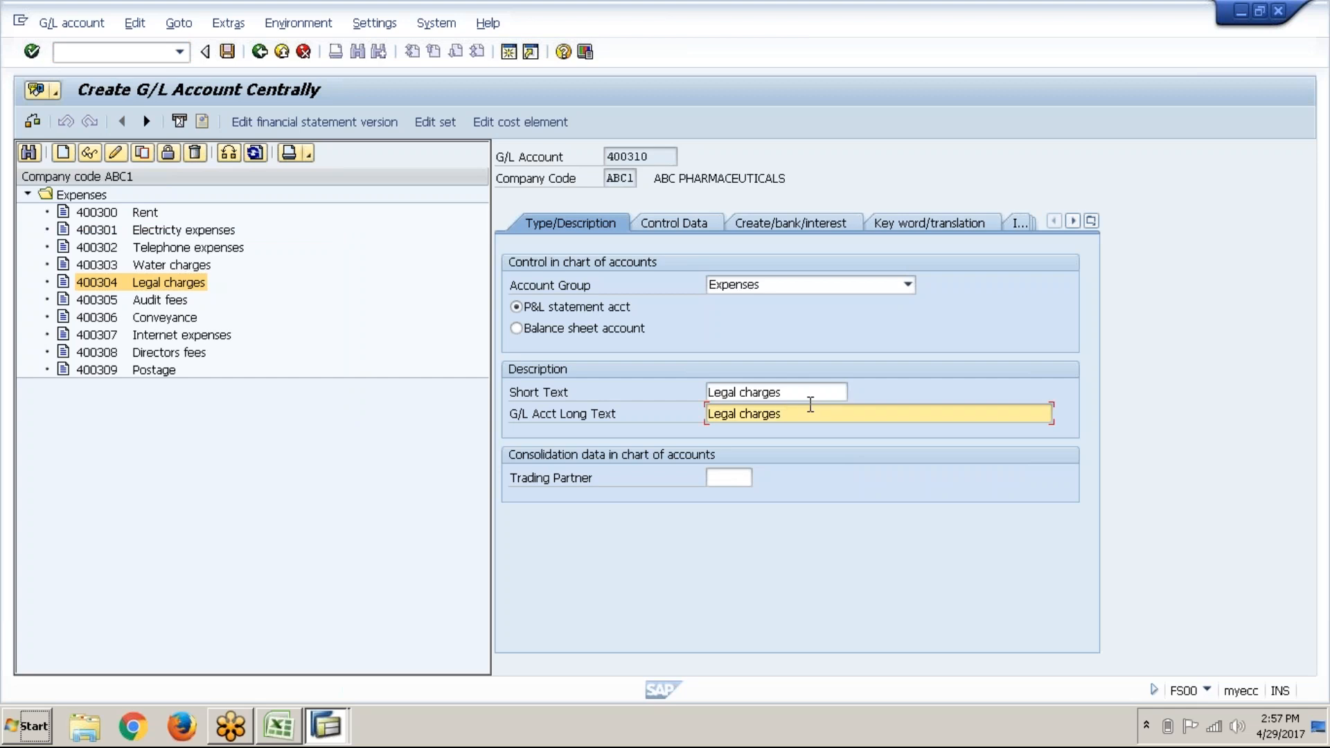
{"action": "key", "text": "BackSpace"}
{"action": "key", "text": "BackSpace"}
{"action": "key", "text": "BackSpace"}
{"action": "key", "text": "BackSpace"}
{"action": "key", "text": "BackSpace"}
{"action": "key", "text": "BackSpace"}
{"action": "key", "text": "BackSpace"}
{"action": "key", "text": "BackSpace"}
{"action": "key", "text": "BackSpace"}
{"action": "key", "text": "BackSpace"}
{"action": "key", "text": "BackSpace"}
{"action": "key", "text": "BackSpace"}
{"action": "key", "text": "BackSpace"}
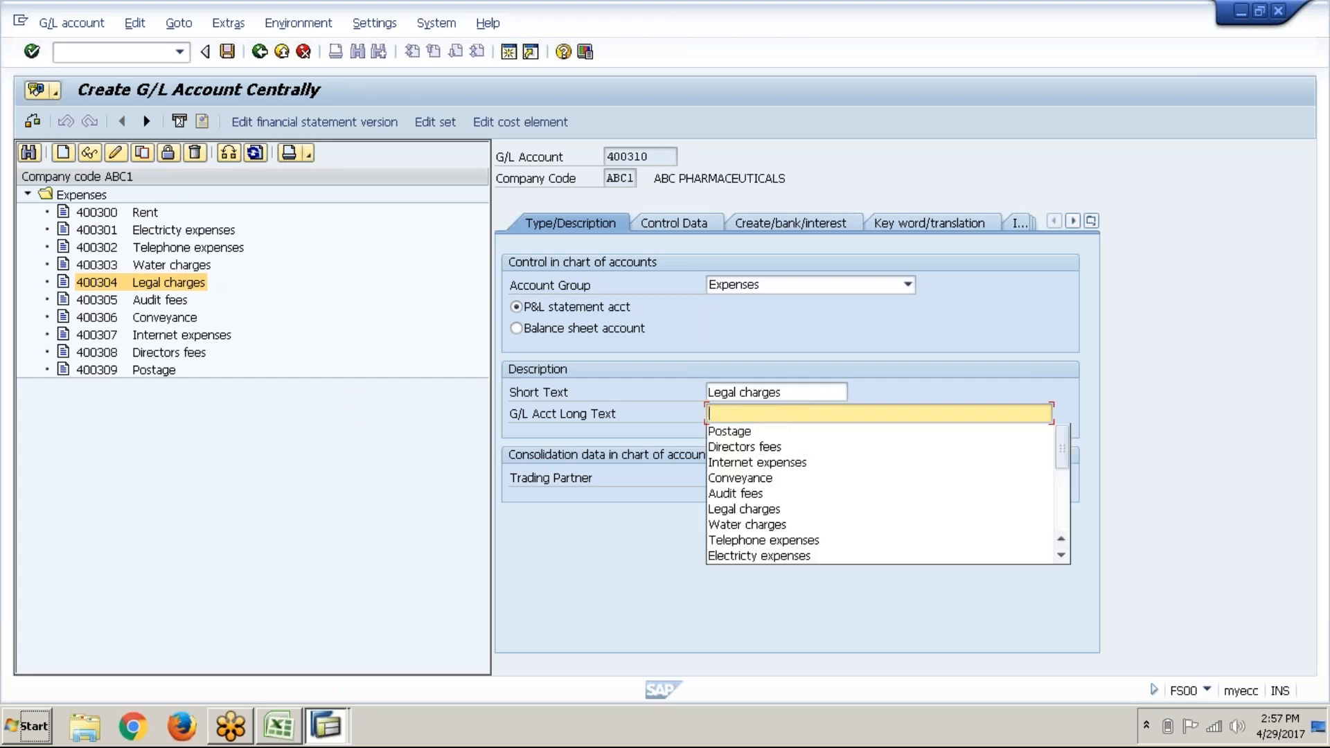
{"action": "key", "text": "shift+Tab"}
{"action": "key", "text": "BackSpace"}
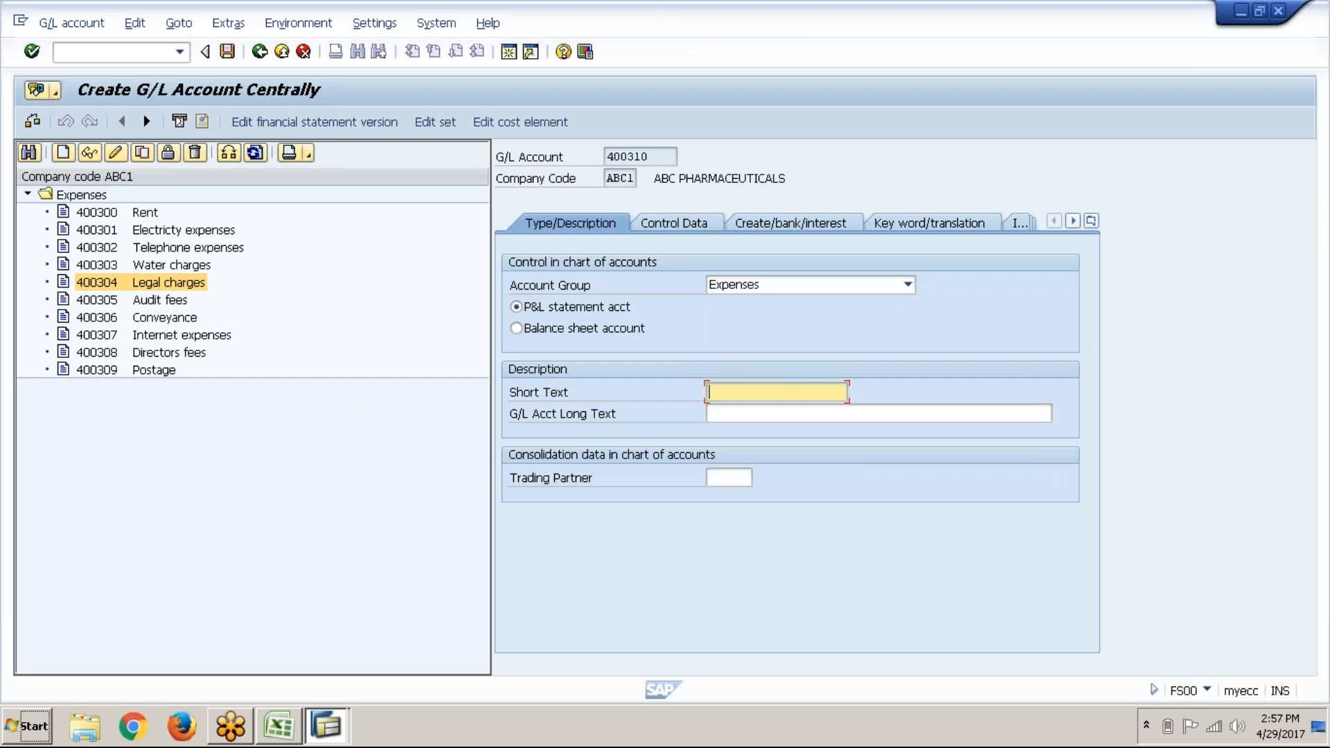
{"action": "key", "text": "alt+Tab"}
Step: Log 400310 in G59 beside Printing & Stationery and paste that name as SAP's short text
{"action": "scroll", "coordinate": [766, 573], "scroll_direction": "down", "scroll_amount": 1}
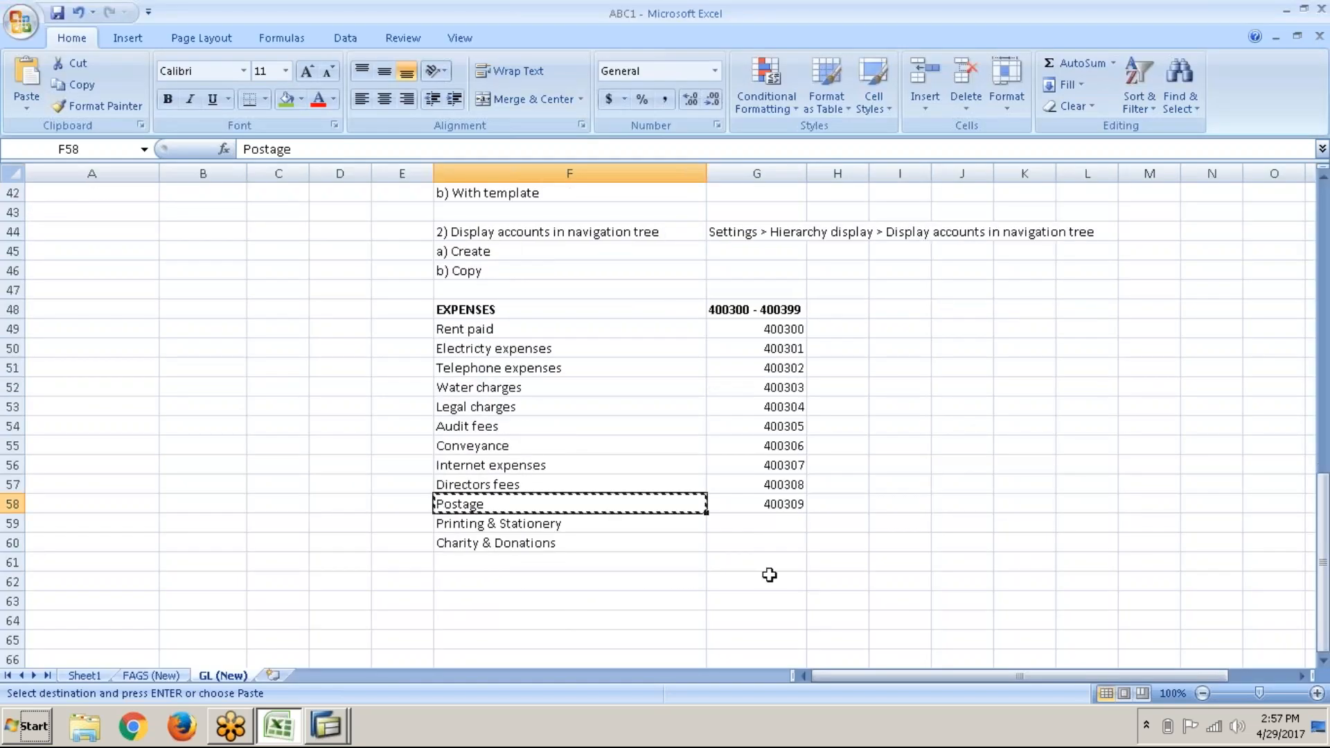
{"action": "left_click", "coordinate": [771, 529]}
{"action": "type", "text": "40"}
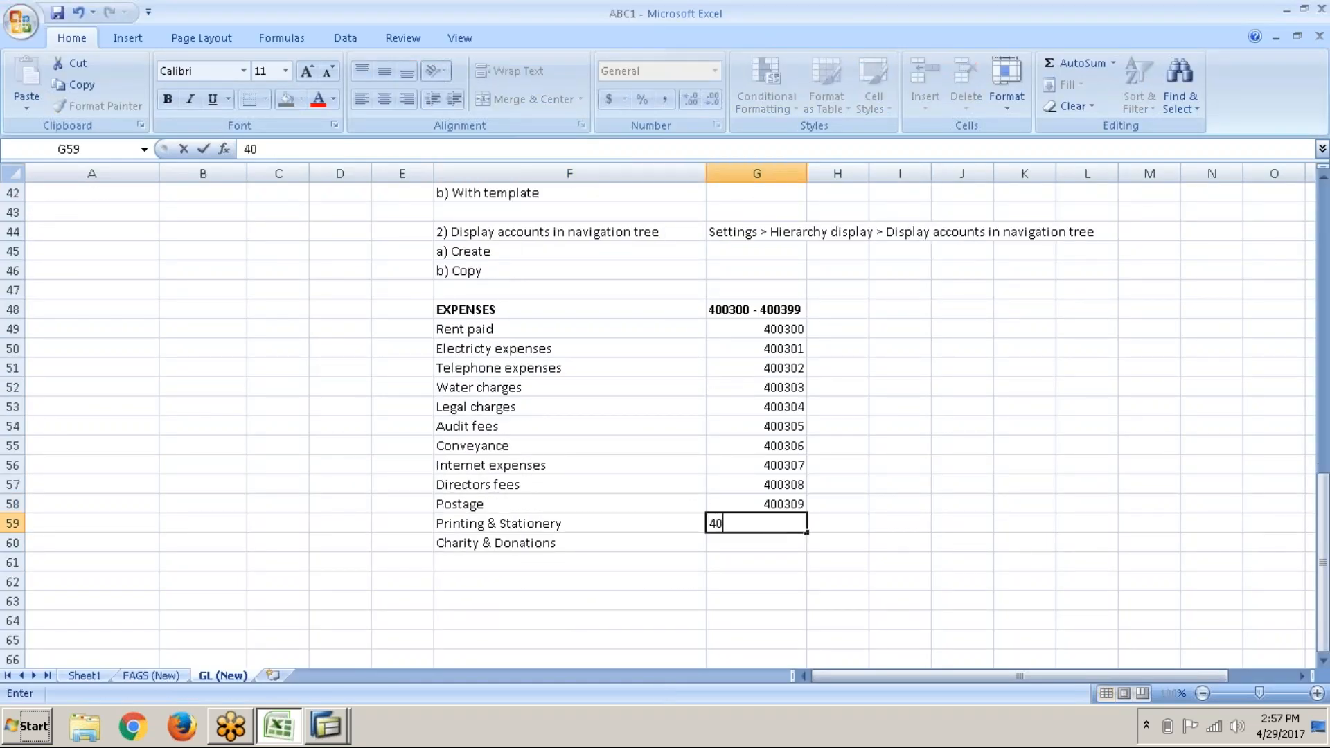
{"action": "type", "text": "0310"}
{"action": "key", "text": "Left"}
{"action": "key", "text": "ctrl+c"}
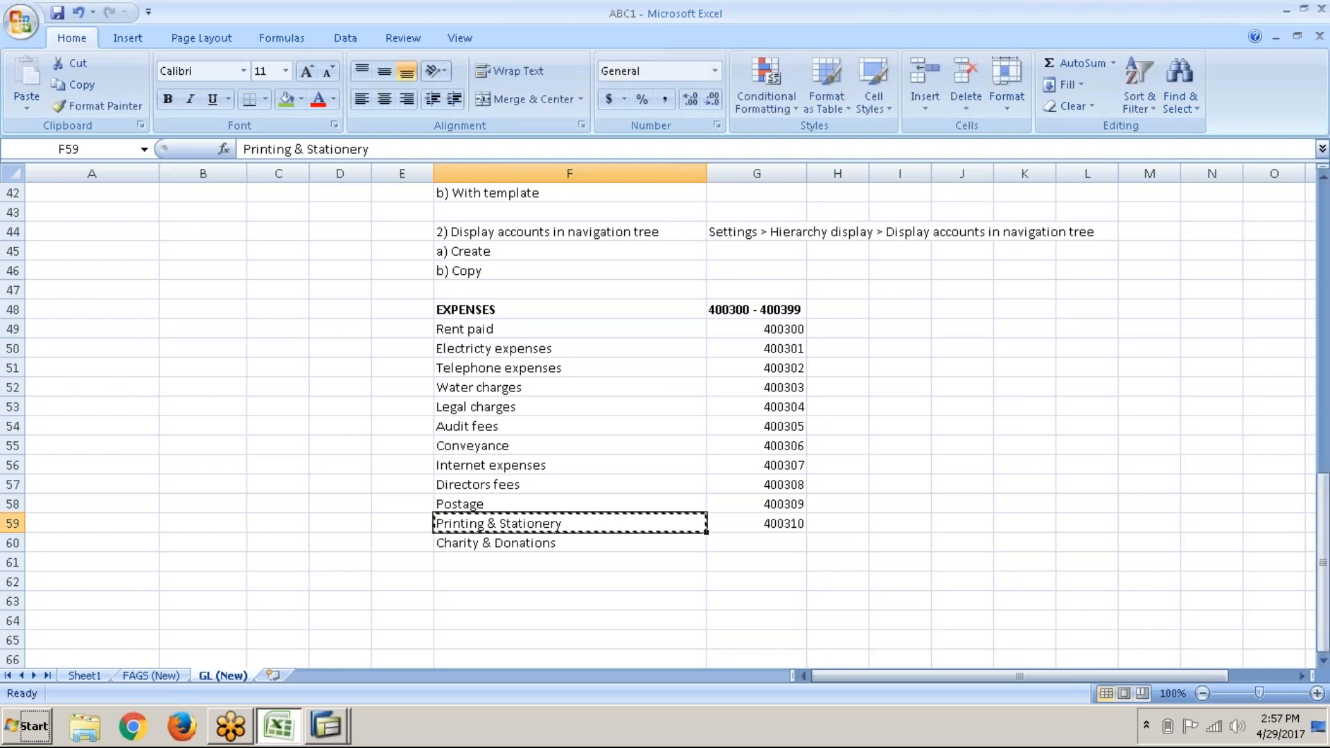
{"action": "key", "text": "alt+Tab"}
{"action": "key", "text": "ctrl+v"}
Step: Paste Printing & Stationery as the long text and save account 400310
{"action": "key", "text": "Tab"}
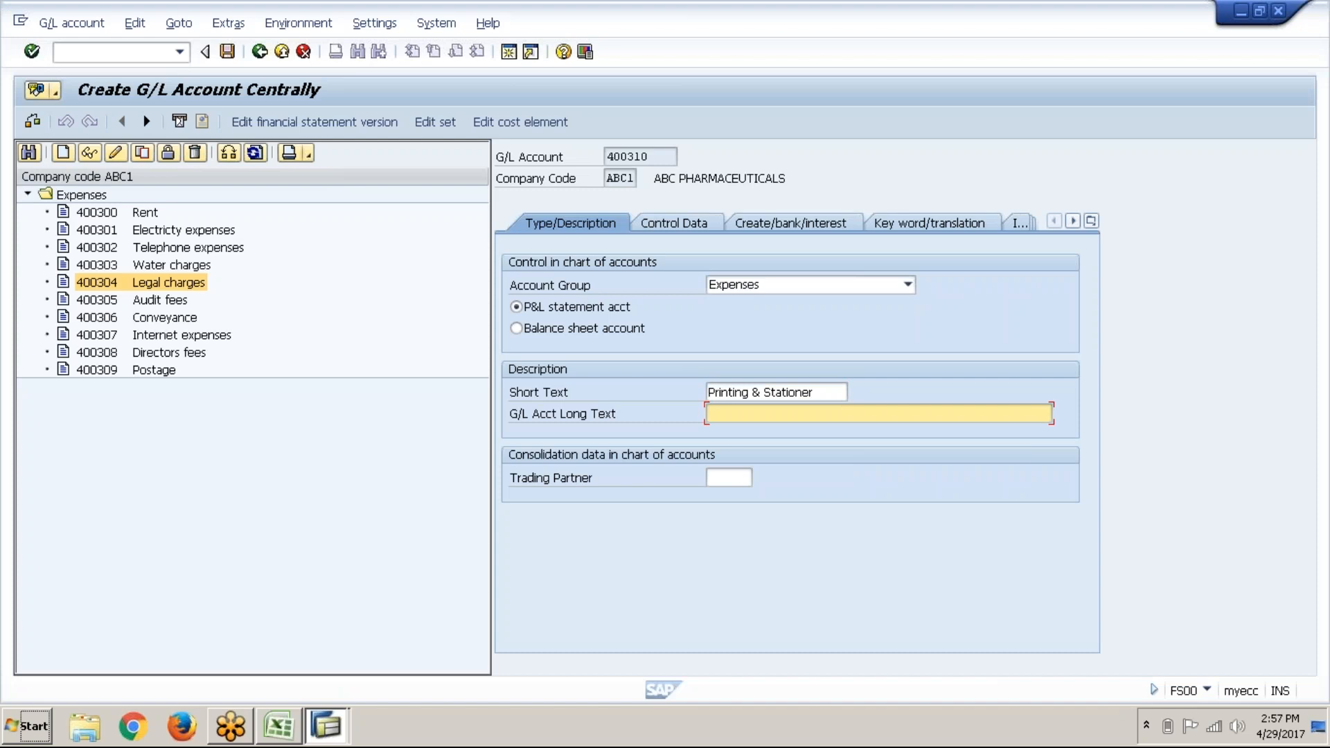
{"action": "key", "text": "ctrl+v"}
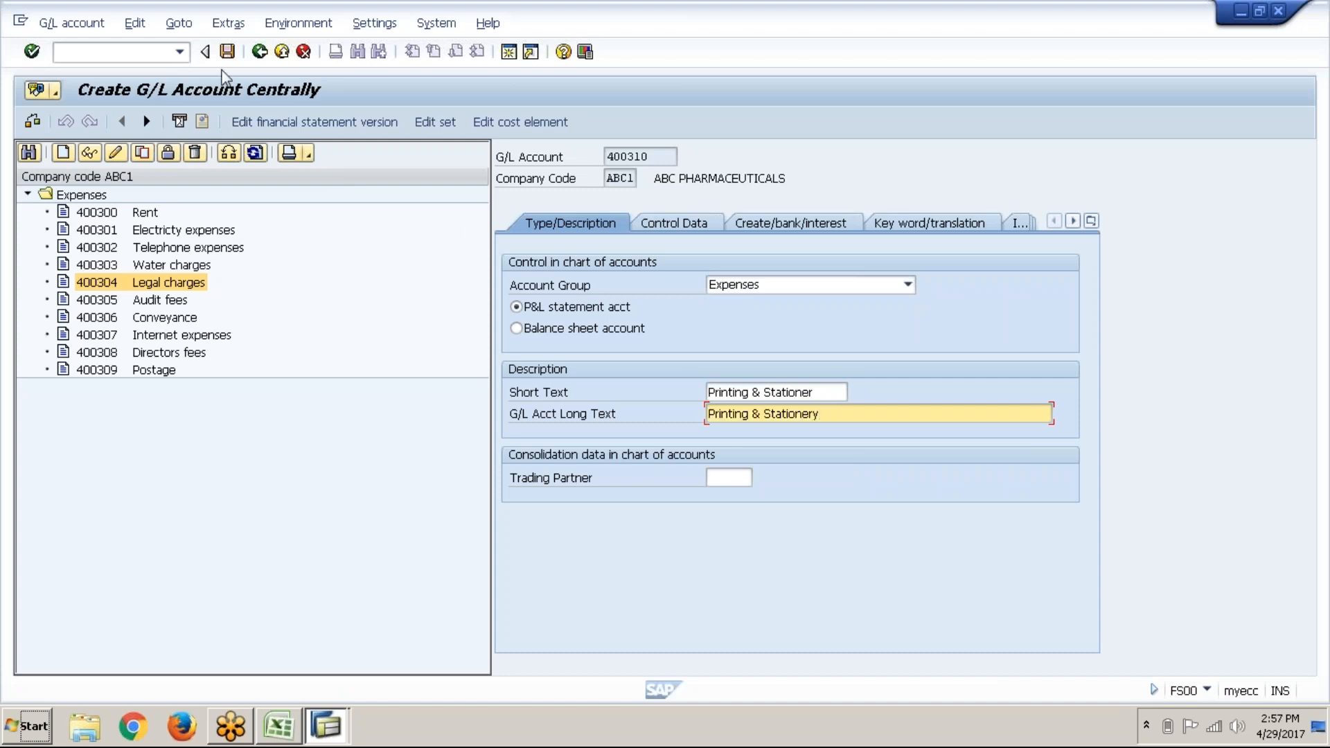
{"action": "left_click", "coordinate": [234, 61]}
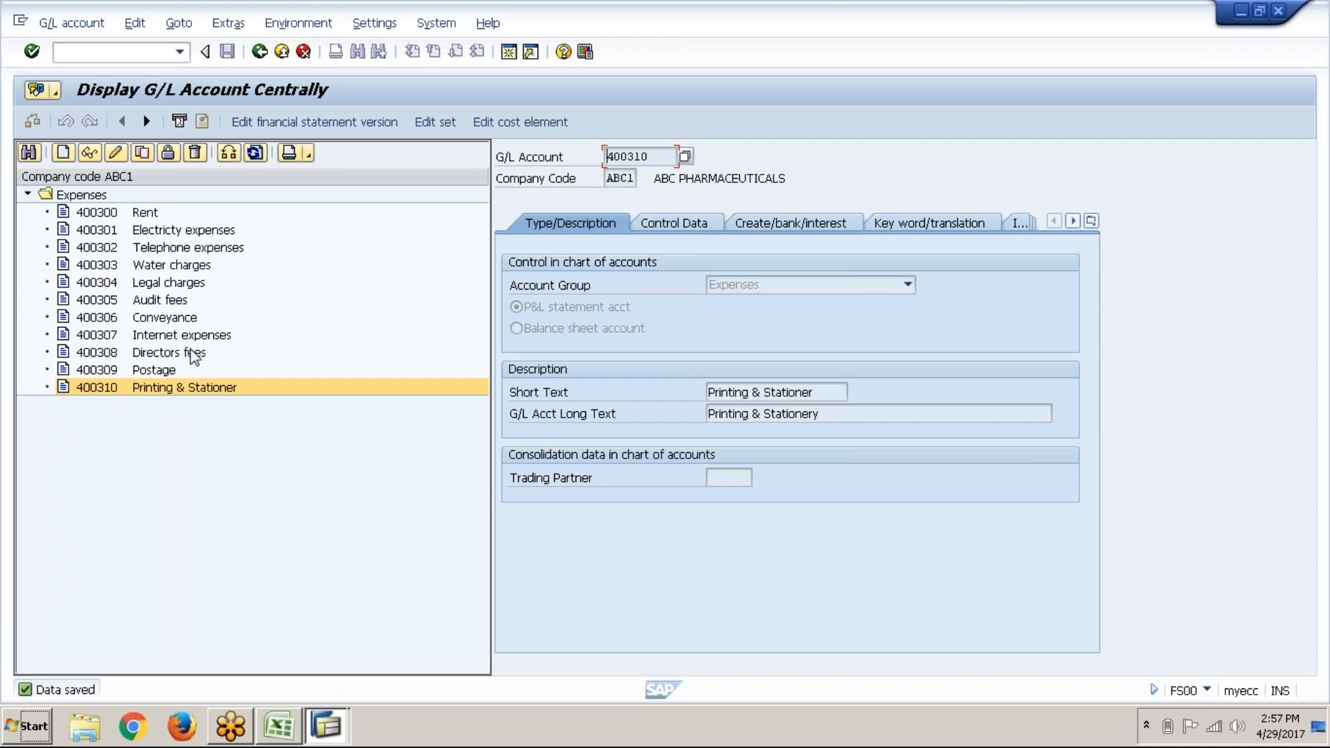
Step: Copy Directors fees account 400308 into a new account numbered 400311
{"action": "left_click", "coordinate": [195, 354]}
{"action": "right_click", "coordinate": [195, 354]}
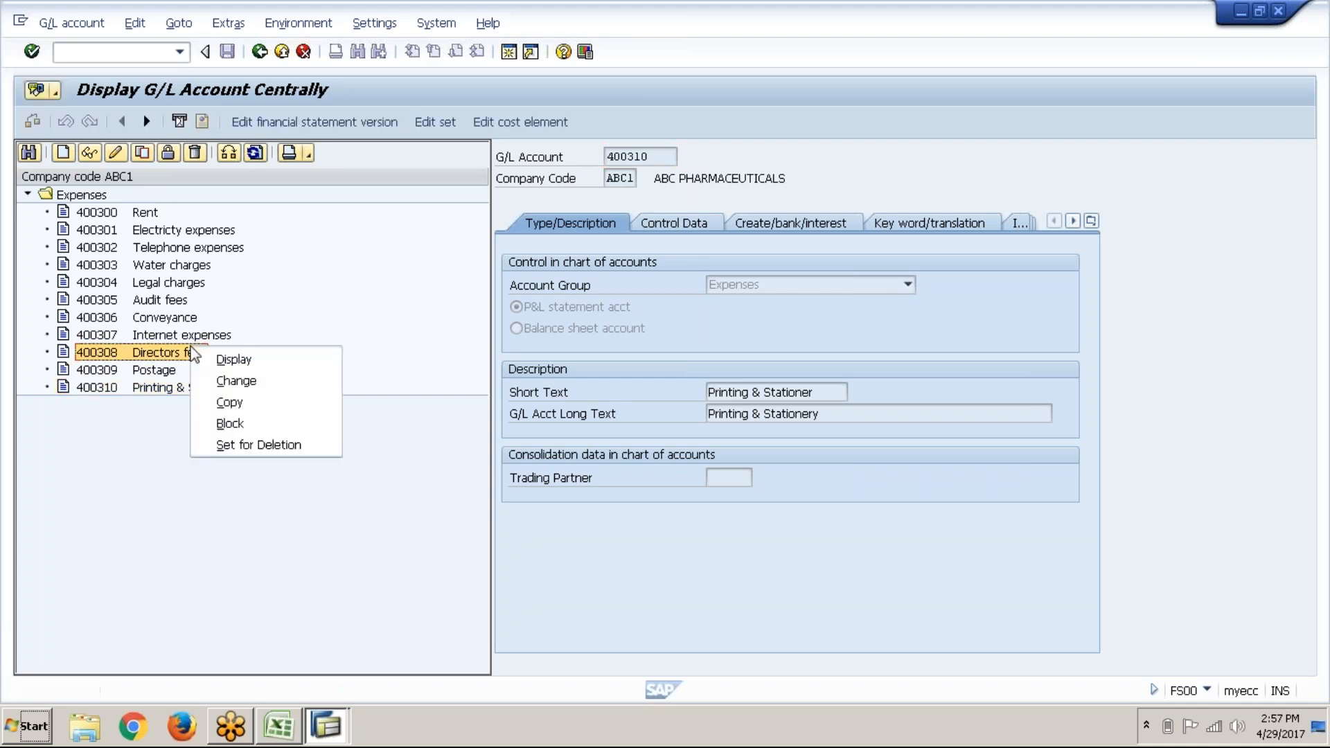
{"action": "left_click", "coordinate": [283, 333]}
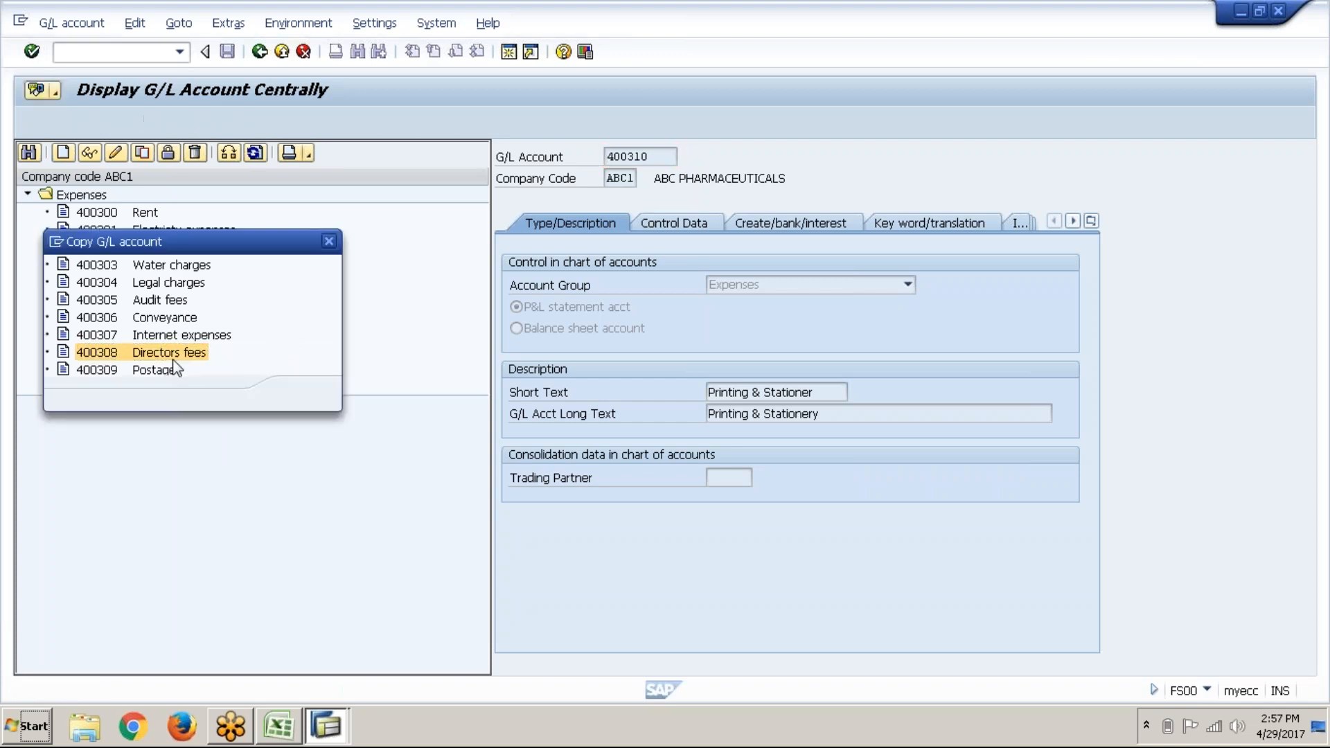
{"action": "left_click", "coordinate": [239, 318]}
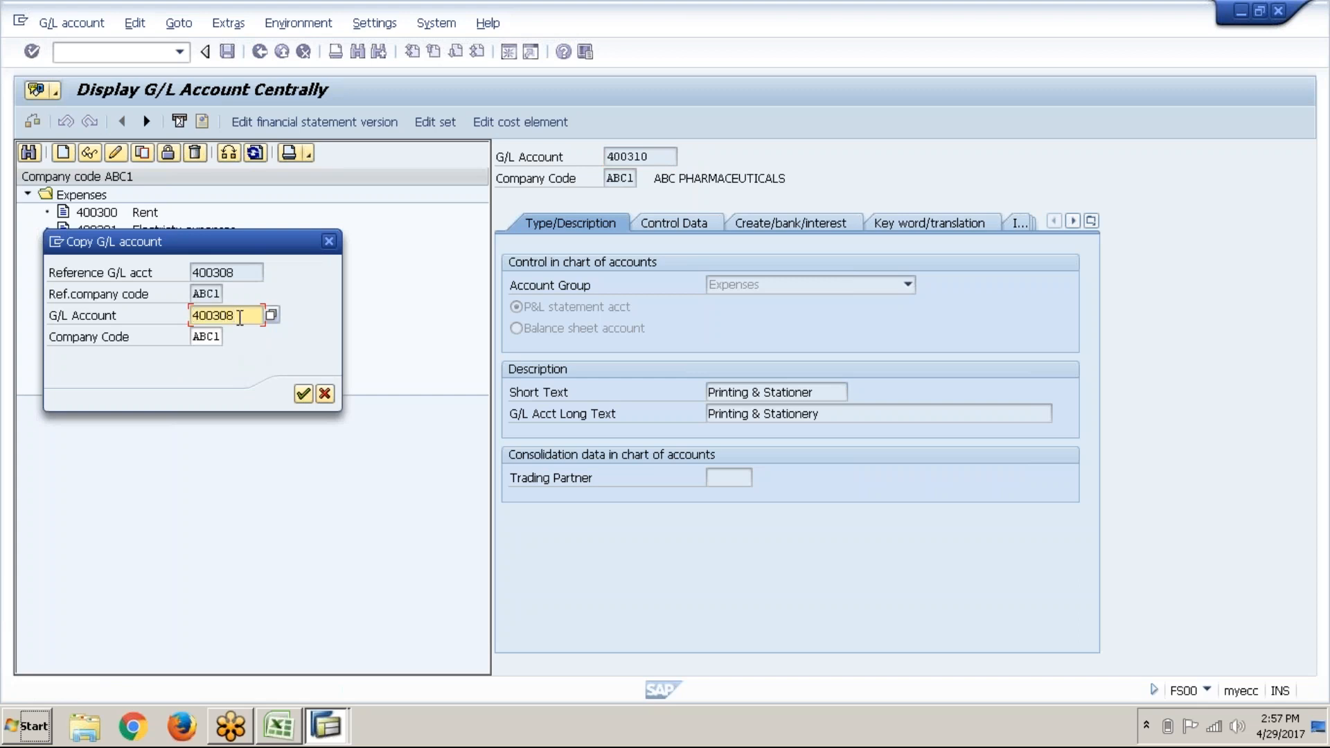
{"action": "key", "text": "BackSpace"}
{"action": "key", "text": "BackSpace"}
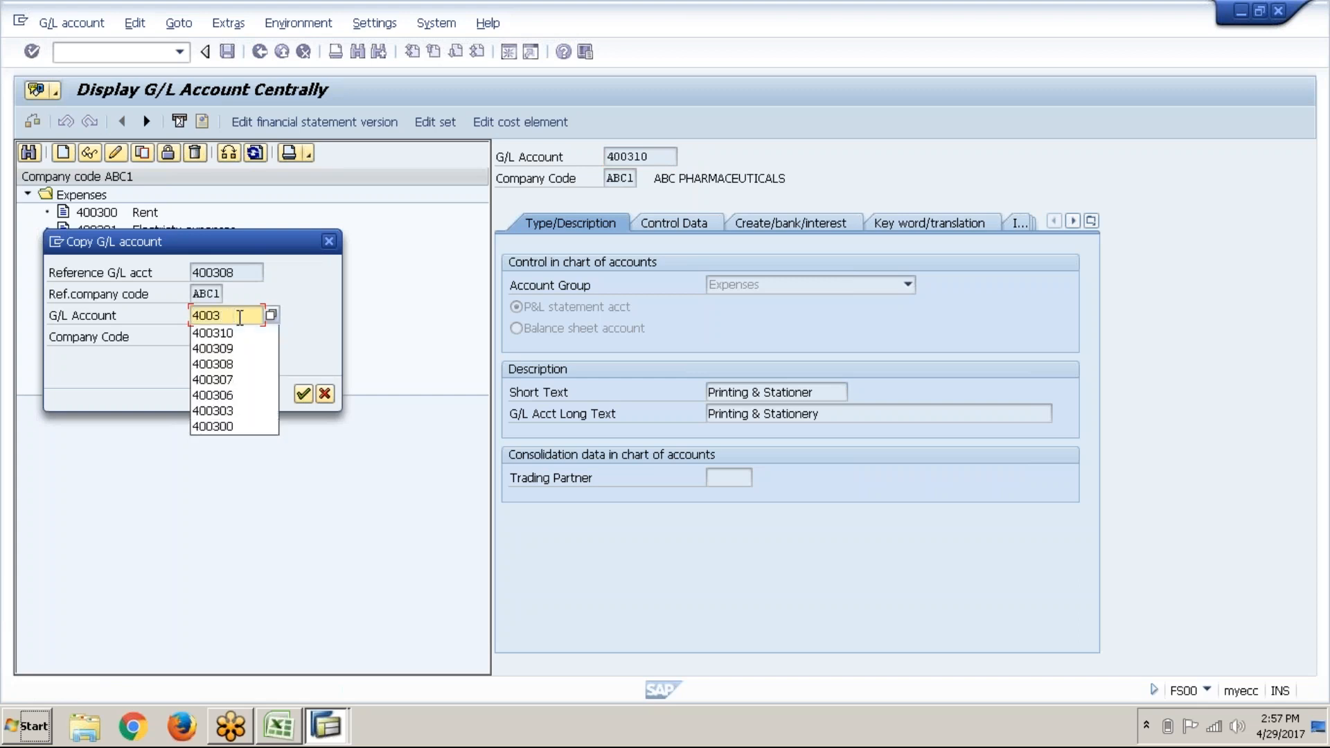
{"action": "type", "text": "11"}
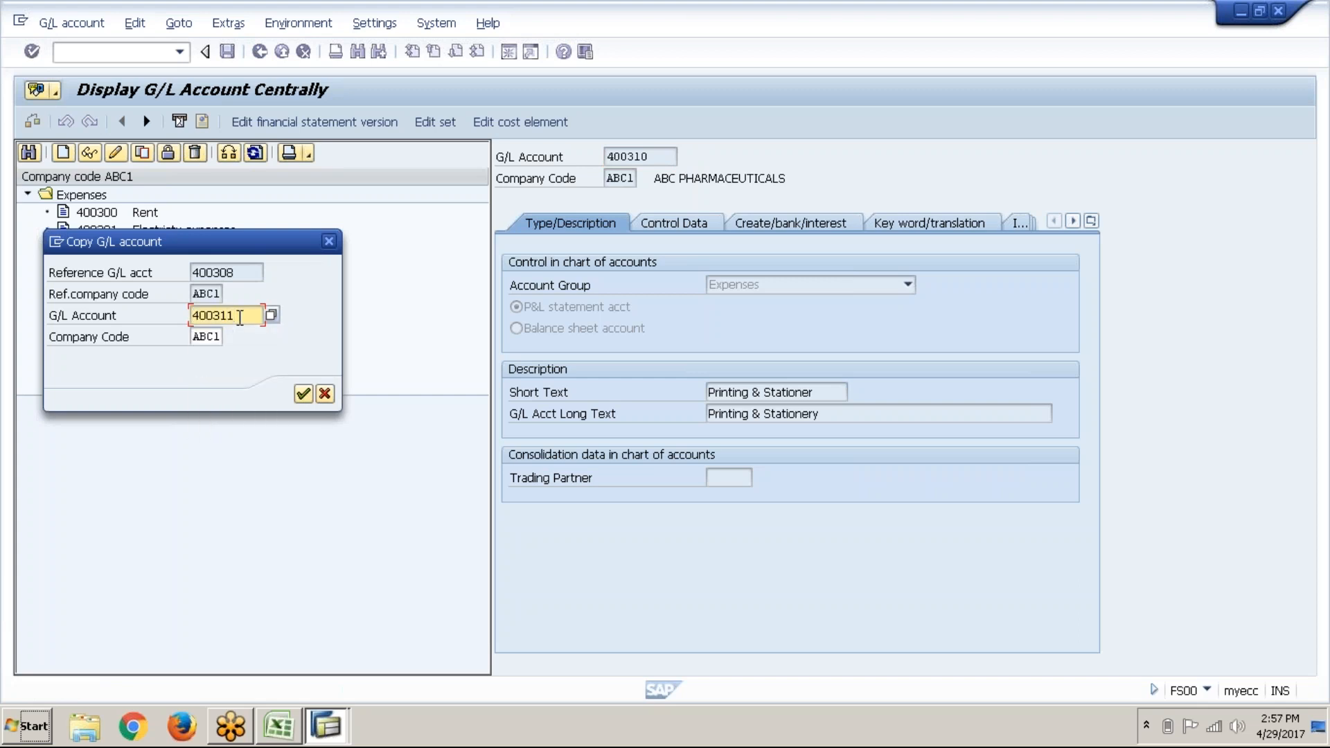
{"action": "key", "text": "Return"}
Step: Copy the Charity & Donations name from the Excel log for account 400311
{"action": "key", "text": "alt+Tab"}
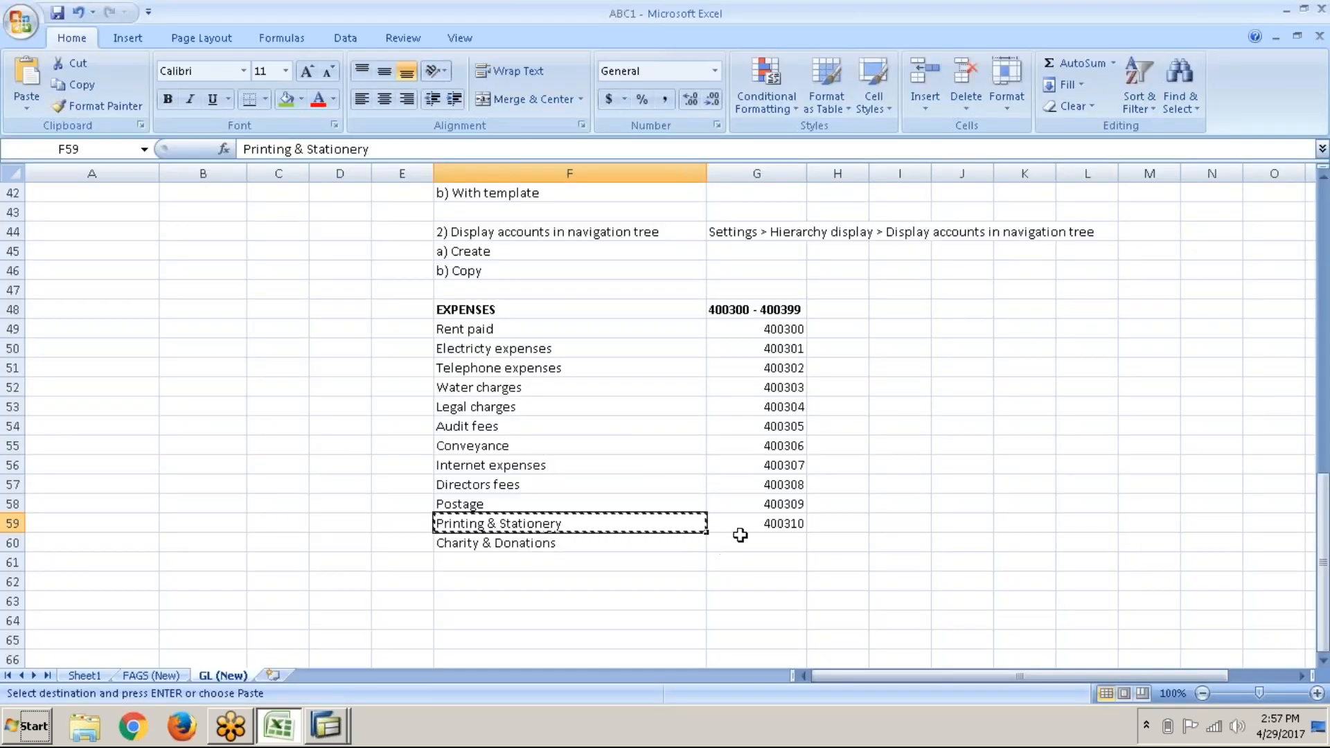
{"action": "left_click", "coordinate": [673, 549]}
{"action": "key", "text": "ctrl+c"}
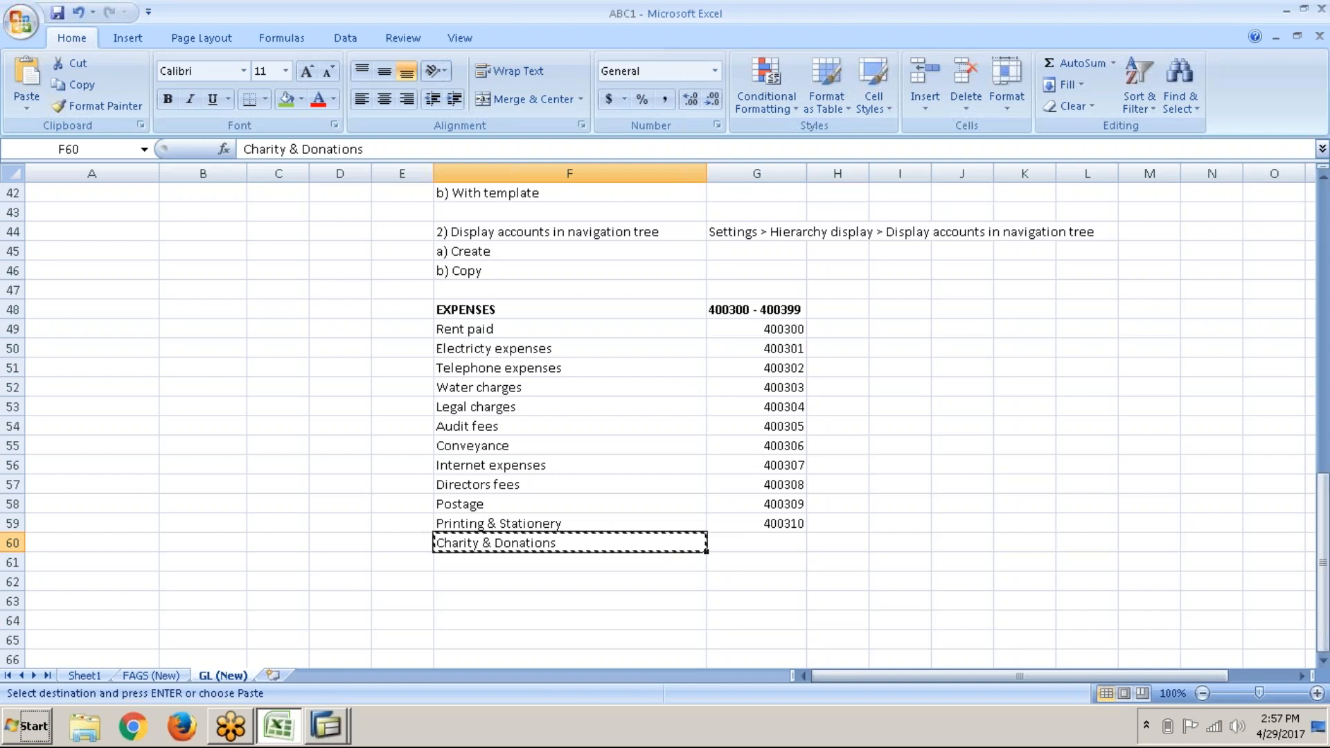
{"action": "key", "text": "Right"}
{"action": "key", "text": "alt+Tab"}
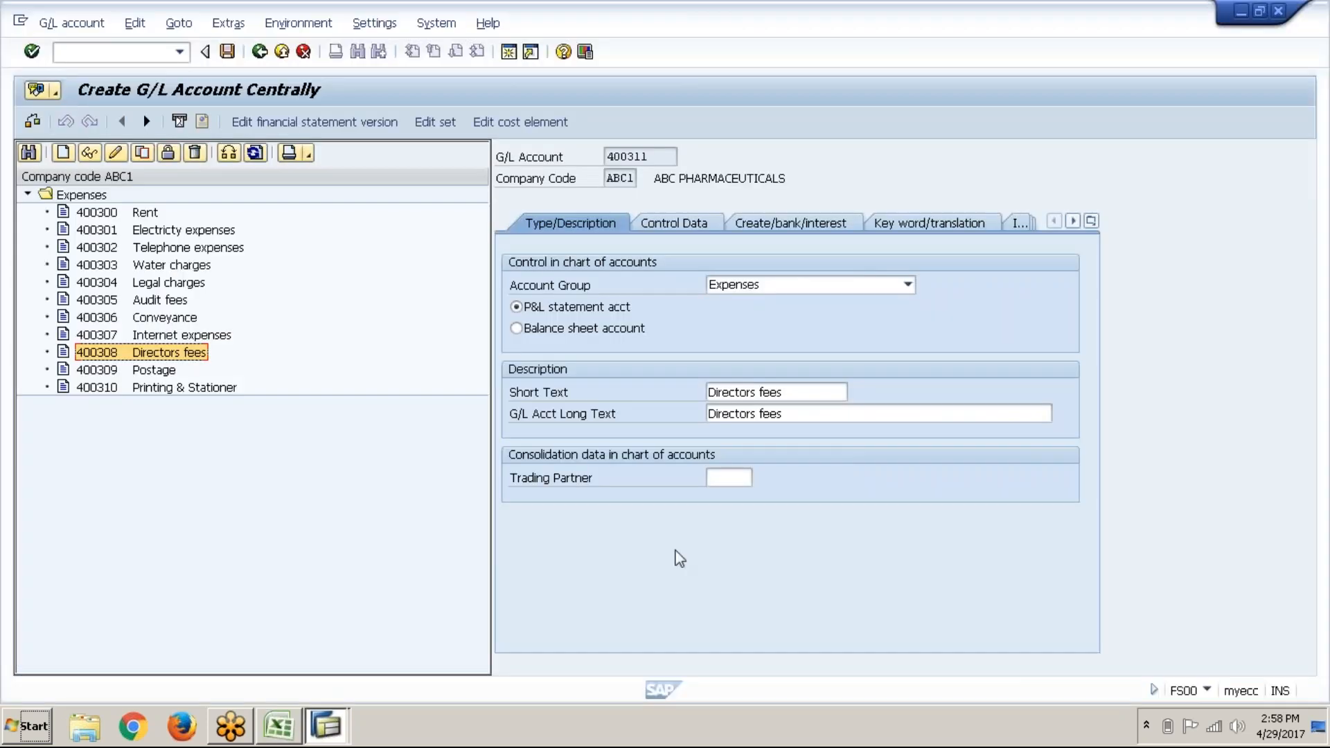
Step: Replace the copied long and short texts with Charity & Donations and save account 400311
{"action": "left_click", "coordinate": [837, 411]}
{"action": "key", "text": "BackSpace"}
{"action": "key", "text": "BackSpace"}
{"action": "key", "text": "BackSpace"}
{"action": "key", "text": "BackSpace"}
{"action": "key", "text": "BackSpace"}
{"action": "key", "text": "BackSpace"}
{"action": "key", "text": "BackSpace"}
{"action": "key", "text": "BackSpace"}
{"action": "key", "text": "BackSpace"}
{"action": "key", "text": "BackSpace"}
{"action": "key", "text": "BackSpace"}
{"action": "key", "text": "BackSpace"}
{"action": "key", "text": "BackSpace"}
{"action": "key", "text": "BackSpace"}
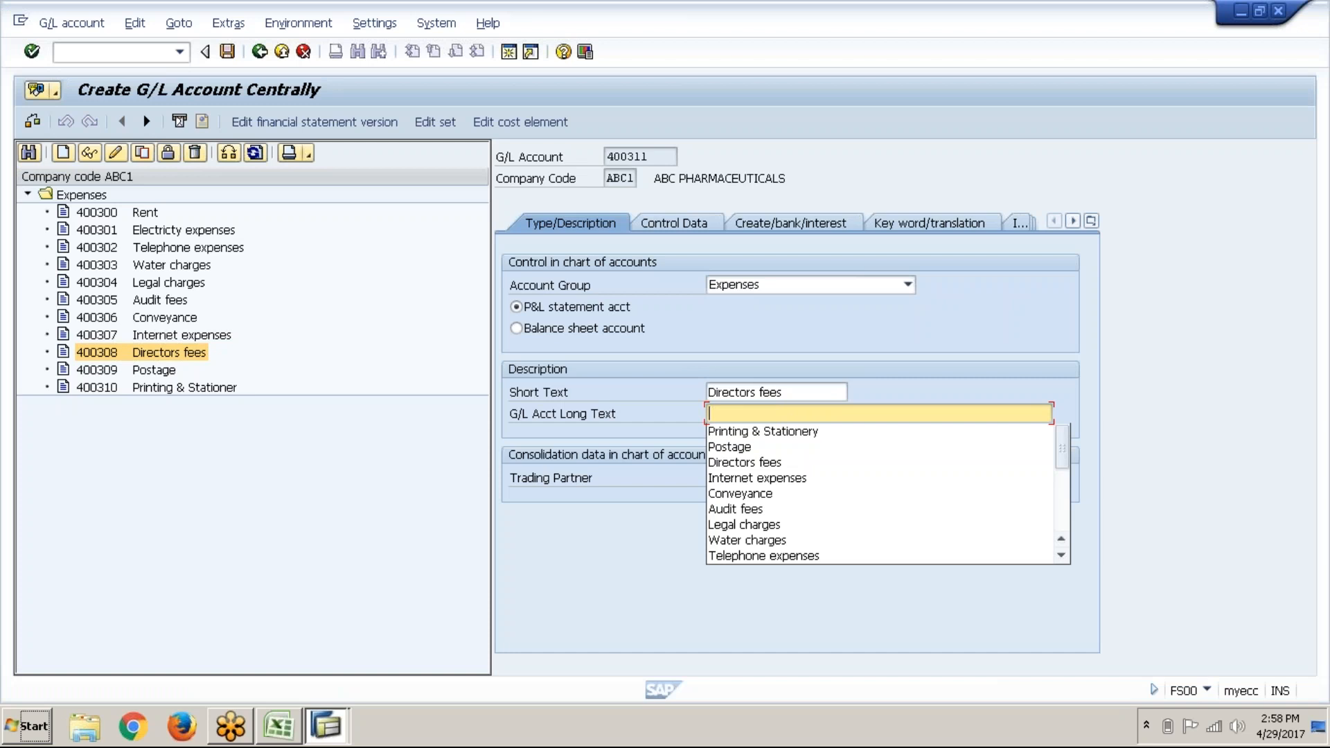
{"action": "key", "text": "ctrl+v"}
{"action": "type", "text": "~~"}
{"action": "key", "text": "BackSpace"}
{"action": "key", "text": "BackSpace"}
{"action": "key", "text": "shift+Tab"}
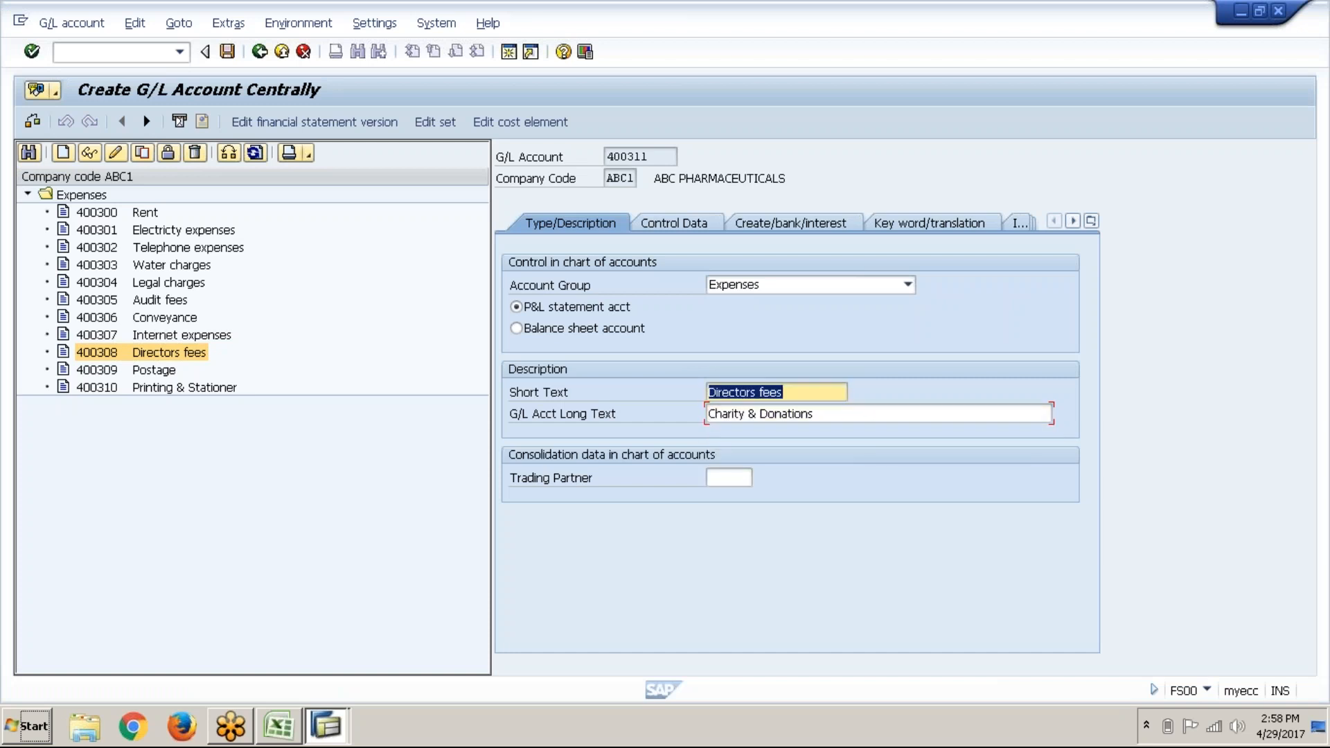
{"action": "key", "text": "ctrl+v"}
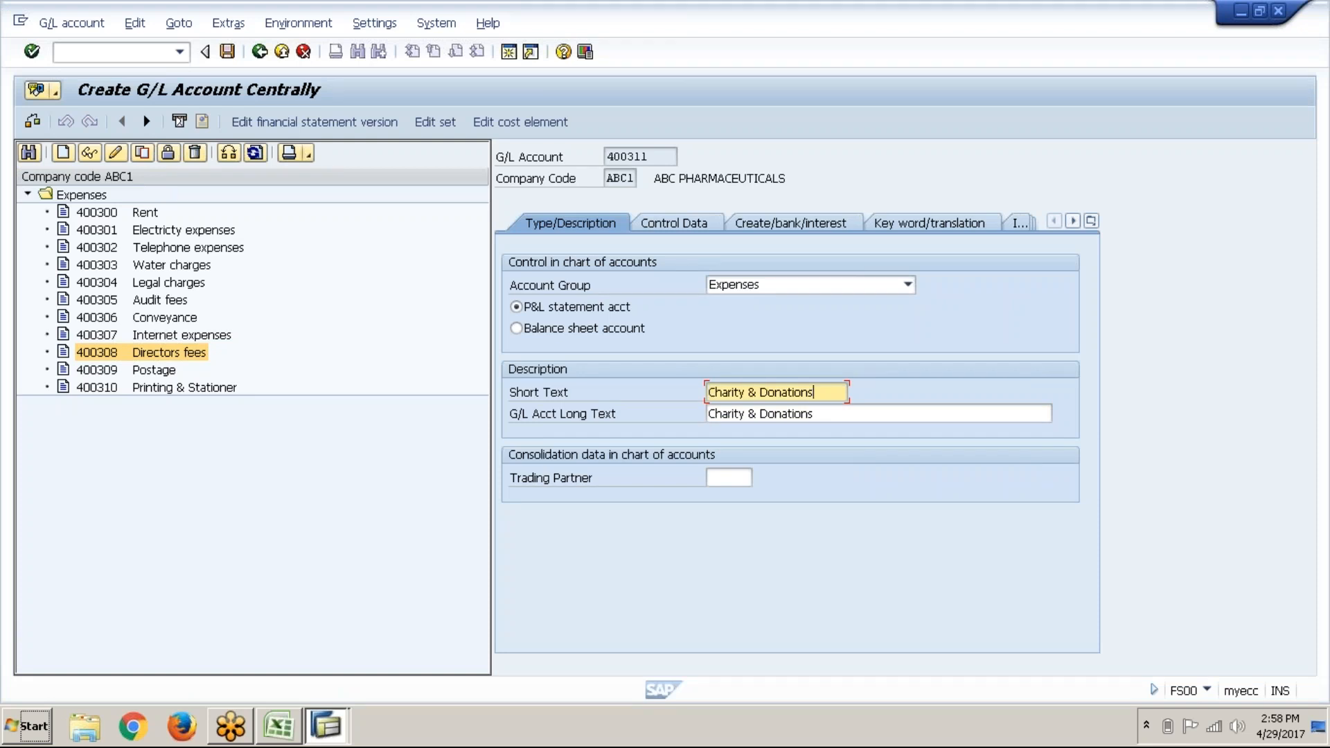
{"action": "key", "text": "ctrl+s"}
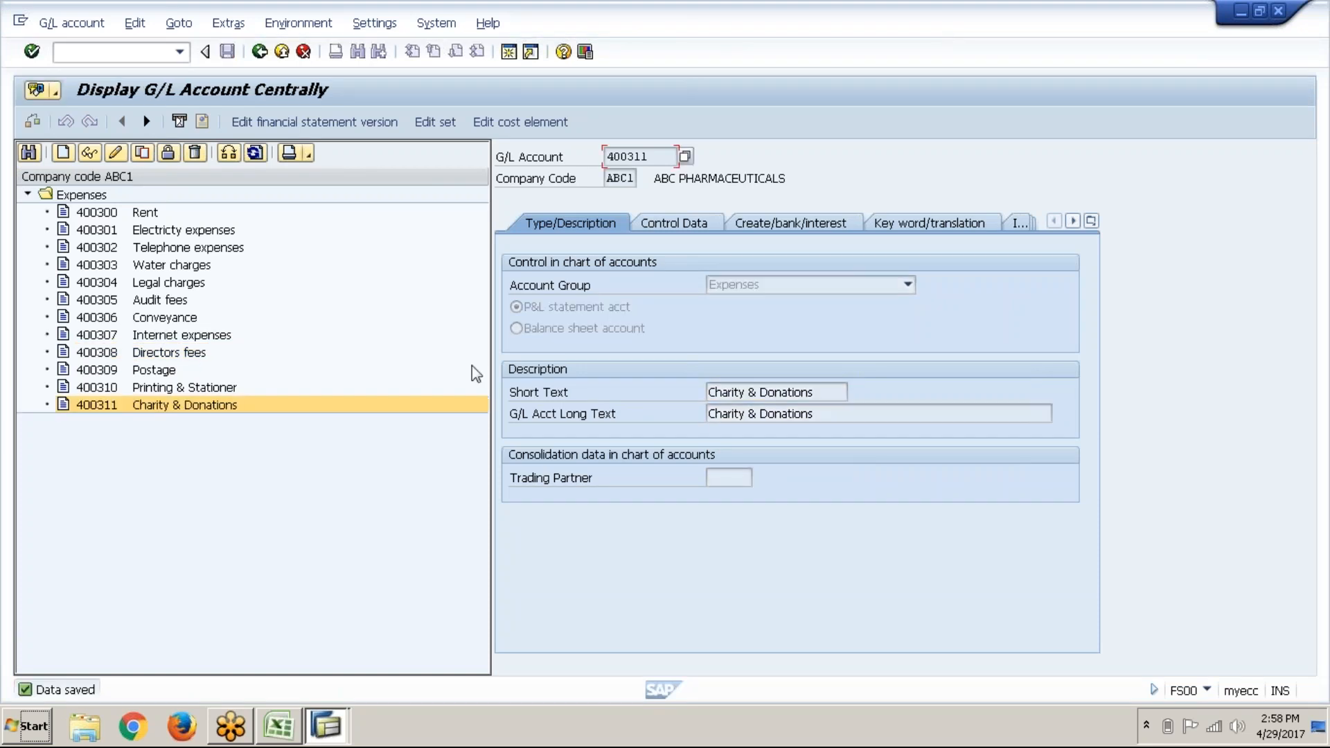
{"action": "key", "text": "alt+Tab"}
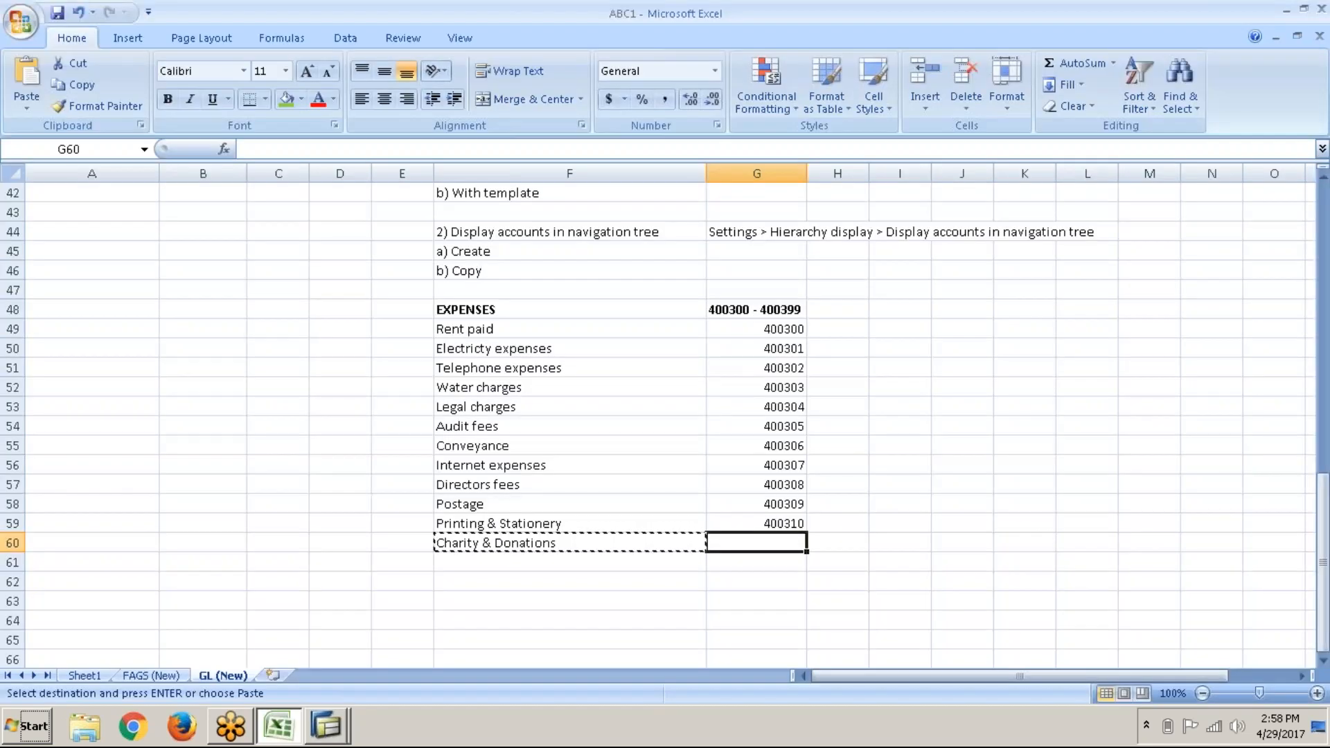
Step: Enter 400311 in cell G60 beside Charity & Donations
{"action": "type", "text": "4"}
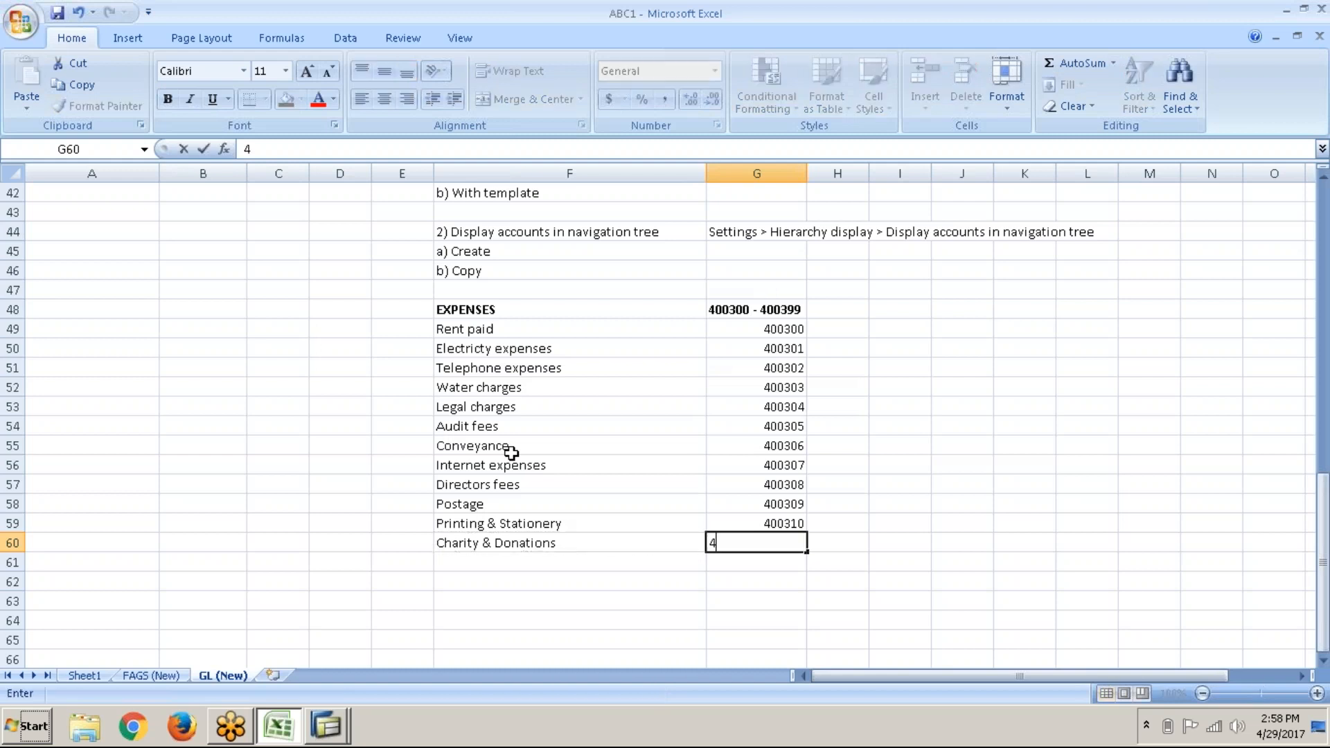
{"action": "type", "text": "00311"}
{"action": "key", "text": "Return"}
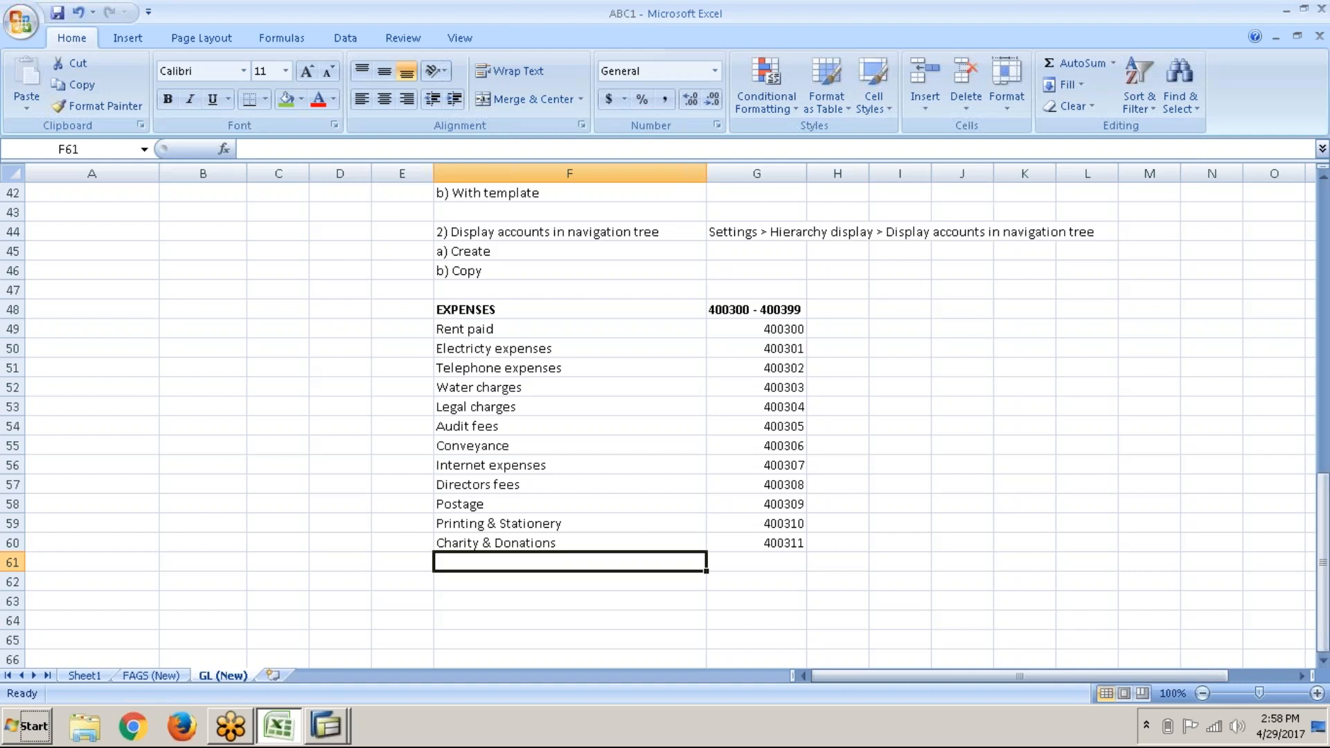
Step: Switch from Excel back to SAP's display of G/L account 400311 Charity & Donations
{"action": "key", "text": "alt+Tab"}
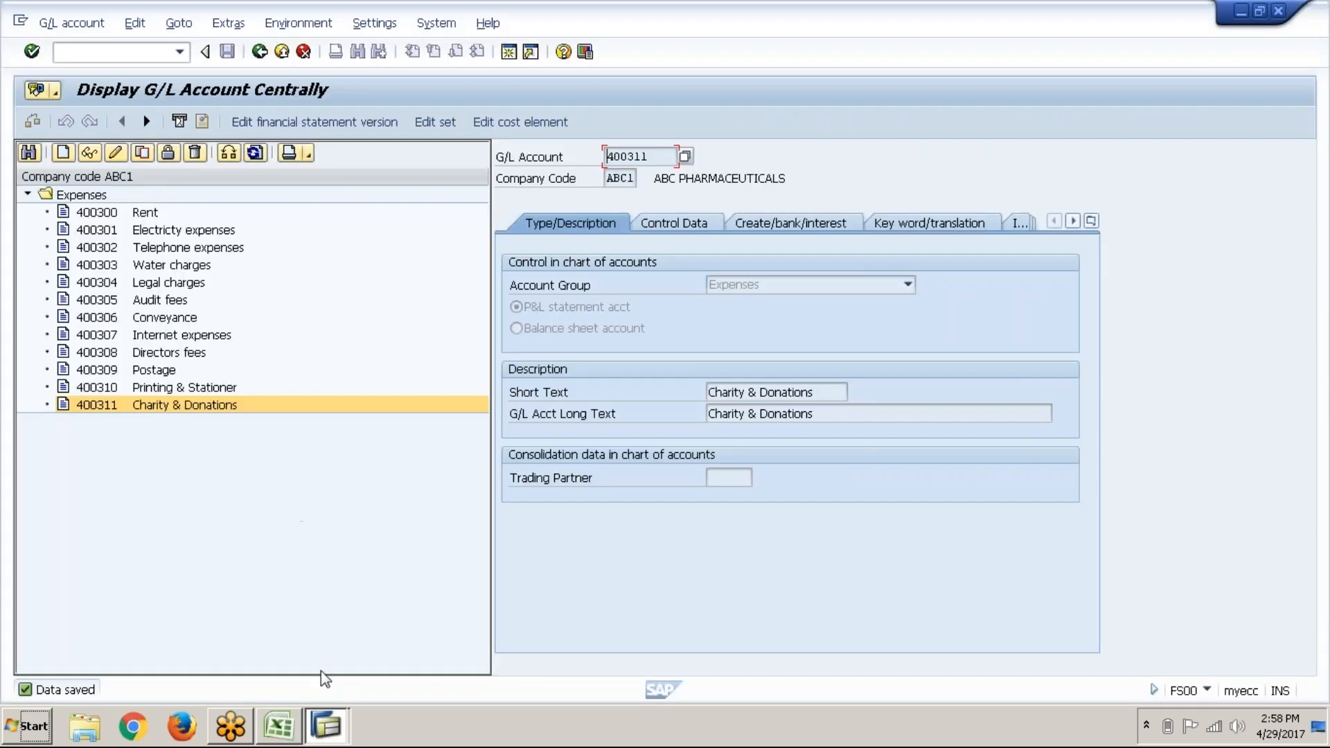
{"action": "left_click", "coordinate": [336, 731]}
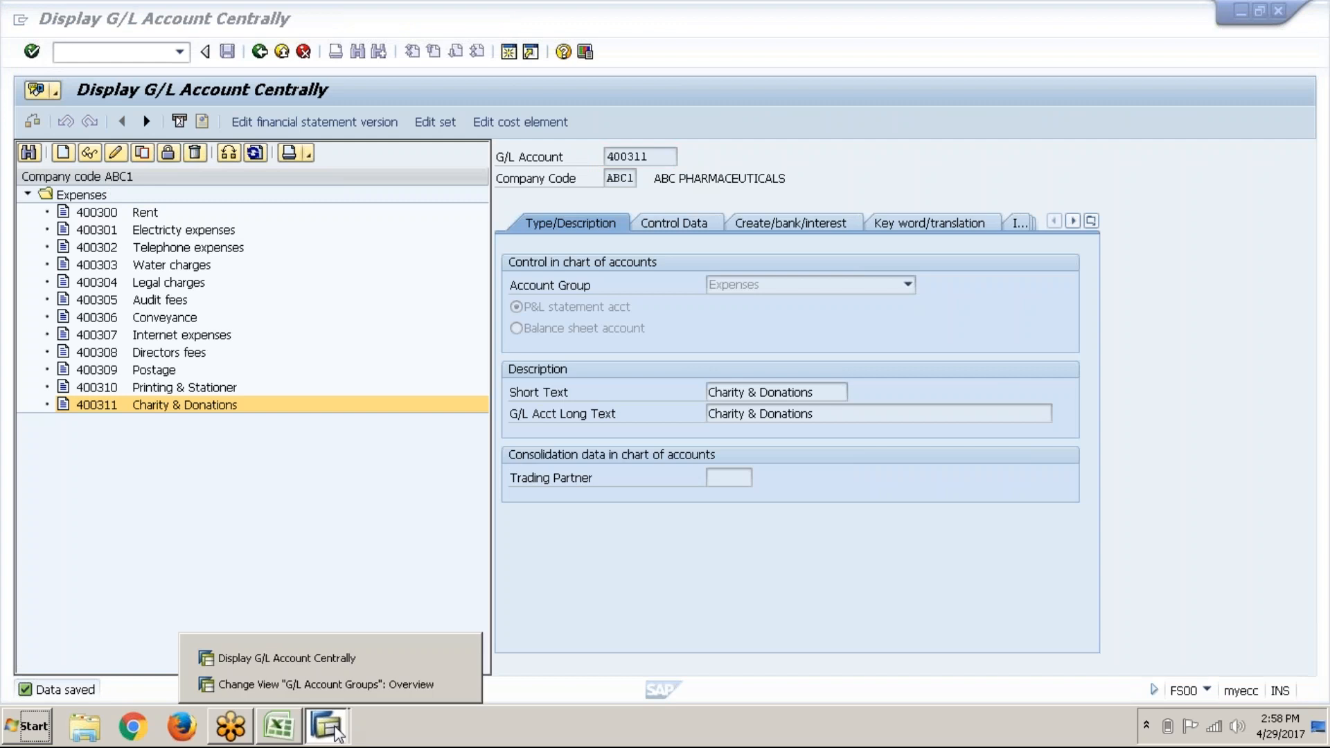
{"action": "left_click", "coordinate": [340, 687]}
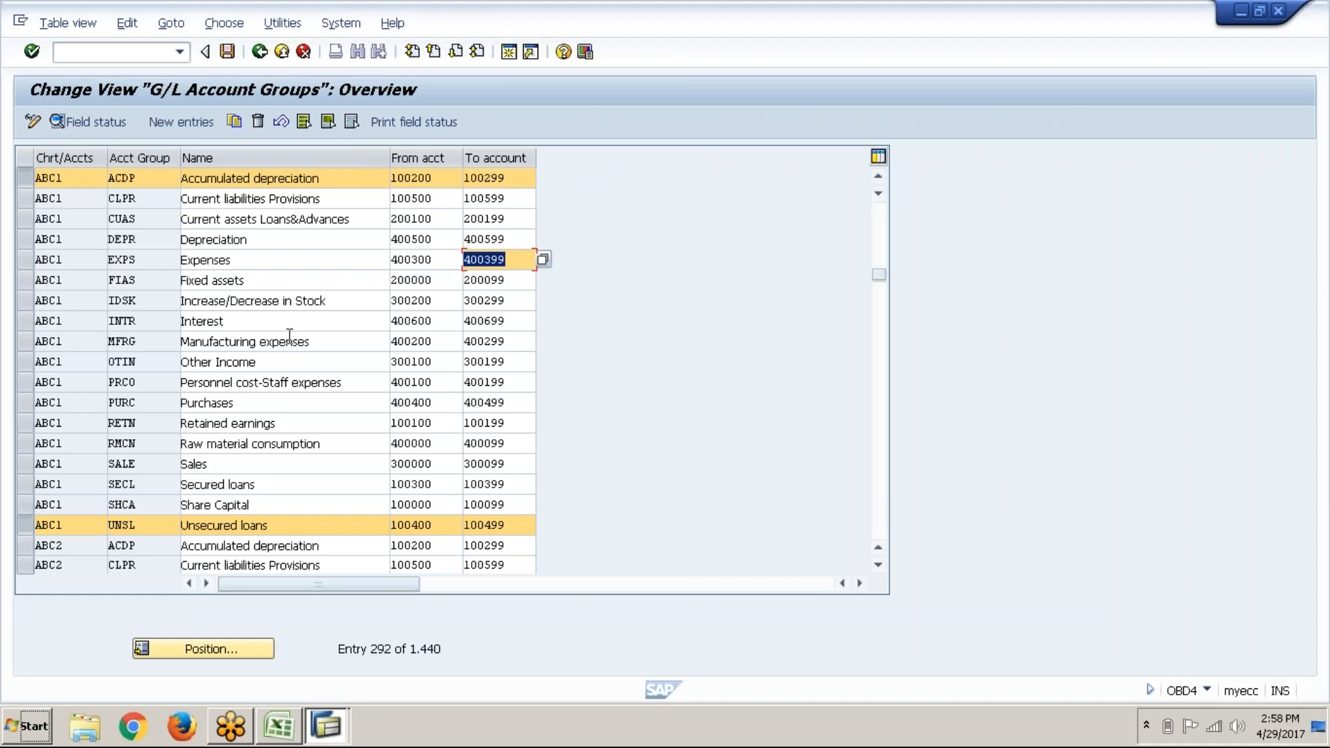
{"action": "left_click", "coordinate": [290, 360]}
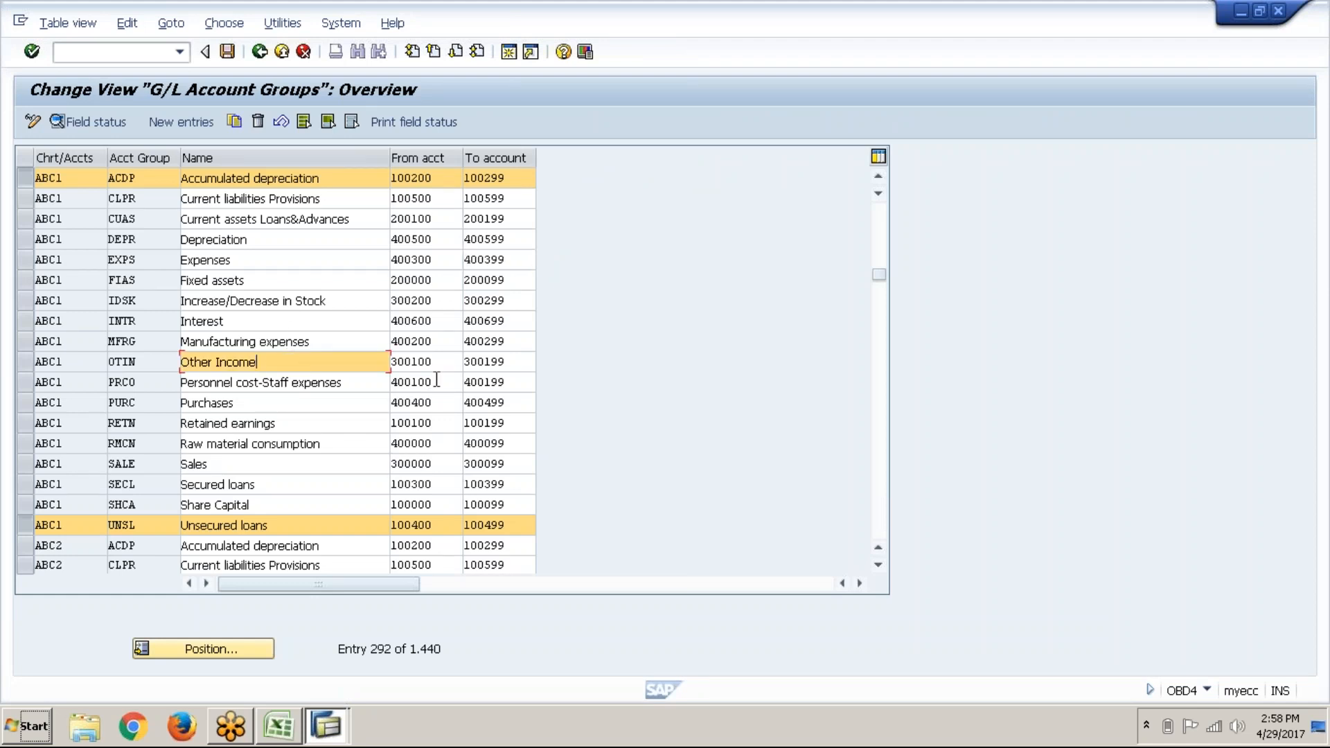
{"action": "left_click", "coordinate": [443, 377]}
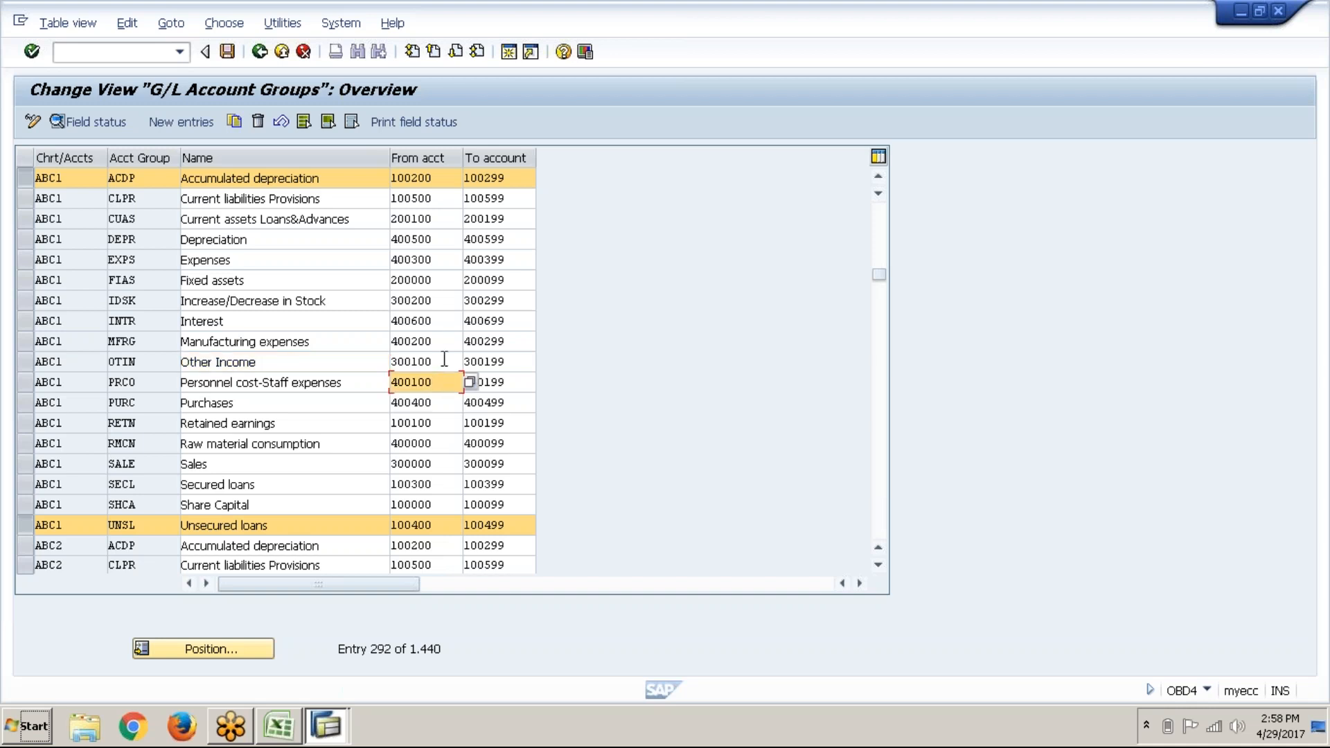
{"action": "left_click", "coordinate": [444, 358]}
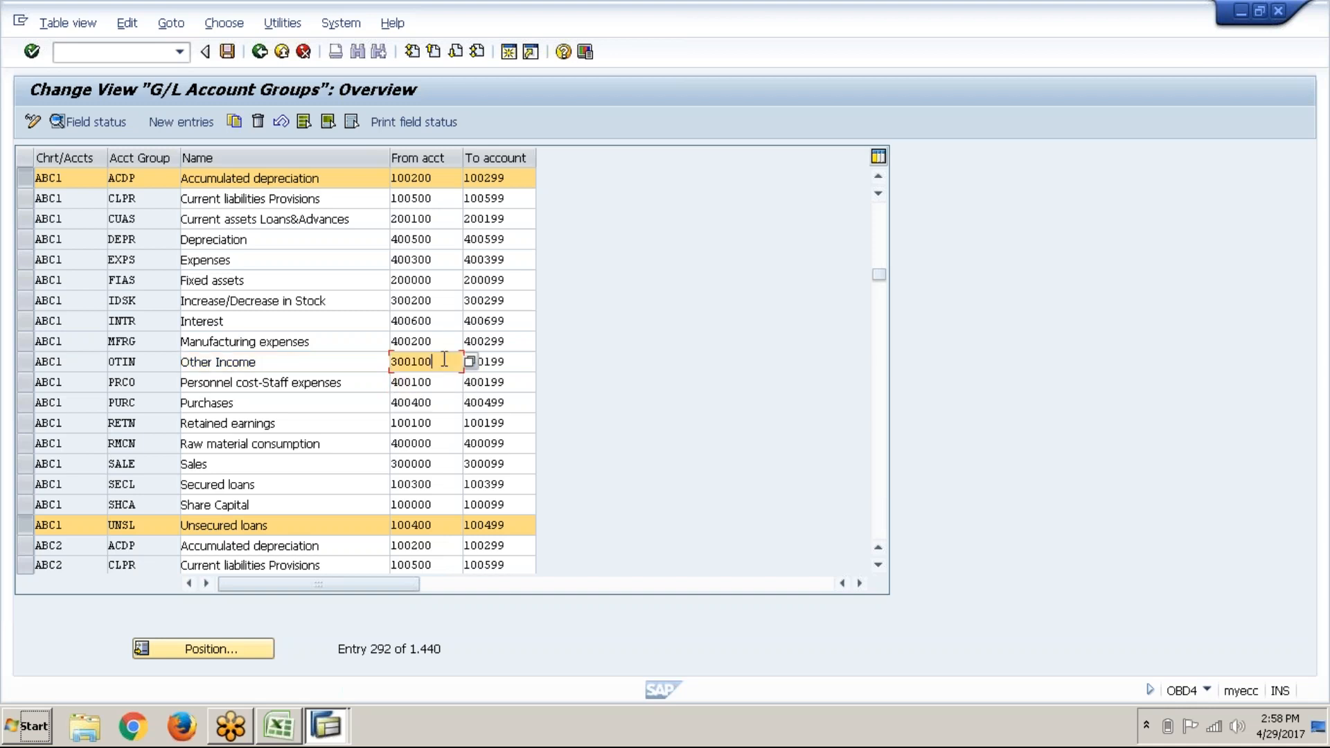
{"action": "left_click", "coordinate": [515, 362]}
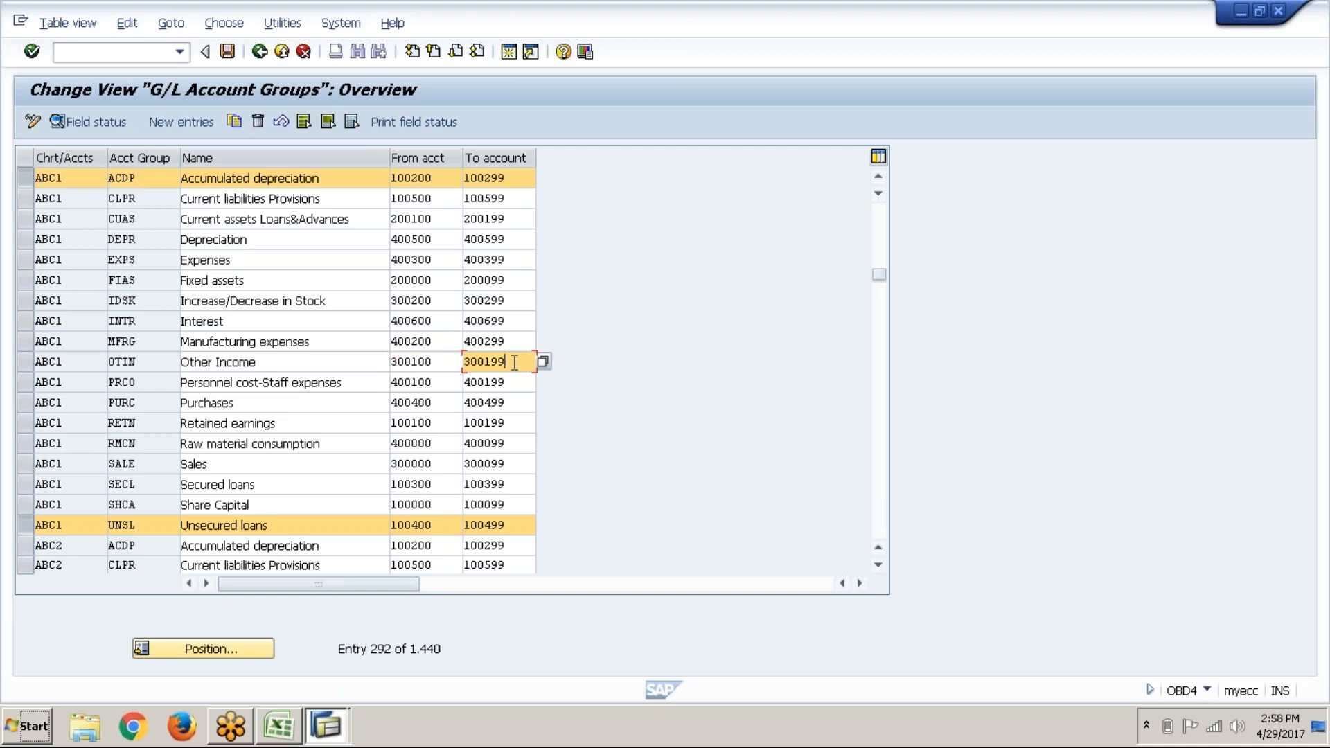
{"action": "key", "text": "alt+Tab"}
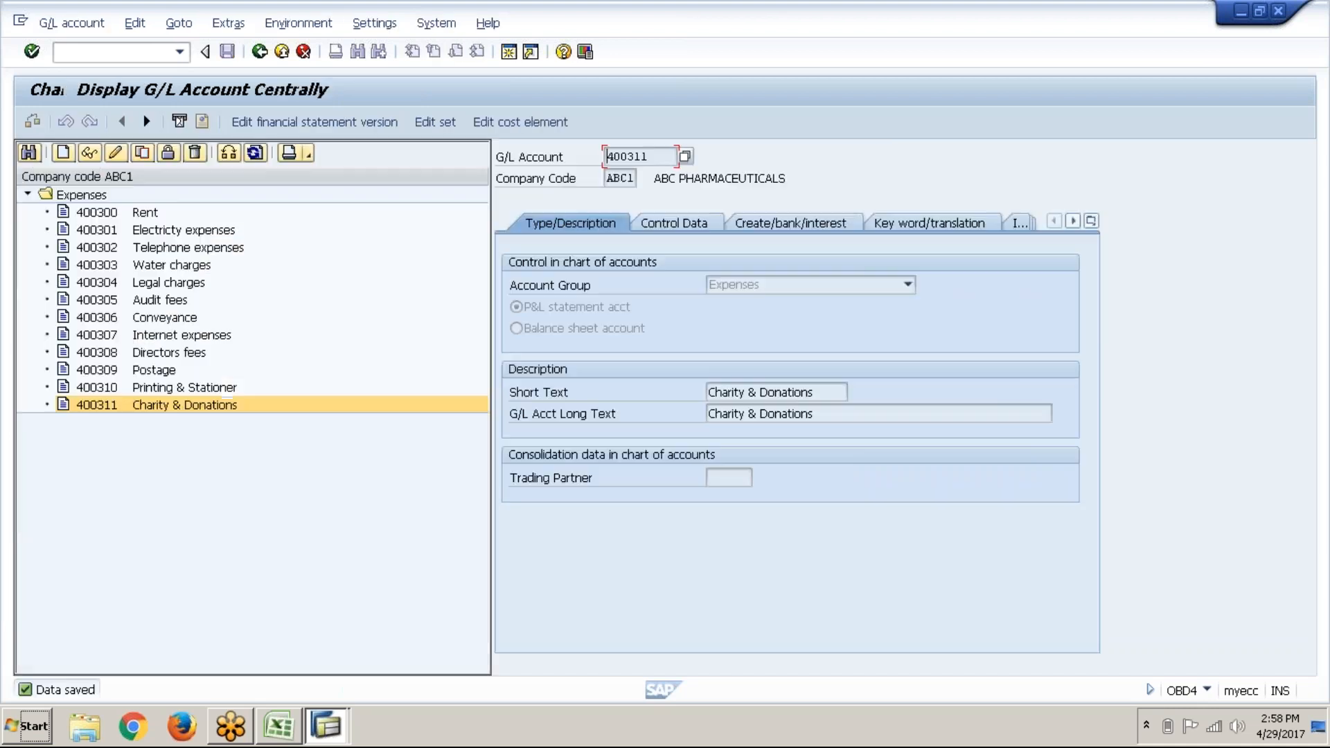
Step: Create new G/L account 300100 in the Other Income account group
{"action": "left_click", "coordinate": [62, 153]}
{"action": "type", "text": "300100"}
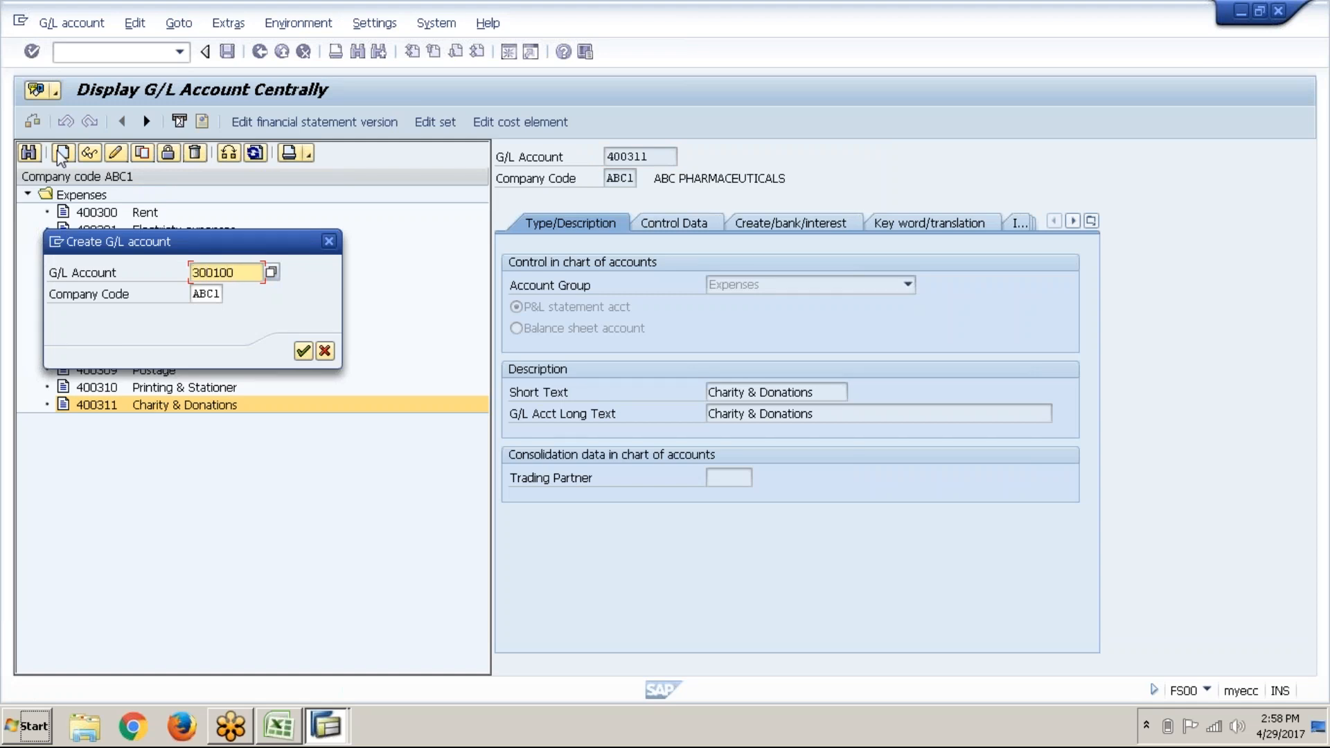
{"action": "key", "text": "Return"}
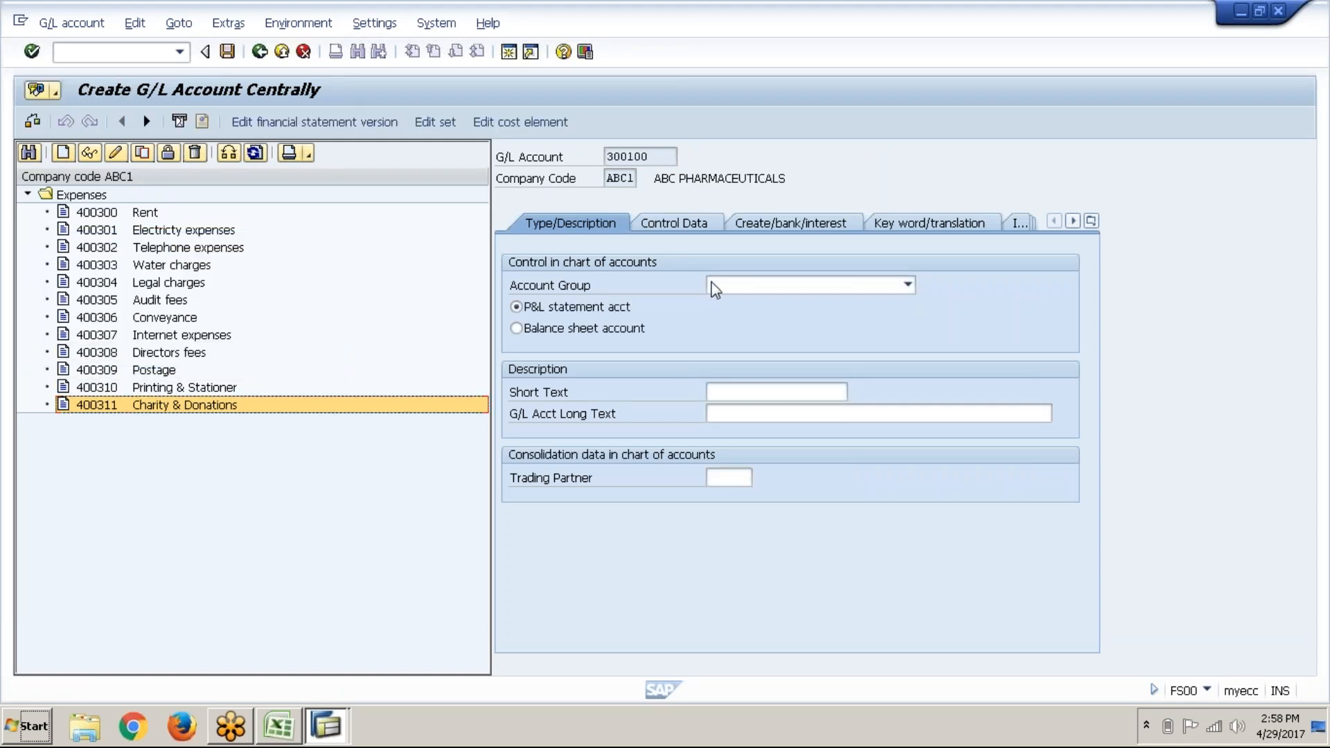
{"action": "left_click", "coordinate": [715, 289]}
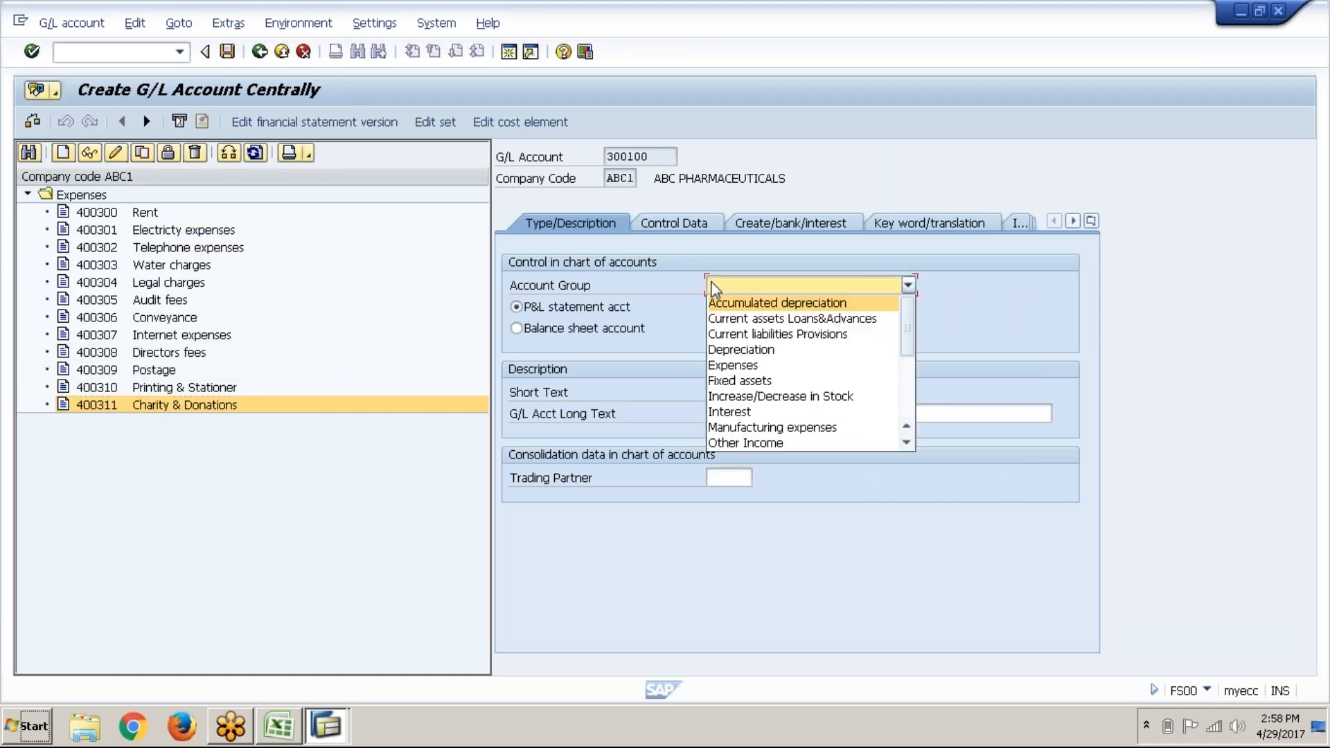
{"action": "left_click", "coordinate": [909, 416]}
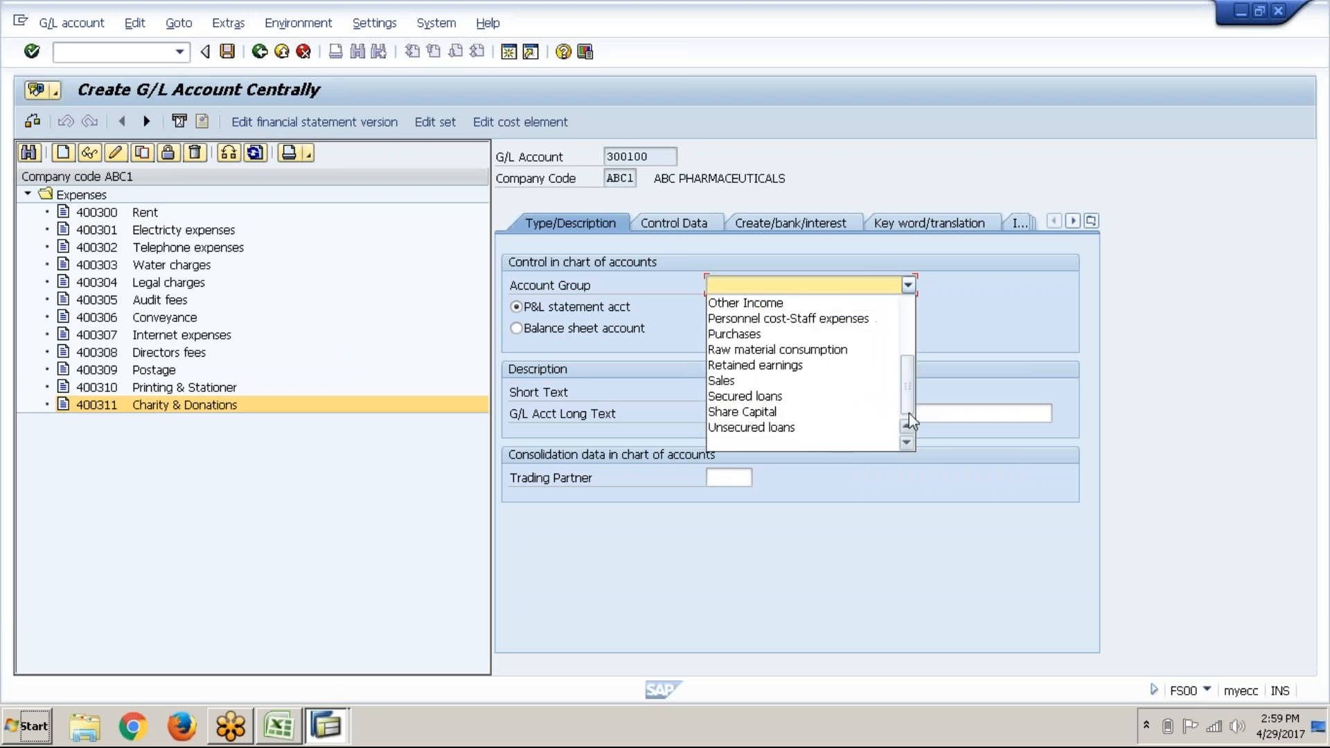
{"action": "left_click", "coordinate": [783, 305]}
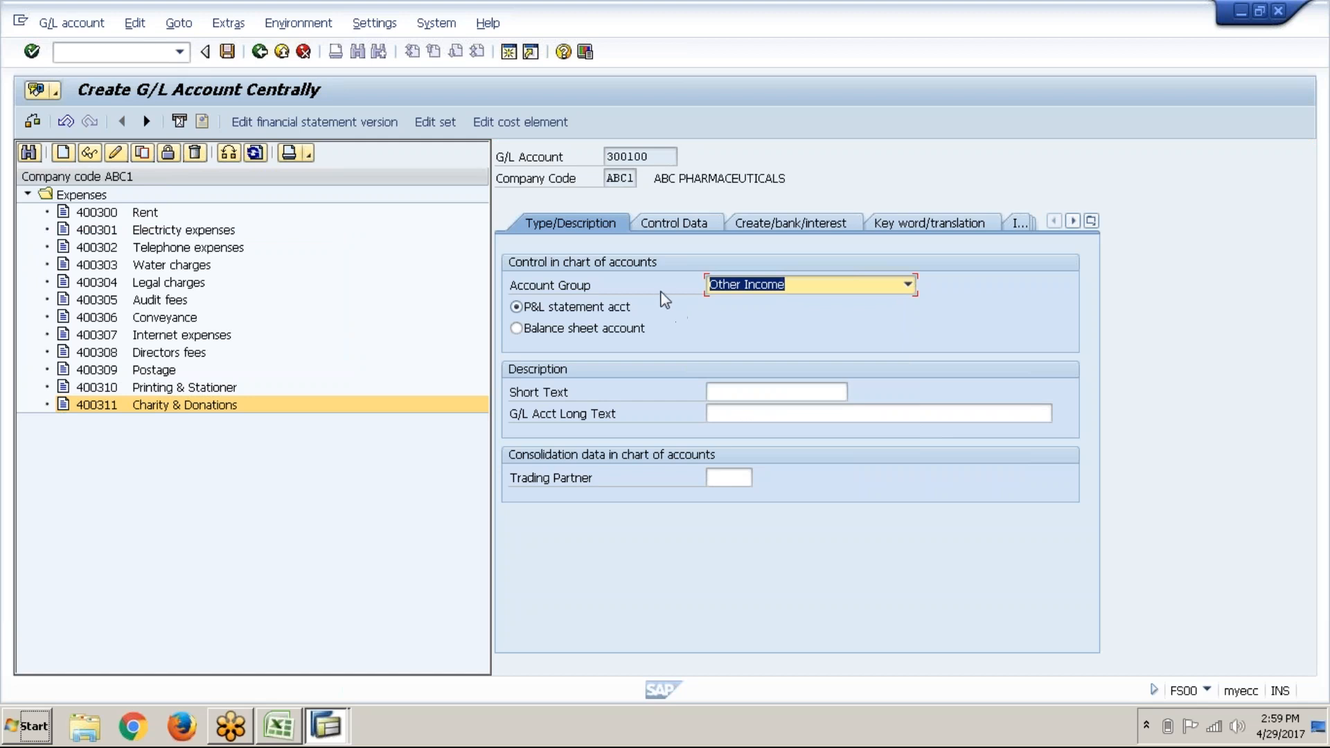
Step: Set both the short and long text of 300100 to Rent received
{"action": "left_click", "coordinate": [725, 397]}
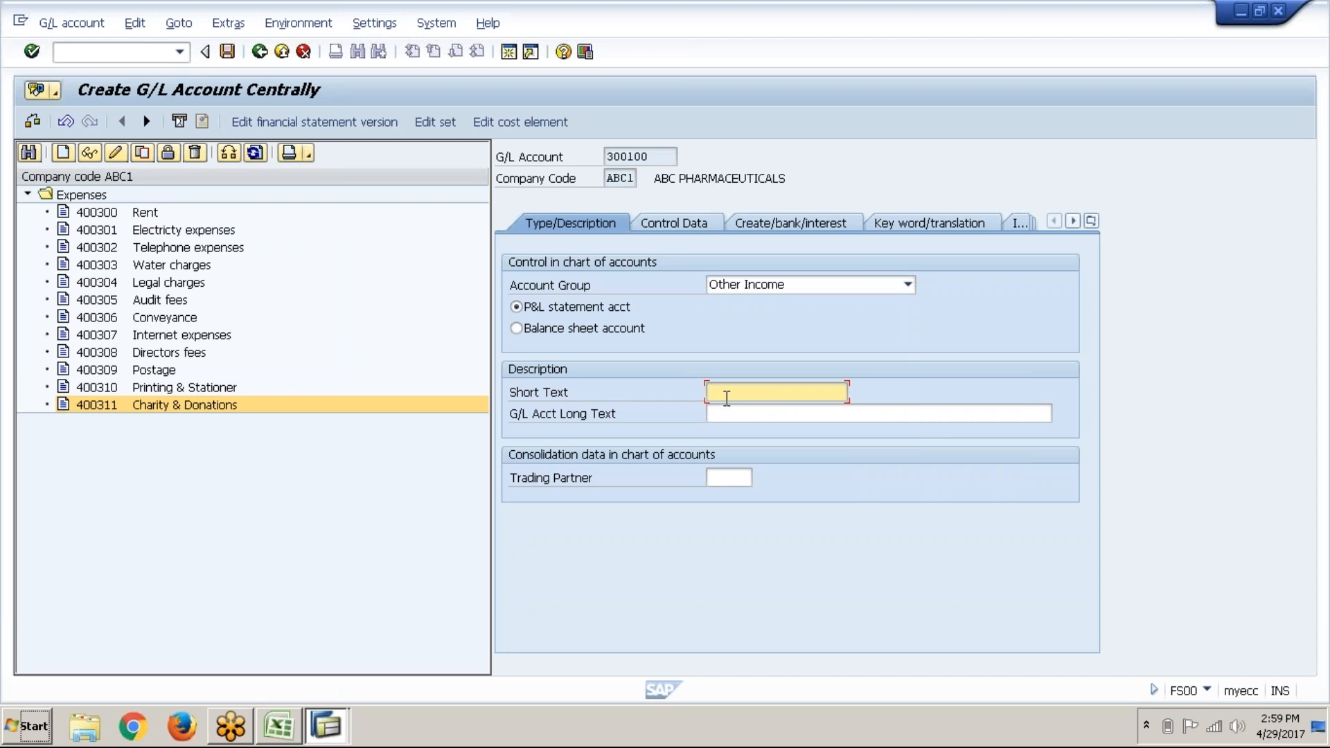
{"action": "type", "text": "Rent"}
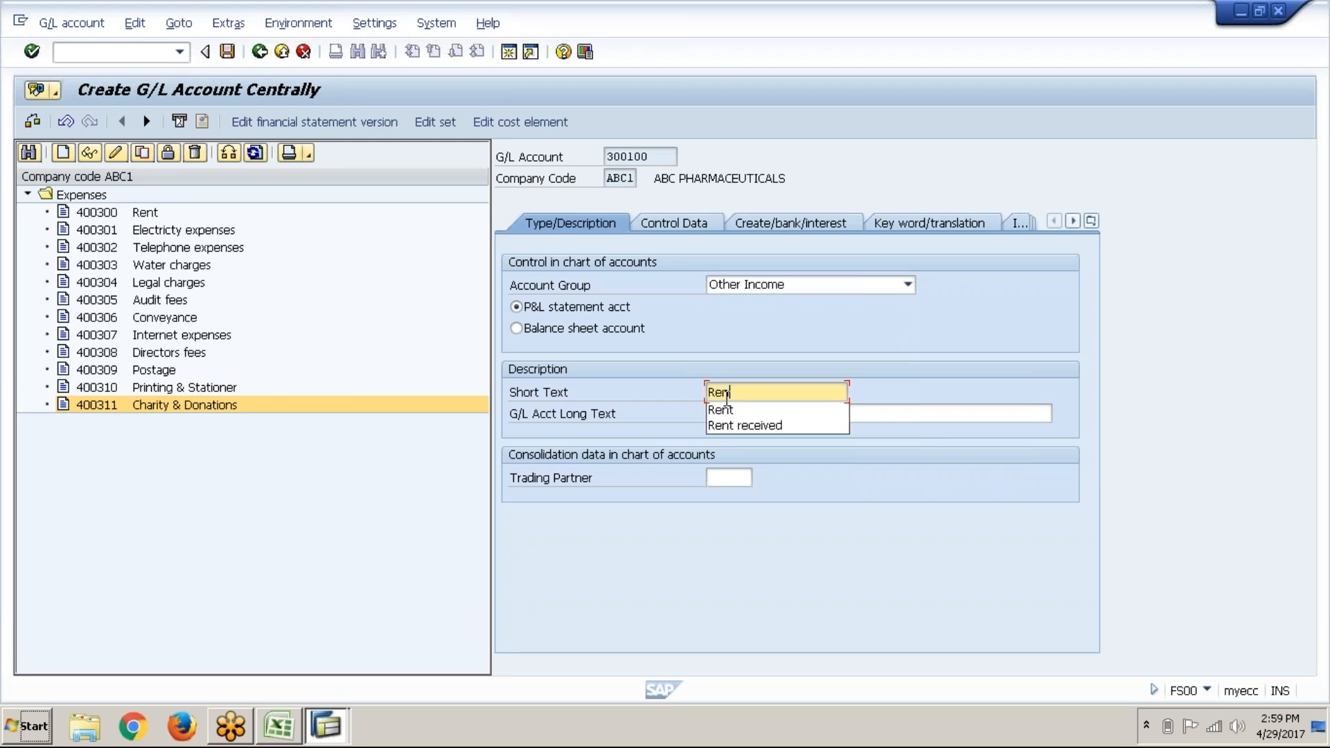
{"action": "key", "text": "Down"}
{"action": "key", "text": "Down"}
{"action": "key", "text": "Return"}
{"action": "key", "text": "Tab"}
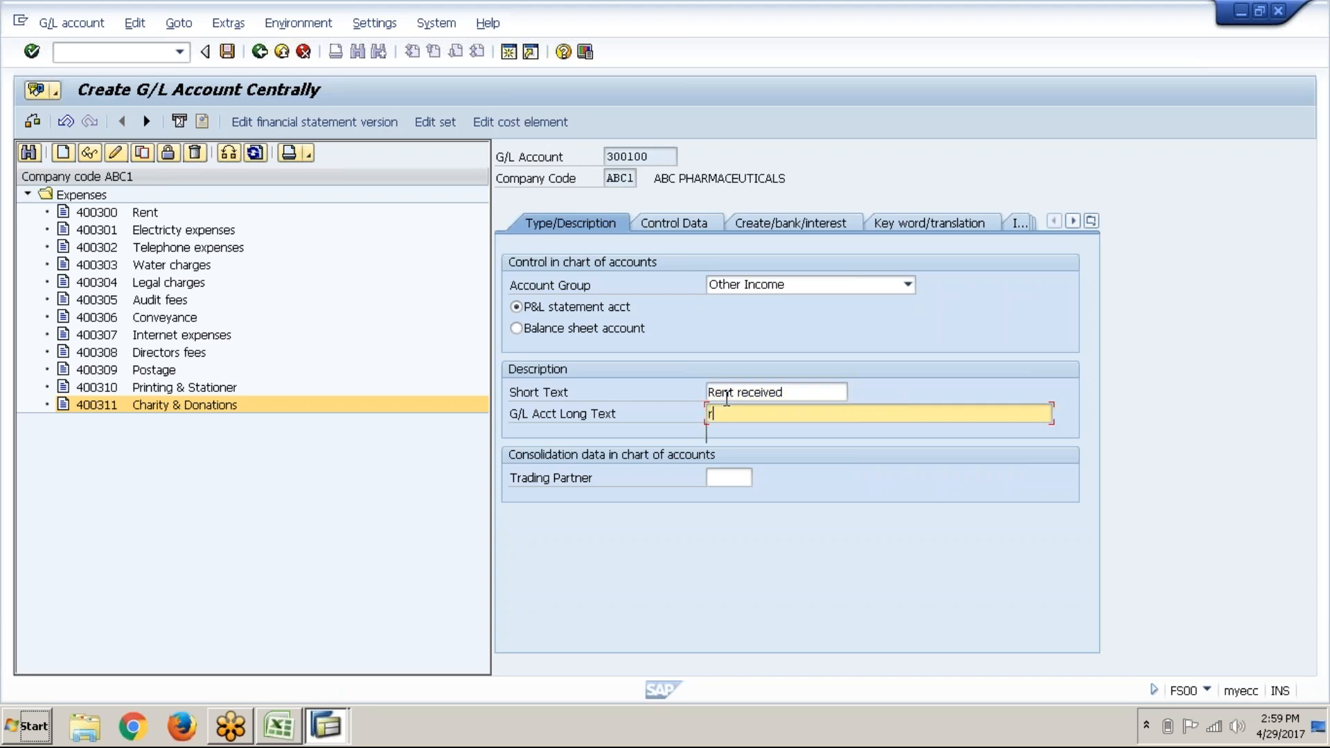
{"action": "type", "text": "Re"}
{"action": "key", "text": "Down"}
{"action": "key", "text": "Down"}
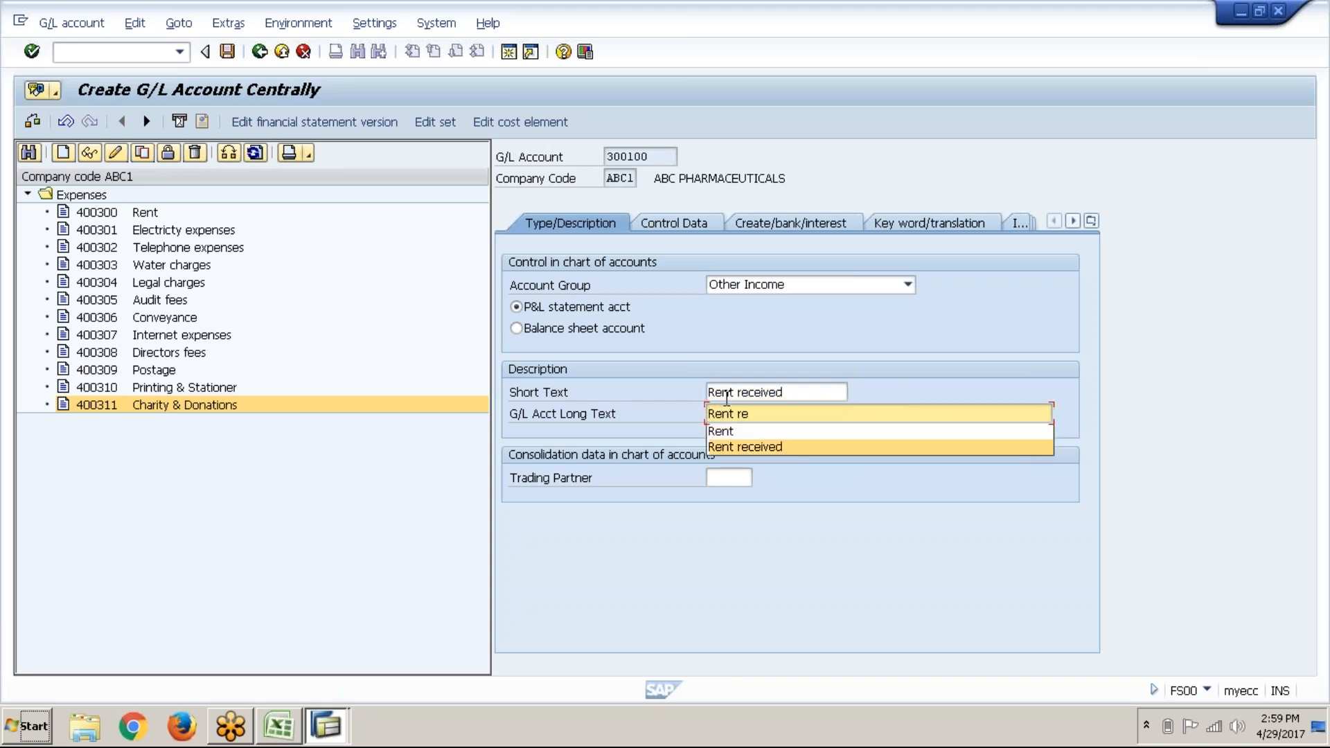
{"action": "key", "text": "Return"}
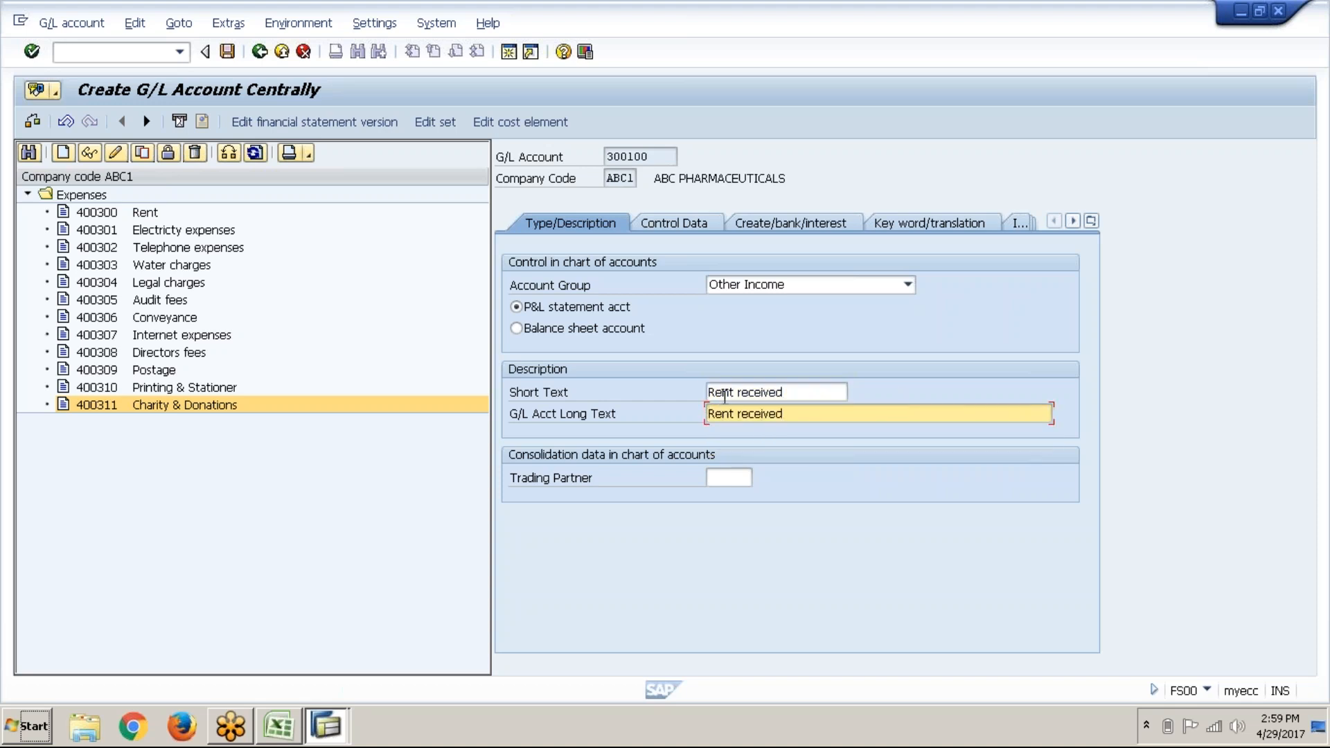
{"action": "left_click", "coordinate": [691, 227]}
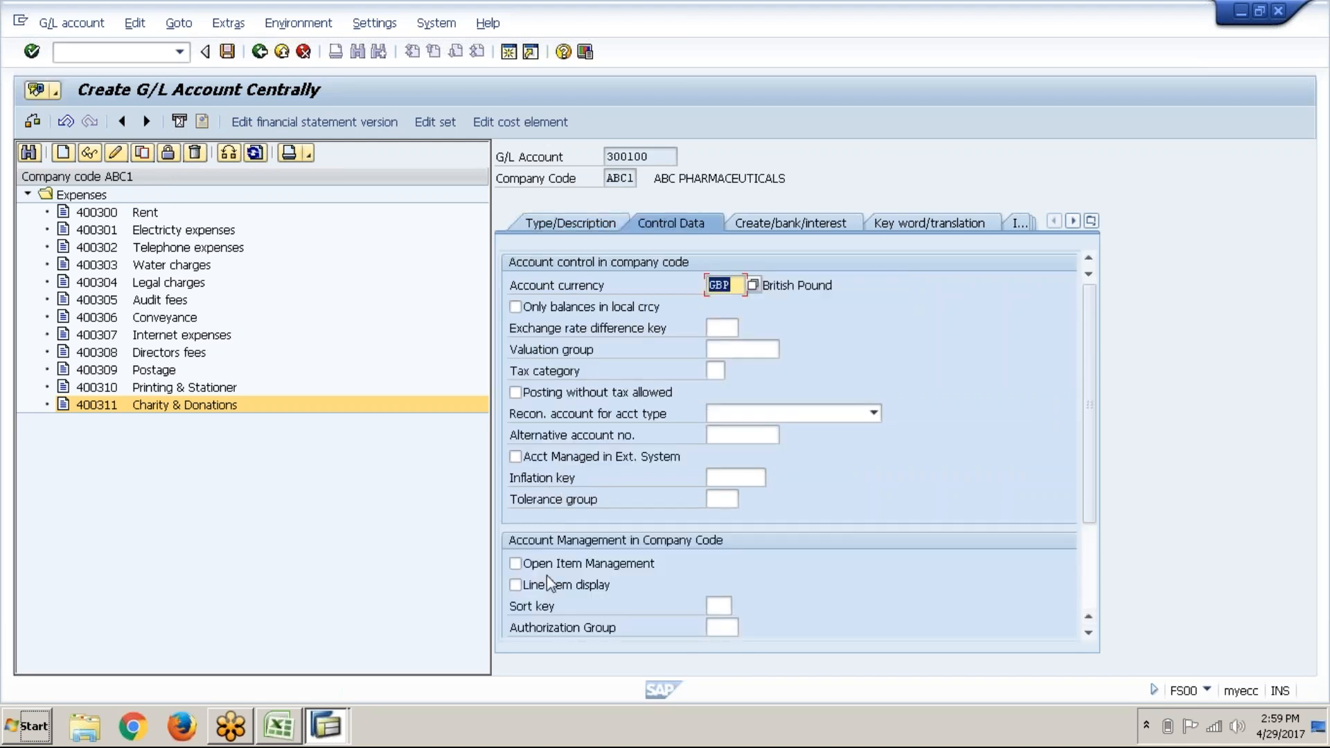
Step: Turn on line item display and set sort key 001 for account 300100
{"action": "left_click", "coordinate": [552, 588]}
{"action": "left_click", "coordinate": [719, 607]}
{"action": "type", "text": "001"}
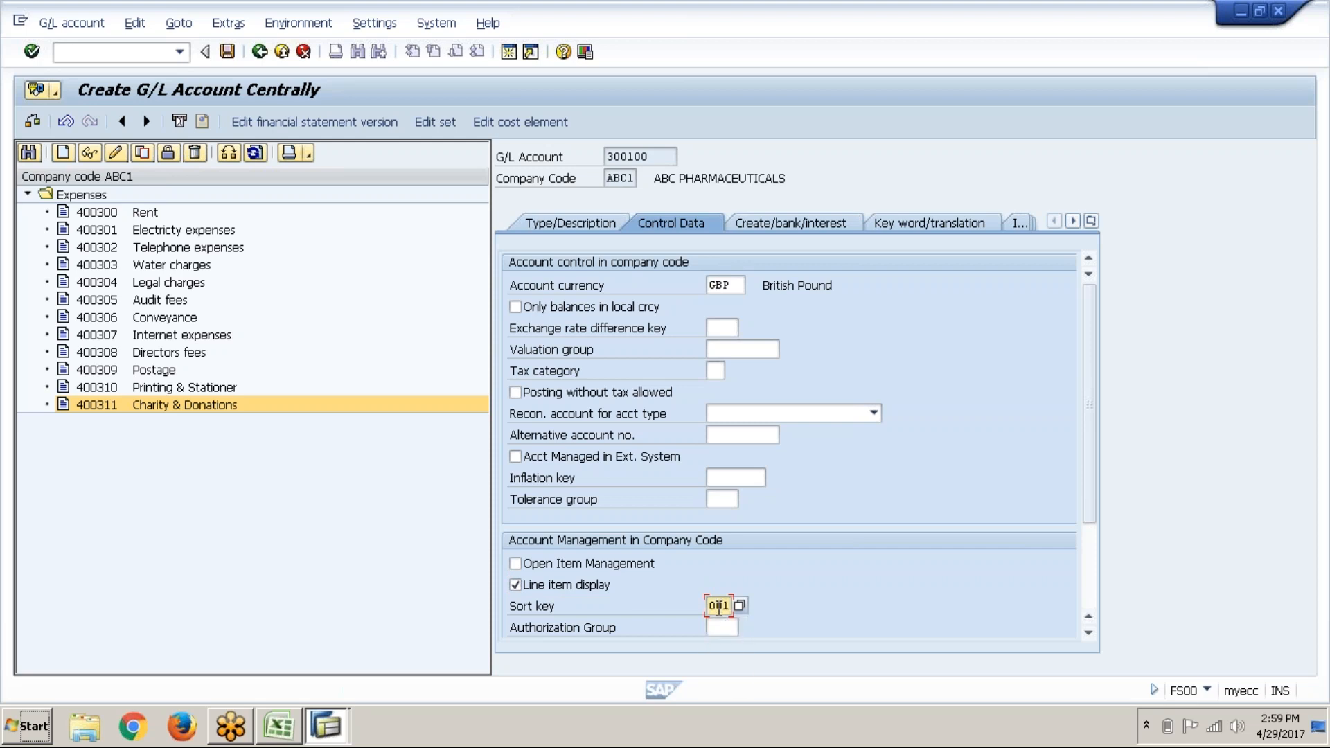
{"action": "key", "text": "Return"}
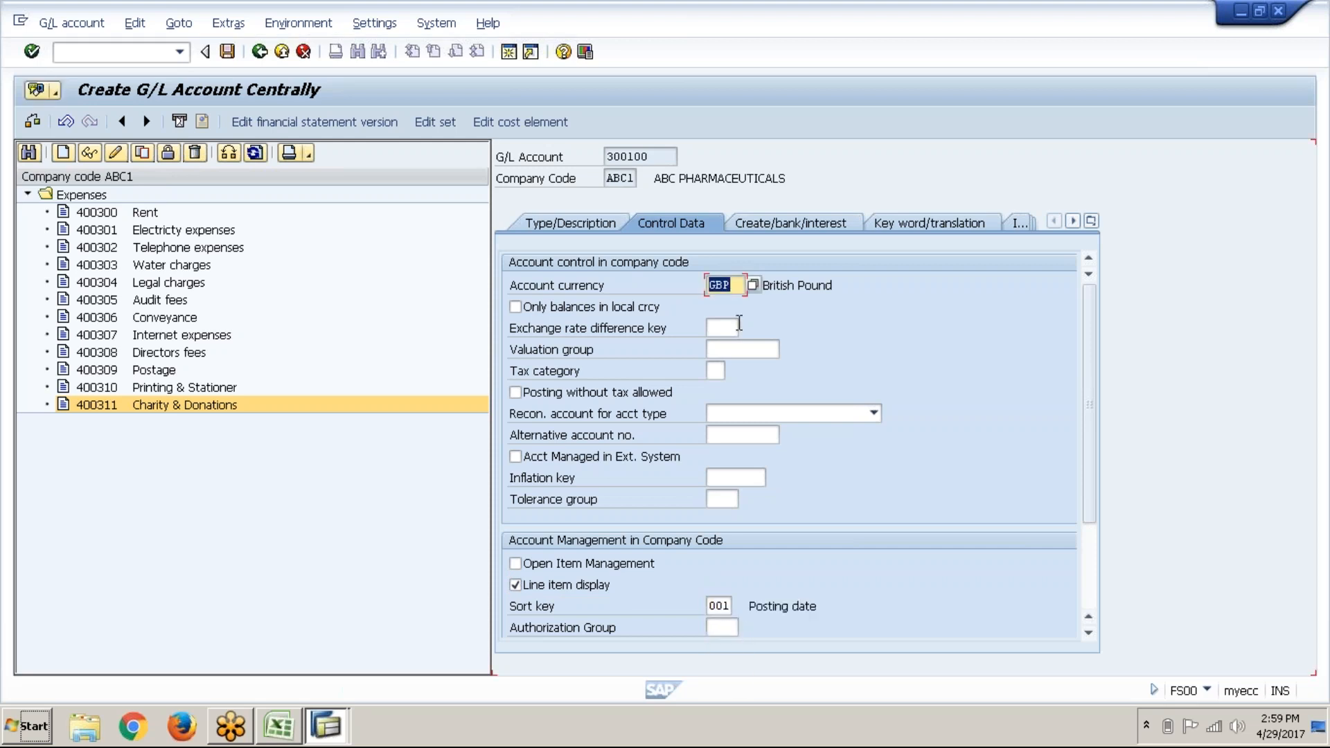
Step: Assign field status group G029 Revenue accounts and save account 300100
{"action": "left_click", "coordinate": [798, 229]}
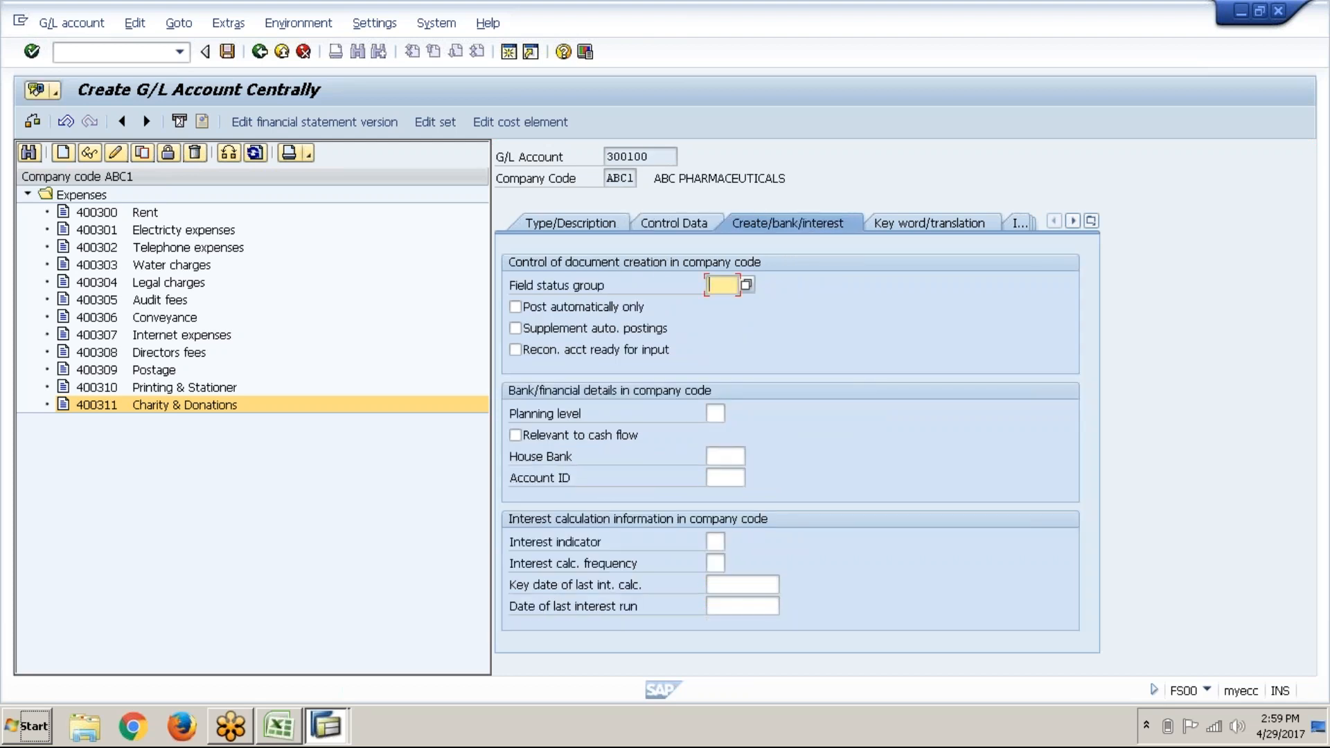
{"action": "type", "text": "g"}
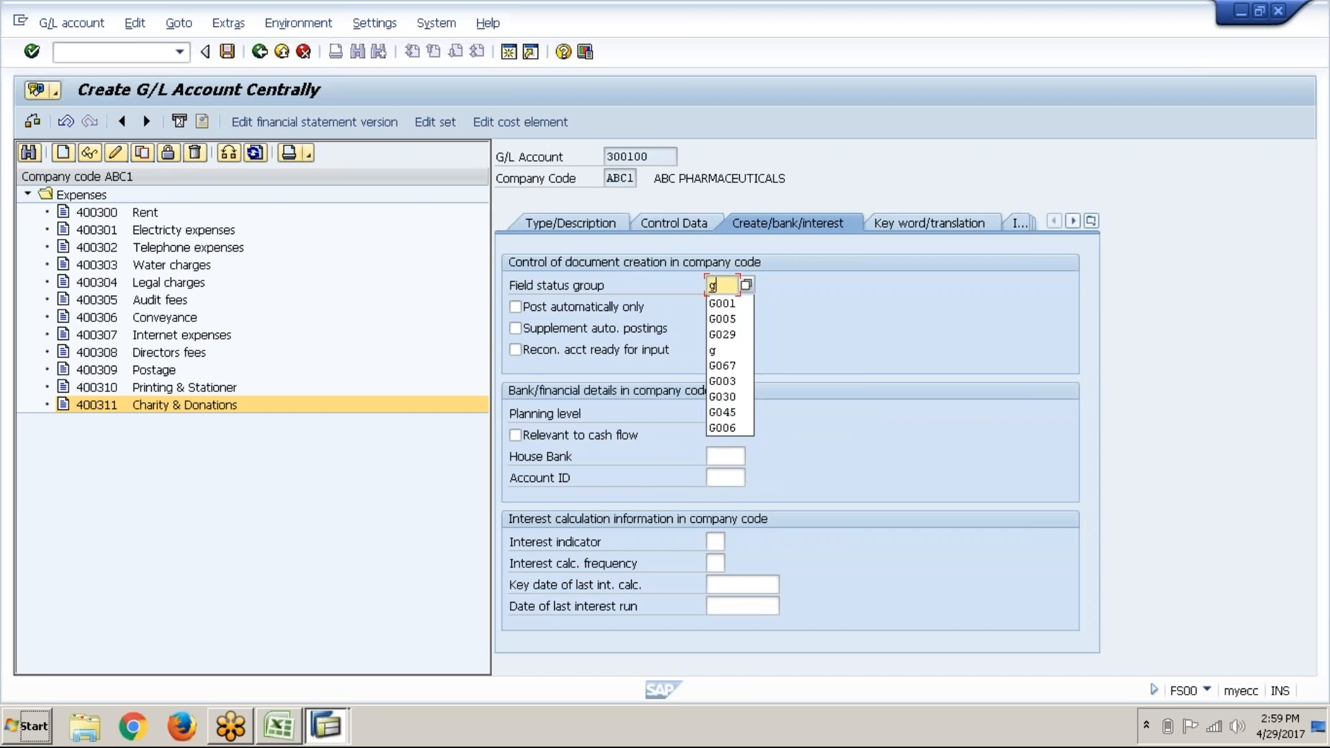
{"action": "left_click", "coordinate": [747, 286]}
{"action": "key", "text": "F4"}
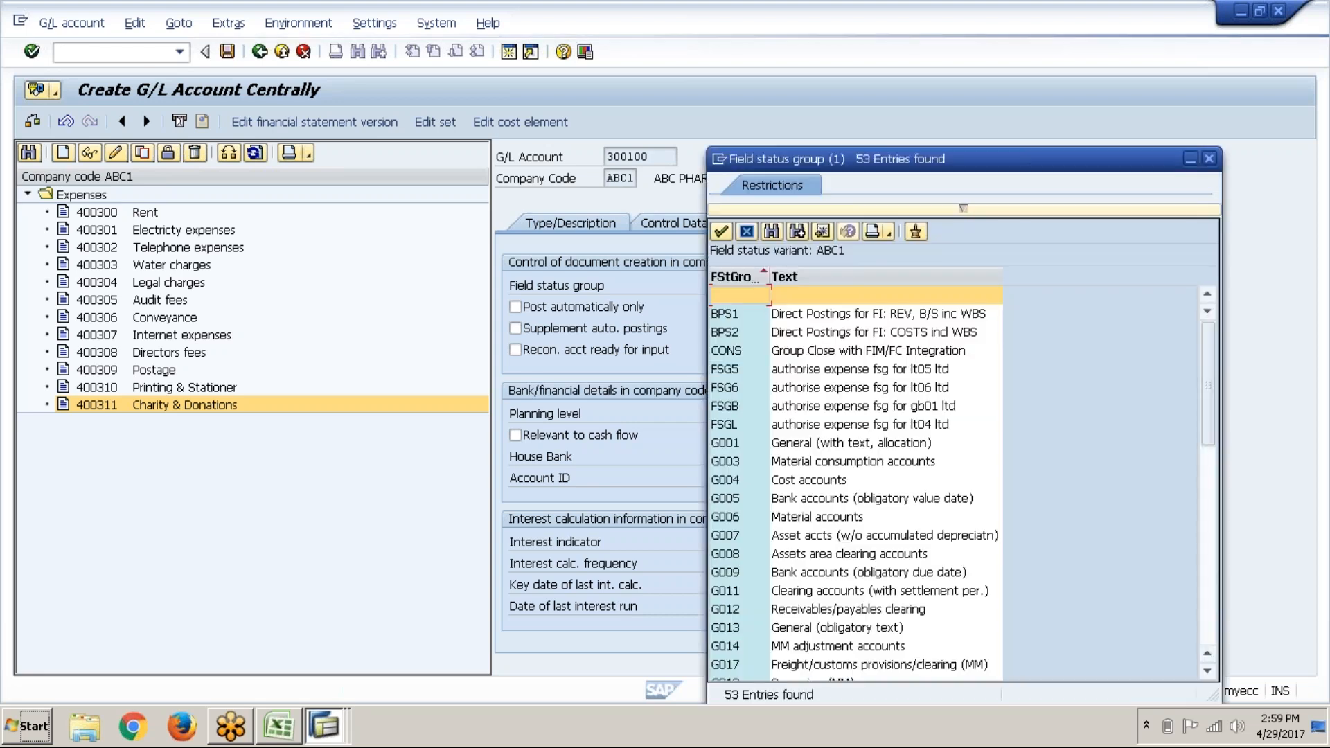
{"action": "left_click", "coordinate": [1214, 585]}
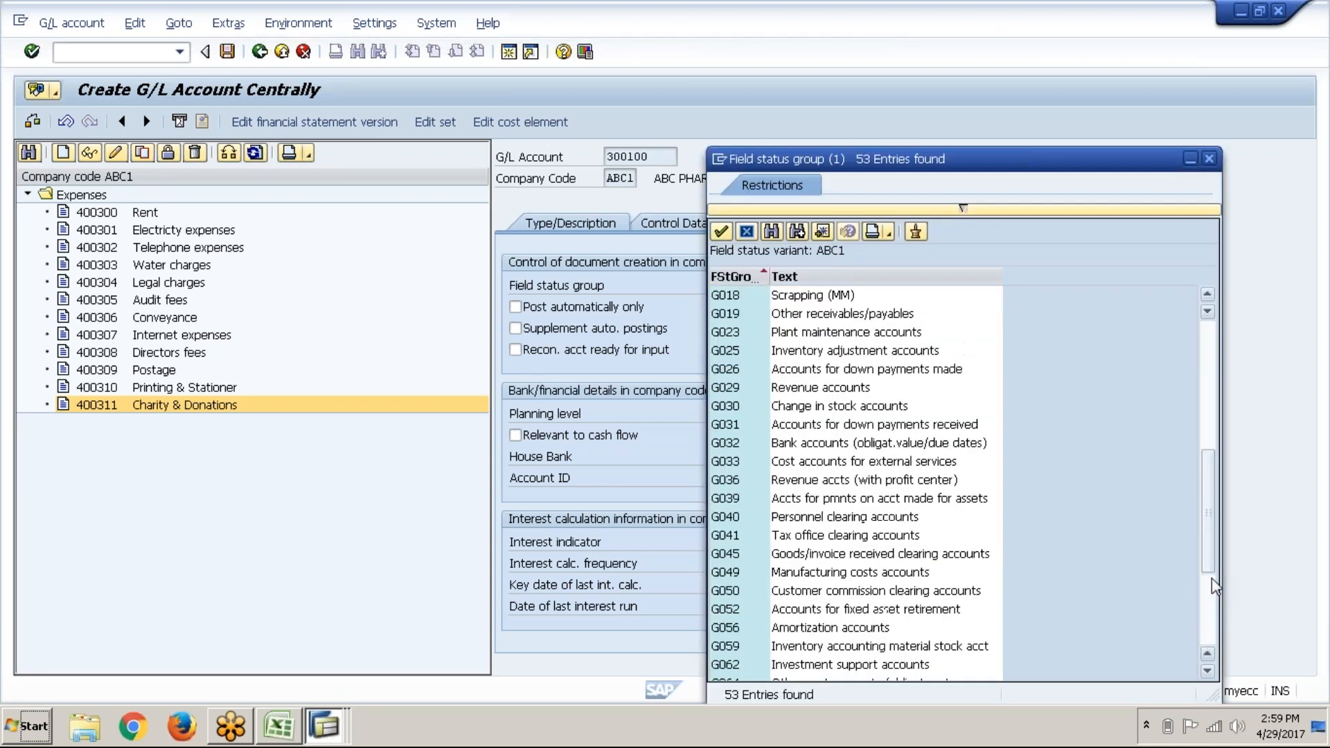
{"action": "left_click", "coordinate": [800, 393]}
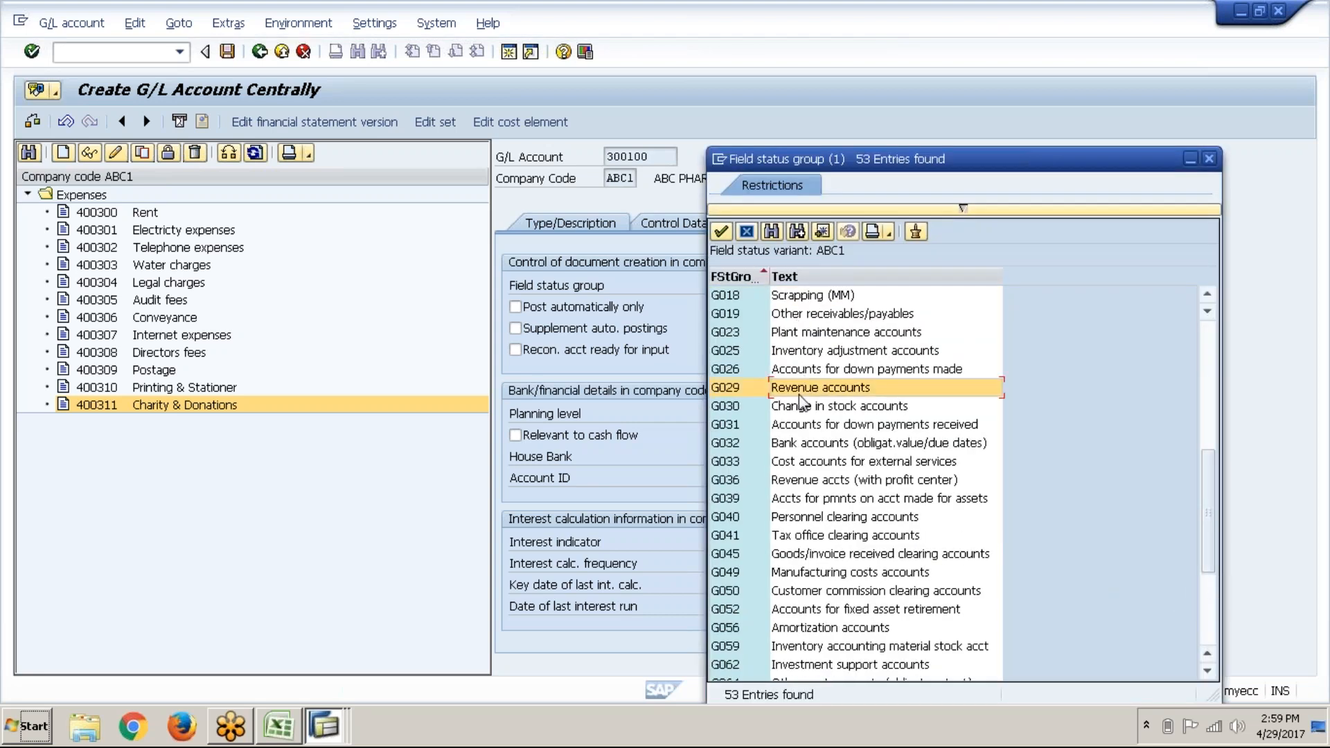
{"action": "left_click", "coordinate": [721, 231]}
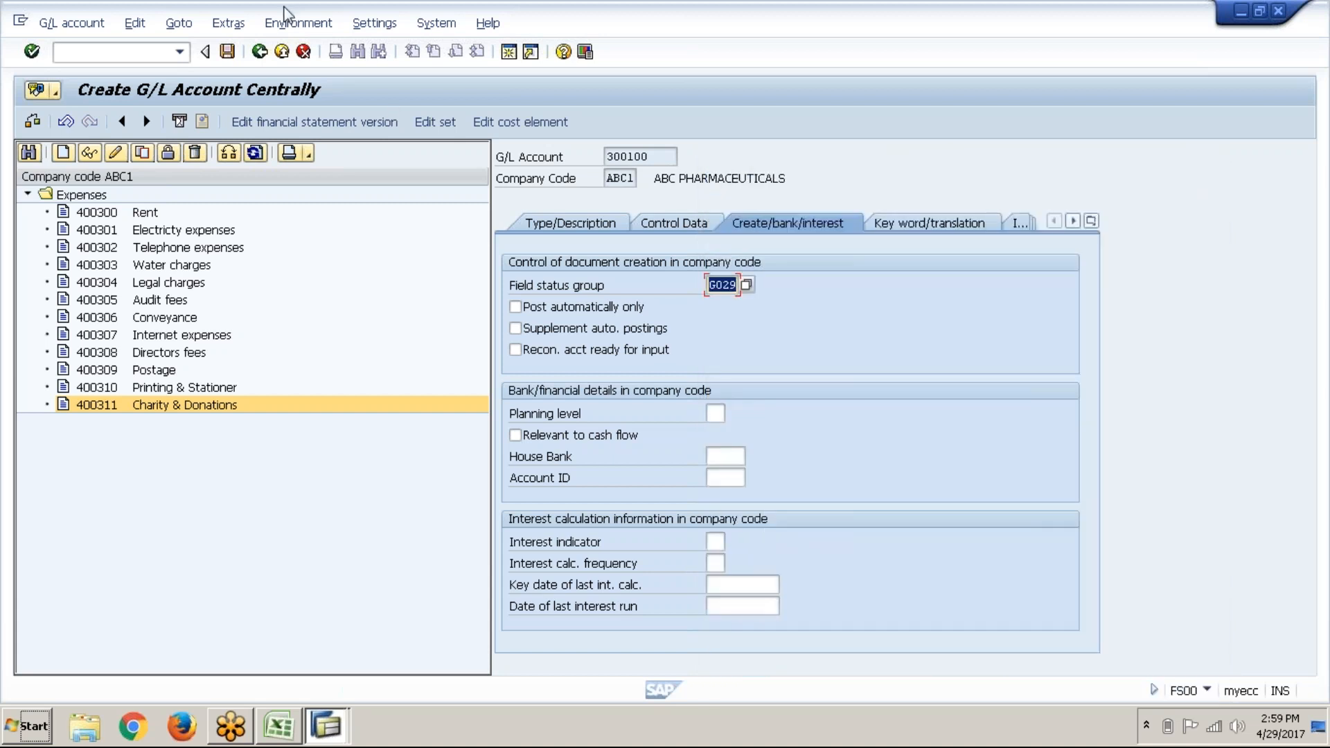
{"action": "left_click", "coordinate": [228, 57]}
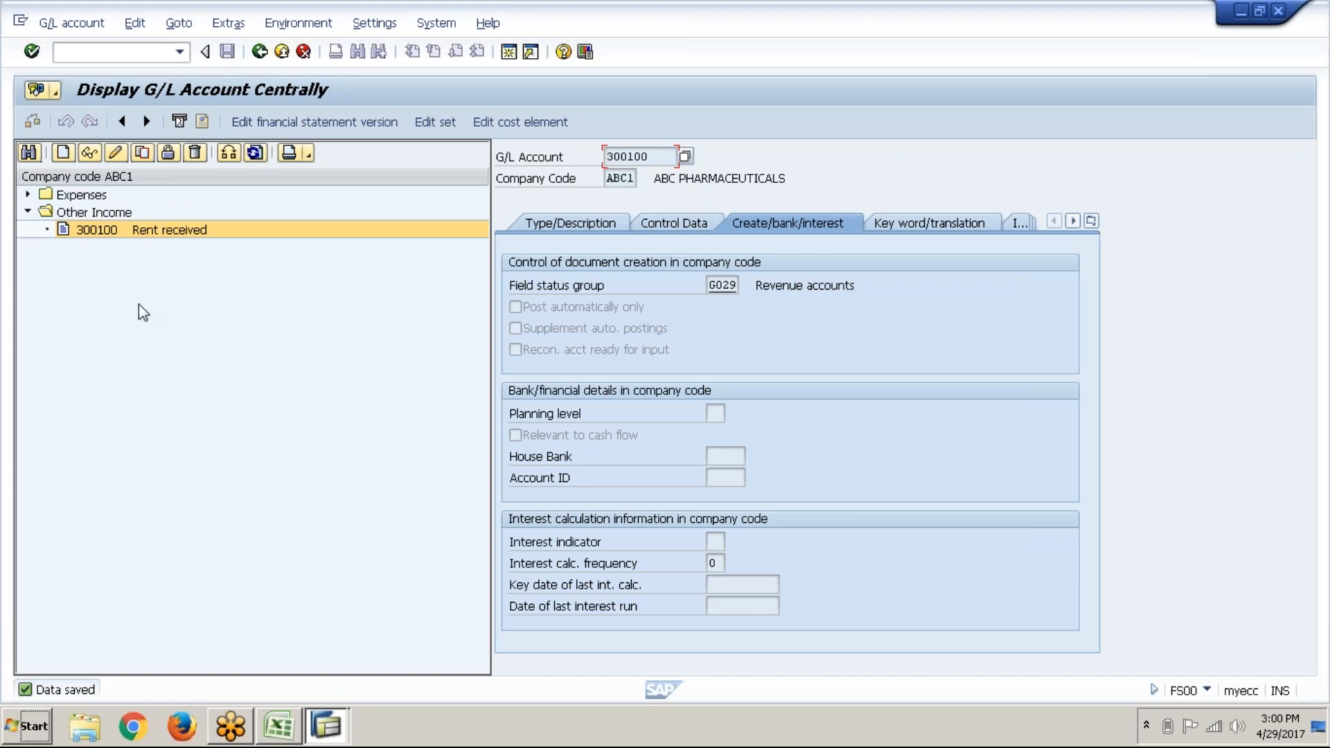
Step: Open the Copy G/L account dialog with 300100 in ABC1 as reference
{"action": "left_click", "coordinate": [142, 152]}
Step: Copy account 300100 into new account 300101
{"action": "left_click", "coordinate": [236, 315]}
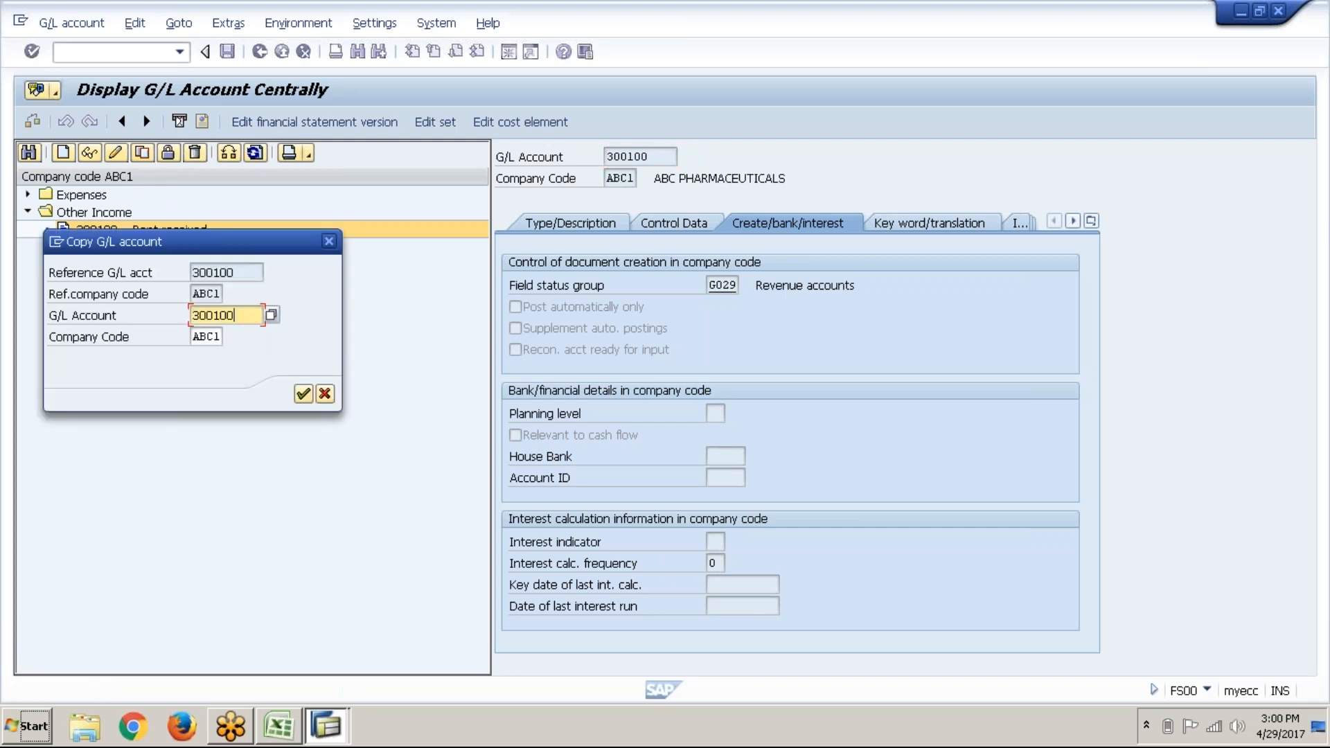
{"action": "key", "text": "BackSpace"}
{"action": "type", "text": "1"}
{"action": "key", "text": "Return"}
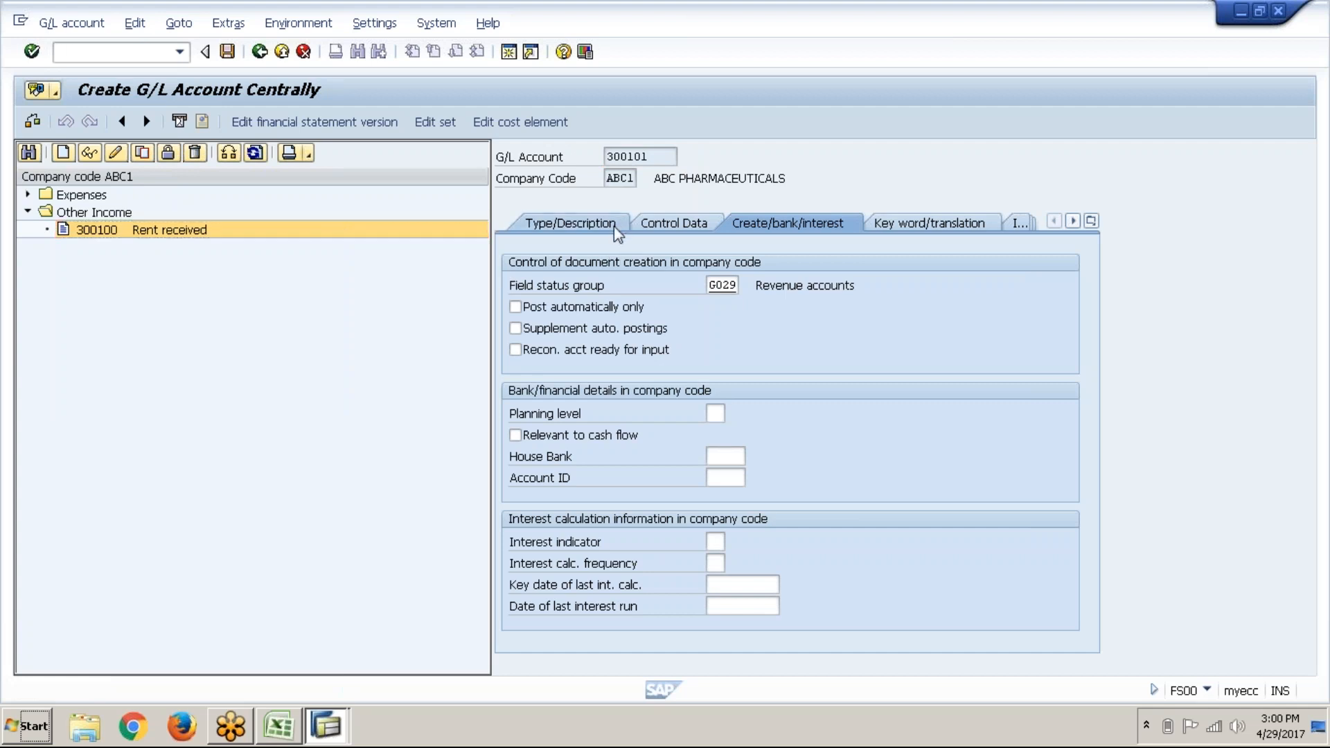
{"action": "left_click", "coordinate": [616, 228]}
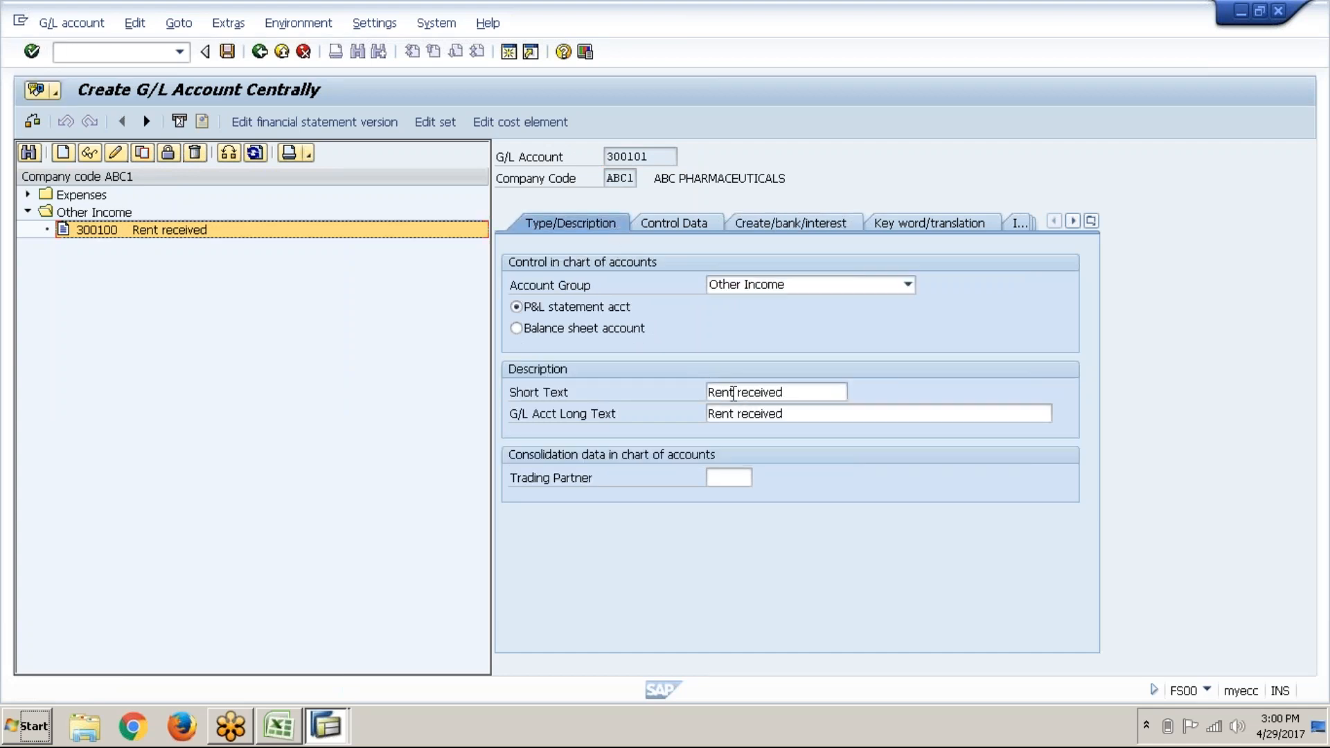
Step: Change both texts of 300101 to Commission received and save it
{"action": "left_click", "coordinate": [734, 394]}
{"action": "key", "text": "BackSpace"}
{"action": "key", "text": "BackSpace"}
{"action": "key", "text": "BackSpace"}
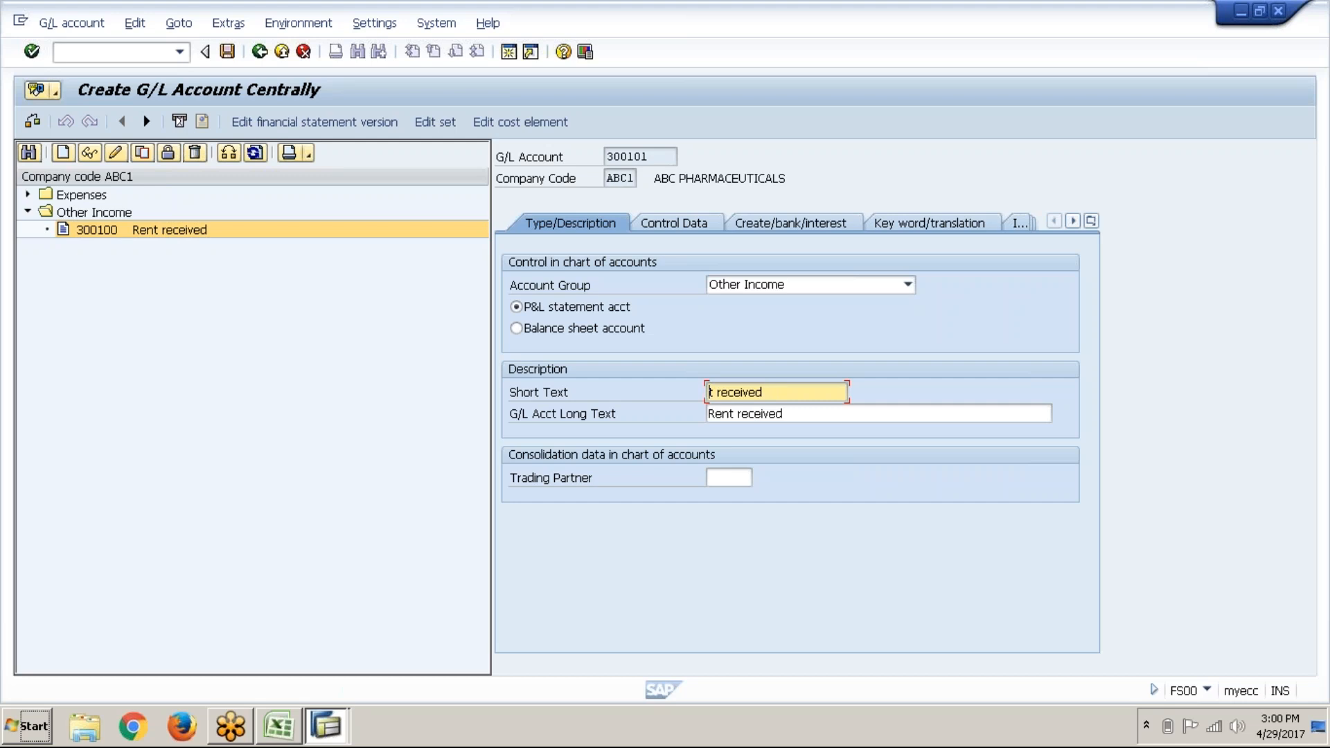
{"action": "key", "text": "Delete"}
{"action": "key", "text": "Delete"}
{"action": "type", "text": "Commission"}
{"action": "left_click_drag", "start_coordinate": [843, 392], "coordinate": [711, 395]}
{"action": "key", "text": "ctrl+c"}
{"action": "left_click", "coordinate": [709, 395]}
{"action": "key", "text": "Tab"}
{"action": "key", "text": "ctrl+v"}
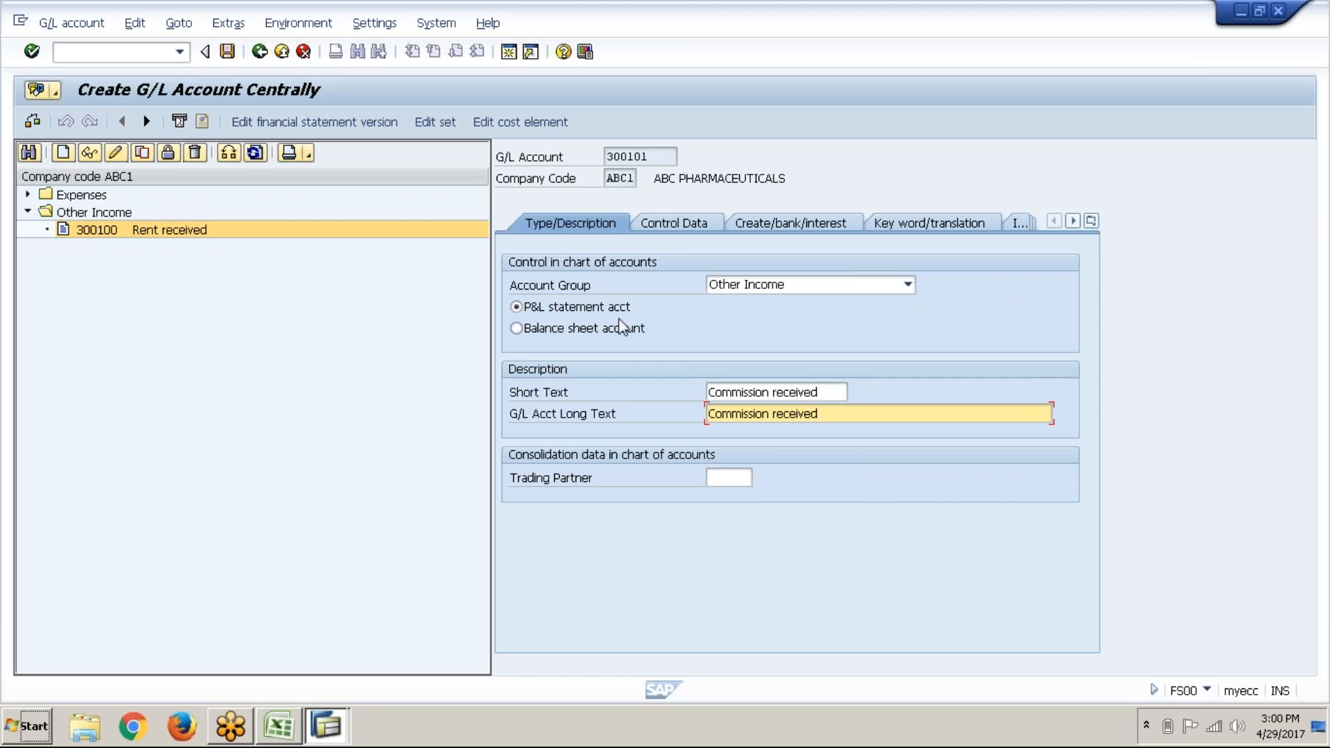
{"action": "left_click", "coordinate": [228, 52]}
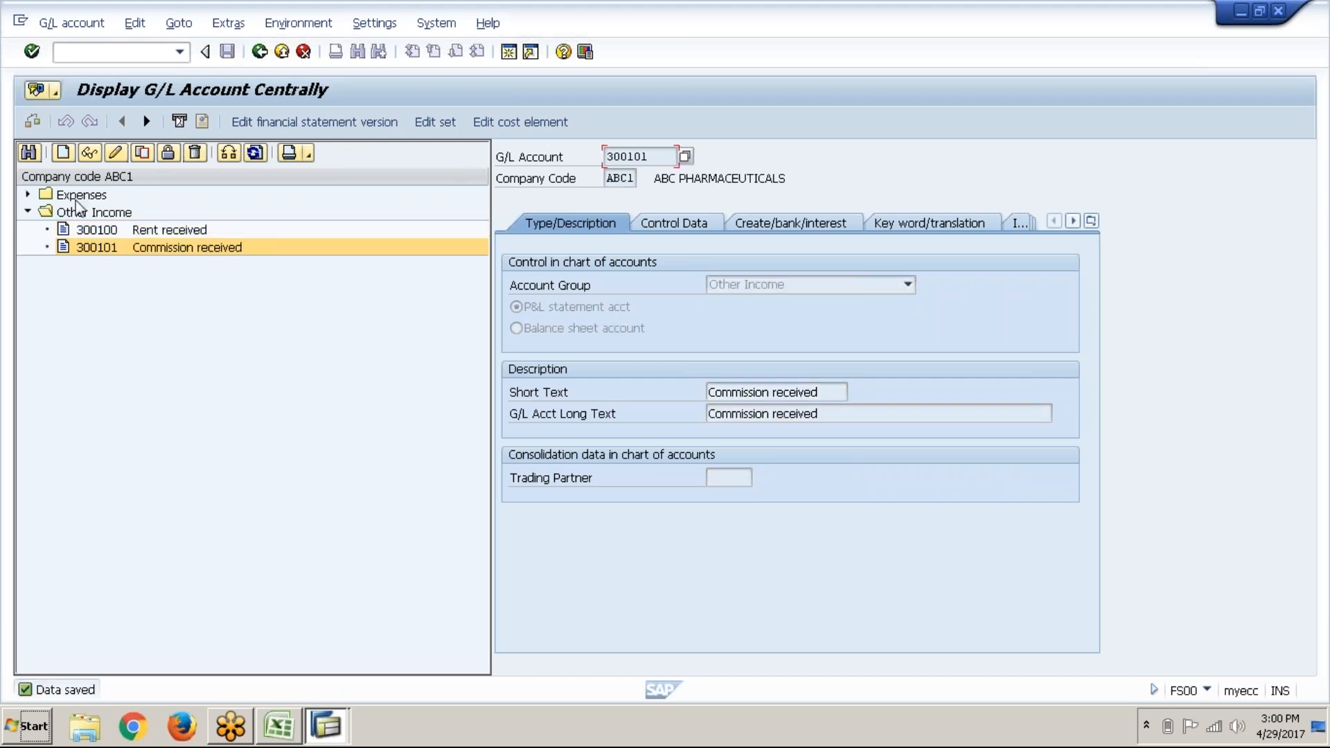
{"action": "left_click", "coordinate": [142, 153]}
Step: Copy account 300101 into new account 300102
{"action": "left_click", "coordinate": [247, 312]}
{"action": "key", "text": "BackSpace"}
{"action": "type", "text": "2"}
{"action": "key", "text": "Return"}
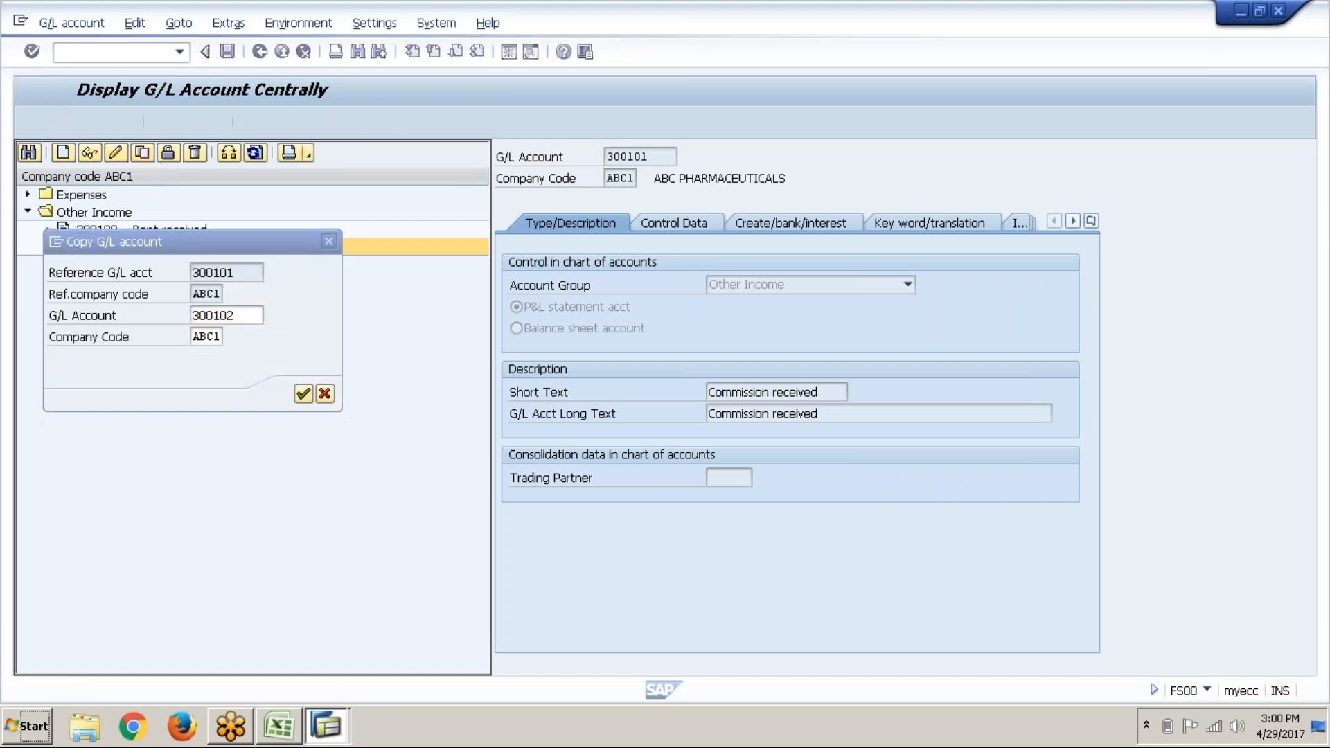
Step: Set the short text of 300102 to Interest on Invsts
{"action": "left_click", "coordinate": [772, 393]}
{"action": "key", "text": "BackSpace"}
{"action": "key", "text": "BackSpace"}
{"action": "key", "text": "BackSpace"}
{"action": "key", "text": "BackSpace"}
{"action": "key", "text": "BackSpace"}
{"action": "key", "text": "BackSpace"}
{"action": "key", "text": "BackSpace"}
{"action": "key", "text": "BackSpace"}
{"action": "key", "text": "BackSpace"}
{"action": "key", "text": "BackSpace"}
{"action": "key", "text": "Delete"}
{"action": "key", "text": "Delete"}
{"action": "key", "text": "Delete"}
{"action": "key", "text": "Delete"}
{"action": "key", "text": "Delete"}
{"action": "key", "text": "Delete"}
{"action": "key", "text": "Delete"}
{"action": "key", "text": "Delete"}
{"action": "key", "text": "Delete"}
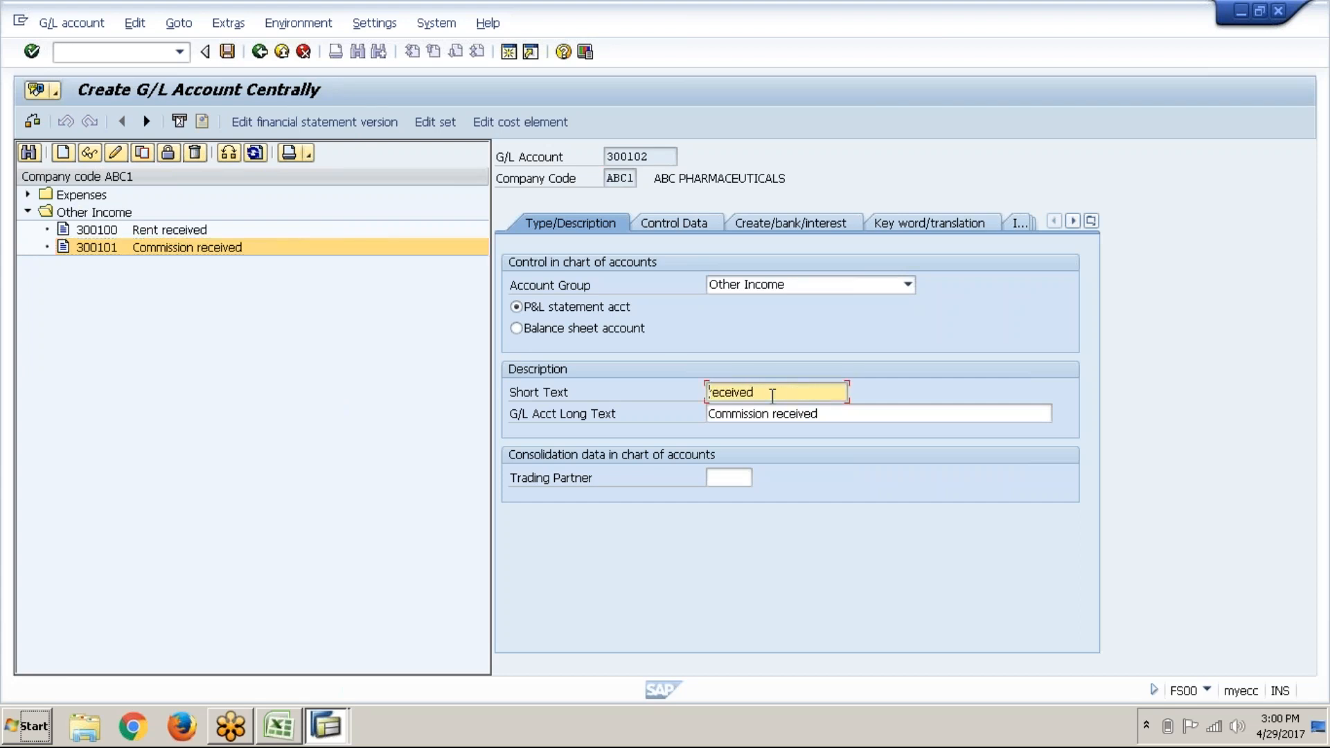
{"action": "type", "text": "I"}
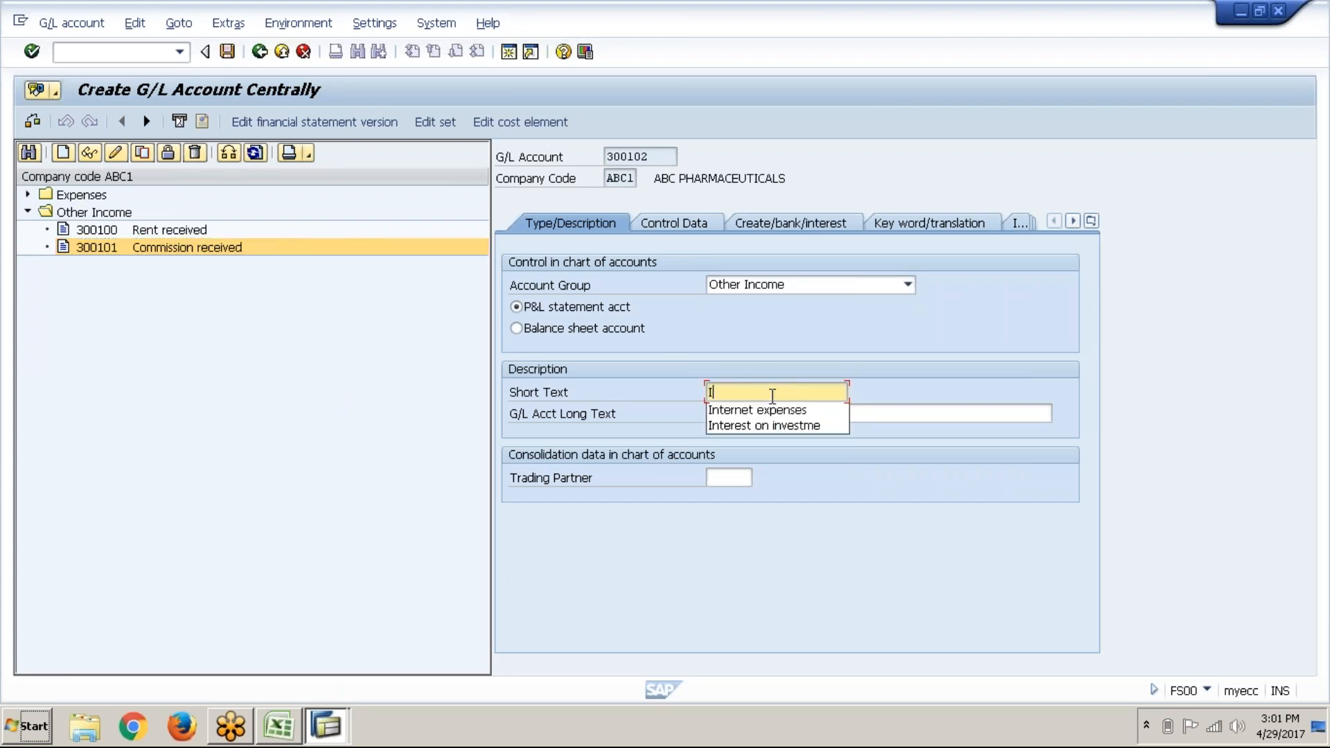
{"action": "type", "text": "nterest "}
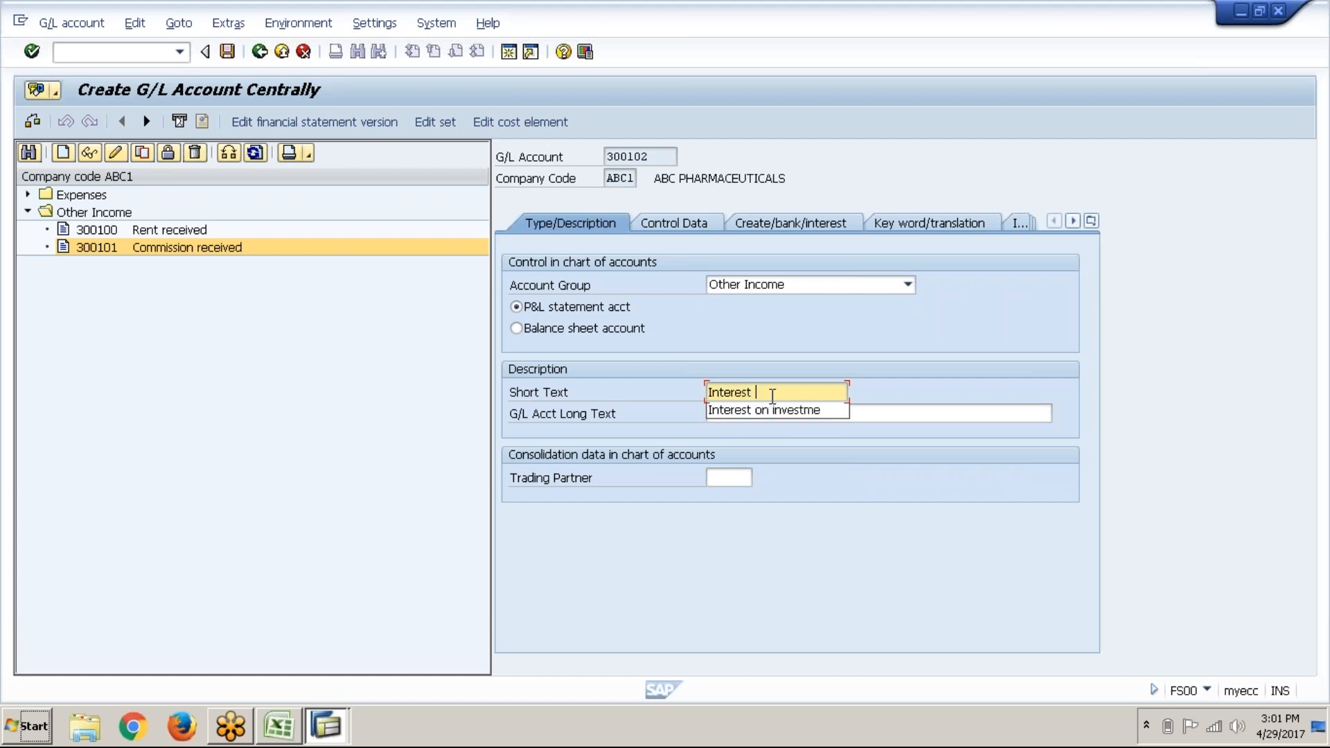
{"action": "type", "text": "on IN"}
{"action": "key", "text": "BackSpace"}
{"action": "key", "text": "Down"}
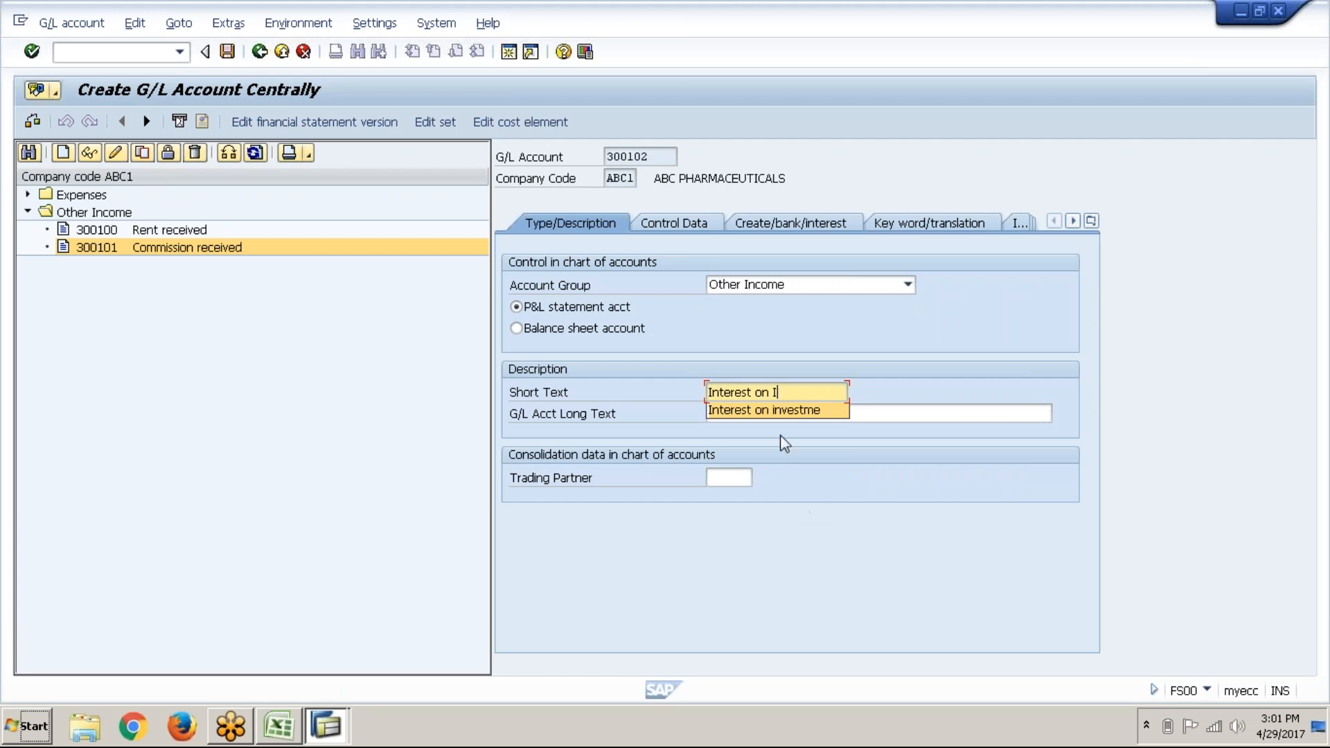
{"action": "key", "text": "Return"}
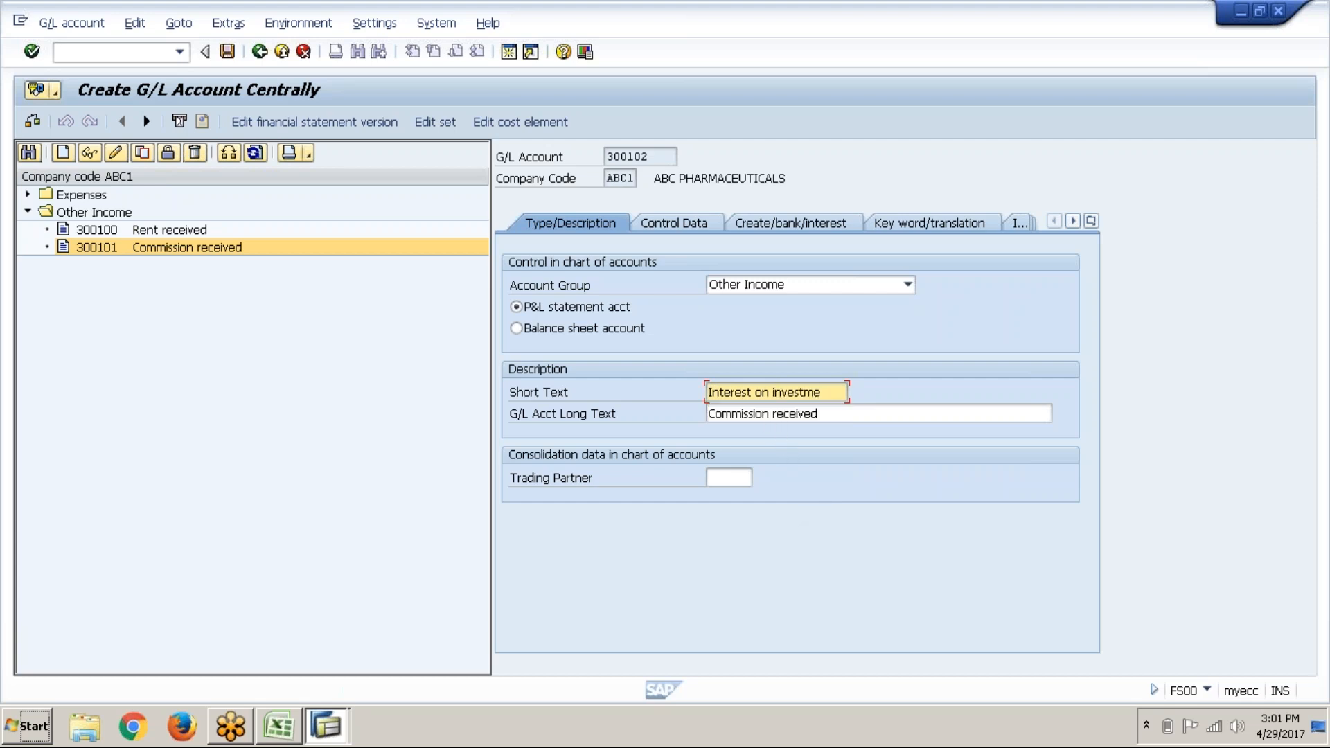
{"action": "key", "text": "BackSpace"}
{"action": "key", "text": "BackSpace"}
{"action": "key", "text": "BackSpace"}
{"action": "key", "text": "BackSpace"}
{"action": "key", "text": "BackSpace"}
{"action": "key", "text": "BackSpace"}
{"action": "key", "text": "BackSpace"}
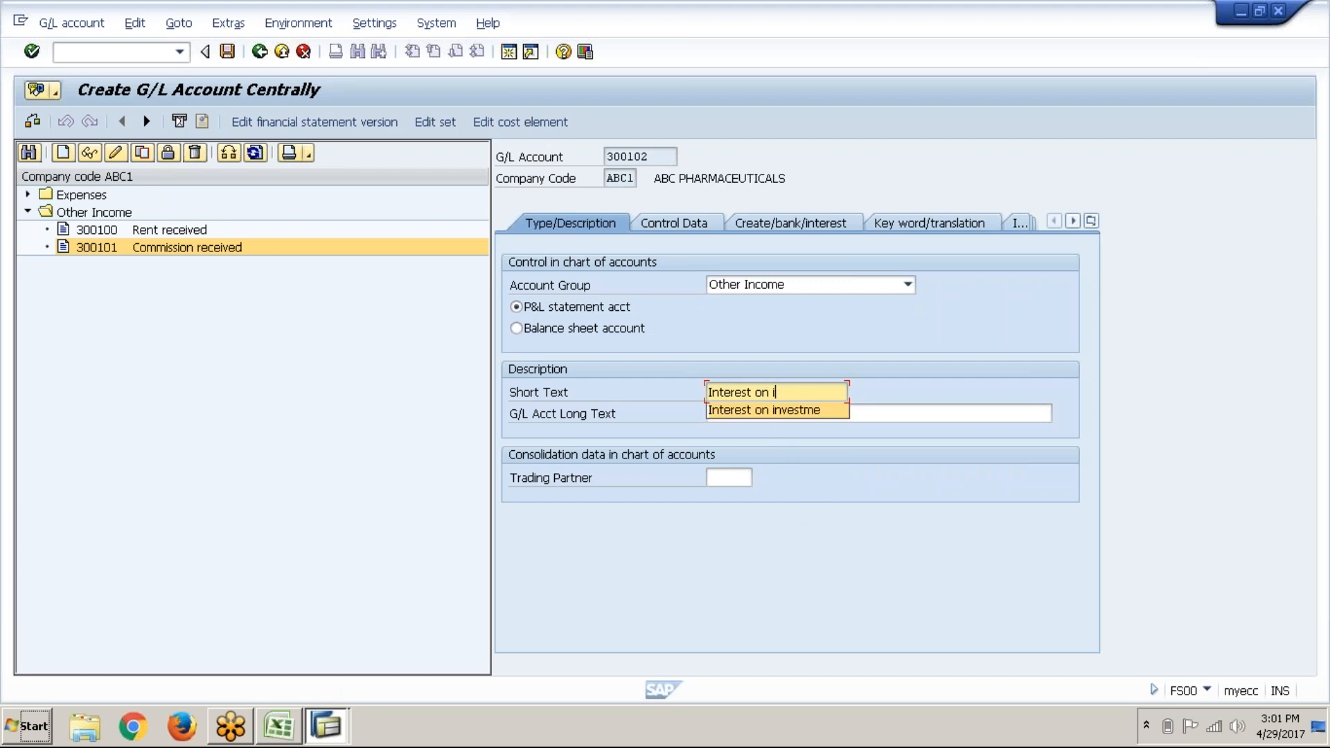
{"action": "type", "text": "Invst"}
{"action": "type", "text": "s"}
Step: Set the long text to Interest on investments and save account 300102
{"action": "key", "text": "Tab"}
{"action": "type", "text": "In"}
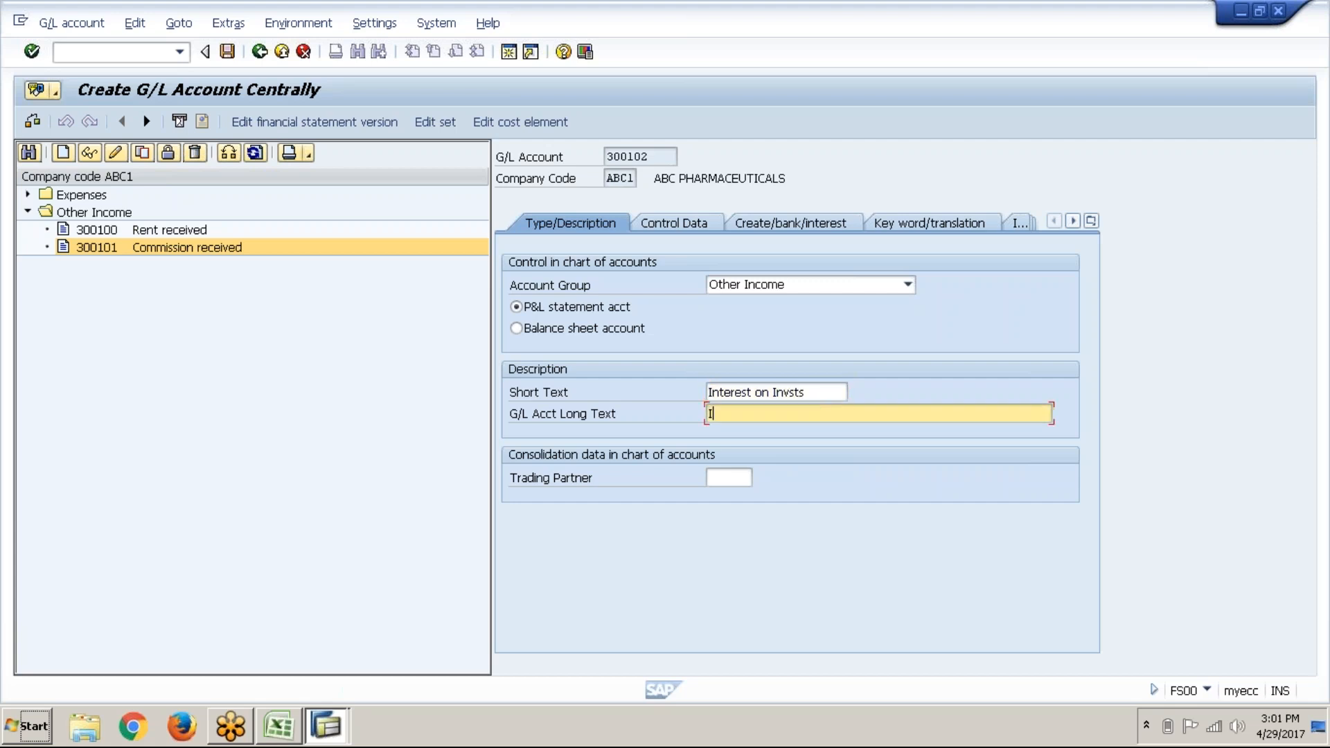
{"action": "key", "text": "Down"}
{"action": "key", "text": "Down"}
{"action": "key", "text": "Return"}
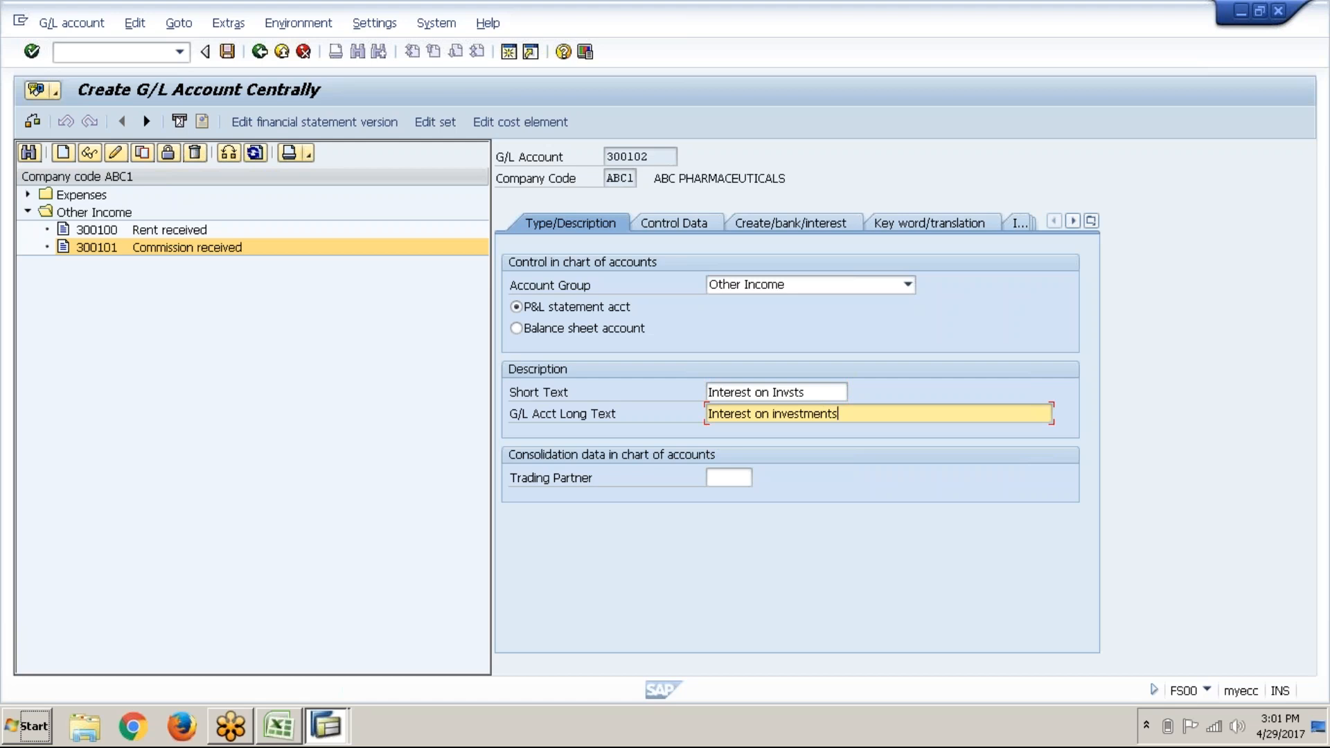
{"action": "key", "text": "ctrl+s"}
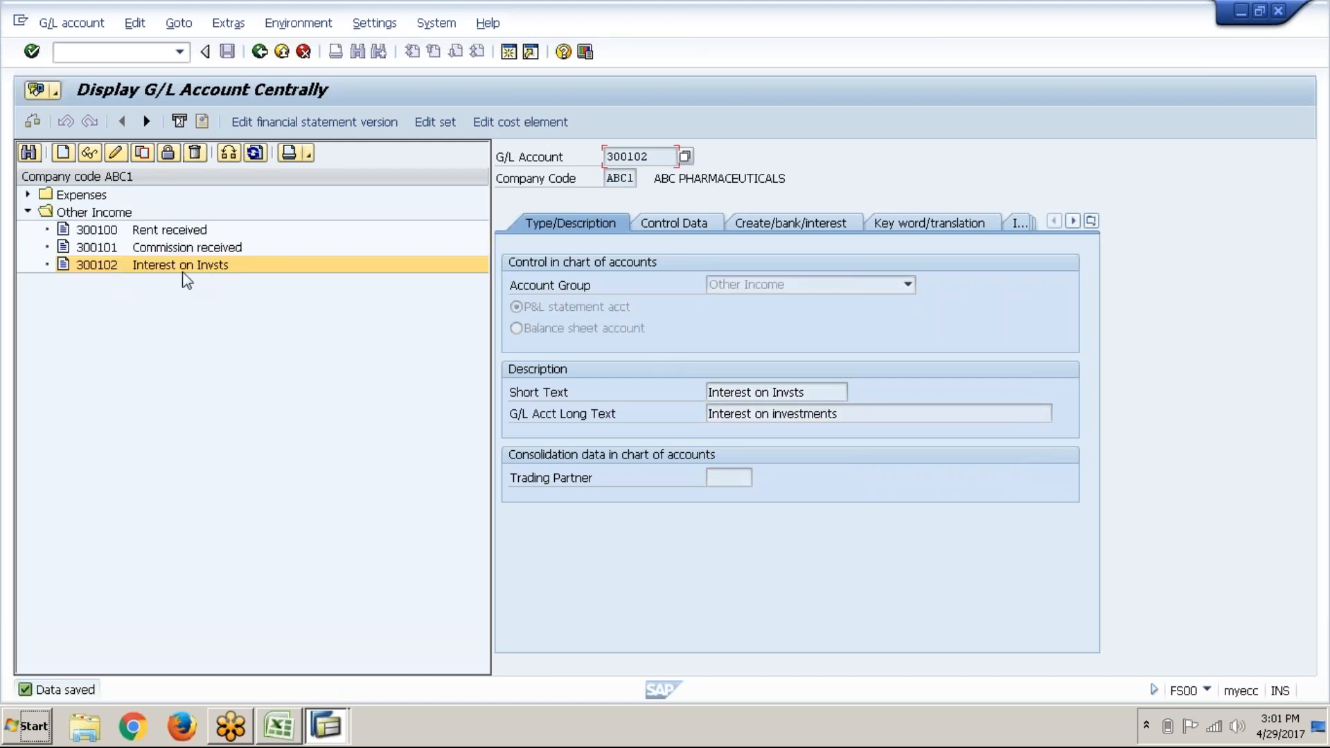
Step: Copy account 300102 into new account 300103
{"action": "left_click", "coordinate": [144, 156]}
{"action": "left_click", "coordinate": [260, 313]}
{"action": "key", "text": "BackSpace"}
{"action": "type", "text": "300103"}
{"action": "key", "text": "Return"}
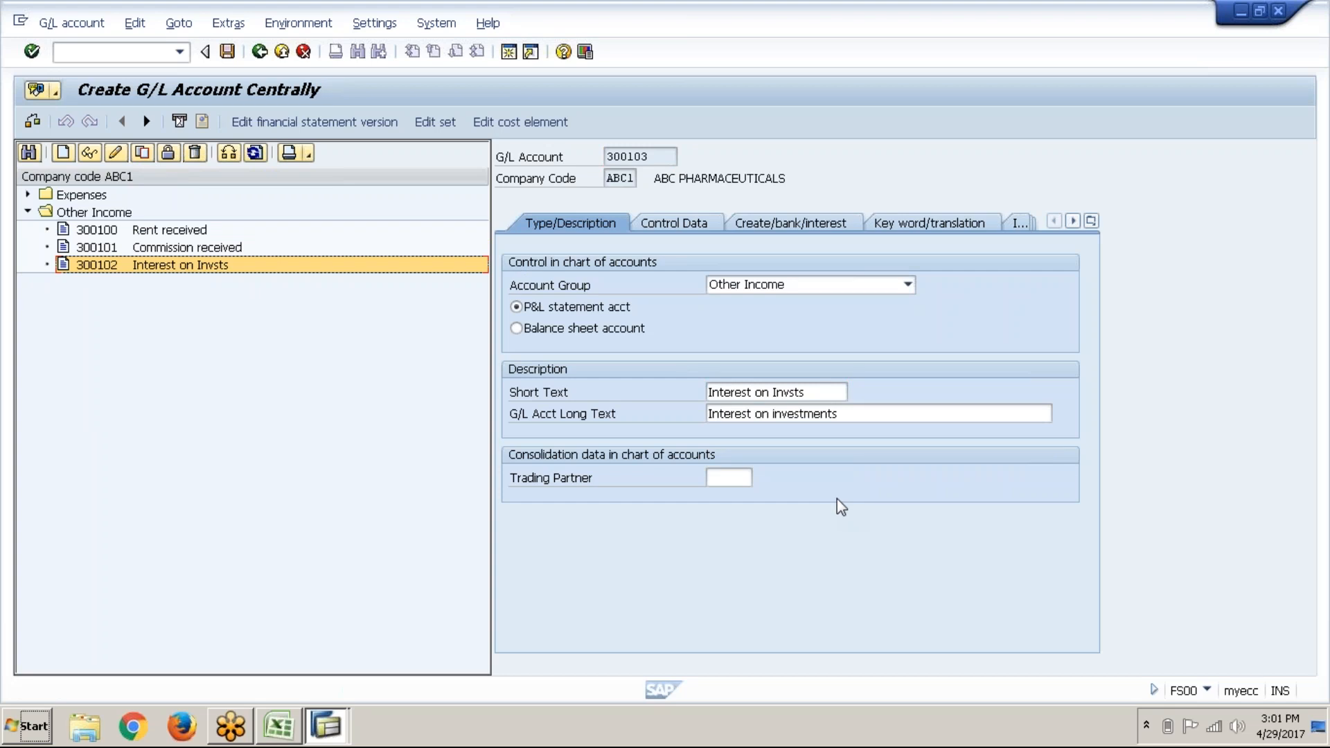
Step: Set both texts of 300103 to Bad debts recovered and save it
{"action": "left_click", "coordinate": [828, 393]}
{"action": "key", "text": "BackSpace"}
{"action": "key", "text": "BackSpace"}
{"action": "key", "text": "BackSpace"}
{"action": "key", "text": "BackSpace"}
{"action": "key", "text": "BackSpace"}
{"action": "key", "text": "BackSpace"}
{"action": "key", "text": "BackSpace"}
{"action": "key", "text": "BackSpace"}
{"action": "key", "text": "BackSpace"}
{"action": "key", "text": "BackSpace"}
{"action": "key", "text": "BackSpace"}
{"action": "key", "text": "BackSpace"}
{"action": "key", "text": "BackSpace"}
{"action": "key", "text": "BackSpace"}
{"action": "key", "text": "BackSpace"}
{"action": "key", "text": "BackSpace"}
{"action": "key", "text": "BackSpace"}
{"action": "key", "text": "BackSpace"}
{"action": "type", "text": "B"}
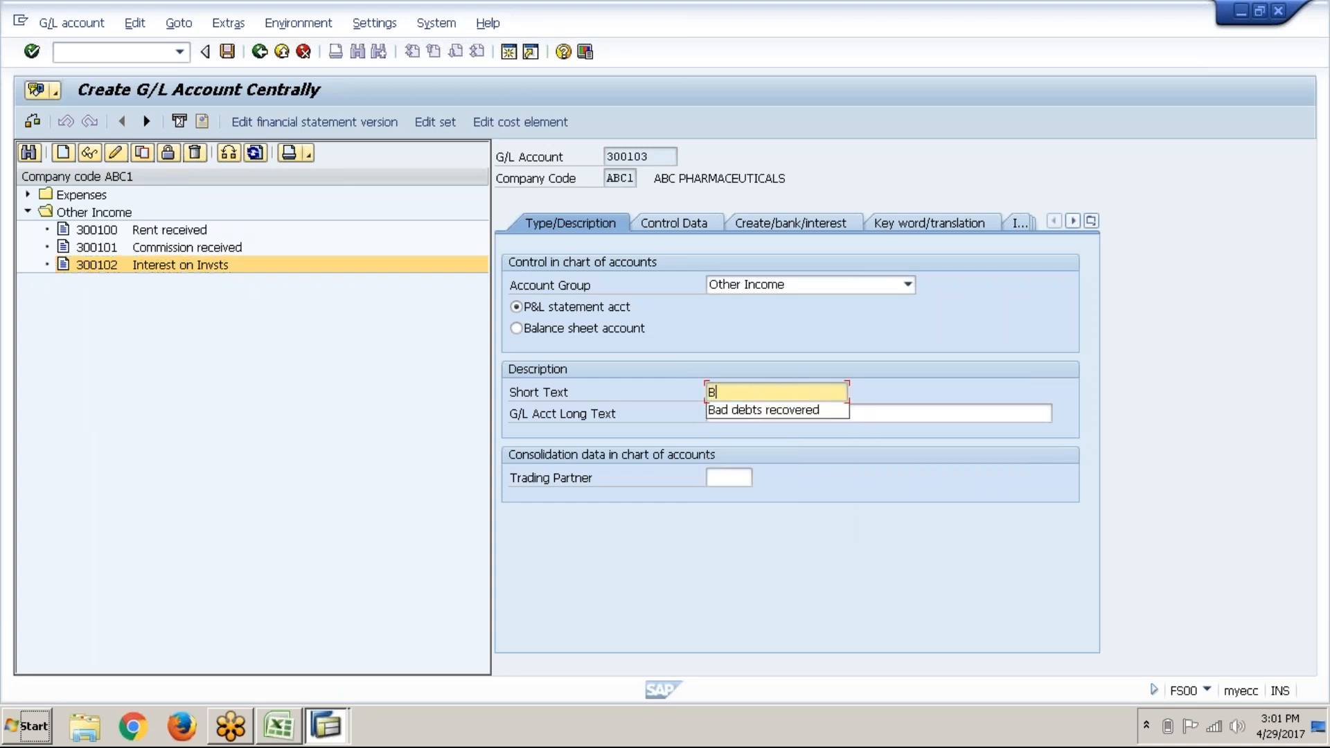
{"action": "type", "text": "ad"}
{"action": "left_click", "coordinate": [815, 410]}
{"action": "left_click", "coordinate": [815, 413]}
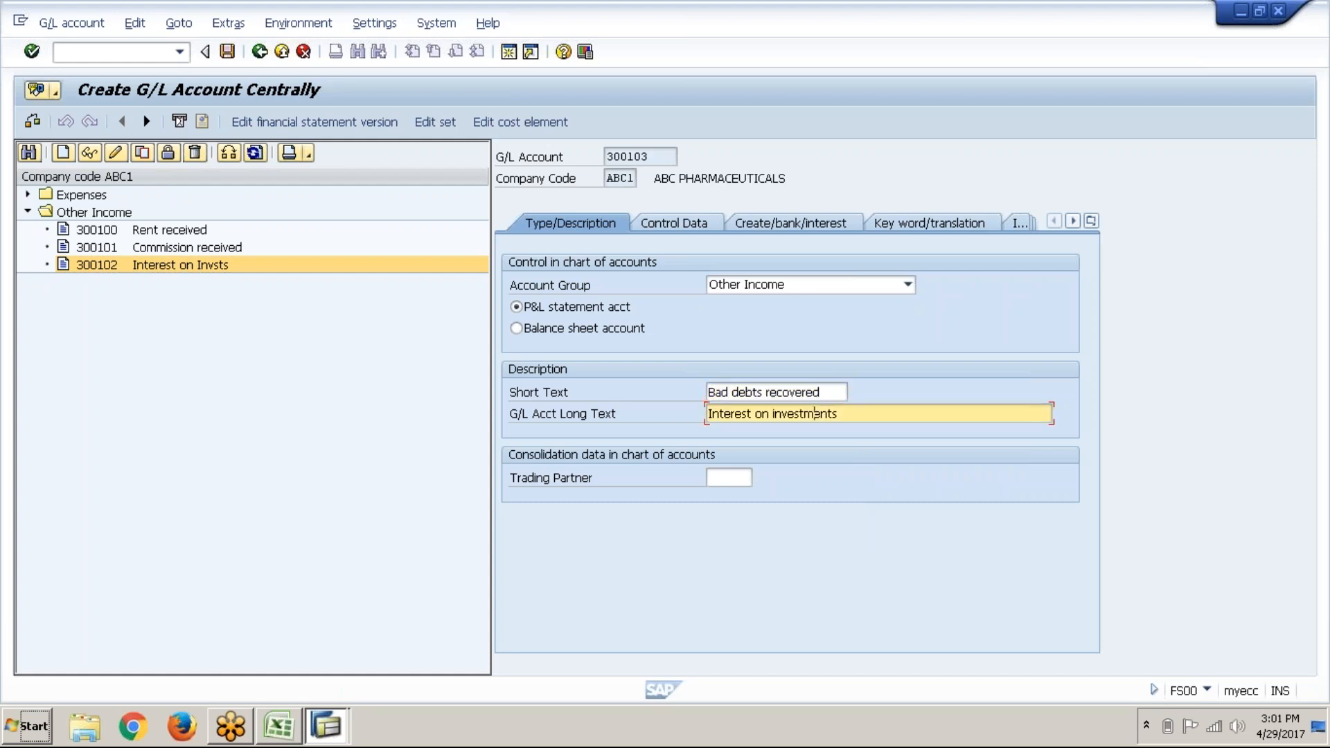
{"action": "key", "text": "BackSpace"}
{"action": "key", "text": "BackSpace"}
{"action": "key", "text": "BackSpace"}
{"action": "key", "text": "Down"}
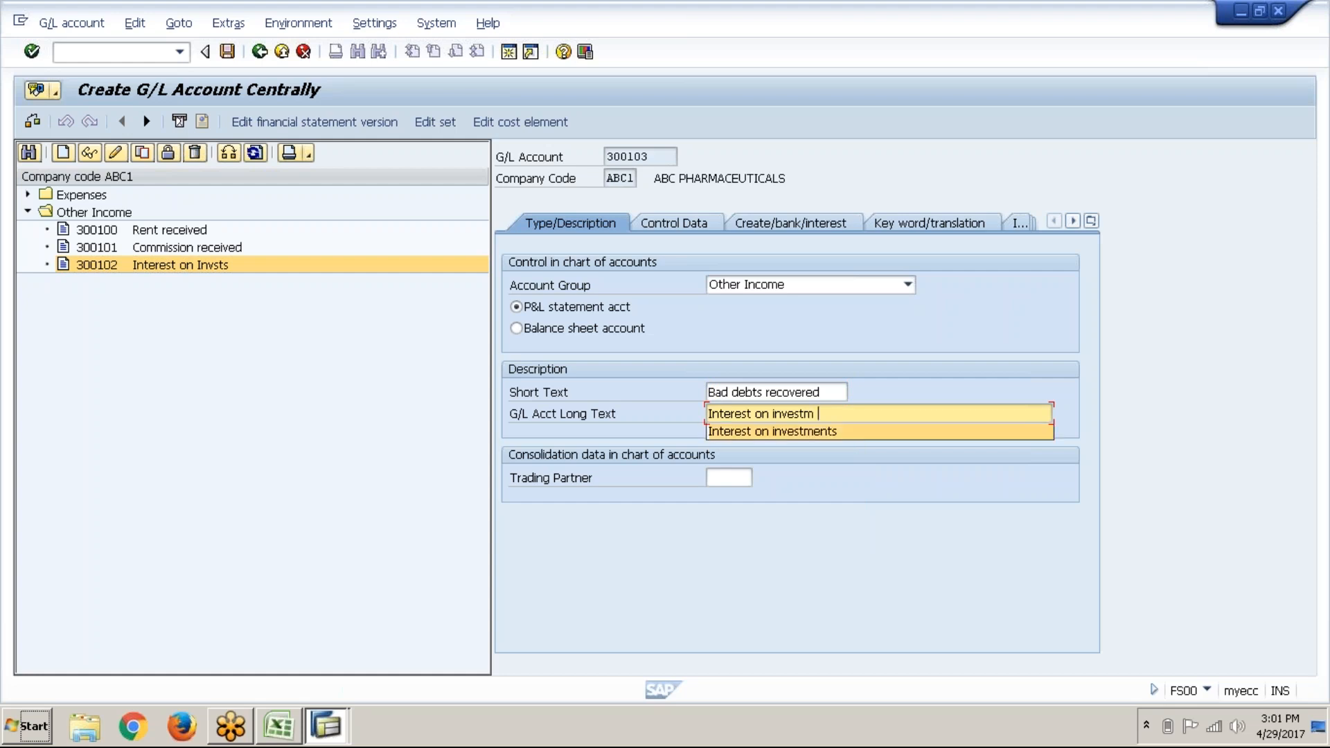
{"action": "key", "text": "BackSpace"}
{"action": "key", "text": "BackSpace"}
{"action": "key", "text": "BackSpace"}
{"action": "key", "text": "BackSpace"}
{"action": "key", "text": "BackSpace"}
{"action": "key", "text": "BackSpace"}
{"action": "key", "text": "BackSpace"}
{"action": "key", "text": "BackSpace"}
{"action": "key", "text": "BackSpace"}
{"action": "key", "text": "BackSpace"}
{"action": "key", "text": "BackSpace"}
{"action": "key", "text": "BackSpace"}
{"action": "key", "text": "BackSpace"}
{"action": "key", "text": "BackSpace"}
{"action": "key", "text": "BackSpace"}
{"action": "key", "text": "BackSpace"}
{"action": "key", "text": "BackSpace"}
{"action": "key", "text": "BackSpace"}
{"action": "key", "text": "BackSpace"}
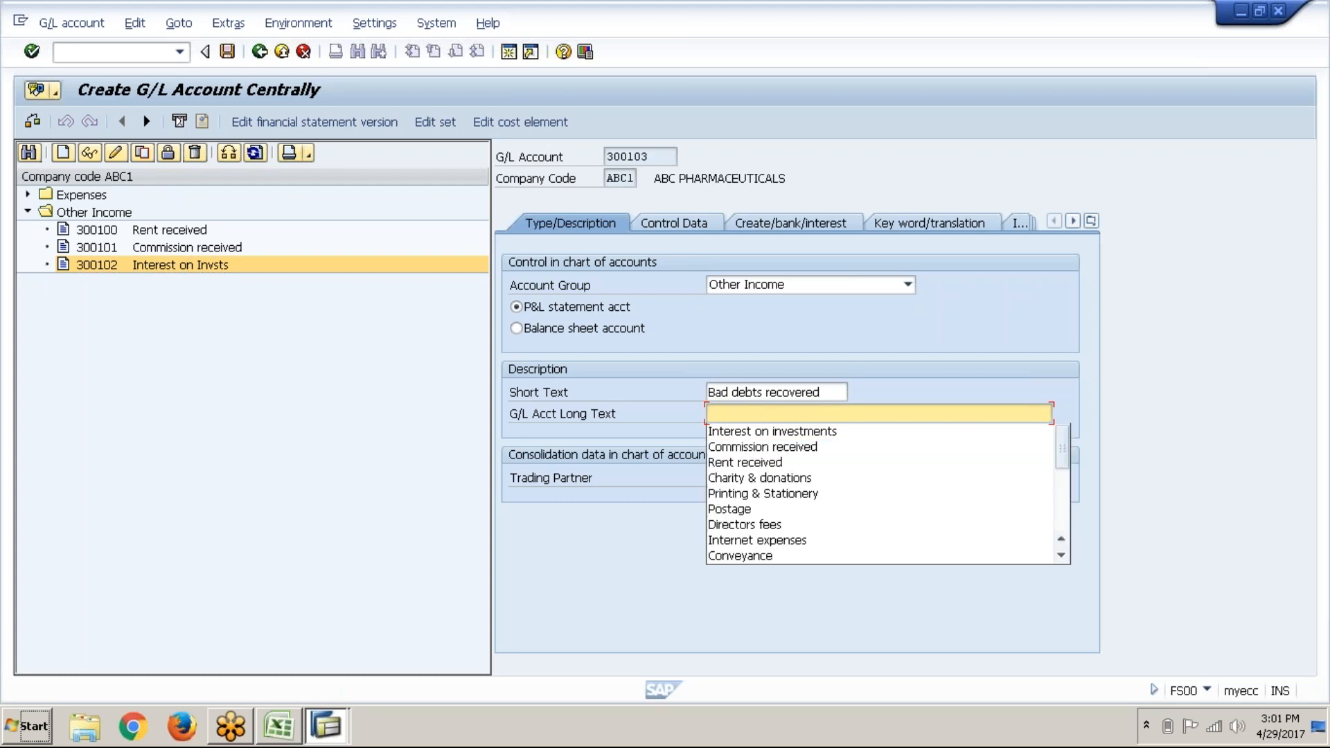
{"action": "type", "text": "b"}
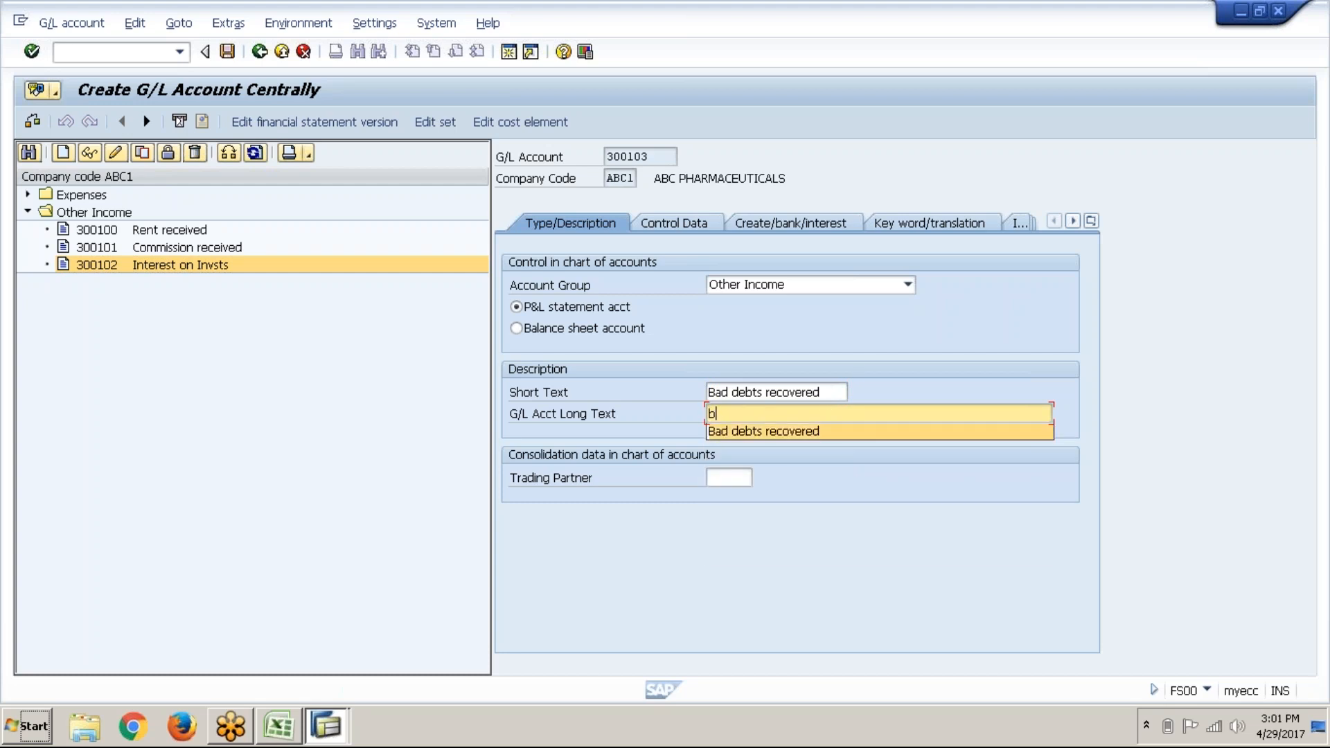
{"action": "left_click", "coordinate": [825, 435]}
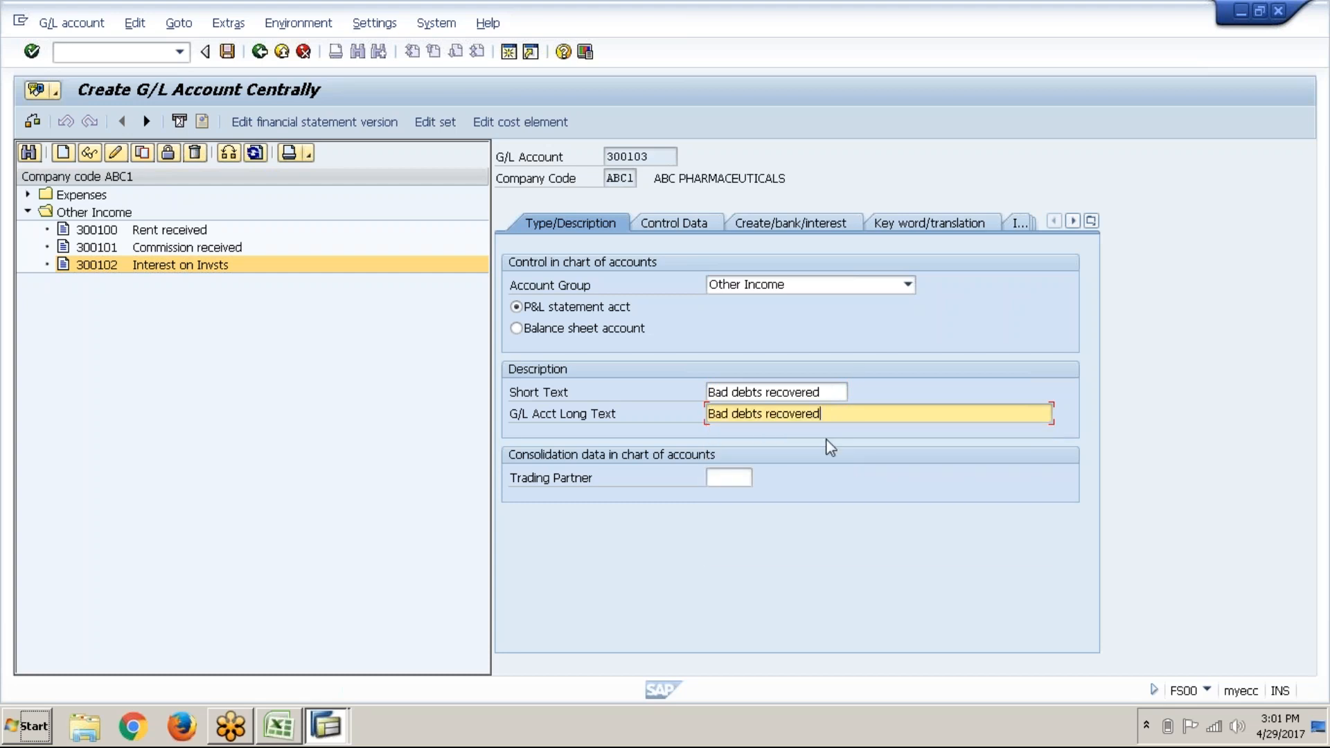
{"action": "left_click", "coordinate": [227, 52]}
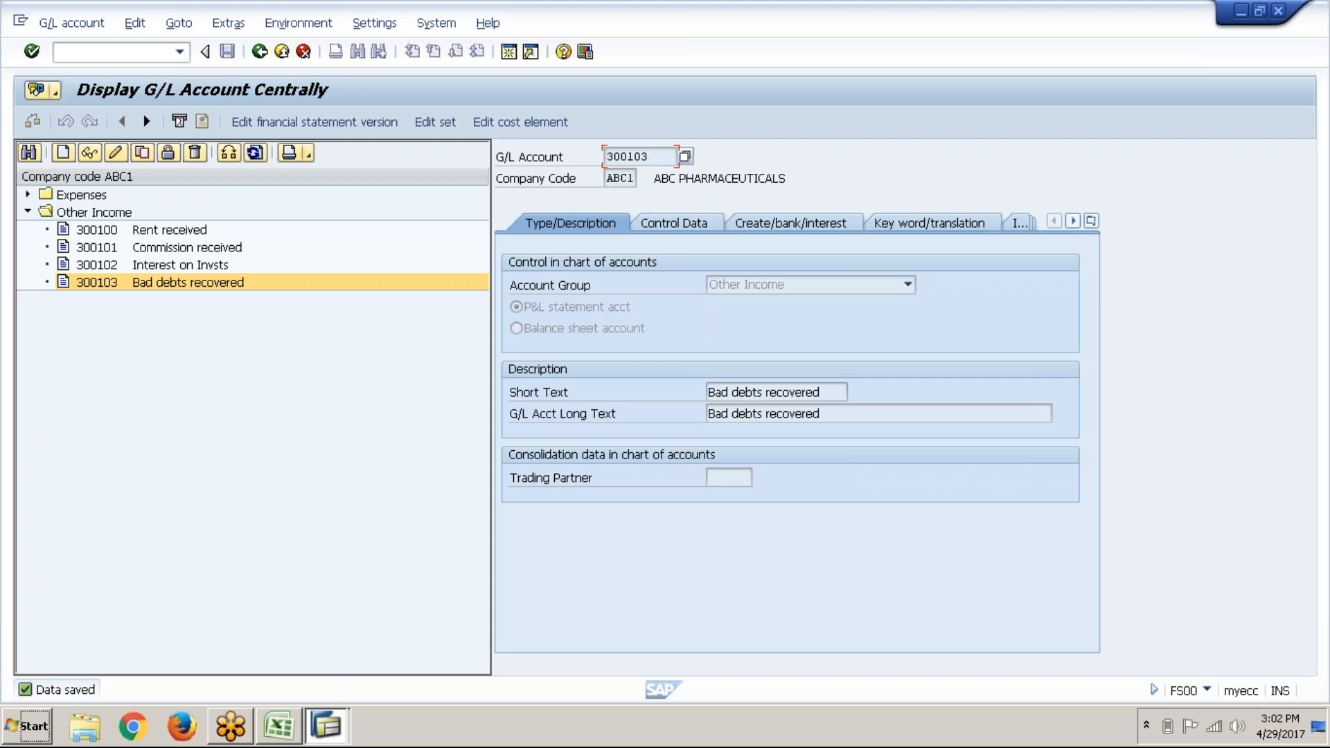
Step: Confirm in the account groups overview that Current assets Loans&Advances spans 200100–200199
{"action": "left_click", "coordinate": [137, 58]}
{"action": "left_click", "coordinate": [326, 726]}
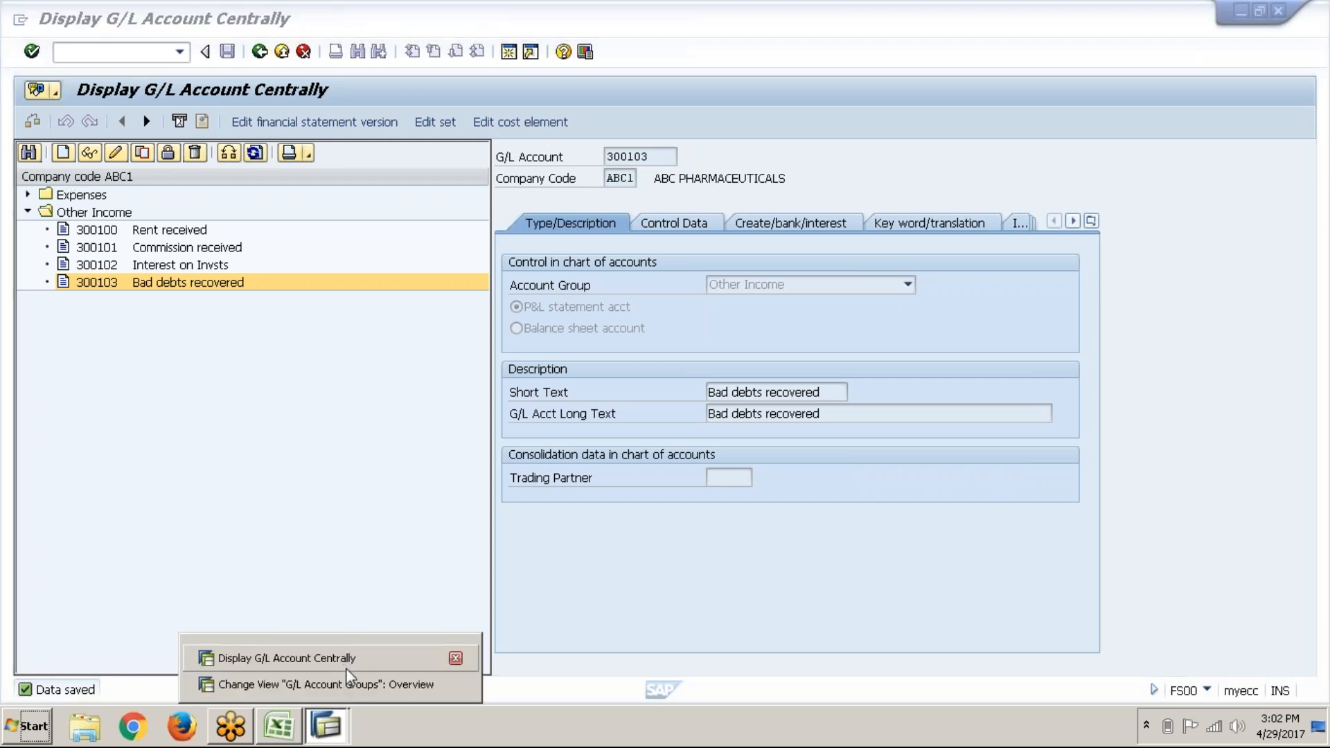
{"action": "left_click", "coordinate": [350, 689]}
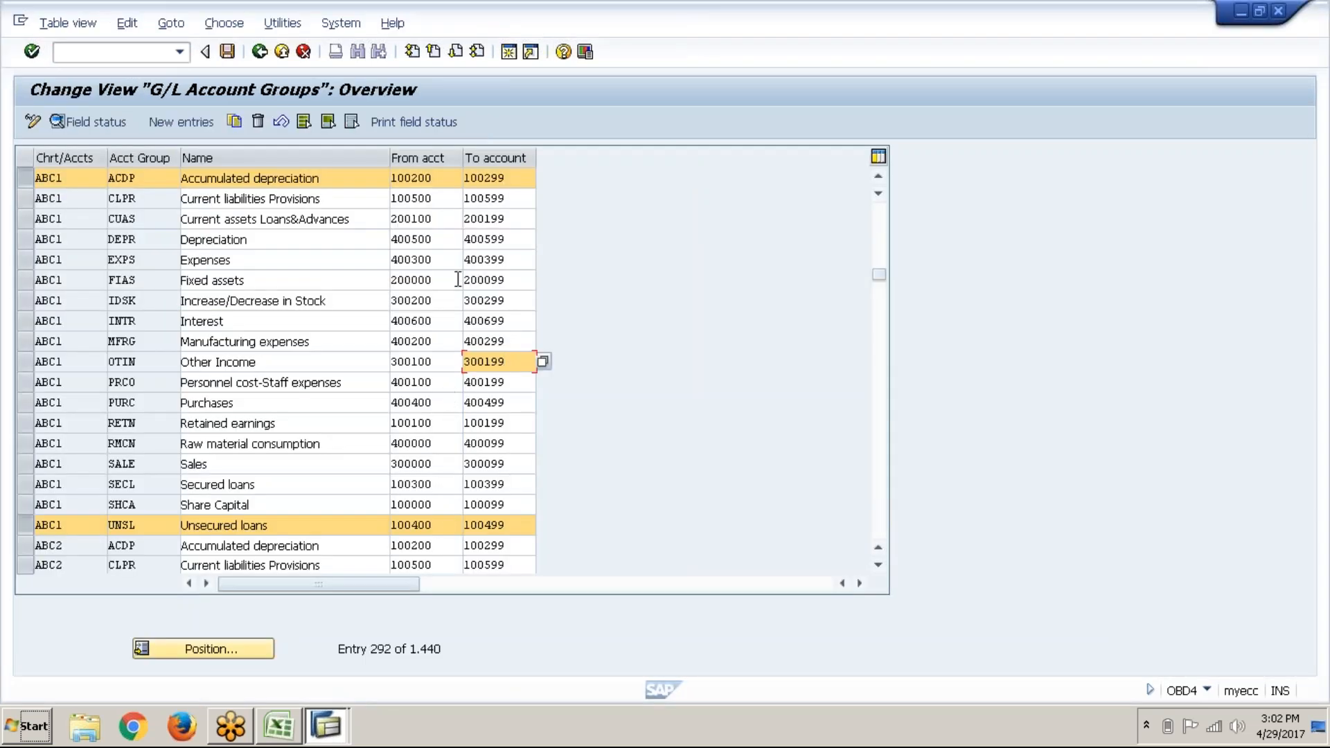
{"action": "left_click", "coordinate": [414, 236]}
{"action": "left_click", "coordinate": [446, 217]}
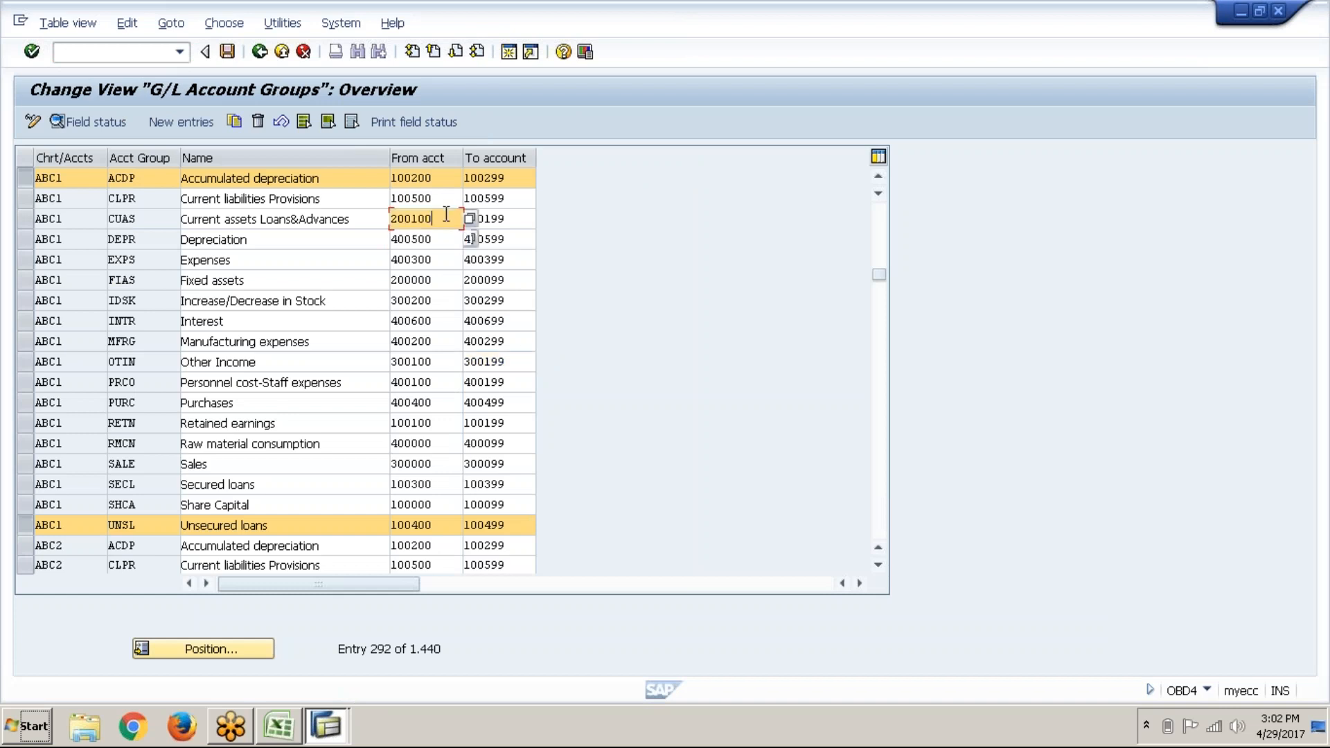
{"action": "left_click", "coordinate": [496, 217]}
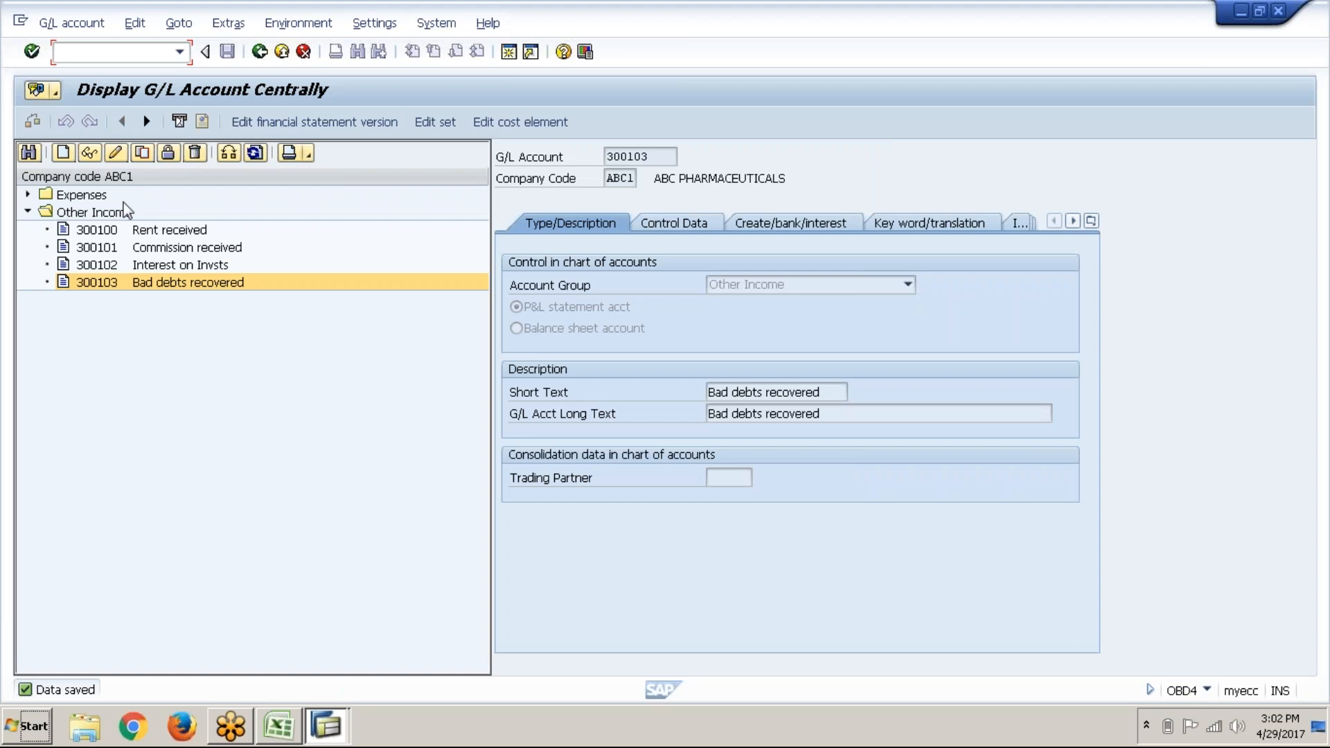
{"action": "left_click", "coordinate": [63, 152]}
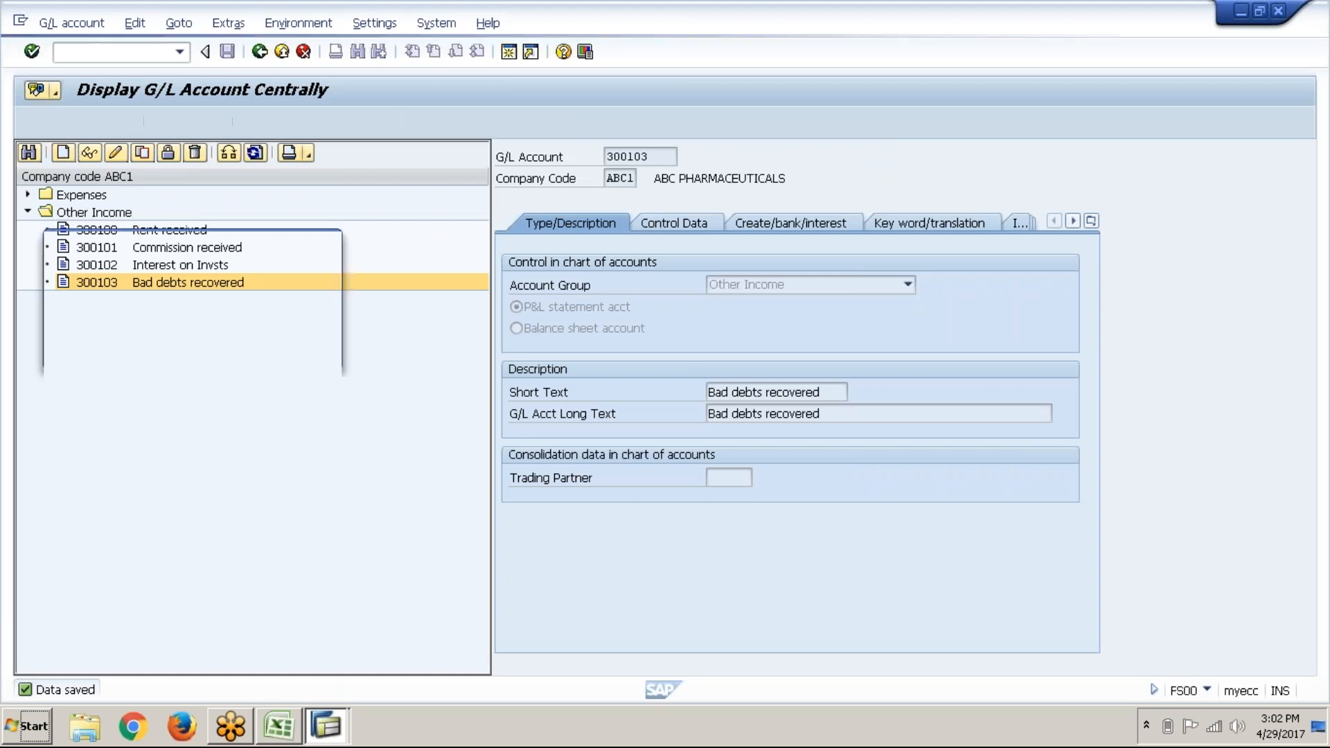
Step: Start account 200100 as a balance sheet account in group Current assets Loans&Advances
{"action": "type", "text": "200100"}
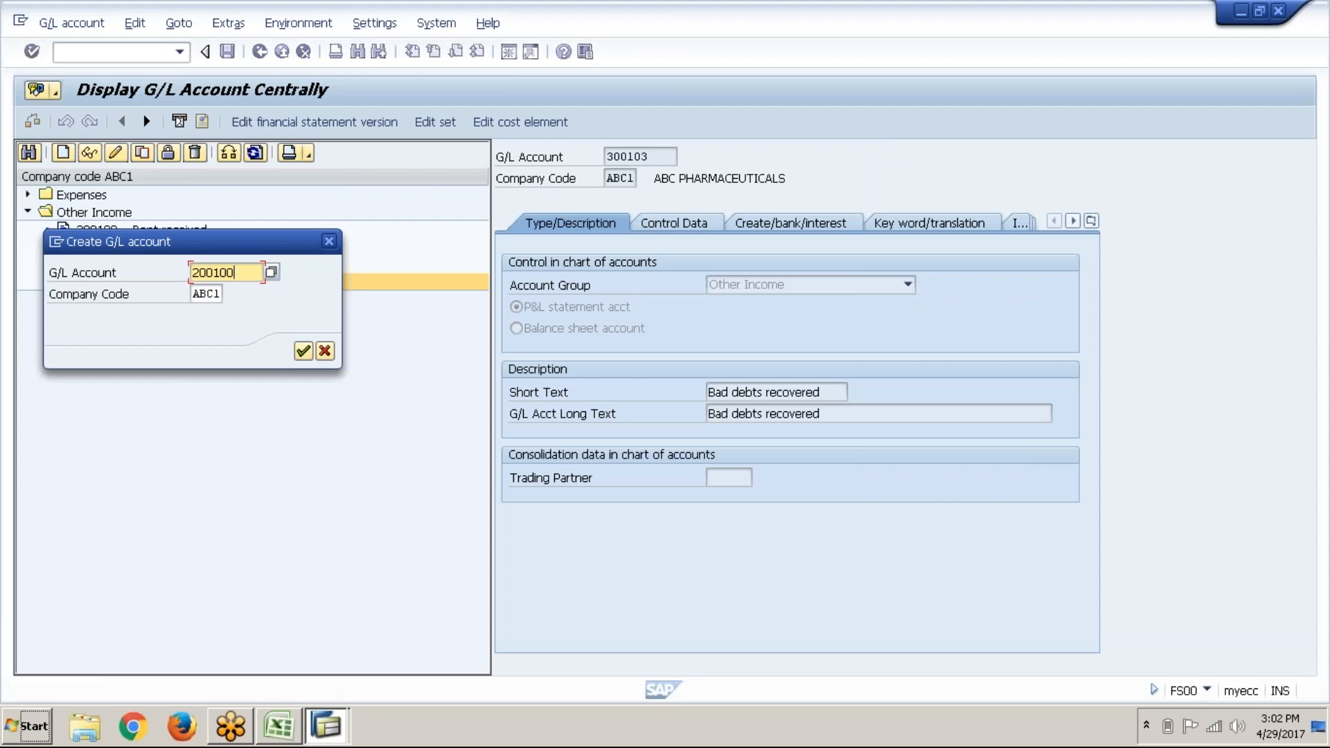
{"action": "key", "text": "Return"}
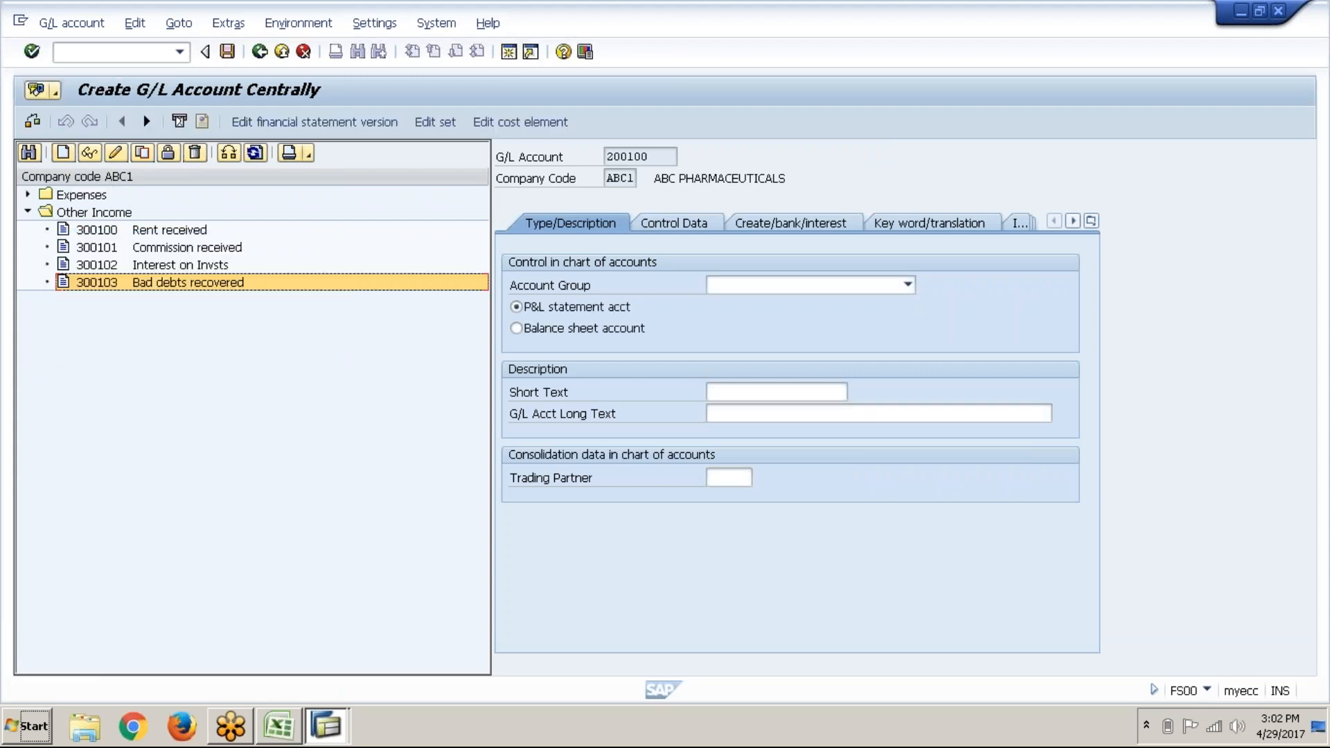
{"action": "left_click", "coordinate": [721, 291]}
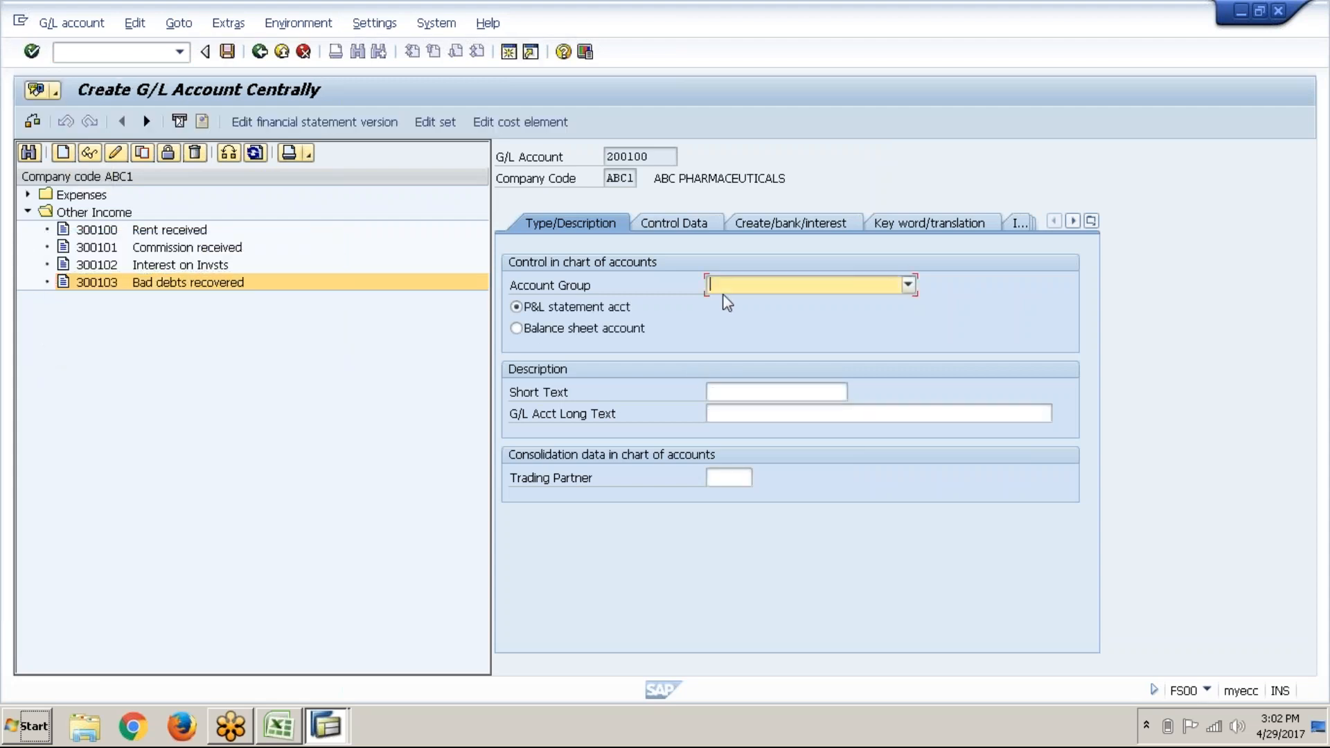
{"action": "left_click", "coordinate": [795, 285]}
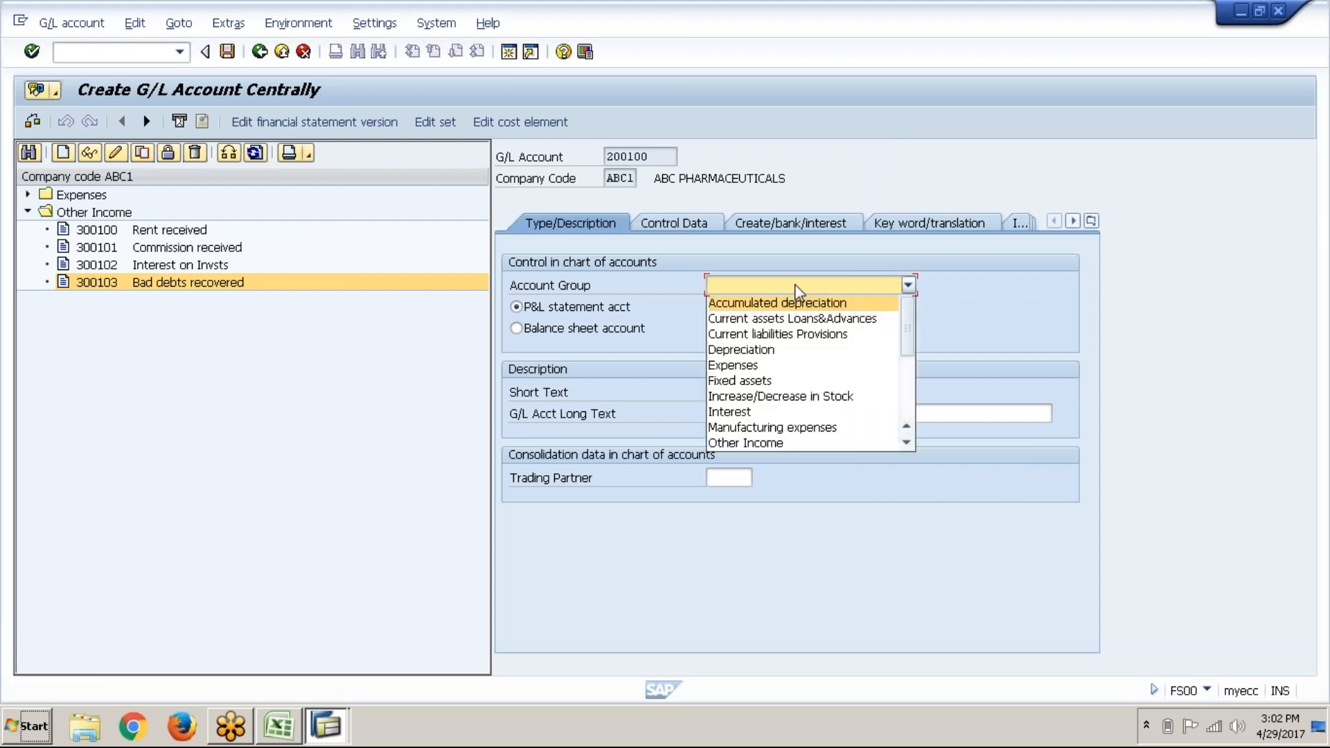
{"action": "left_click", "coordinate": [792, 320]}
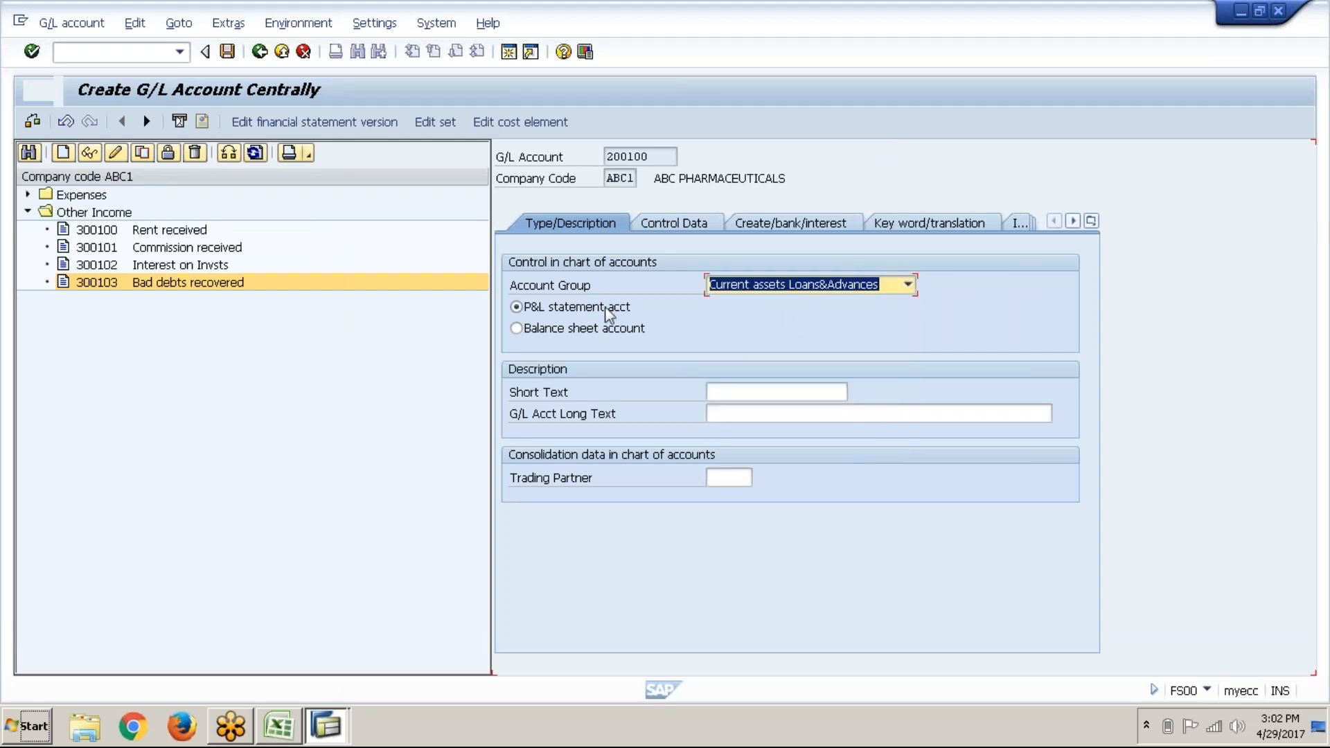
{"action": "left_click", "coordinate": [607, 327]}
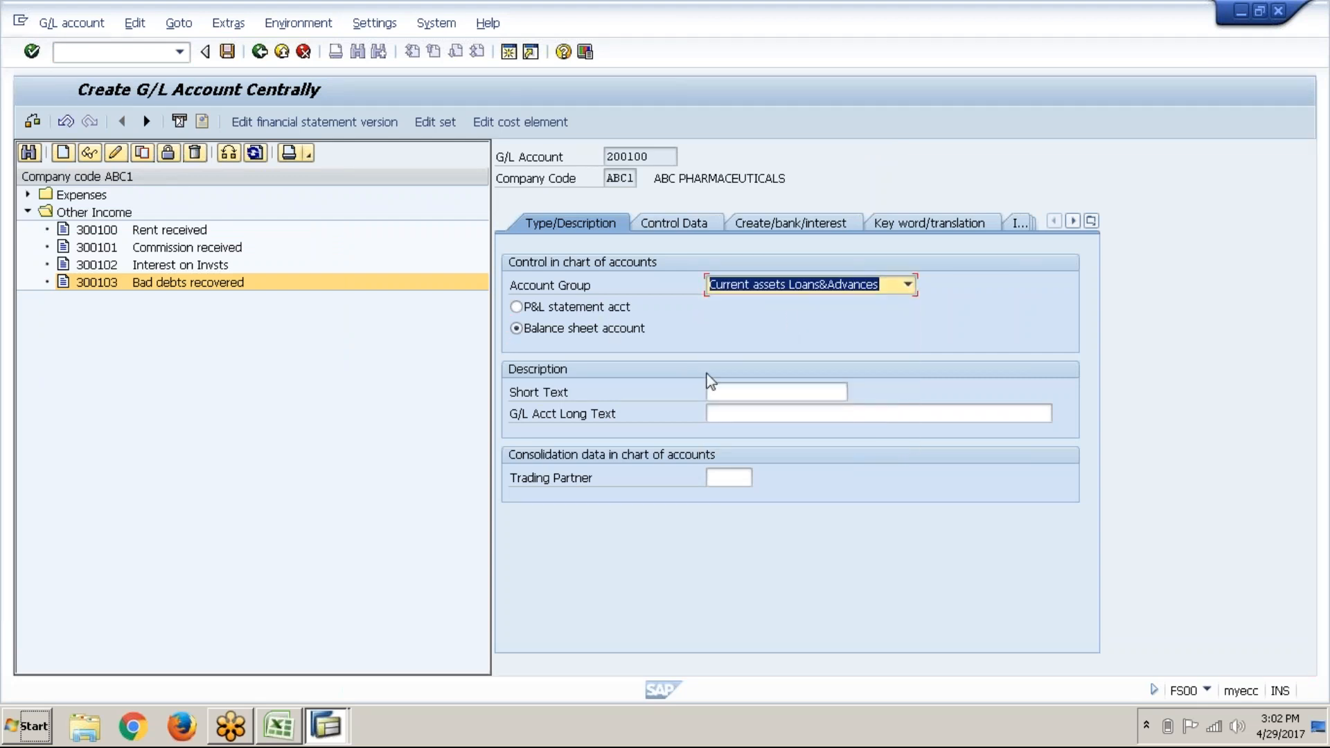
{"action": "left_click", "coordinate": [746, 394]}
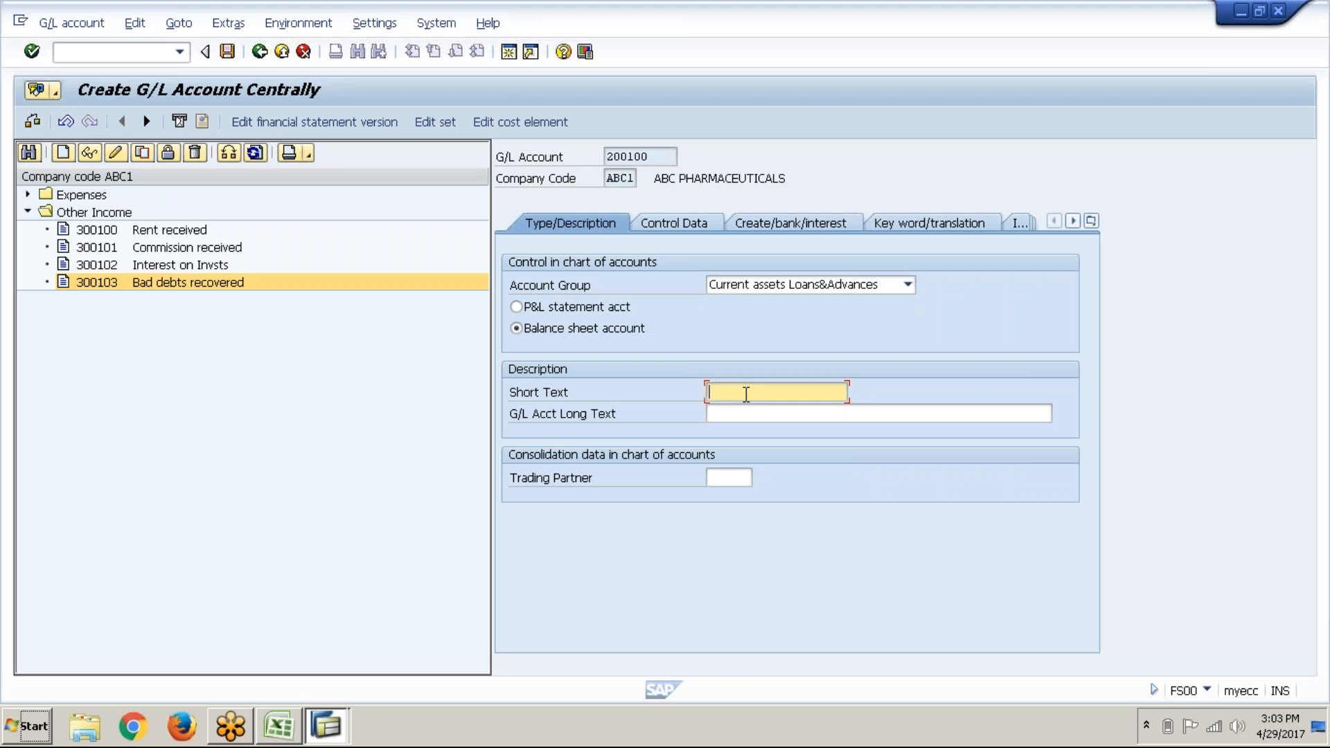
Step: Type Santander Bank as the short text and begin the long text
{"action": "type", "text": "Sab"}
{"action": "key", "text": "BackSpace"}
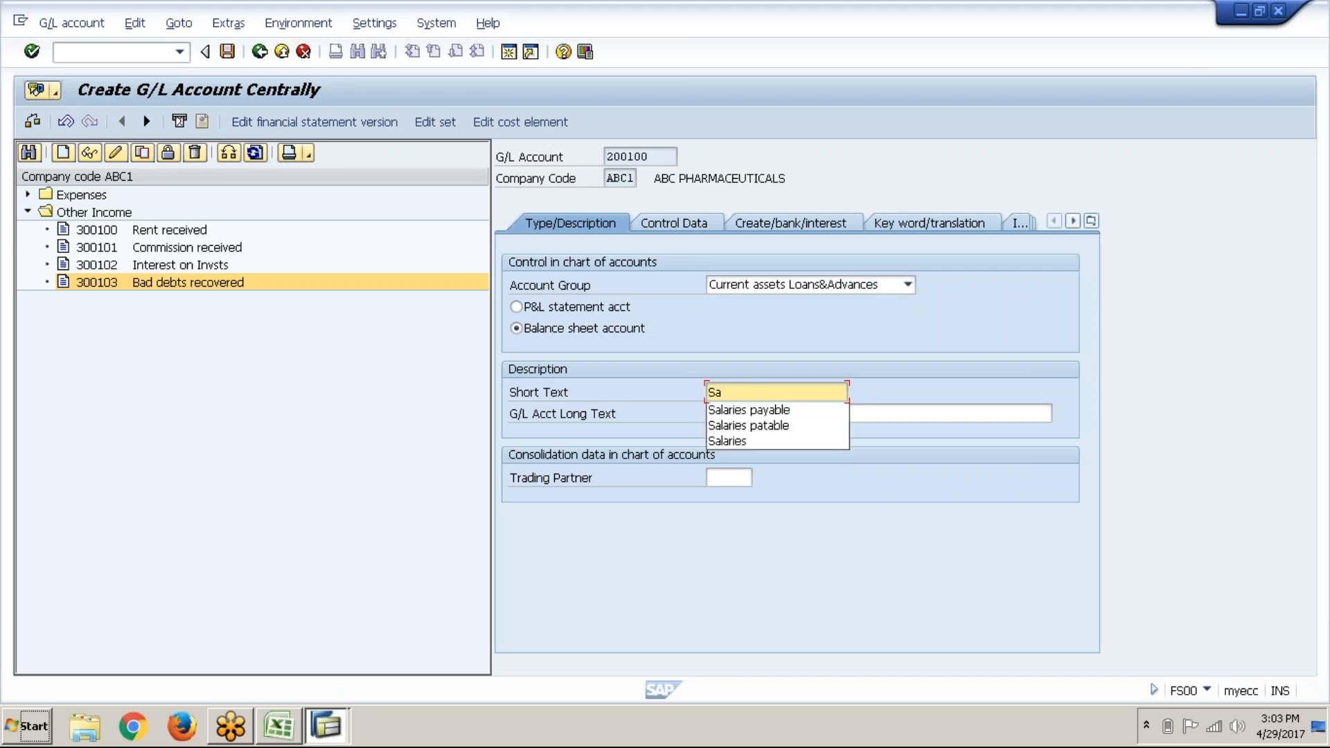
{"action": "type", "text": "tander "}
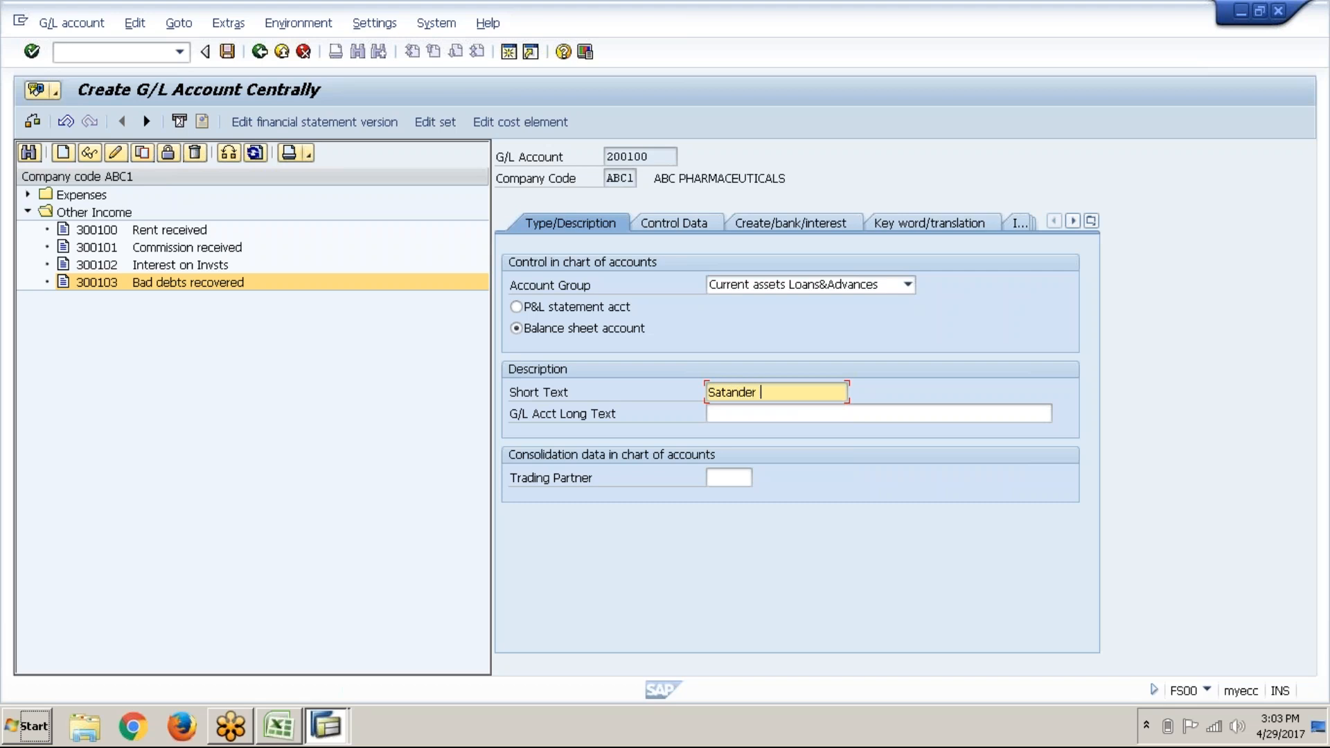
{"action": "type", "text": "Bank"}
{"action": "key", "text": "Tab"}
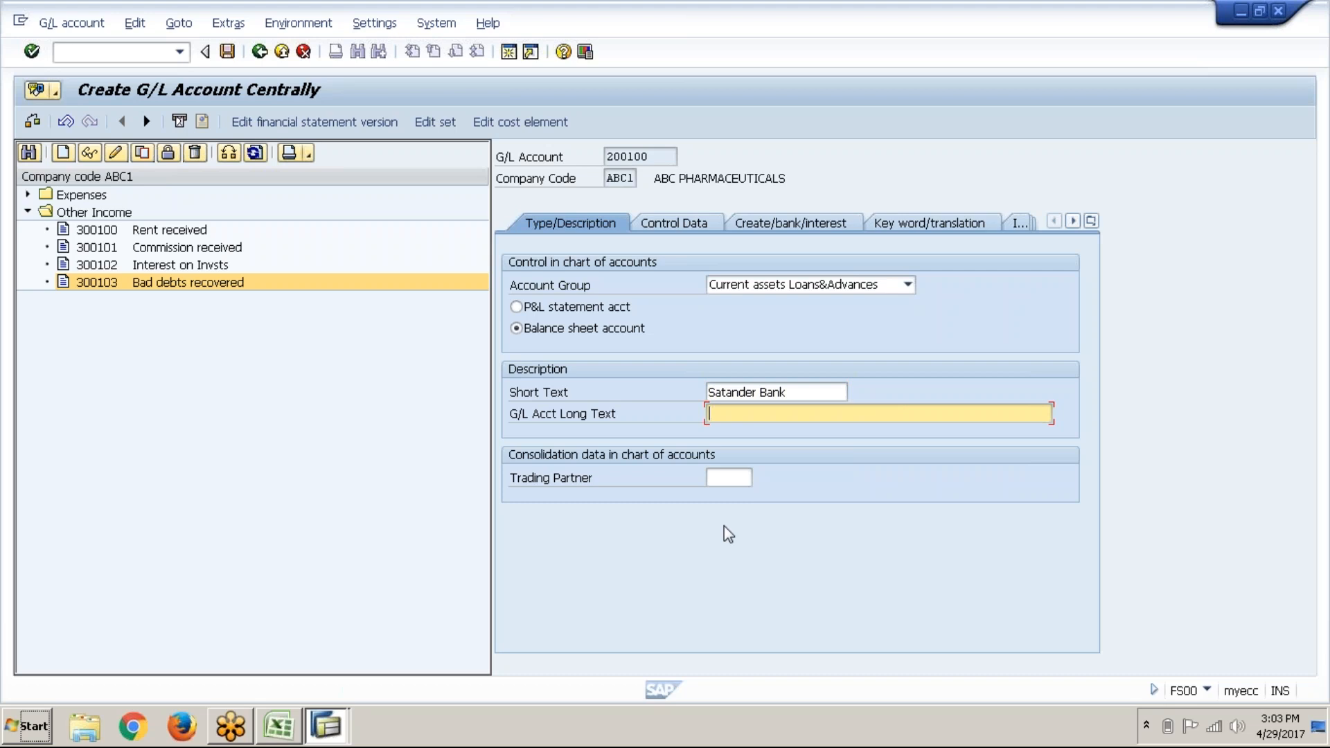
{"action": "type", "text": "Bank"}
{"action": "key", "text": "BackSpace"}
{"action": "key", "text": "BackSpace"}
{"action": "key", "text": "BackSpace"}
{"action": "key", "text": "BackSpace"}
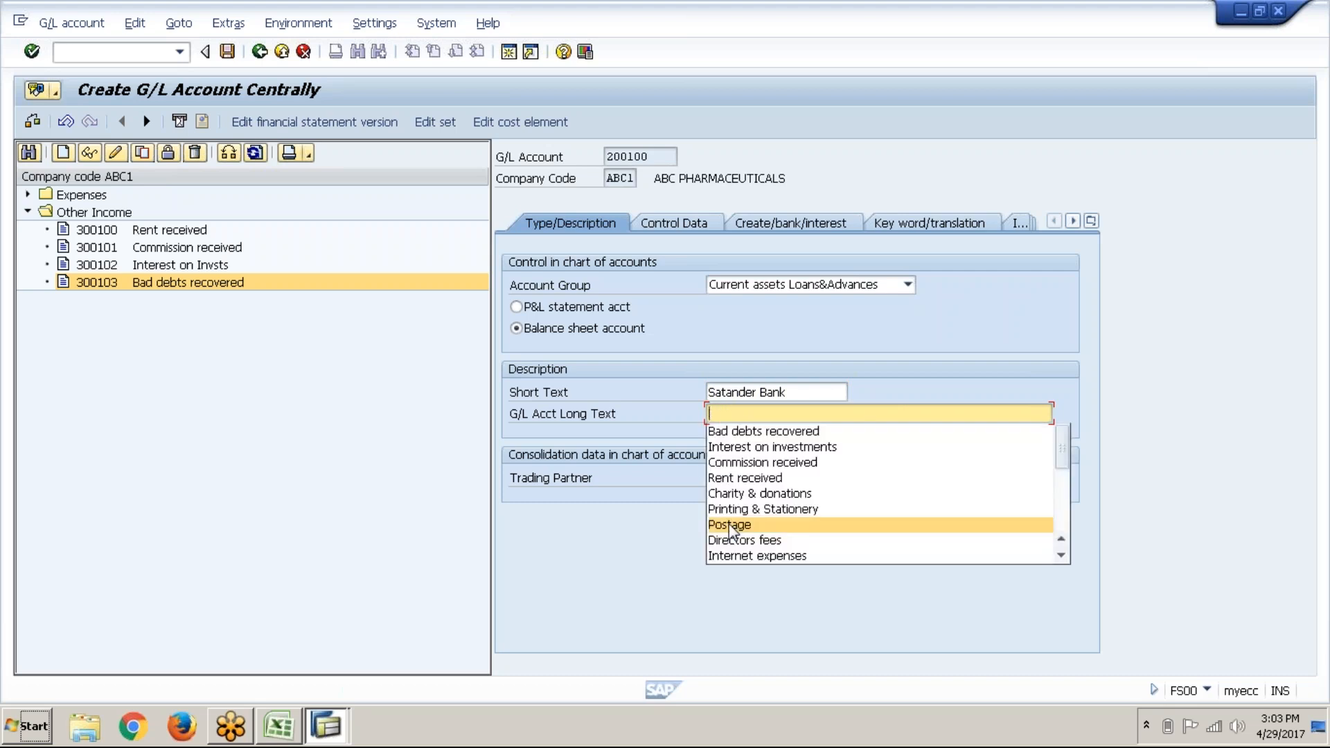
{"action": "type", "text": "S"}
{"action": "type", "text": "atan"}
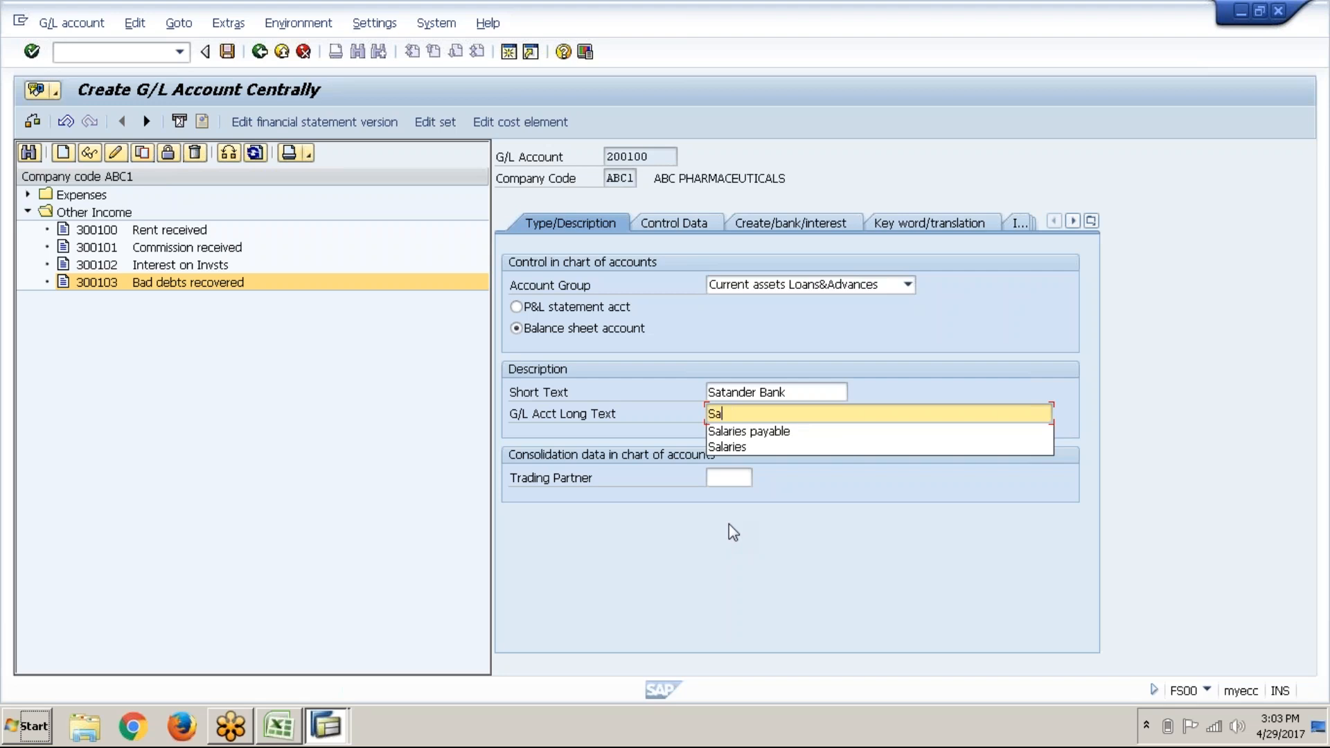
Step: Fix the spelling so both texts read Santander Bank Main
{"action": "left_click", "coordinate": [727, 390]}
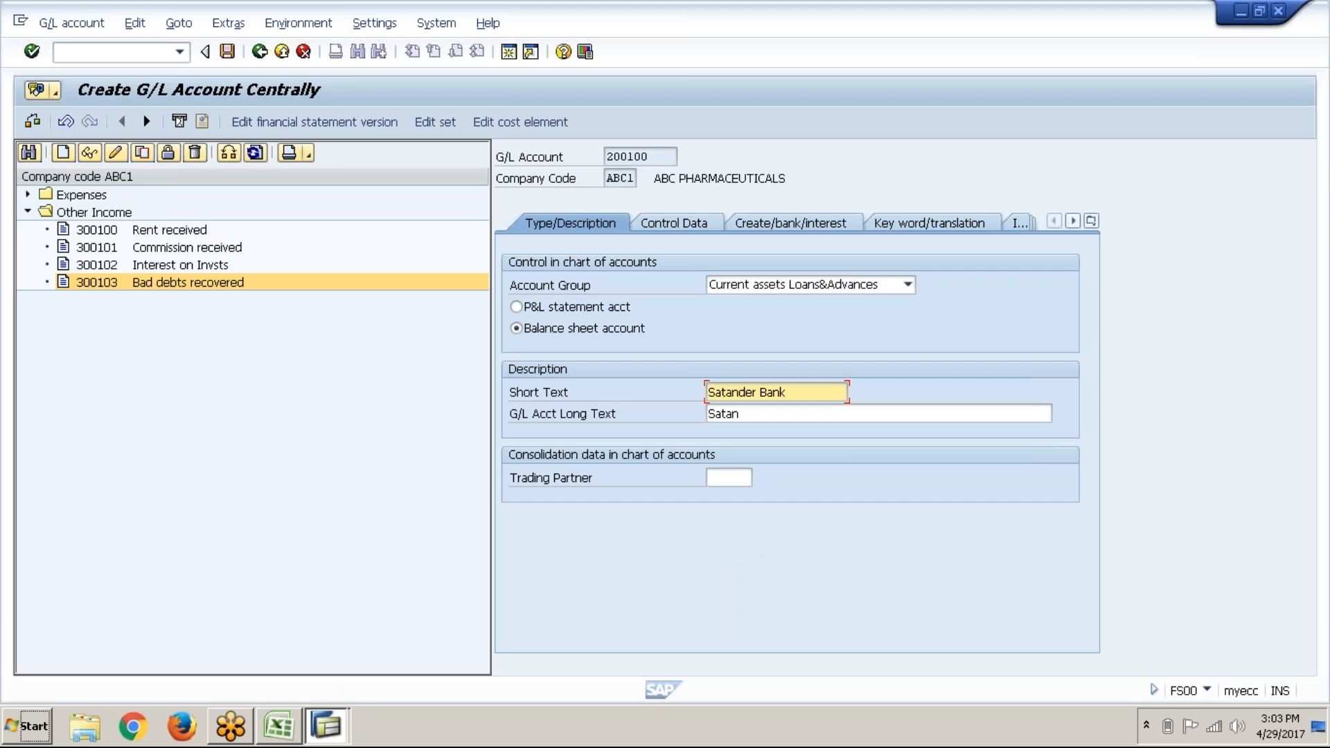
{"action": "type", "text": "n"}
{"action": "left_click", "coordinate": [727, 415]}
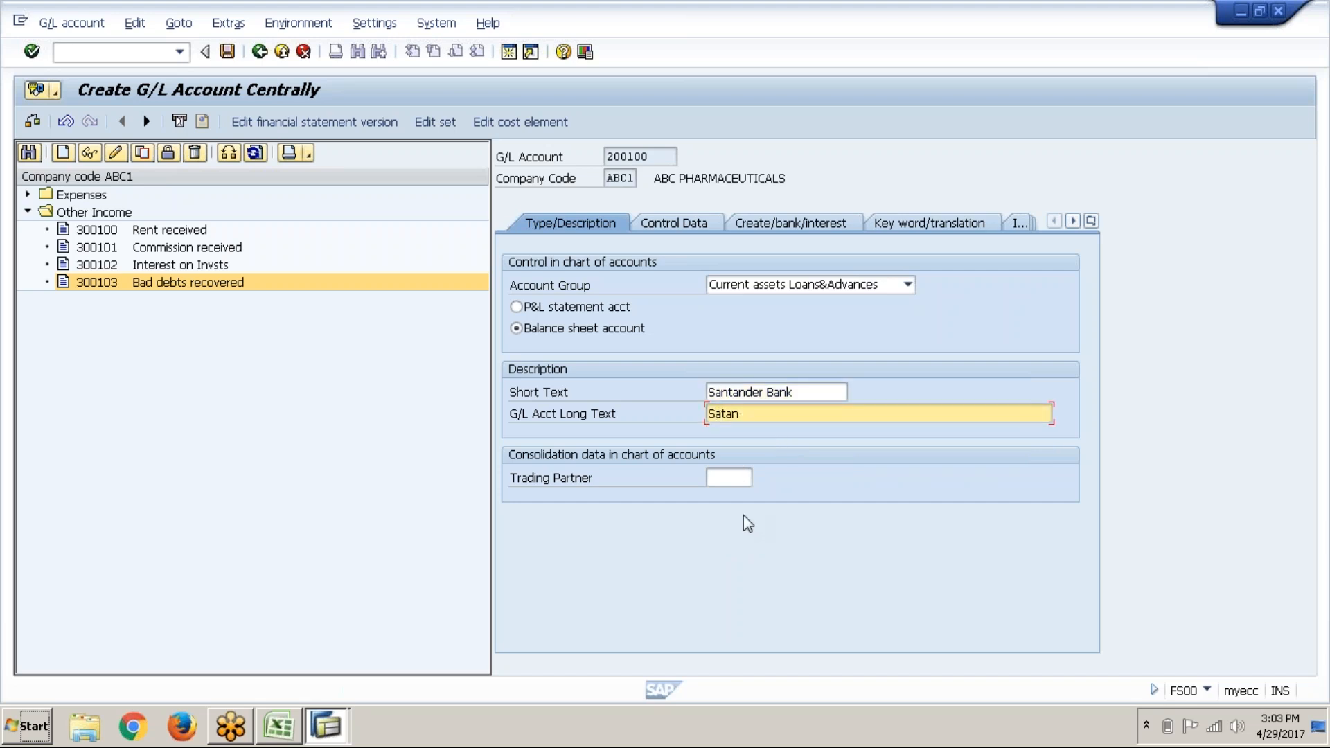
{"action": "type", "text": "n"}
{"action": "left_click", "coordinate": [768, 419]}
{"action": "type", "text": "der Bank"}
{"action": "left_click", "coordinate": [814, 385]}
{"action": "type", "text": "Main"}
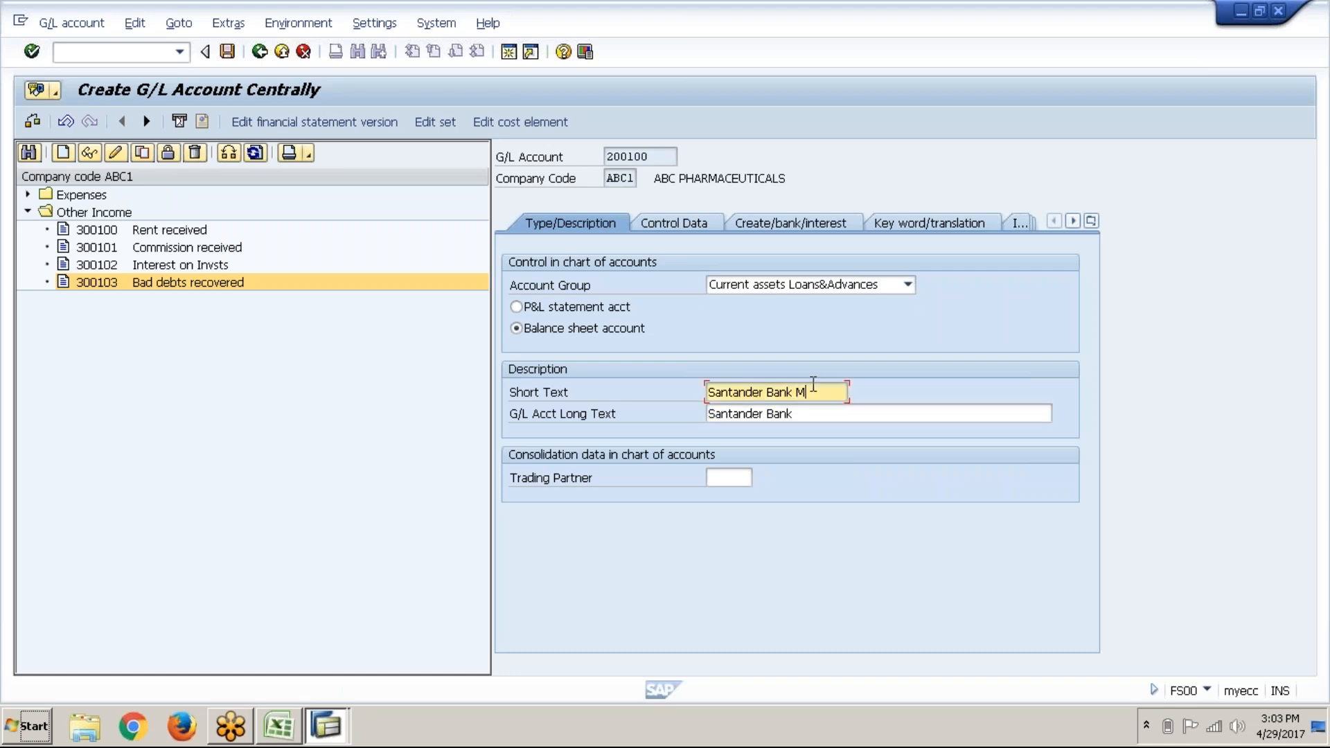
{"action": "left_click", "coordinate": [812, 412]}
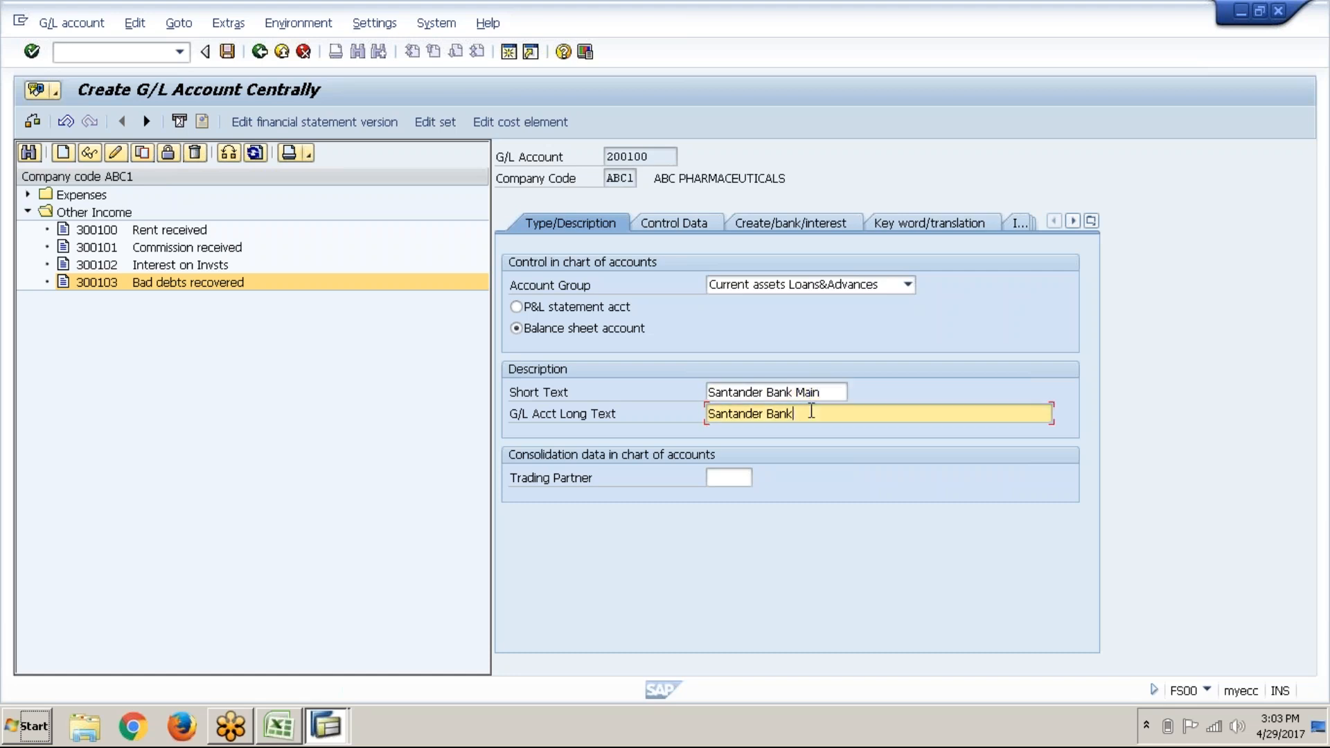
{"action": "type", "text": "Main"}
Step: On Control Data, tick local-currency balances only and line item display, and set sort key 001
{"action": "left_click", "coordinate": [650, 230]}
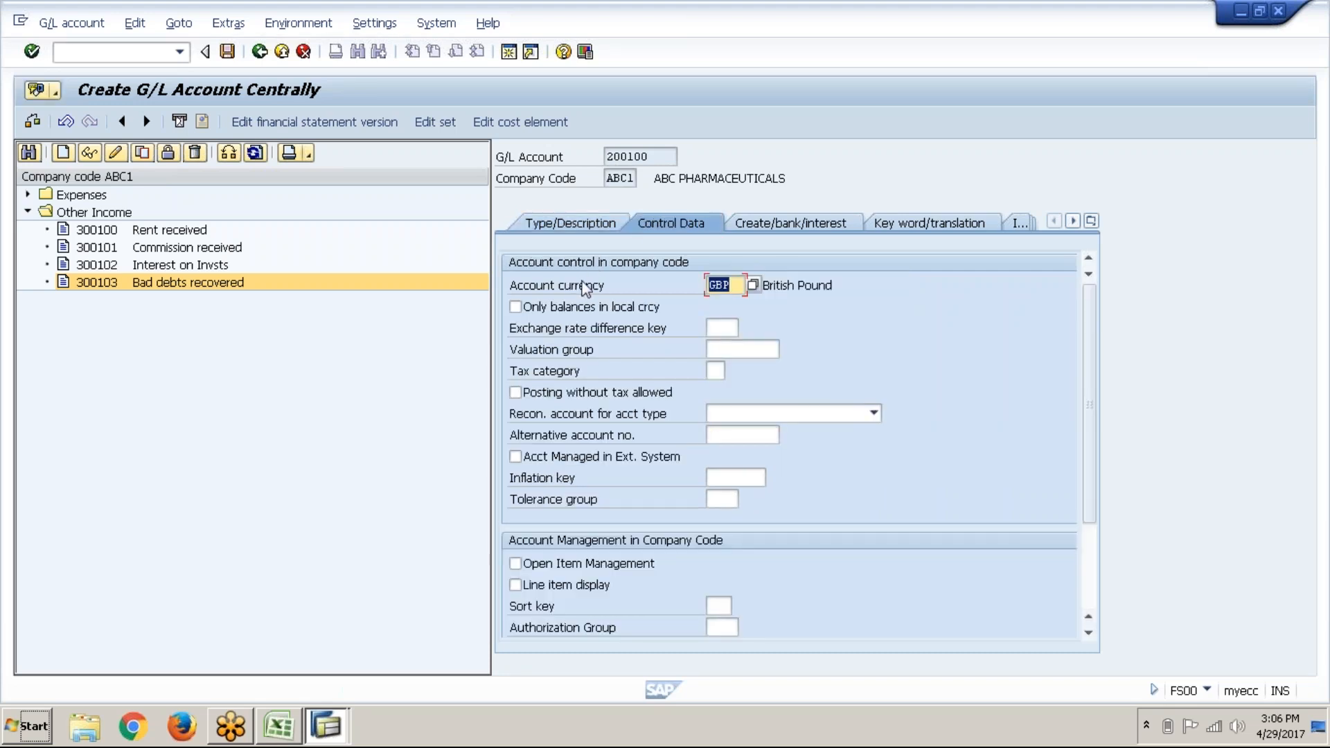
{"action": "key", "text": "Tab"}
{"action": "key", "text": "space"}
{"action": "left_click", "coordinate": [561, 587]}
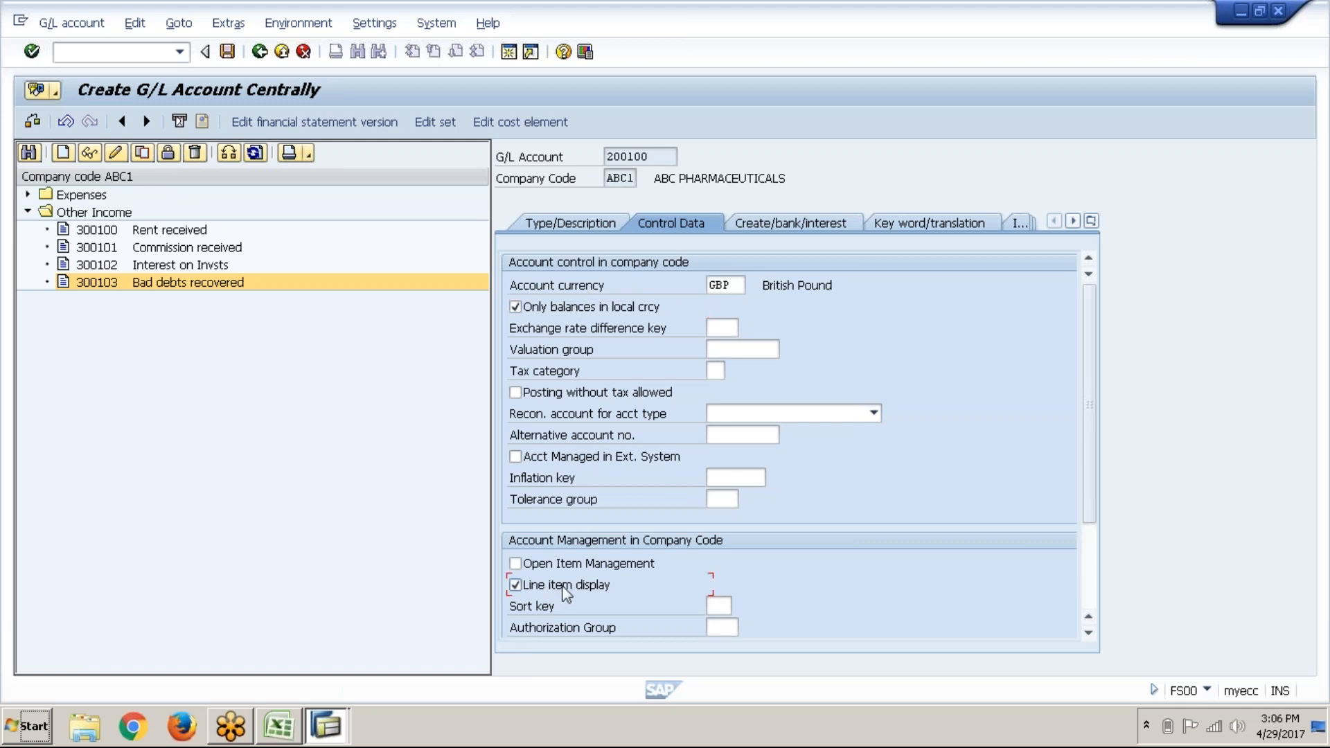
{"action": "left_click", "coordinate": [725, 600]}
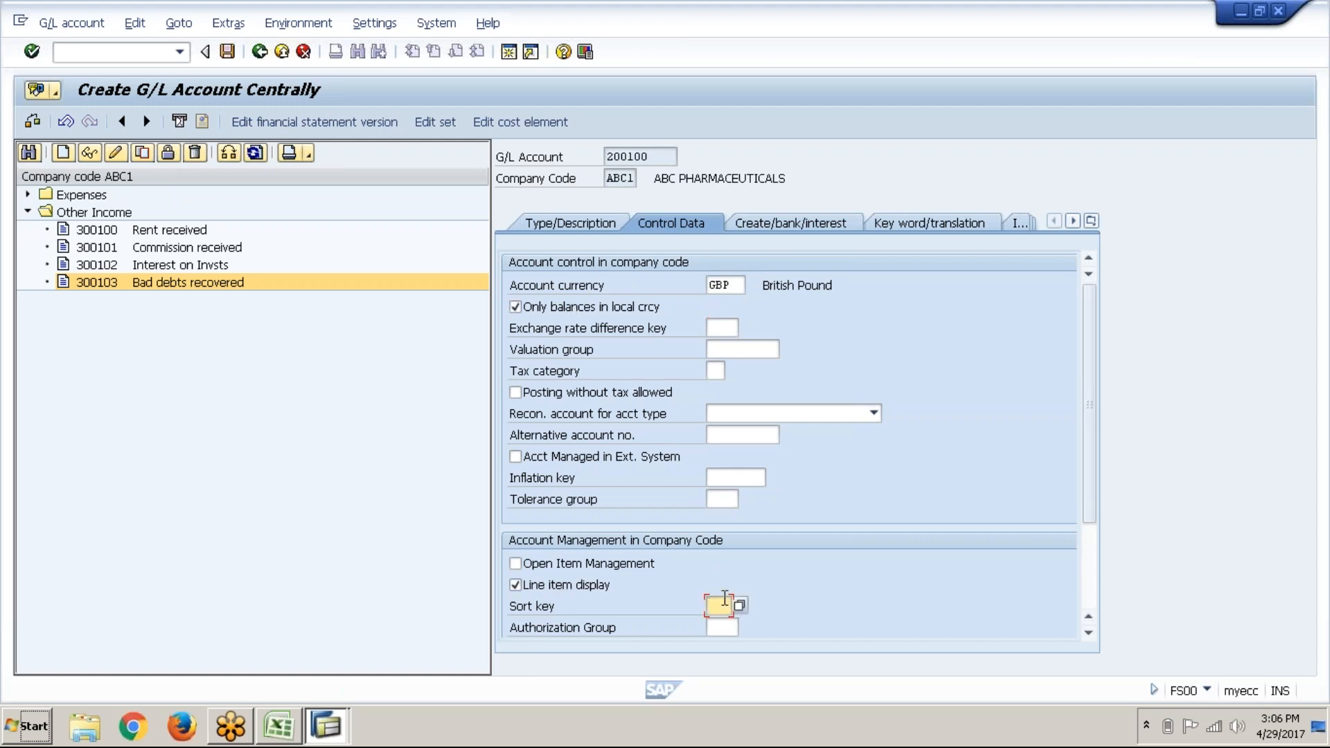
{"action": "type", "text": "001"}
{"action": "key", "text": "Return"}
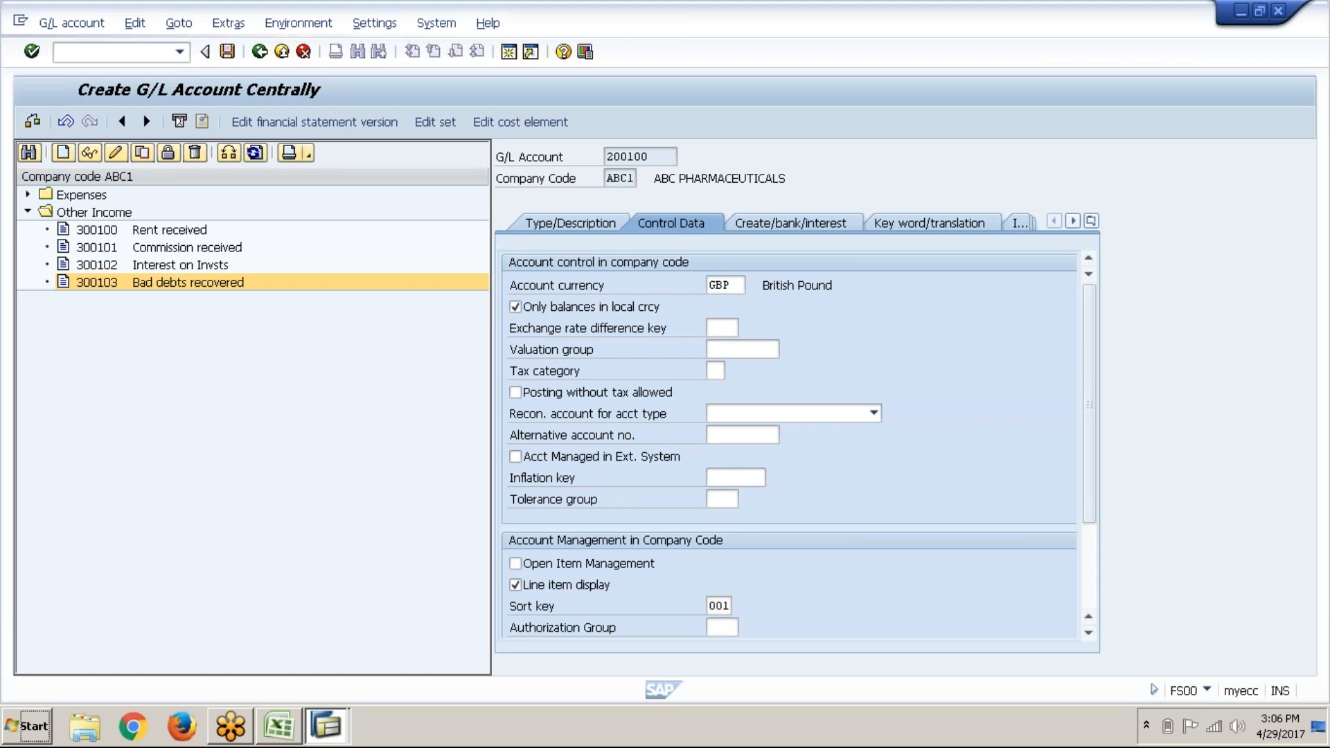
Step: Set field status group G001, save account 200100, and expand the Expenses and Other Income folders
{"action": "left_click", "coordinate": [813, 229]}
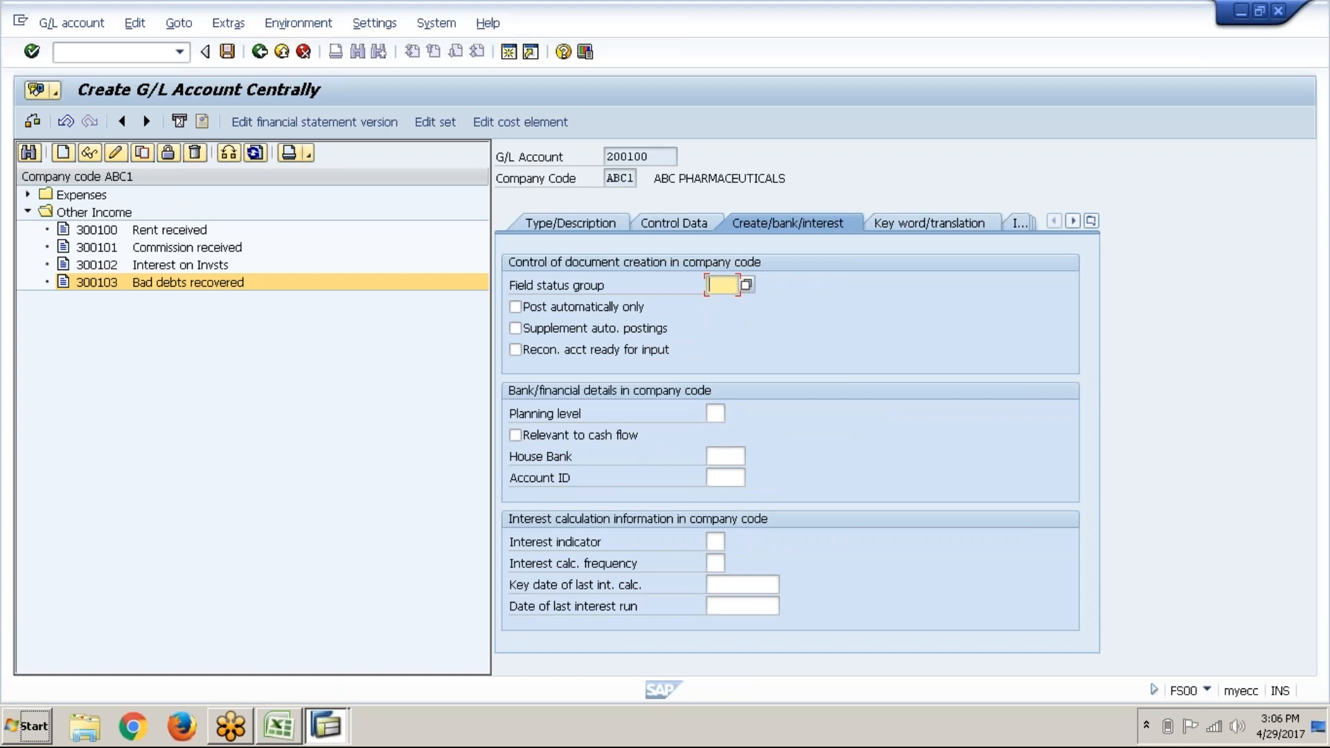
{"action": "type", "text": "g00"}
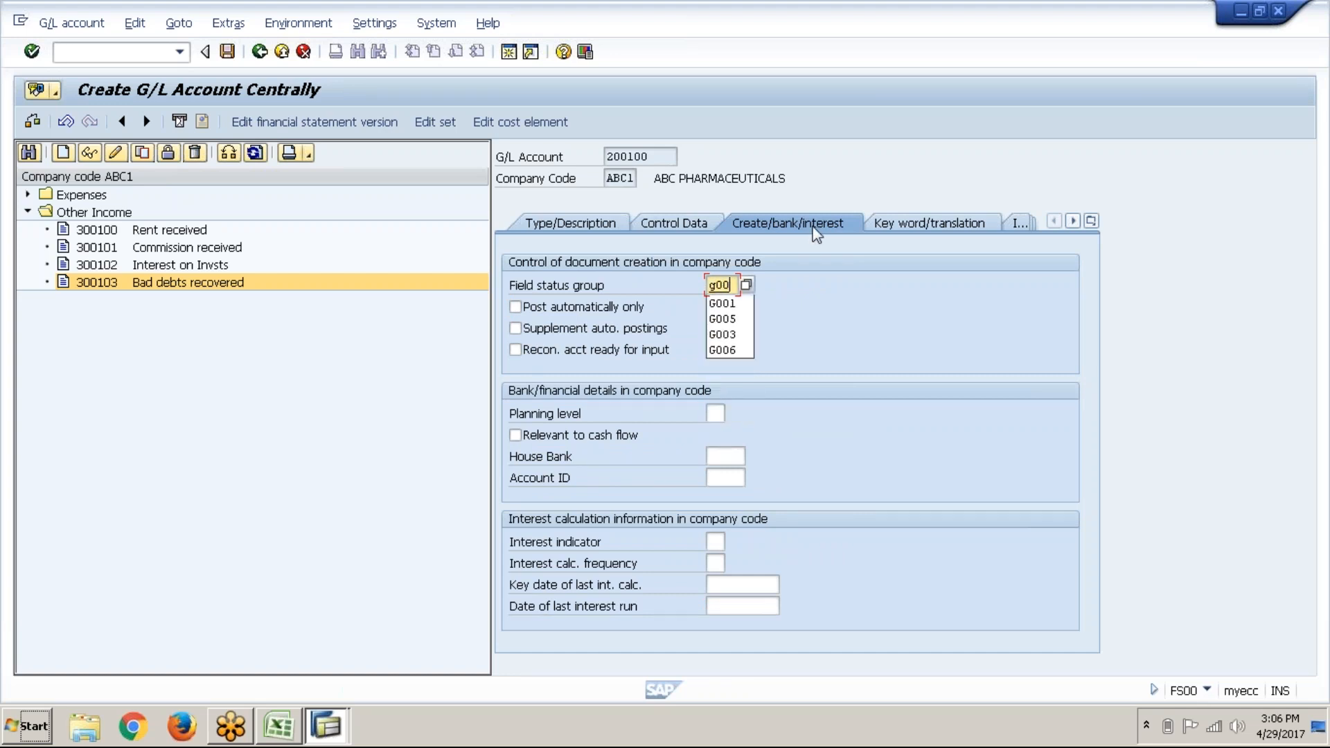
{"action": "type", "text": "1"}
{"action": "key", "text": "Return"}
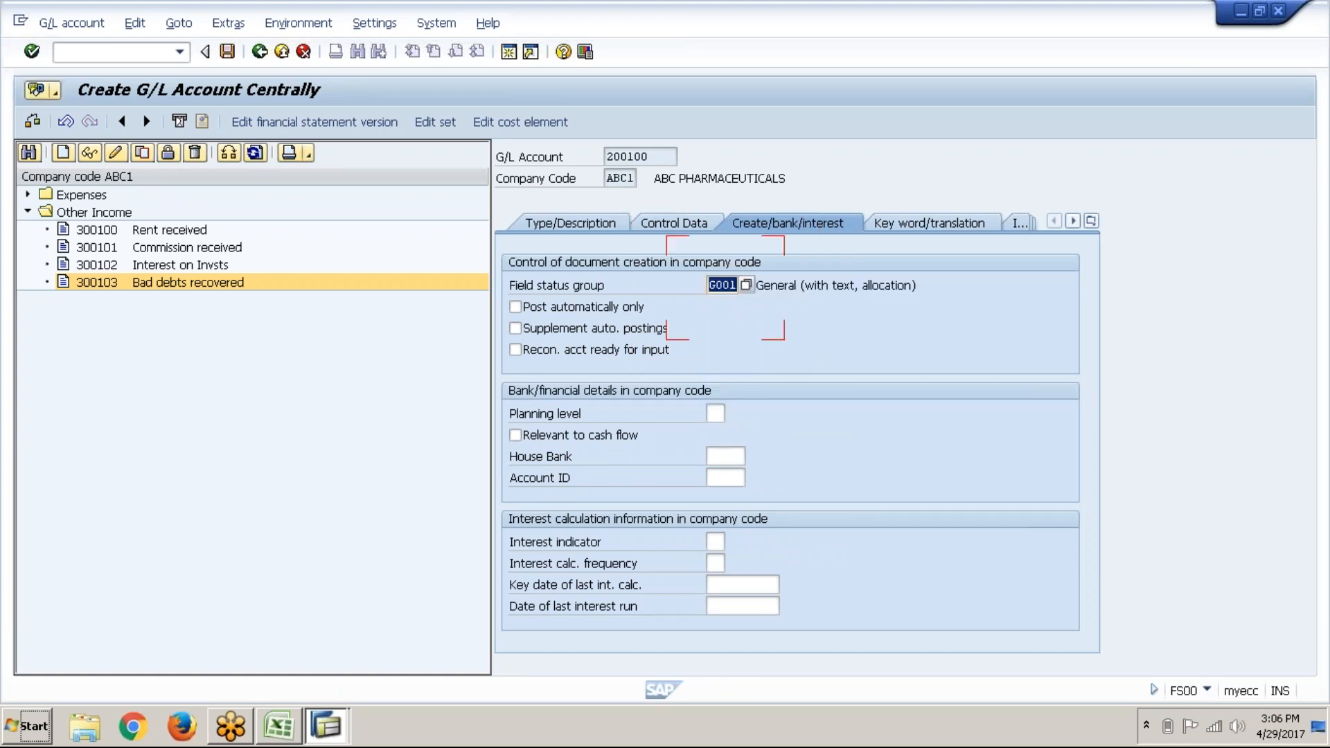
{"action": "left_click", "coordinate": [224, 59]}
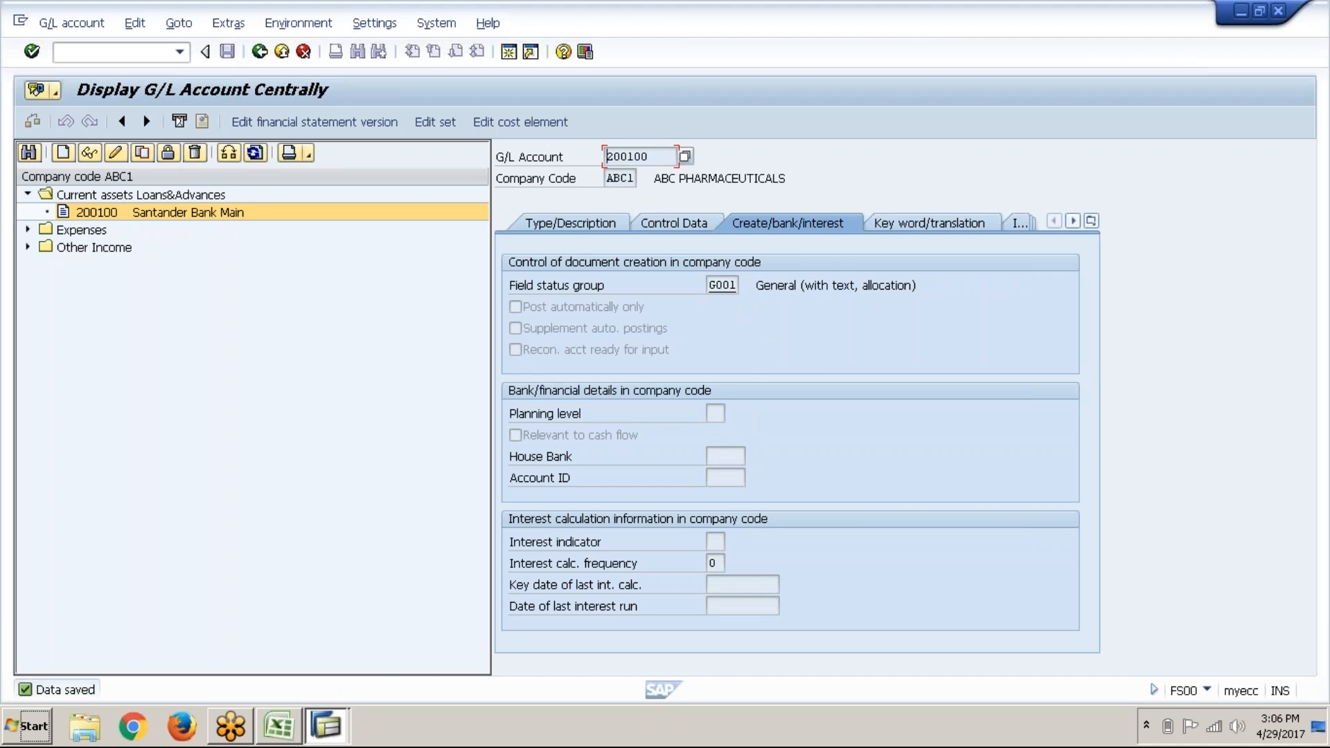
{"action": "left_click", "coordinate": [27, 229]}
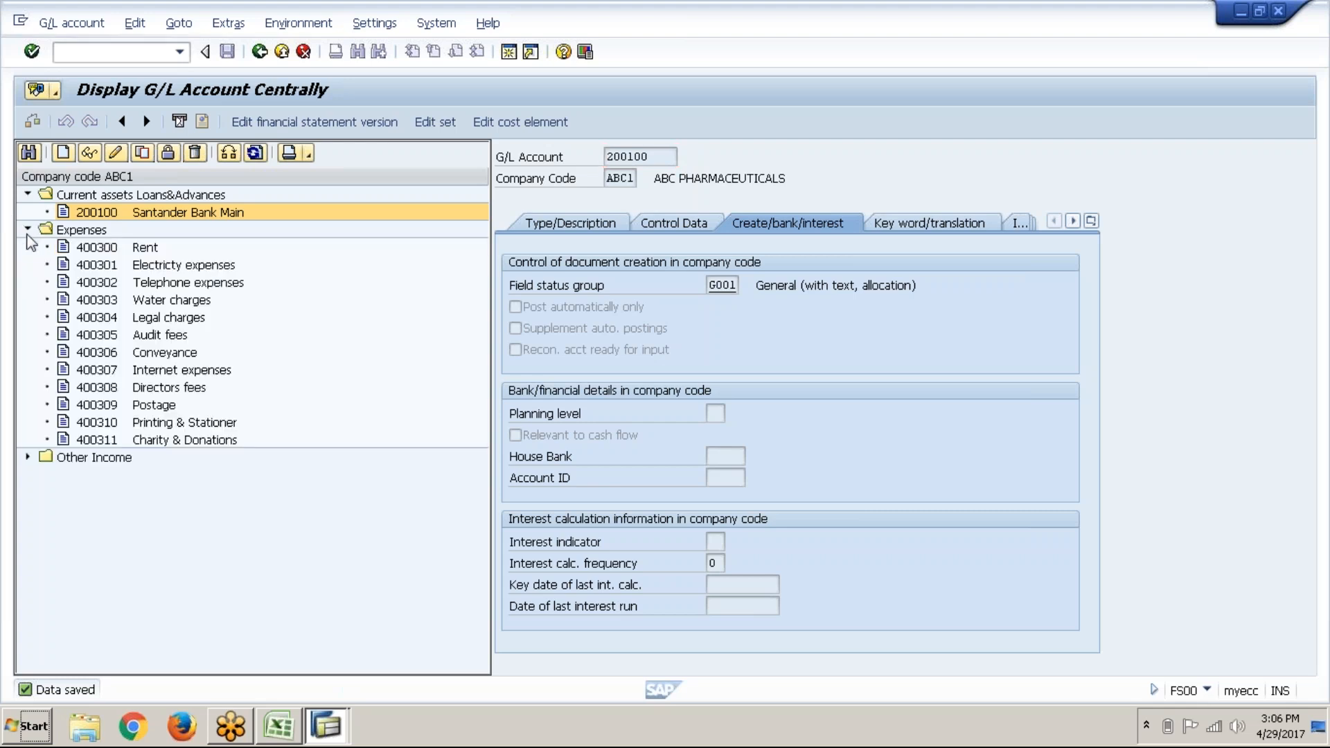
{"action": "left_click", "coordinate": [28, 457]}
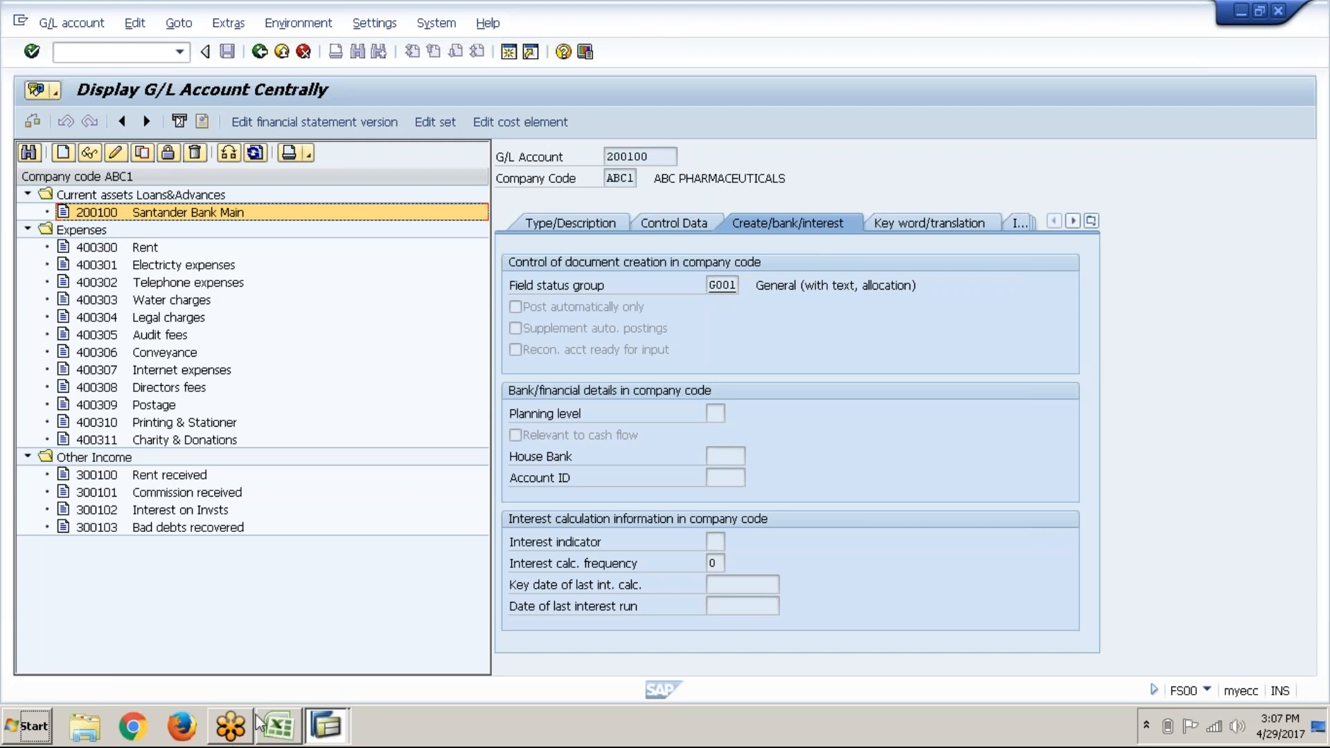
Step: In the Excel notes, fill the G/L Master Data (FS00) cell green
{"action": "left_click", "coordinate": [276, 726]}
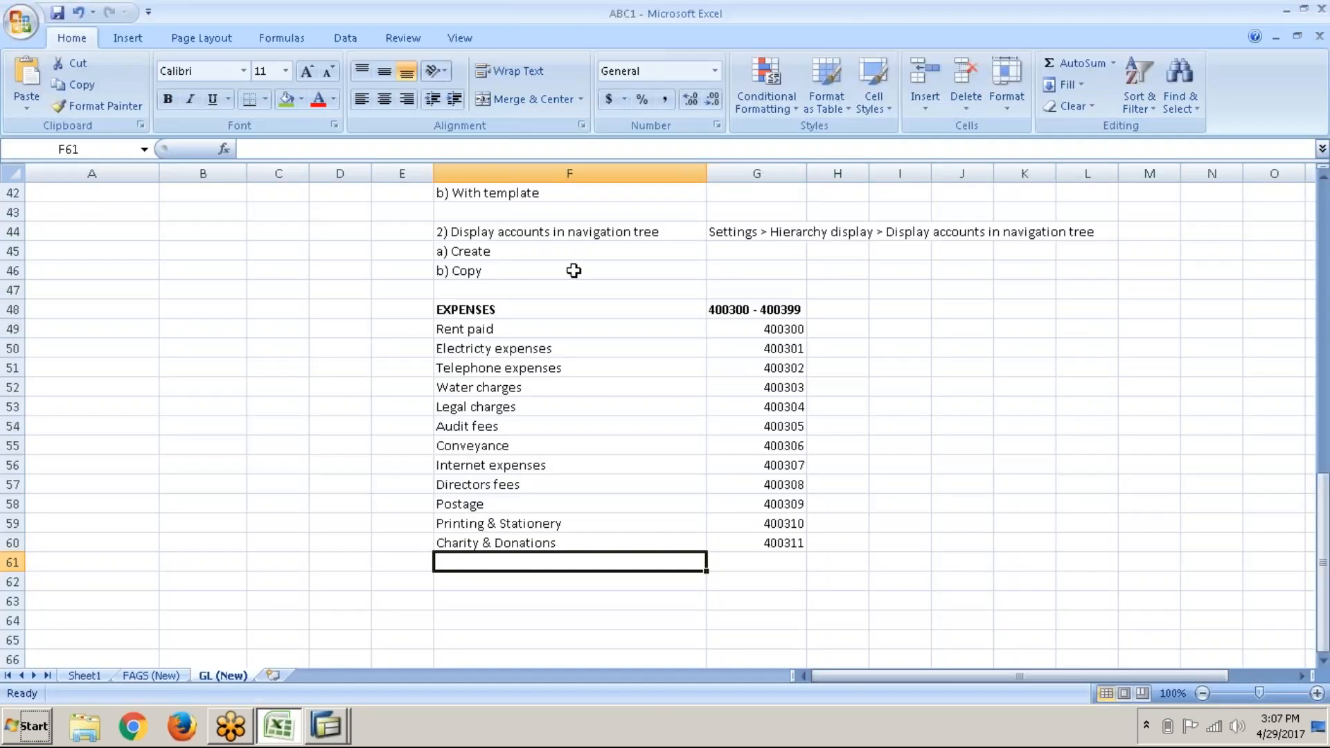
{"action": "scroll", "coordinate": [573, 270], "scroll_direction": "up", "scroll_amount": 11}
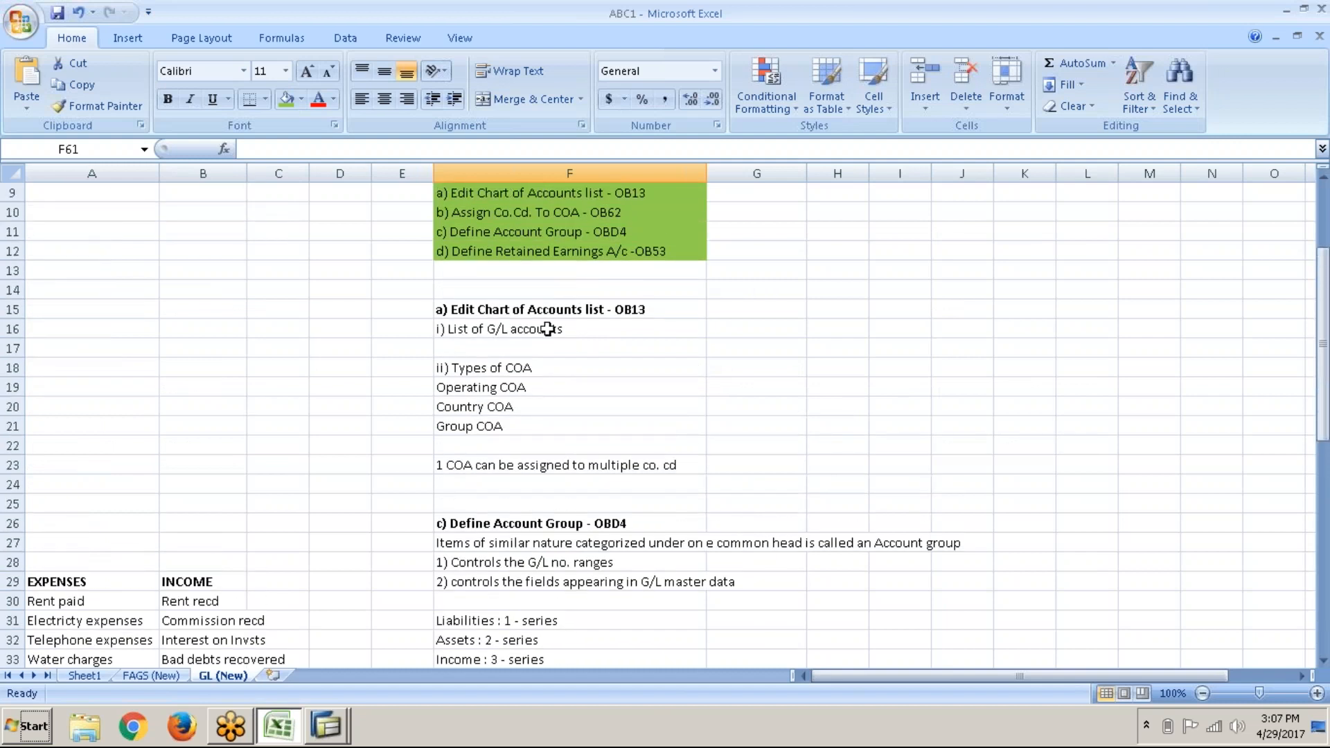
{"action": "scroll", "coordinate": [547, 328], "scroll_direction": "up", "scroll_amount": 3}
{"action": "left_click", "coordinate": [567, 250]}
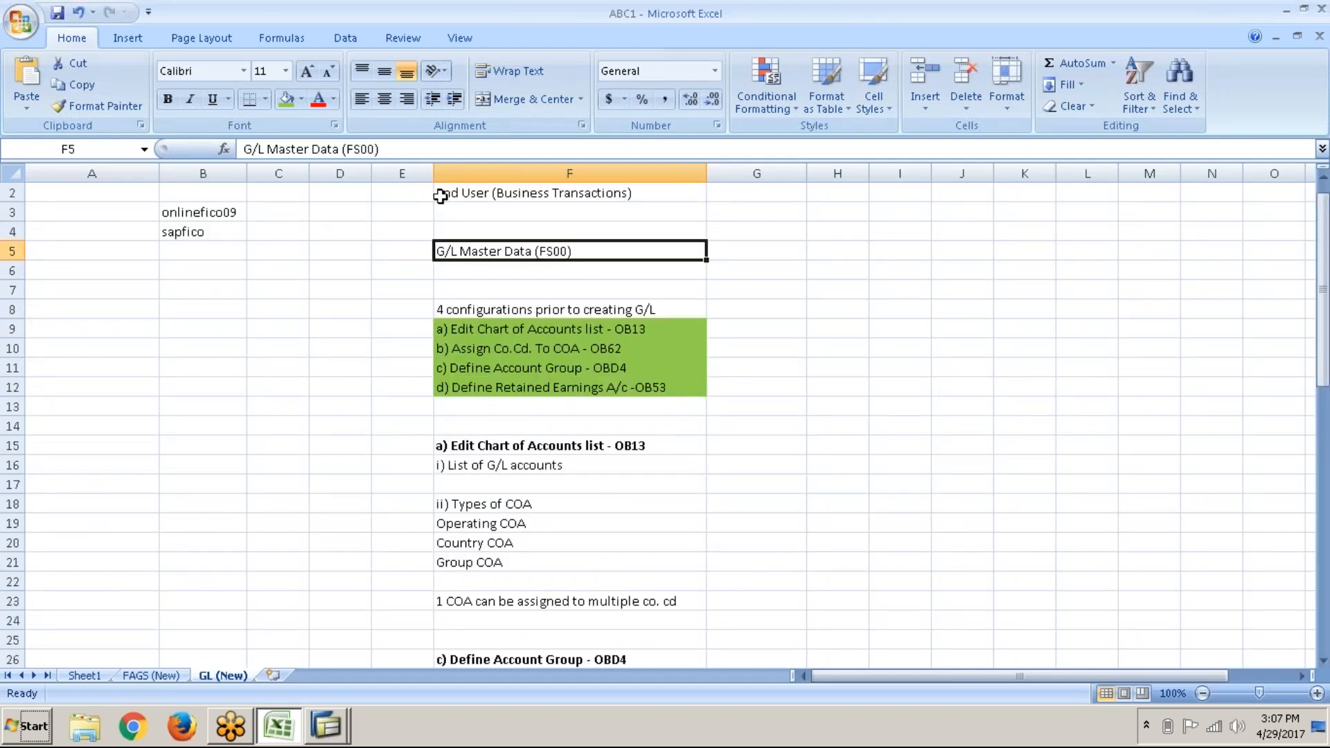
{"action": "left_click", "coordinate": [288, 101]}
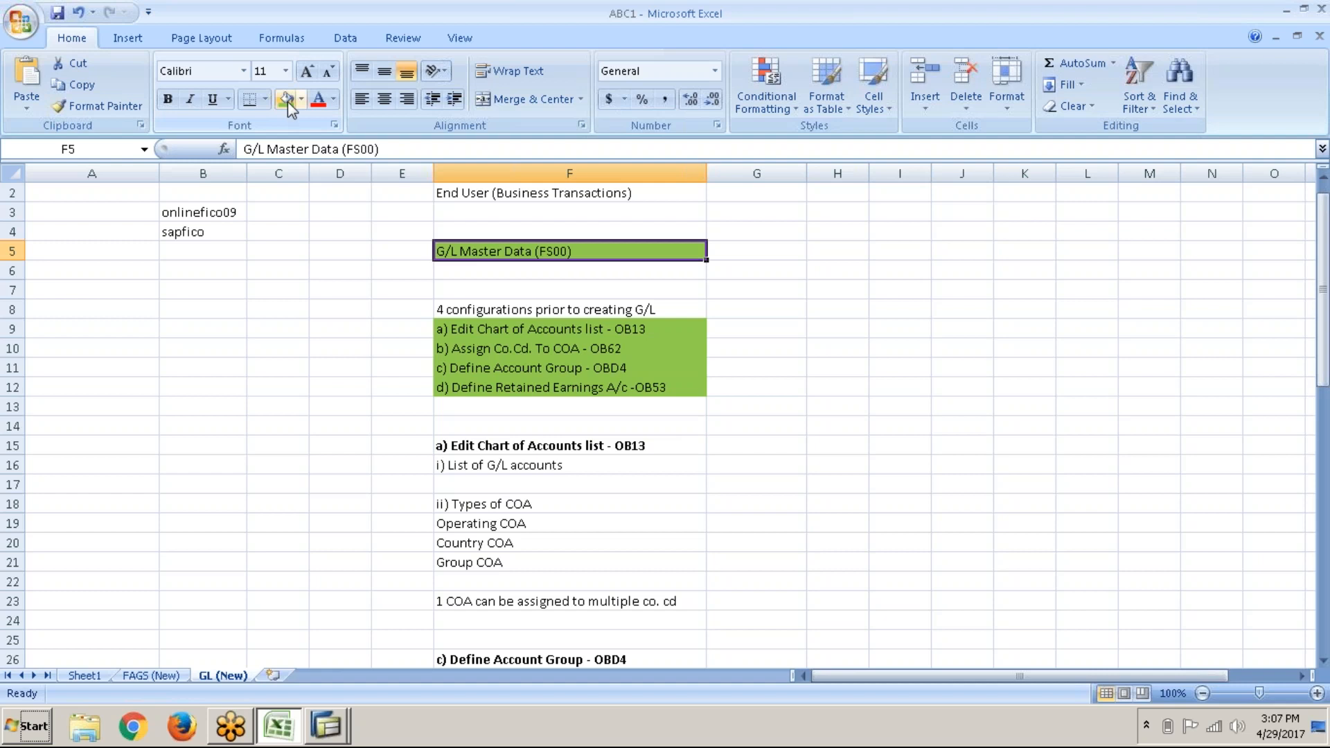
{"action": "scroll", "coordinate": [569, 282], "scroll_direction": "up", "scroll_amount": 1}
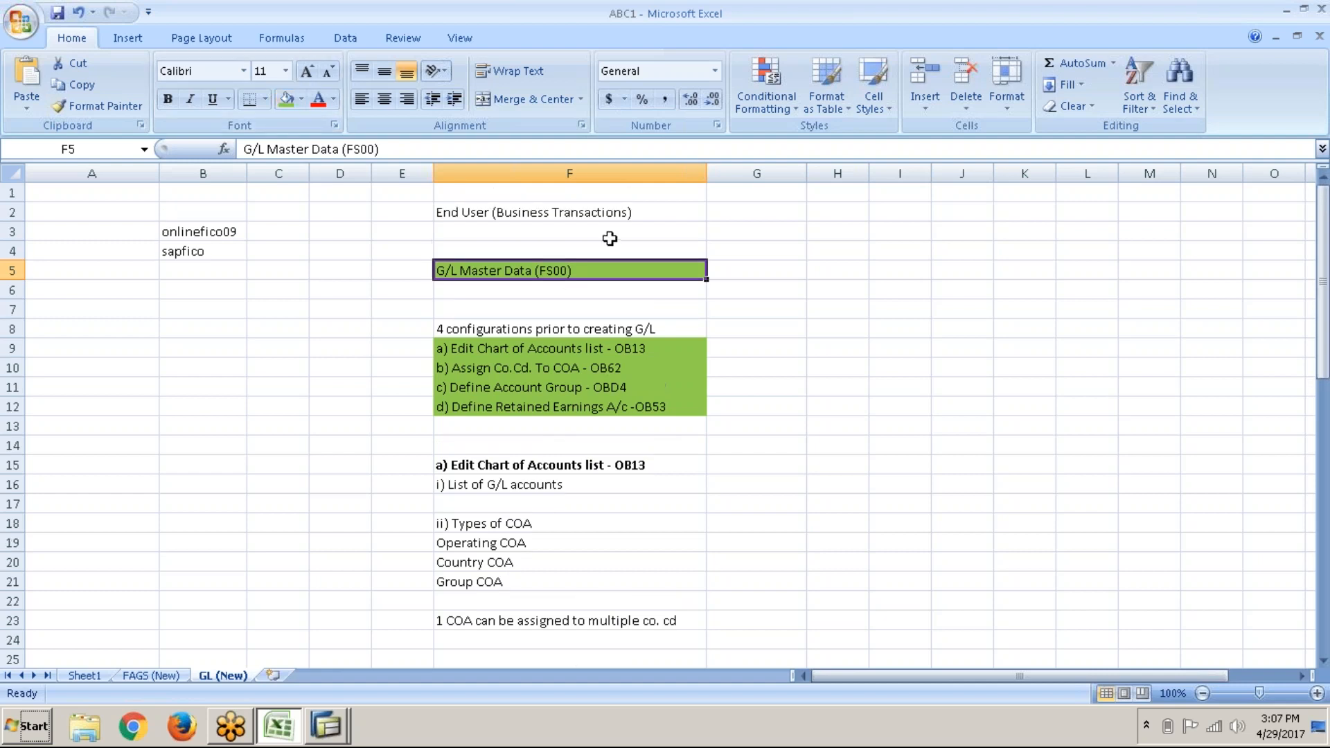
{"action": "left_click", "coordinate": [646, 209]}
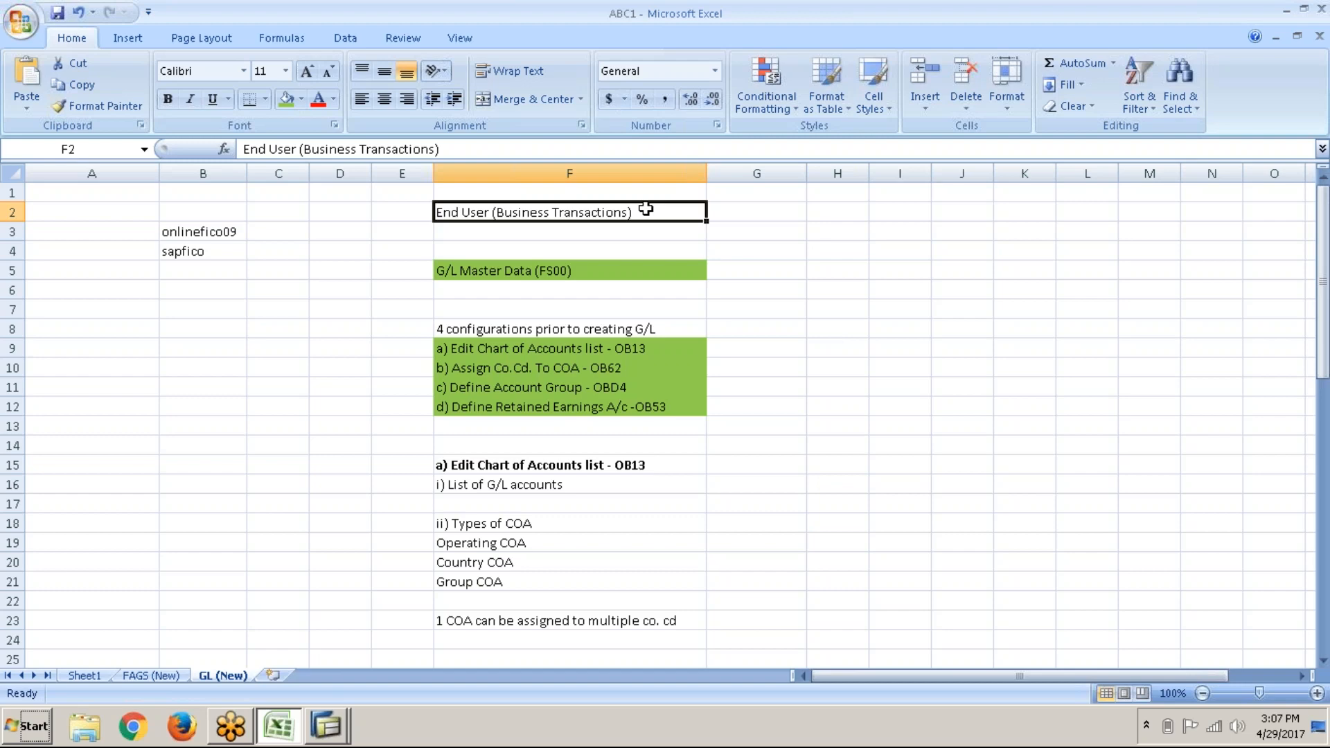
Step: Copy the End User (Business Transactions) heading and zoom in on the worksheet
{"action": "key", "text": "ctrl+c"}
{"action": "scroll", "coordinate": [646, 209], "scroll_direction": "down", "scroll_amount": 15}
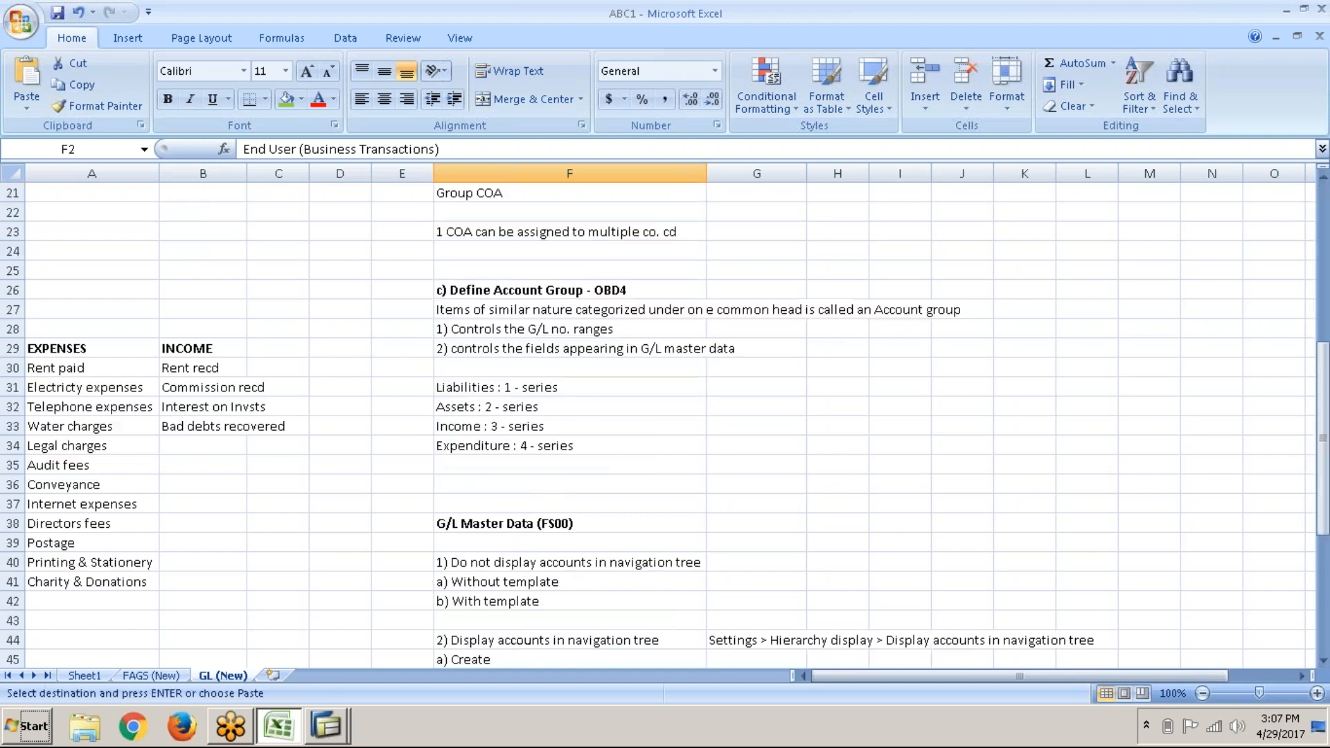
{"action": "scroll", "coordinate": [665, 421], "scroll_direction": "down", "scroll_amount": 5}
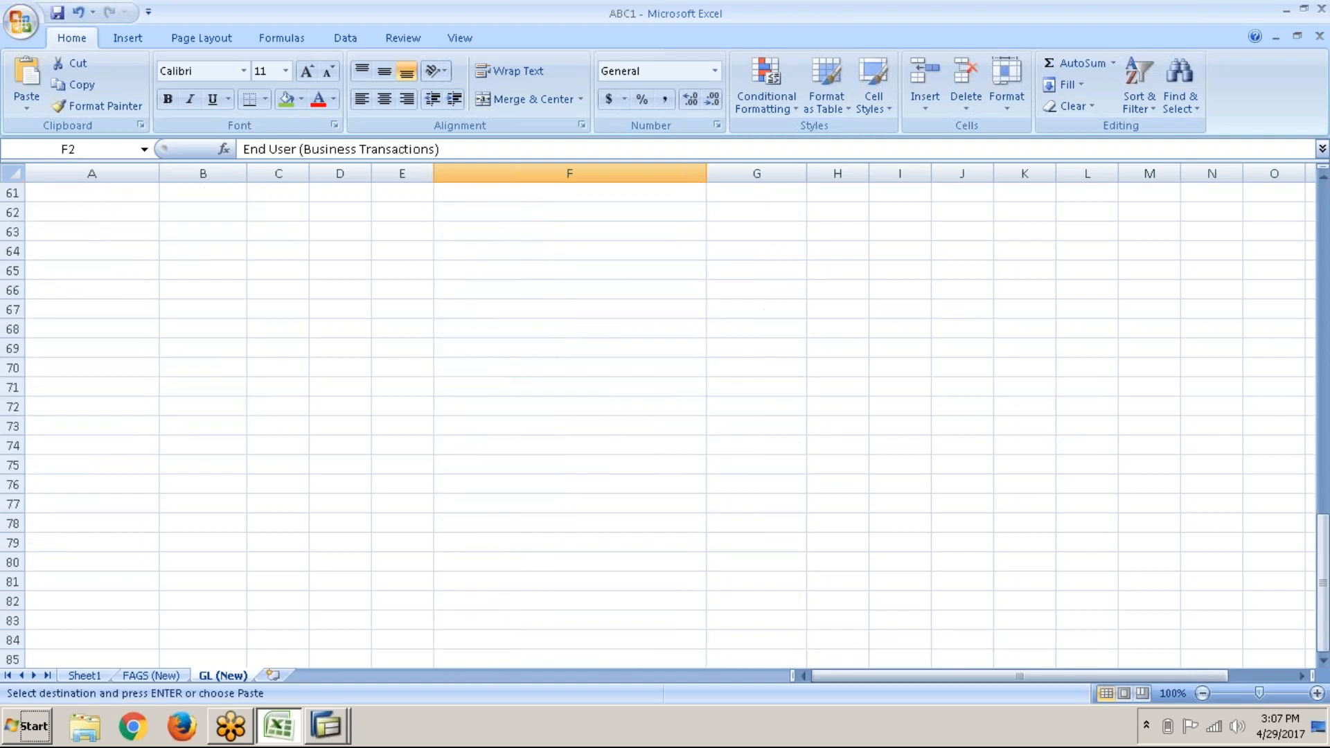
{"action": "scroll", "coordinate": [665, 421], "scroll_direction": "up", "scroll_amount": 12}
{"action": "scroll", "coordinate": [665, 421], "scroll_direction": "down", "scroll_amount": 2}
{"action": "double_click", "coordinate": [639, 210]}
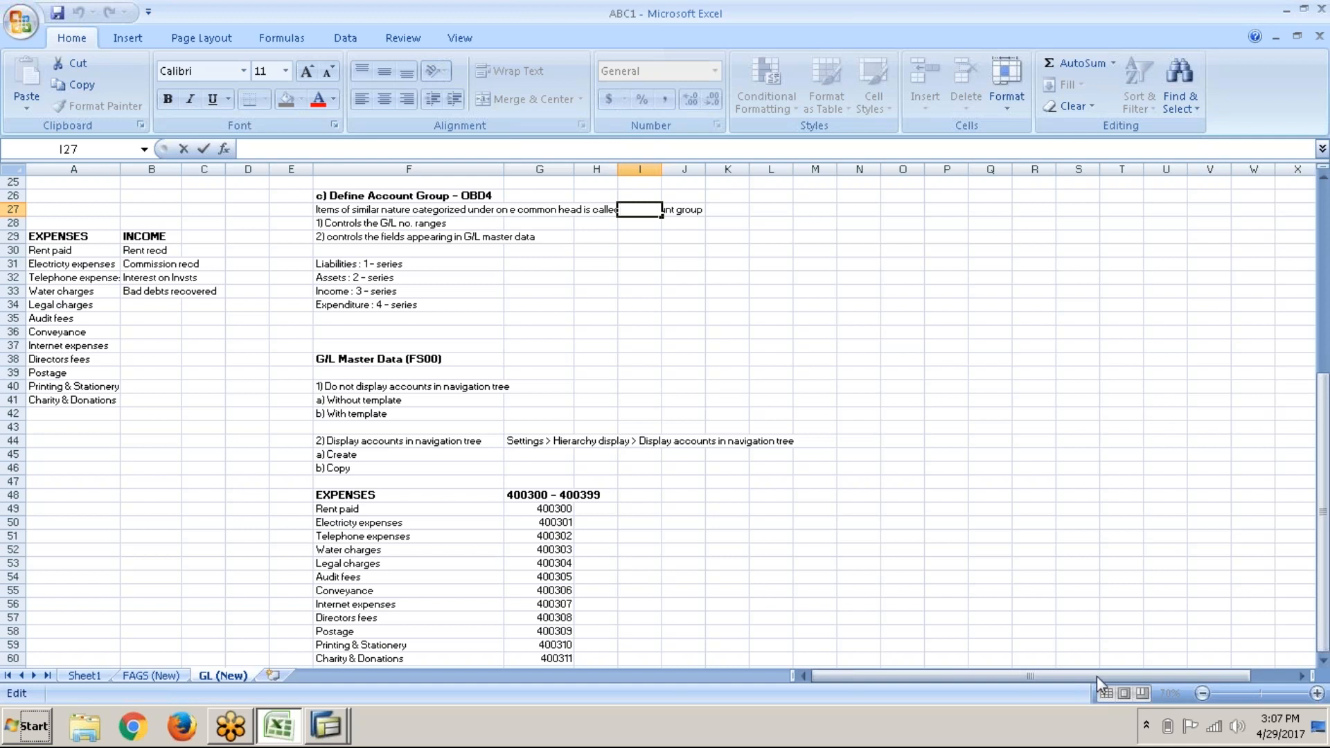
{"action": "left_click", "coordinate": [815, 550]}
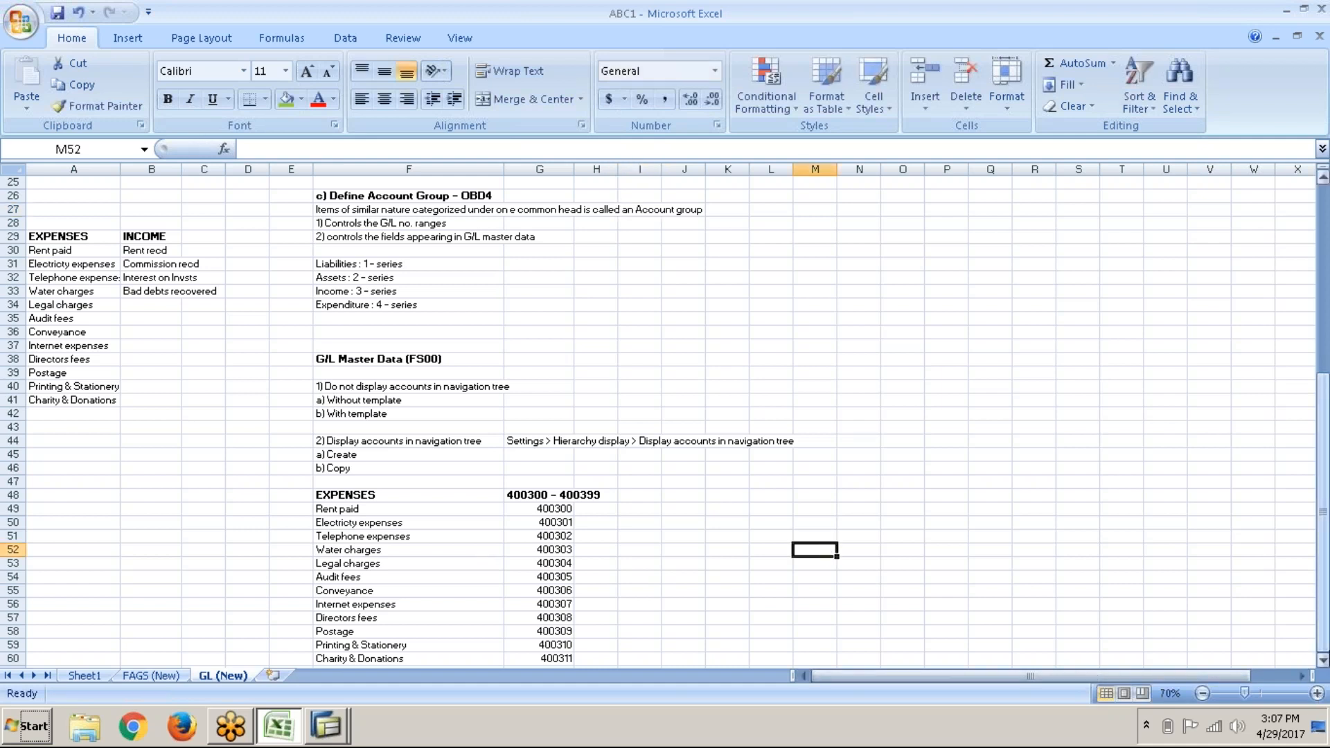
{"action": "left_click", "coordinate": [1316, 694]}
{"action": "left_click", "coordinate": [1317, 694]}
{"action": "left_click", "coordinate": [1317, 694]}
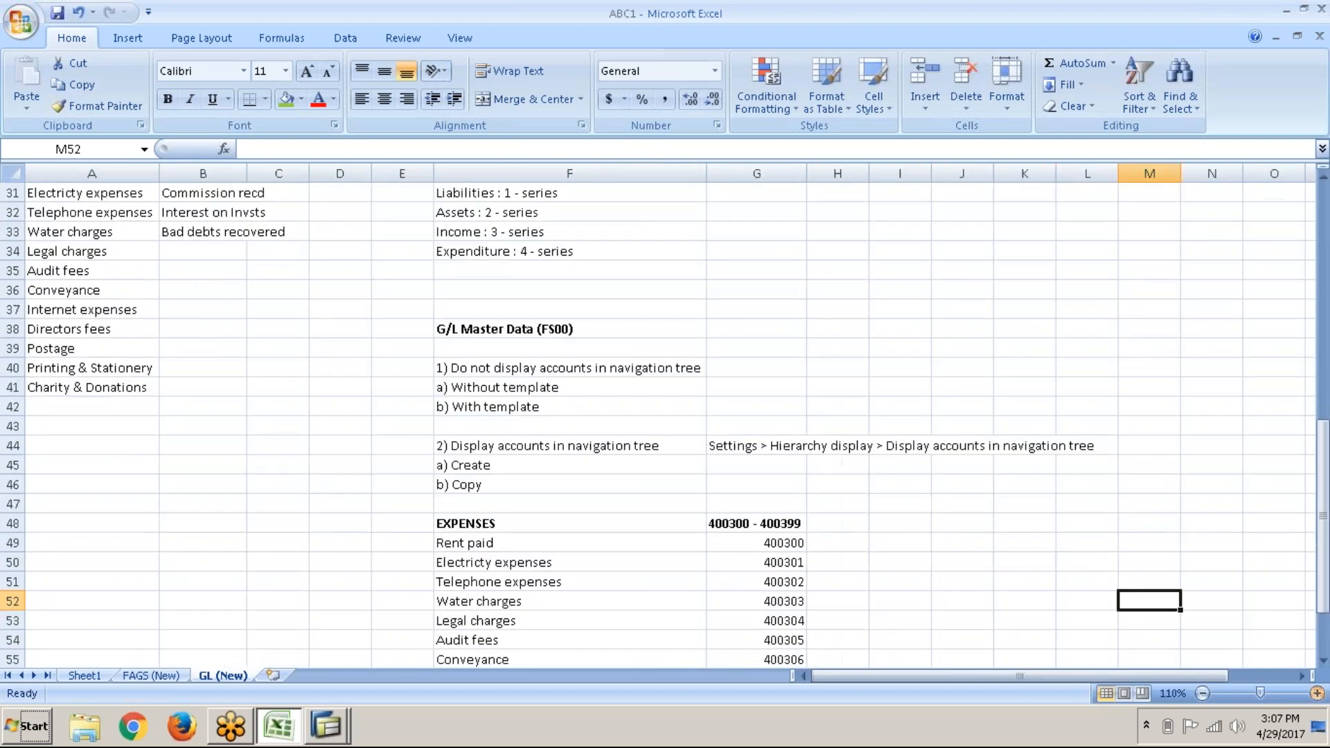
{"action": "left_click", "coordinate": [1316, 693]}
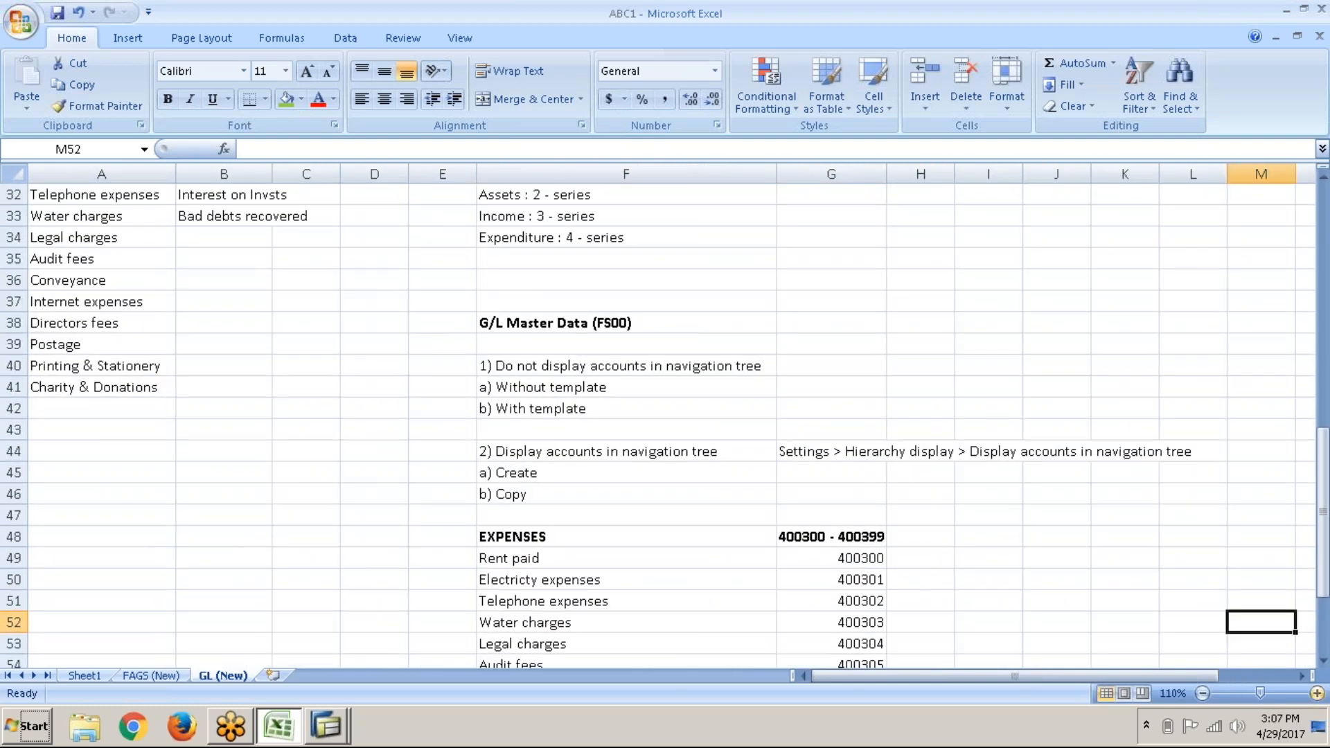
{"action": "scroll", "coordinate": [894, 534], "scroll_direction": "down", "scroll_amount": 6}
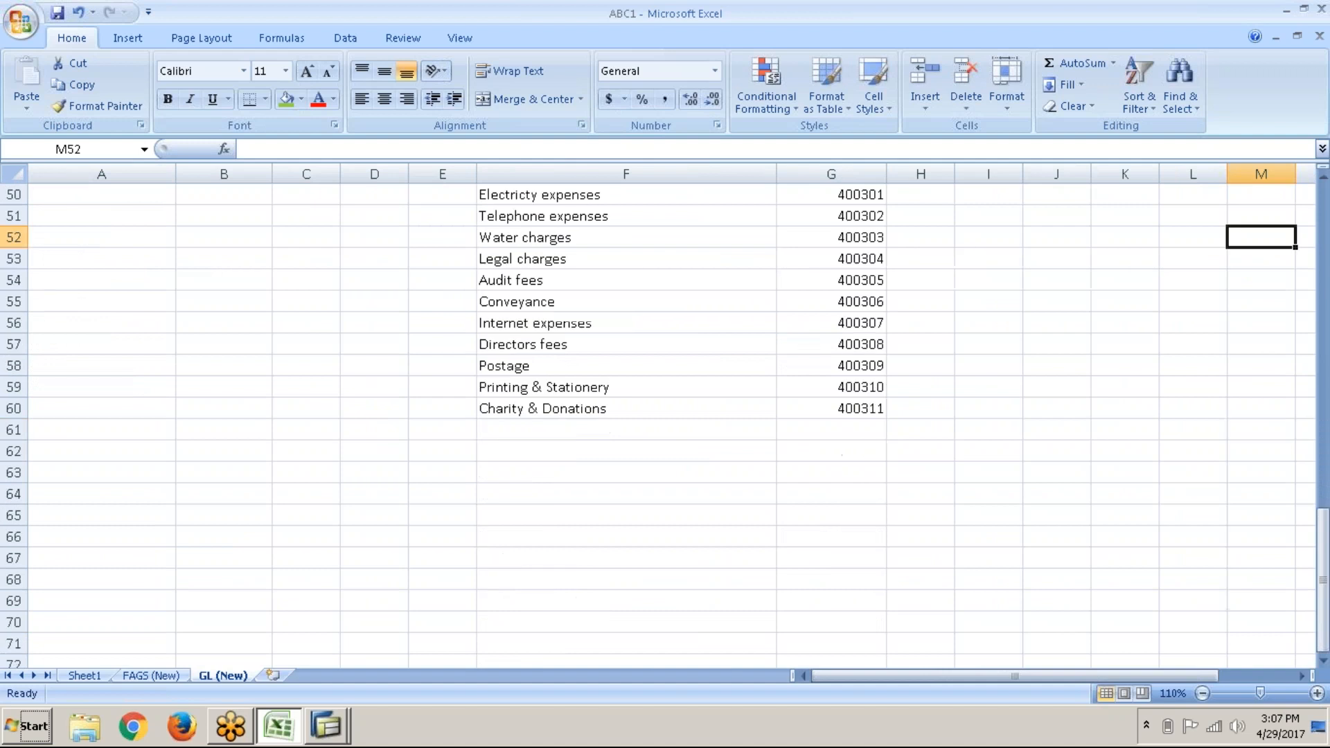
{"action": "scroll", "coordinate": [788, 523], "scroll_direction": "down", "scroll_amount": 1}
Step: Paste the End User (Business Transactions) heading into cell F62
{"action": "left_click", "coordinate": [506, 397]}
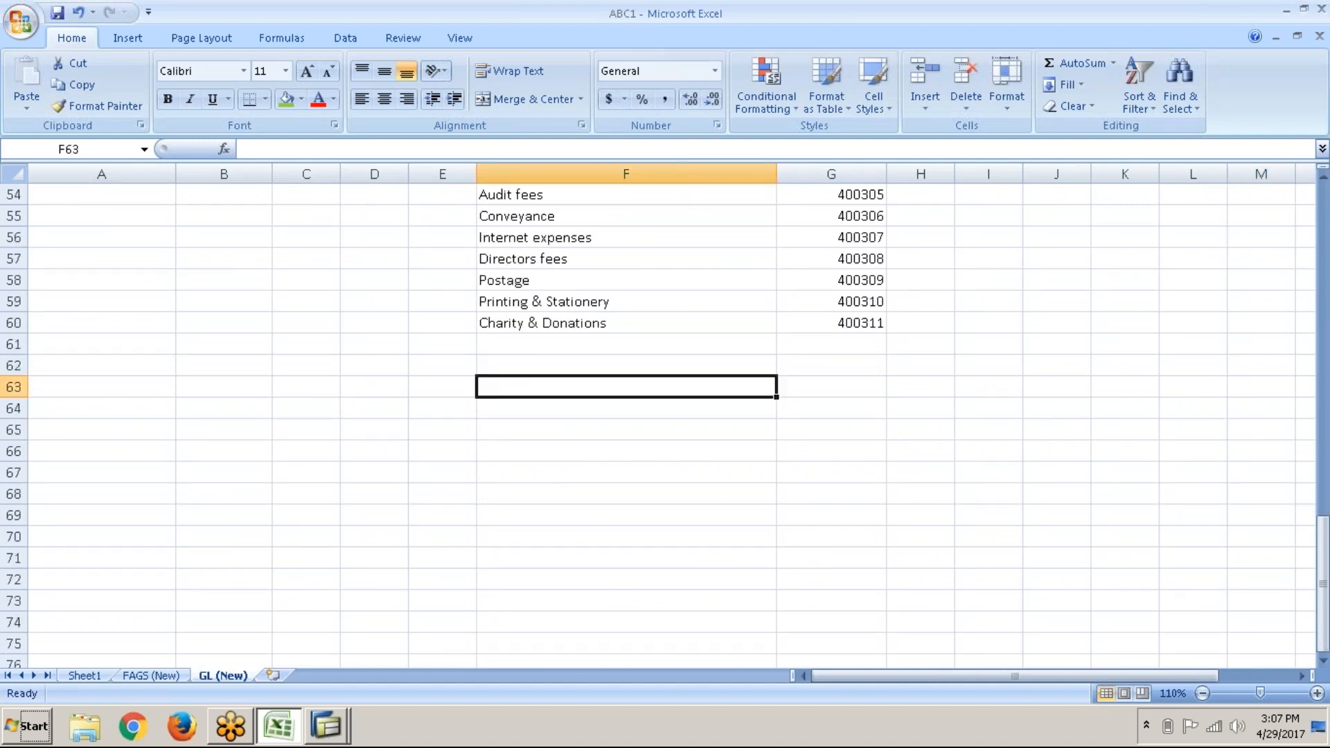
{"action": "scroll", "coordinate": [624, 416], "scroll_direction": "up", "scroll_amount": 18}
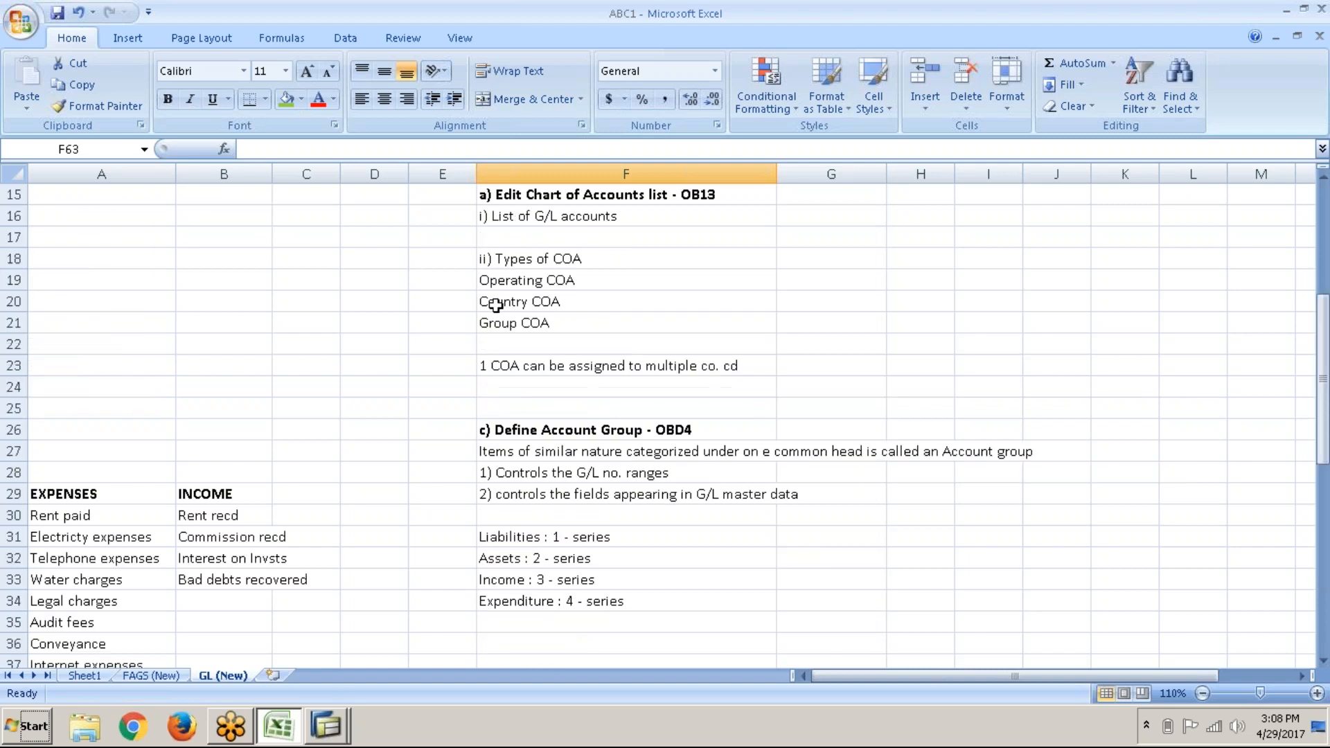
{"action": "left_click", "coordinate": [569, 224]}
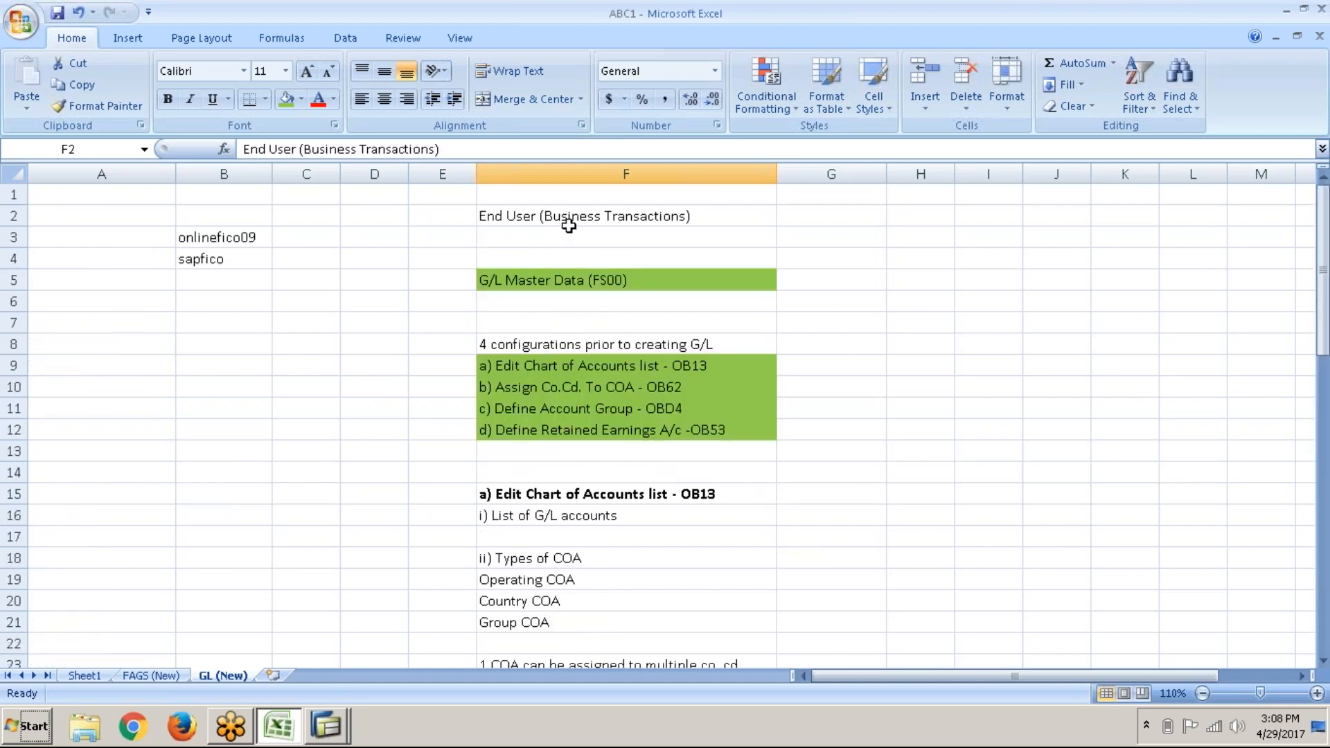
{"action": "key", "text": "ctrl+c"}
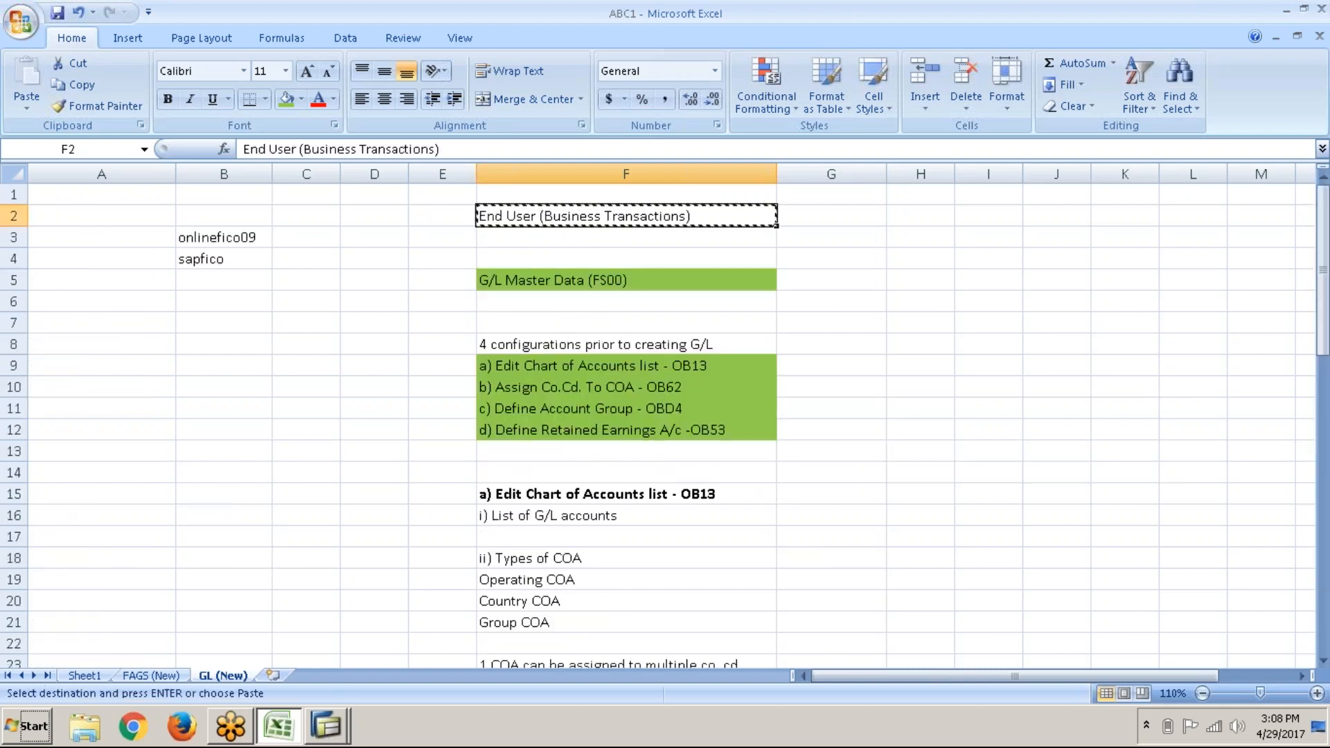
{"action": "scroll", "coordinate": [569, 227], "scroll_direction": "down", "scroll_amount": 20}
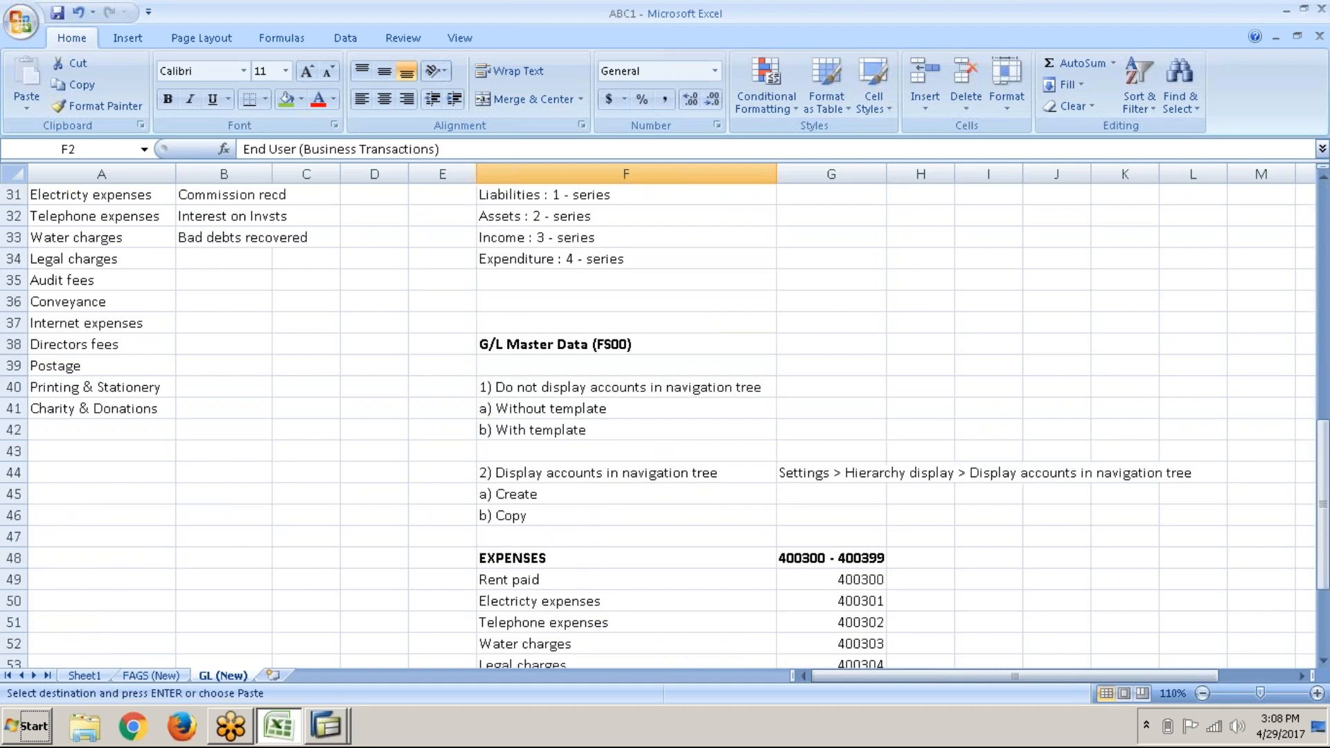
{"action": "left_click", "coordinate": [578, 217]}
{"action": "key", "text": "ctrl+v"}
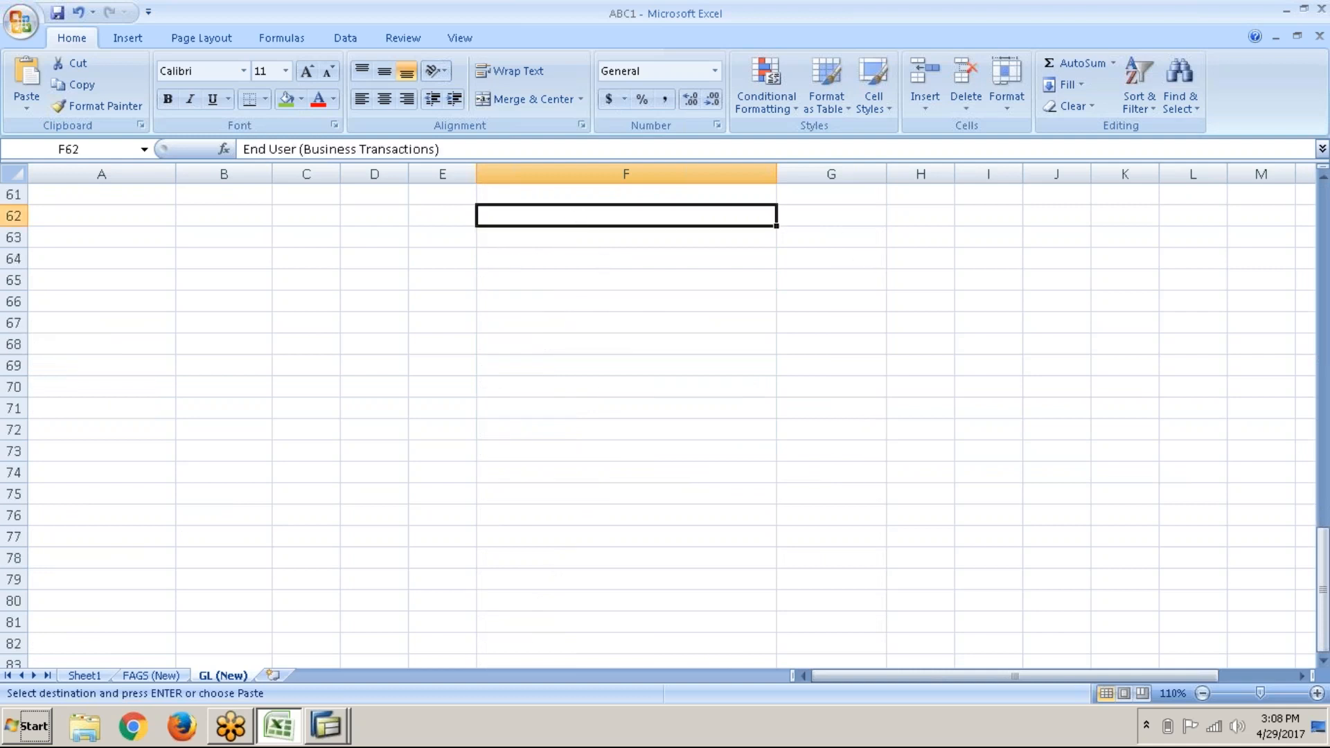
{"action": "left_click", "coordinate": [578, 230]}
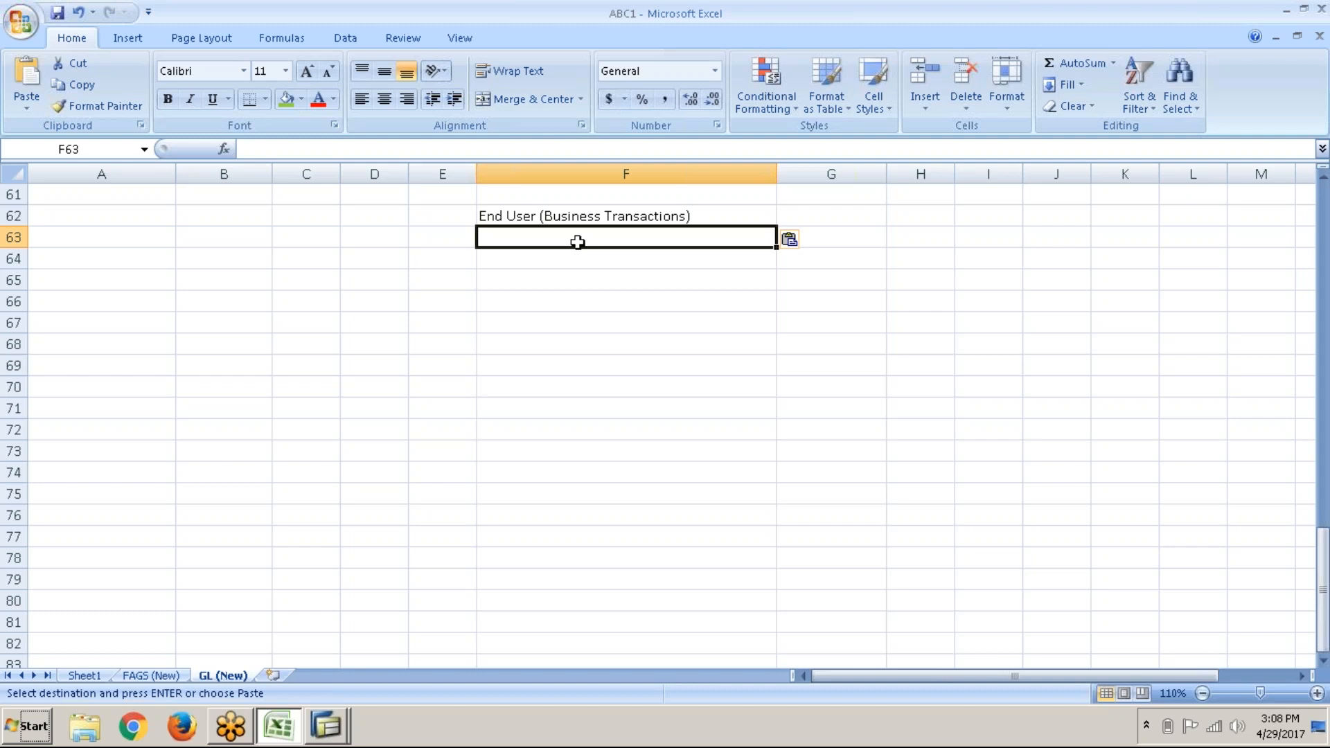
Step: Enter '1. G/L account posting', 'a) General transaction - F-02' and 'b) Single screen or enjoy transaction - FB50'
{"action": "type", "text": "1."}
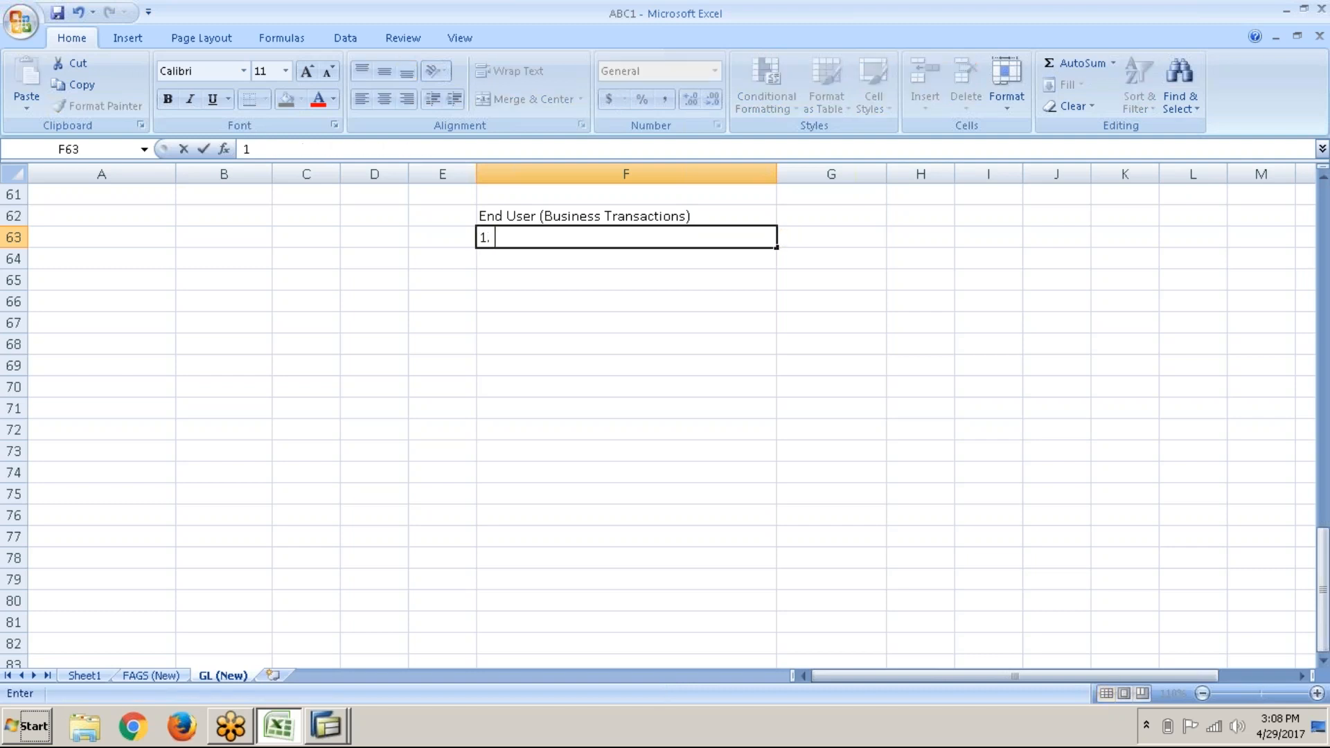
{"action": "type", "text": " G/L accou"}
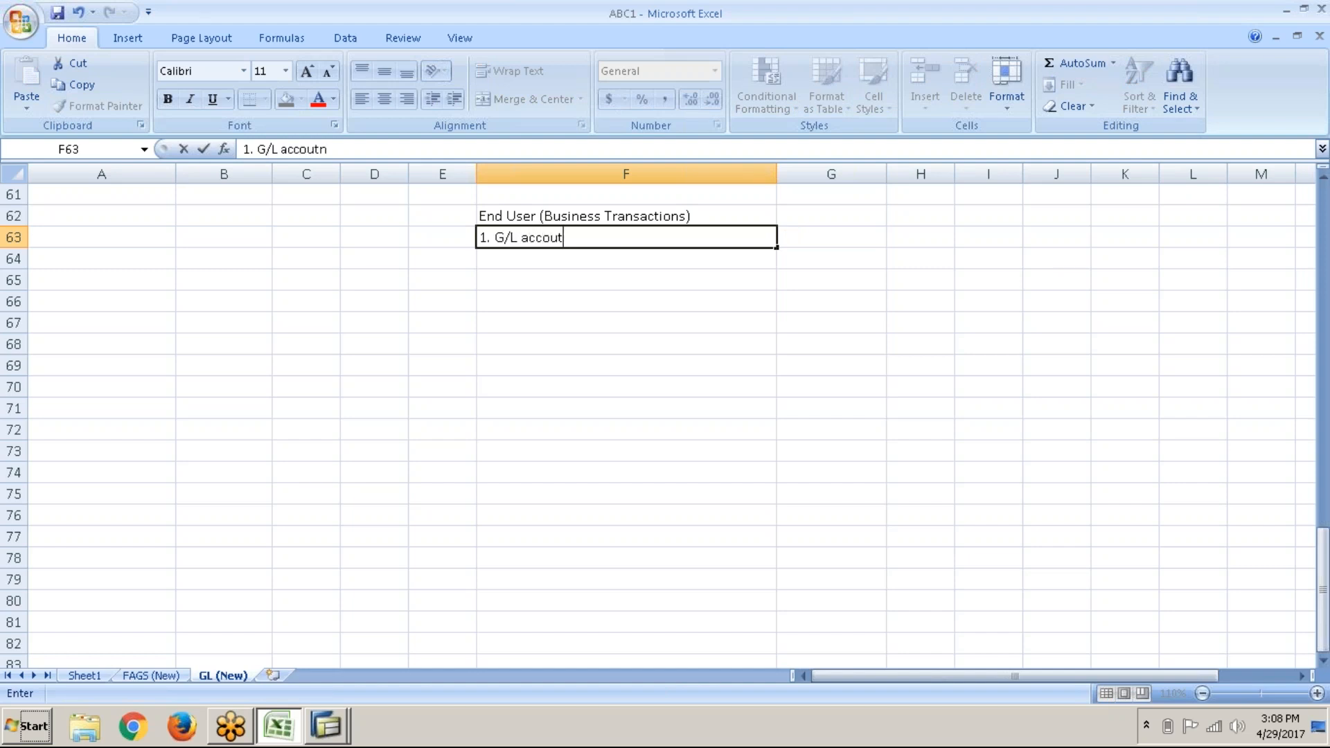
{"action": "type", "text": "nt posting"}
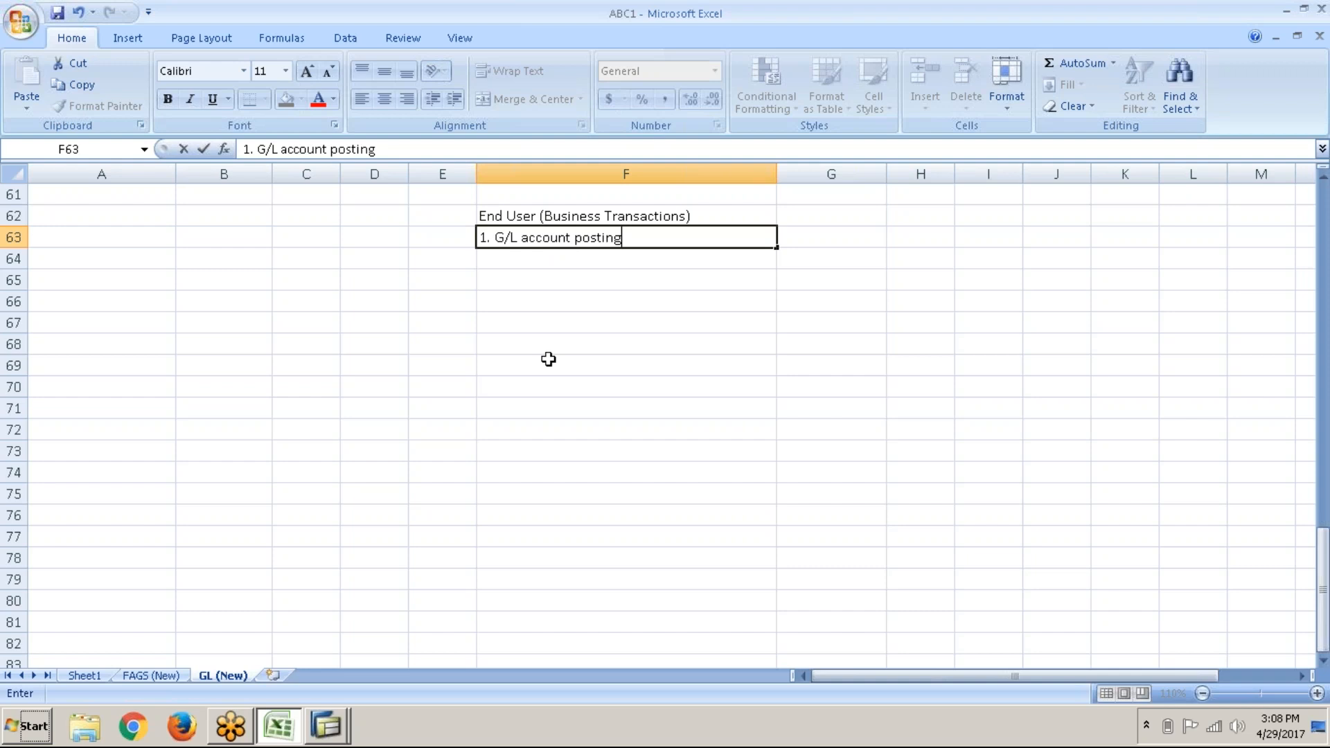
{"action": "key", "text": "Return"}
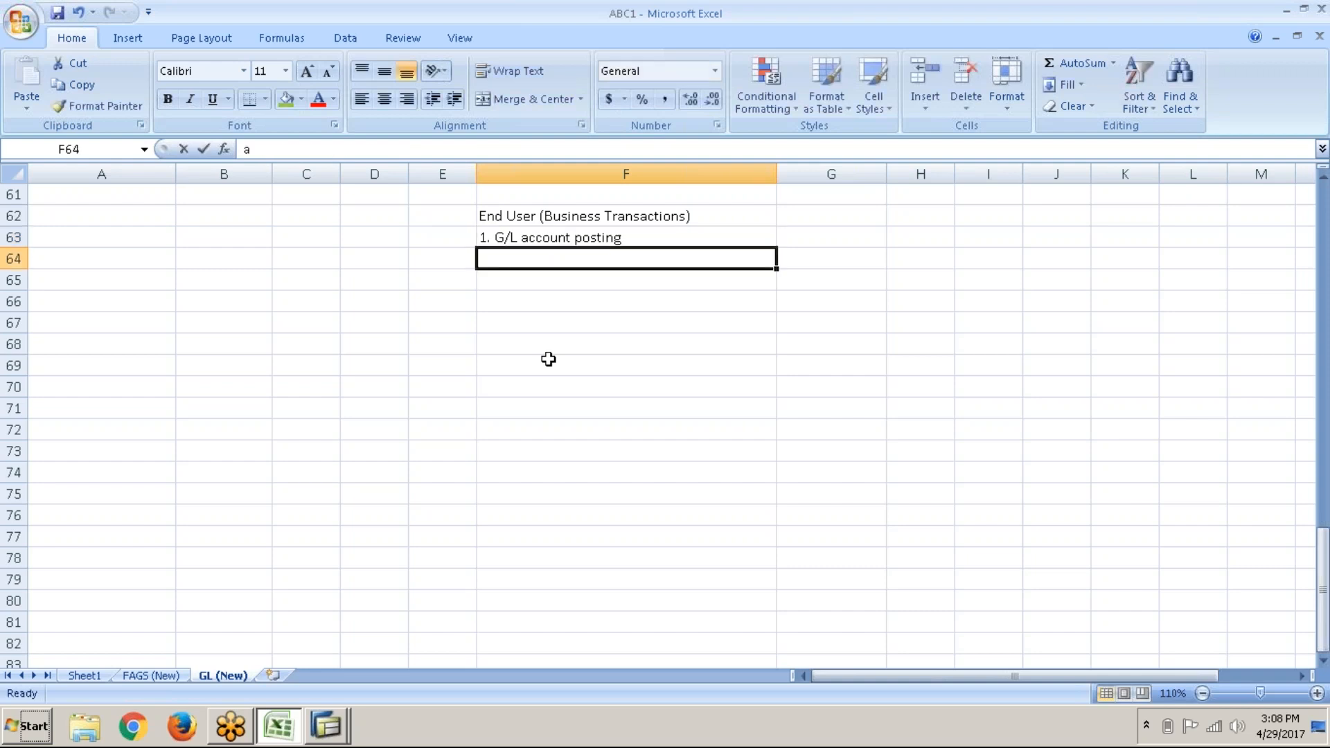
{"action": "type", "text": "a) Genra"}
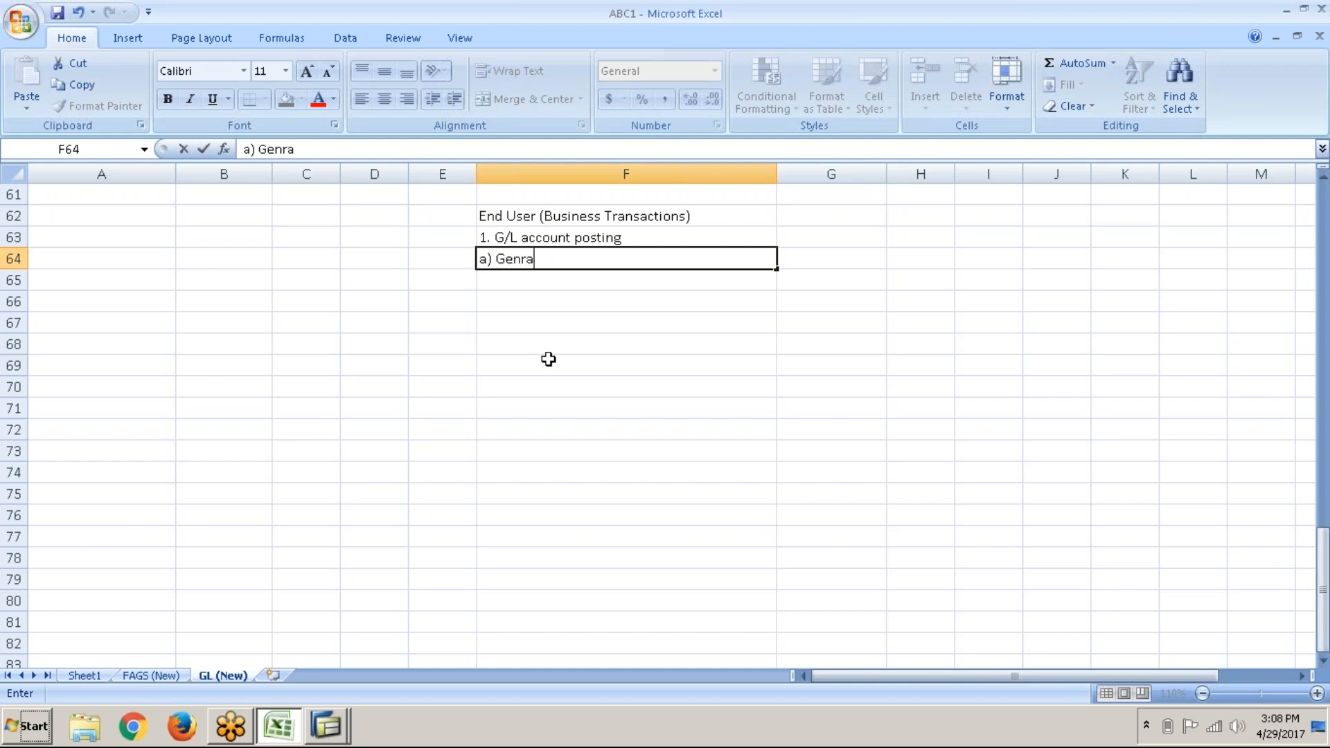
{"action": "key", "text": "BackSpace"}
{"action": "key", "text": "BackSpace"}
{"action": "key", "text": "BackSpace"}
{"action": "type", "text": "neral transaction - F-02"}
{"action": "key", "text": "Return"}
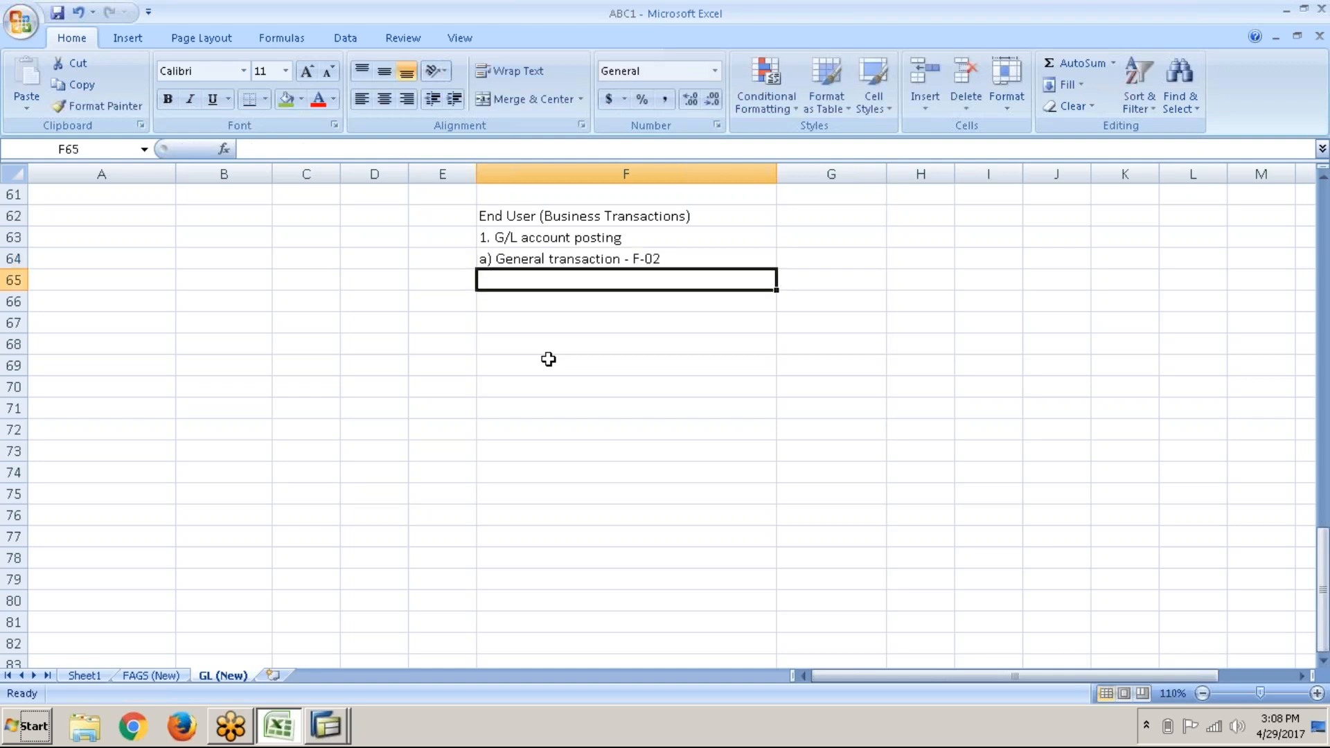
{"action": "type", "text": "b) Single screen or enjoy transaction "}
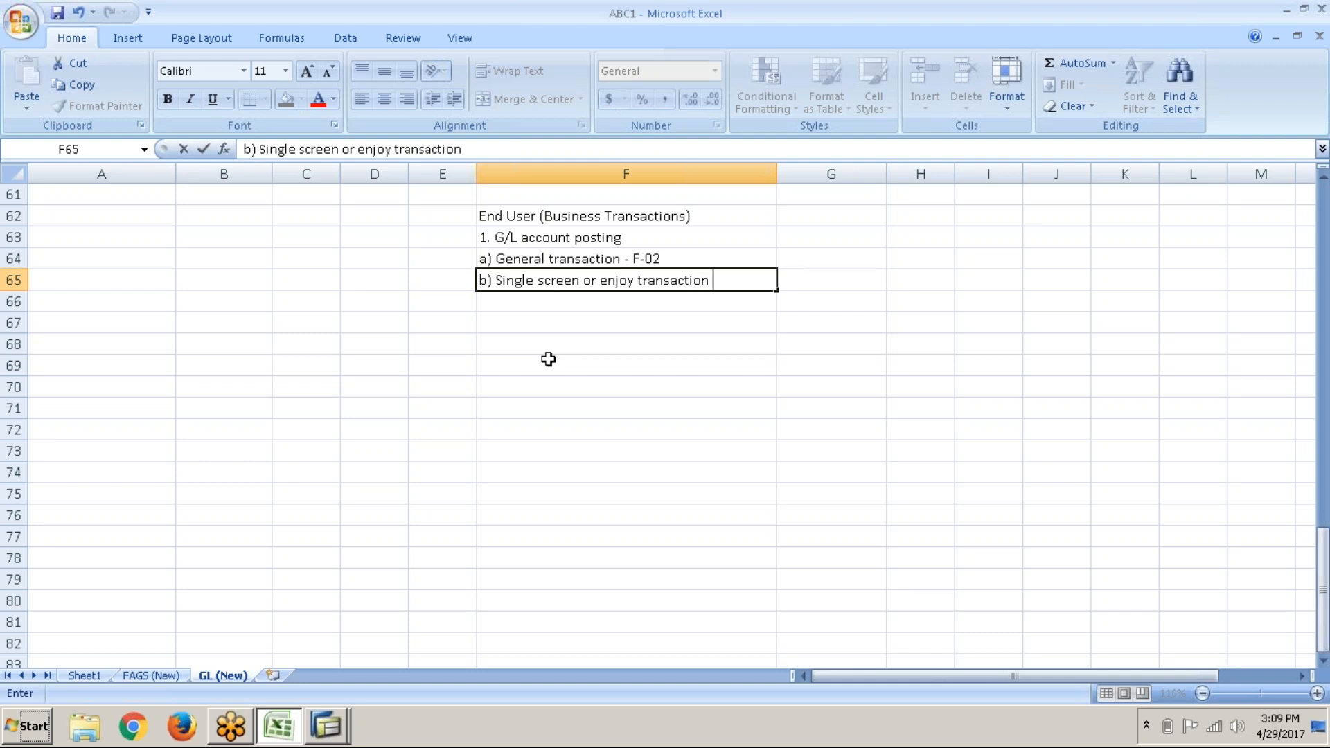
{"action": "type", "text": "- FB50"}
{"action": "key", "text": "Return"}
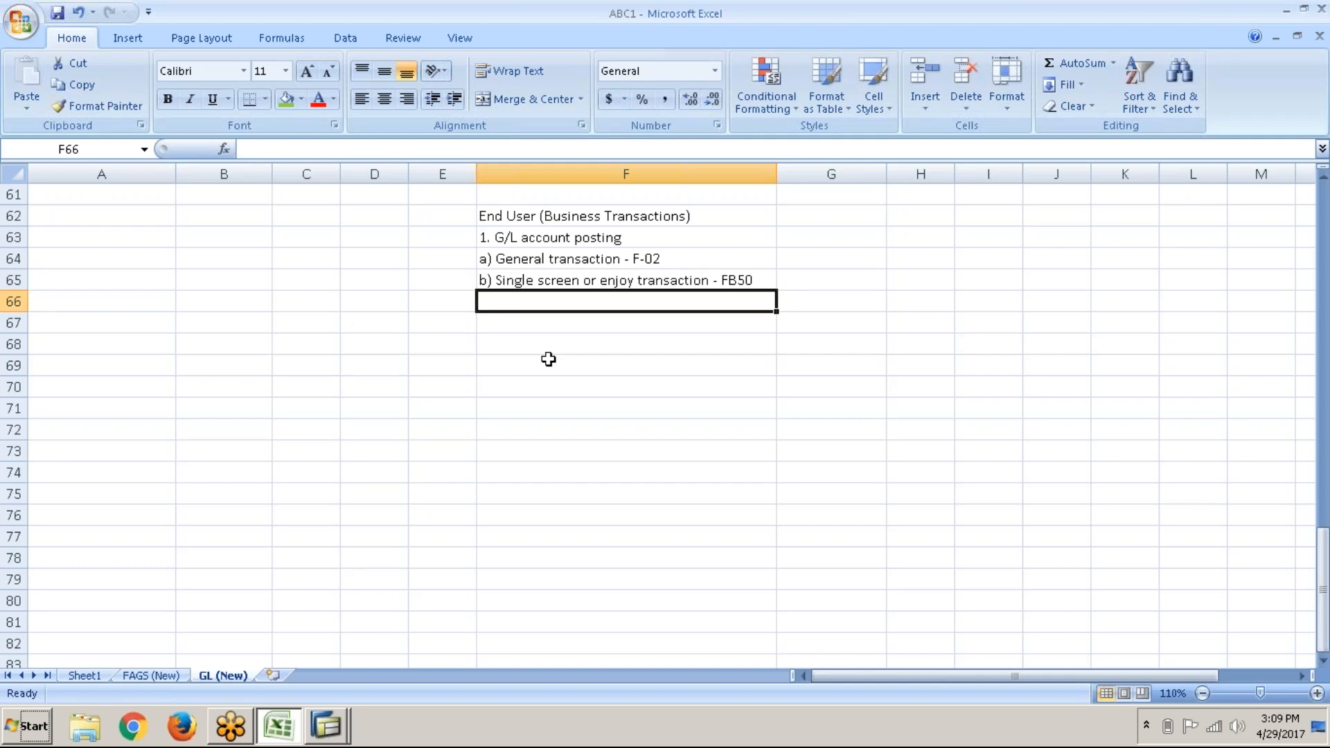
Step: Clear the stray cell selection and bring up the list of open SAP windows
{"action": "left_click", "coordinate": [141, 275]}
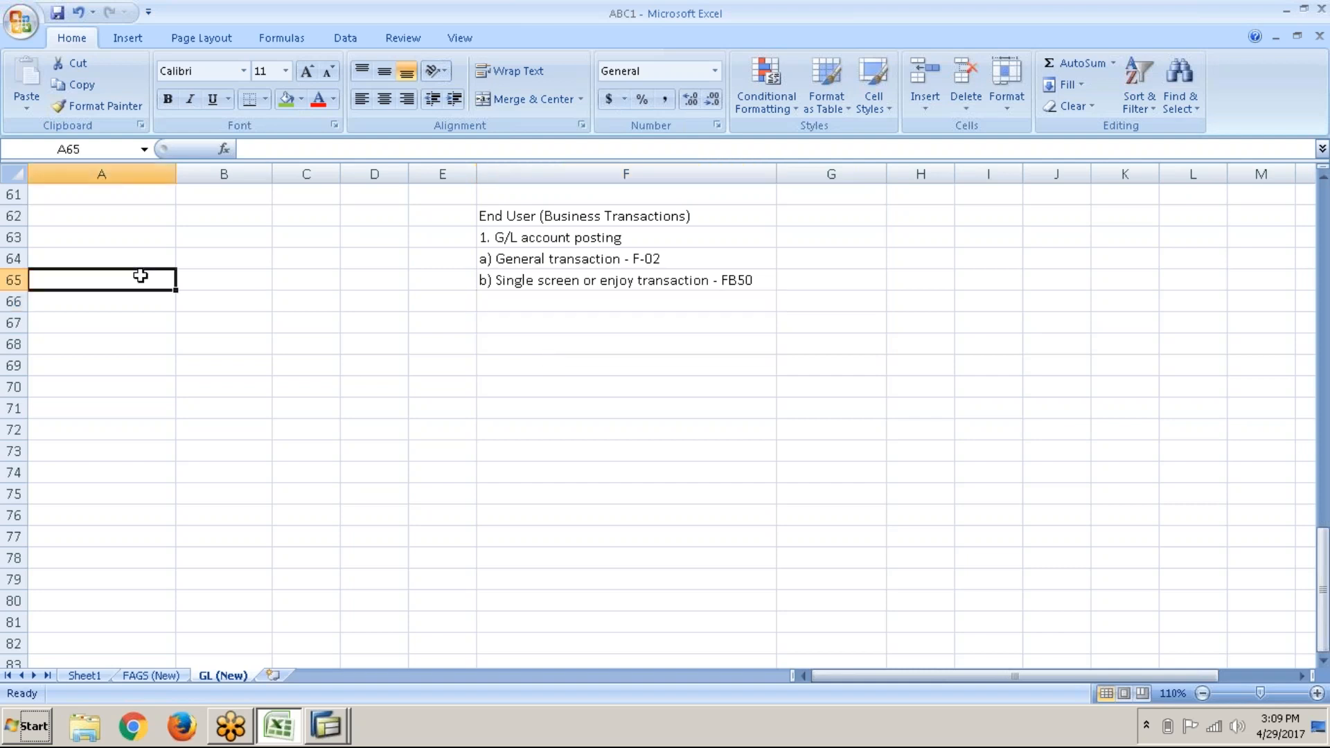
{"action": "left_click_drag", "start_coordinate": [141, 276], "coordinate": [332, 711]}
{"action": "left_click", "coordinate": [326, 726]}
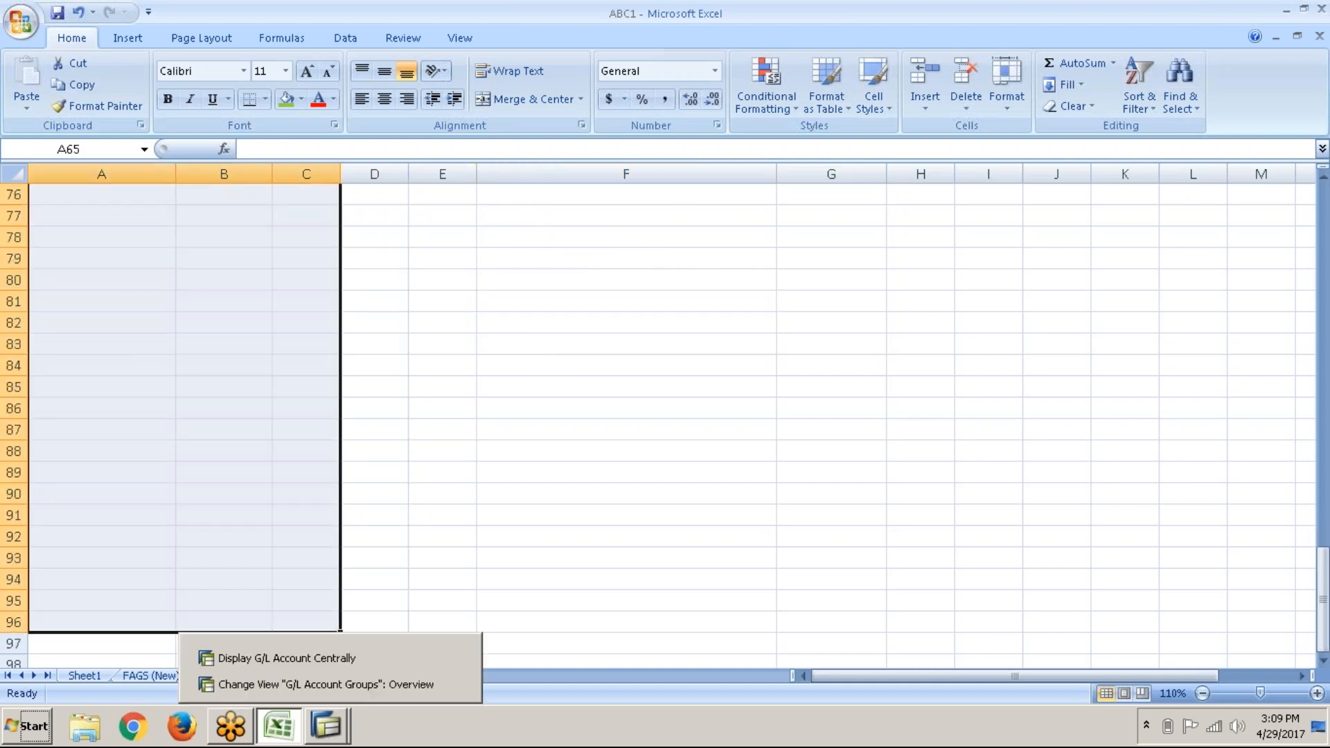
{"action": "scroll", "coordinate": [164, 428], "scroll_direction": "up", "scroll_amount": 8}
{"action": "scroll", "coordinate": [164, 428], "scroll_direction": "down", "scroll_amount": 2}
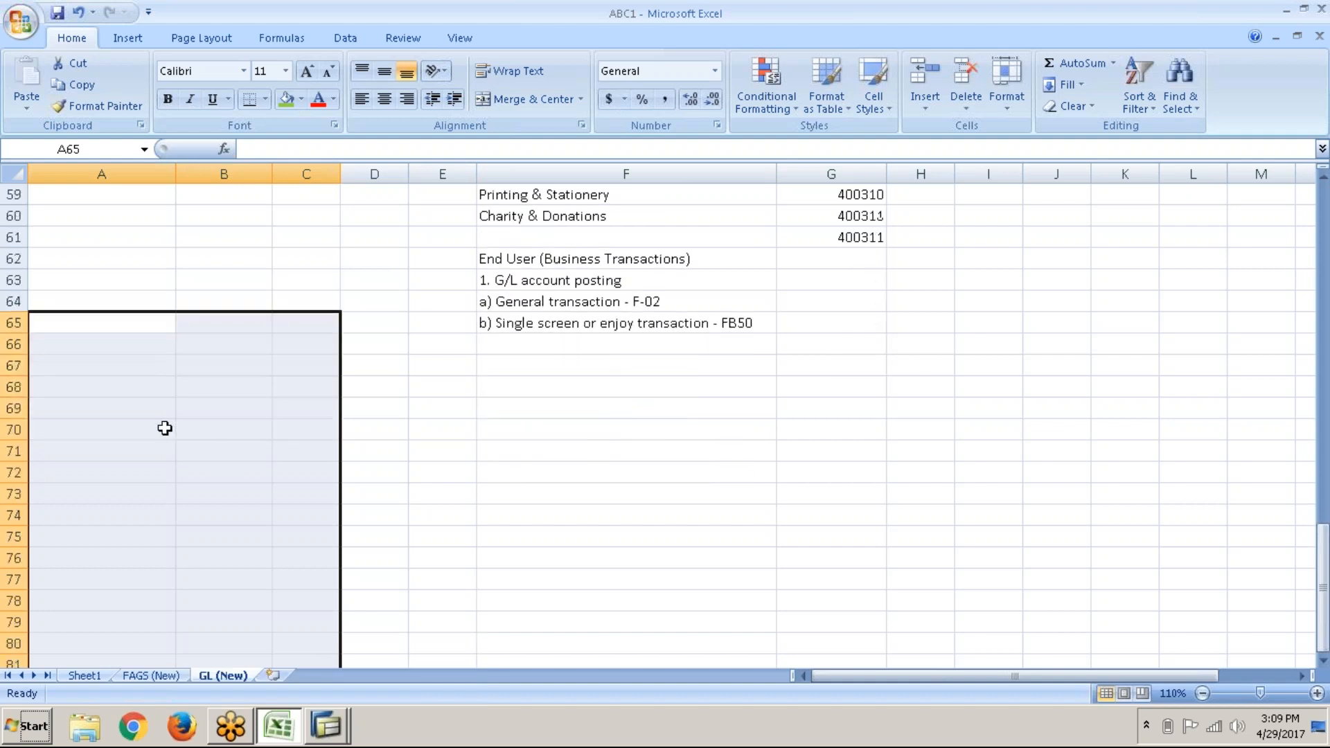
{"action": "left_click", "coordinate": [148, 389]}
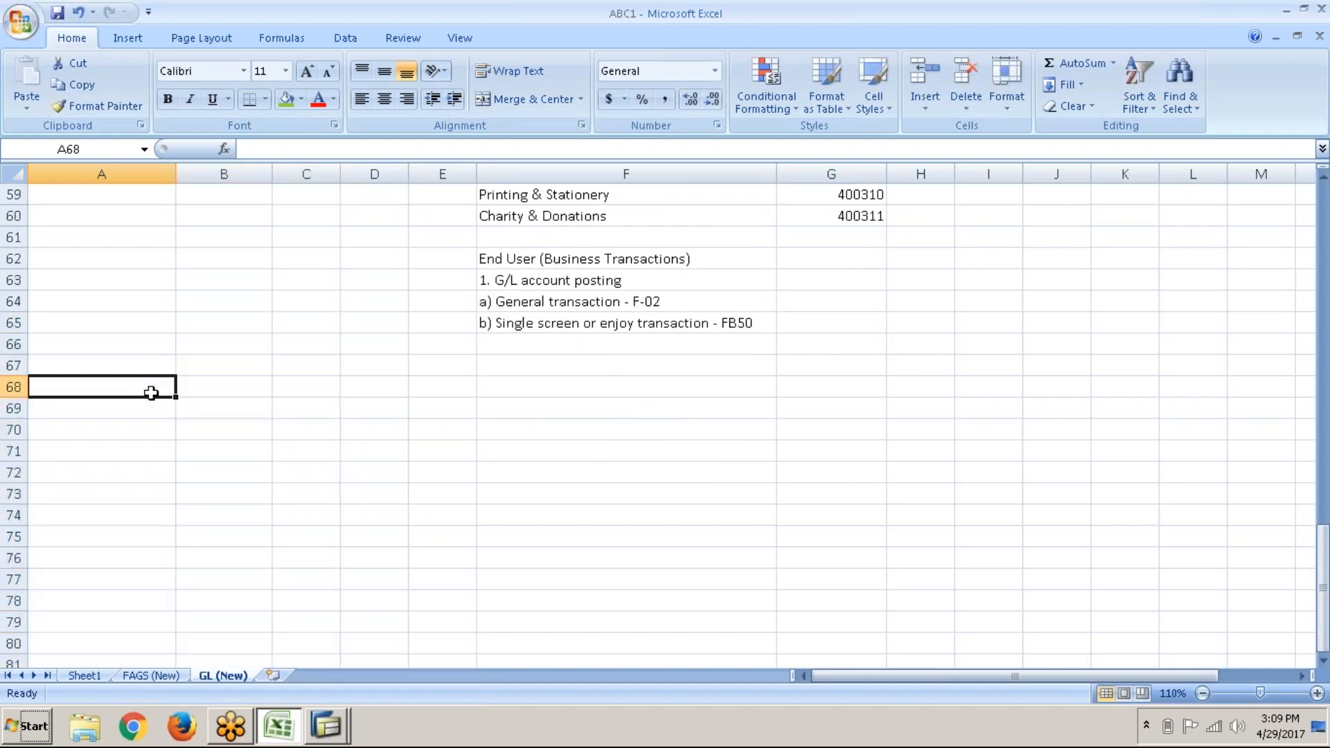
{"action": "left_click", "coordinate": [344, 731]}
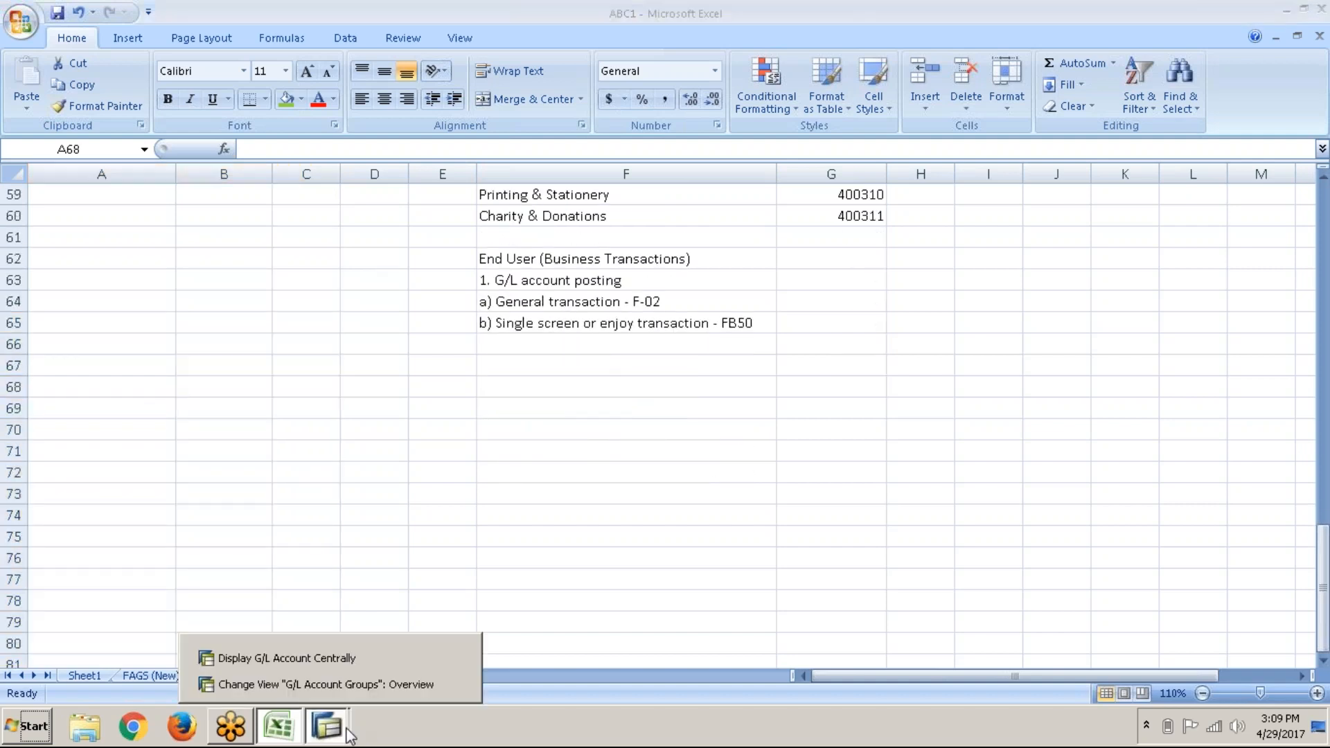
Step: Run /nf-02 in SAP to open the G/L account posting header
{"action": "left_click", "coordinate": [371, 683]}
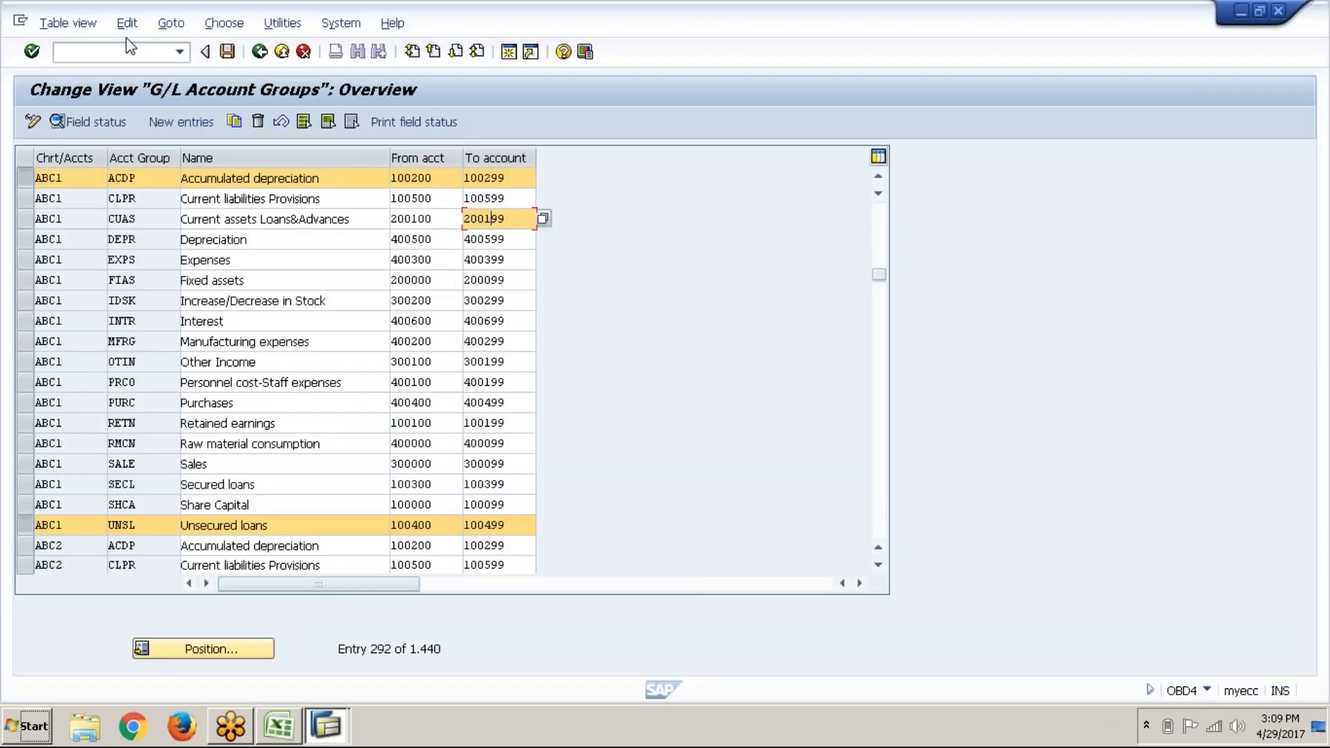
{"action": "left_click", "coordinate": [138, 51]}
{"action": "type", "text": "/"}
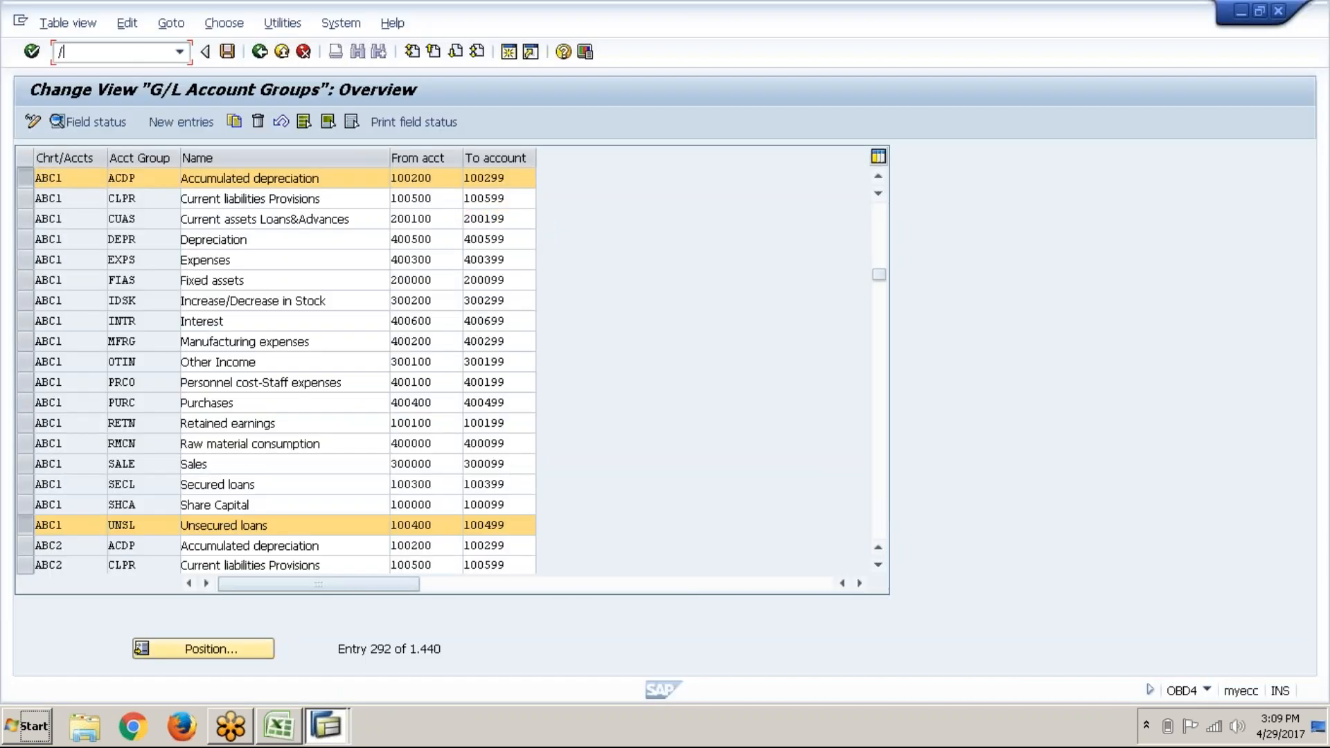
{"action": "type", "text": "nf-02"}
{"action": "key", "text": "Return"}
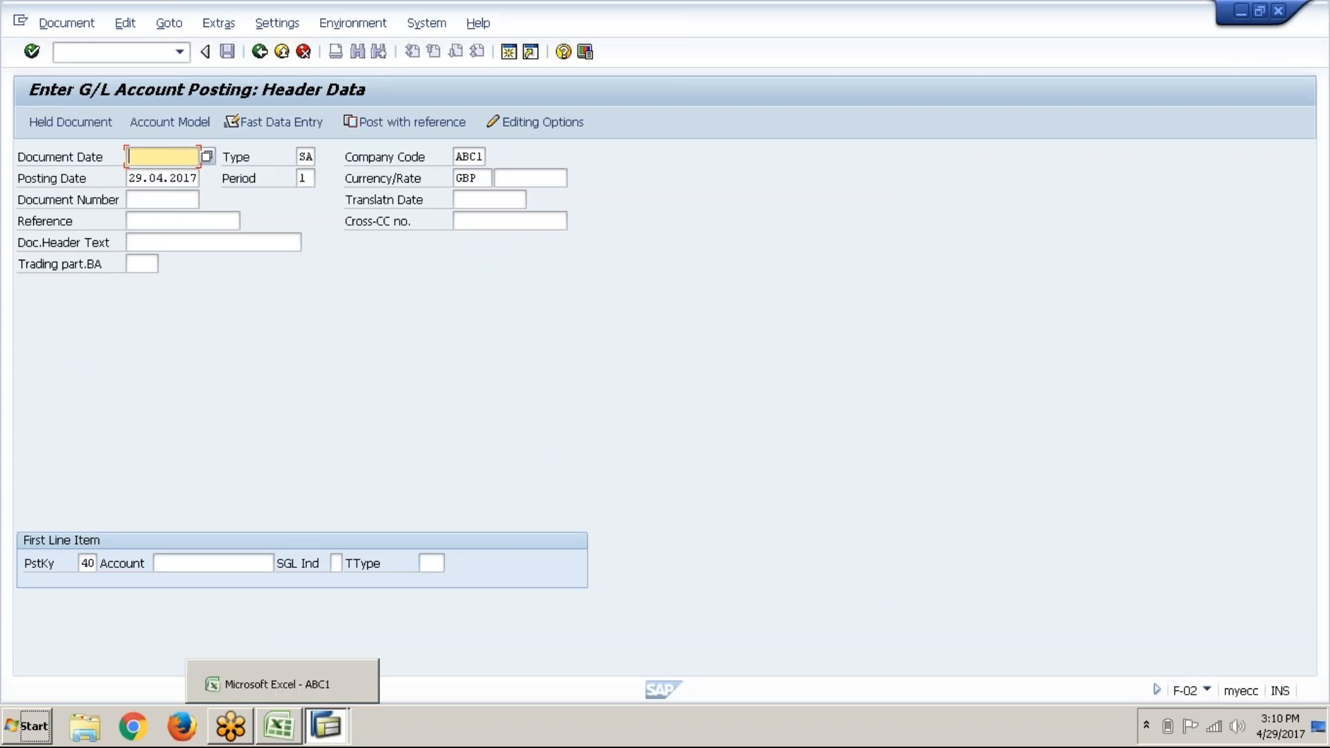
Step: Show the FAGS (New) sheet in Excel, scrolled to the document types and posting keys
{"action": "left_click", "coordinate": [291, 722]}
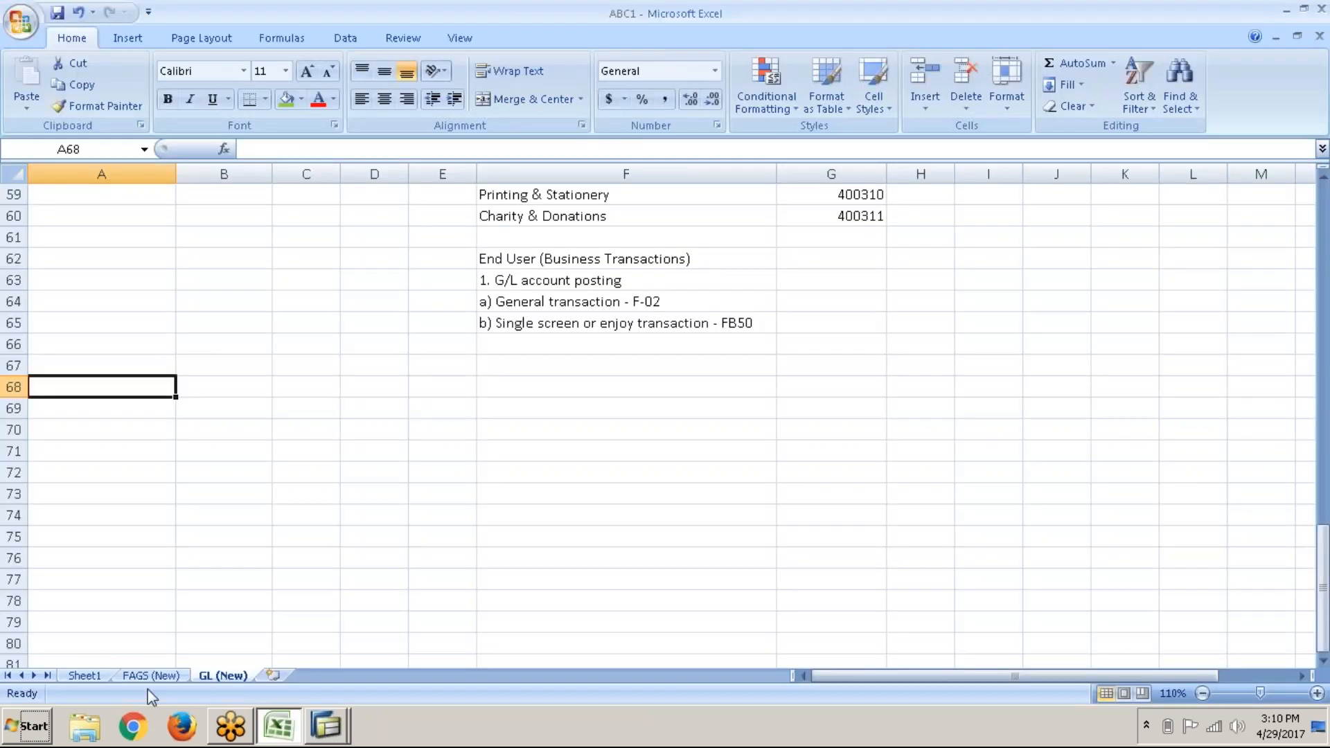
{"action": "left_click", "coordinate": [155, 677]}
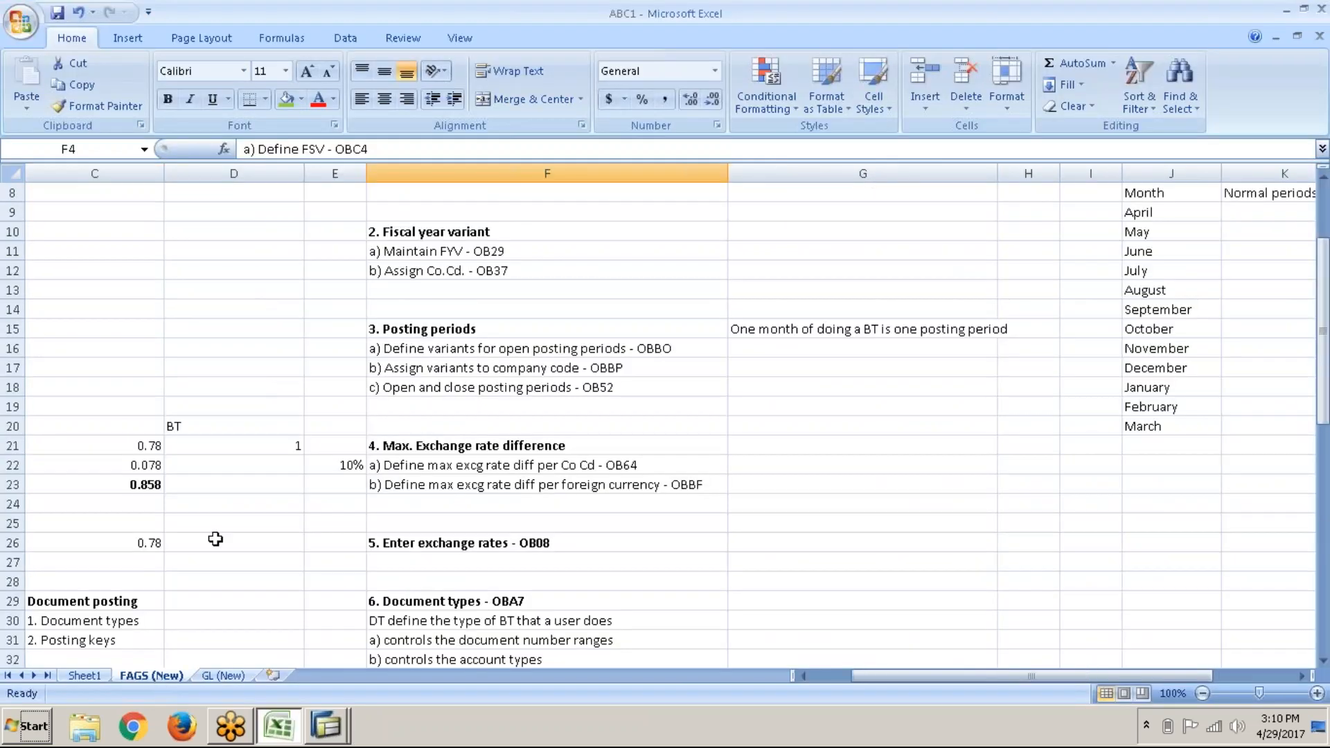
{"action": "scroll", "coordinate": [215, 539], "scroll_direction": "down", "scroll_amount": 8}
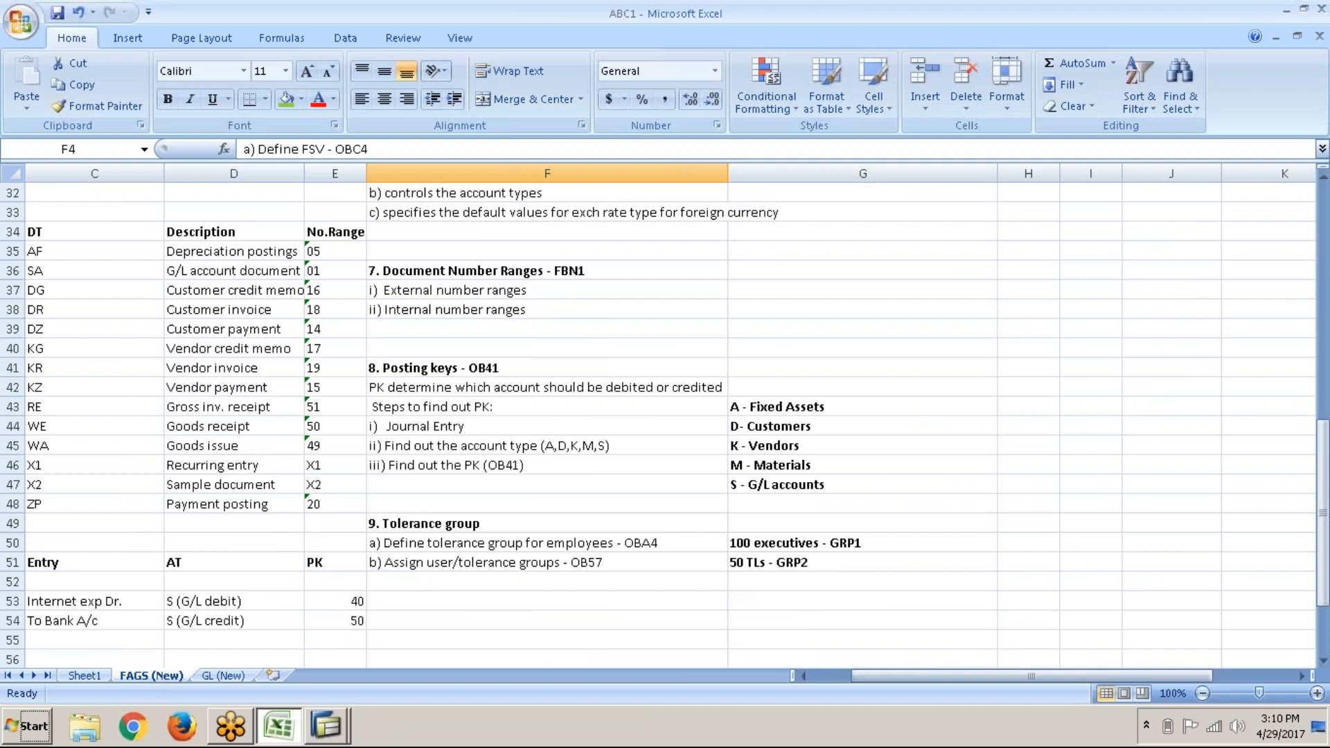
{"action": "scroll", "coordinate": [666, 416], "scroll_direction": "down", "scroll_amount": 6}
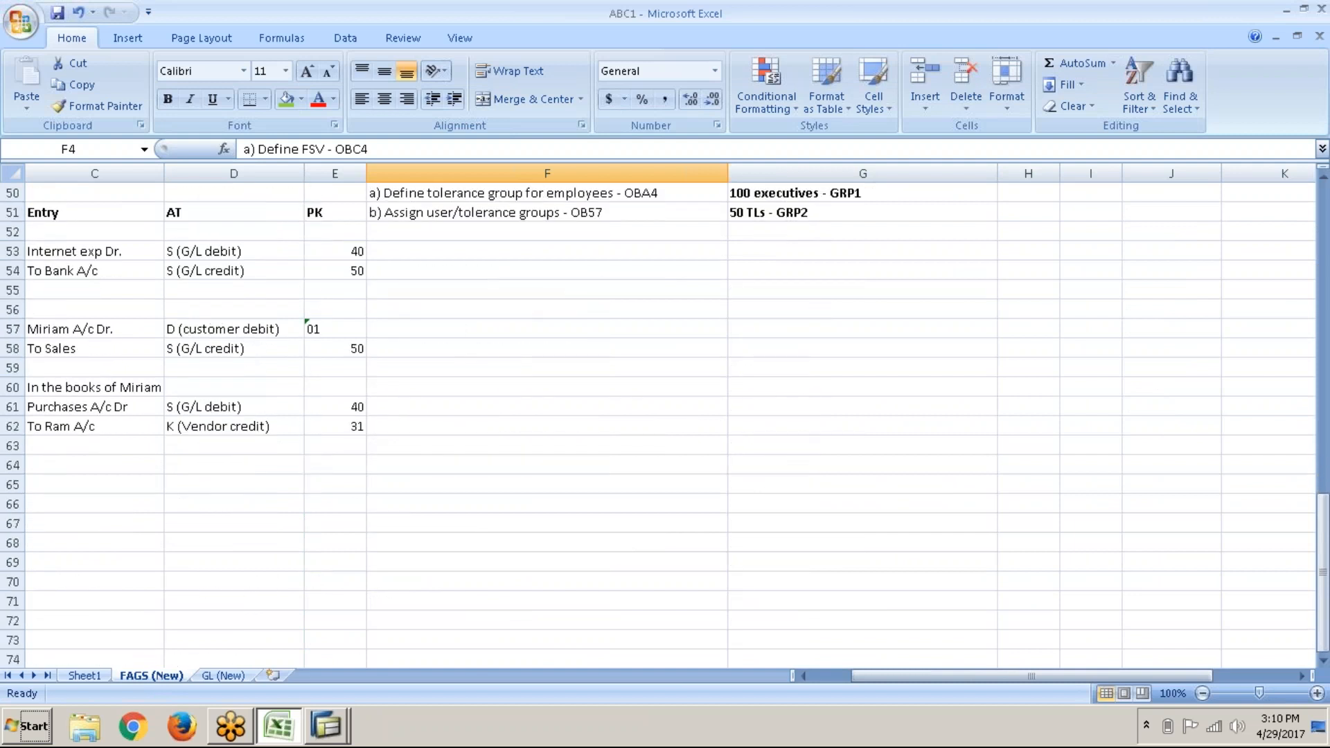
{"action": "key", "text": "alt+Tab"}
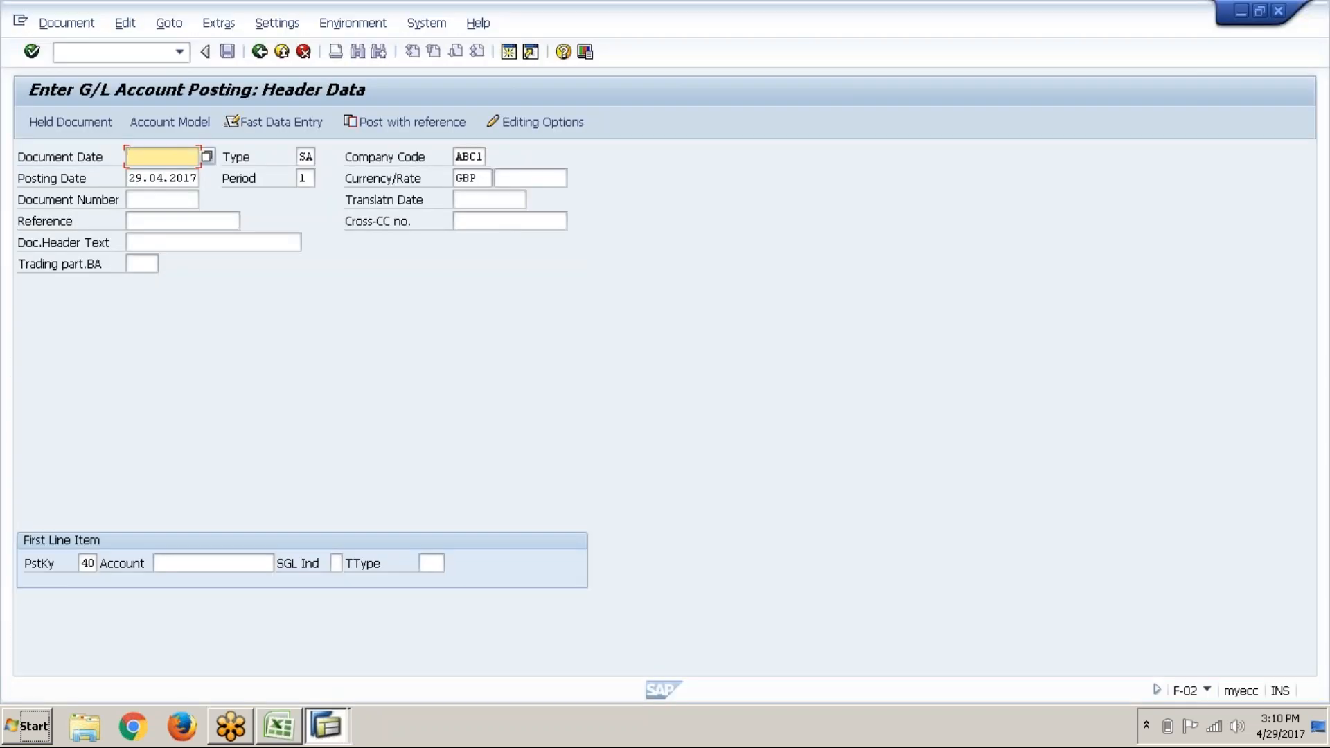
{"action": "left_click", "coordinate": [317, 724]}
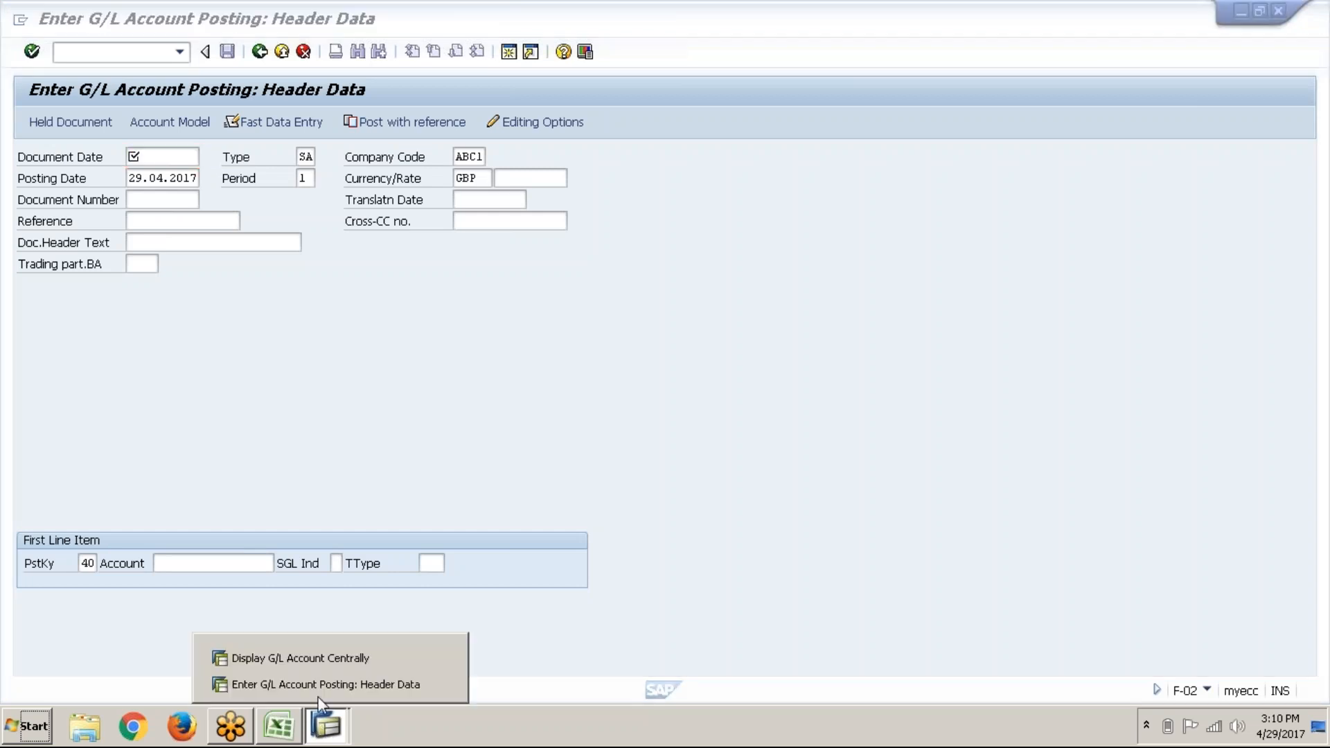
{"action": "left_click", "coordinate": [336, 664]}
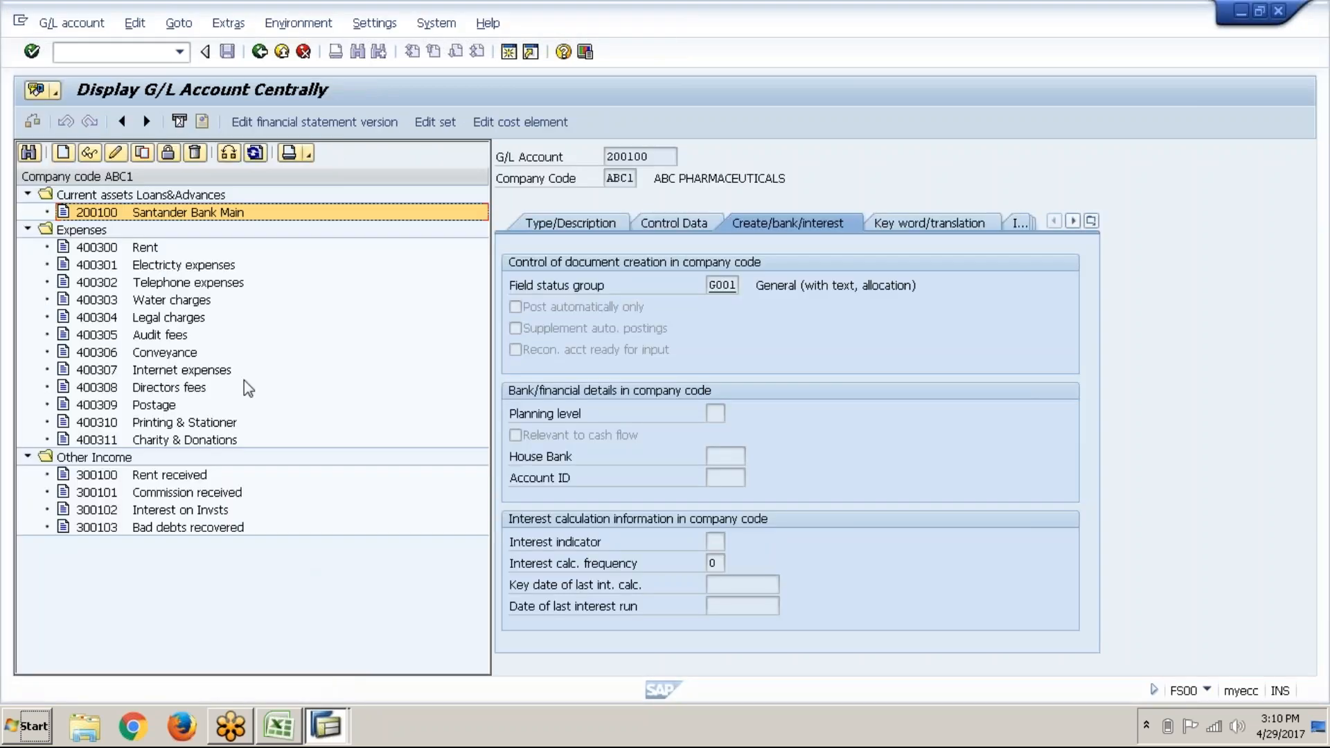
{"action": "left_click", "coordinate": [200, 303]}
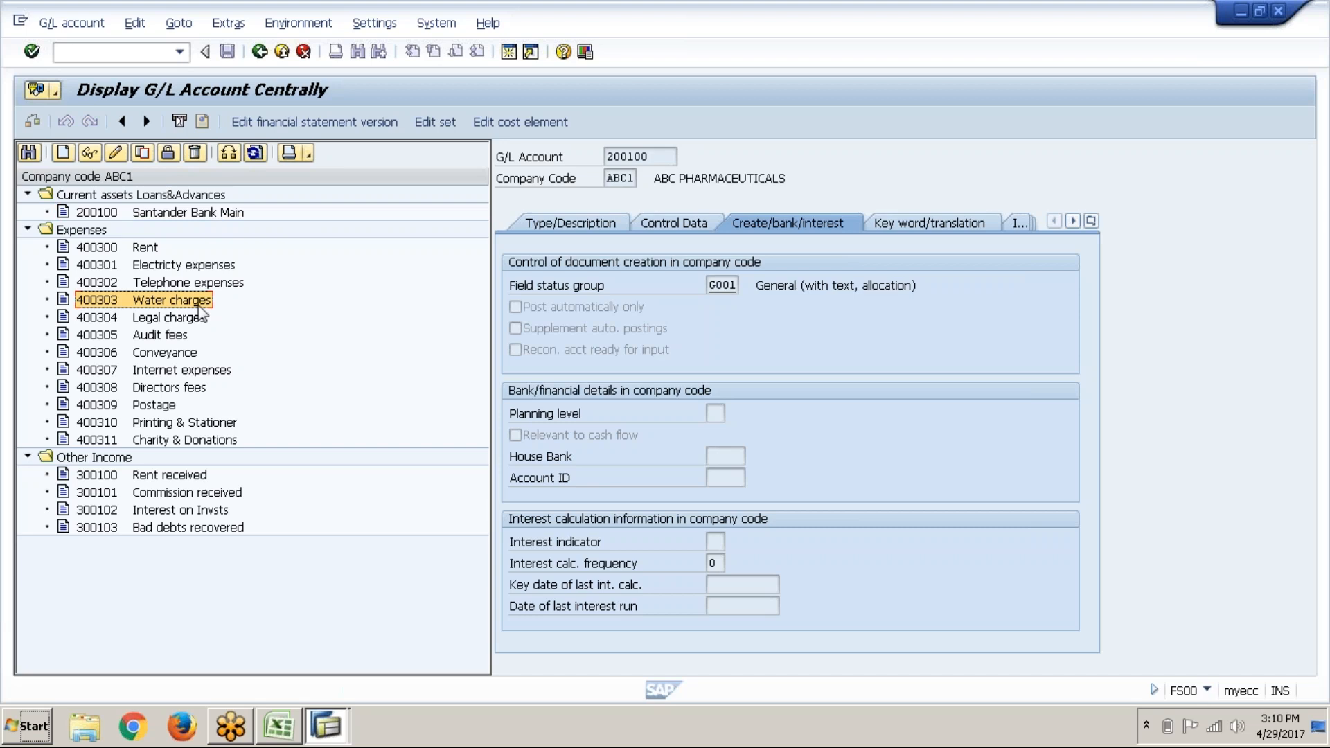
{"action": "left_click", "coordinate": [301, 728]}
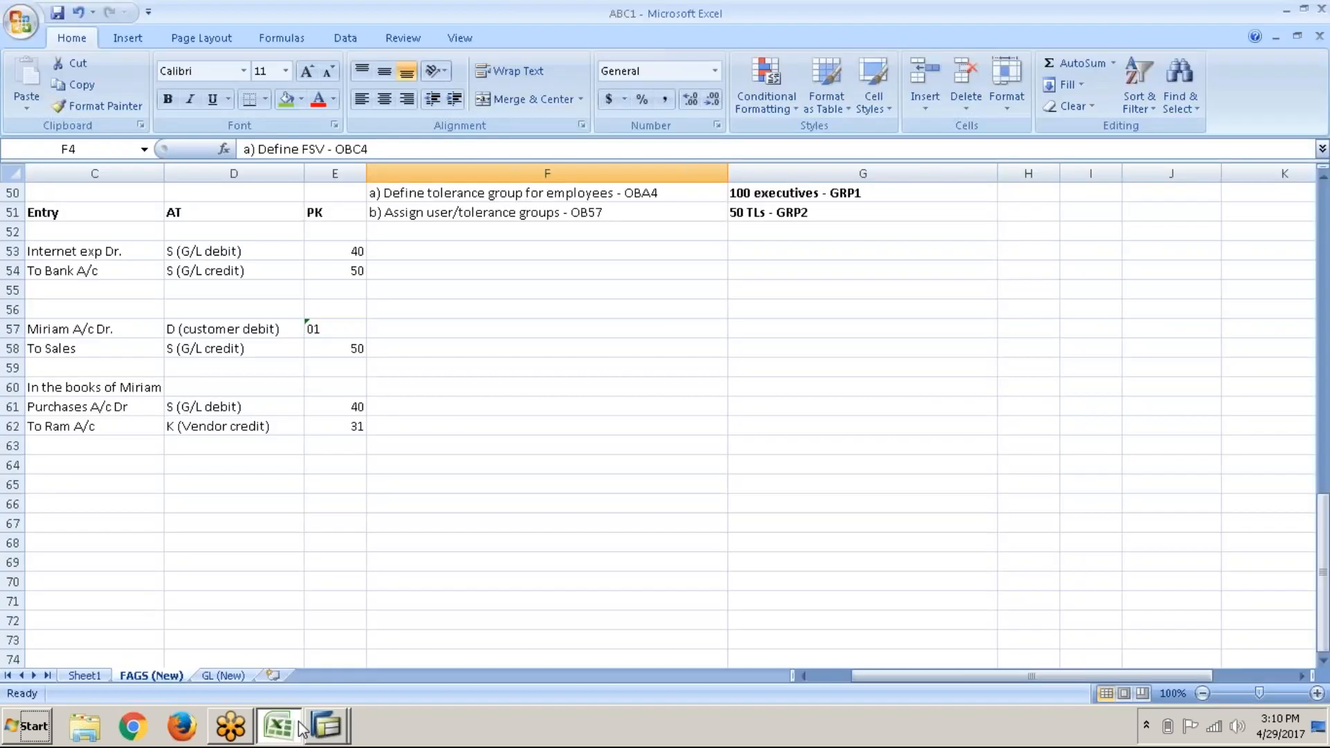
Step: On the GL (New) sheet, enter 'Water exps A/c Dr.' in A68 and 'To Bank' in A69
{"action": "left_click", "coordinate": [228, 676]}
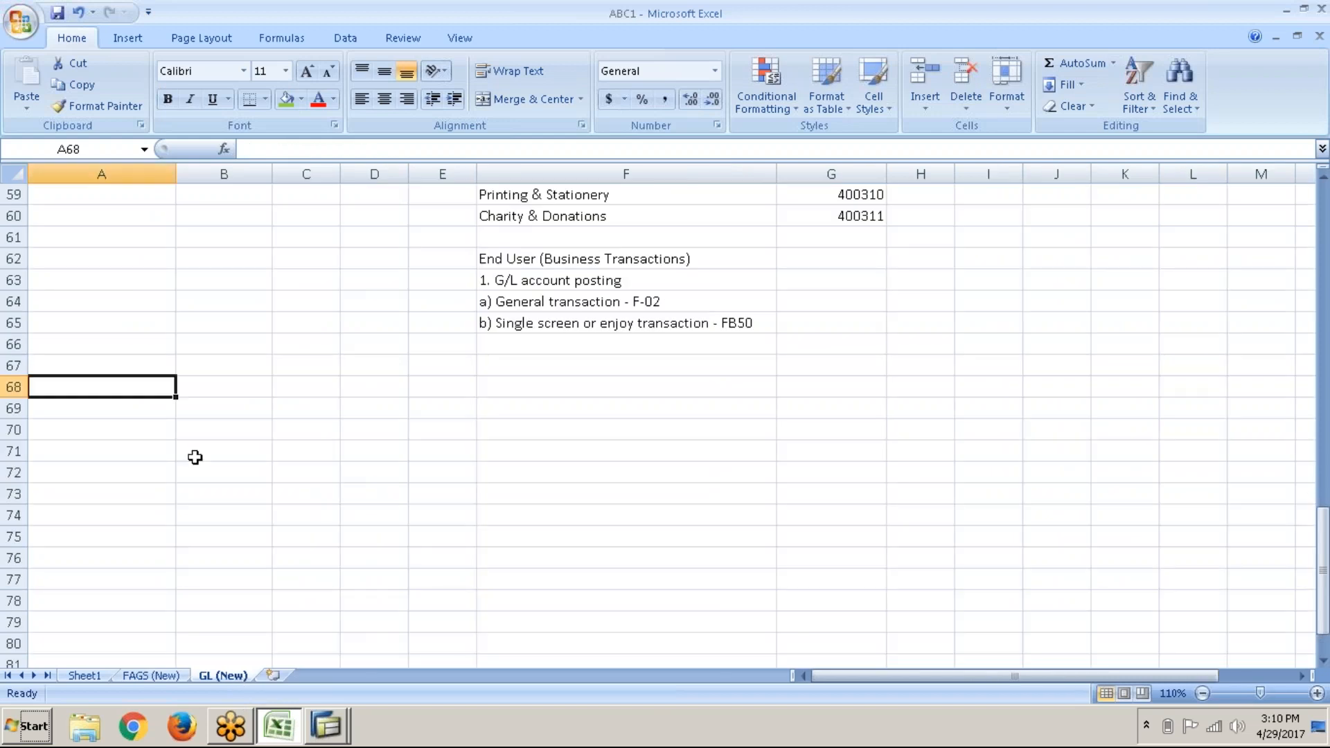
{"action": "type", "text": "Water"}
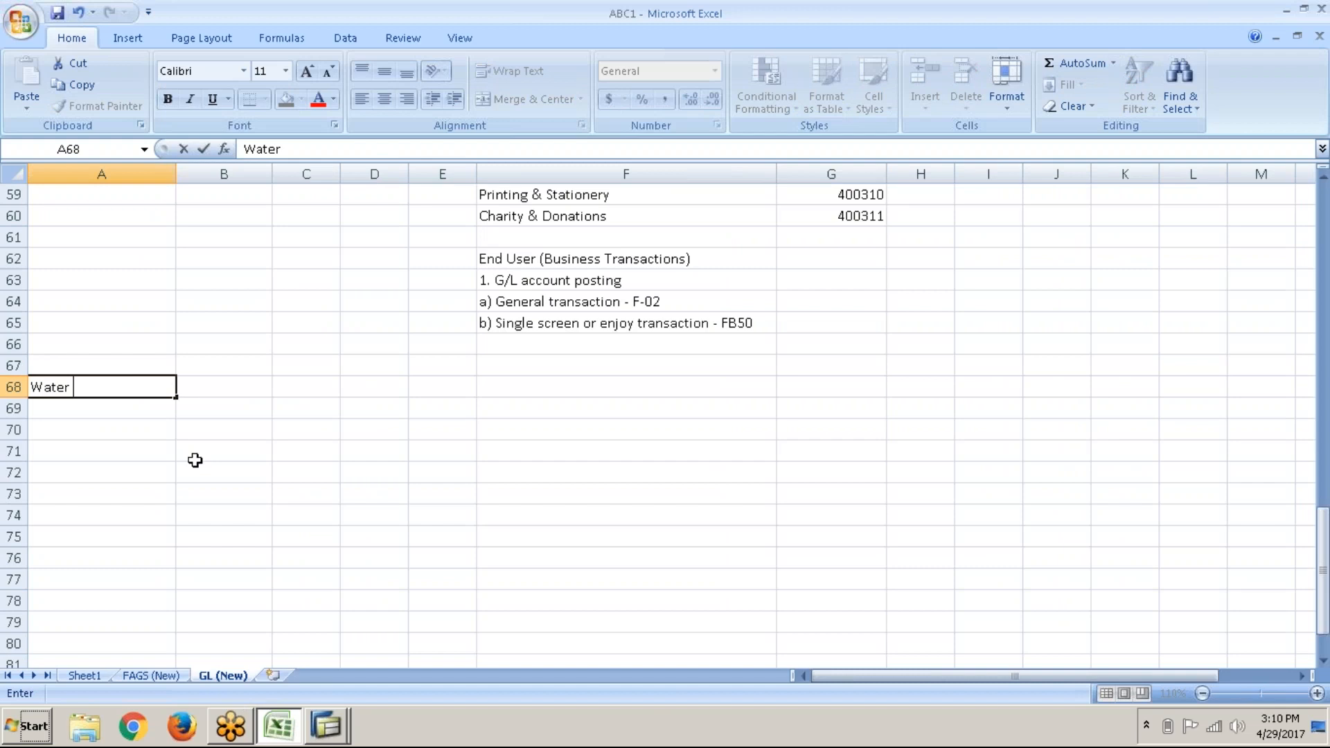
{"action": "mouse_move", "coordinate": [291, 736]}
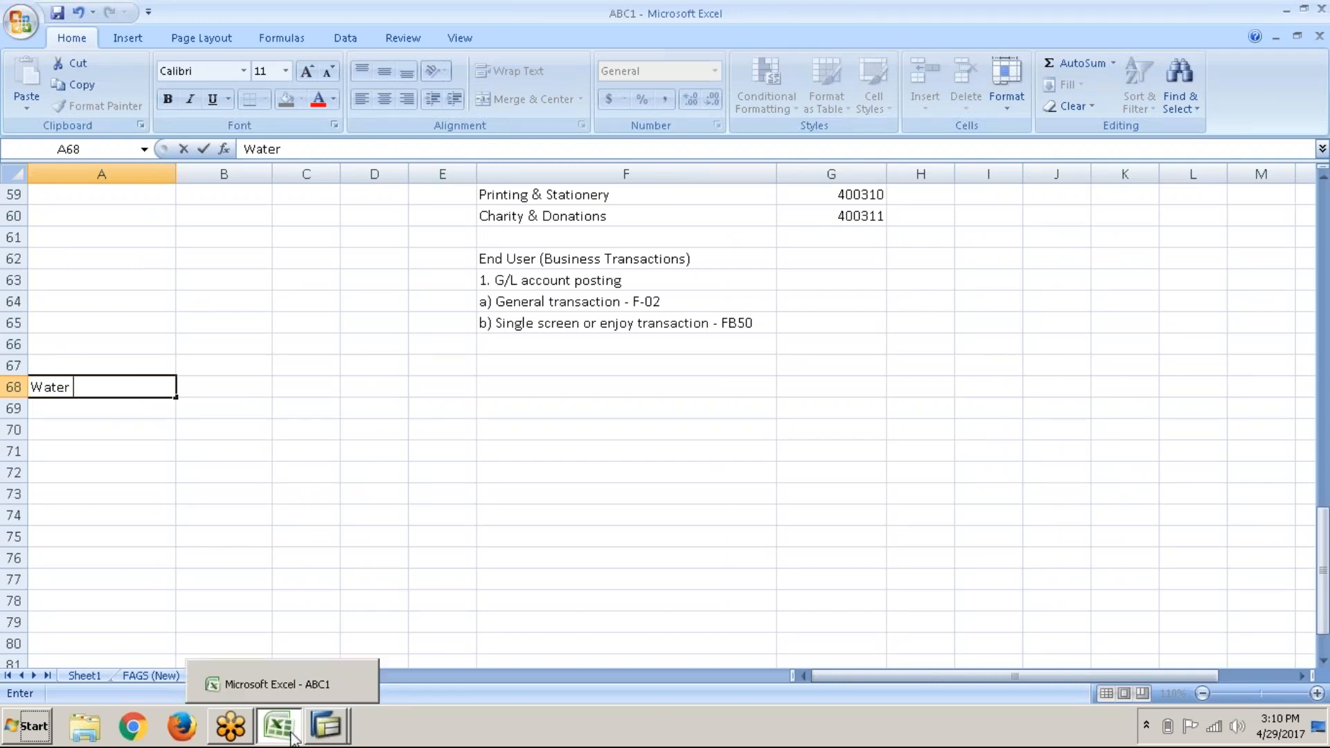
{"action": "type", "text": "expe"}
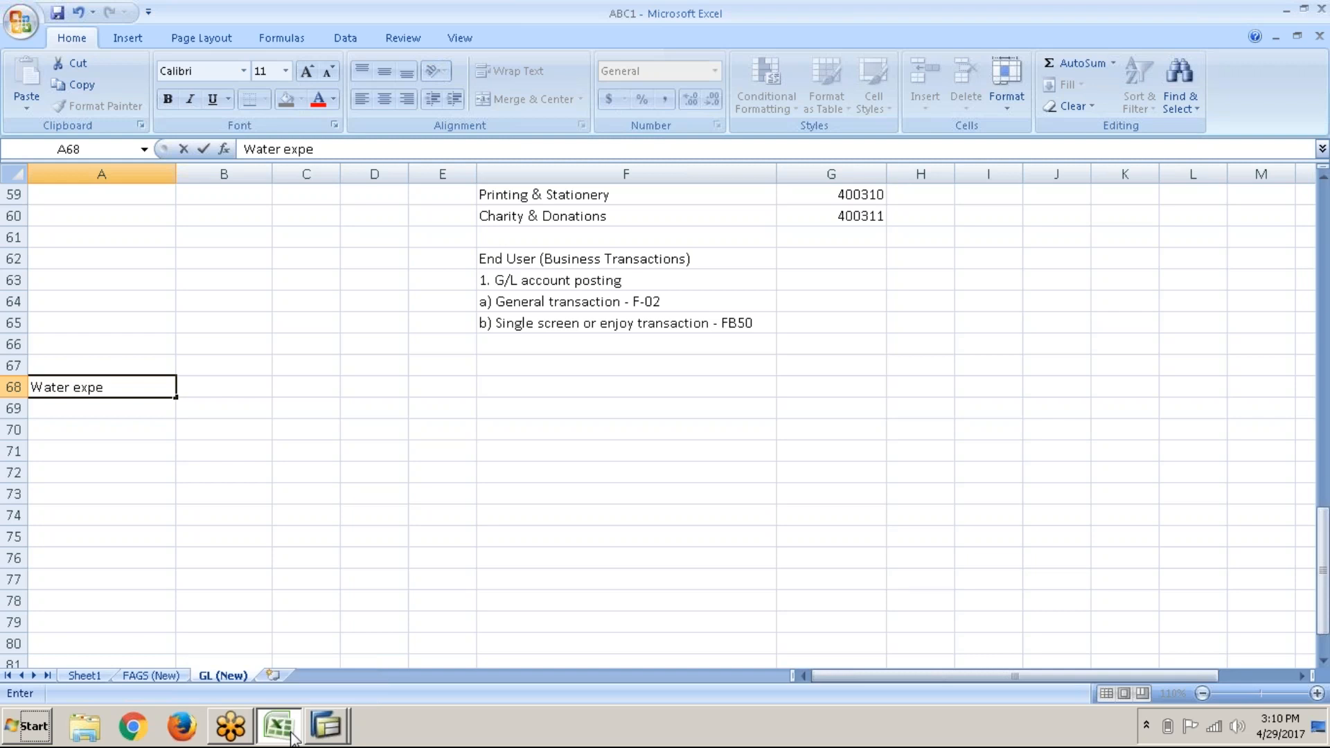
{"action": "key", "text": "BackSpace"}
{"action": "key", "text": "BackSpace"}
{"action": "type", "text": "s"}
{"action": "type", "text": "ps A/c"}
{"action": "type", "text": " Dr."}
{"action": "key", "text": "Return"}
{"action": "type", "text": "B"}
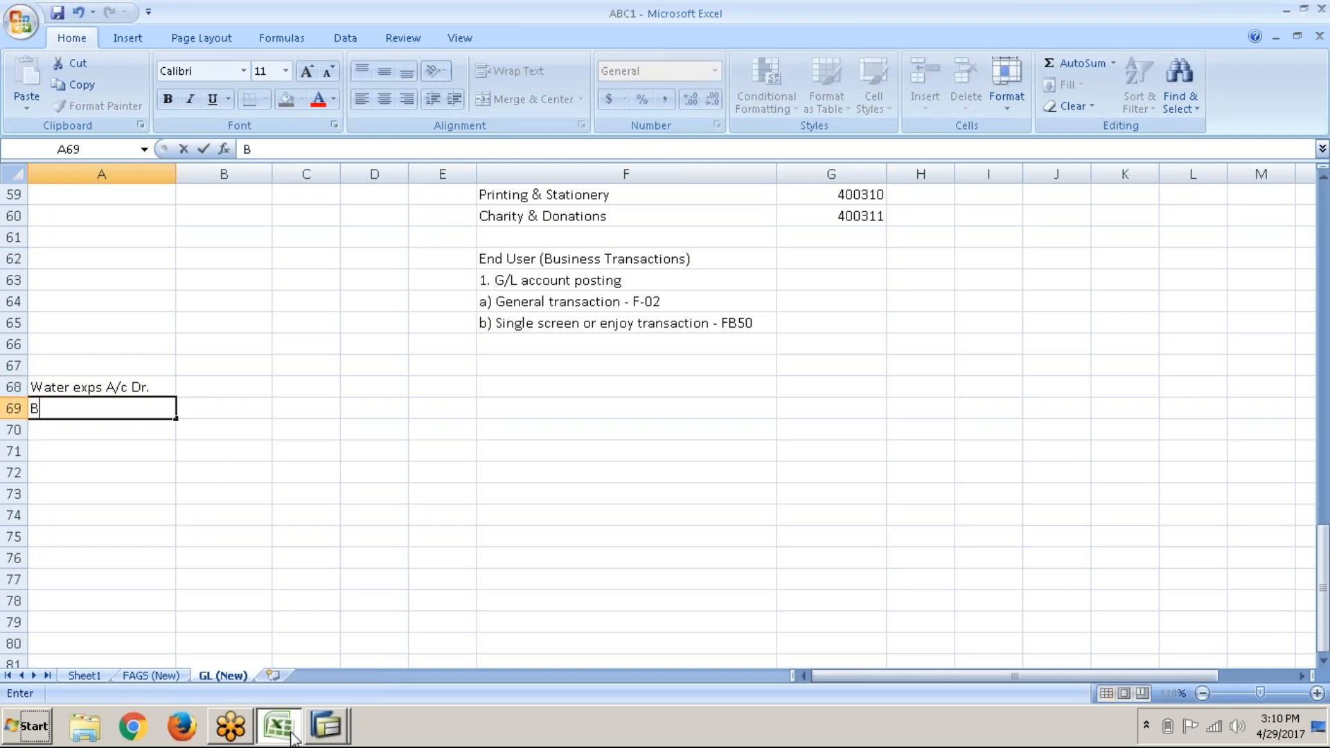
{"action": "type", "text": "ank A/c   cr."}
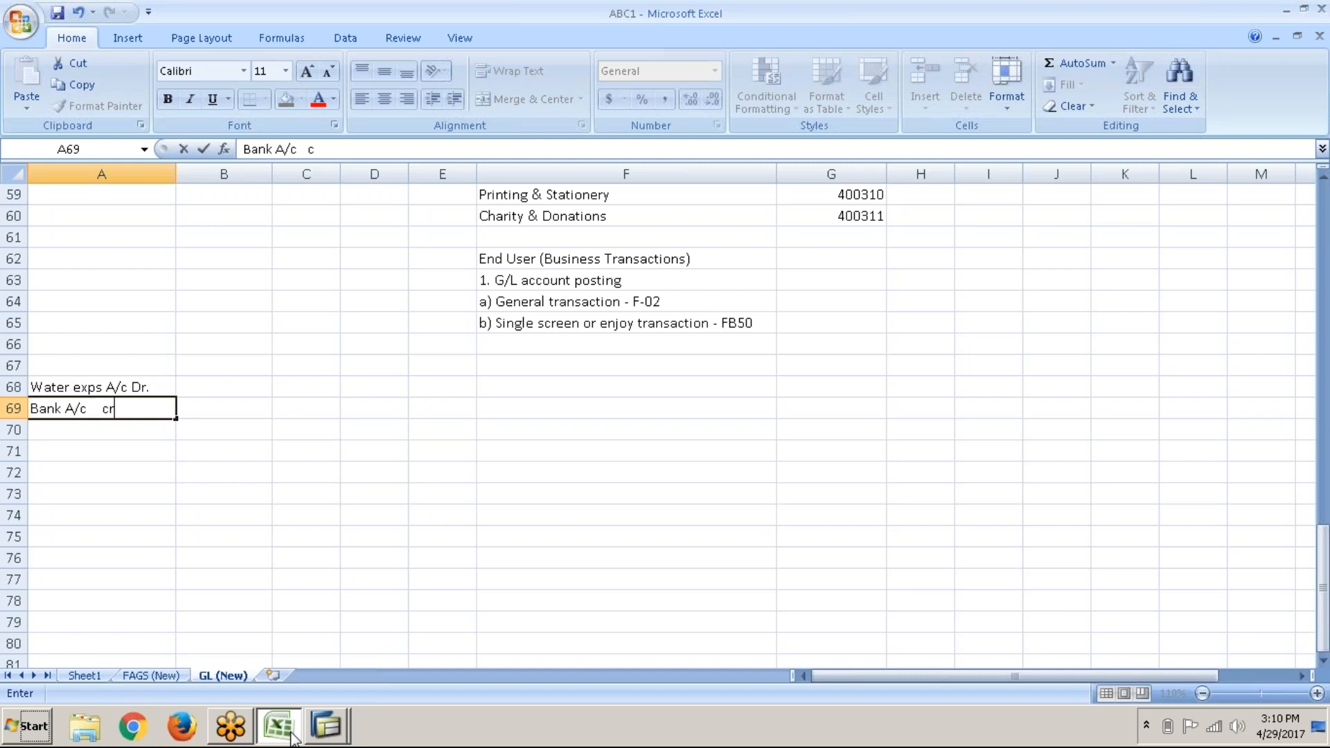
{"action": "key", "text": "BackSpace"}
{"action": "key", "text": "BackSpace"}
{"action": "key", "text": "BackSpace"}
{"action": "key", "text": "BackSpace"}
{"action": "key", "text": "BackSpace"}
{"action": "key", "text": "BackSpace"}
{"action": "key", "text": "BackSpace"}
{"action": "key", "text": "BackSpace"}
{"action": "key", "text": "BackSpace"}
{"action": "key", "text": "BackSpace"}
{"action": "key", "text": "BackSpace"}
{"action": "key", "text": "BackSpace"}
{"action": "key", "text": "BackSpace"}
{"action": "key", "text": "BackSpace"}
{"action": "type", "text": "To Bank"}
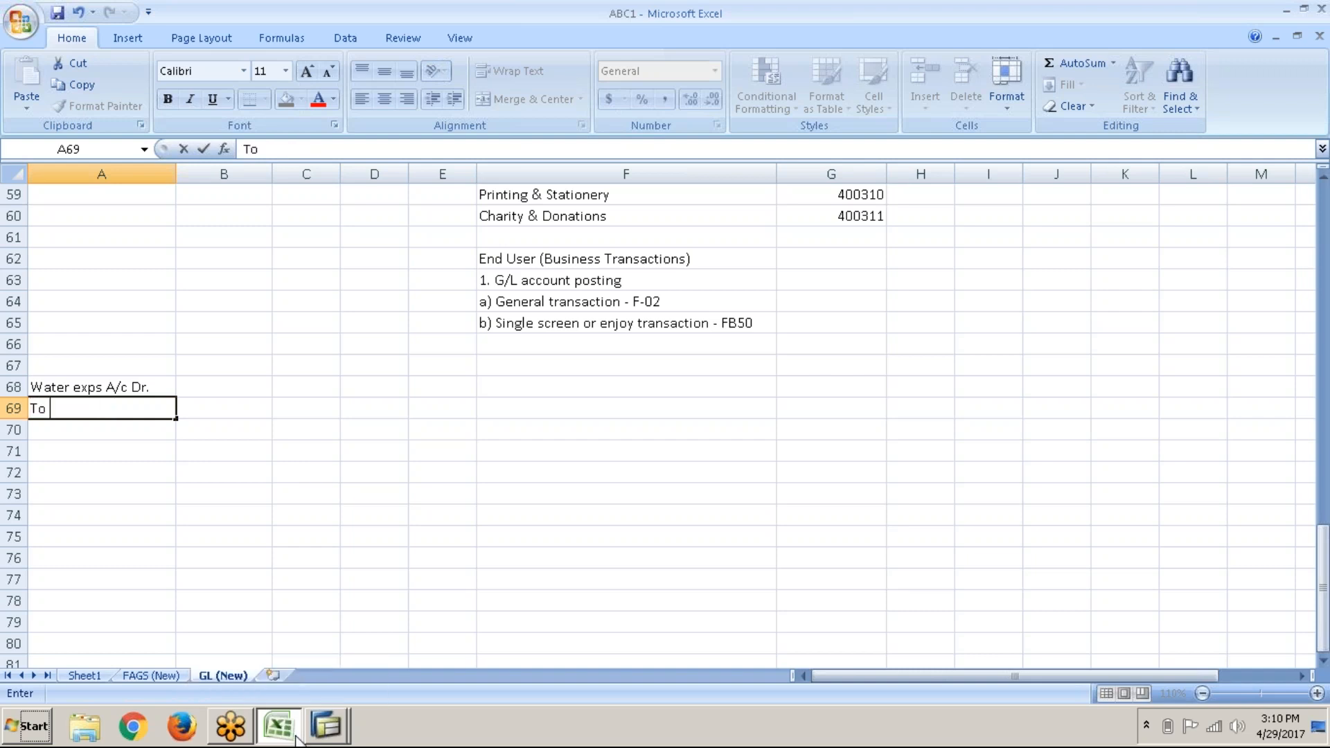
{"action": "key", "text": "Tab"}
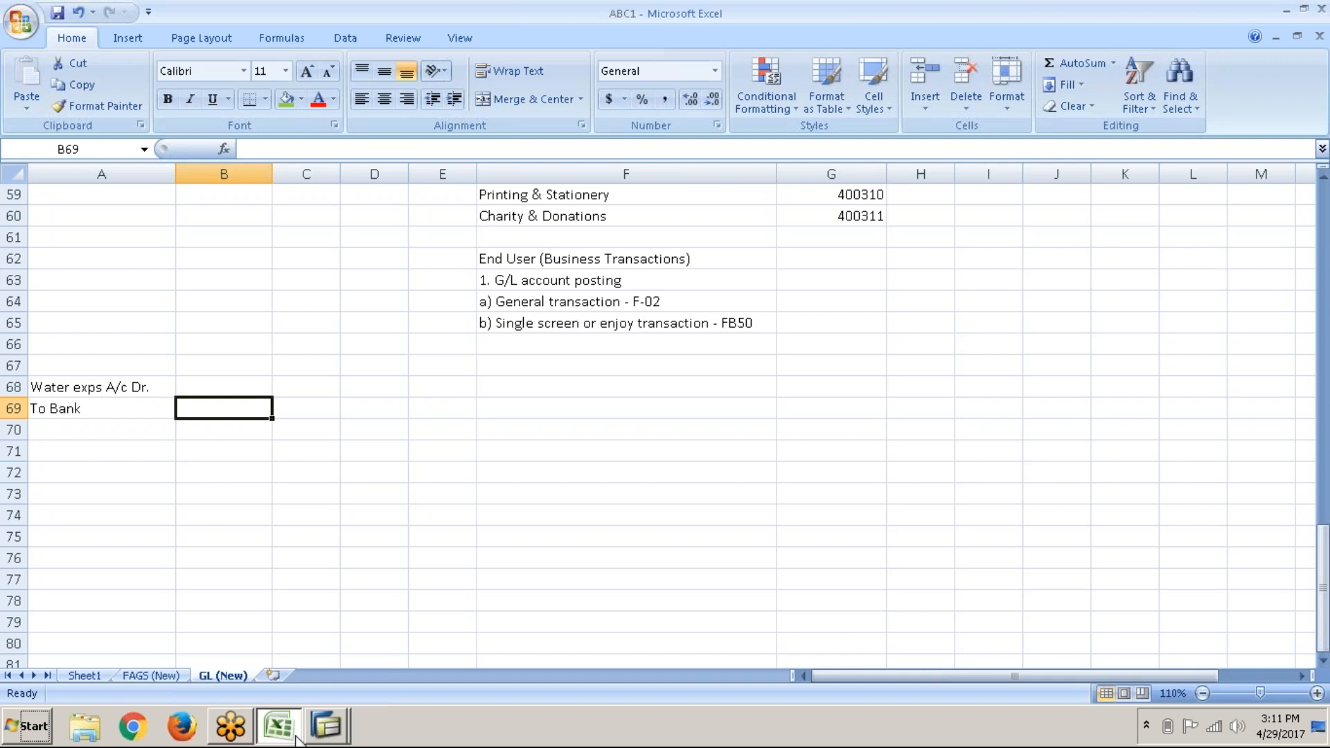
Step: On the F-02 header, set the document date to 29.04.2017 and the posting day to 29
{"action": "key", "text": "alt+Tab"}
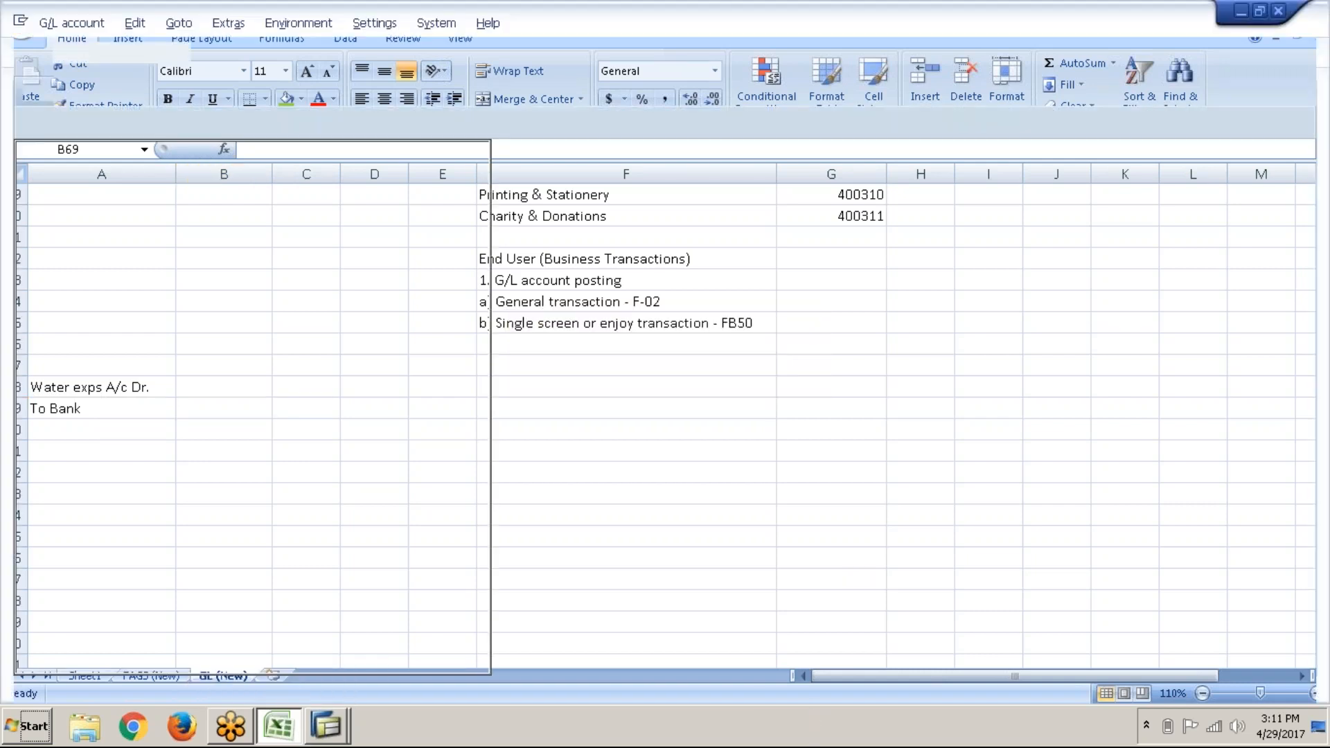
{"action": "key", "text": "alt+Tab"}
{"action": "key", "text": "alt+Tab"}
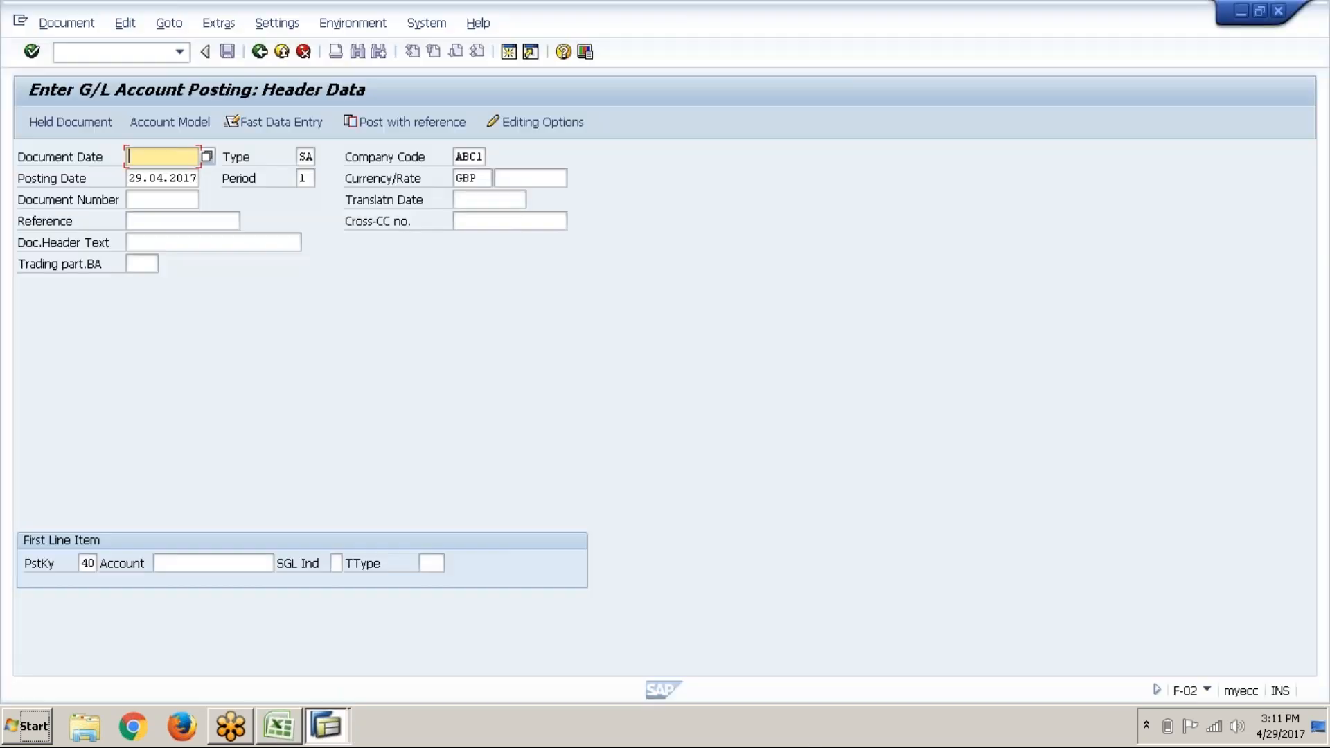
{"action": "key", "text": "Down"}
{"action": "key", "text": "Delete"}
{"action": "key", "text": "Delete"}
{"action": "key", "text": "Down"}
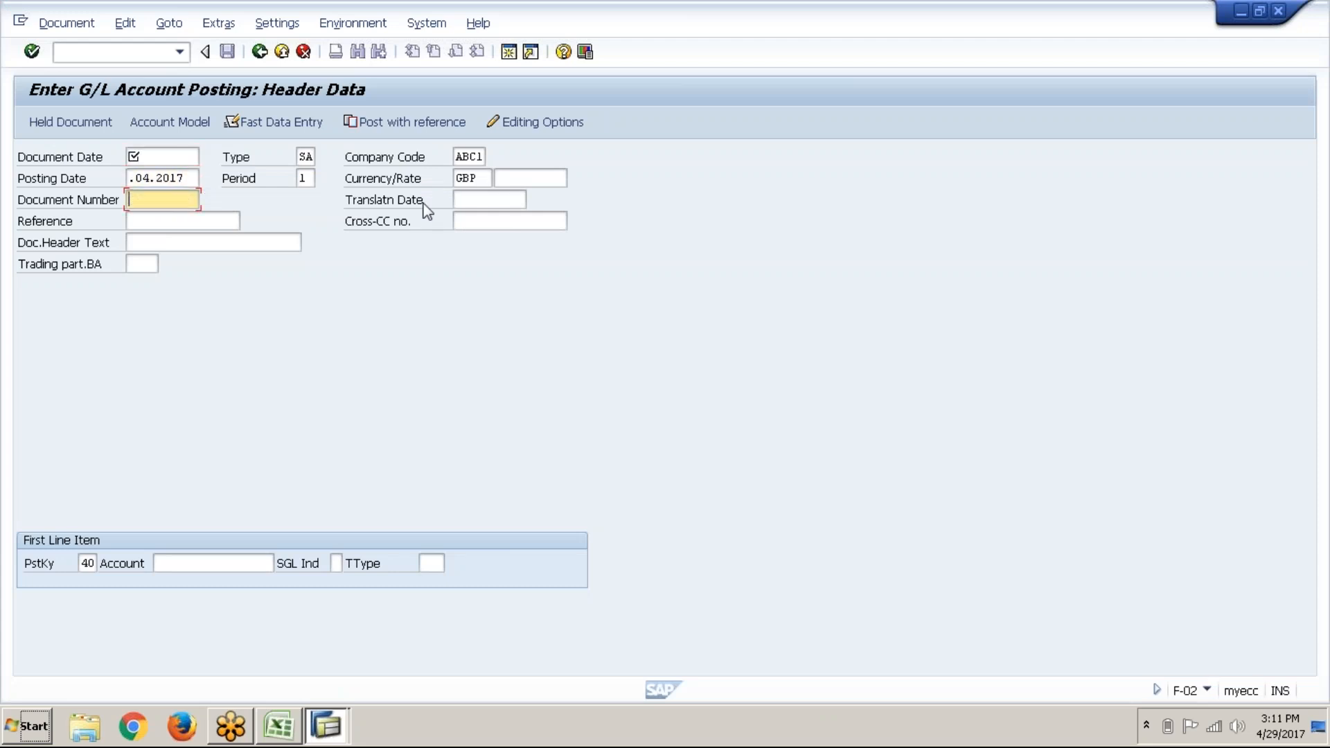
{"action": "left_click", "coordinate": [151, 155]}
{"action": "key", "text": "Down"}
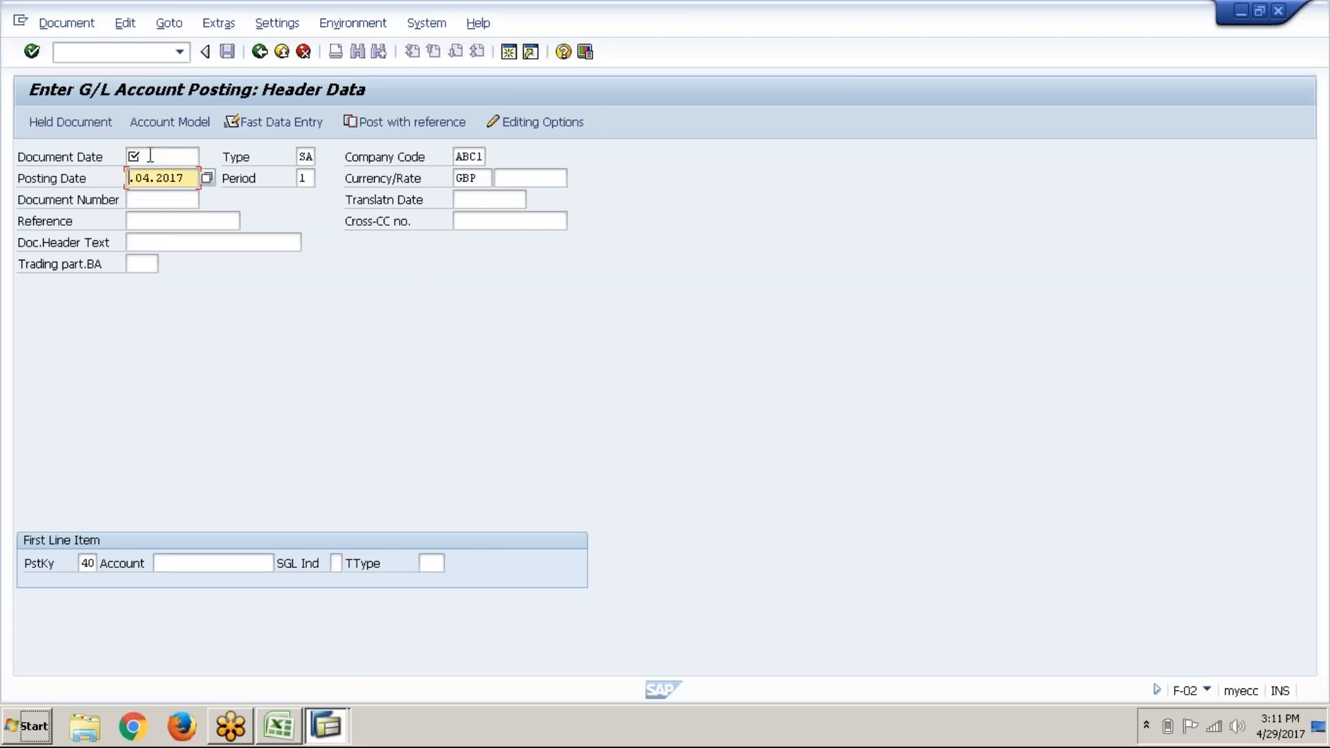
{"action": "type", "text": "29"}
{"action": "left_click", "coordinate": [151, 156]}
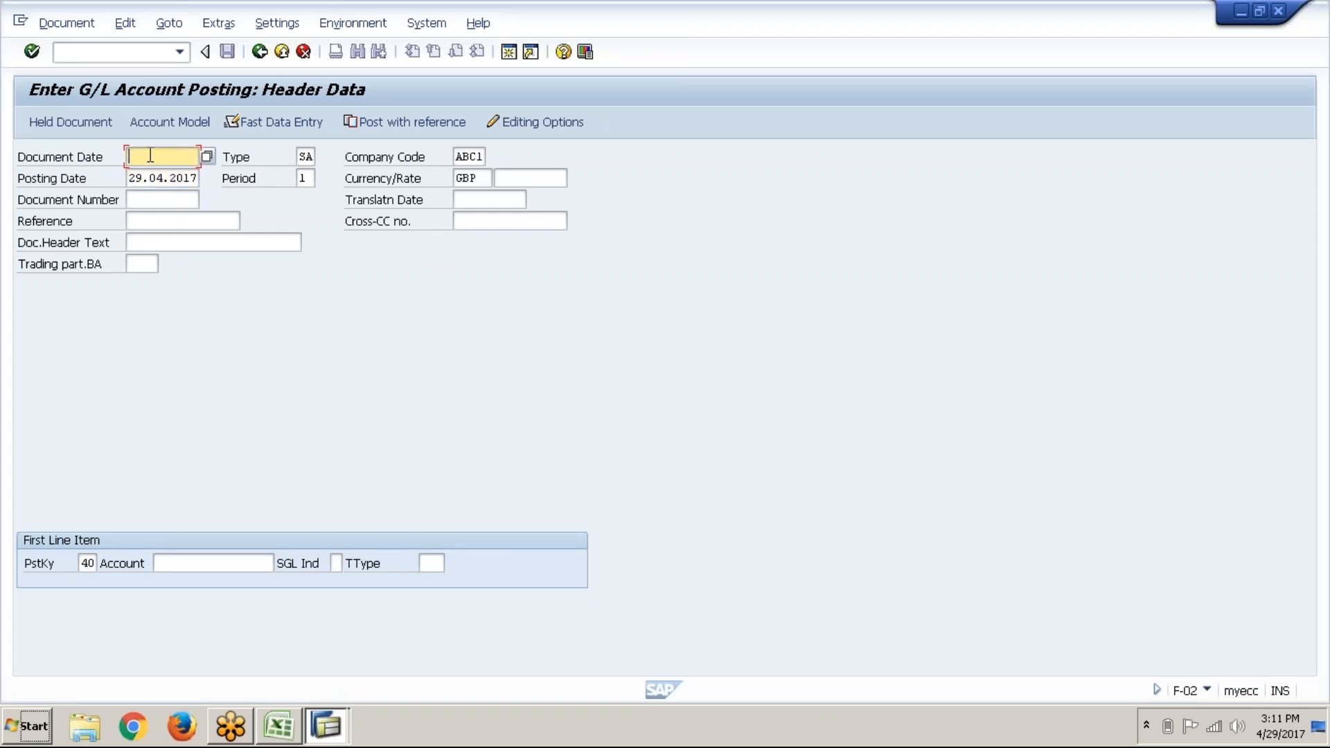
{"action": "type", "text": "29.04.2017"}
Step: Advance through the header to the first line item's posting key, then show Excel's FAGS (New) sheet
{"action": "key", "text": "Tab"}
{"action": "key", "text": "Tab"}
{"action": "key", "text": "Tab"}
{"action": "key", "text": "Tab"}
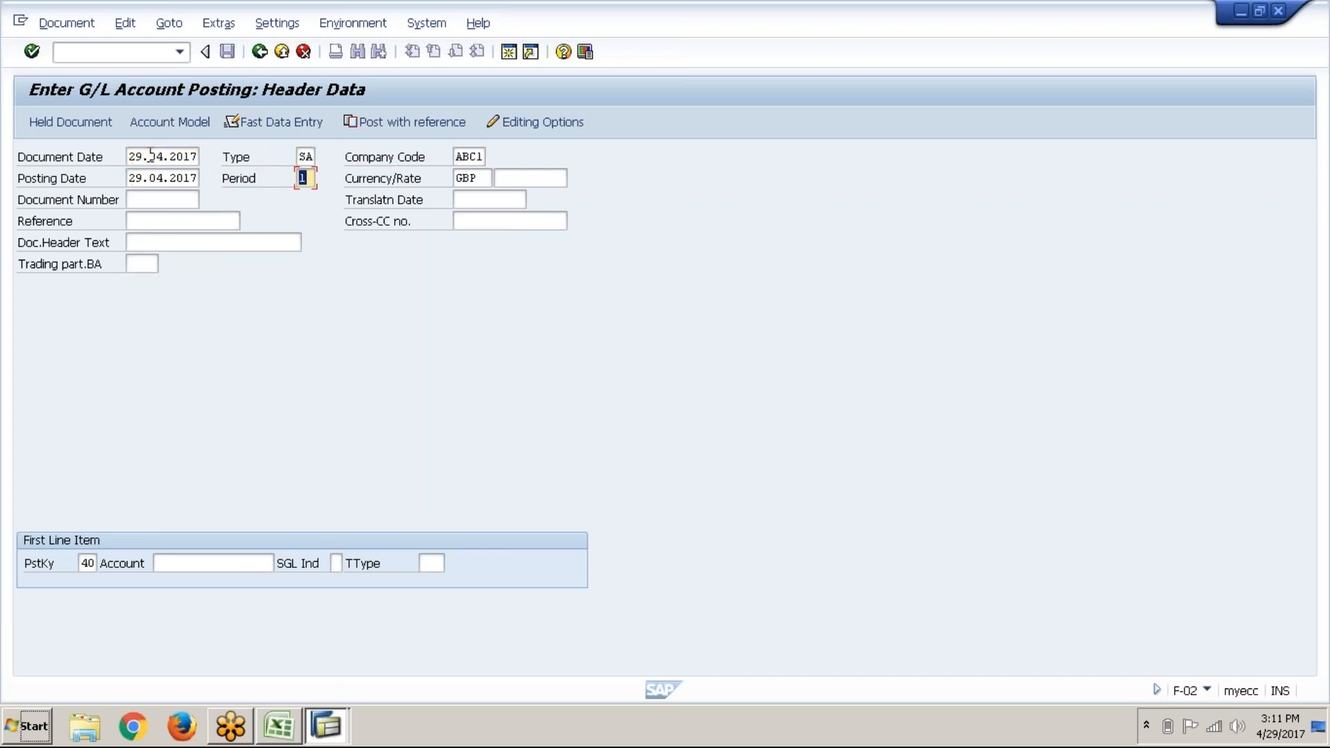
{"action": "key", "text": "Tab"}
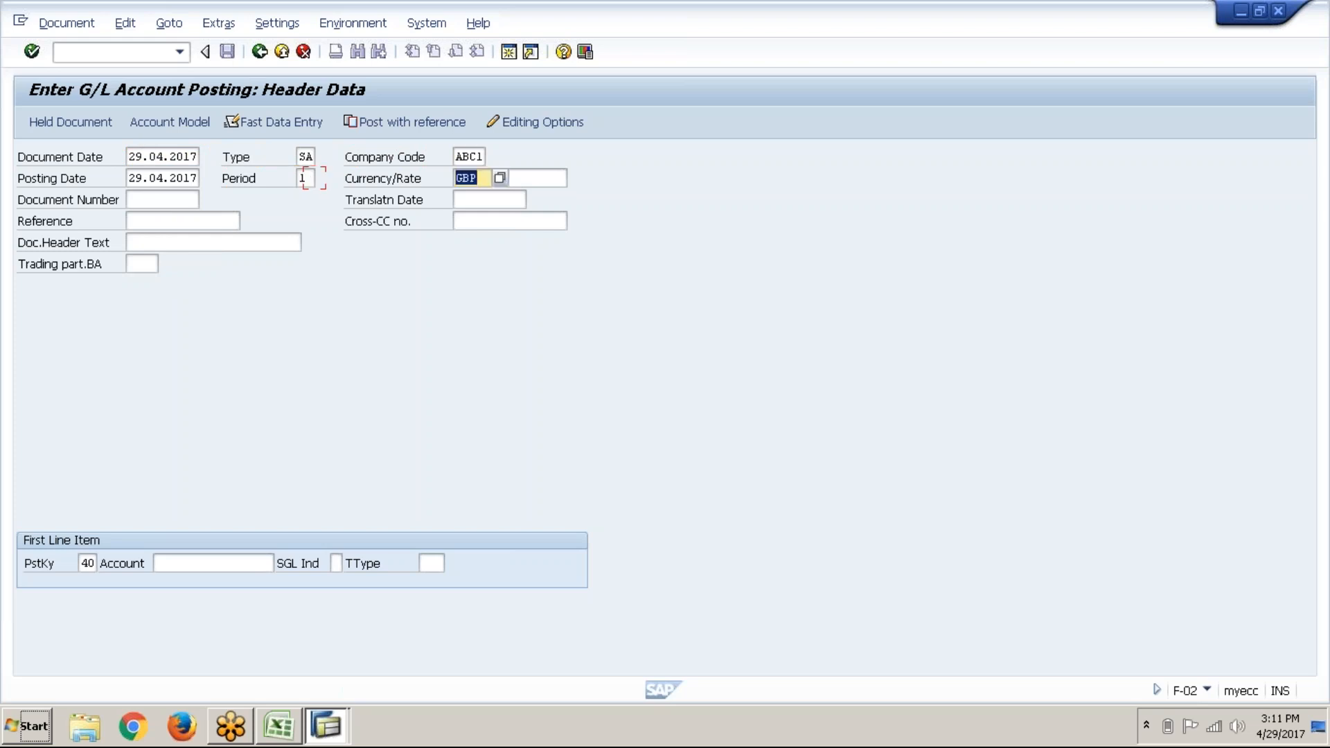
{"action": "key", "text": "Tab"}
{"action": "key", "text": "Tab"}
{"action": "key", "text": "Tab"}
{"action": "key", "text": "Tab"}
{"action": "key", "text": "Tab"}
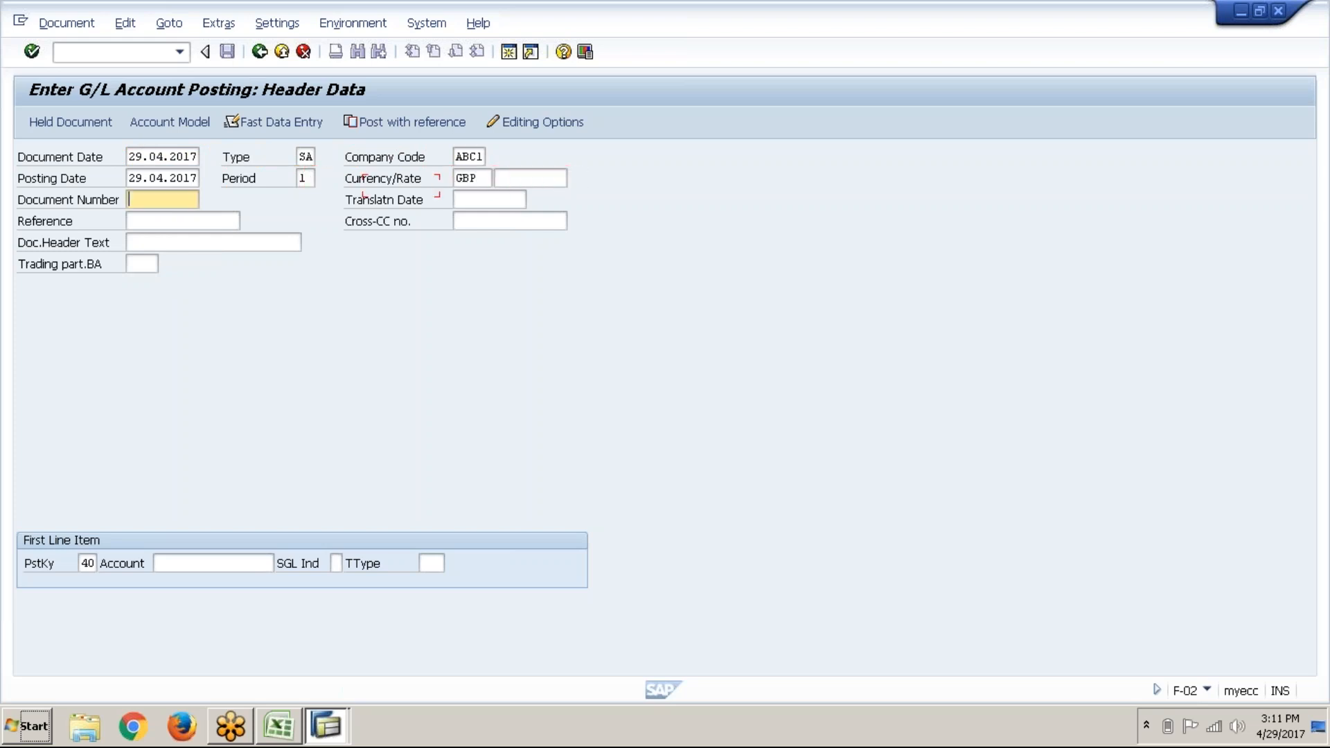
{"action": "key", "text": "Tab"}
{"action": "key", "text": "Tab"}
{"action": "key", "text": "Tab"}
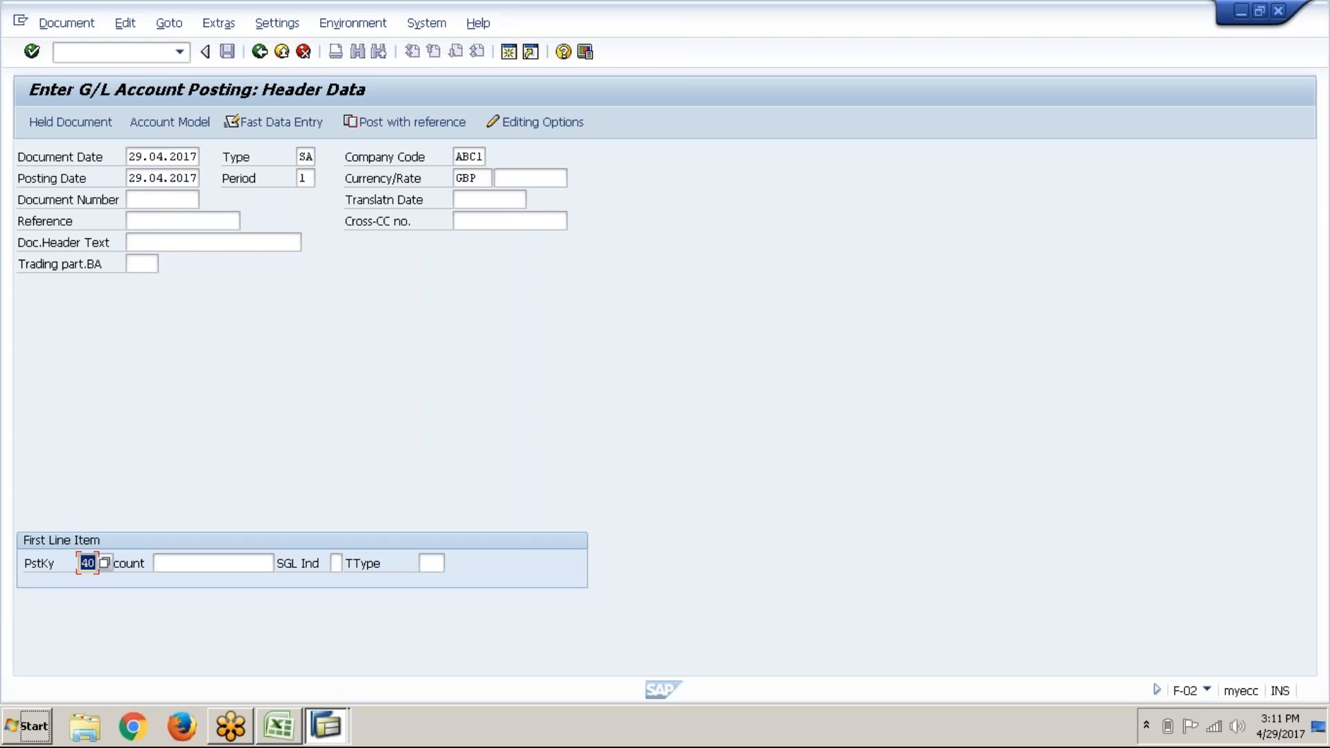
{"action": "left_click", "coordinate": [299, 722]}
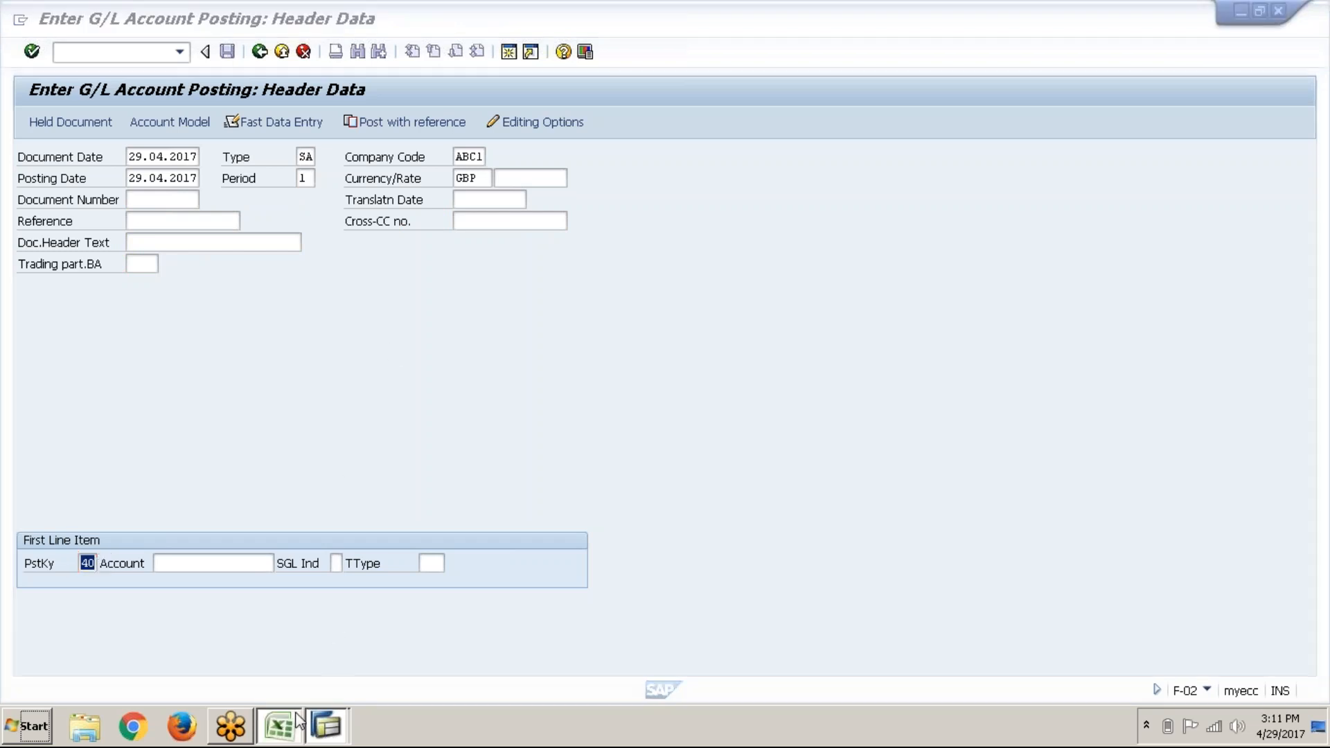
{"action": "left_click", "coordinate": [181, 676]}
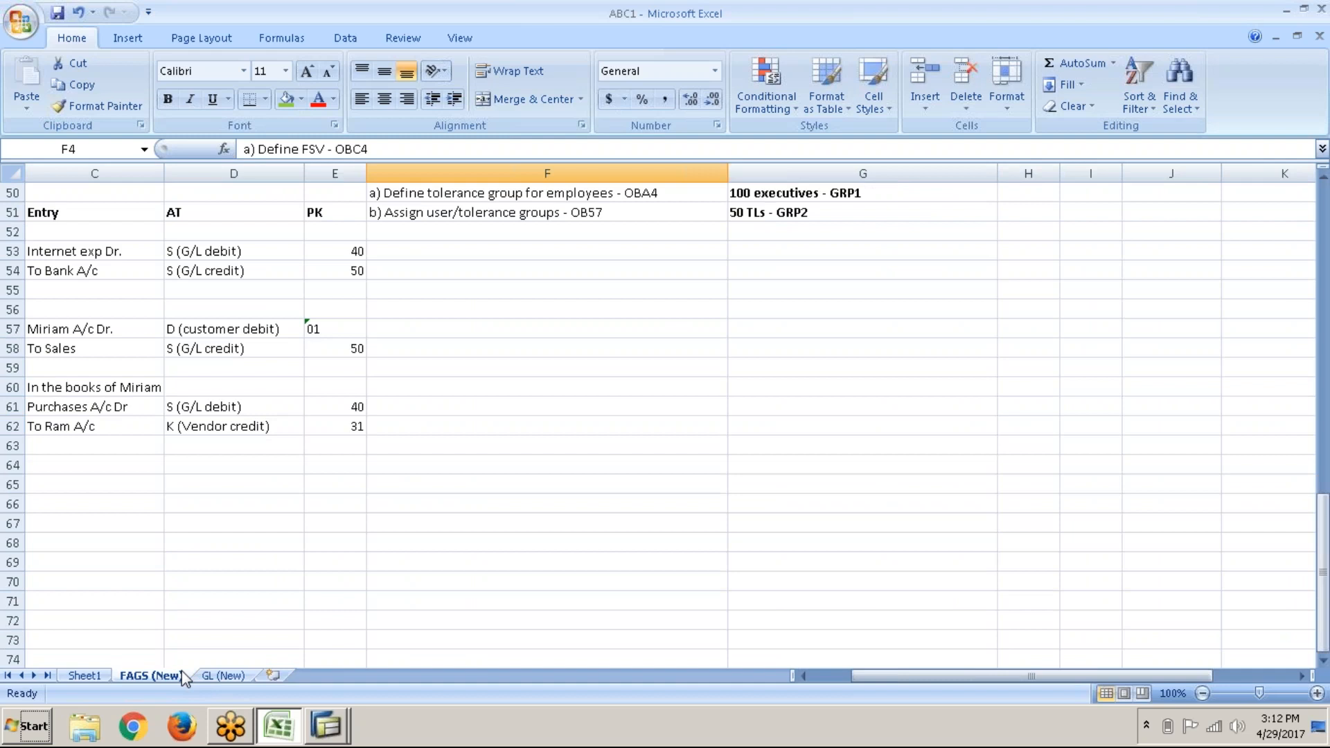
Step: Type 'Journal entry' in A67 on the GL (New) sheet and bold A67:E67
{"action": "scroll", "coordinate": [665, 426], "scroll_direction": "up", "scroll_amount": 5}
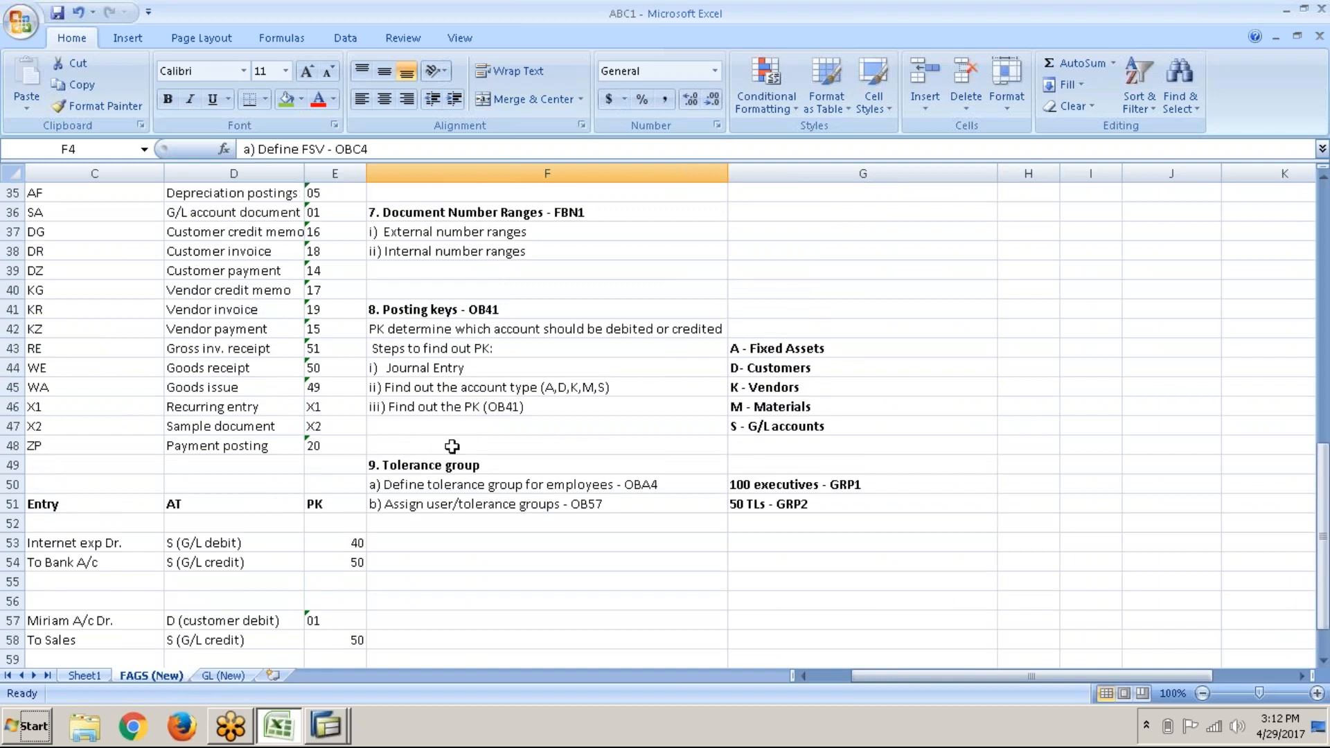
{"action": "left_click", "coordinate": [521, 371]}
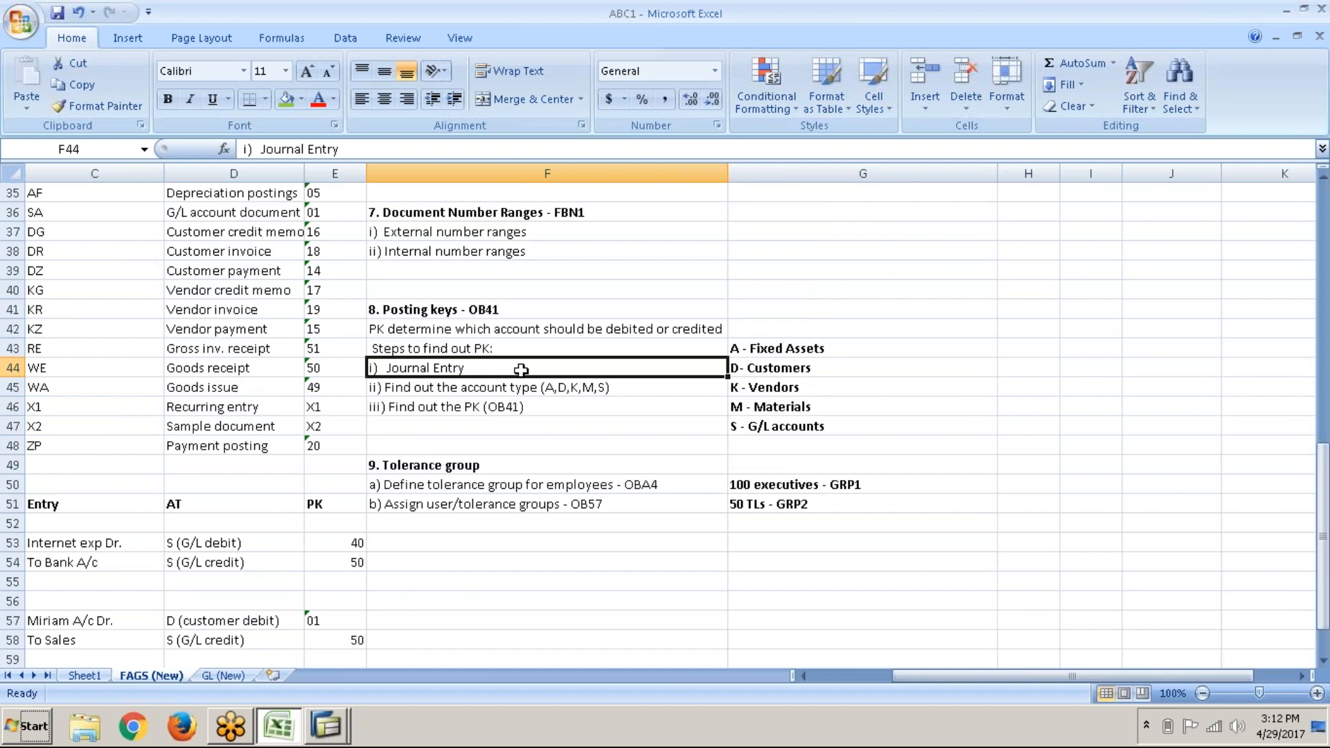
{"action": "left_click", "coordinate": [215, 677]}
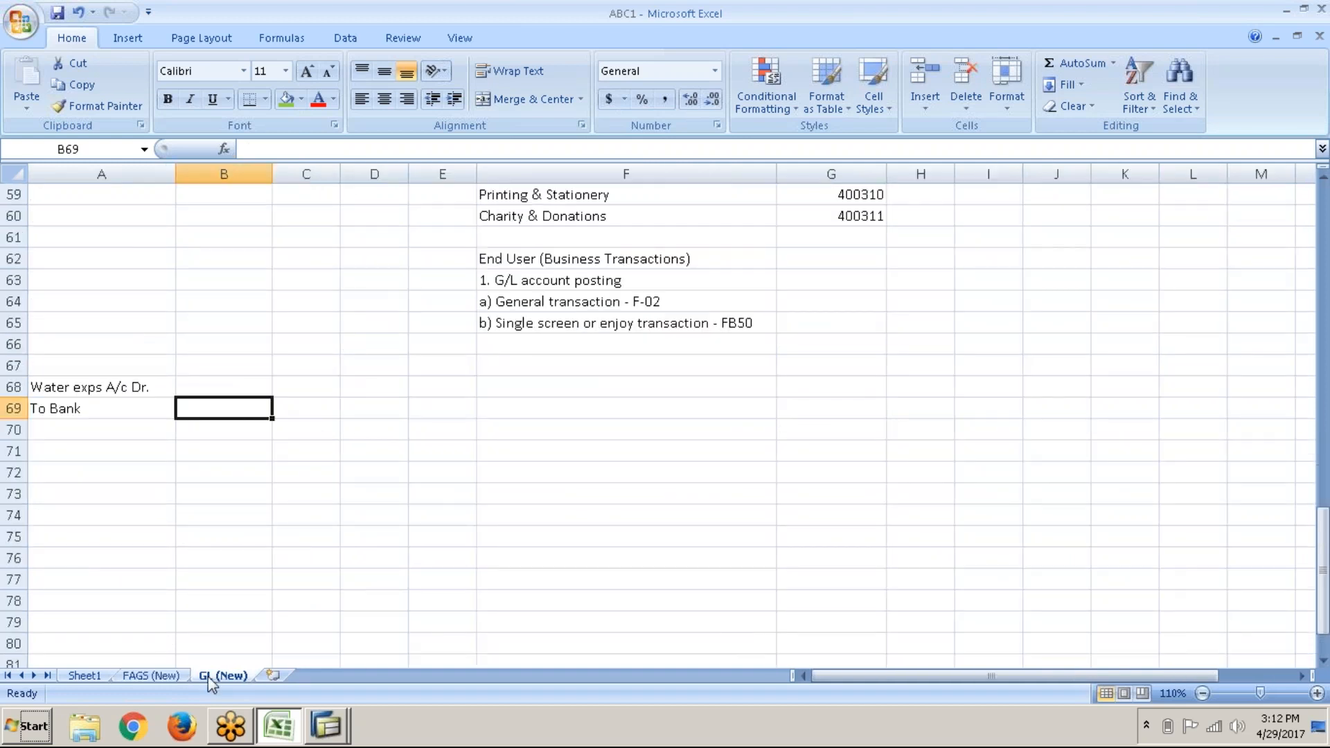
{"action": "left_click", "coordinate": [149, 392]}
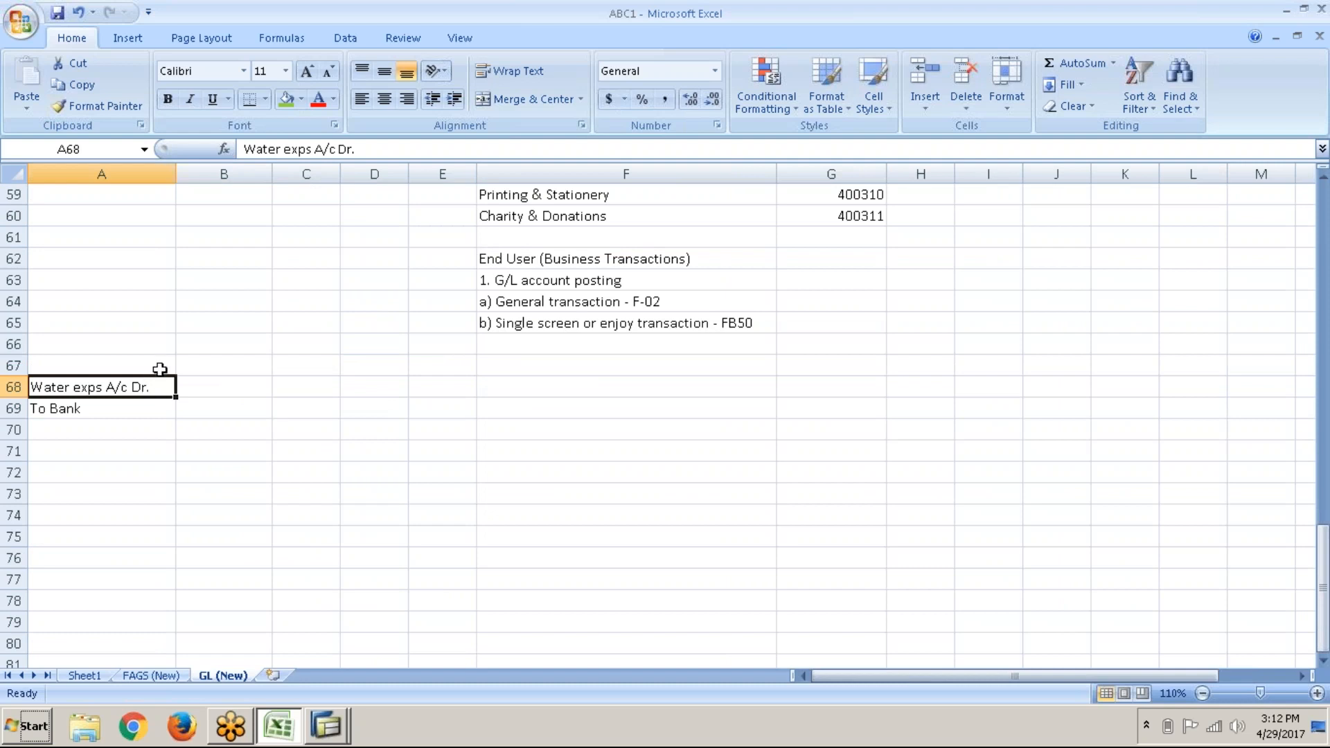
{"action": "left_click", "coordinate": [160, 369]}
{"action": "type", "text": "Jo"}
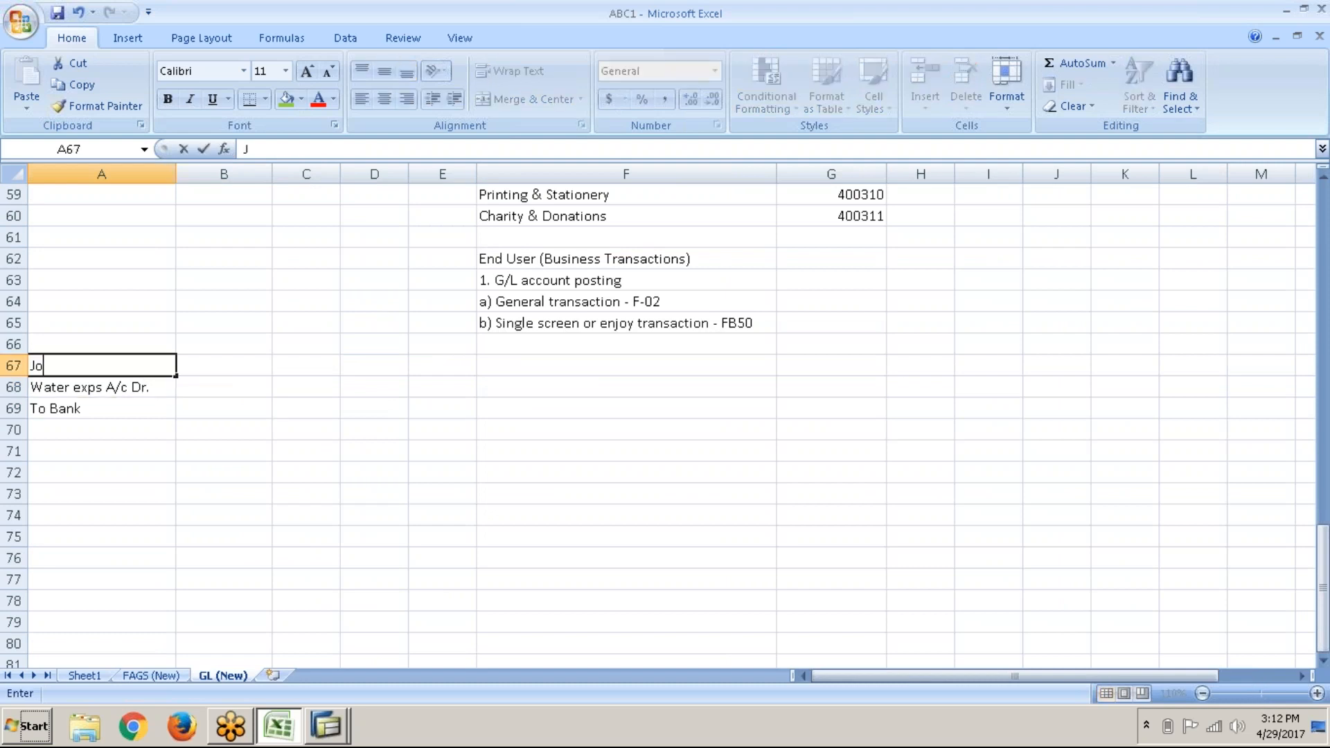
{"action": "type", "text": "urnal entry"}
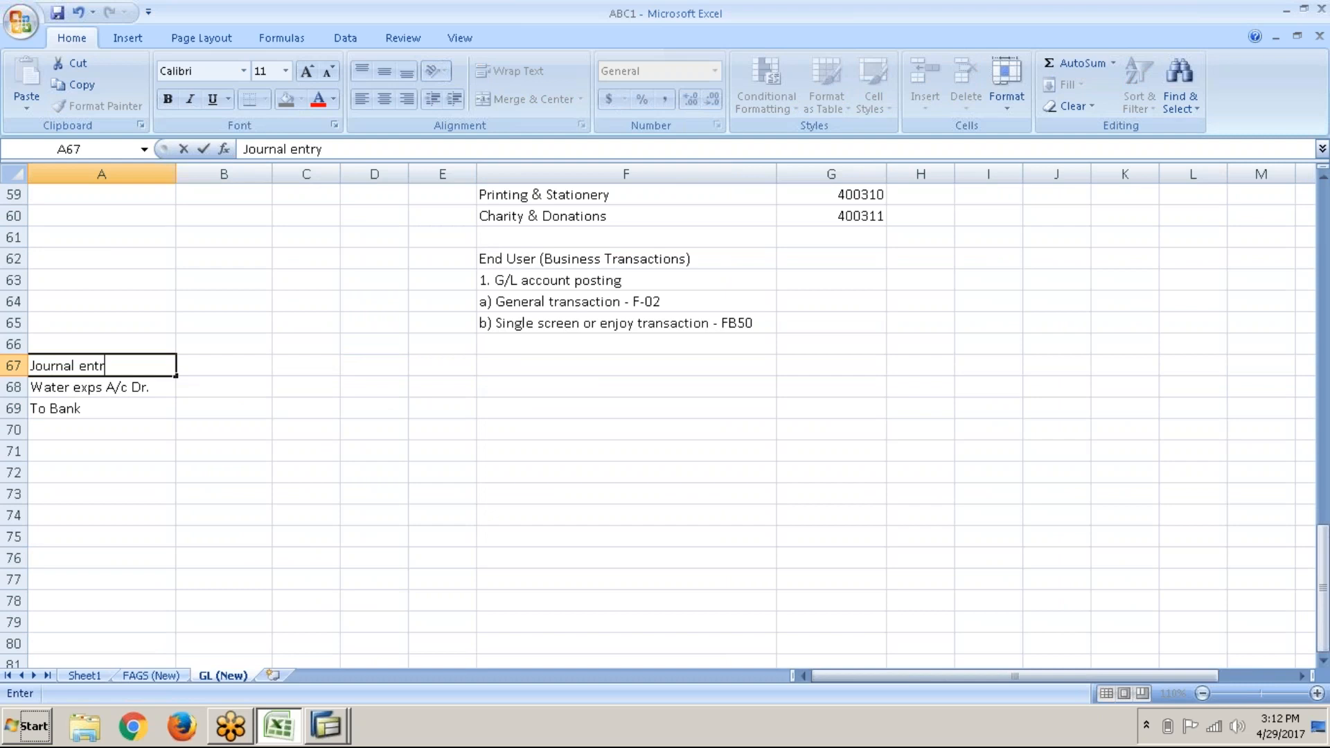
{"action": "key", "text": "Tab"}
{"action": "left_click", "coordinate": [102, 366]}
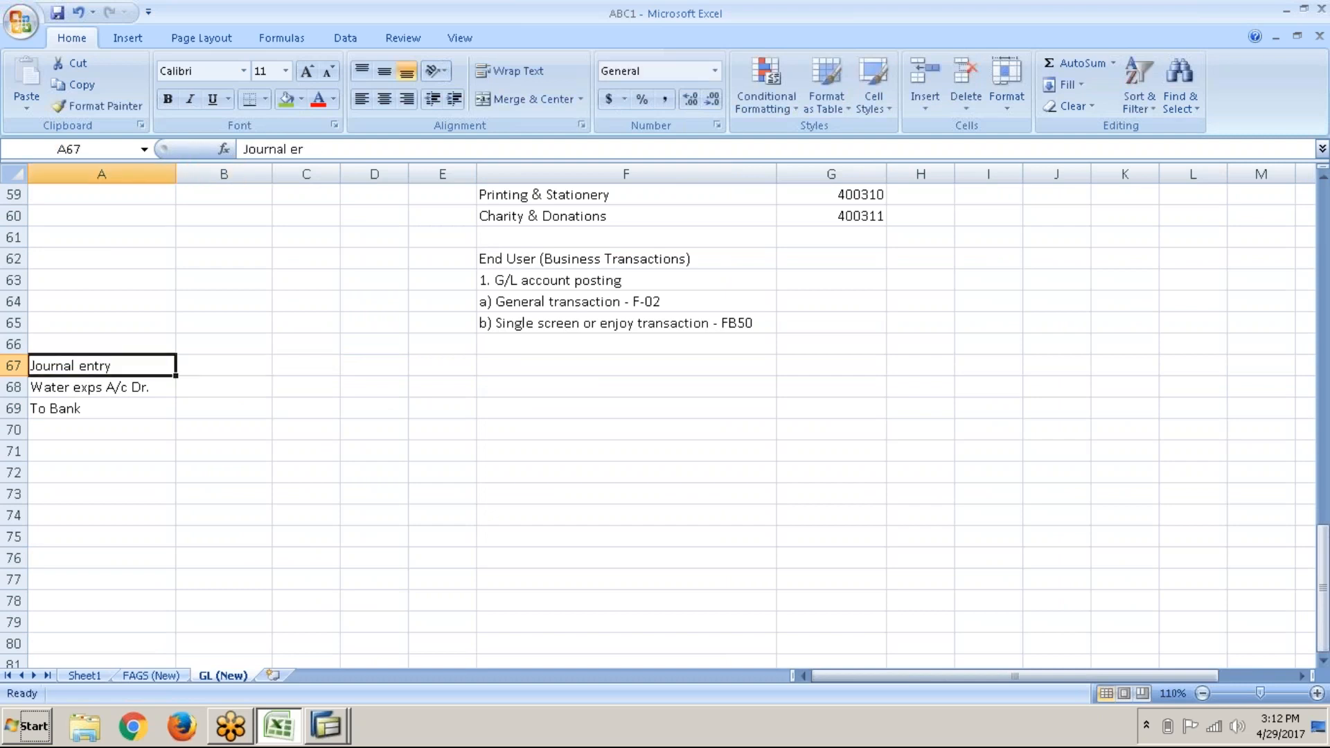
{"action": "left_click_drag", "start_coordinate": [101, 366], "coordinate": [442, 365]}
{"action": "key", "text": "ctrl+b"}
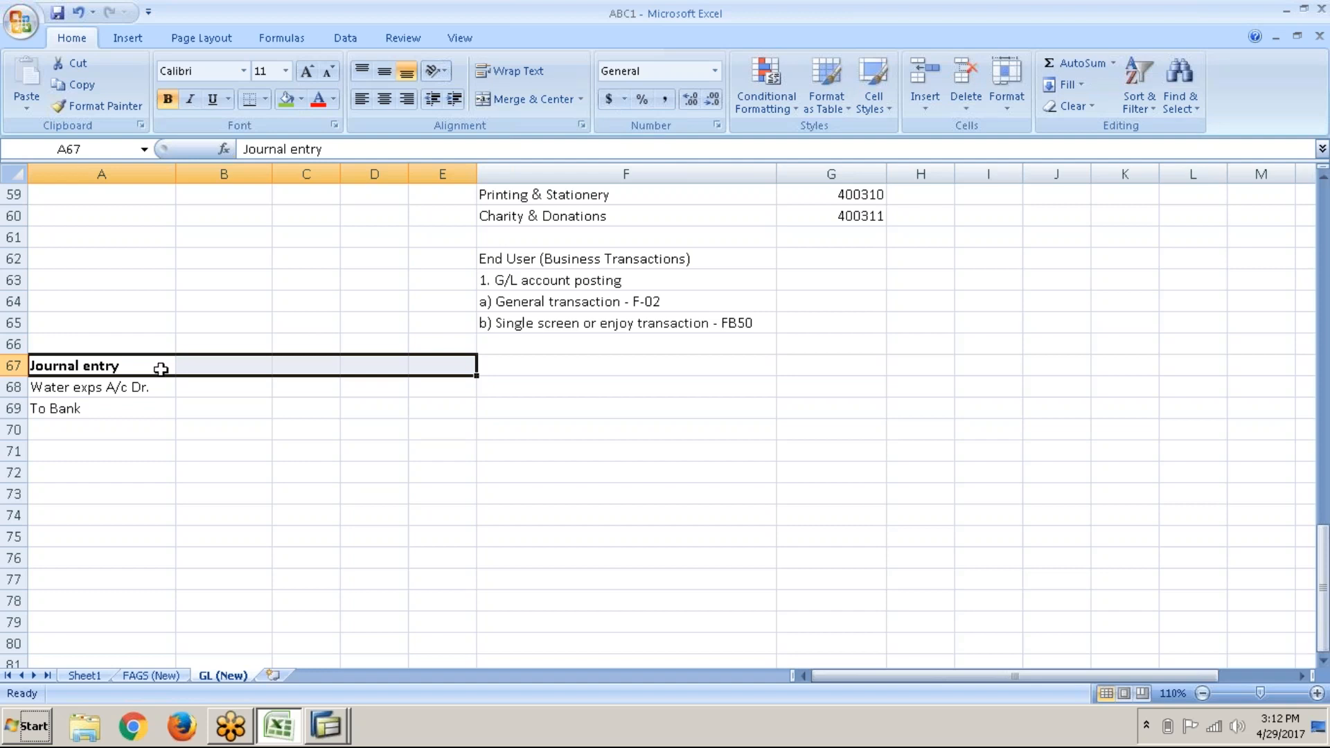
Step: Add the headings 'Account type' in B67 and 'PK' in C67
{"action": "left_click", "coordinate": [179, 367]}
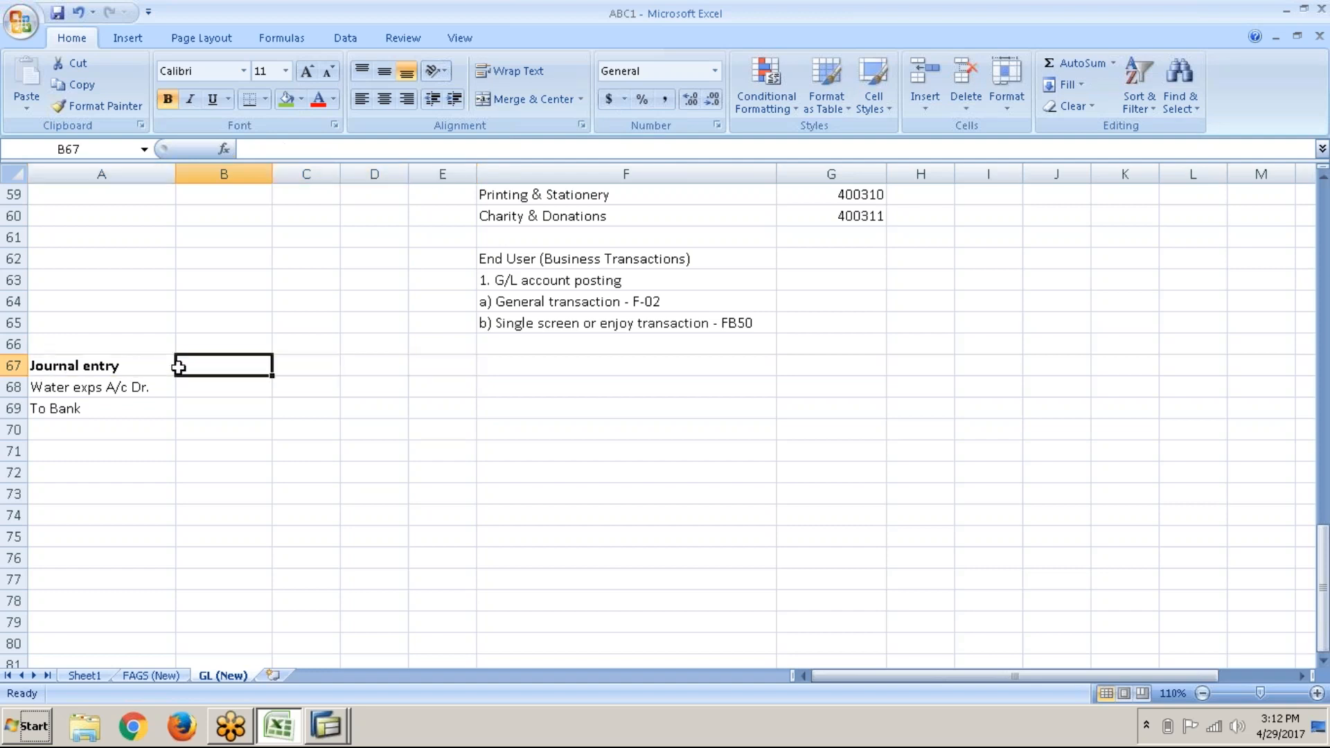
{"action": "type", "text": "Account type"}
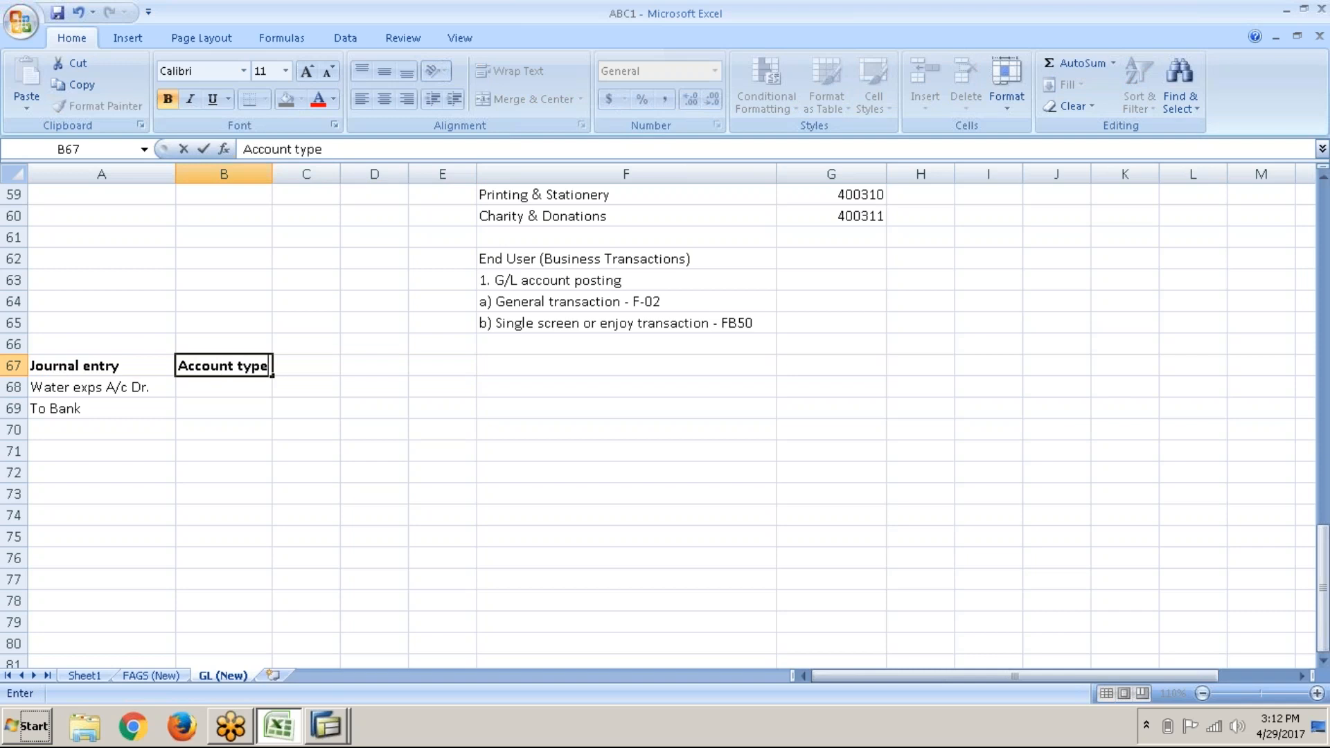
{"action": "key", "text": "Return"}
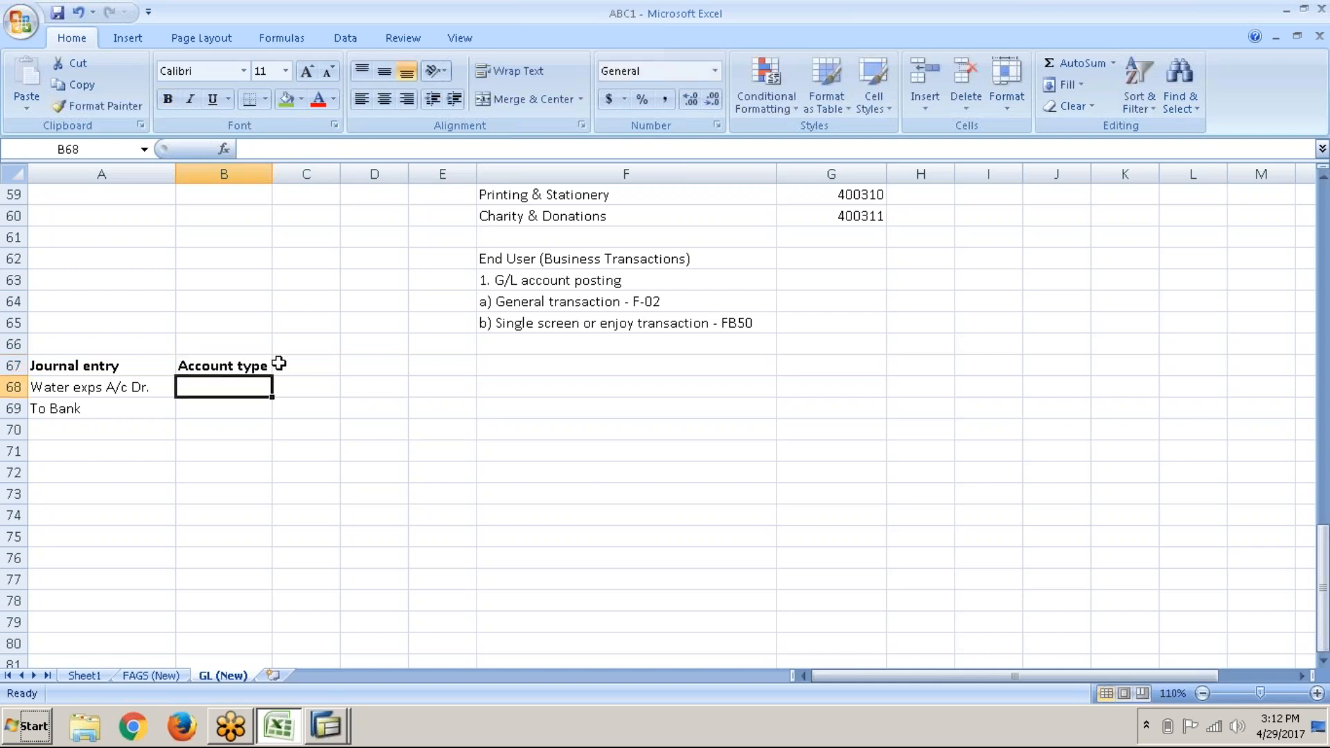
{"action": "left_click", "coordinate": [291, 363]}
{"action": "type", "text": "PK"}
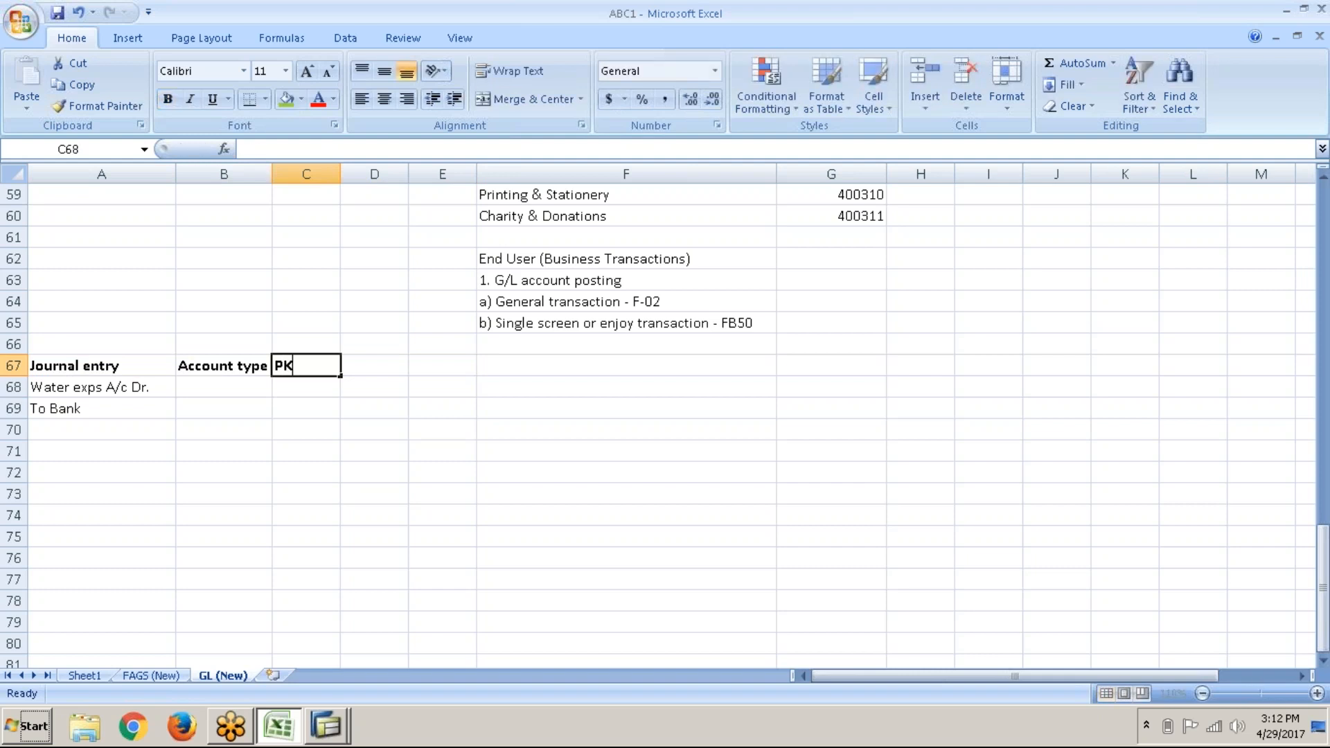
{"action": "key", "text": "Return"}
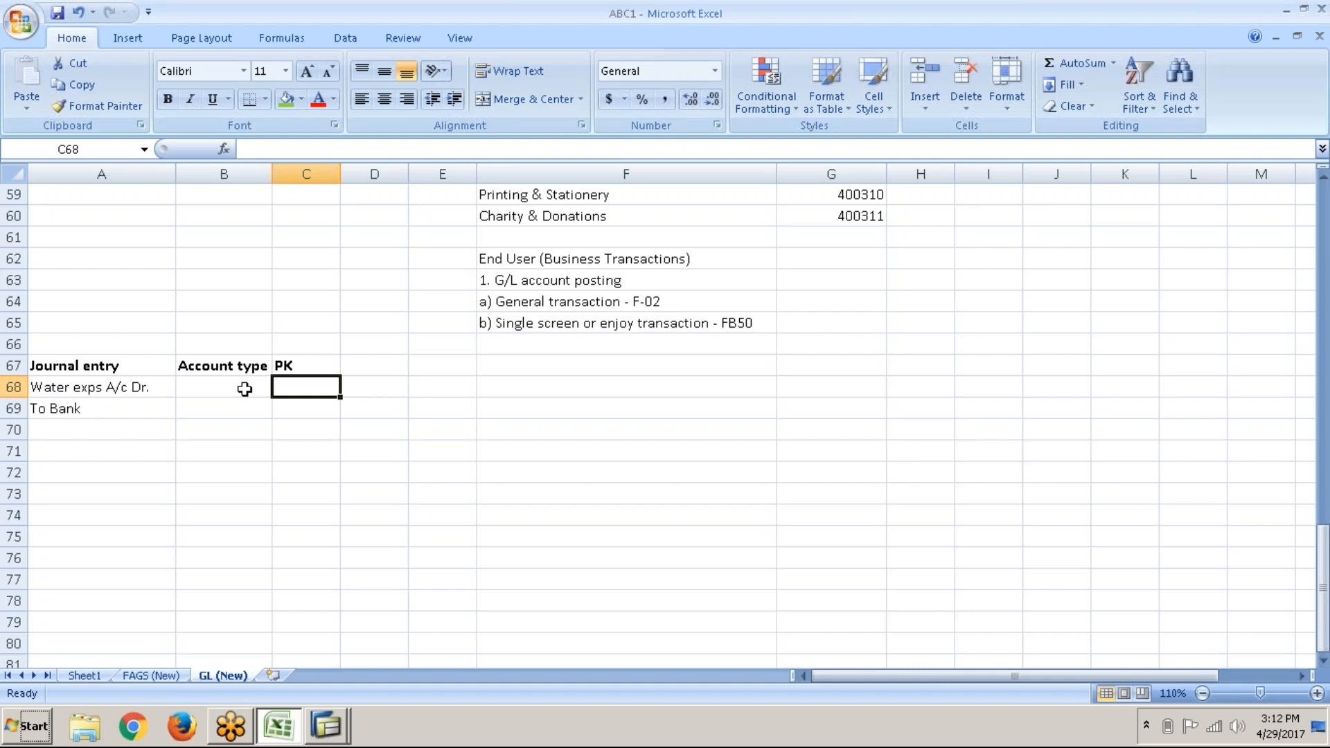
{"action": "left_click", "coordinate": [245, 389]}
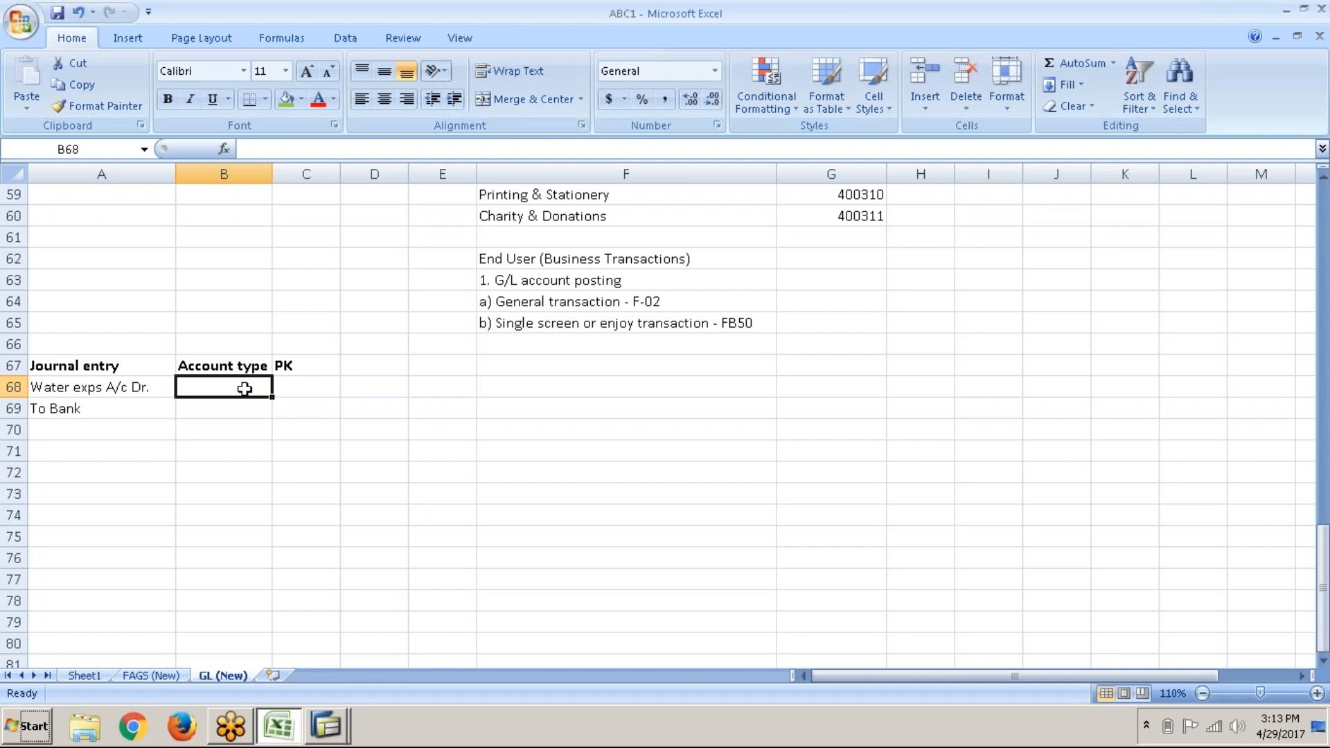
Step: Copy the account-type legend from FAGS (New) into A61 on the GL (New) sheet
{"action": "left_click", "coordinate": [155, 679]}
{"action": "left_click_drag", "start_coordinate": [780, 347], "coordinate": [779, 424]}
{"action": "key", "text": "ctrl+c"}
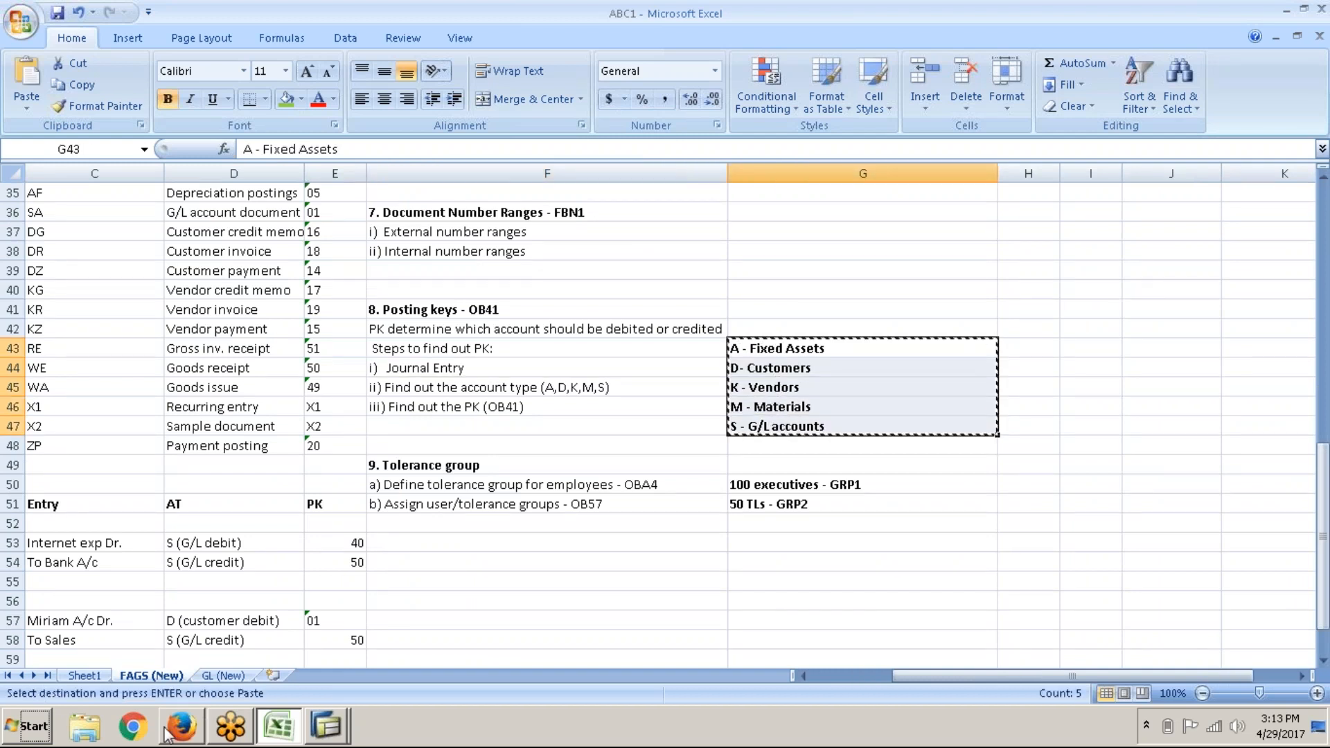
{"action": "left_click", "coordinate": [241, 677]}
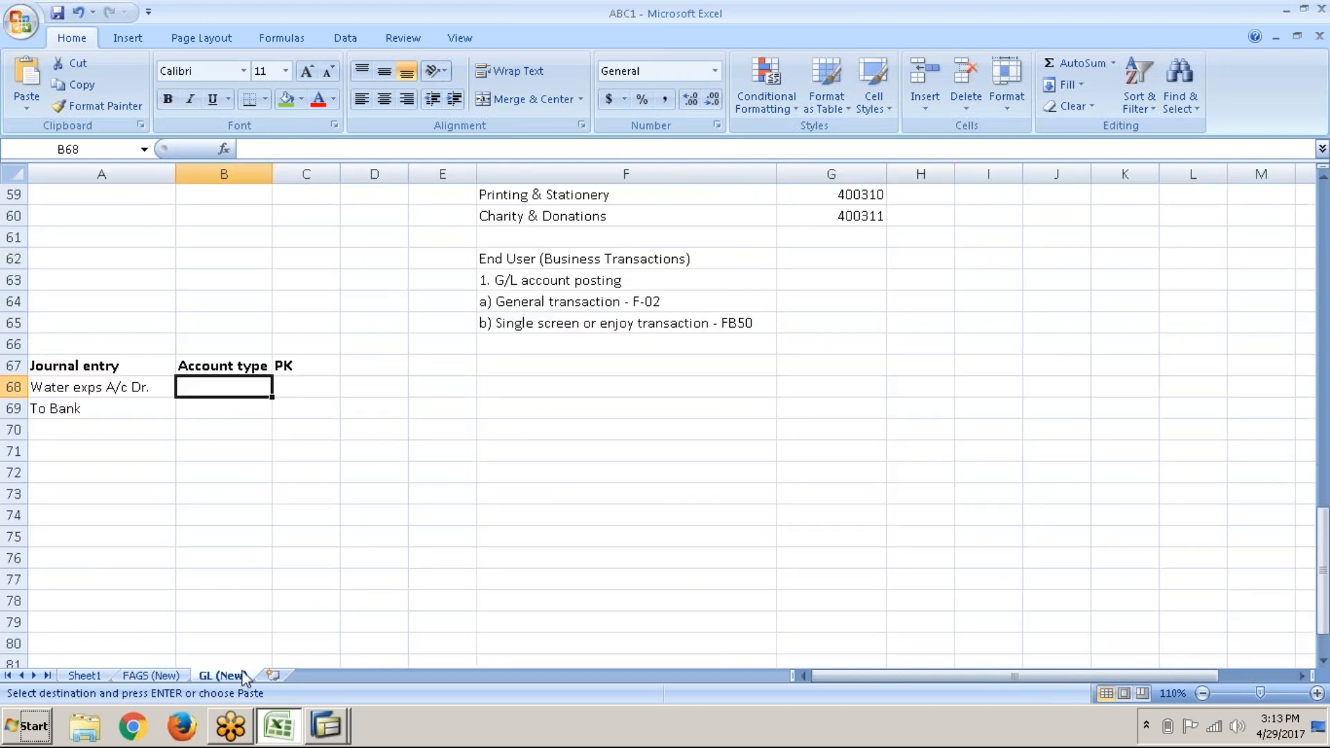
{"action": "left_click", "coordinate": [152, 233]}
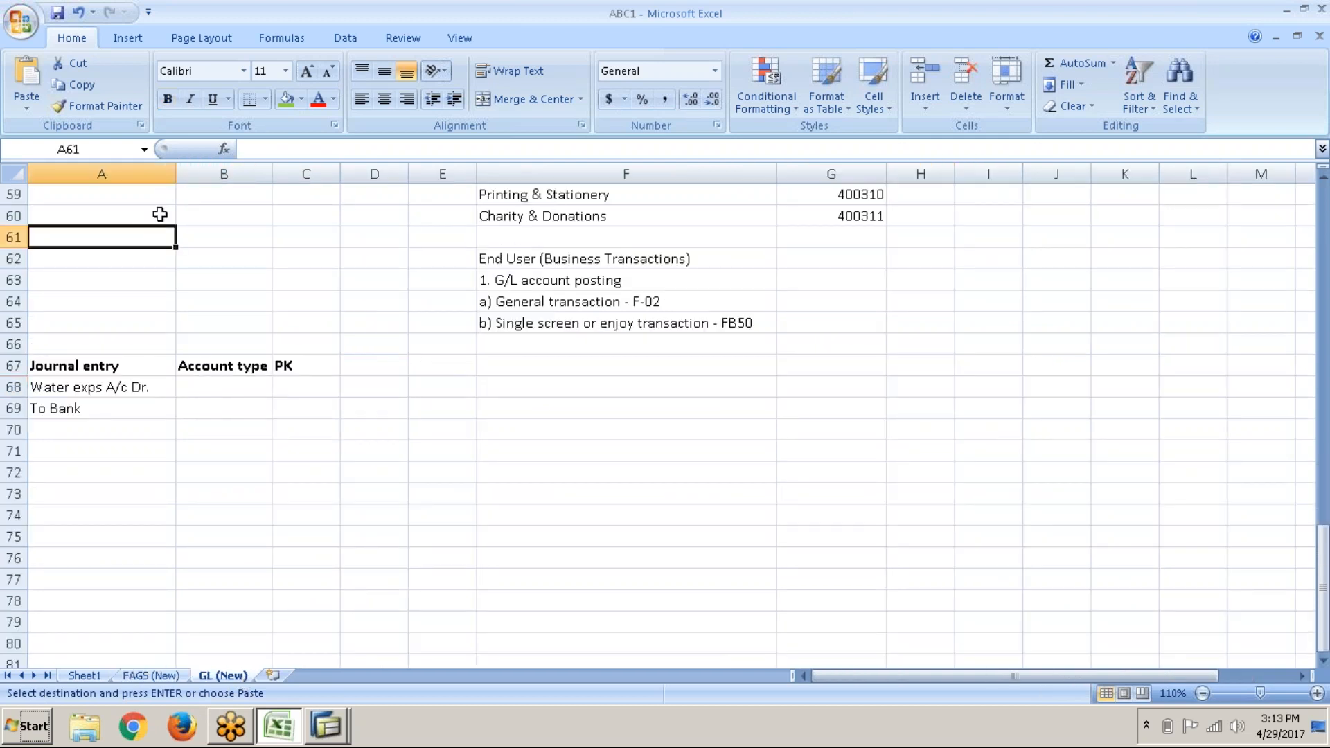
{"action": "key", "text": "ctrl+v"}
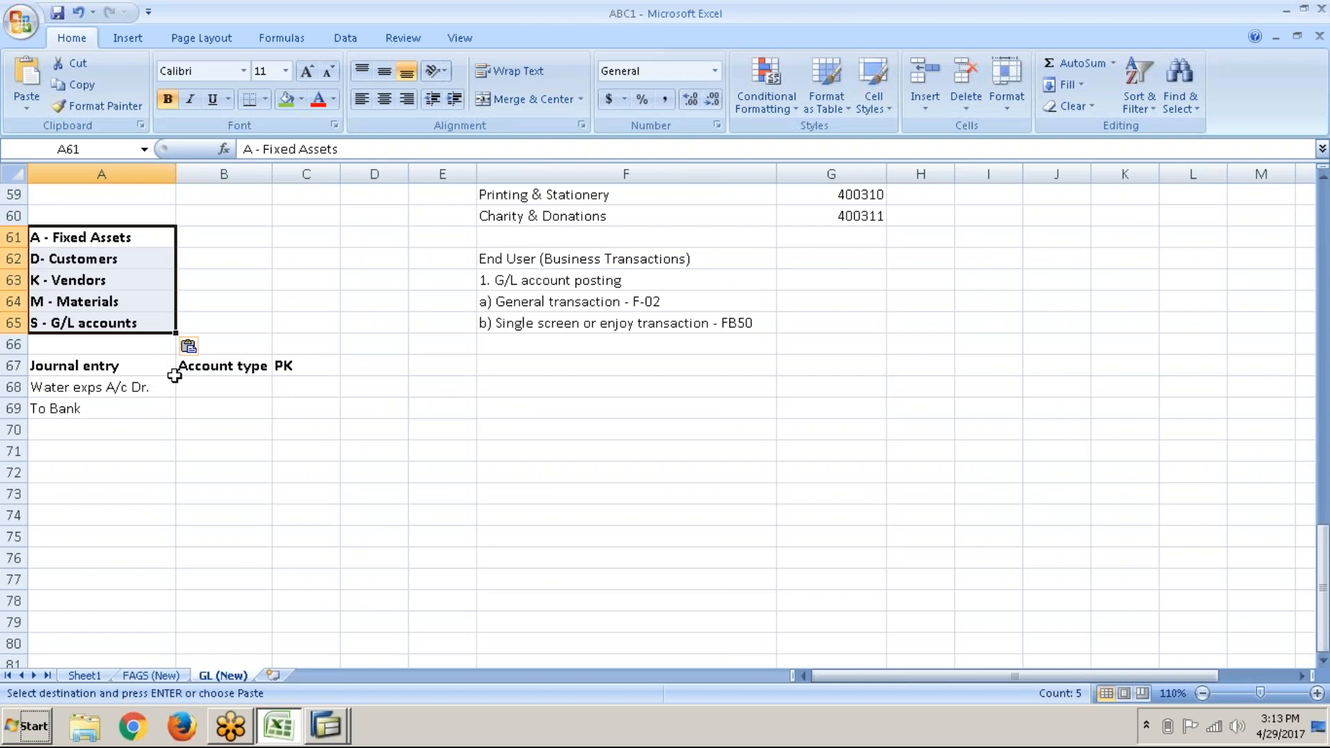
Step: Enter account type S for both the Water exps debit line and the To Bank line
{"action": "left_click", "coordinate": [200, 388]}
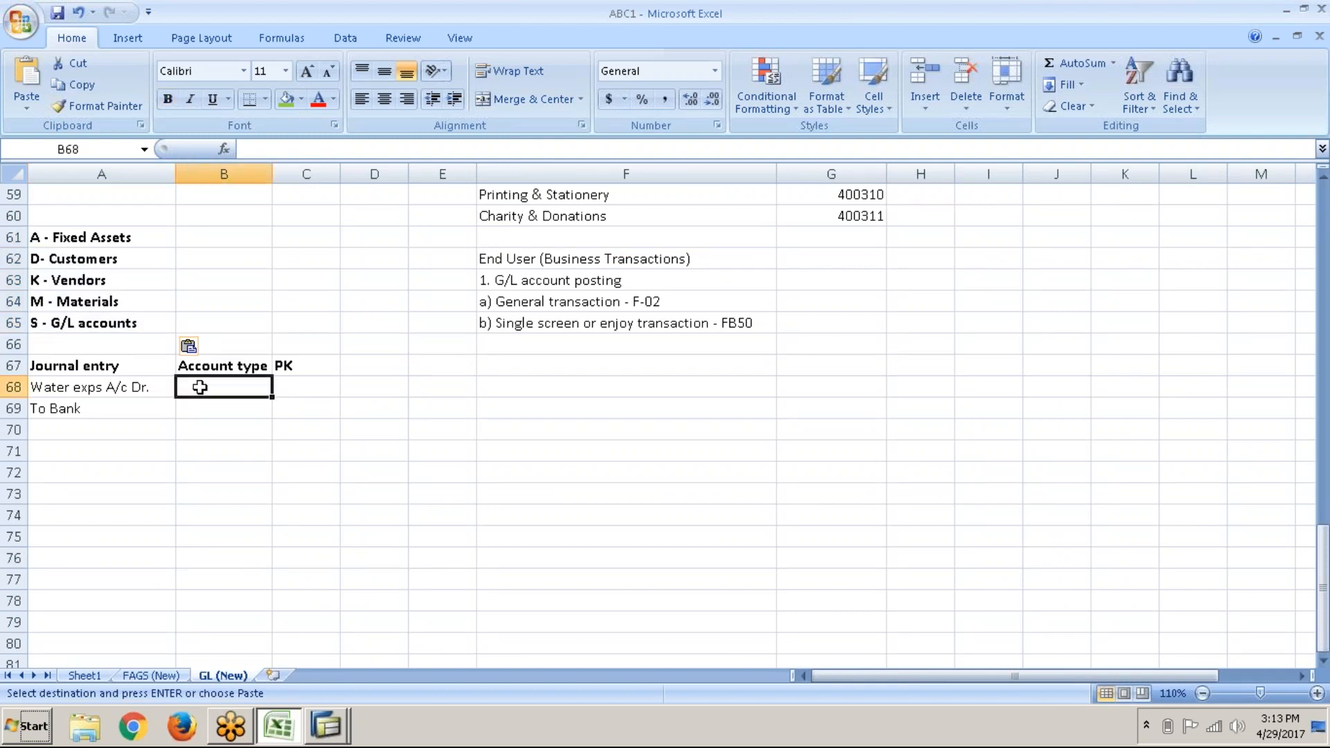
{"action": "type", "text": "S"}
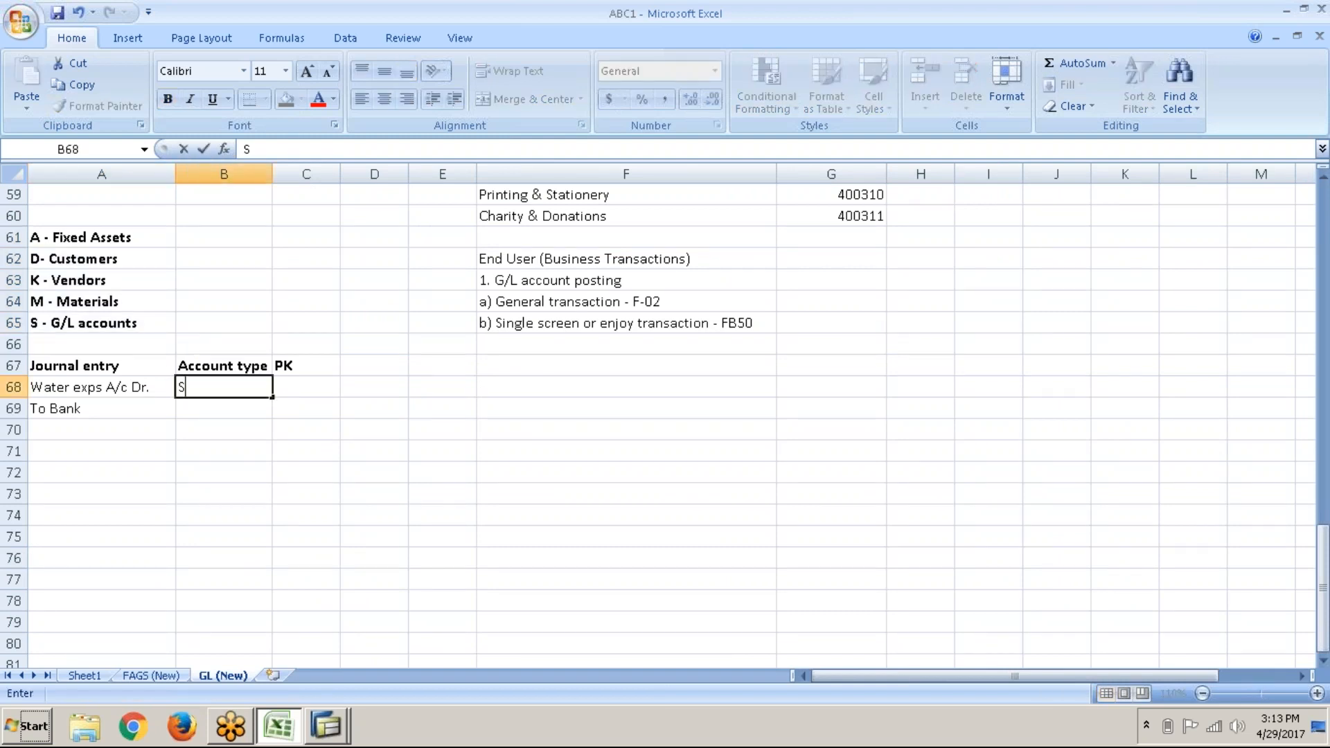
{"action": "key", "text": "Return"}
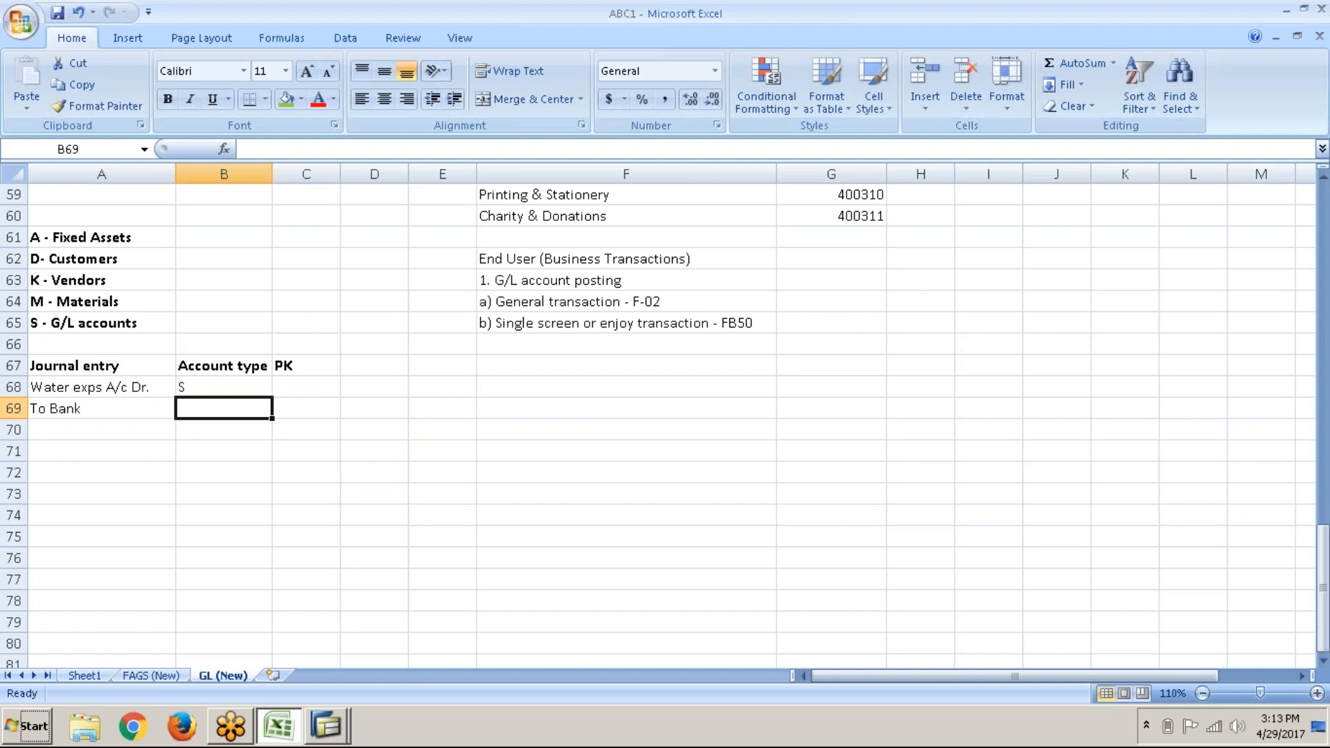
{"action": "type", "text": "S"}
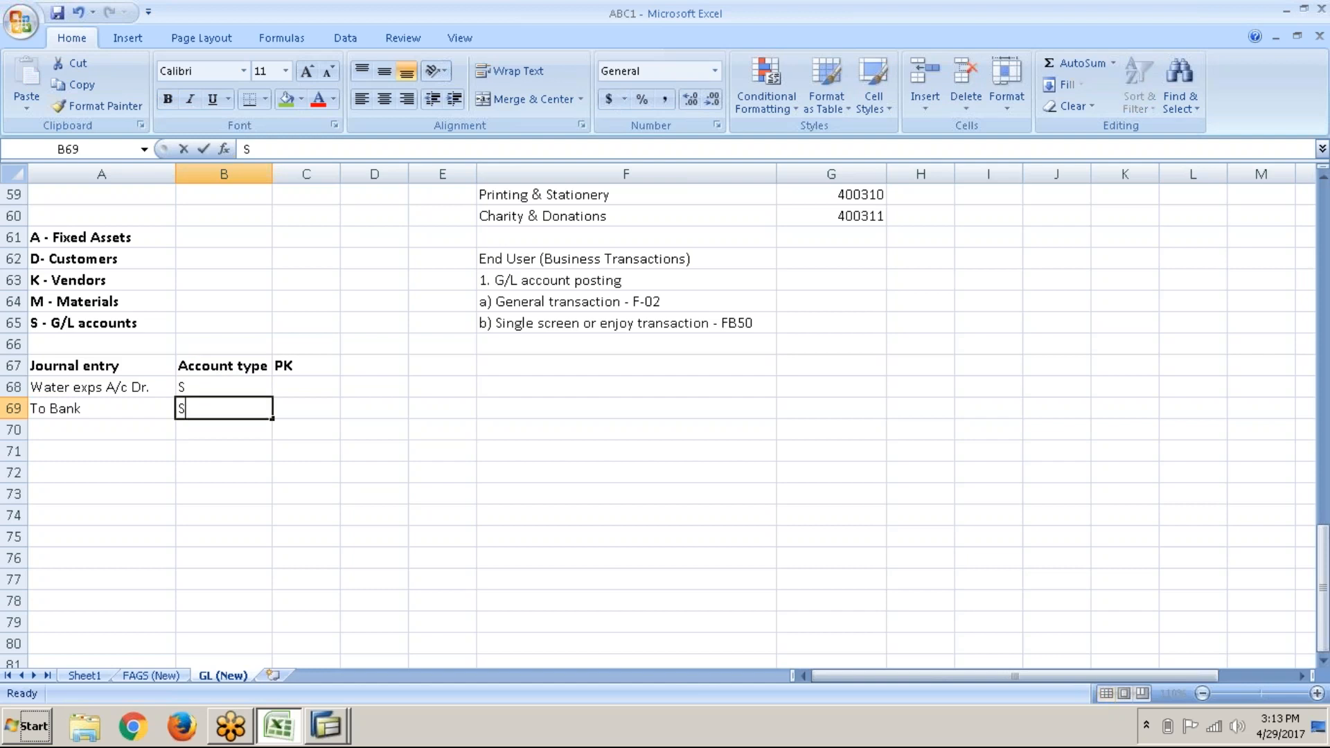
{"action": "left_click", "coordinate": [286, 387]}
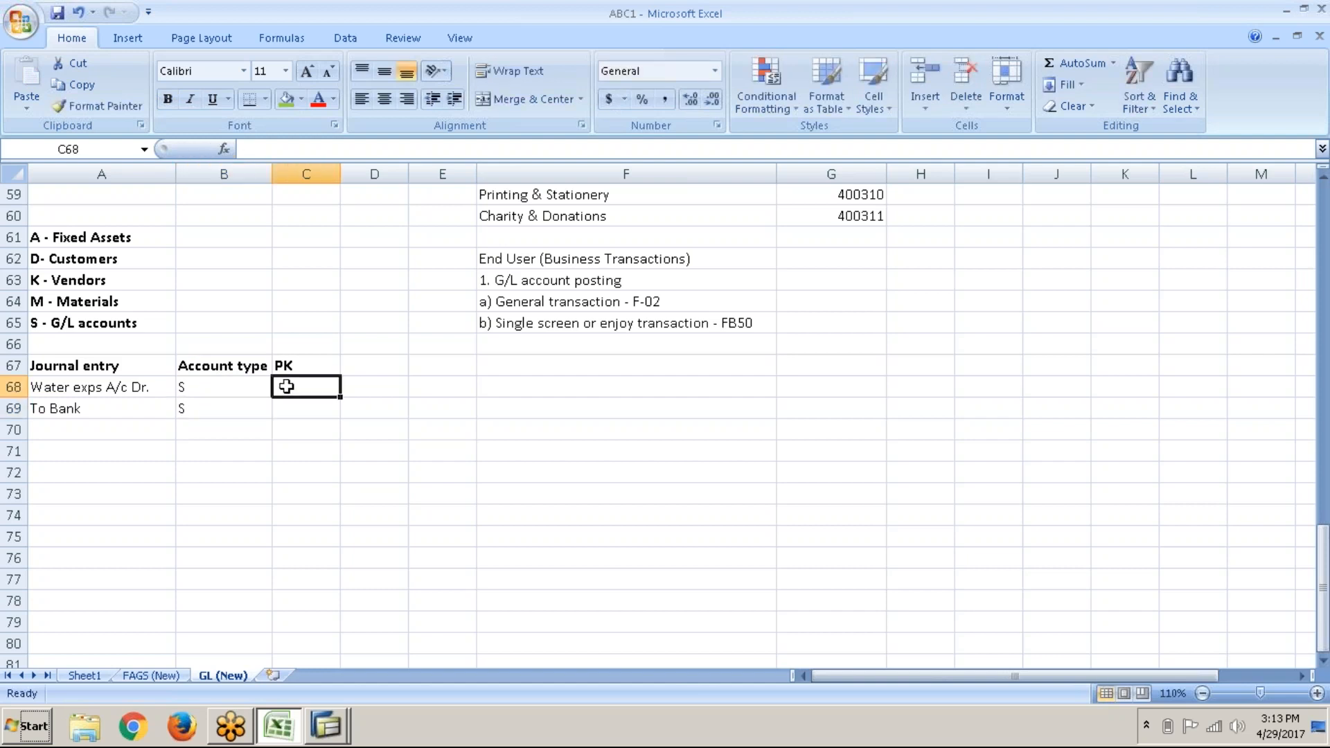
Step: Run /nOB41 and scroll the posting keys list down to key 50 Credit entry
{"action": "key", "text": "alt+Tab"}
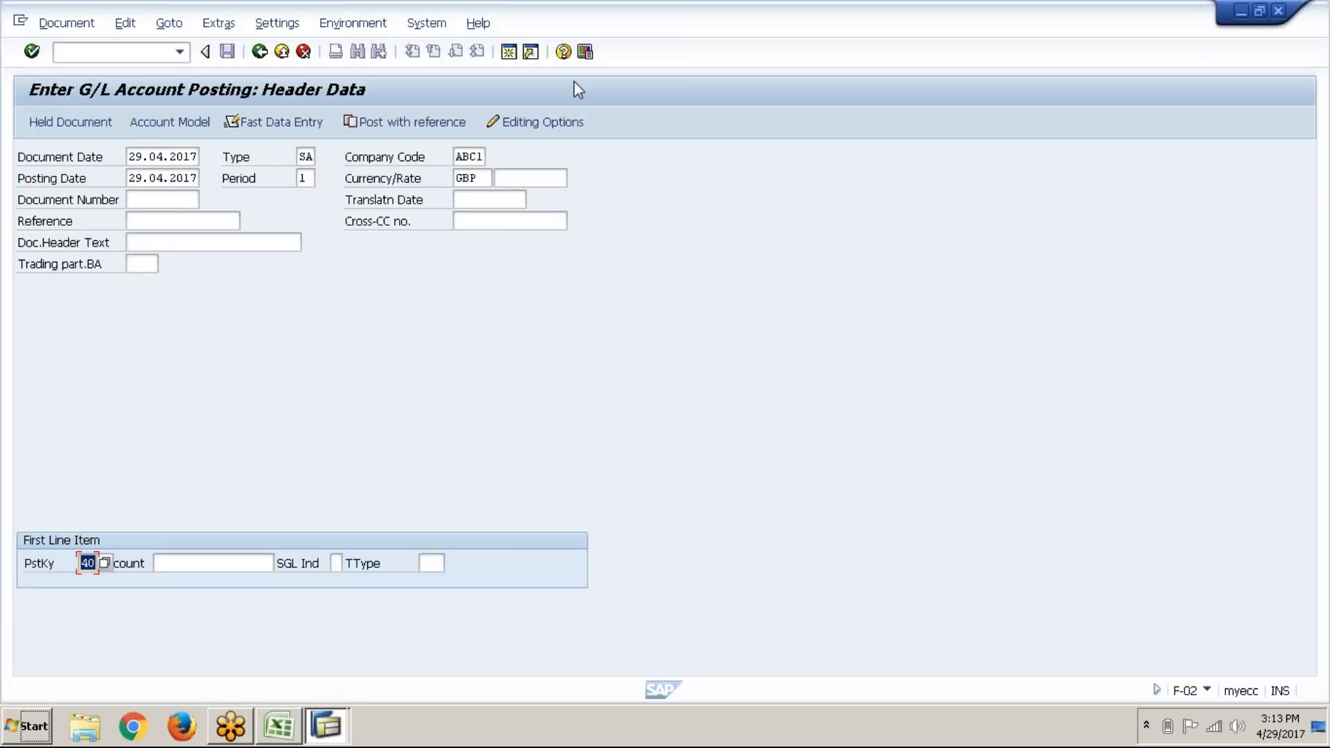
{"action": "key", "text": "alt+Tab"}
{"action": "key", "text": "alt+Tab"}
{"action": "key", "text": "alt+Tab"}
{"action": "key", "text": "alt+Tab"}
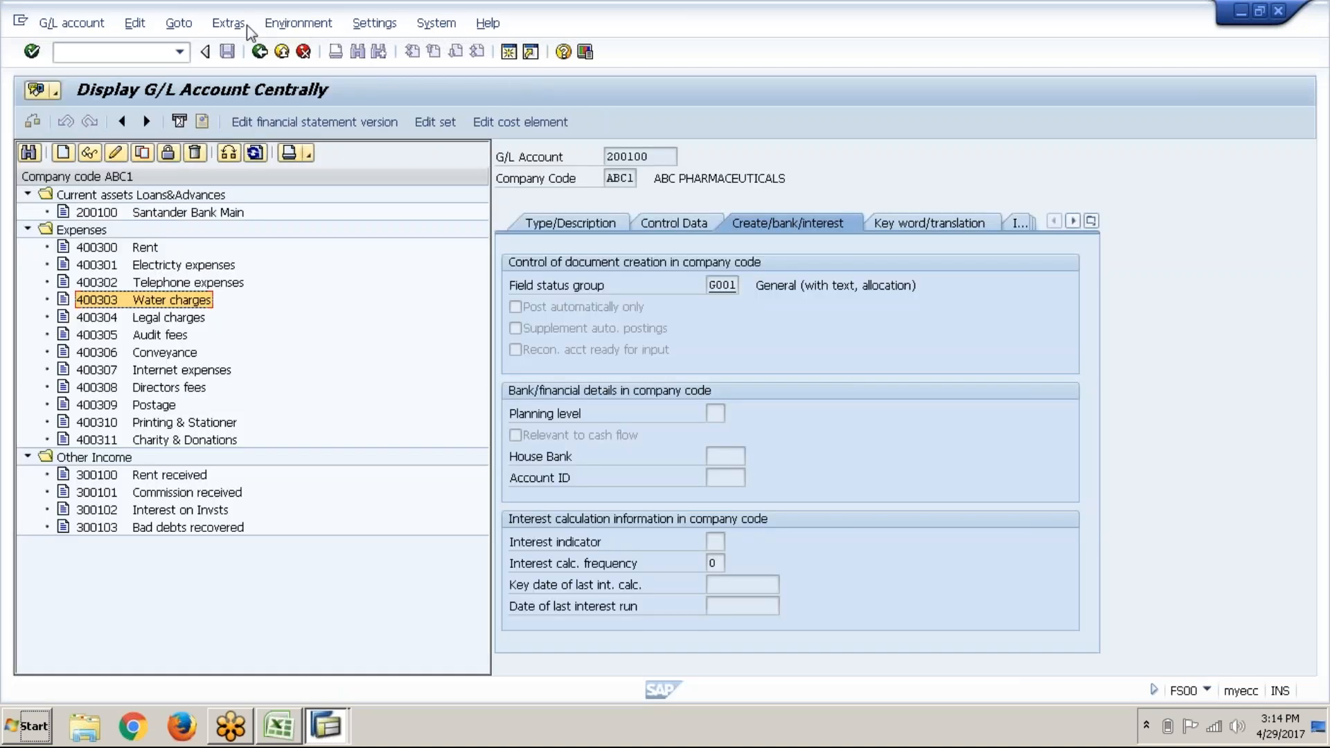
{"action": "left_click", "coordinate": [144, 51]}
{"action": "type", "text": "/nob41"}
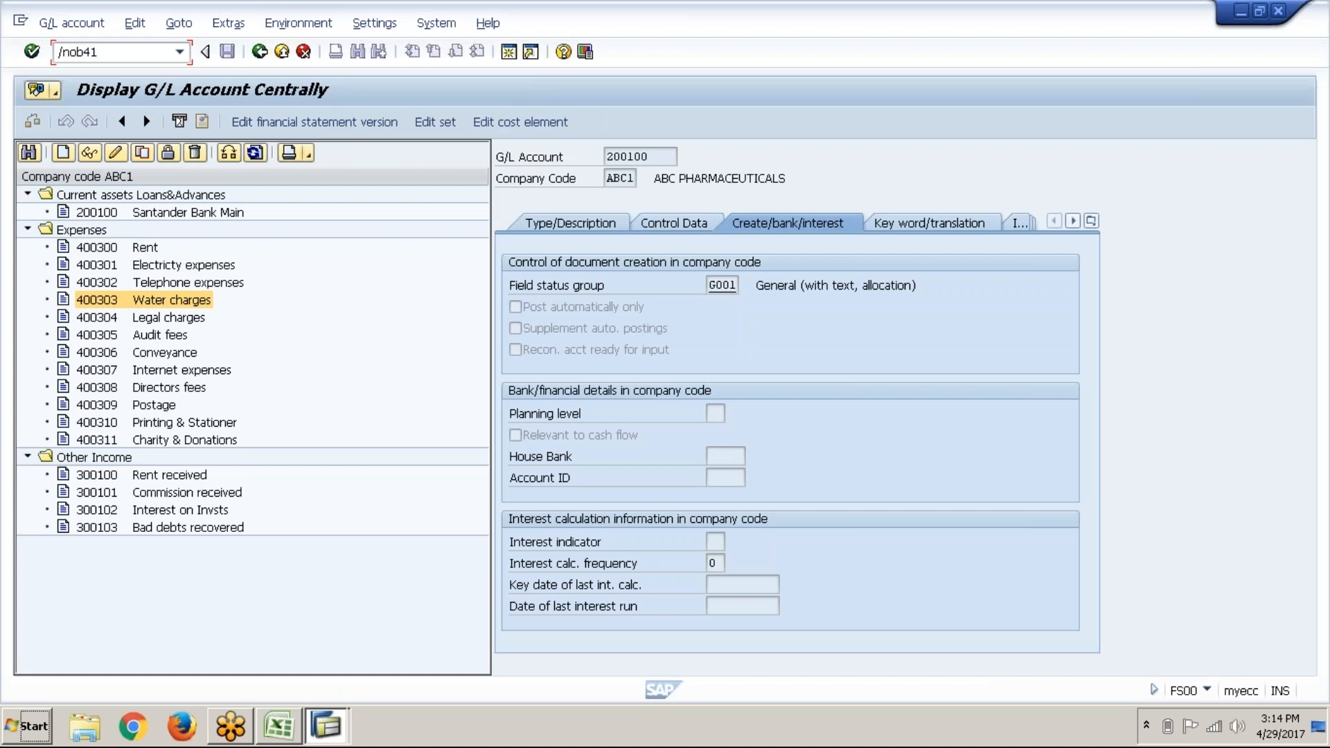
{"action": "key", "text": "Return"}
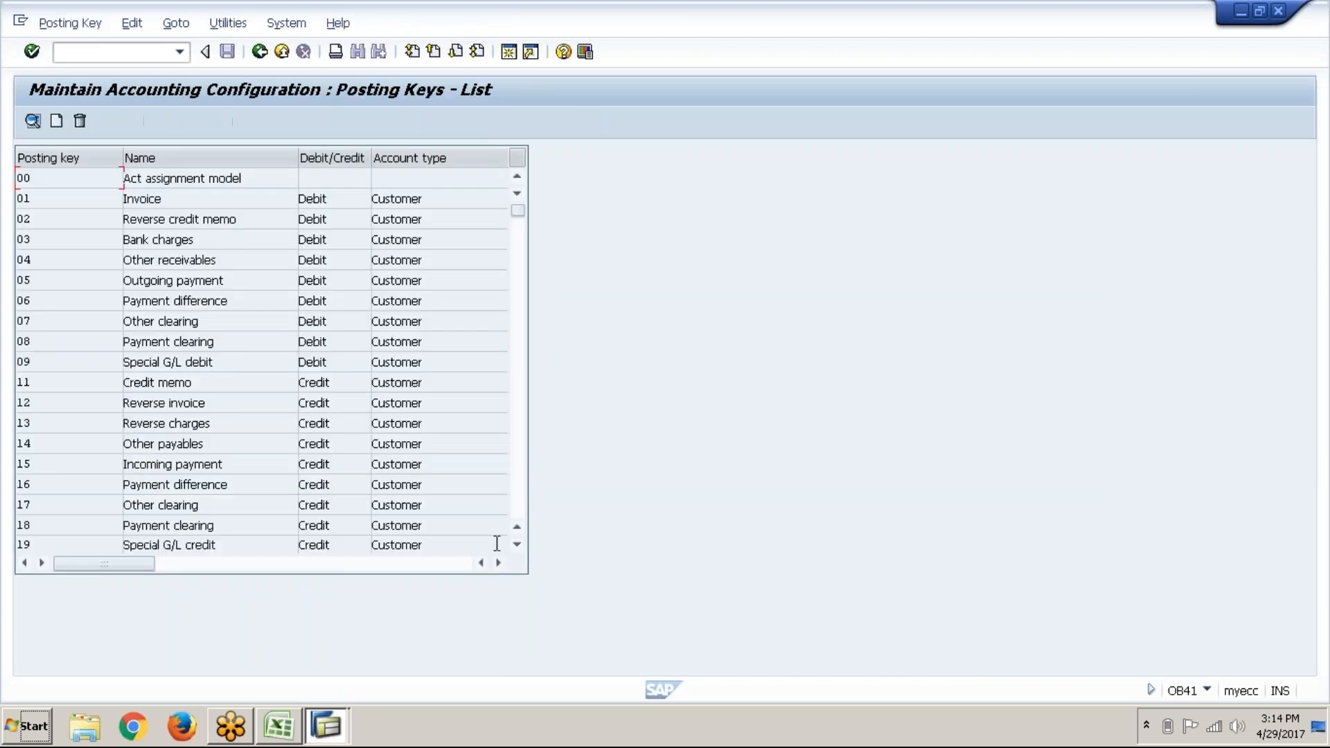
{"action": "scroll", "coordinate": [522, 473], "scroll_direction": "down", "scroll_amount": 10}
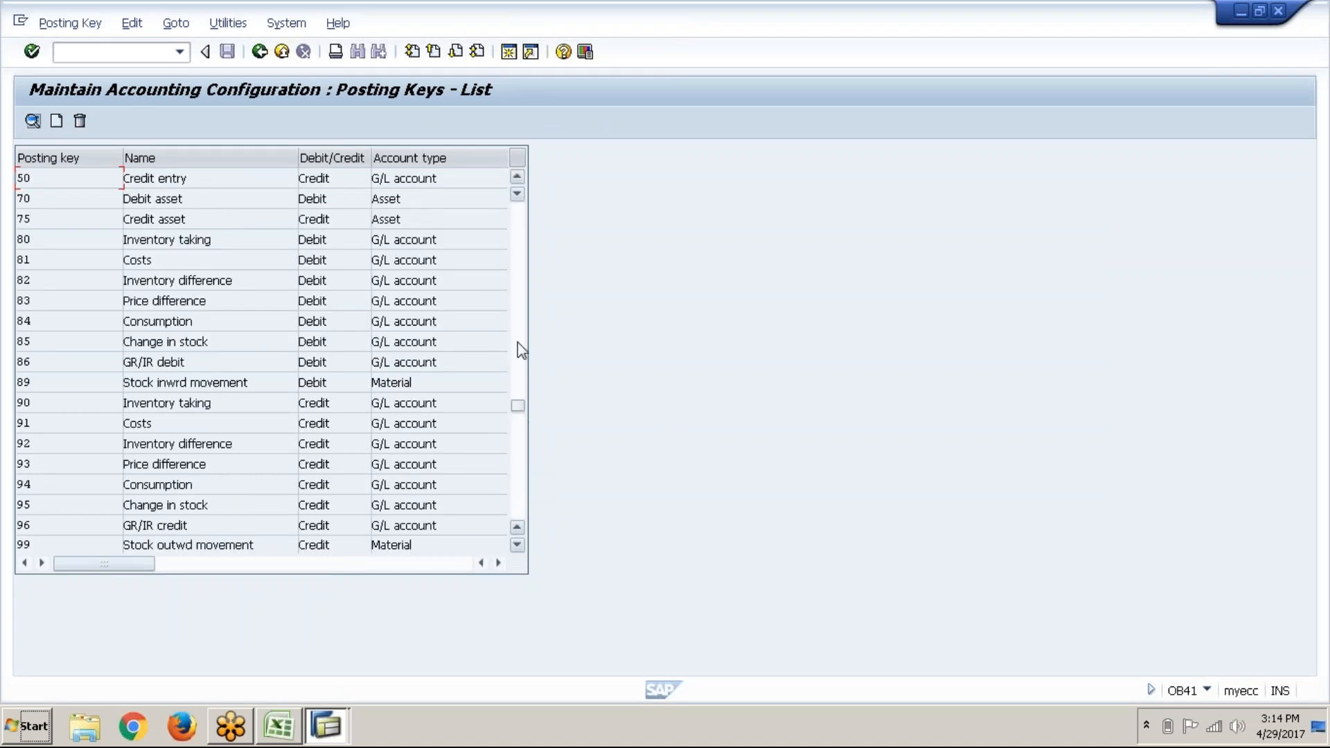
Step: Check the earlier journal entries' posting keys 40 and 50 on the FAGS (New) Excel sheet
{"action": "left_click", "coordinate": [276, 728]}
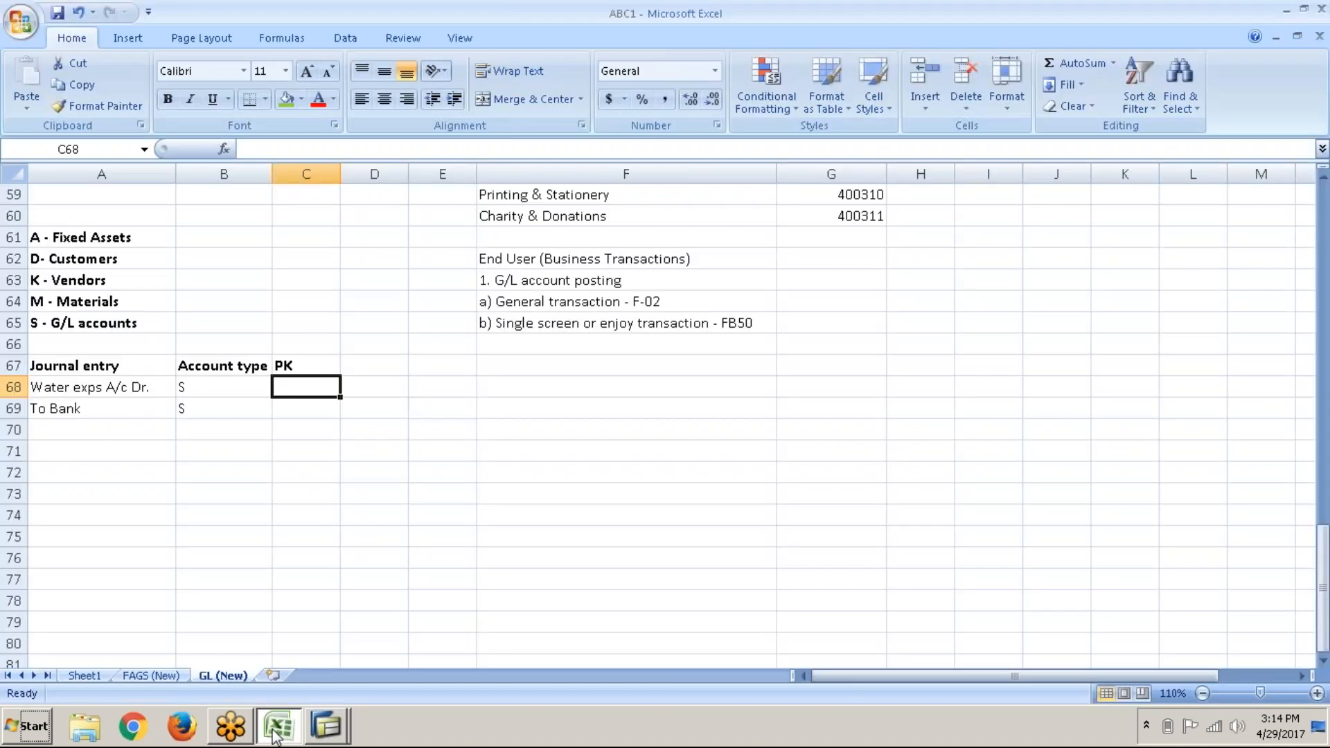
{"action": "left_click", "coordinate": [138, 677]}
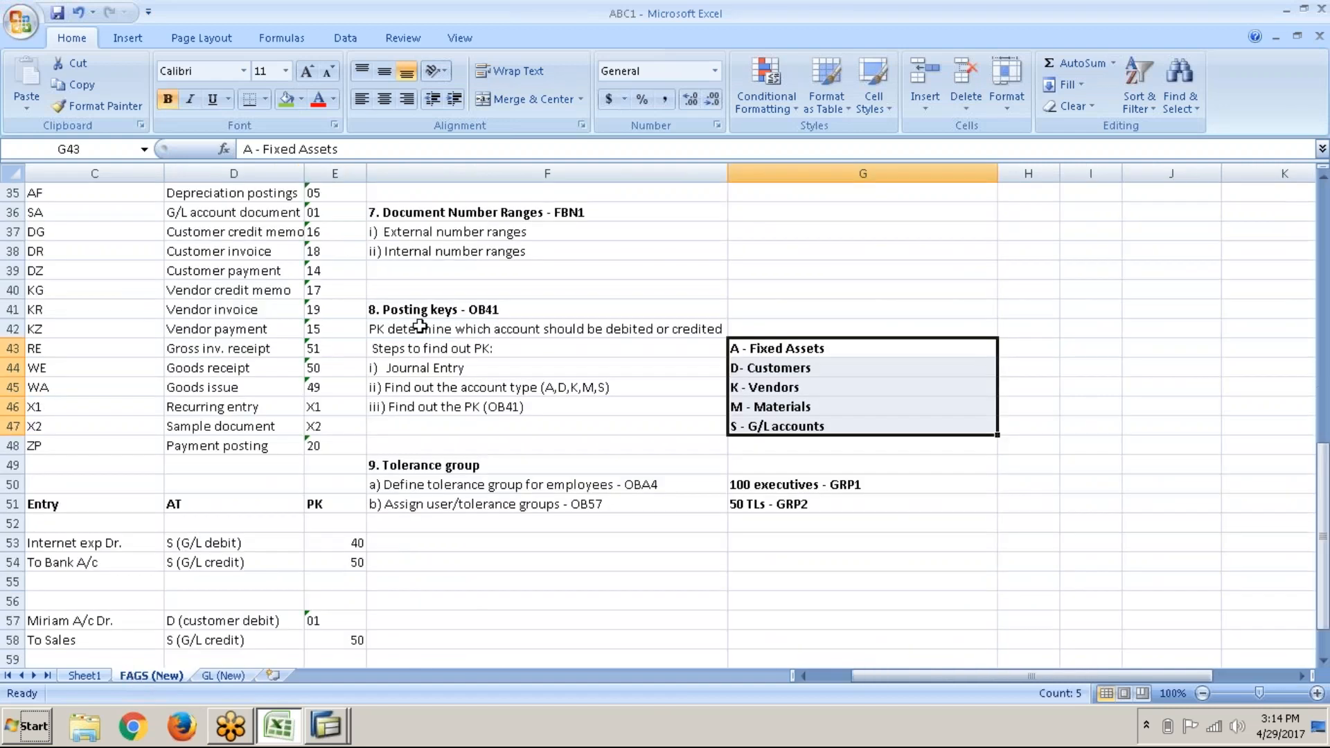
{"action": "scroll", "coordinate": [174, 545], "scroll_direction": "down", "scroll_amount": 1}
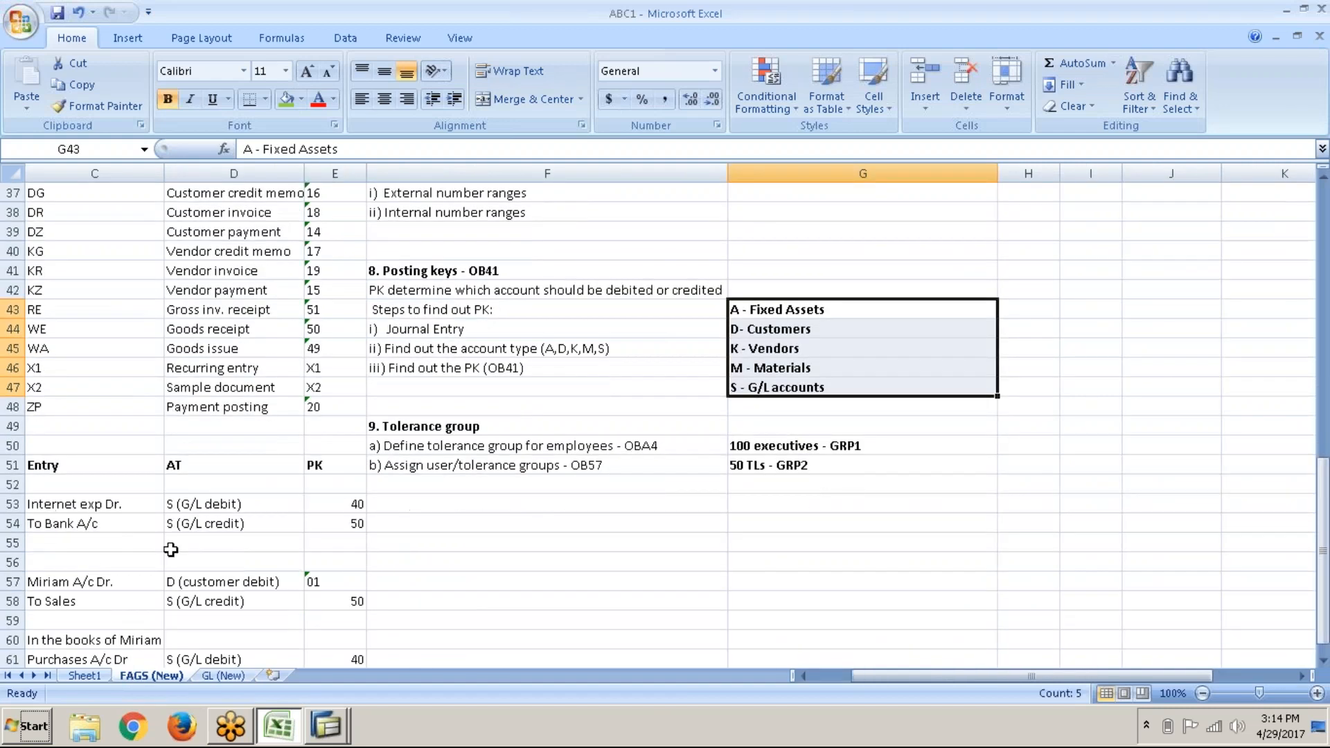
{"action": "scroll", "coordinate": [171, 550], "scroll_direction": "down", "scroll_amount": 4}
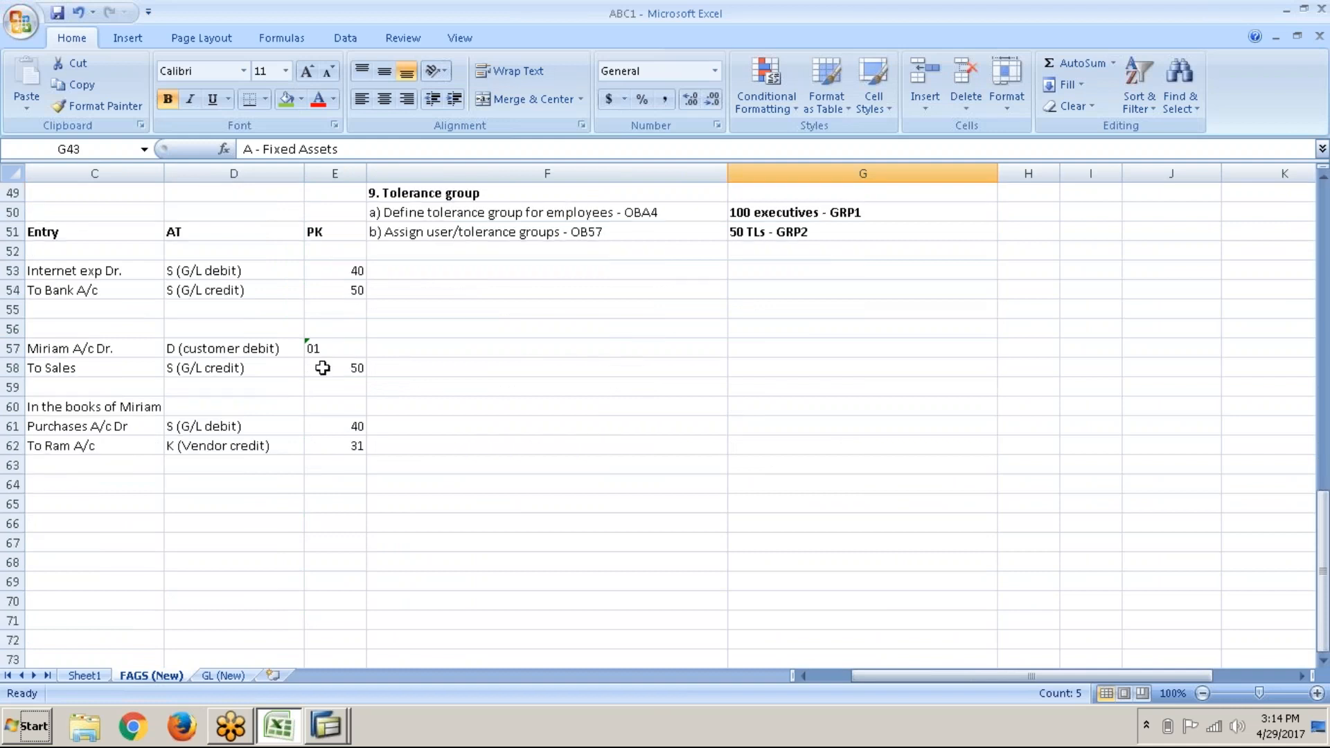
{"action": "left_click_drag", "start_coordinate": [97, 251], "coordinate": [377, 438]}
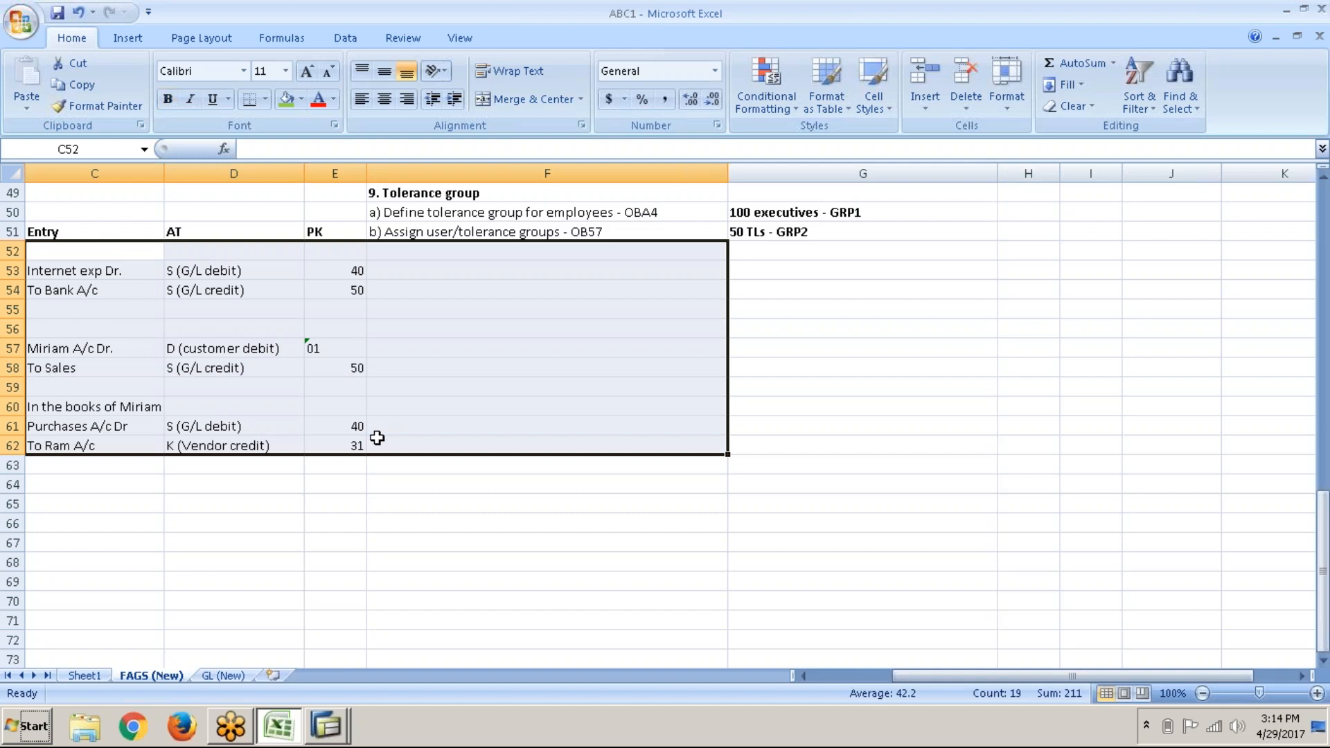
{"action": "left_click", "coordinate": [377, 438]}
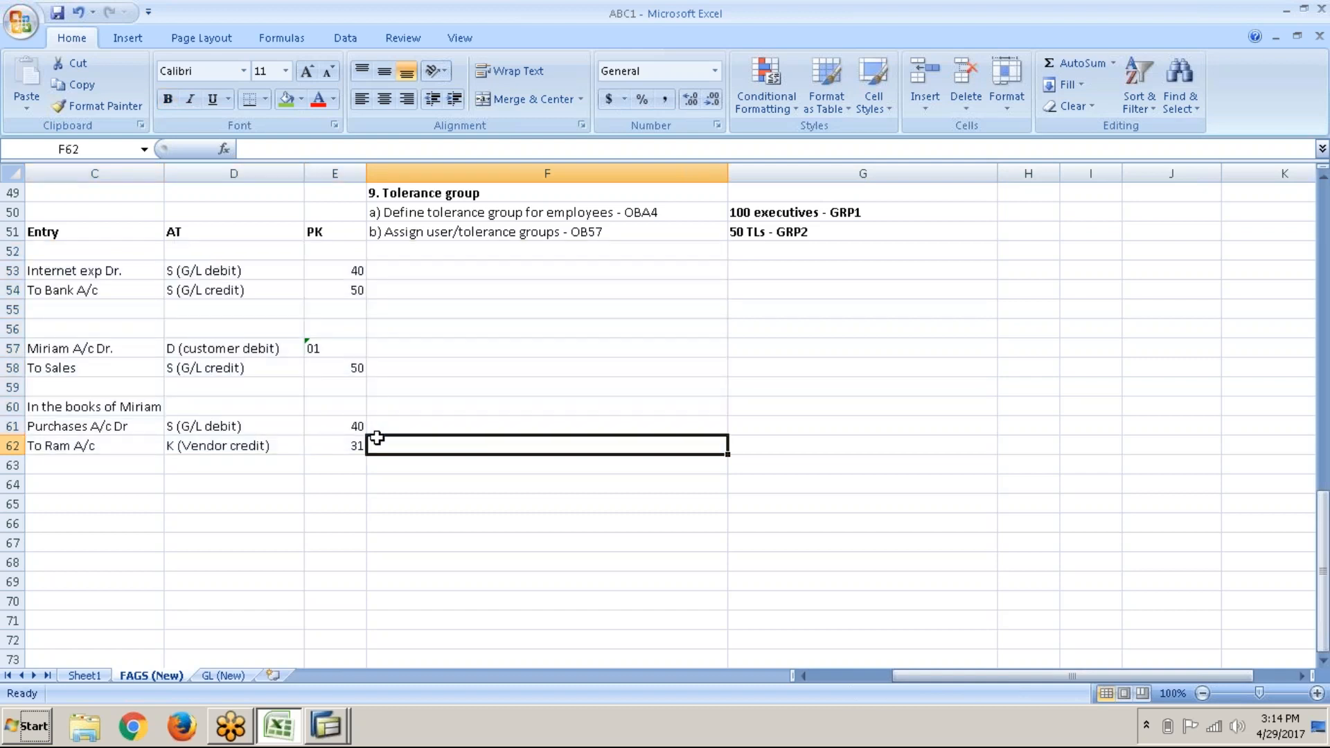
{"action": "left_click", "coordinate": [228, 677]}
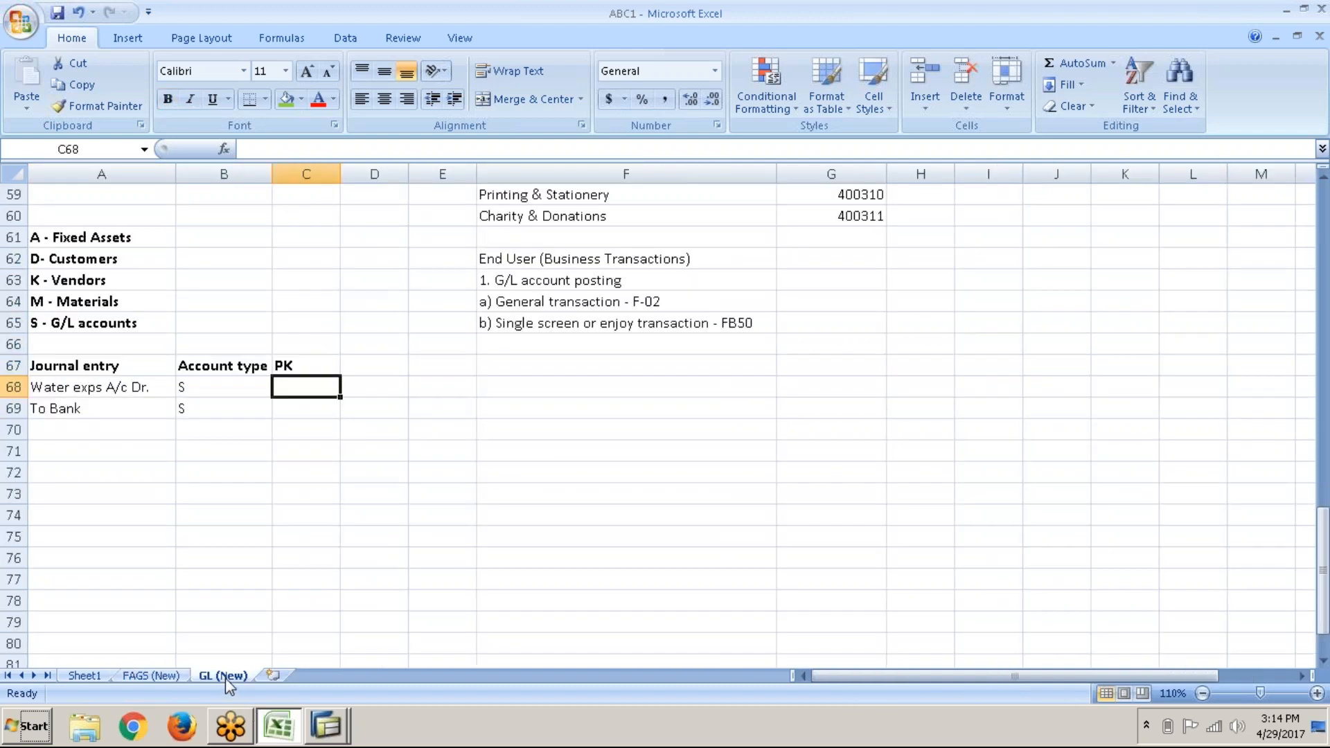
{"action": "key", "text": "alt+Tab"}
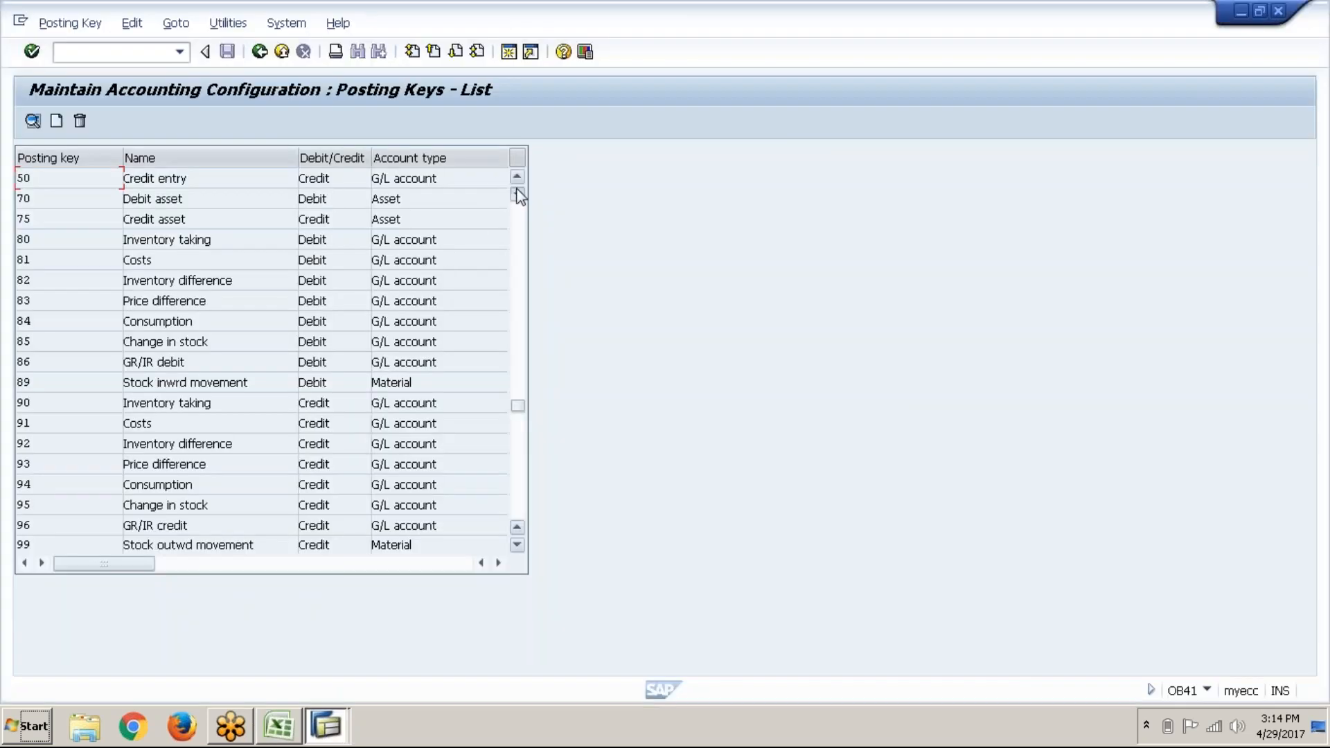
Step: Scroll the OB41 posting keys list to show keys 39, 40 and 50
{"action": "left_click", "coordinate": [518, 194]}
{"action": "left_click", "coordinate": [517, 177]}
{"action": "left_click", "coordinate": [517, 177]}
{"action": "left_click", "coordinate": [518, 177]}
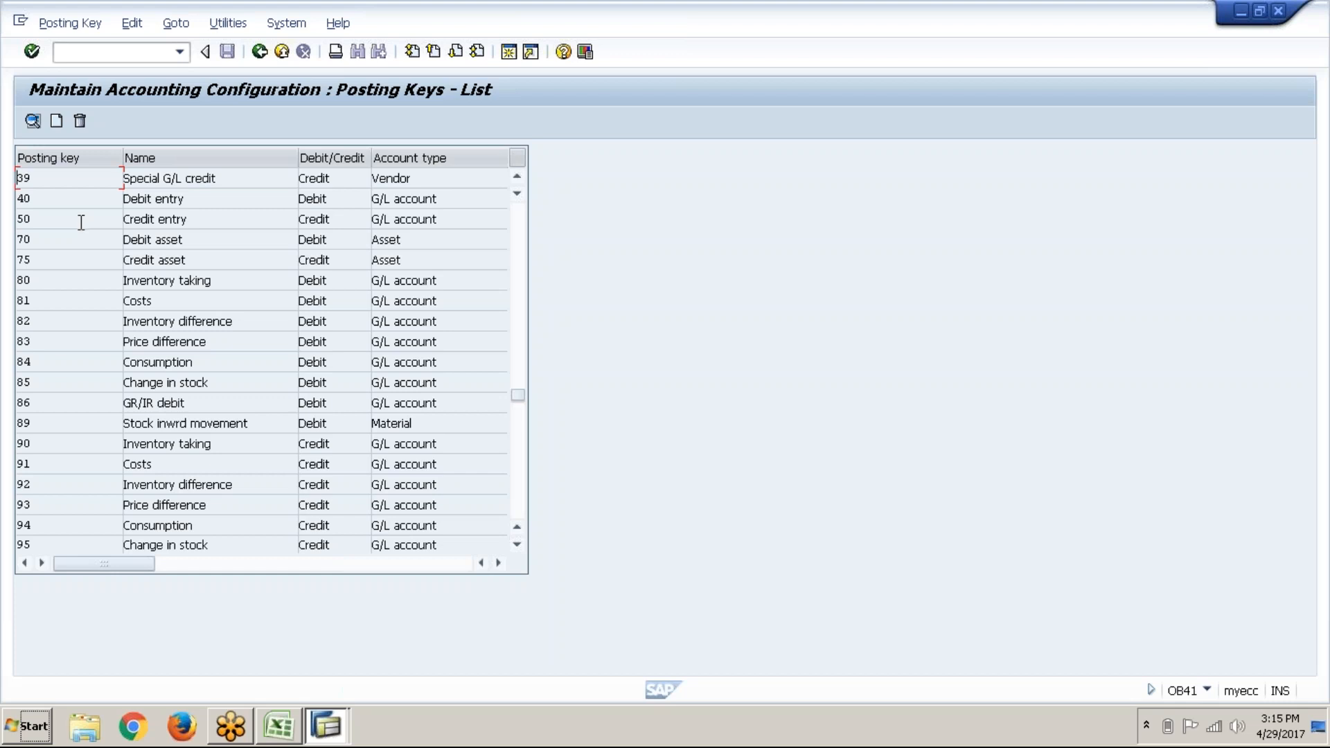
{"action": "left_click", "coordinate": [115, 303]}
Step: Enter posting key 40 for the debit line and 50 for the bank line in Excel
{"action": "key", "text": "alt+Tab"}
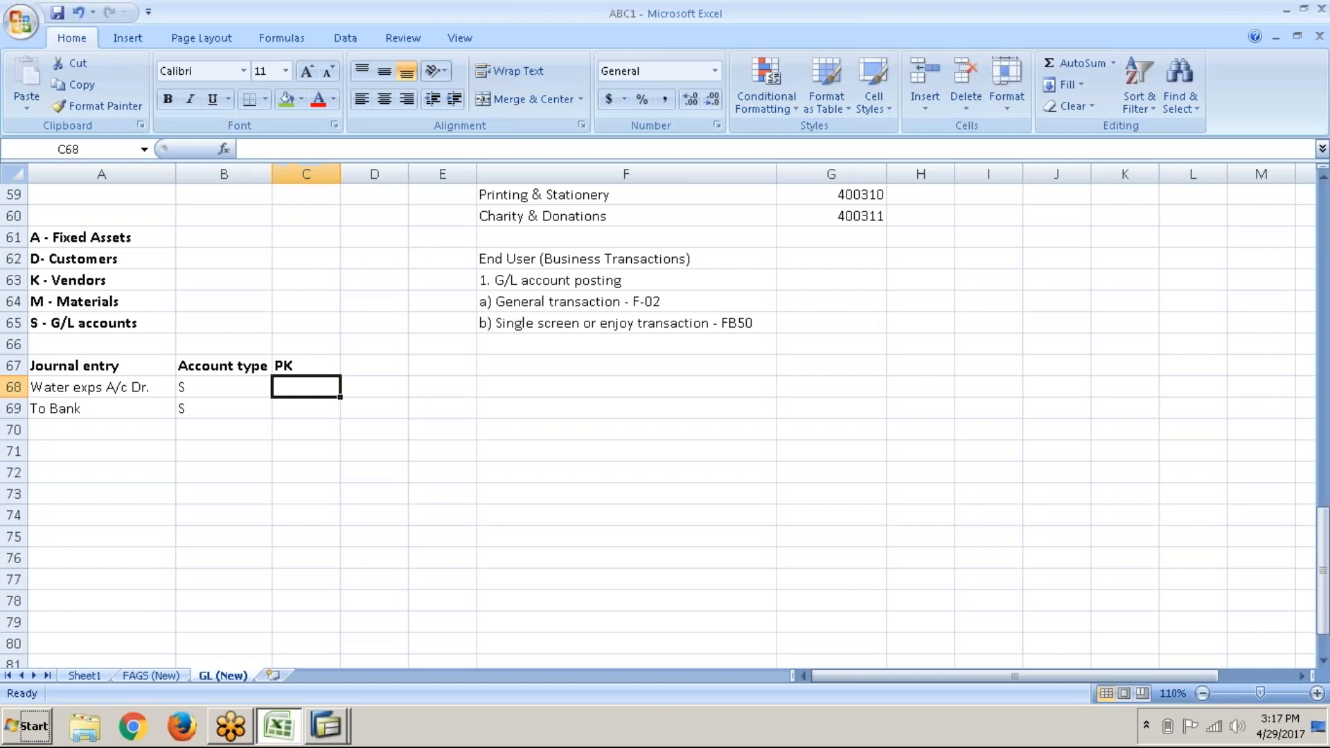
{"action": "type", "text": "40"}
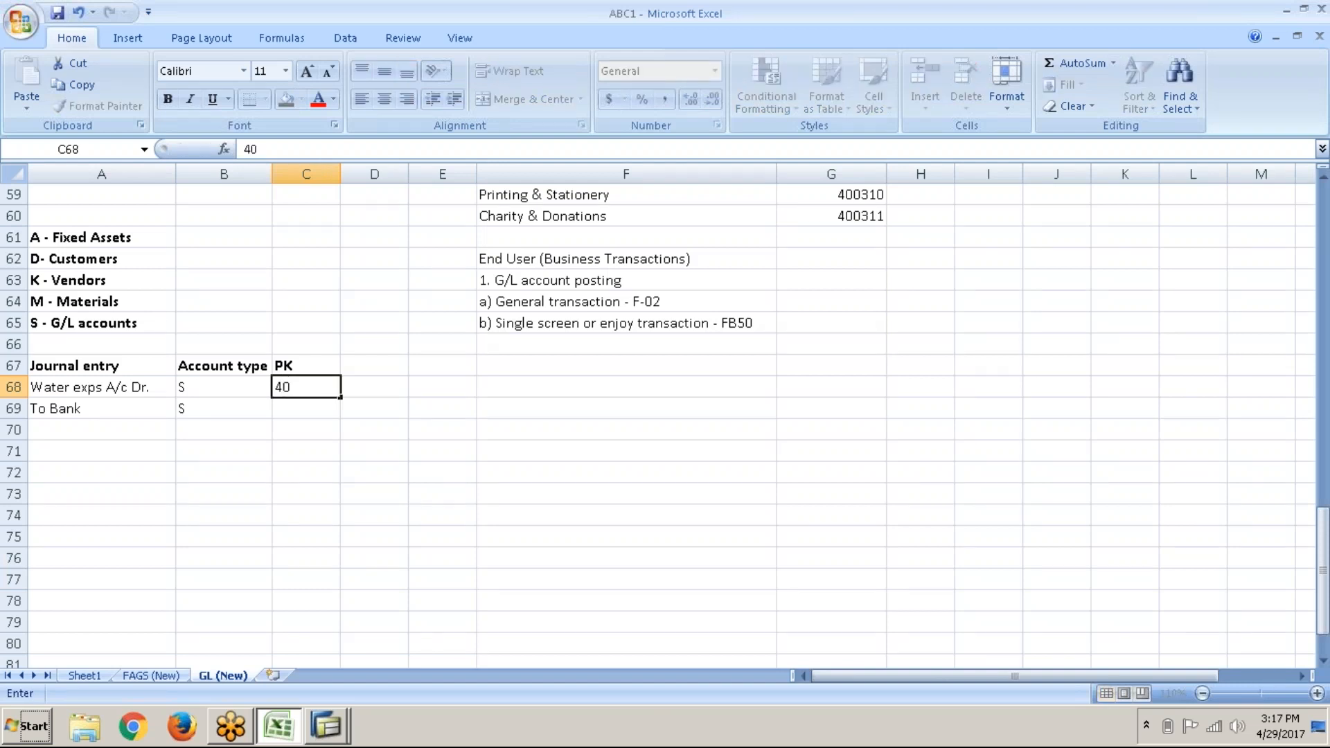
{"action": "key", "text": "Return"}
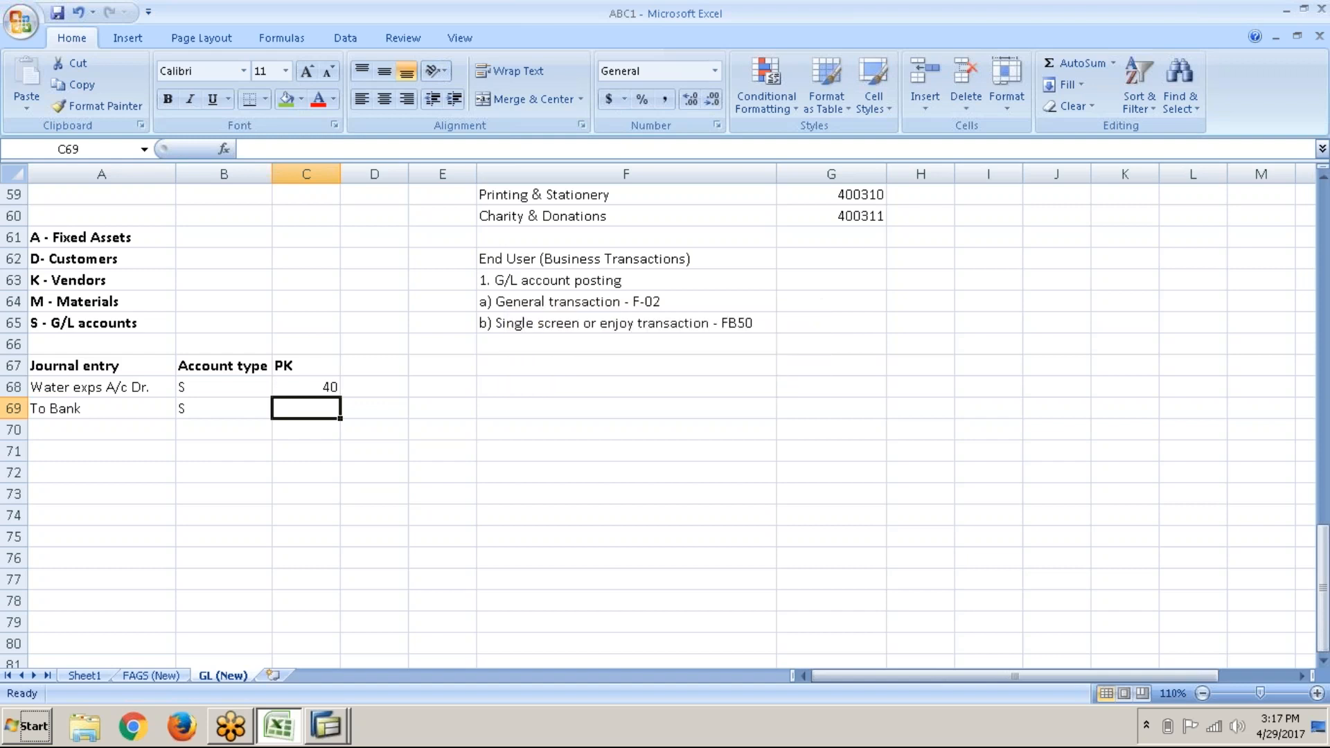
{"action": "key", "text": "alt+Tab"}
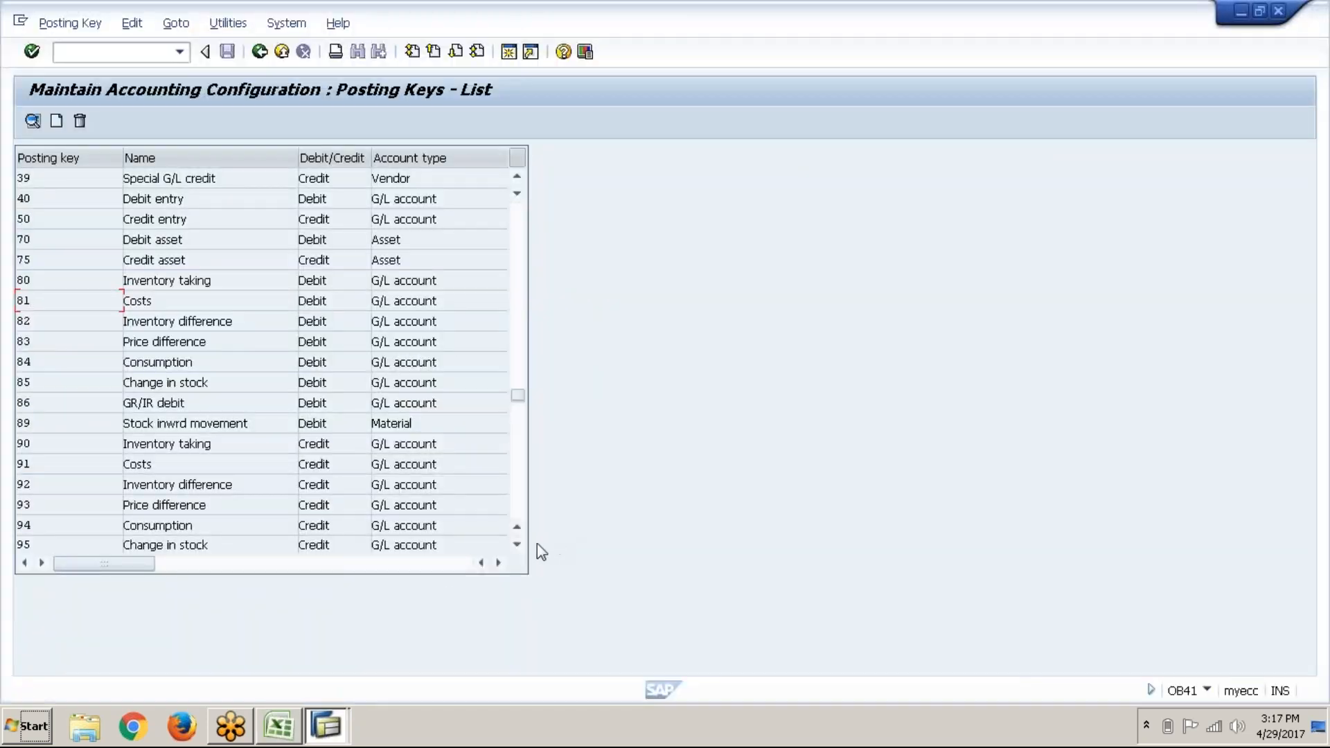
{"action": "left_click", "coordinate": [518, 545]}
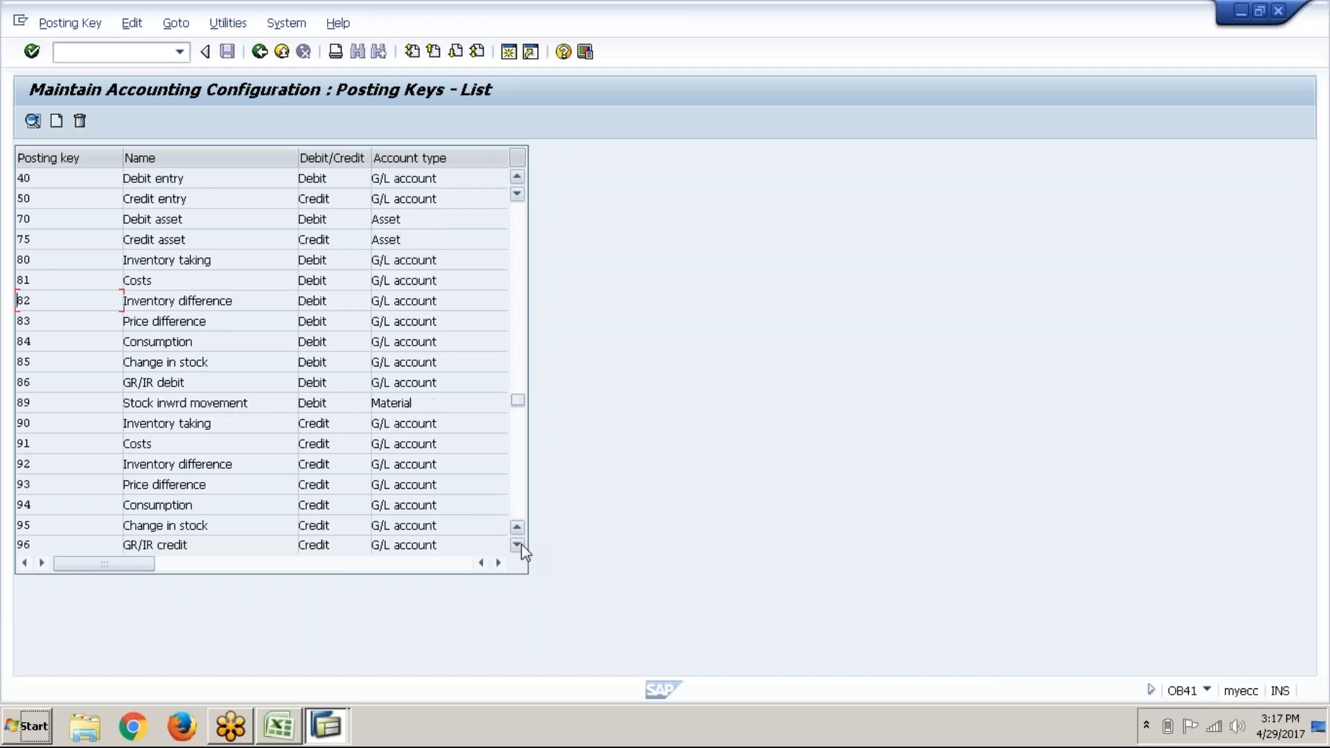
{"action": "key", "text": "alt+Tab"}
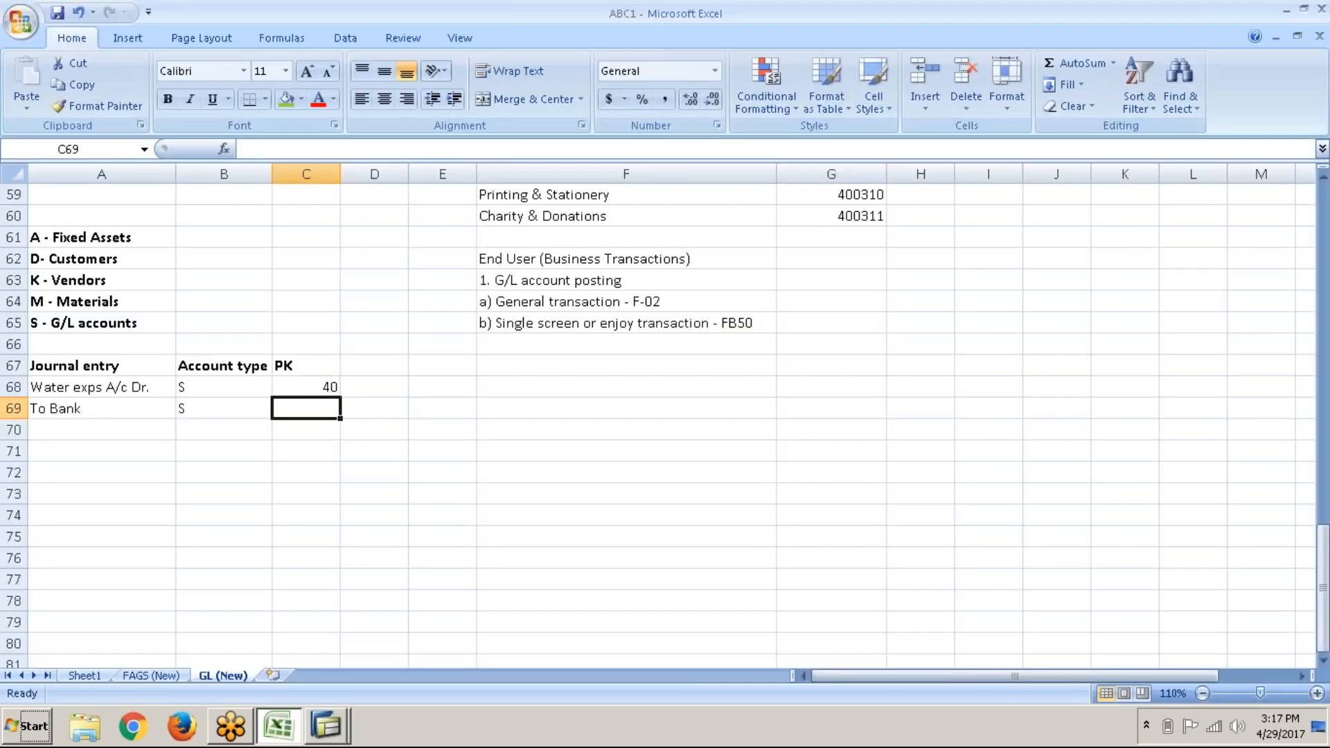
{"action": "type", "text": "50"}
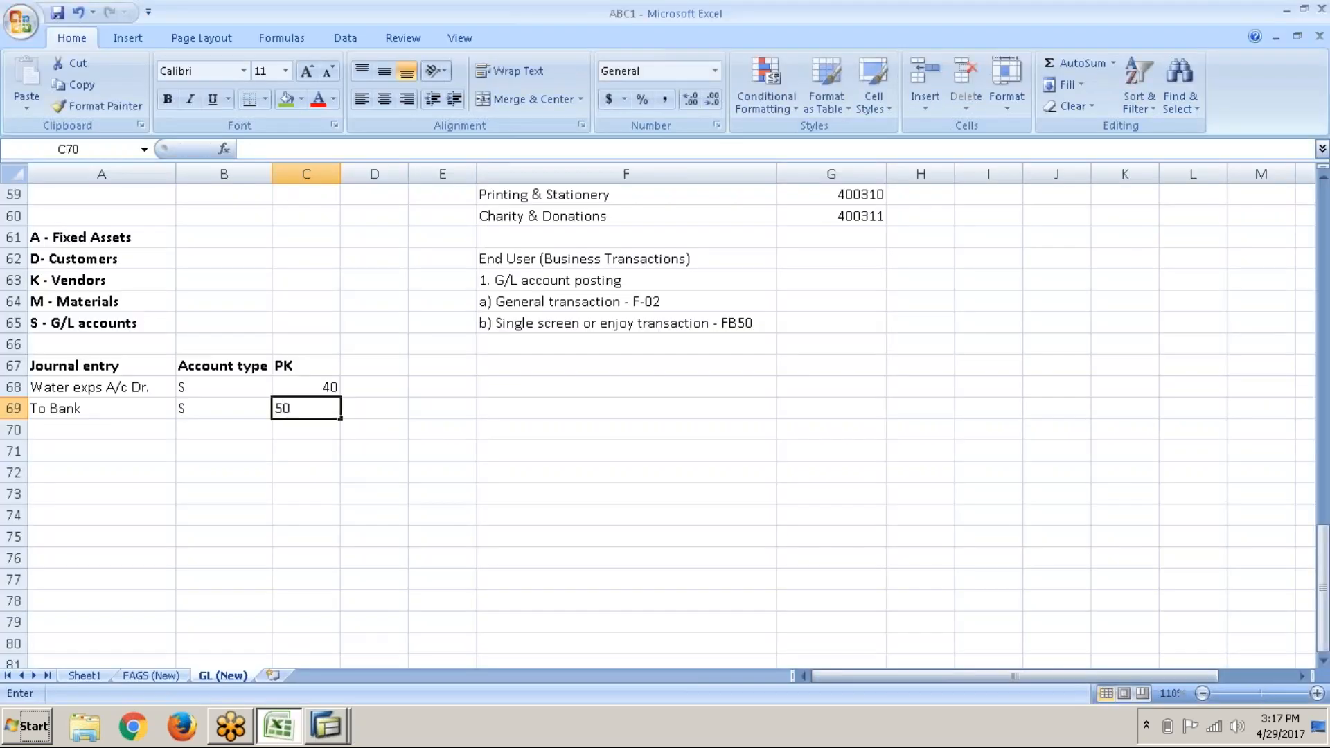
{"action": "key", "text": "Return"}
Step: Add a G/L column with water expense account 400303 and bank account 200100
{"action": "left_click", "coordinate": [385, 372]}
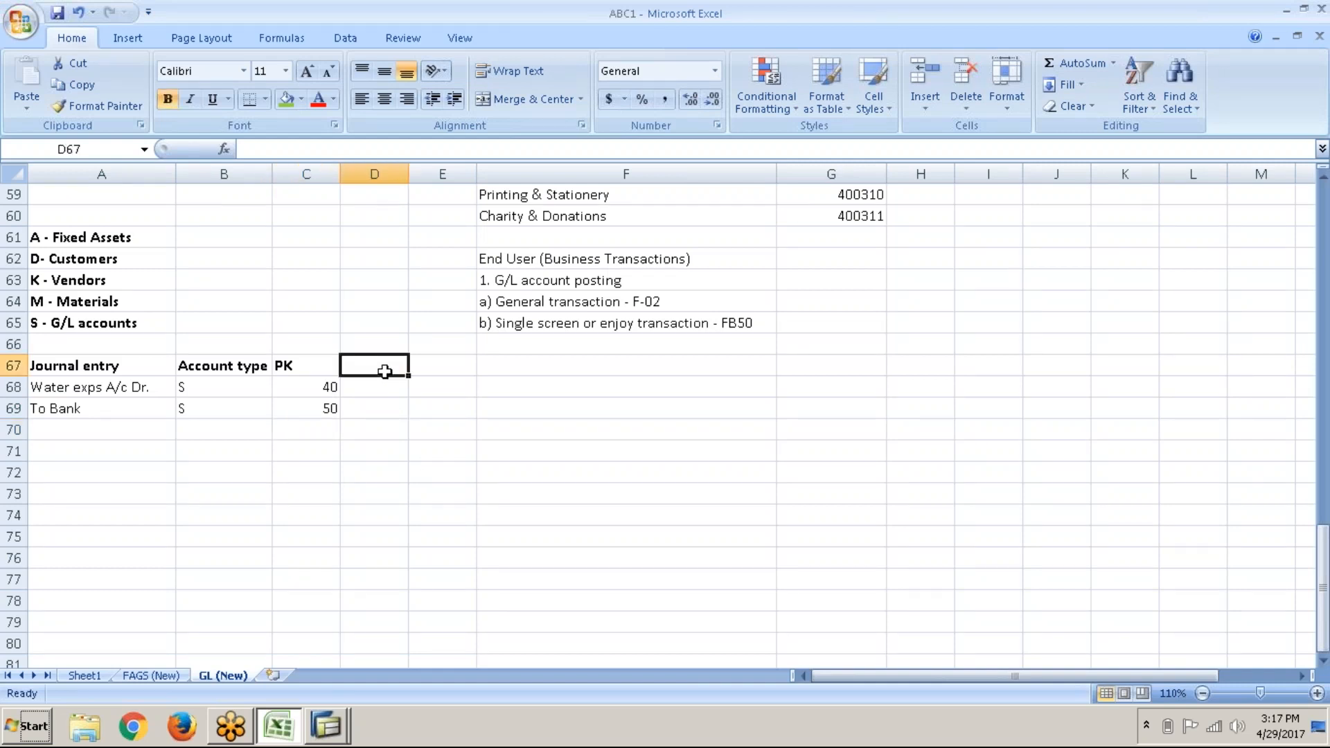
{"action": "type", "text": "G/"}
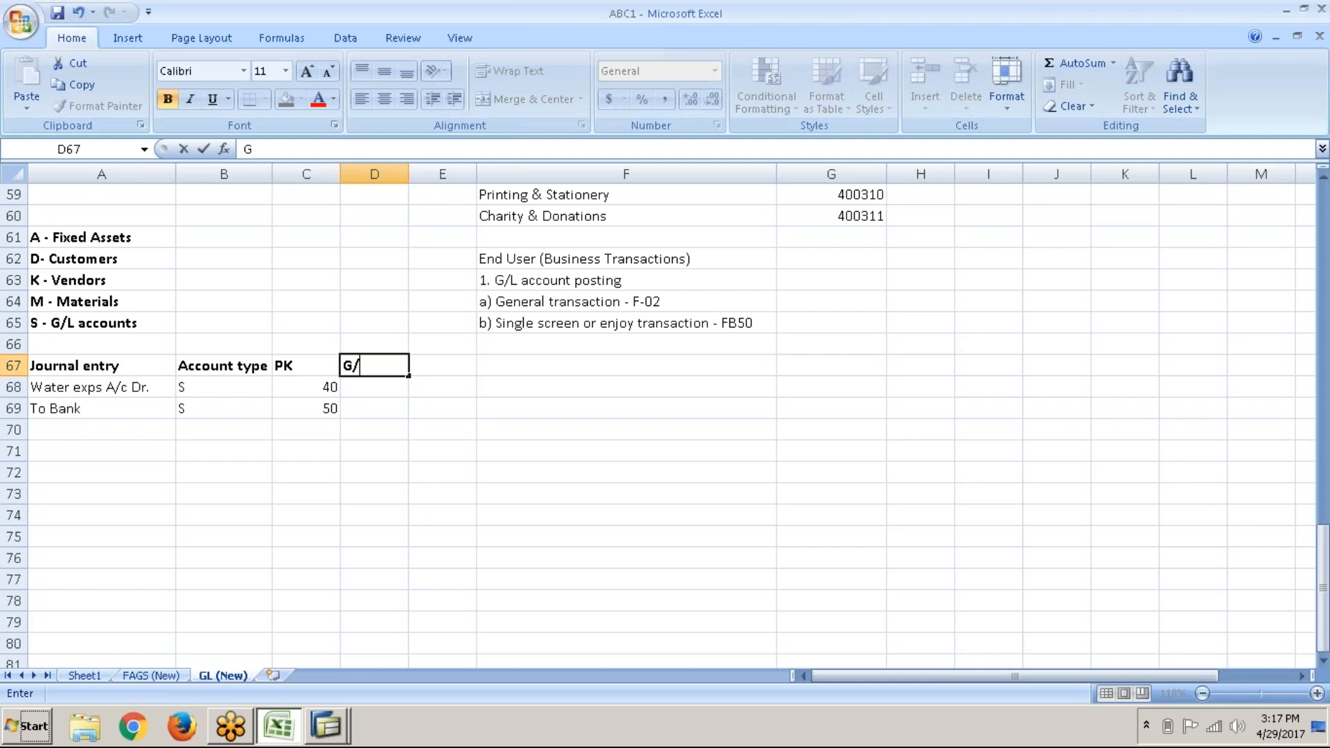
{"action": "type", "text": "L"}
{"action": "scroll", "coordinate": [392, 367], "scroll_direction": "up", "scroll_amount": 3}
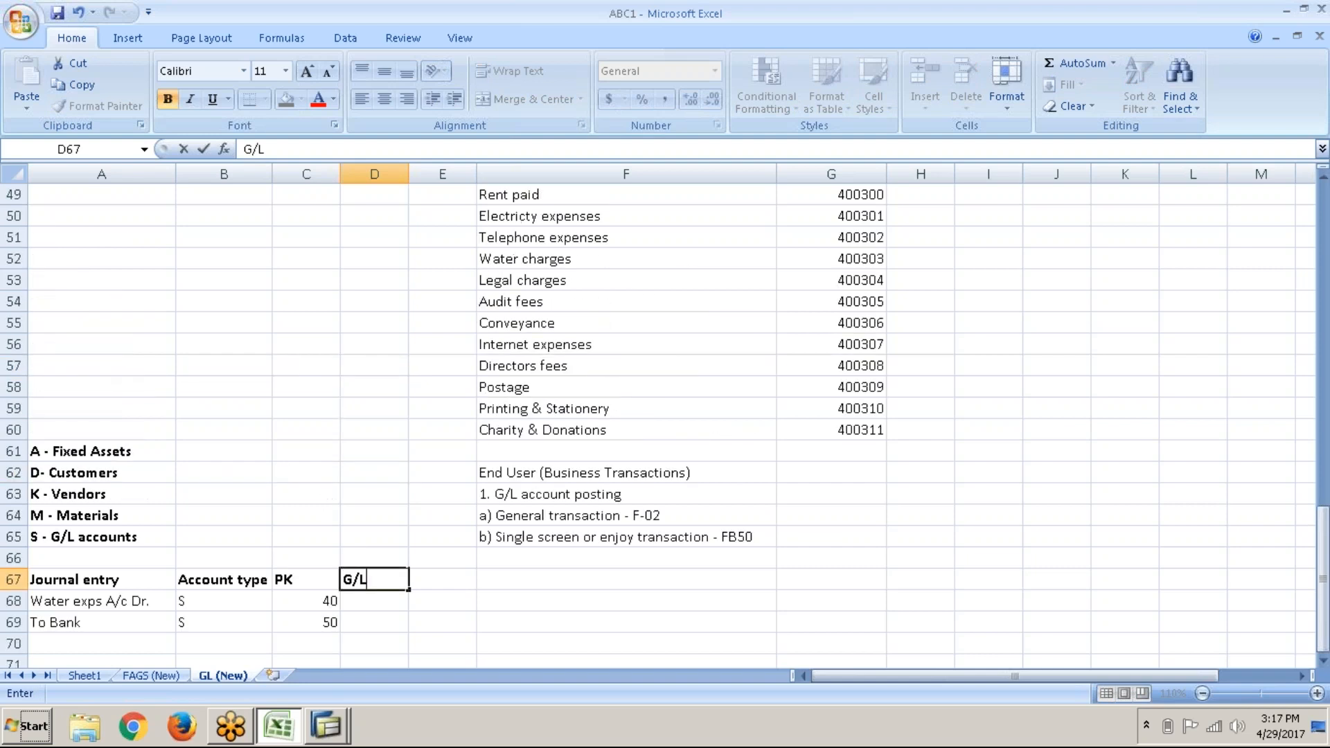
{"action": "left_click", "coordinate": [881, 264]}
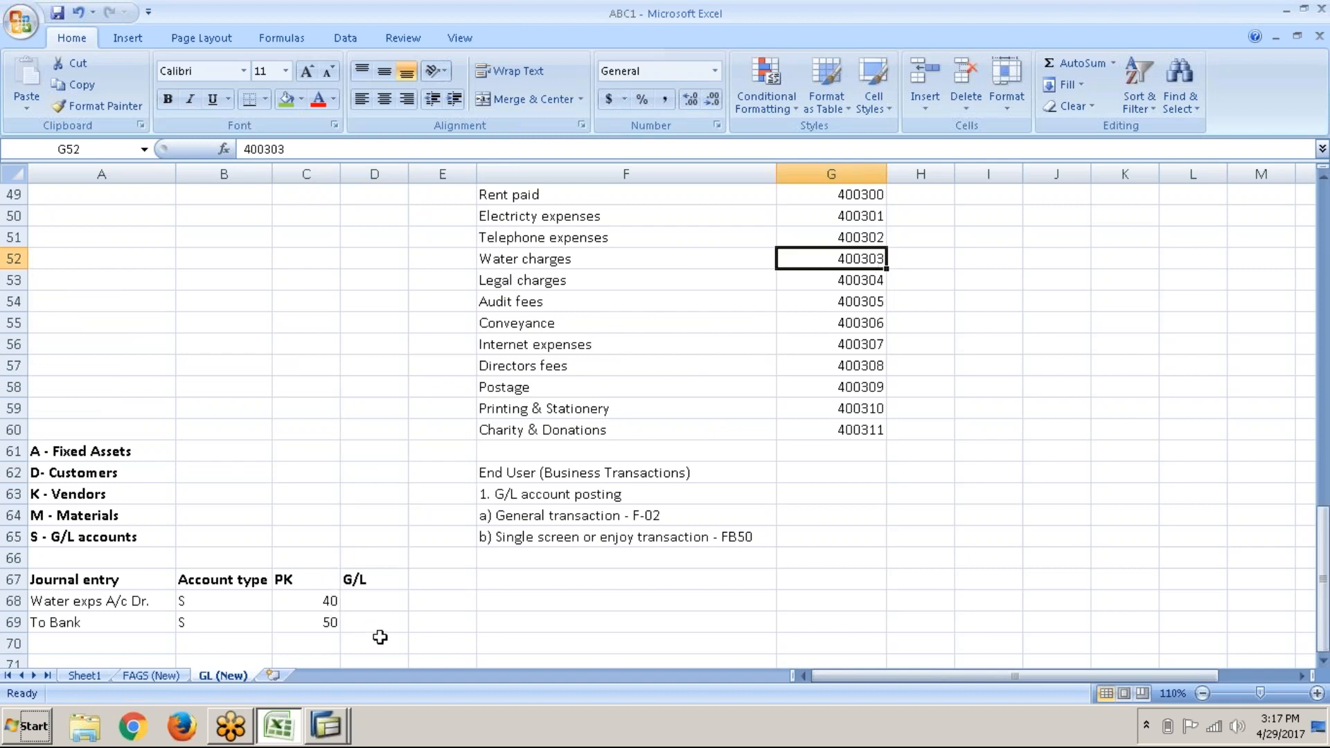
{"action": "left_click", "coordinate": [400, 607]}
{"action": "type", "text": "400303"}
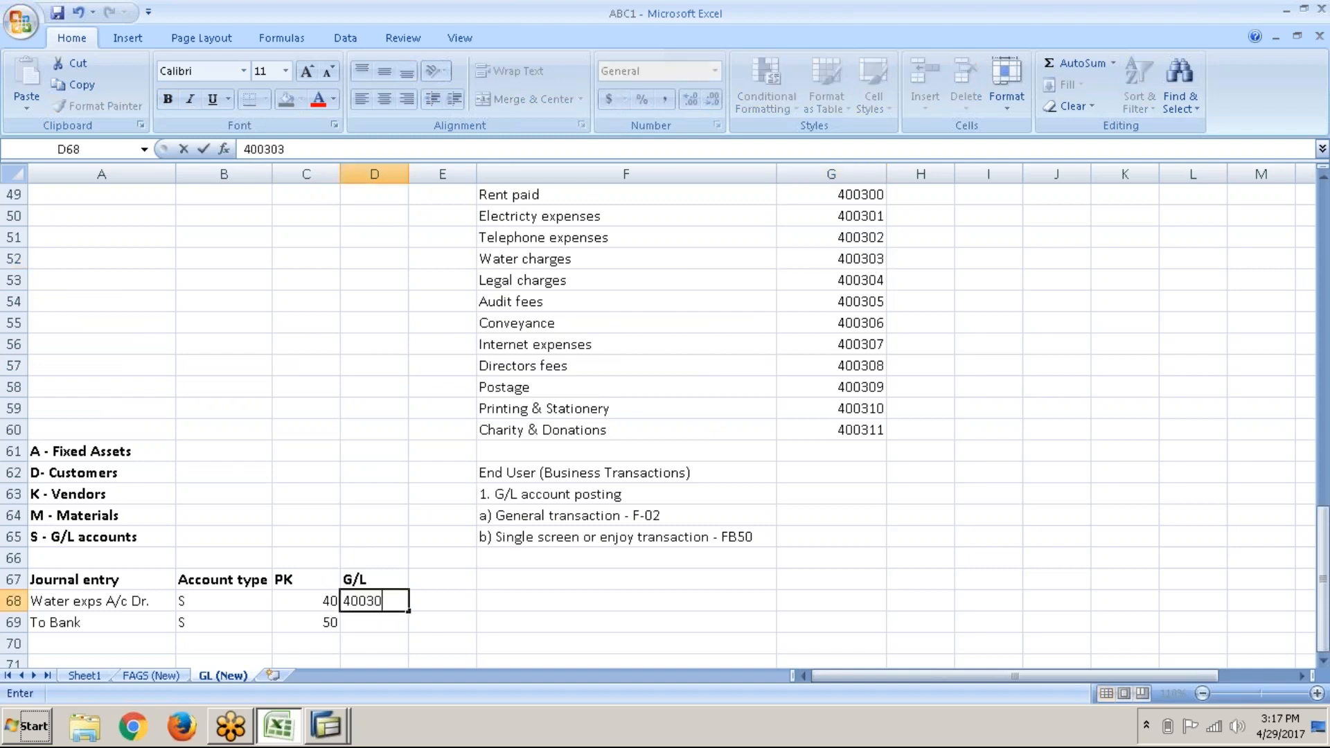
{"action": "key", "text": "Return"}
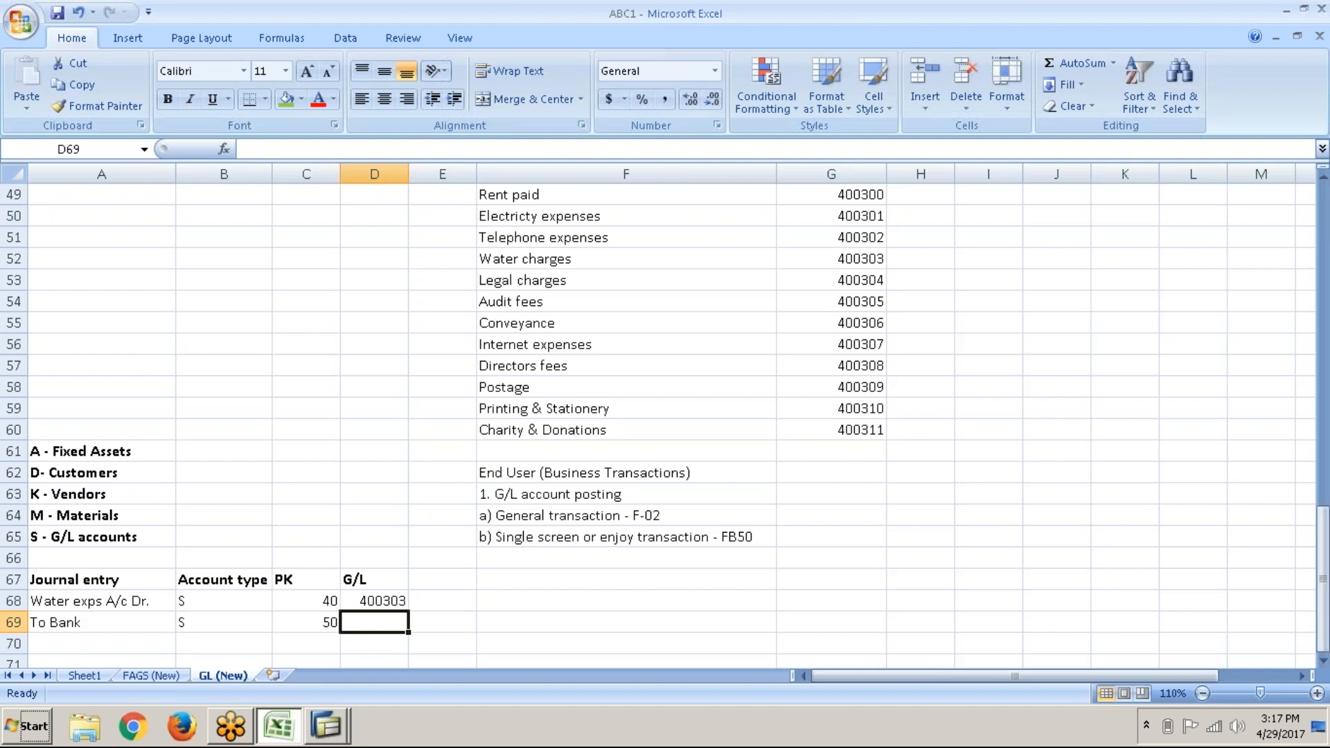
{"action": "type", "text": "200100"}
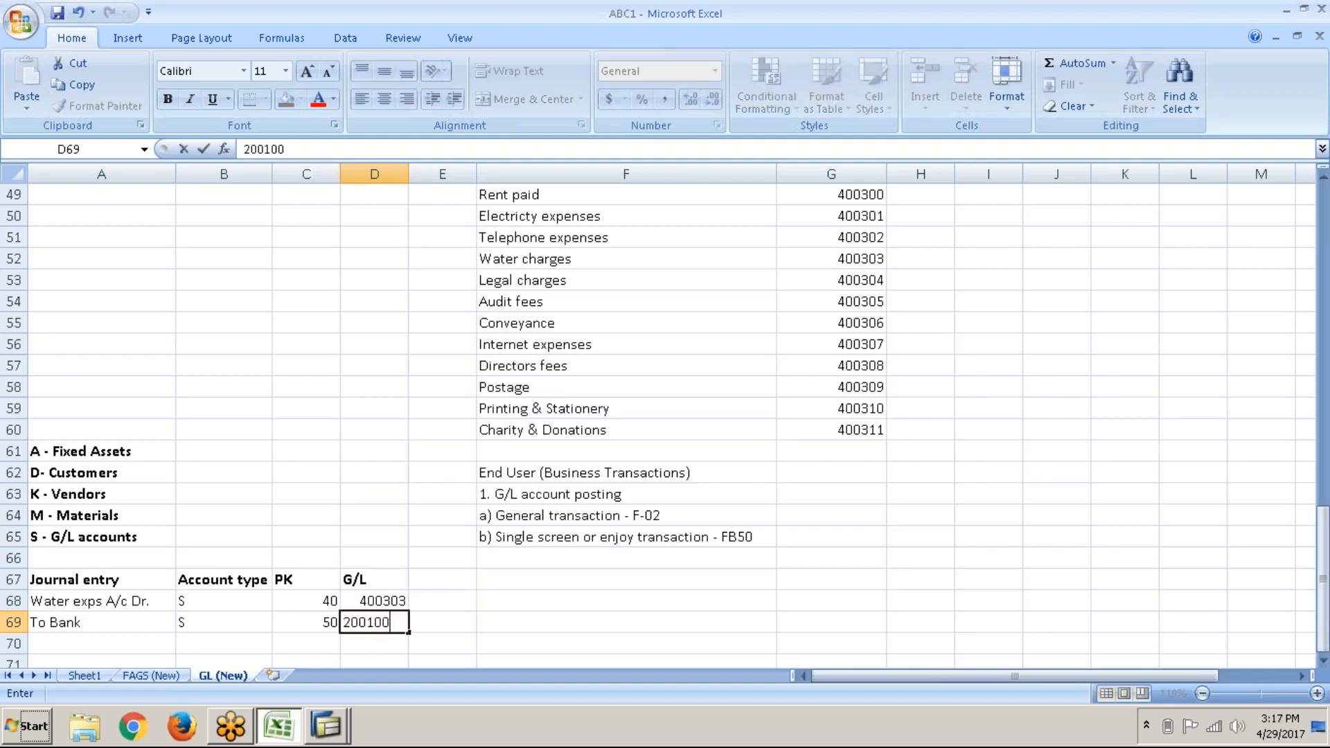
{"action": "key", "text": "Return"}
{"action": "key", "text": "alt+Tab"}
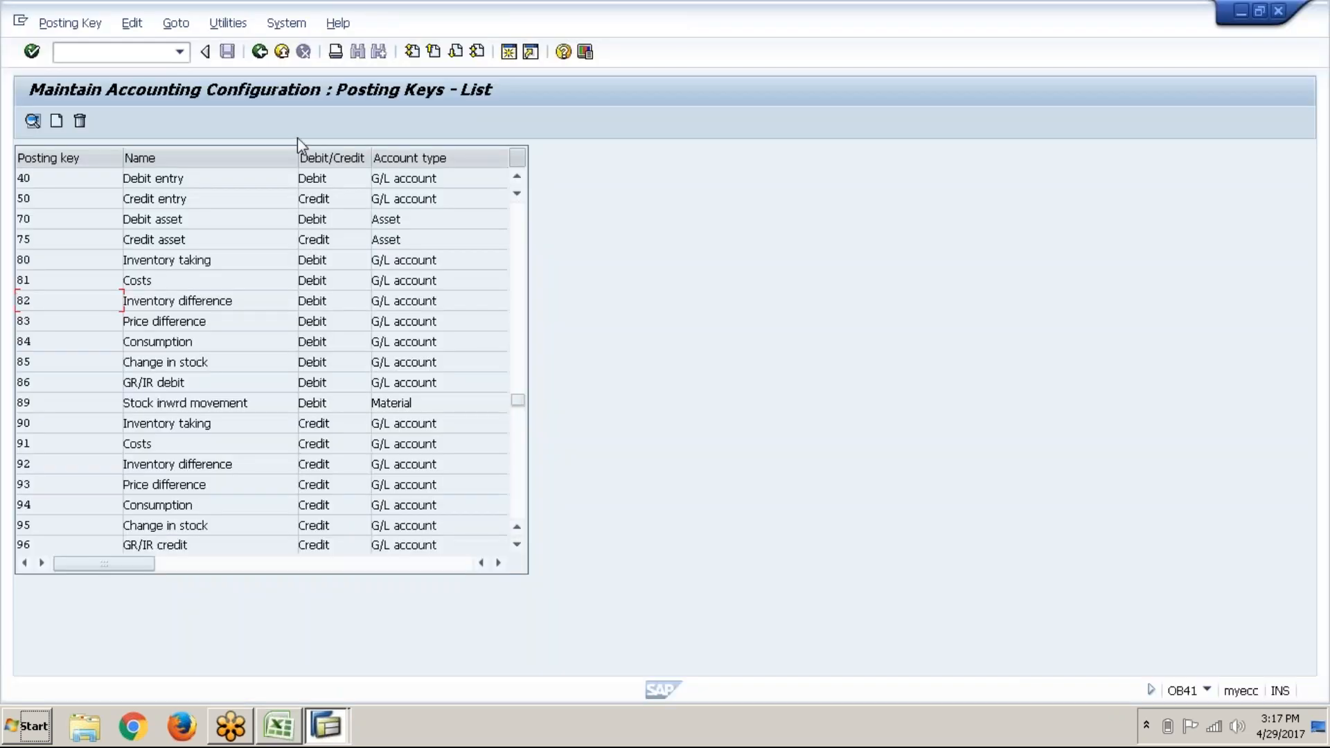
Step: Return to the 'Enter G/L Account Posting: Header Data' window for ABC1
{"action": "mouse_move", "coordinate": [339, 736]}
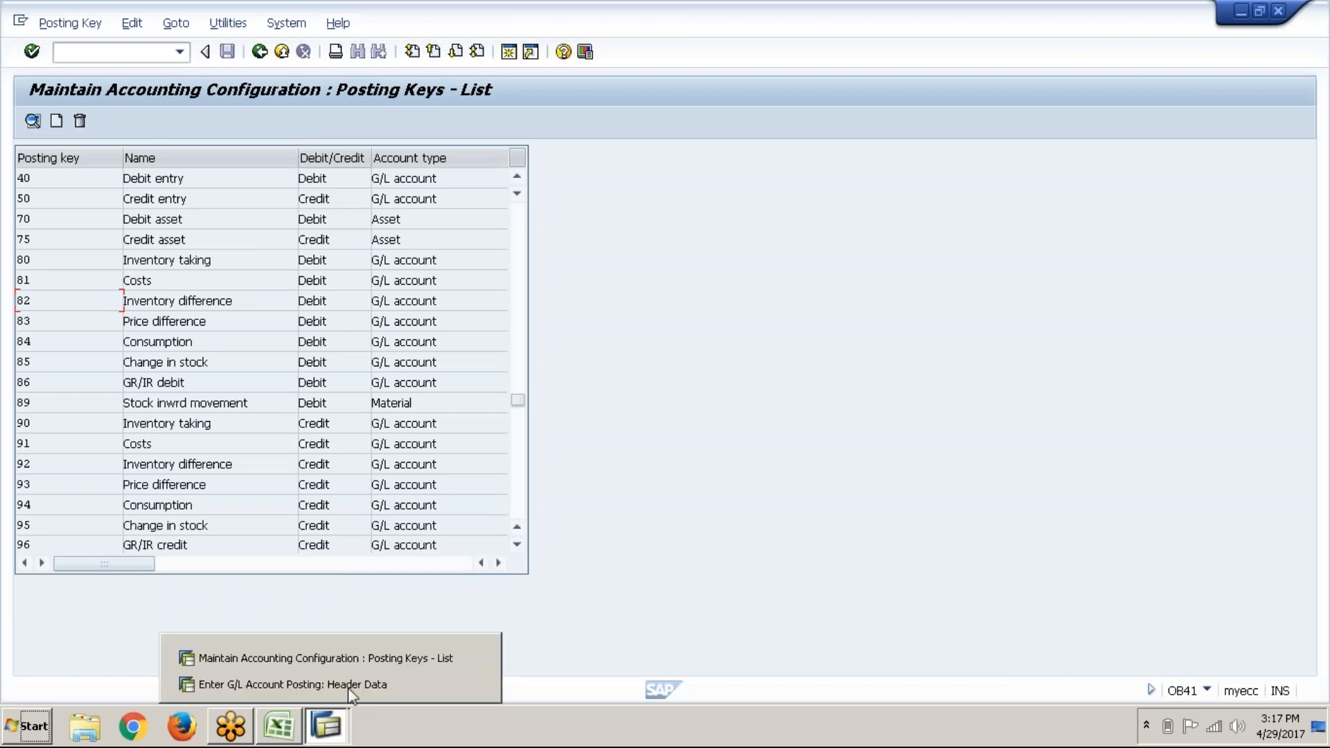
{"action": "left_click", "coordinate": [350, 686]}
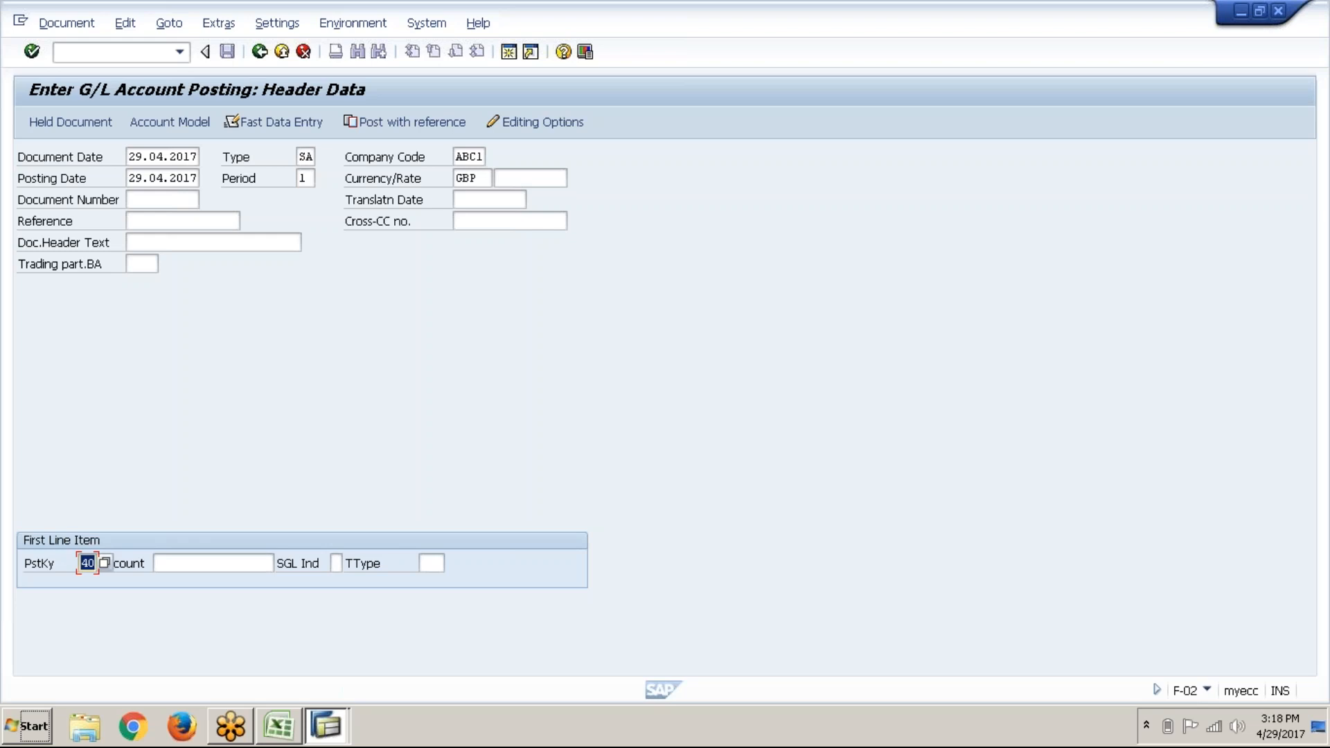
Step: Restart F-02 with /nf-02 and set the document date to 29.04.2017
{"action": "left_click", "coordinate": [91, 566]}
{"action": "left_click", "coordinate": [141, 54]}
{"action": "type", "text": "/nf-02"}
{"action": "key", "text": "Return"}
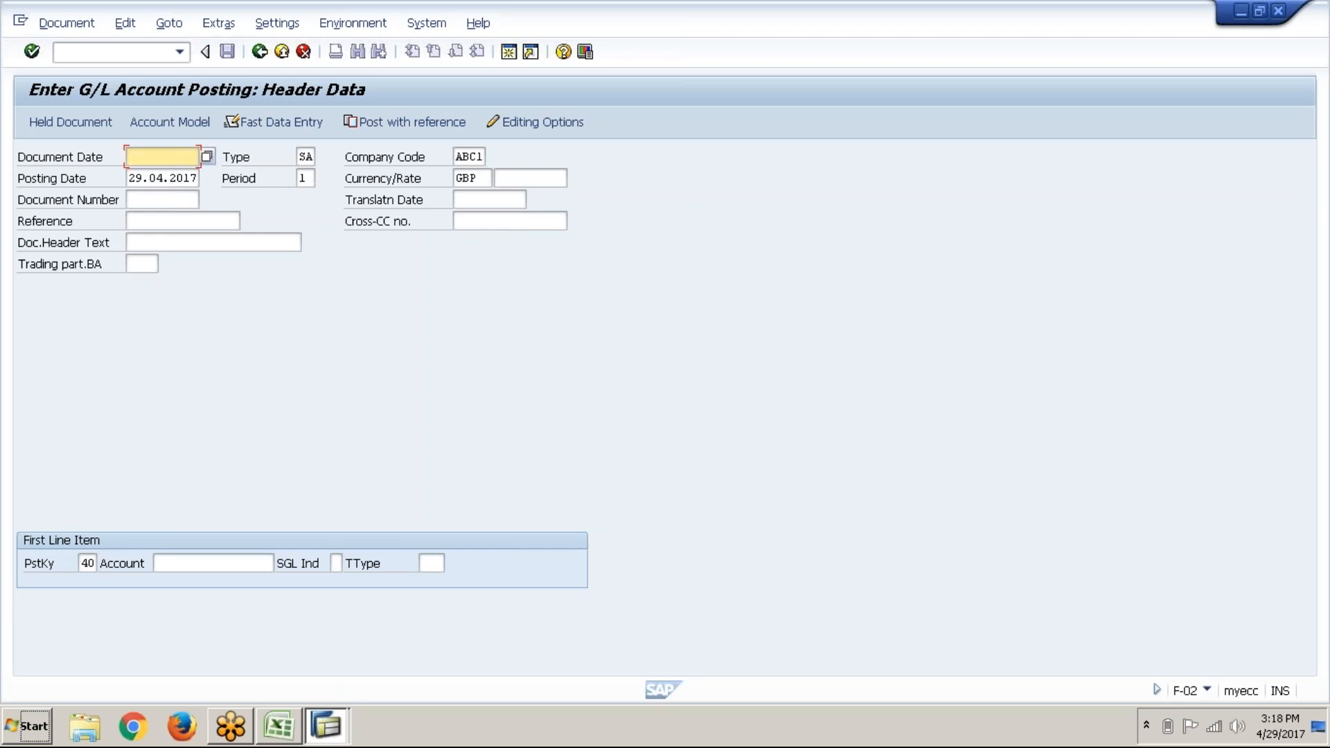
{"action": "key", "text": "Down"}
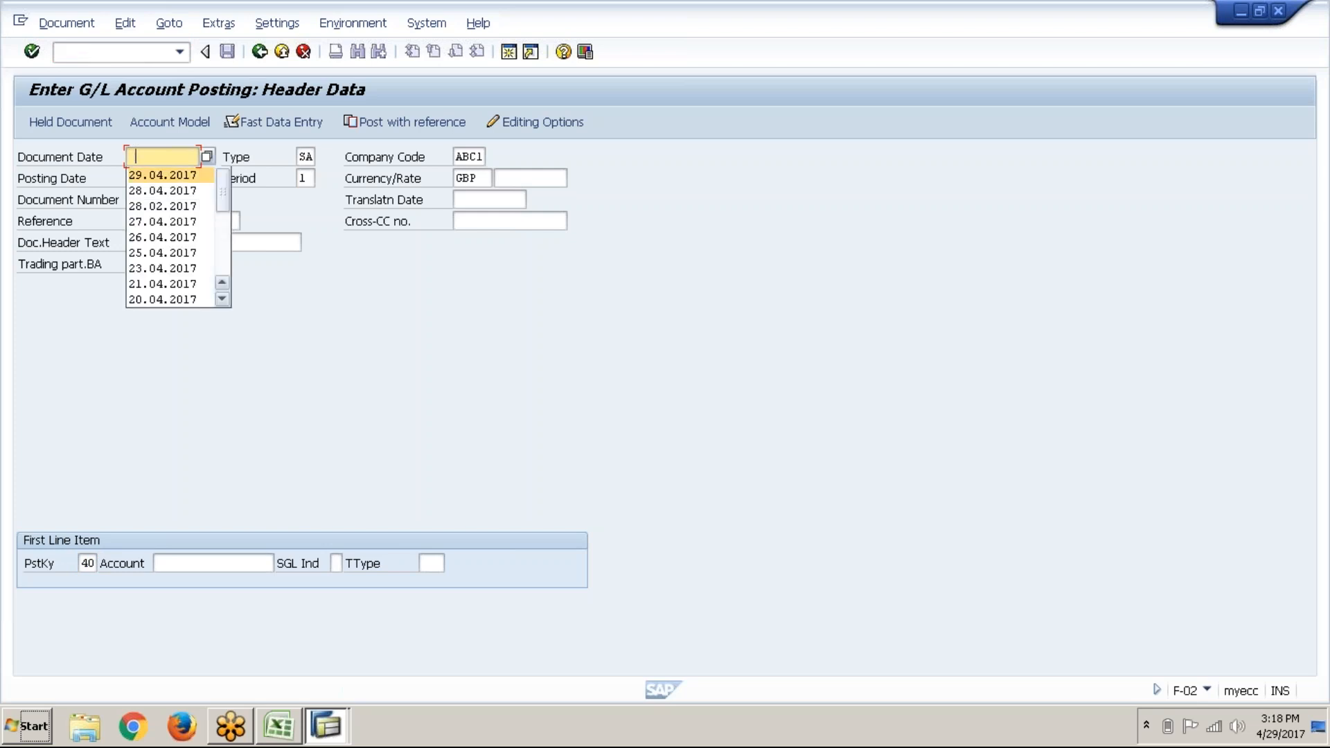
{"action": "key", "text": "Return"}
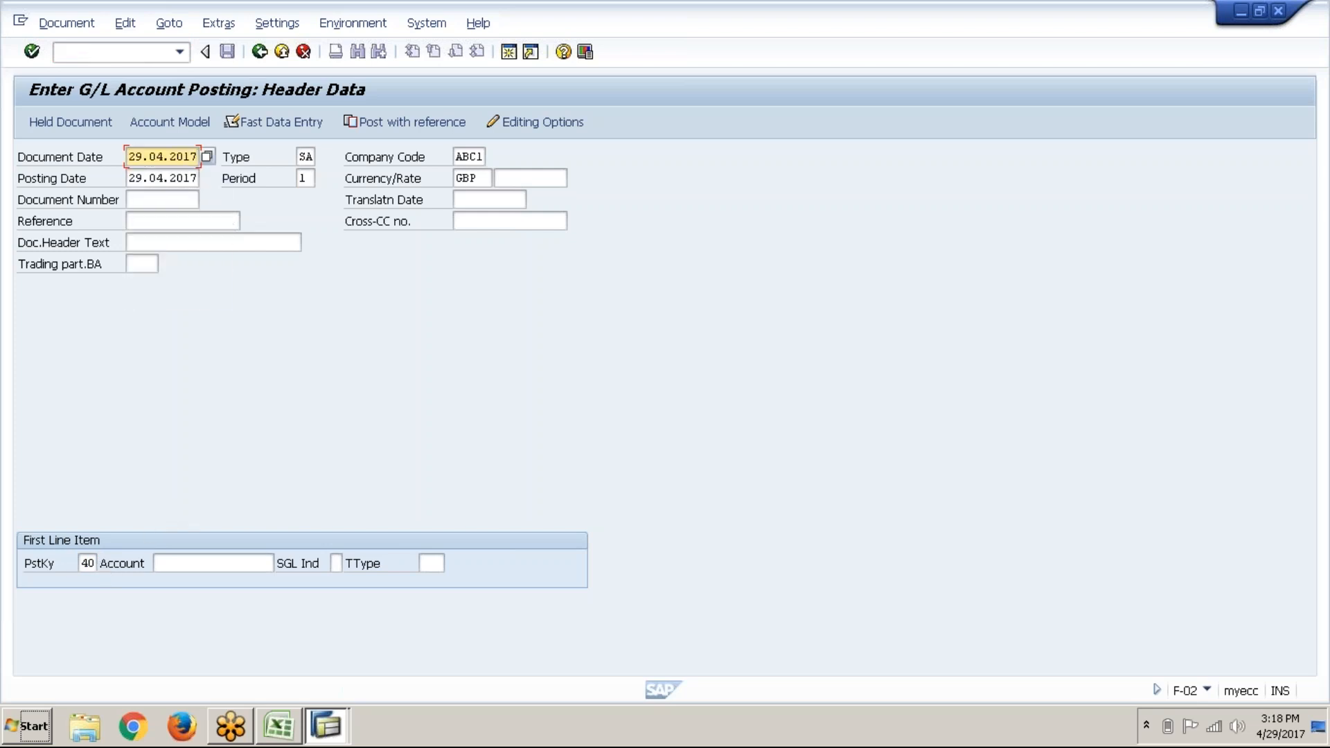
Step: Check the Water exps A/c Dr. entry in the Excel notes before filling the first line's account
{"action": "left_click", "coordinate": [88, 562]}
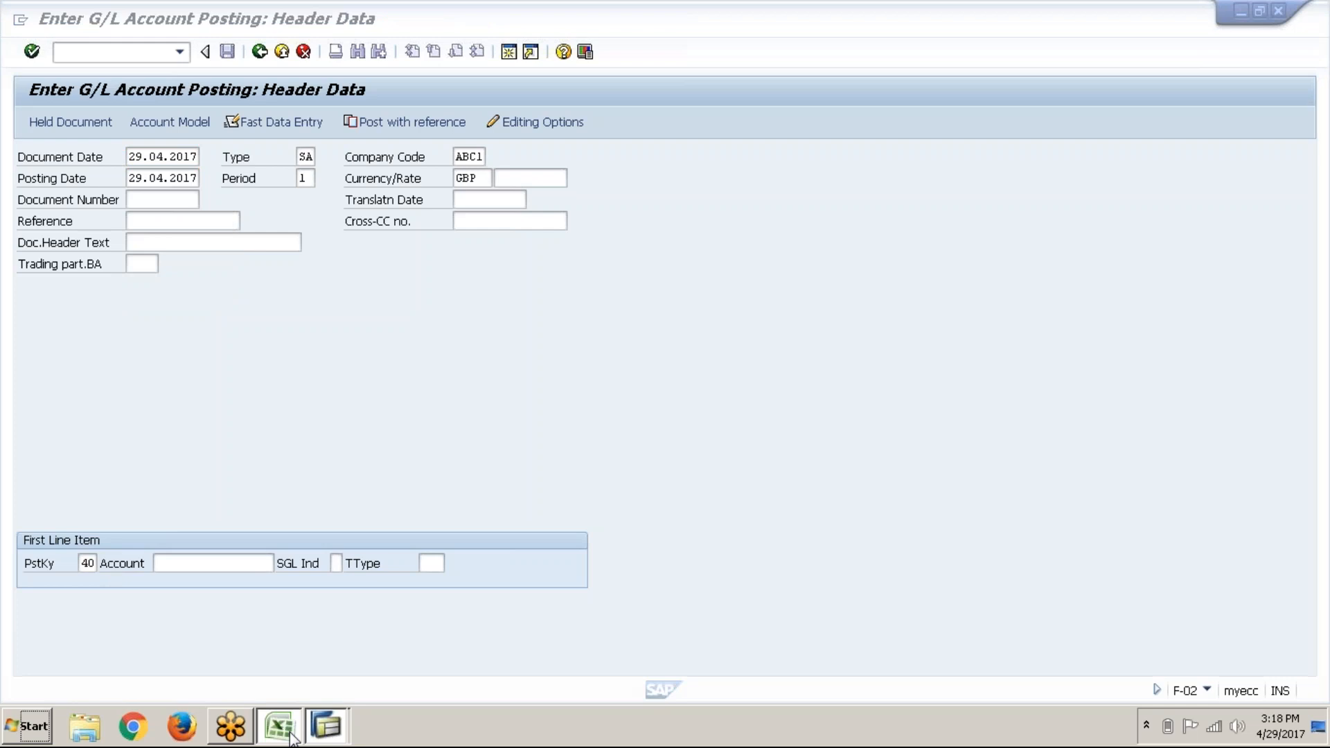
{"action": "left_click", "coordinate": [279, 726]}
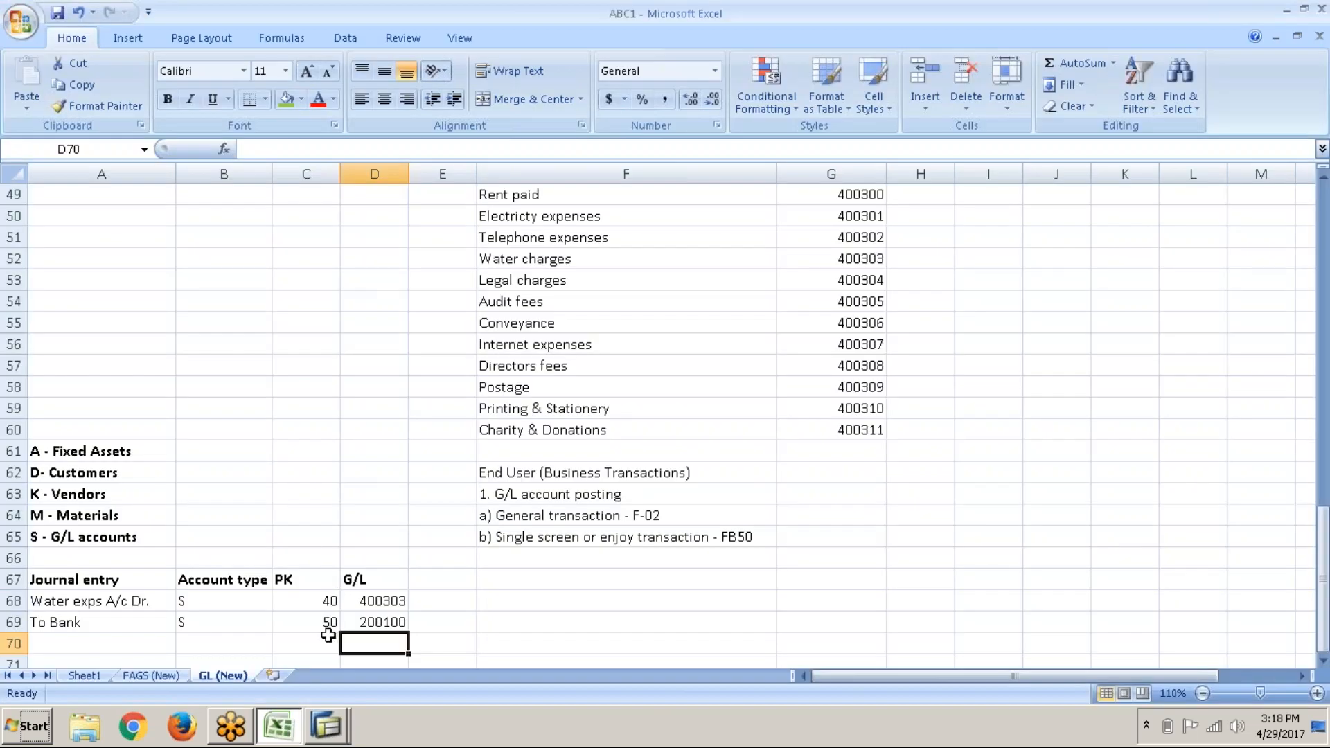
{"action": "left_click", "coordinate": [294, 725]}
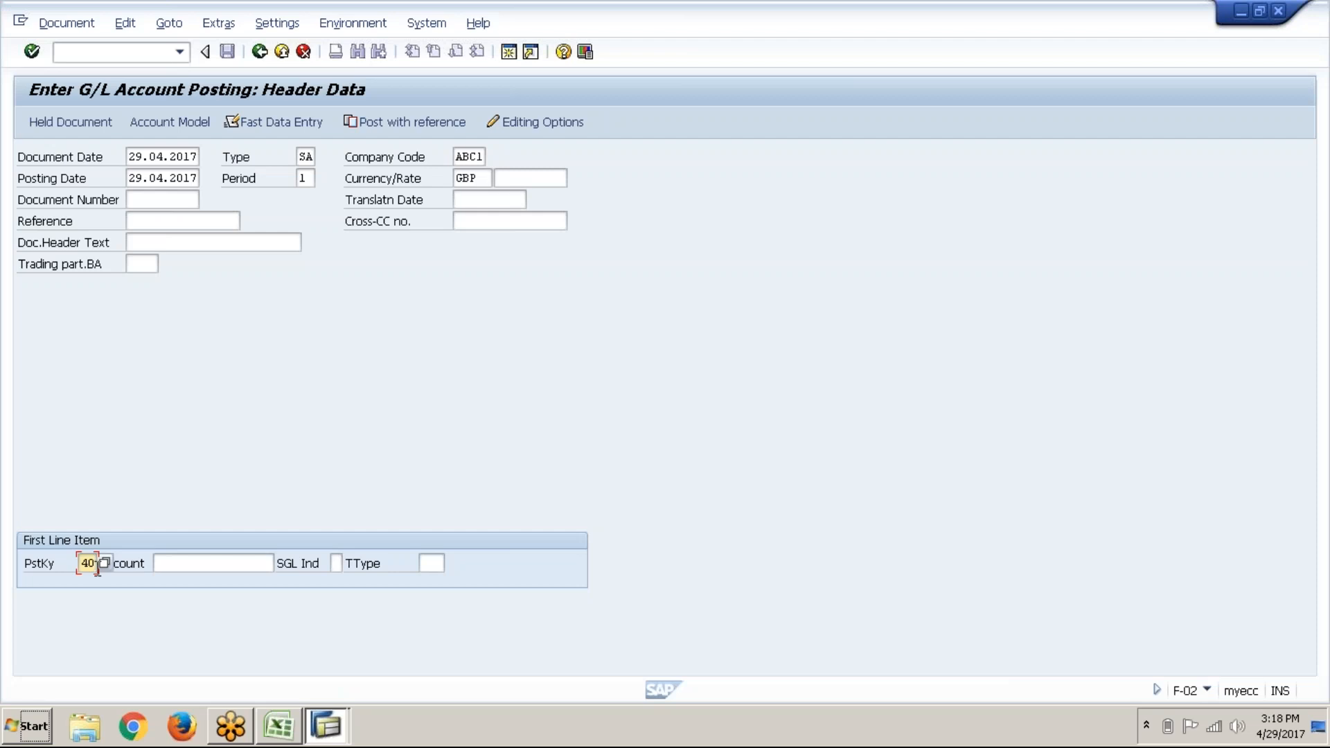
{"action": "key", "text": "alt+Tab"}
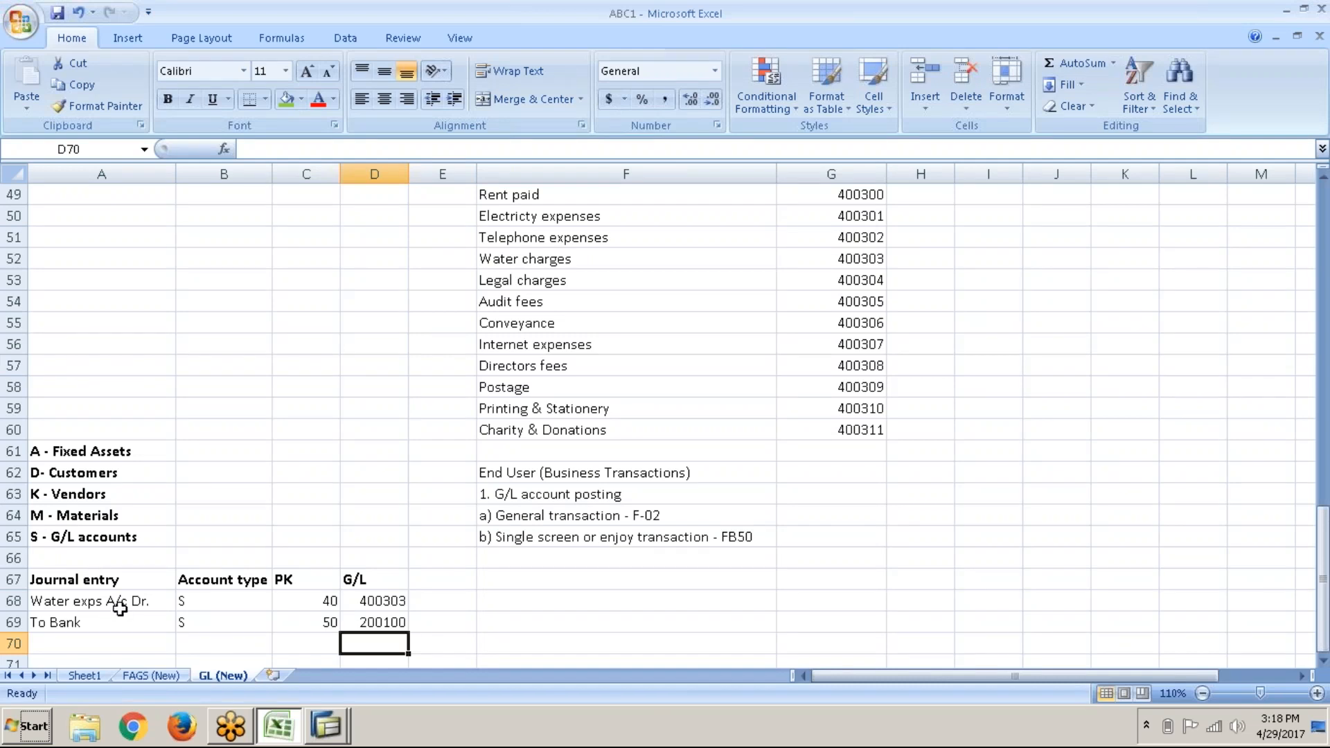
{"action": "left_click", "coordinate": [120, 608]}
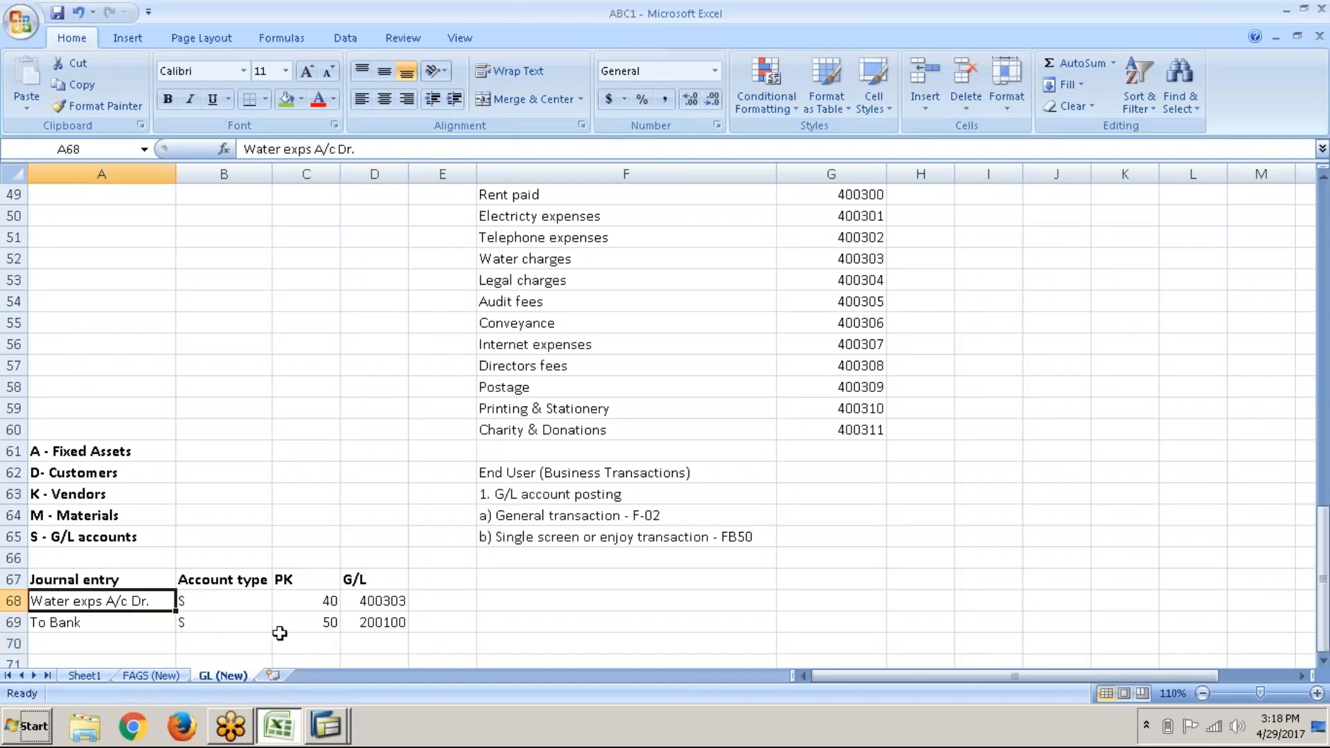
{"action": "key", "text": "alt+Tab"}
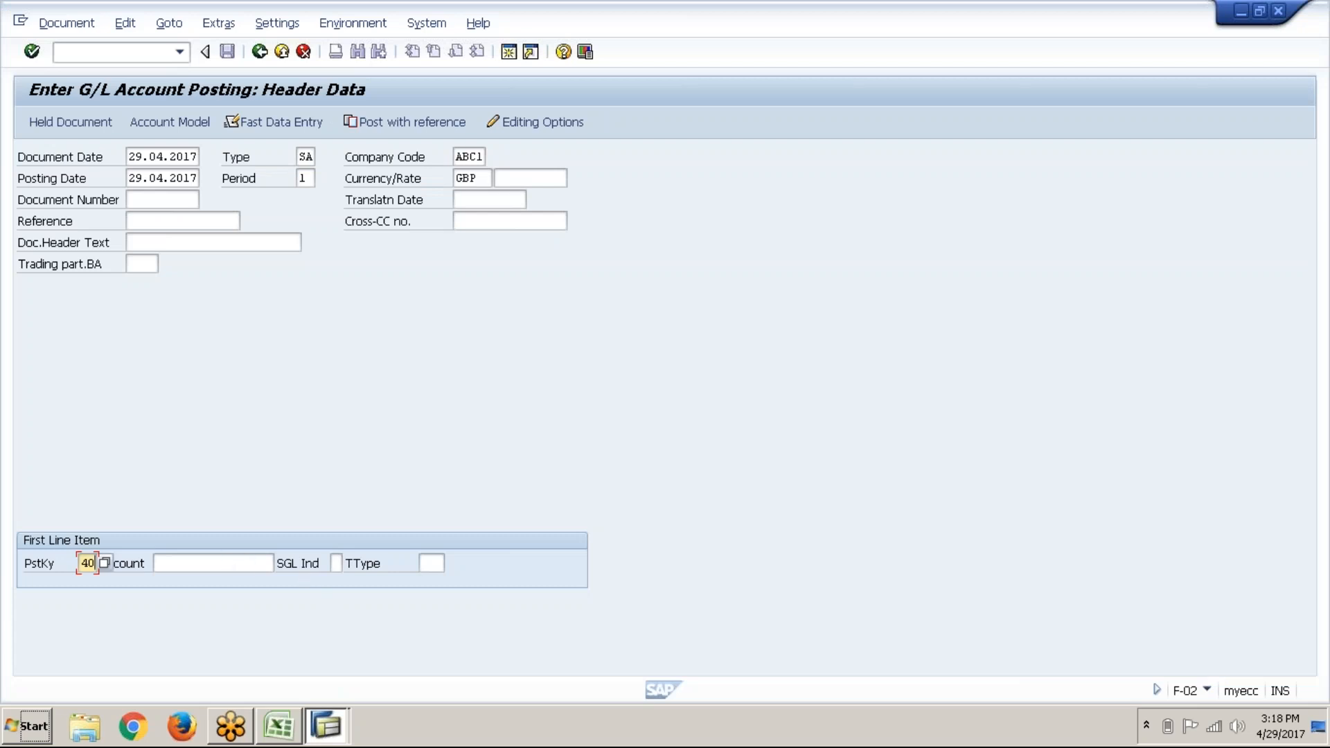
{"action": "key", "text": "Tab"}
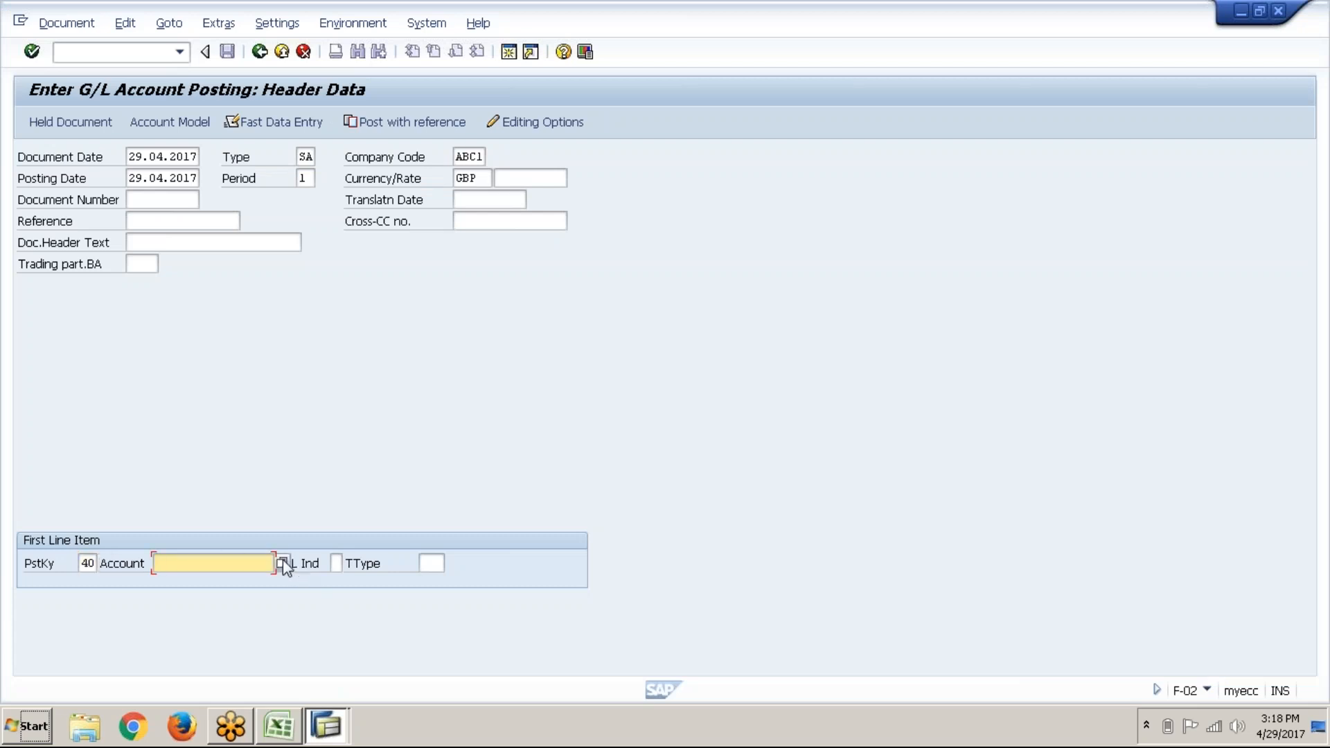
Step: Choose account 400303 Water charges for the first line and confirm past the tolerance warning
{"action": "left_click", "coordinate": [283, 563]}
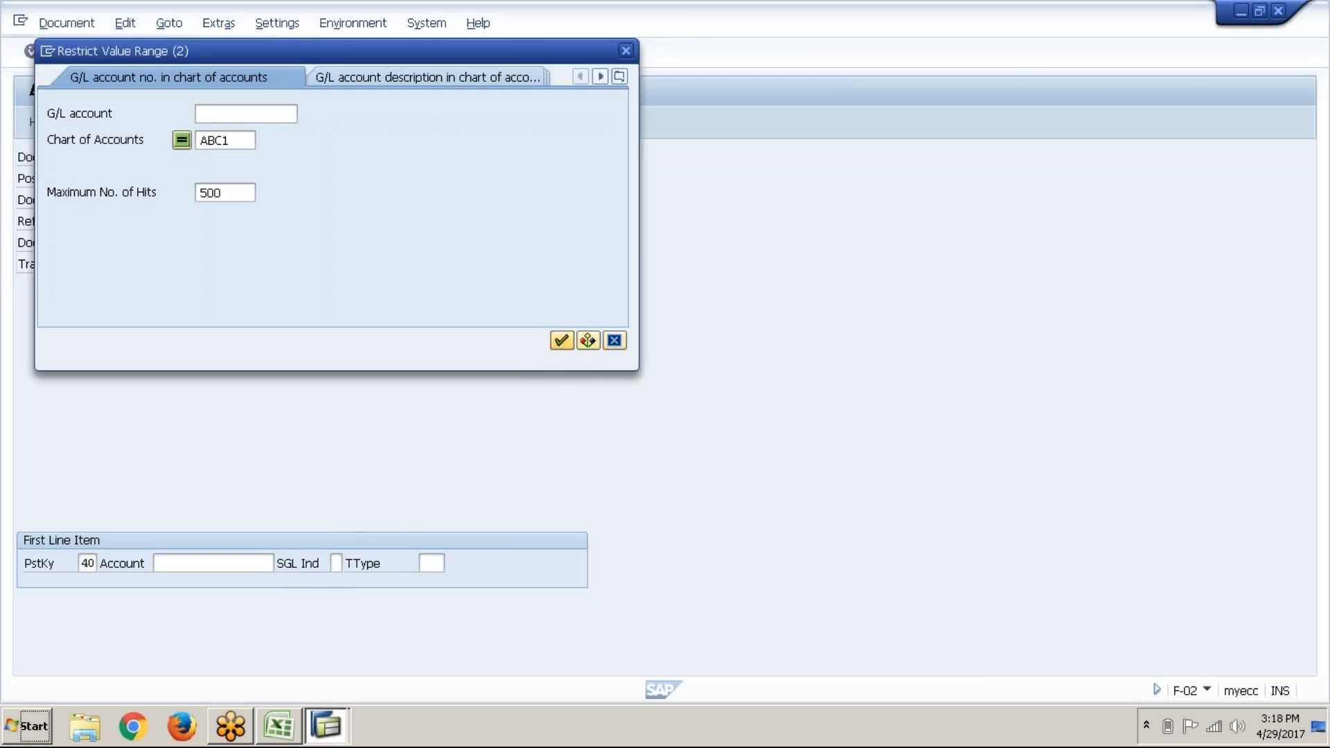
{"action": "key", "text": "Return"}
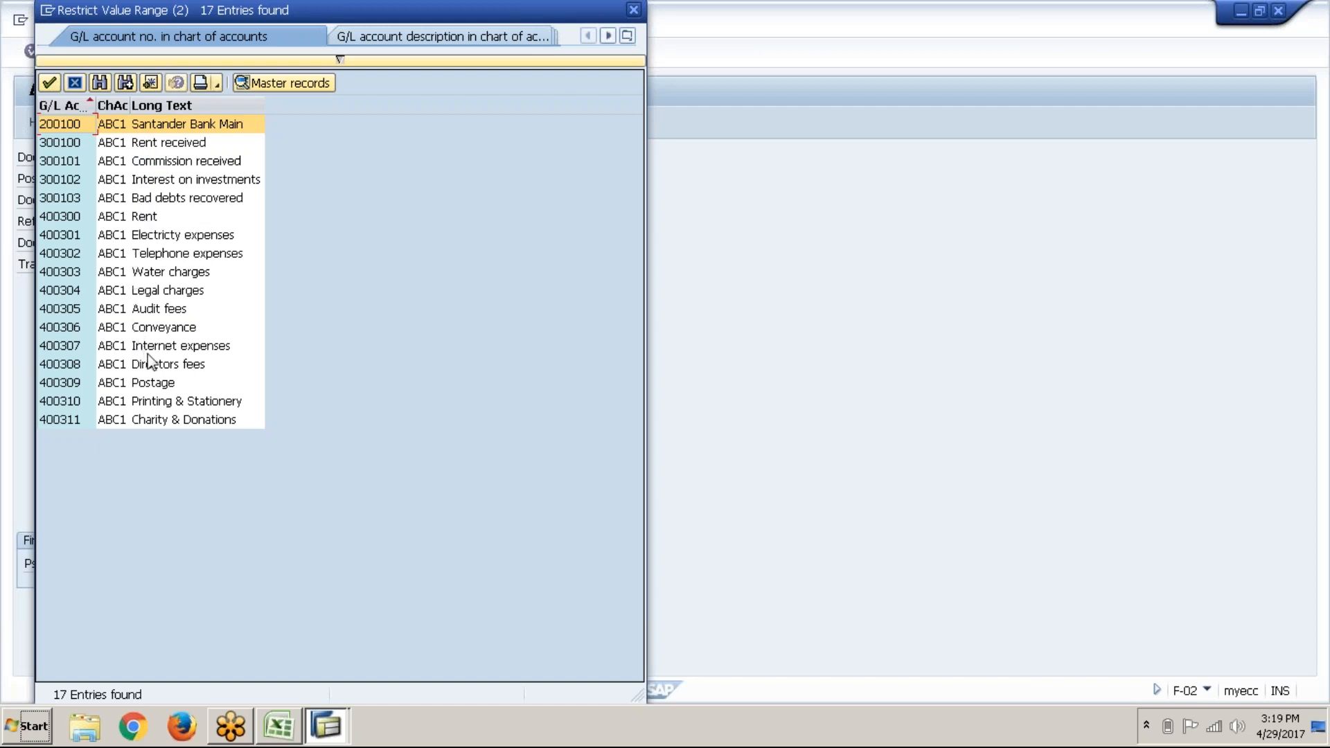
{"action": "left_click", "coordinate": [66, 274]}
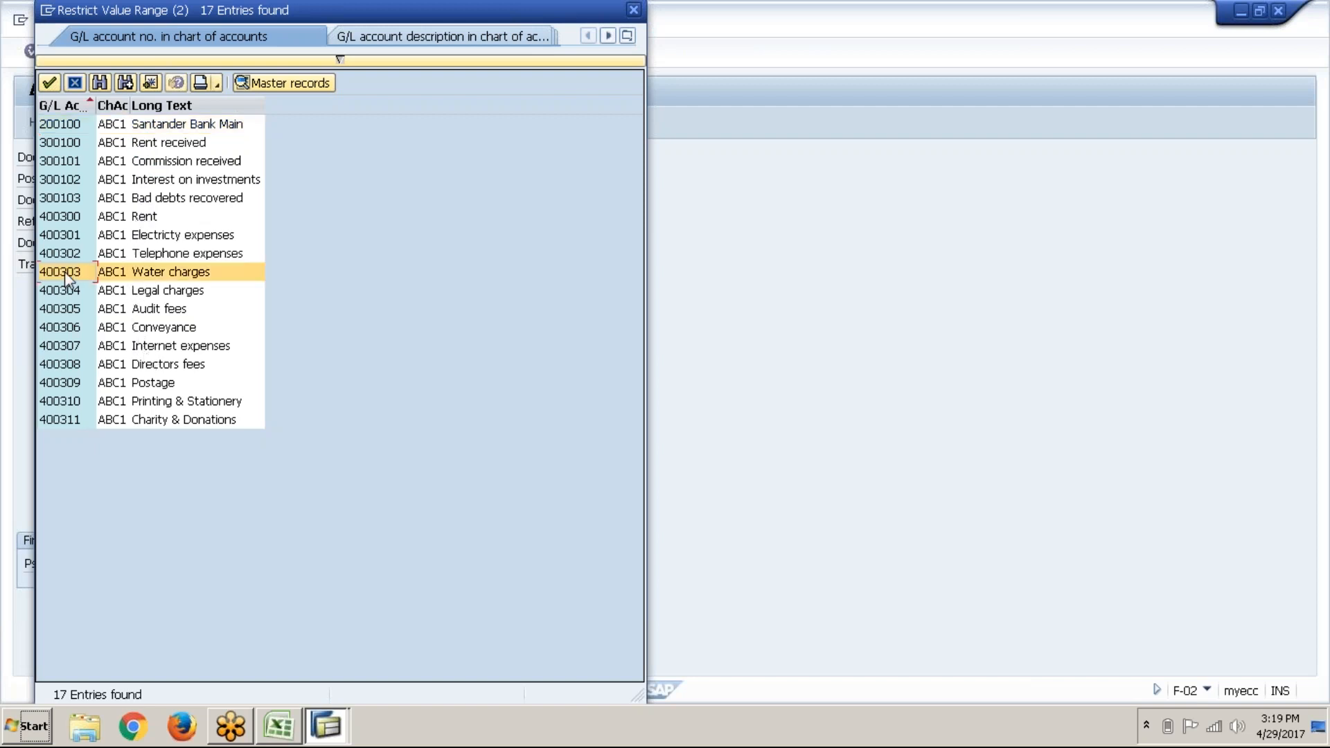
{"action": "left_click", "coordinate": [49, 84]}
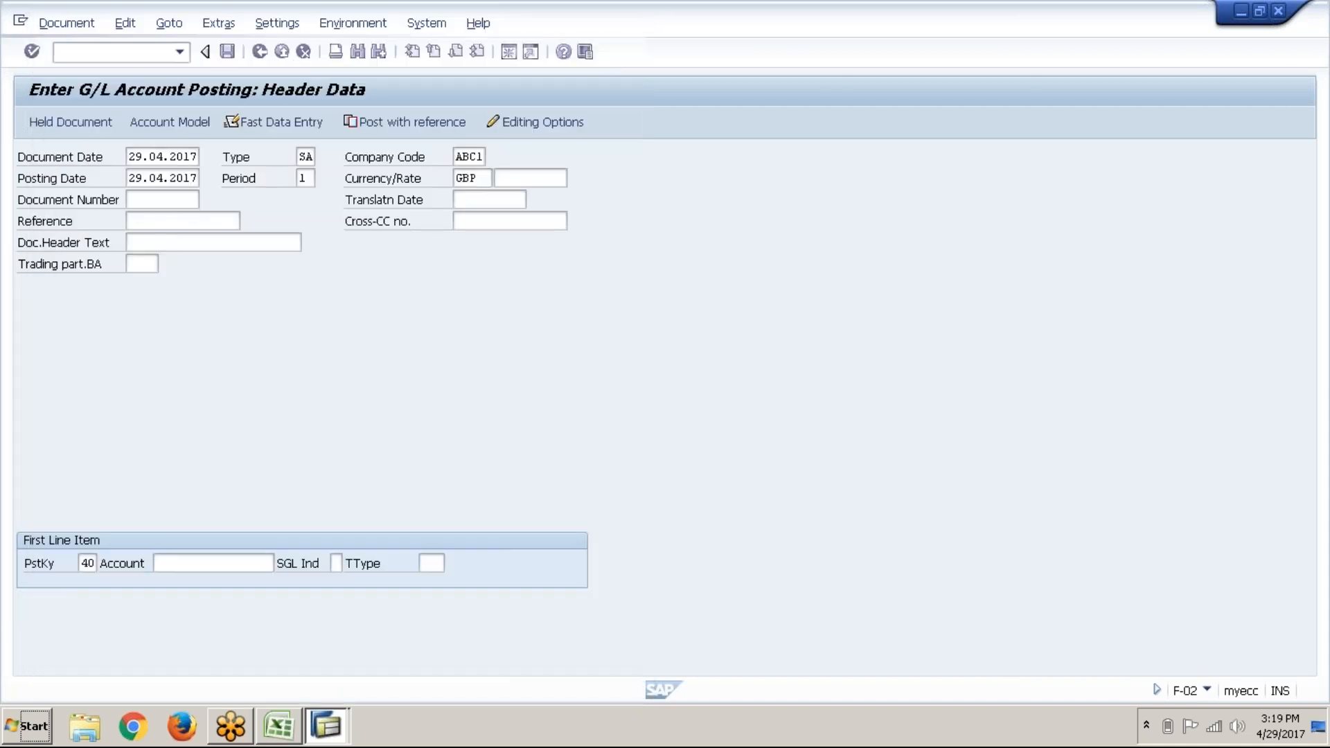
{"action": "left_click", "coordinate": [32, 52]}
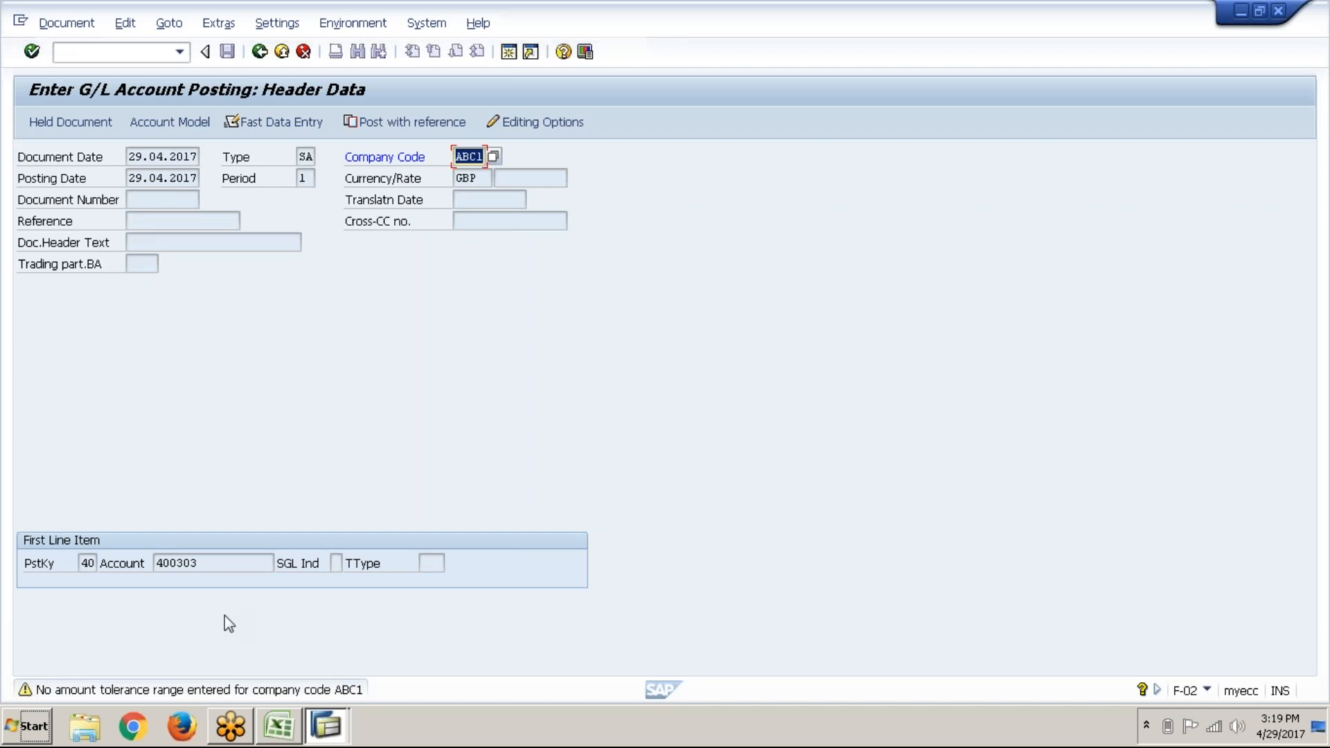
{"action": "key", "text": "Return"}
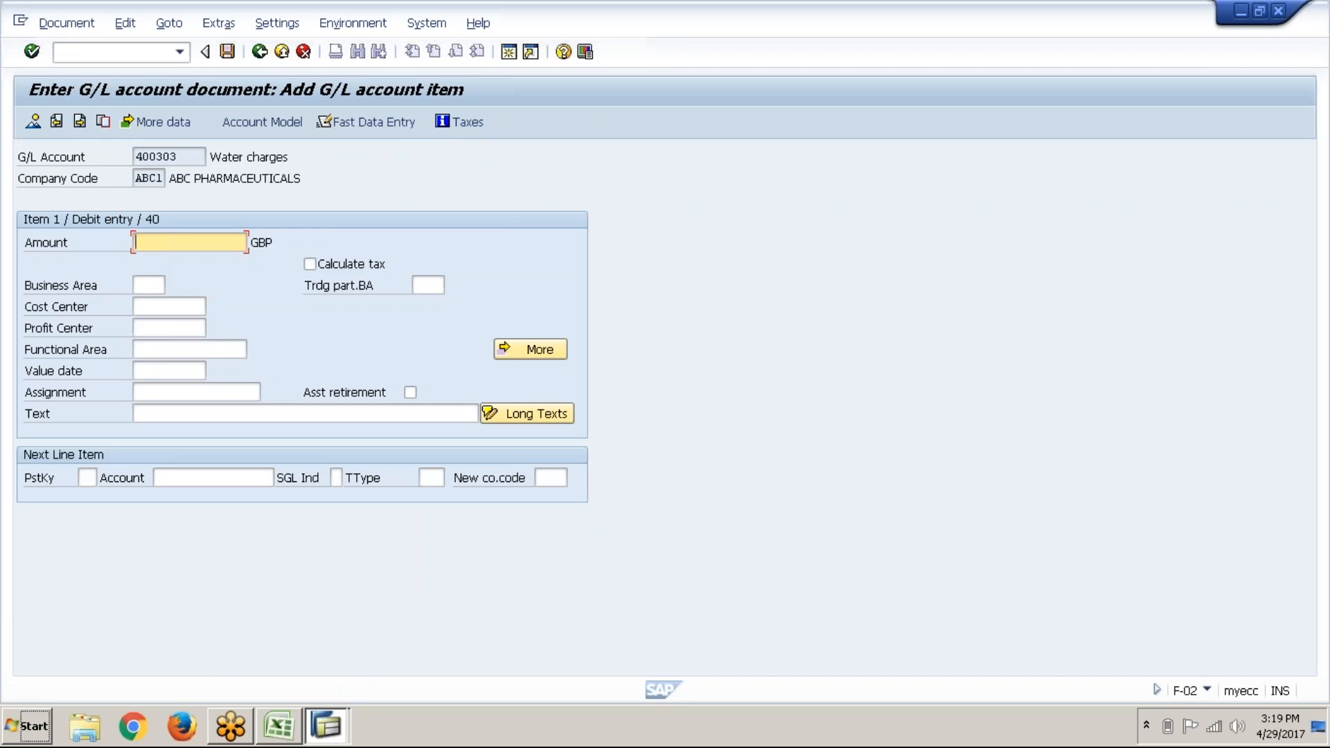
Step: Enter amount 500 and item text 'Water charges paid' on the debit line
{"action": "type", "text": "500"}
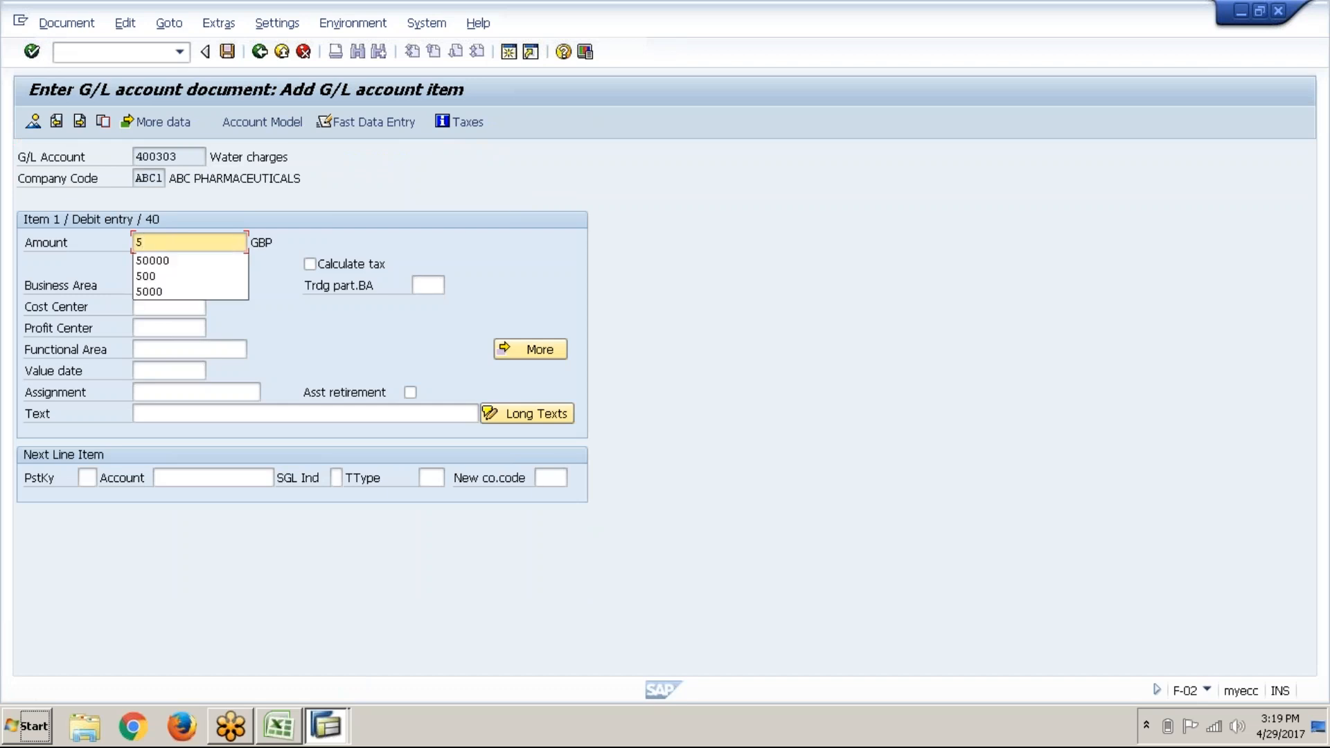
{"action": "key", "text": "Tab"}
{"action": "key", "text": "Tab"}
{"action": "key", "text": "Tab"}
{"action": "key", "text": "Tab"}
{"action": "key", "text": "Tab"}
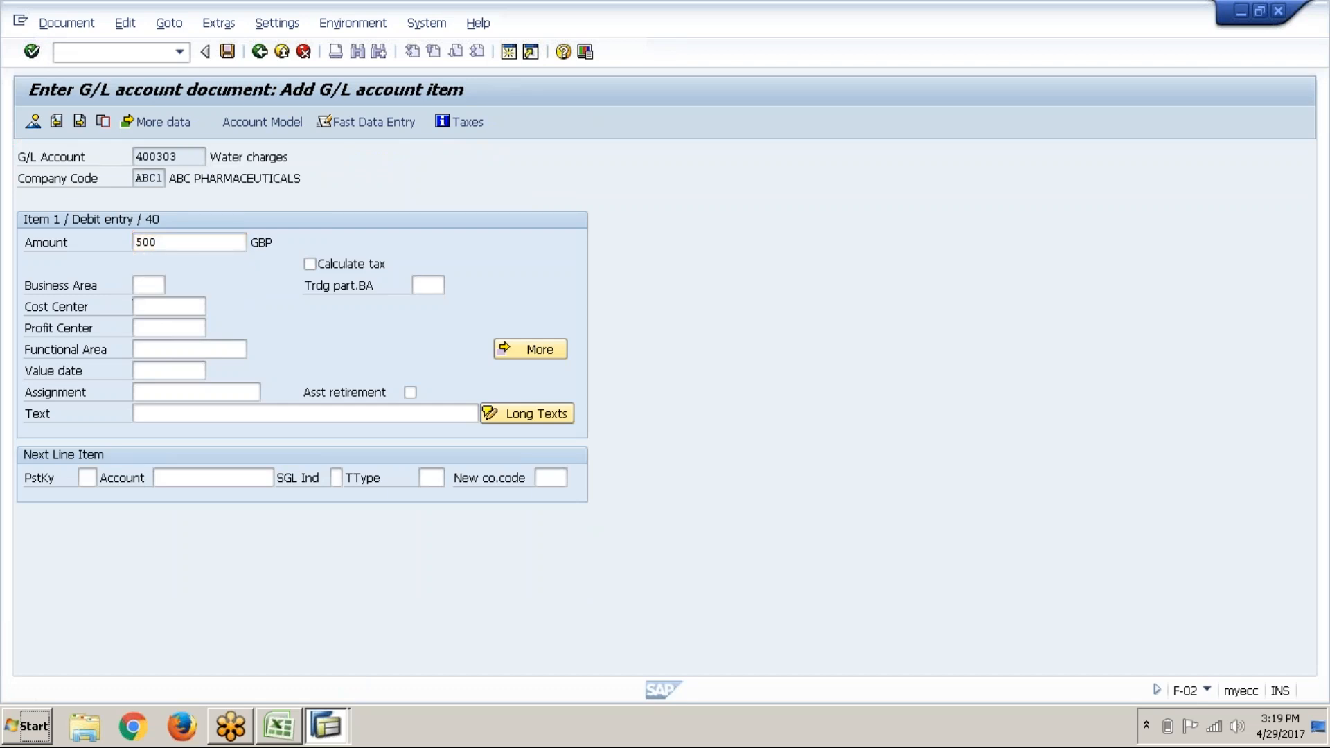
{"action": "key", "text": "Tab"}
{"action": "key", "text": "Tab"}
{"action": "key", "text": "Tab"}
{"action": "key", "text": "Tab"}
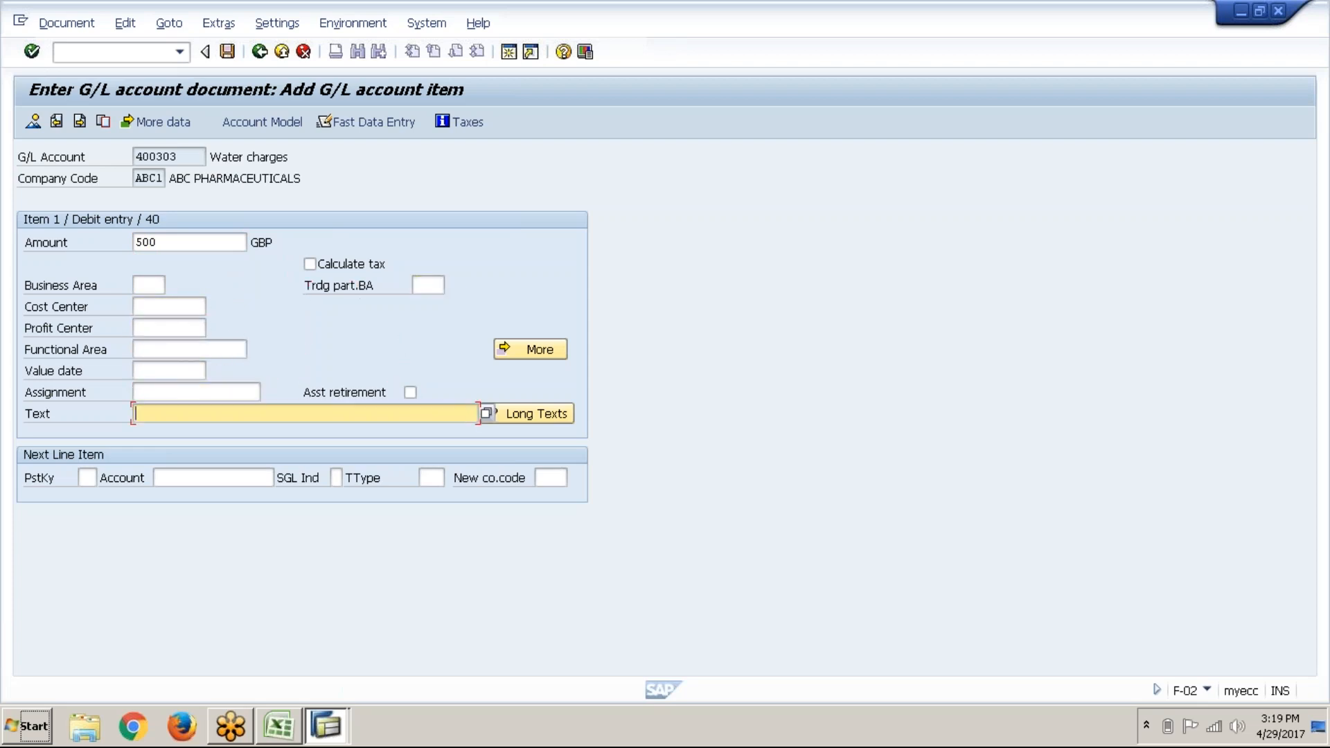
{"action": "type", "text": "Water charges paid"}
{"action": "key", "text": "Tab"}
{"action": "key", "text": "Tab"}
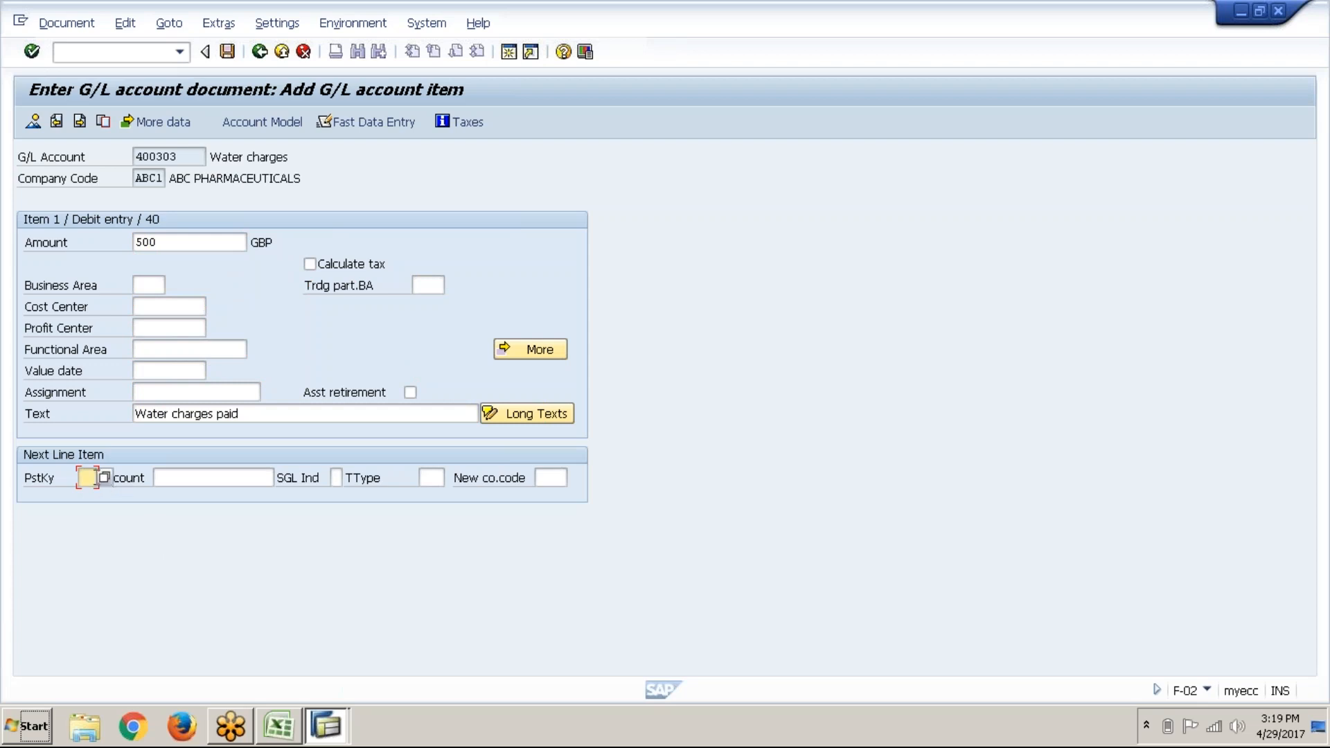
Step: Verify the bank line's posting key in Excel and enter key 50
{"action": "key", "text": "alt+Tab"}
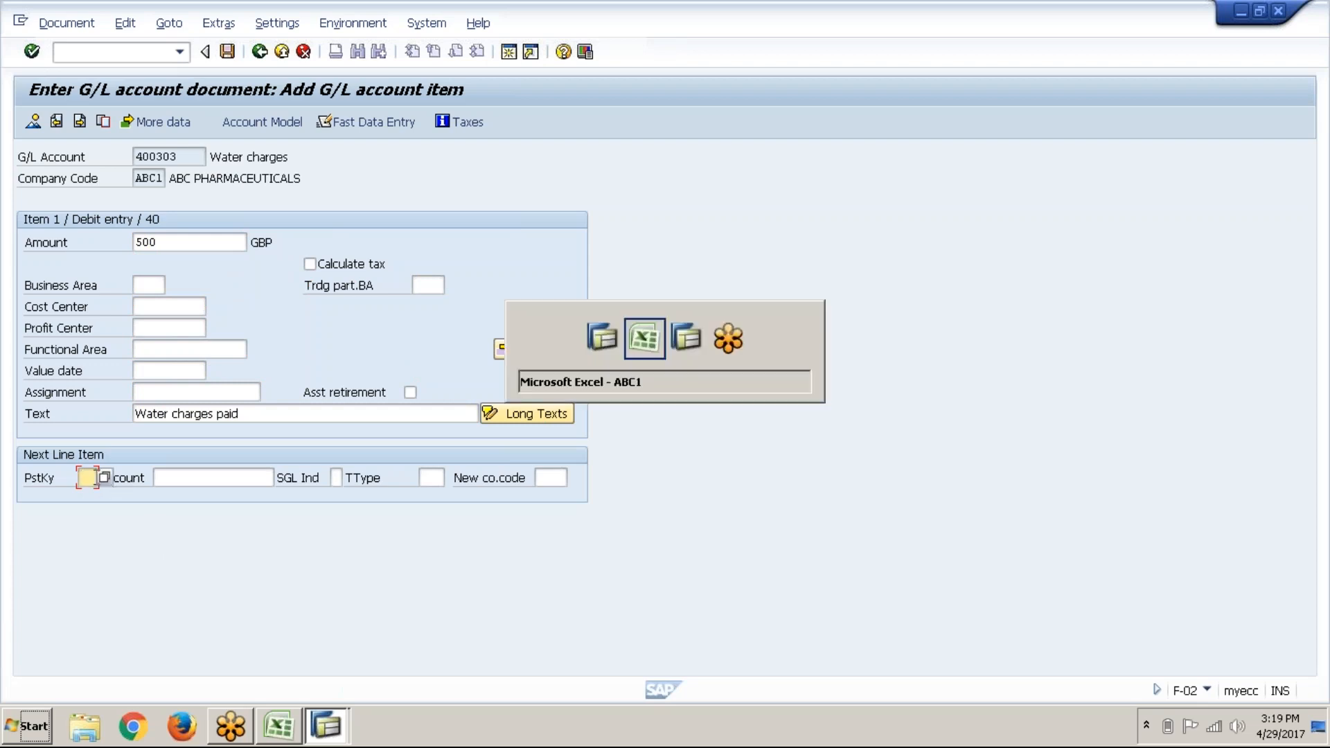
{"action": "left_click", "coordinate": [287, 627]}
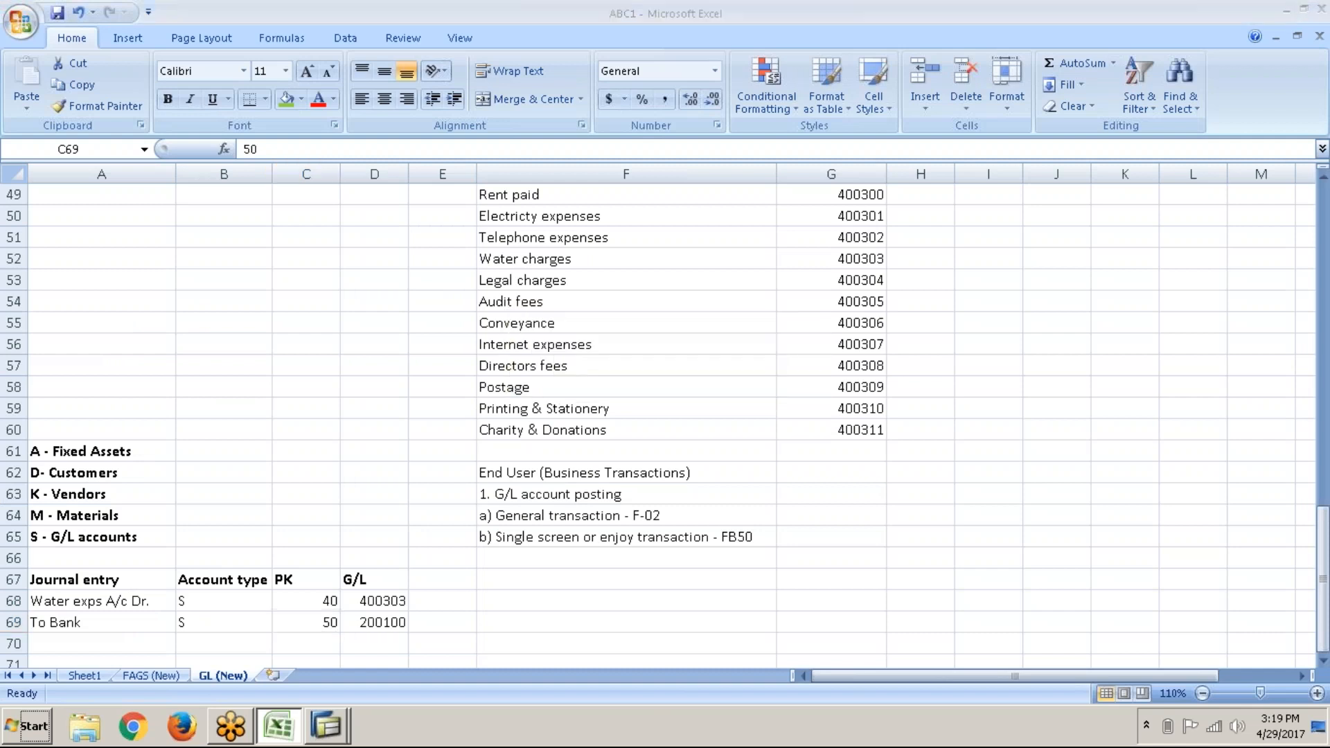
{"action": "key", "text": "alt+Tab"}
{"action": "type", "text": "50"}
{"action": "key", "text": "Tab"}
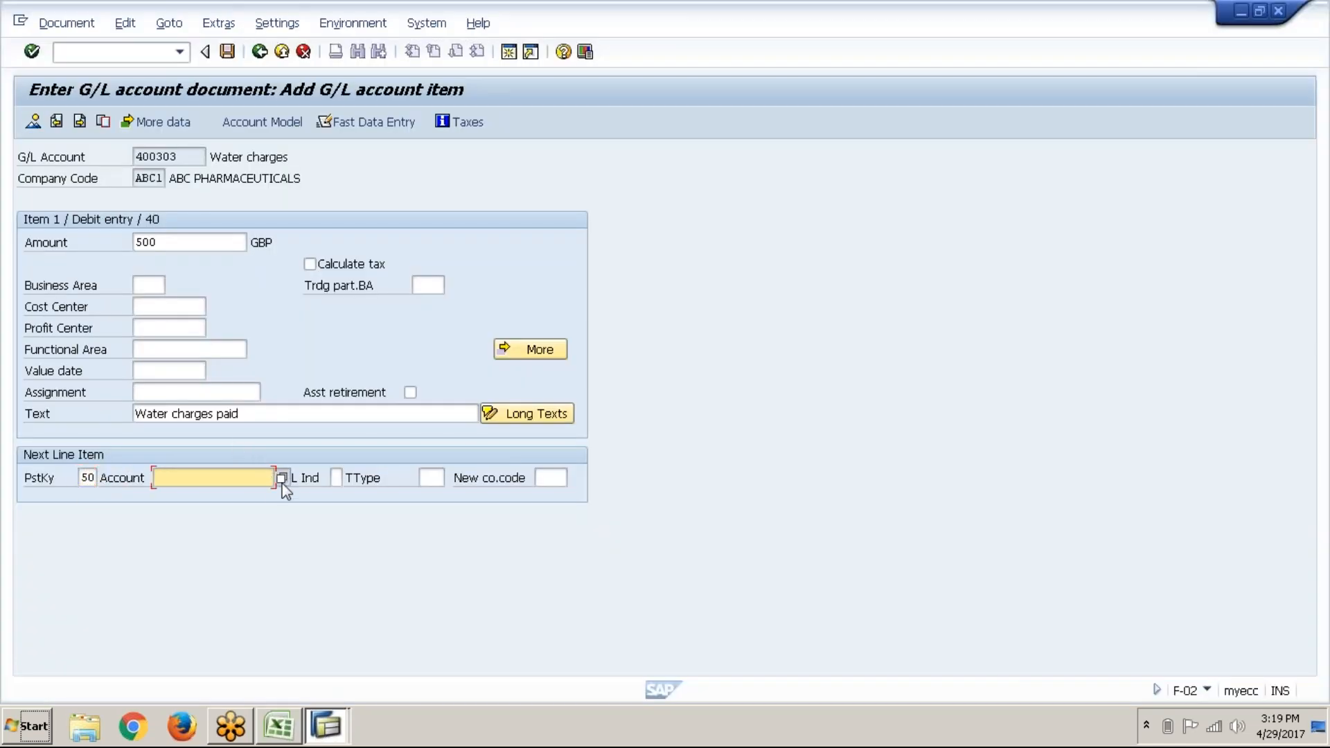
Step: Take bank account 200100 from the account search and confirm the 500 GBP debit item
{"action": "key", "text": "alt+Tab"}
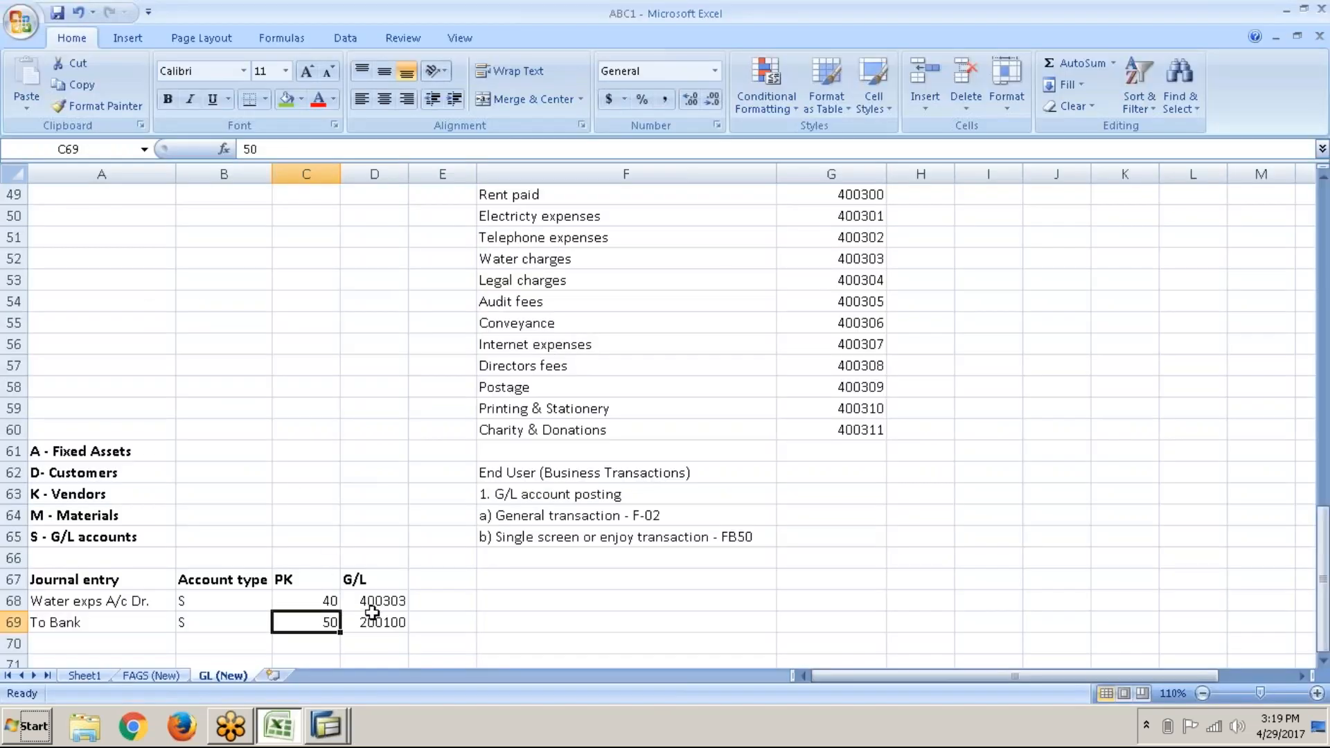
{"action": "left_click", "coordinate": [365, 617]}
{"action": "key", "text": "alt+Tab"}
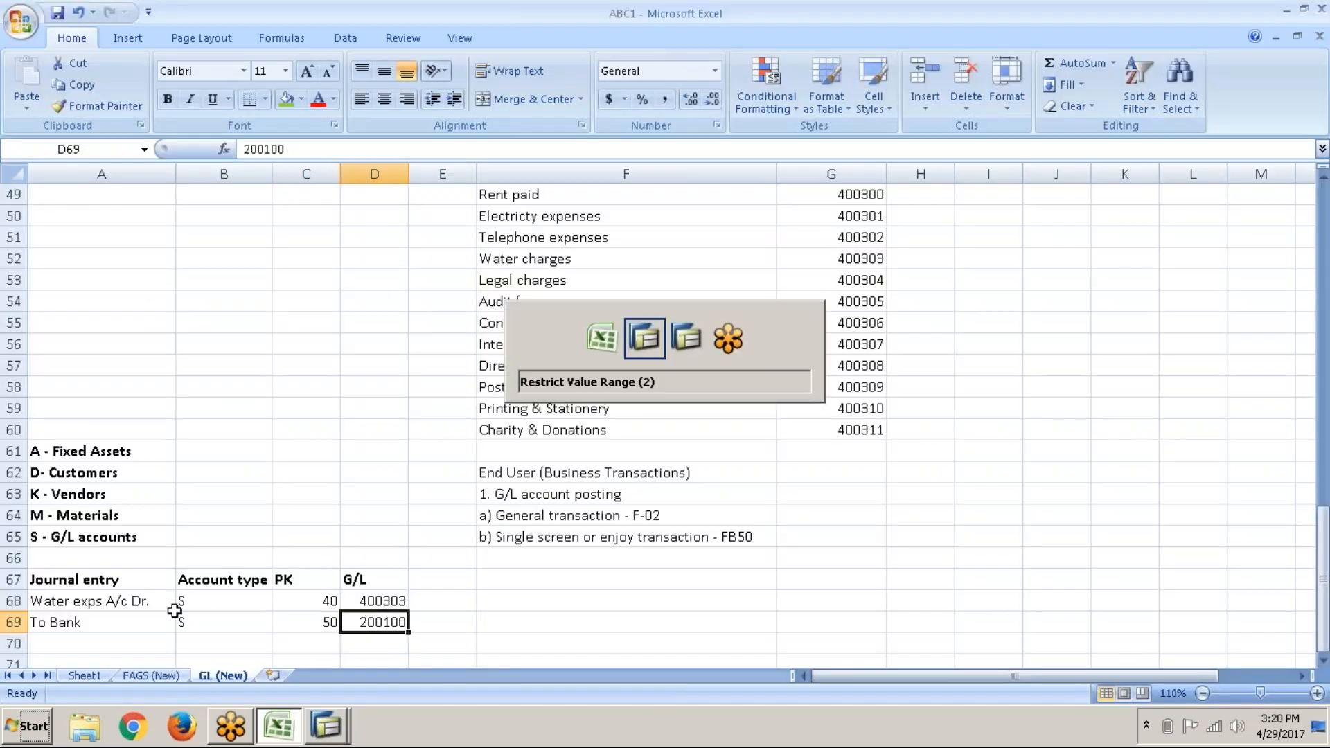
{"action": "left_click", "coordinate": [562, 340]}
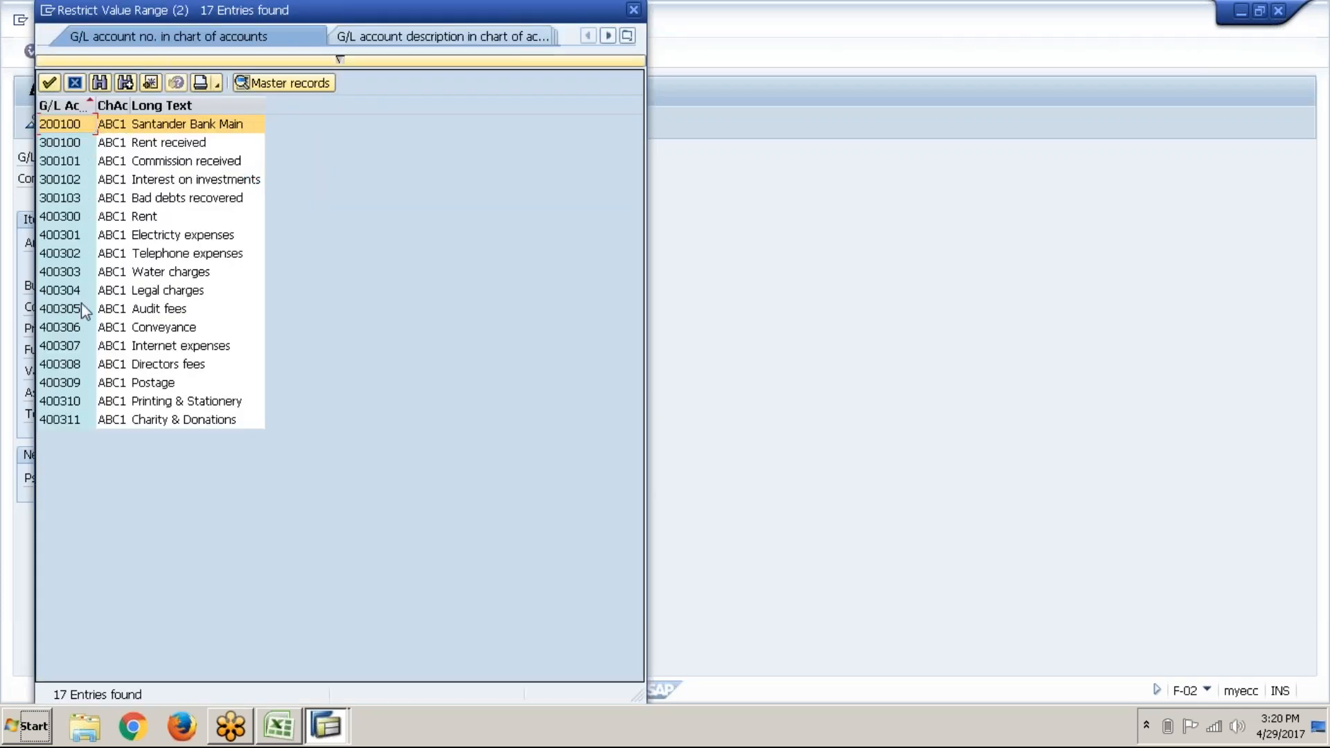
{"action": "left_click", "coordinate": [52, 82]}
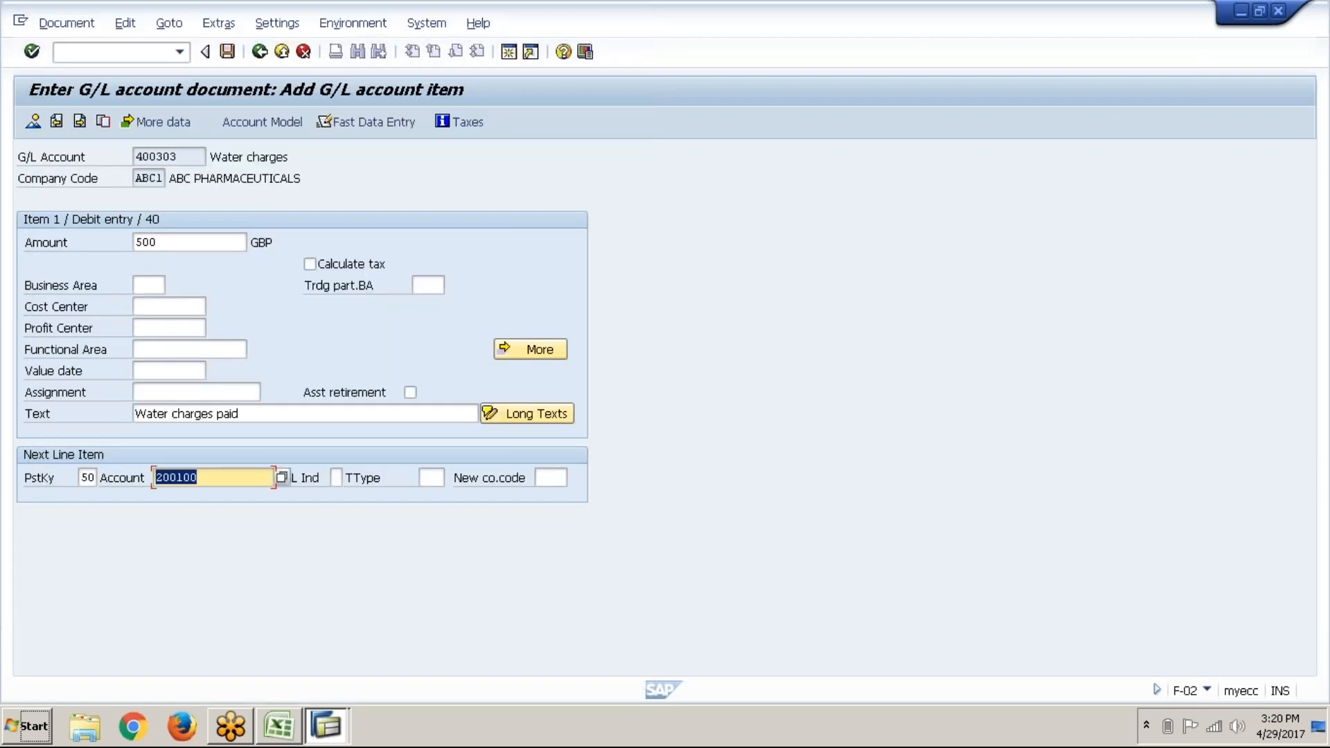
{"action": "left_click", "coordinate": [37, 57]}
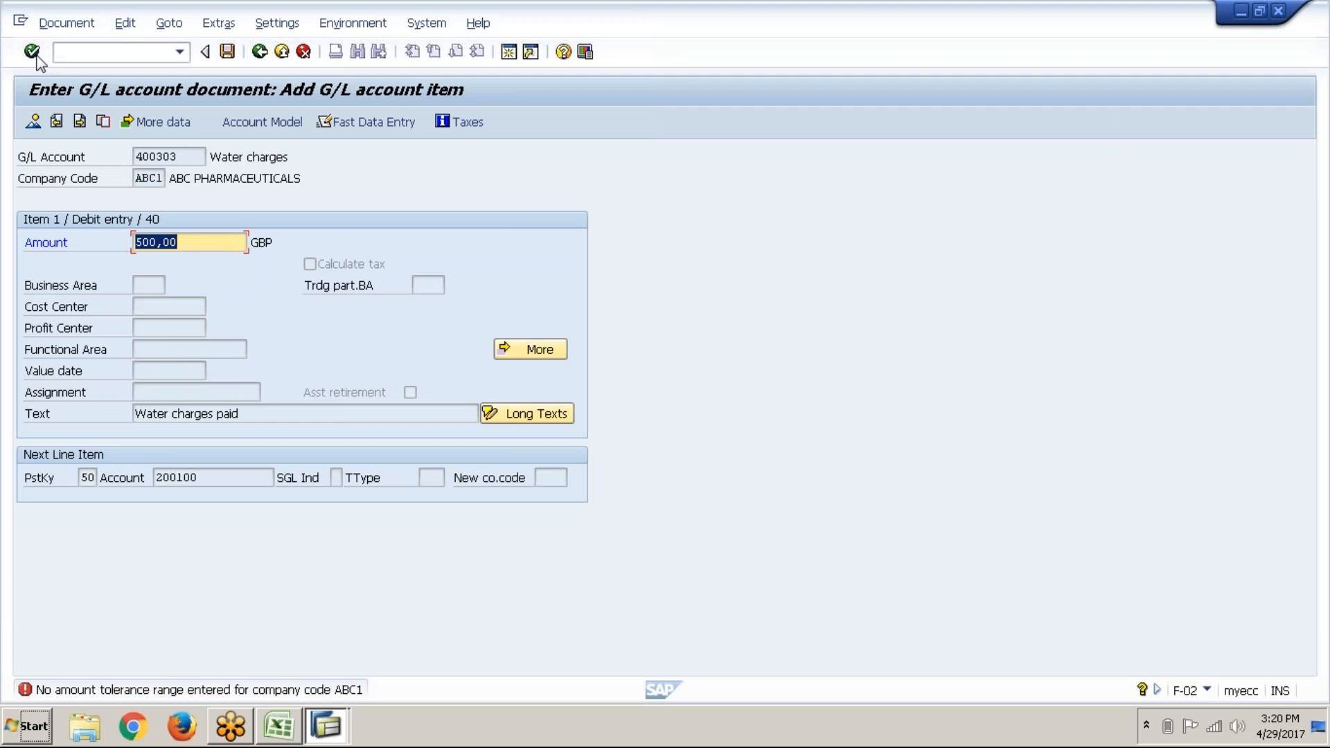
{"action": "double_click", "coordinate": [241, 691]}
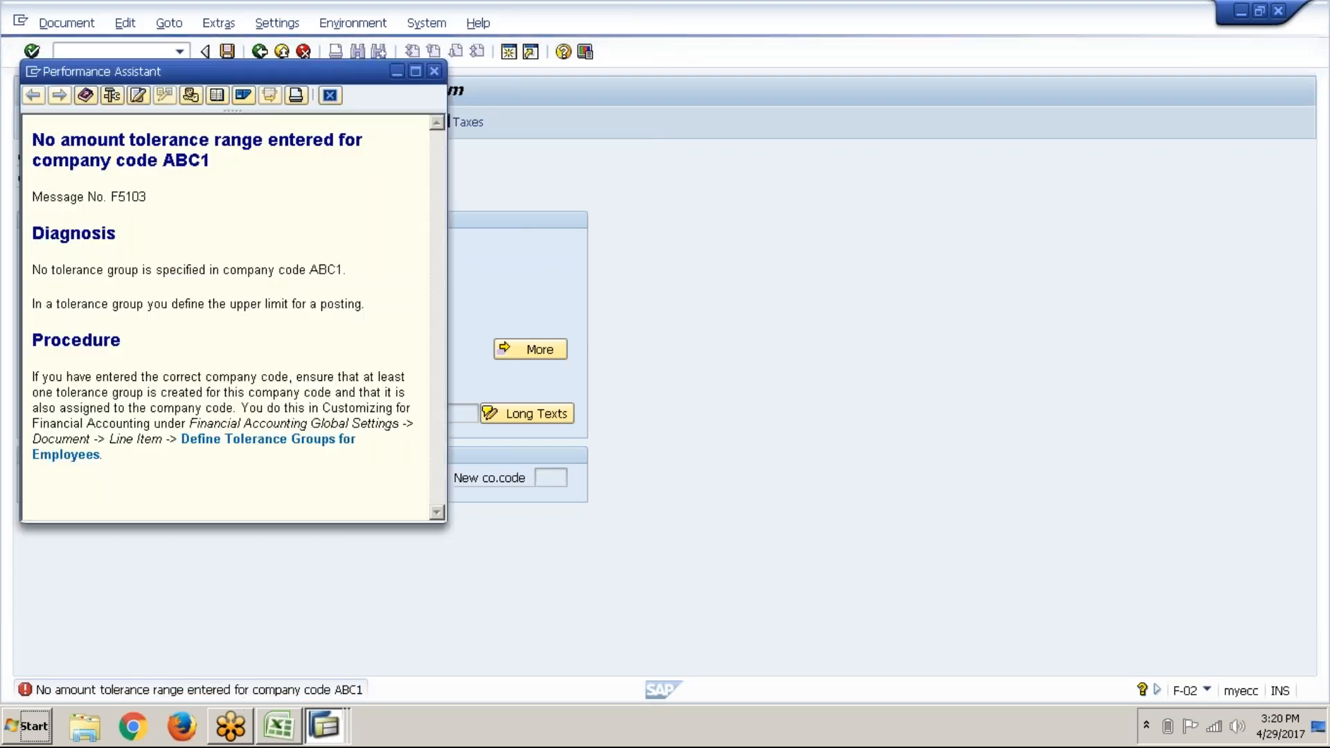
{"action": "left_click", "coordinate": [323, 455]}
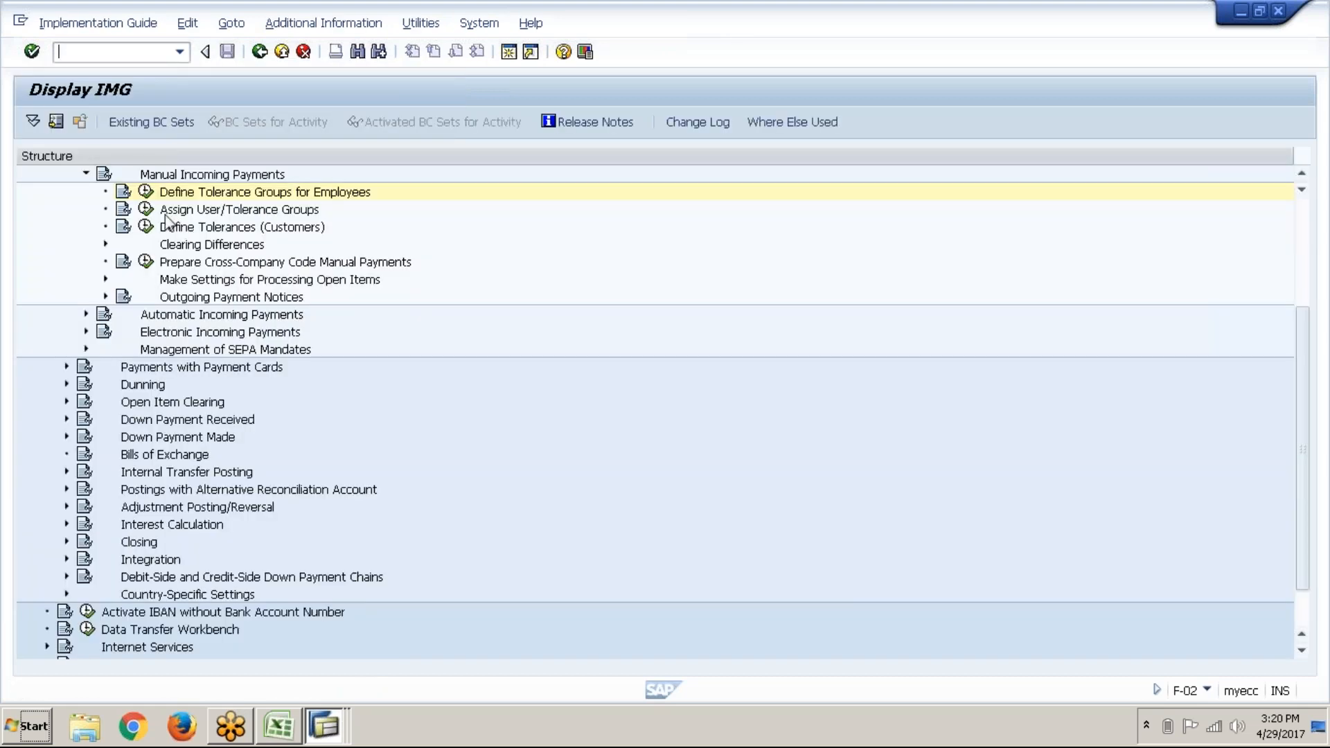
{"action": "left_click", "coordinate": [146, 192]}
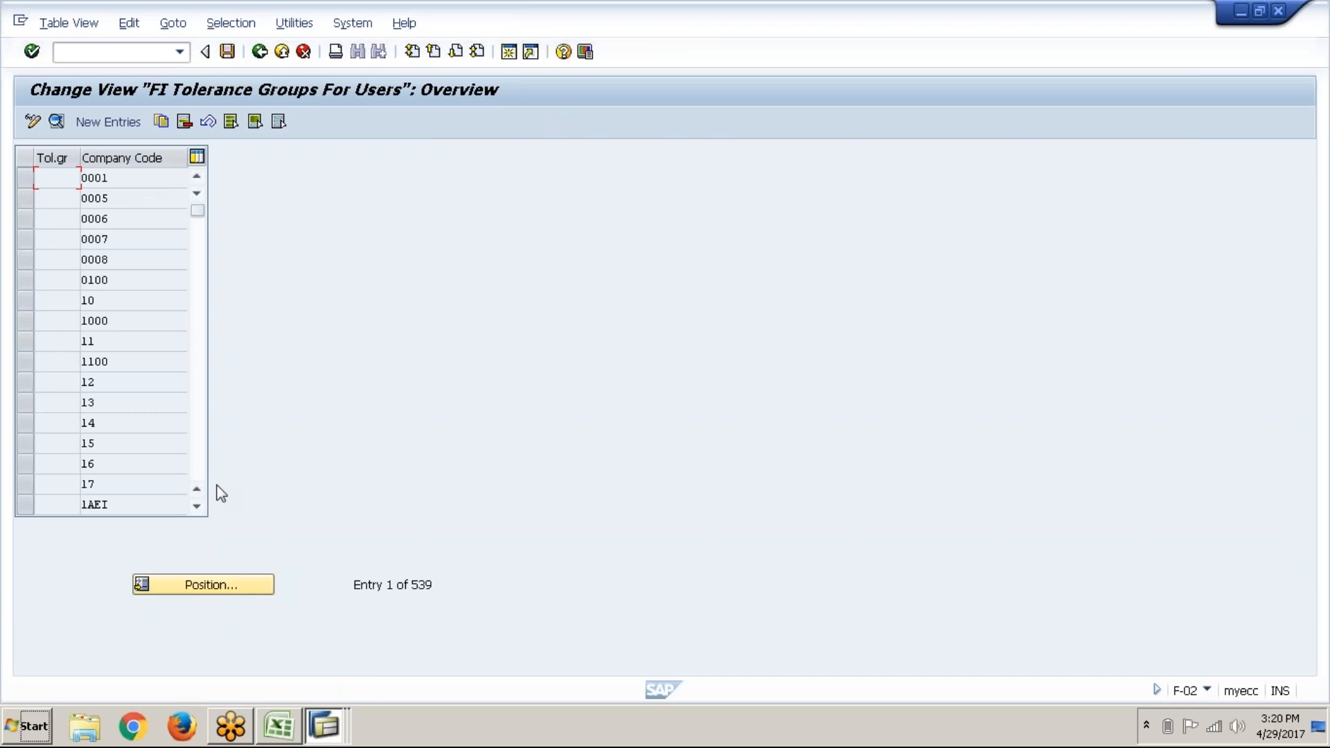
{"action": "left_click", "coordinate": [221, 595]}
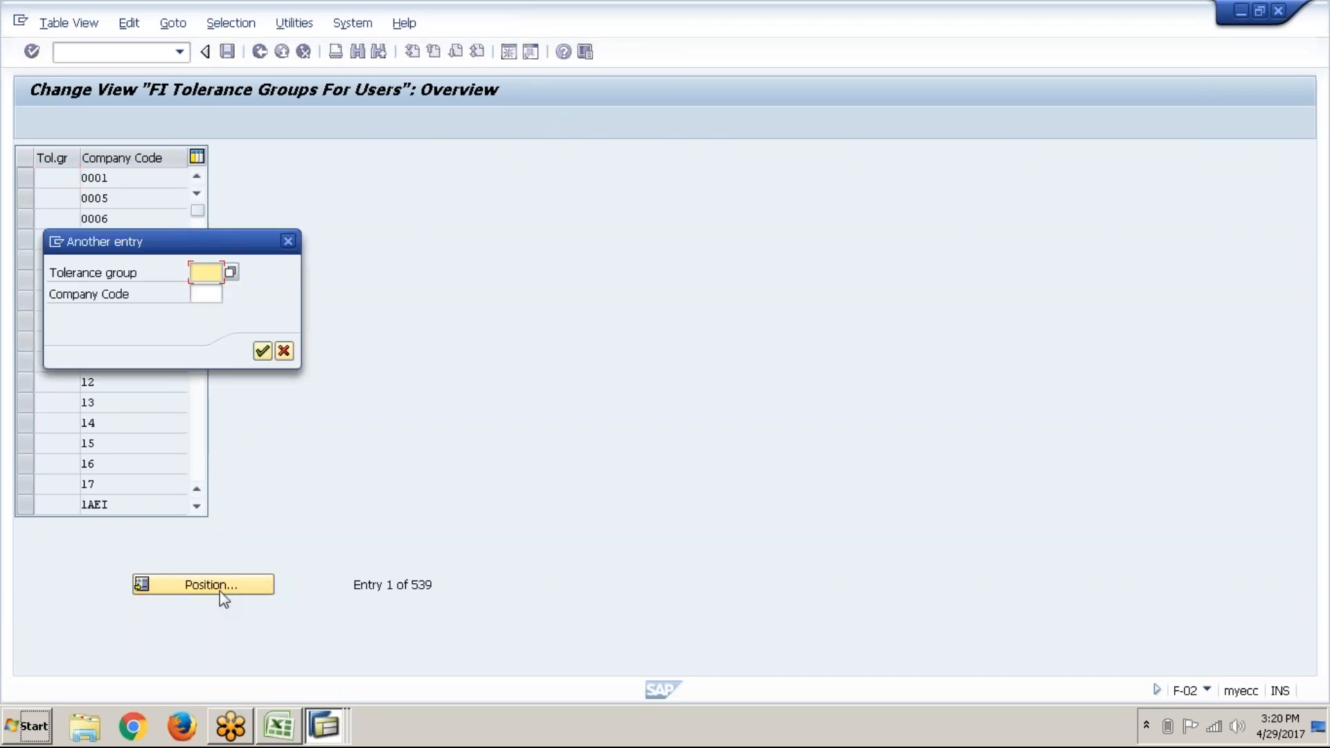
{"action": "left_click", "coordinate": [214, 299]}
{"action": "type", "text": "abc1"}
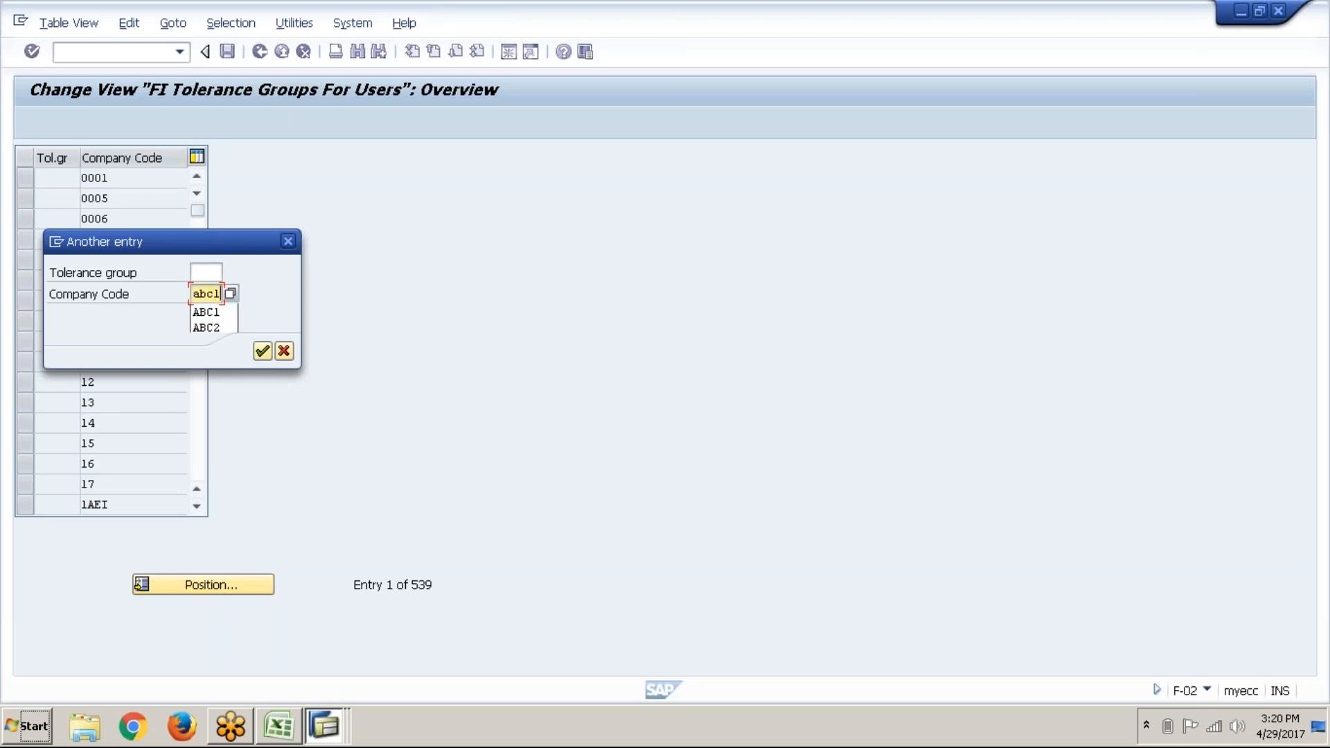
{"action": "key", "text": "Return"}
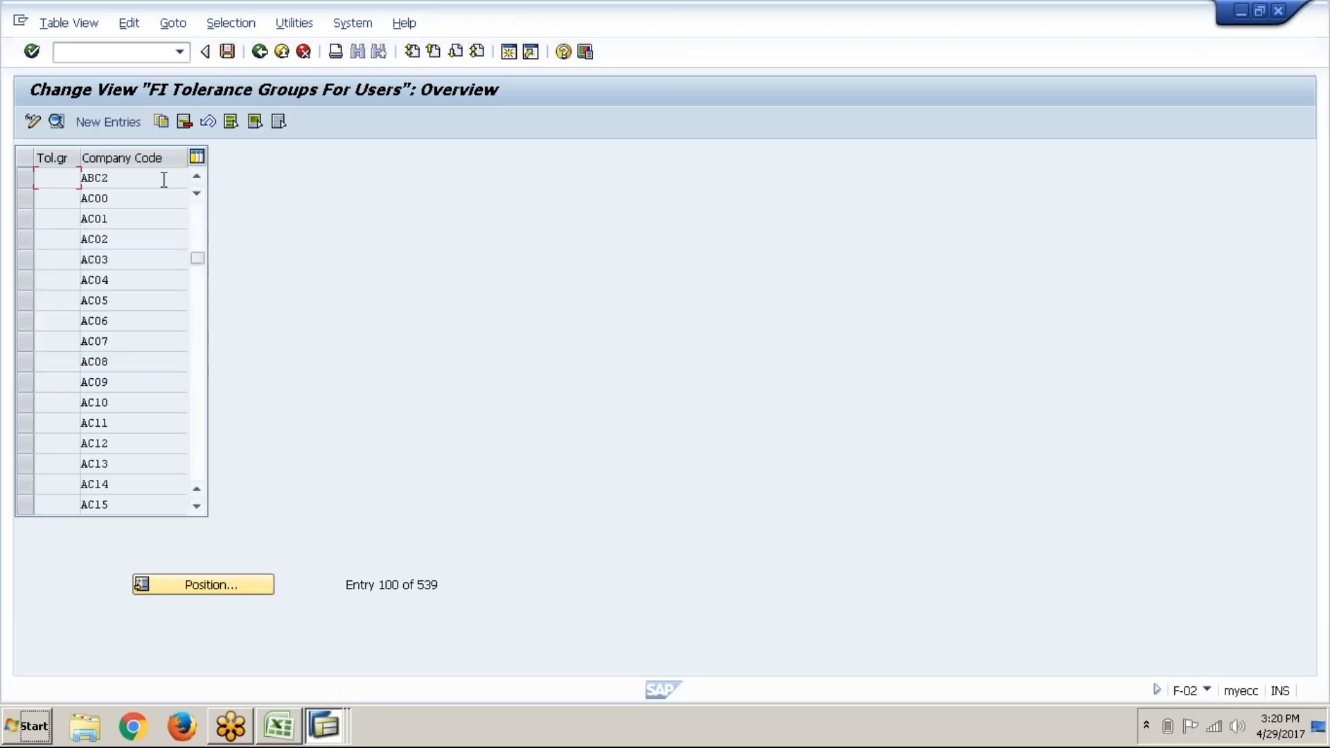
{"action": "left_click", "coordinate": [196, 177]}
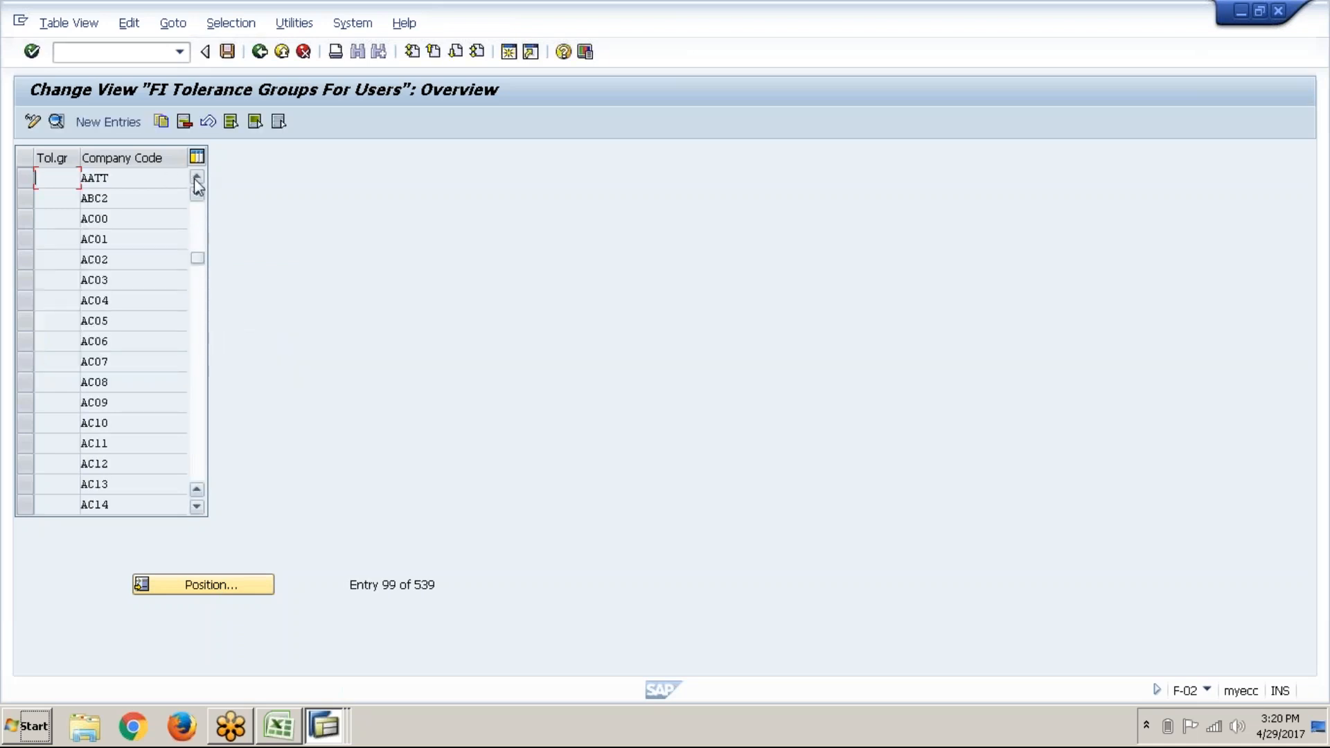
{"action": "left_click", "coordinate": [260, 52]}
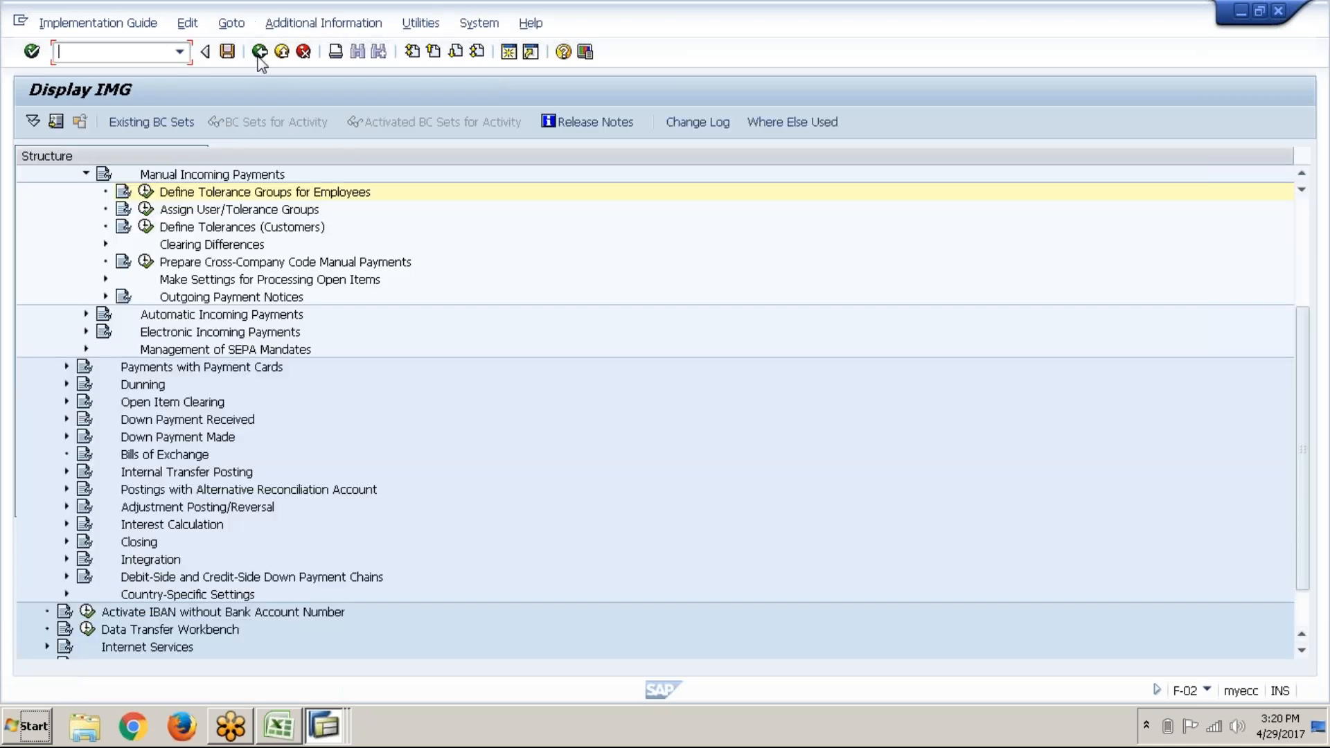
{"action": "left_click", "coordinate": [260, 52]}
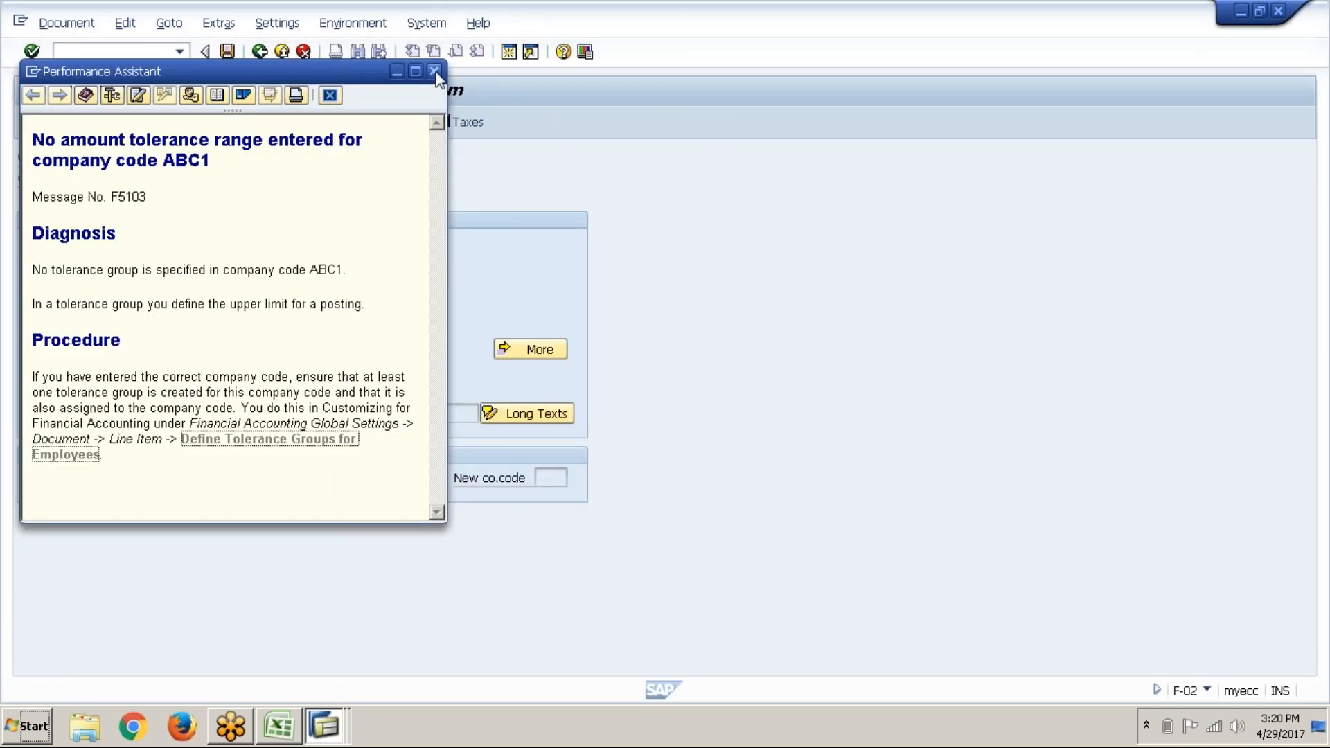
{"action": "left_click", "coordinate": [434, 72]}
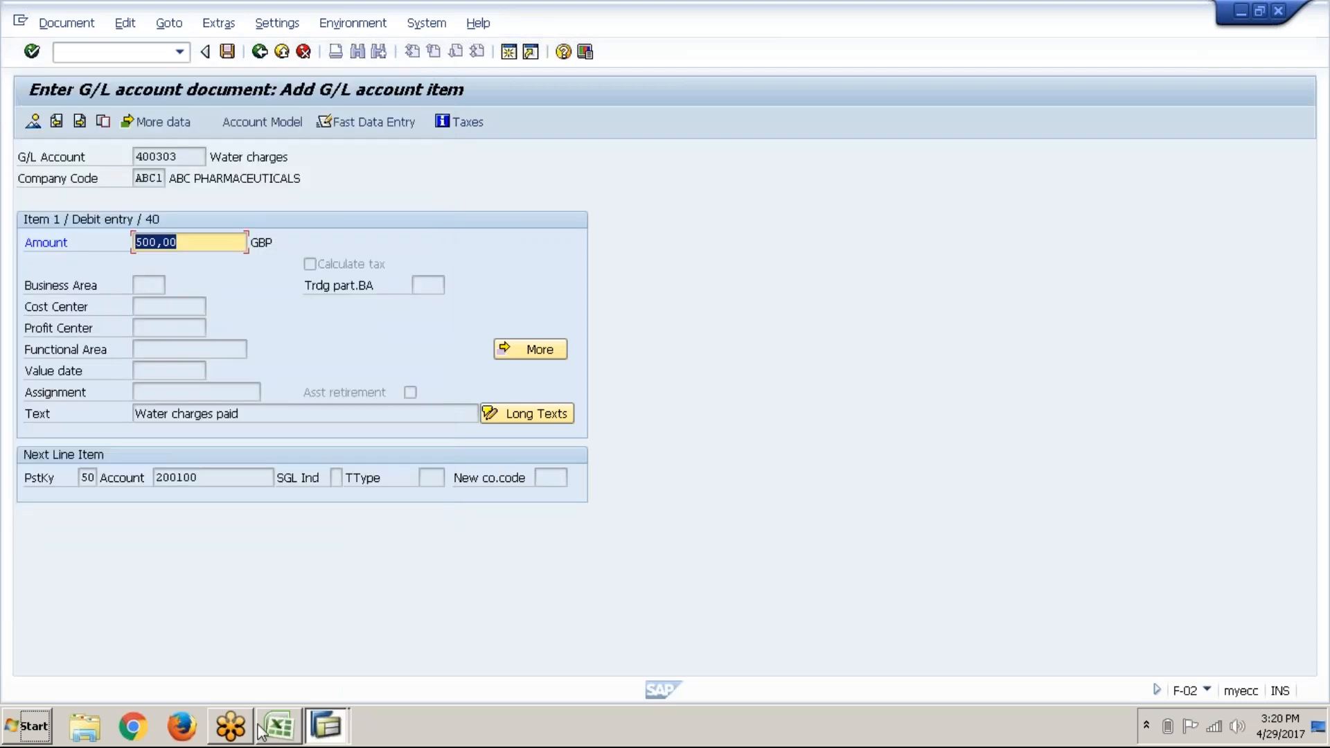
Step: Read the tolerance group note in cell F50 of the FAGS (New) sheet, then return to SAP
{"action": "left_click", "coordinate": [279, 727]}
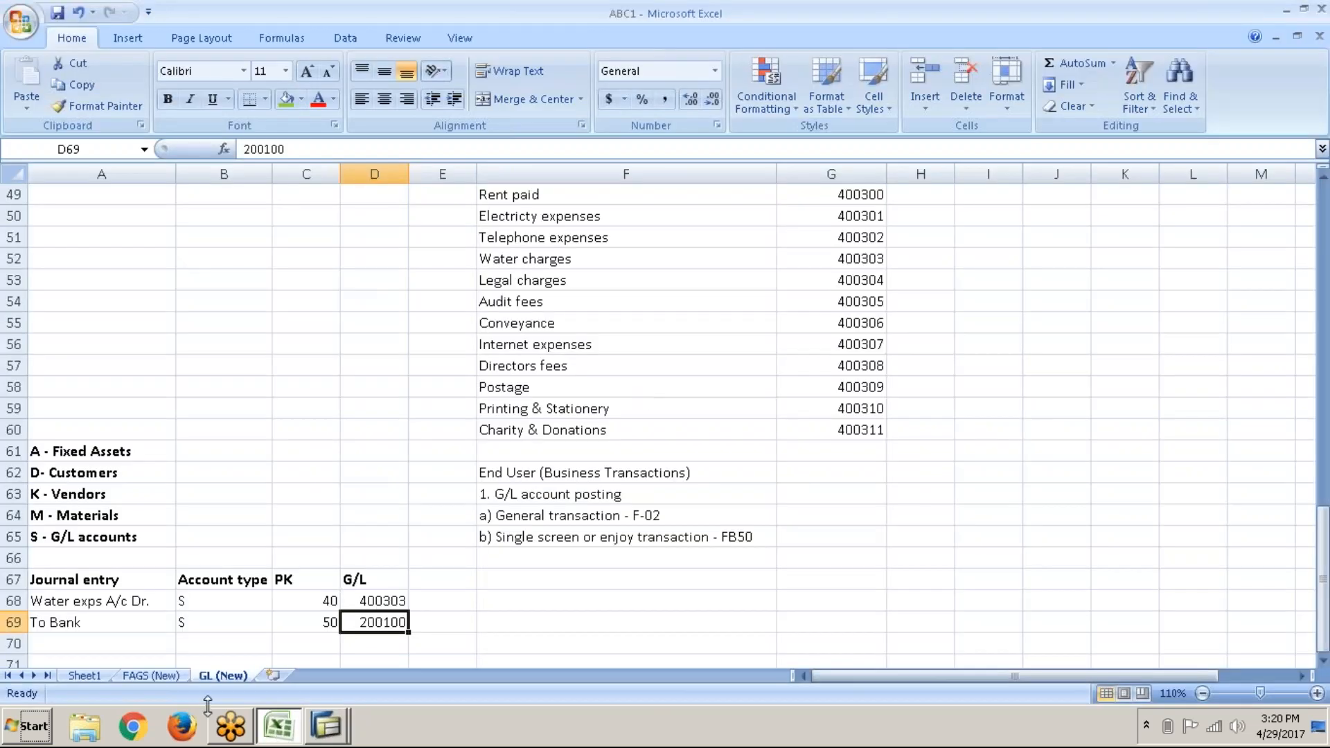
{"action": "left_click", "coordinate": [182, 678]}
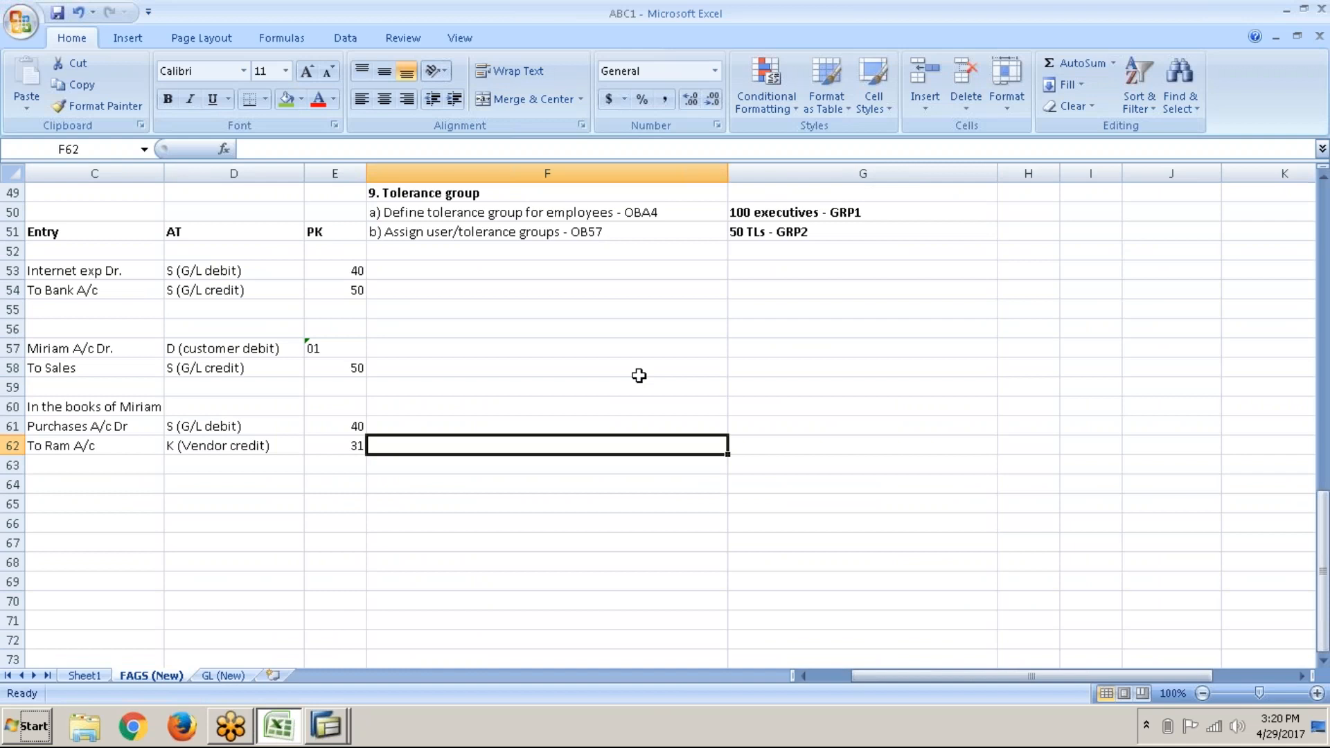
{"action": "left_click", "coordinate": [659, 212]}
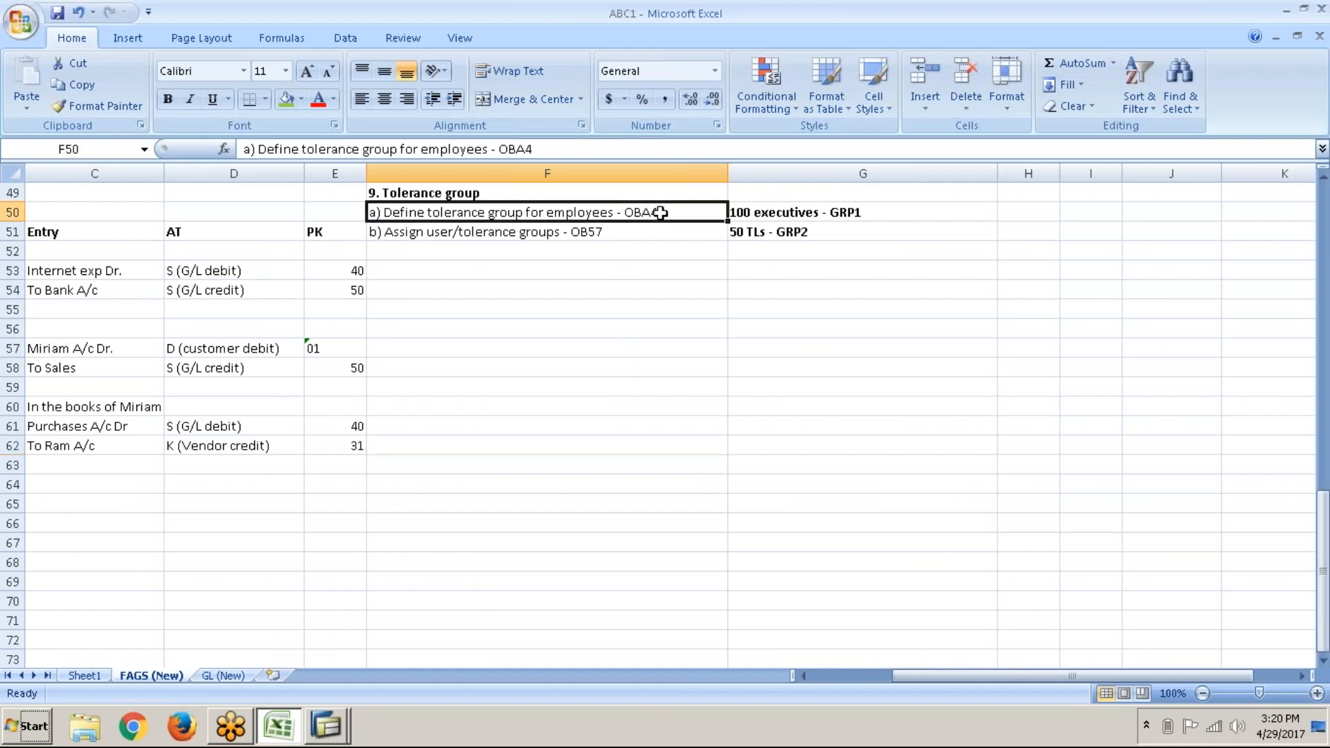
{"action": "key", "text": "alt+Tab"}
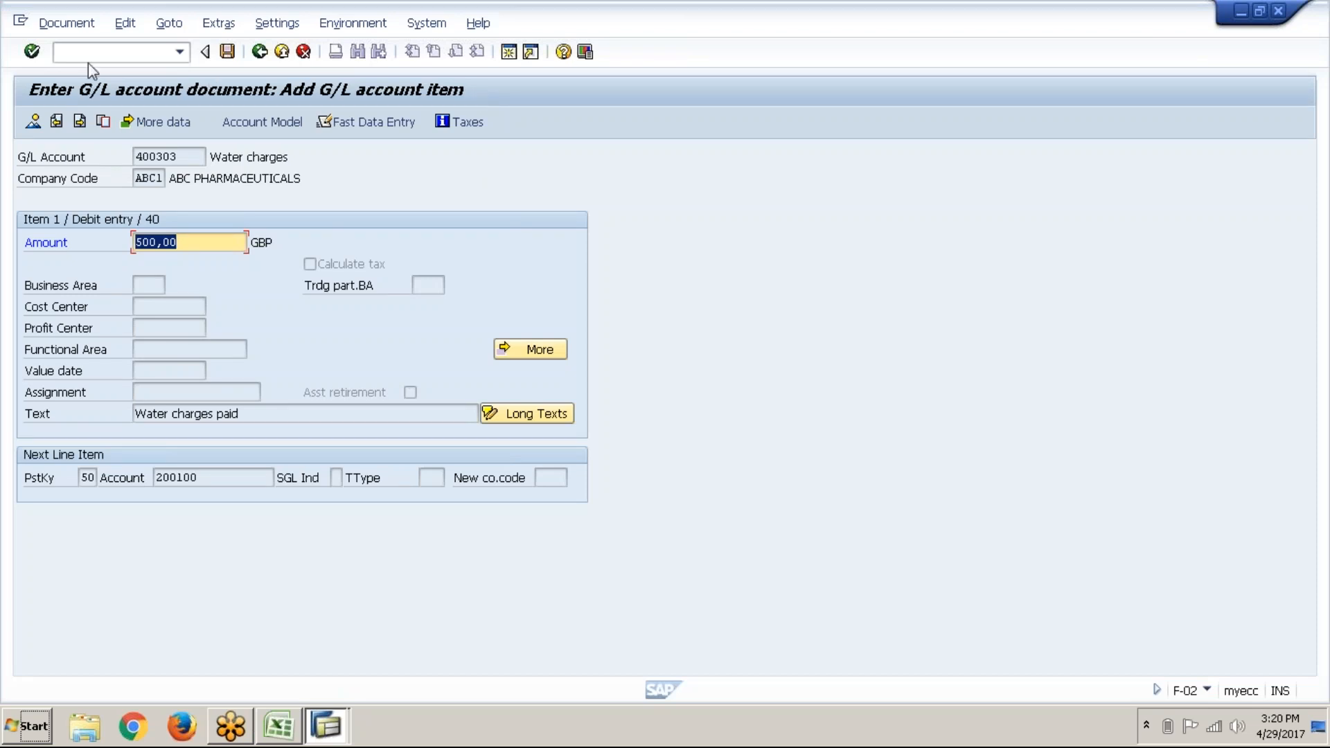
Step: Open OBA4 tolerance groups for users and scroll through the list
{"action": "left_click", "coordinate": [103, 54]}
{"action": "type", "text": "/"}
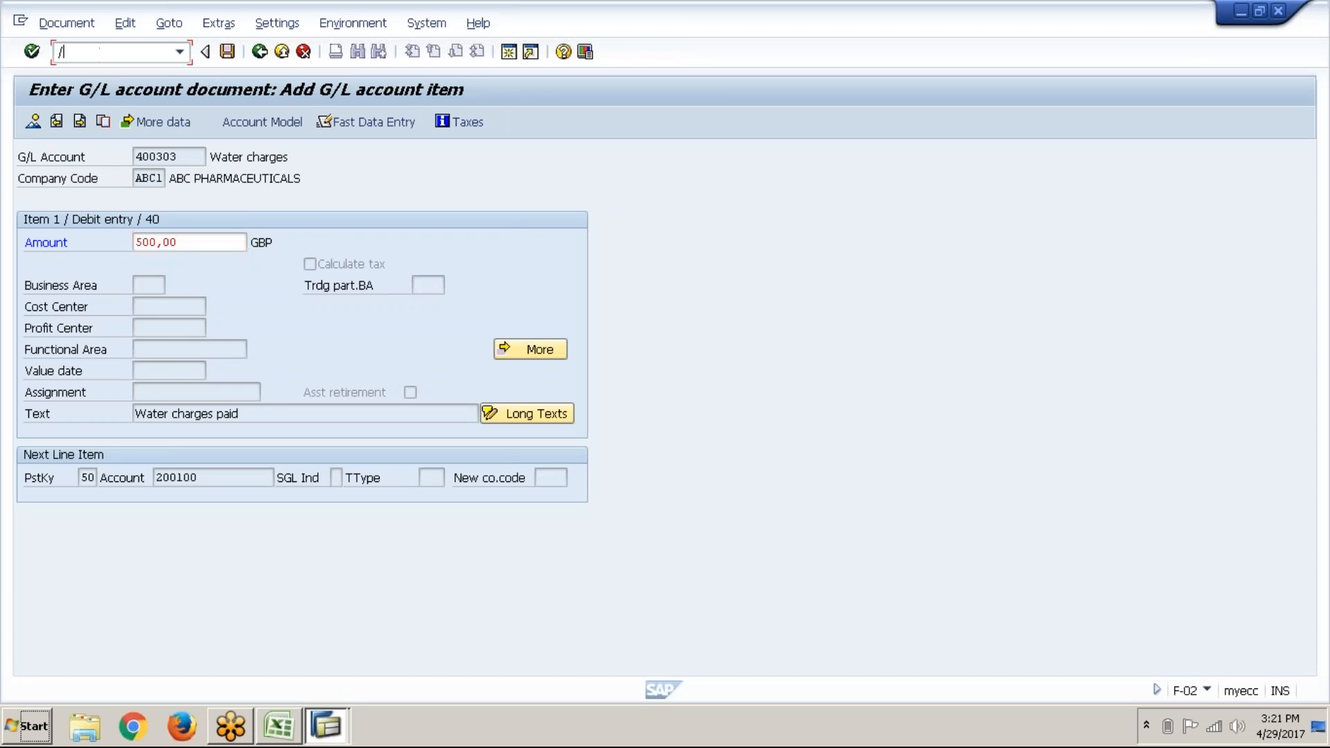
{"action": "type", "text": "noba4"}
{"action": "key", "text": "Return"}
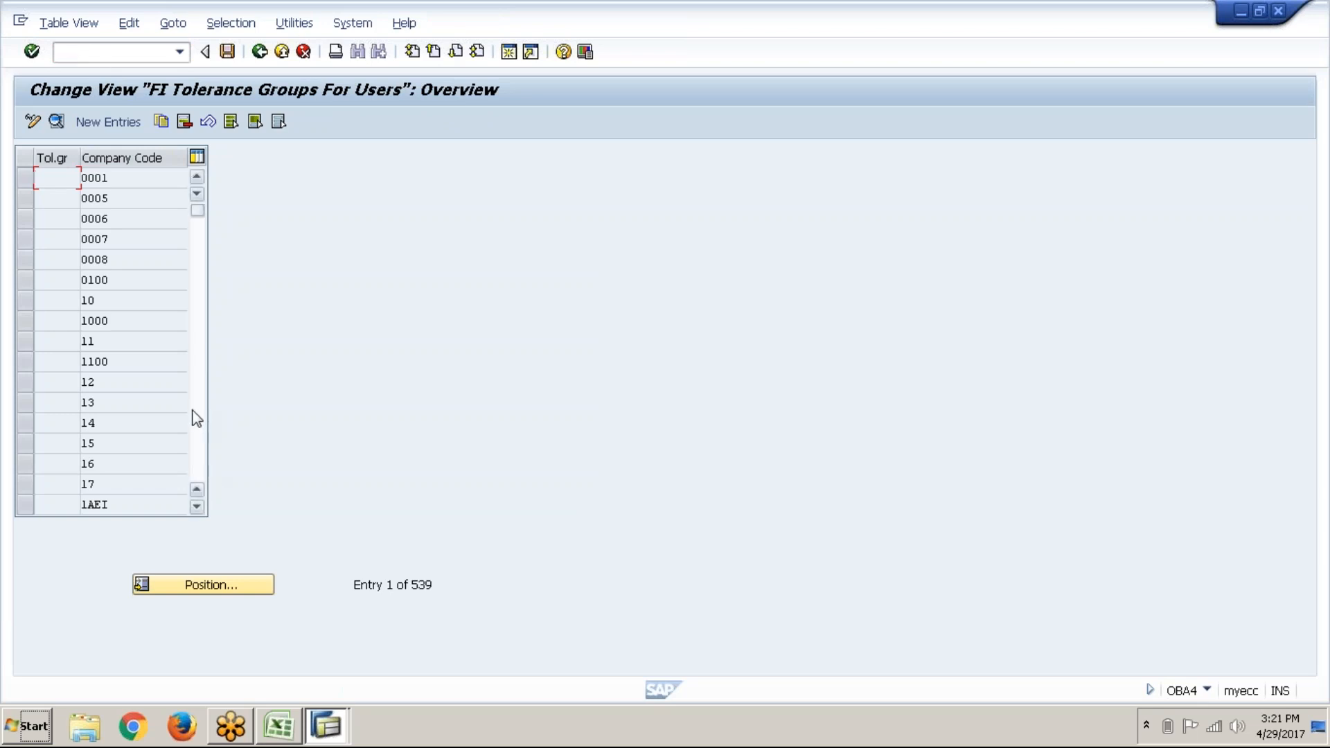
{"action": "scroll", "coordinate": [197, 417], "scroll_direction": "down", "scroll_amount": 3}
{"action": "scroll", "coordinate": [197, 417], "scroll_direction": "down", "scroll_amount": 6}
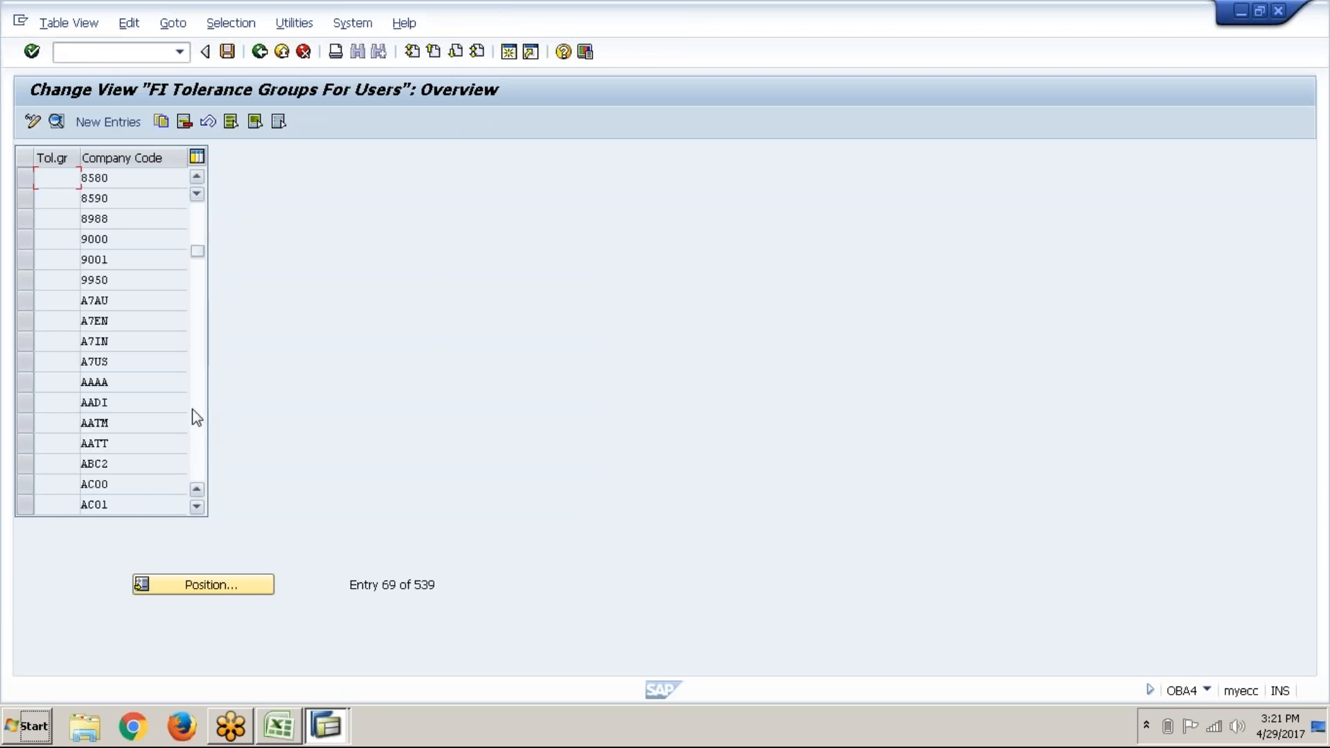
{"action": "scroll", "coordinate": [197, 417], "scroll_direction": "down", "scroll_amount": 8}
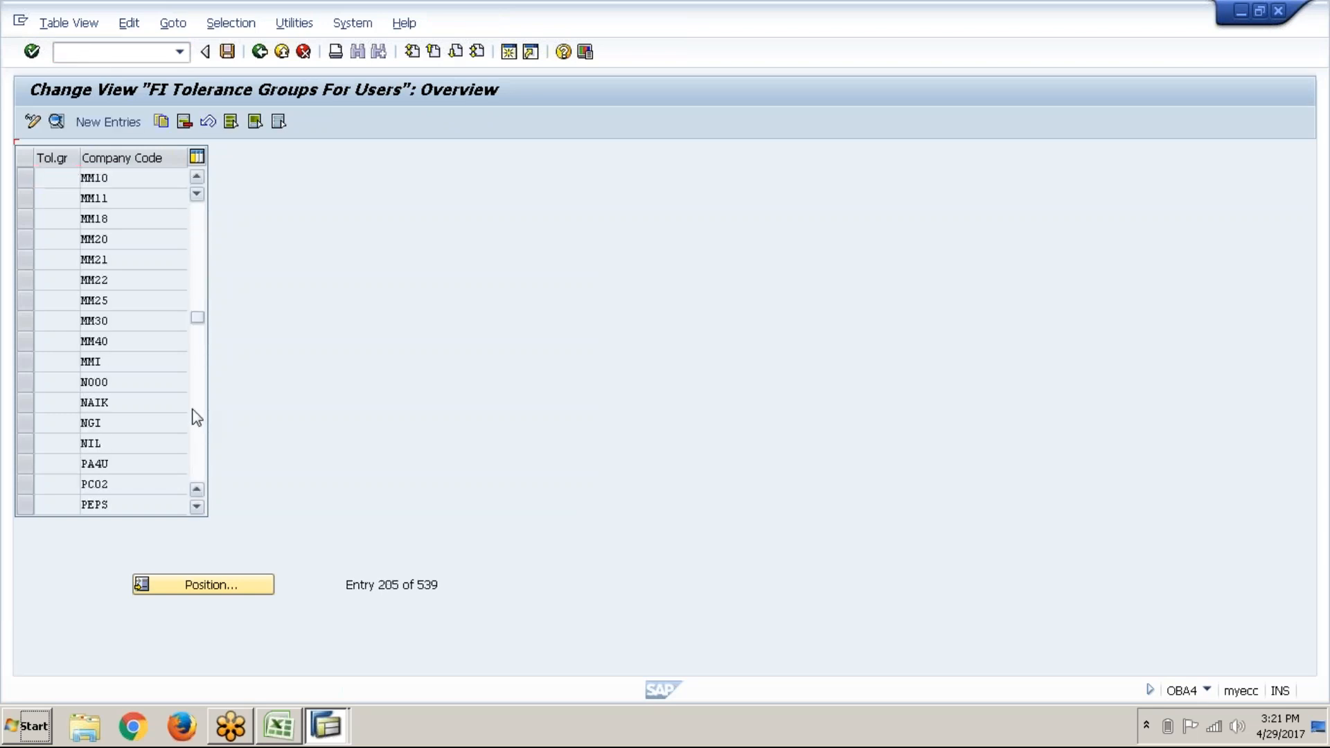
{"action": "scroll", "coordinate": [197, 417], "scroll_direction": "down", "scroll_amount": 2}
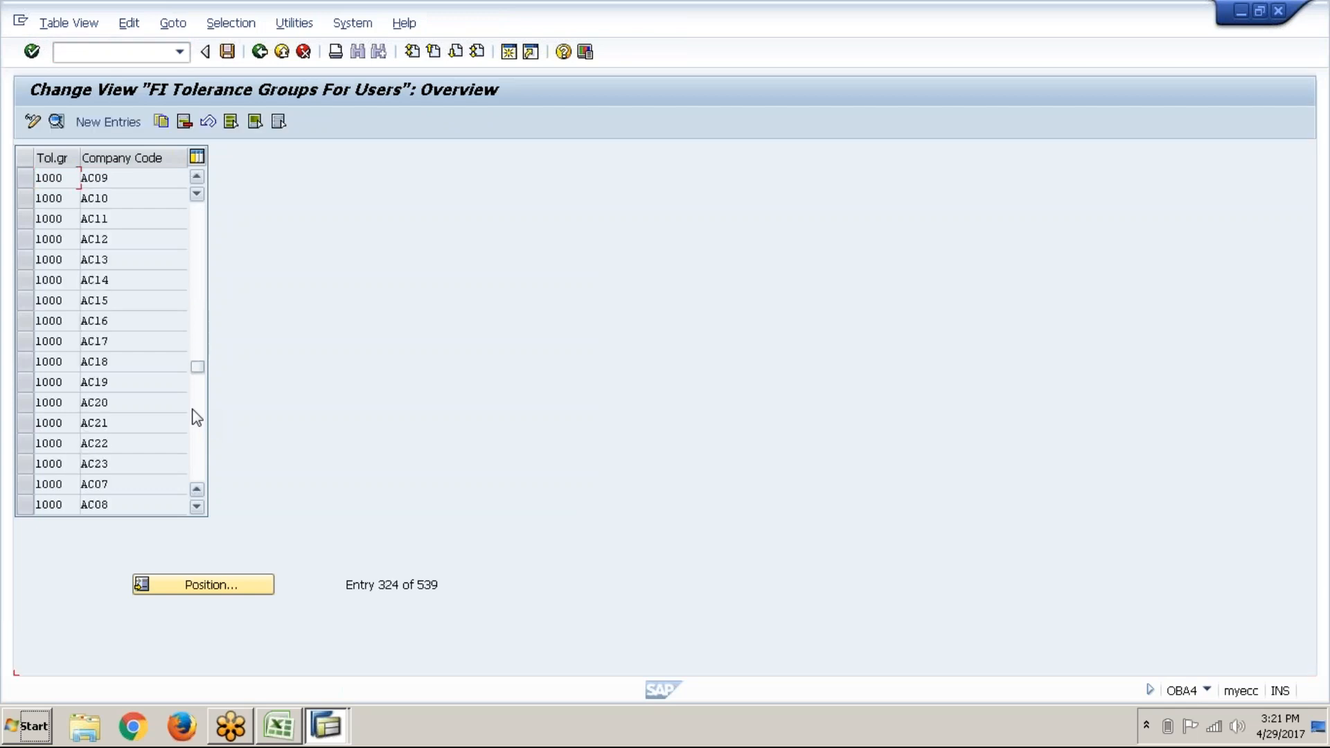
{"action": "scroll", "coordinate": [205, 450], "scroll_direction": "down", "scroll_amount": 5}
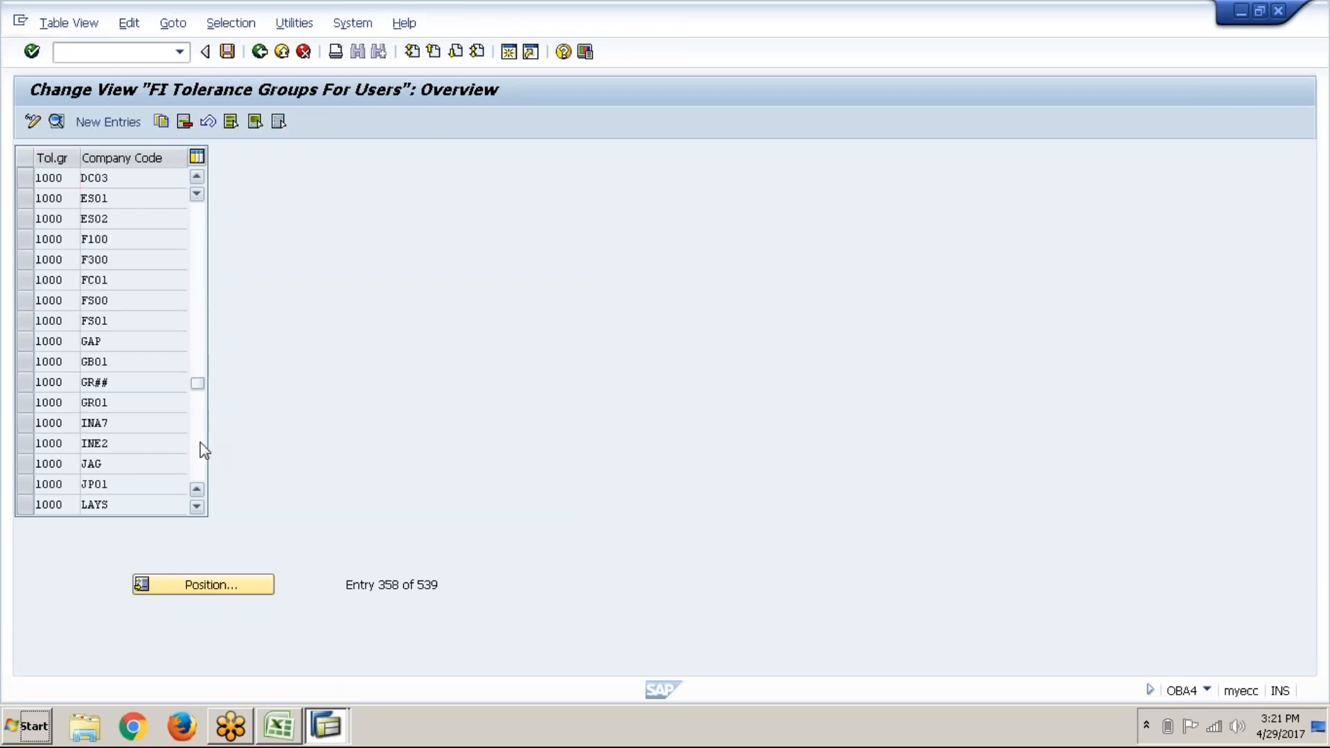
{"action": "scroll", "coordinate": [204, 450], "scroll_direction": "down", "scroll_amount": 1}
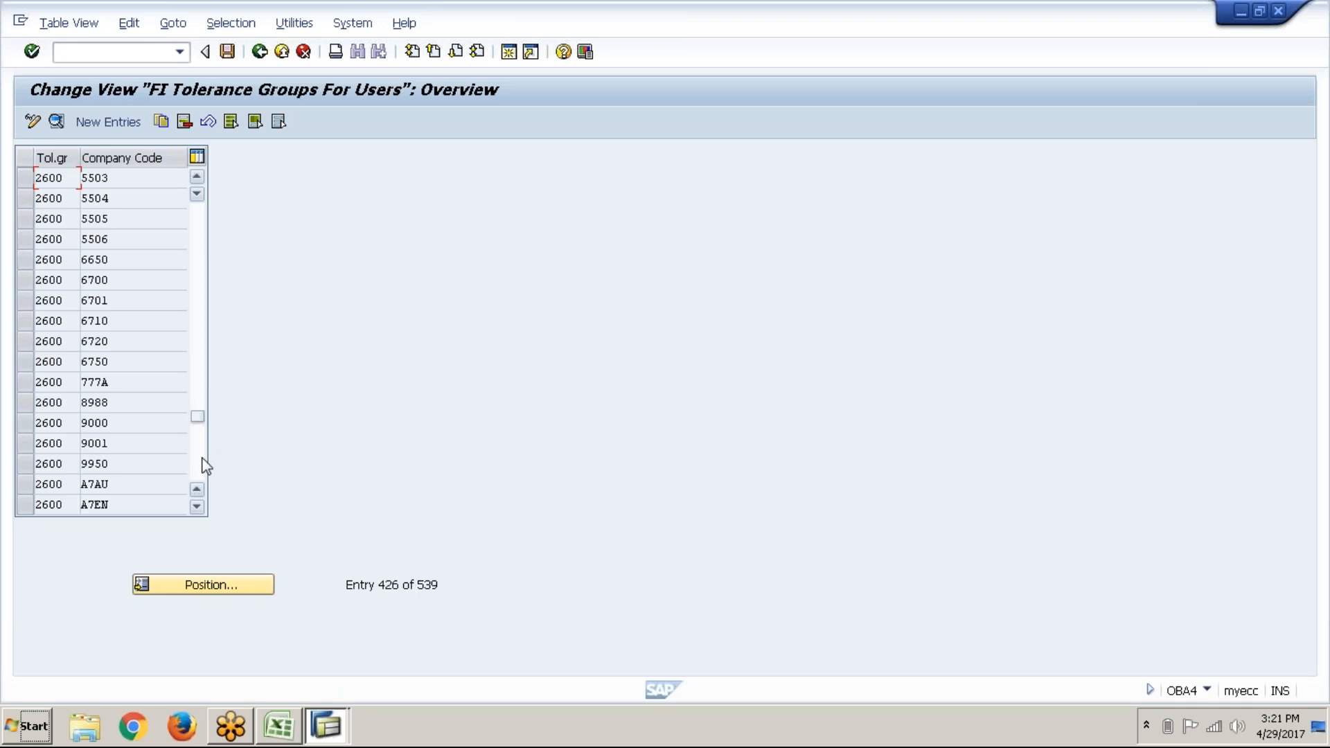
{"action": "scroll", "coordinate": [202, 459], "scroll_direction": "down", "scroll_amount": 4}
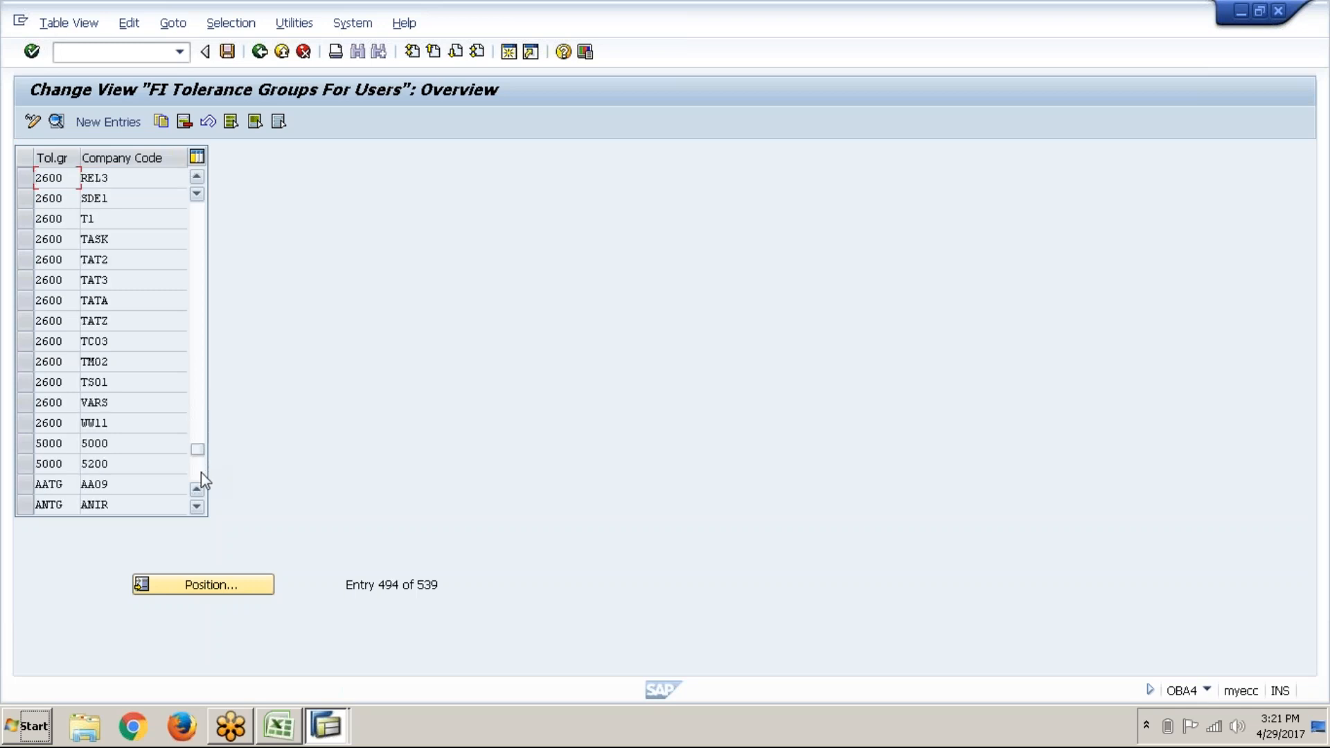
{"action": "scroll", "coordinate": [201, 473], "scroll_direction": "down", "scroll_amount": 1}
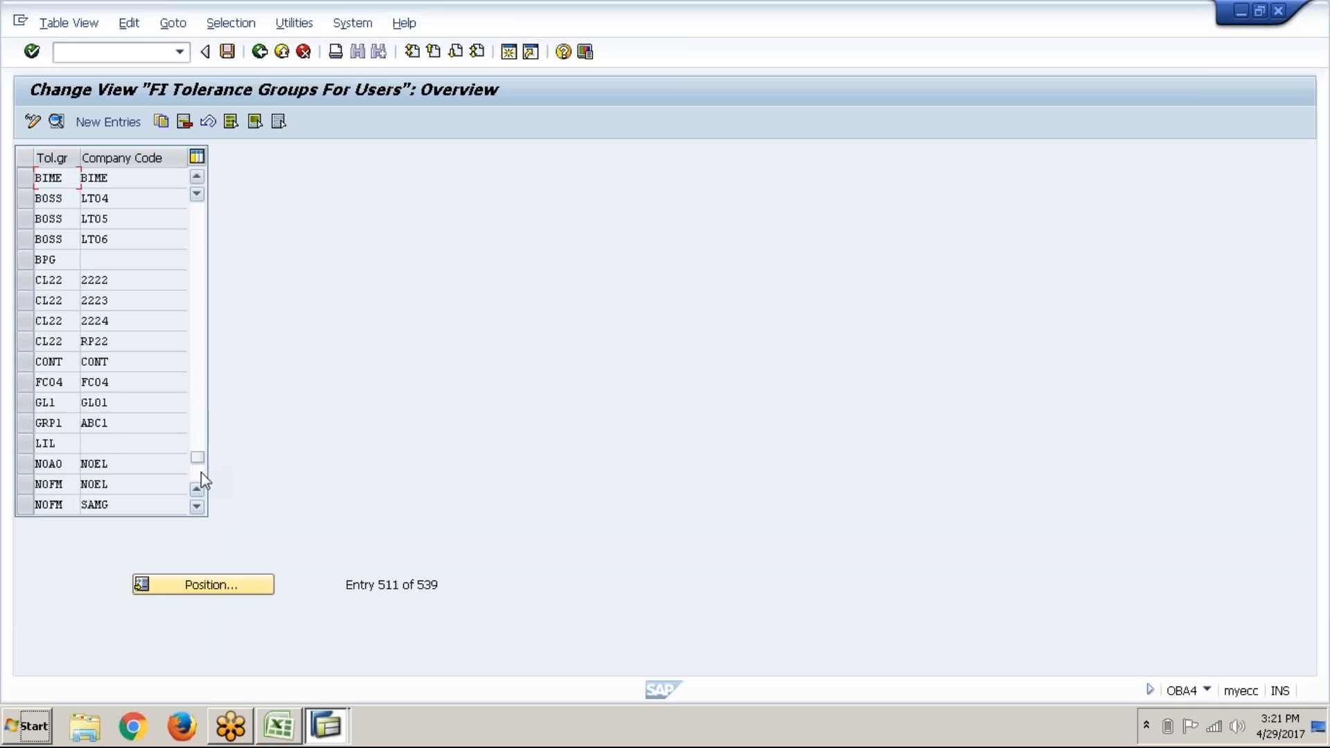
Step: Page back toward the top of the 539-entry list and start a New Entries record
{"action": "left_click", "coordinate": [198, 180]}
{"action": "left_click", "coordinate": [197, 181]}
{"action": "left_click", "coordinate": [197, 180]}
{"action": "left_click", "coordinate": [198, 180]}
{"action": "left_click", "coordinate": [198, 180]}
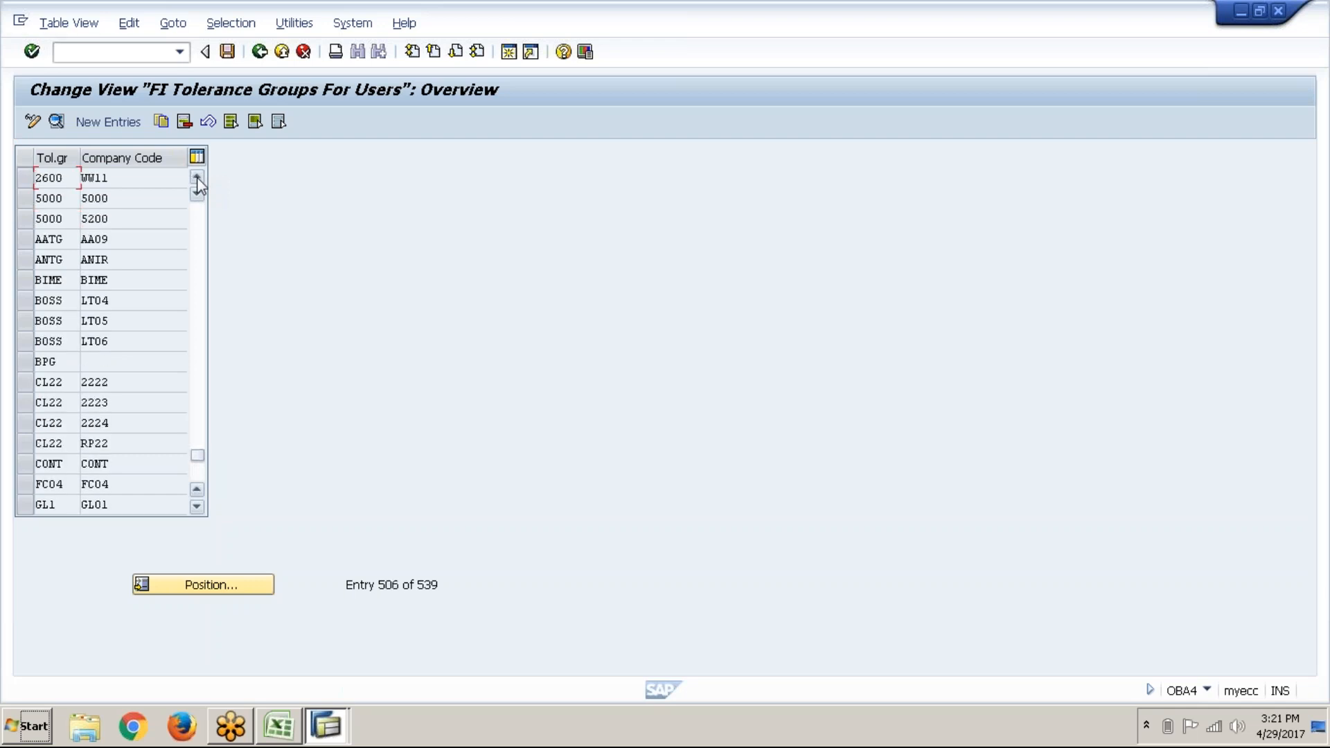
{"action": "left_click", "coordinate": [190, 231]}
{"action": "left_click", "coordinate": [191, 230]}
{"action": "left_click", "coordinate": [191, 231]}
{"action": "left_click", "coordinate": [190, 231]}
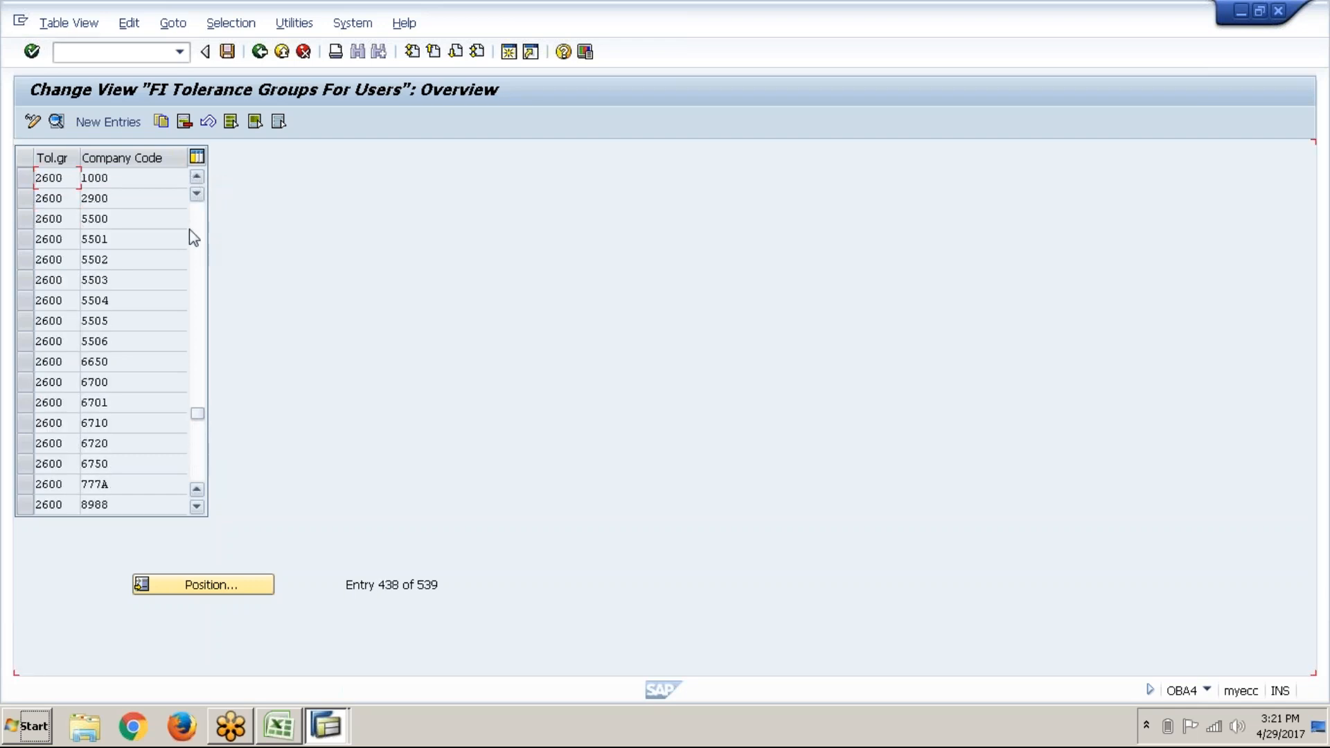
{"action": "left_click", "coordinate": [191, 232]}
{"action": "left_click", "coordinate": [191, 232]}
{"action": "left_click", "coordinate": [192, 232]}
{"action": "left_click", "coordinate": [191, 232]}
{"action": "left_click", "coordinate": [192, 232]}
{"action": "left_click", "coordinate": [191, 232]}
{"action": "left_click", "coordinate": [192, 233]}
{"action": "left_click", "coordinate": [190, 231]}
{"action": "left_click", "coordinate": [190, 231]}
{"action": "left_click", "coordinate": [190, 231]}
{"action": "left_click", "coordinate": [190, 231]}
{"action": "left_click", "coordinate": [190, 231]}
{"action": "left_click", "coordinate": [191, 232]}
{"action": "left_click", "coordinate": [191, 231]}
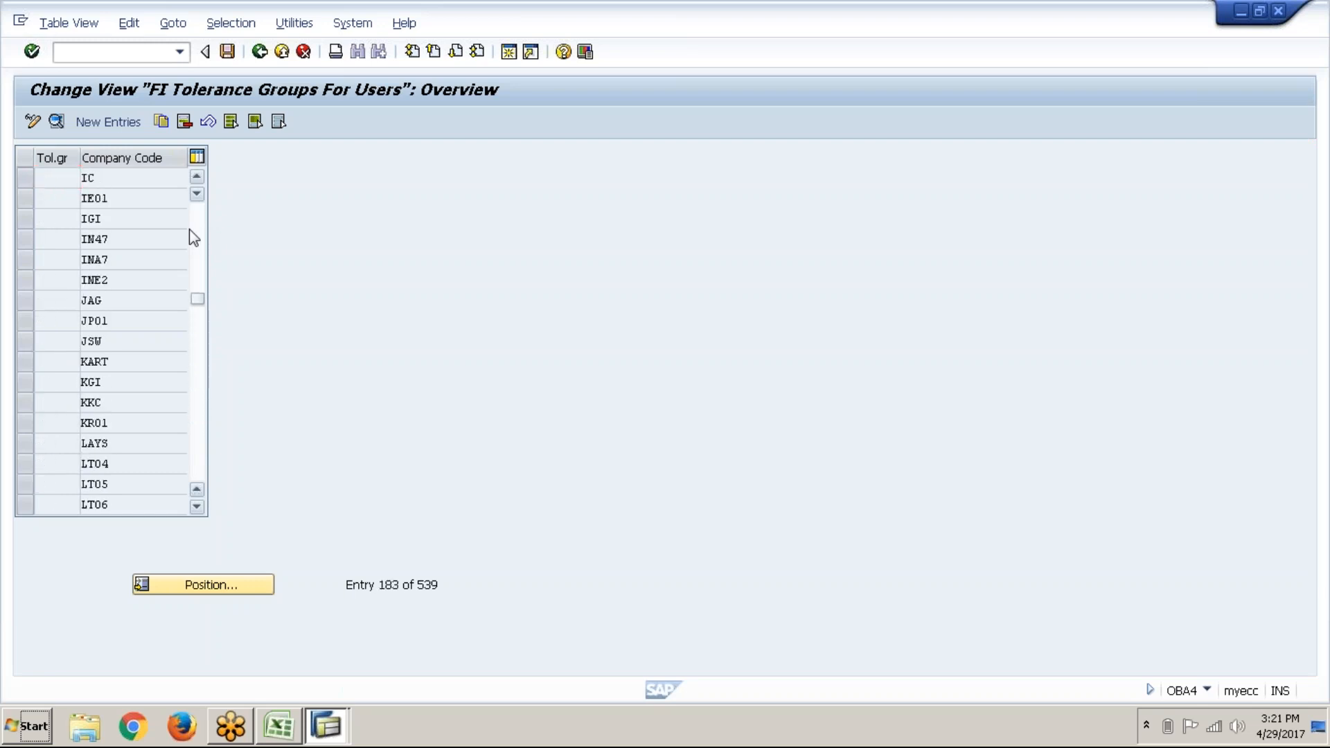
{"action": "left_click", "coordinate": [191, 231]}
{"action": "left_click", "coordinate": [191, 232]}
{"action": "left_click", "coordinate": [190, 231]}
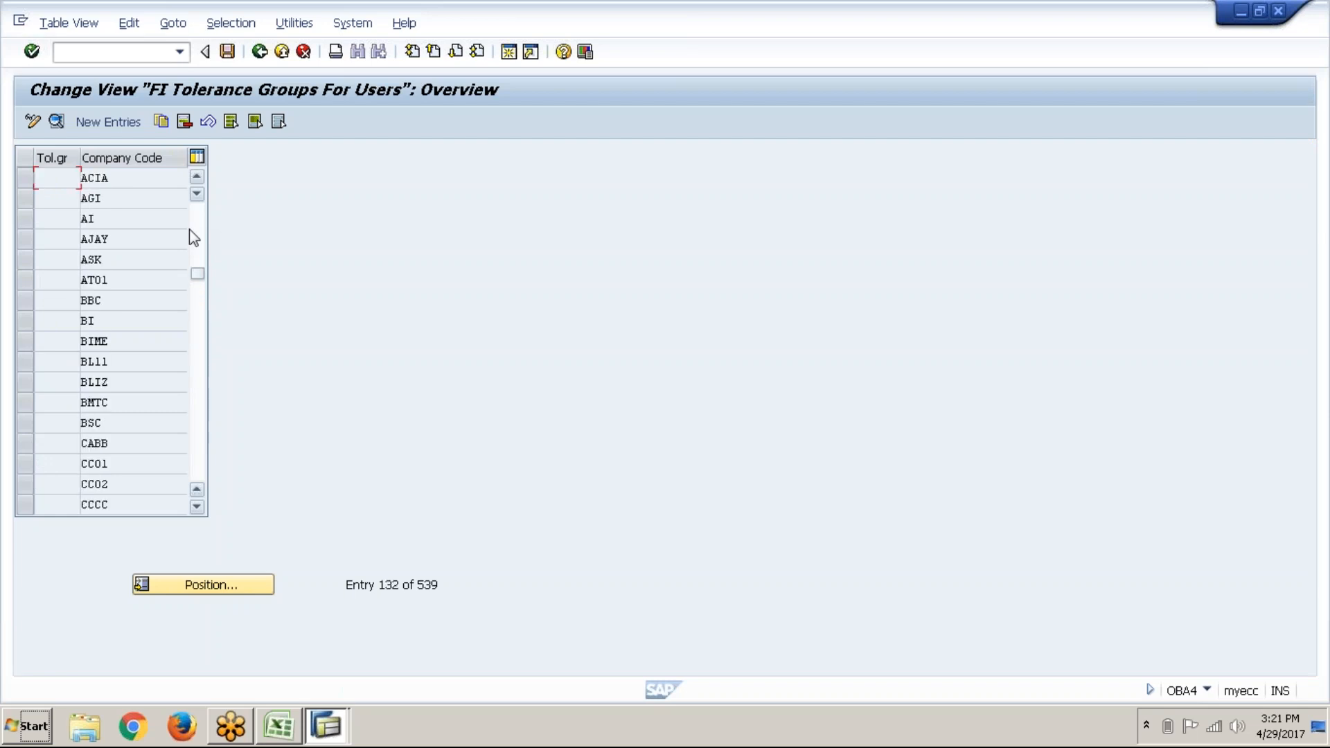
{"action": "left_click", "coordinate": [191, 232]}
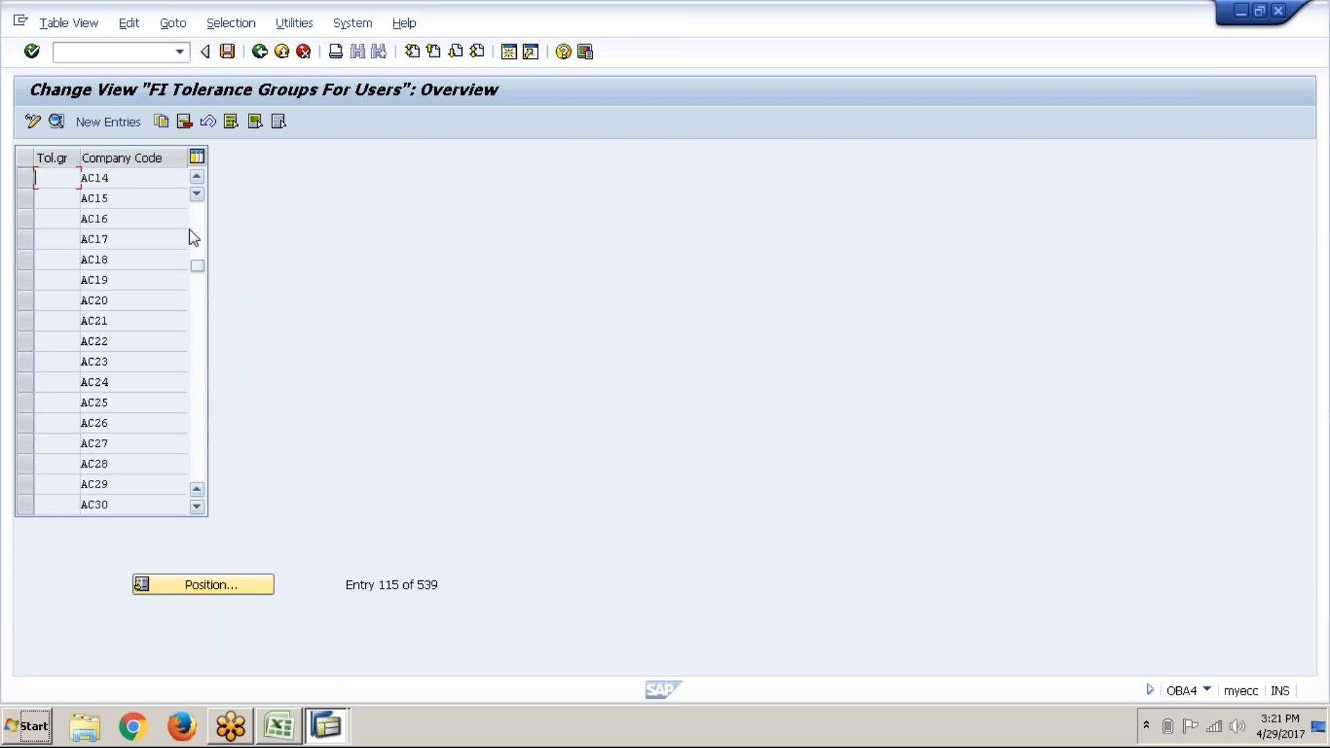
{"action": "left_click", "coordinate": [190, 231]}
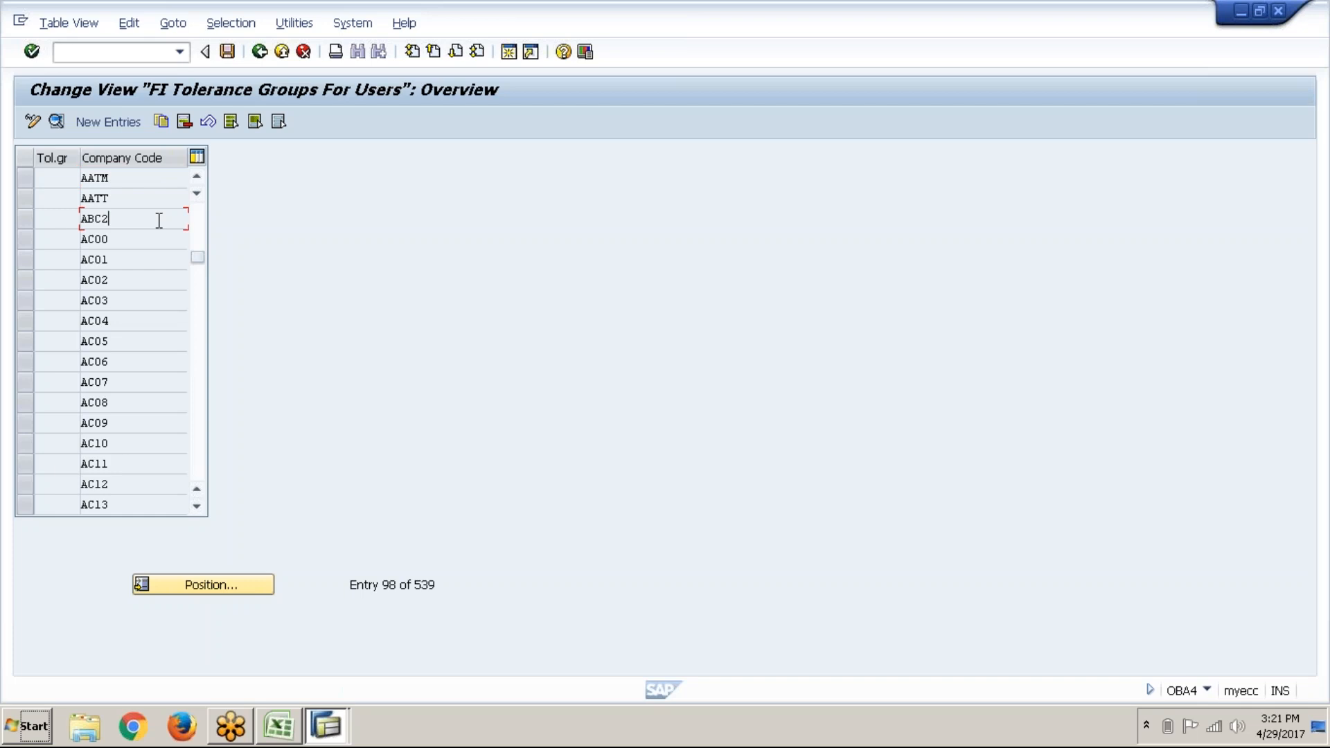
{"action": "left_click", "coordinate": [118, 121]}
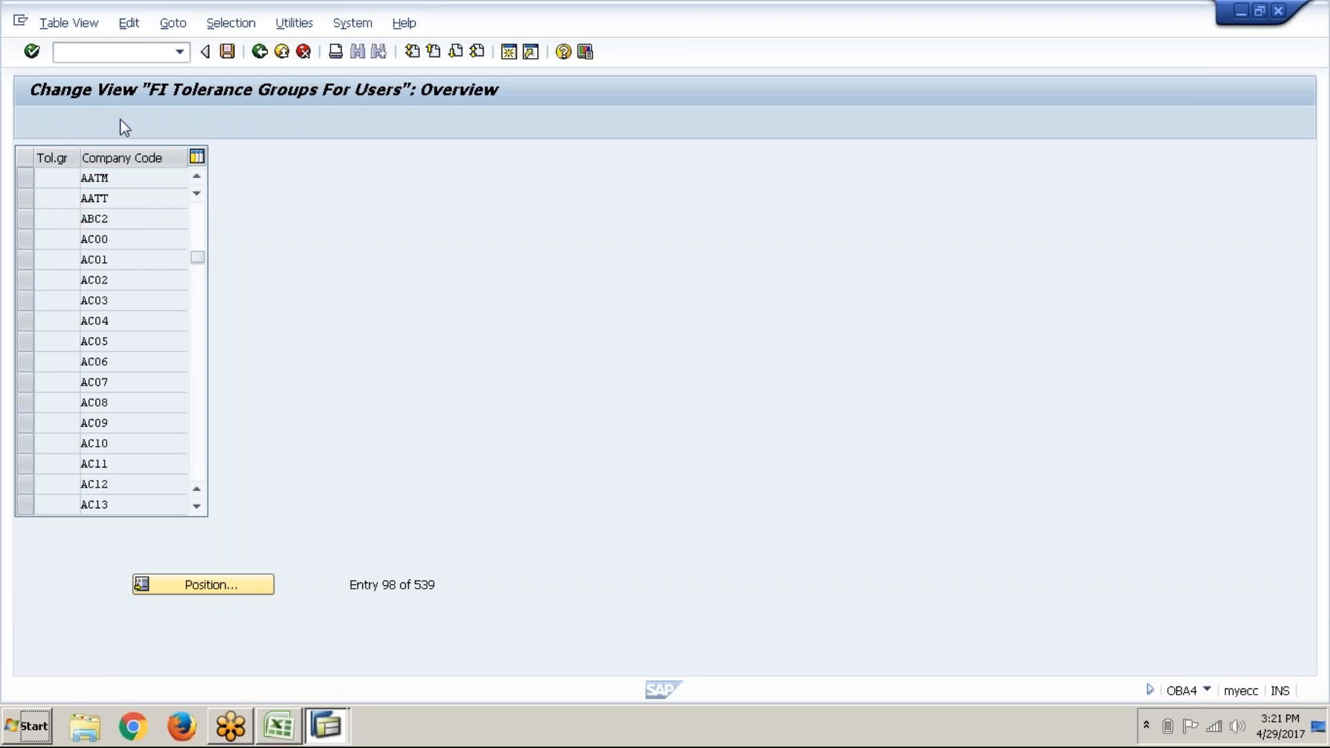
{"action": "left_click", "coordinate": [159, 178]}
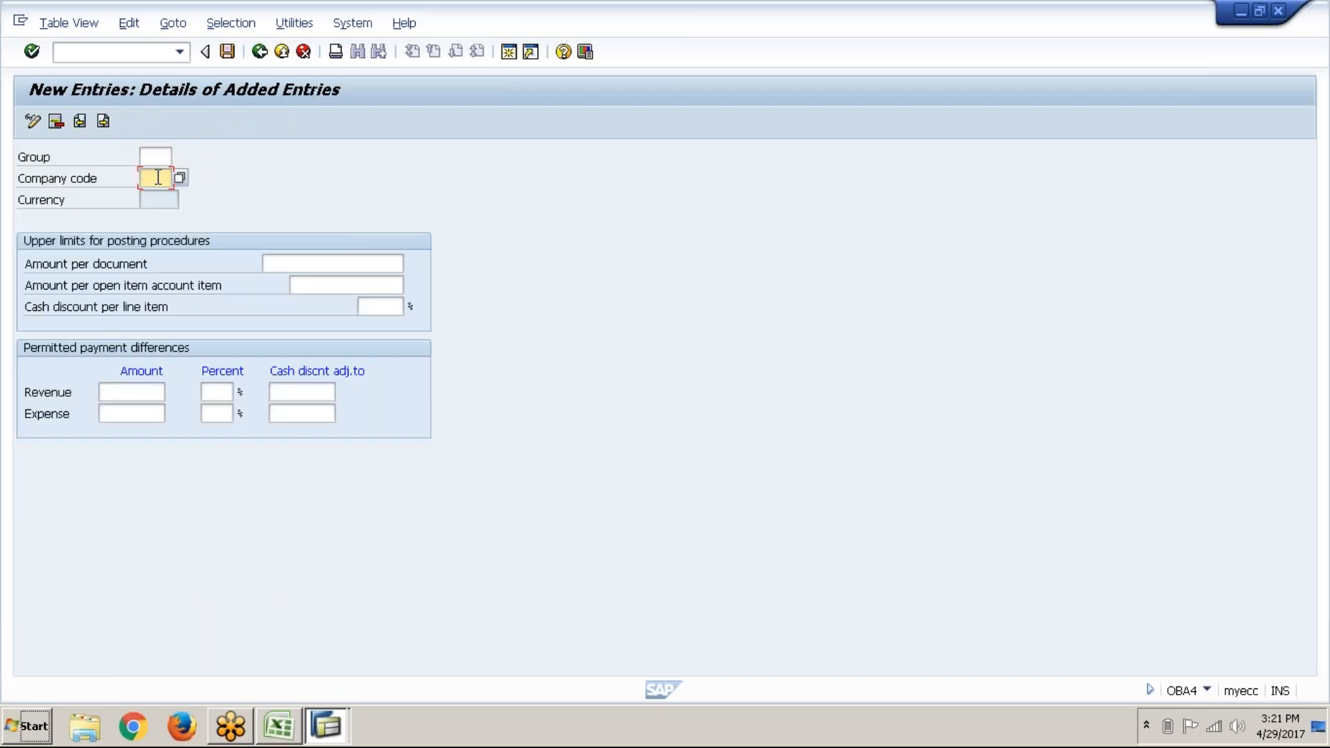
{"action": "type", "text": "abc1"}
{"action": "key", "text": "Return"}
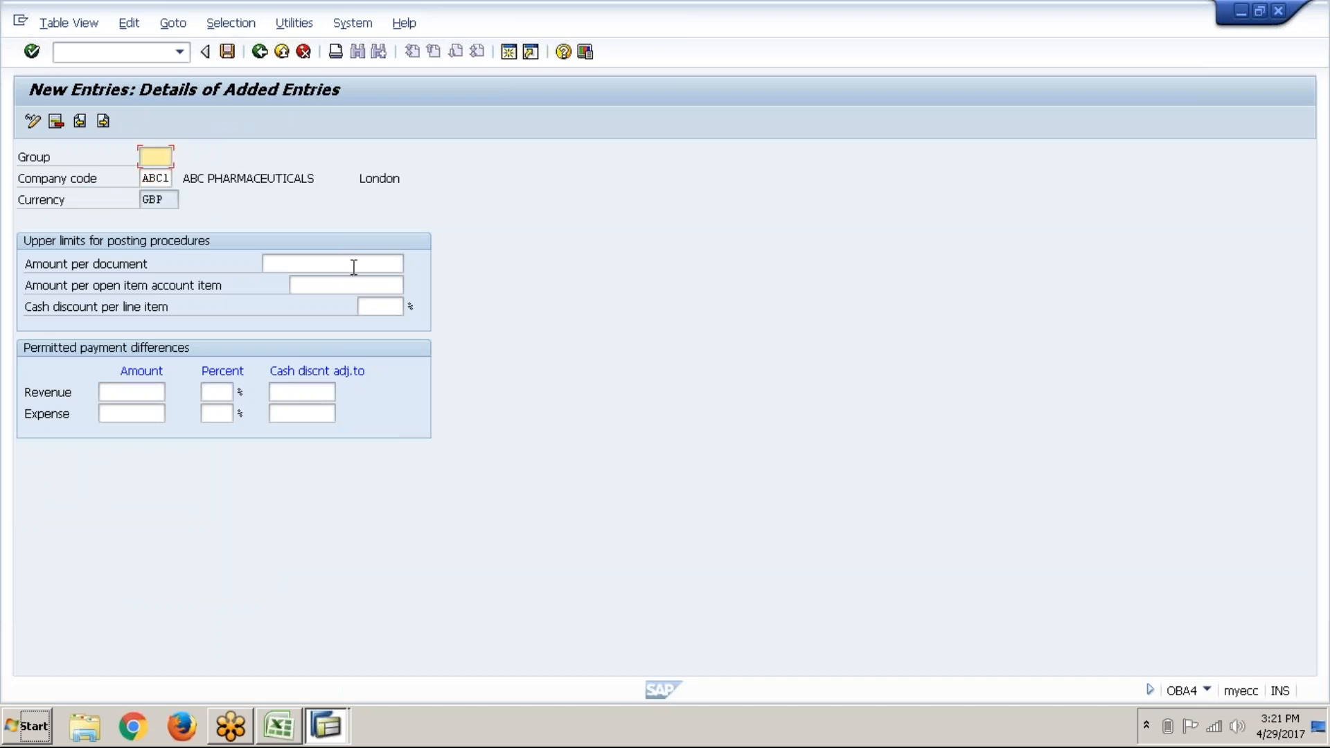
{"action": "left_click", "coordinate": [353, 266]}
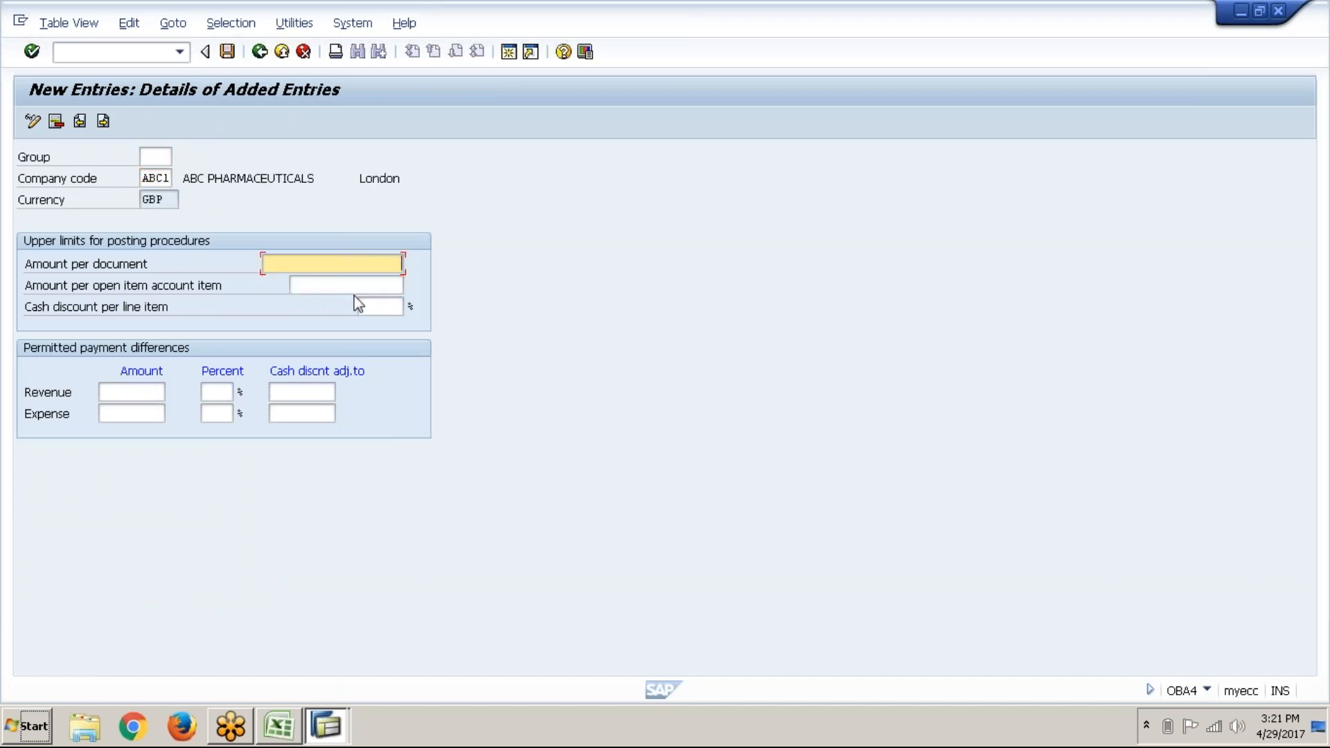
{"action": "left_click", "coordinate": [368, 291]}
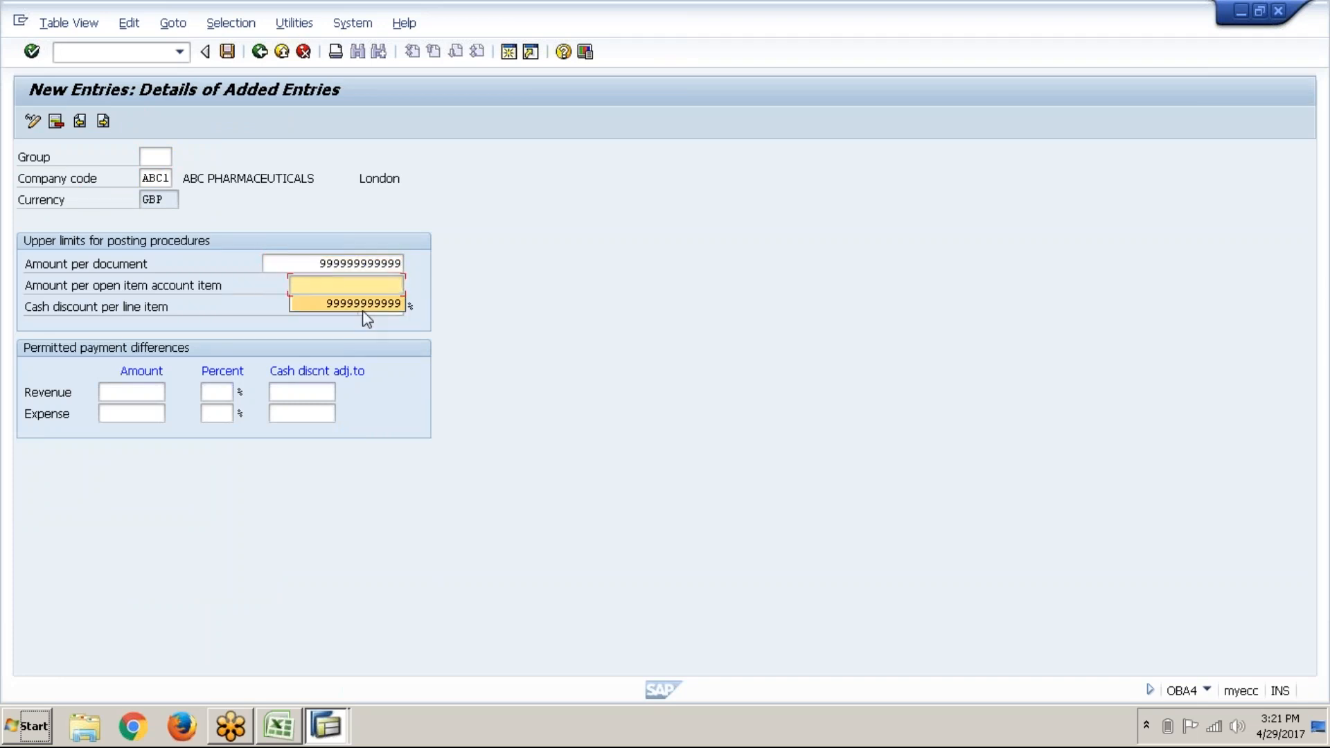
{"action": "left_click", "coordinate": [364, 305]}
{"action": "type", "text": "10"}
{"action": "key", "text": "Return"}
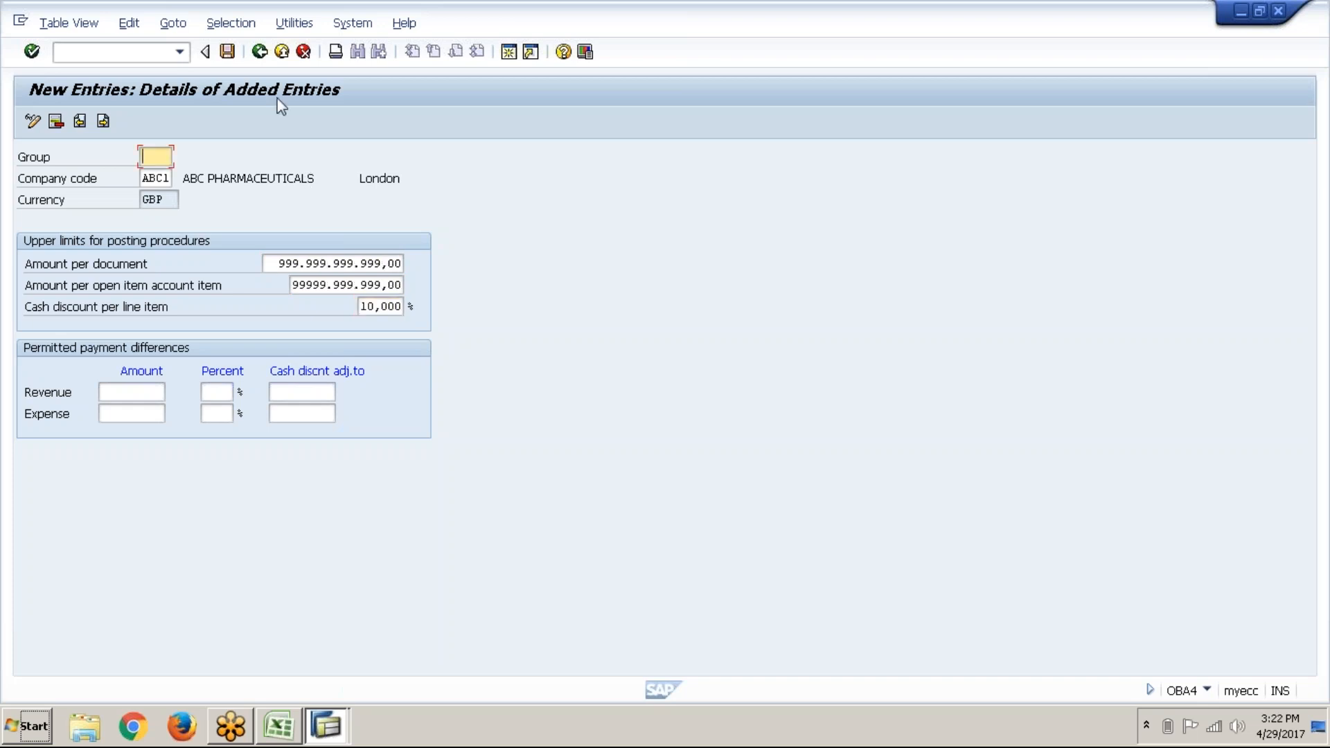
Step: Save the tolerance entry under the customizing request and close the SAP window
{"action": "left_click", "coordinate": [231, 58]}
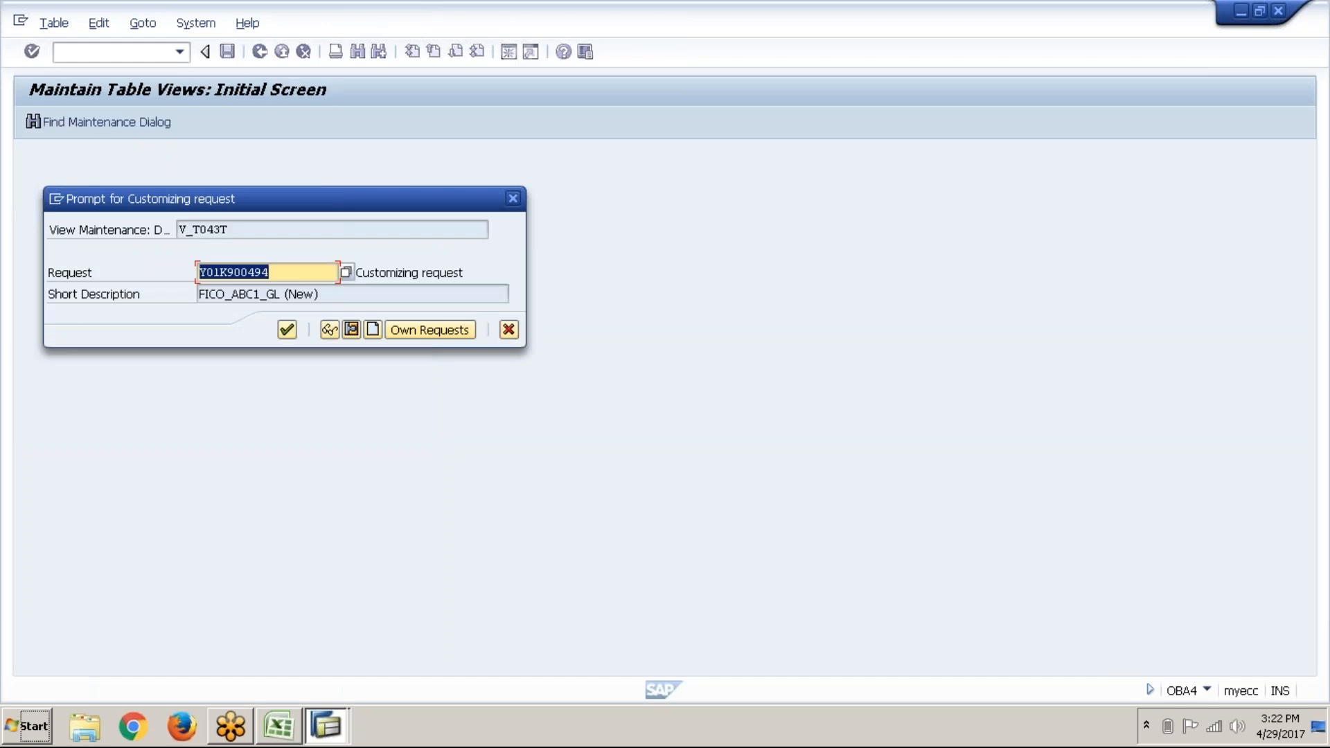
{"action": "left_click", "coordinate": [285, 337]}
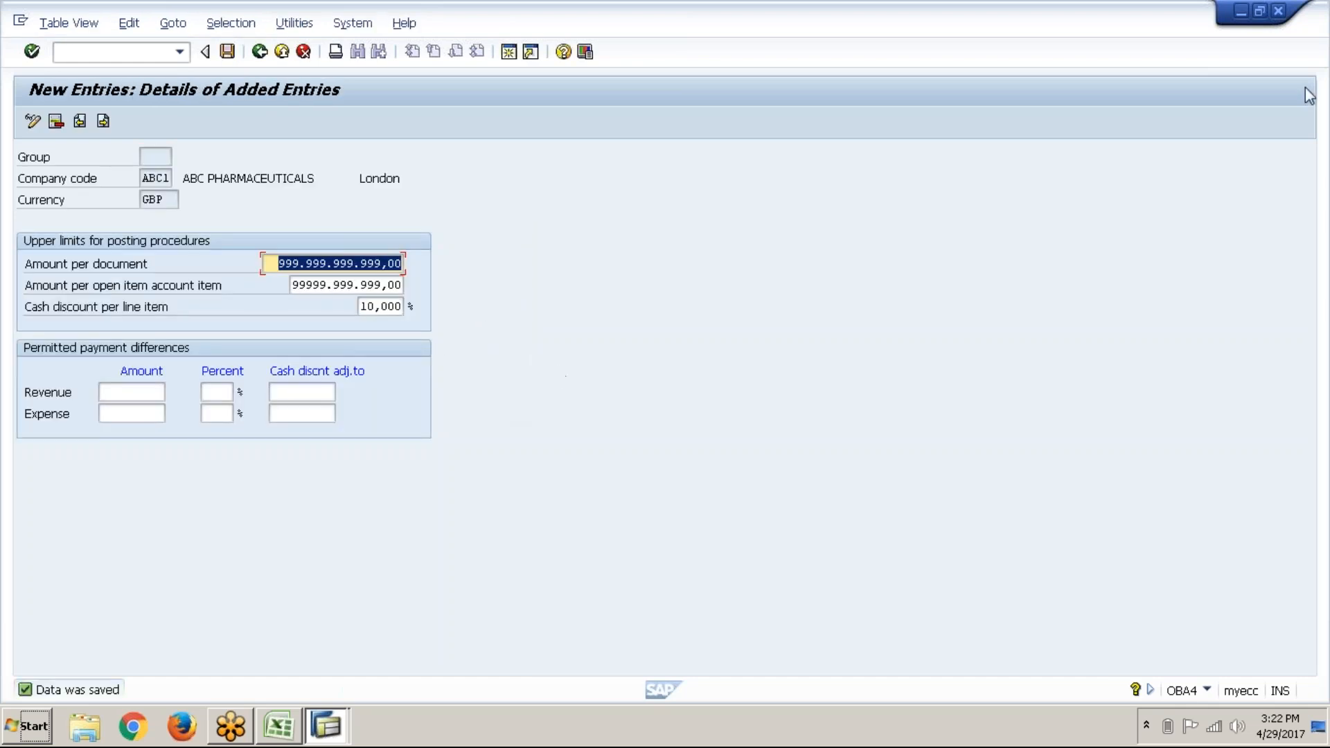
{"action": "left_click", "coordinate": [1278, 11]}
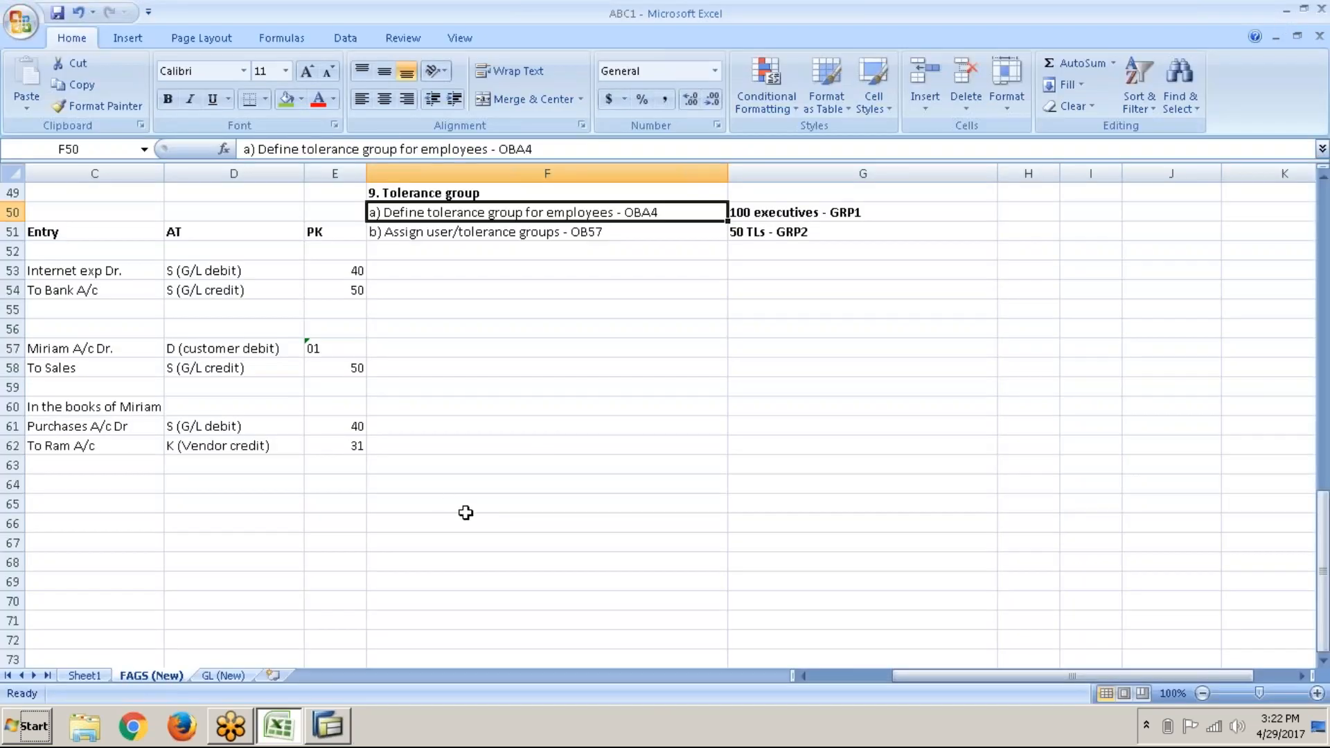
Step: Select the tolerance group notes F49:F51 in Excel, then return to SAP
{"action": "scroll", "coordinate": [465, 513], "scroll_direction": "up", "scroll_amount": 2}
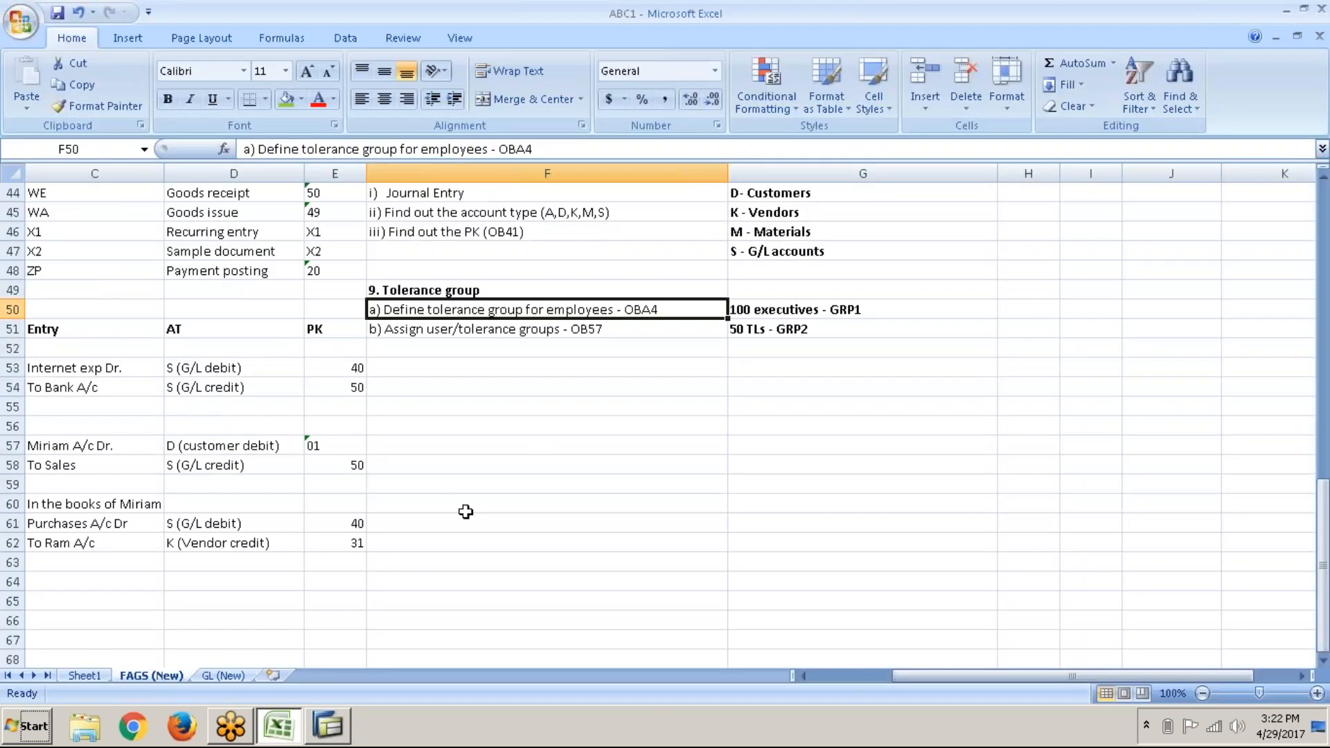
{"action": "left_click", "coordinate": [476, 294]}
{"action": "left_click_drag", "start_coordinate": [477, 294], "coordinate": [477, 324]}
{"action": "key", "text": "alt+Tab"}
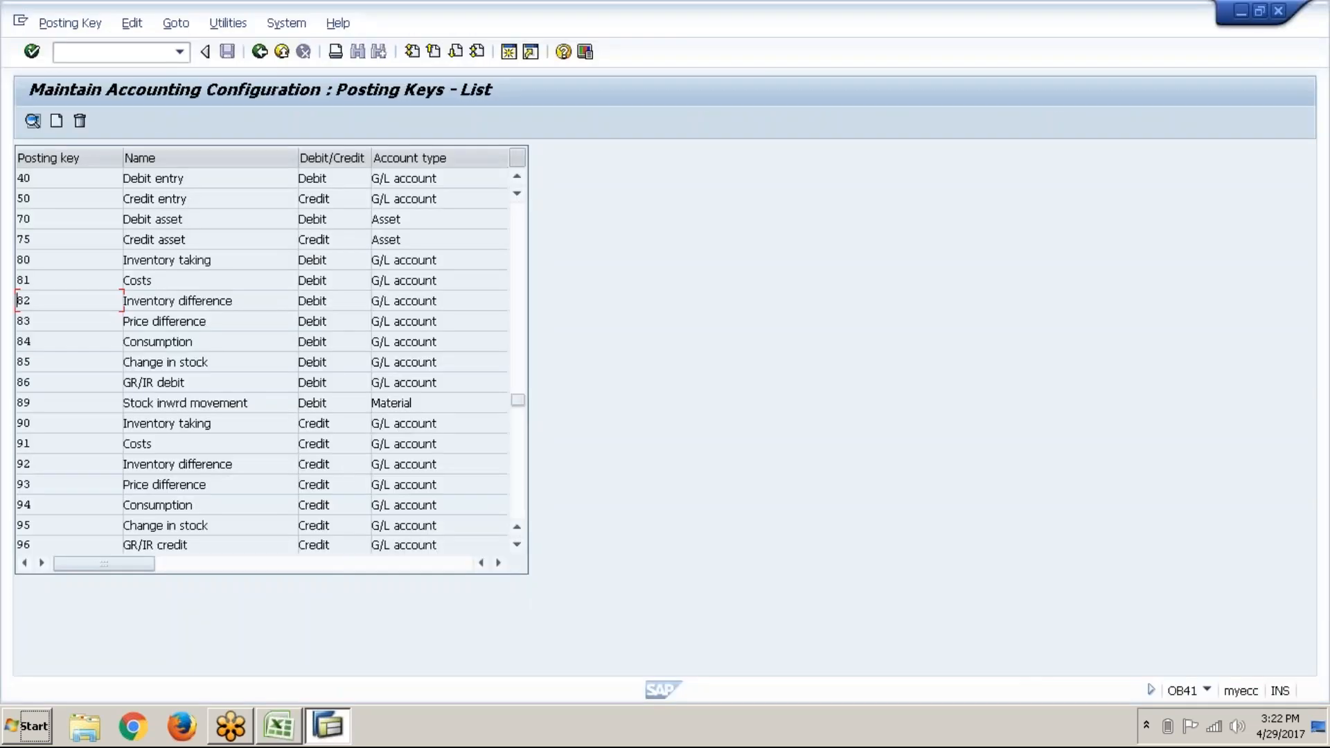
Step: Start F-02 again with /nf-02 and set the document date to 29.04.2017
{"action": "left_click", "coordinate": [162, 52]}
{"action": "type", "text": "/nf-02"}
{"action": "key", "text": "Return"}
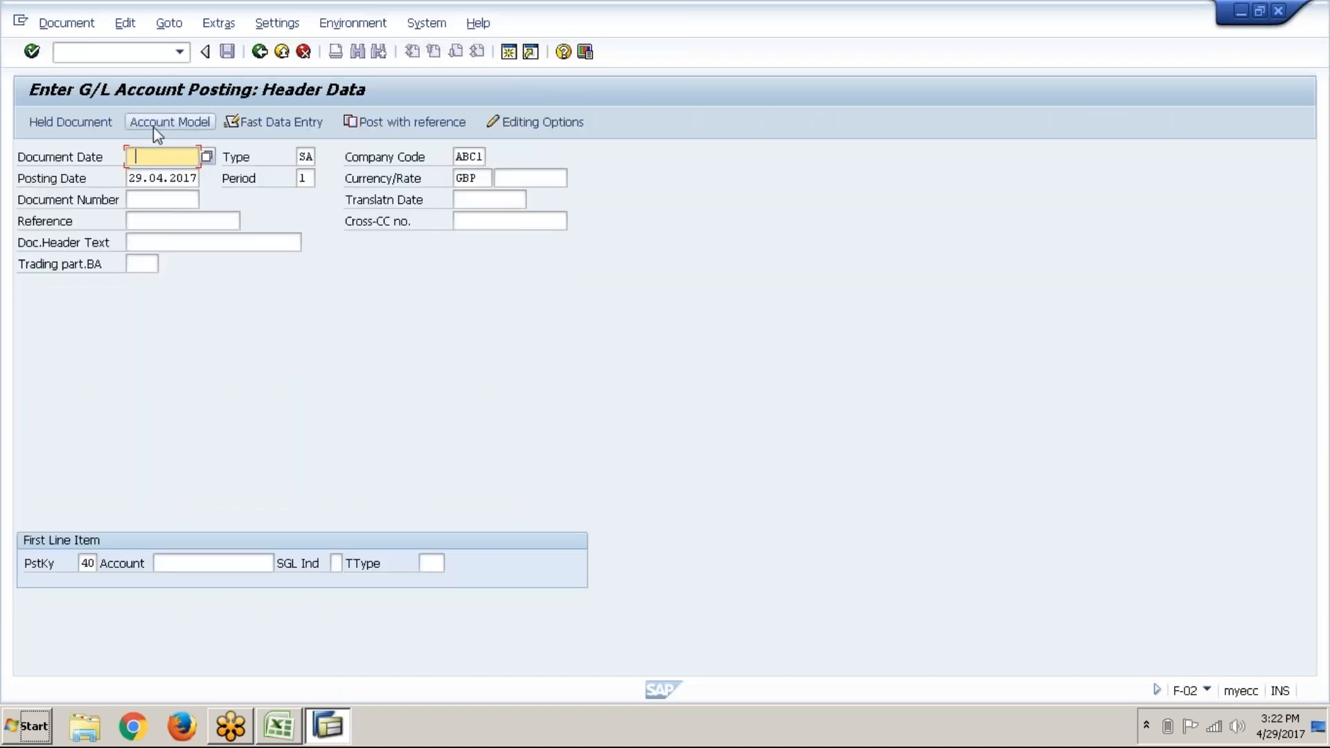
{"action": "key", "text": "Down"}
{"action": "type", "text": "2"}
{"action": "key", "text": "Down"}
{"action": "key", "text": "Return"}
Step: Pick account 400303 Water charges for the first line from the account search
{"action": "left_click", "coordinate": [237, 562]}
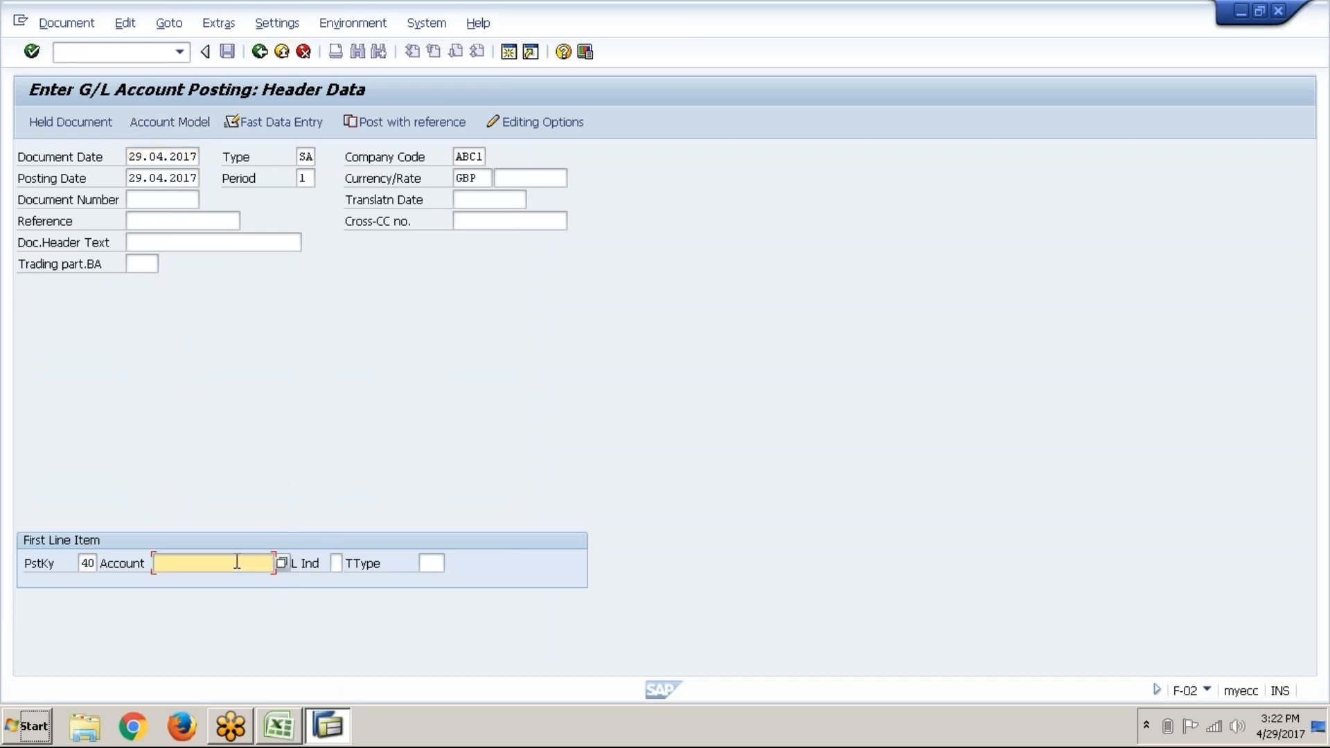
{"action": "left_click", "coordinate": [282, 563]}
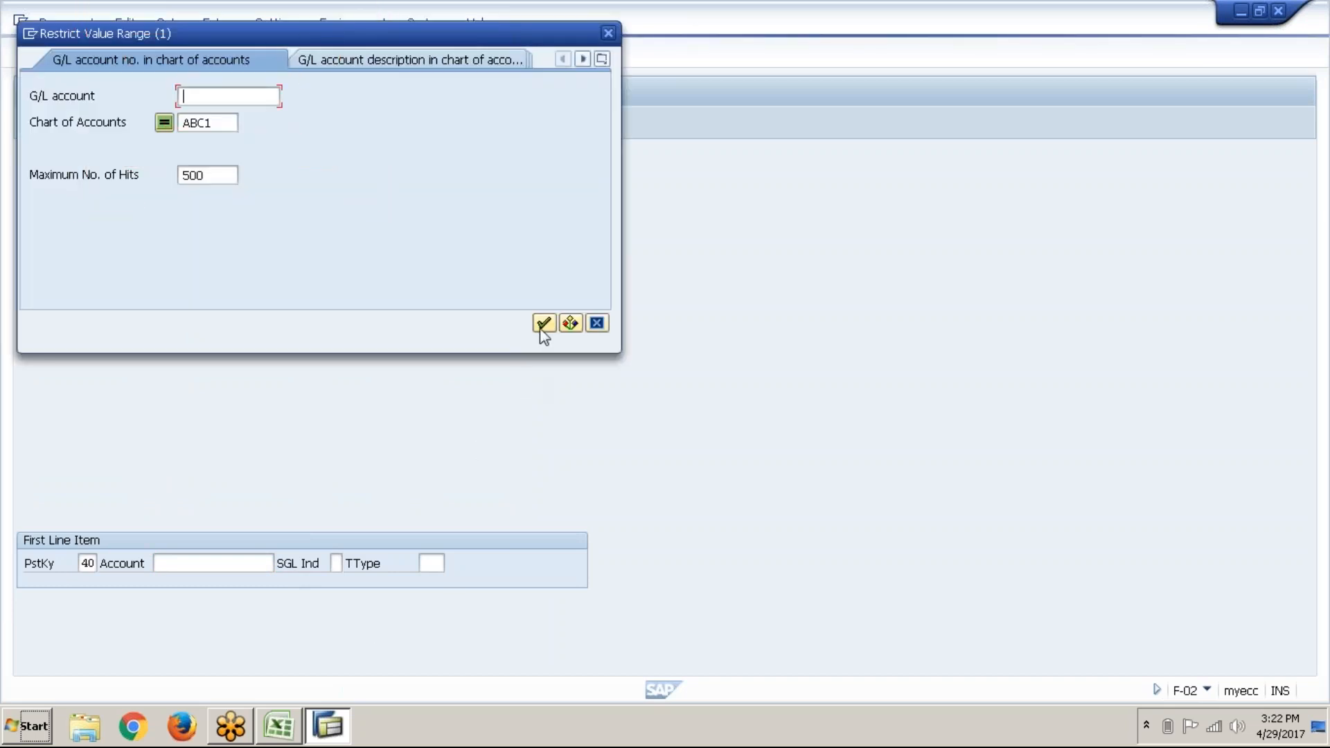
{"action": "left_click", "coordinate": [544, 323]}
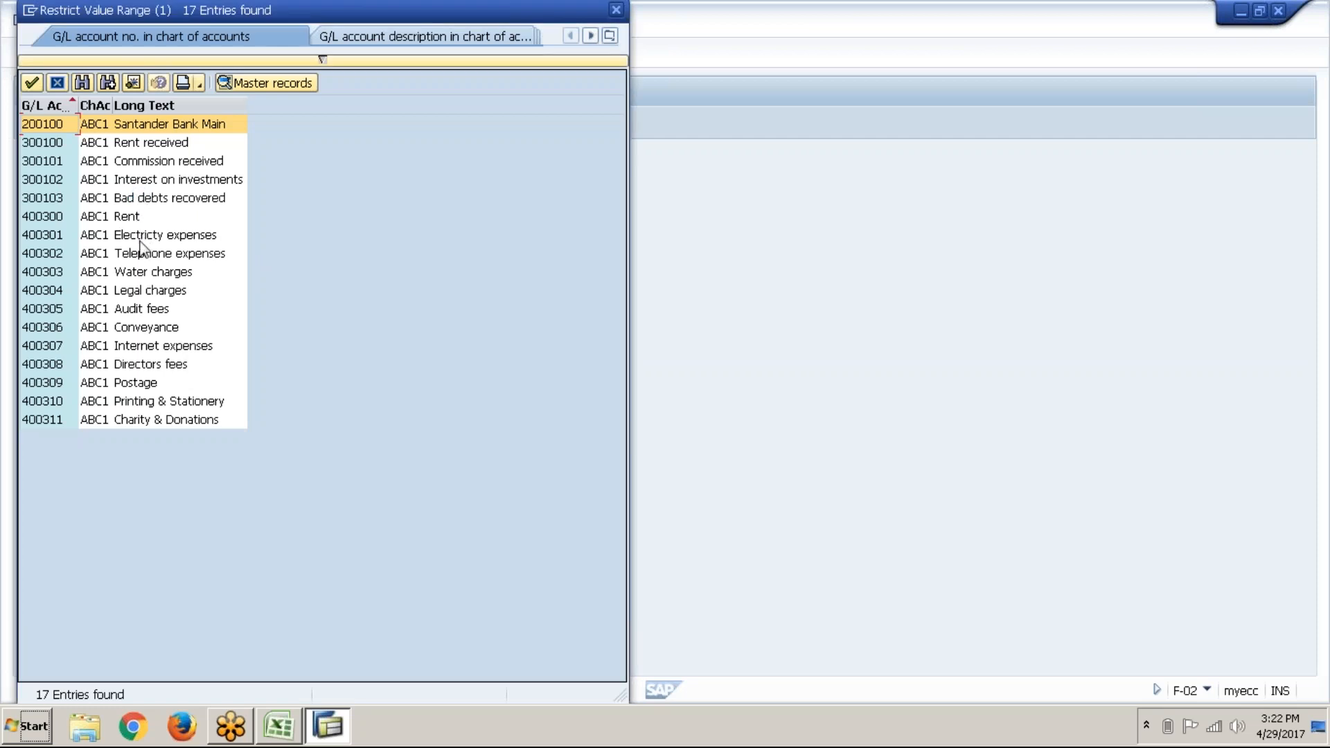
{"action": "double_click", "coordinate": [146, 273]}
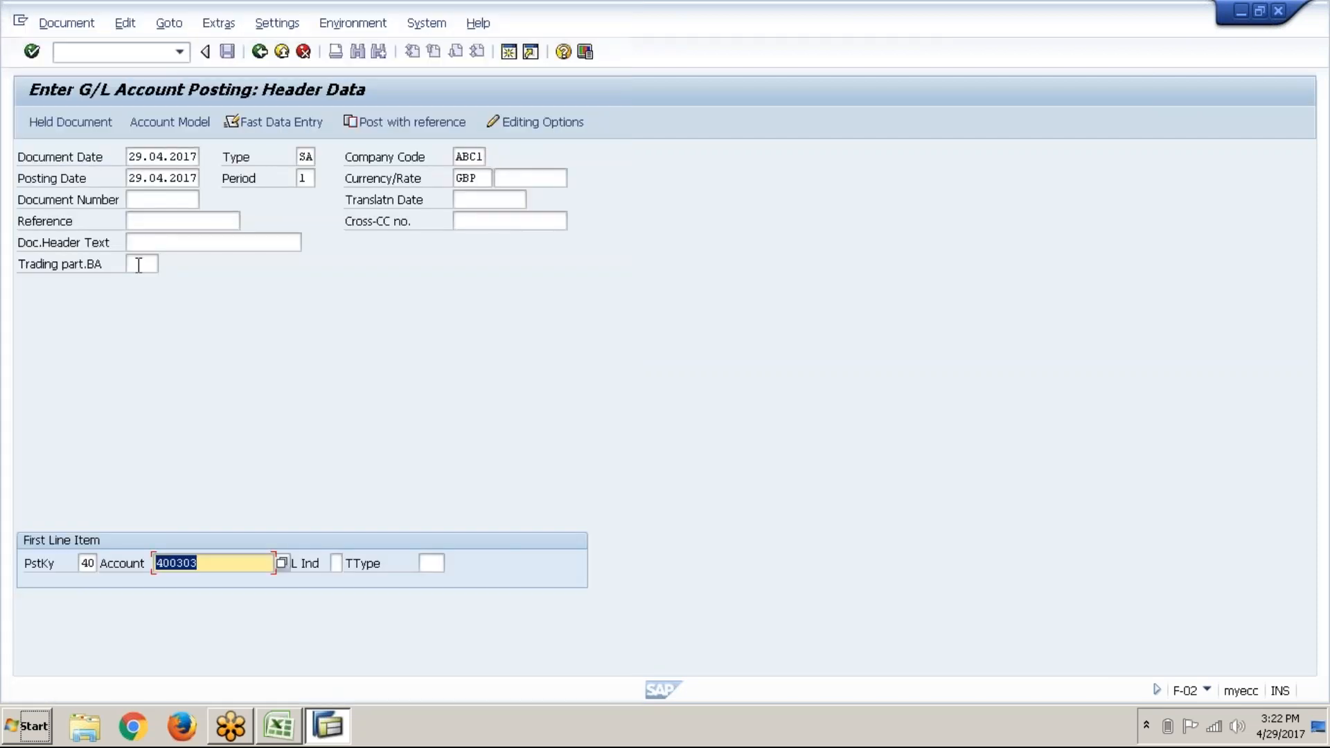
Step: Enter amount 500 and choose 'Water charges paid' from the item text history
{"action": "left_click", "coordinate": [32, 52]}
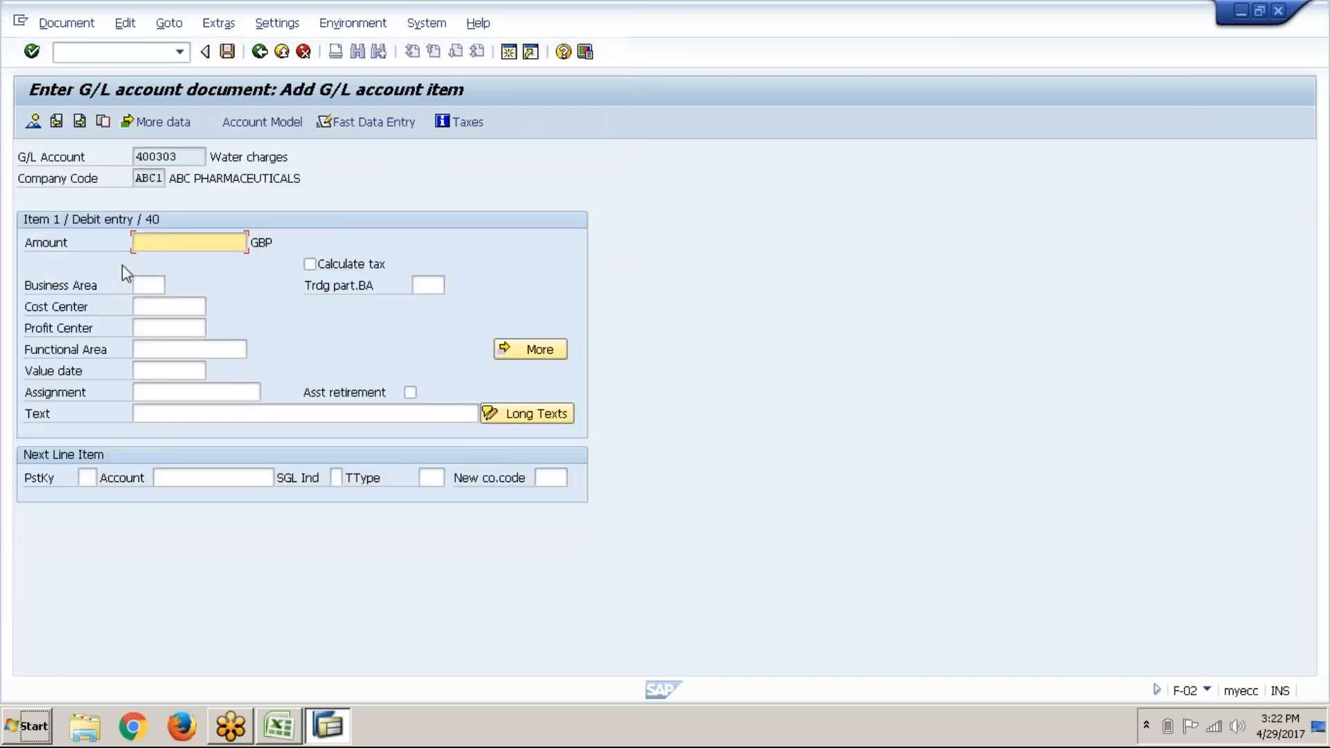
{"action": "type", "text": "500"}
{"action": "key", "text": "Down"}
{"action": "key", "text": "Down"}
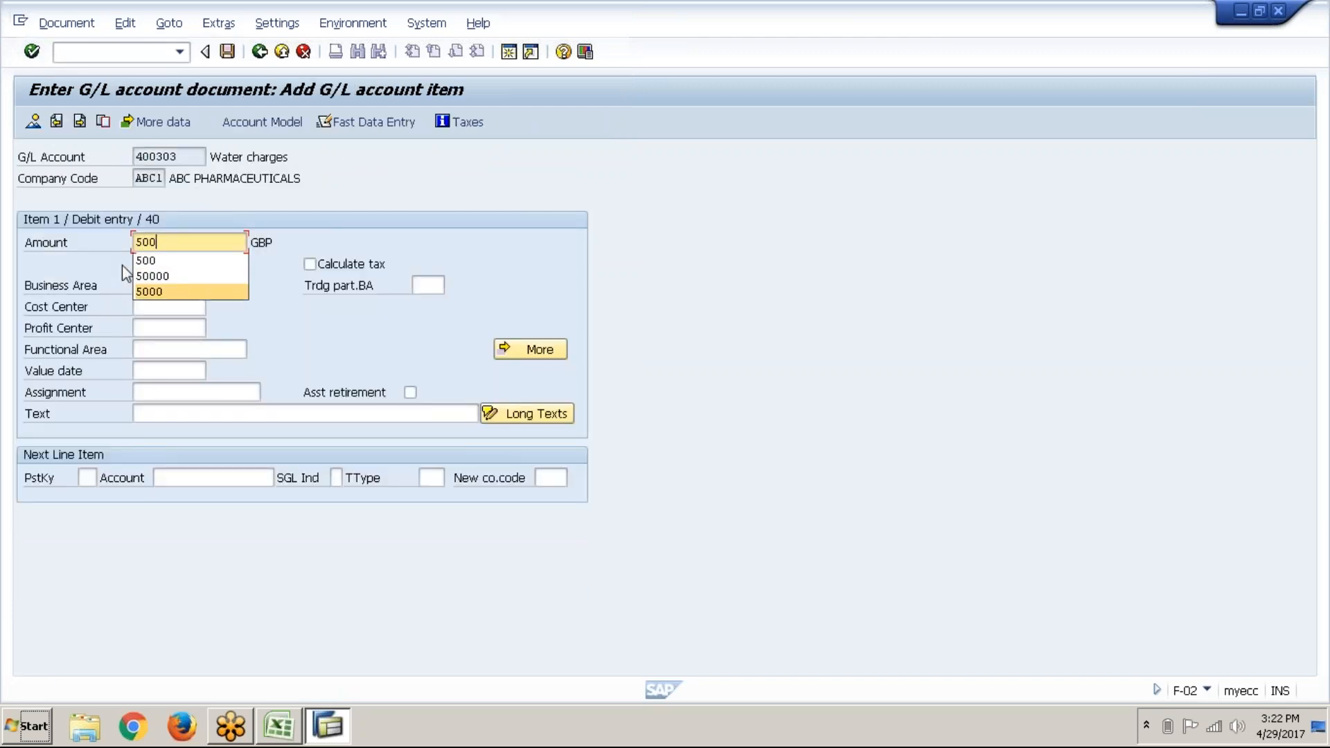
{"action": "key", "text": "Up"}
{"action": "key", "text": "Up"}
{"action": "key", "text": "Return"}
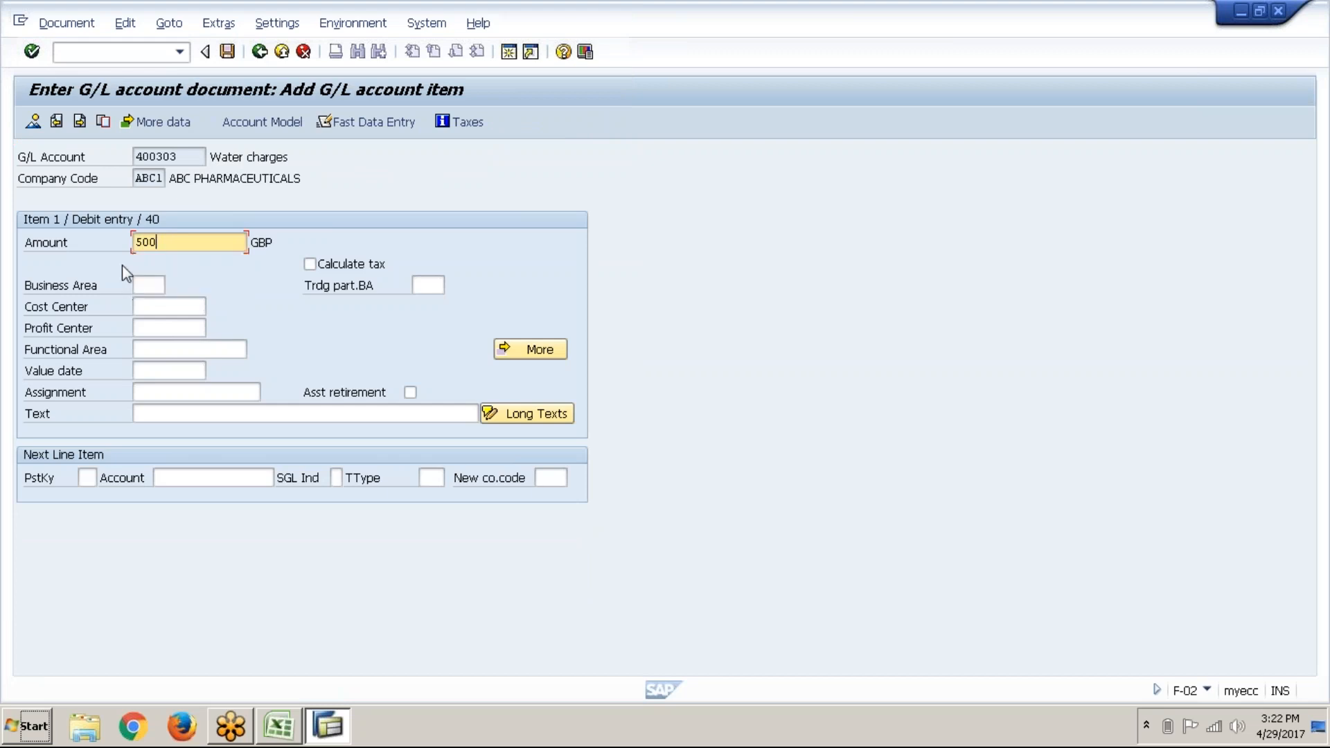
{"action": "left_click", "coordinate": [306, 414]}
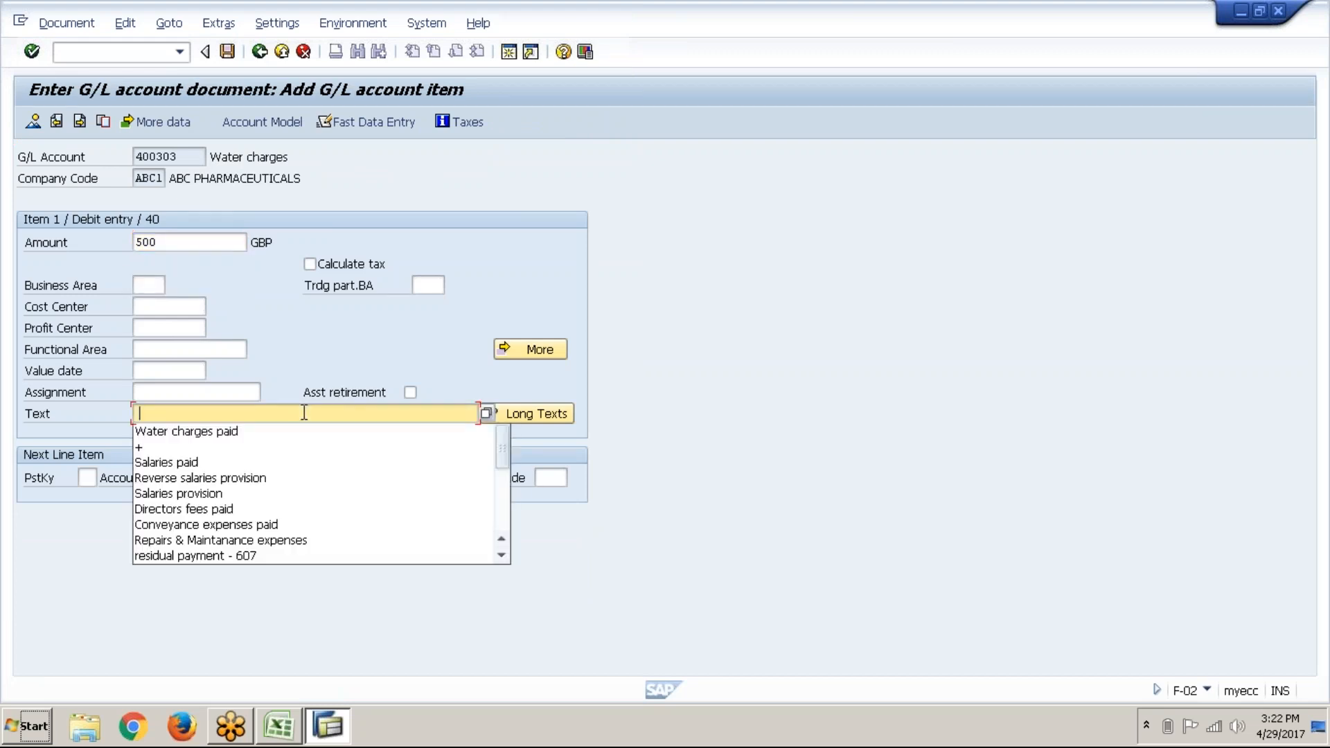
{"action": "left_click", "coordinate": [279, 432]}
Step: Set the next line to posting key 50 and account 200100
{"action": "left_click", "coordinate": [88, 477]}
{"action": "type", "text": "50"}
{"action": "key", "text": "Tab"}
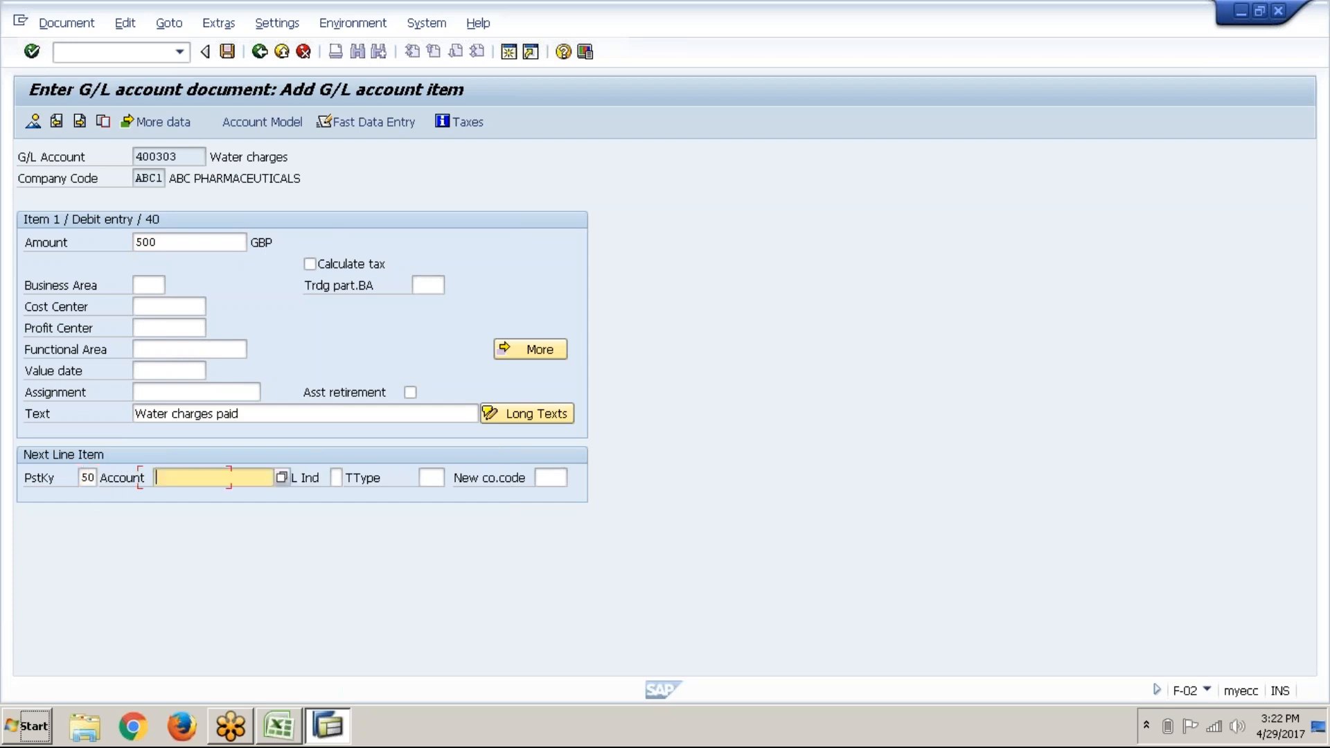
{"action": "type", "text": "200100"}
Step: Auto-fill credit line 2 on 200100 with 500,00 GBP and text 'Water charges paid' using * and +
{"action": "left_click", "coordinate": [32, 52]}
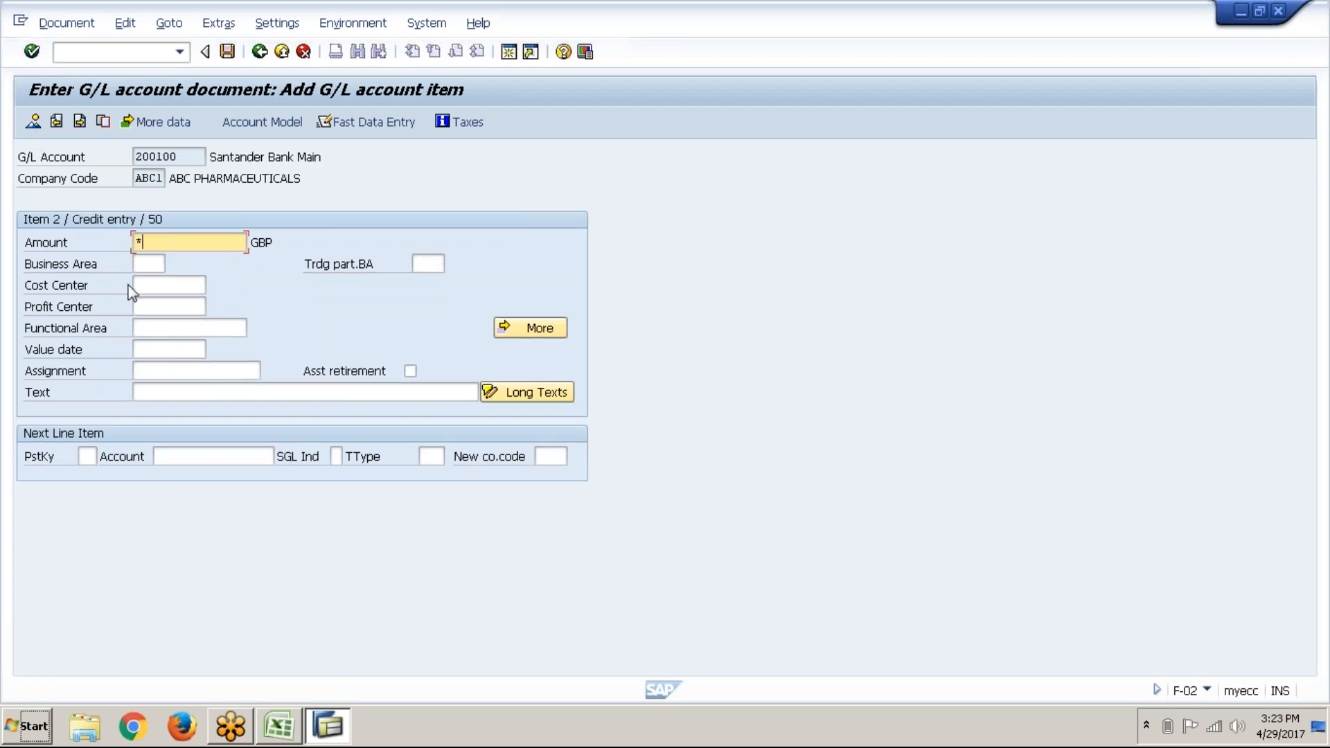
{"action": "key", "text": "Tab"}
{"action": "key", "text": "Tab"}
{"action": "key", "text": "Tab"}
{"action": "key", "text": "Tab"}
{"action": "key", "text": "Tab"}
{"action": "key", "text": "Tab"}
{"action": "key", "text": "Tab"}
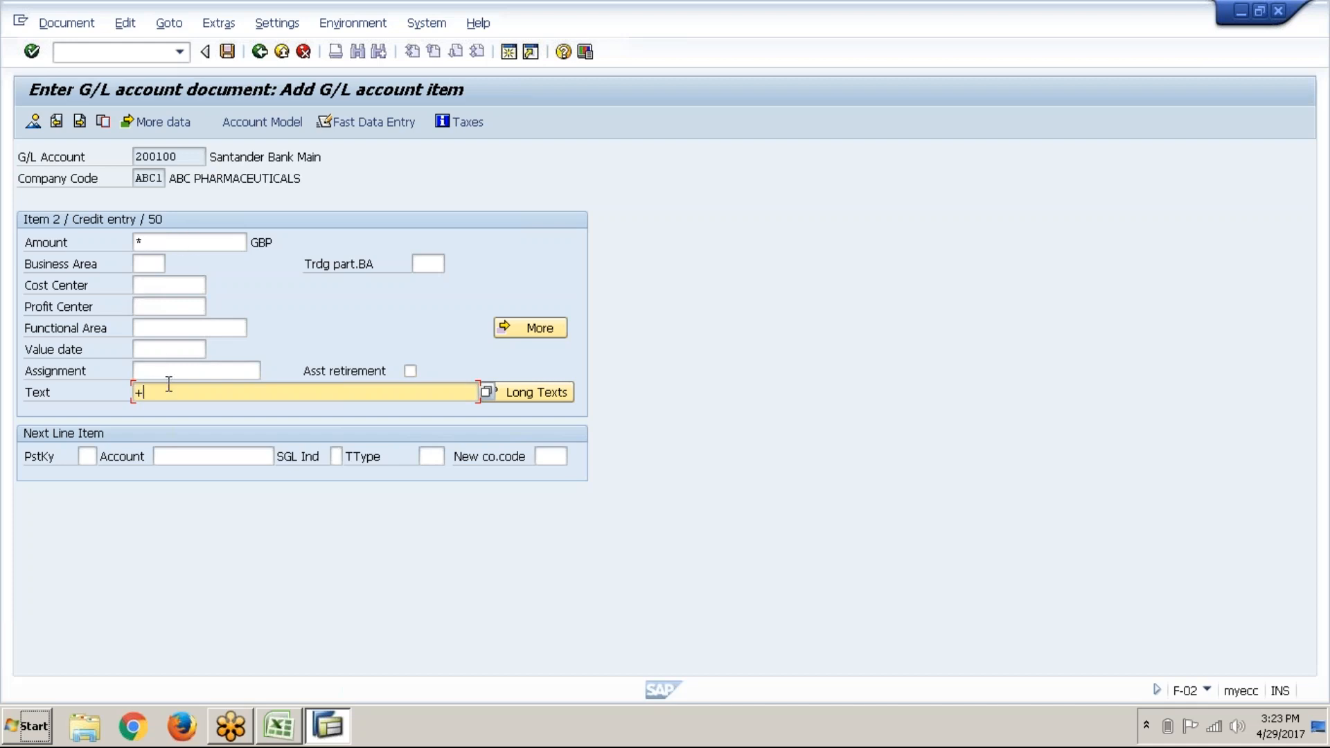
{"action": "left_click", "coordinate": [32, 54]}
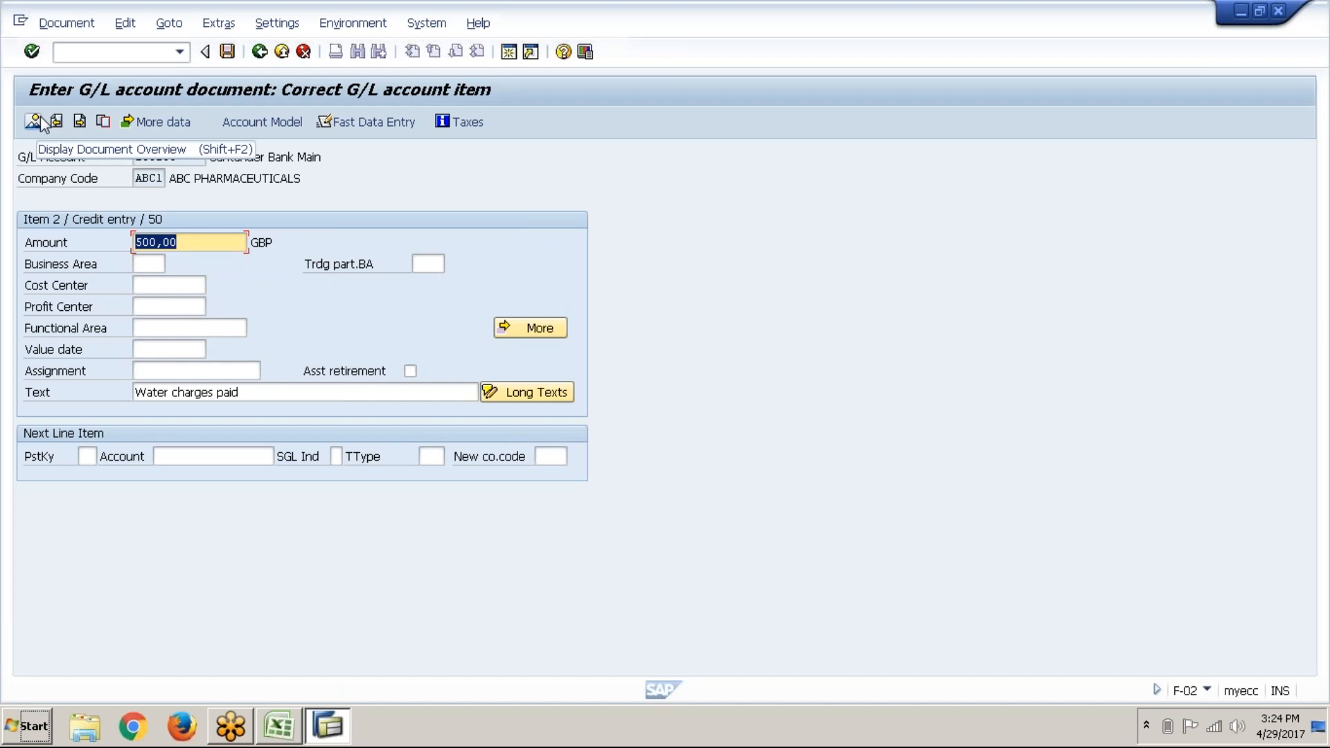
Step: Simulate the document to confirm D 500,00 / C 500,00, then post it as document 1
{"action": "left_click", "coordinate": [82, 25]}
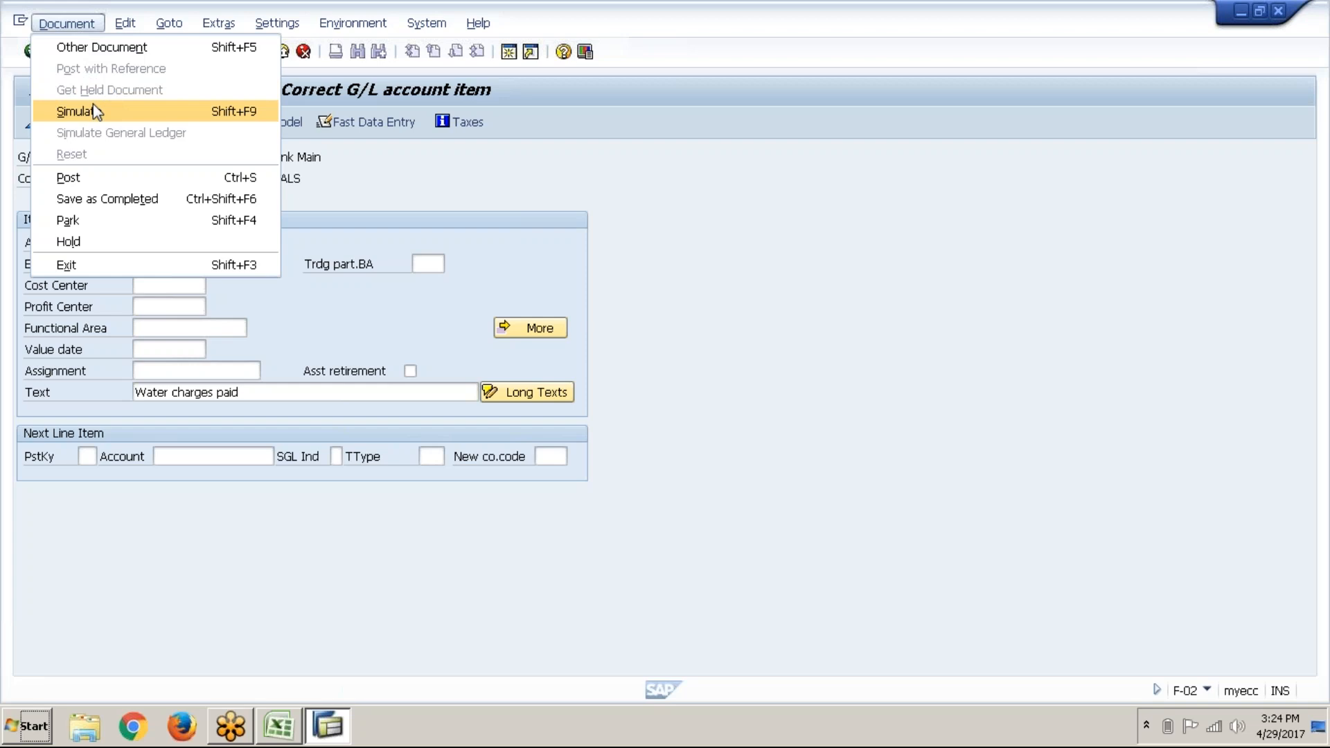
{"action": "left_click", "coordinate": [96, 111]}
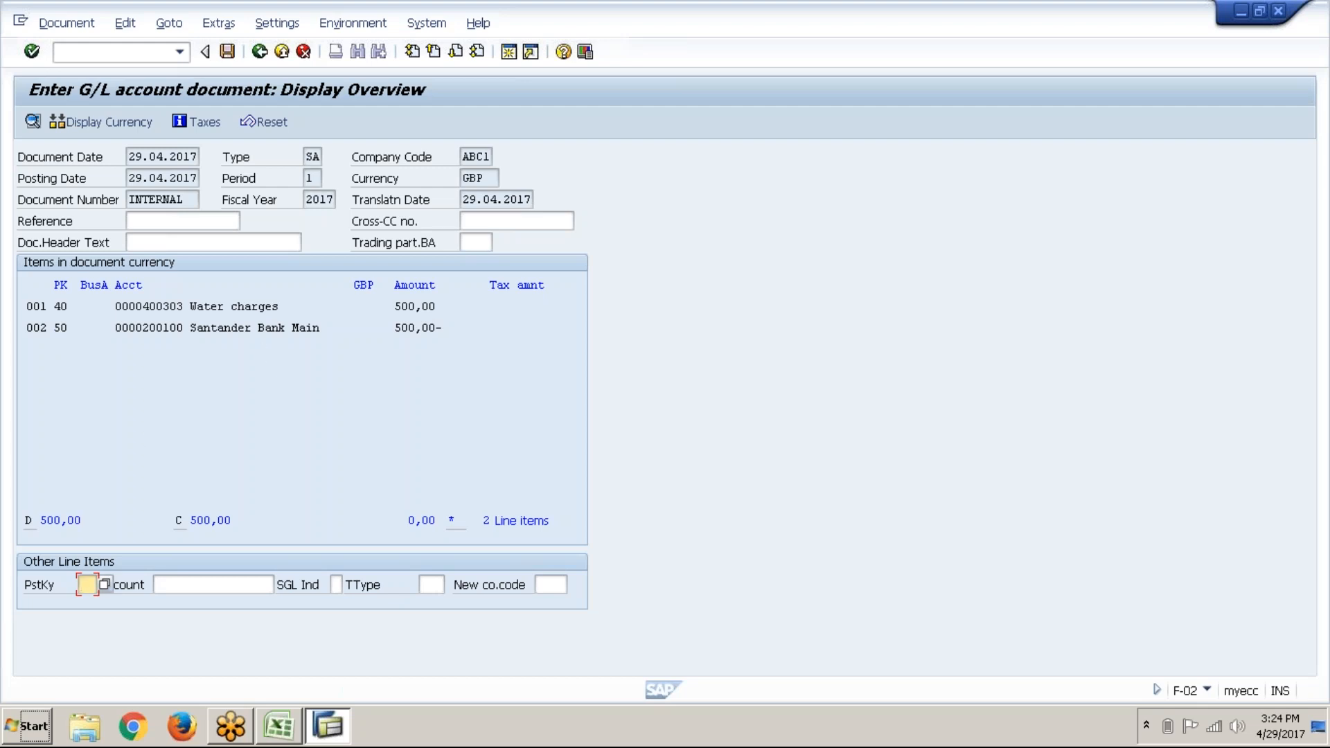
{"action": "left_click", "coordinate": [228, 53]}
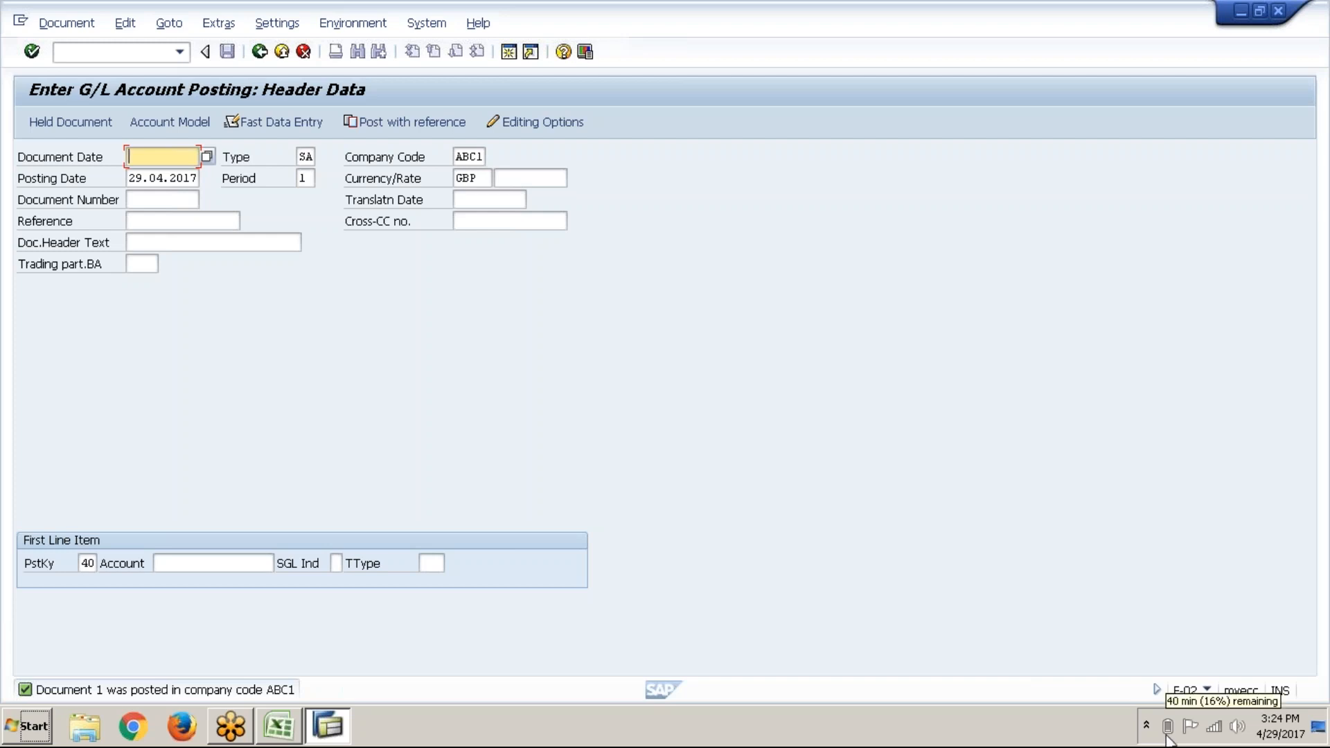
Step: Compare the GL (New) and FAGS (New) sheets, then bold the '1. G/L account posting' heading in F63
{"action": "left_click", "coordinate": [279, 725]}
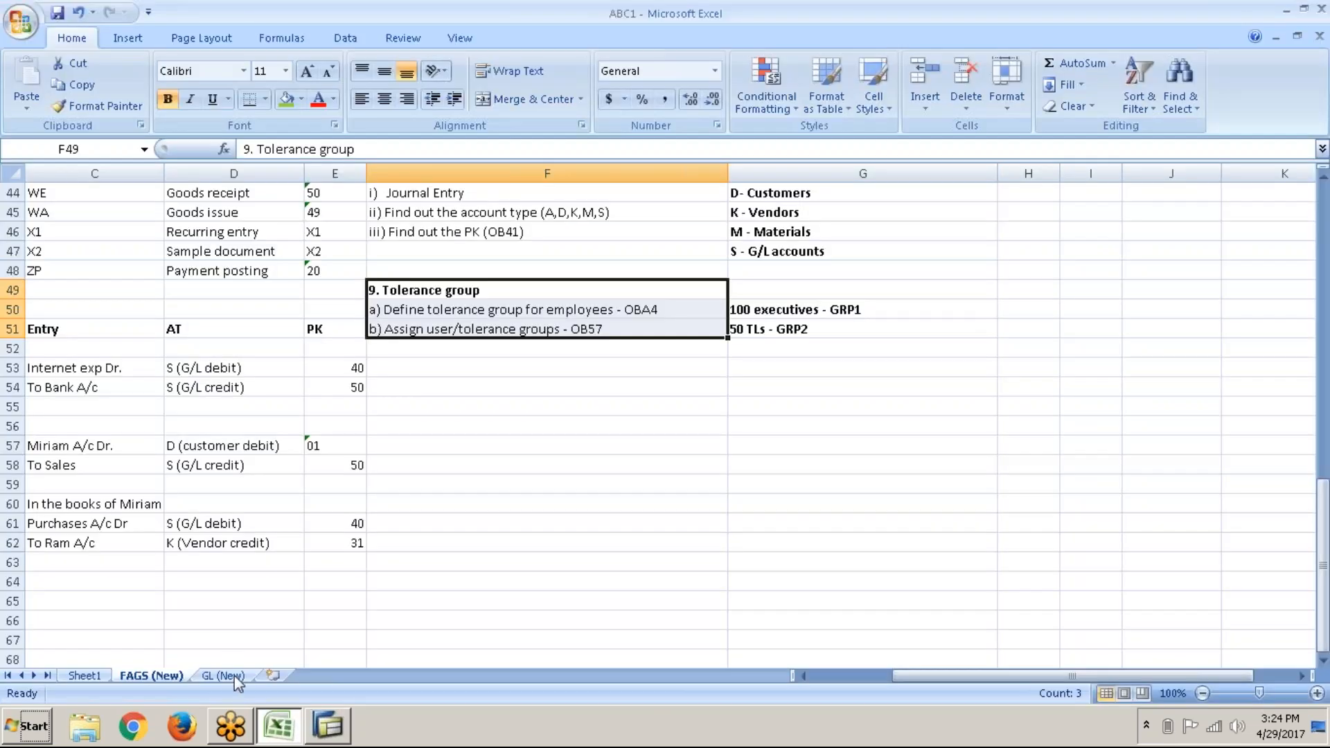
{"action": "left_click", "coordinate": [226, 676]}
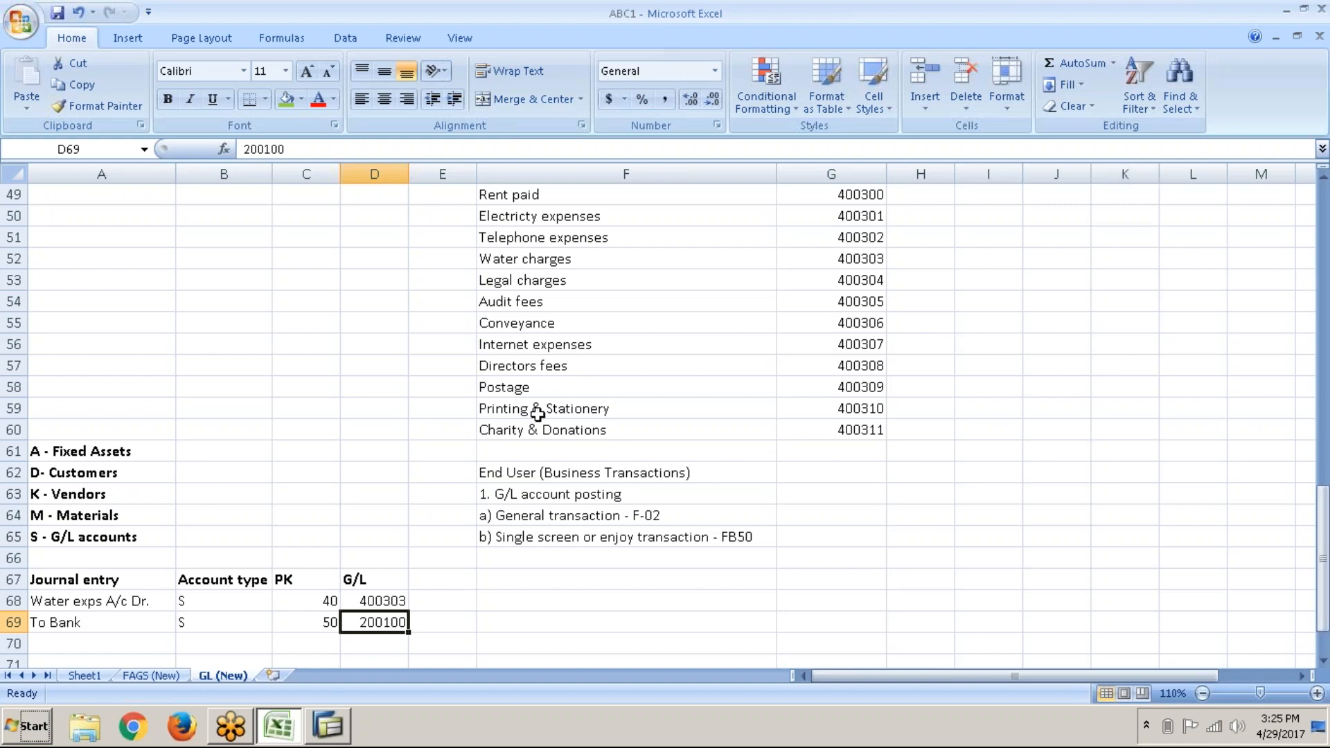
{"action": "left_click", "coordinate": [178, 676]}
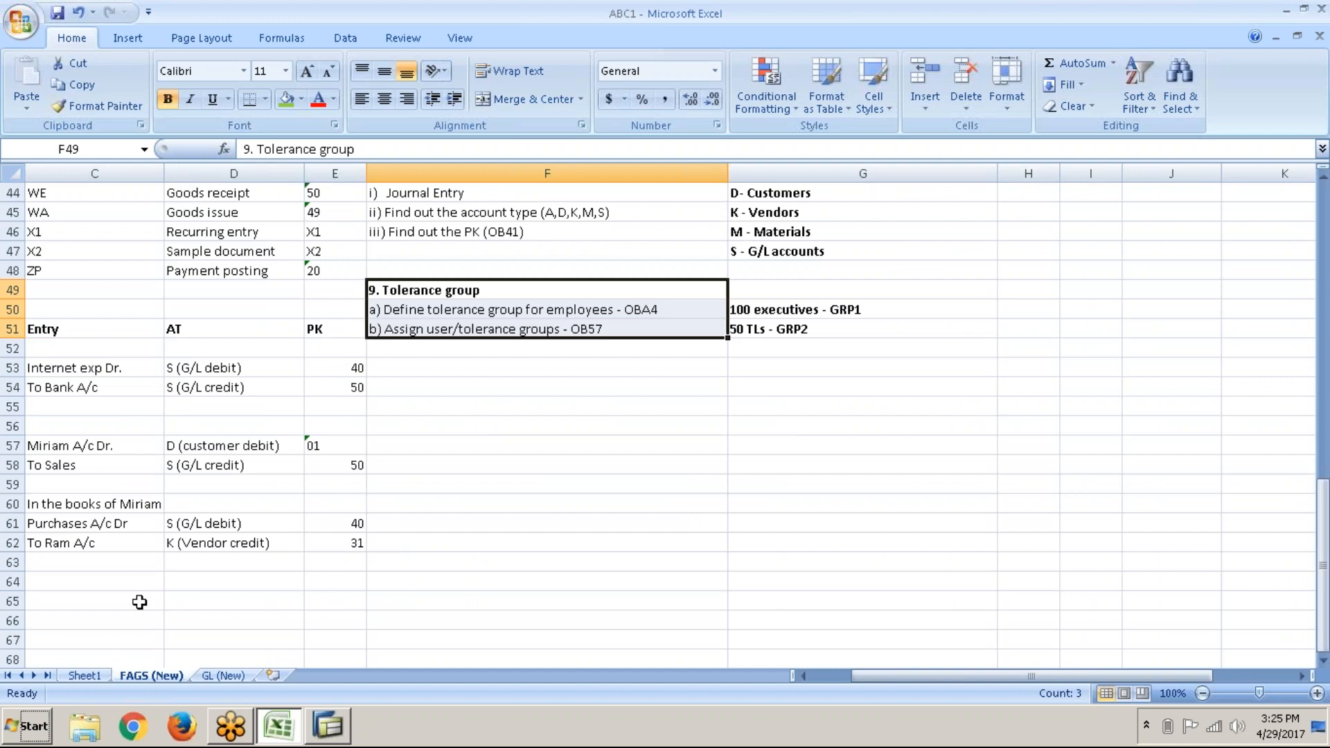
{"action": "left_click", "coordinate": [223, 675]}
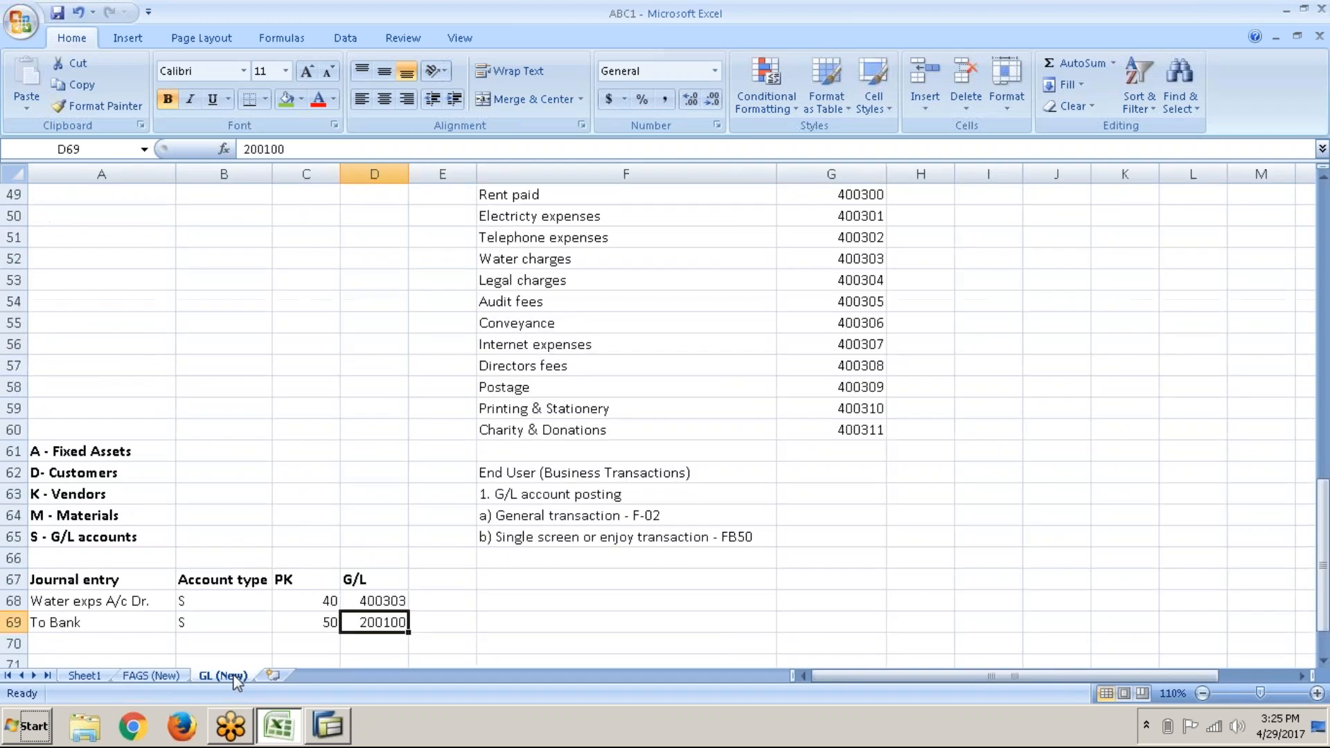
{"action": "left_click", "coordinate": [619, 537]}
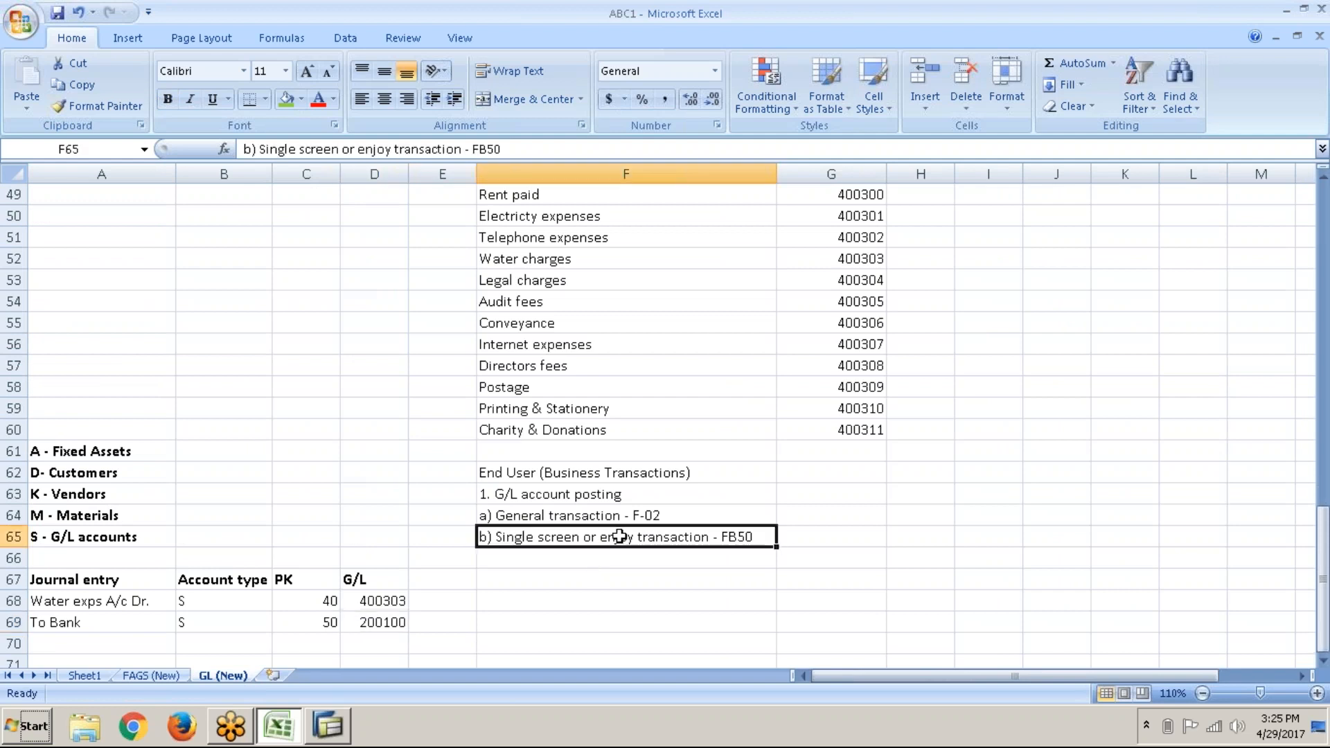
{"action": "left_click", "coordinate": [592, 493]}
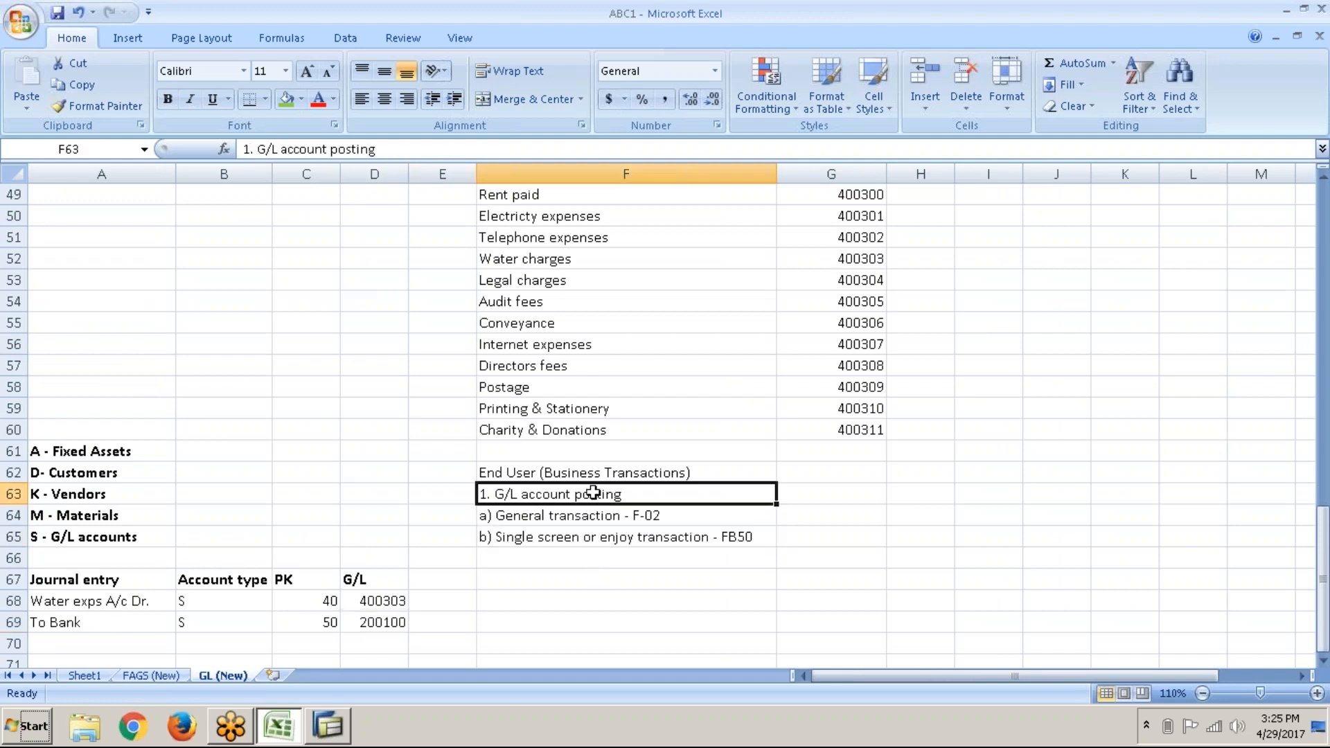
{"action": "key", "text": "ctrl+b"}
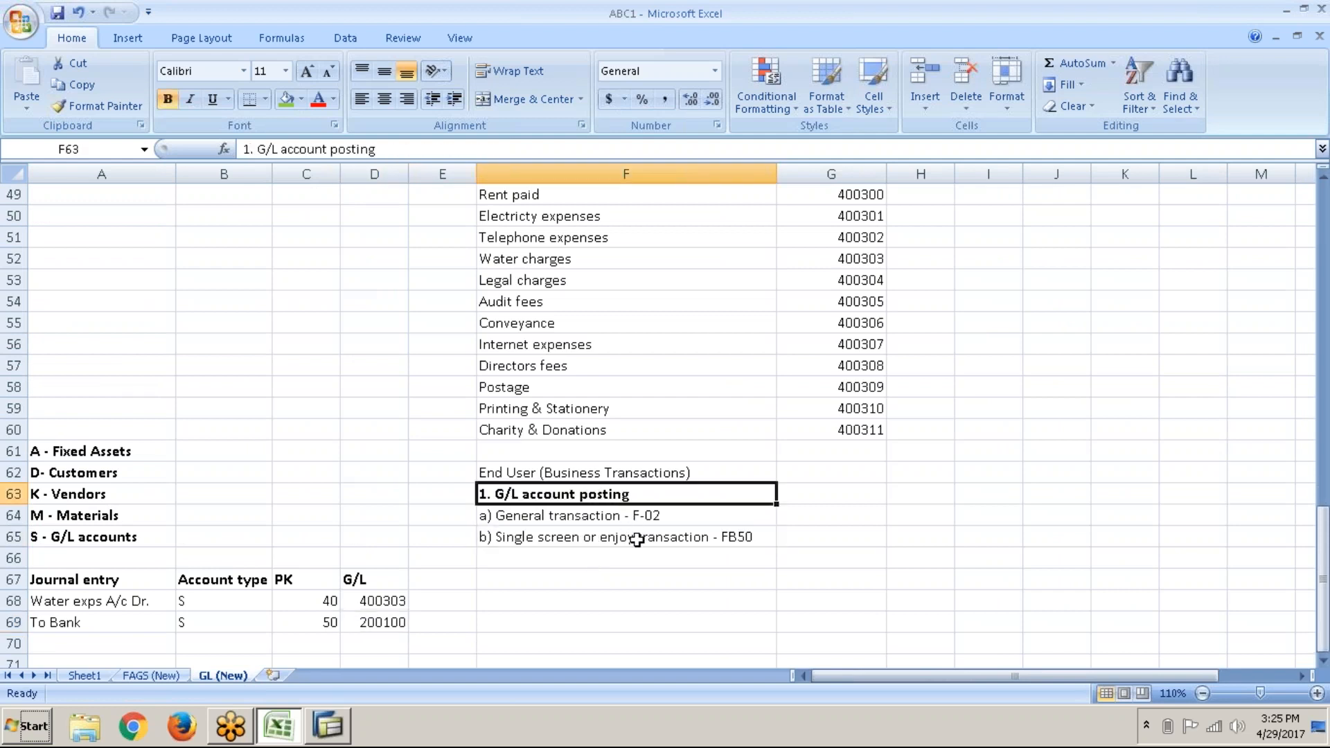
{"action": "left_click", "coordinate": [633, 538]}
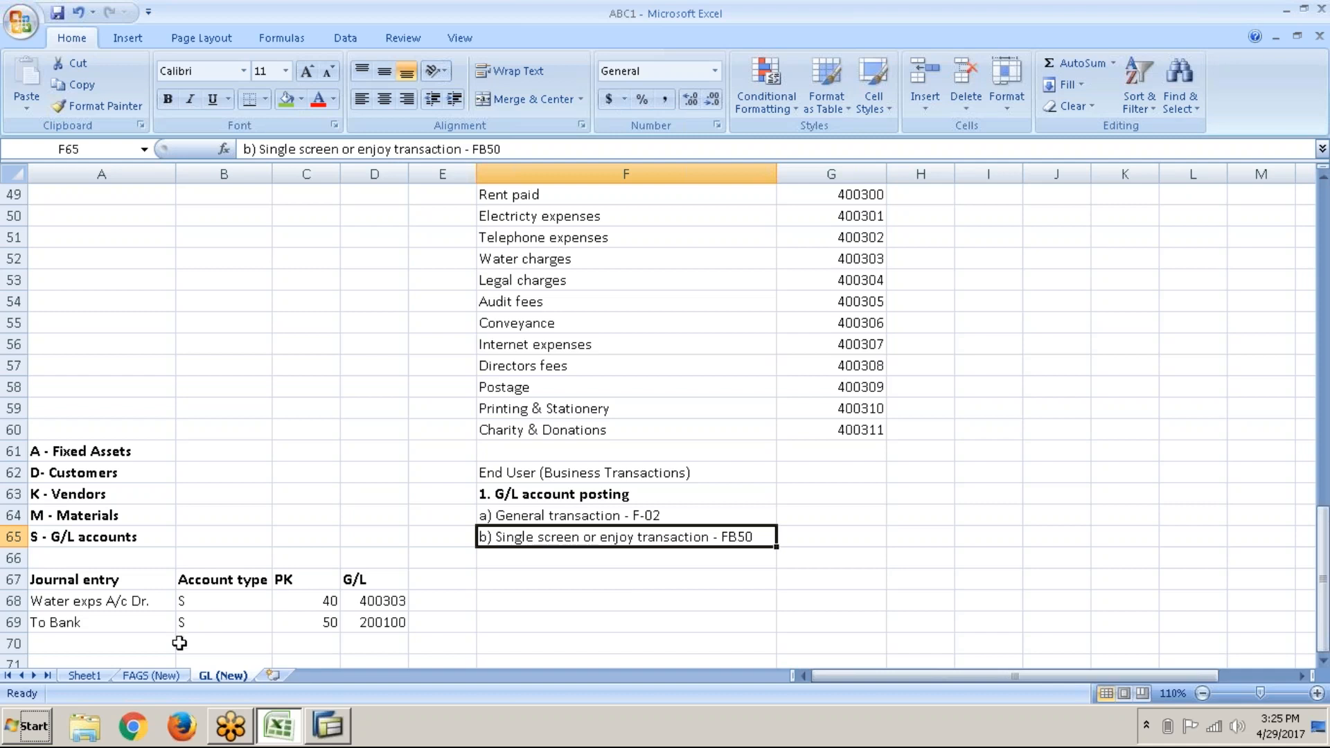
{"action": "left_click", "coordinate": [149, 597]}
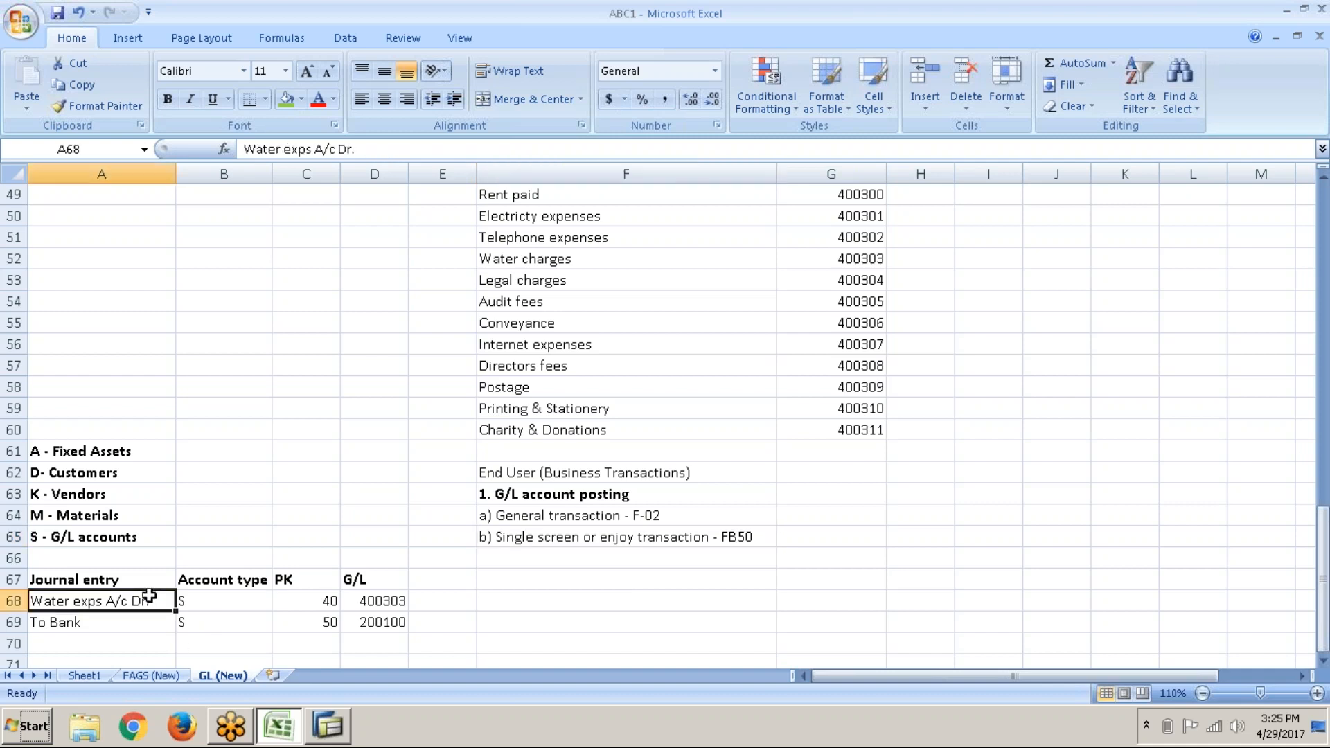
{"action": "key", "text": "shift+Down"}
{"action": "key", "text": "shift+Down"}
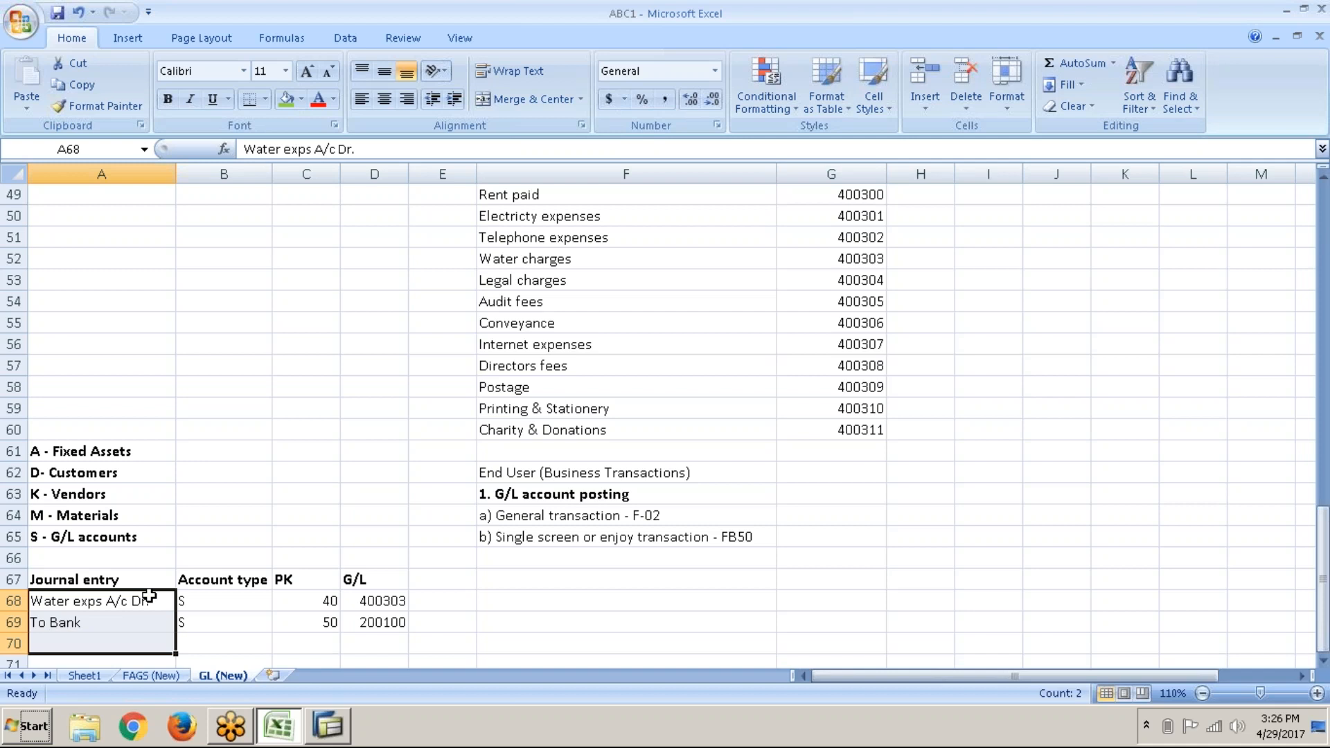
{"action": "left_click", "coordinate": [618, 550]}
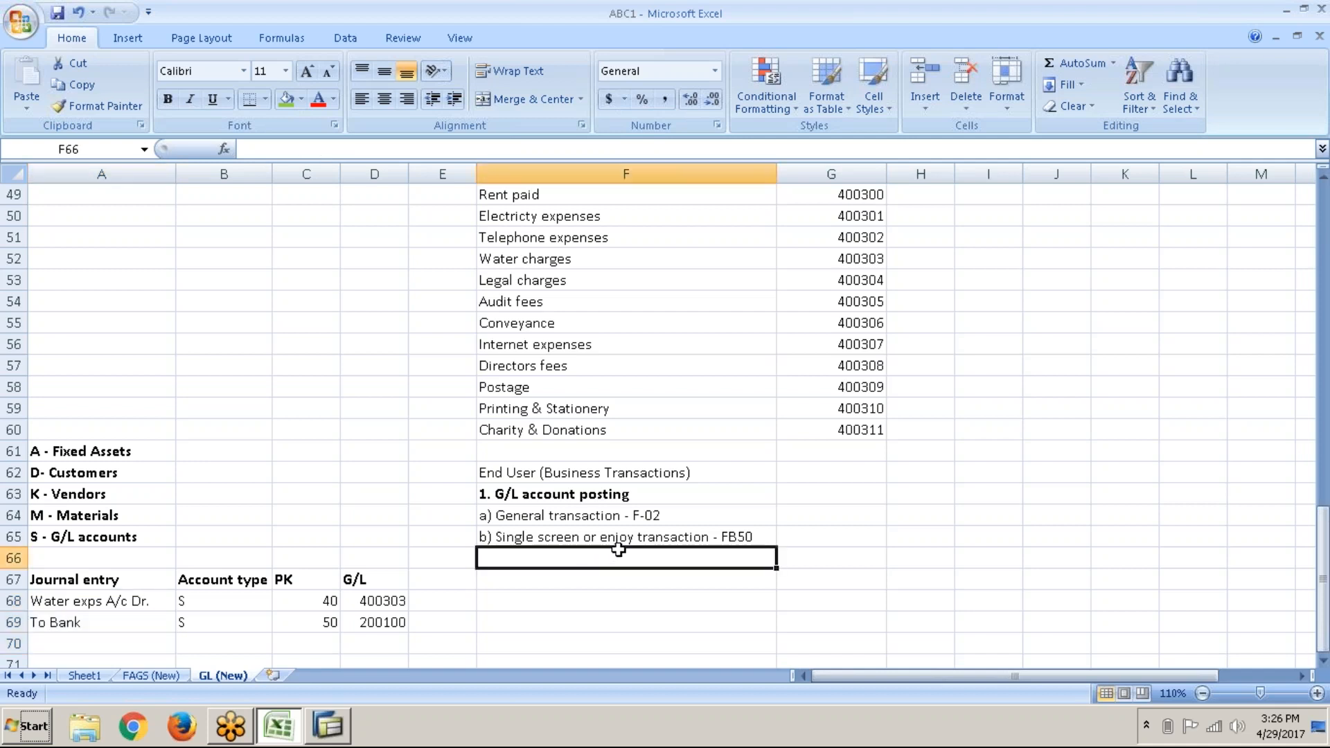
{"action": "left_click", "coordinate": [575, 530]}
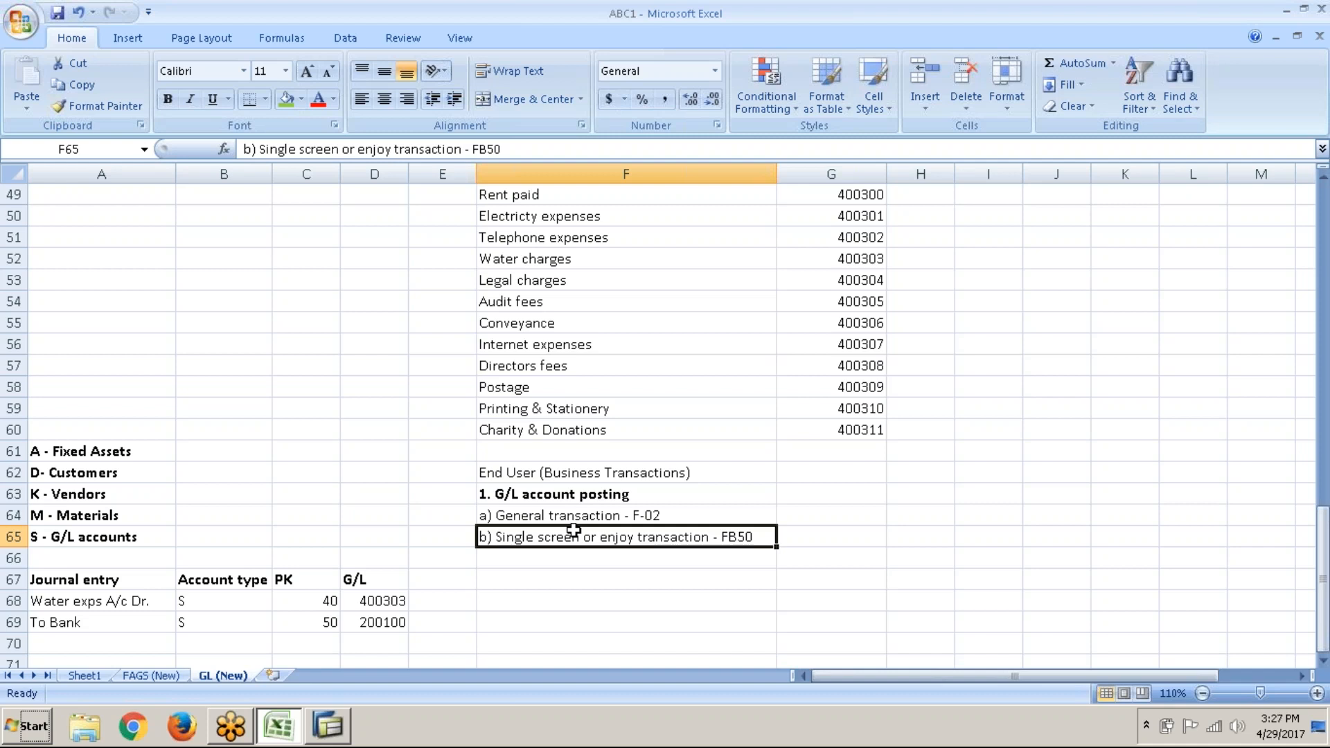
{"action": "left_click", "coordinate": [1284, 737]}
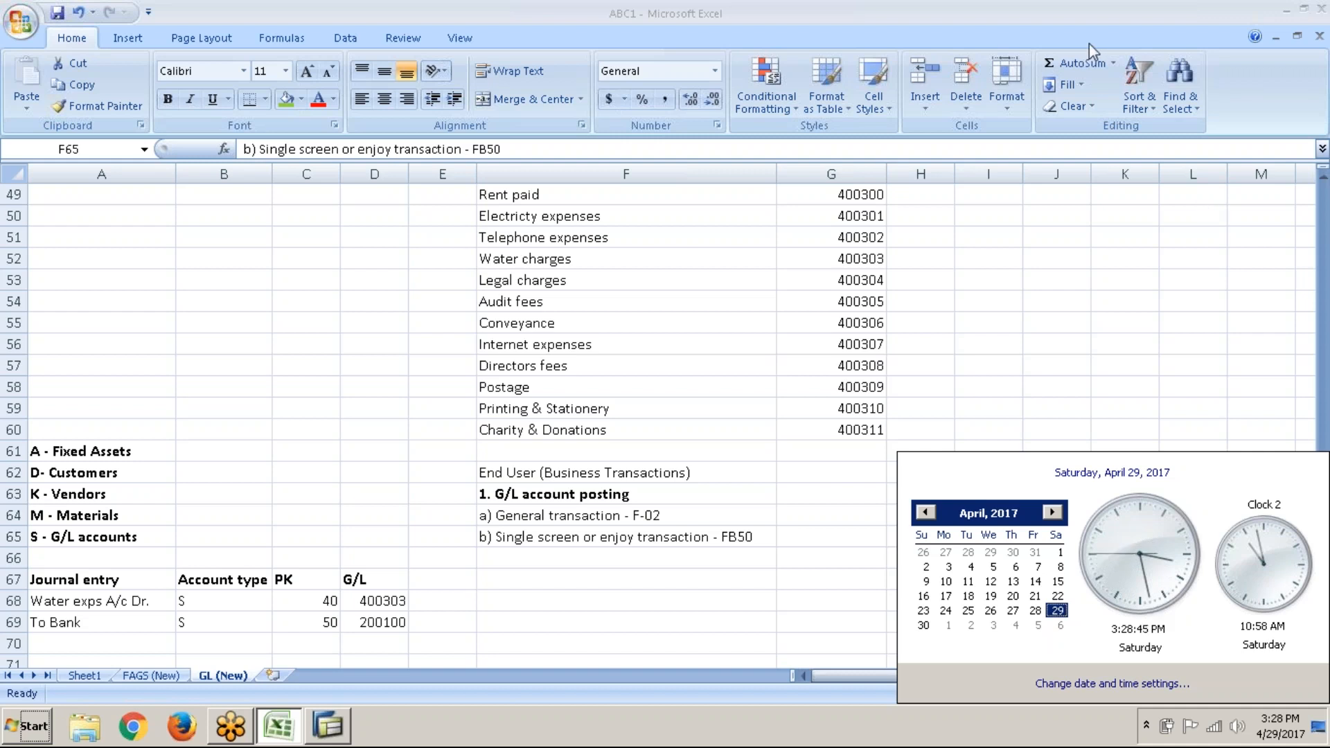
{"action": "left_click", "coordinate": [991, 26]}
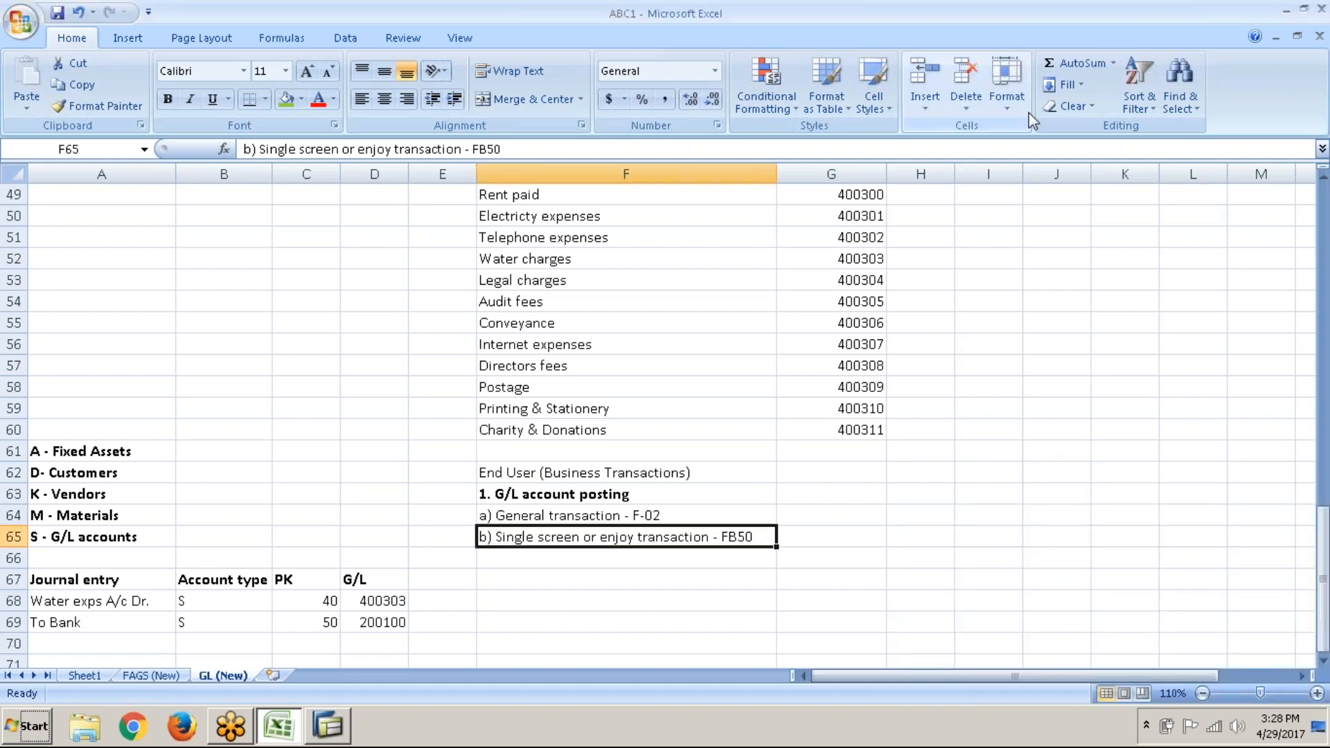